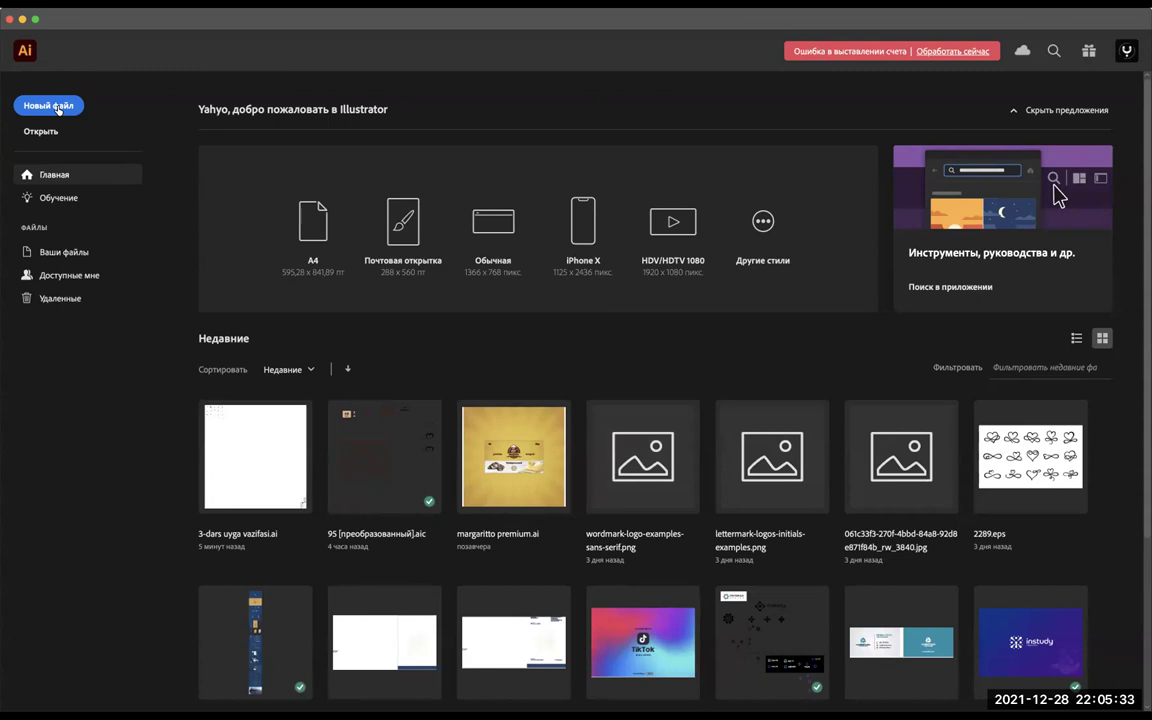
# Open the new-document setup for a 21 × 29,7 cm portrait page.
pyautogui.click(50, 105)
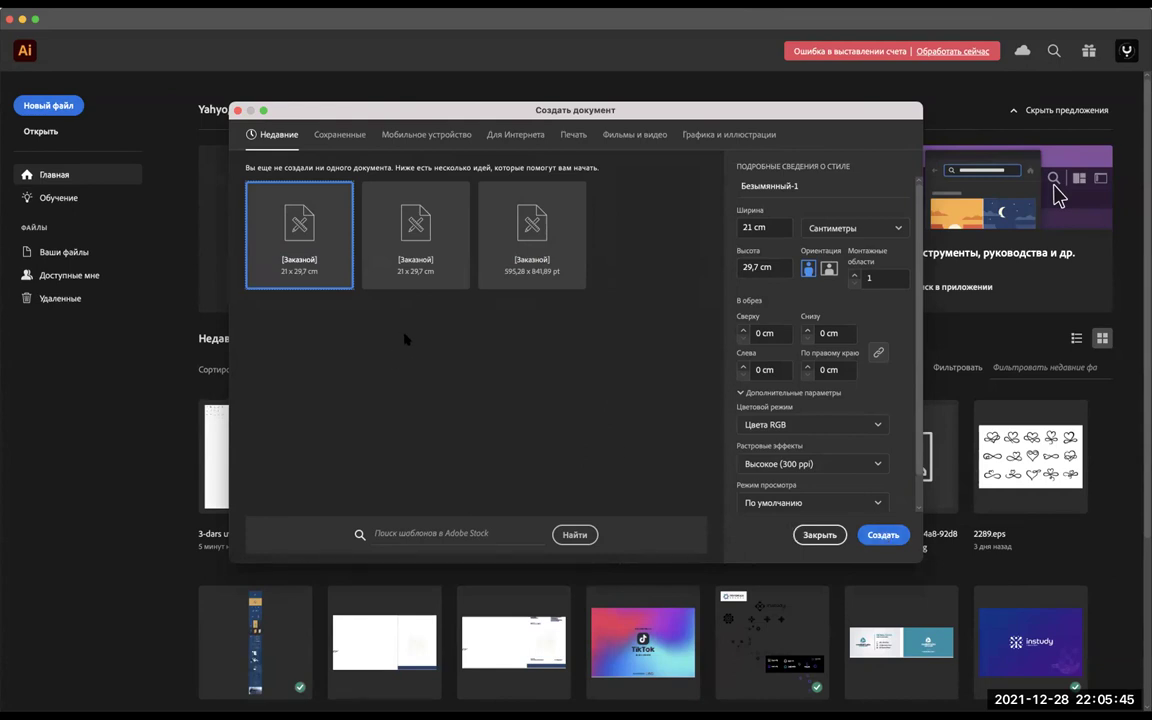
# Create the blank 21 × 29,7 cm portrait document from the setup dialog.
pyautogui.click(882, 535)
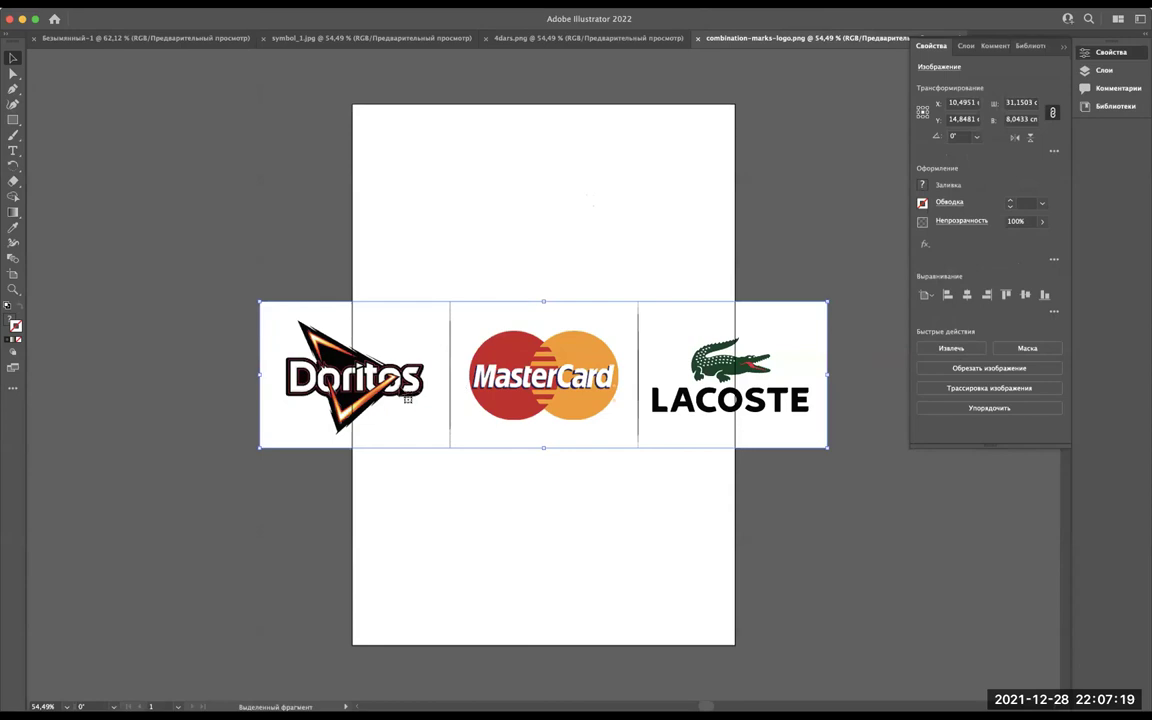
# Drag the Doritos/MasterCard/Lacoste strip into Untitled-1 and place it at the page top.
pyautogui.moveTo(408, 399); pyautogui.dragTo(175, 95)
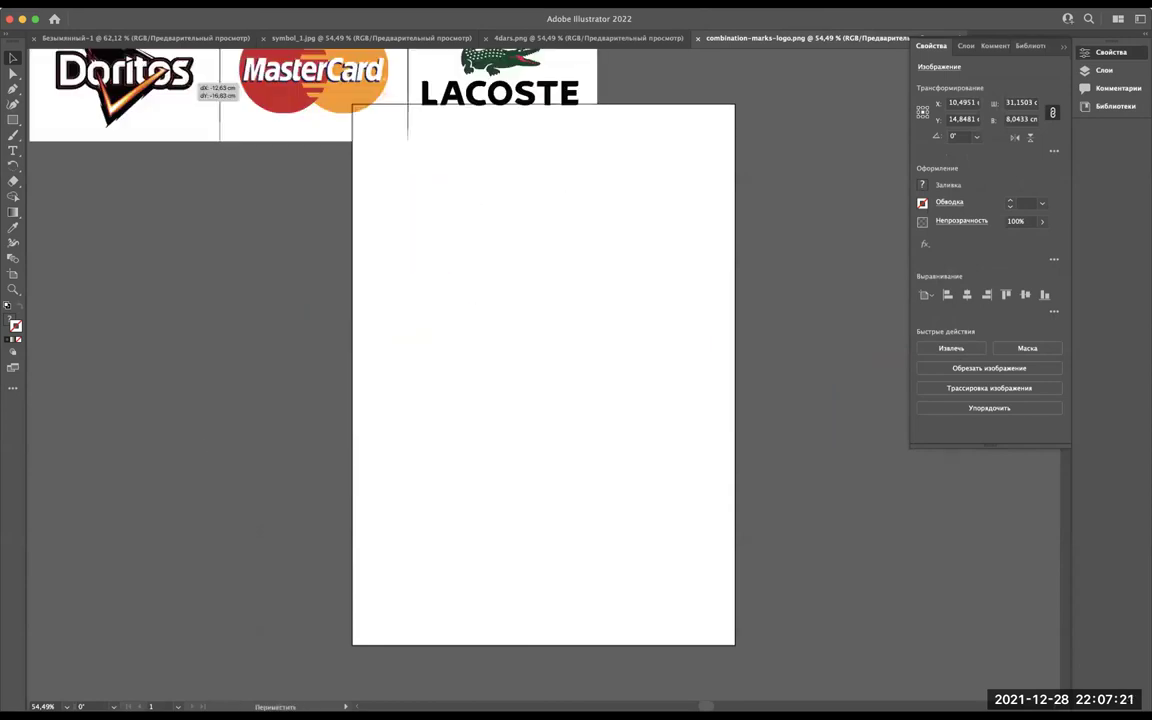
pyautogui.click(126, 38)
pyautogui.moveTo(126, 38); pyautogui.dragTo(460, 145)
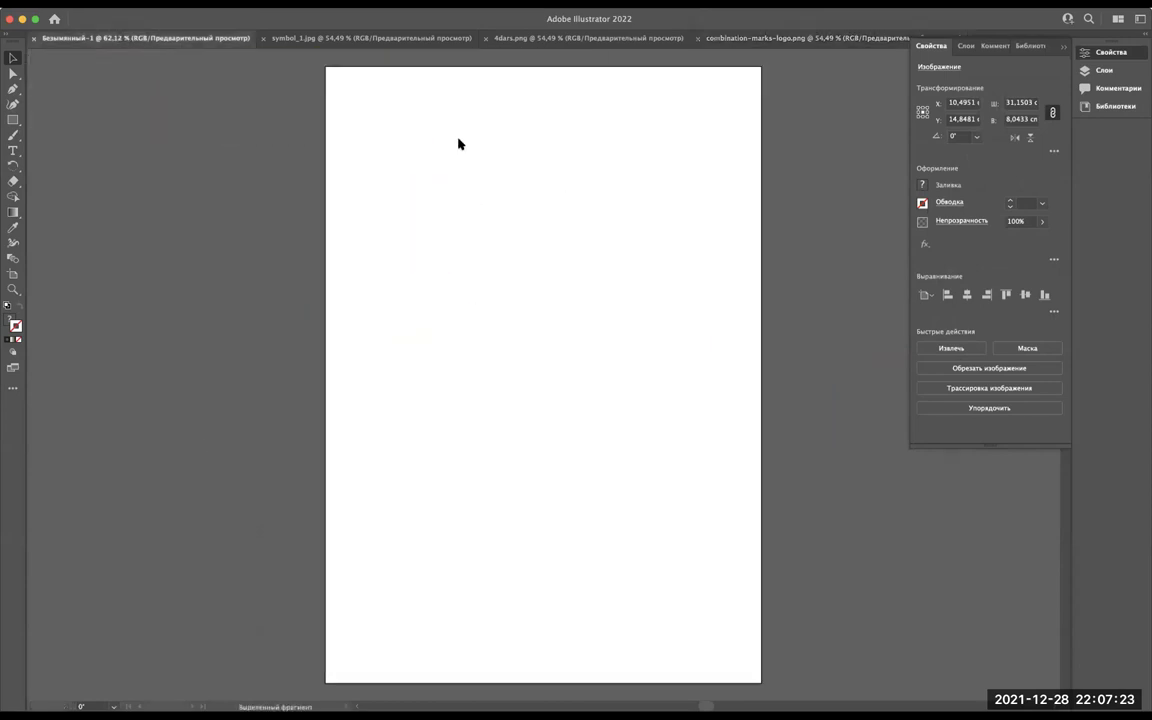
pyautogui.moveTo(383, 47); pyautogui.dragTo(620, 160)
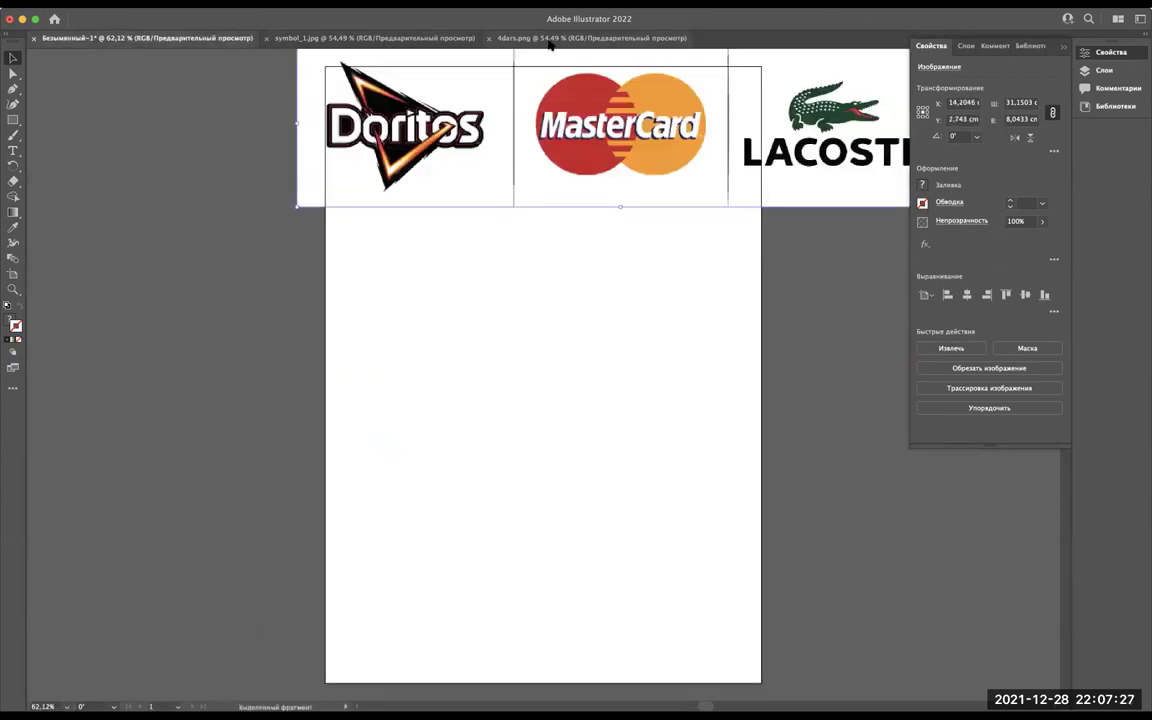
# Bring the 12-logo grid from 4dars.png into the document and close 4dars.png.
pyautogui.moveTo(620, 160); pyautogui.dragTo(548, 355)
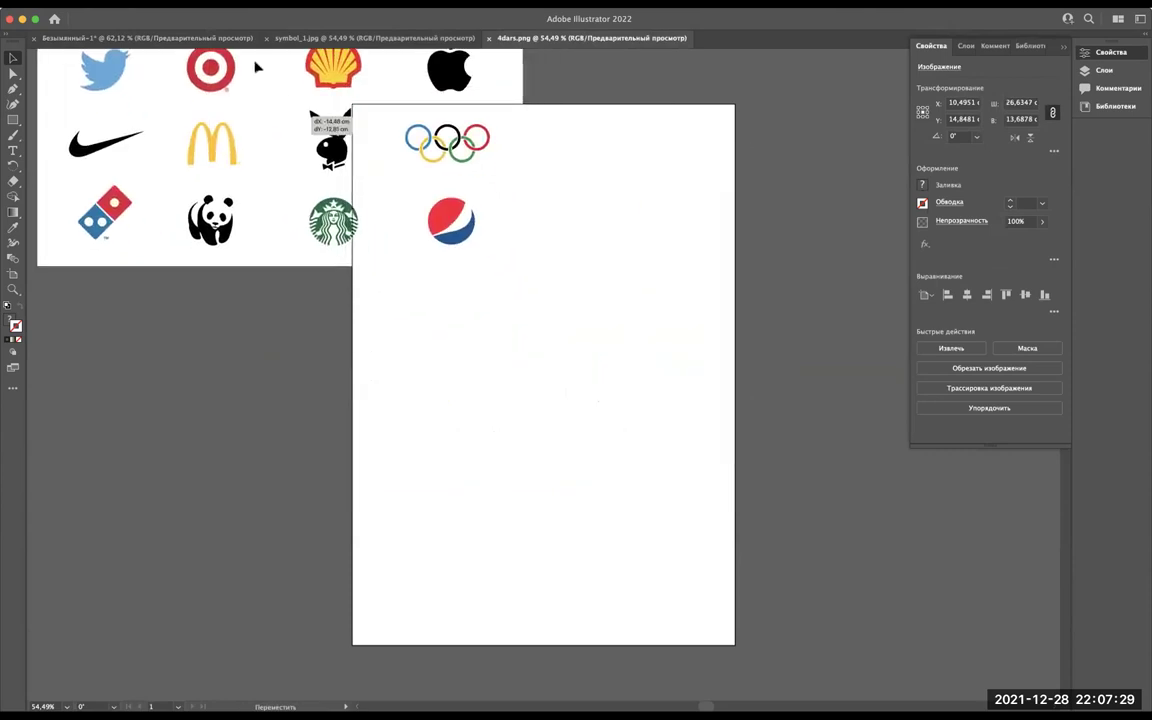
pyautogui.moveTo(291, 136); pyautogui.dragTo(613, 445)
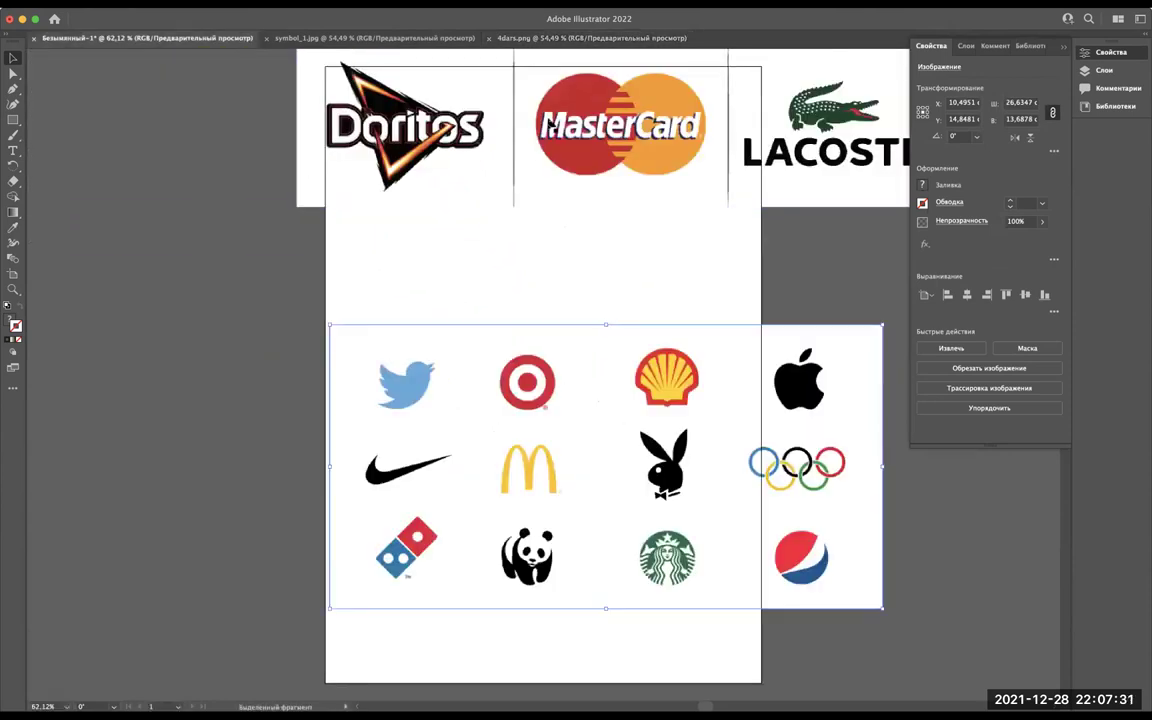
pyautogui.click(537, 40)
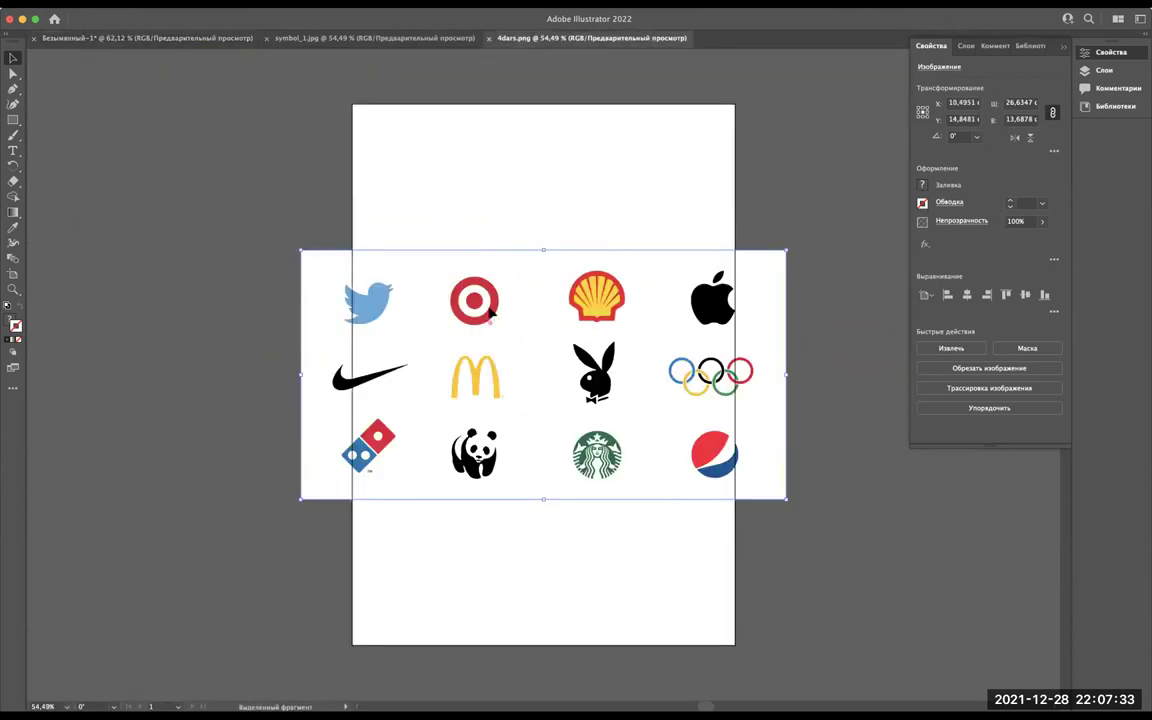
pyautogui.press('super+w')
# Bring in the symbol_1 logo sheet, reposition it, then delete it.
pyautogui.click(318, 38)
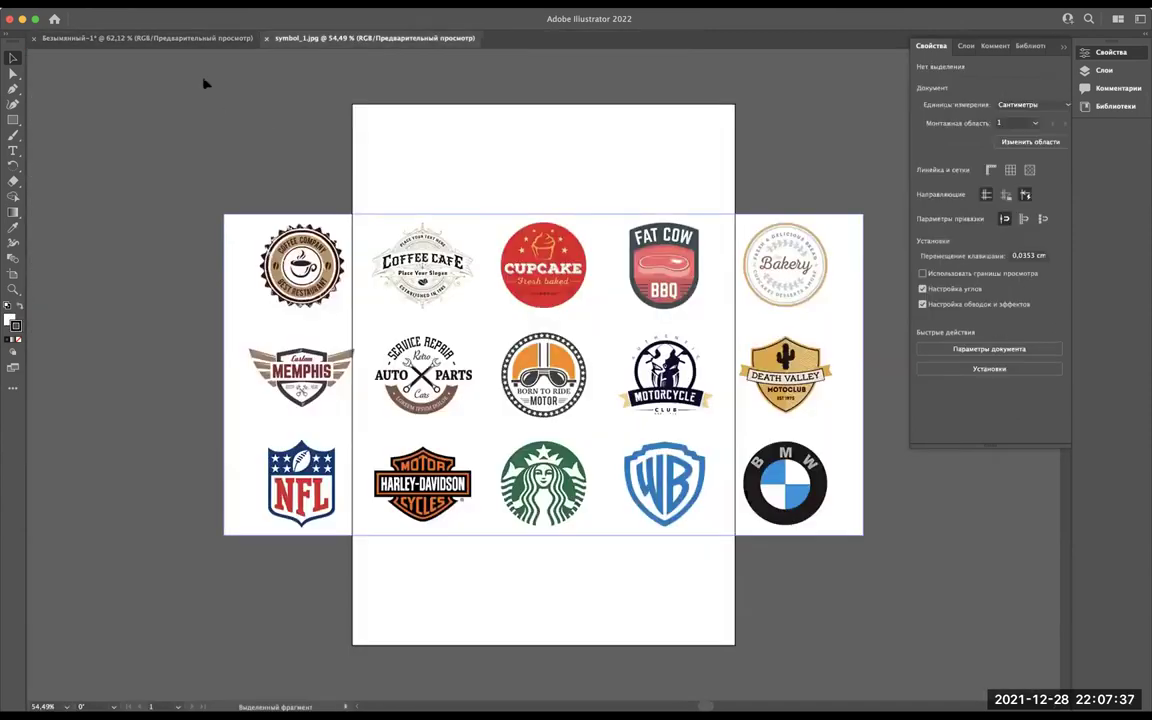
pyautogui.moveTo(240, 230); pyautogui.dragTo(617, 224)
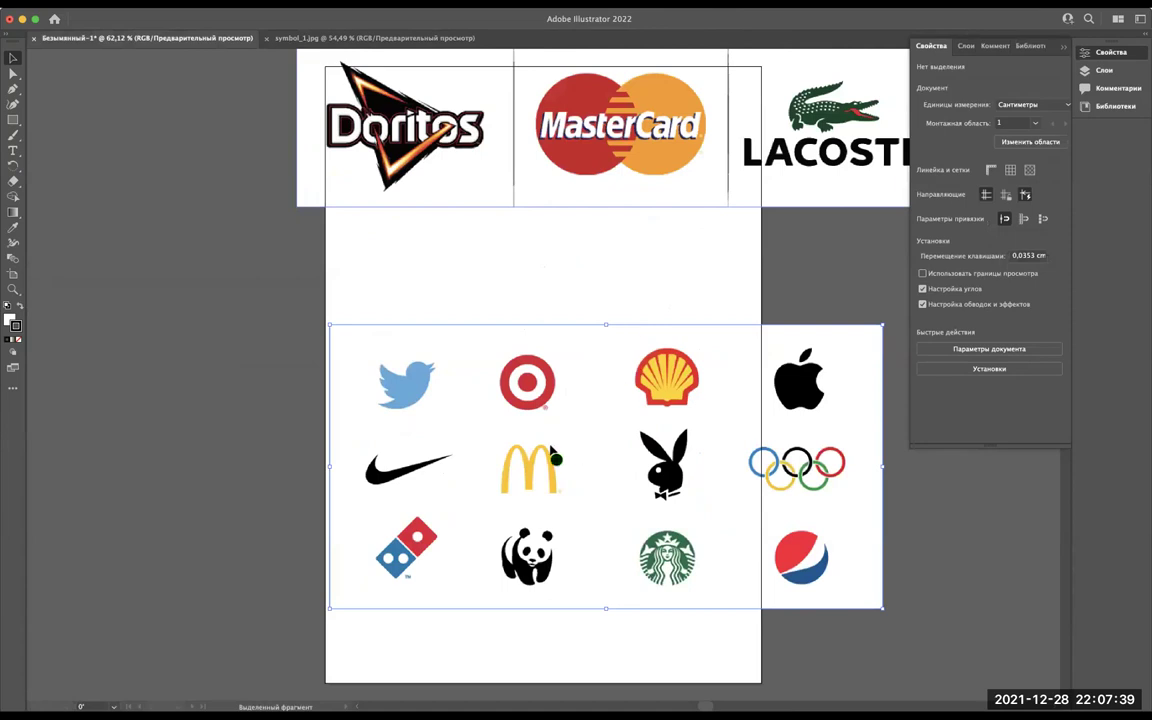
pyautogui.moveTo(456, 304)
pyautogui.mouseDown()
pyautogui.moveTo(455, 274)
pyautogui.moveTo(434, 257)
pyautogui.mouseUp()
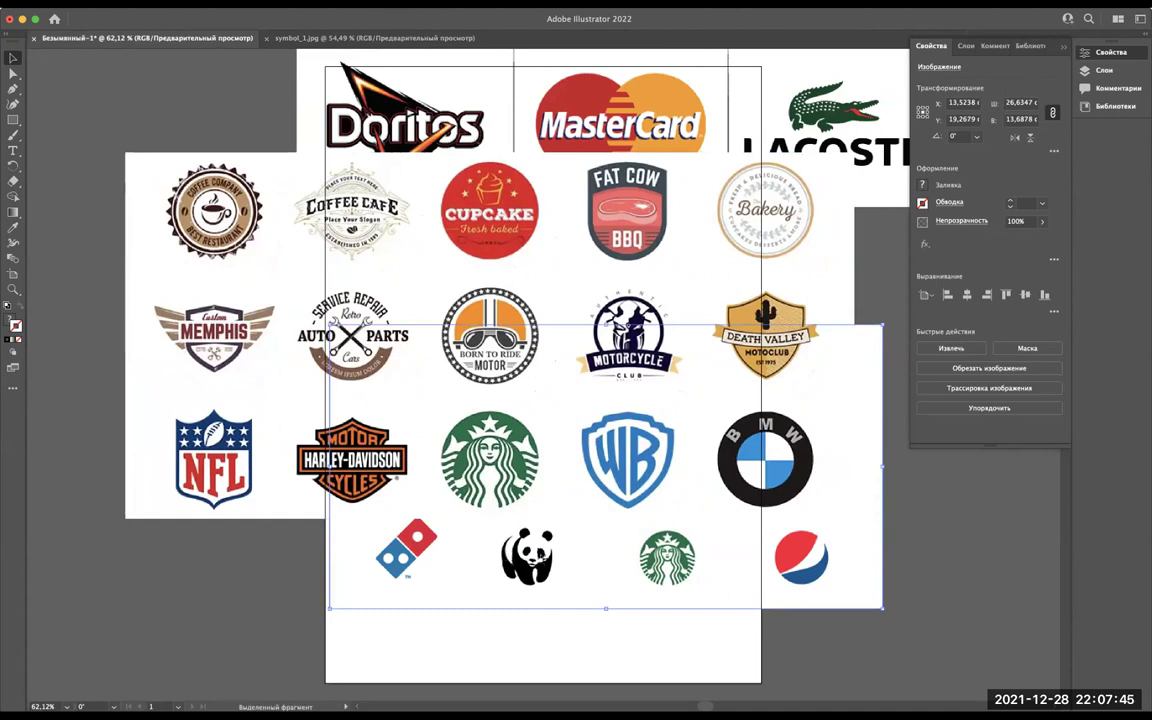
pyautogui.moveTo(499, 532)
pyautogui.mouseDown()
pyautogui.moveTo(334, 562)
pyautogui.moveTo(520, 599)
pyautogui.mouseUp()
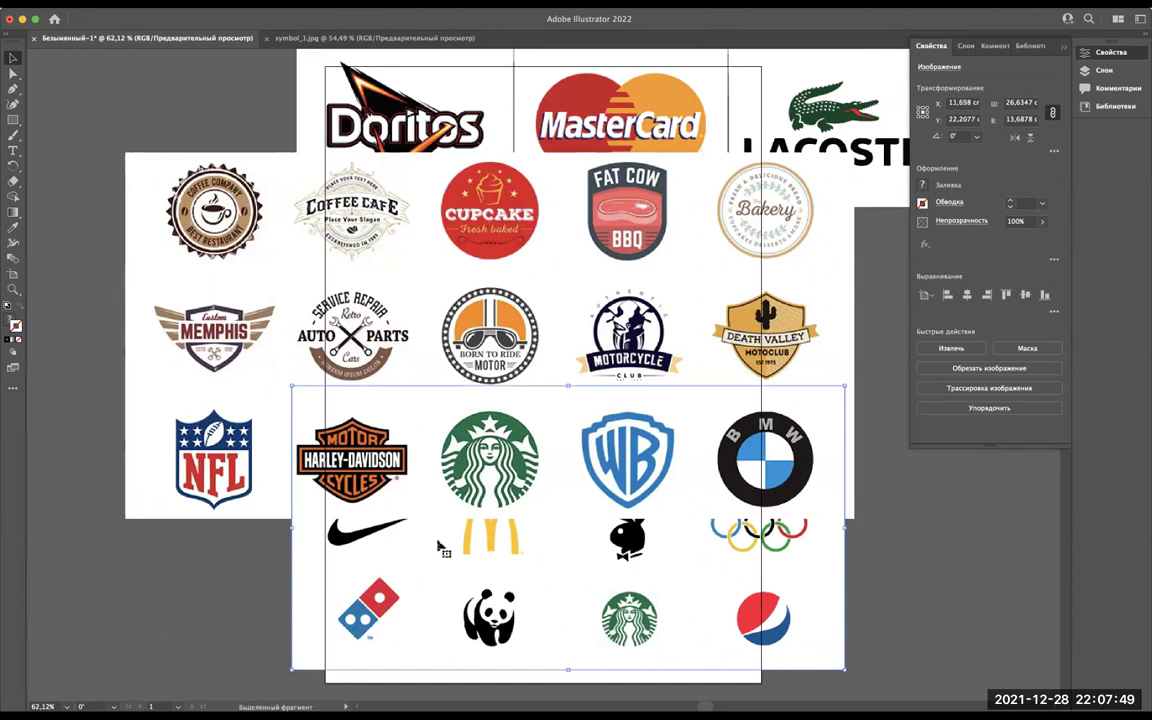
pyautogui.hotkey('ctrl', '[')
pyautogui.click(437, 388)
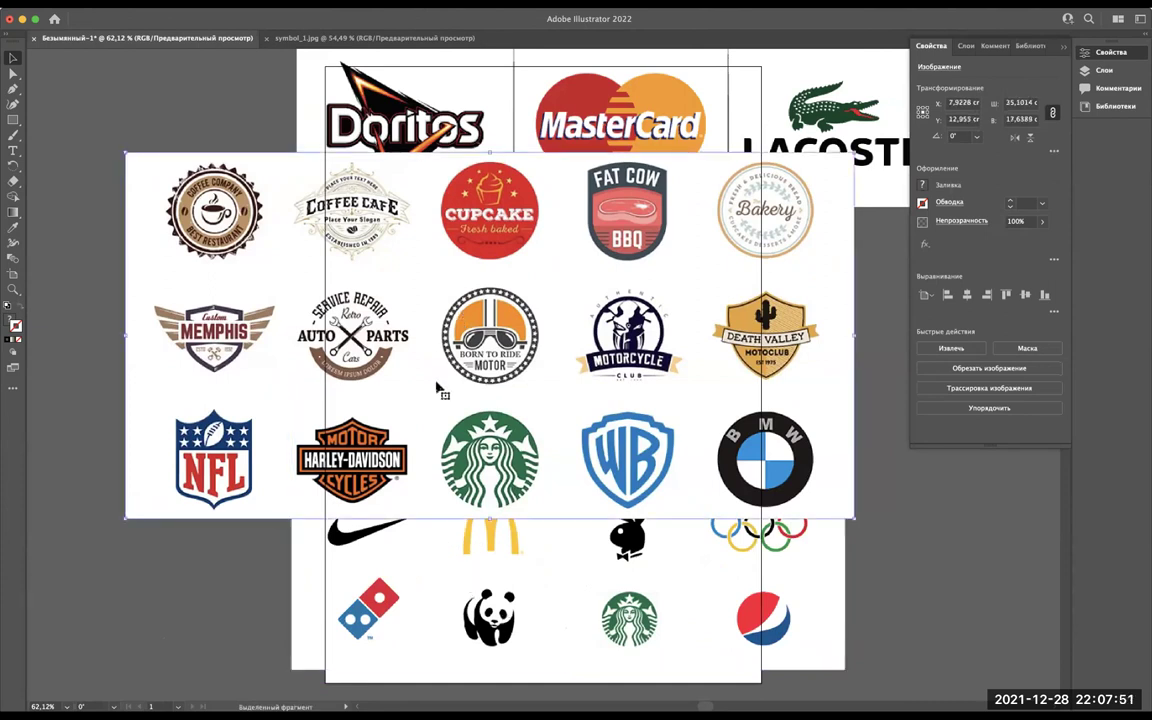
pyautogui.press('Delete')
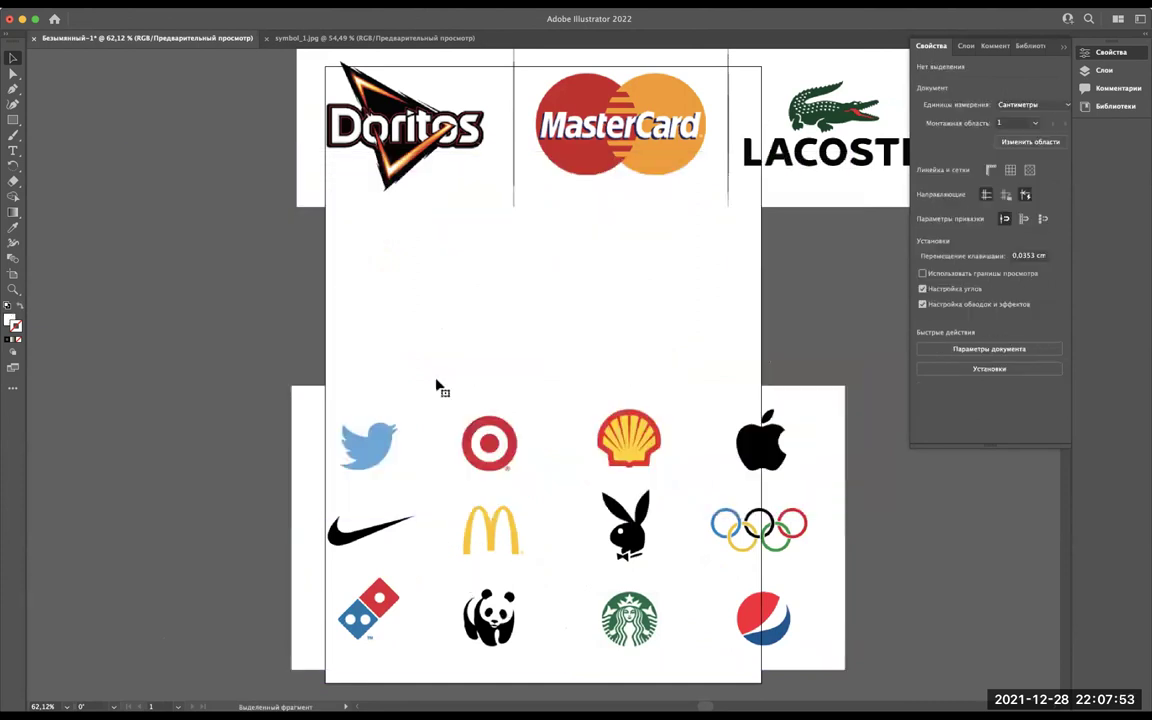
# Move the 12-logo grid up and paste the four-logo GIF below the Doritos strip.
pyautogui.moveTo(488, 386)
pyautogui.mouseDown()
pyautogui.moveTo(497, 323)
pyautogui.moveTo(496, 505)
pyautogui.mouseUp()
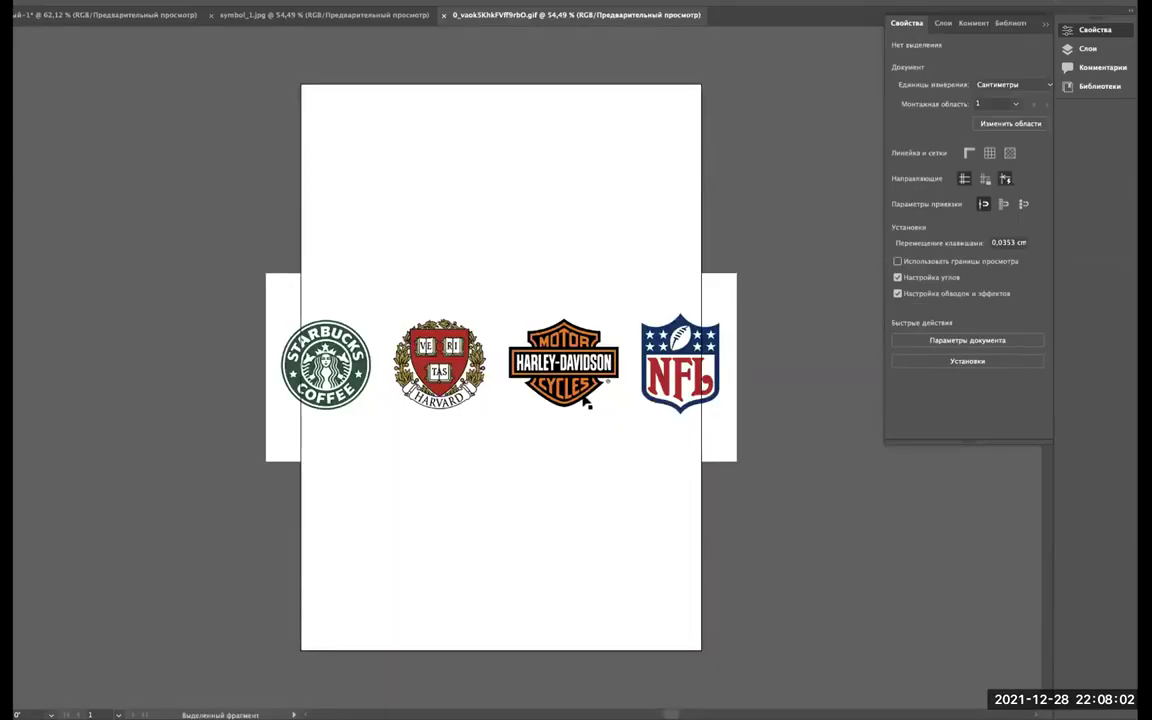
pyautogui.click(526, 388)
pyautogui.press('super+c')
pyautogui.click(193, 38)
pyautogui.press('super+v')
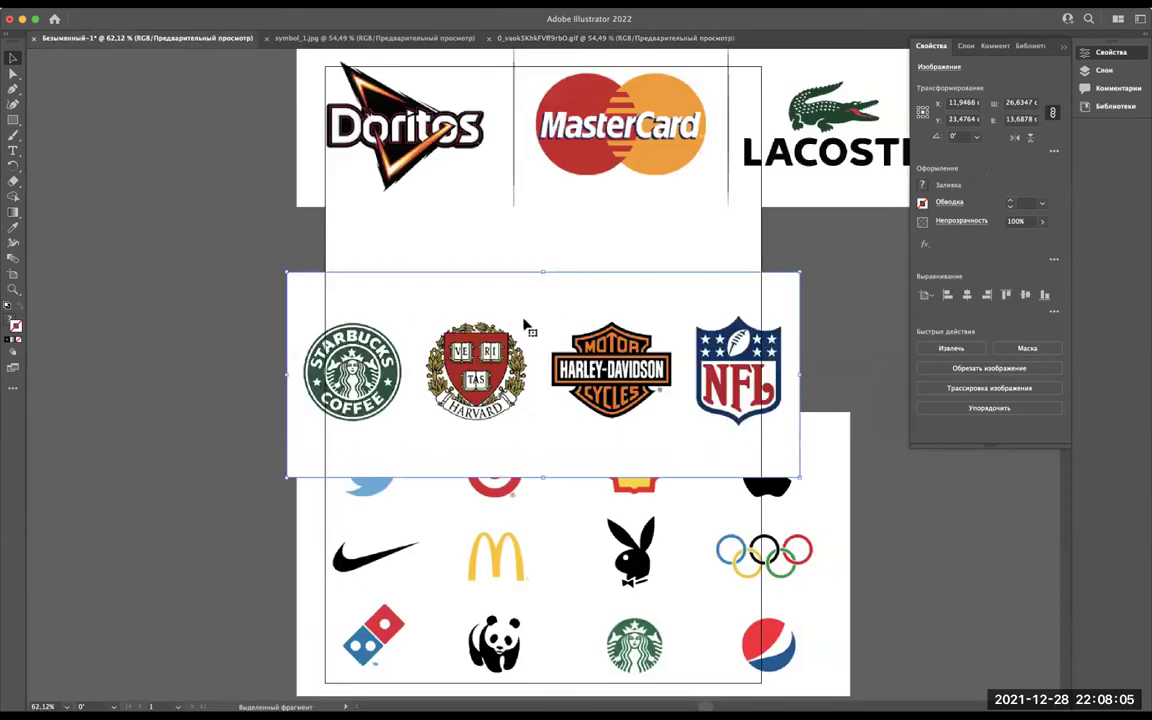
pyautogui.moveTo(537, 268); pyautogui.dragTo(489, 204)
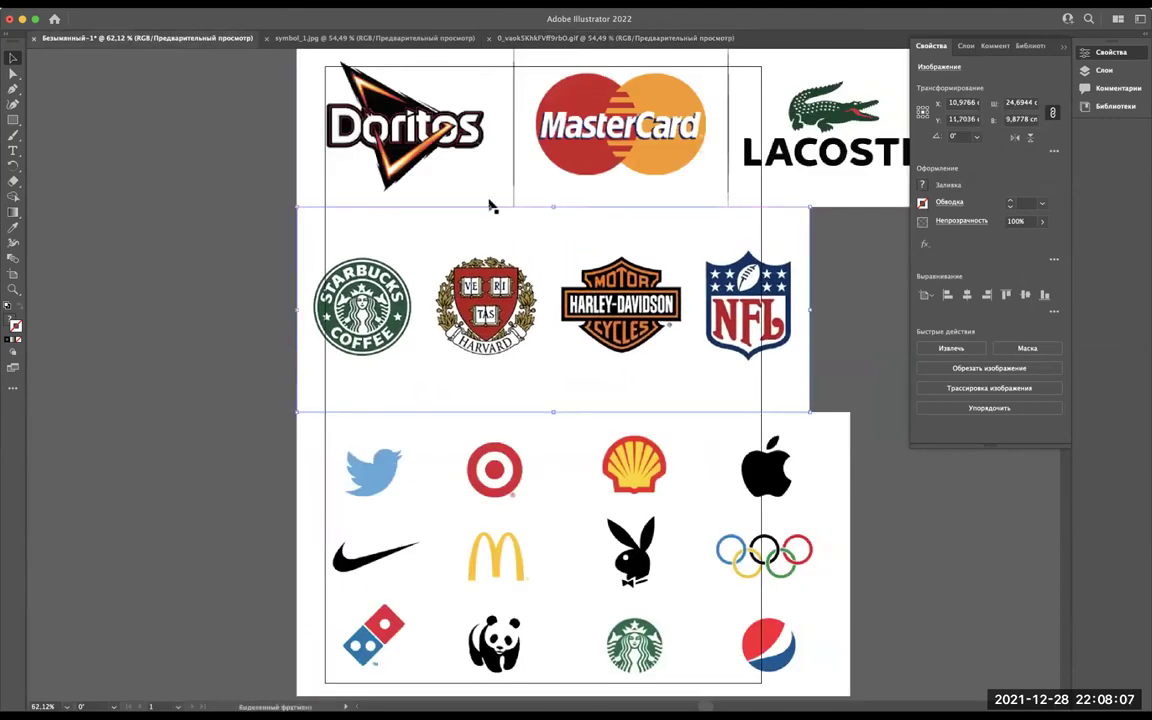
# Align the Doritos strip, then scale all three logo images down together.
pyautogui.moveTo(446, 158); pyautogui.dragTo(449, 158)
pyautogui.scroll(-3, 344, 221)
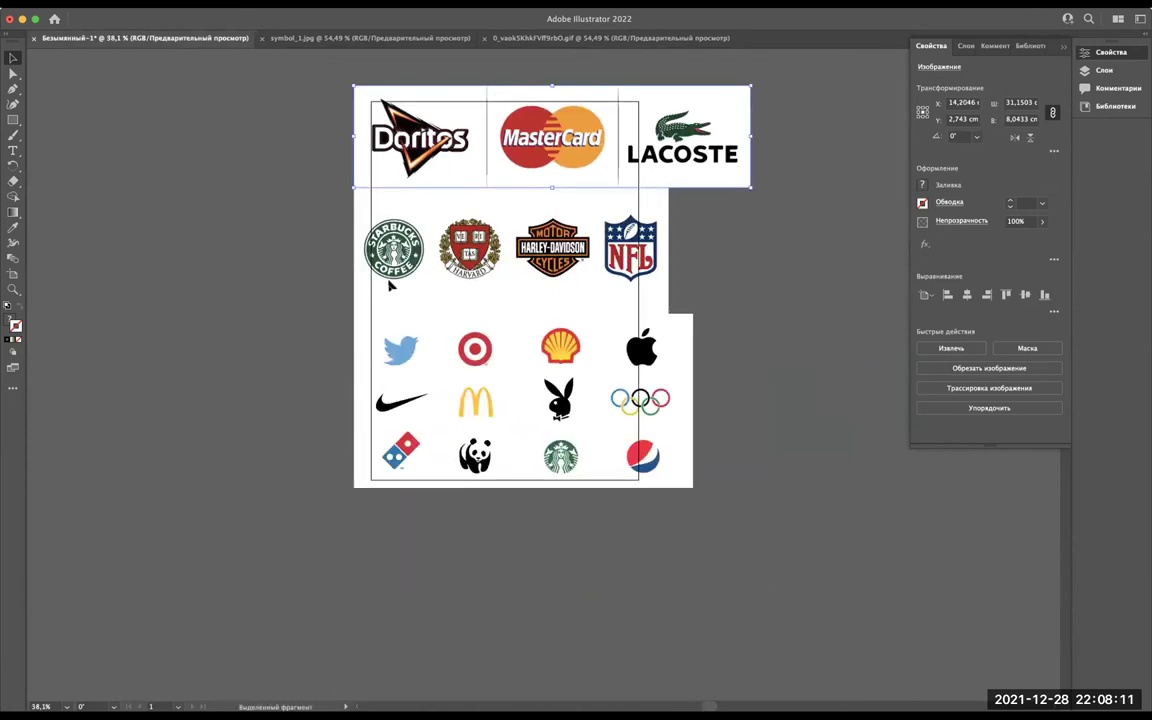
pyautogui.press('super+a')
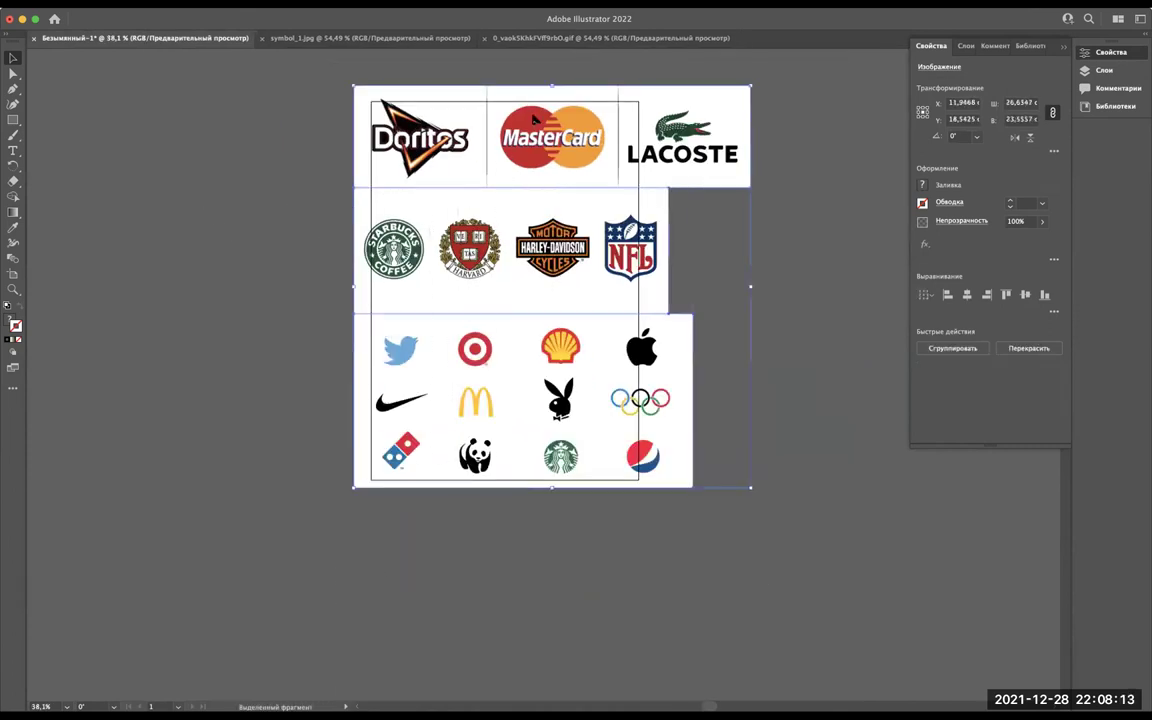
pyautogui.moveTo(751, 287)
pyautogui.mouseDown()
pyautogui.moveTo(426, 315)
pyautogui.moveTo(481, 316)
pyautogui.moveTo(453, 330)
pyautogui.mouseUp()
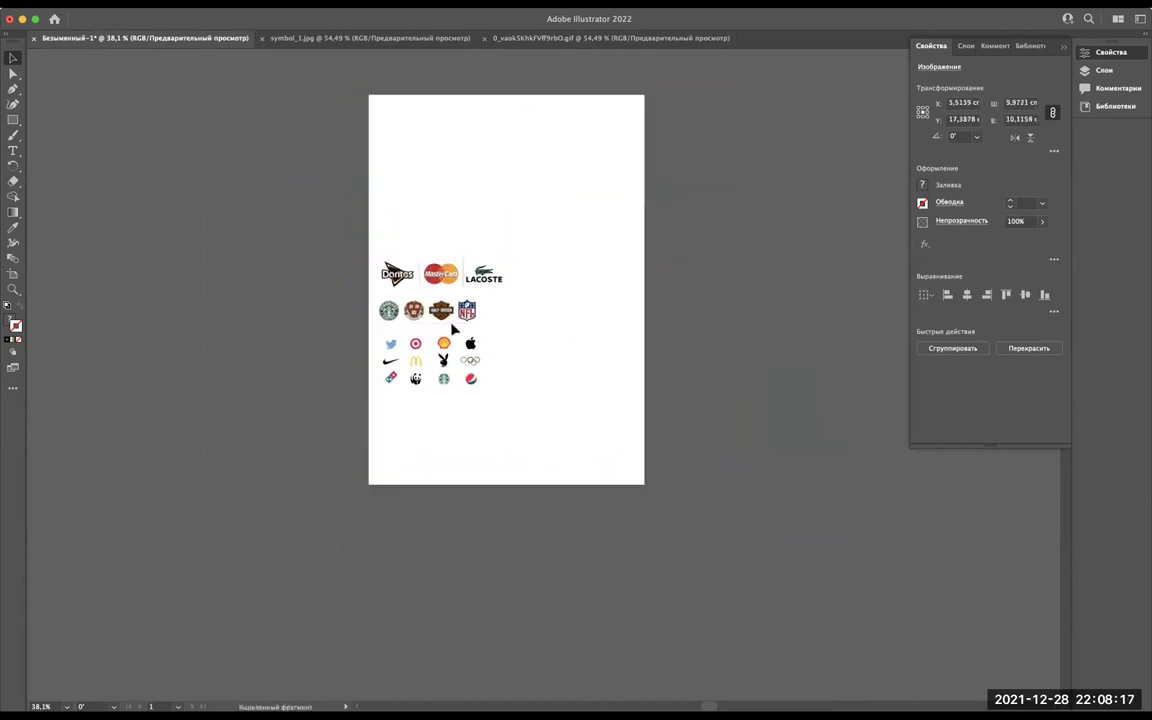
# Move the shrunken logo group up and to the right, then deselect it.
pyautogui.scroll(5, 453, 330)
pyautogui.scroll(3, 545, 185)
pyautogui.hscroll(1, 545, 185)
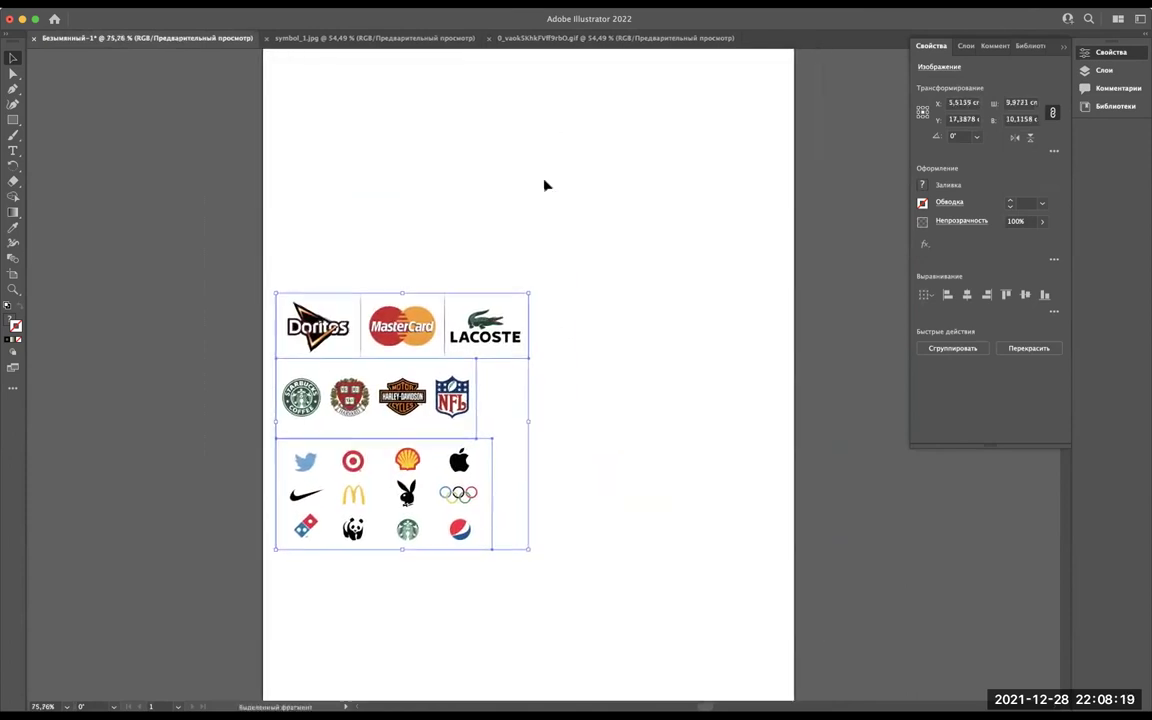
pyautogui.scroll(2, 545, 185)
pyautogui.hscroll(1, 545, 185)
pyautogui.scroll(-1, 410, 425)
pyautogui.moveTo(419, 401)
pyautogui.mouseDown()
pyautogui.moveTo(572, 222)
pyautogui.moveTo(585, 188)
pyautogui.mouseUp()
pyautogui.click(425, 441)
# Put the 12-logo grid at the top, Doritos strip lower, Starbucks/NFL row at the bottom.
pyautogui.scroll(-2, 535, 321)
pyautogui.hscroll(1, 535, 321)
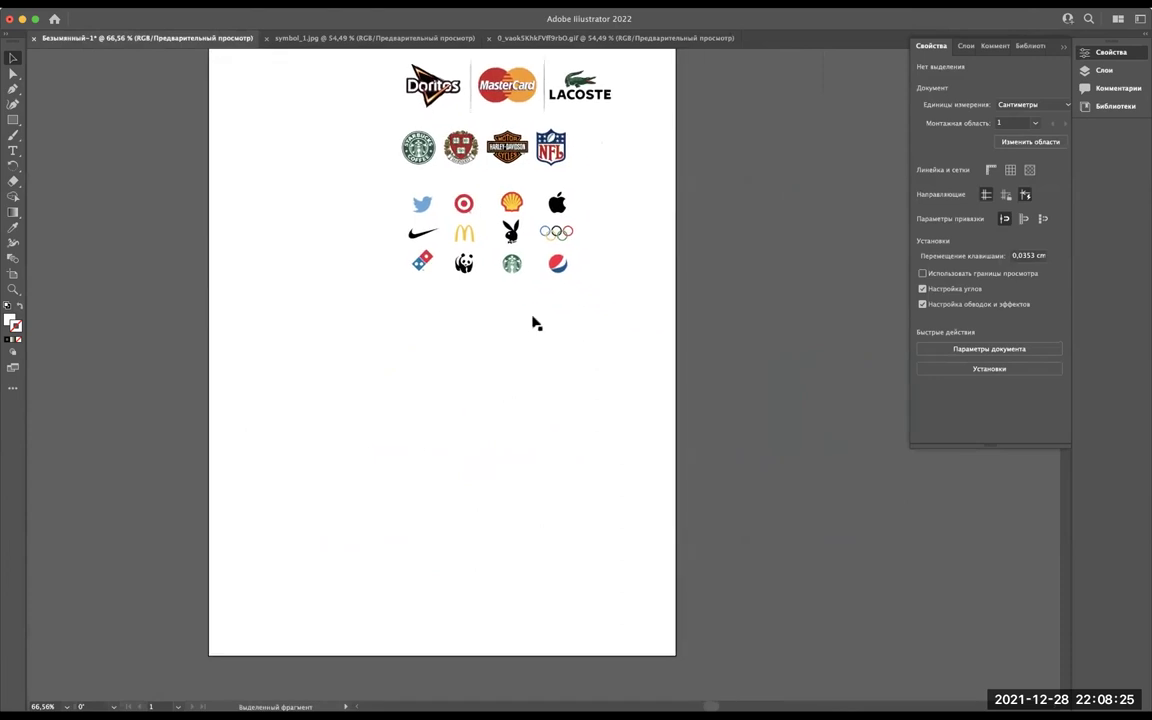
pyautogui.scroll(2, 511, 256)
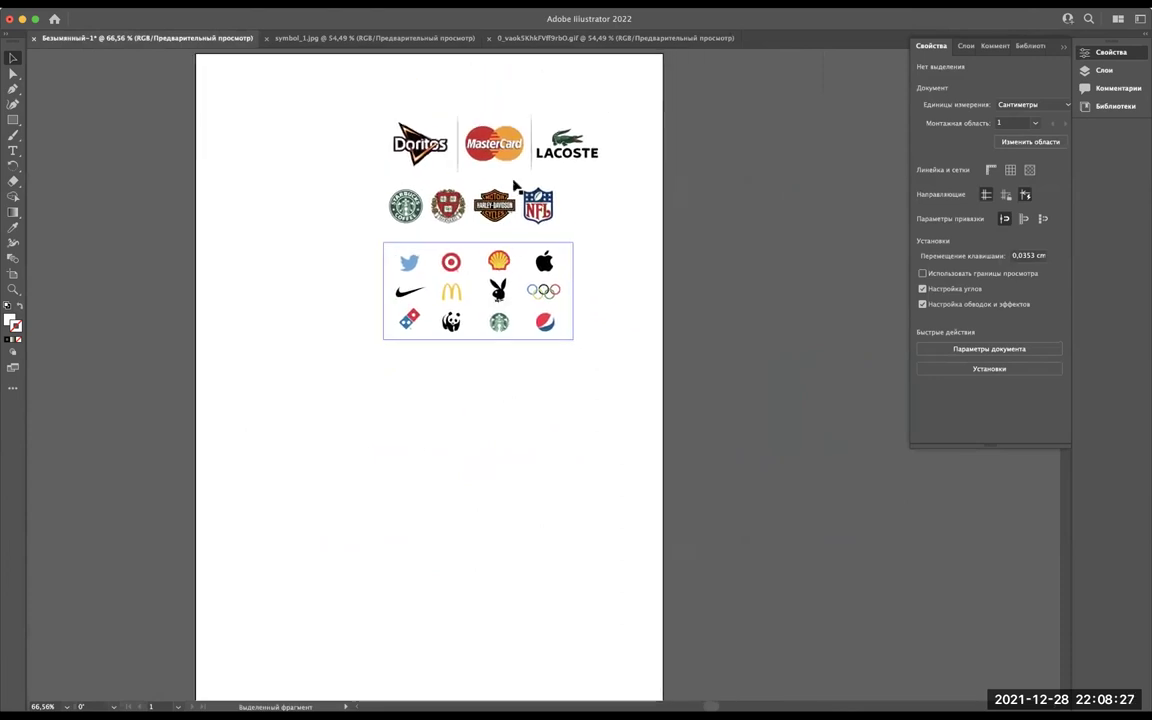
pyautogui.click(488, 118)
pyautogui.moveTo(538, 285); pyautogui.dragTo(540, 420)
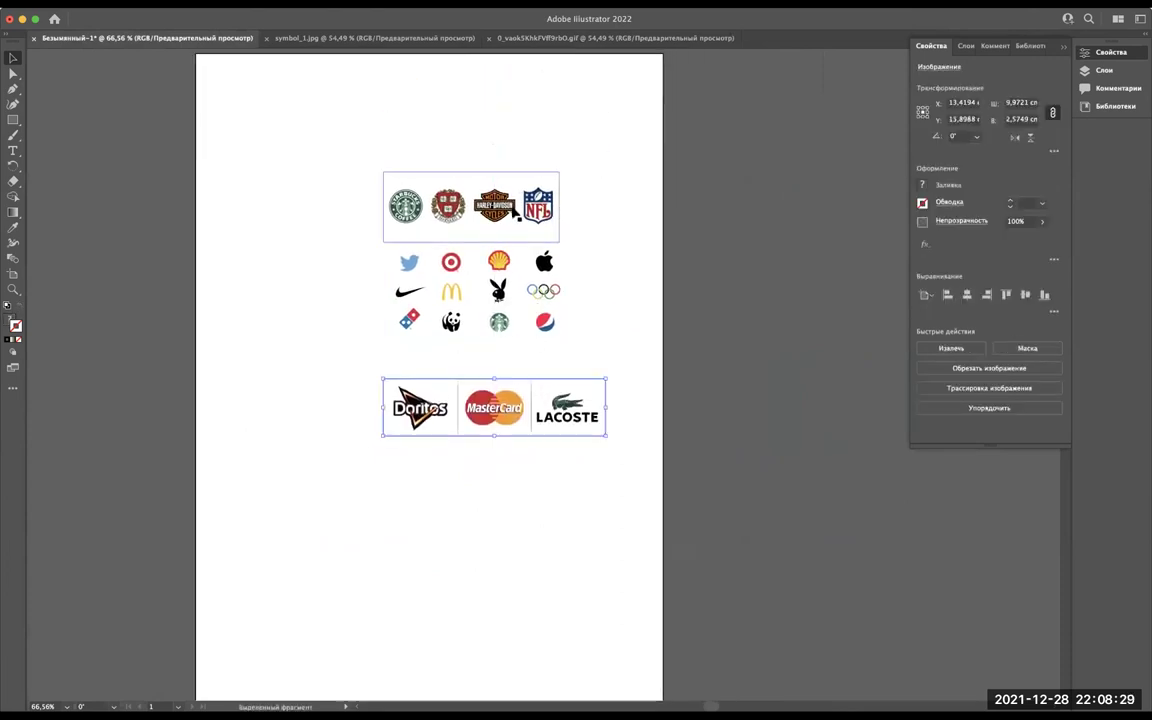
pyautogui.moveTo(538, 205); pyautogui.dragTo(535, 645)
pyautogui.moveTo(545, 290)
pyautogui.mouseDown()
pyautogui.moveTo(545, 133)
pyautogui.moveTo(615, 133)
pyautogui.mouseUp()
# Raise the Doritos strip to mid-page and enlarge the Starbucks/NFL row below it.
pyautogui.click(422, 383)
pyautogui.moveTo(422, 383); pyautogui.dragTo(422, 297)
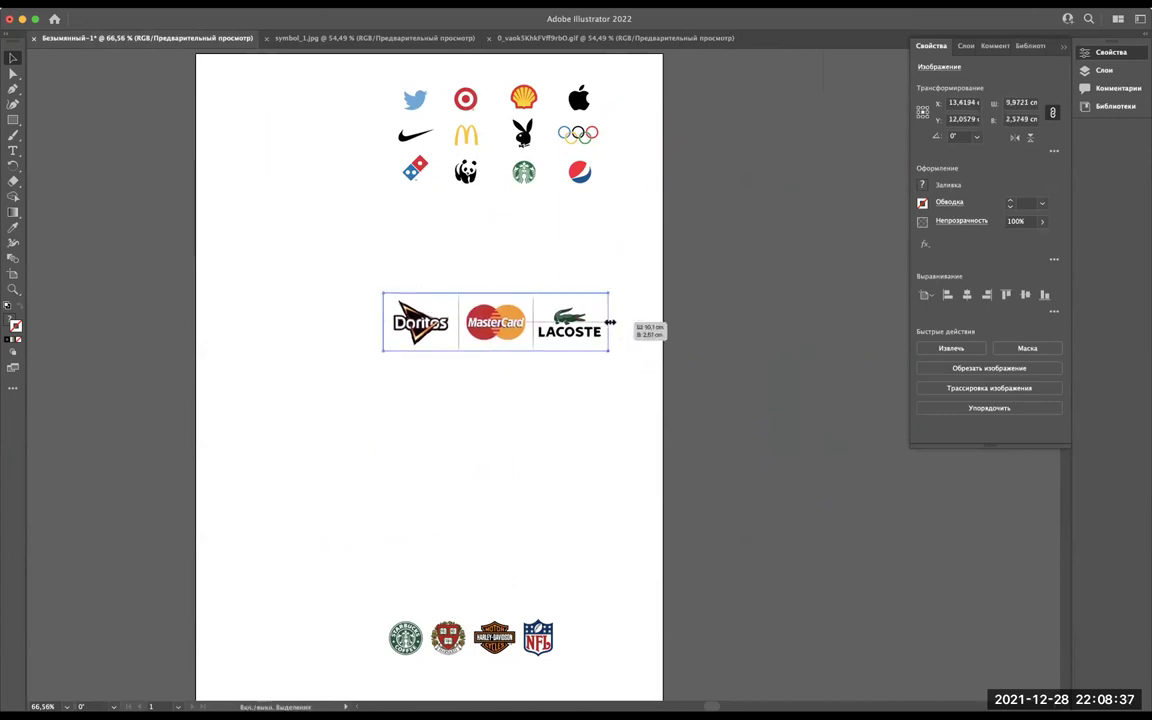
pyautogui.moveTo(440, 599); pyautogui.dragTo(440, 397)
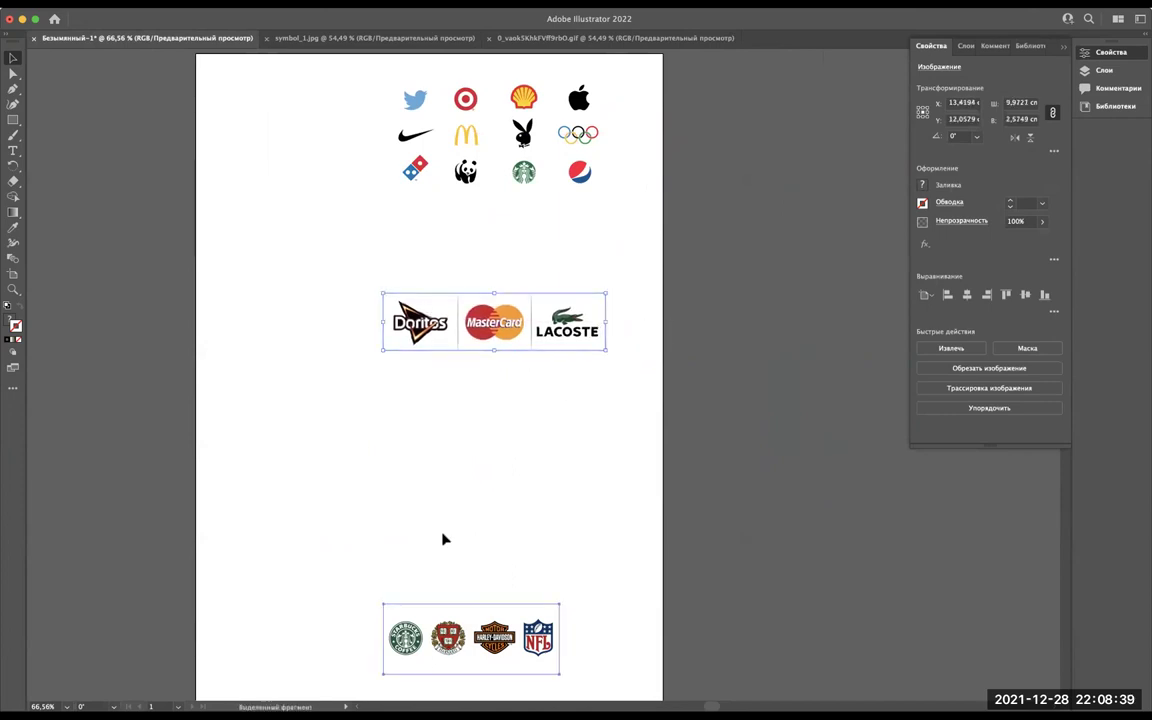
pyautogui.moveTo(557, 431); pyautogui.dragTo(607, 435)
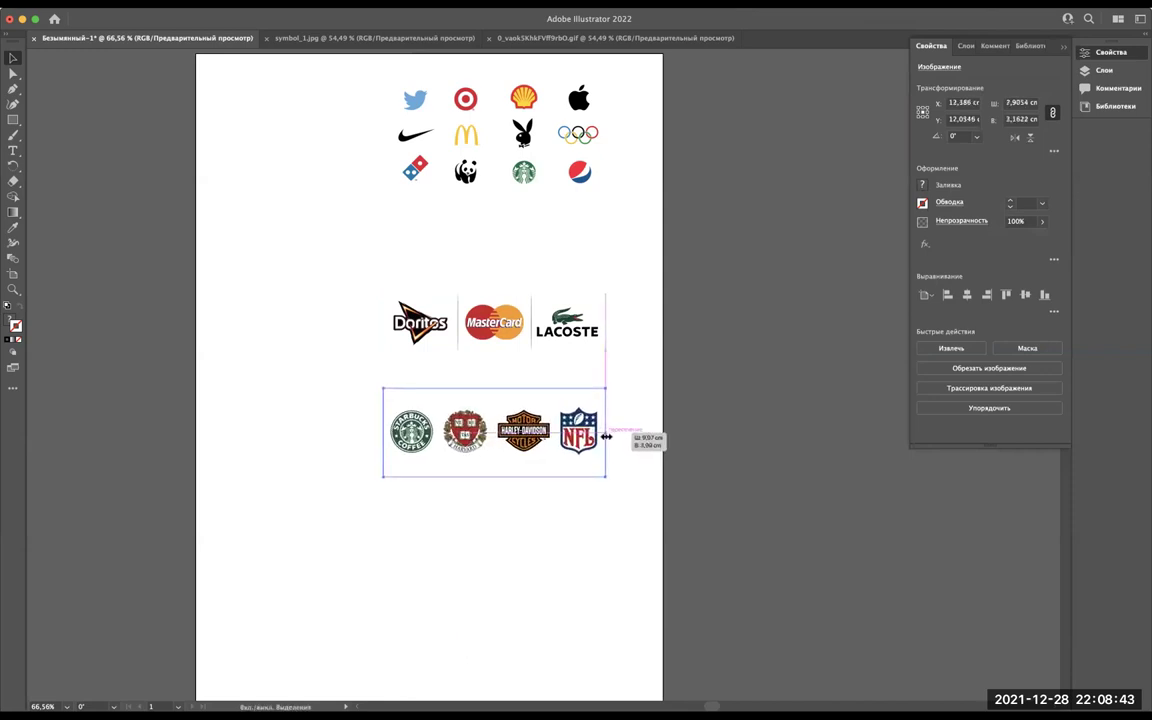
pyautogui.moveTo(485, 417)
pyautogui.mouseDown()
pyautogui.moveTo(485, 547)
pyautogui.moveTo(495, 543)
pyautogui.mouseUp()
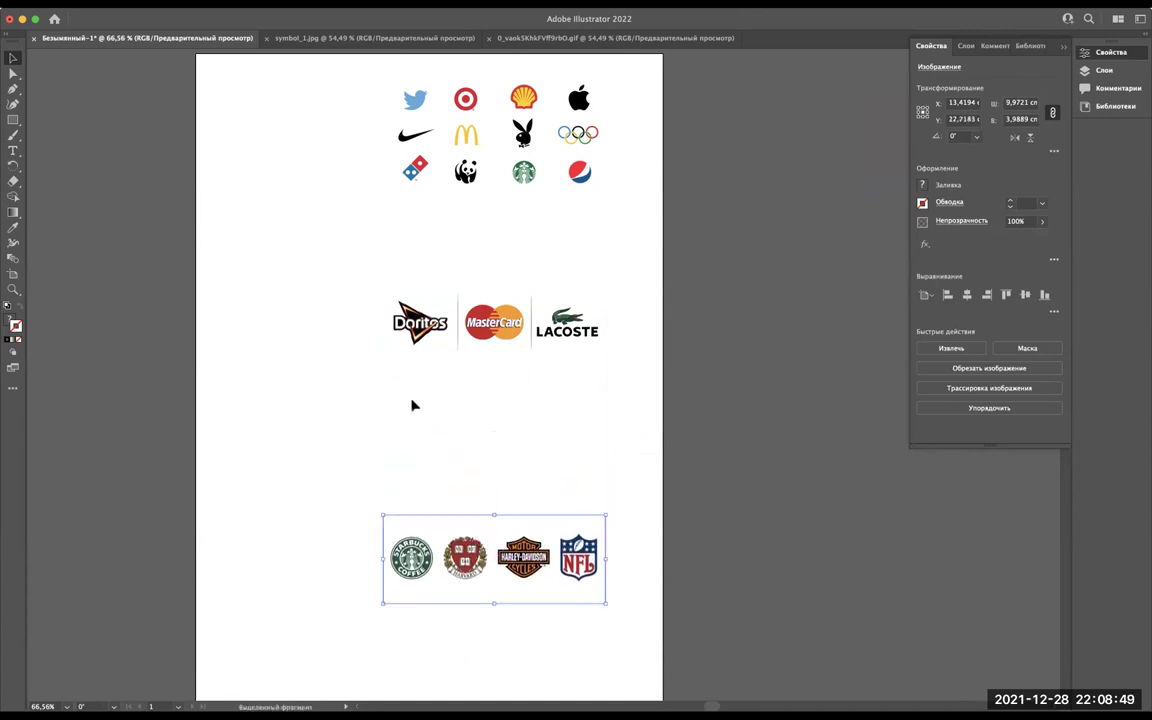
# Lower the 12-logo grid and the Doritos strip slightly.
pyautogui.scroll(2, 412, 405)
pyautogui.click(485, 145)
pyautogui.moveTo(507, 184); pyautogui.dragTo(507, 222)
pyautogui.click(507, 347)
pyautogui.moveTo(507, 347)
pyautogui.mouseDown()
pyautogui.moveTo(507, 420)
pyautogui.moveTo(507, 400)
pyautogui.mouseUp()
pyautogui.scroll(-2, 507, 400)
pyautogui.hscroll(2, 507, 400)
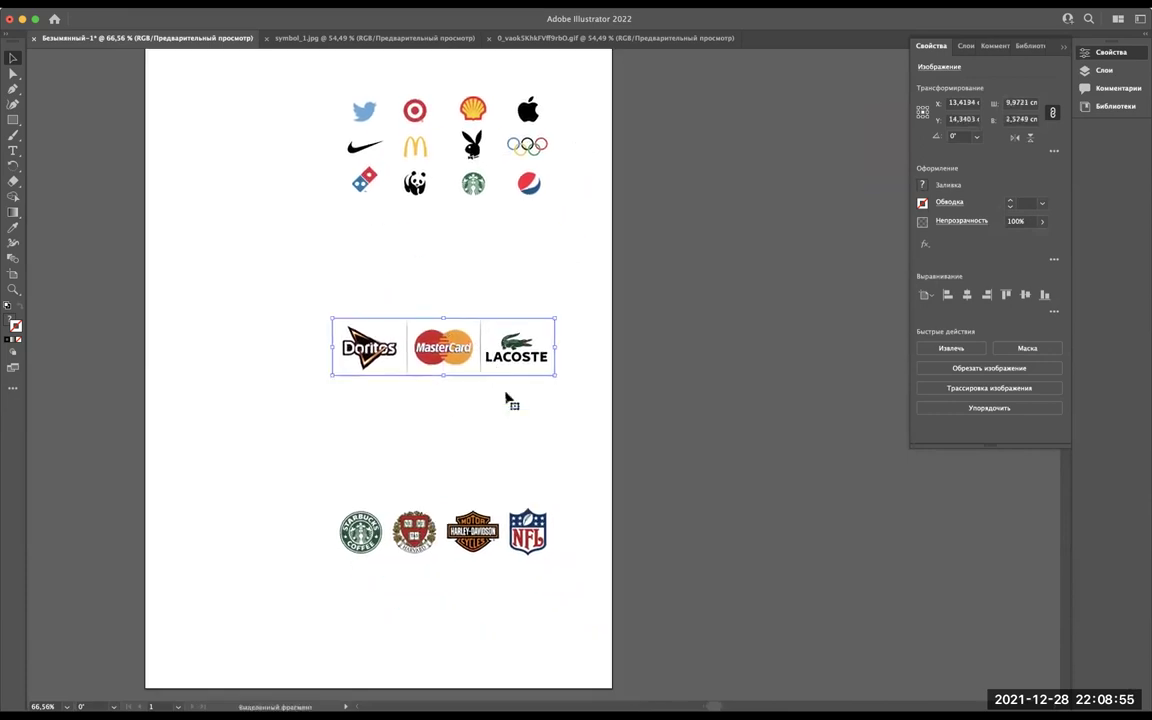
pyautogui.click(538, 412)
pyautogui.scroll(3, 471, 150)
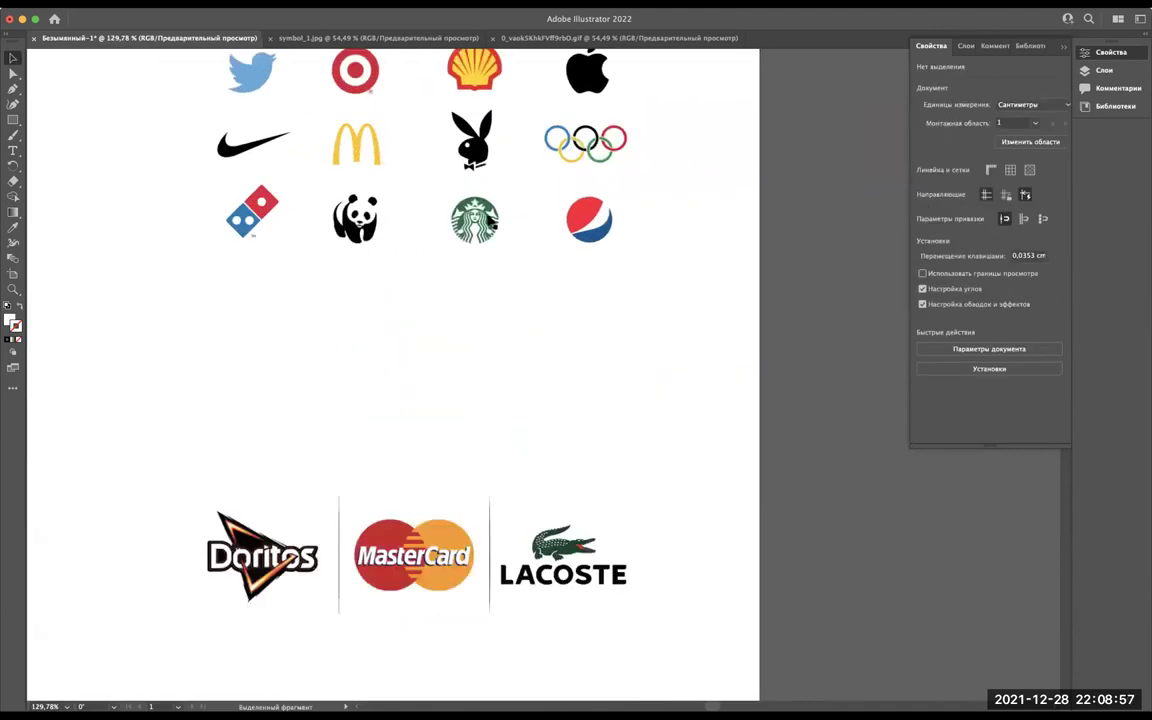
pyautogui.scroll(-5, 476, 212)
pyautogui.scroll(-5, 188, 468)
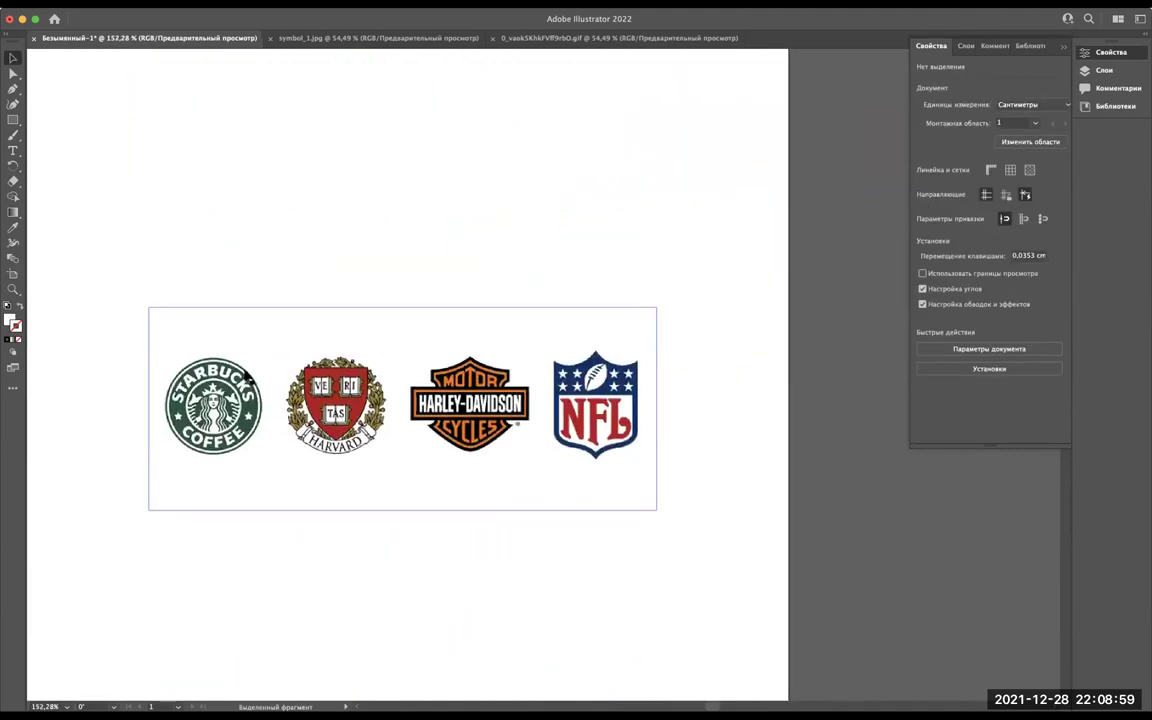
pyautogui.scroll(-2, 330, 335)
pyautogui.scroll(-1, 330, 335)
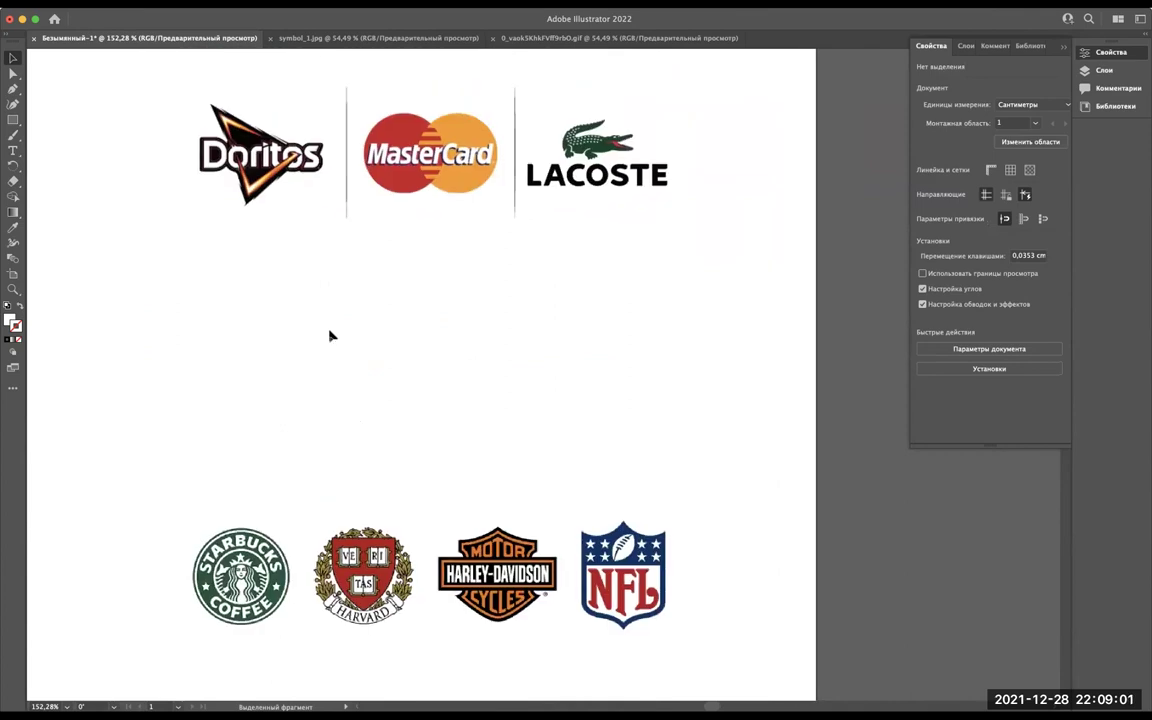
pyautogui.scroll(-1, 331, 336)
pyautogui.scroll(-1, 331, 336)
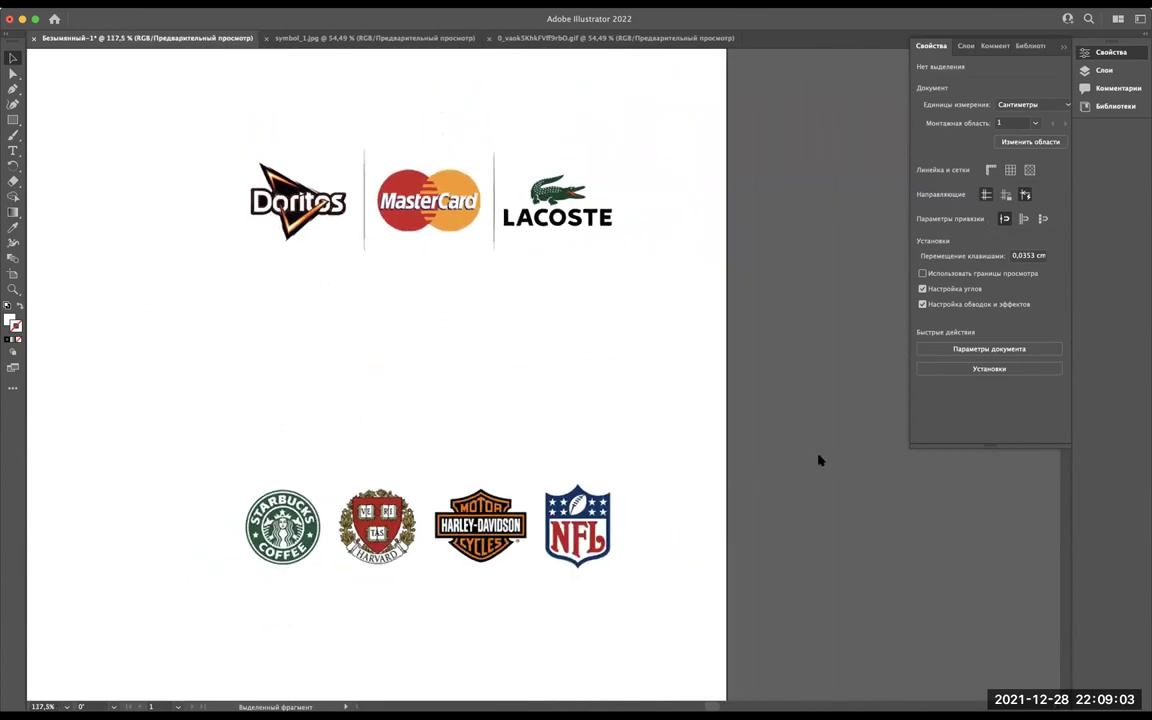
pyautogui.scroll(4, 533, 259)
pyautogui.scroll(1, 535, 255)
pyautogui.scroll(2, 540, 252)
pyautogui.scroll(2, 516, 358)
pyautogui.scroll(3, 516, 358)
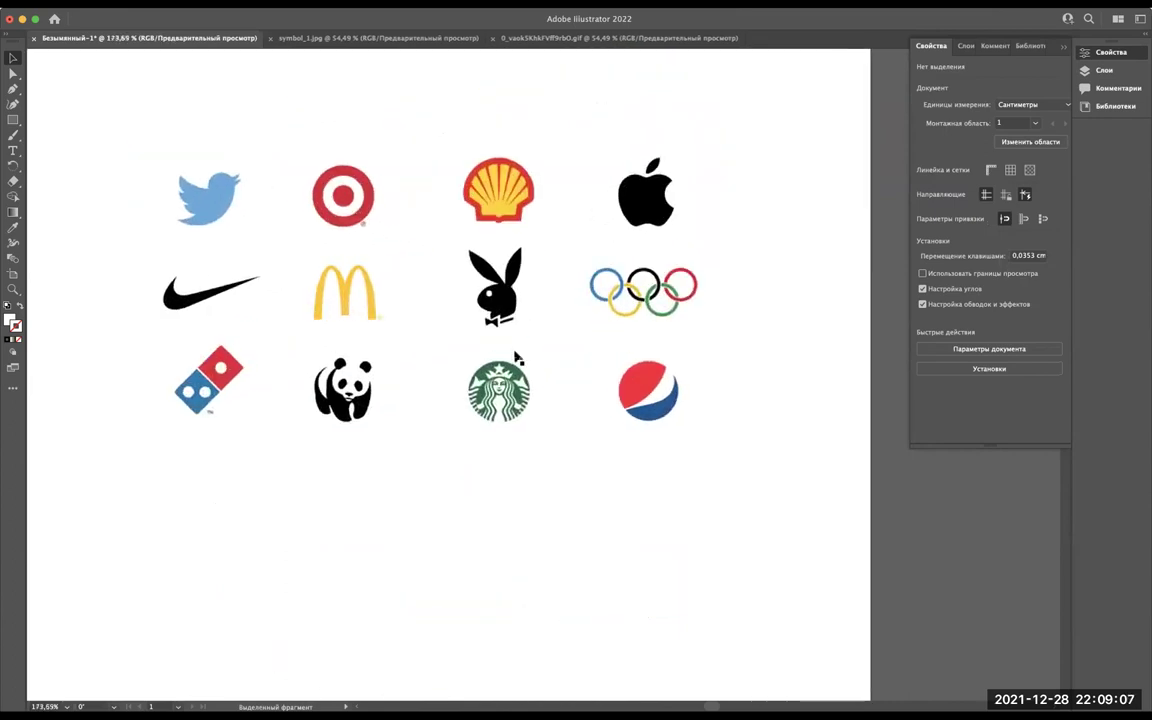
pyautogui.scroll(2, 530, 365)
pyautogui.scroll(-1, 474, 425)
pyautogui.scroll(-1, 474, 425)
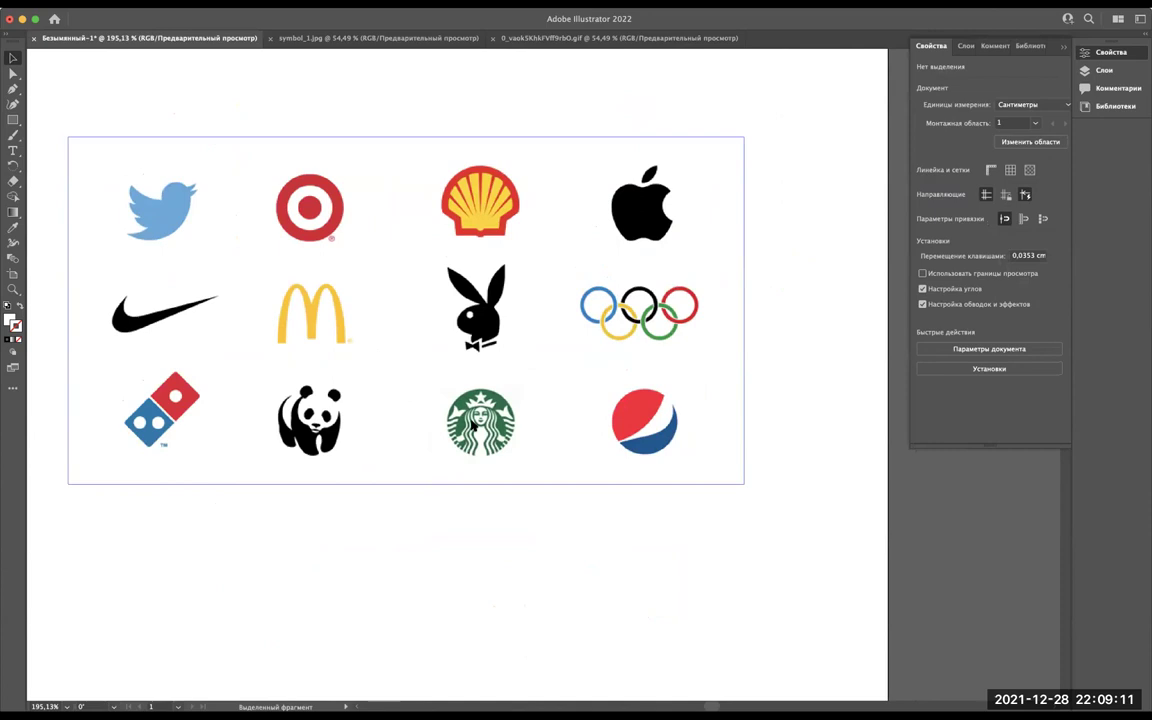
pyautogui.scroll(3, 480, 430)
pyautogui.scroll(1, 502, 441)
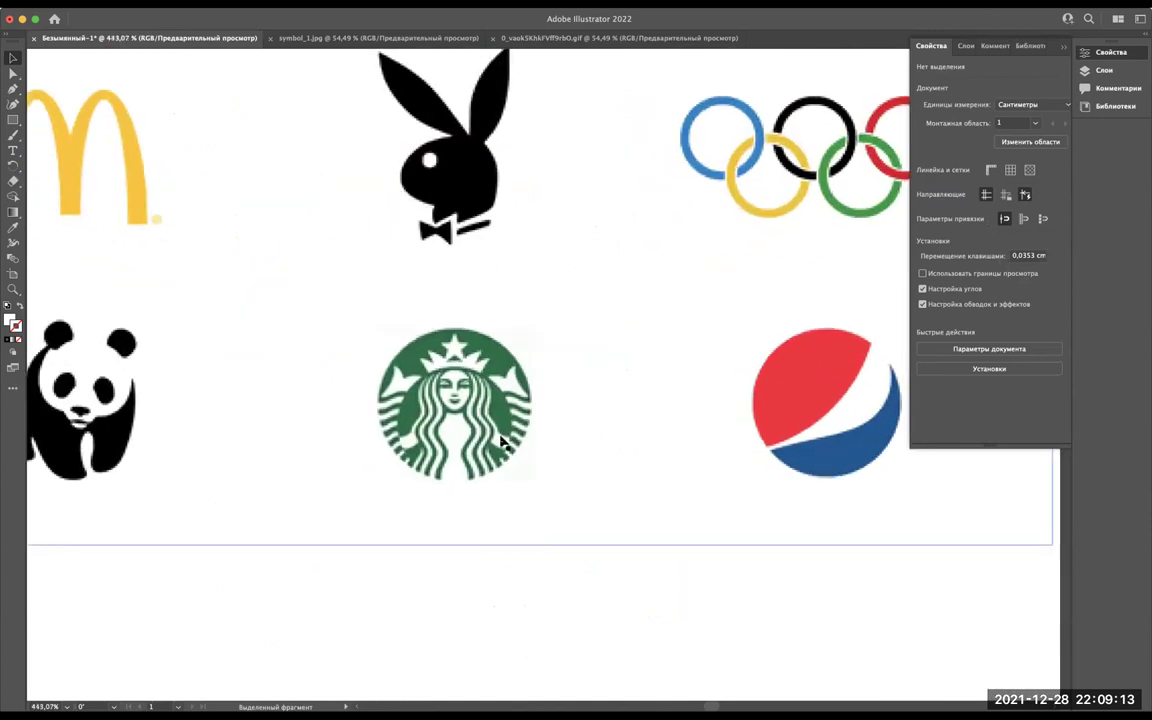
pyautogui.scroll(-3, 502, 441)
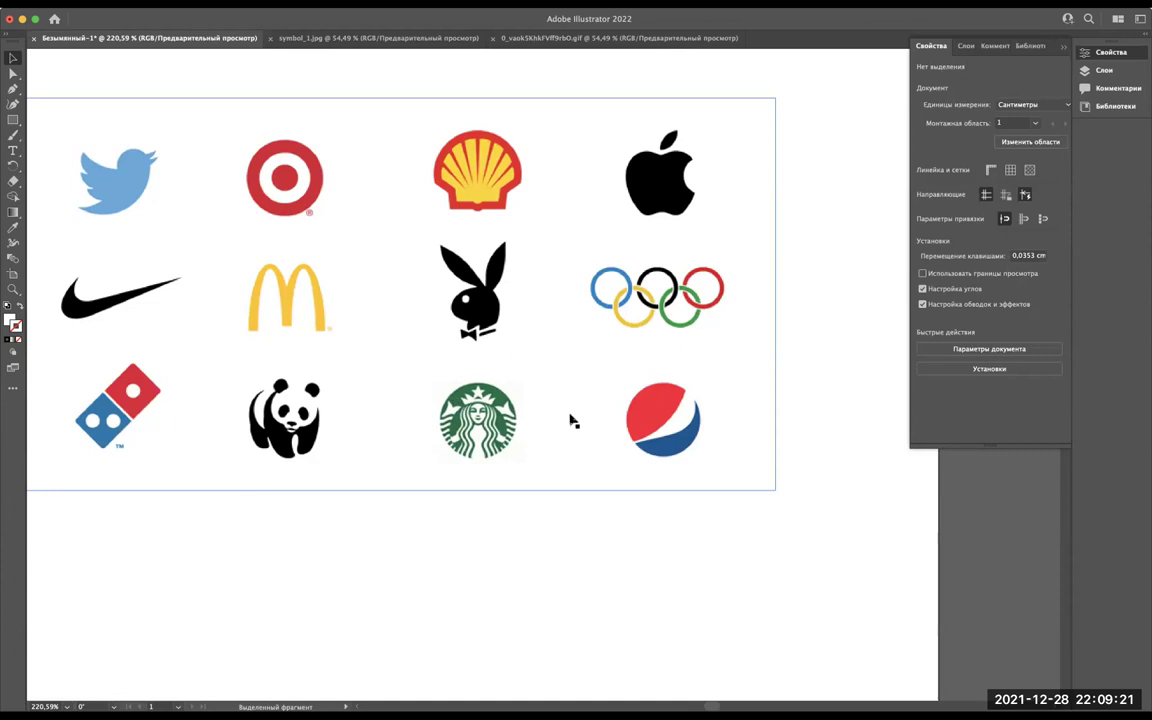
pyautogui.scroll(-3, 487, 388)
pyautogui.scroll(-5, 487, 388)
pyautogui.scroll(-3, 386, 427)
pyautogui.keyDown('alt'); pyautogui.scroll(3, 345, 432); pyautogui.keyUp('alt')
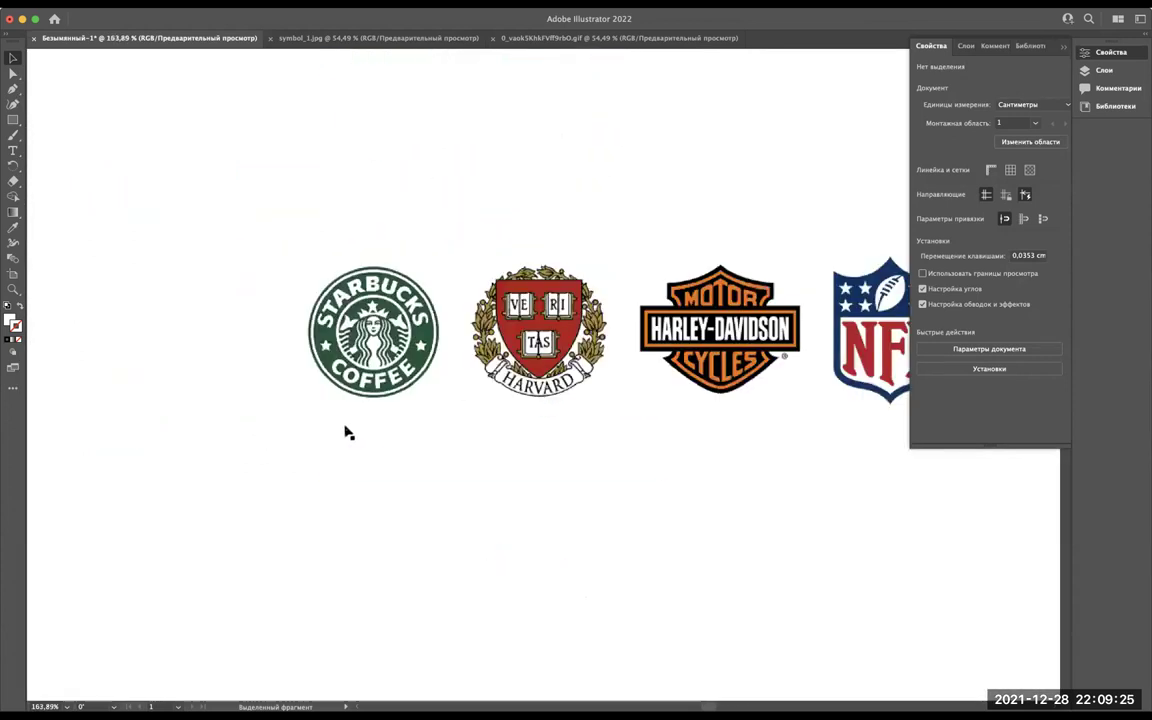
pyautogui.scroll(3, 345, 432)
pyautogui.scroll(2, 297, 257)
pyautogui.scroll(1, 330, 258)
pyautogui.scroll(-2, 370, 260)
pyautogui.scroll(-1, 409, 262)
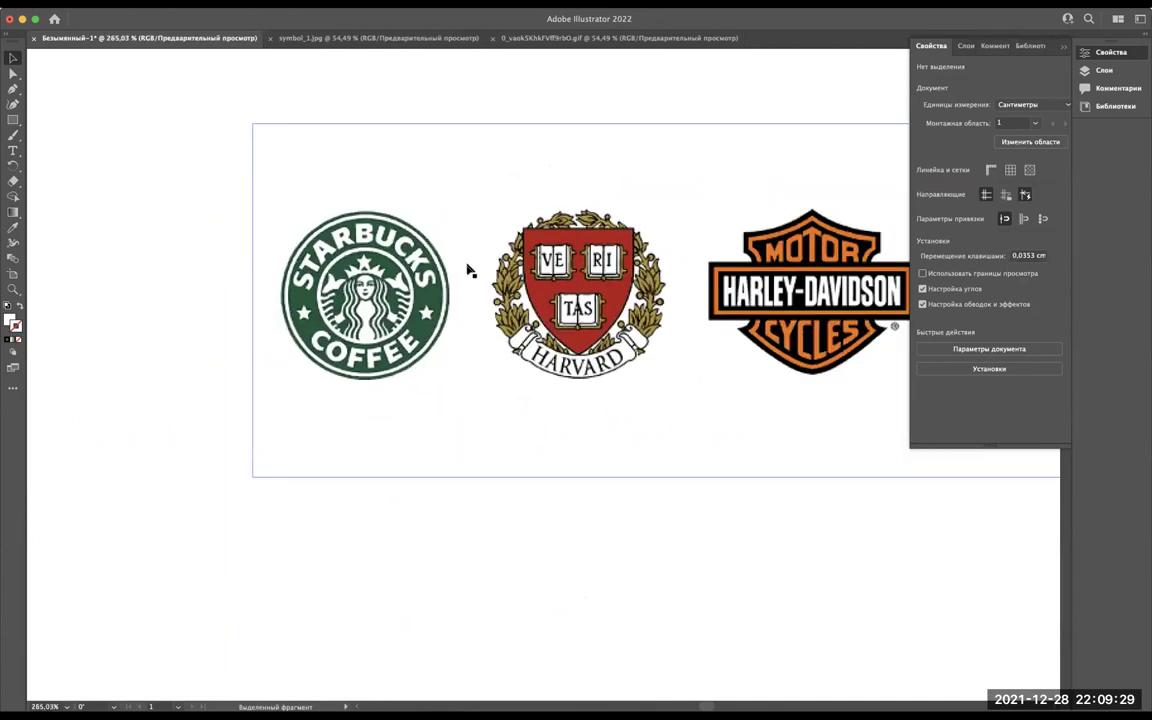
pyautogui.scroll(2, 449, 297)
pyautogui.hscroll(2, 449, 297)
pyautogui.scroll(1, 449, 297)
pyautogui.hscroll(3, 449, 297)
pyautogui.scroll(-2, 449, 297)
pyautogui.hscroll(-1, 449, 297)
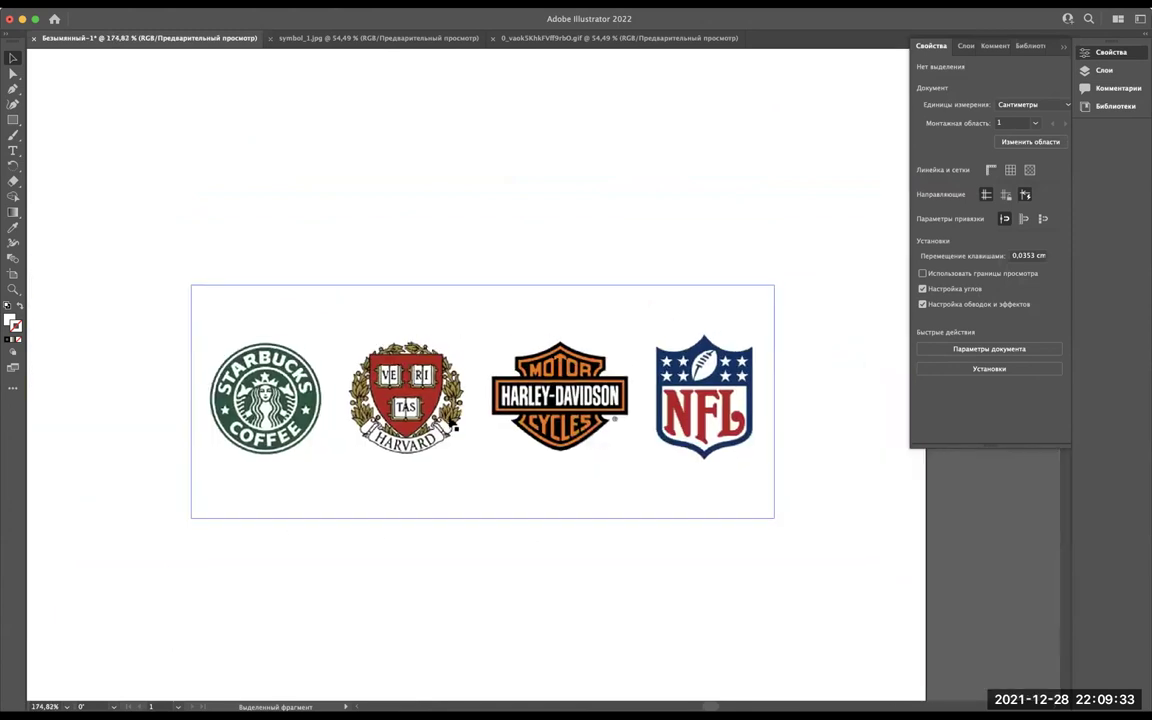
pyautogui.scroll(-1, 452, 425)
pyautogui.scroll(-2, 452, 425)
pyautogui.scroll(1, 452, 425)
pyautogui.hscroll(-1, 452, 425)
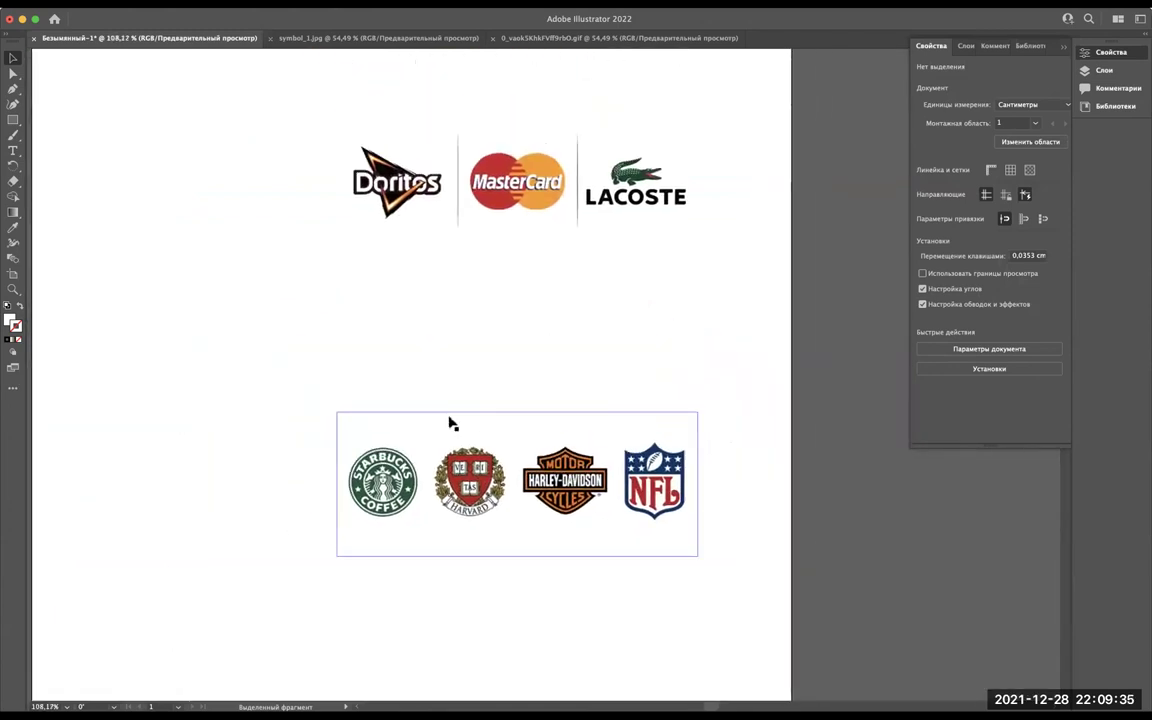
pyautogui.scroll(2, 452, 425)
pyautogui.scroll(3, 452, 425)
pyautogui.scroll(5, 452, 425)
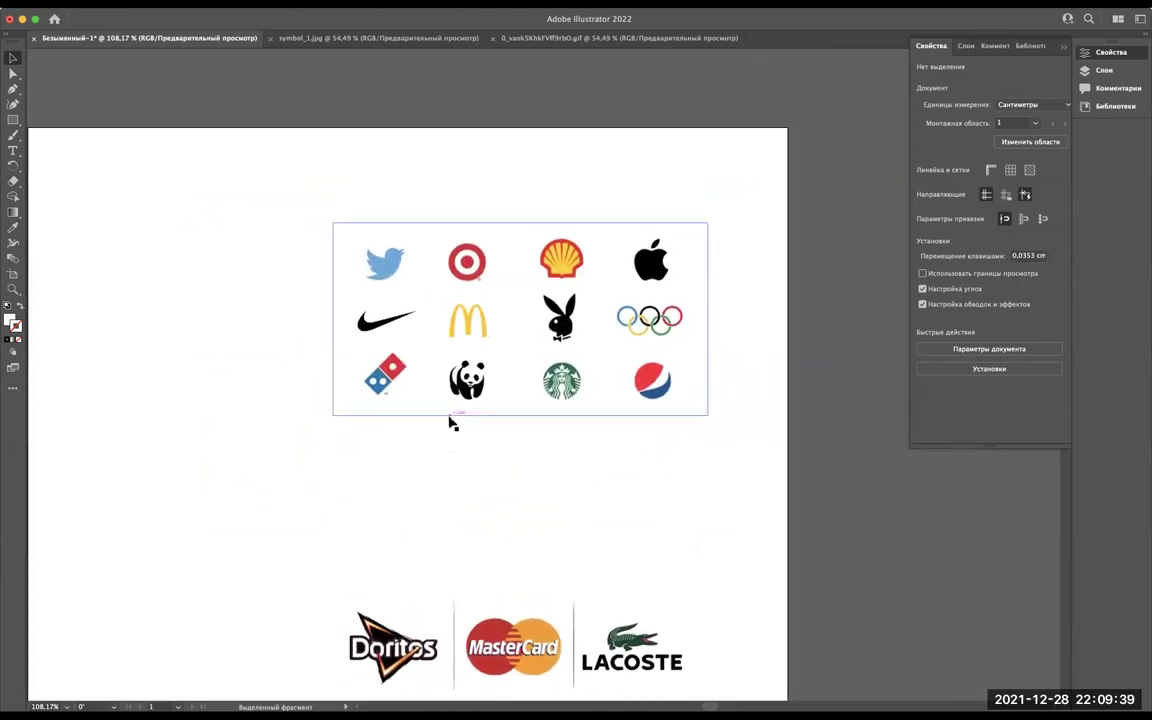
pyautogui.scroll(3, 514, 378)
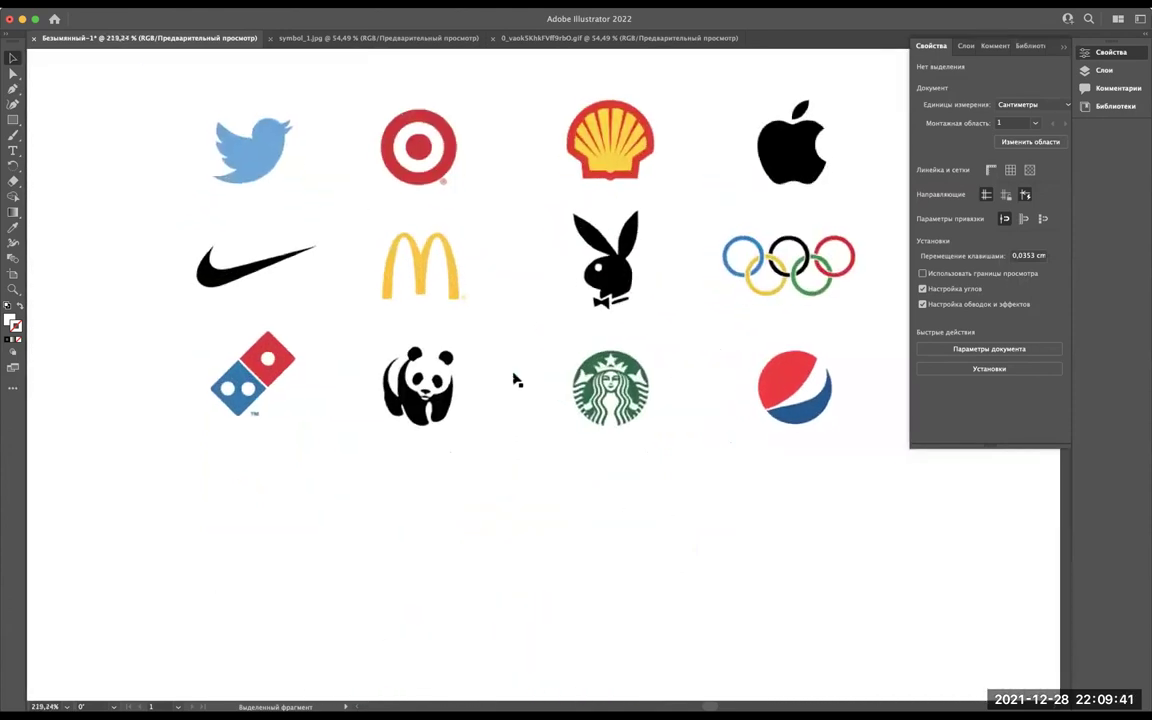
pyautogui.scroll(-2, 514, 378)
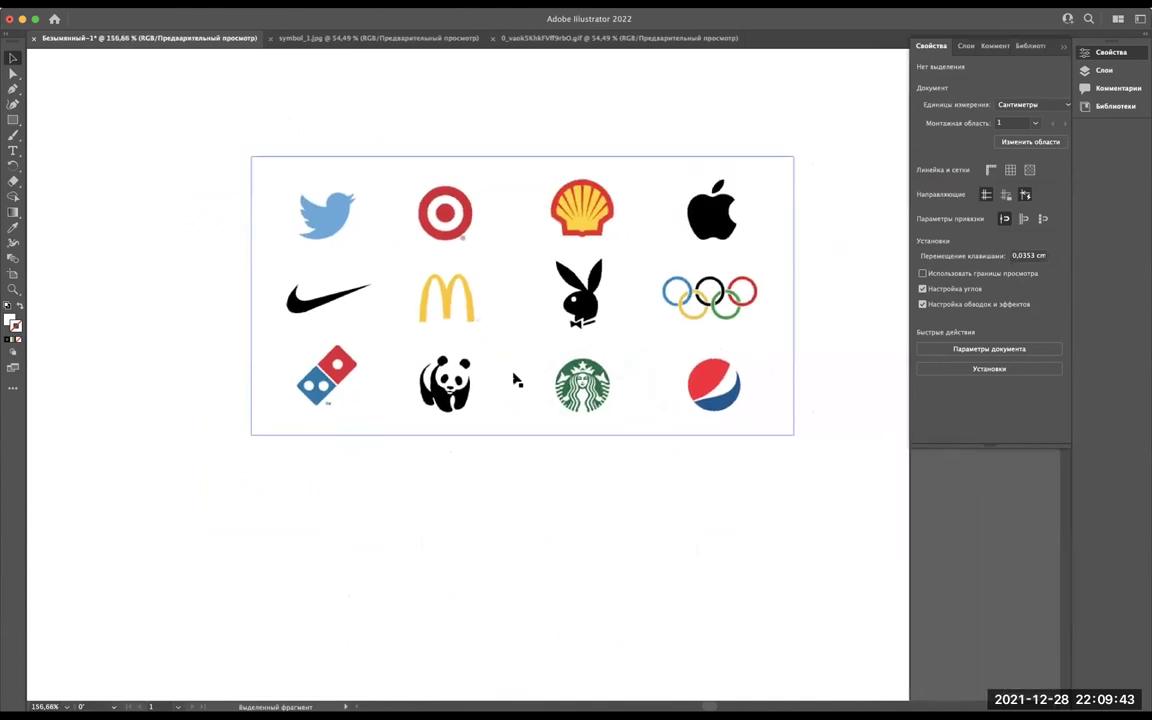
pyautogui.scroll(1, 514, 378)
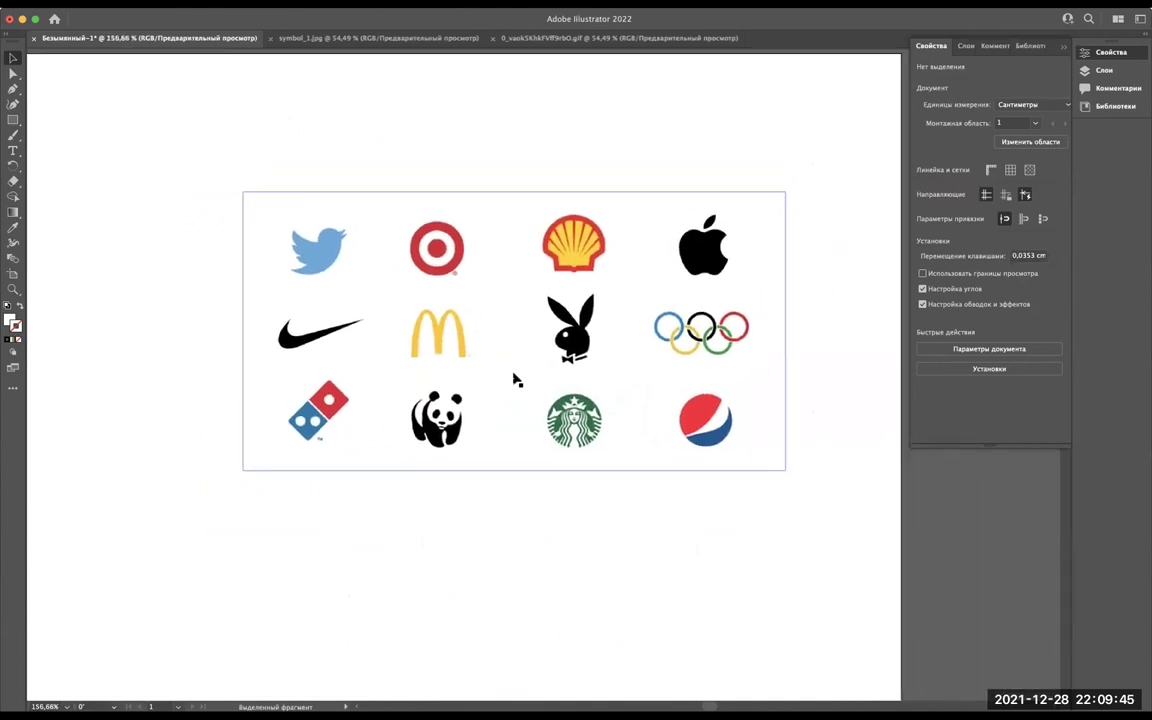
pyautogui.press('super+Tab')
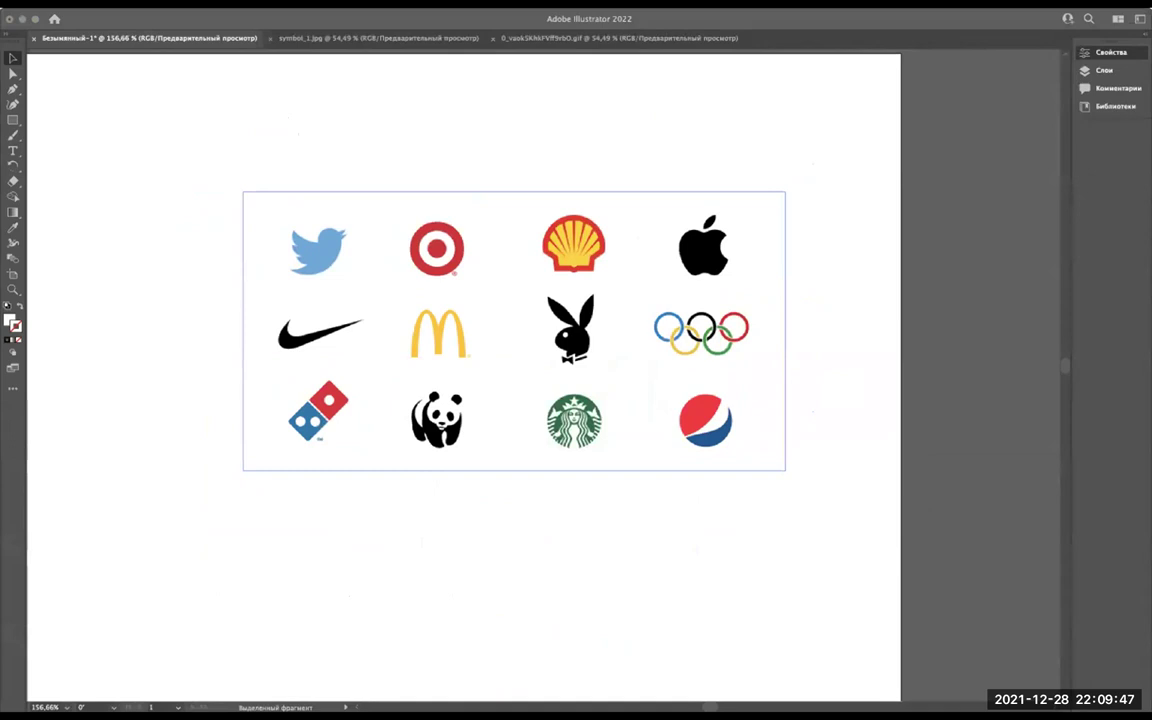
pyautogui.press('super+Tab')
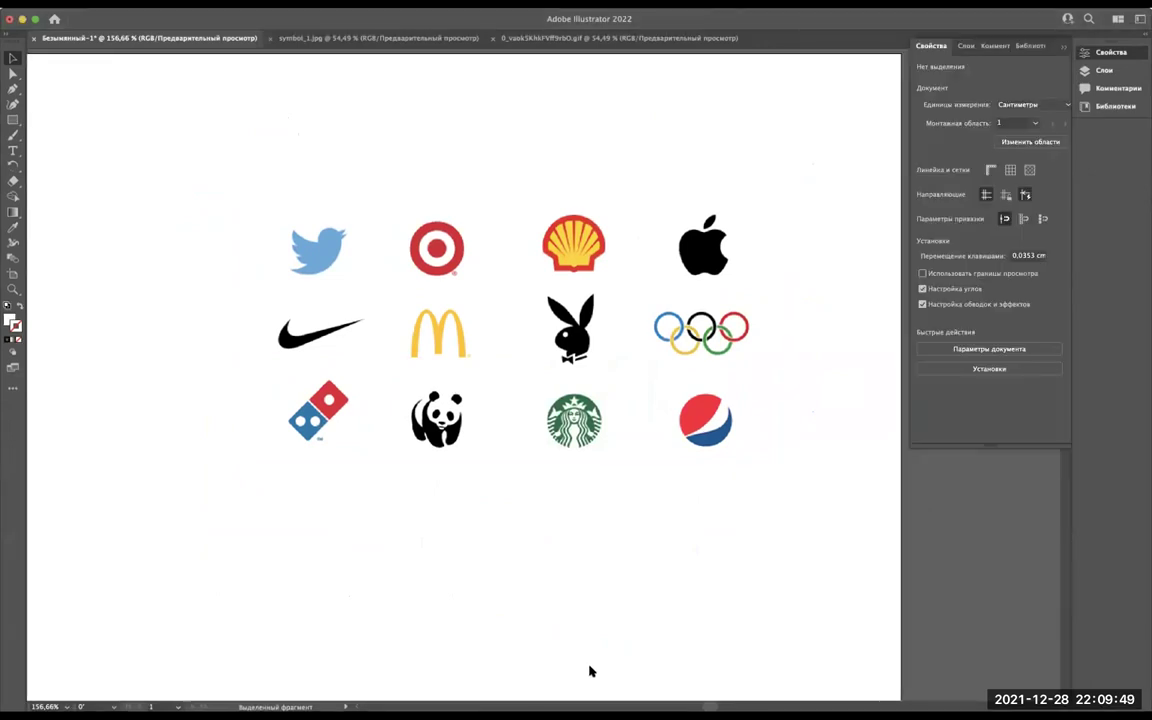
pyautogui.click(712, 69)
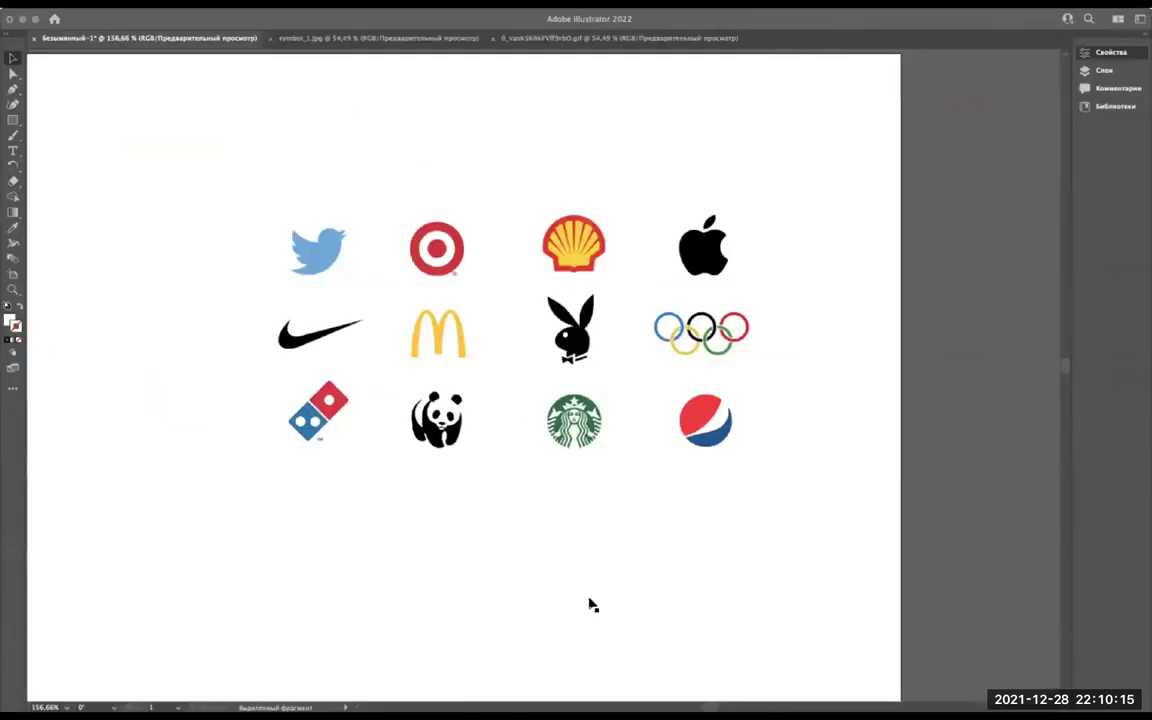
pyautogui.click(405, 418)
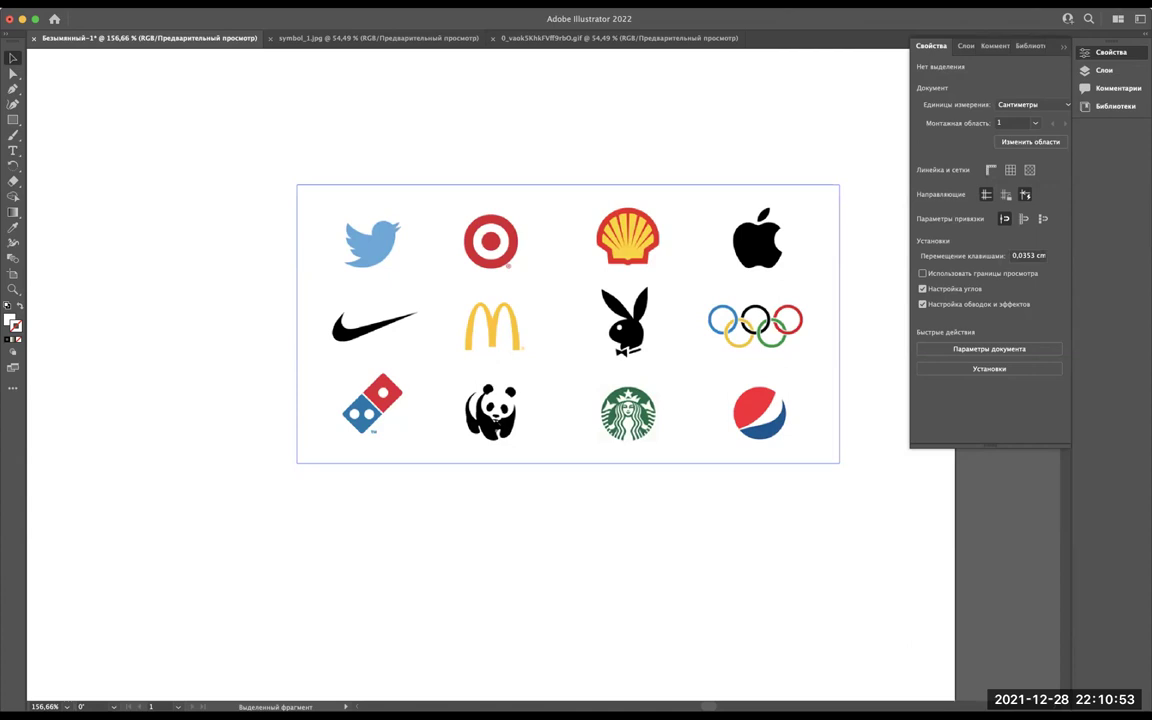
pyautogui.click(541, 318)
pyautogui.click(505, 537)
pyautogui.scroll(2, 380, 252)
pyautogui.scroll(3, 380, 252)
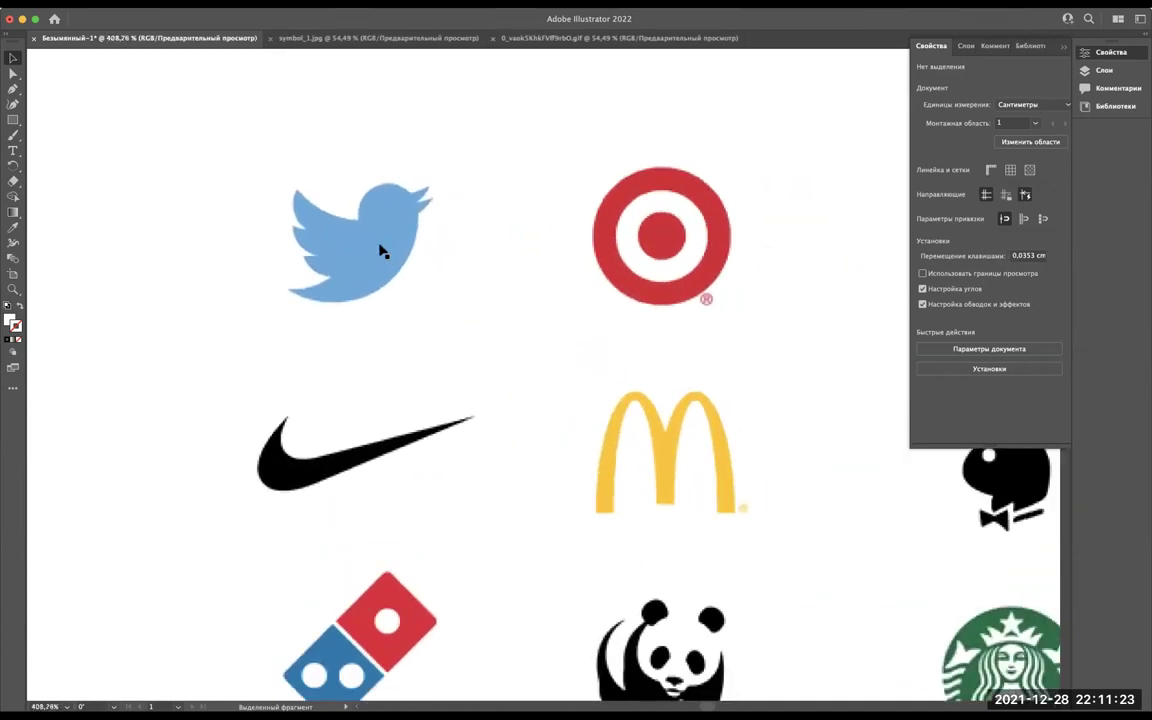
pyautogui.scroll(-4, 380, 252)
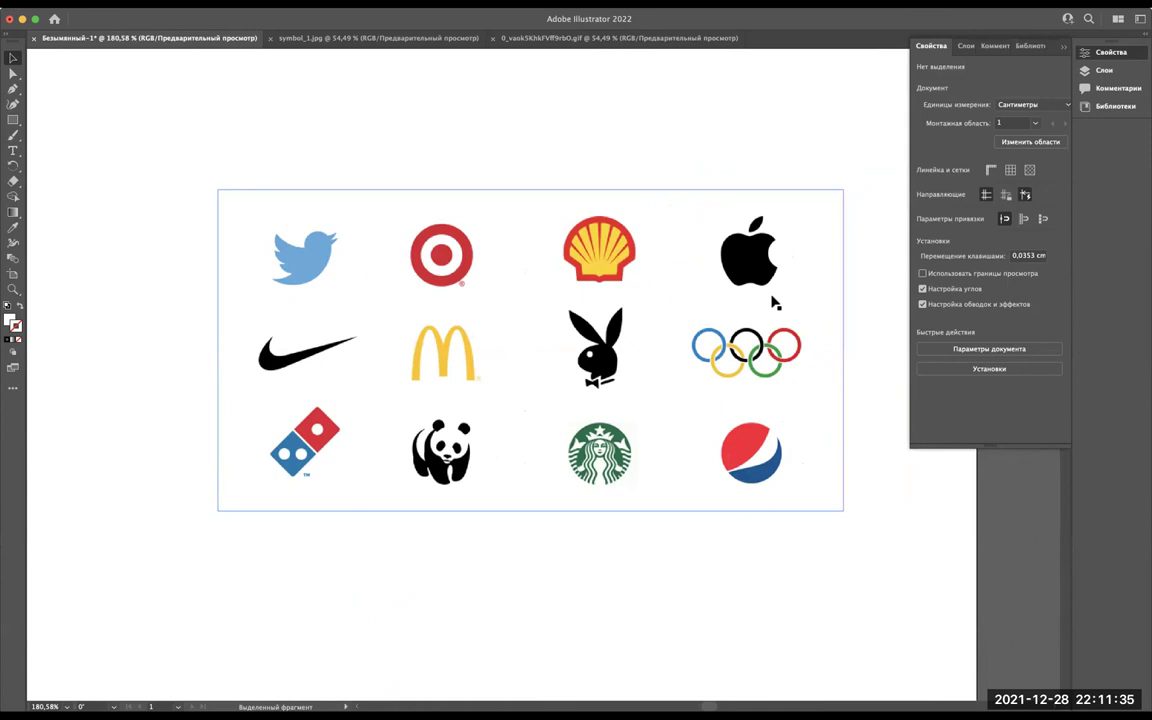
pyautogui.scroll(5, 775, 302)
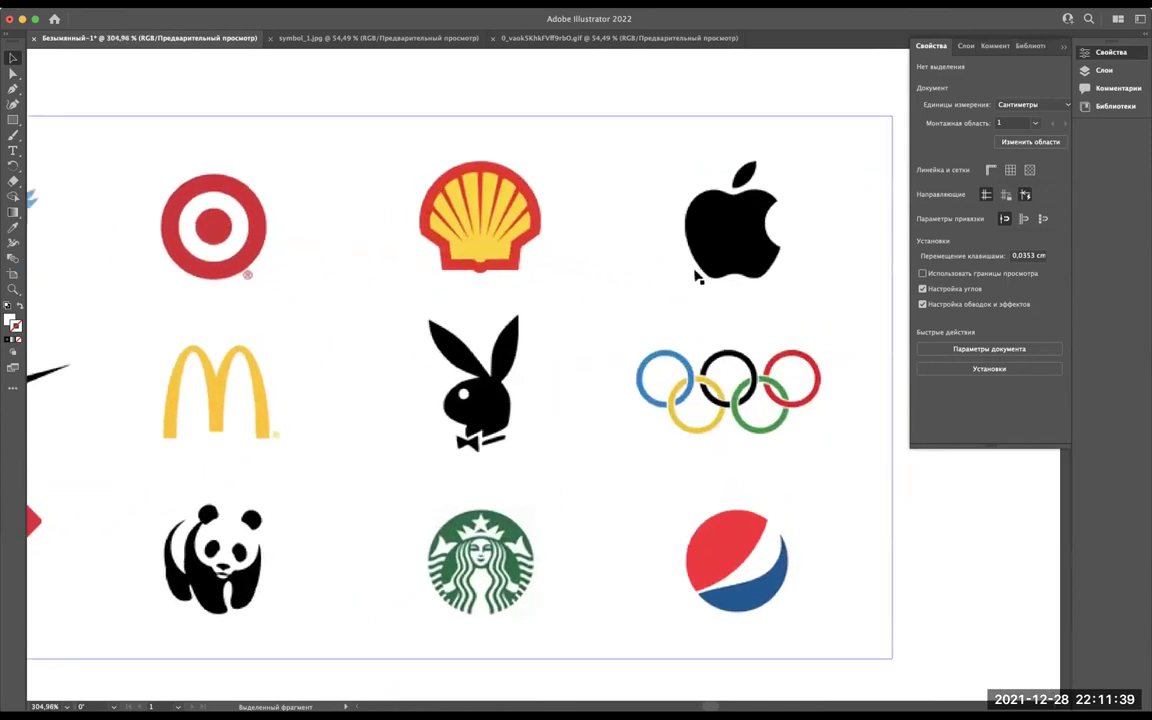
pyautogui.scroll(-5, 697, 278)
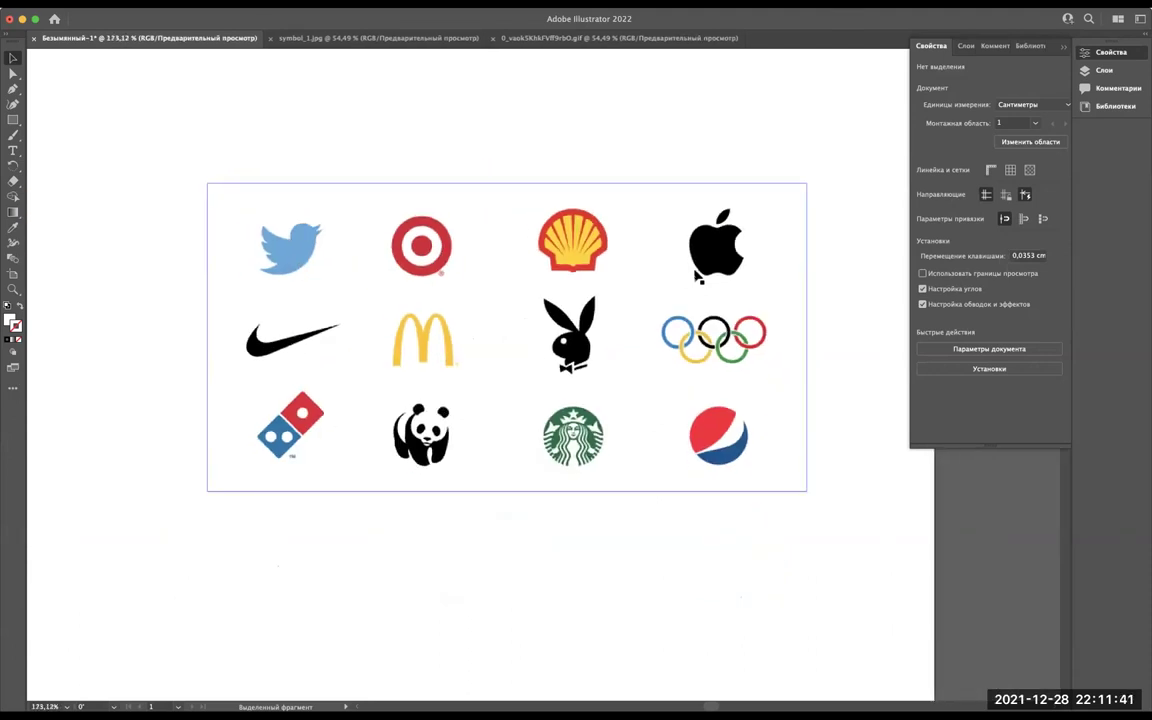
pyautogui.scroll(2, 248, 288)
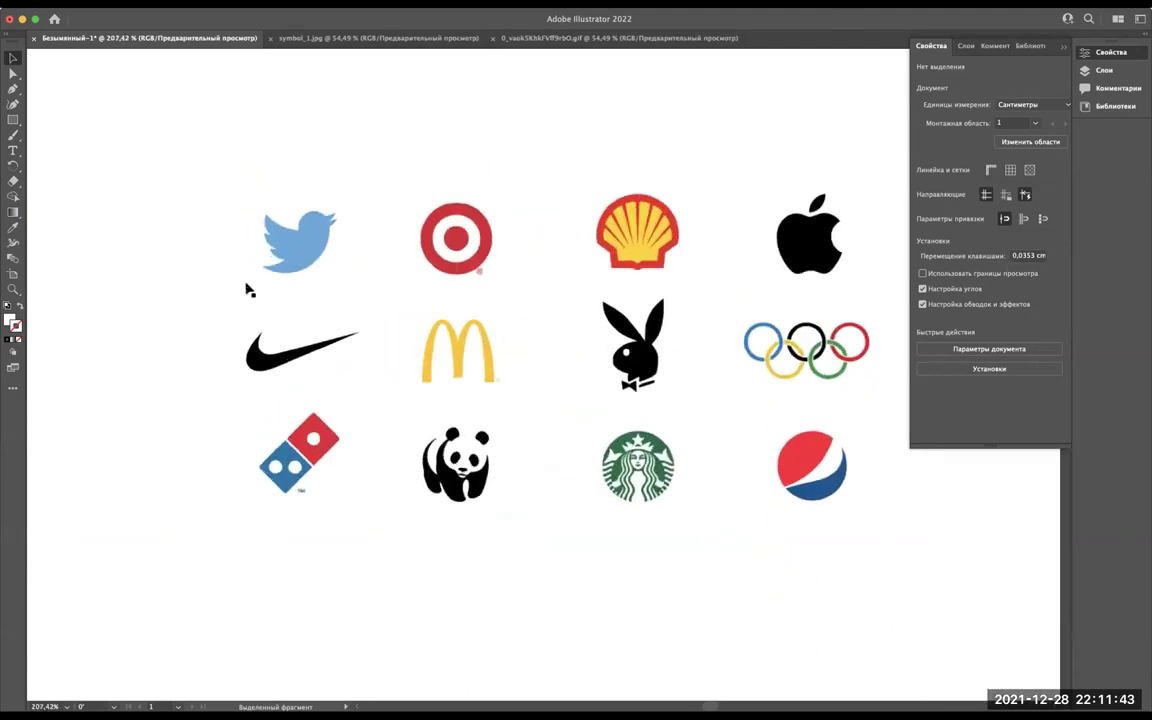
pyautogui.scroll(3, 248, 288)
pyautogui.scroll(2, 310, 180)
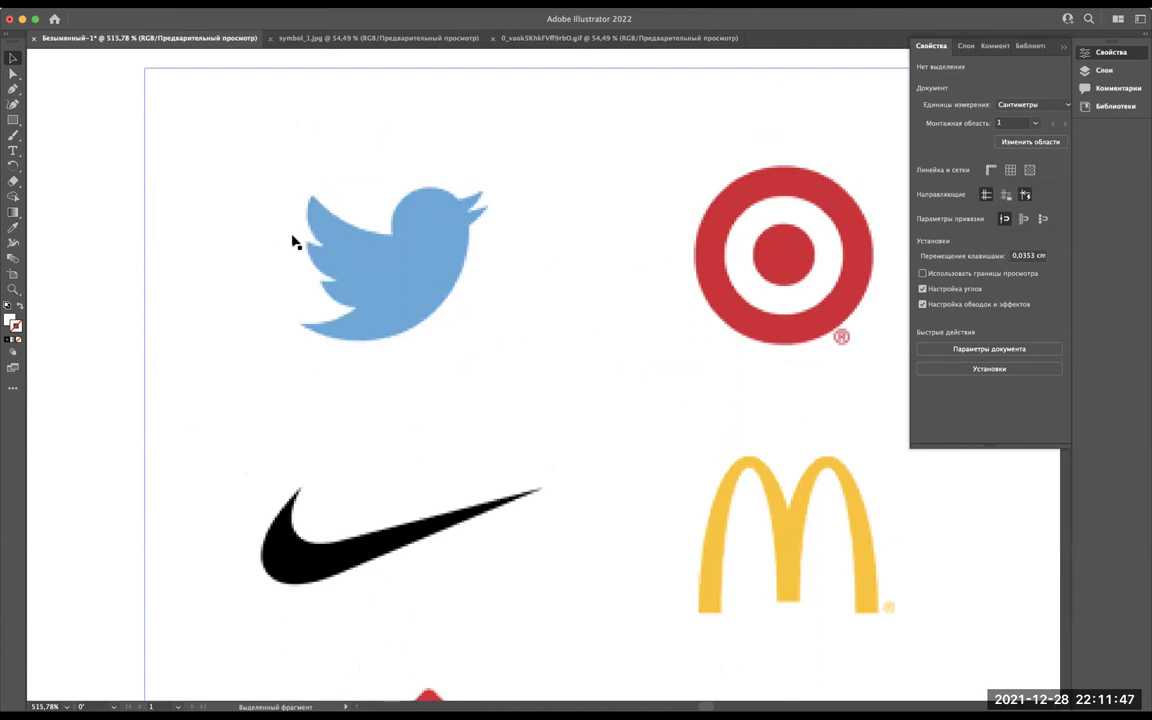
pyautogui.scroll(-1, 296, 244)
pyautogui.scroll(-3, 309, 334)
pyautogui.scroll(3, 314, 321)
pyautogui.scroll(2, 308, 373)
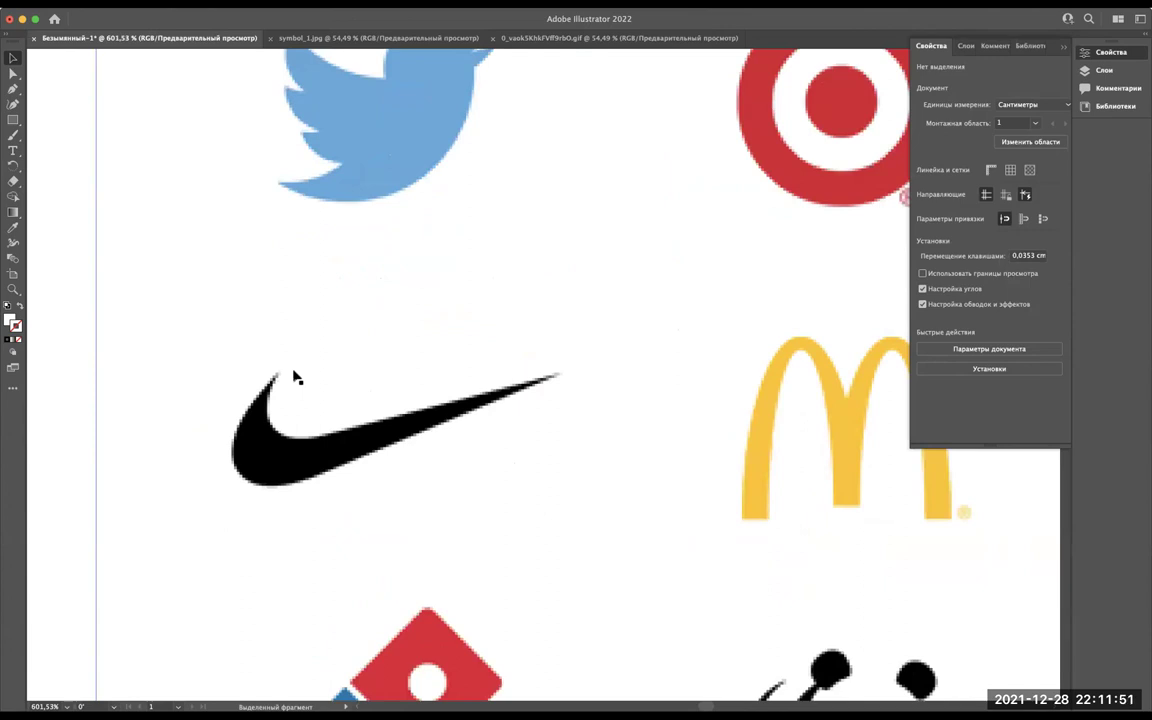
pyautogui.scroll(-2, 294, 377)
pyautogui.scroll(-2, 294, 377)
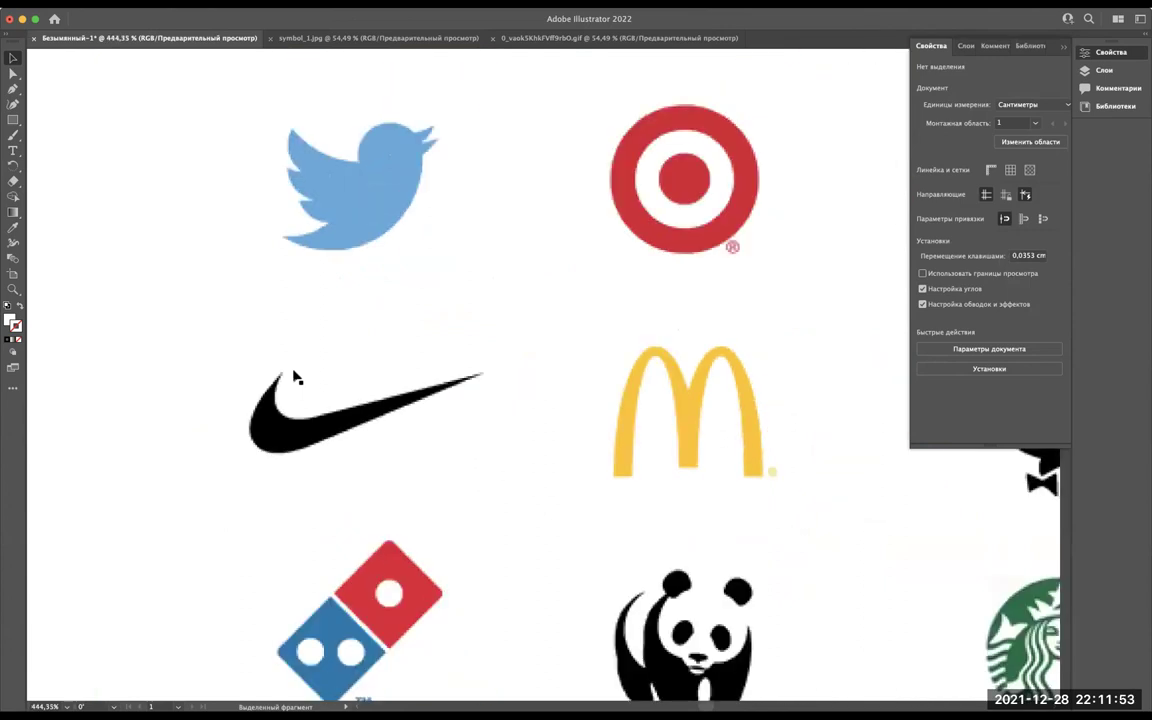
pyautogui.scroll(-2, 294, 377)
pyautogui.scroll(-1, 294, 377)
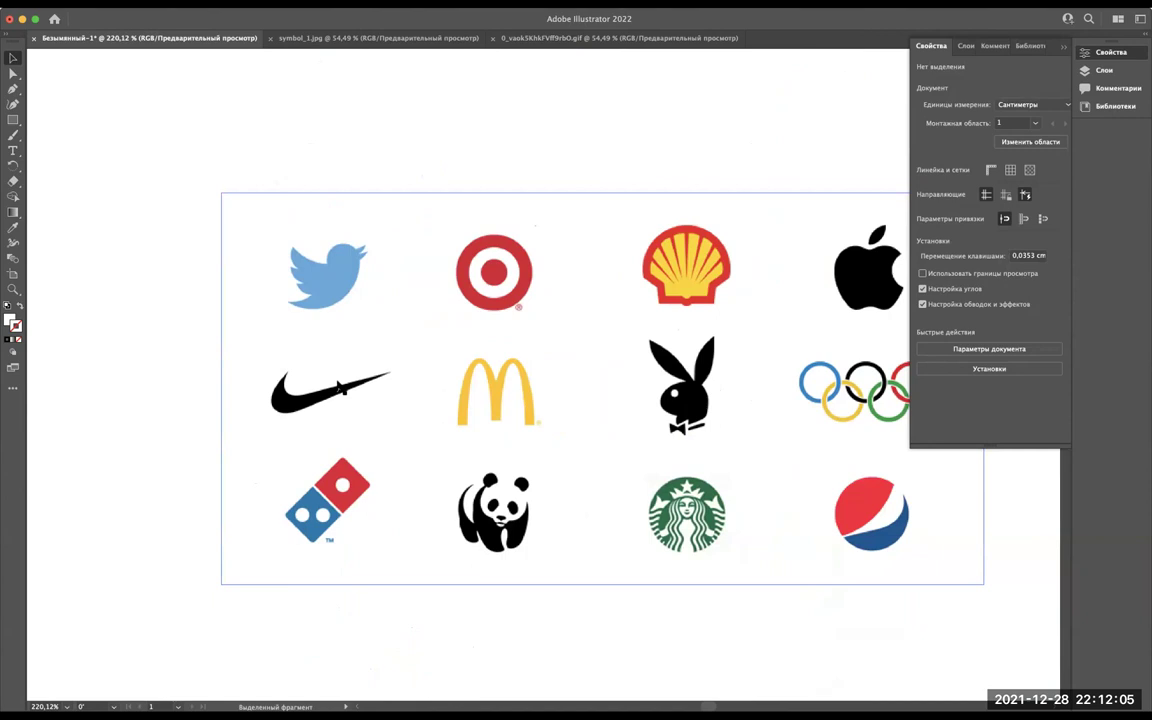
pyautogui.scroll(-1, 340, 387)
pyautogui.scroll(-3, 340, 387)
pyautogui.scroll(3, 340, 387)
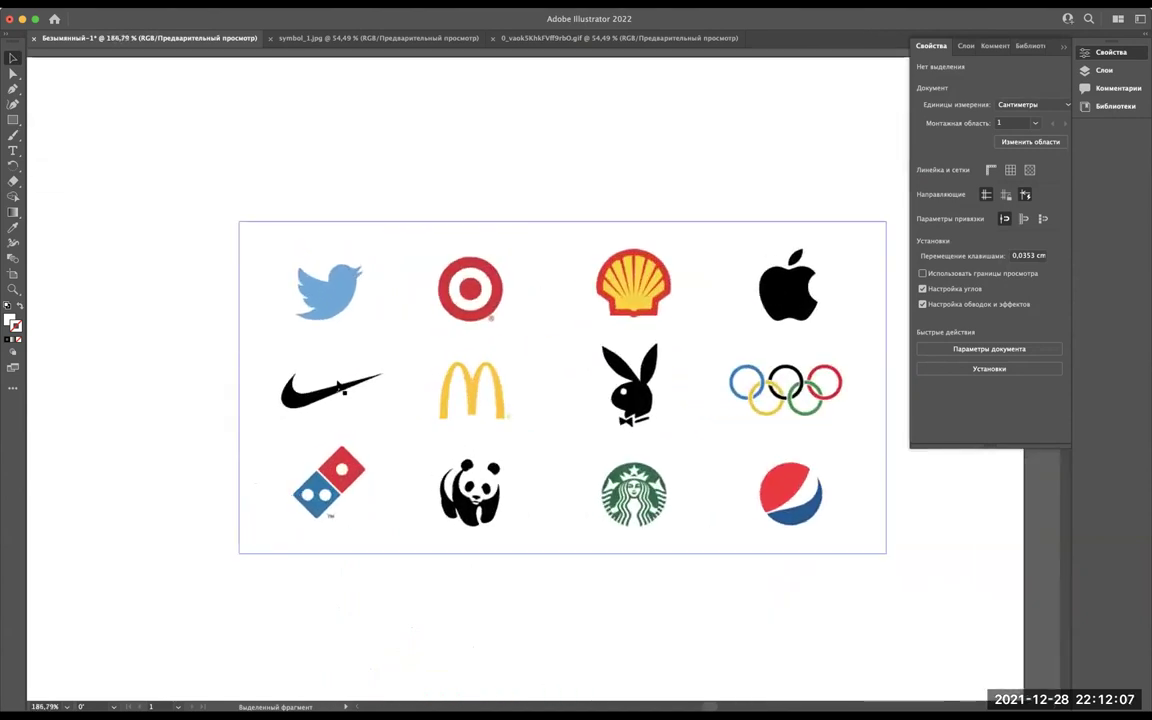
pyautogui.scroll(-1, 340, 387)
pyautogui.scroll(-3, 340, 387)
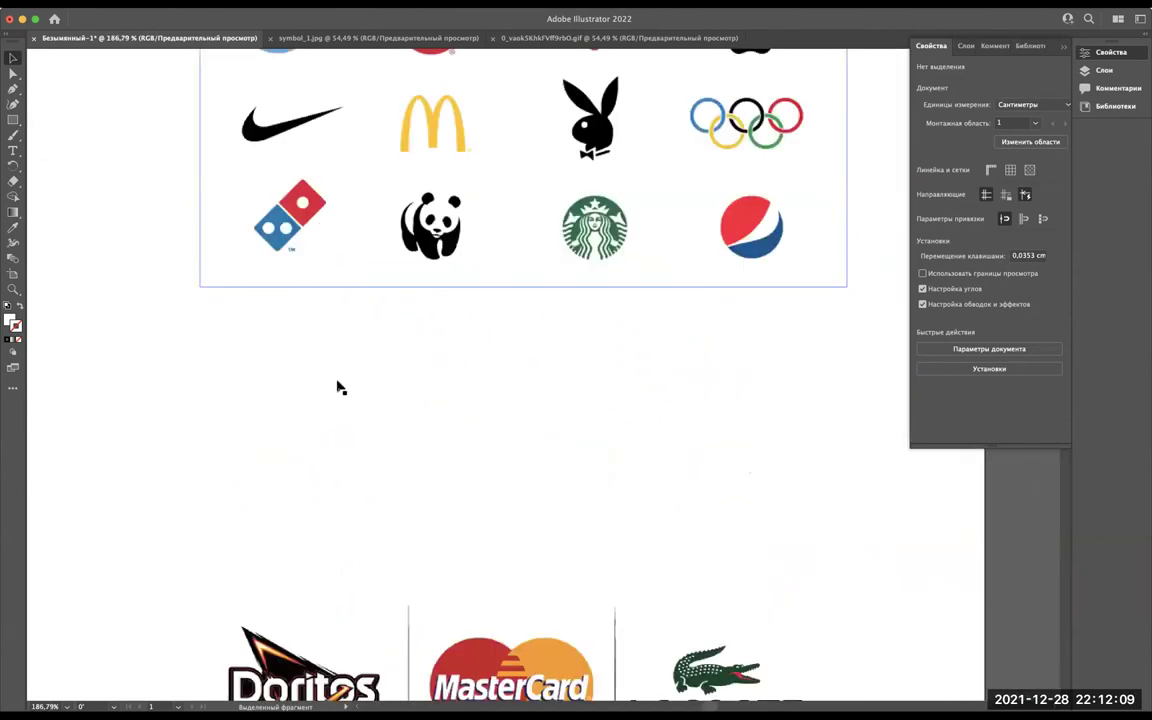
pyautogui.scroll(-5, 340, 387)
pyautogui.scroll(-3, 340, 387)
pyautogui.scroll(-5, 340, 387)
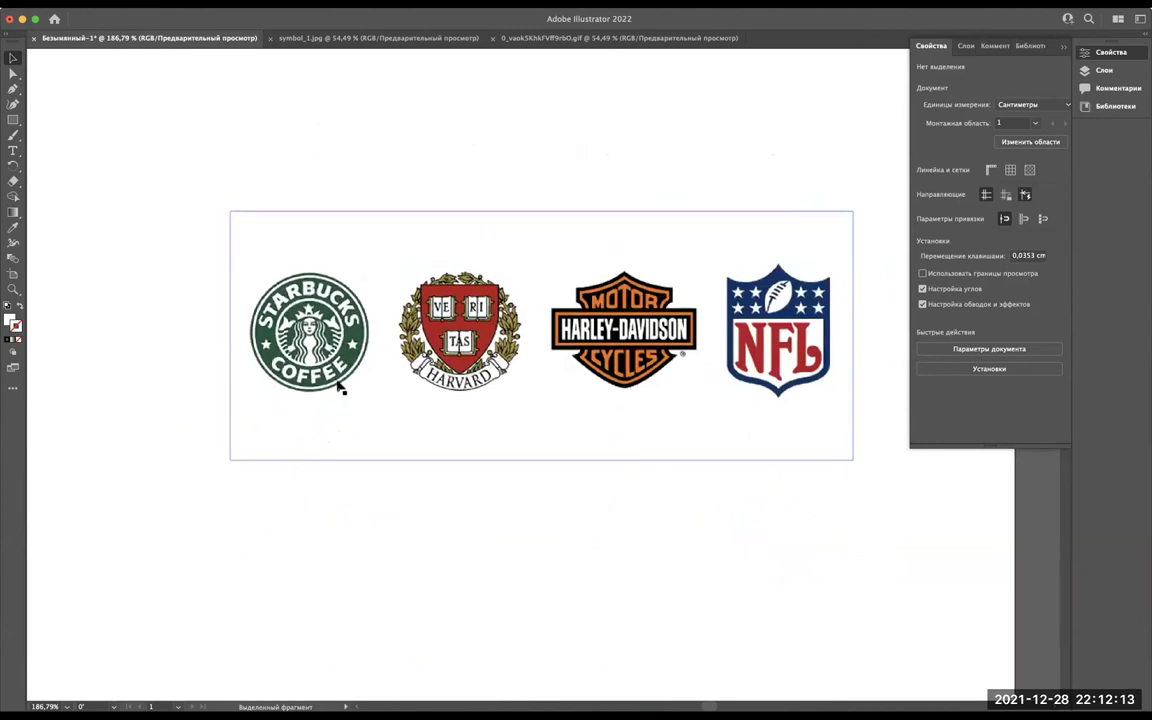
pyautogui.scroll(-5, 340, 388)
pyautogui.scroll(-3, 335, 390)
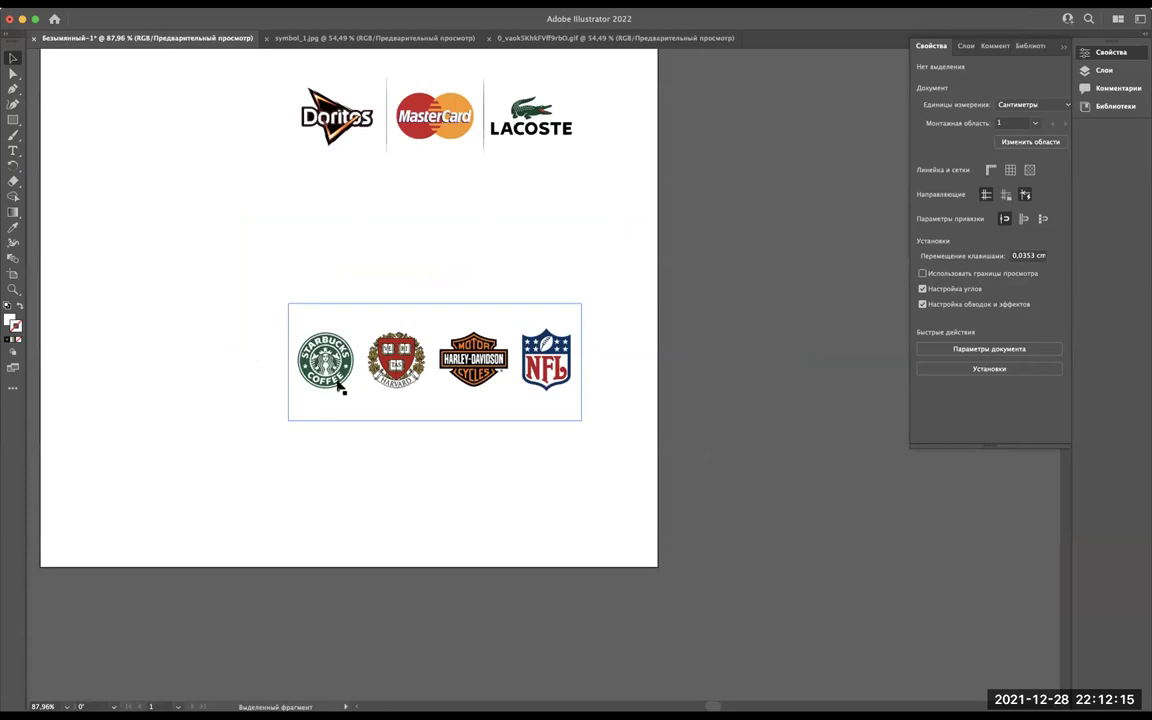
pyautogui.scroll(3, 330, 480)
pyautogui.scroll(5, 410, 514)
pyautogui.scroll(5, 410, 514)
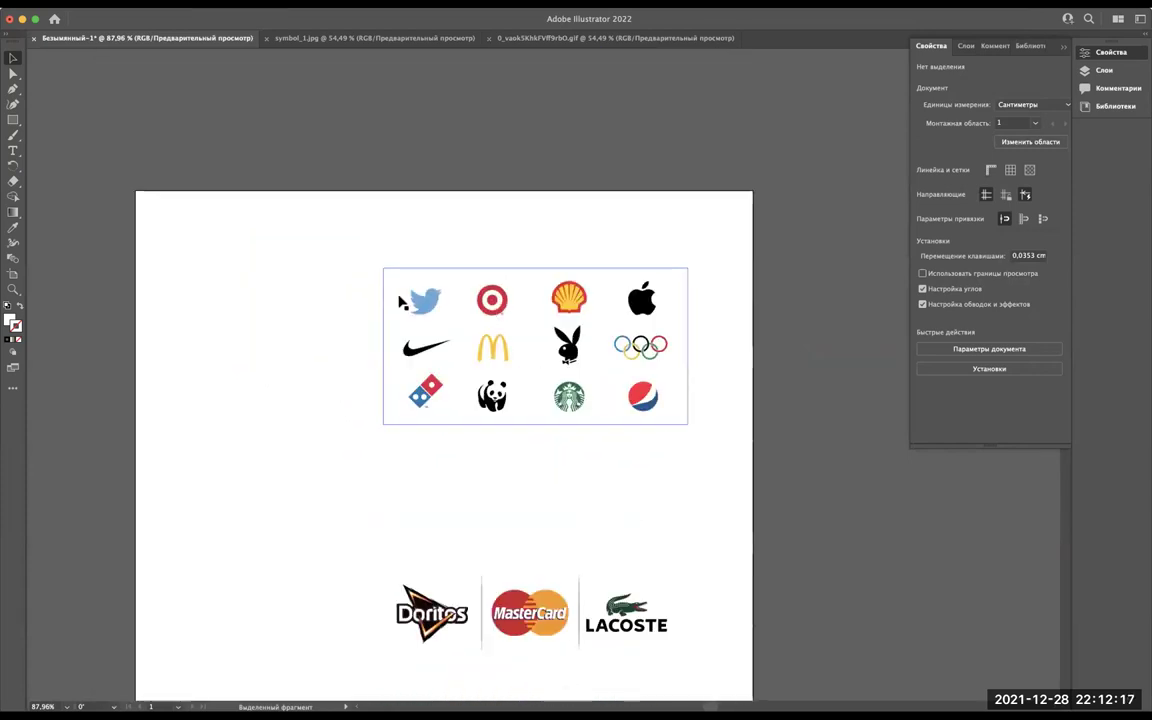
pyautogui.scroll(3, 404, 301)
pyautogui.scroll(2, 401, 302)
pyautogui.scroll(-2, 399, 302)
pyautogui.hscroll(3, 400, 304)
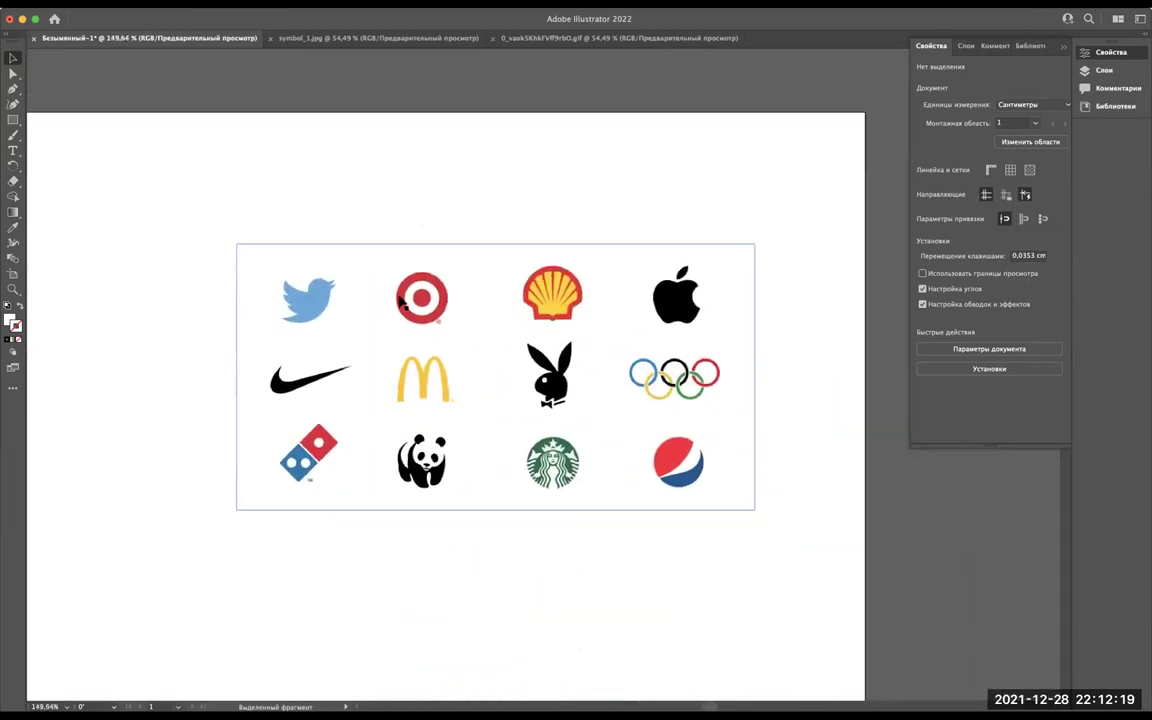
pyautogui.scroll(-3, 400, 302)
pyautogui.hscroll(-3, 400, 302)
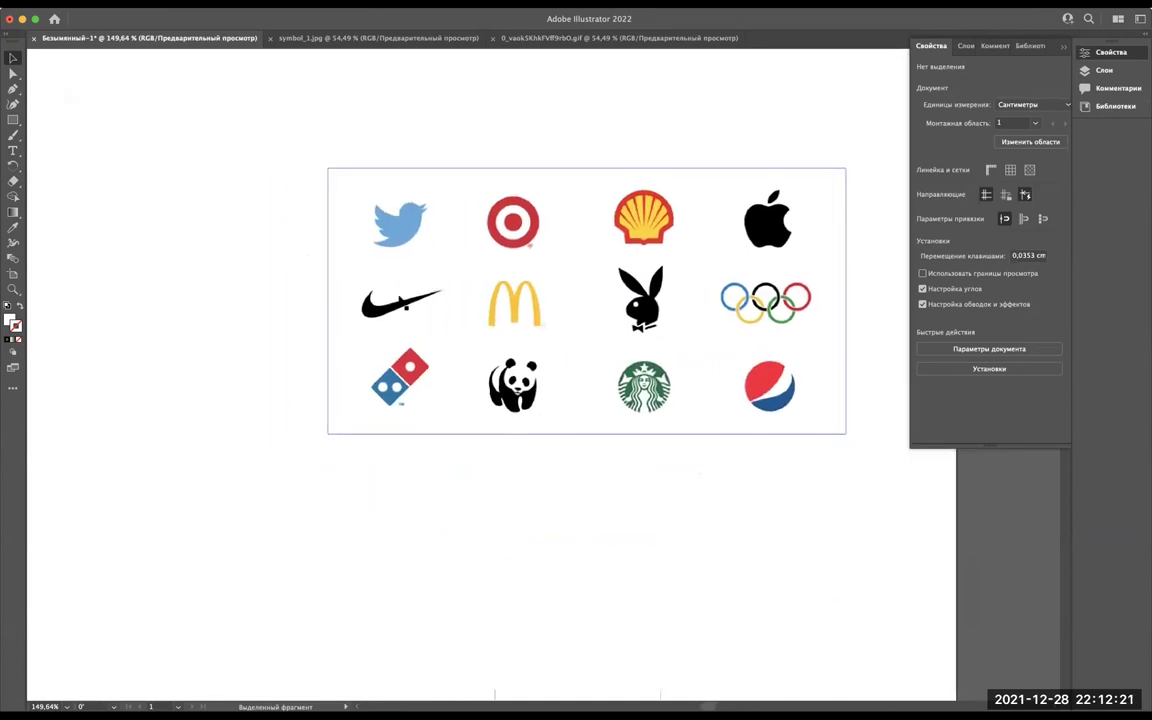
pyautogui.hscroll(-5, 400, 302)
pyautogui.scroll(2, 400, 302)
# Type a 'Symbol' text label to the left of the 12-logo grid.
pyautogui.click(208, 252)
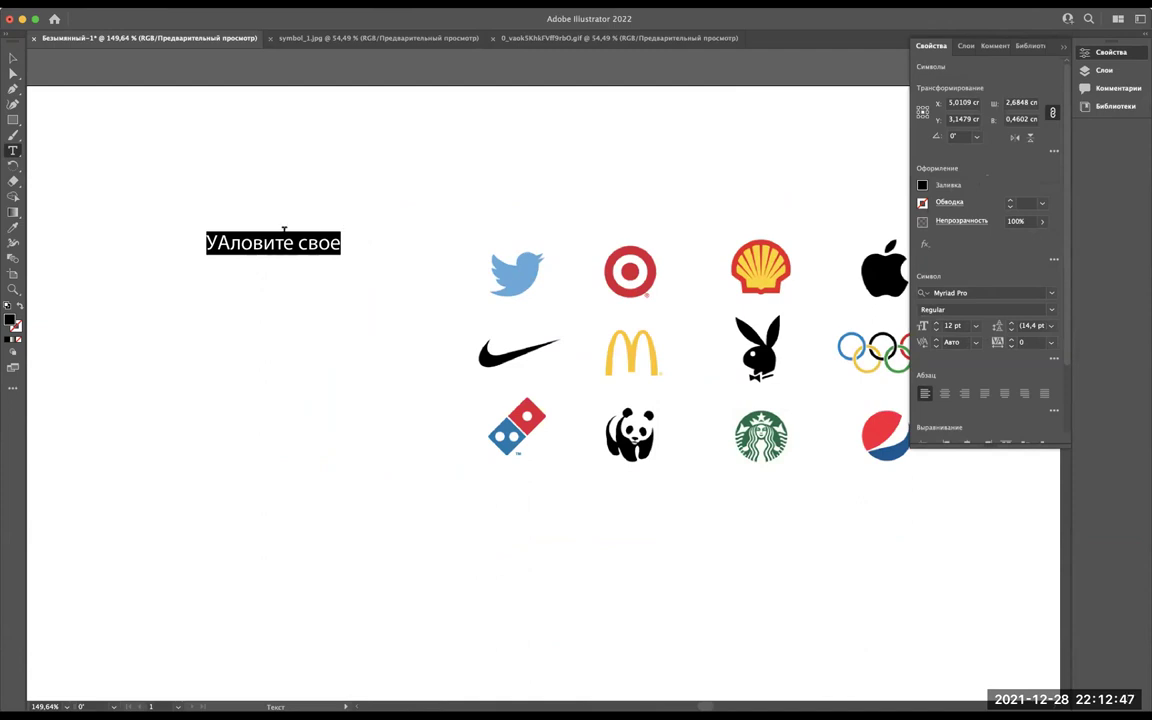
pyautogui.write('А')
pyautogui.press('BackSpace')
pyautogui.write('Sy')
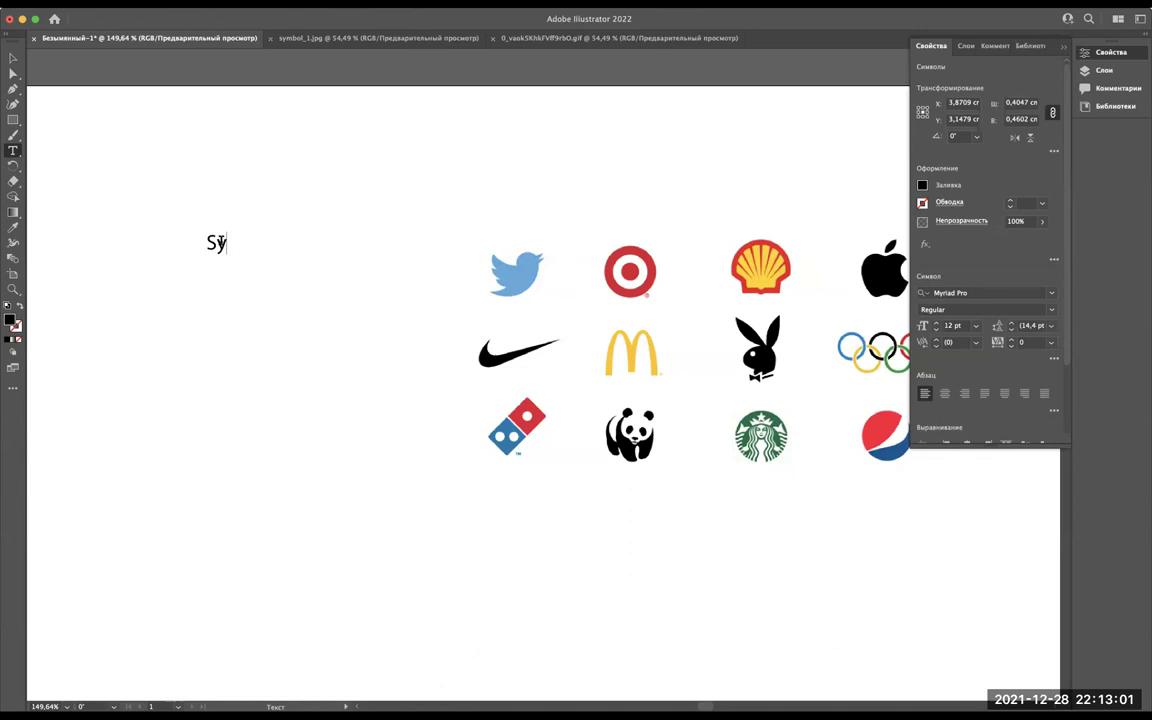
pyautogui.write('mbol')
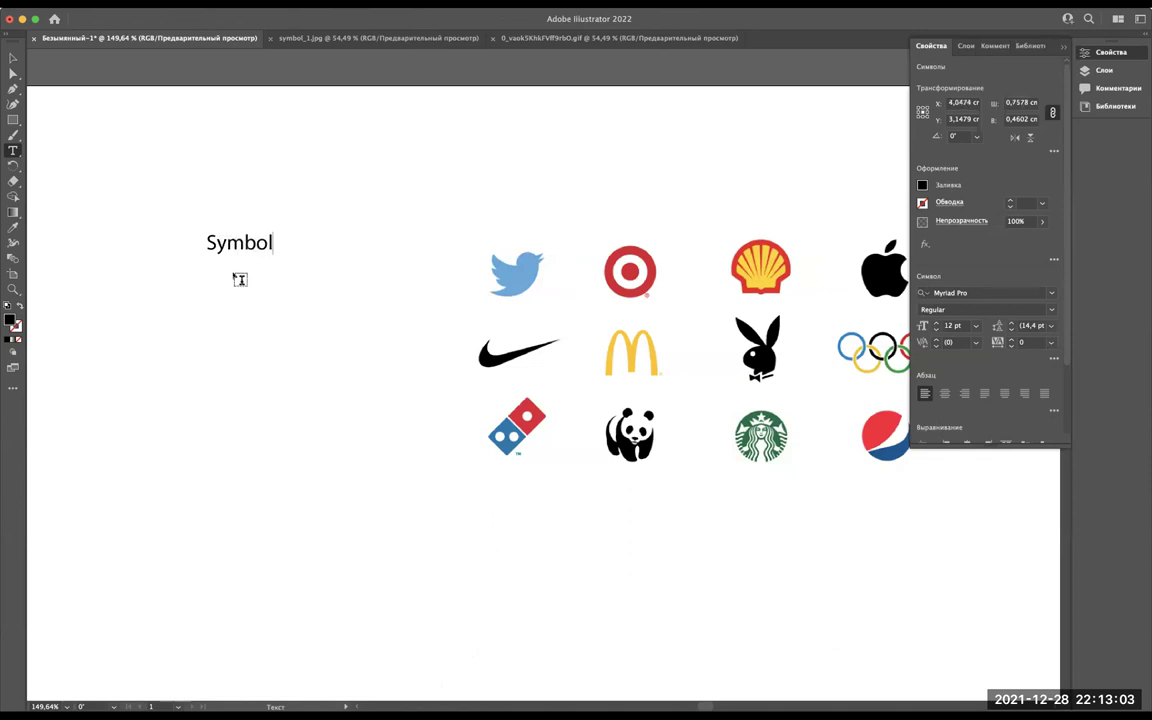
pyautogui.click(13, 58)
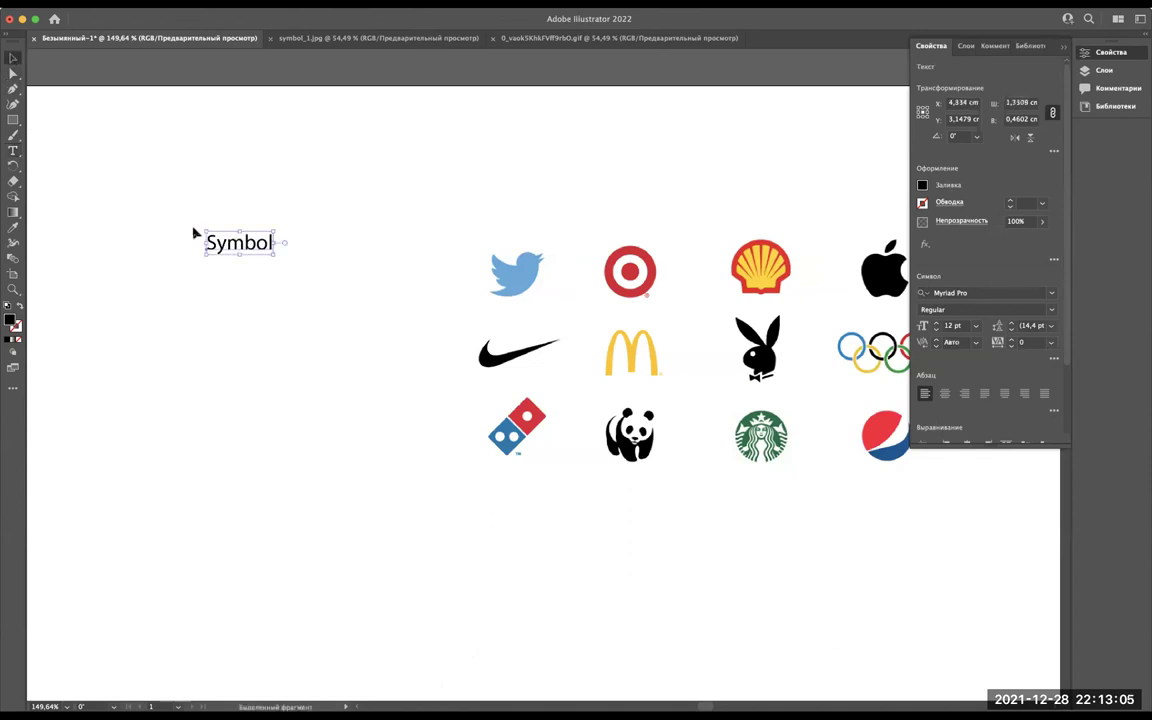
# Enlarge the Symbol label and nudge it slightly up and left.
pyautogui.scroll(-2, 190, 231)
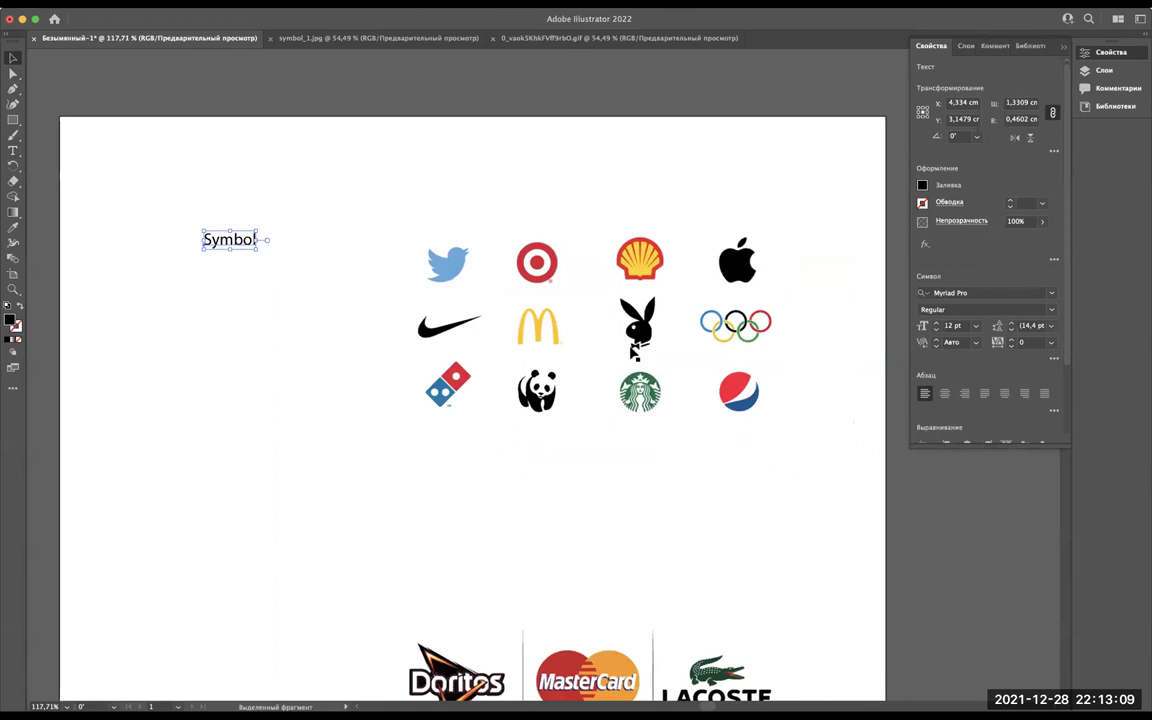
pyautogui.scroll(-5, 604, 447)
pyautogui.scroll(-4, 604, 447)
pyautogui.scroll(-1, 604, 447)
pyautogui.scroll(5, 604, 447)
pyautogui.scroll(3, 604, 447)
pyautogui.scroll(2, 604, 447)
pyautogui.hscroll(-3, 604, 447)
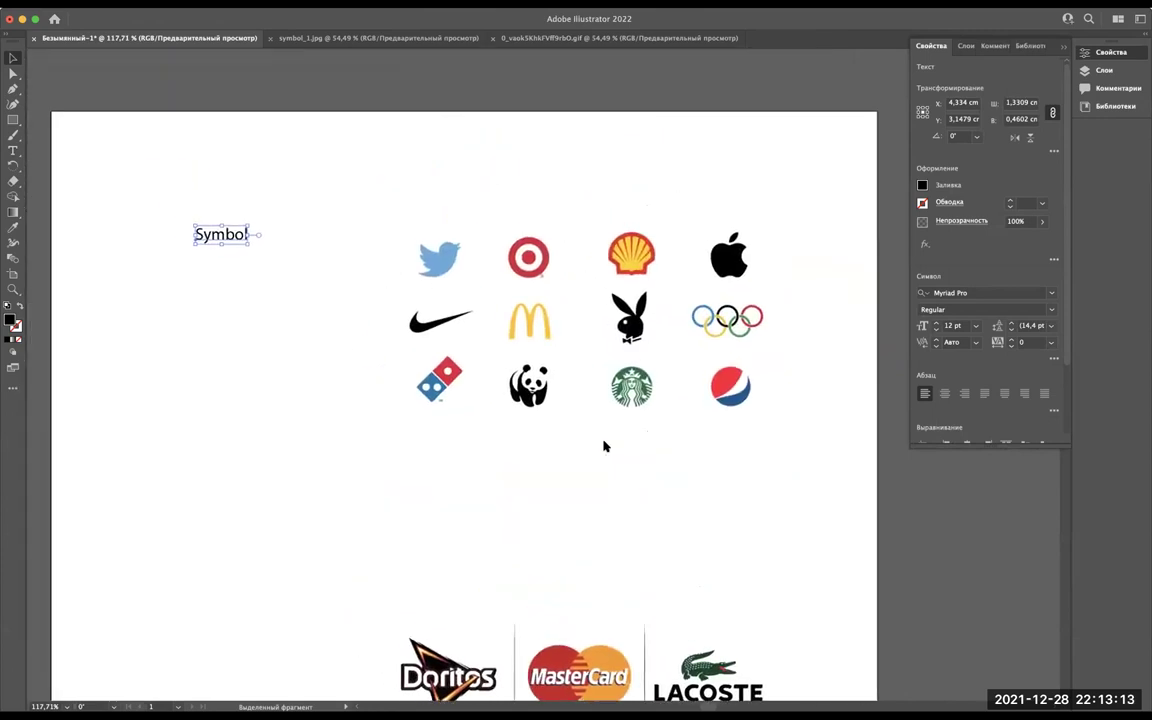
pyautogui.scroll(-2, 604, 447)
pyautogui.hscroll(-1, 604, 447)
pyautogui.scroll(-2, 604, 447)
pyautogui.hscroll(-1, 604, 447)
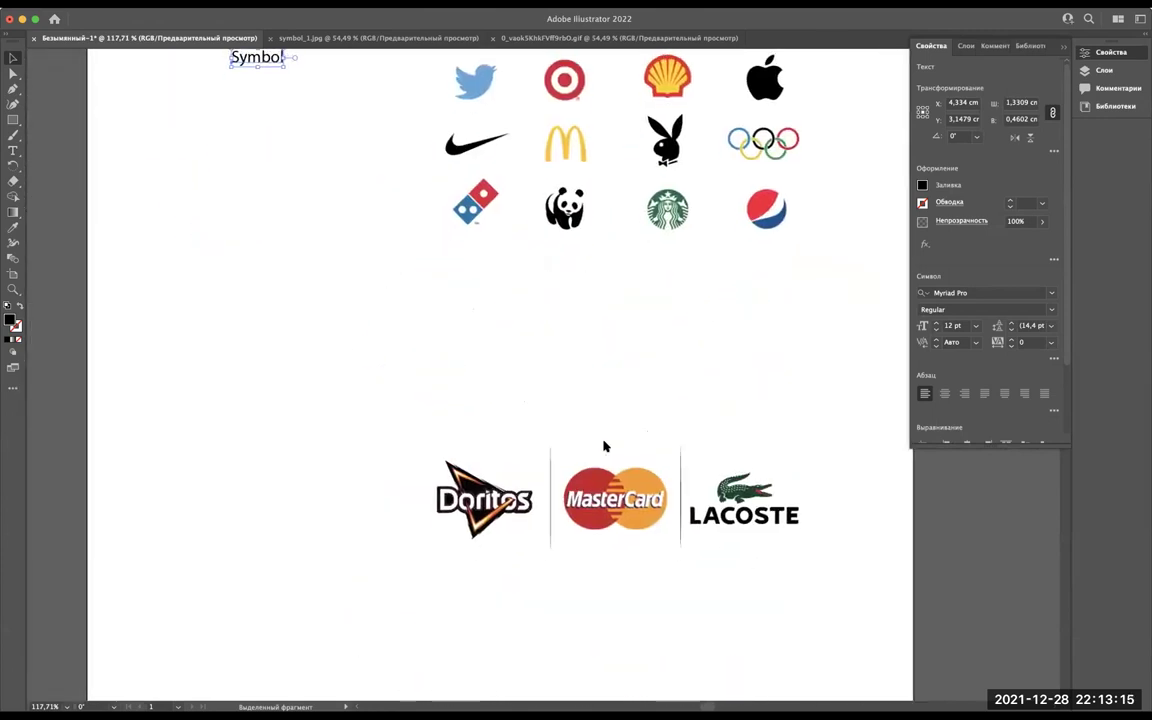
pyautogui.scroll(1, 604, 447)
pyautogui.hscroll(1, 604, 447)
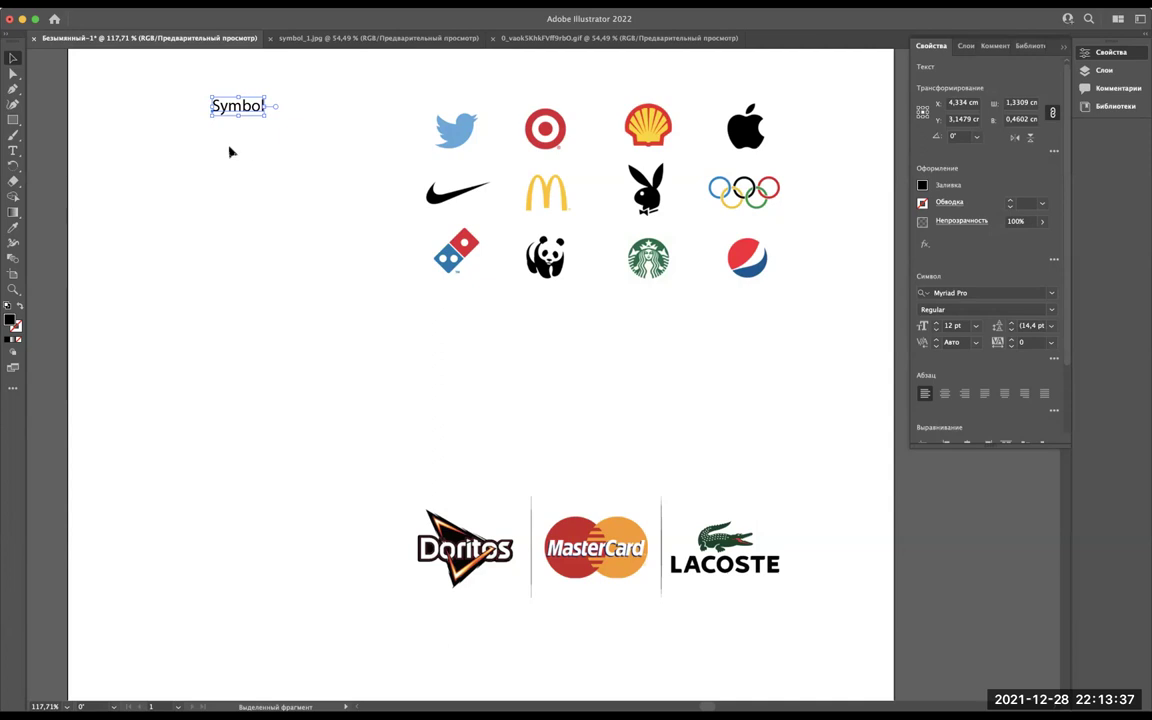
pyautogui.scroll(1, 189, 139)
pyautogui.hscroll(-1, 189, 139)
pyautogui.scroll(1, 189, 139)
pyautogui.hscroll(-1, 189, 139)
pyautogui.moveTo(297, 122)
pyautogui.mouseDown()
pyautogui.moveTo(326, 123)
pyautogui.moveTo(212, 130)
pyautogui.mouseUp()
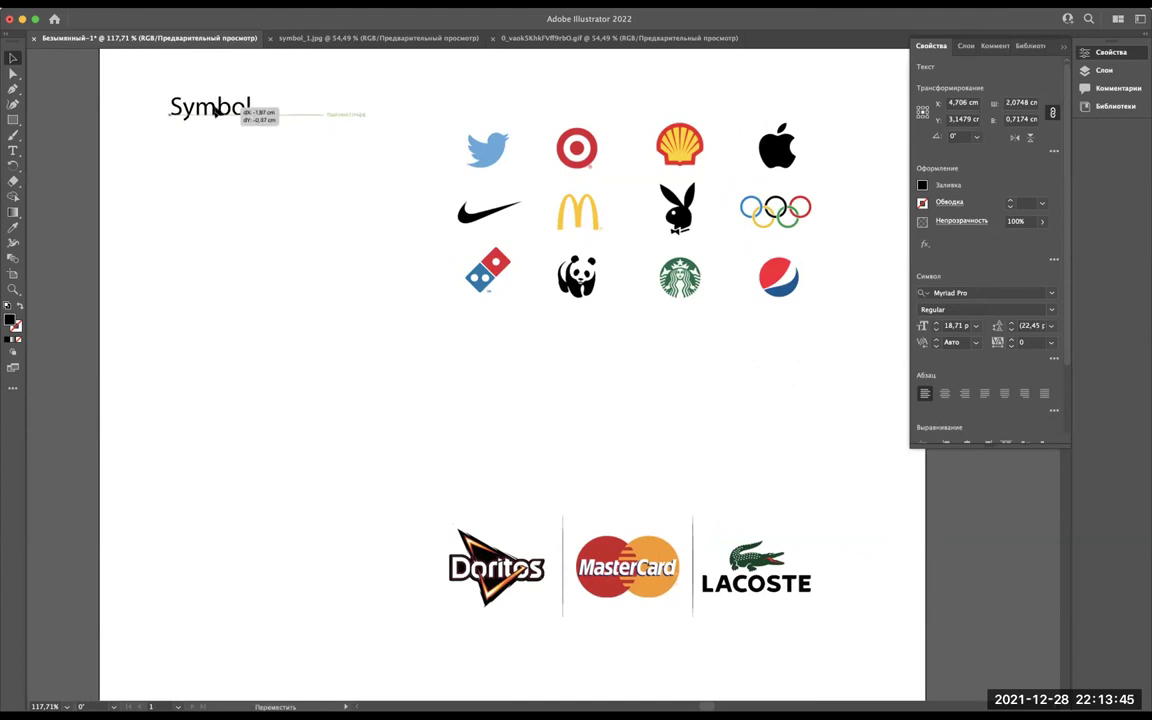
pyautogui.moveTo(212, 130); pyautogui.dragTo(216, 112)
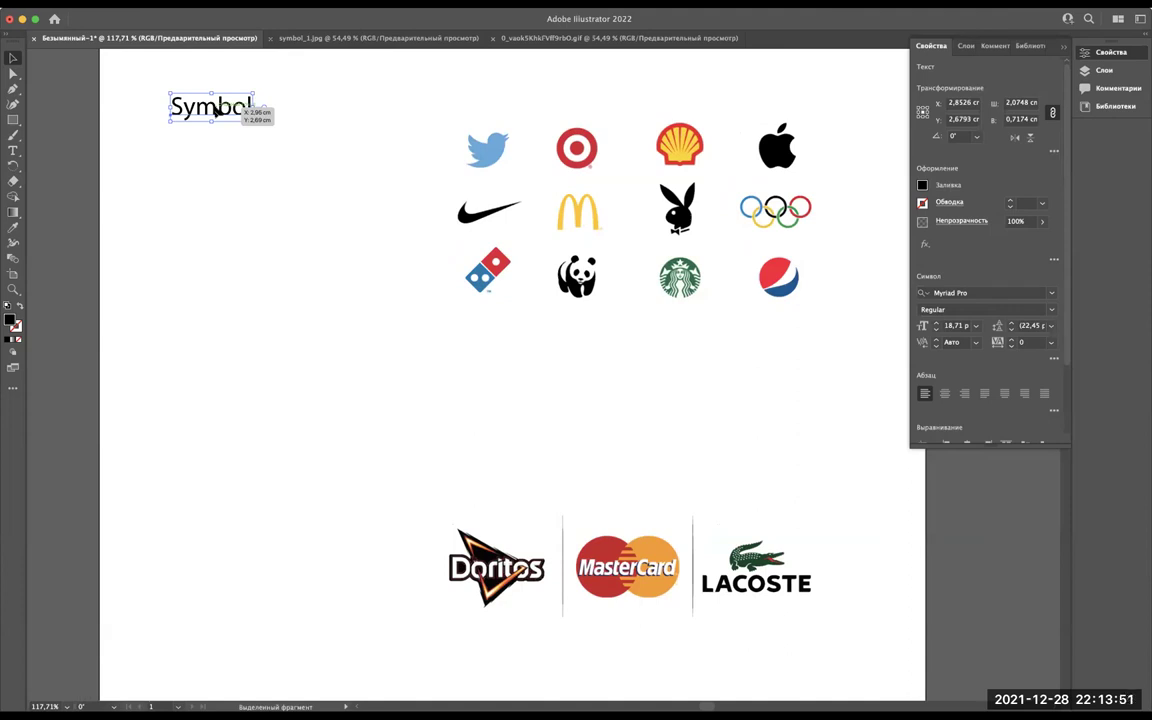
# Set the Symbol label in Codec Pro Regular with a grey fill, then deselect it.
pyautogui.click(991, 293)
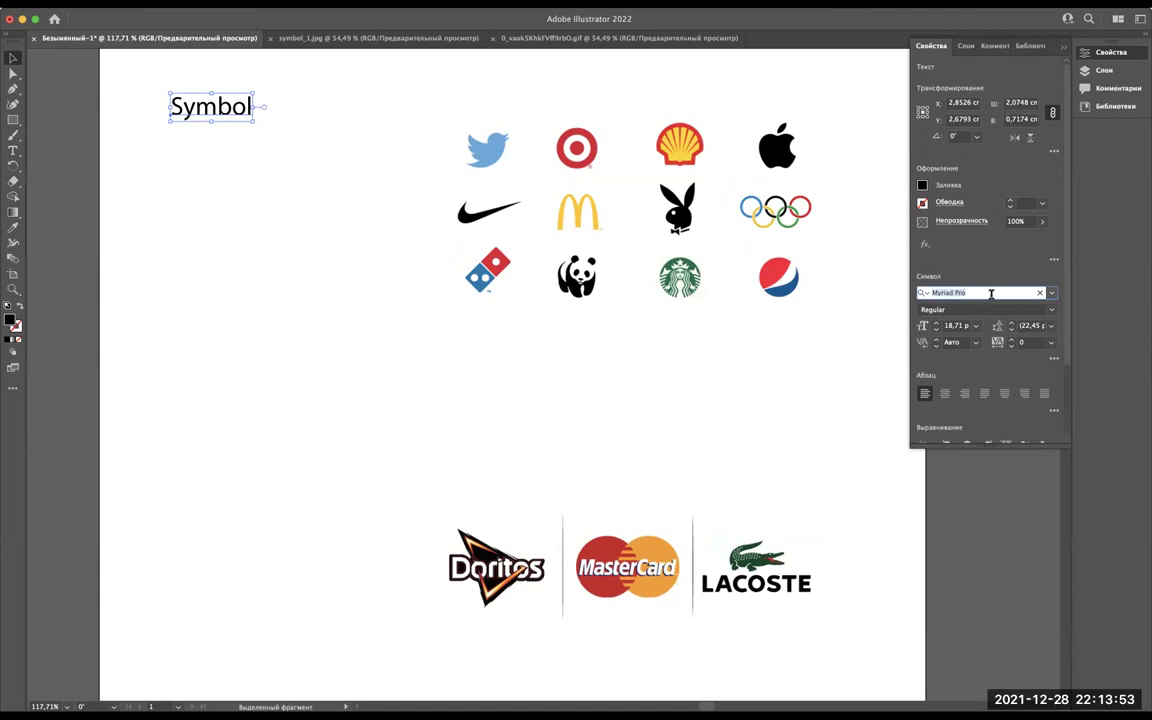
pyautogui.write('cod')
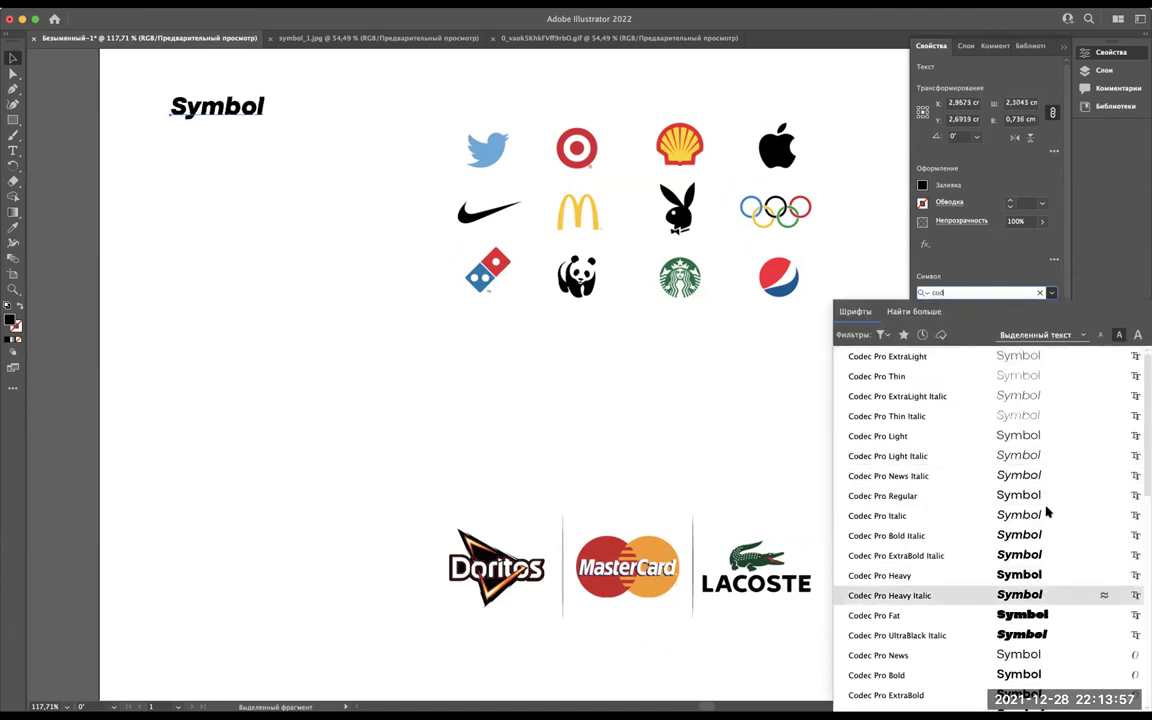
pyautogui.click(1045, 503)
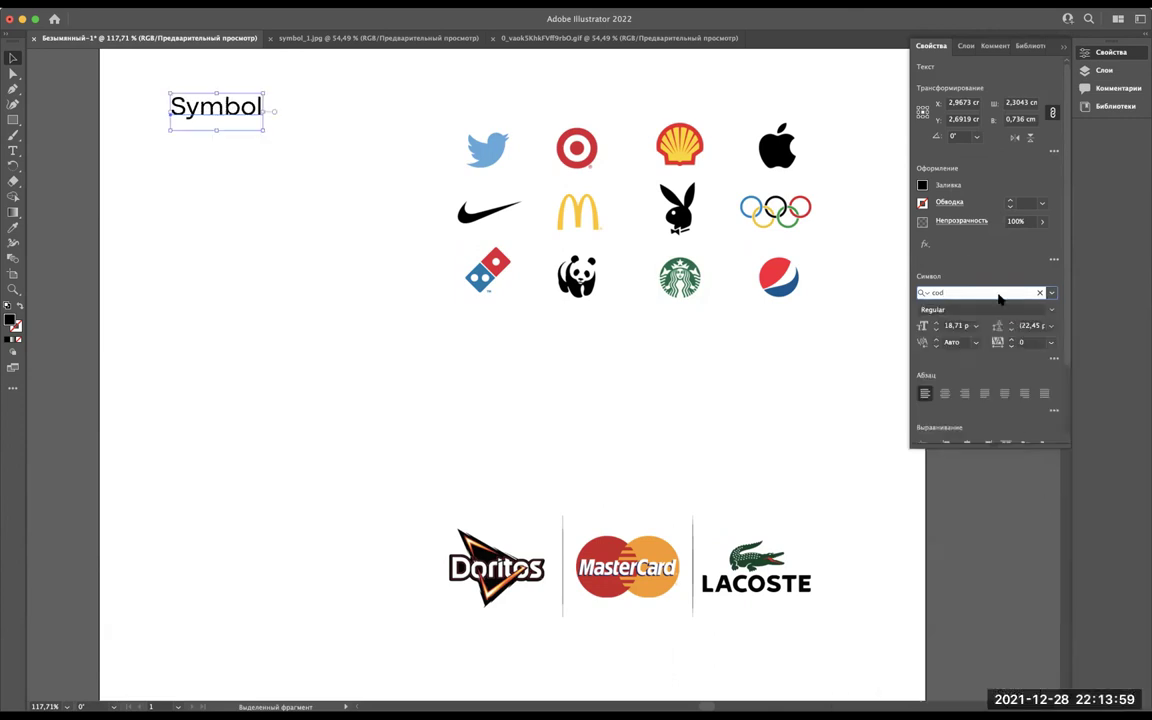
pyautogui.click(921, 187)
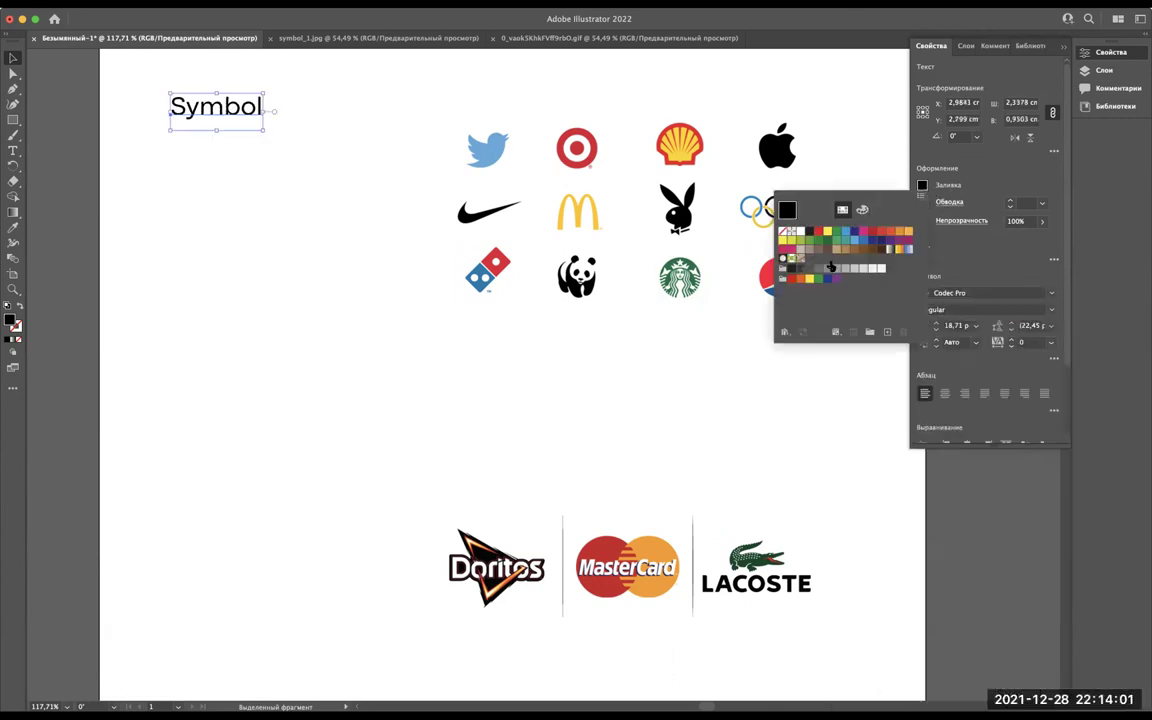
pyautogui.click(818, 268)
pyautogui.click(317, 266)
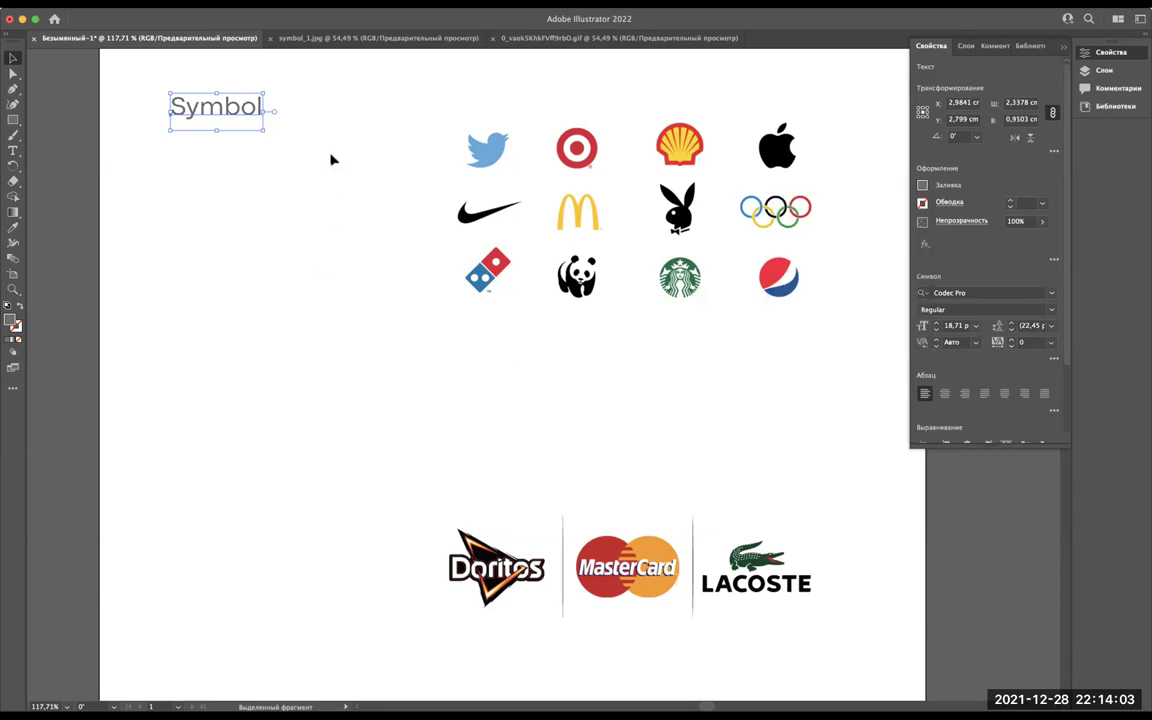
pyautogui.click(329, 129)
pyautogui.scroll(-3, 265, 107)
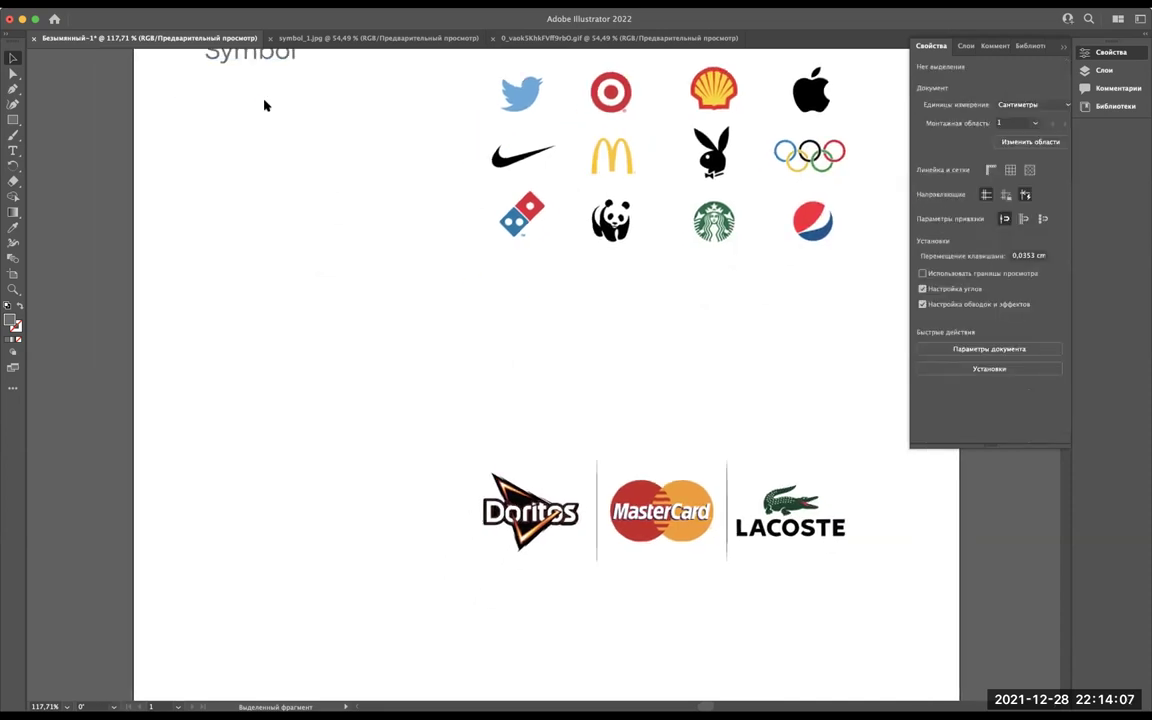
# Duplicate the Symbol label beside the Doritos strip and retype it as 'Combination mark'.
pyautogui.press('super+Tab')
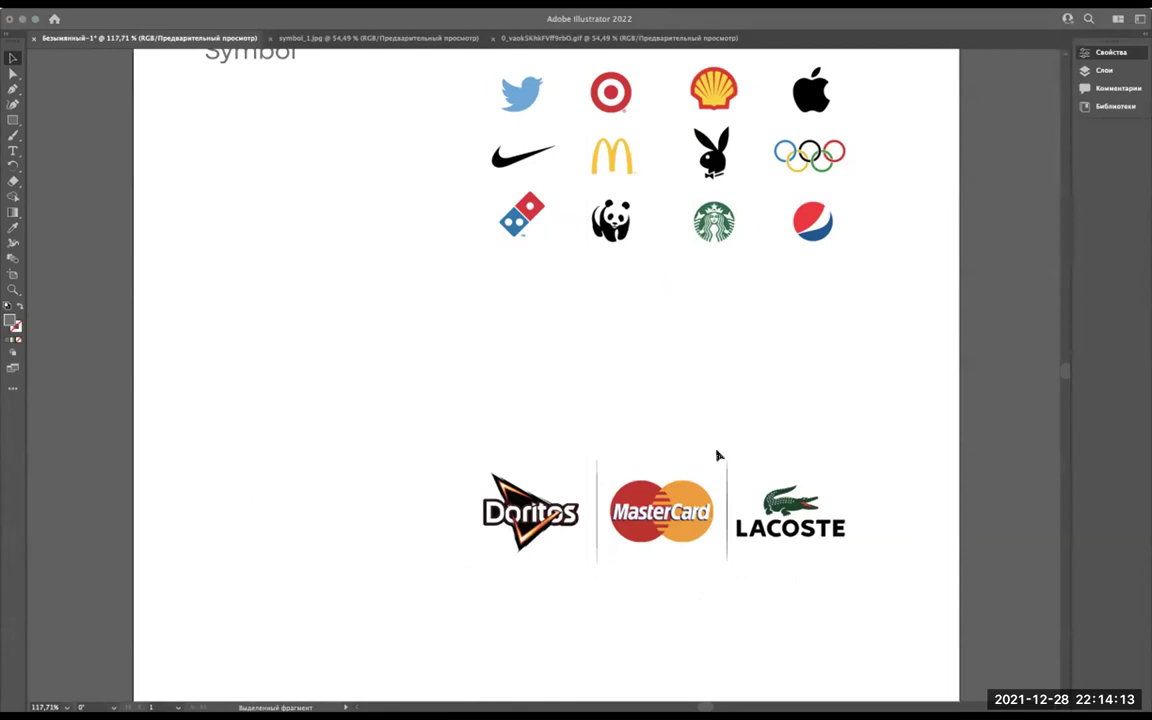
pyautogui.scroll(3, 342, 257)
pyautogui.moveTo(290, 193)
pyautogui.mouseDown()
pyautogui.moveTo(292, 154)
pyautogui.moveTo(303, 159)
pyautogui.moveTo(314, 558)
pyautogui.mouseUp()
pyautogui.scroll(-4, 300, 480)
pyautogui.hscroll(-1, 300, 480)
pyautogui.doubleClick(289, 400)
pyautogui.write('Combination mark')
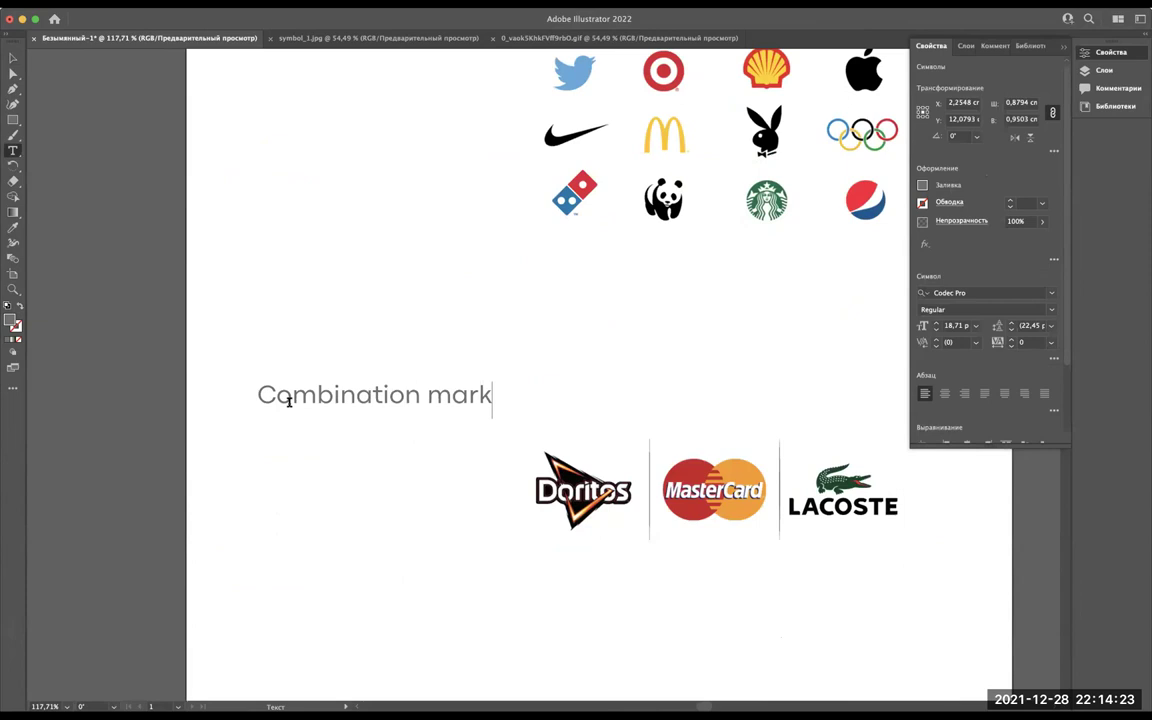
pyautogui.scroll(-1, 200, 300)
pyautogui.scroll(-2, 105, 126)
pyautogui.click(13, 59)
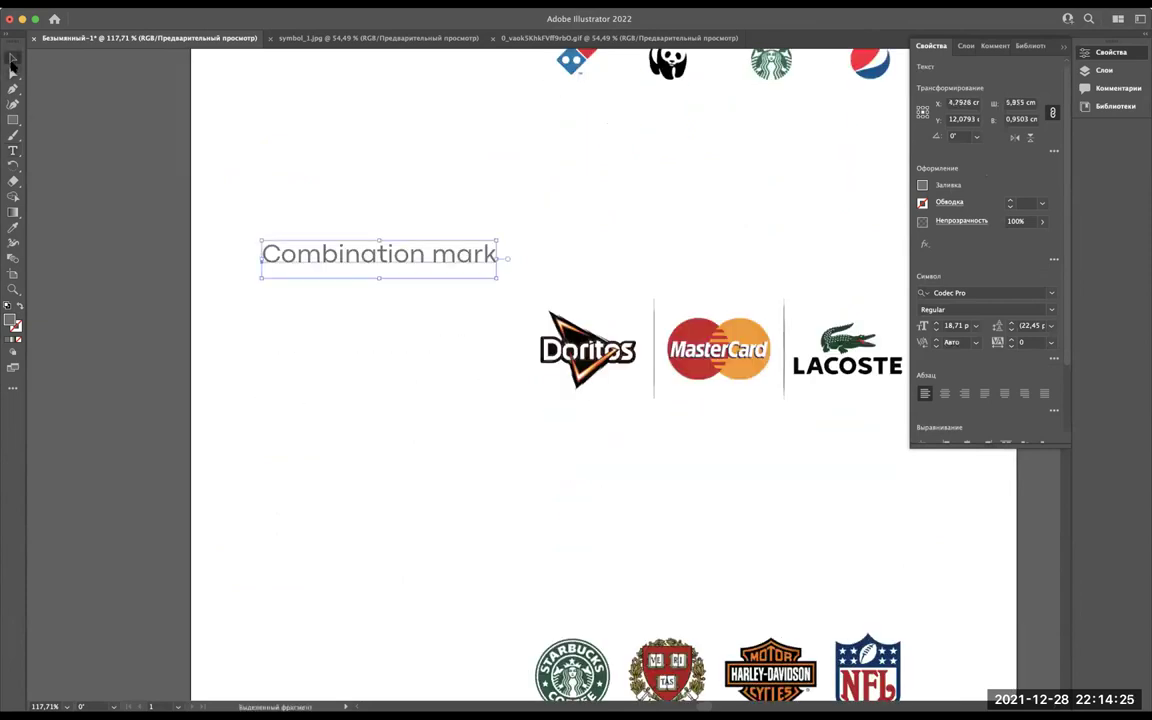
# Copy the label down beside the Starbucks/NFL row and rename it 'Emblem'.
pyautogui.moveTo(302, 250); pyautogui.dragTo(288, 594)
pyautogui.scroll(-2, 352, 388)
pyautogui.scroll(-1, 321, 463)
pyautogui.tripleClick(322, 462)
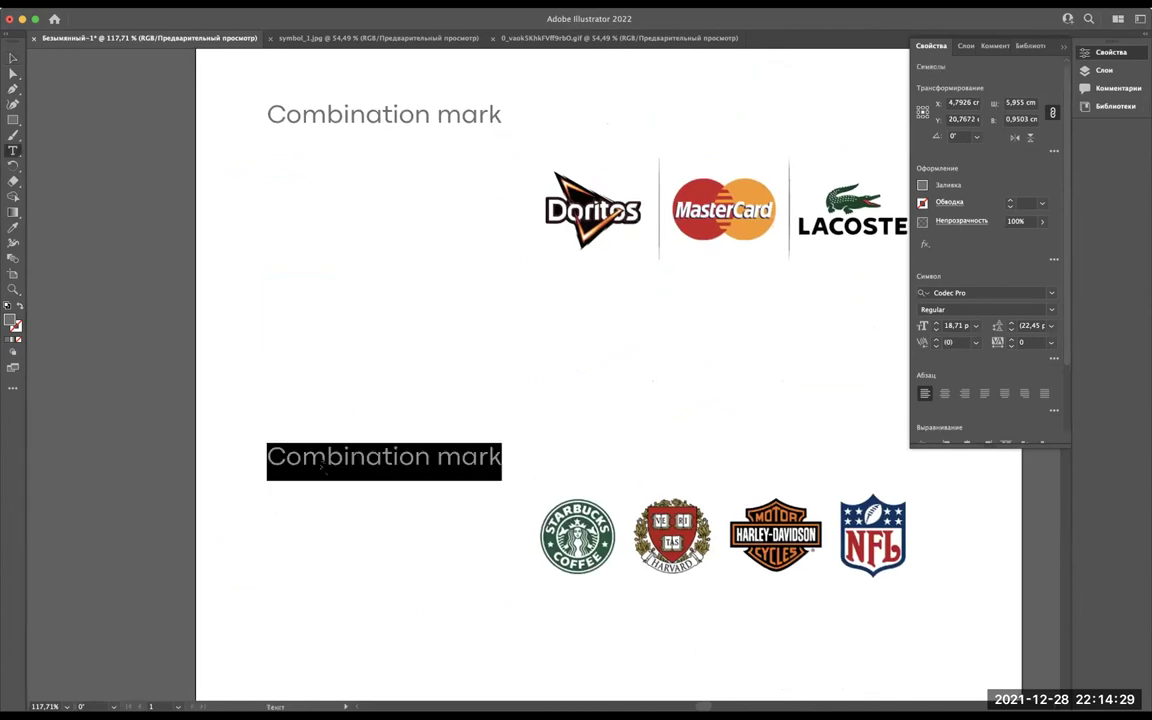
pyautogui.write('Emblem')
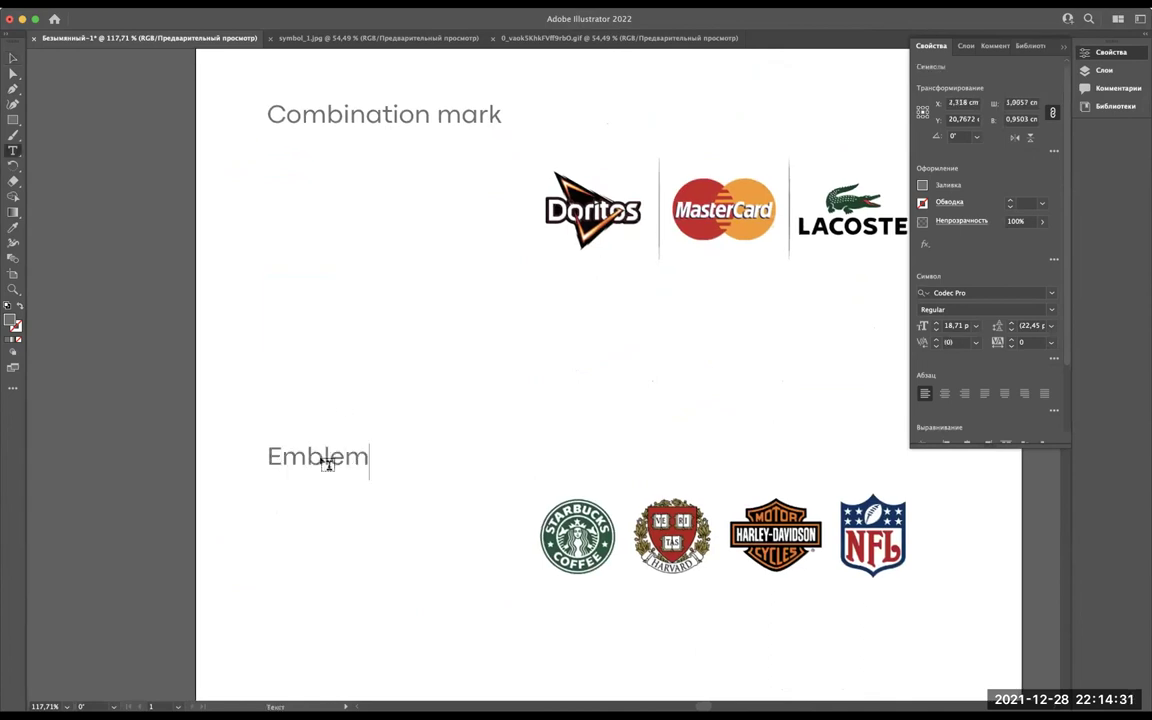
pyautogui.click(12, 59)
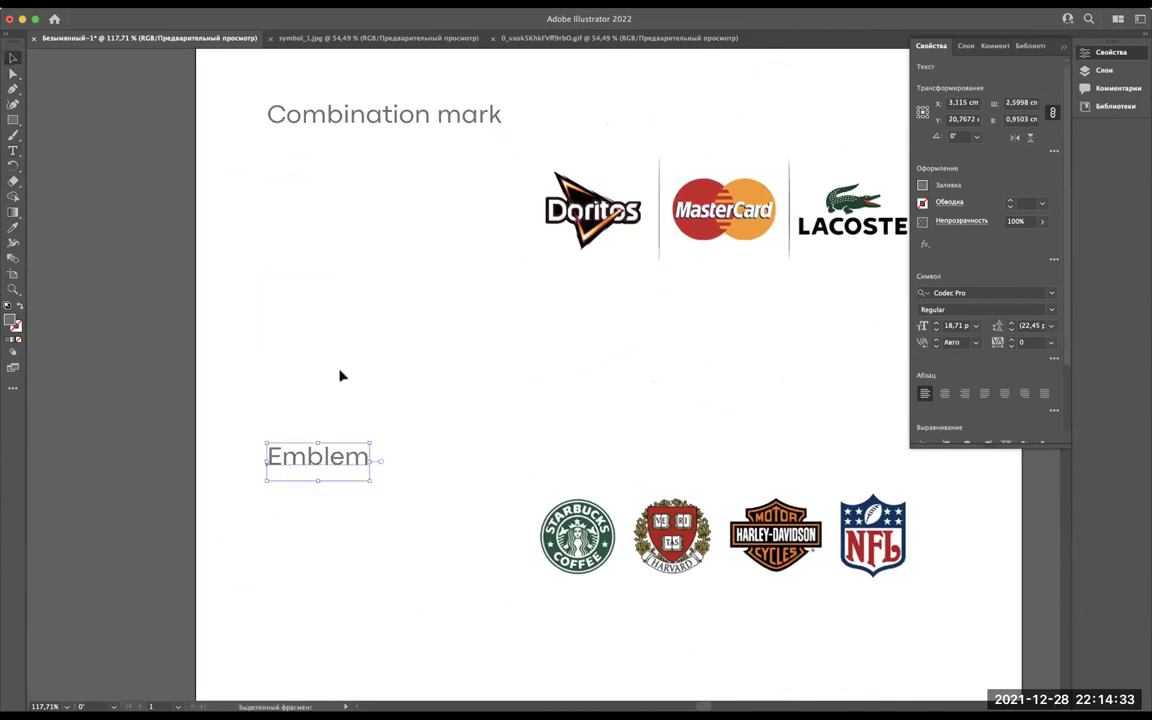
pyautogui.click(339, 375)
# Shift the heading text block slightly left, deselect it, and zoom in on the logo grid.
pyautogui.scroll(-1, 339, 375)
pyautogui.scroll(-1, 339, 375)
pyautogui.scroll(3, 339, 375)
pyautogui.scroll(2, 339, 375)
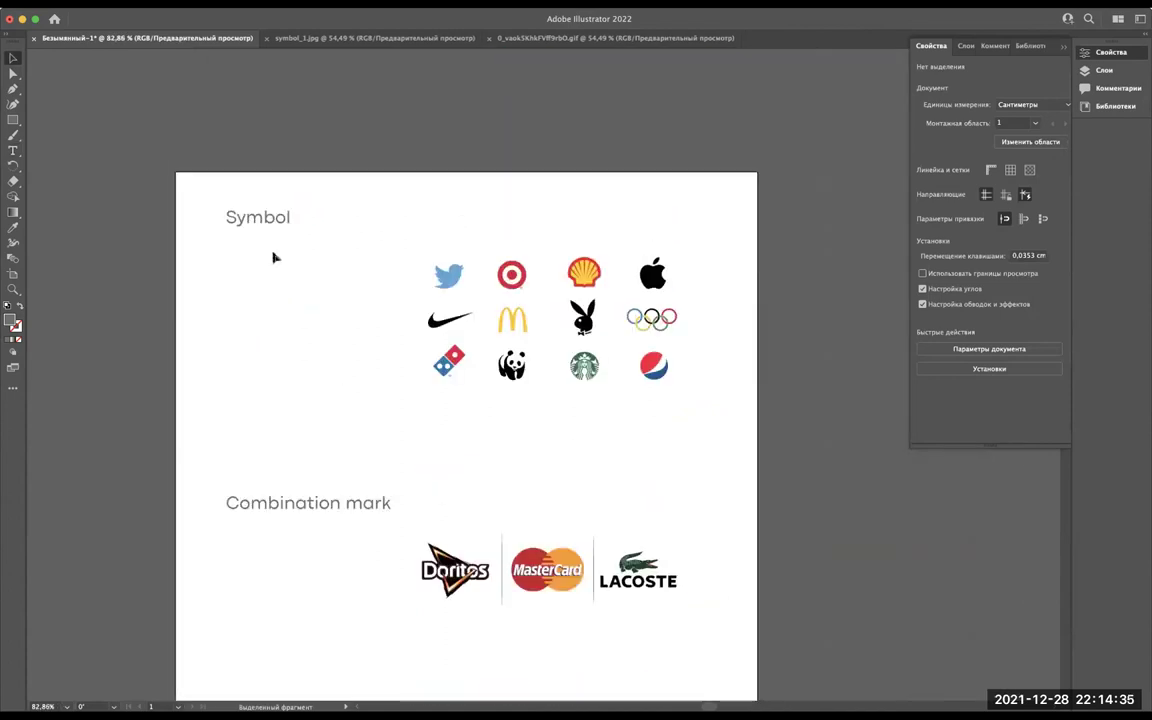
pyautogui.scroll(-1, 226, 213)
pyautogui.scroll(-1, 226, 211)
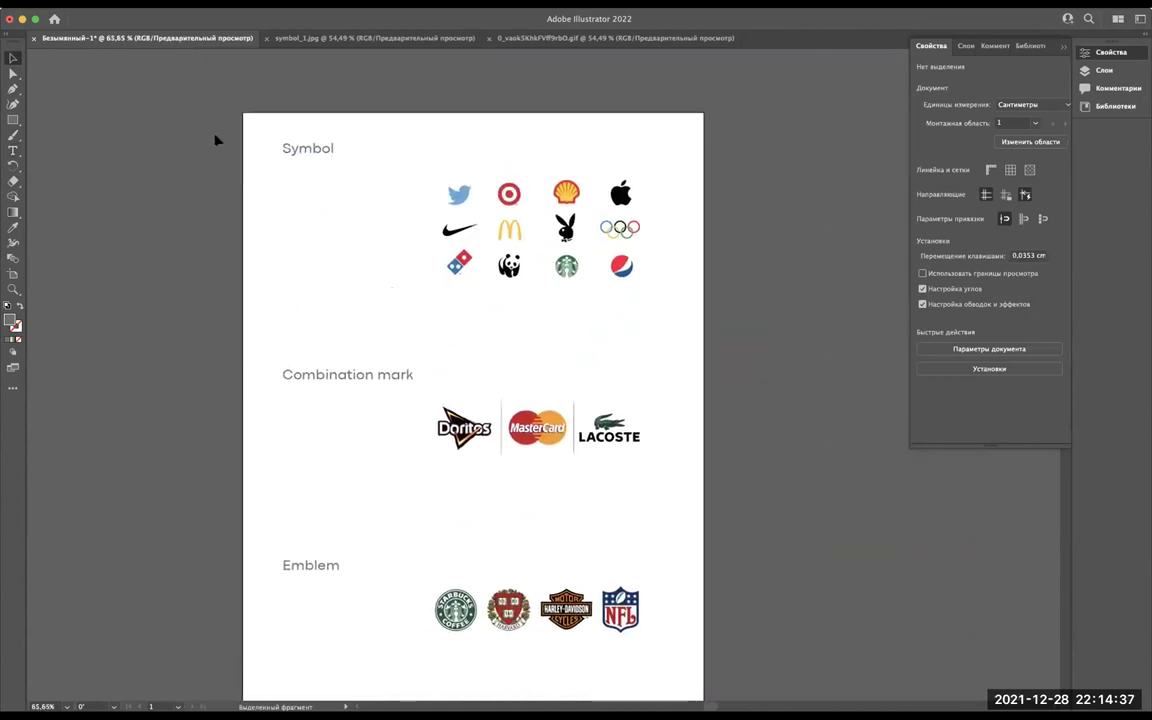
pyautogui.moveTo(336, 679); pyautogui.dragTo(360, 270)
pyautogui.moveTo(342, 378); pyautogui.dragTo(334, 378)
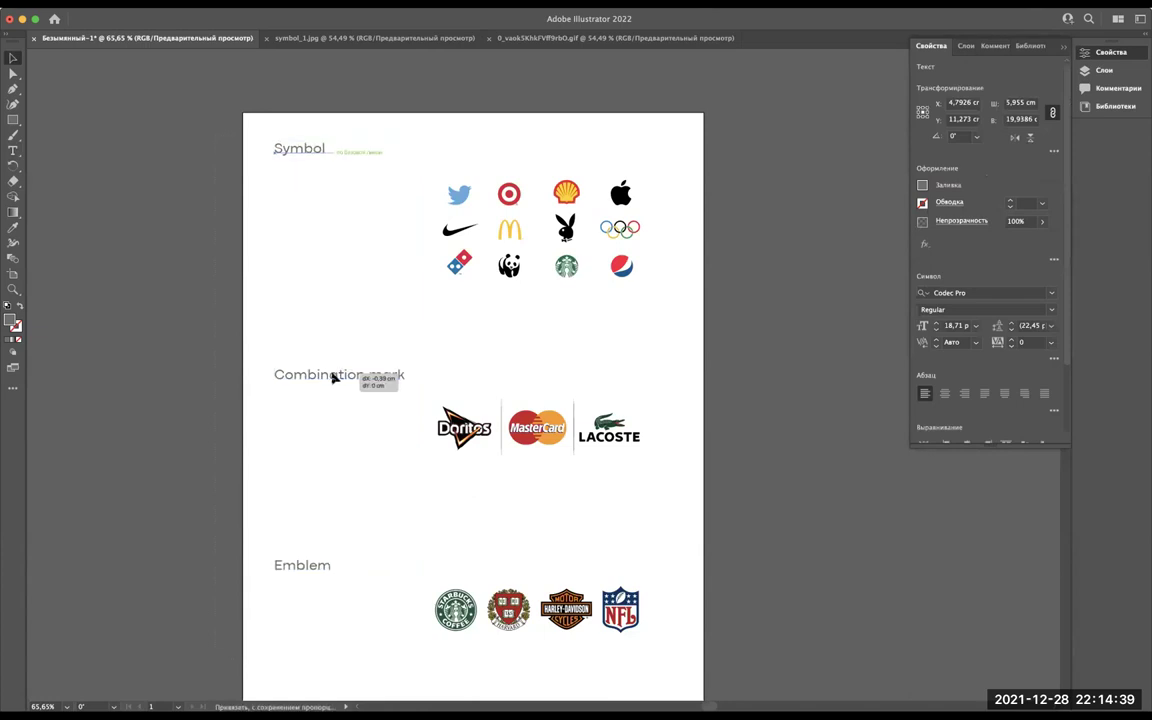
pyautogui.click(334, 275)
pyautogui.scroll(3, 594, 324)
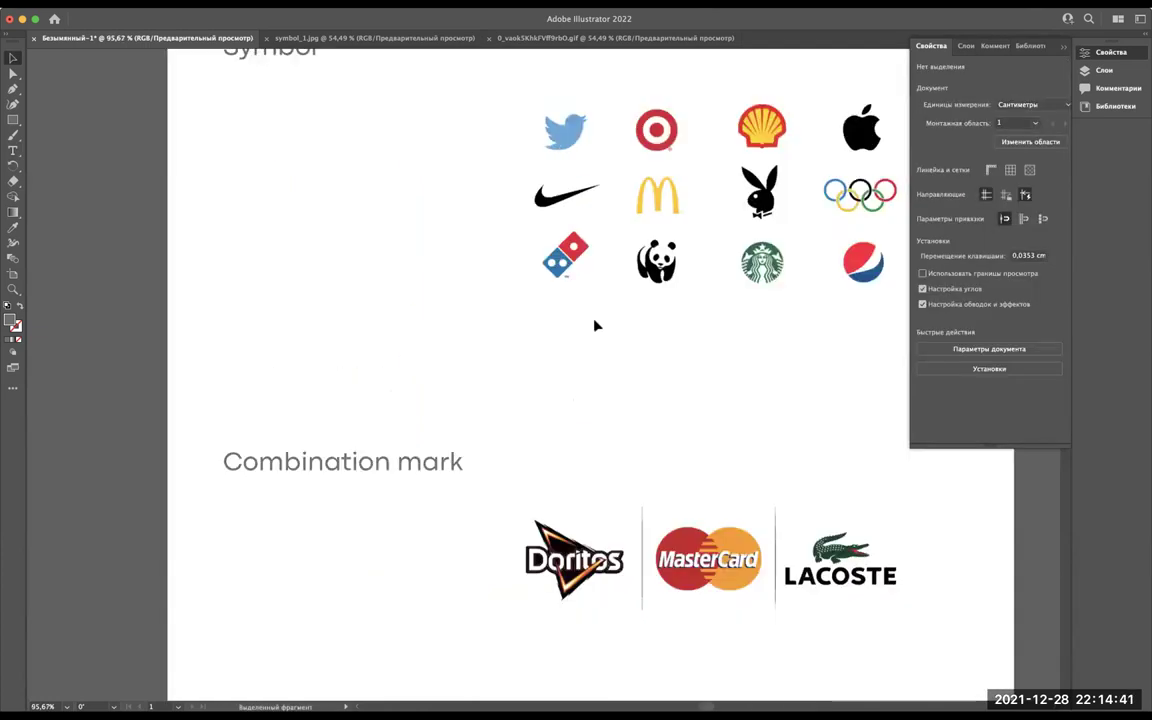
pyautogui.scroll(2, 630, 324)
pyautogui.hscroll(5, 630, 325)
pyautogui.scroll(3, 783, 175)
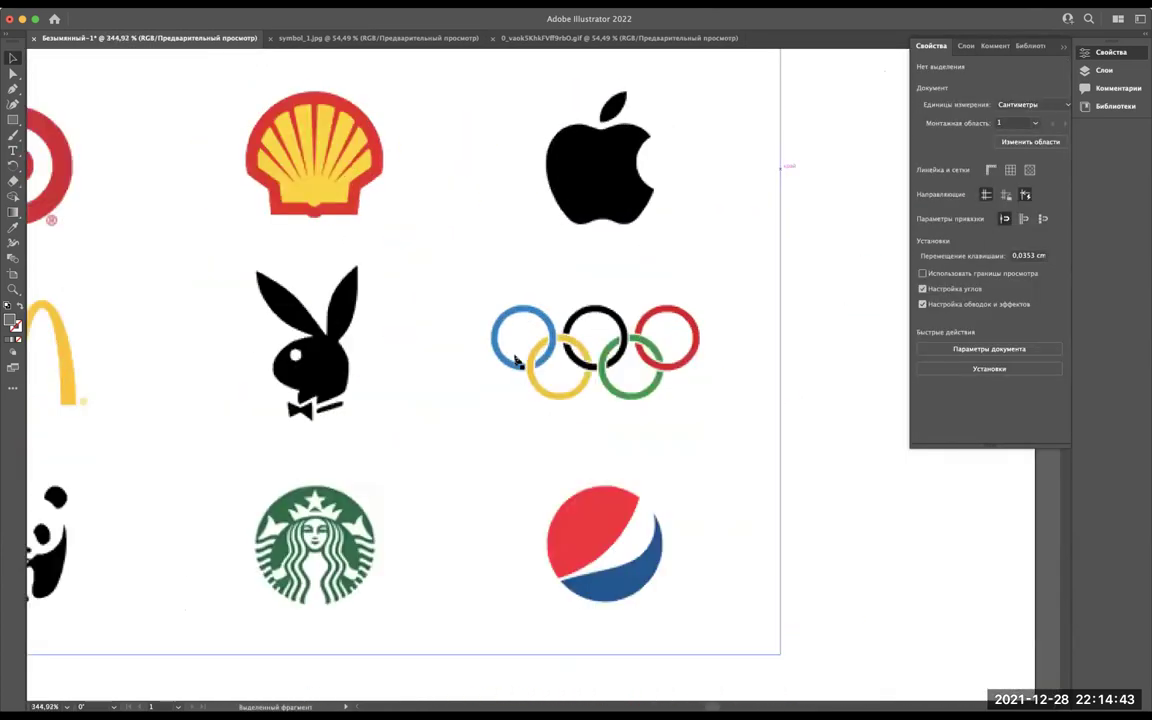
pyautogui.hscroll(-3, 517, 362)
pyautogui.scroll(-1, 517, 362)
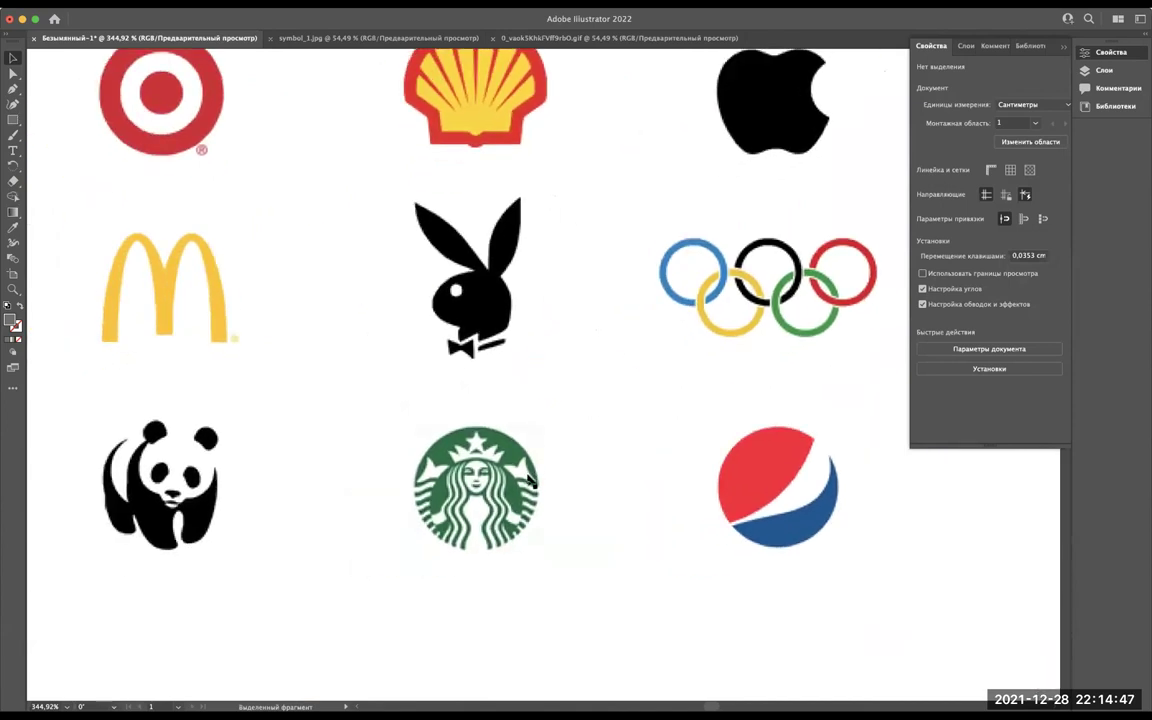
pyautogui.scroll(3, 529, 481)
pyautogui.scroll(-1, 529, 481)
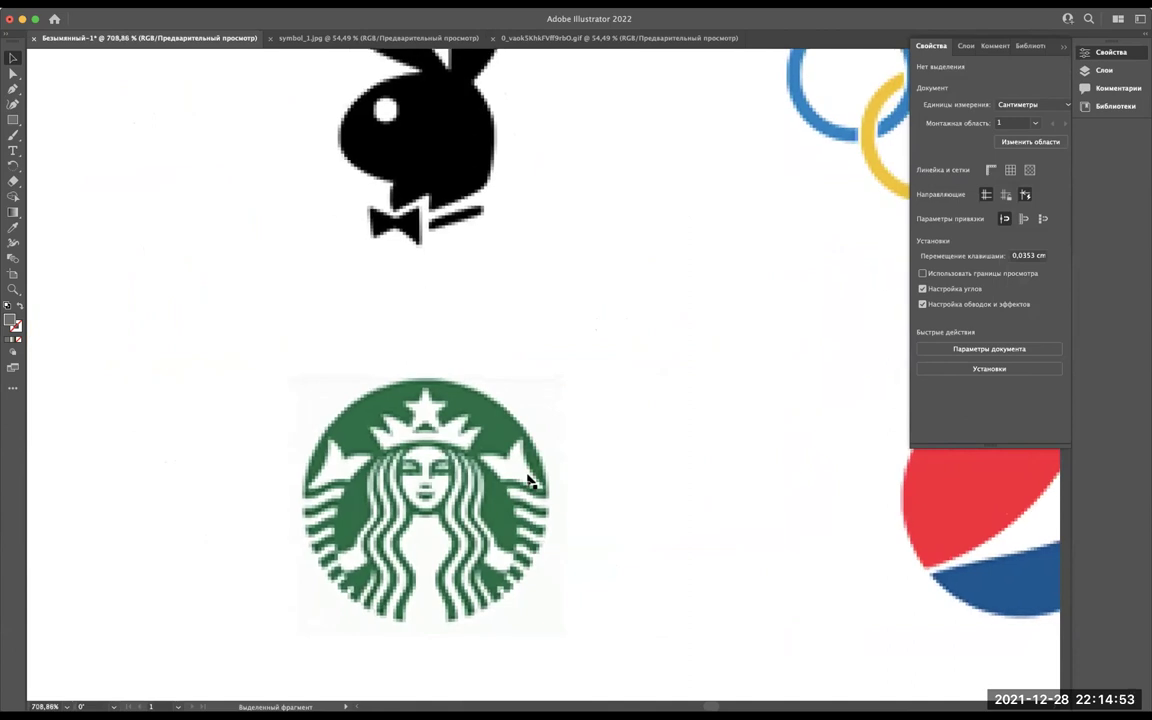
pyautogui.scroll(-2, 529, 481)
pyautogui.scroll(-2, 529, 481)
pyautogui.scroll(-2, 529, 481)
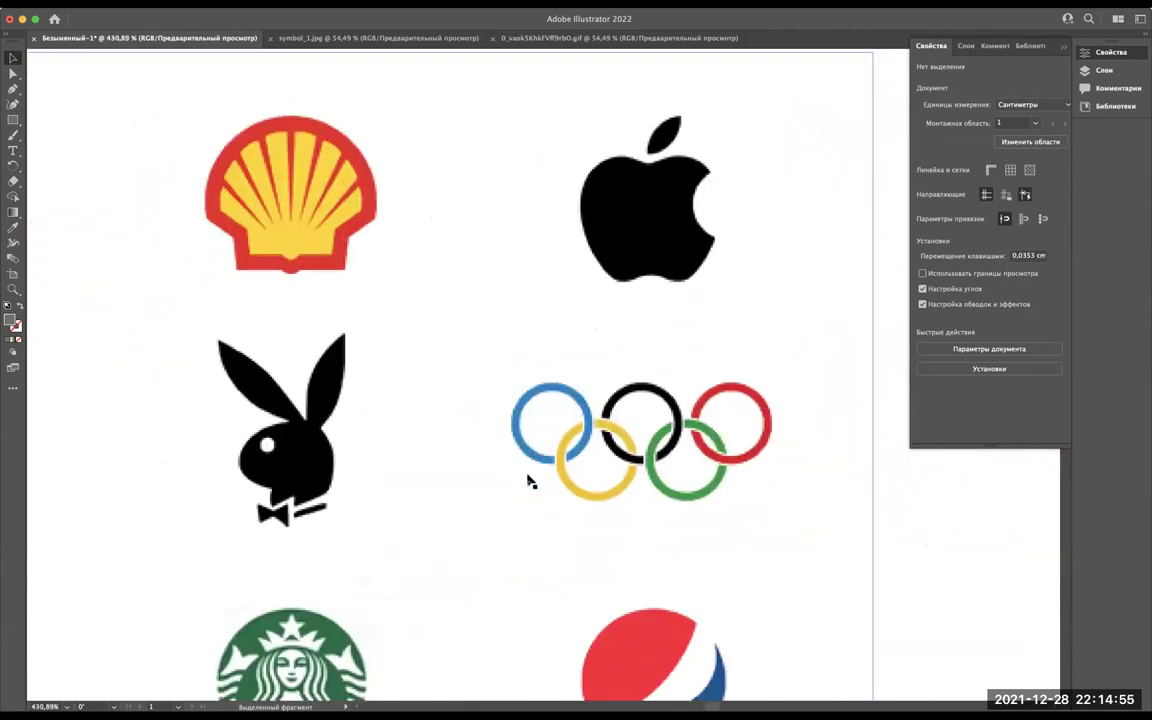
pyautogui.scroll(-3, 529, 481)
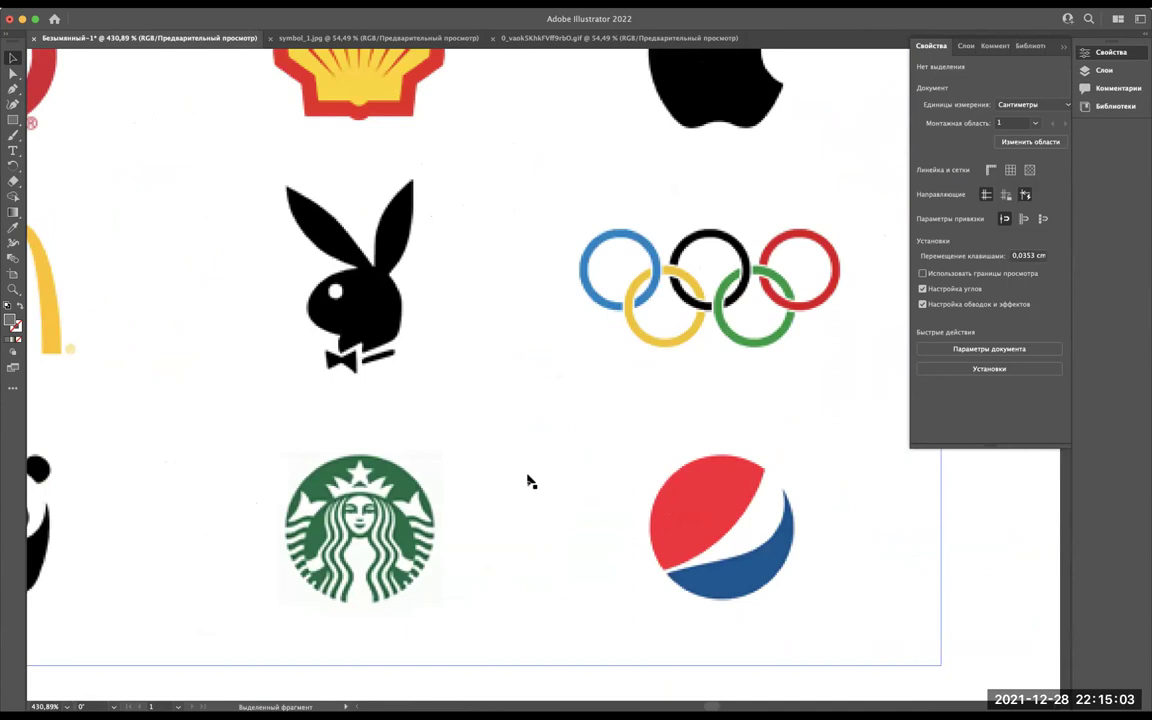
pyautogui.scroll(-3, 530, 482)
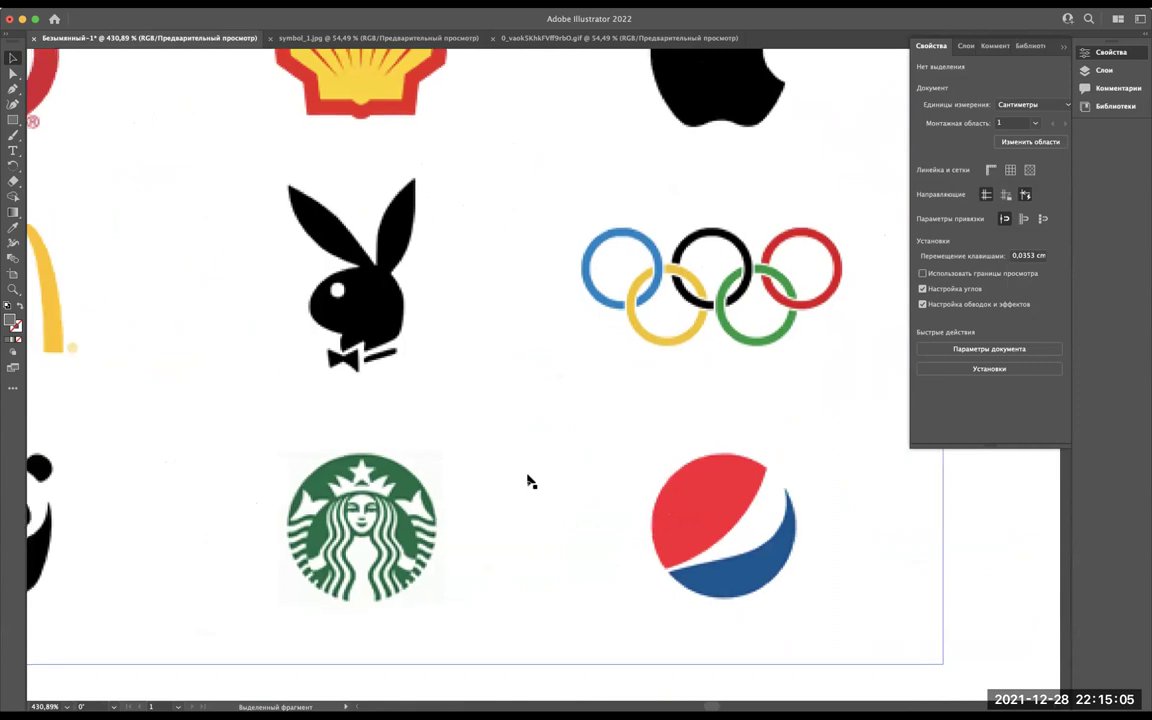
pyautogui.hscroll(-3, 530, 482)
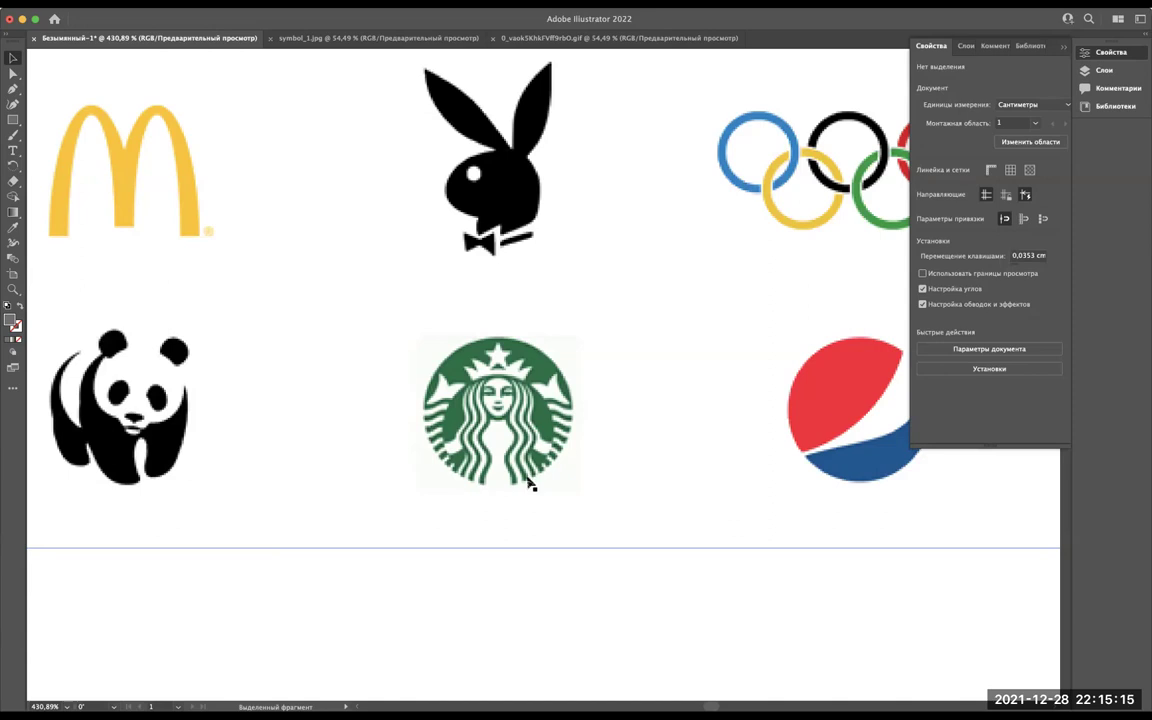
pyautogui.scroll(-2, 530, 484)
pyautogui.scroll(-1, 530, 484)
pyautogui.scroll(-1, 530, 484)
pyautogui.scroll(-1, 530, 484)
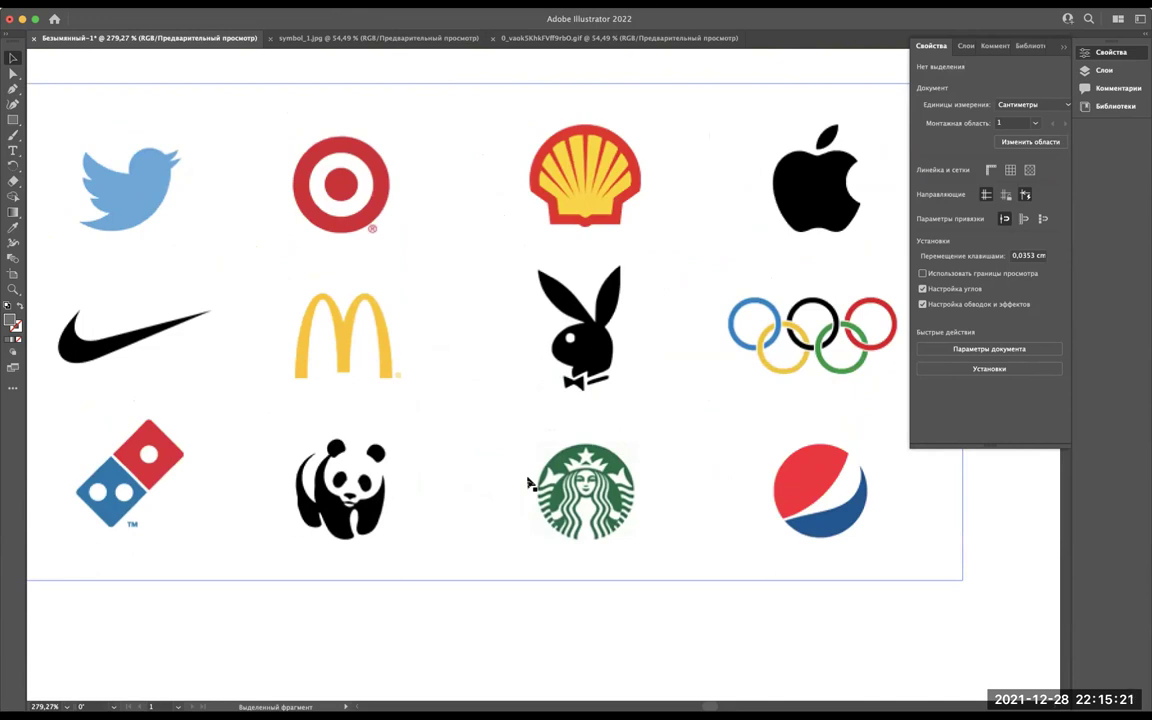
pyautogui.hscroll(-2, 530, 484)
pyautogui.hscroll(-5, 530, 484)
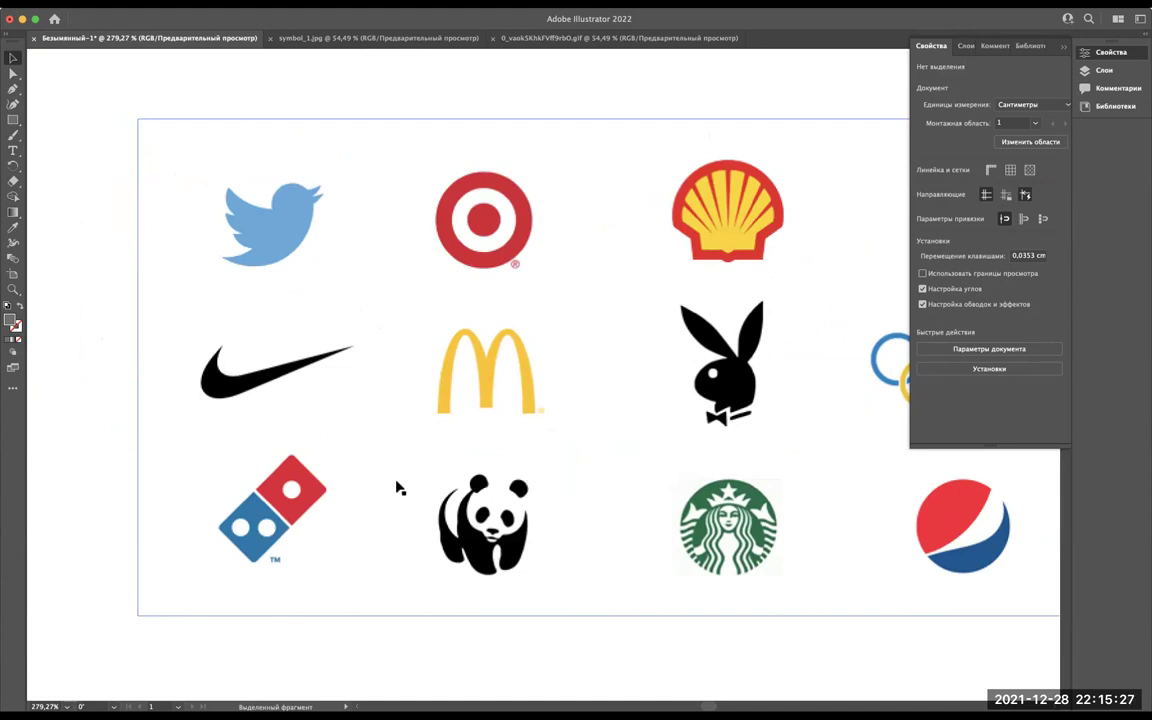
pyautogui.scroll(2, 273, 203)
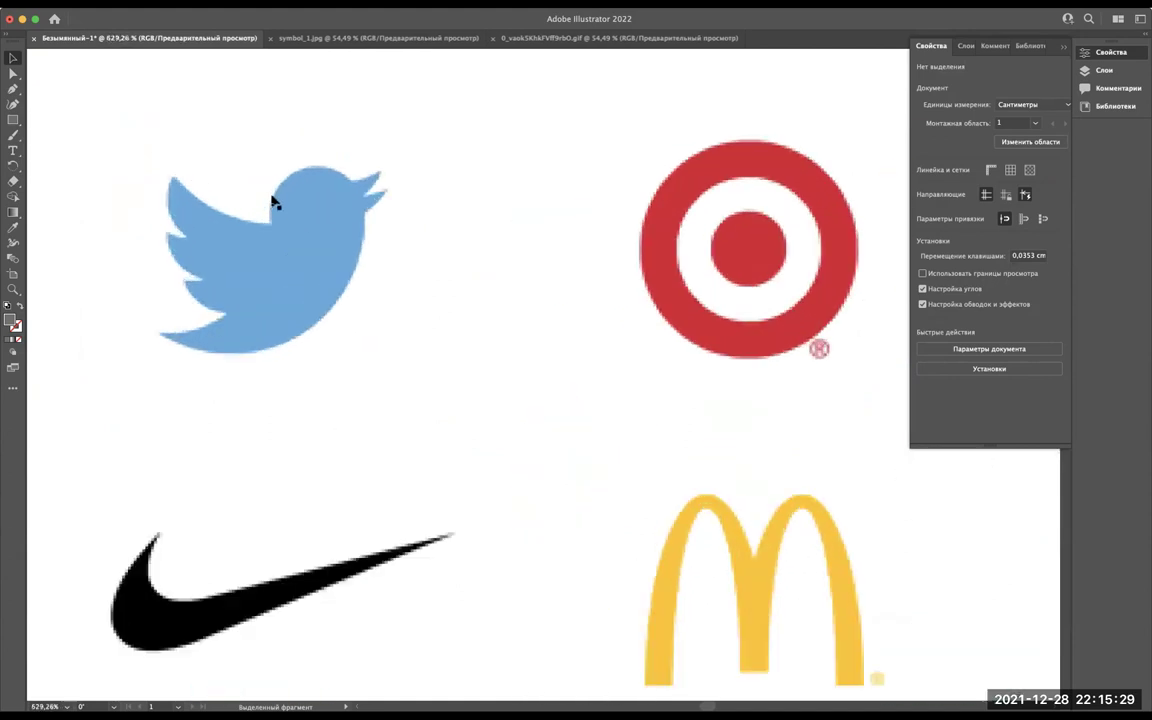
pyautogui.scroll(2, 273, 203)
pyautogui.scroll(2, 273, 203)
pyautogui.scroll(2, 273, 203)
pyautogui.scroll(-2, 273, 203)
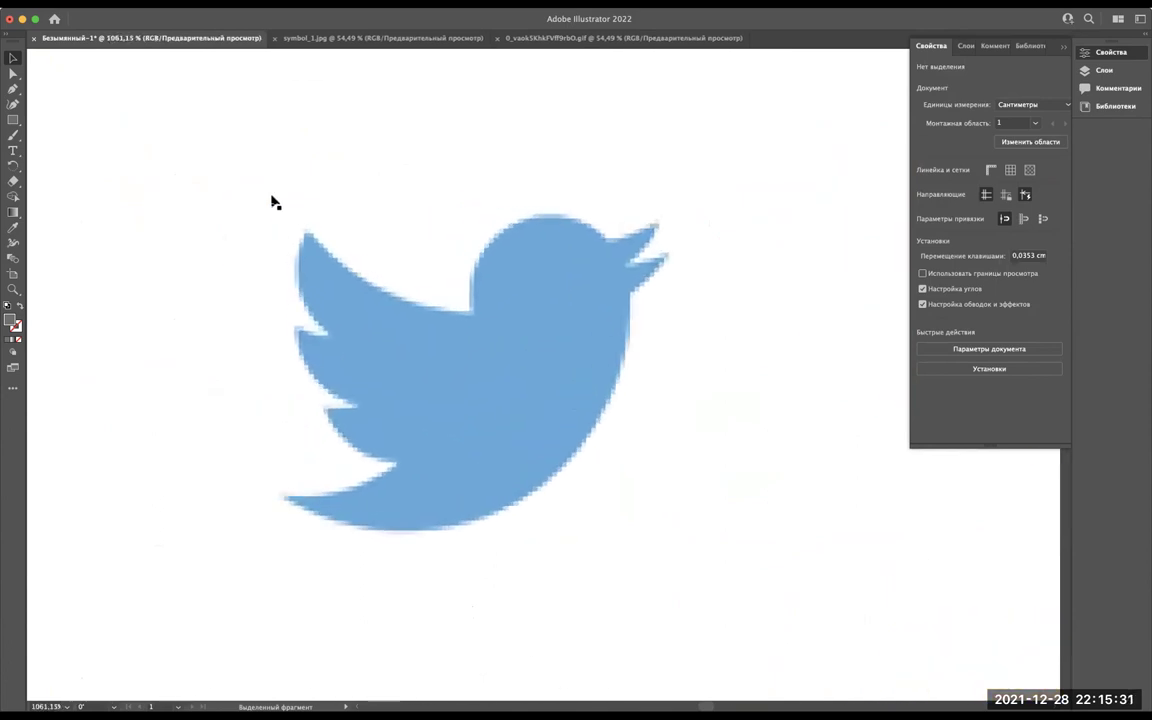
pyautogui.scroll(-2, 273, 203)
pyautogui.scroll(-1, 273, 203)
pyautogui.scroll(-1, 272, 206)
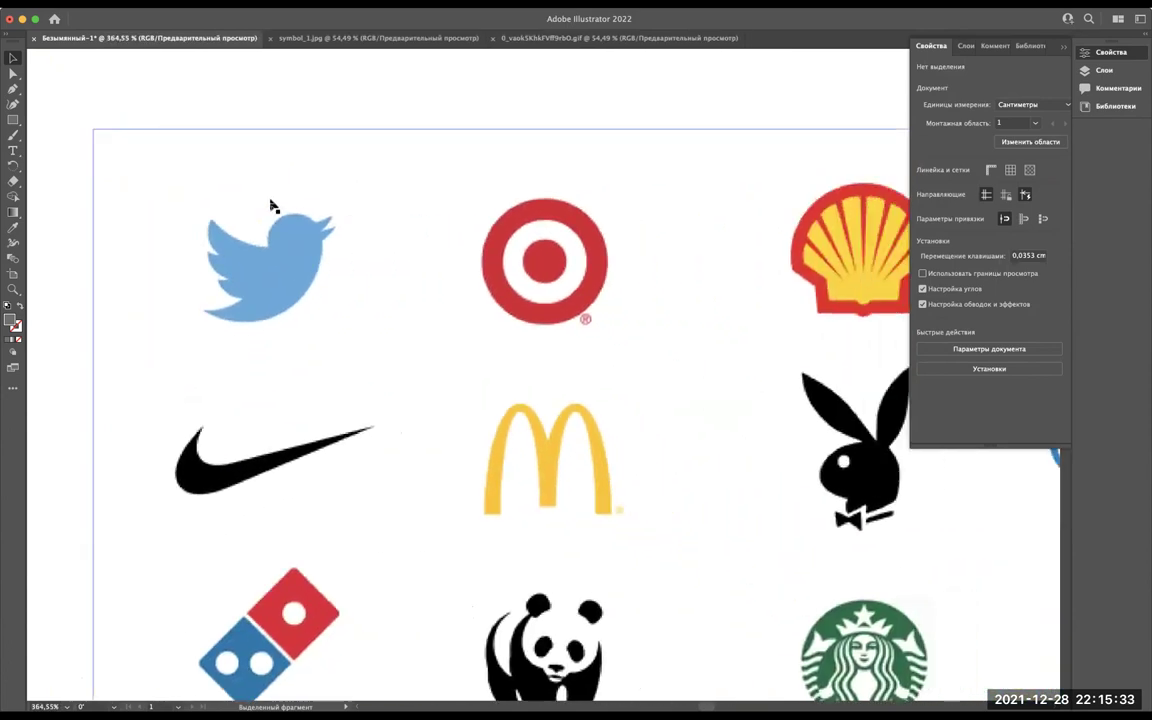
pyautogui.scroll(-2, 271, 205)
pyautogui.hscroll(-3, 271, 205)
pyautogui.scroll(-1, 271, 205)
pyautogui.scroll(-1, 271, 205)
pyautogui.hscroll(1, 271, 205)
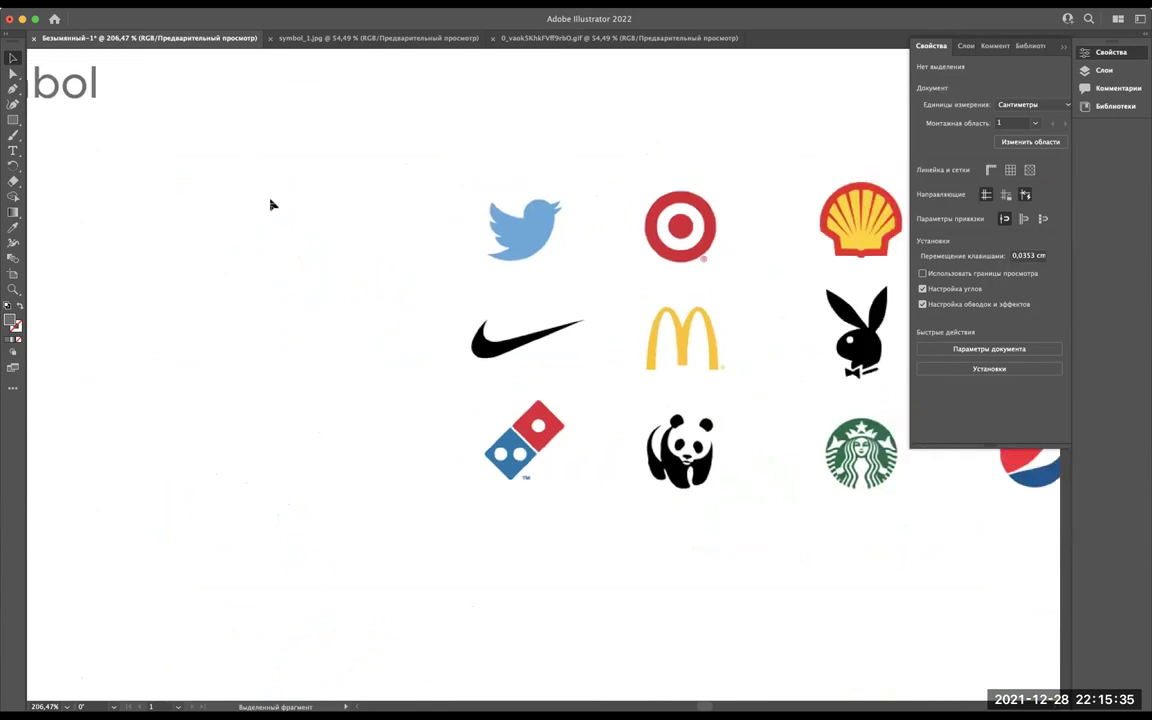
pyautogui.hscroll(3, 271, 205)
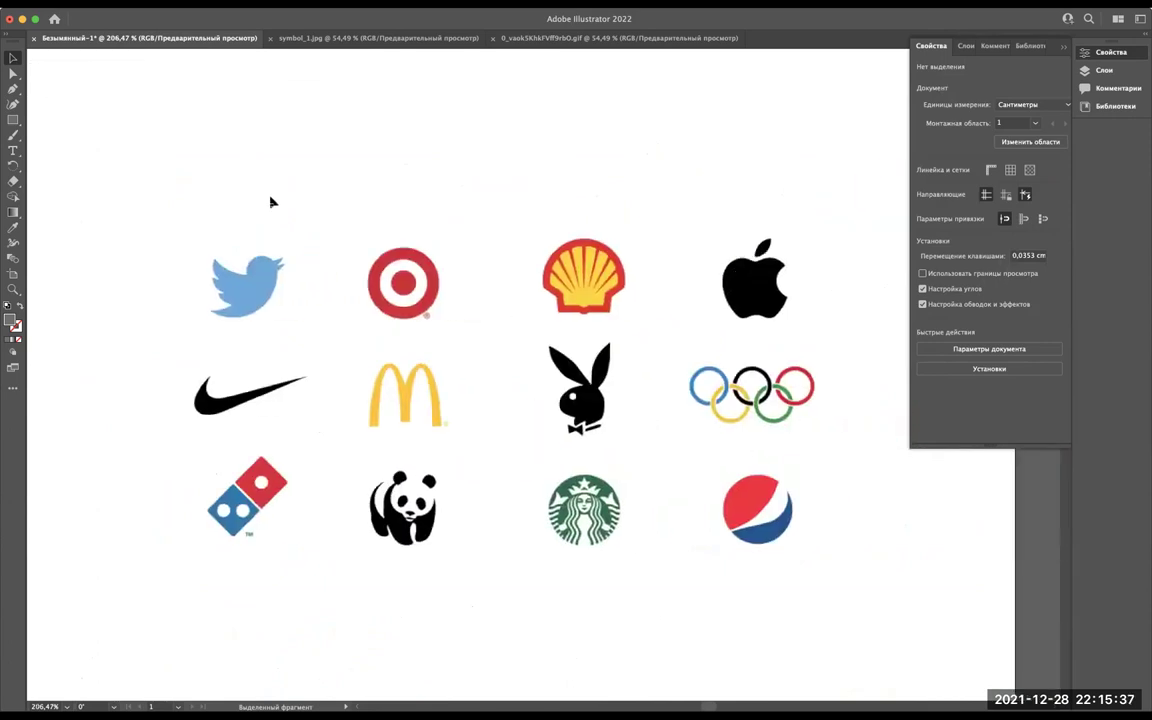
pyautogui.click(589, 556)
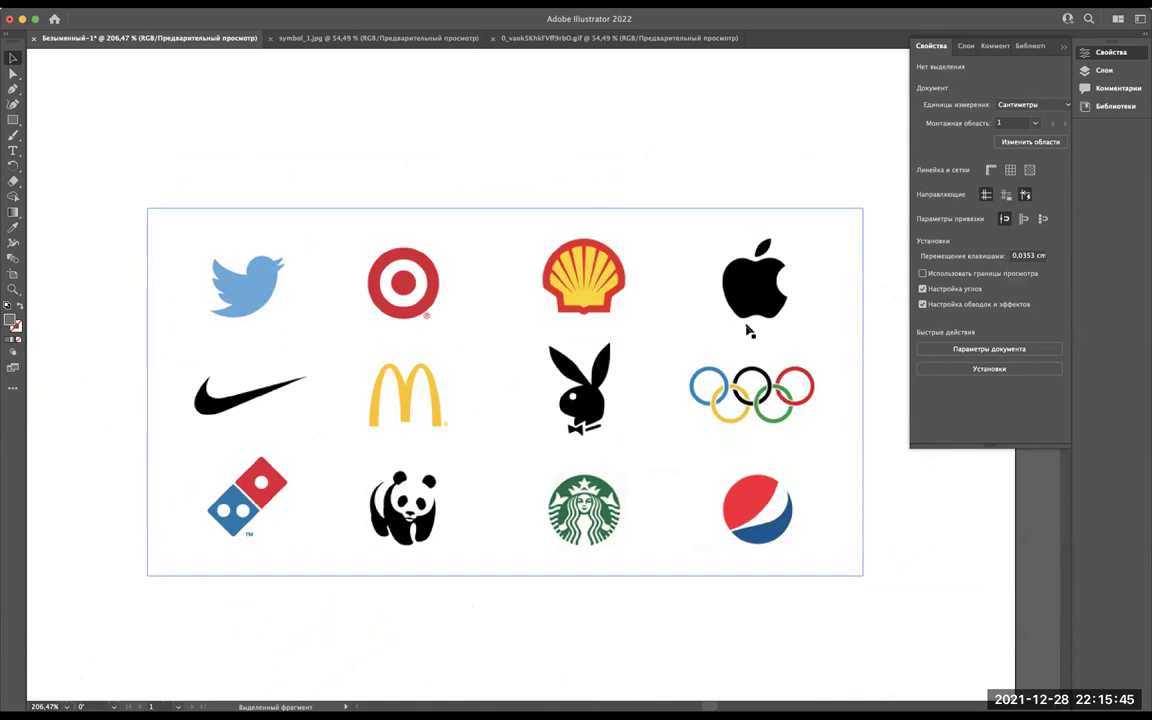
pyautogui.click(653, 501)
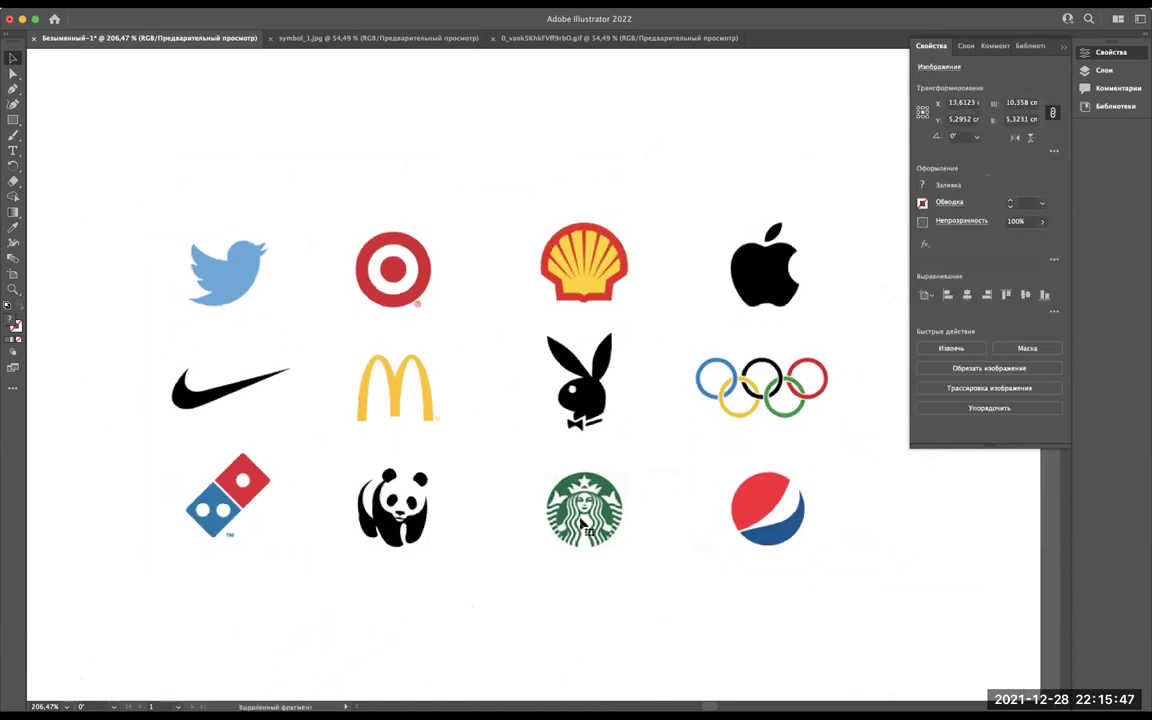
pyautogui.scroll(3, 581, 522)
pyautogui.scroll(-2, 581, 522)
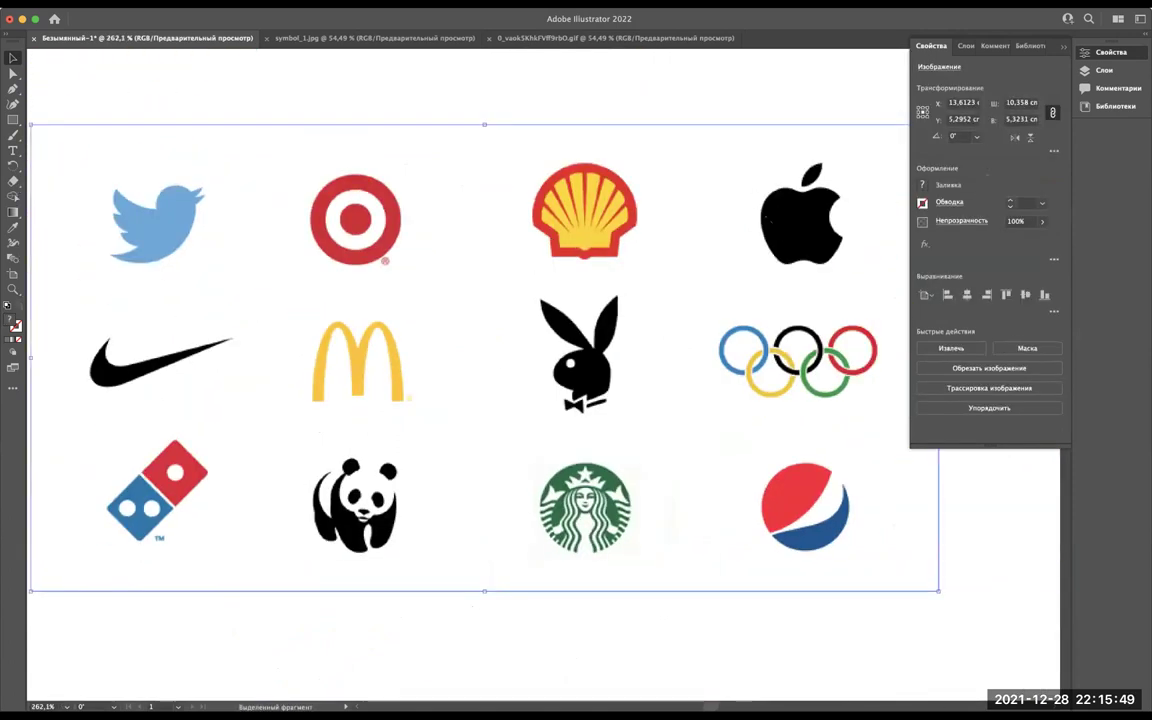
pyautogui.hscroll(-3, 260, 200)
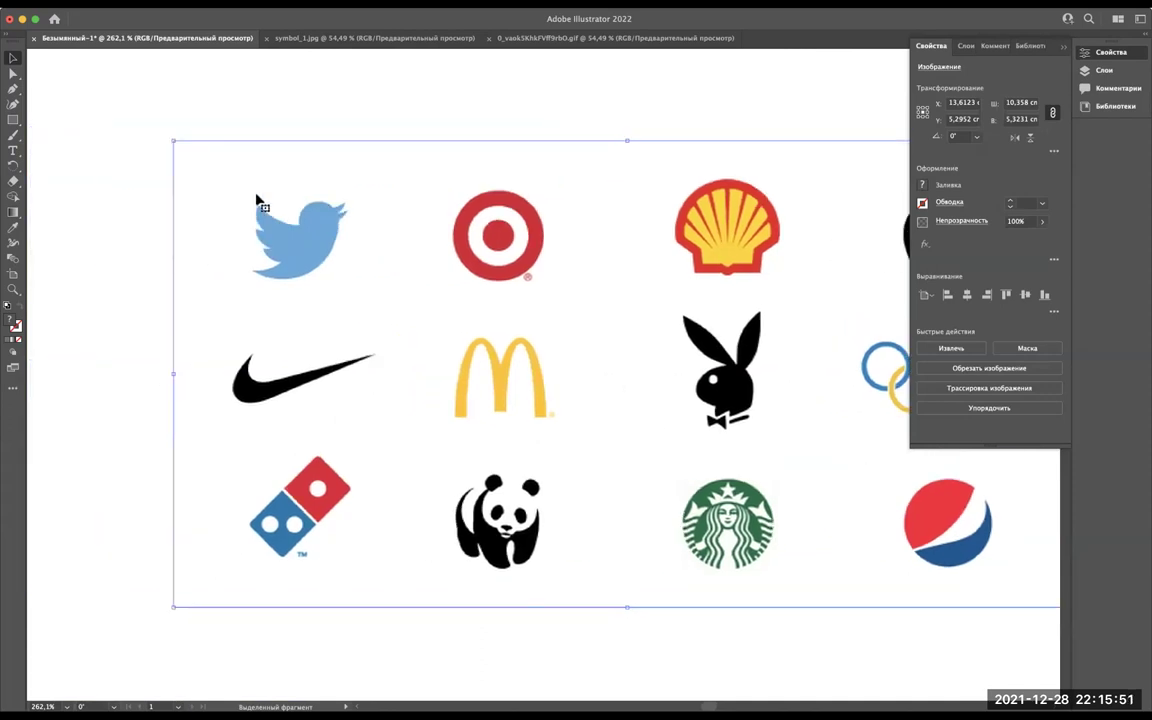
pyautogui.hscroll(-1, 258, 200)
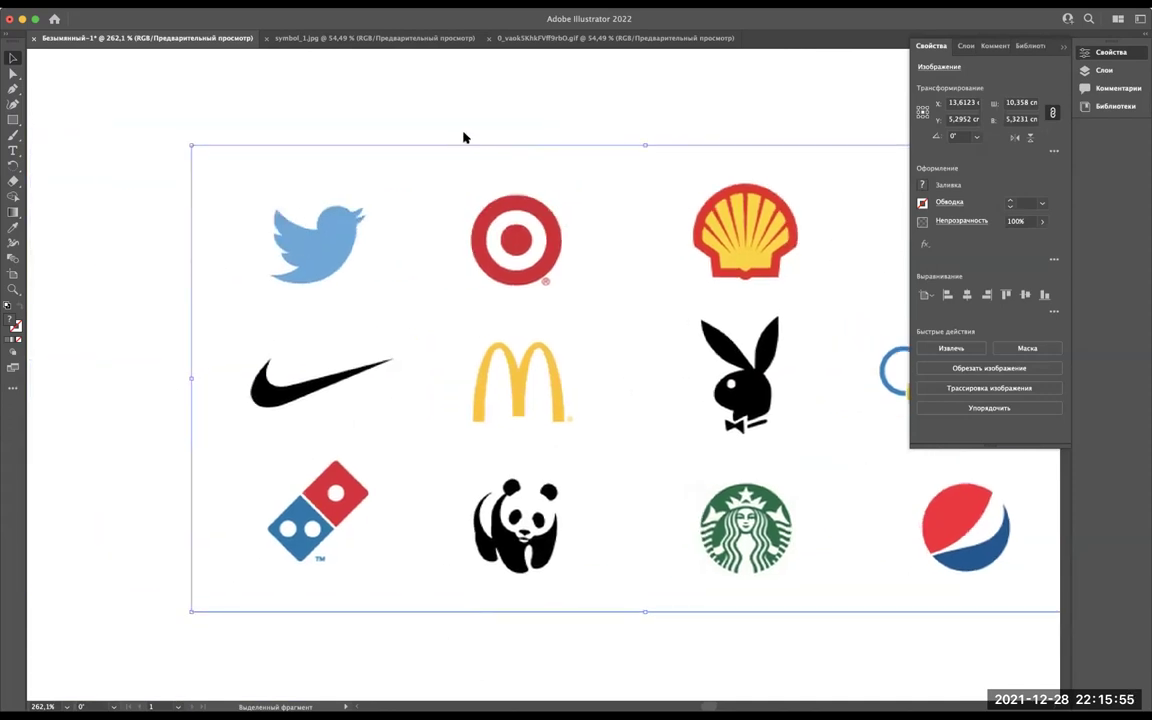
pyautogui.hscroll(-1, 396, 236)
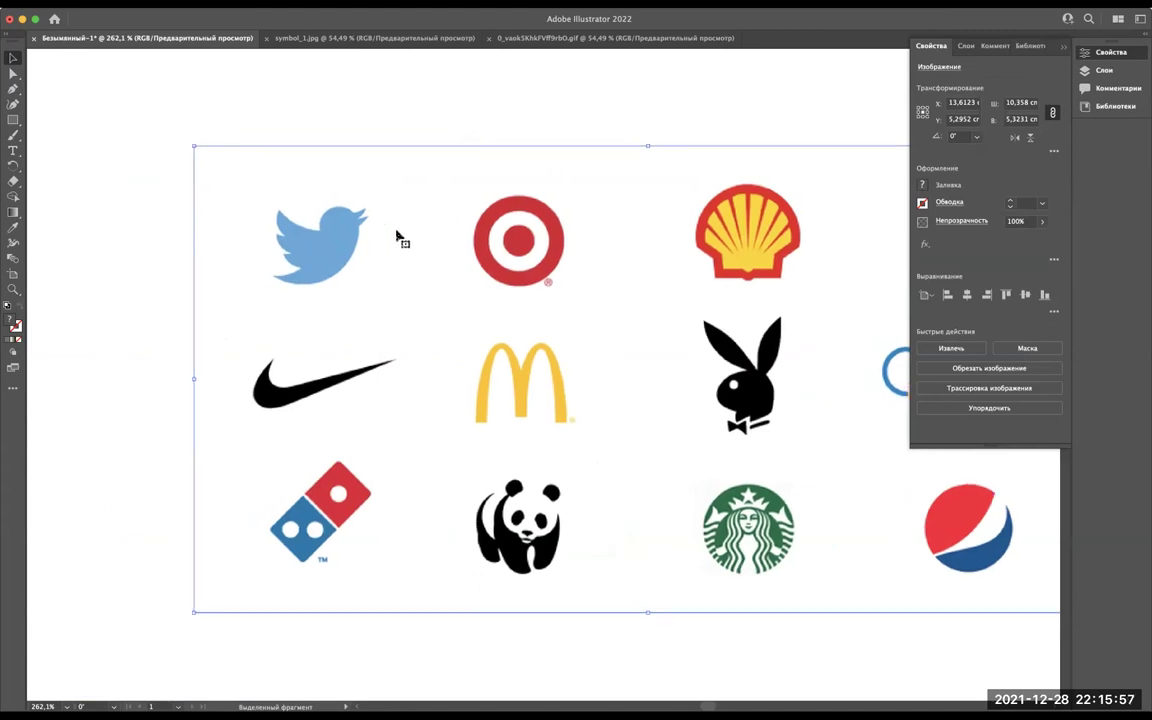
pyautogui.hscroll(-5, 396, 236)
pyautogui.scroll(1, 396, 236)
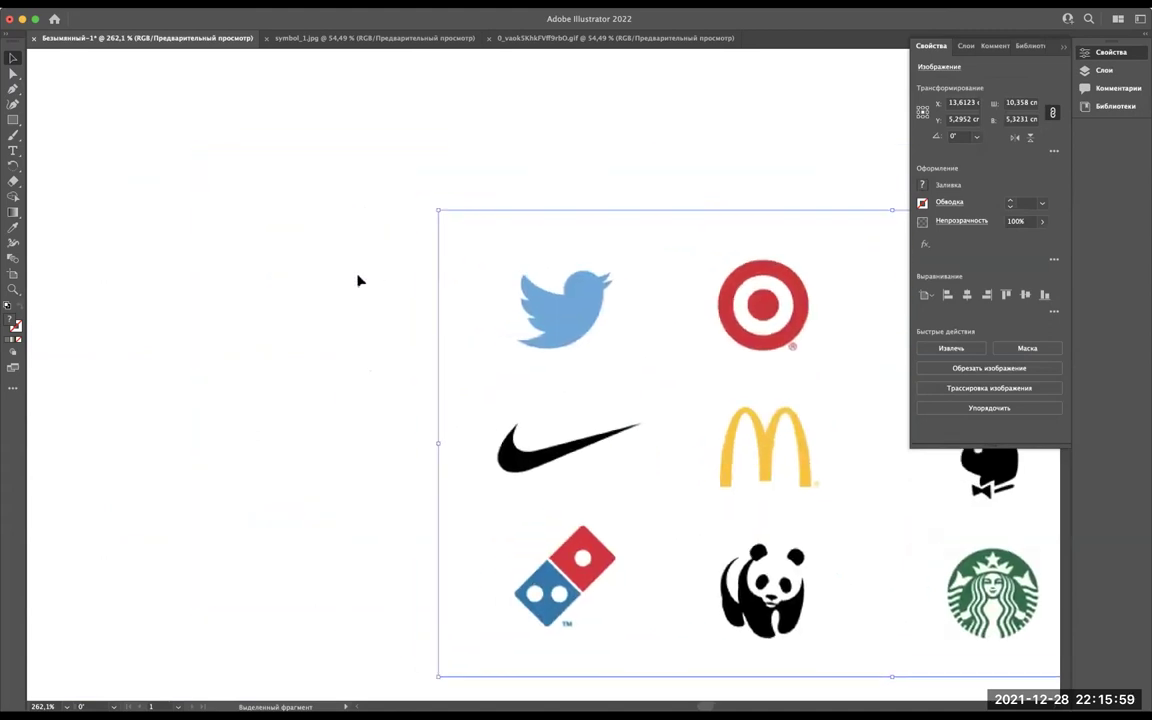
pyautogui.click(360, 281)
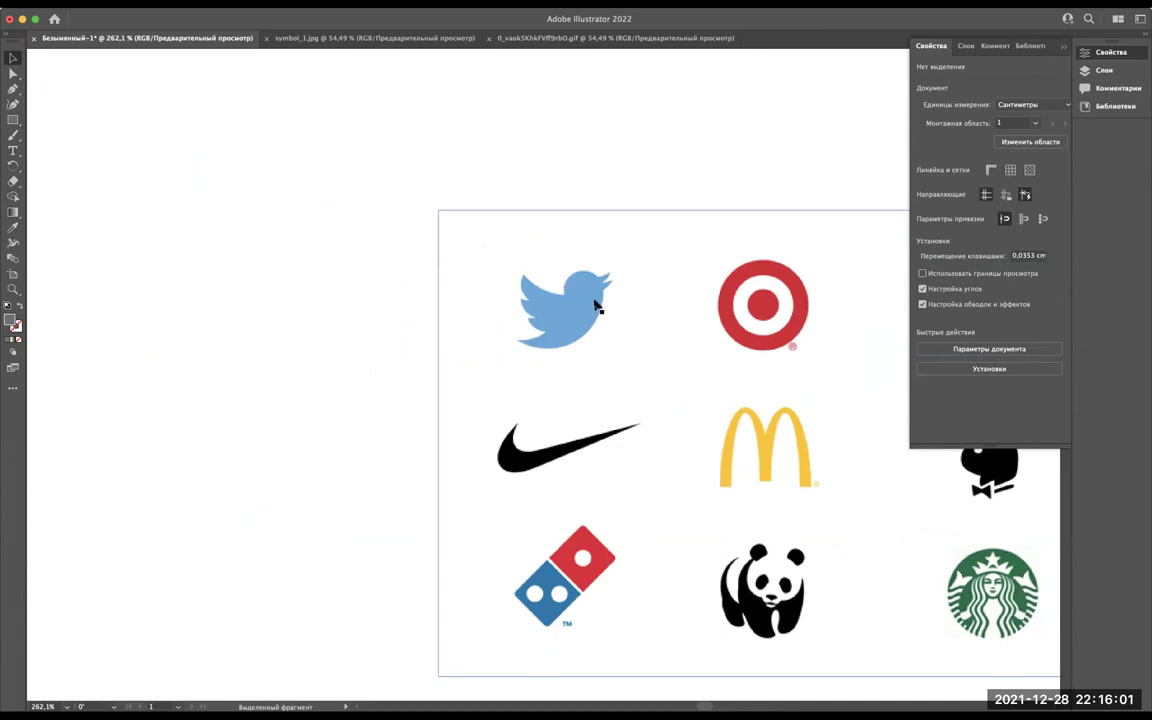
pyautogui.scroll(3, 596, 306)
pyautogui.scroll(-5, 597, 306)
pyautogui.scroll(-1, 597, 306)
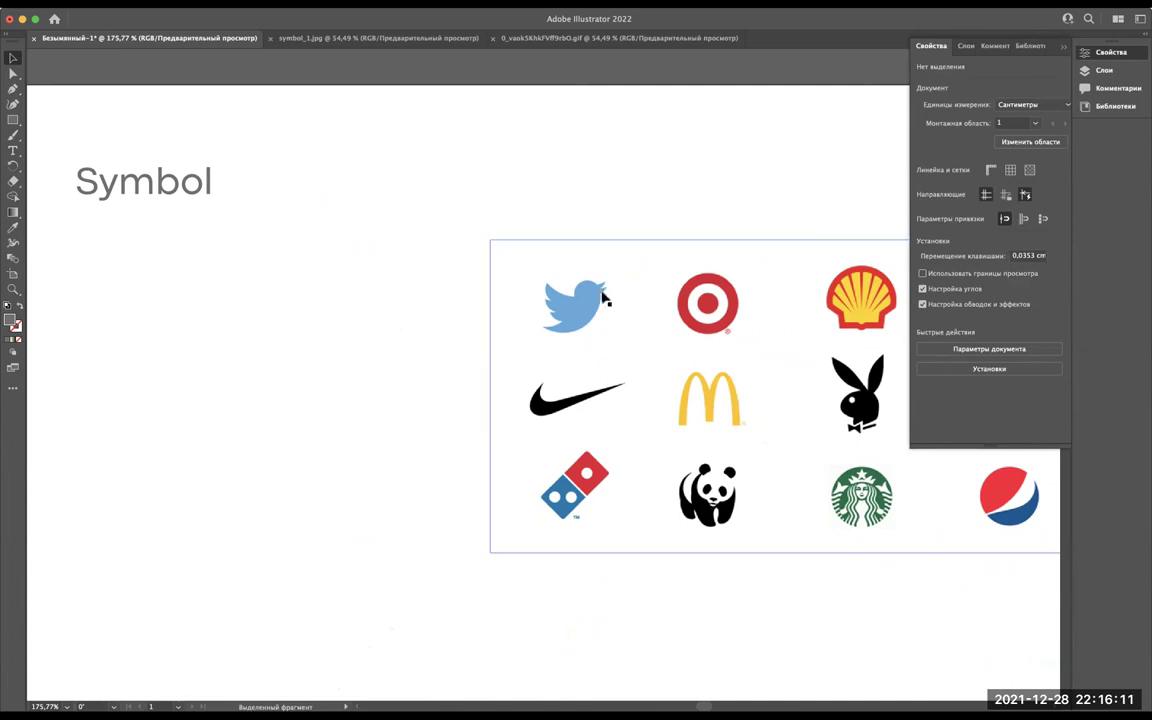
pyautogui.scroll(-5, 594, 272)
pyautogui.scroll(3, 594, 272)
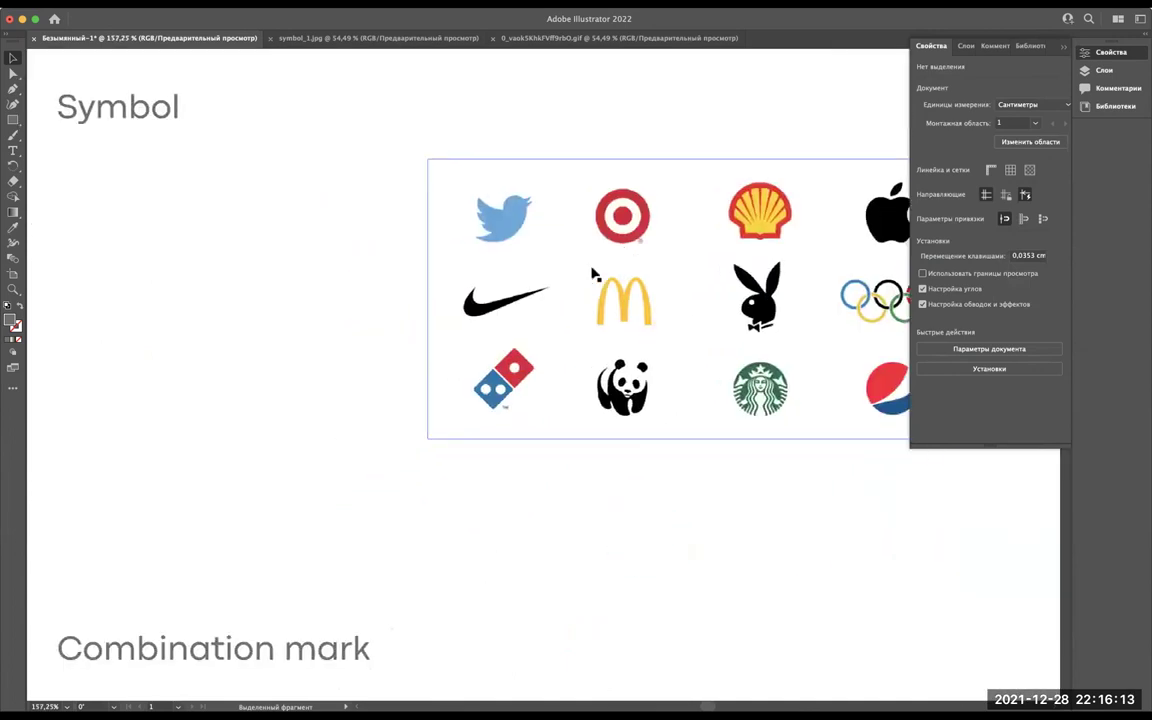
pyautogui.scroll(-2, 591, 272)
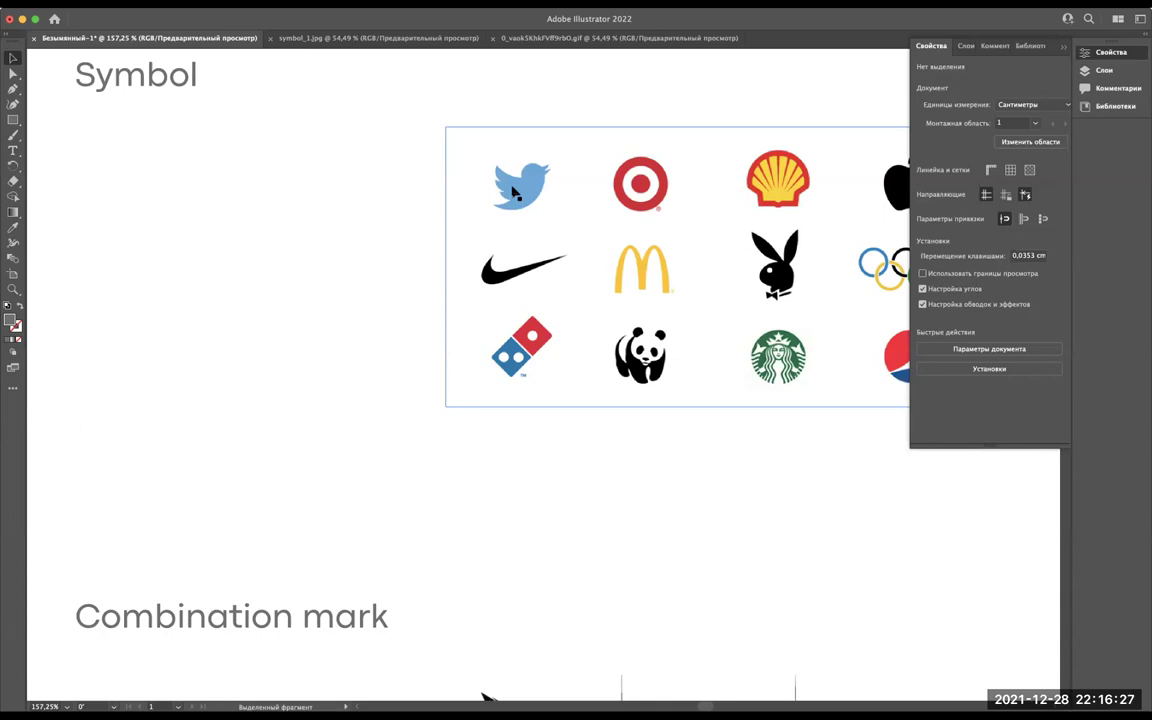
# Select the Ellipse Tool from the Rectangle tool flyout.
pyautogui.scroll(3, 518, 234)
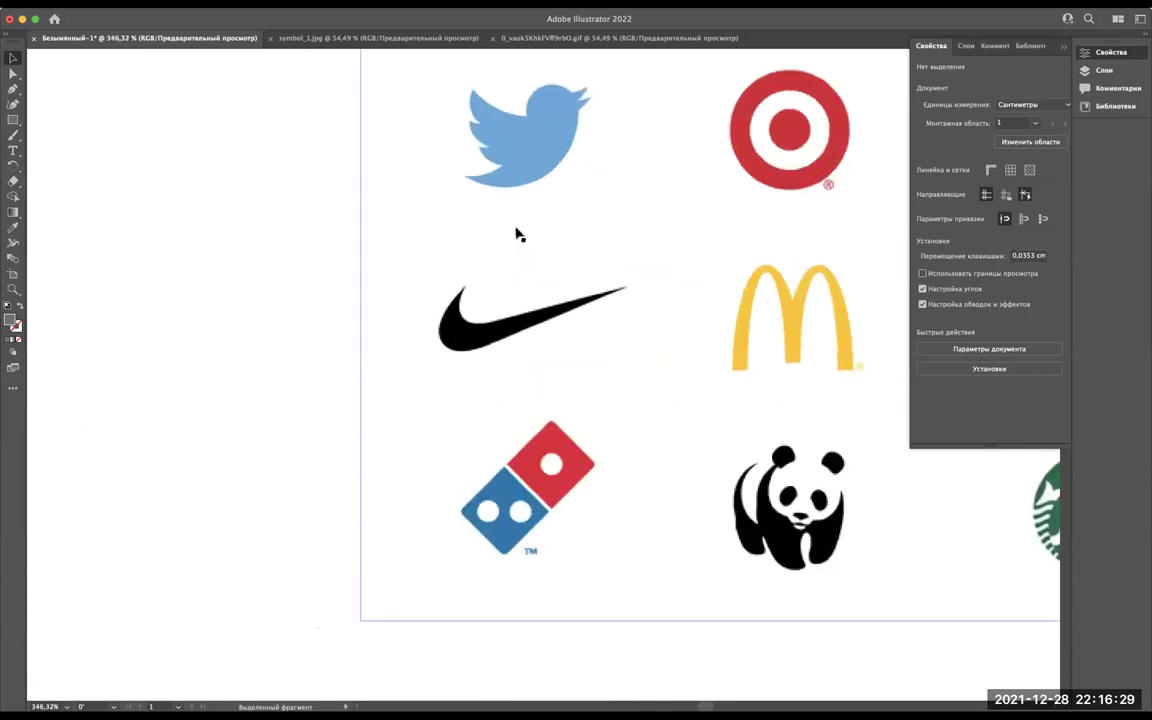
pyautogui.scroll(2, 514, 234)
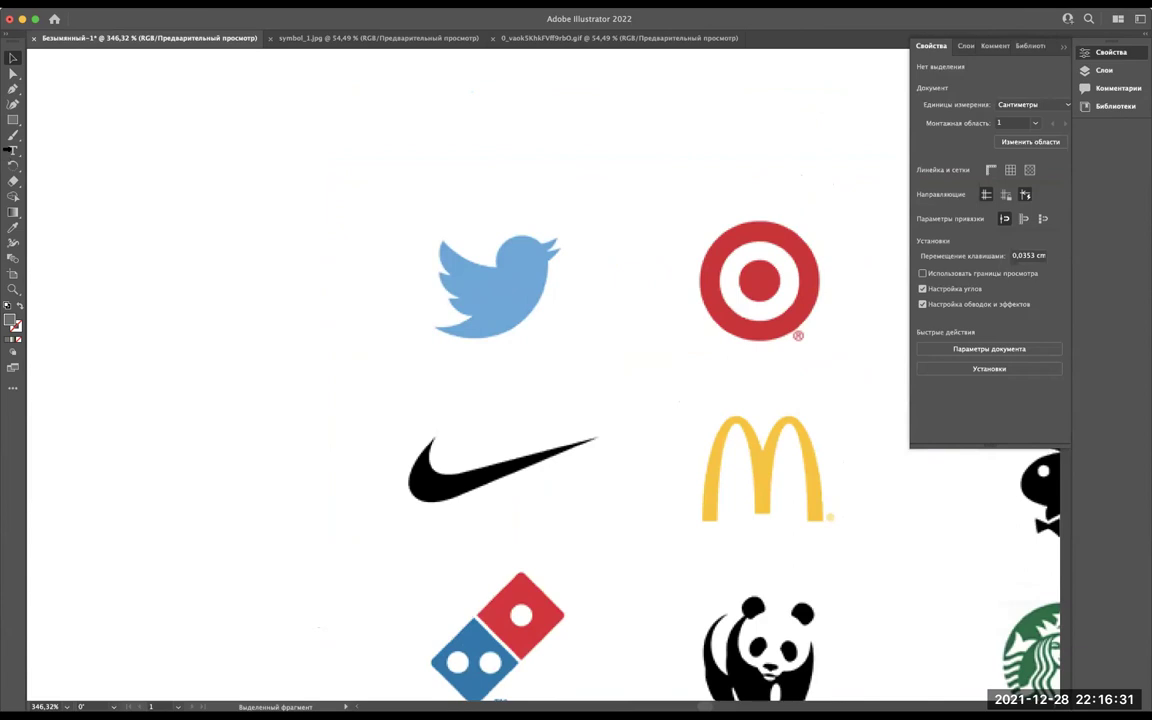
pyautogui.moveTo(18, 119); pyautogui.dragTo(46, 121)
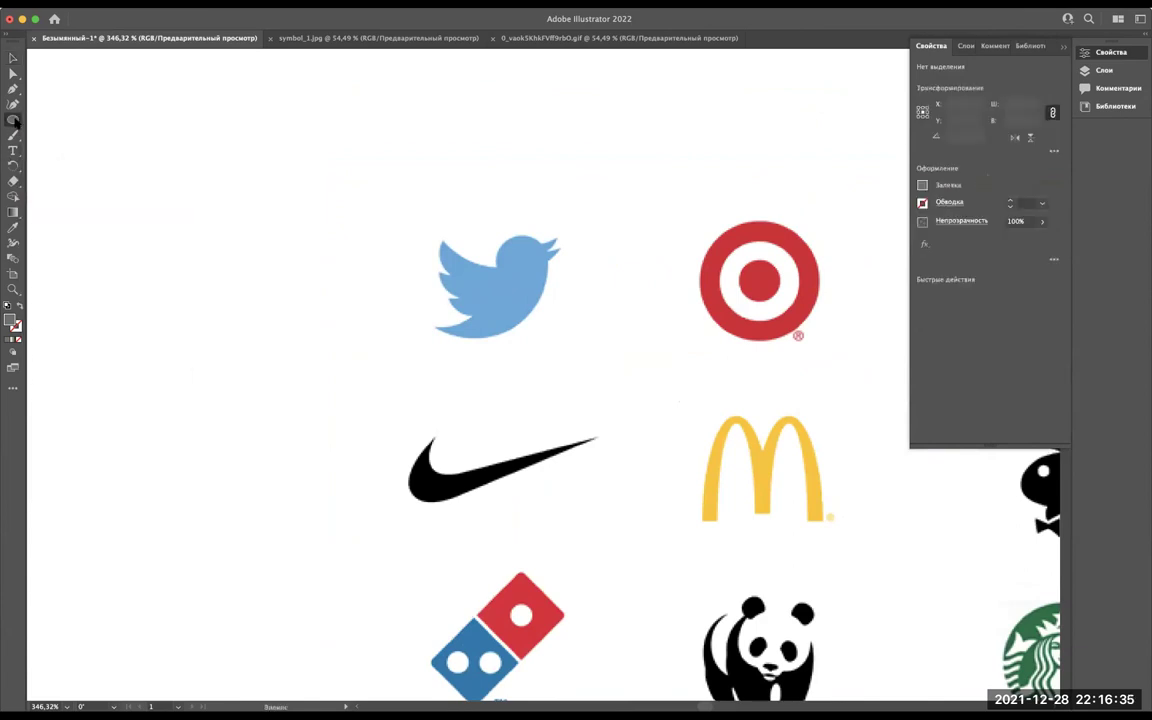
pyautogui.moveTo(14, 118); pyautogui.dragTo(58, 135)
pyautogui.moveTo(14, 118); pyautogui.dragTo(27, 121)
pyautogui.click(105, 119)
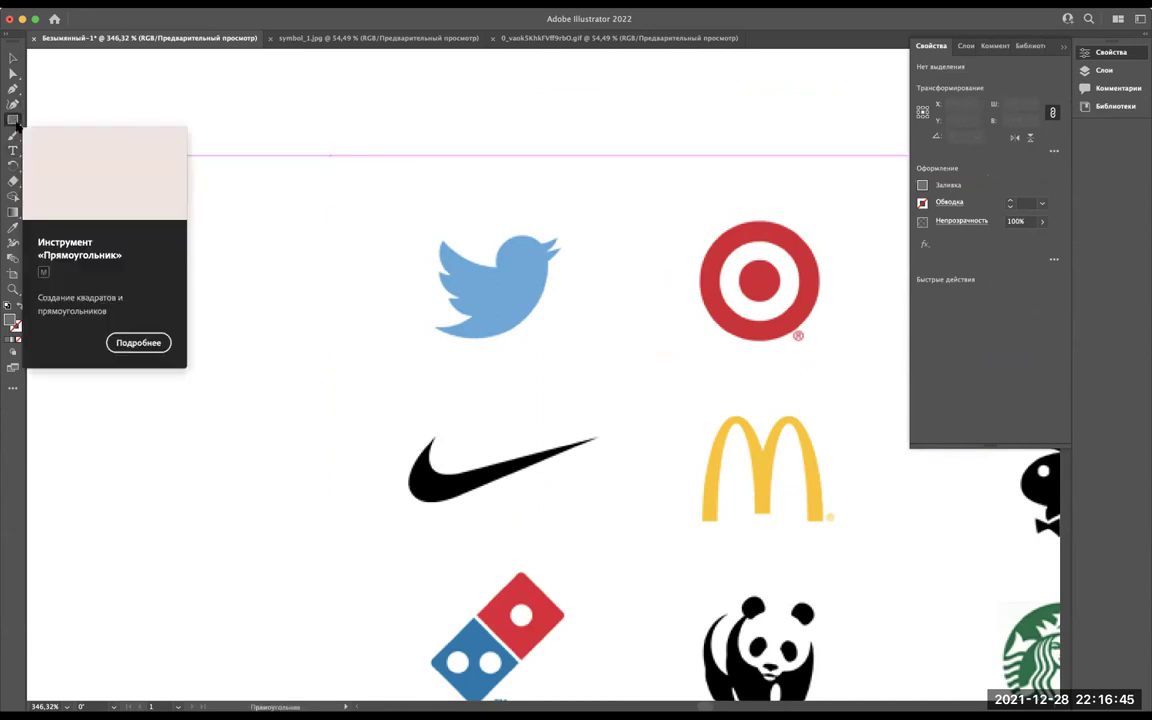
pyautogui.moveTo(17, 122); pyautogui.dragTo(43, 135)
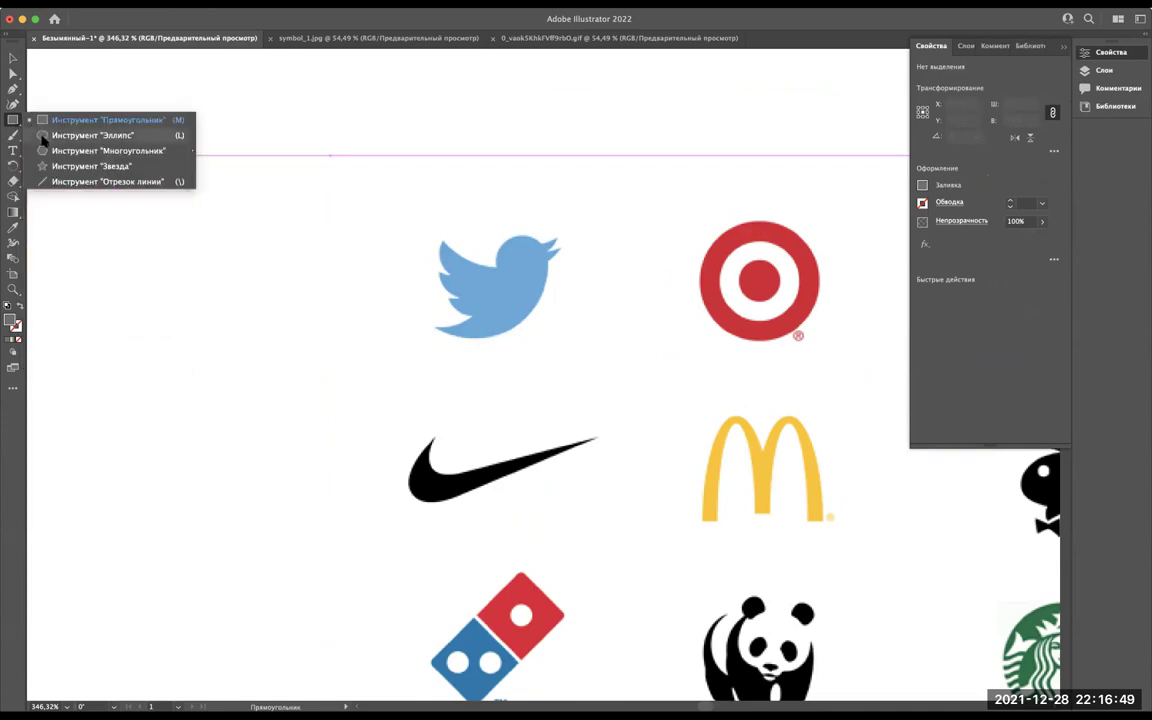
pyautogui.click(43, 135)
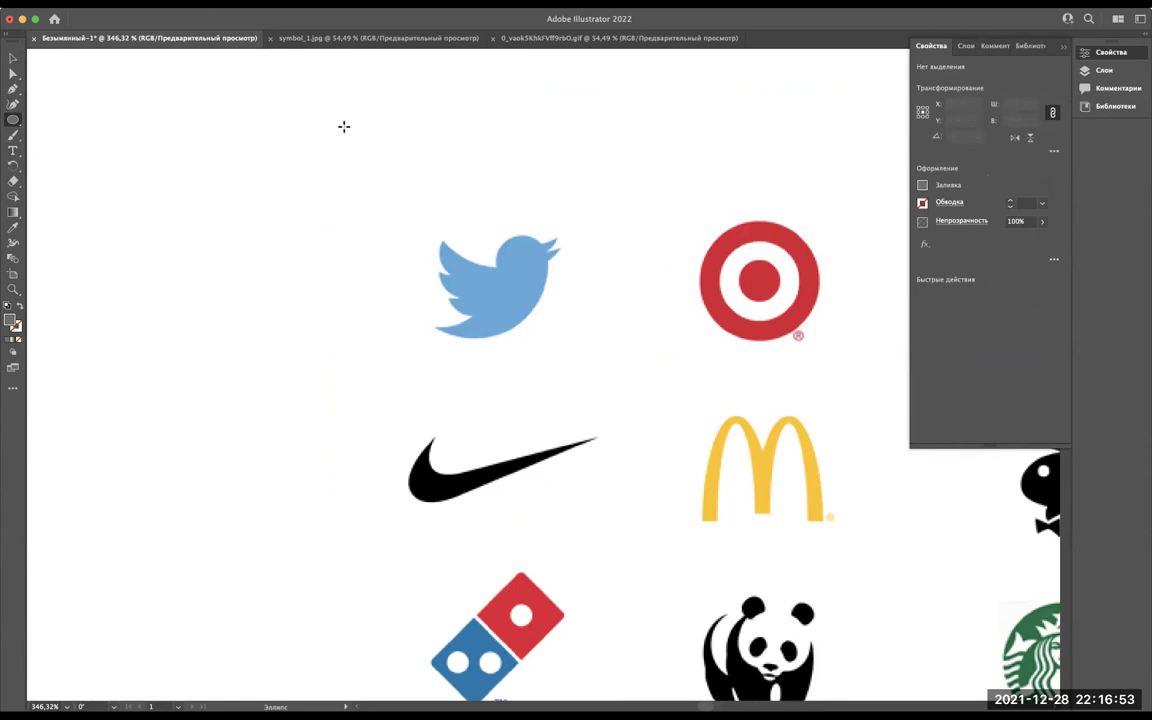
# Draw a 1,3487 cm circle over the Twitter bird's rounded body.
pyautogui.moveTo(327, 122); pyautogui.dragTo(530, 329)
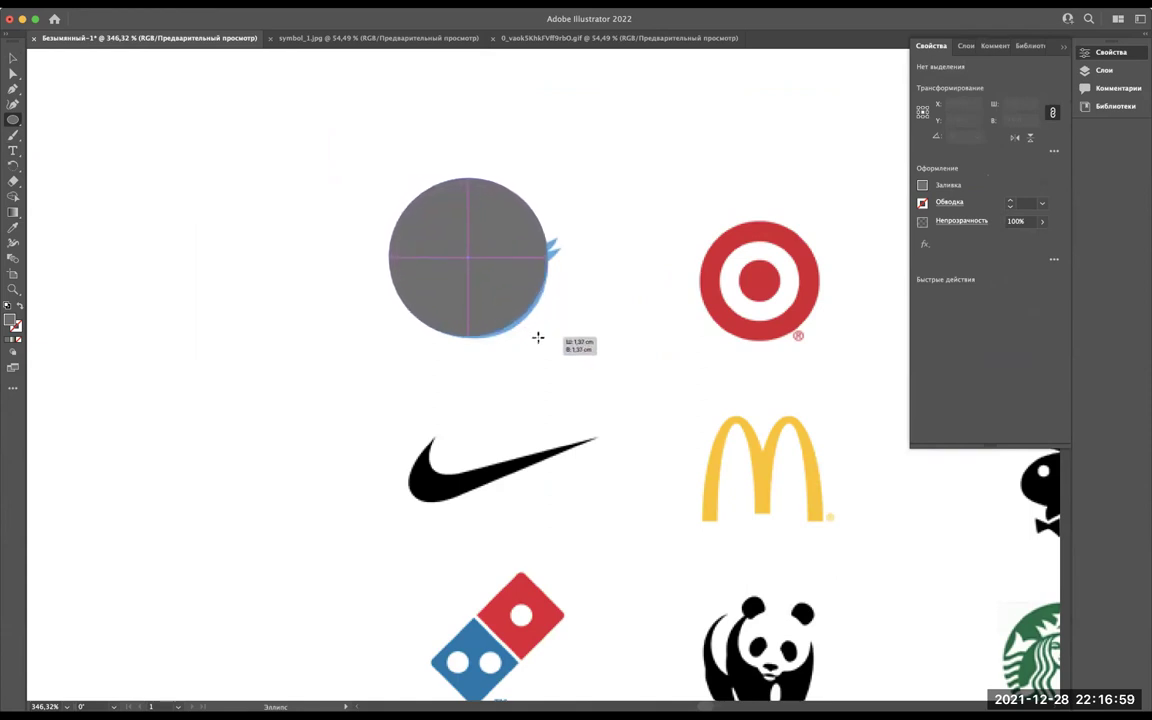
pyautogui.moveTo(530, 329)
pyautogui.mouseDown()
pyautogui.moveTo(535, 337)
pyautogui.moveTo(525, 332)
pyautogui.mouseUp()
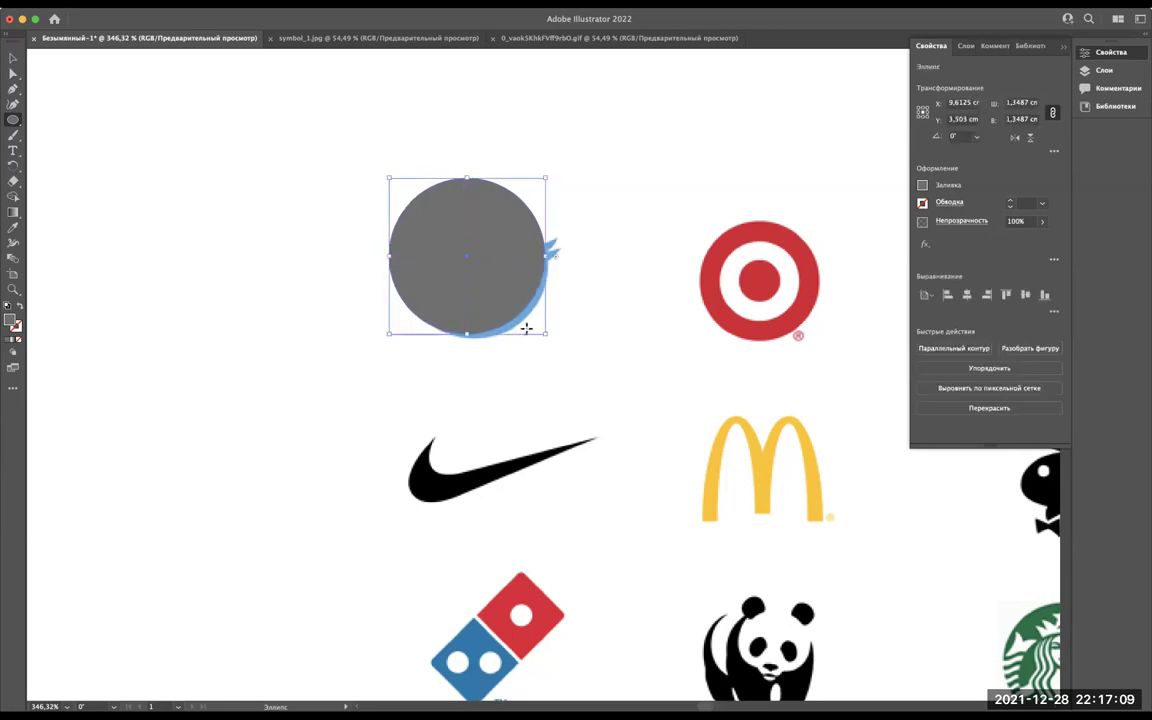
pyautogui.scroll(2, 534, 273)
pyautogui.scroll(1, 534, 273)
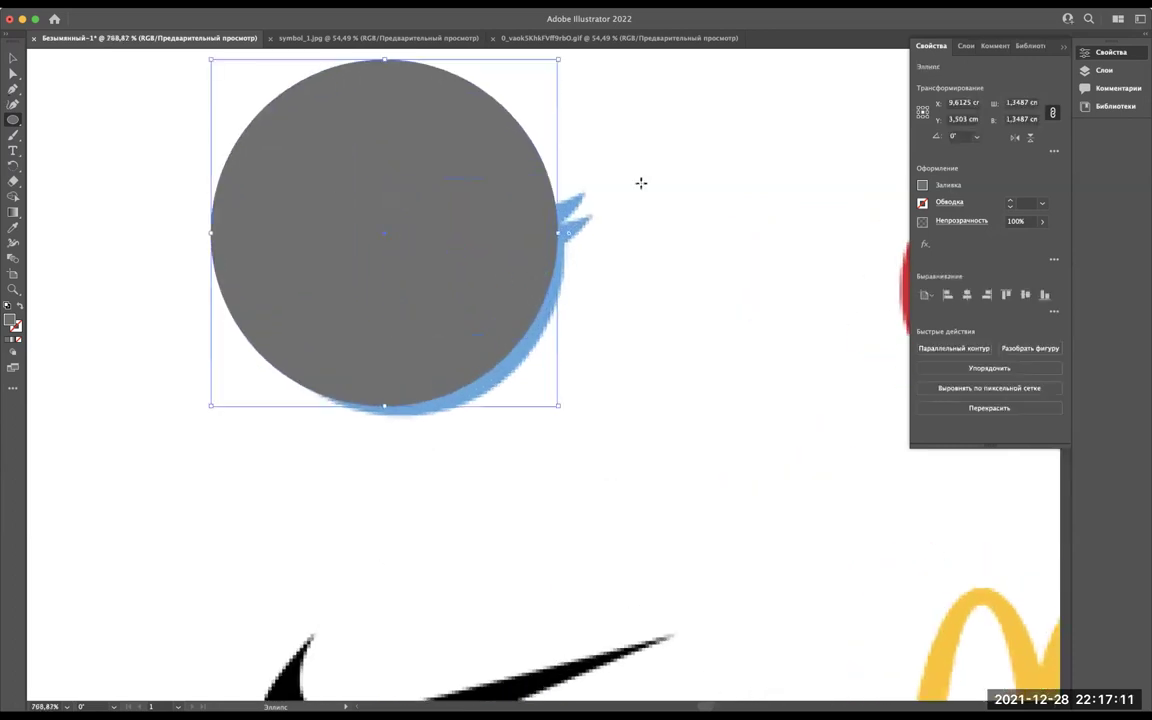
pyautogui.scroll(1, 432, 157)
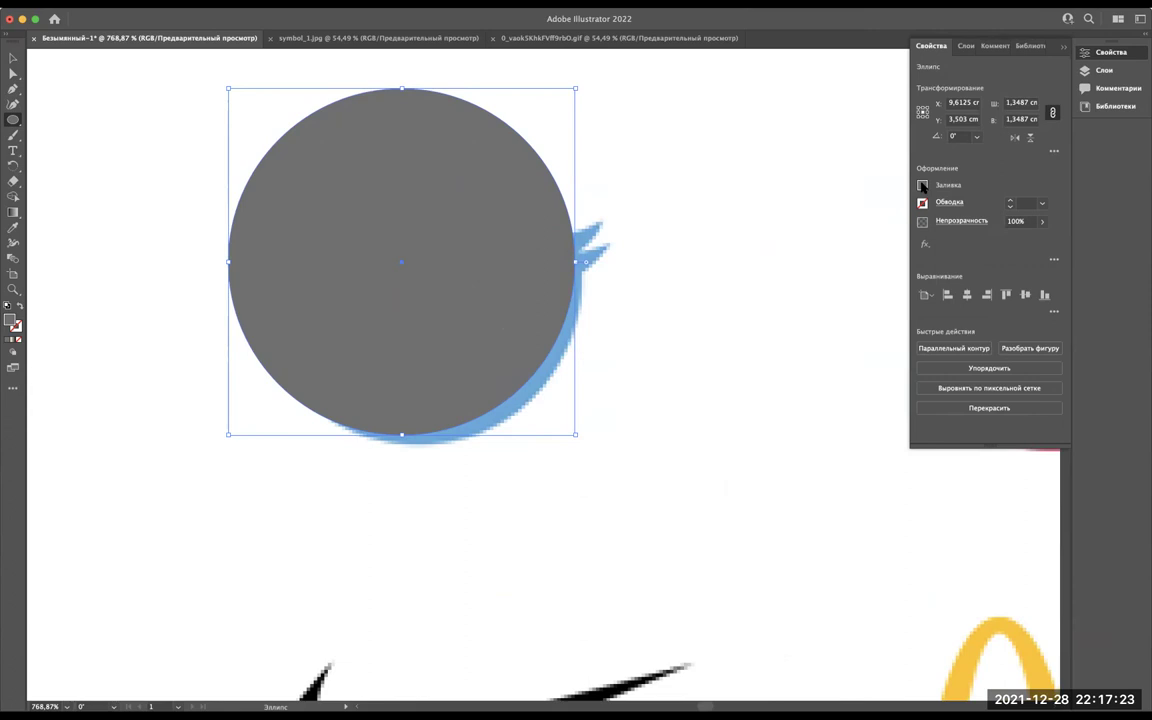
# Set the circle's fill to None so the reference bird shows through.
pyautogui.click(922, 186)
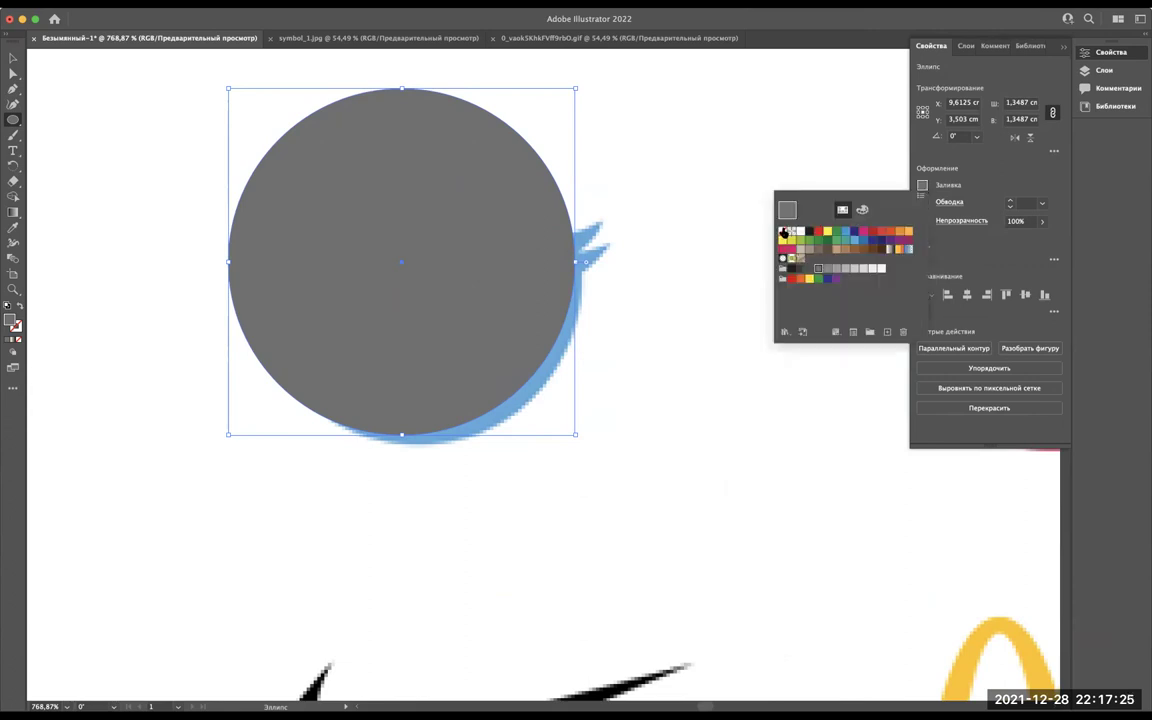
pyautogui.click(945, 182)
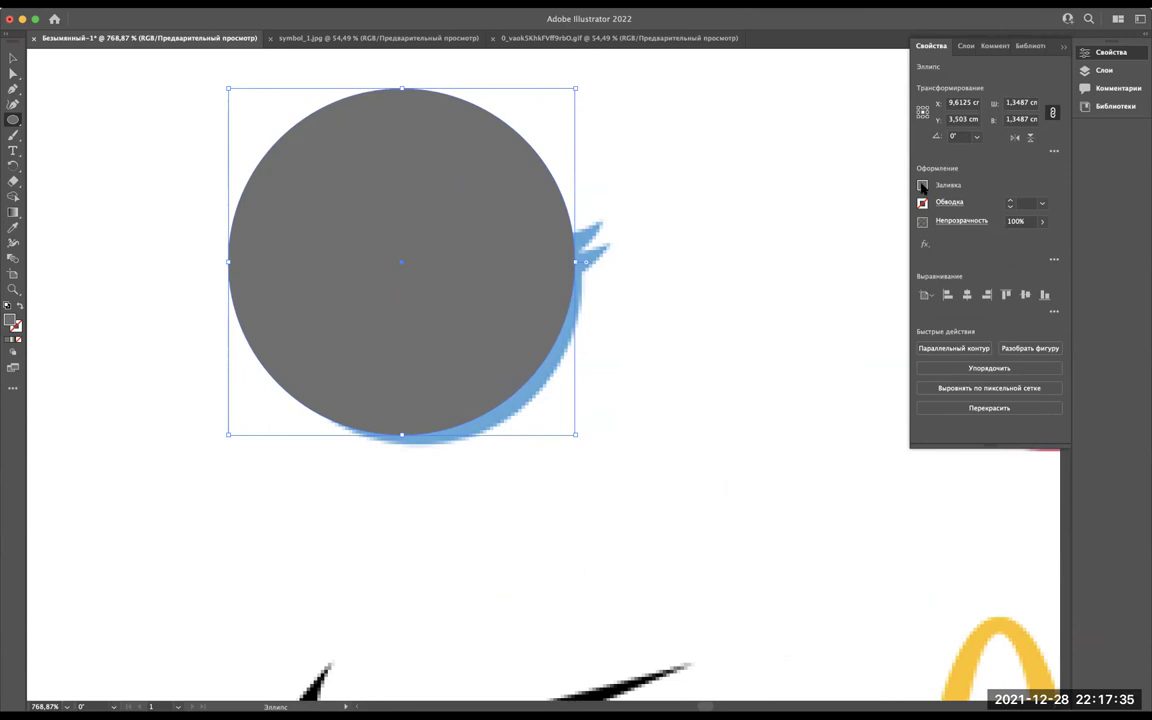
pyautogui.click(922, 186)
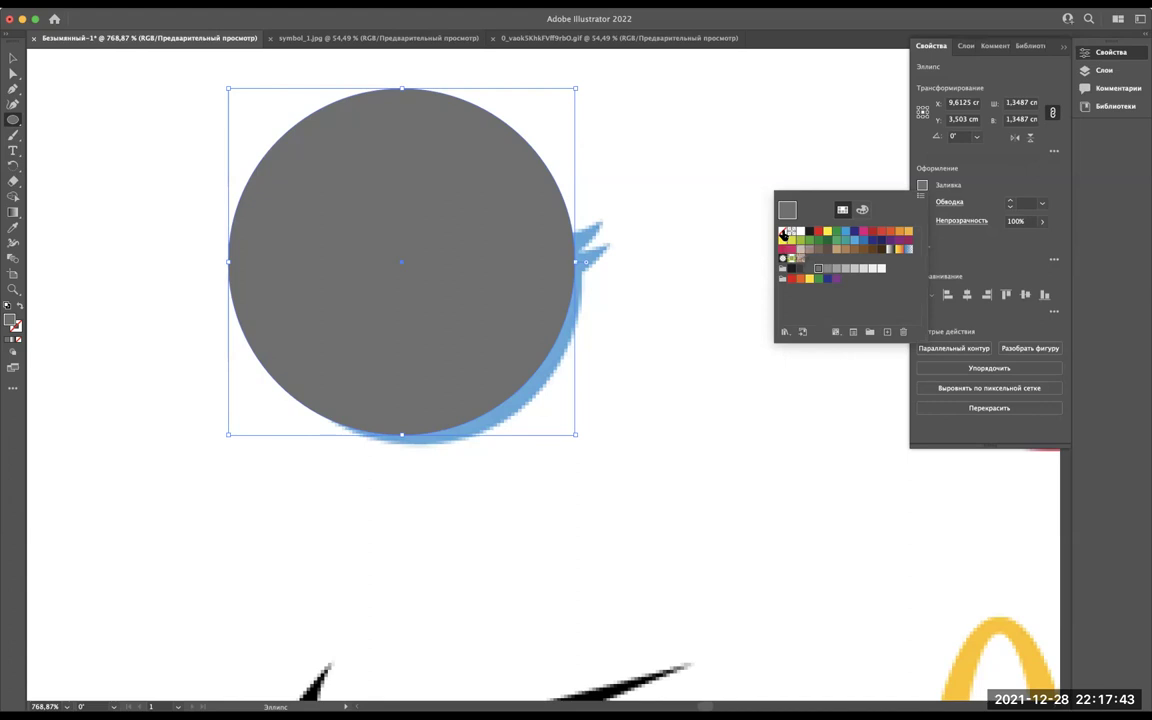
pyautogui.click(784, 232)
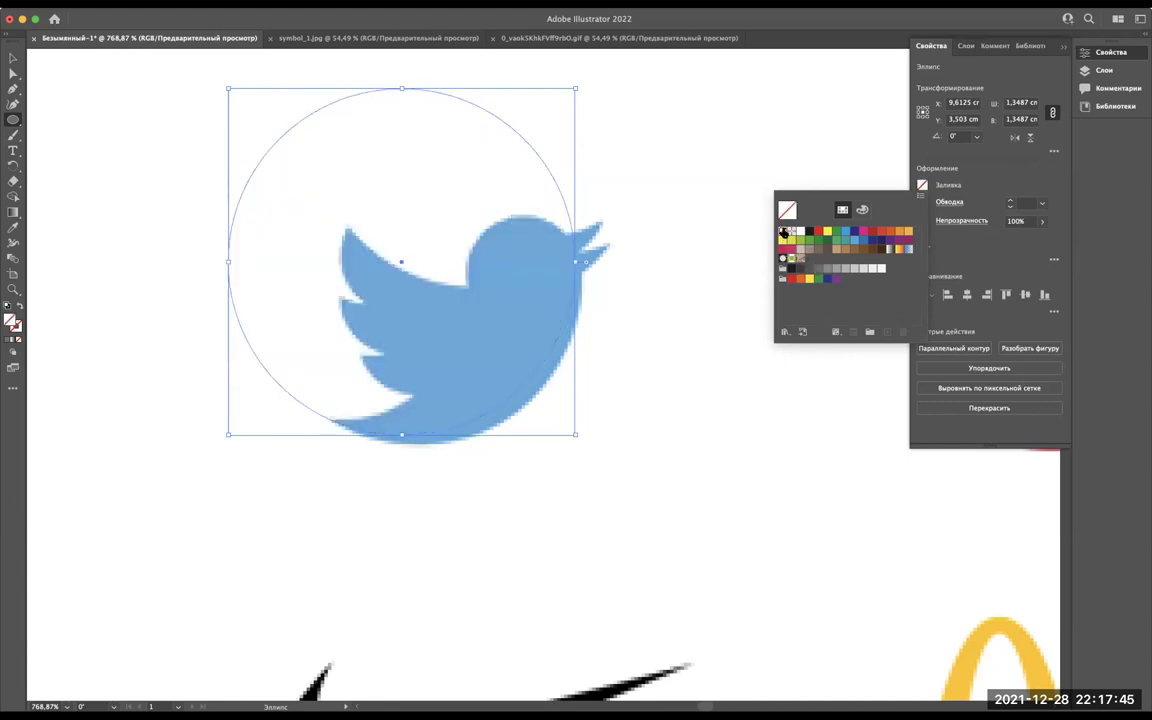
pyautogui.click(1016, 158)
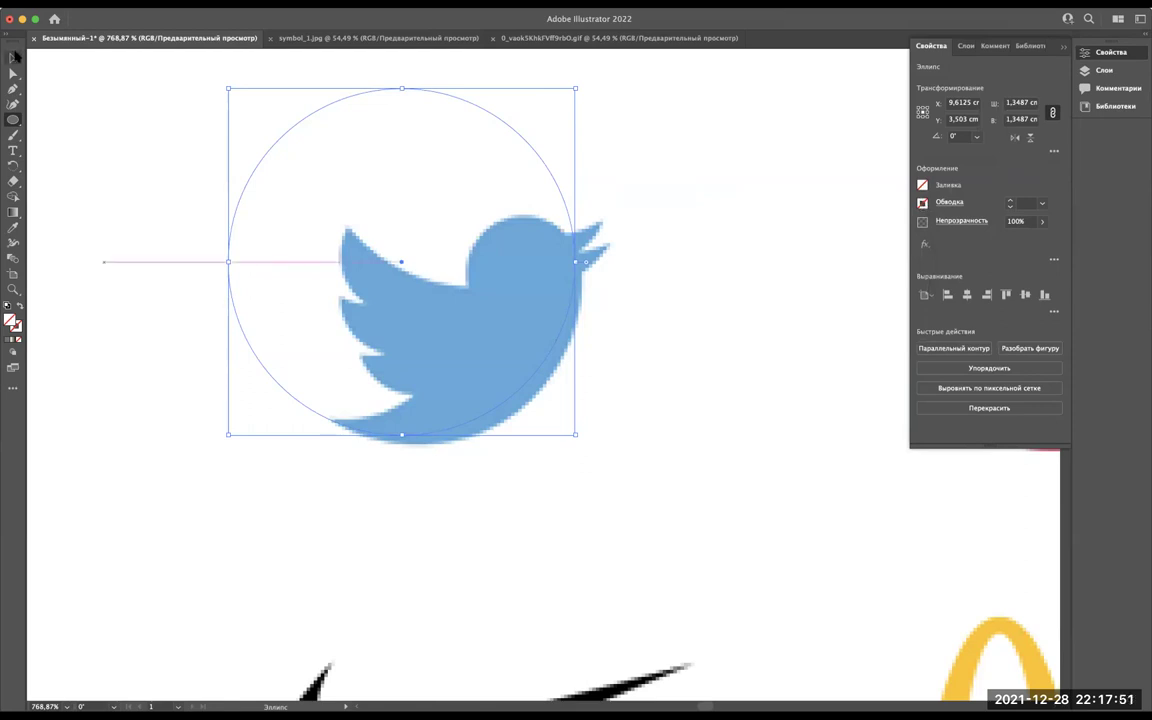
# Reselect the circle by its outline and give it a black stroke.
pyautogui.click(14, 58)
pyautogui.click(80, 121)
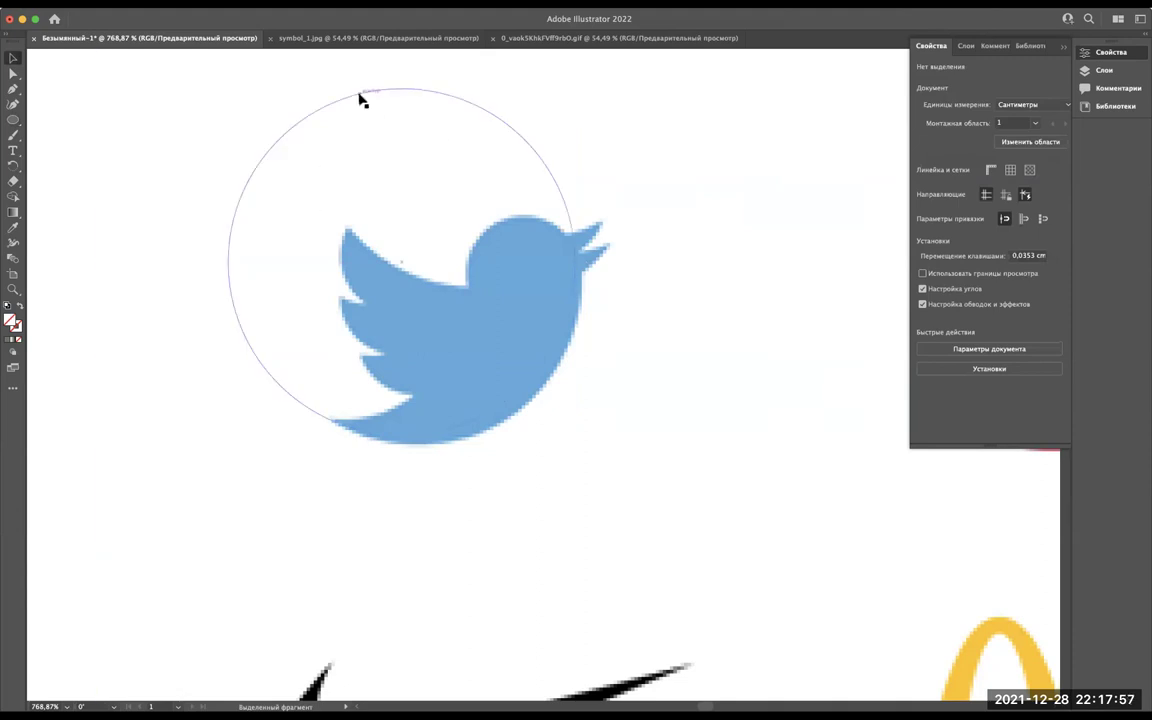
pyautogui.click(361, 98)
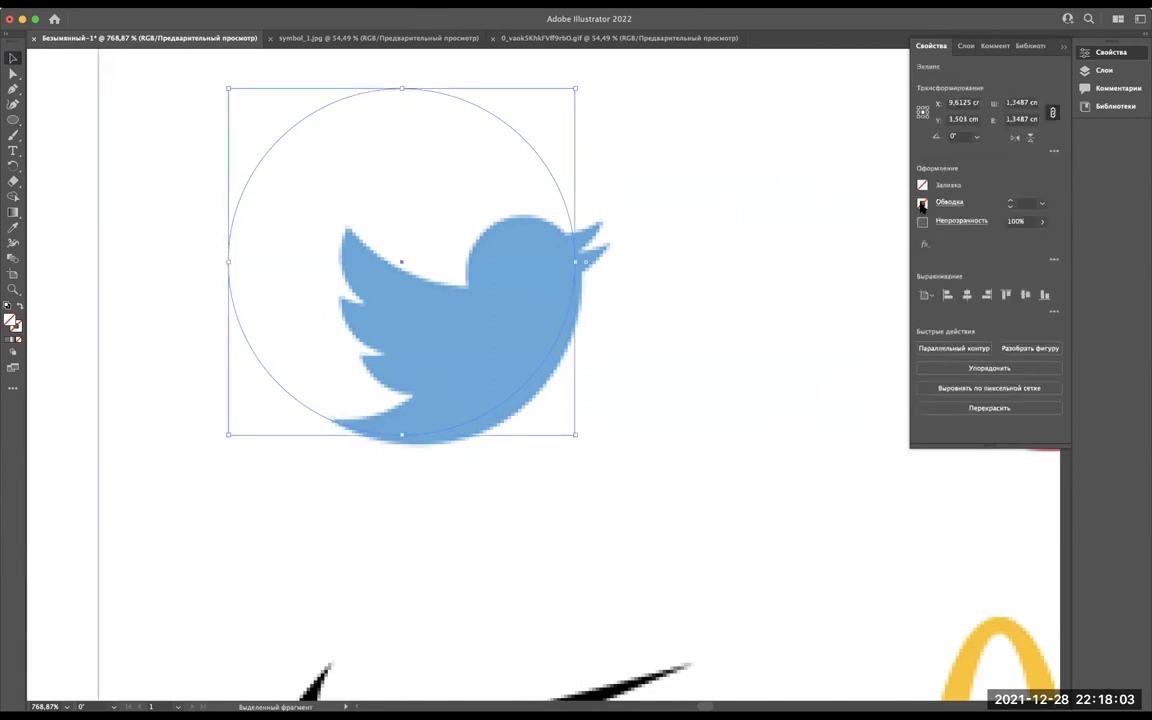
pyautogui.click(922, 203)
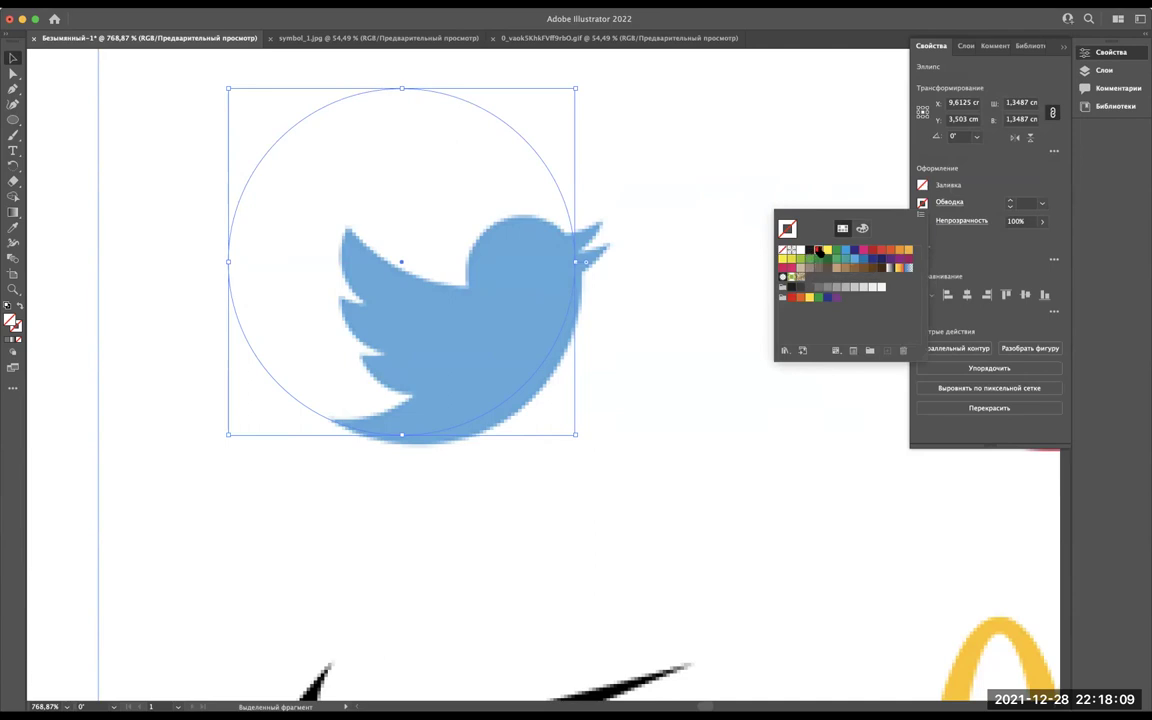
pyautogui.click(818, 250)
pyautogui.click(810, 251)
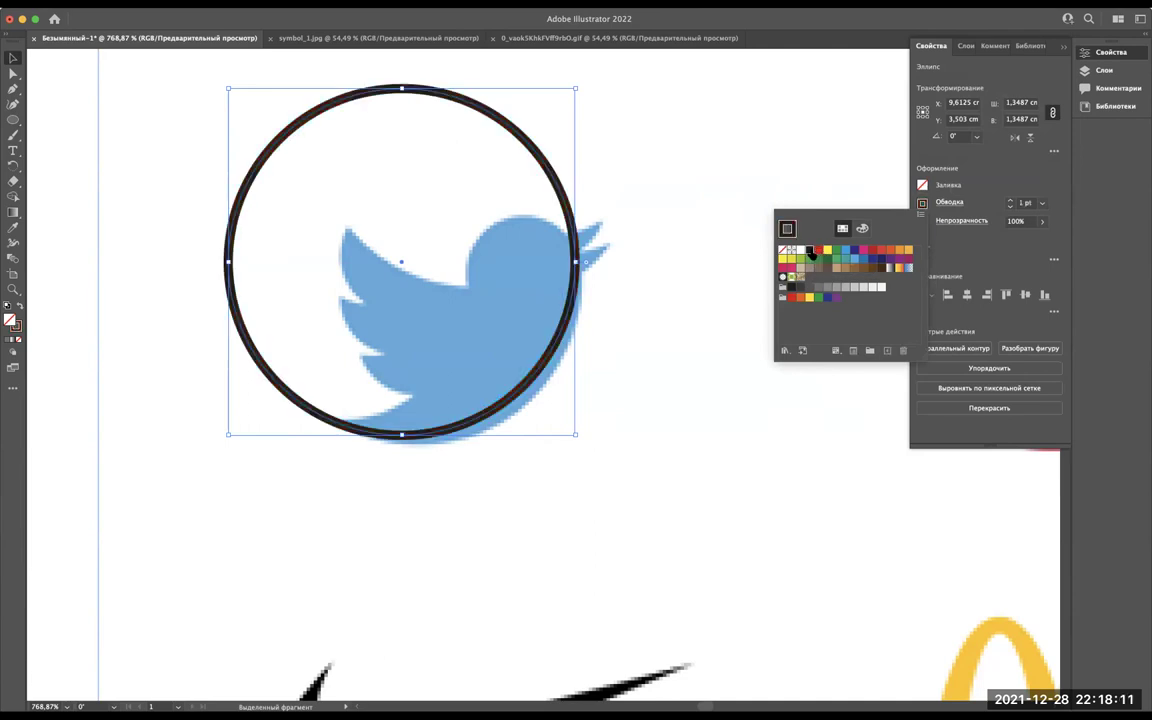
pyautogui.click(1007, 256)
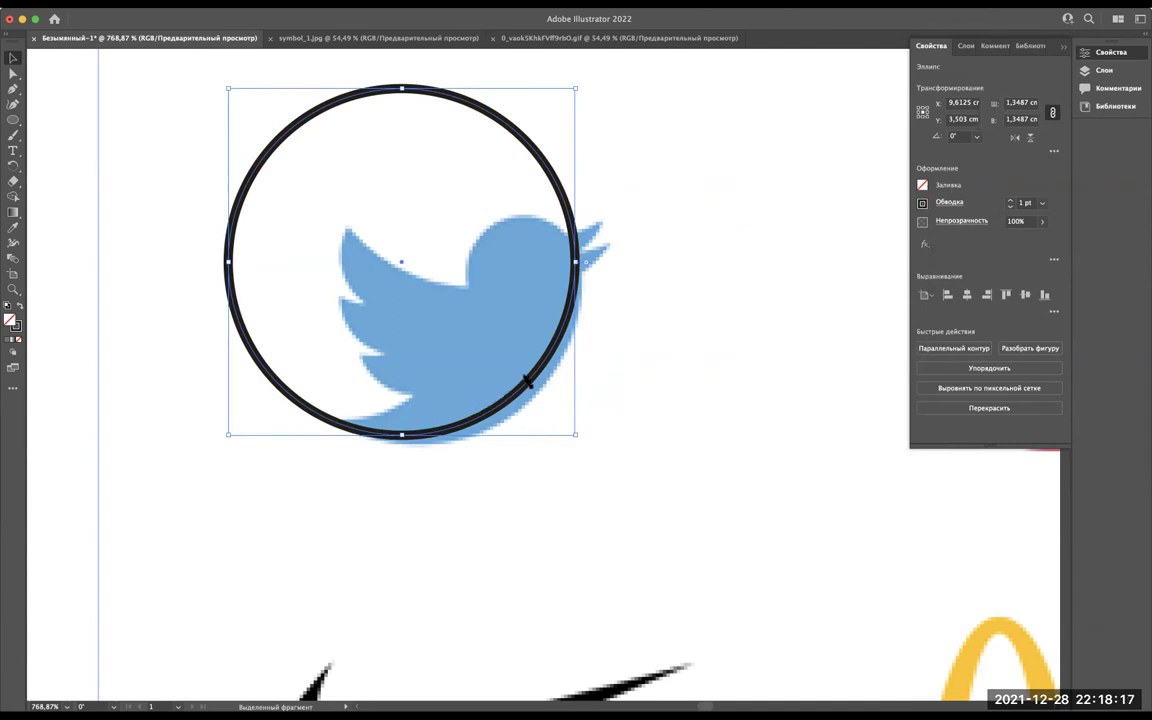
# Move the circle so it lines up with the bird's curved back.
pyautogui.scroll(3, 527, 381)
pyautogui.scroll(2, 530, 400)
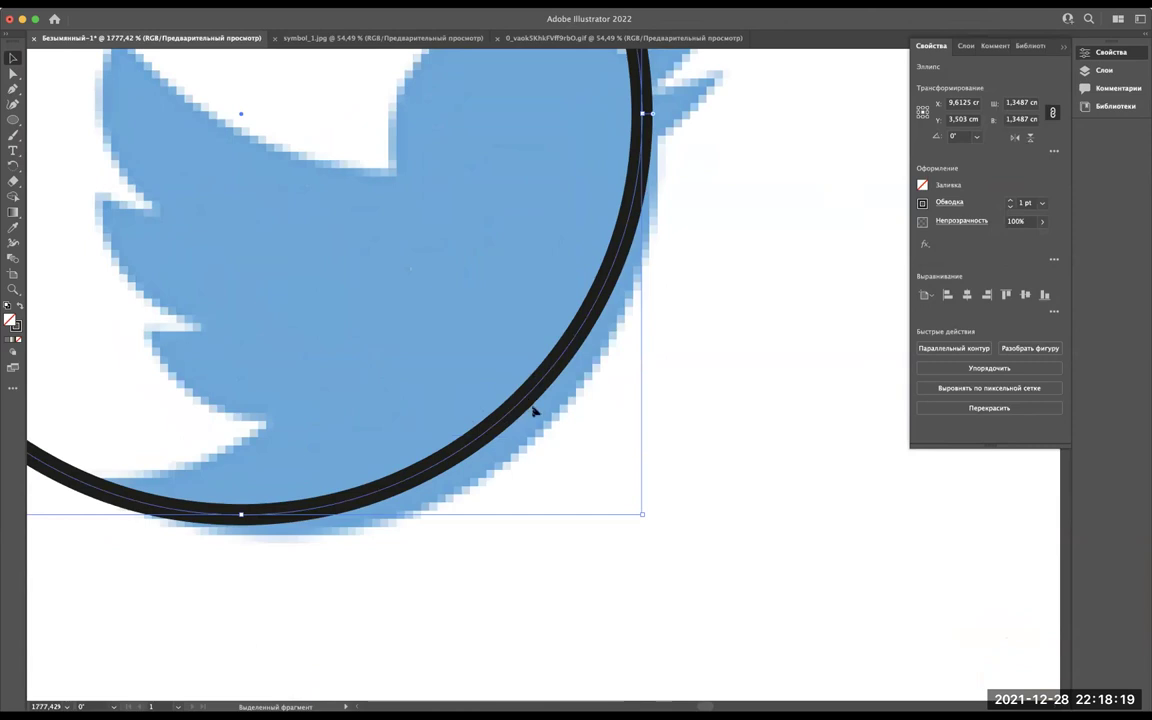
pyautogui.moveTo(533, 411); pyautogui.dragTo(563, 432)
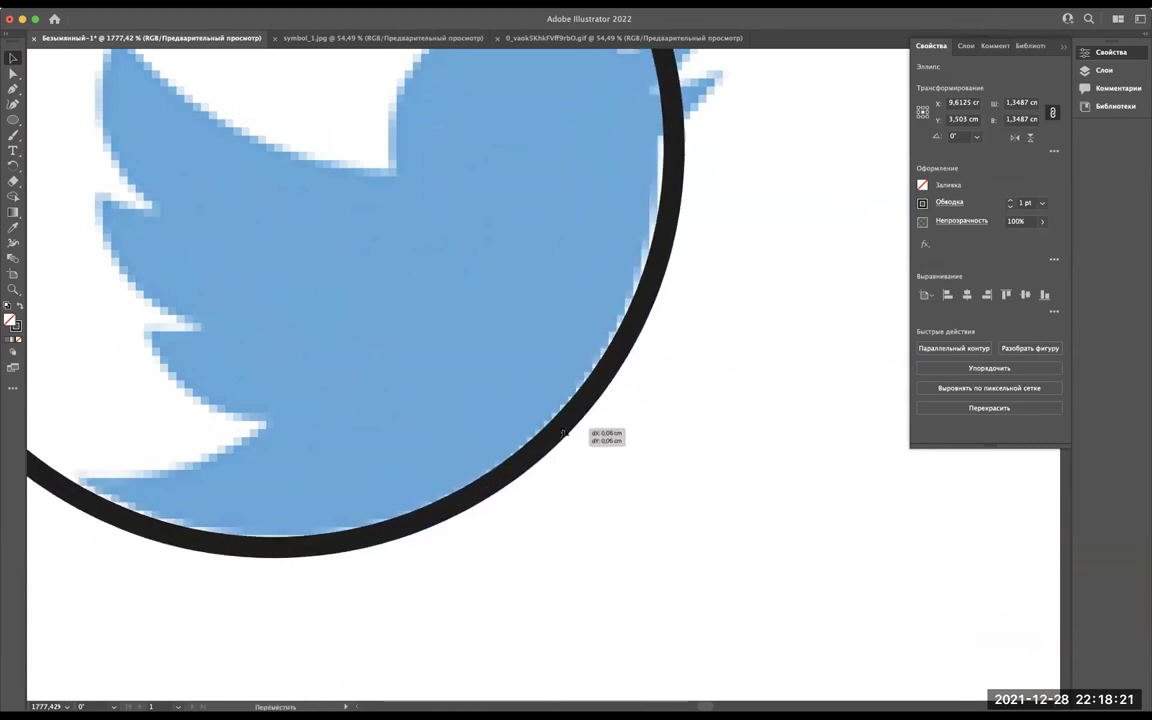
pyautogui.moveTo(563, 432)
pyautogui.mouseDown()
pyautogui.moveTo(553, 433)
pyautogui.moveTo(560, 414)
pyautogui.moveTo(542, 393)
pyautogui.mouseUp()
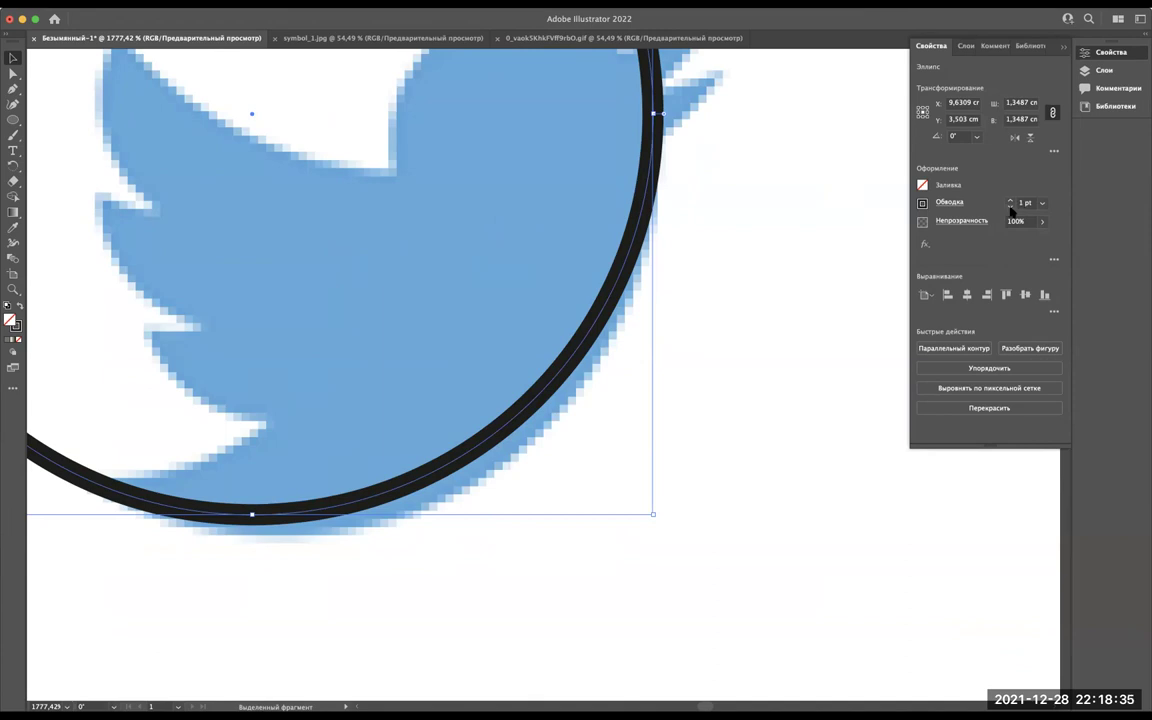
# Set the circle's stroke weight to 0.25 pt.
pyautogui.click(1010, 206)
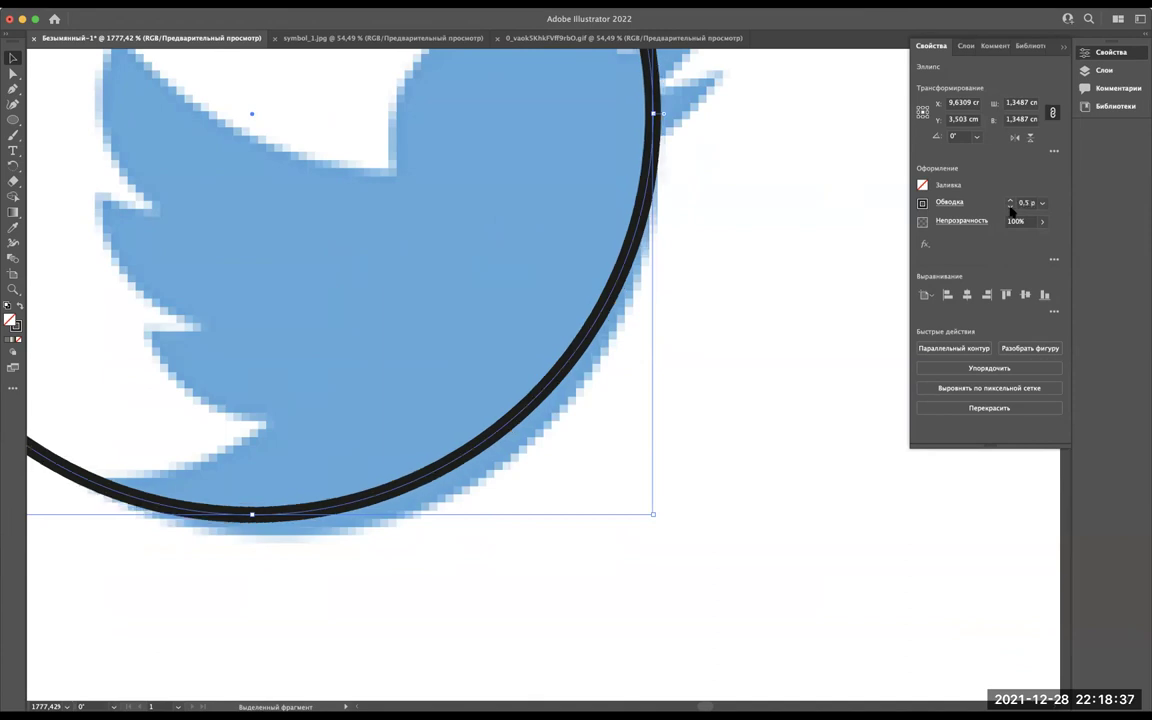
pyautogui.click(1010, 206)
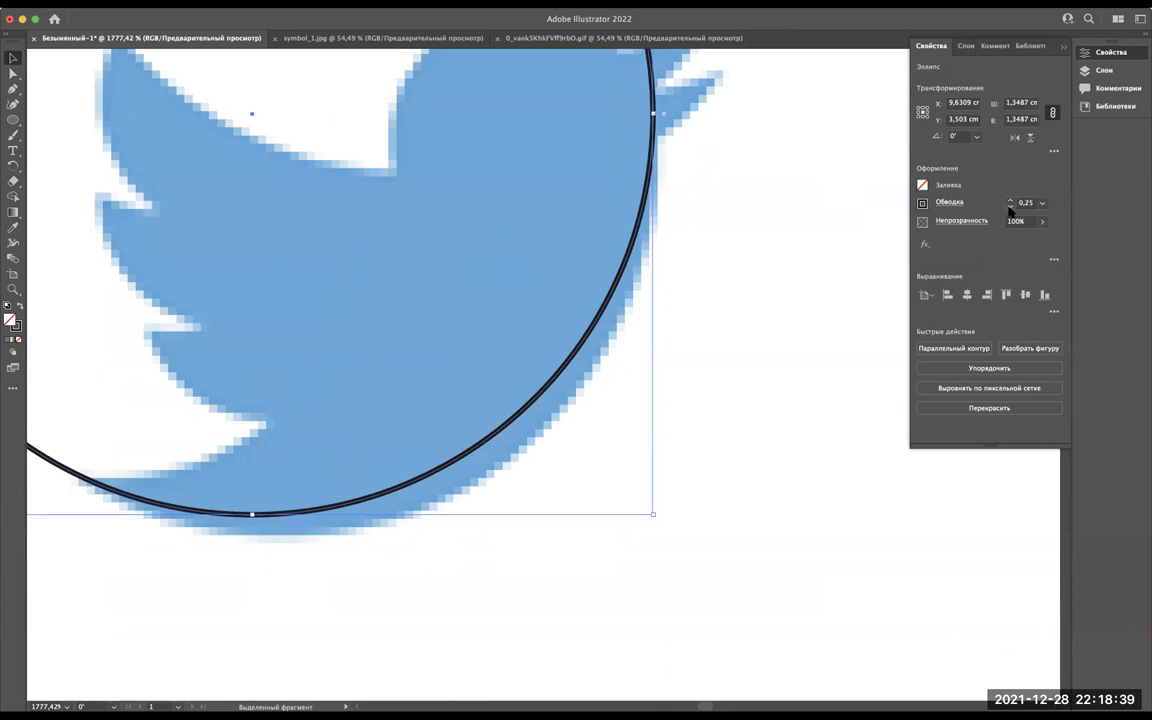
pyautogui.click(1010, 206)
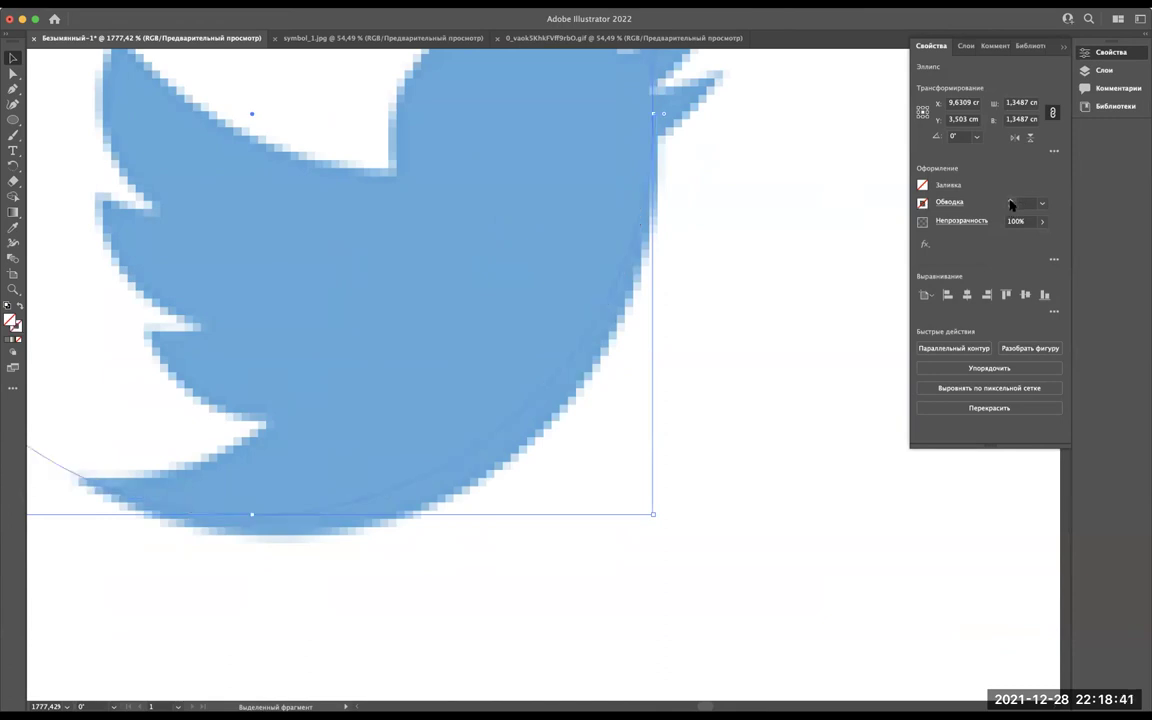
pyautogui.click(1010, 203)
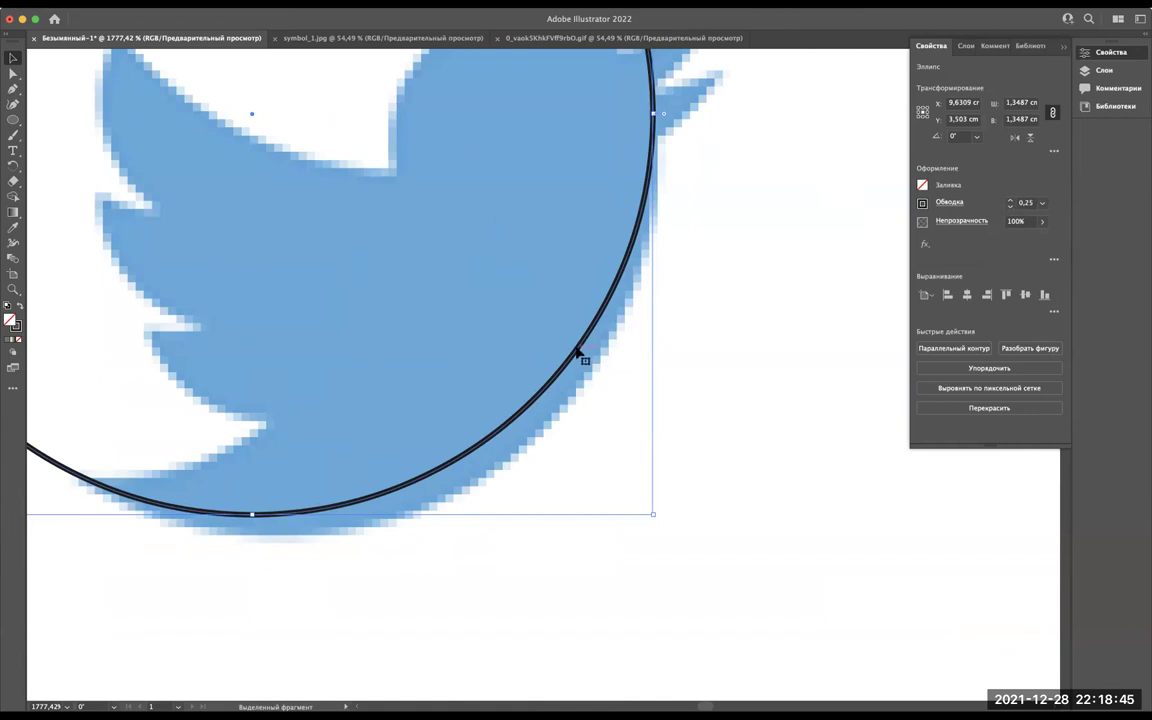
pyautogui.moveTo(578, 350); pyautogui.dragTo(612, 376)
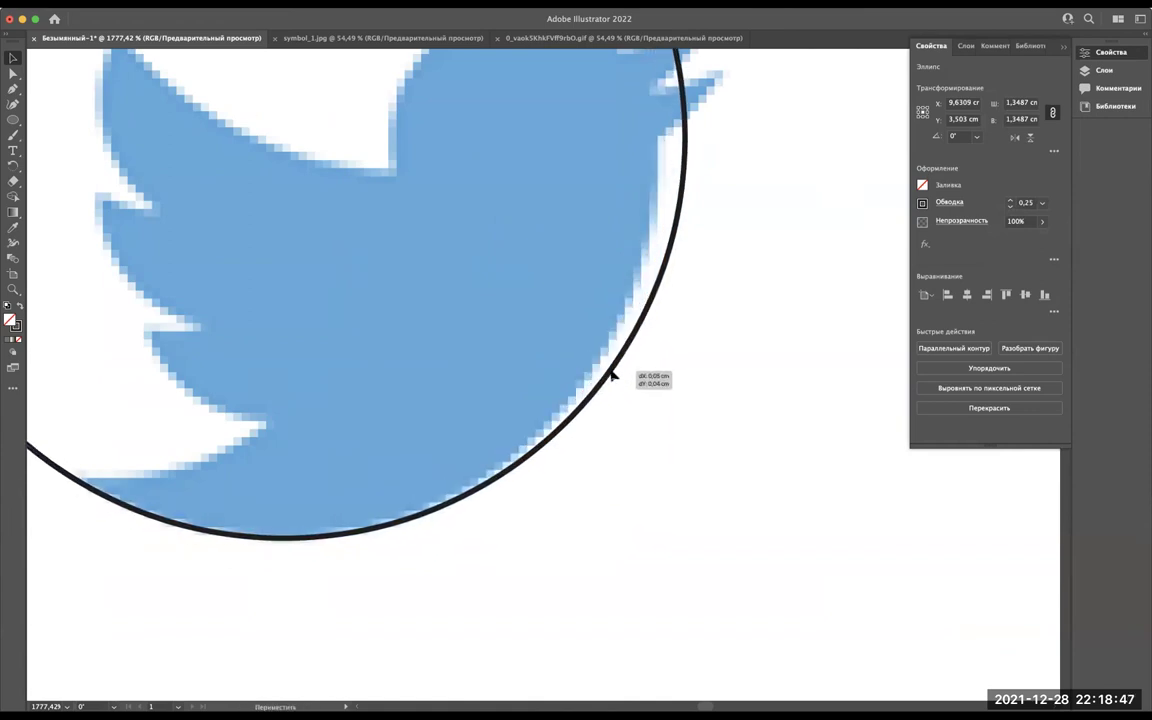
pyautogui.scroll(-2, 612, 376)
pyautogui.scroll(-2, 612, 376)
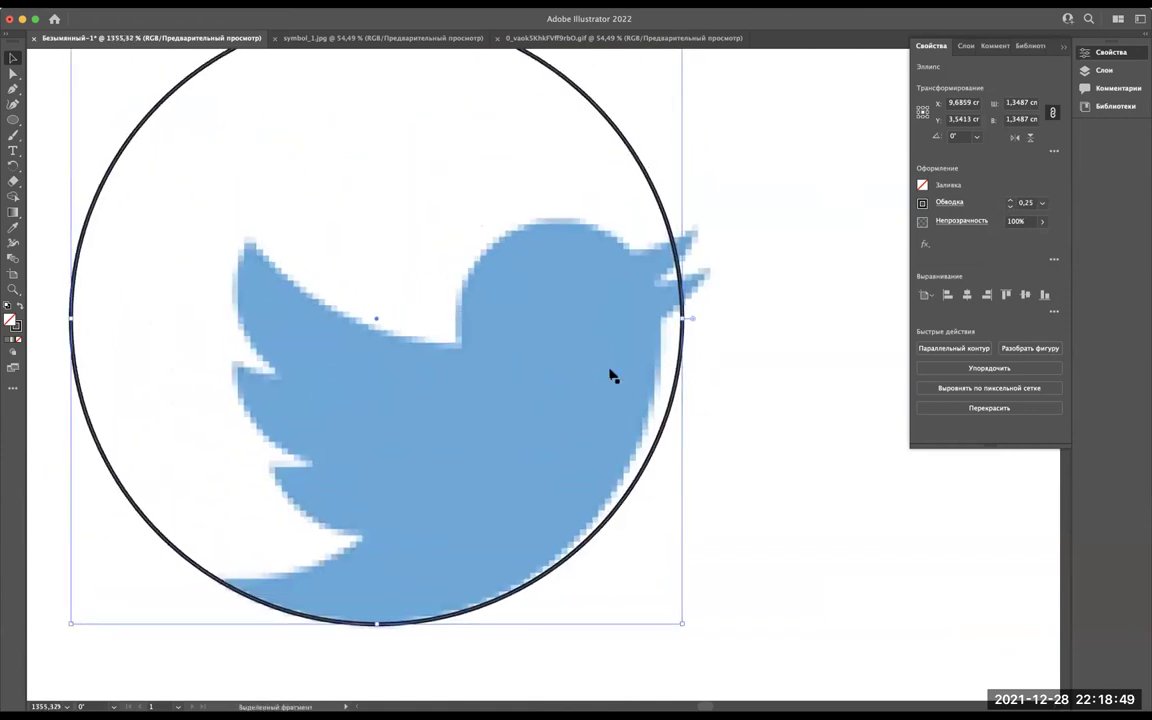
pyautogui.scroll(-2, 612, 376)
pyautogui.scroll(2, 612, 376)
pyautogui.moveTo(646, 180); pyautogui.dragTo(634, 193)
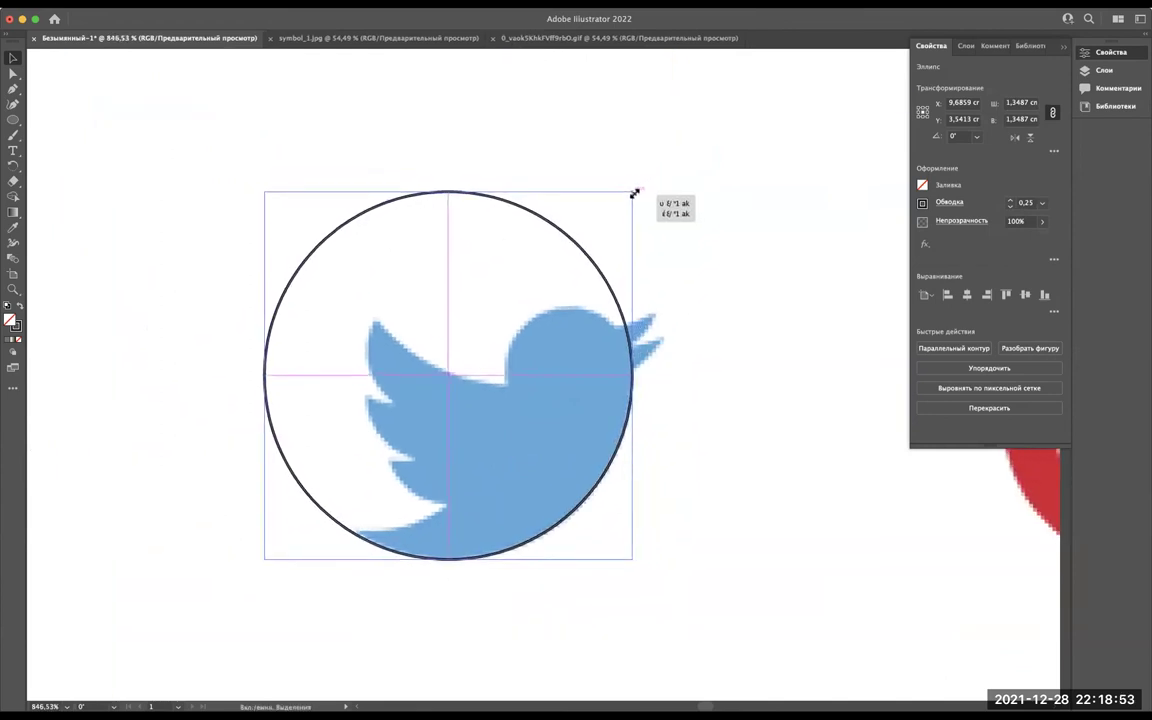
pyautogui.moveTo(634, 193); pyautogui.dragTo(627, 198)
pyautogui.scroll(3, 556, 362)
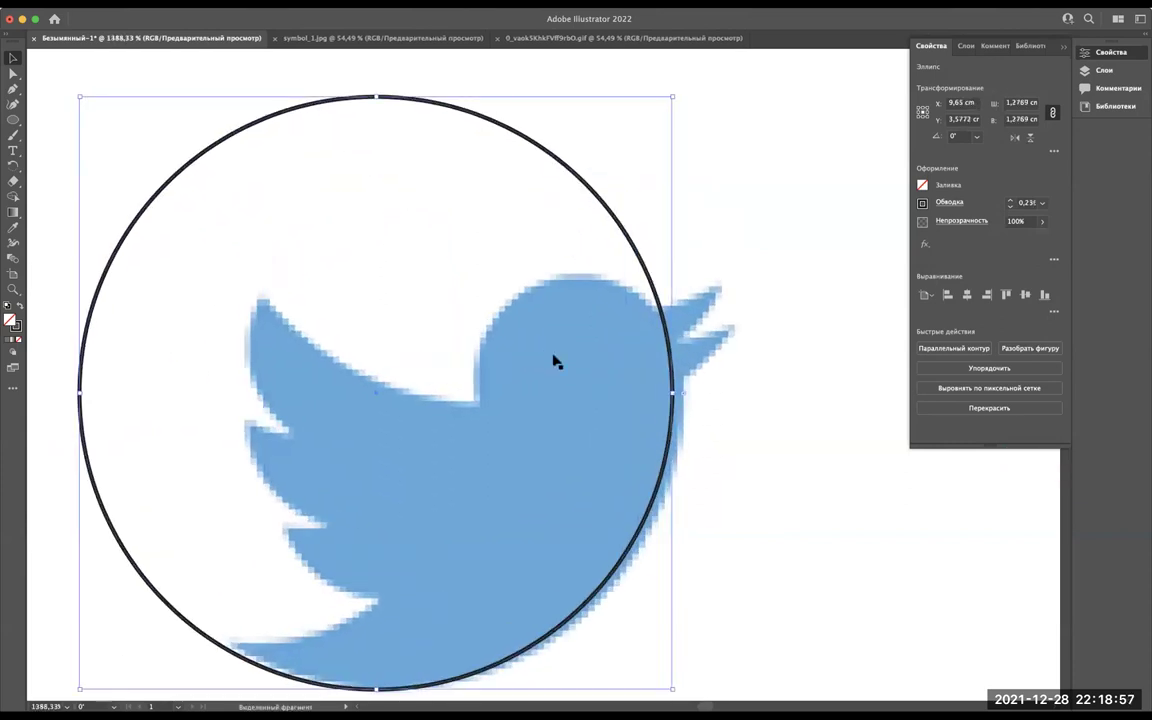
pyautogui.press('Right')
pyautogui.press('Up')
pyautogui.scroll(-3, 556, 362)
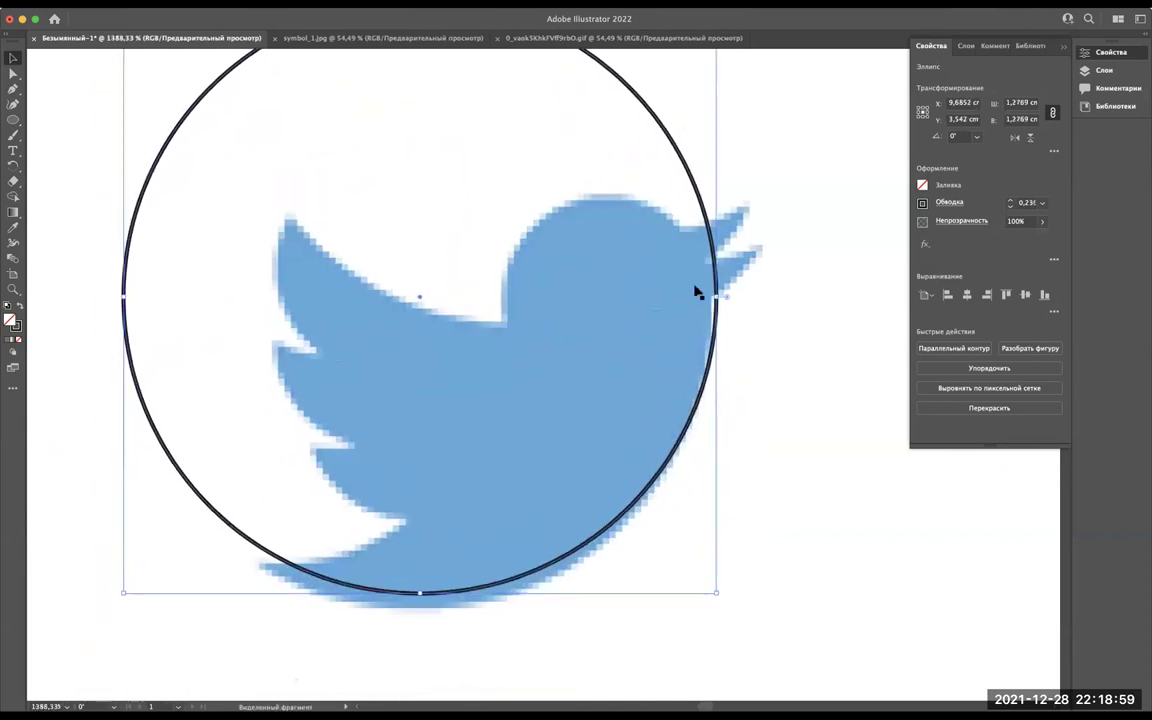
pyautogui.moveTo(707, 193); pyautogui.dragTo(702, 215)
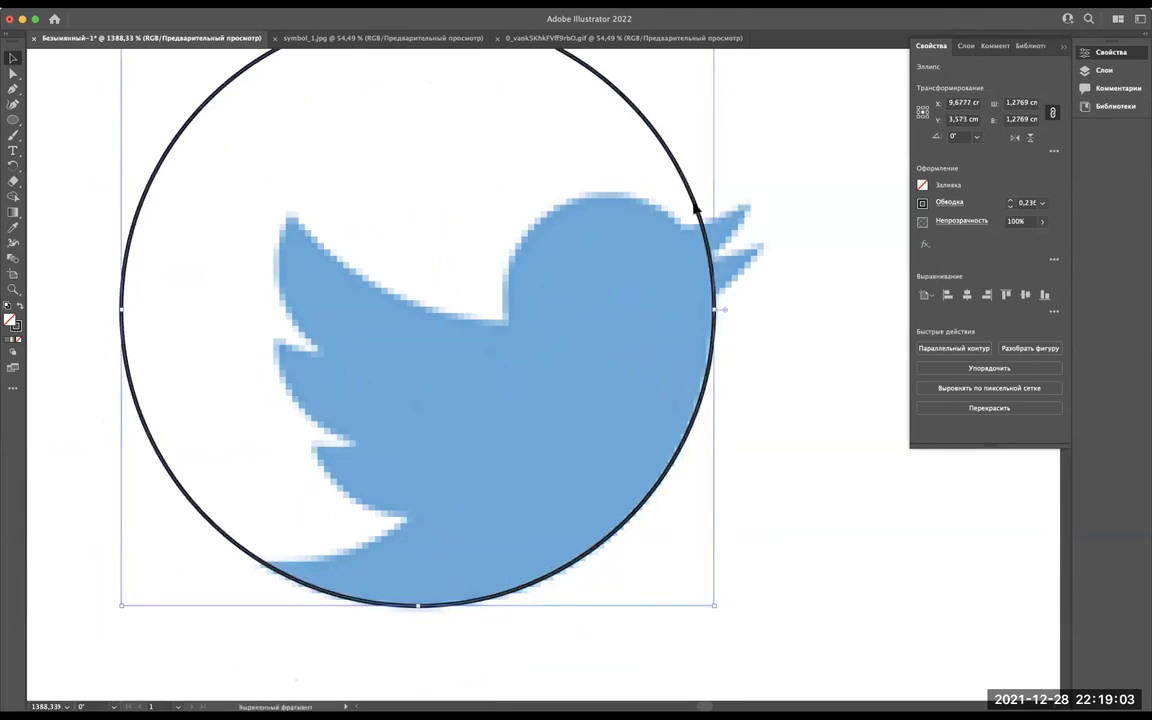
pyautogui.scroll(-2, 695, 207)
pyautogui.scroll(-2, 695, 207)
pyautogui.scroll(-2, 695, 207)
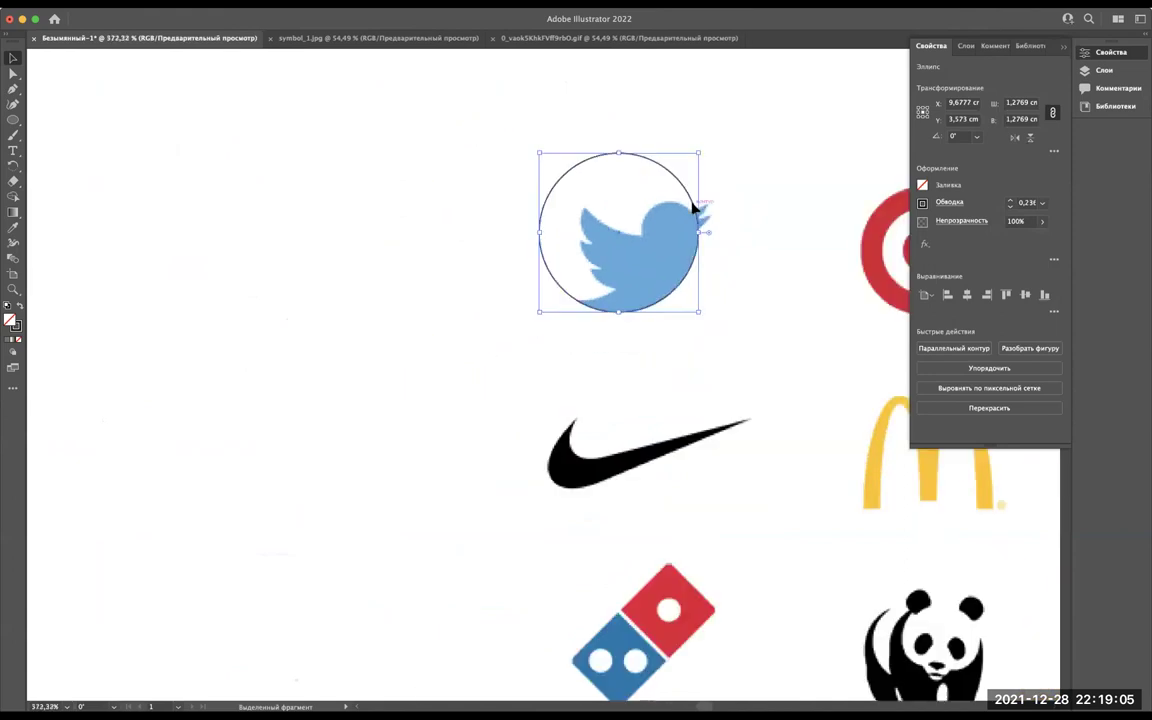
pyautogui.scroll(2, 695, 207)
pyautogui.hscroll(2, 695, 207)
pyautogui.scroll(1, 604, 340)
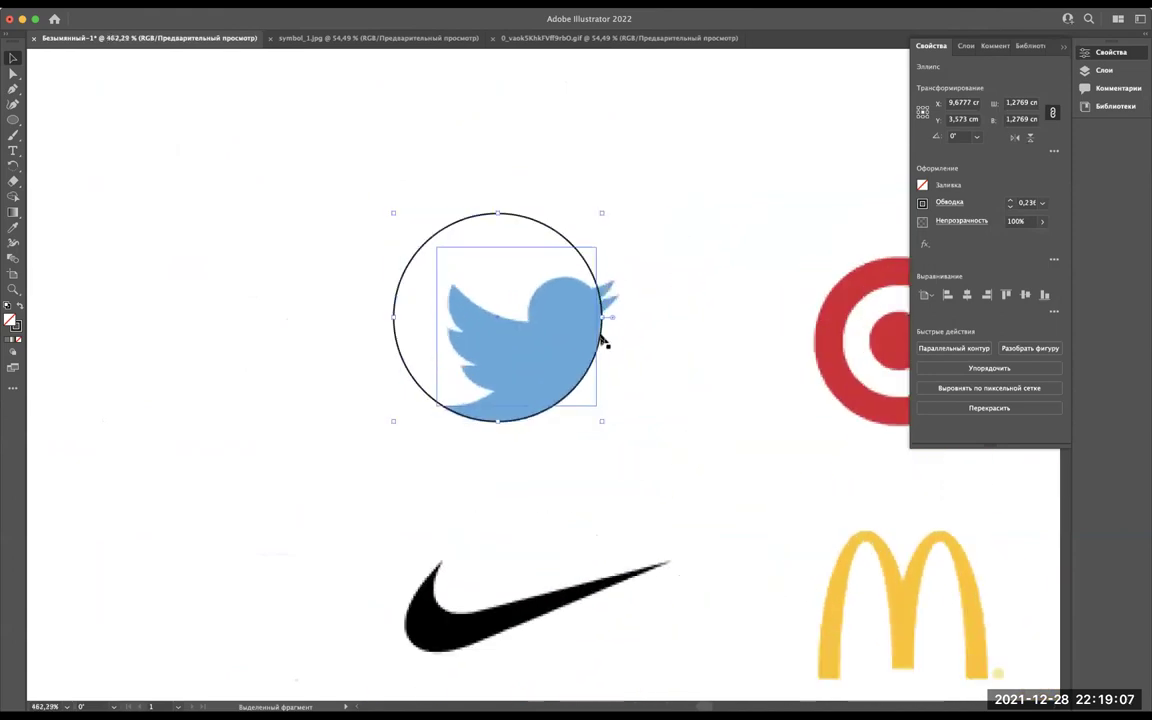
pyautogui.scroll(2, 603, 341)
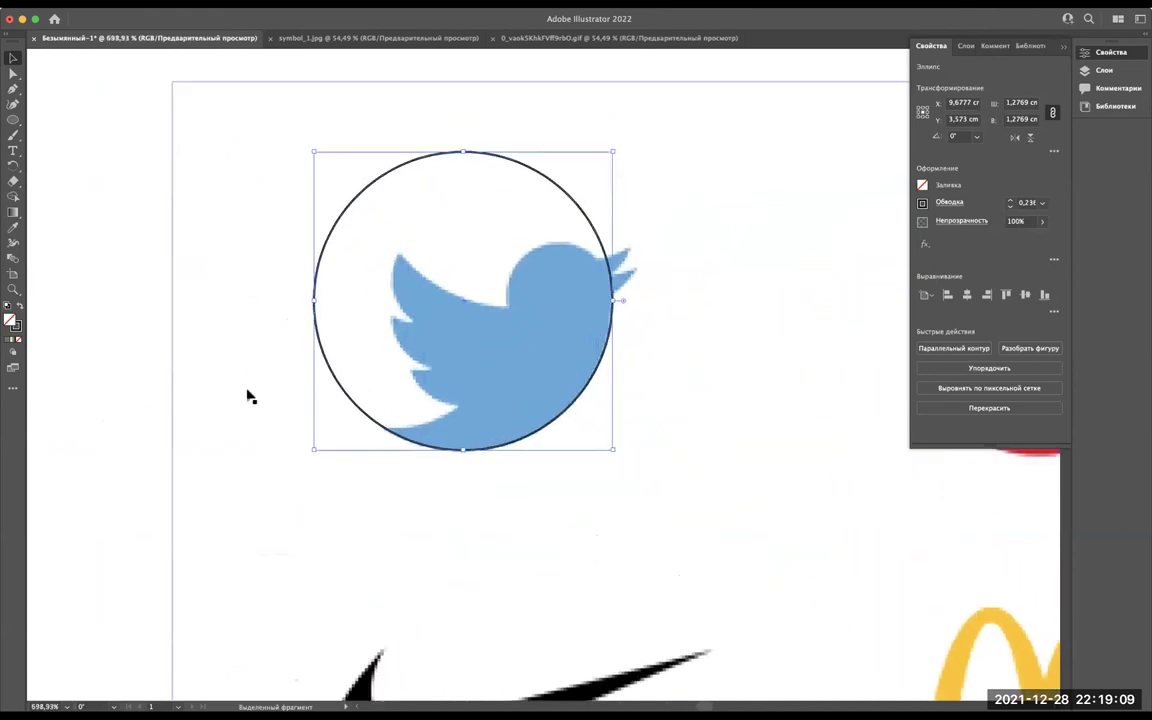
pyautogui.scroll(-3, 254, 461)
pyautogui.scroll(-2, 620, 275)
pyautogui.scroll(-4, 507, 342)
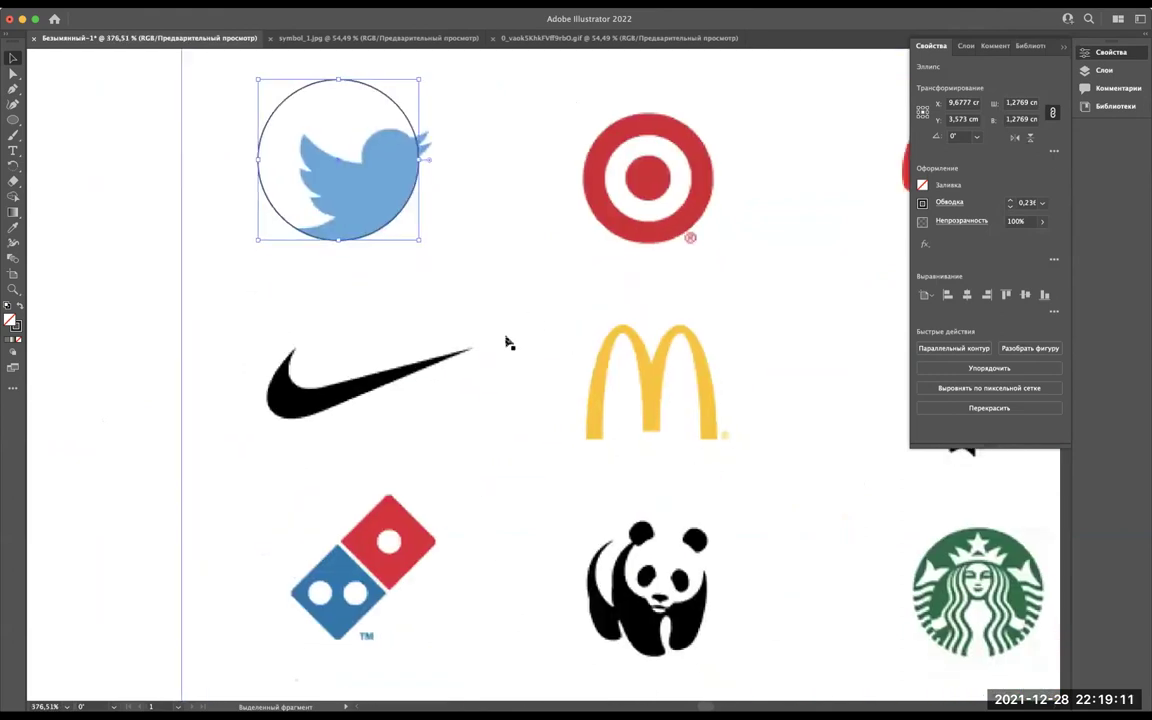
pyautogui.click(530, 453)
# Shift the reference image up-right, then lock its <Image> row under Layer 1.
pyautogui.scroll(-3, 560, 463)
pyautogui.moveTo(560, 463)
pyautogui.mouseDown()
pyautogui.moveTo(586, 470)
pyautogui.moveTo(577, 527)
pyautogui.moveTo(766, 411)
pyautogui.mouseUp()
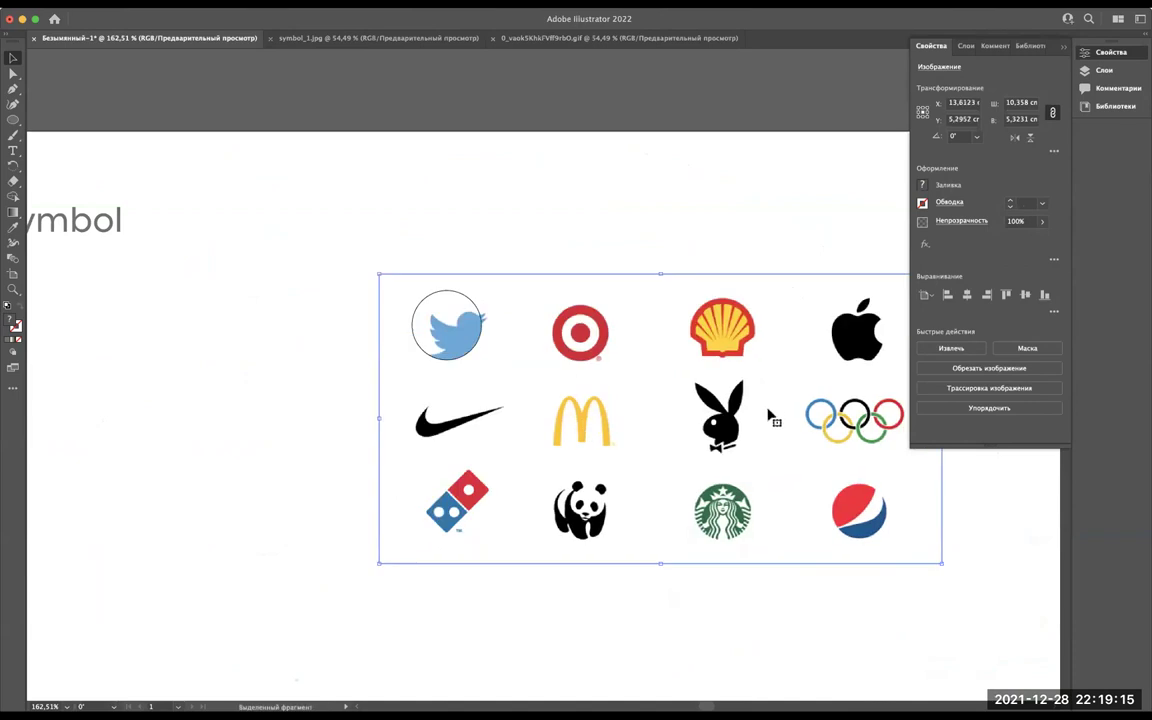
pyautogui.click(966, 46)
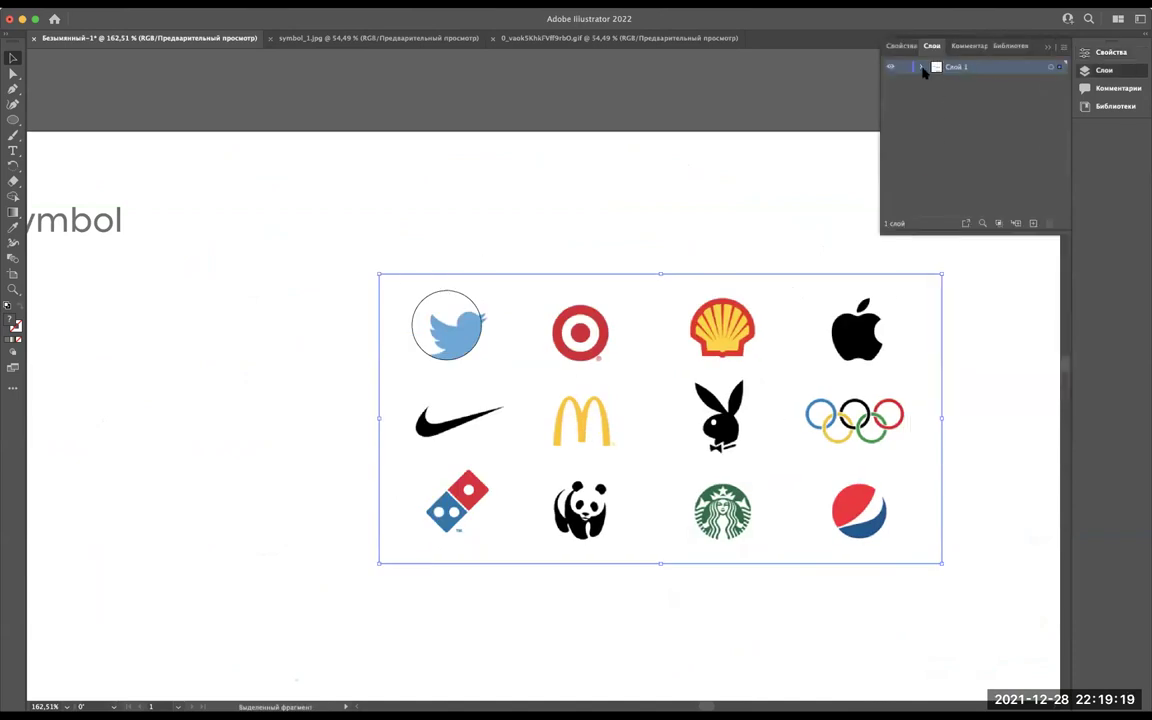
pyautogui.click(921, 67)
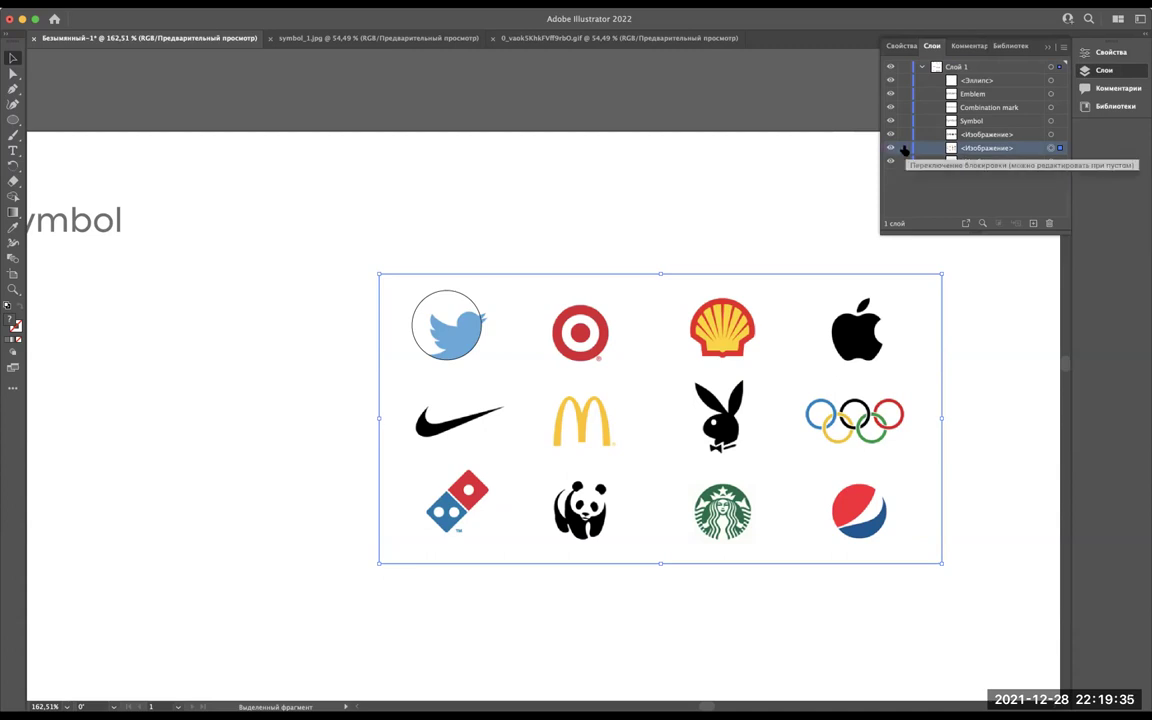
pyautogui.click(904, 149)
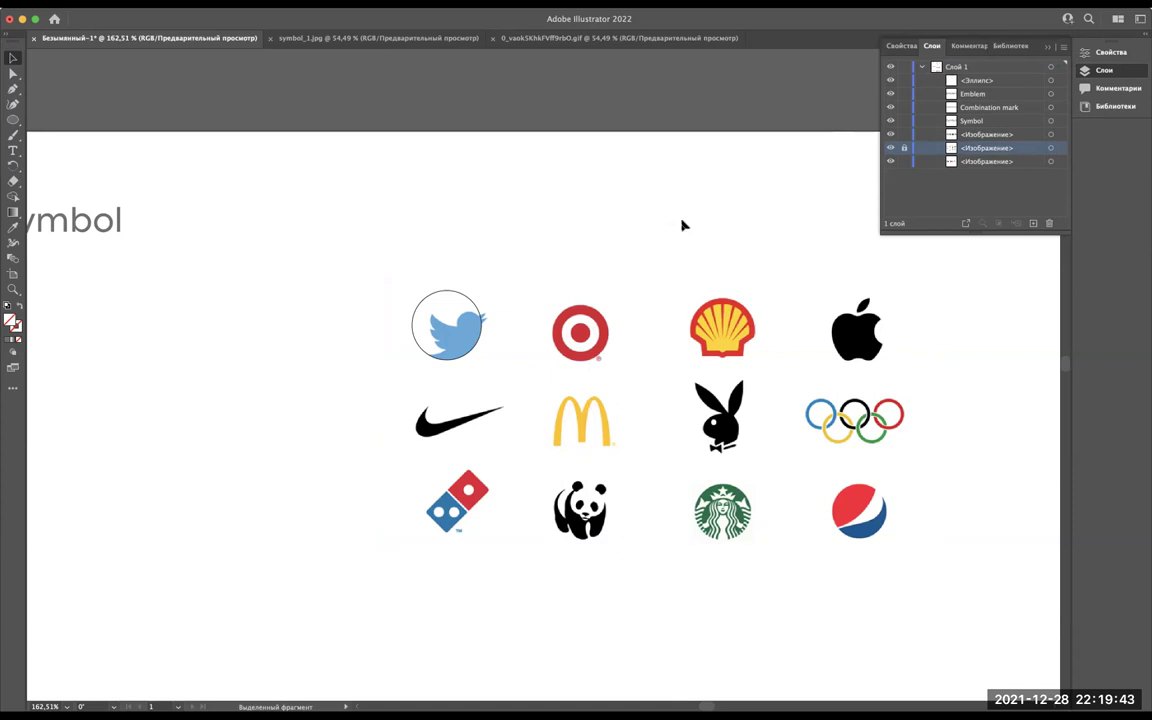
# Unlock the reference image, nudge it back down, and lock it again.
pyautogui.click(653, 249)
pyautogui.moveTo(653, 249)
pyautogui.mouseDown()
pyautogui.moveTo(645, 385)
pyautogui.moveTo(646, 350)
pyautogui.mouseUp()
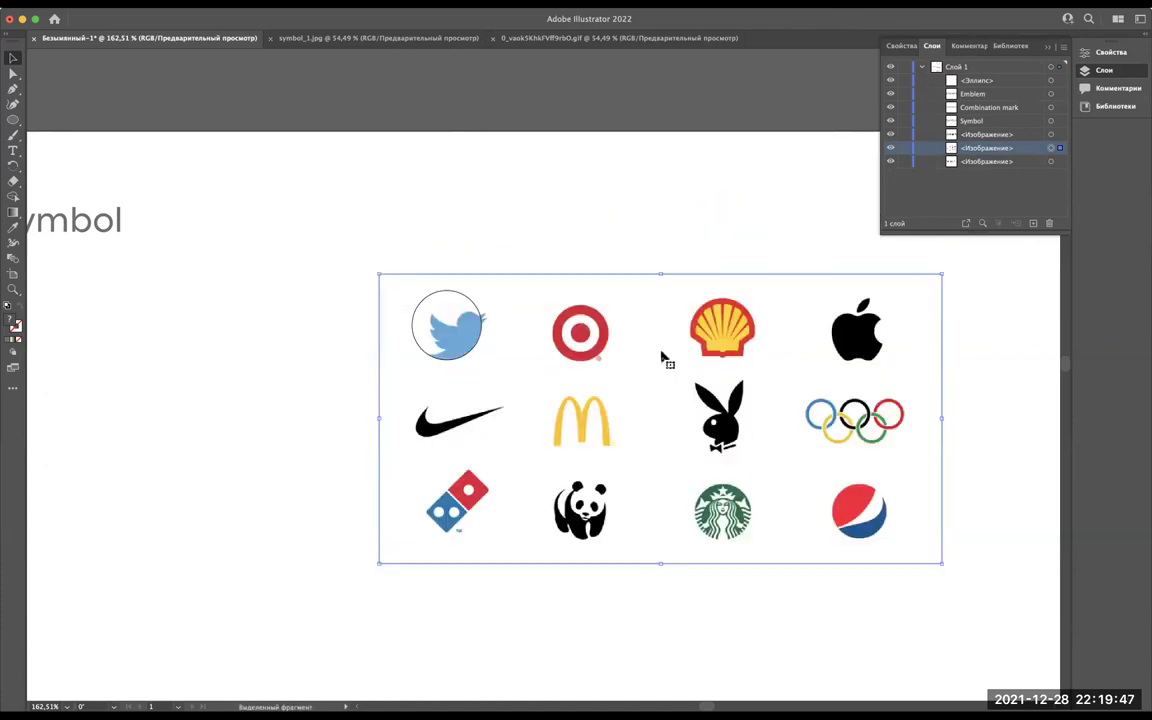
pyautogui.click(904, 148)
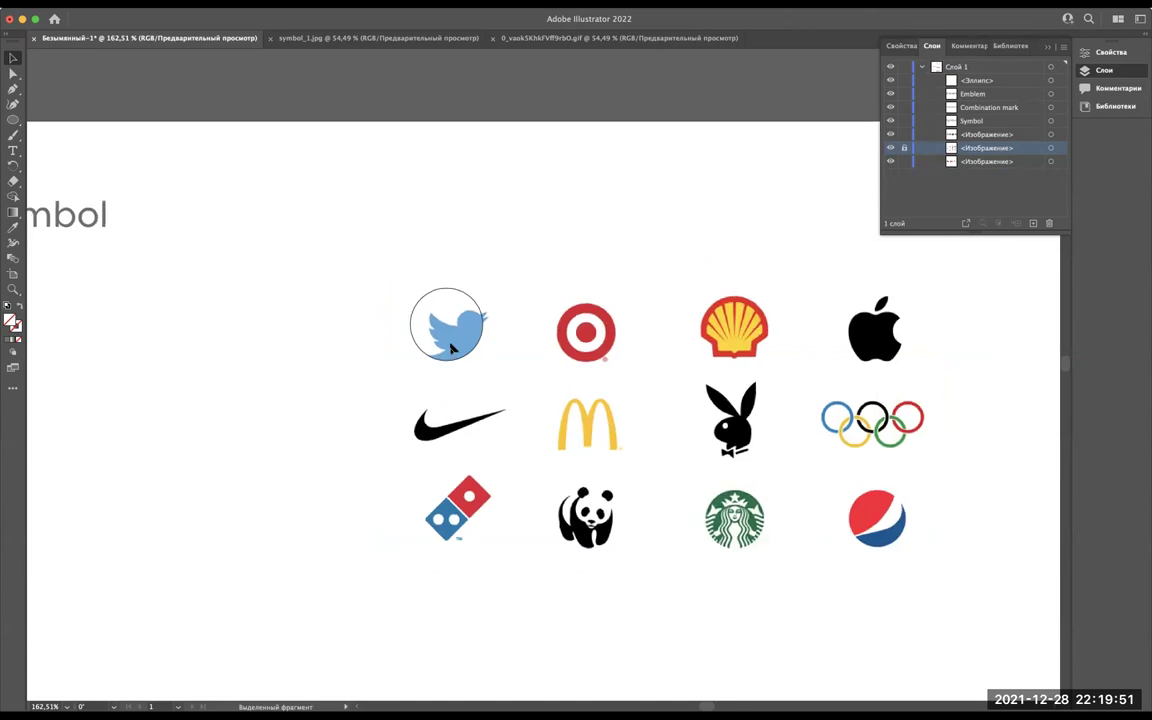
pyautogui.scroll(3, 451, 347)
pyautogui.scroll(3, 451, 347)
pyautogui.scroll(3, 451, 347)
# Undo the accidental distortion to restore the large circle.
pyautogui.scroll(2, 451, 347)
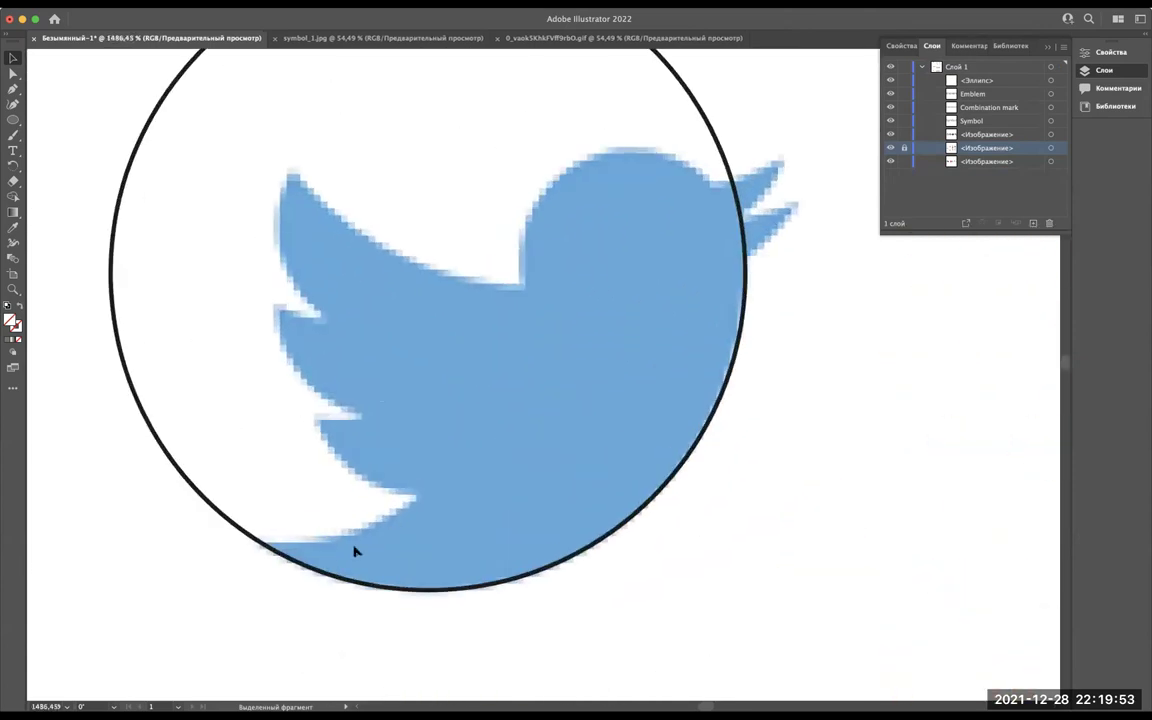
pyautogui.moveTo(345, 581); pyautogui.dragTo(345, 587)
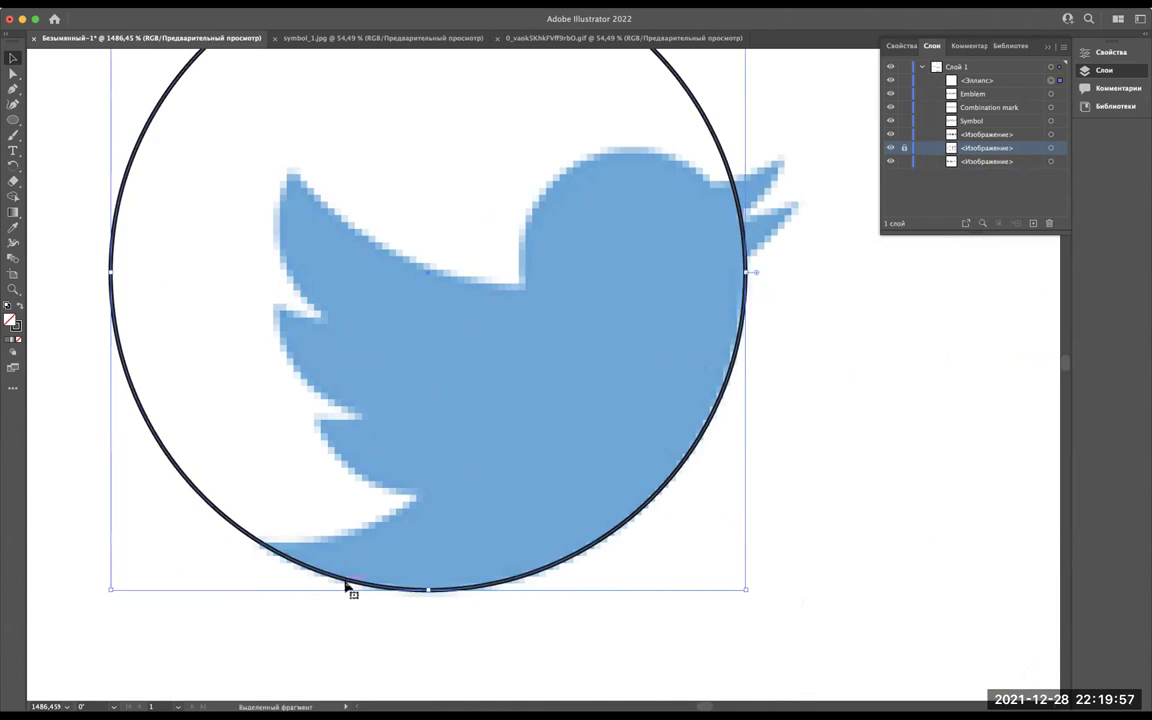
pyautogui.press('super+z')
pyautogui.press('super+z')
pyautogui.press('super+shift+z')
pyautogui.press('super+shift+z')
pyautogui.scroll(-3, 563, 312)
pyautogui.scroll(-1, 563, 312)
pyautogui.scroll(3, 563, 312)
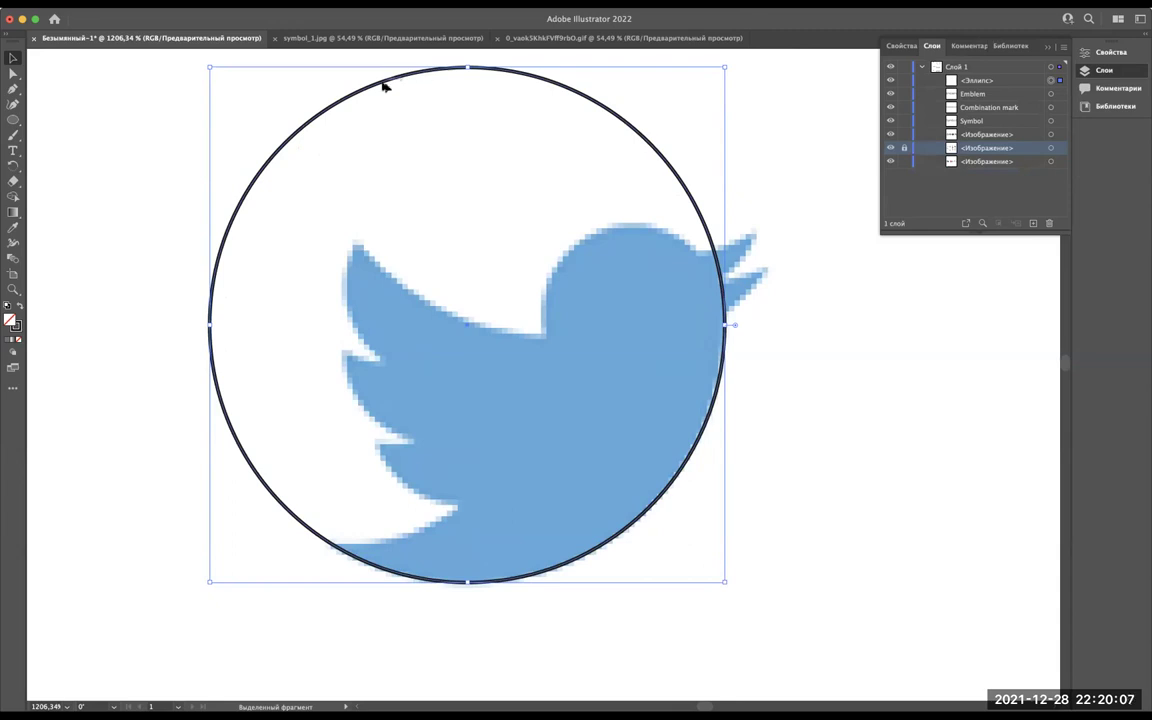
# Alt-drag a copy of the circle, shrink it and fit it over the bird's head.
pyautogui.moveTo(391, 85)
pyautogui.mouseDown()
pyautogui.moveTo(593, 140)
pyautogui.moveTo(573, 165)
pyautogui.mouseUp()
pyautogui.moveTo(392, 146); pyautogui.dragTo(771, 463)
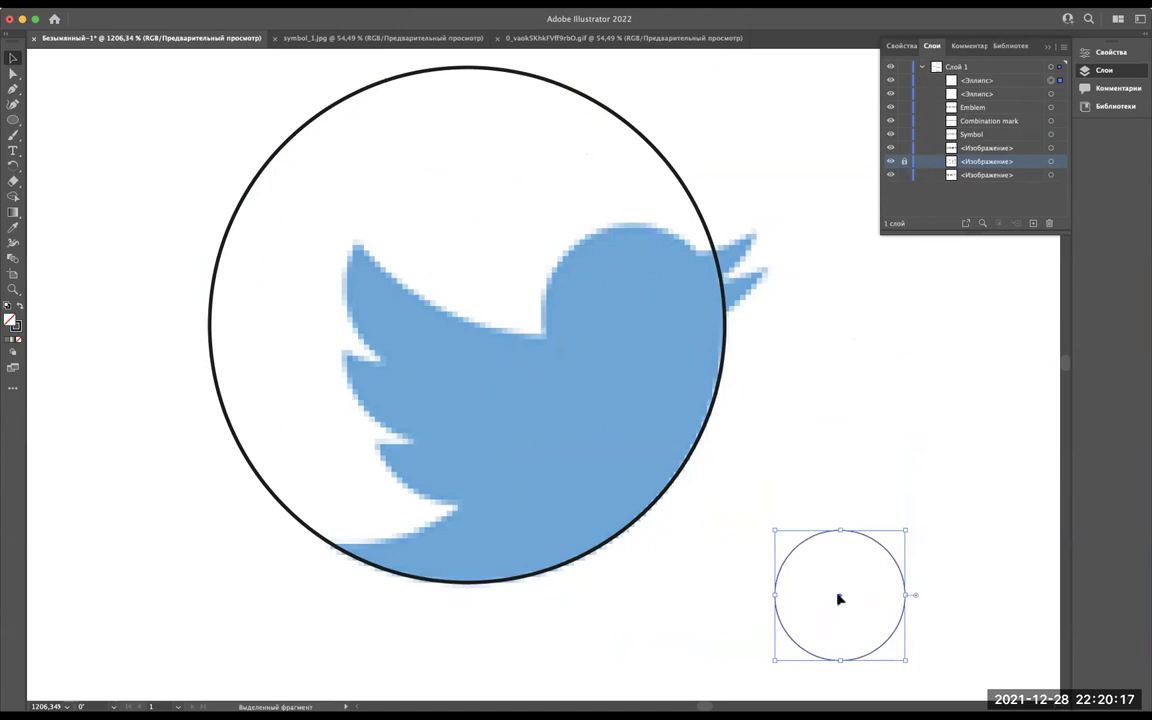
pyautogui.moveTo(840, 598)
pyautogui.mouseDown()
pyautogui.moveTo(643, 304)
pyautogui.moveTo(662, 299)
pyautogui.mouseUp()
pyautogui.moveTo(588, 301); pyautogui.dragTo(540, 303)
pyautogui.moveTo(632, 307); pyautogui.dragTo(632, 316)
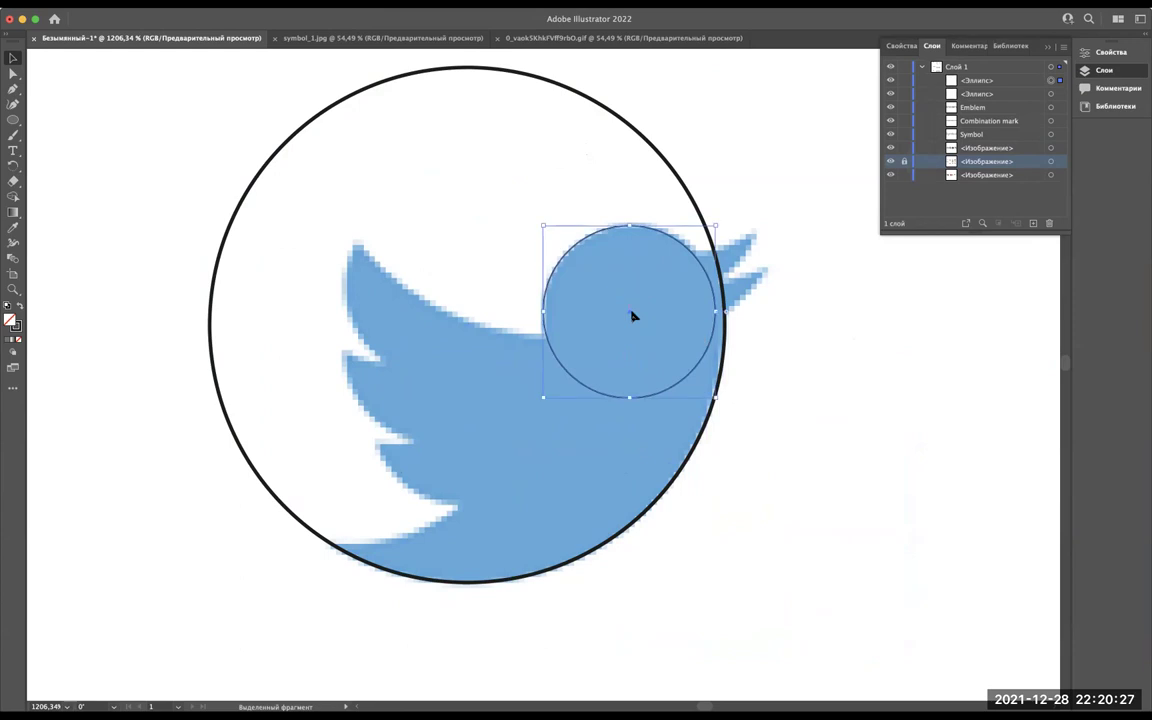
pyautogui.moveTo(717, 314); pyautogui.dragTo(723, 311)
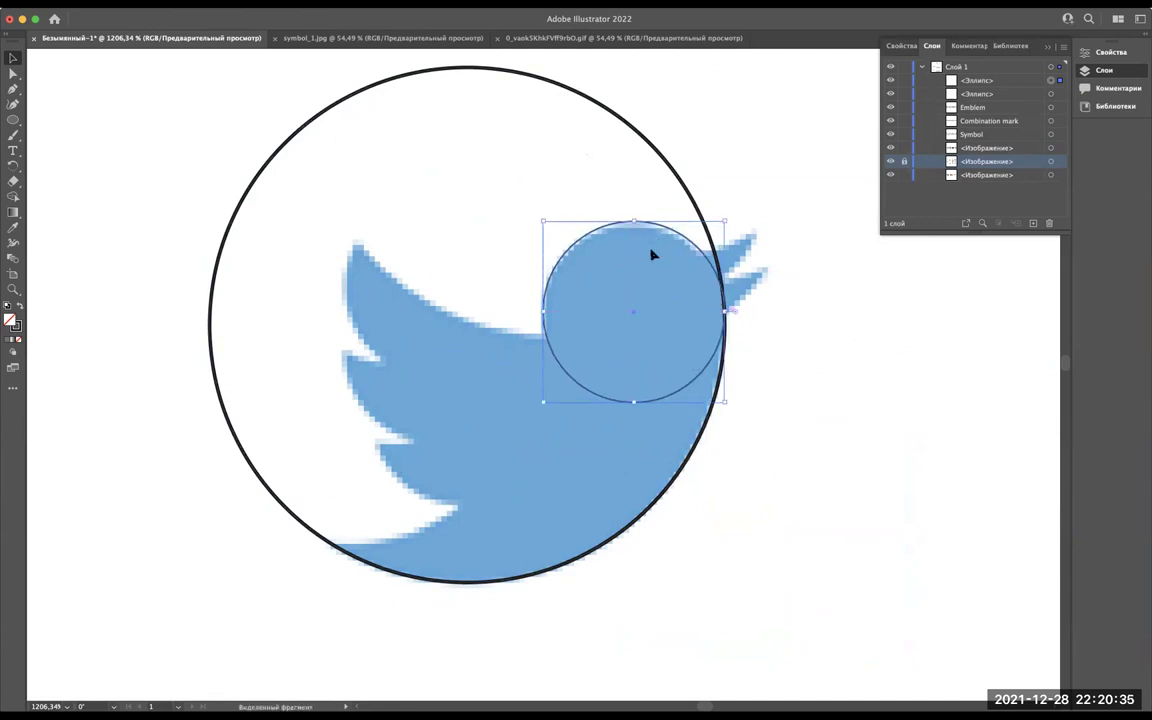
pyautogui.moveTo(636, 319); pyautogui.dragTo(636, 320)
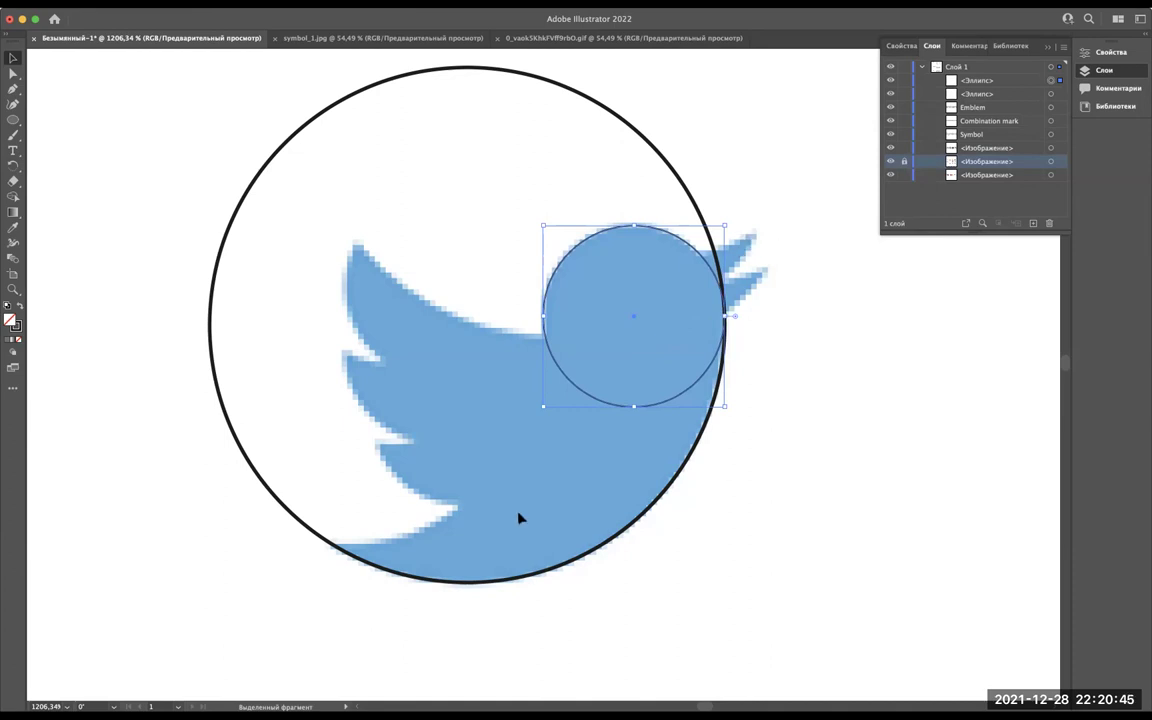
# Alt-drag a copy of the large circle up-left so its lower arc follows the belly curve.
pyautogui.scroll(-3, 580, 560)
pyautogui.scroll(2, 580, 563)
pyautogui.scroll(2, 580, 565)
pyautogui.click(579, 557)
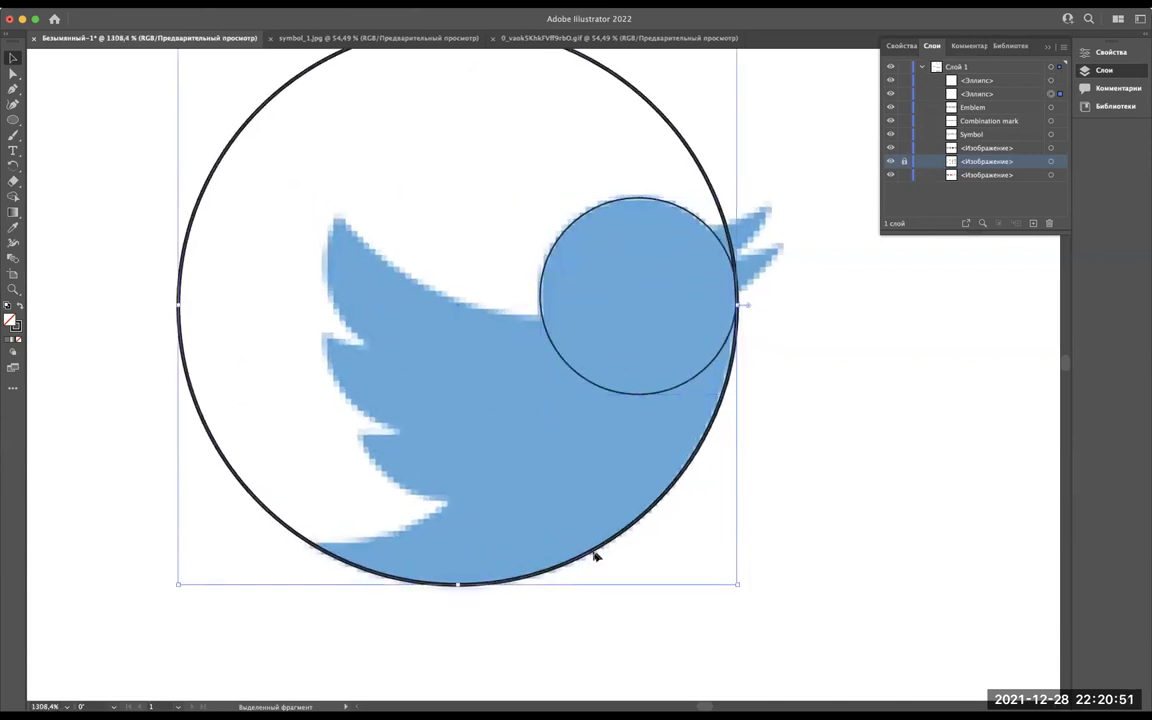
pyautogui.moveTo(577, 549)
pyautogui.mouseDown()
pyautogui.moveTo(560, 513)
pyautogui.moveTo(494, 494)
pyautogui.moveTo(427, 507)
pyautogui.moveTo(411, 535)
pyautogui.moveTo(404, 527)
pyautogui.moveTo(447, 515)
pyautogui.mouseUp()
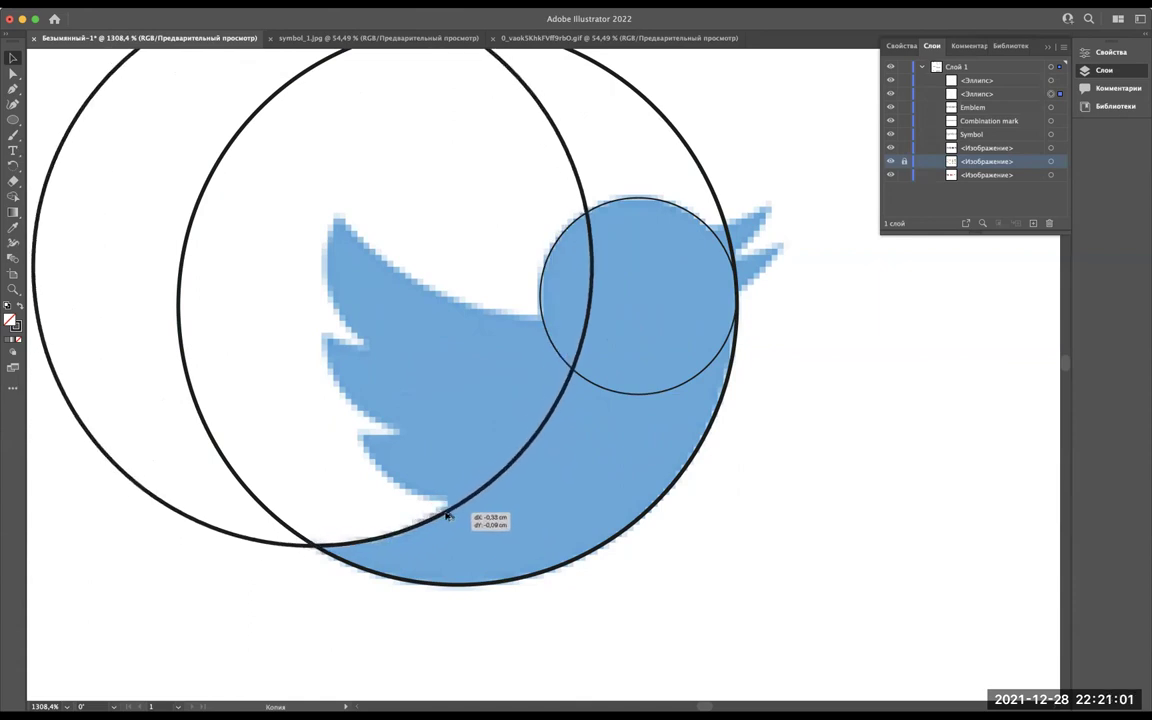
pyautogui.moveTo(447, 515); pyautogui.dragTo(447, 515)
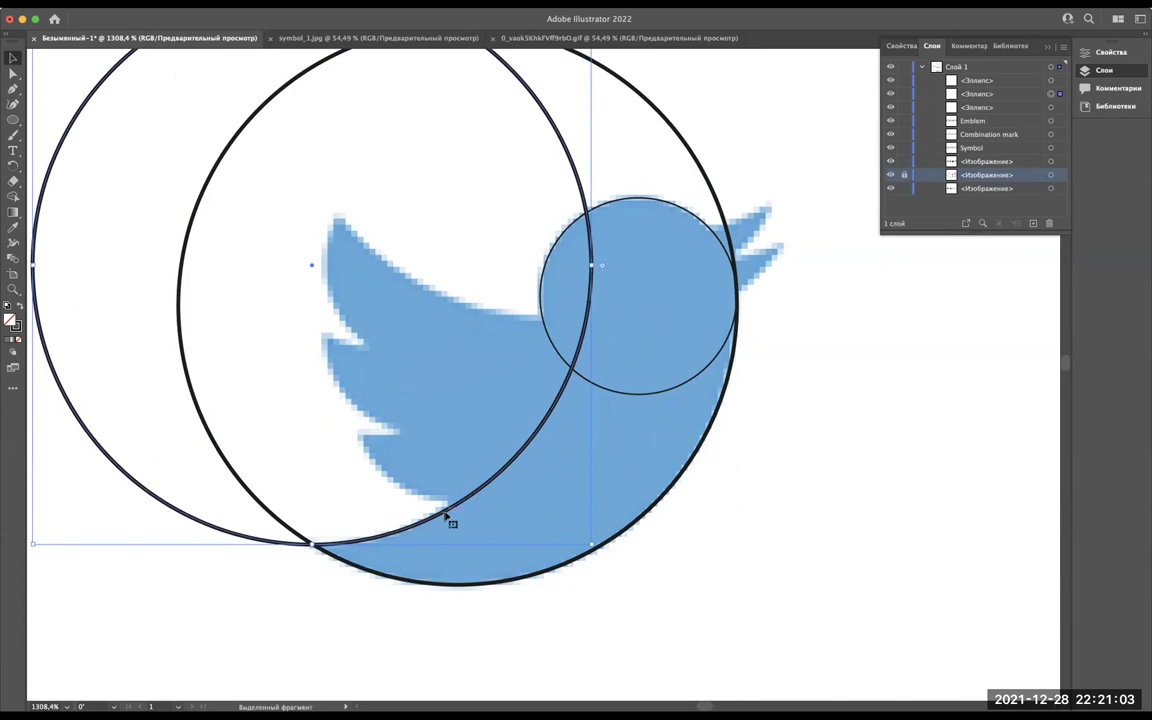
pyautogui.scroll(-5, 447, 515)
pyautogui.scroll(-2, 447, 515)
pyautogui.scroll(3, 447, 515)
pyautogui.scroll(4, 447, 515)
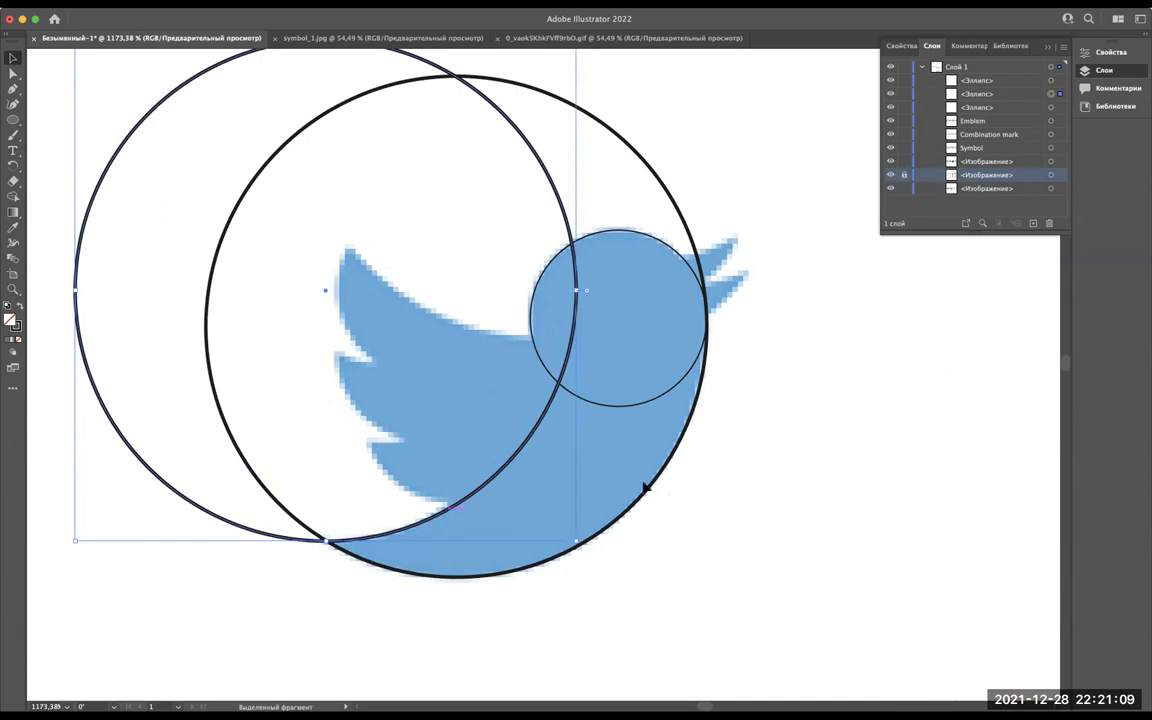
pyautogui.click(901, 45)
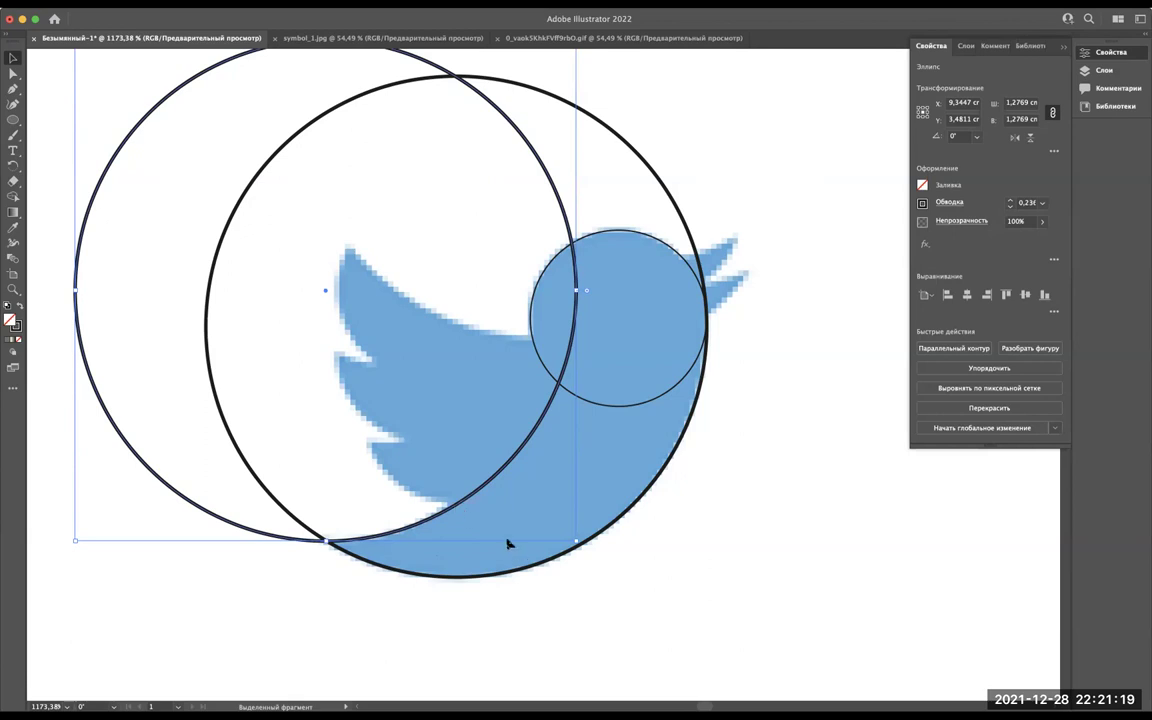
# Use Minus Front on the two large circles for a crescent, then Unite it with the head circle.
pyautogui.keyDown('shift'); pyautogui.click(512, 573); pyautogui.keyUp('shift')
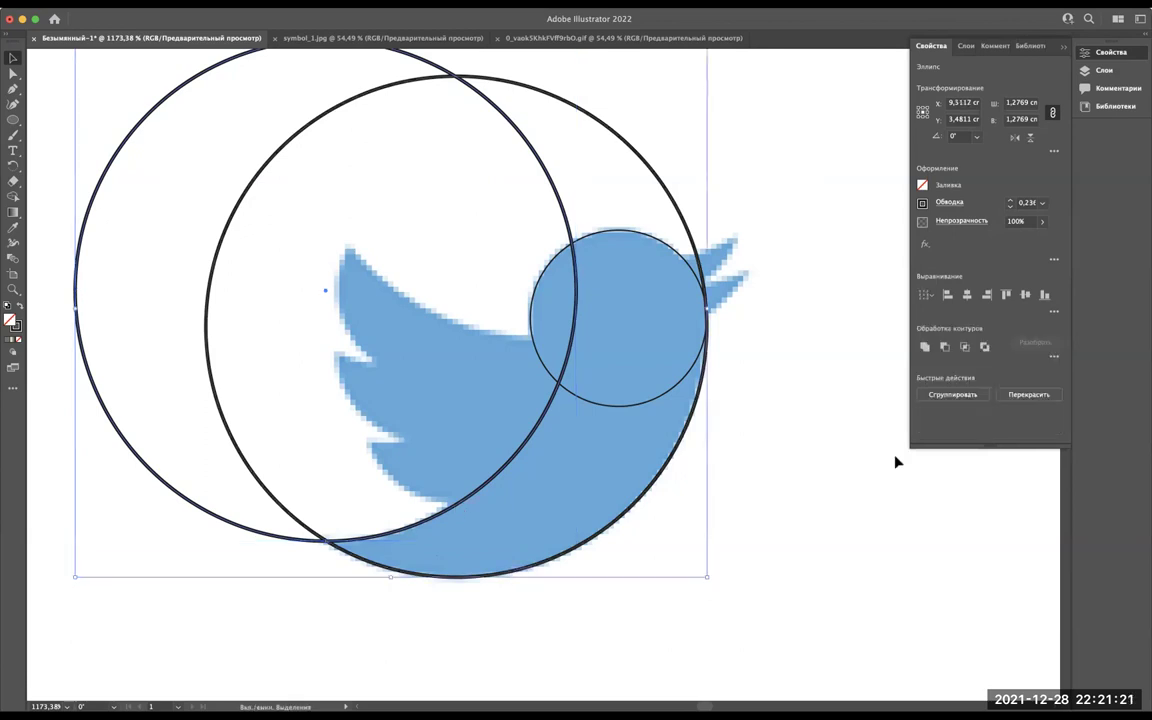
pyautogui.click(946, 347)
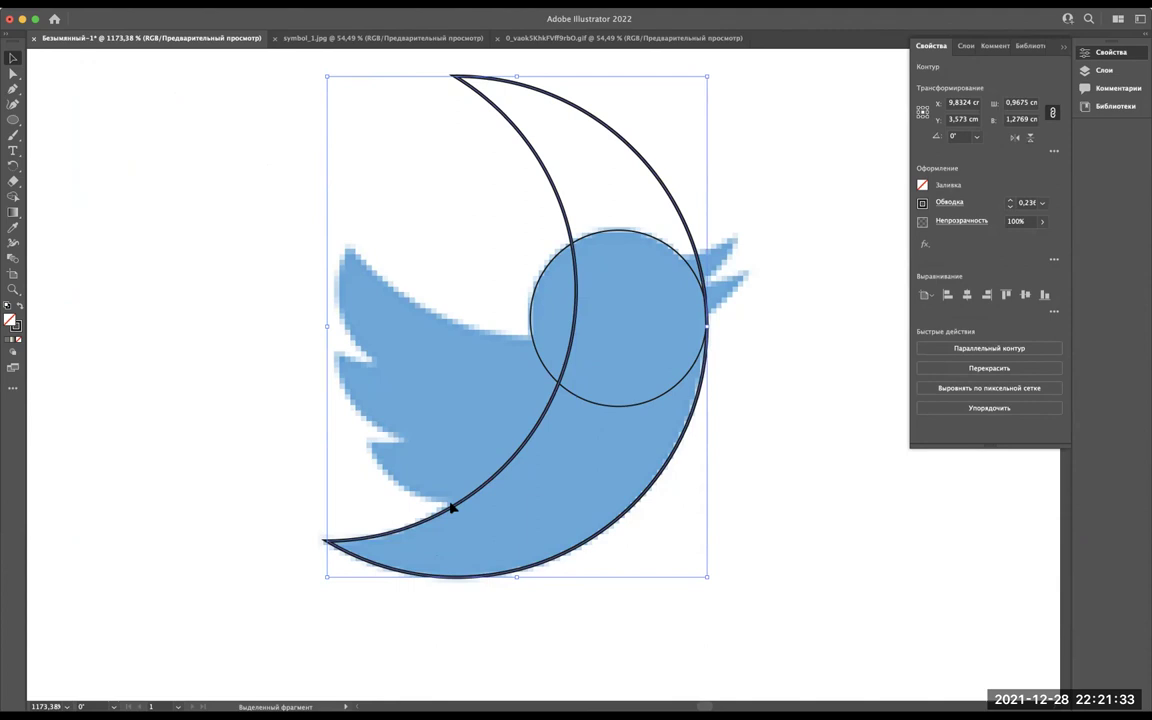
pyautogui.click(625, 231)
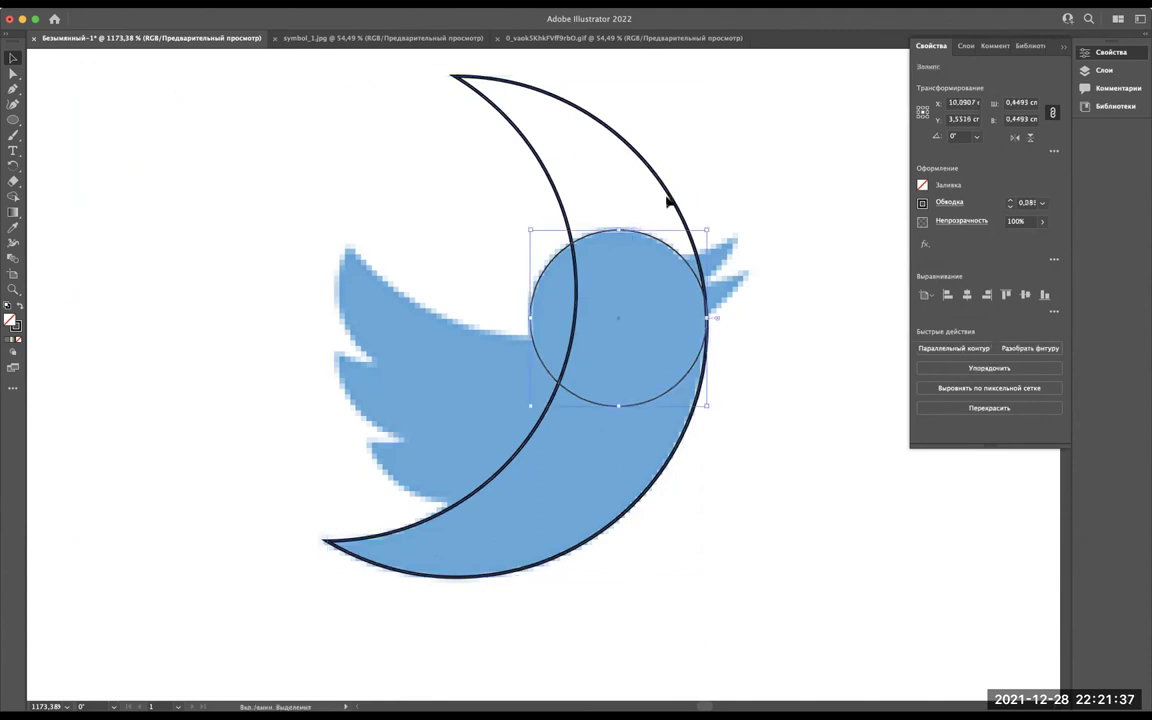
pyautogui.keyDown('shift'); pyautogui.click(673, 200); pyautogui.keyUp('shift')
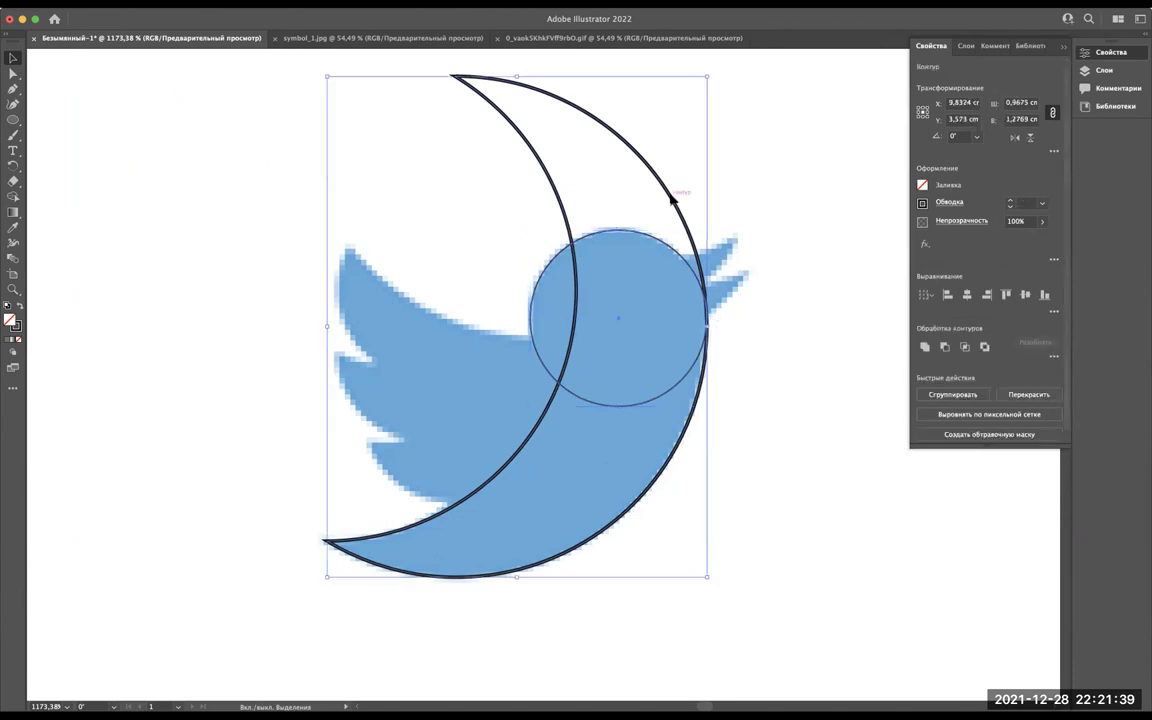
pyautogui.click(925, 347)
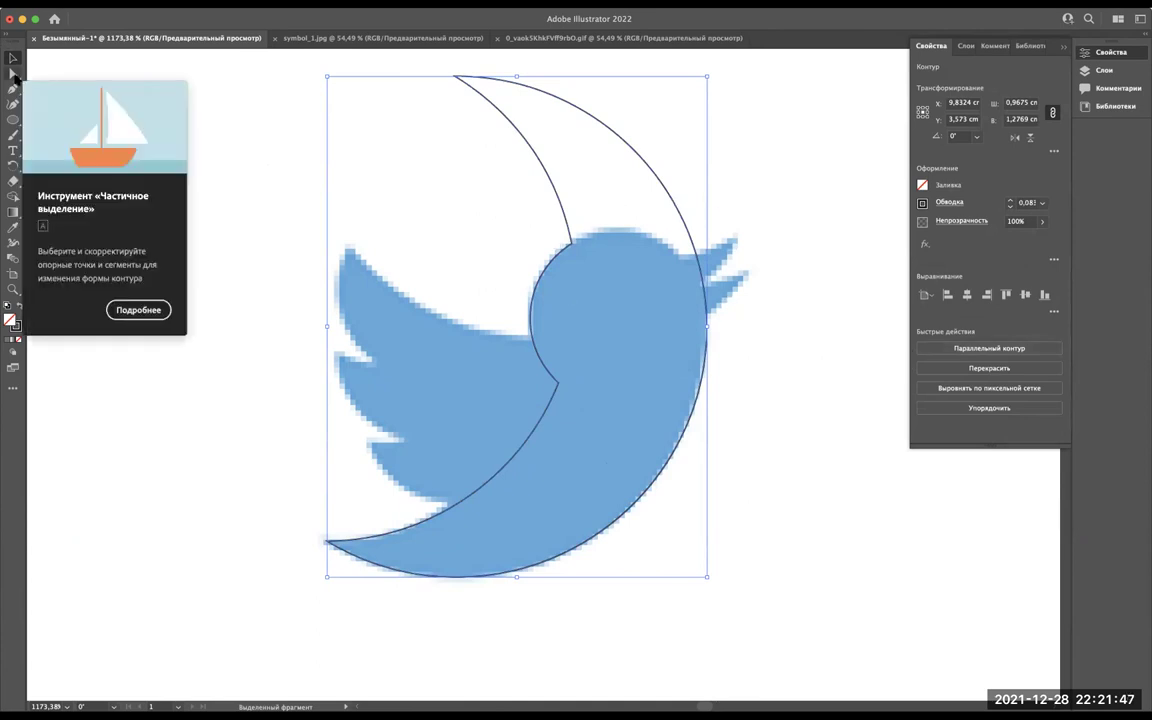
# Undo the merge and select the crescent's top anchor with Direct Selection.
pyautogui.press('super+z')
pyautogui.click(228, 126)
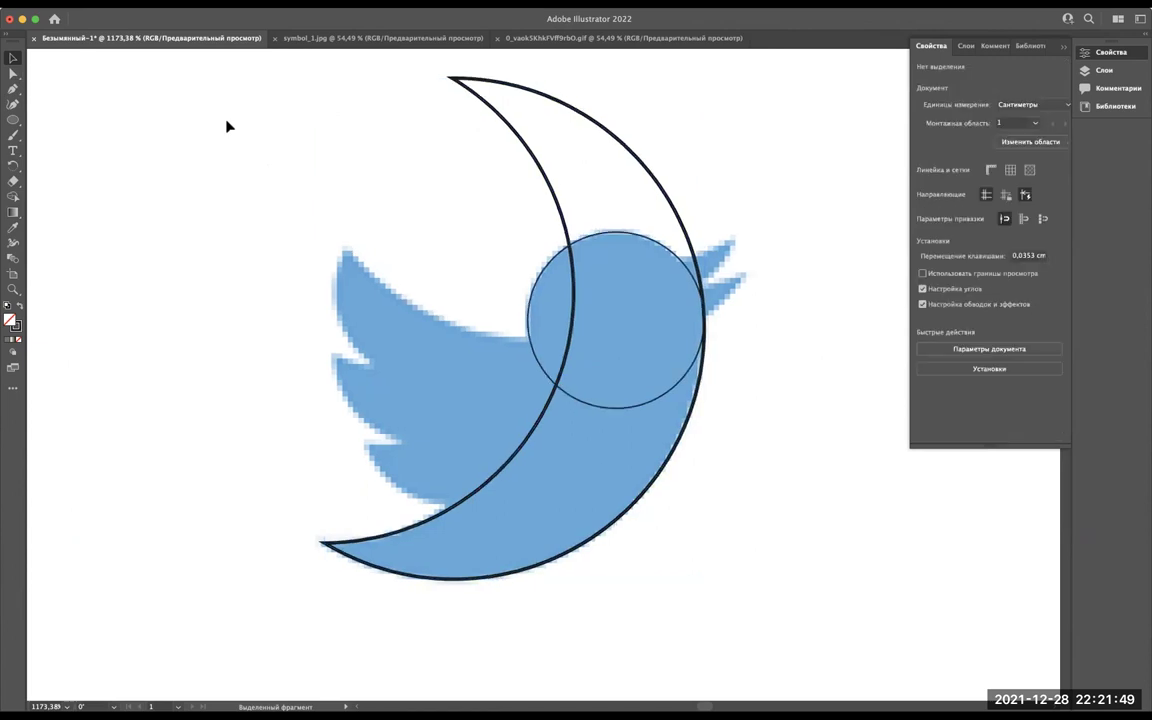
pyautogui.hscroll(5, 548, 265)
pyautogui.scroll(2, 548, 265)
pyautogui.click(13, 74)
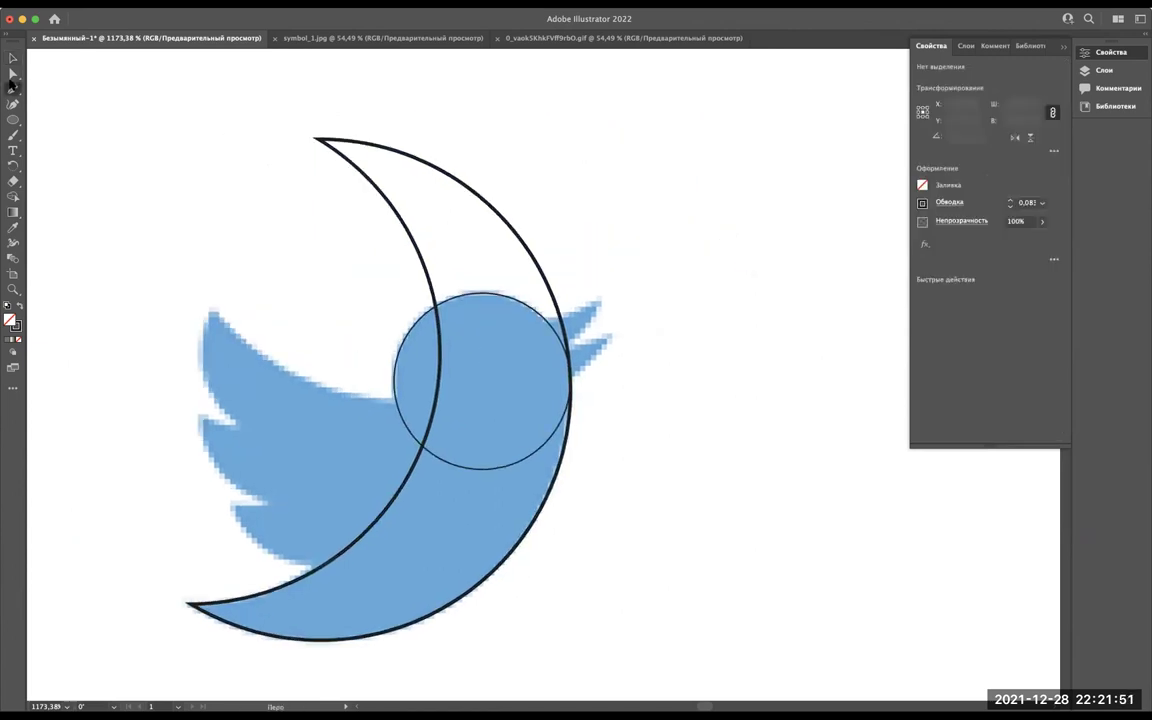
pyautogui.click(320, 141)
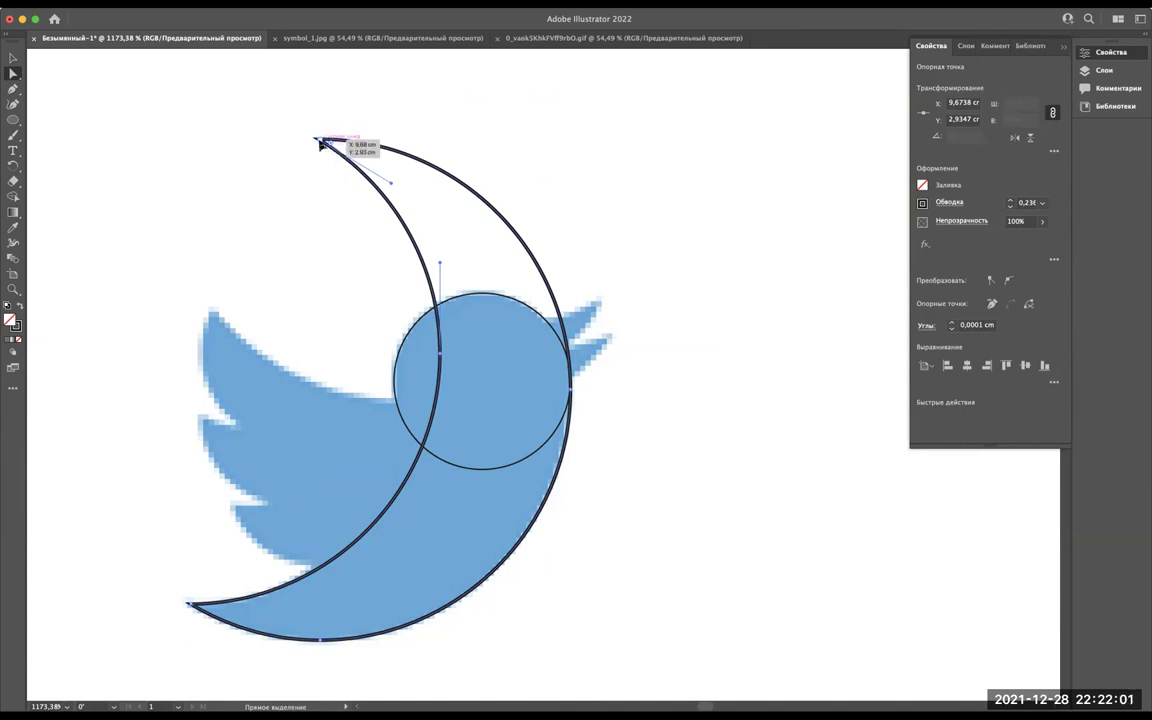
# Try converting the crescent's top point, then remove it with Remove Selected Anchor Points.
pyautogui.click(343, 182)
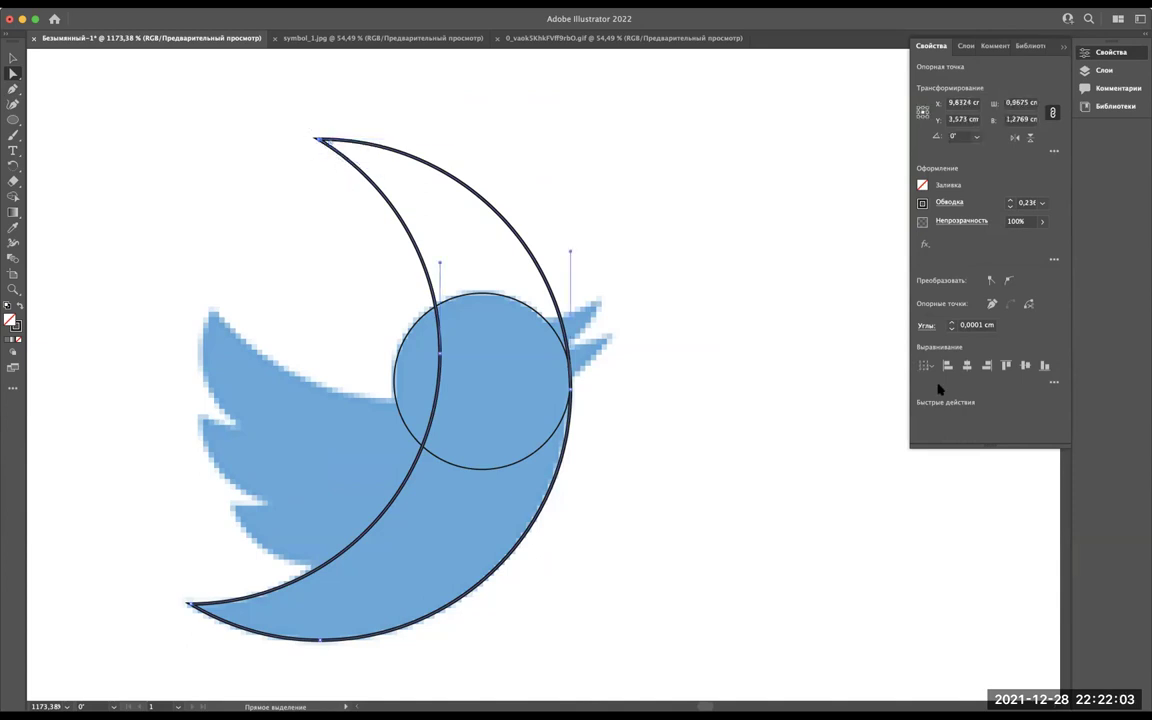
pyautogui.click(992, 304)
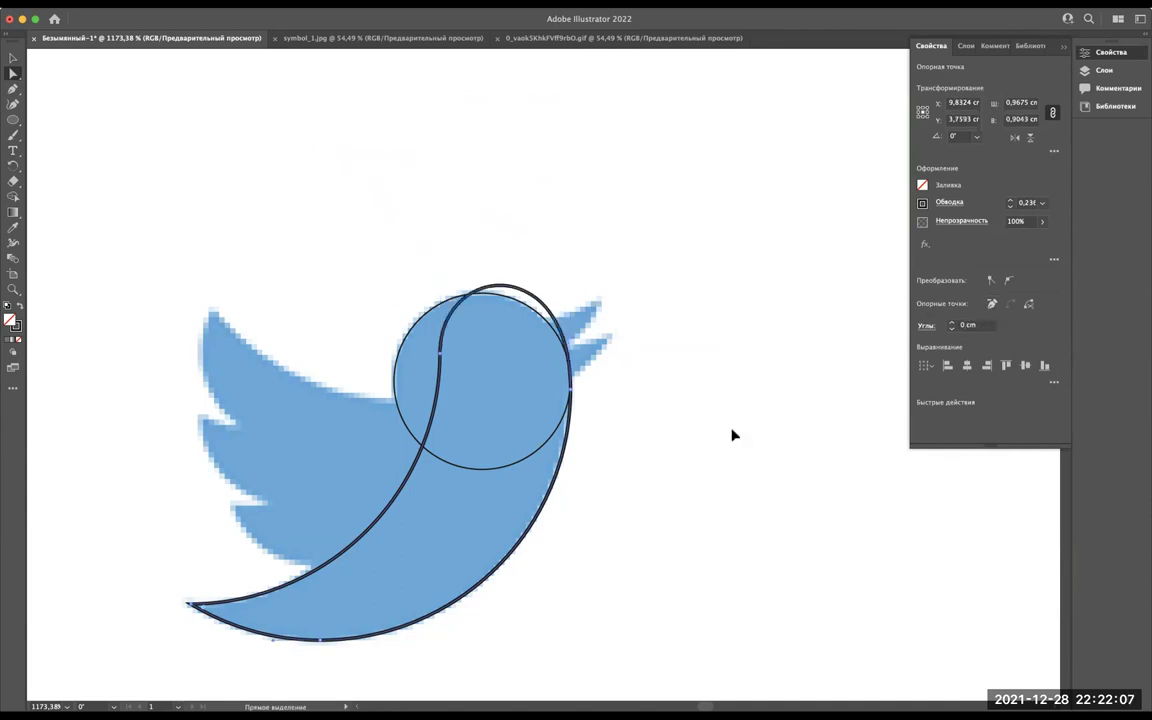
pyautogui.hotkey('ctrl', 'z')
pyautogui.scroll(3, 355, 178)
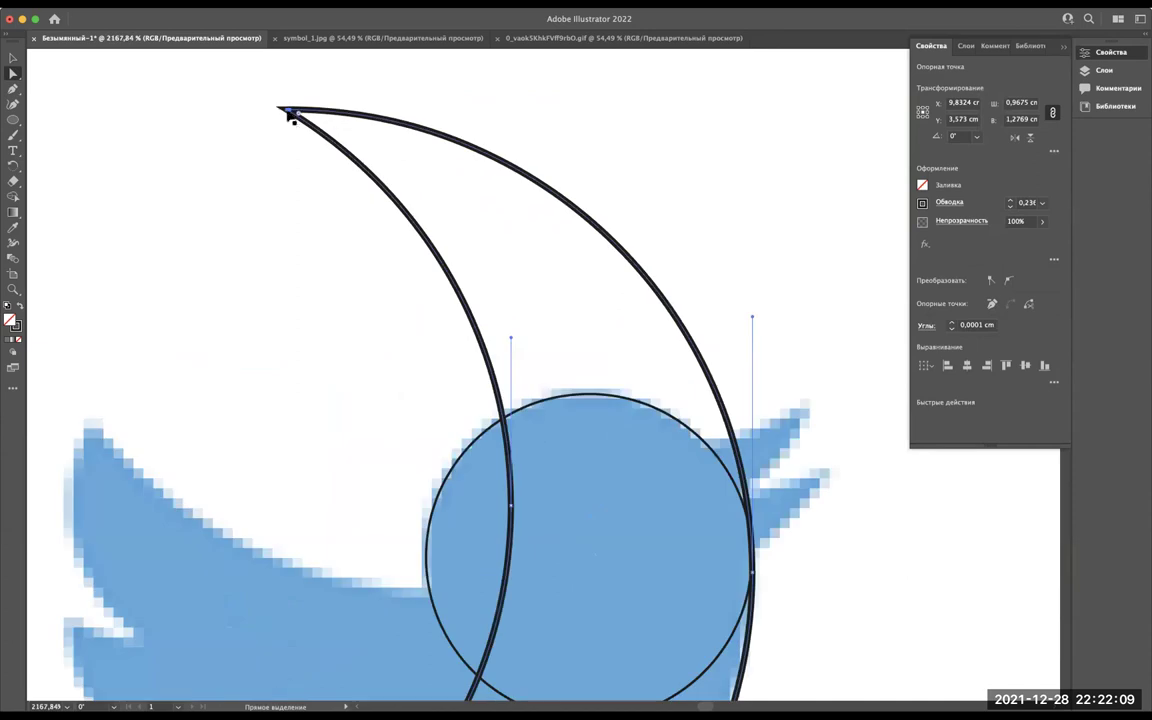
pyautogui.click(289, 114)
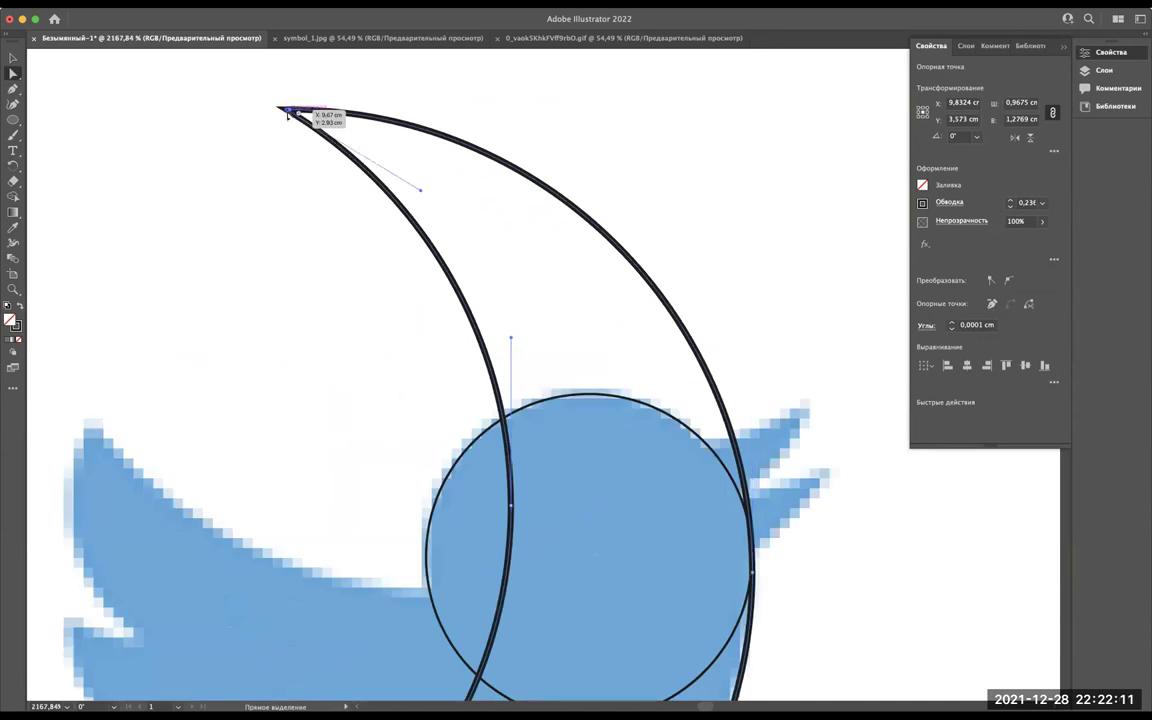
pyautogui.click(992, 304)
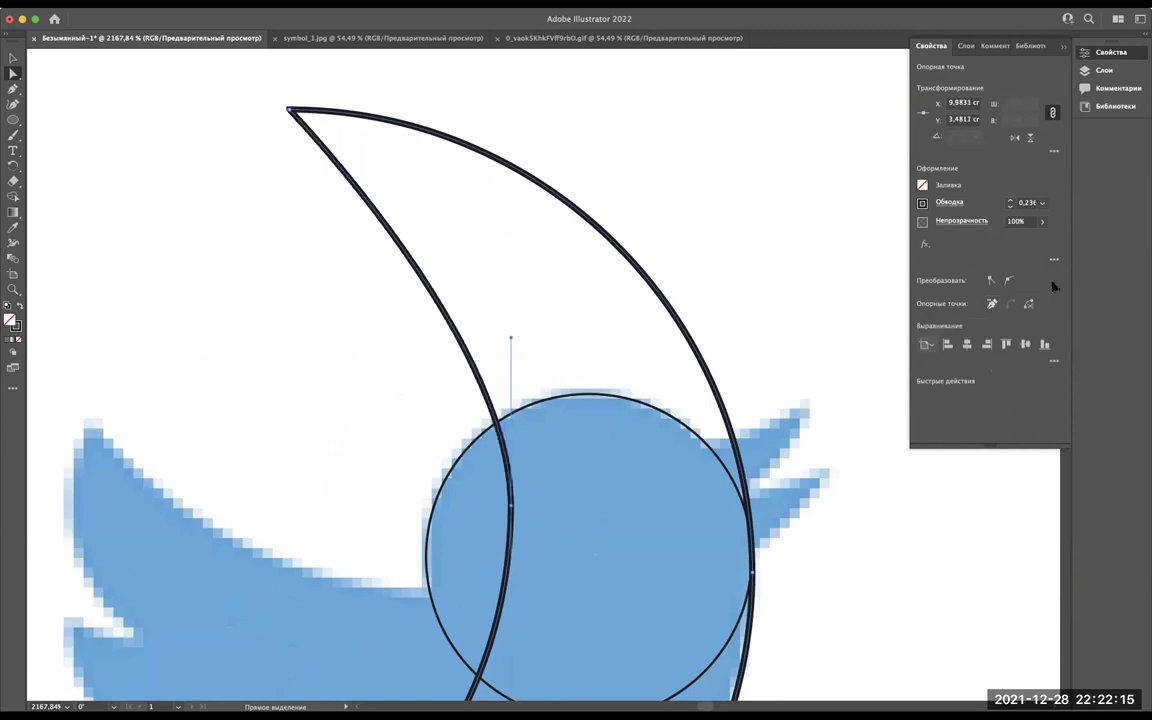
pyautogui.hotkey('ctrl', 'z')
pyautogui.click(368, 195)
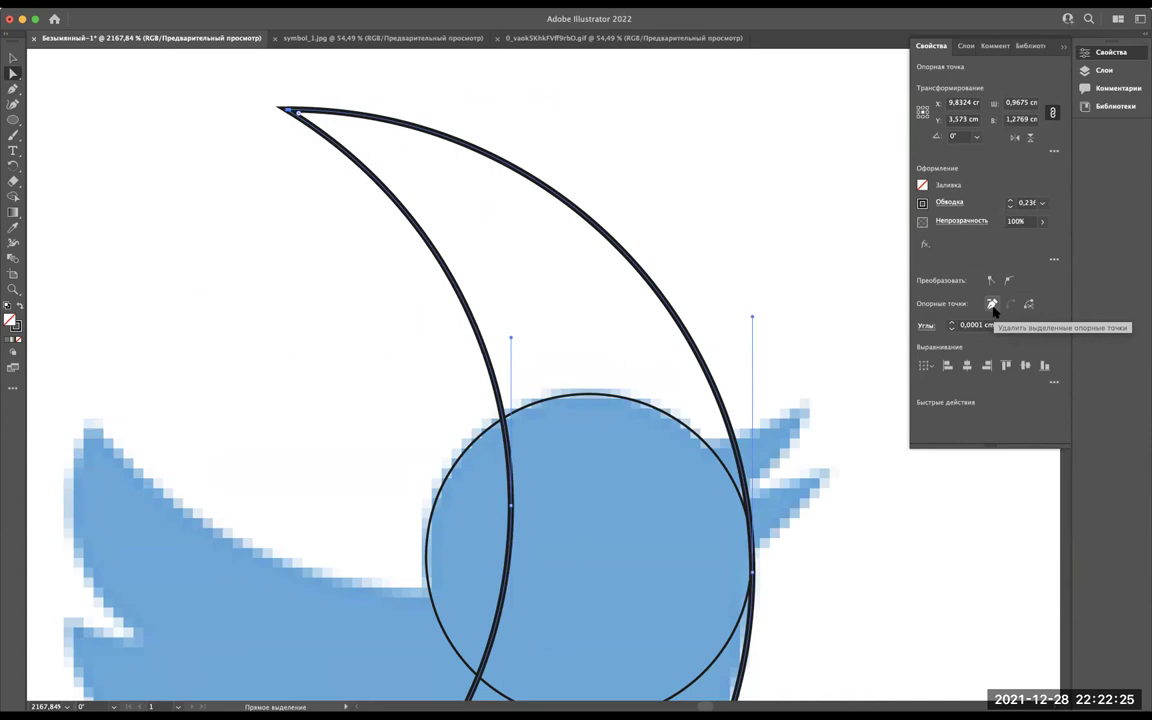
pyautogui.click(992, 306)
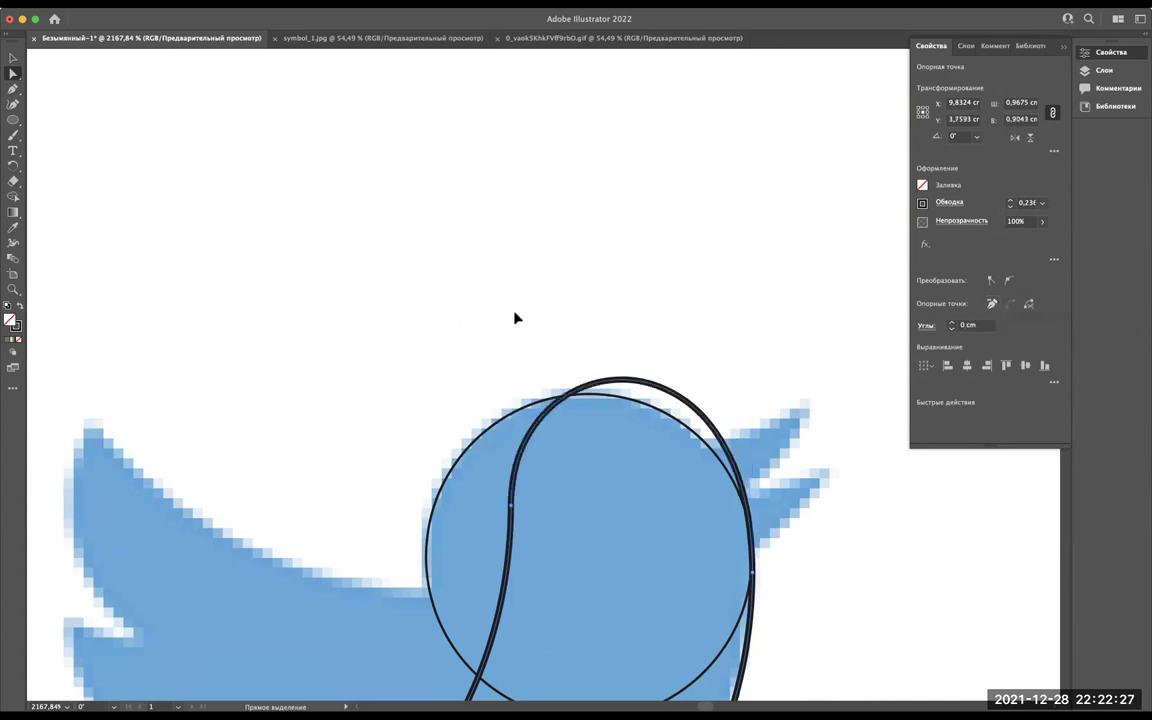
# Redo the top anchor removal with the Delete key after an undo.
pyautogui.scroll(-2, 660, 510)
pyautogui.scroll(-3, 688, 521)
pyautogui.click(765, 462)
pyautogui.scroll(-4, 738, 175)
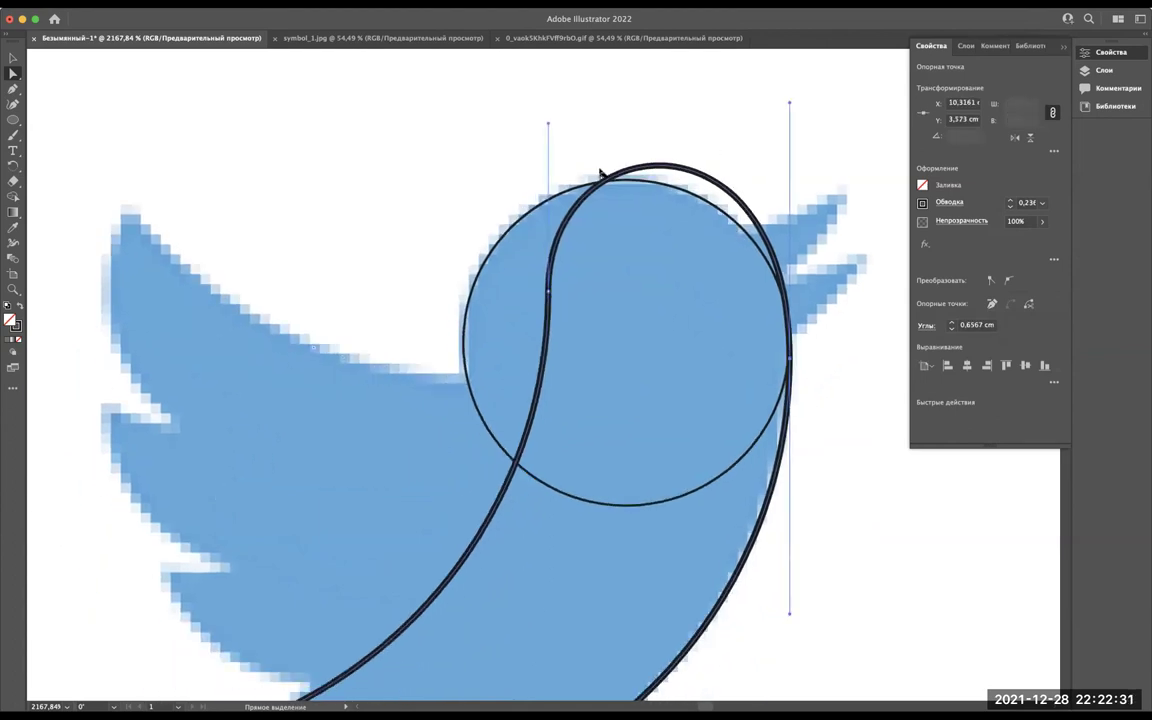
pyautogui.scroll(7, 607, 258)
pyautogui.hotkey('ctrl', 'z')
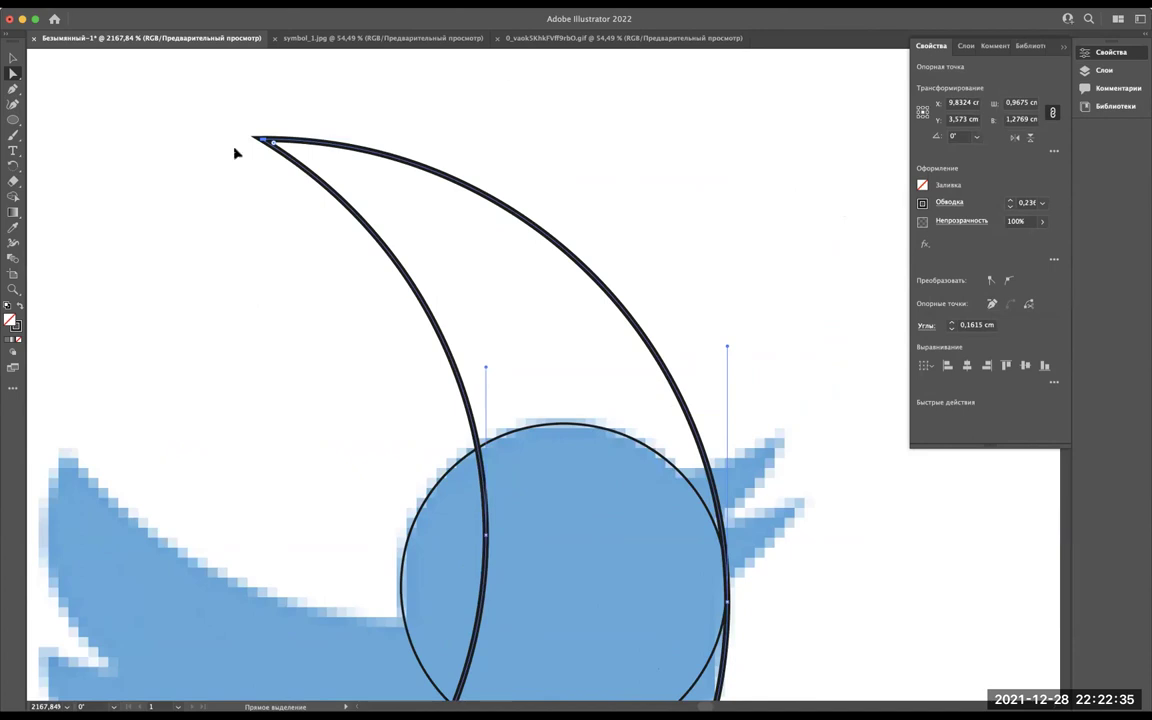
pyautogui.press('Delete')
pyautogui.scroll(-3, 698, 483)
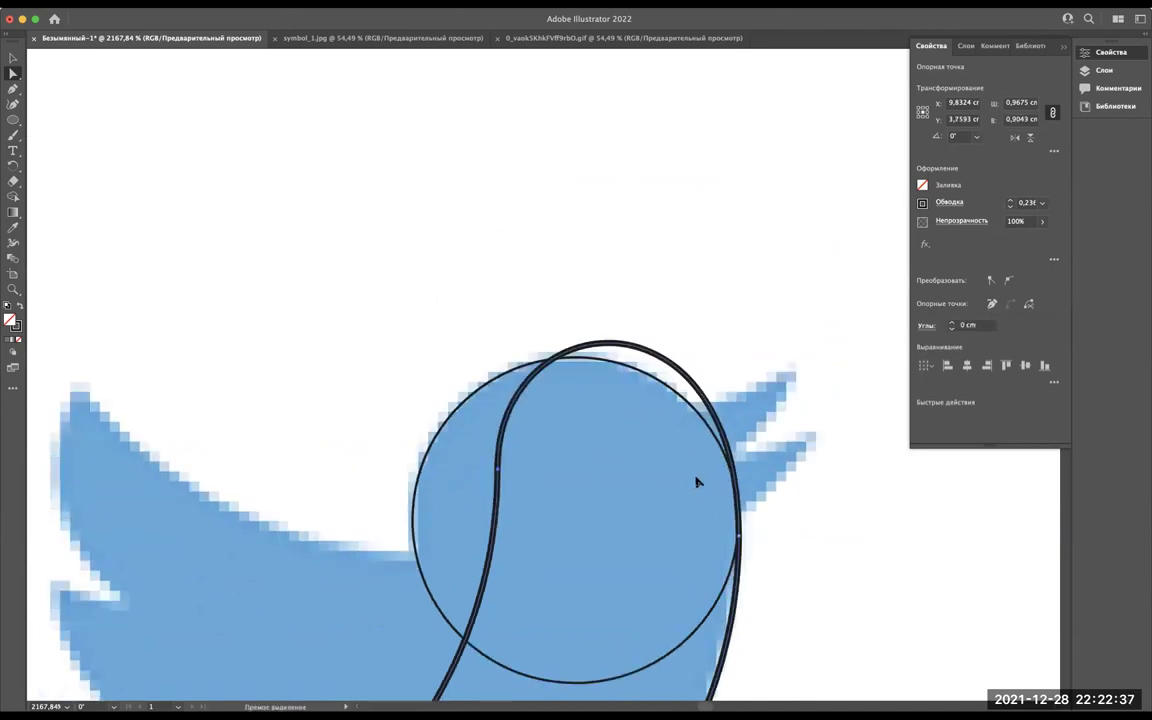
pyautogui.scroll(-4, 751, 437)
pyautogui.scroll(-2, 743, 424)
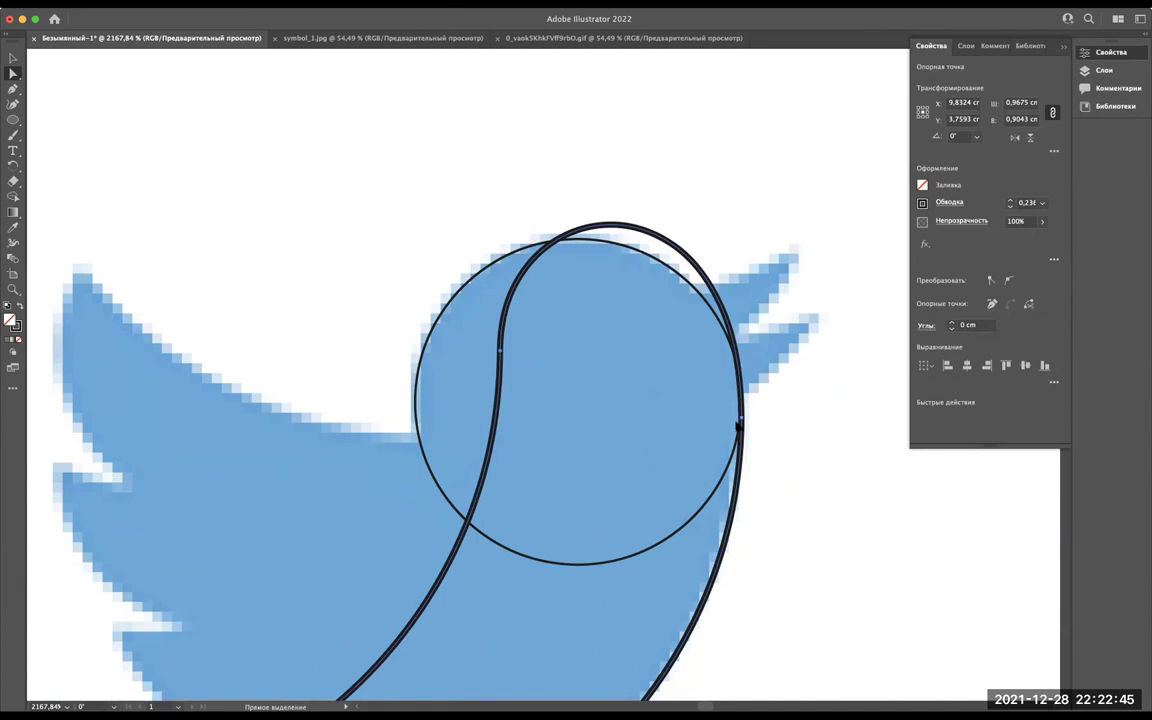
# Drag the right-edge anchor's handle down so the curve arcs over the head circle.
pyautogui.click(742, 418)
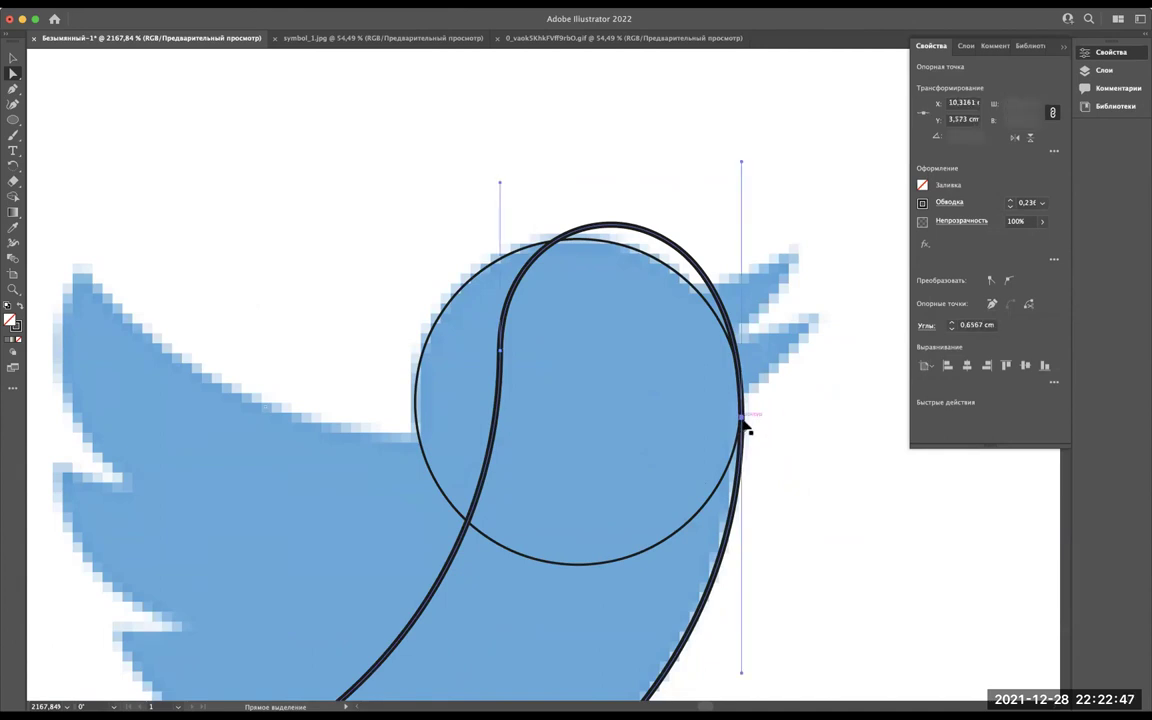
pyautogui.moveTo(741, 161); pyautogui.dragTo(746, 245)
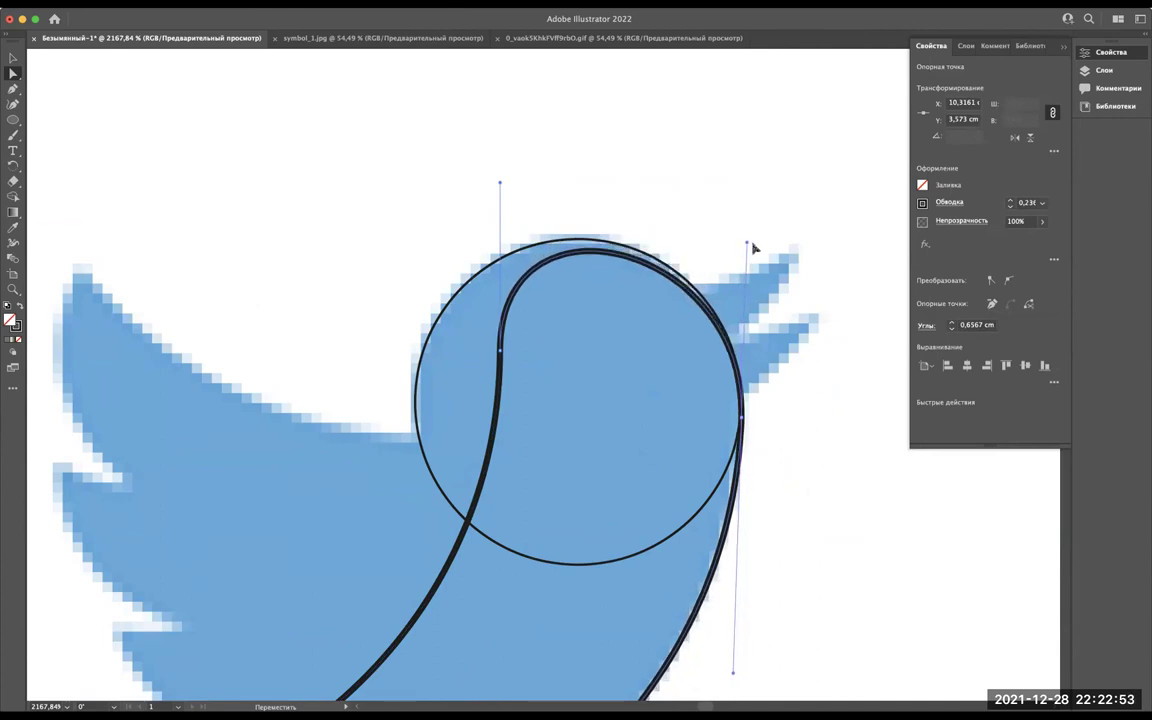
pyautogui.moveTo(746, 245); pyautogui.dragTo(772, 260)
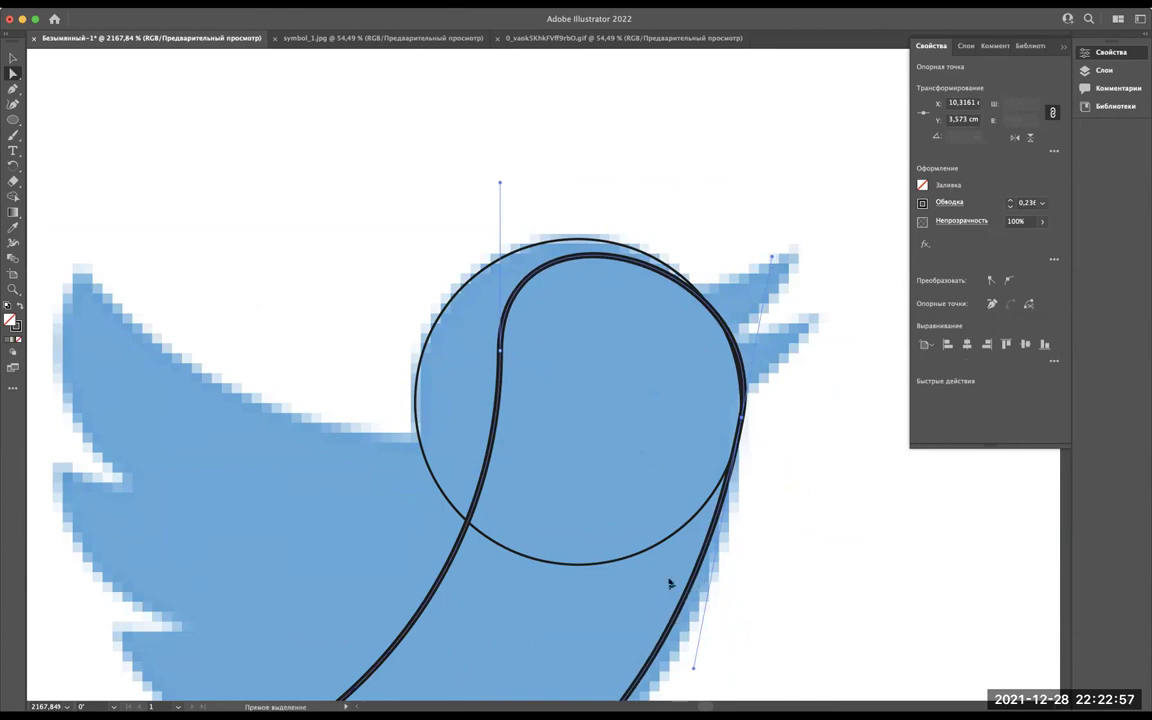
pyautogui.scroll(-3, 669, 584)
pyautogui.scroll(-2, 630, 510)
pyautogui.scroll(1, 663, 400)
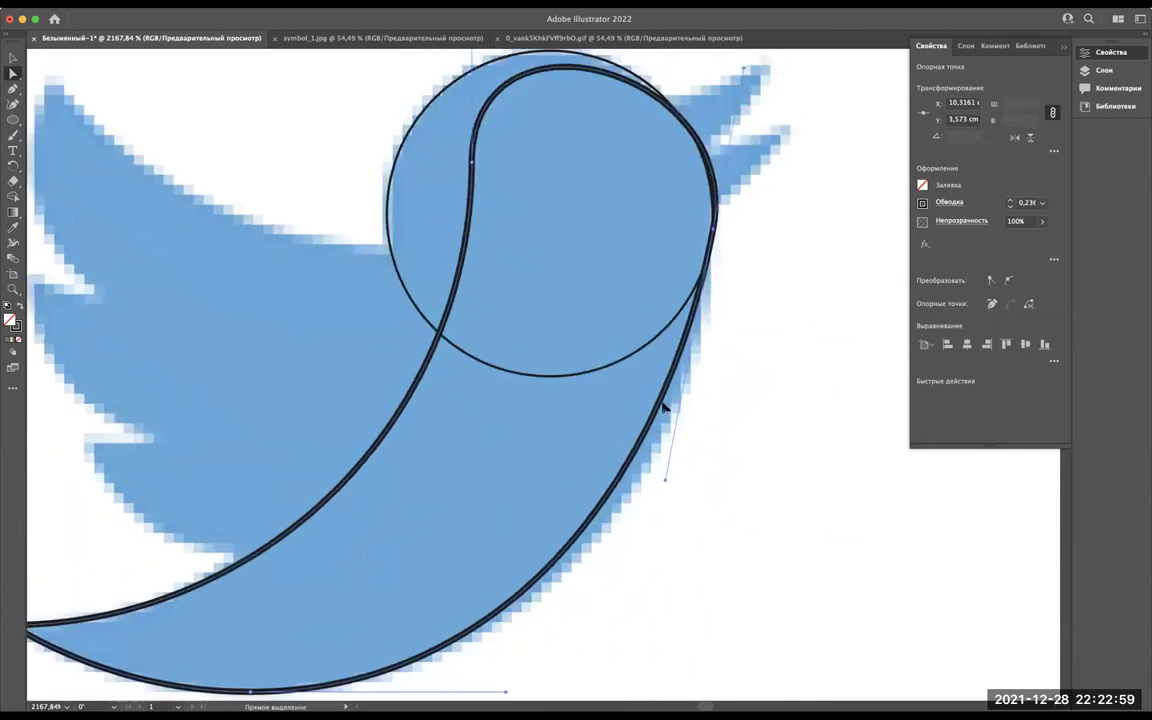
pyautogui.scroll(2, 663, 405)
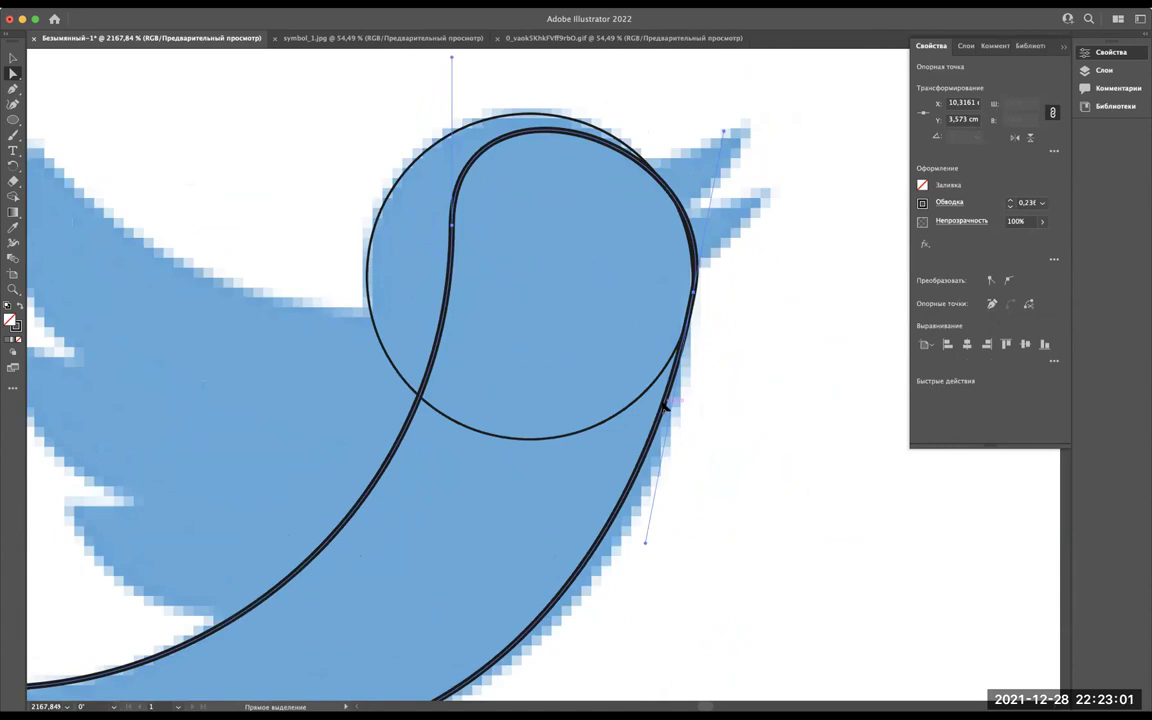
# Refine the loop handles until the top arc sits just inside the head circle.
pyautogui.click(666, 407)
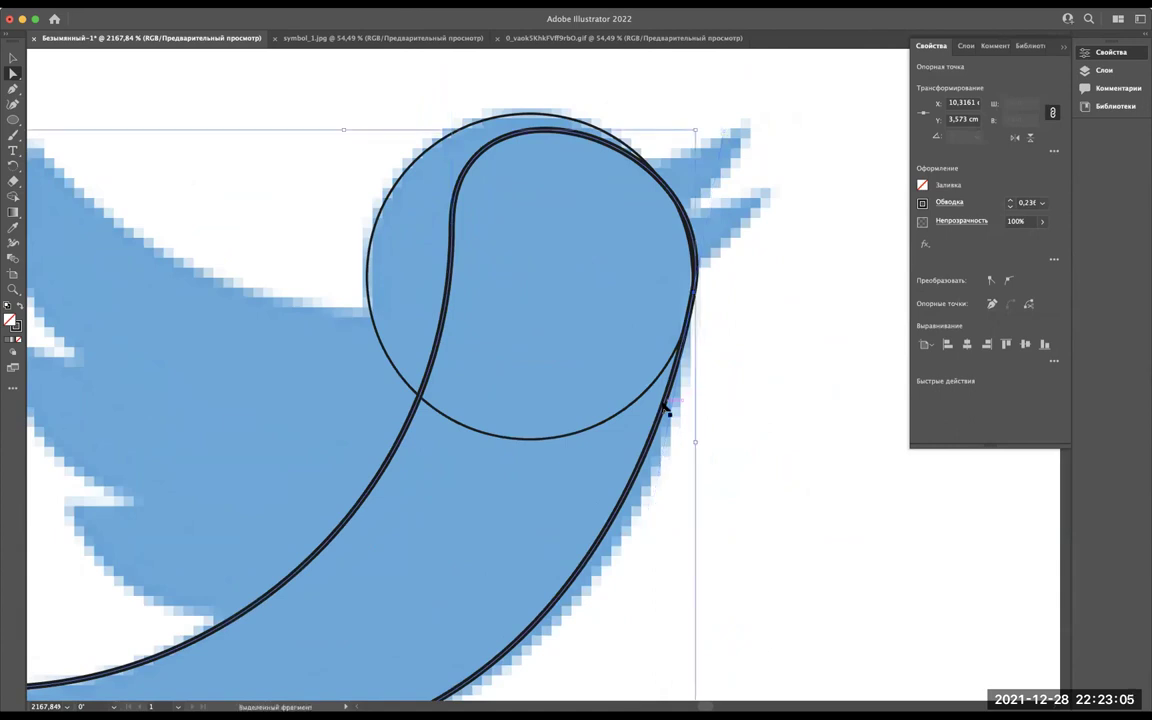
pyautogui.hotkey('ctrl', 'z')
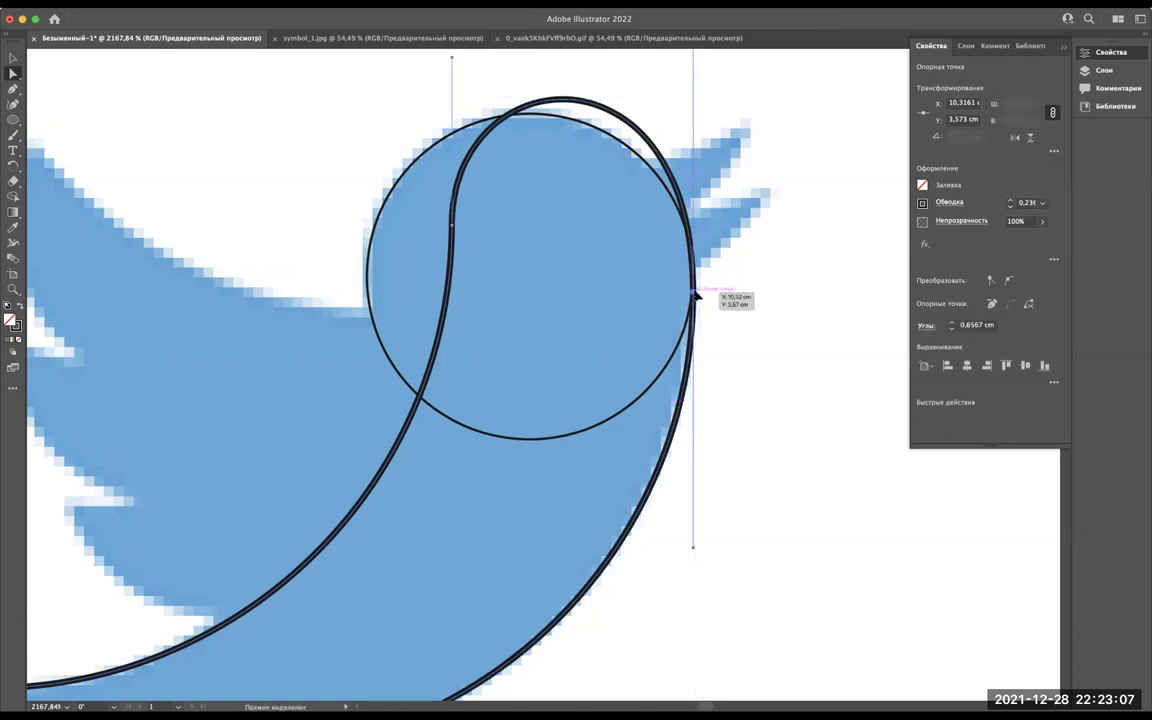
pyautogui.scroll(1, 695, 305)
pyautogui.scroll(1, 694, 314)
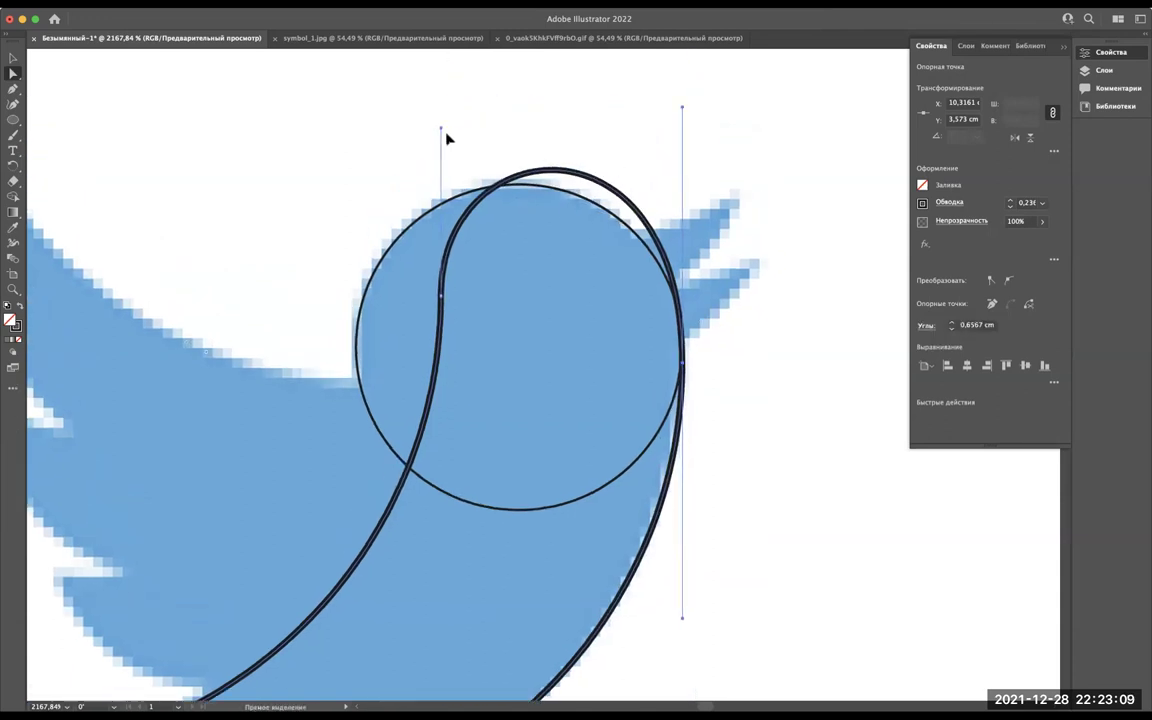
pyautogui.moveTo(443, 131); pyautogui.dragTo(451, 236)
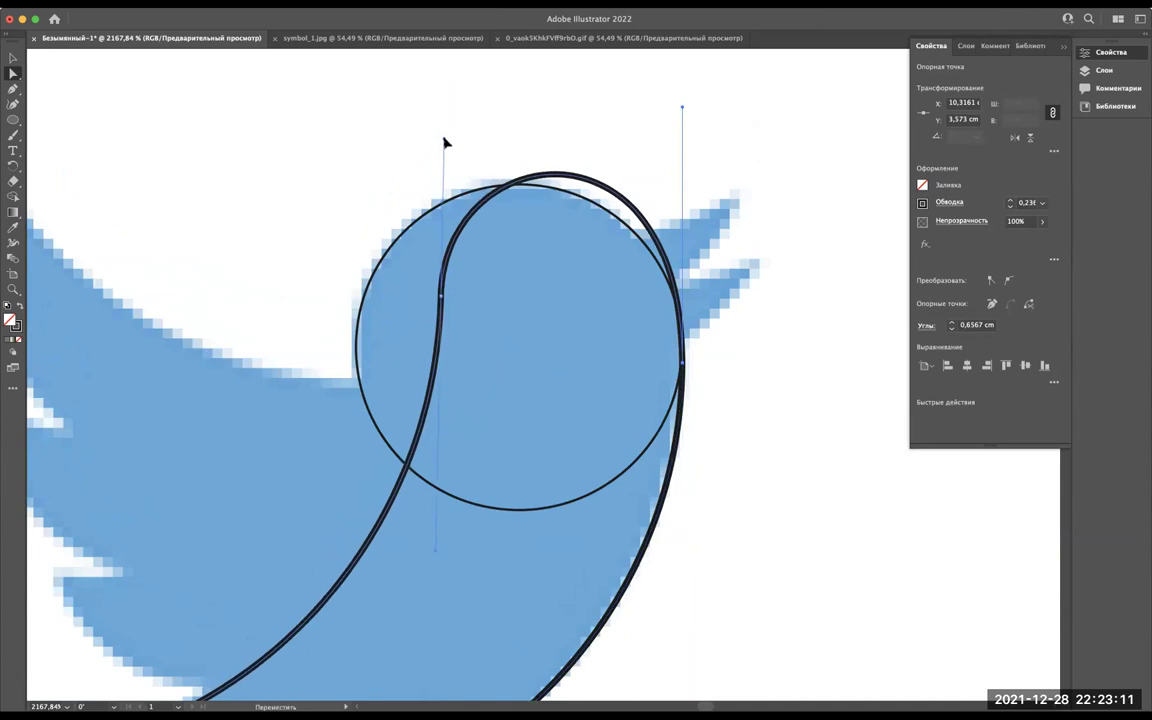
pyautogui.hotkey('ctrl', 'z')
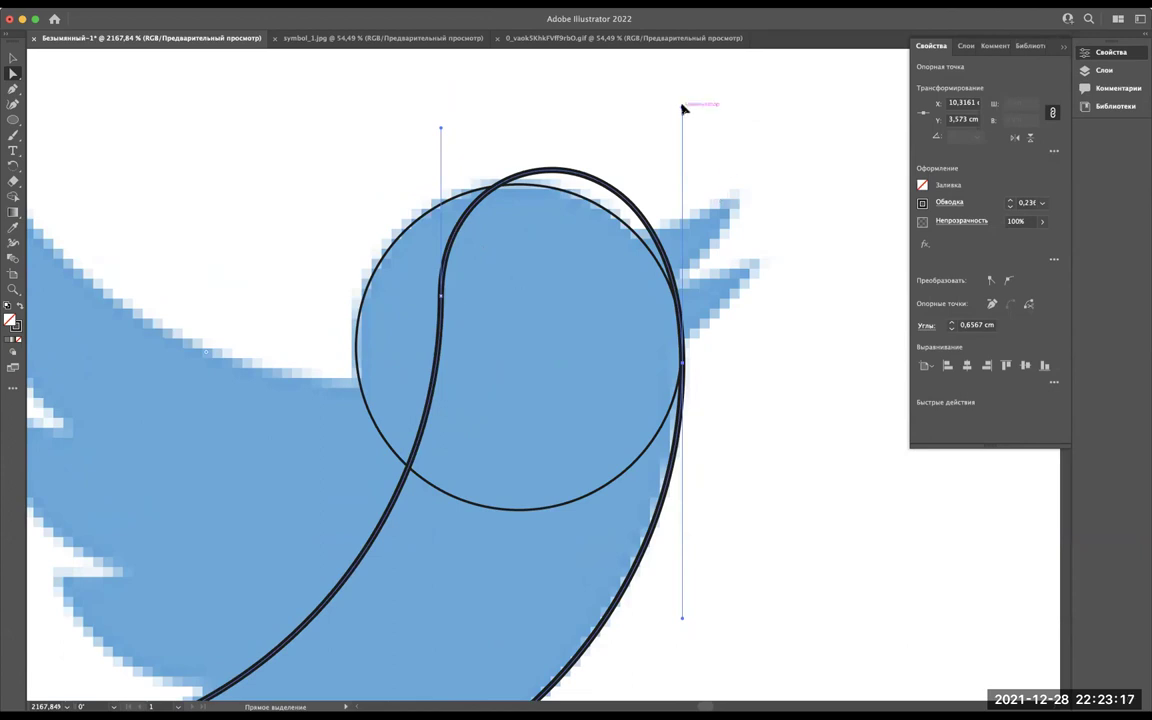
pyautogui.moveTo(682, 104); pyautogui.dragTo(684, 240)
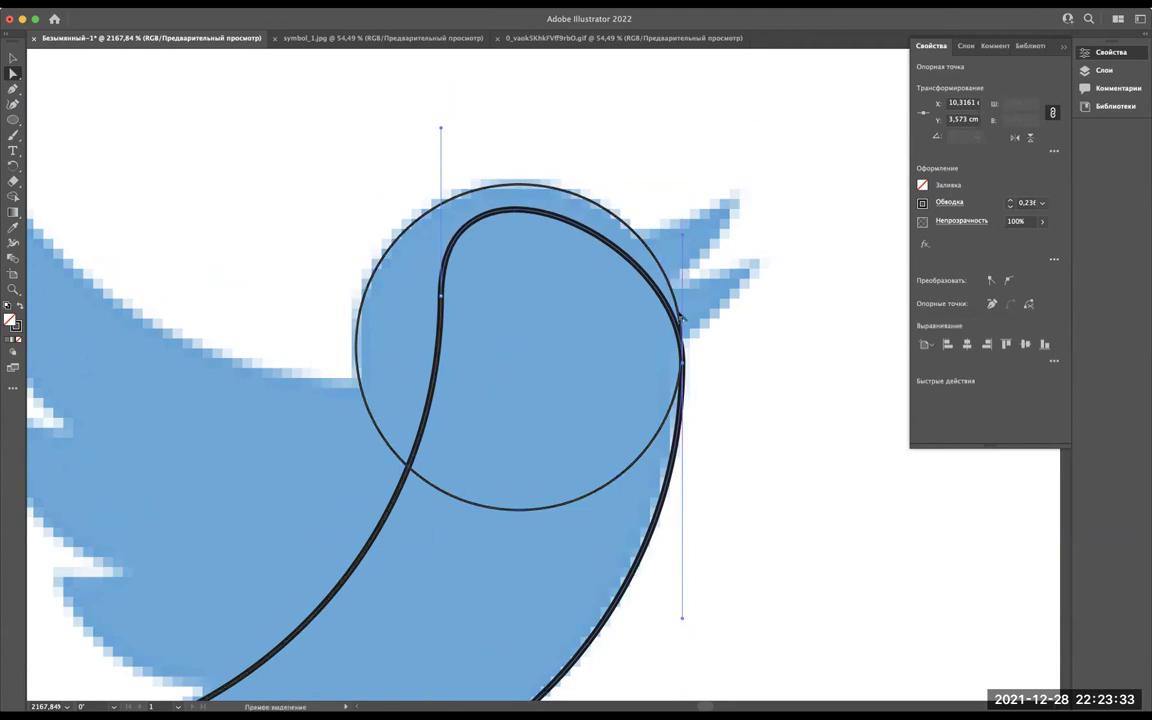
# Adjust the outer curve's handles to follow the head circle's edge.
pyautogui.scroll(-3, 800, 418)
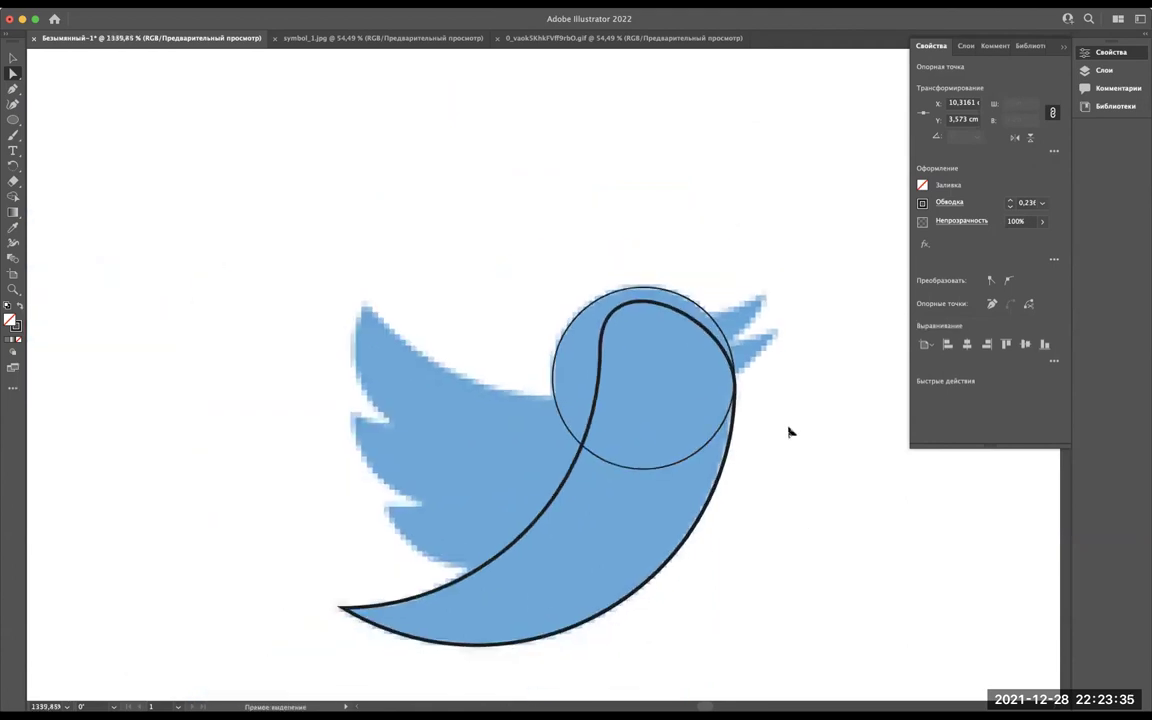
pyautogui.scroll(3, 740, 420)
pyautogui.scroll(3, 760, 380)
pyautogui.scroll(2, 745, 345)
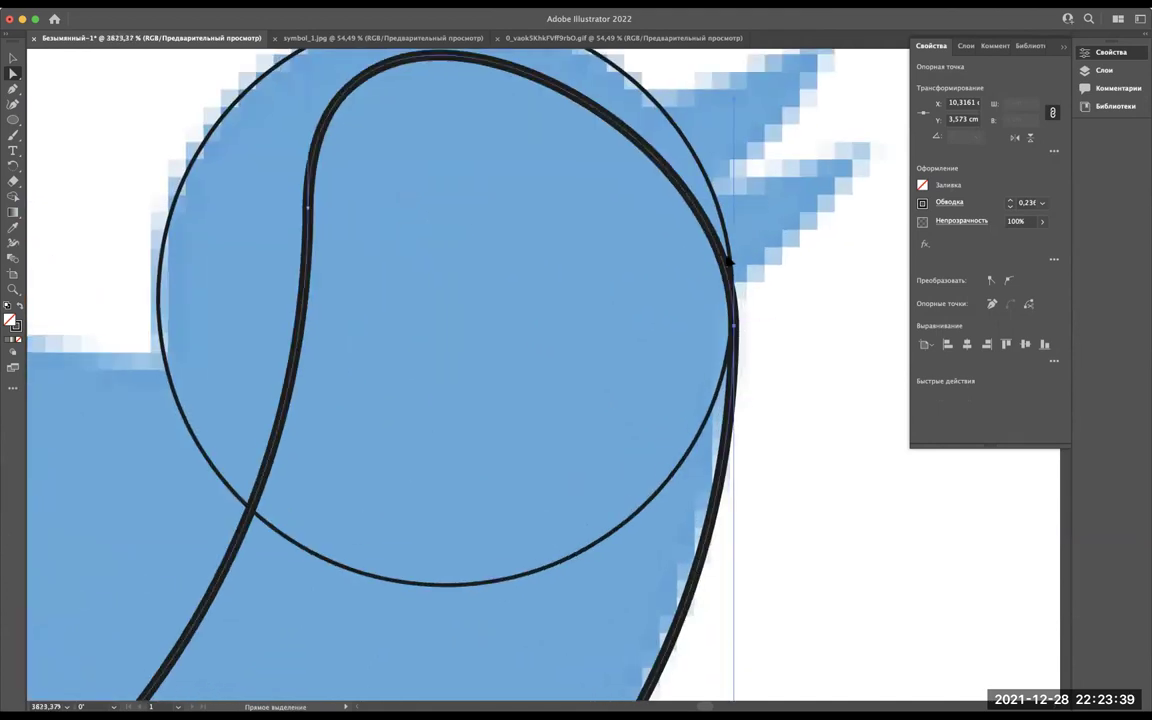
pyautogui.scroll(-5, 735, 555)
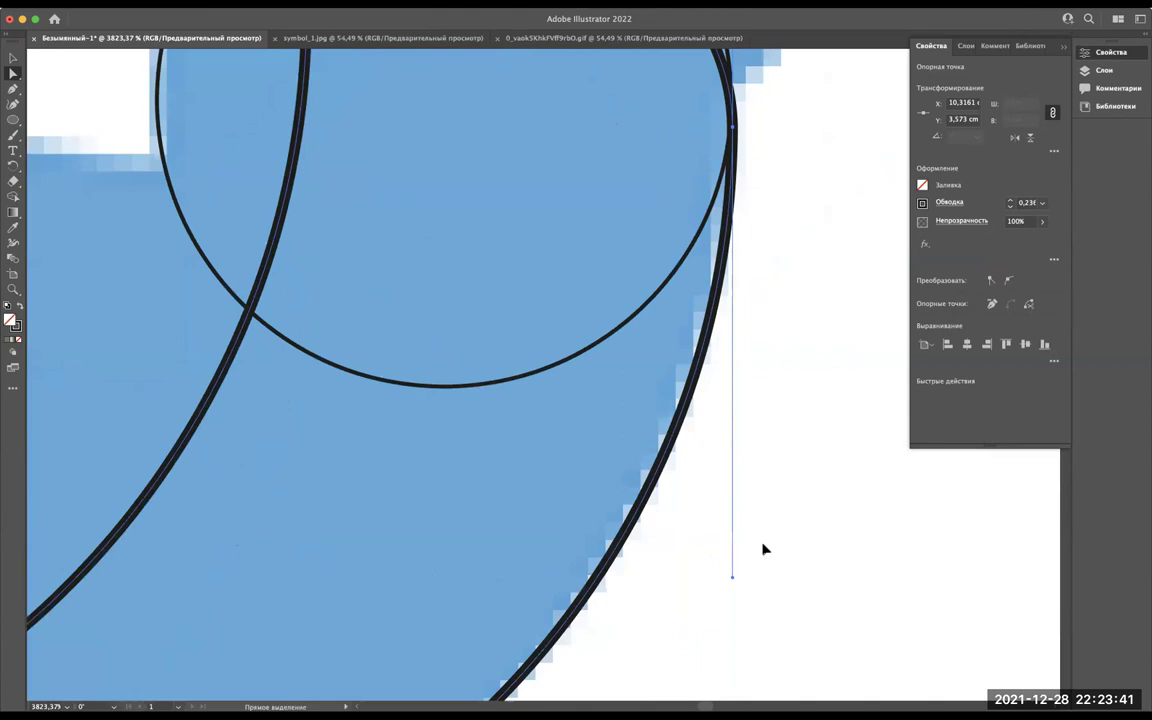
pyautogui.moveTo(735, 567)
pyautogui.mouseDown()
pyautogui.moveTo(708, 624)
pyautogui.moveTo(733, 560)
pyautogui.mouseUp()
pyautogui.scroll(7, 702, 442)
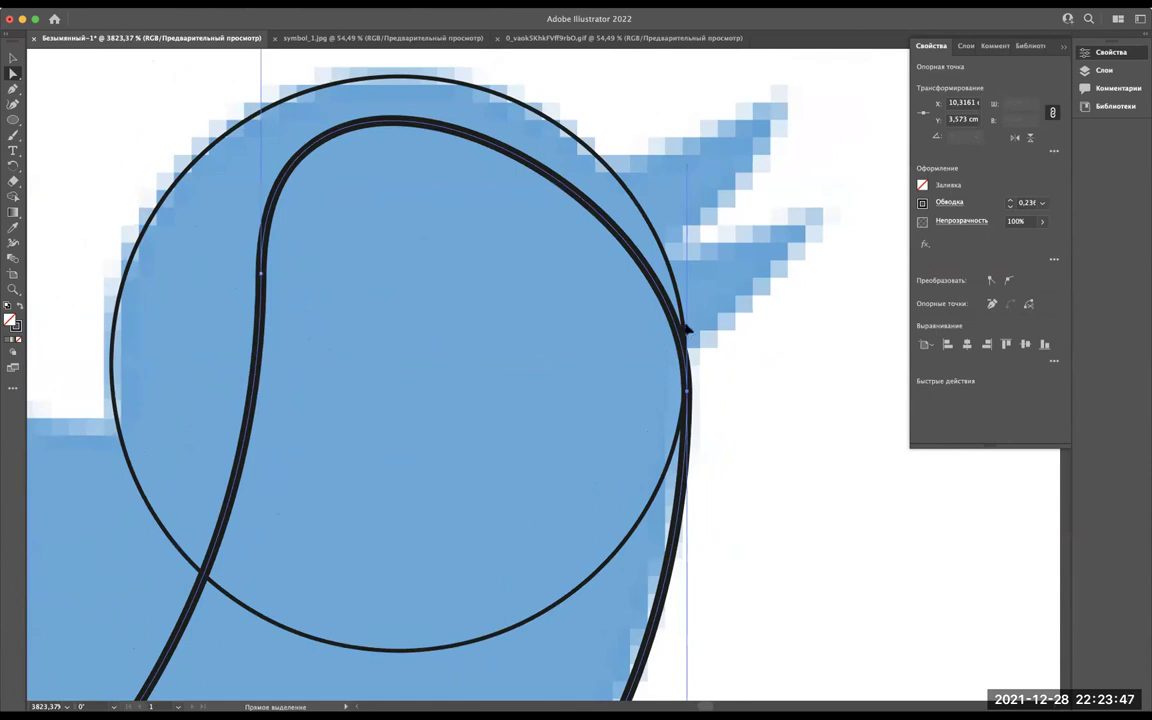
pyautogui.moveTo(697, 160); pyautogui.dragTo(713, 249)
# Undo an accidental duplicate path and shorten the right curve at the top.
pyautogui.moveTo(688, 392); pyautogui.dragTo(707, 392)
pyautogui.hotkey('ctrl', 'z')
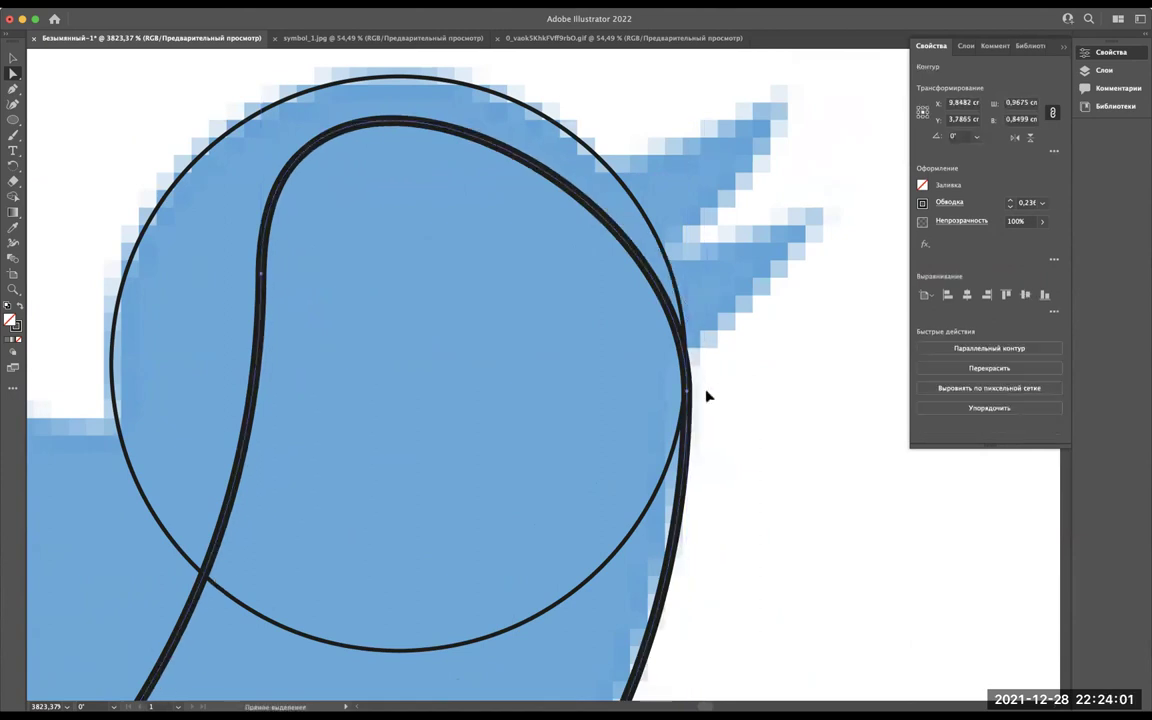
pyautogui.hotkey('ctrl', 'z')
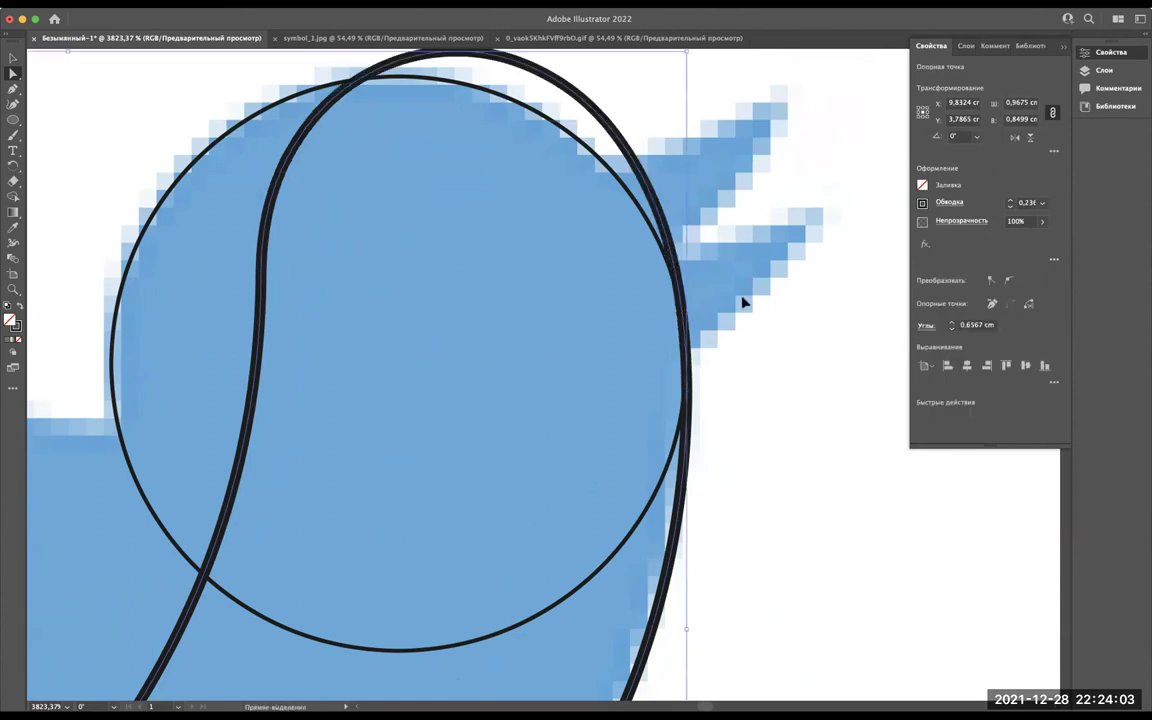
pyautogui.scroll(2, 758, 240)
pyautogui.scroll(5, 700, 240)
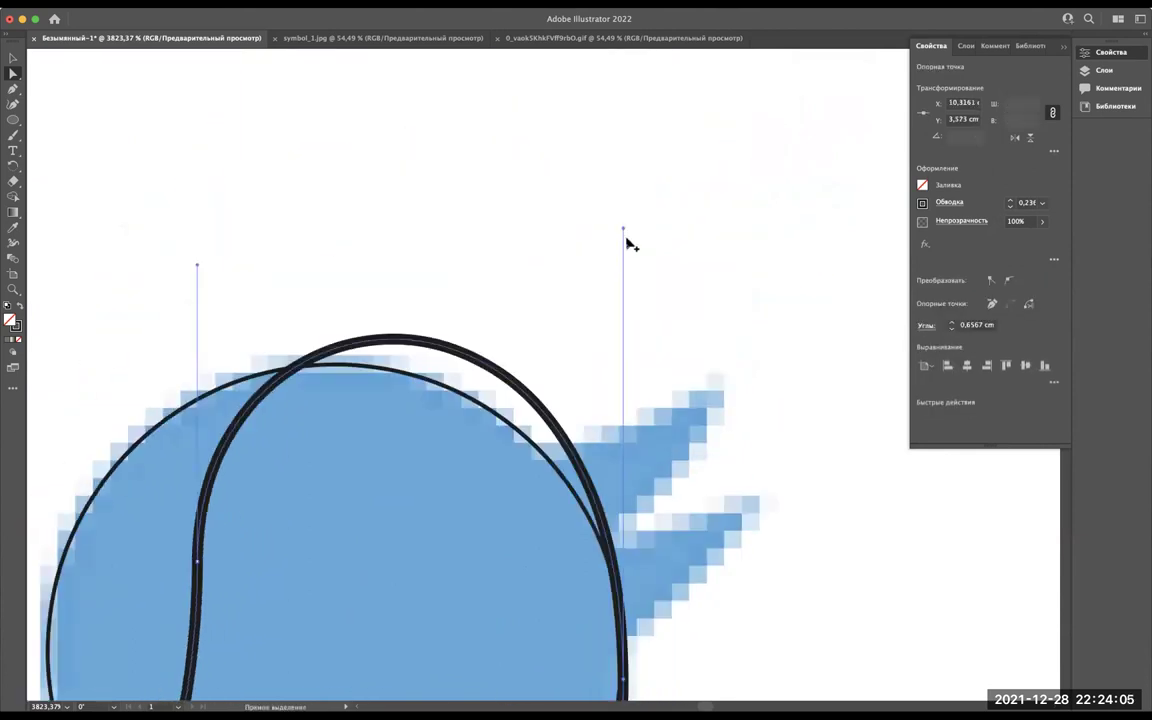
pyautogui.moveTo(625, 232); pyautogui.dragTo(675, 490)
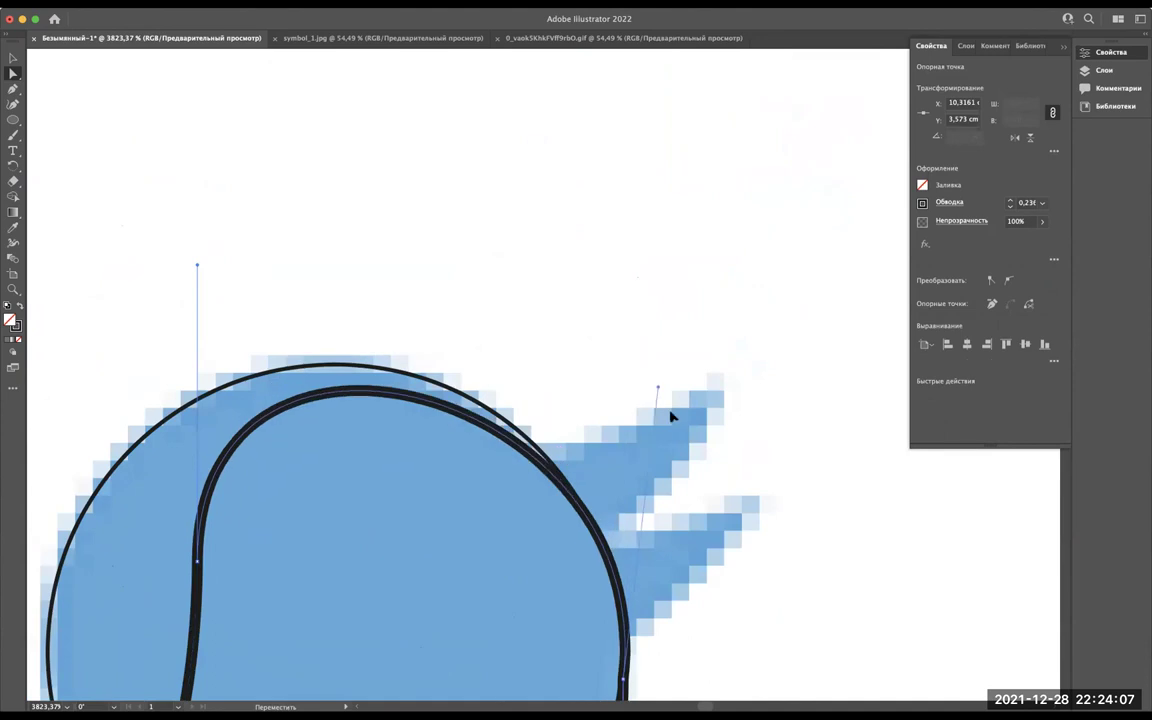
pyautogui.scroll(-3, 674, 490)
pyautogui.scroll(-2, 674, 490)
# Drag the right-edge anchor's upper handle down so the curve tucks inside the circle.
pyautogui.click(628, 428)
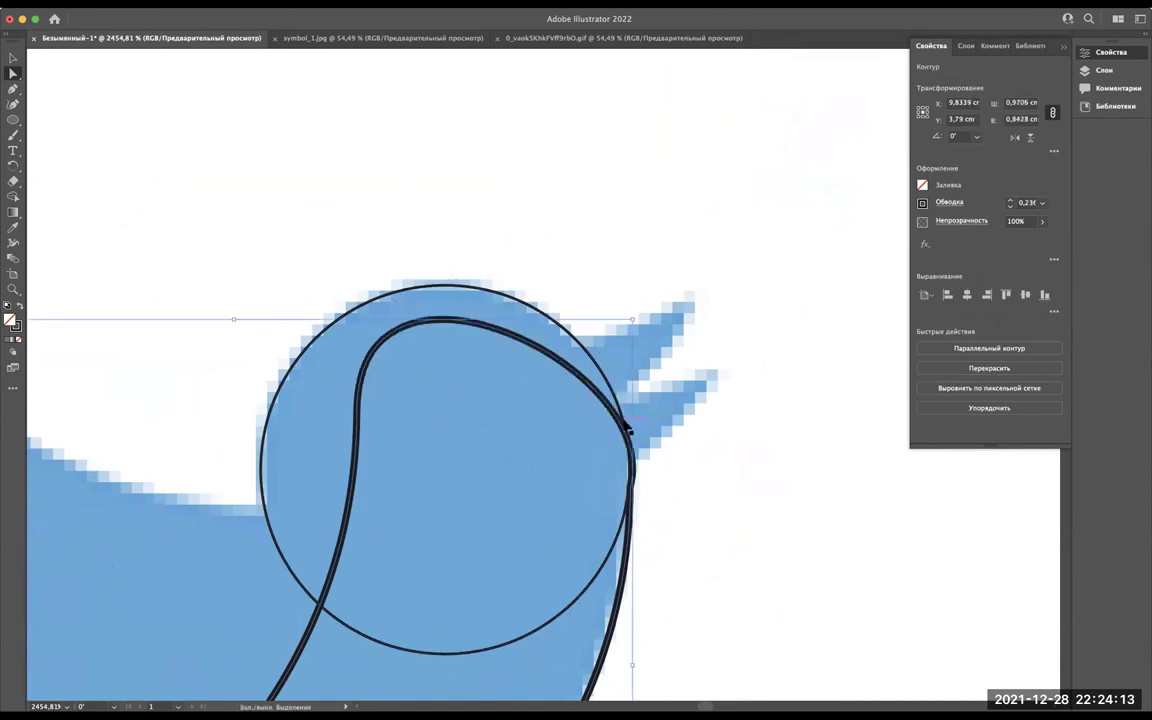
pyautogui.press('a')
pyautogui.scroll(-5, 633, 353)
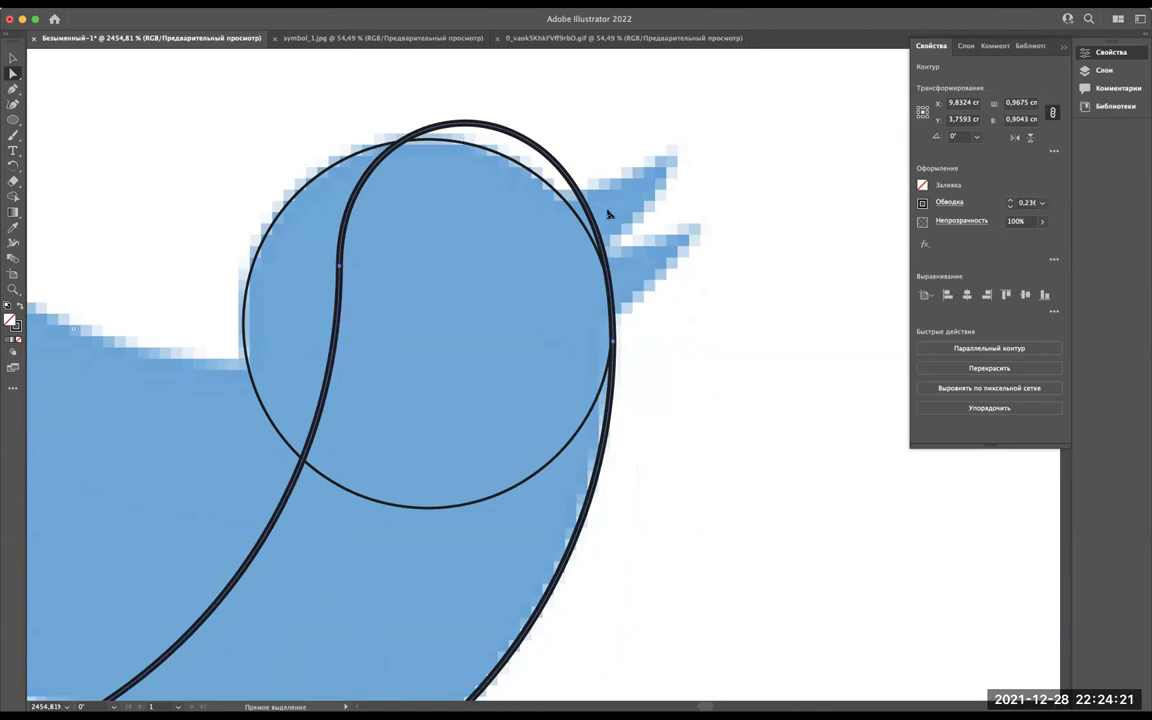
pyautogui.scroll(3, 608, 213)
pyautogui.click(598, 405)
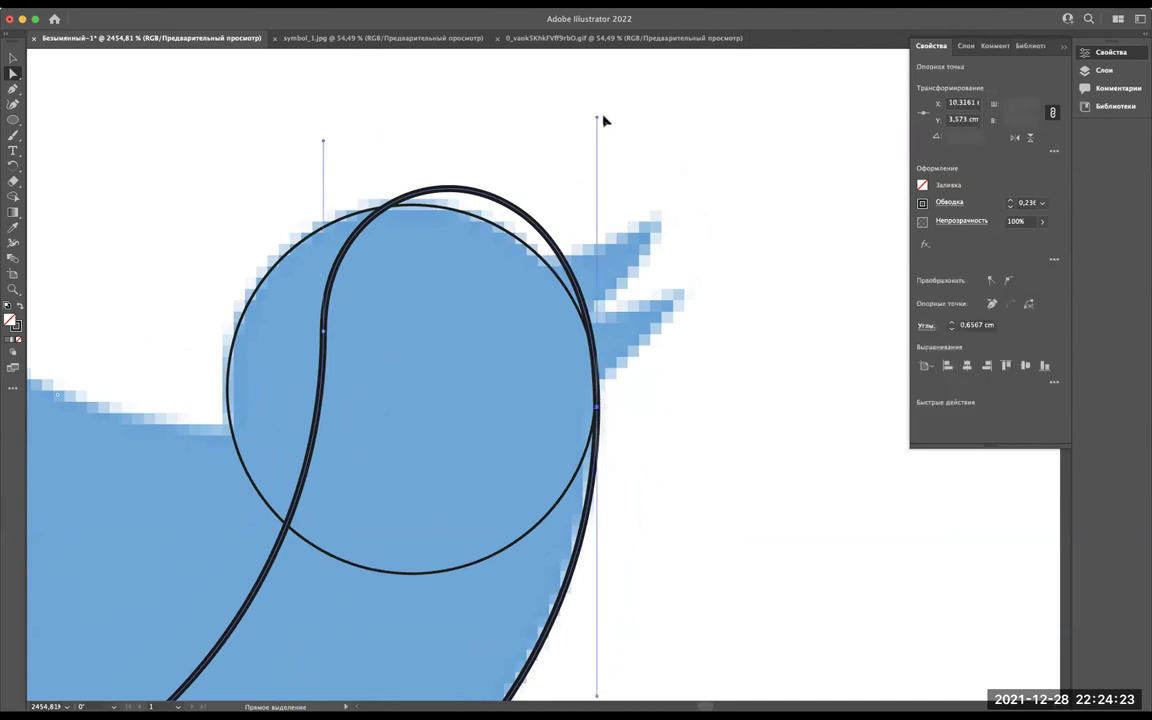
pyautogui.moveTo(597, 117); pyautogui.dragTo(600, 251)
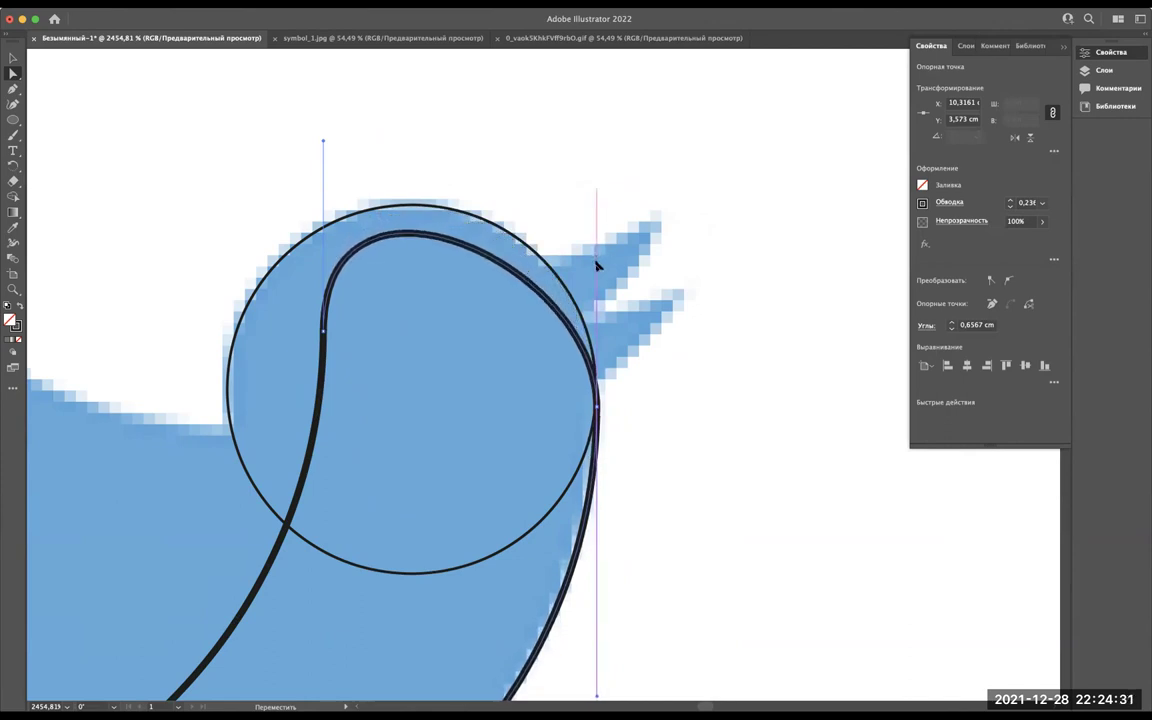
pyautogui.moveTo(600, 251); pyautogui.dragTo(597, 265)
pyautogui.scroll(-2, 557, 490)
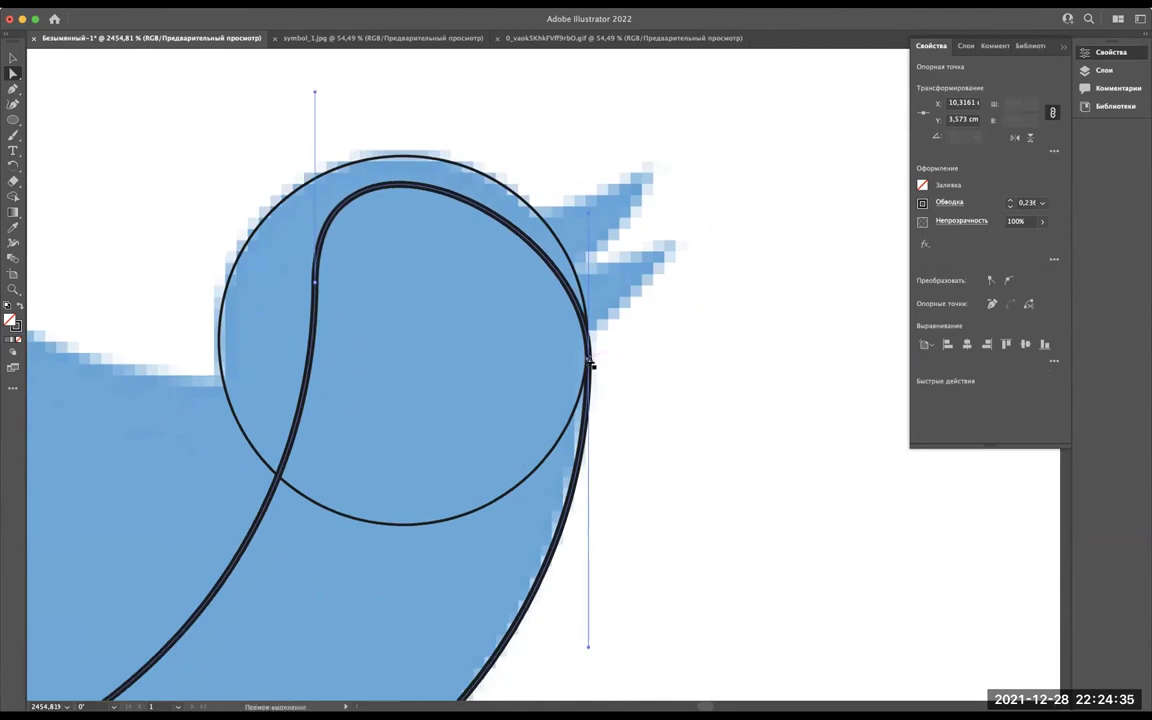
pyautogui.click(990, 281)
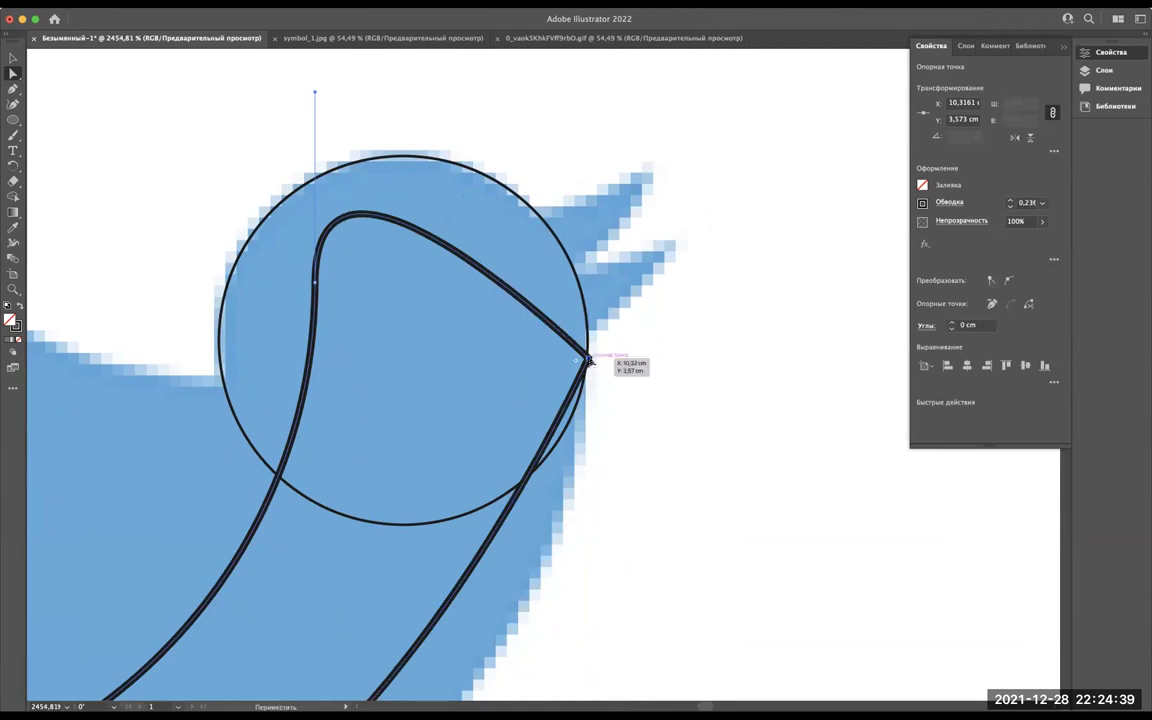
pyautogui.hotkey('ctrl', 'z')
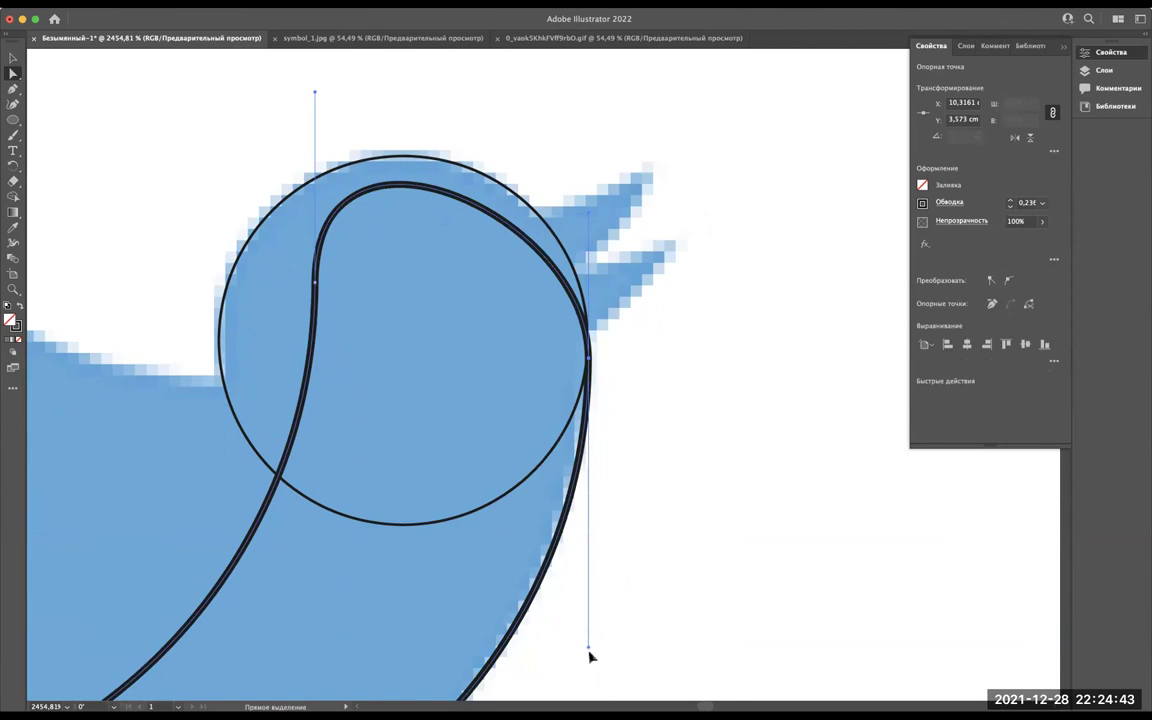
pyautogui.moveTo(588, 651)
pyautogui.mouseDown()
pyautogui.moveTo(565, 650)
pyautogui.moveTo(576, 489)
pyautogui.mouseUp()
pyautogui.scroll(-5, 578, 490)
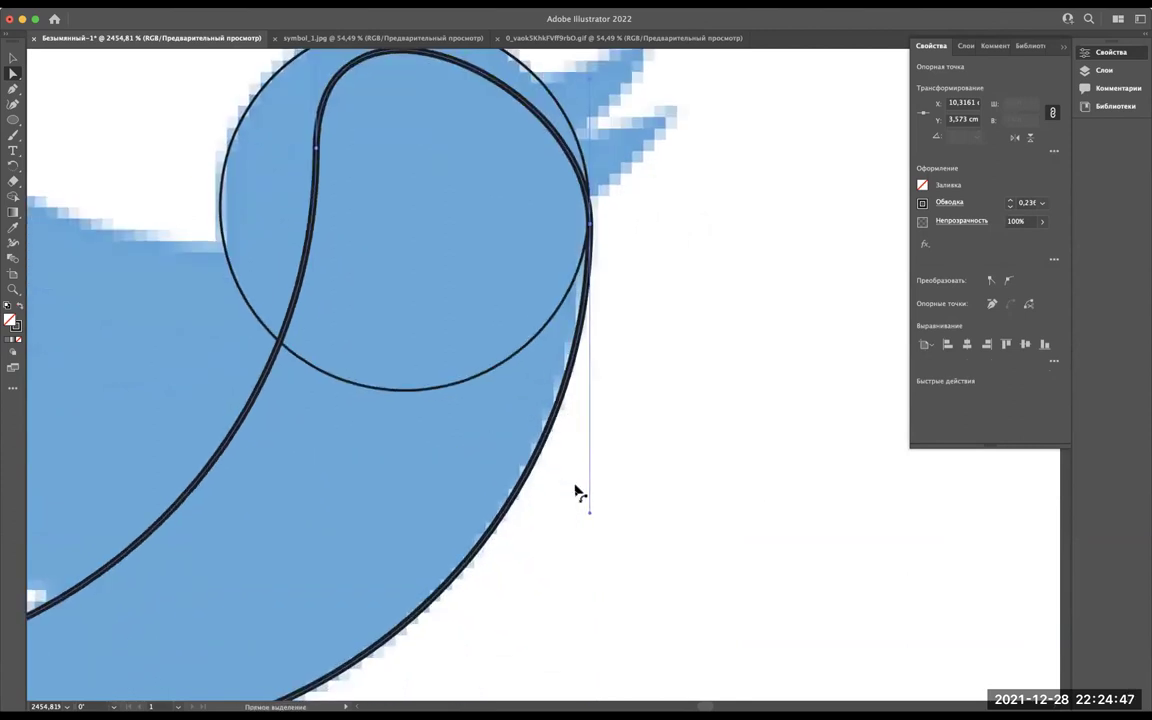
pyautogui.scroll(4, 445, 216)
pyautogui.scroll(1, 445, 216)
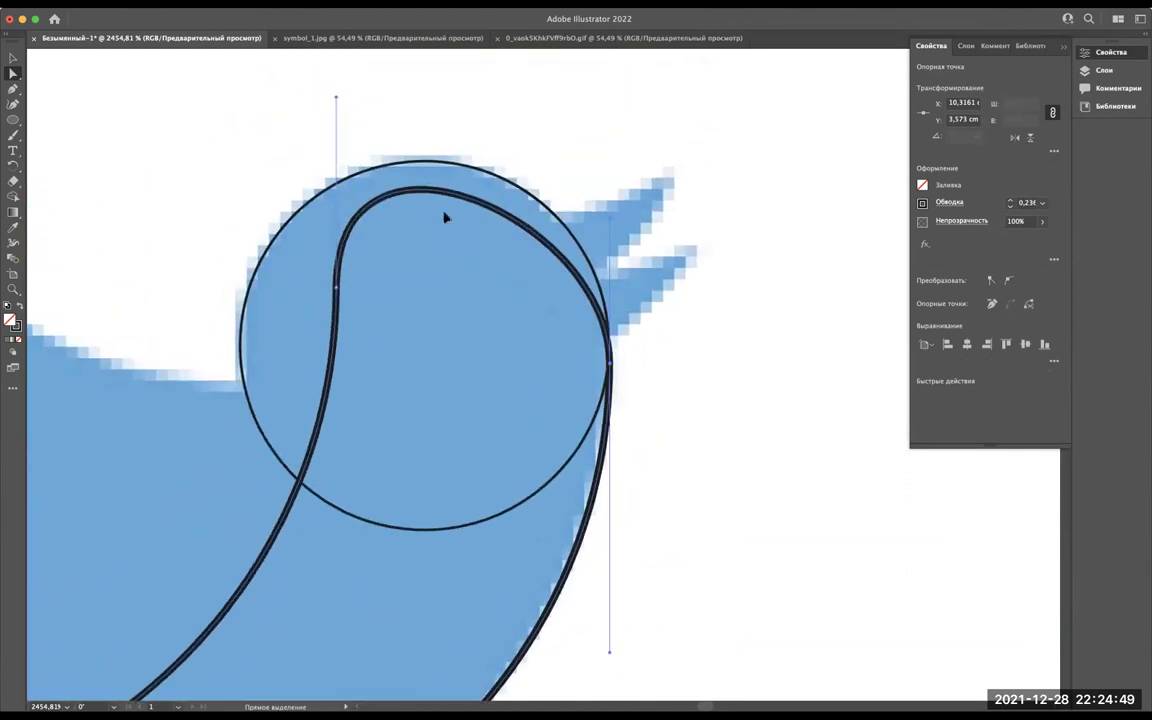
pyautogui.scroll(2, 480, 235)
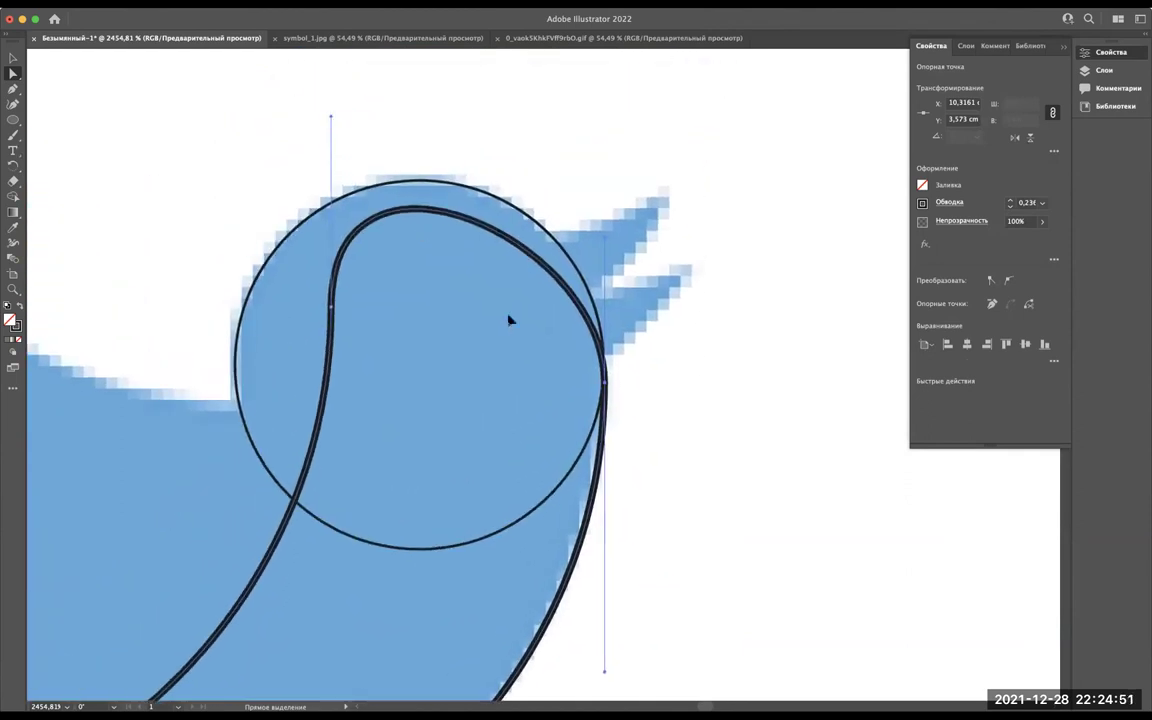
pyautogui.scroll(2, 590, 233)
pyautogui.scroll(2, 599, 239)
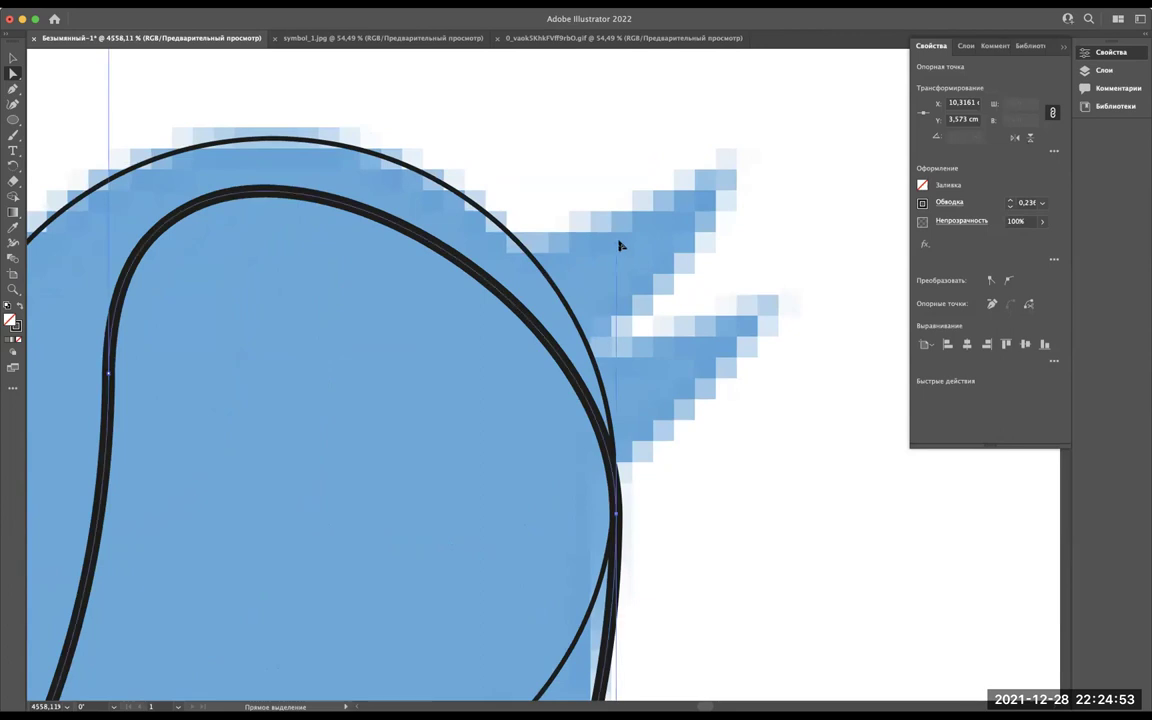
pyautogui.scroll(2, 620, 247)
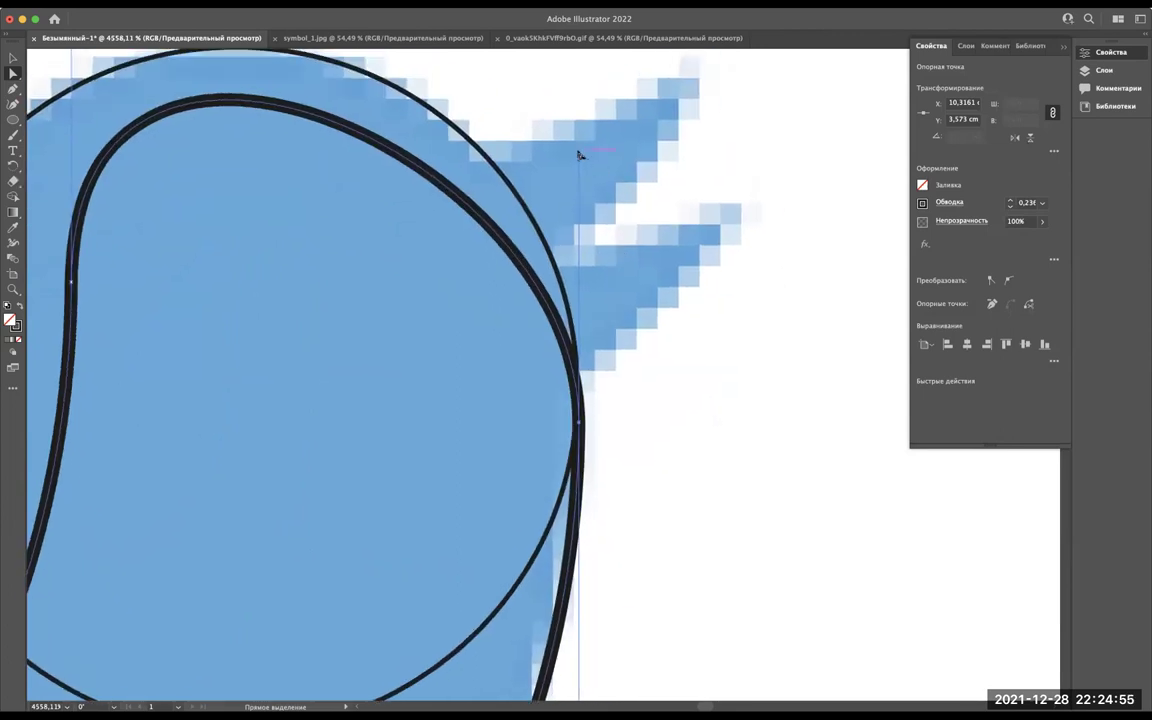
pyautogui.moveTo(579, 155)
pyautogui.mouseDown()
pyautogui.moveTo(566, 169)
pyautogui.moveTo(648, 142)
pyautogui.moveTo(481, 118)
pyautogui.moveTo(530, 90)
pyautogui.moveTo(530, 77)
pyautogui.mouseUp()
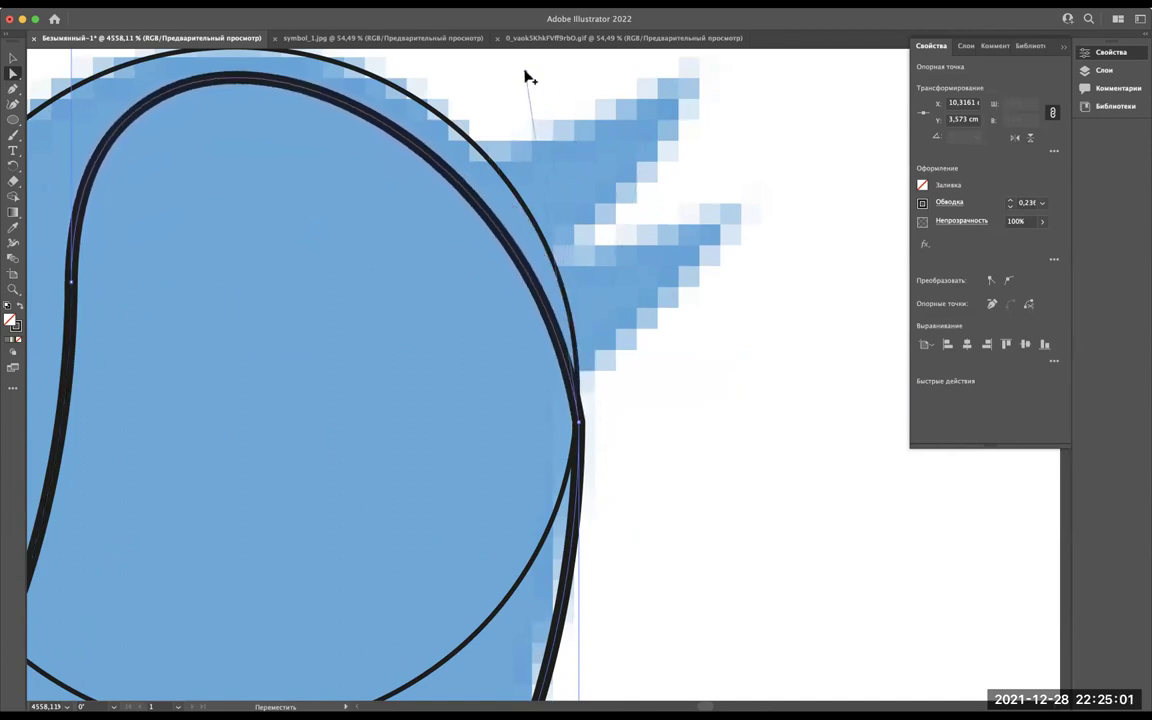
pyautogui.press('super+z')
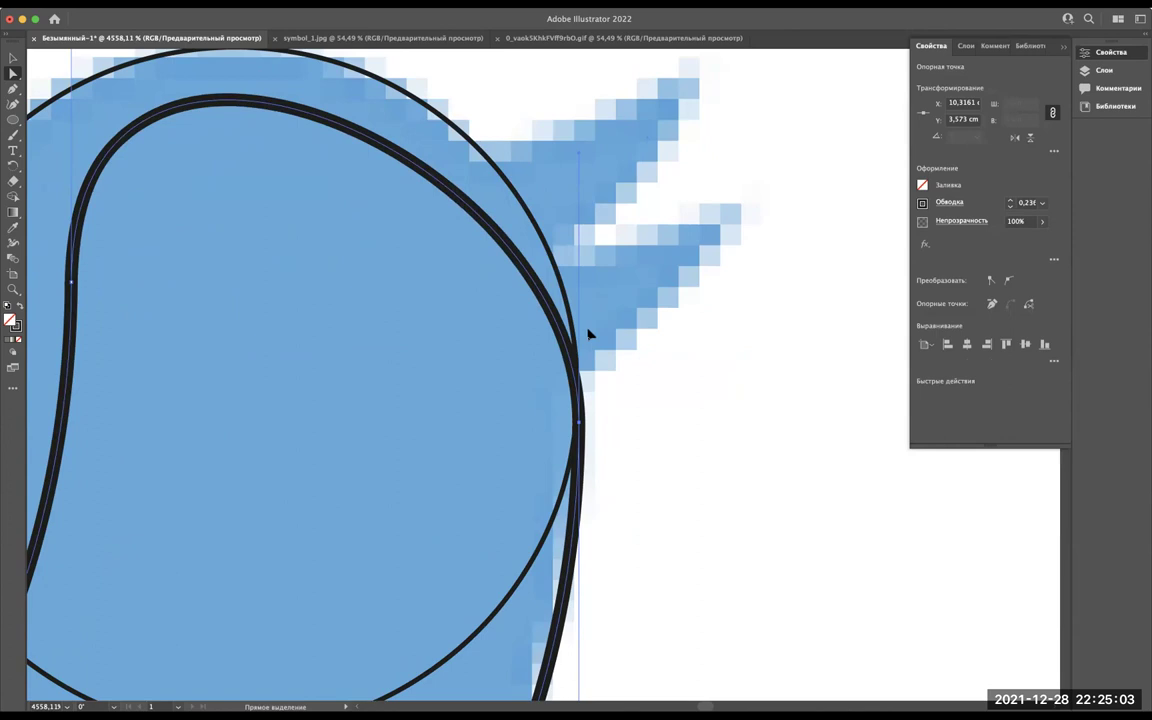
pyautogui.press('v')
pyautogui.scroll(-5, 589, 329)
pyautogui.scroll(-3, 589, 329)
pyautogui.scroll(2, 597, 288)
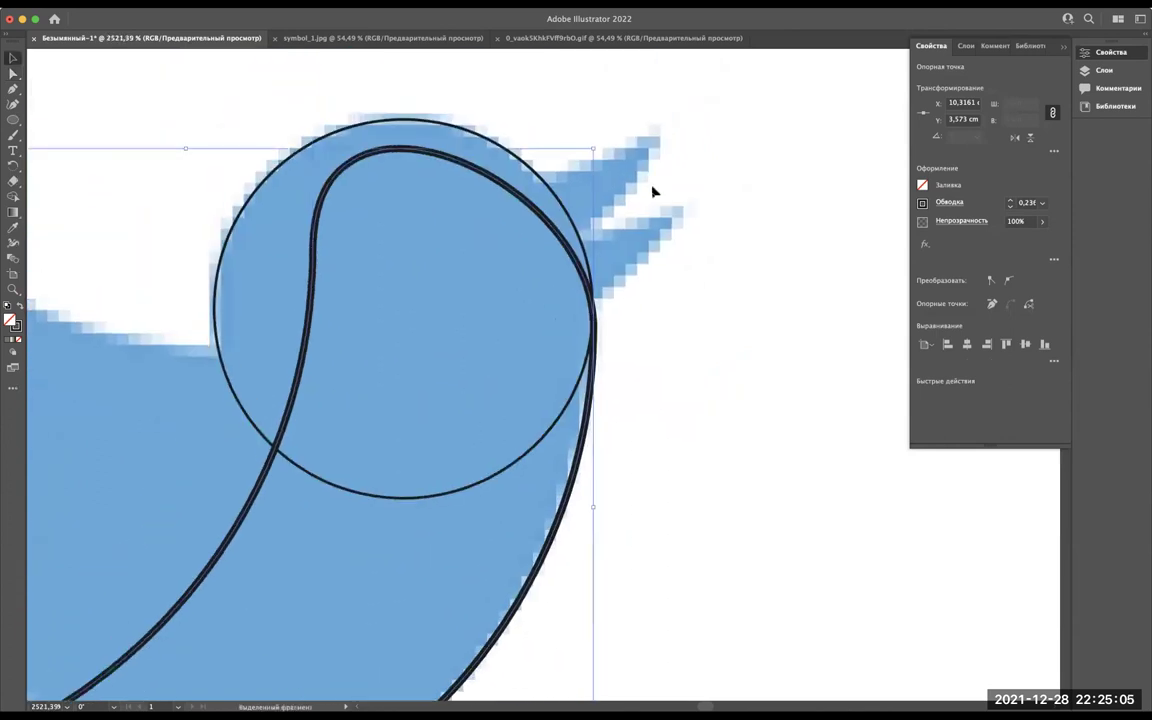
pyautogui.scroll(-1, 653, 190)
# Unite the head circle and body path in Pathfinder, then deselect and pick the Ellipse tool.
pyautogui.click(490, 141)
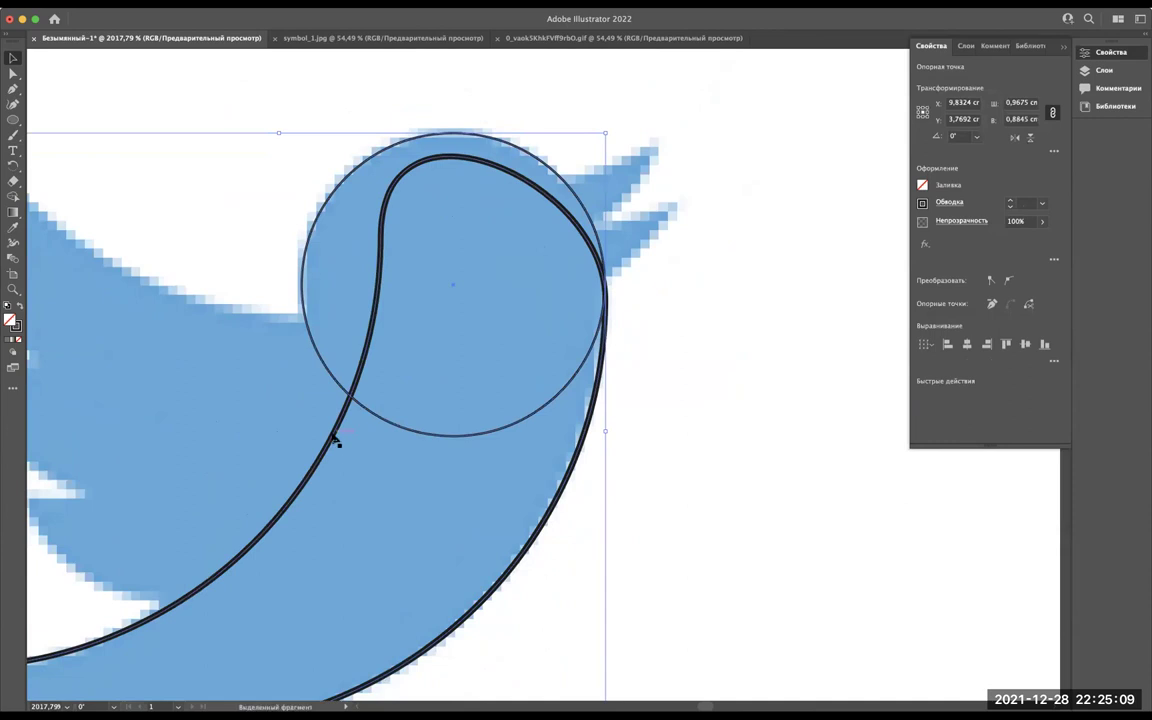
pyautogui.hscroll(-3, 337, 440)
pyautogui.hscroll(-3, 501, 399)
pyautogui.scroll(-2, 547, 313)
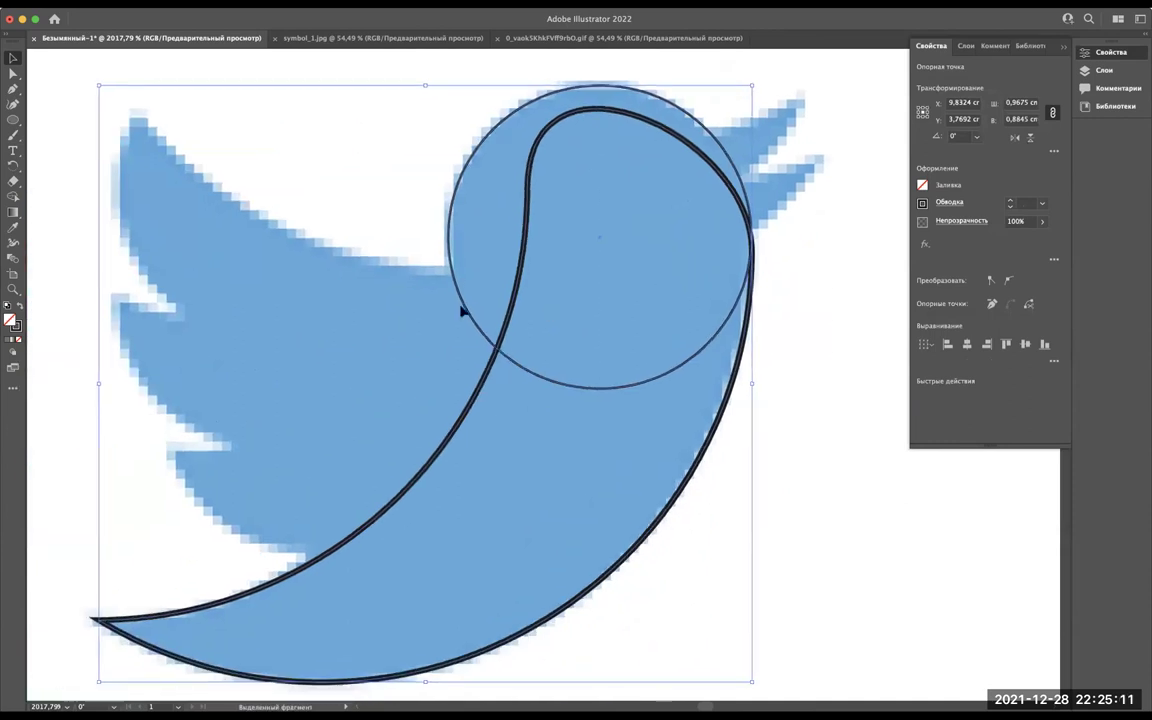
pyautogui.click(800, 240)
pyautogui.scroll(-5, 535, 303)
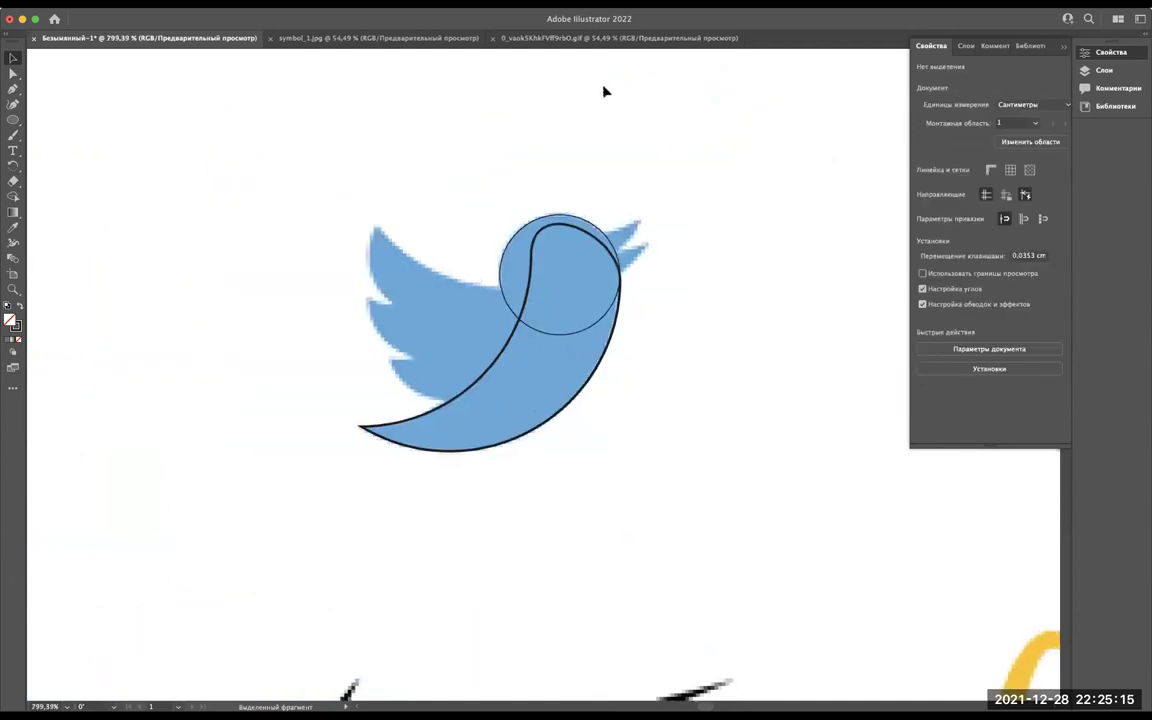
pyautogui.click(517, 290)
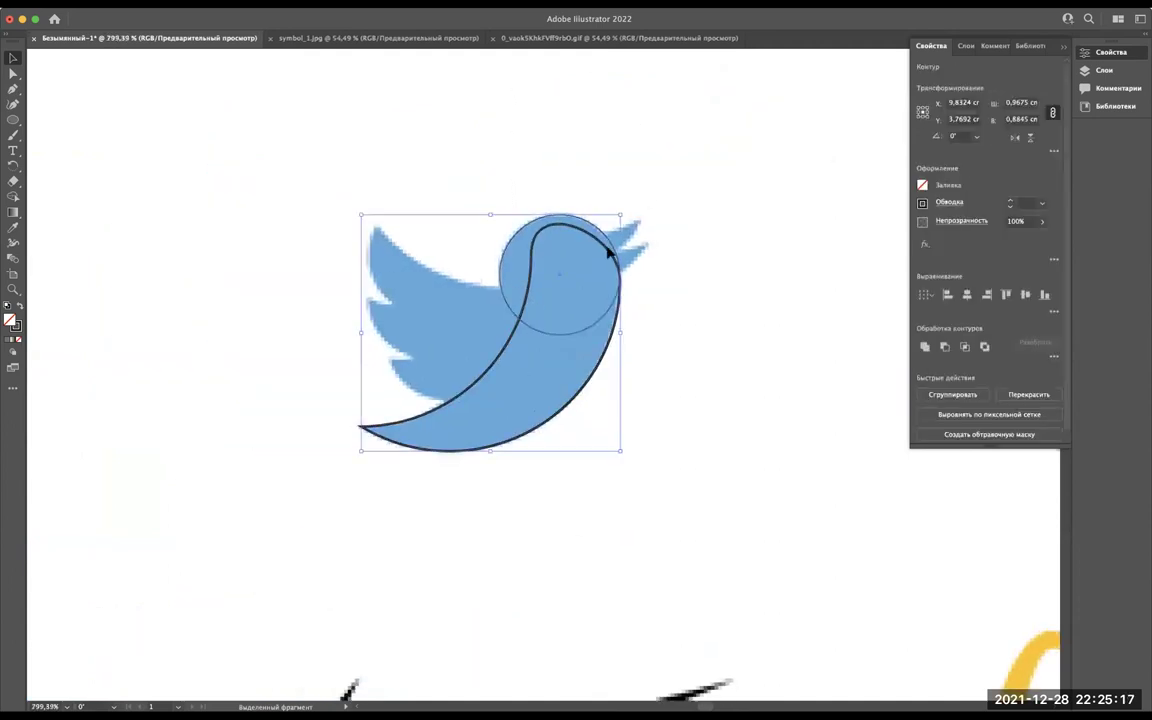
pyautogui.scroll(2, 612, 247)
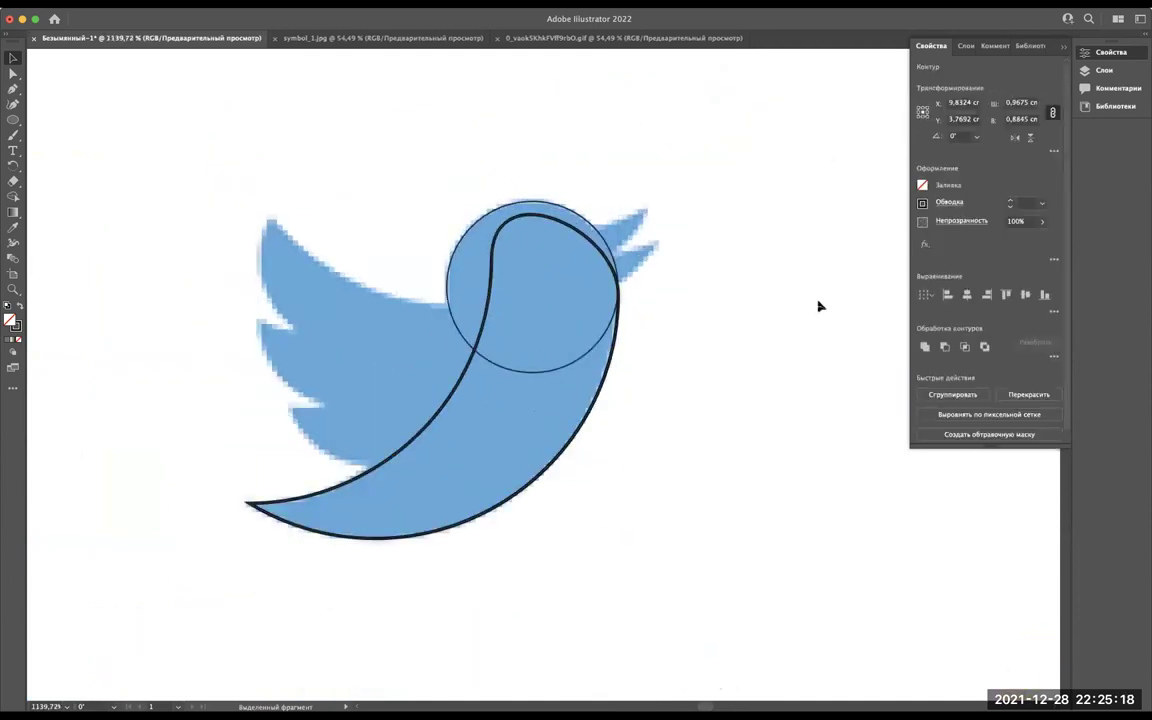
pyautogui.click(925, 347)
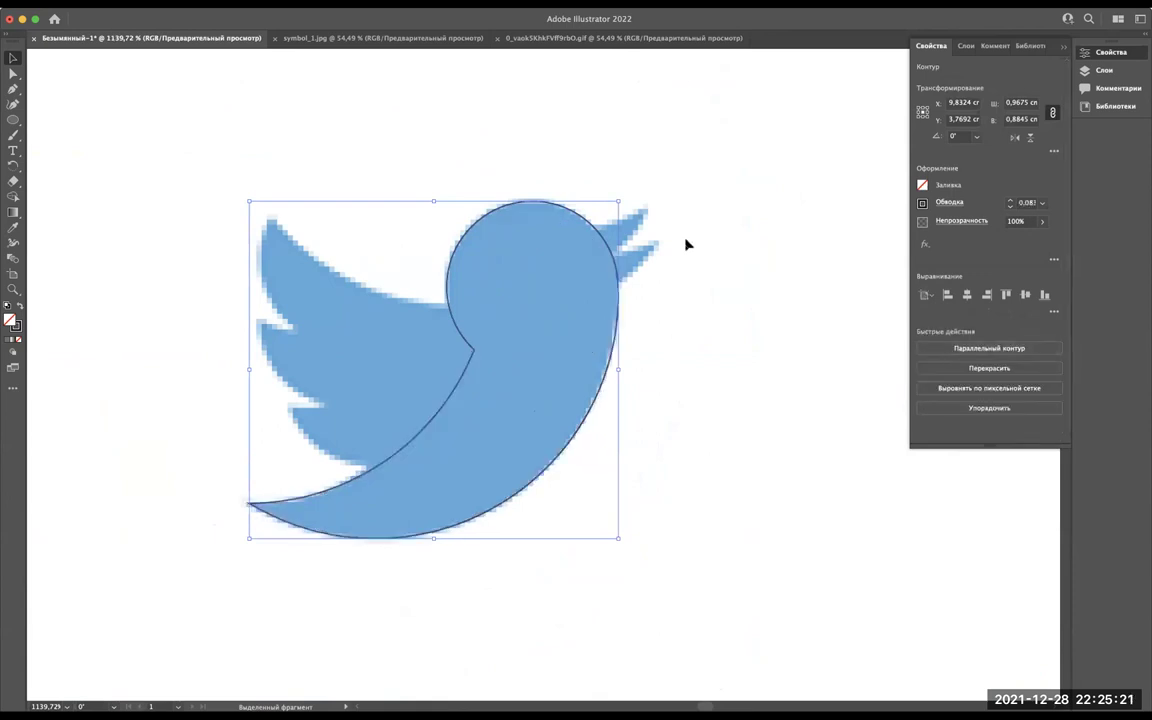
pyautogui.click(679, 80)
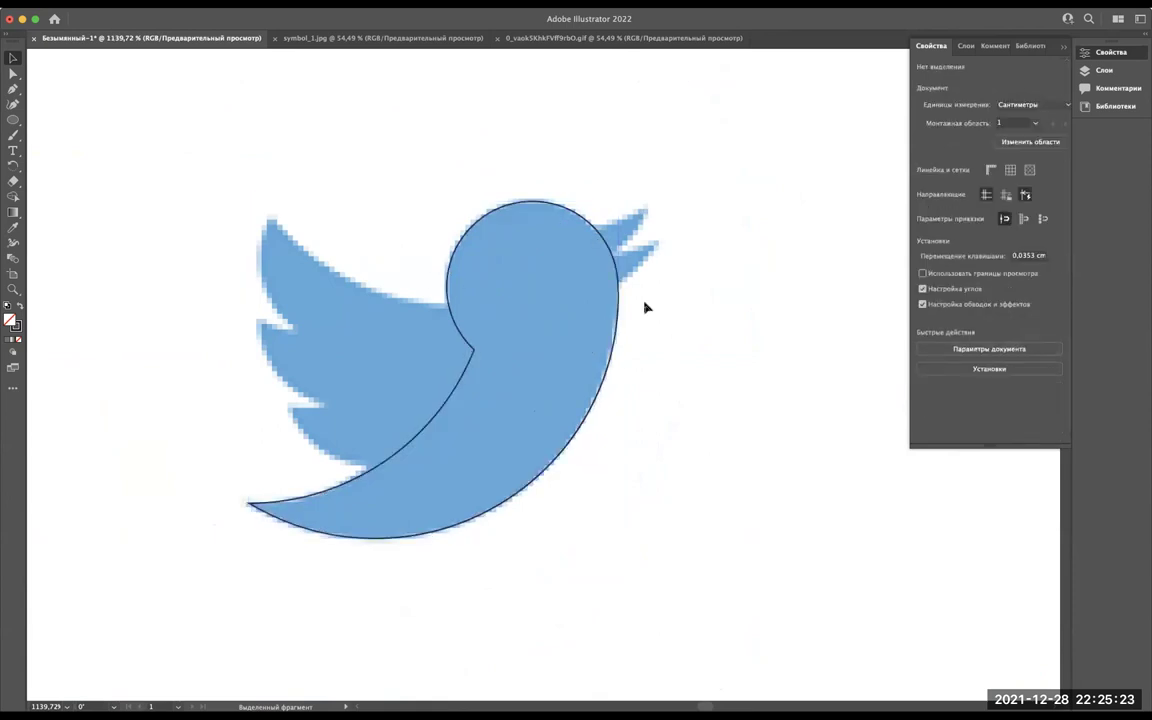
pyautogui.click(13, 120)
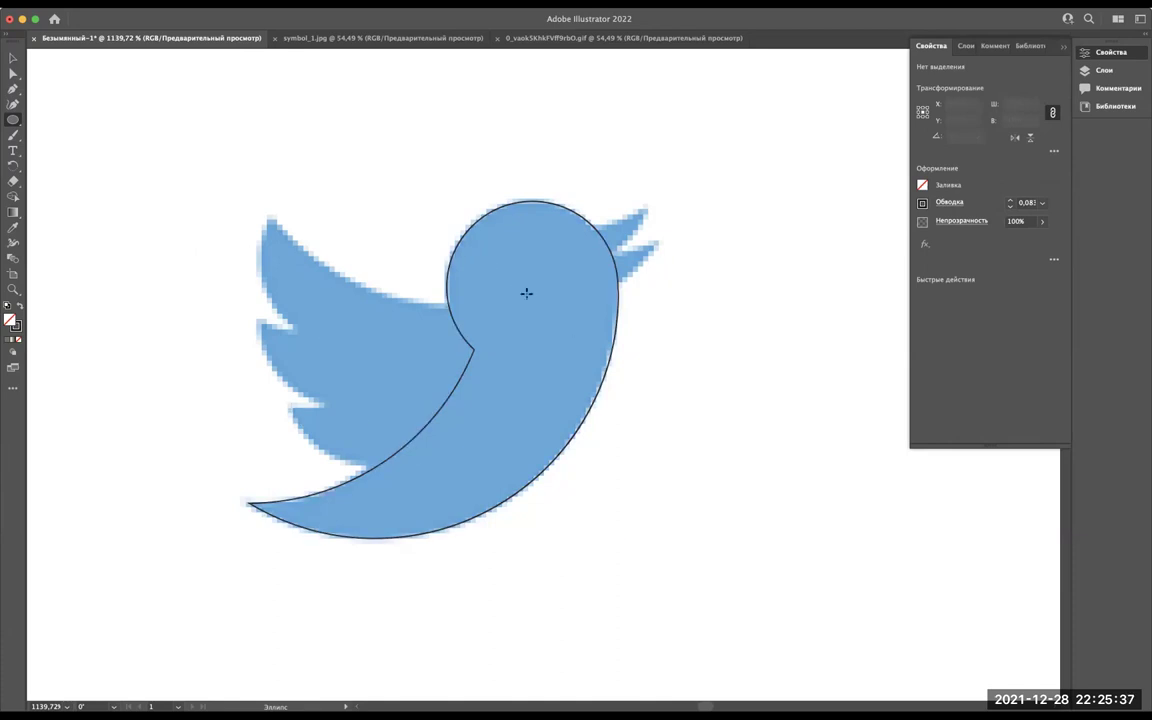
# Zoom out and draw a large circle, about 1.23 cm, above the bird's head.
pyautogui.scroll(-3, 526, 293)
pyautogui.scroll(-2, 526, 293)
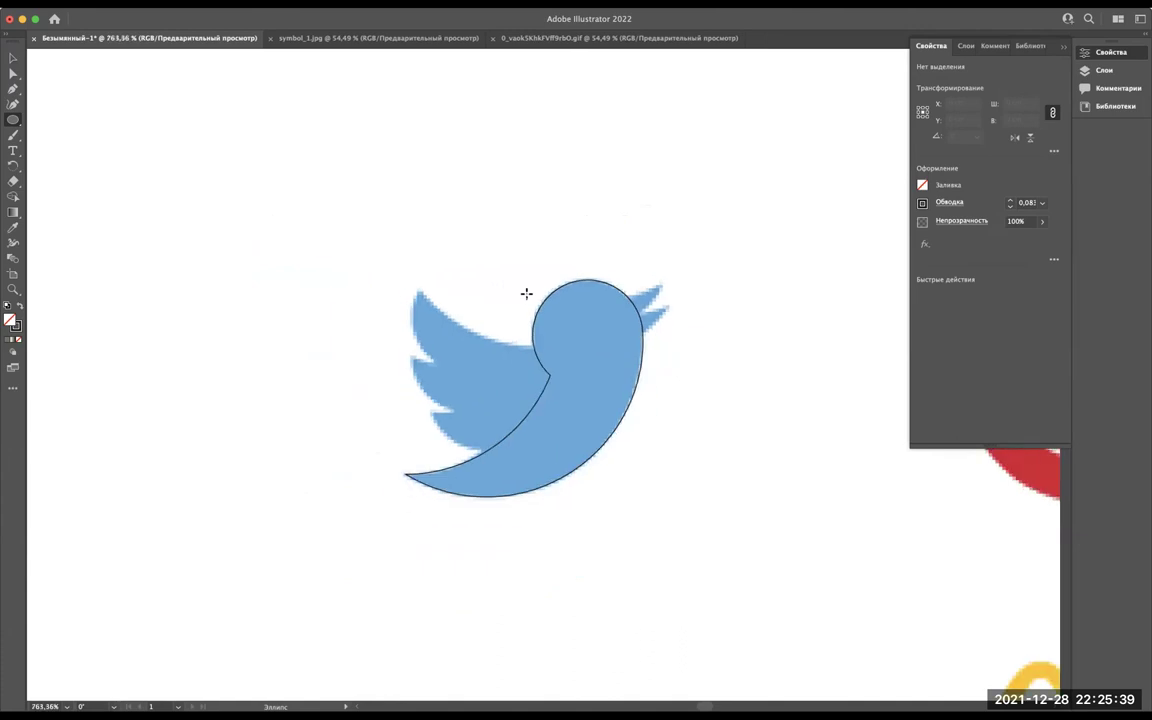
pyautogui.scroll(-2, 526, 293)
pyautogui.moveTo(363, 118); pyautogui.dragTo(661, 292)
# Test-resize and nudge the large circle with the Selection tool, then undo the resize.
pyautogui.scroll(5, 488, 411)
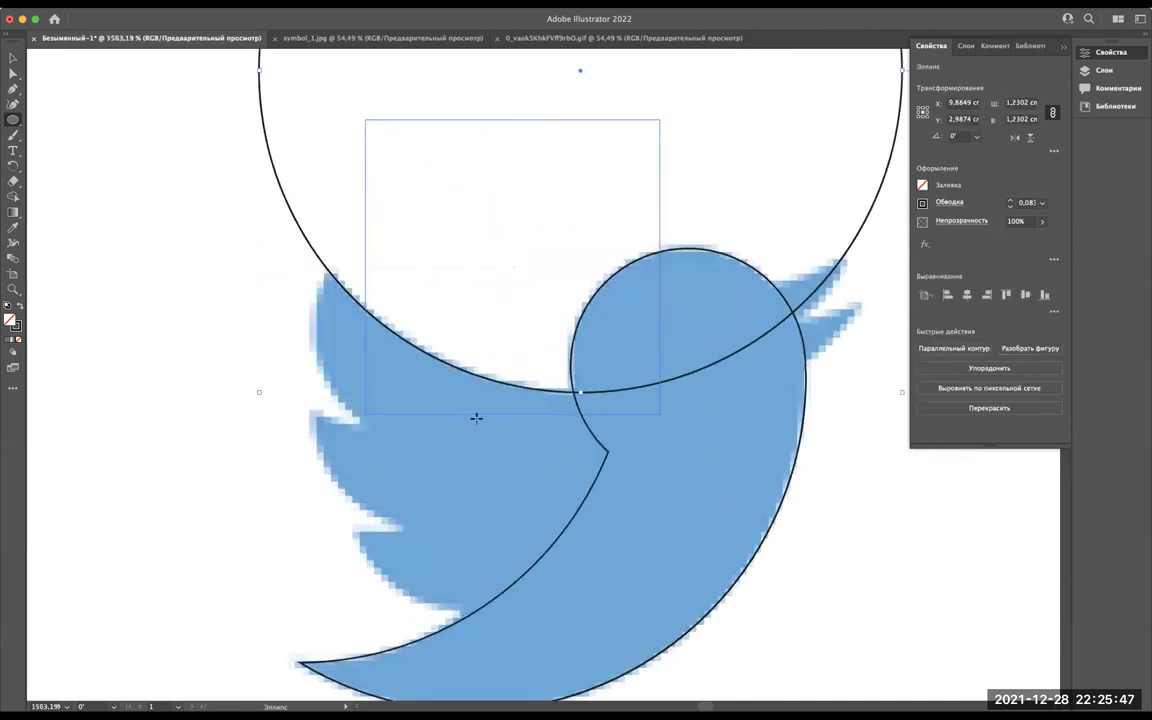
pyautogui.scroll(-3, 538, 301)
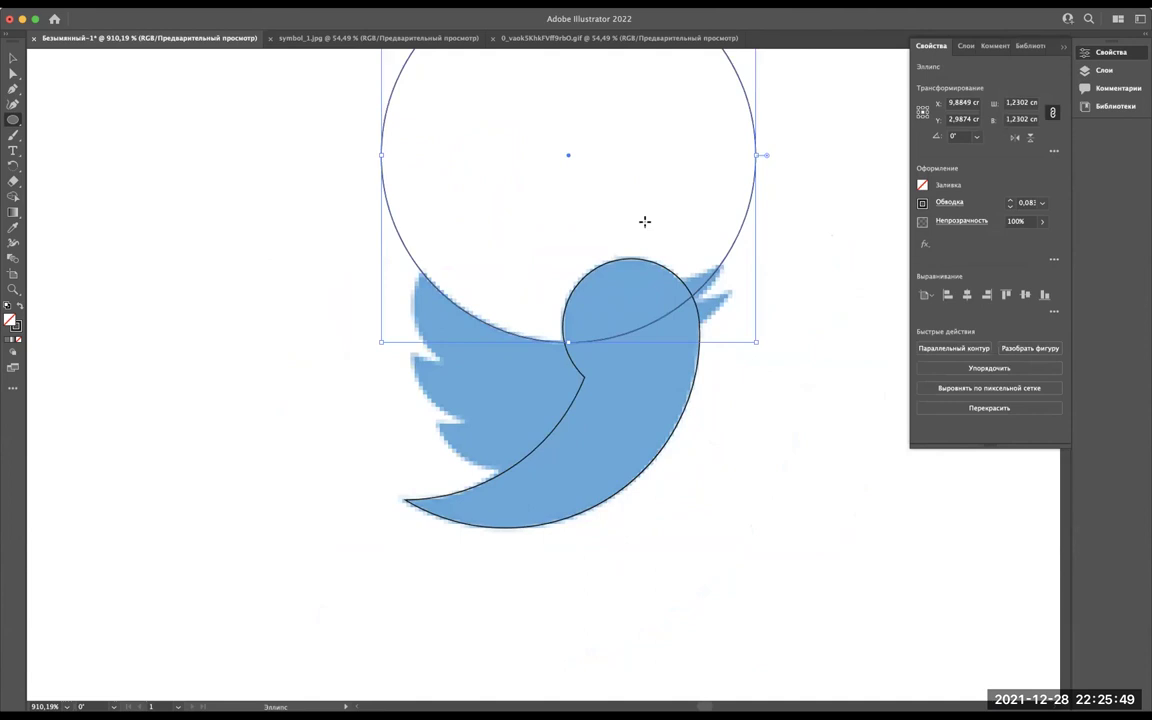
pyautogui.hscroll(1, 644, 221)
pyautogui.scroll(5, 627, 257)
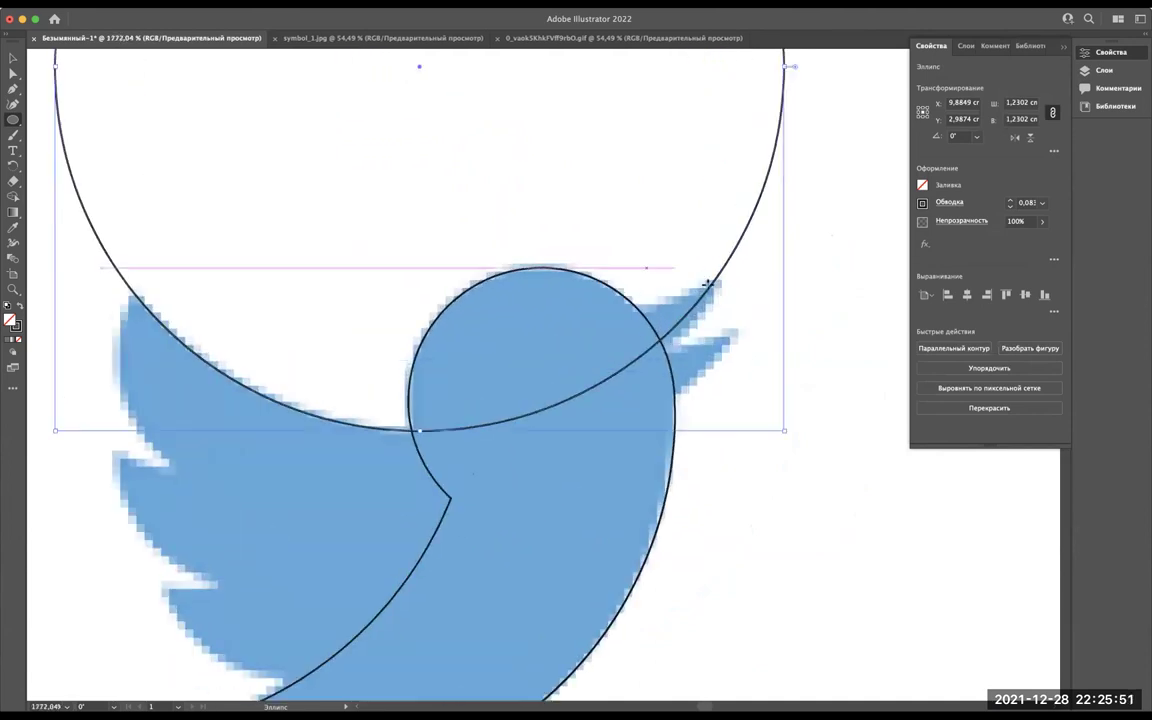
pyautogui.press('v')
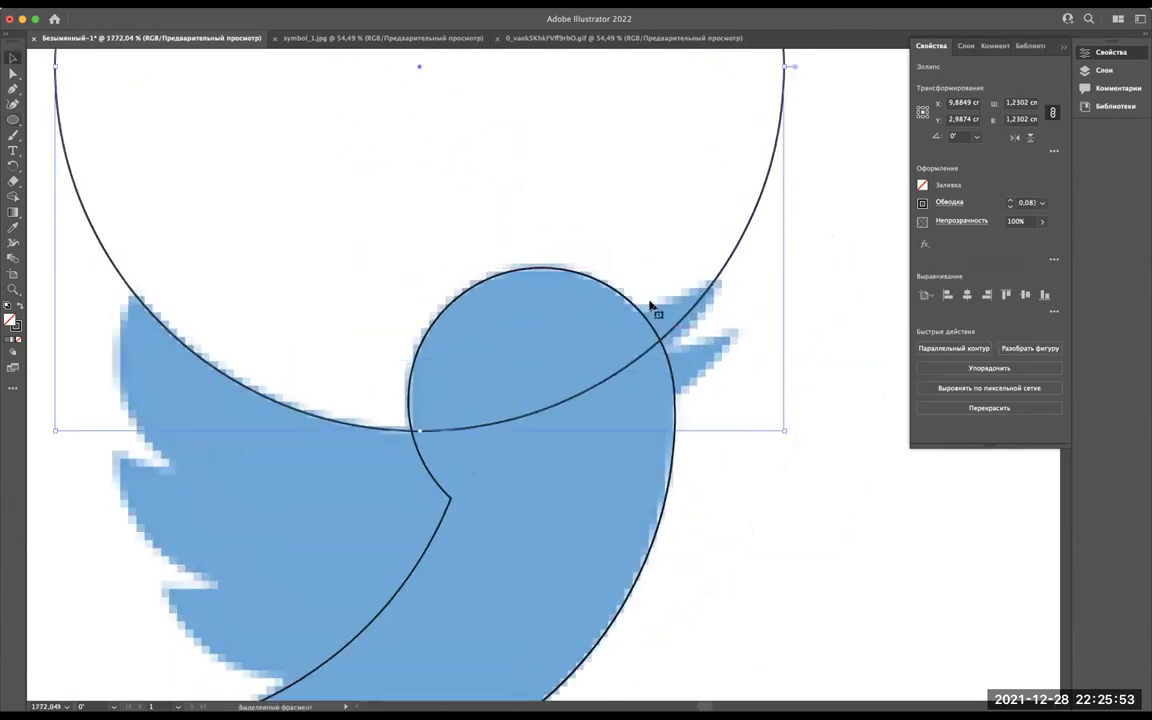
pyautogui.moveTo(785, 434); pyautogui.dragTo(789, 432)
pyautogui.press('Right')
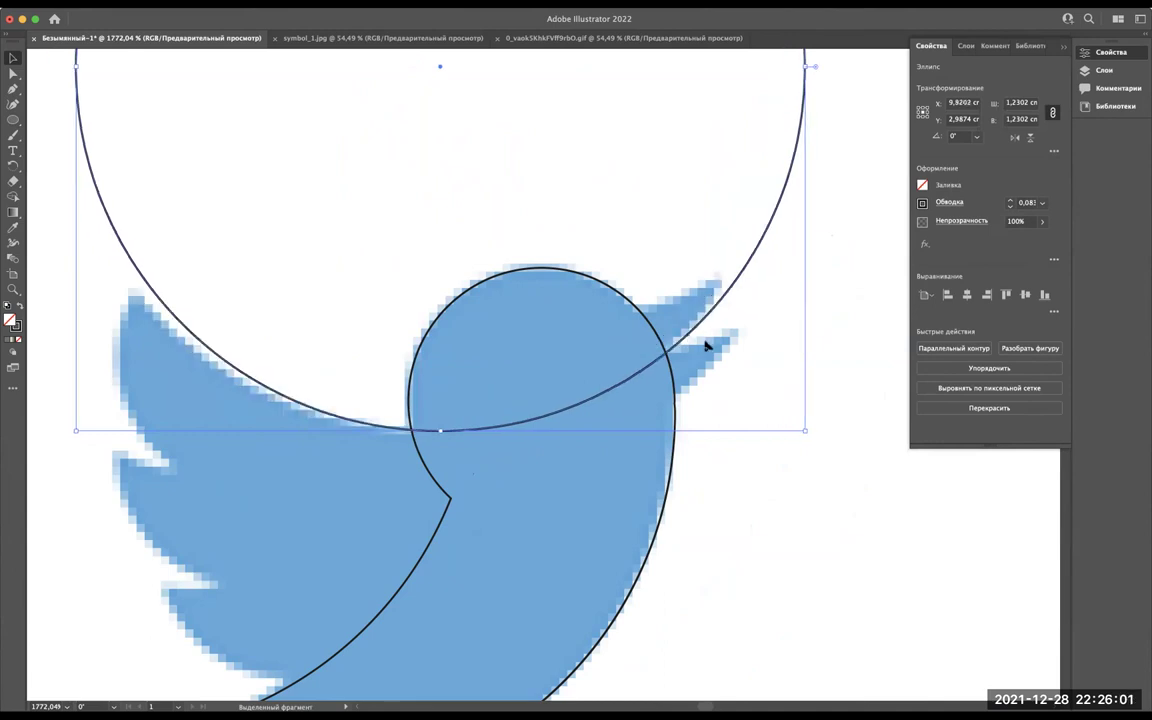
pyautogui.press('Left')
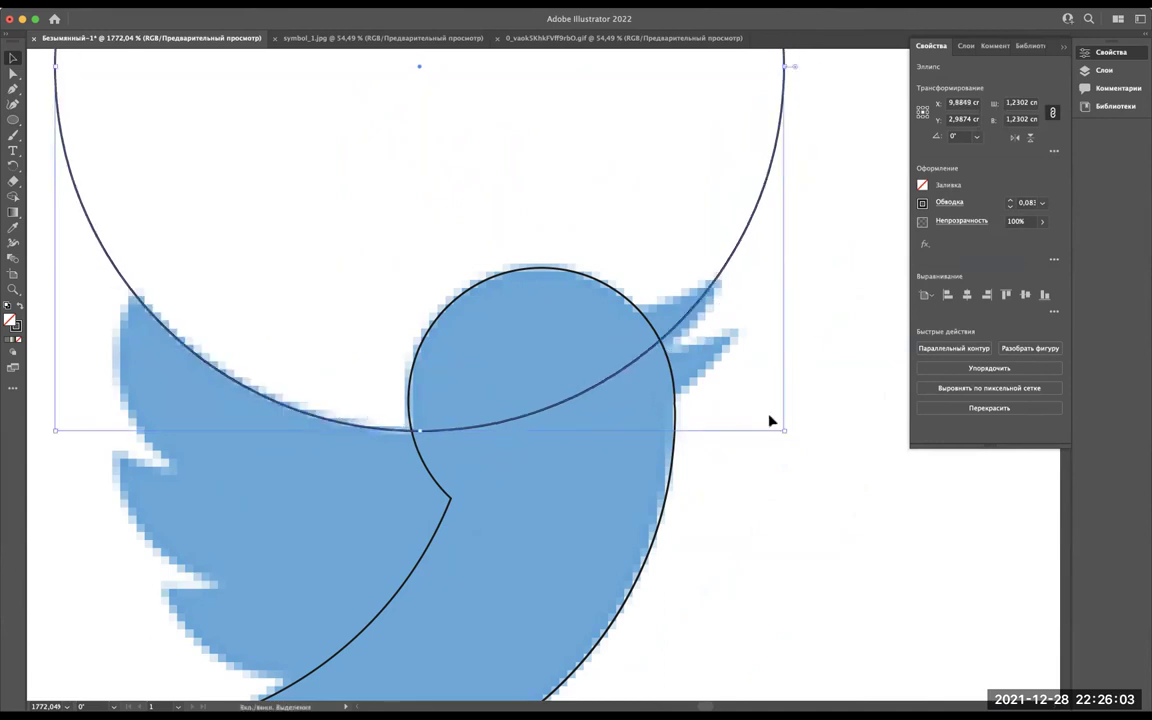
pyautogui.moveTo(782, 430); pyautogui.dragTo(796, 441)
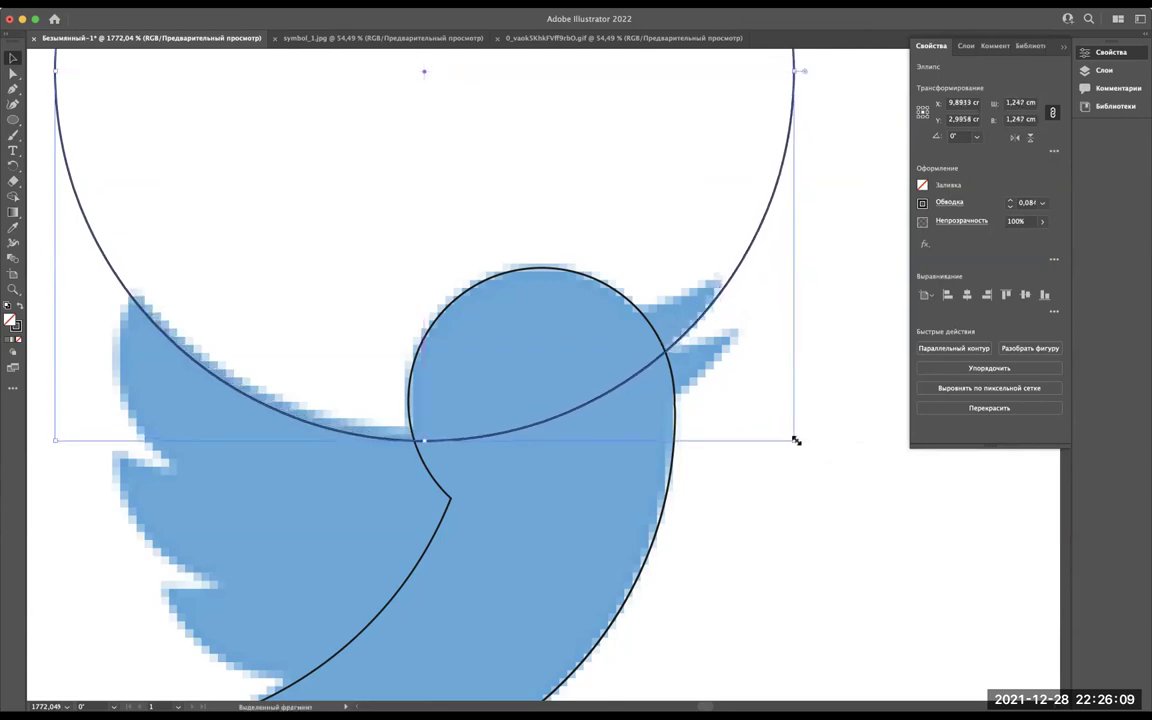
pyautogui.hotkey('ctrl', 'z')
# Alt-drag a copy of the large circle downward so it overlaps the wing.
pyautogui.scroll(-2, 700, 305)
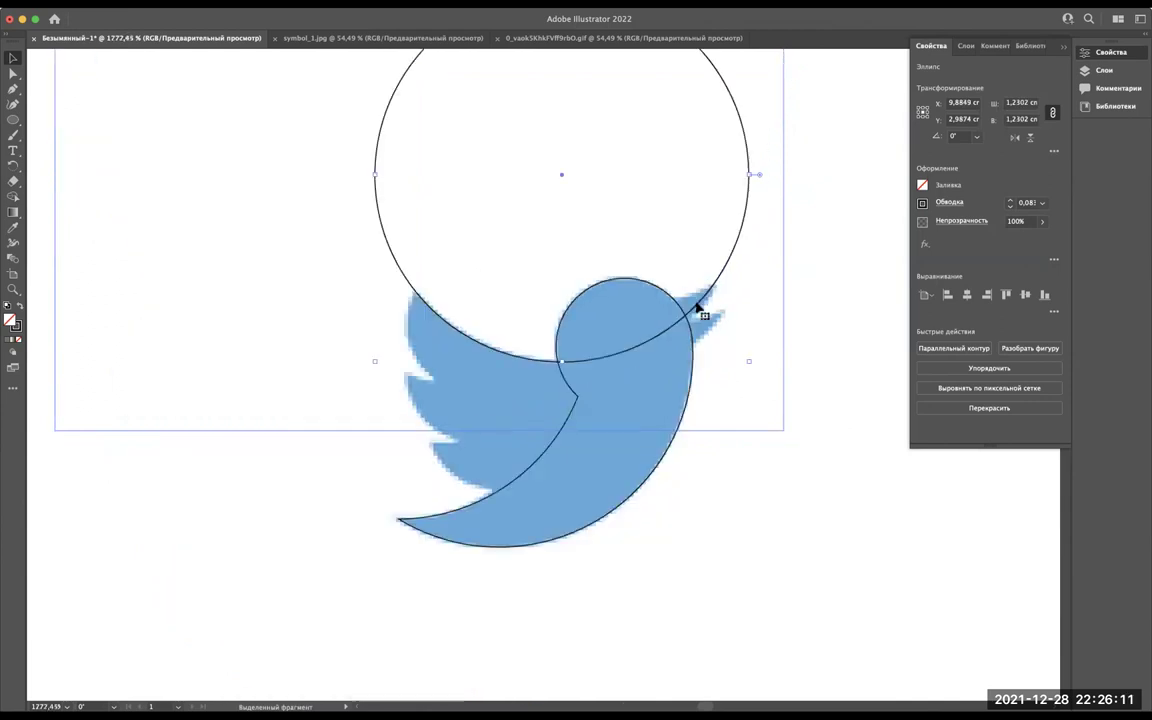
pyautogui.scroll(-2, 700, 308)
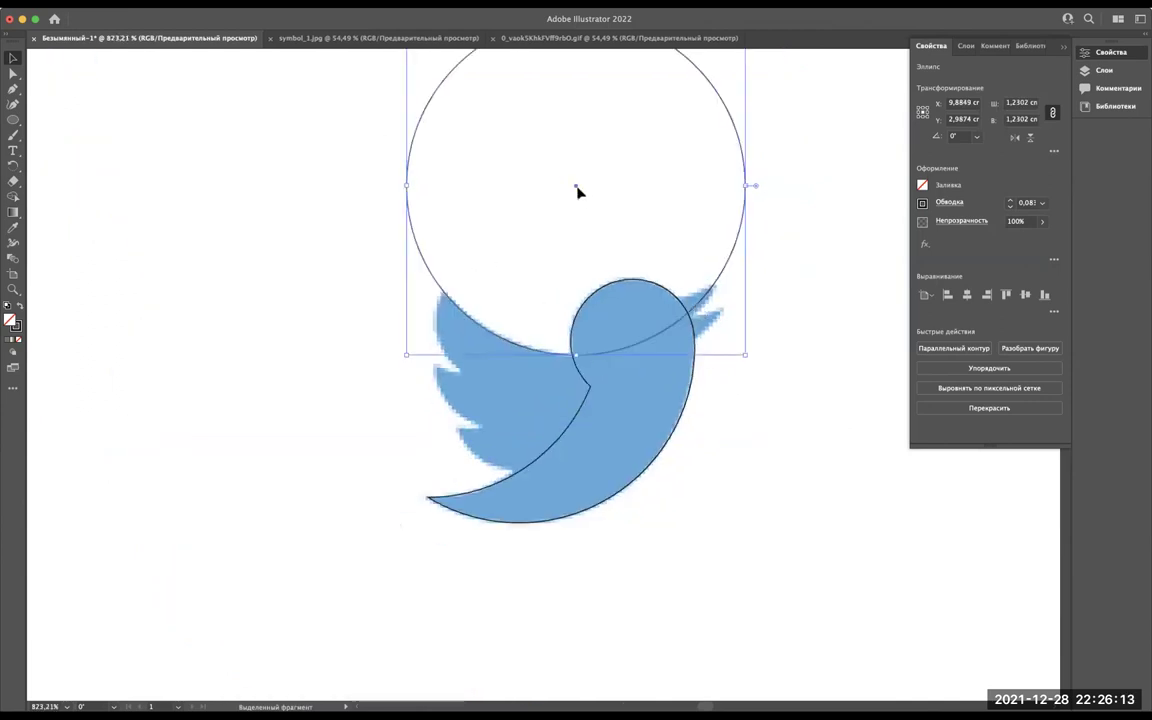
pyautogui.scroll(1, 578, 192)
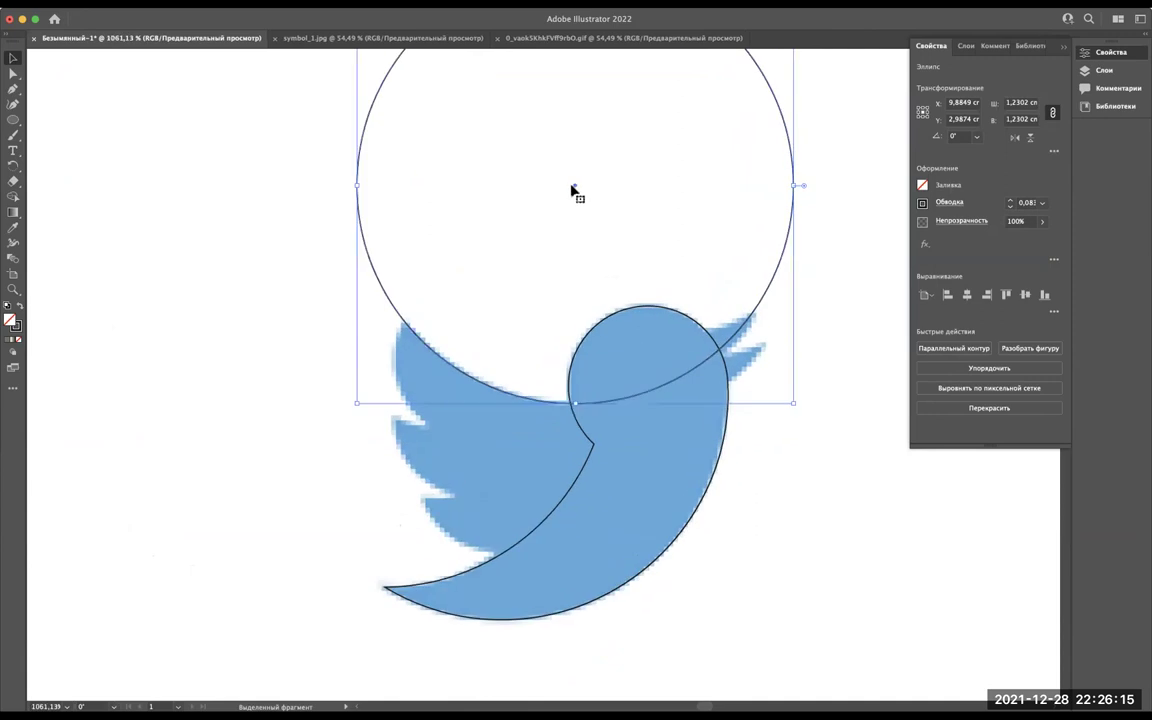
pyautogui.moveTo(576, 190)
pyautogui.mouseDown()
pyautogui.moveTo(571, 231)
pyautogui.moveTo(616, 340)
pyautogui.moveTo(595, 297)
pyautogui.moveTo(563, 319)
pyautogui.moveTo(600, 296)
pyautogui.mouseUp()
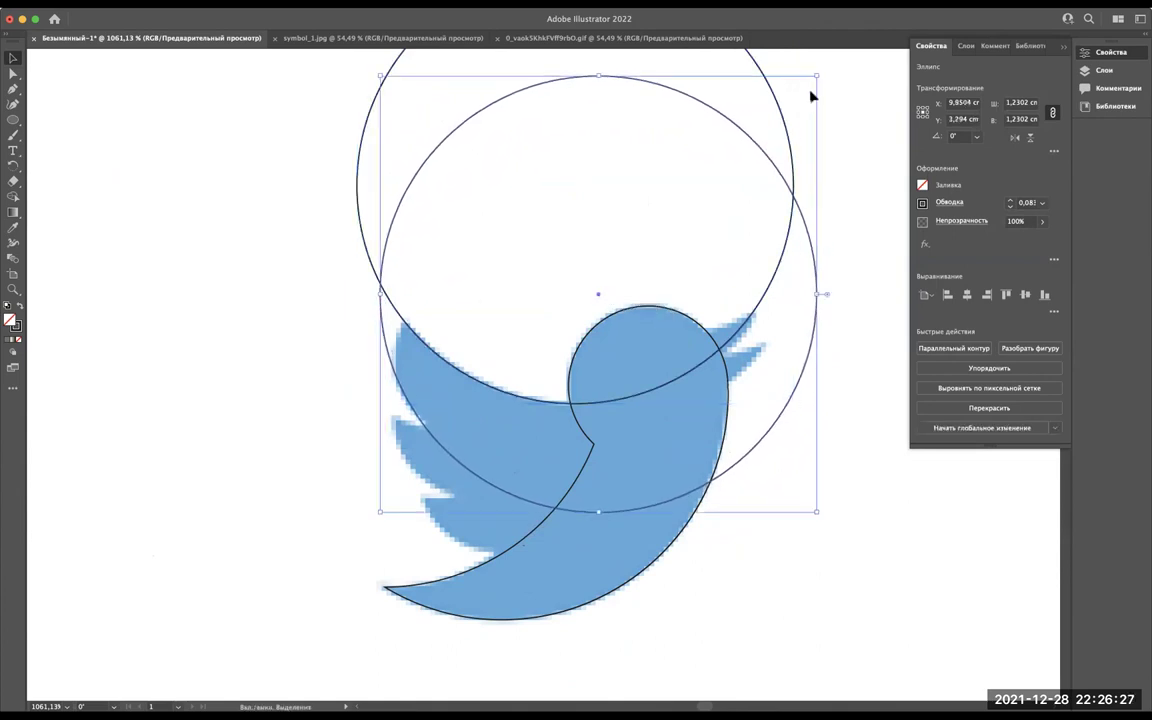
# Scale the copied circle down to 0.4256 cm and fit it against the wing edge.
pyautogui.moveTo(815, 76)
pyautogui.mouseDown()
pyautogui.moveTo(658, 206)
pyautogui.moveTo(571, 307)
pyautogui.mouseUp()
pyautogui.moveTo(478, 411)
pyautogui.mouseDown()
pyautogui.moveTo(491, 334)
pyautogui.moveTo(486, 357)
pyautogui.mouseUp()
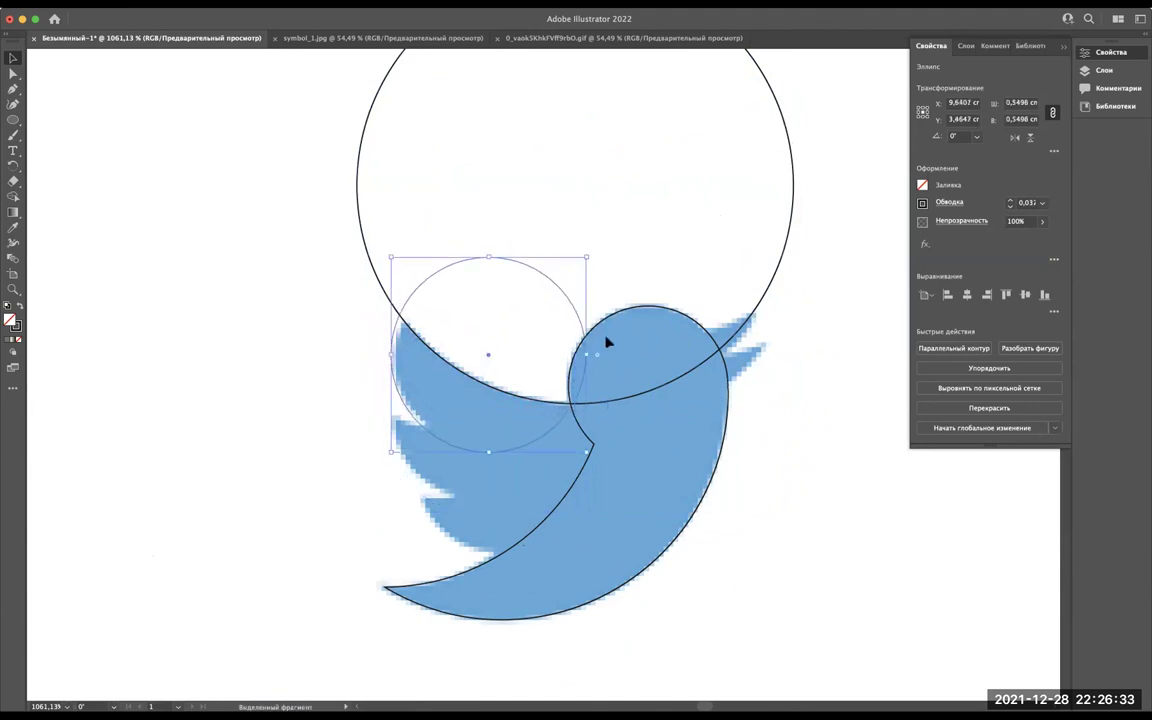
pyautogui.moveTo(585, 356); pyautogui.dragTo(540, 362)
pyautogui.scroll(2, 487, 372)
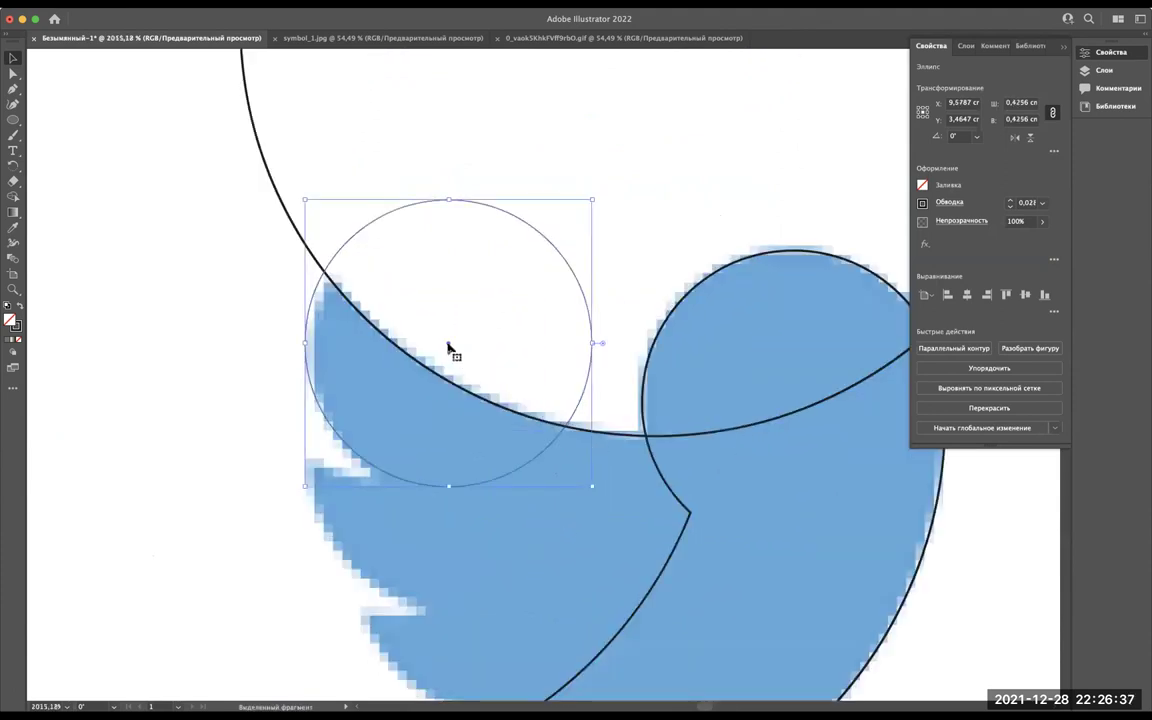
pyautogui.moveTo(450, 350); pyautogui.dragTo(452, 359)
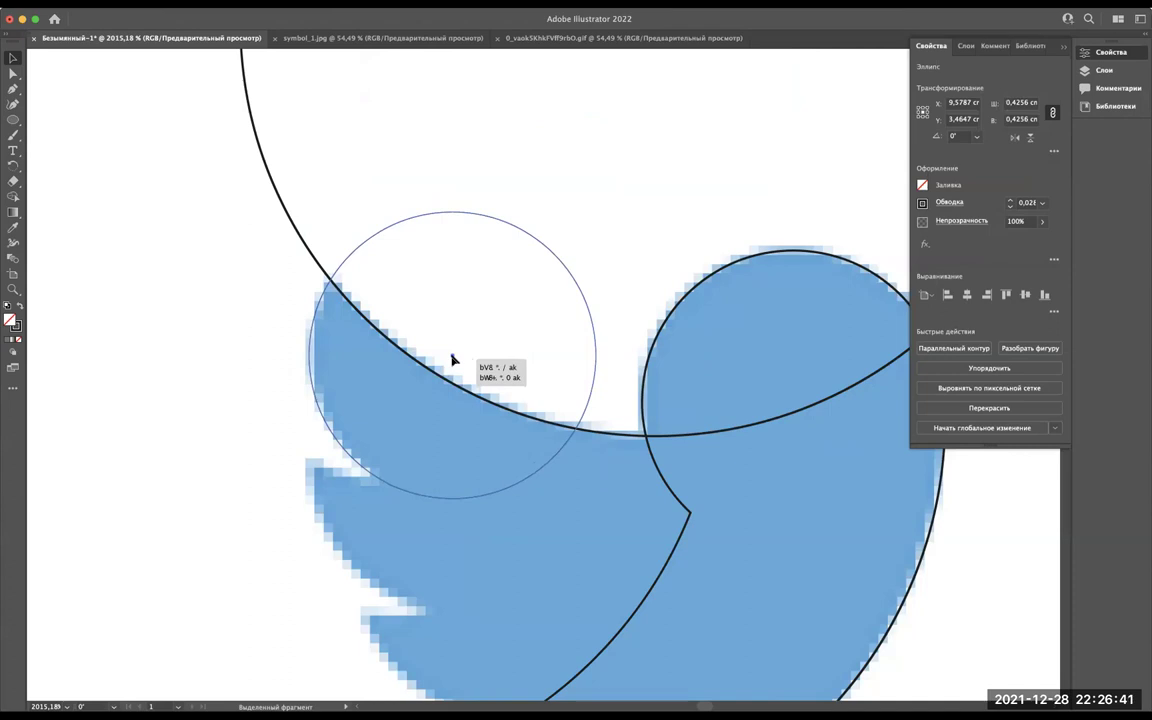
pyautogui.moveTo(452, 359); pyautogui.dragTo(452, 359)
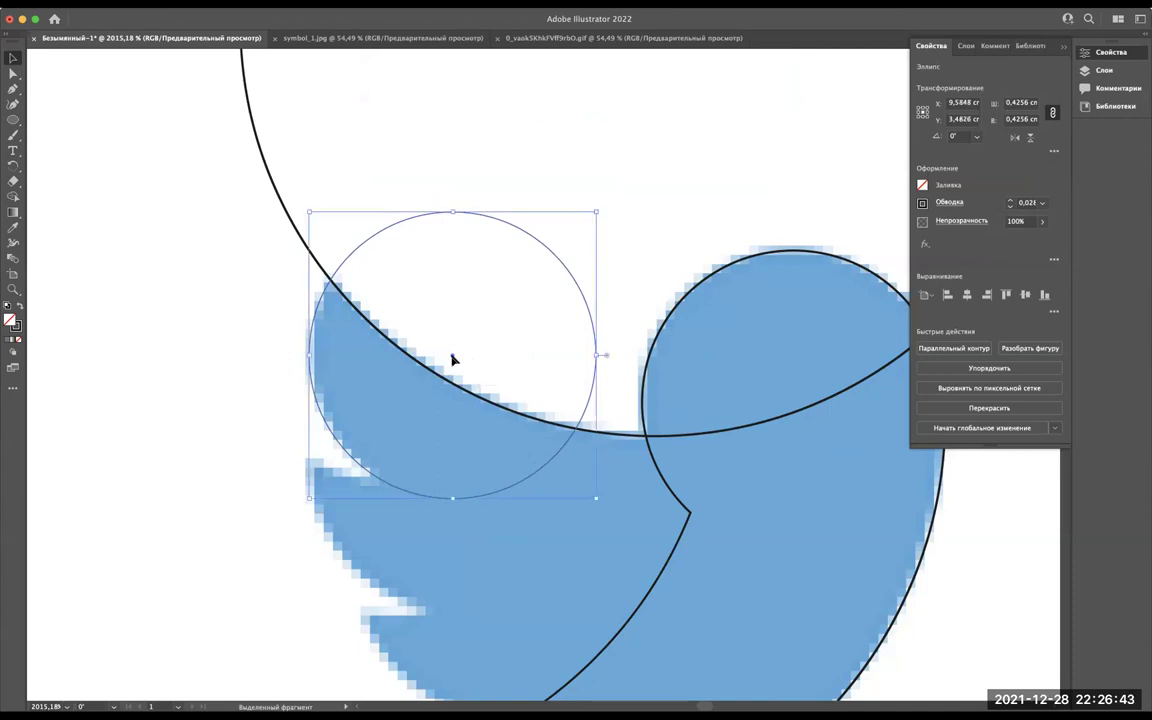
# Try shifting the small circle further left, then cancel that move with Esc.
pyautogui.scroll(-2, 452, 359)
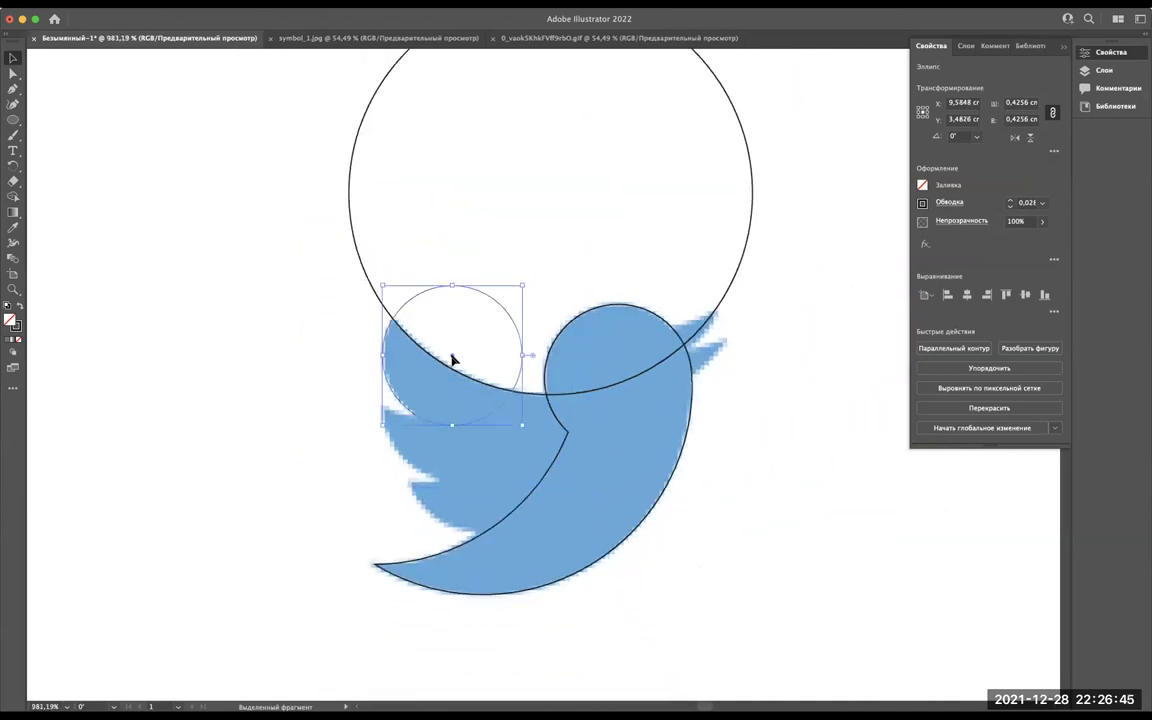
pyautogui.scroll(3, 410, 535)
pyautogui.scroll(2, 410, 535)
pyautogui.scroll(-2, 410, 535)
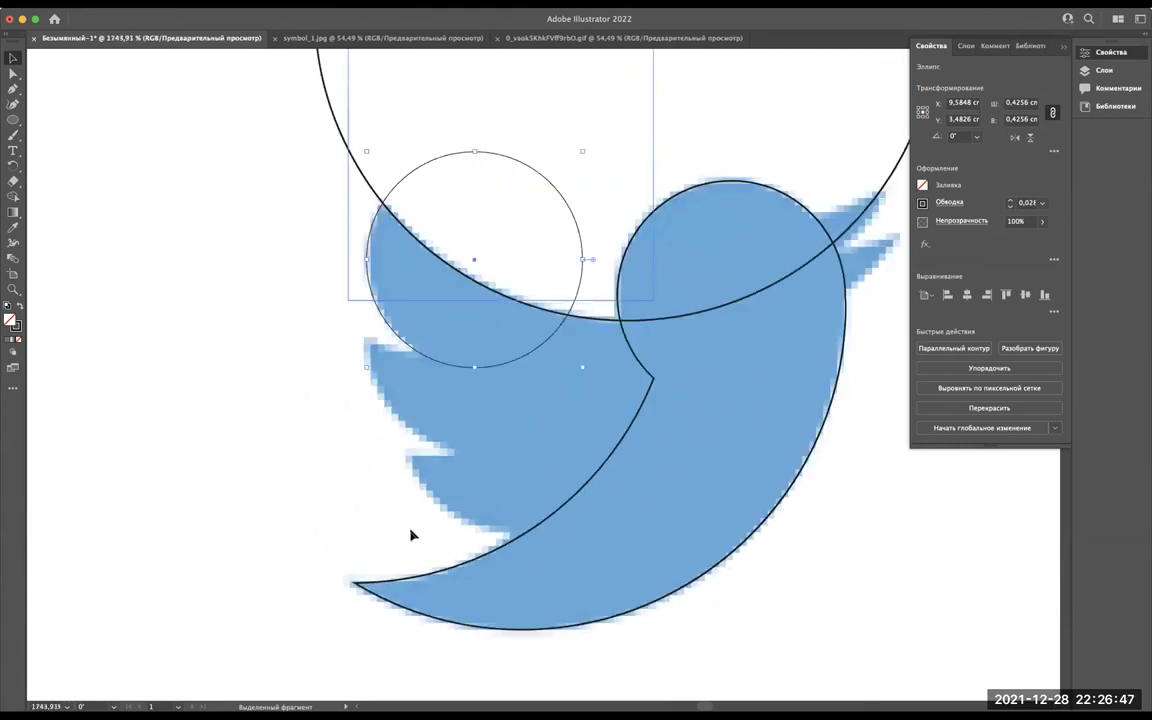
pyautogui.scroll(-1, 410, 535)
pyautogui.scroll(1, 447, 329)
pyautogui.scroll(2, 495, 323)
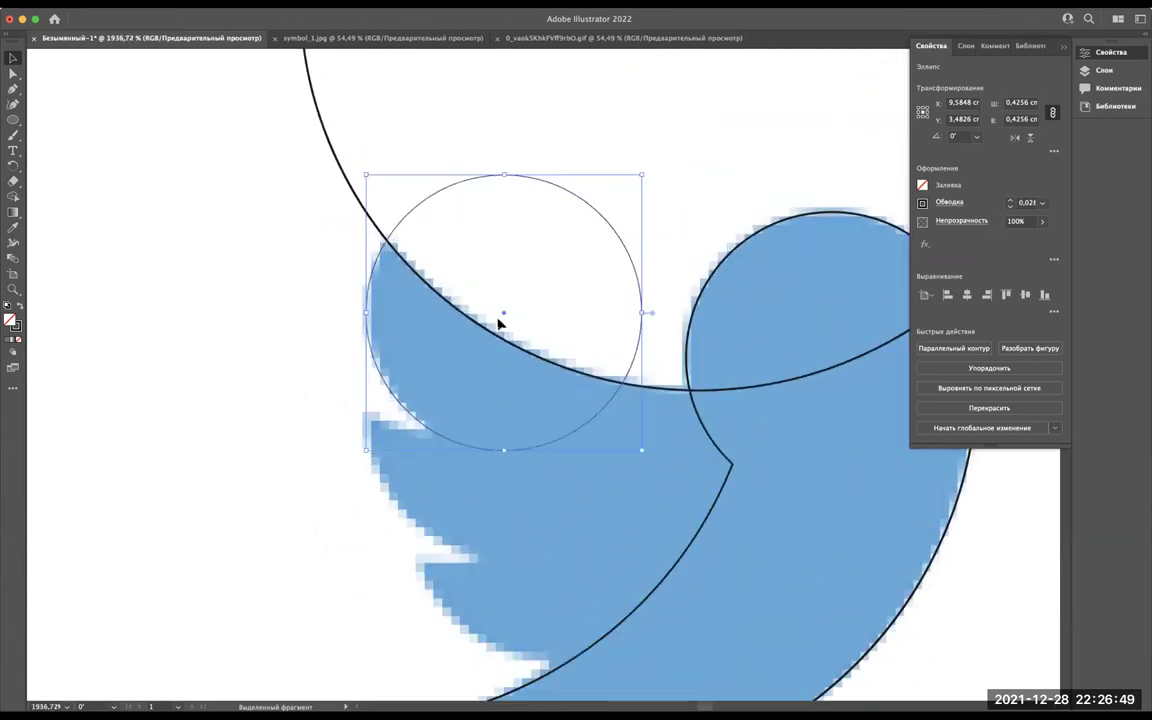
pyautogui.moveTo(504, 318)
pyautogui.mouseDown()
pyautogui.moveTo(395, 330)
pyautogui.moveTo(446, 308)
pyautogui.mouseUp()
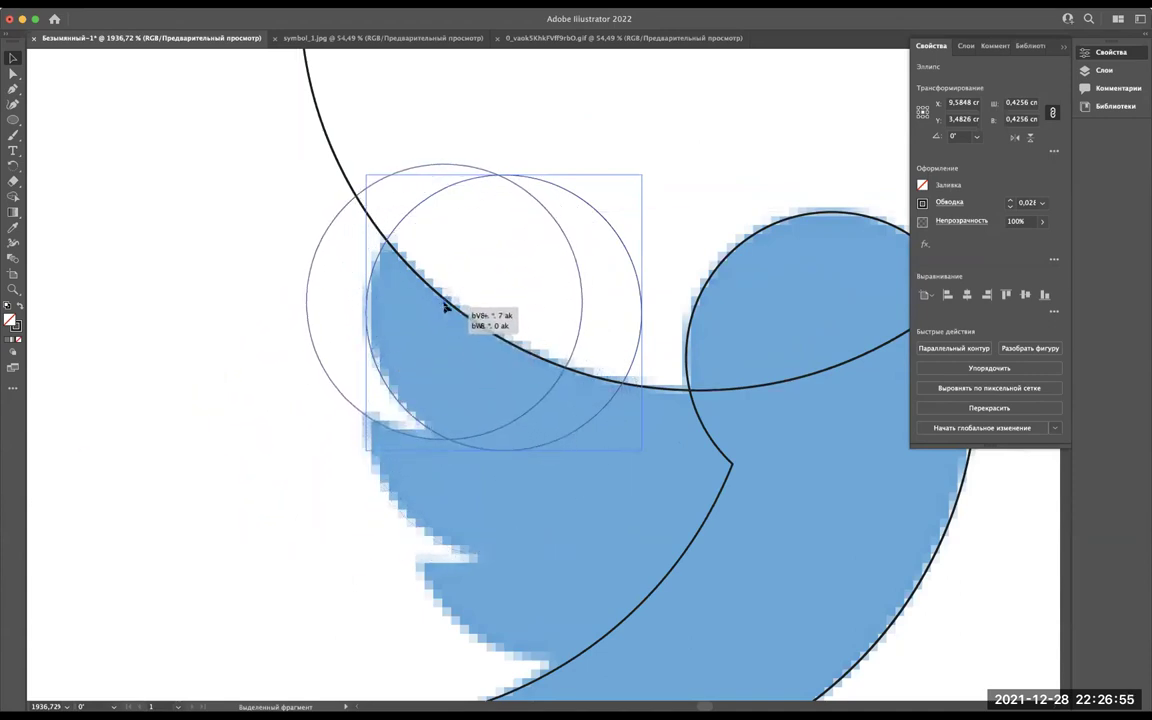
pyautogui.press('Escape')
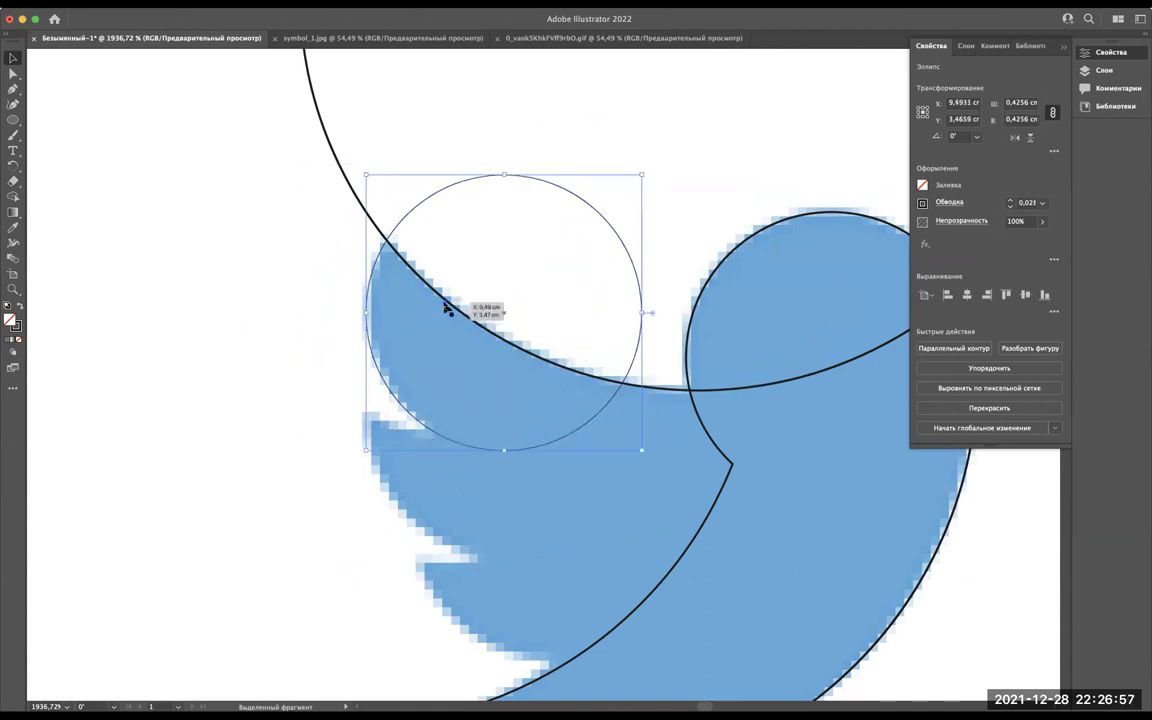
pyautogui.scroll(-3, 380, 232)
pyautogui.scroll(-2, 330, 226)
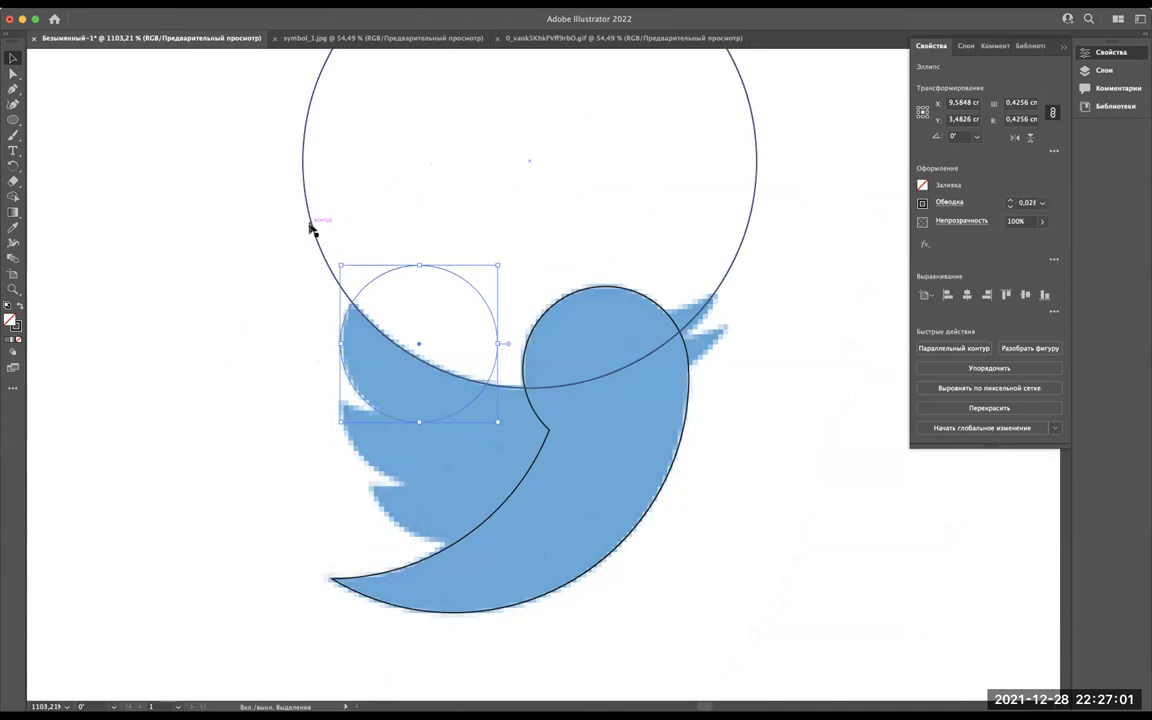
pyautogui.click(310, 228)
pyautogui.scroll(3, 440, 293)
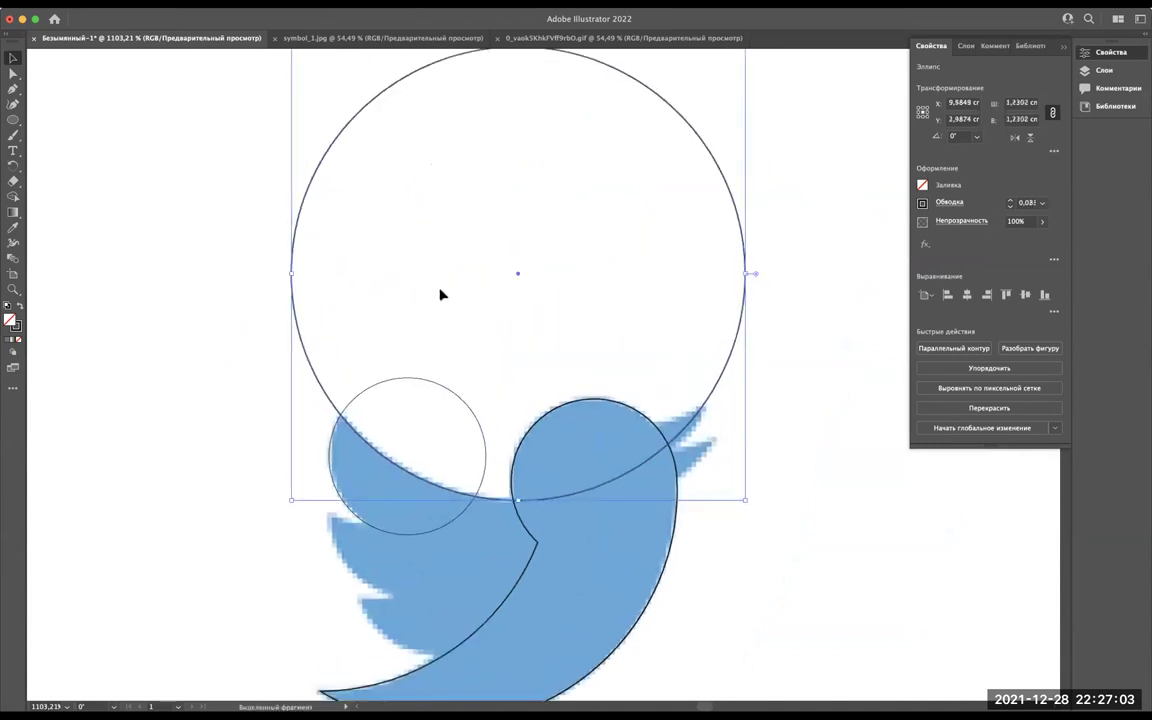
pyautogui.scroll(2, 440, 295)
pyautogui.scroll(1, 527, 301)
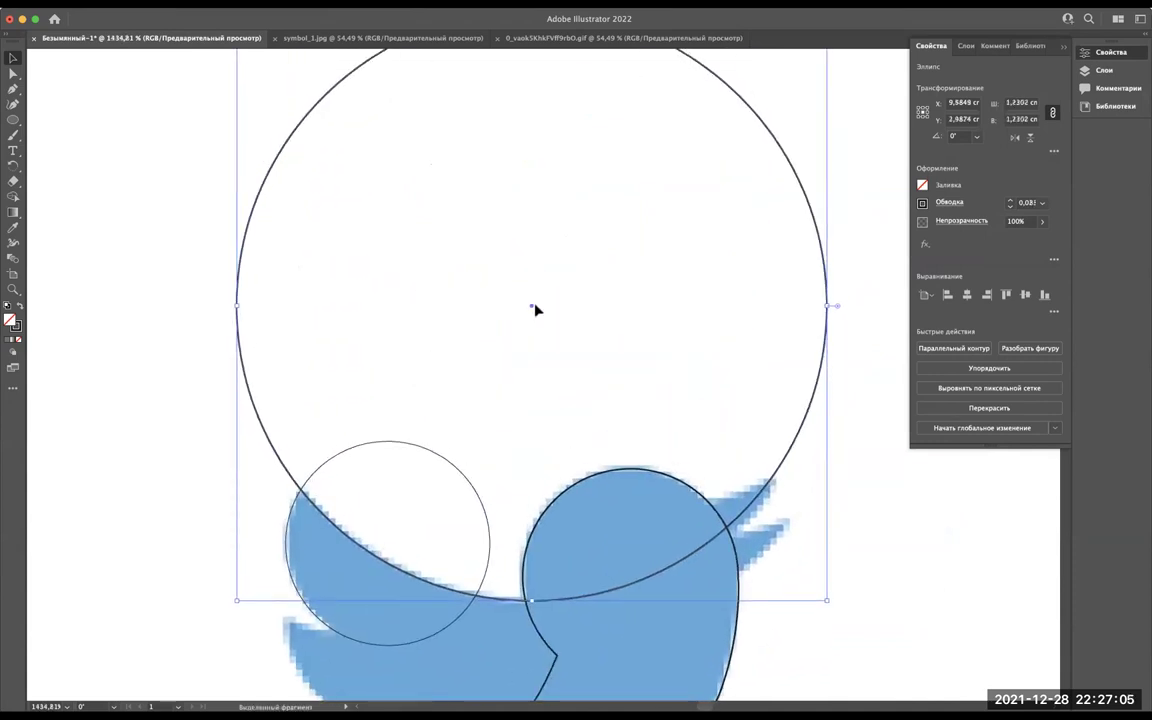
pyautogui.moveTo(531, 310); pyautogui.dragTo(543, 312)
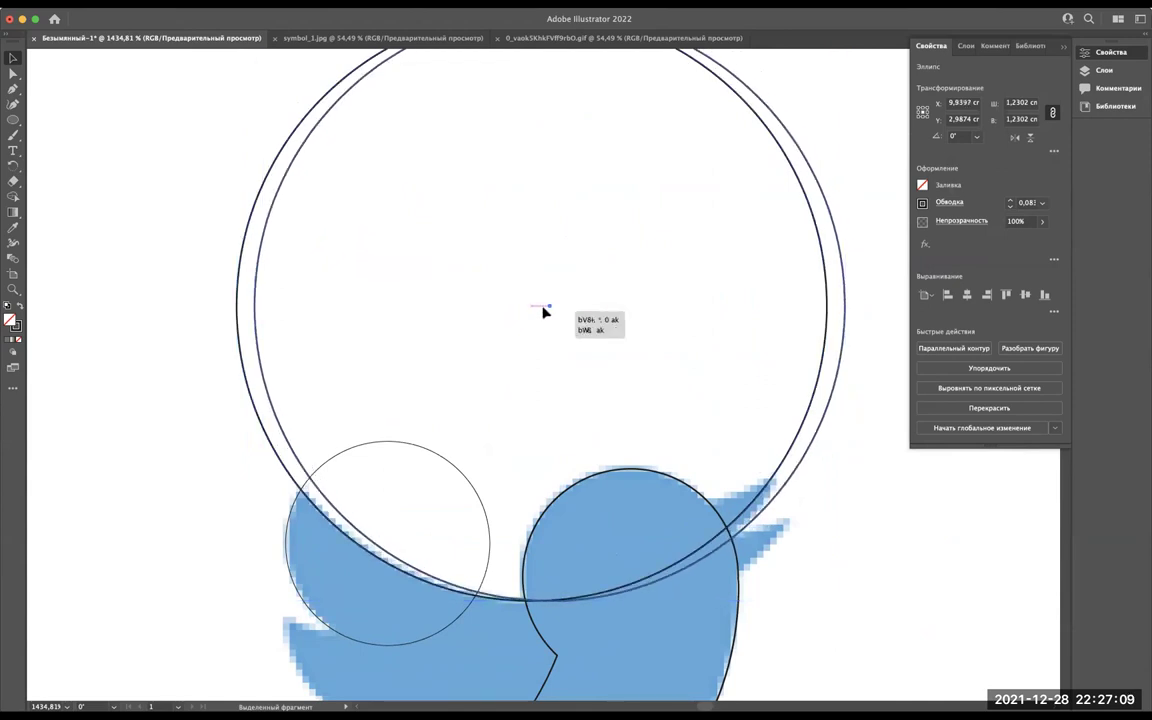
pyautogui.moveTo(543, 312); pyautogui.dragTo(535, 311)
pyautogui.scroll(-3, 417, 458)
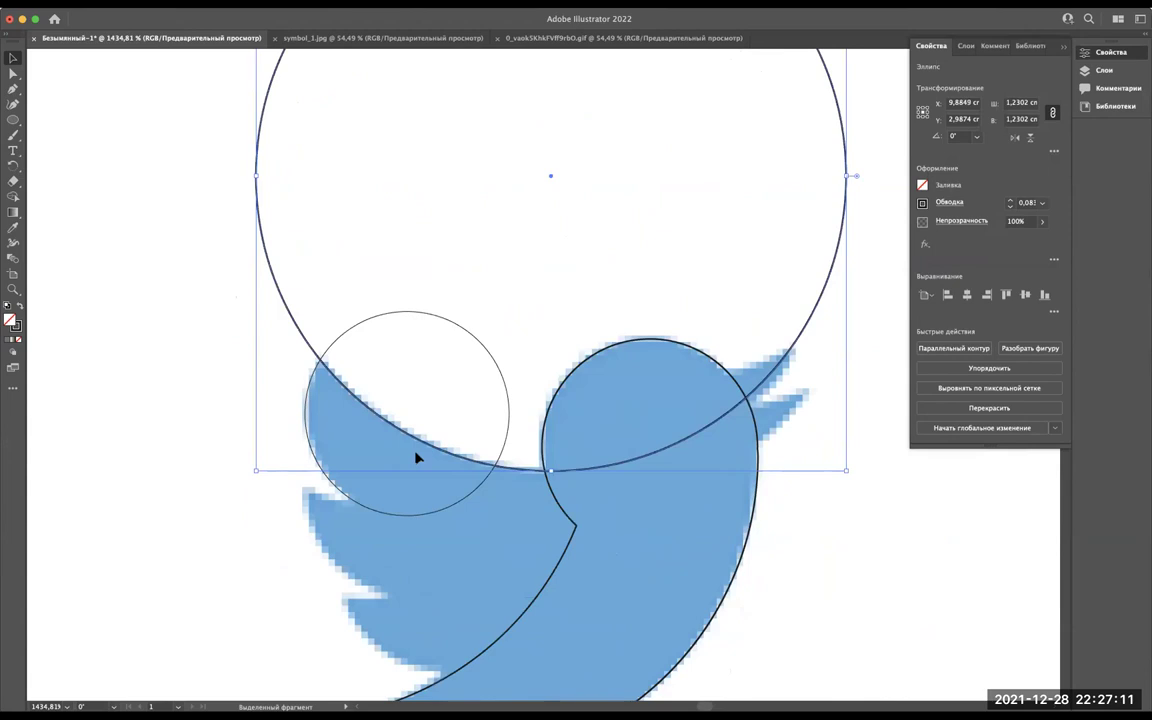
pyautogui.scroll(5, 314, 519)
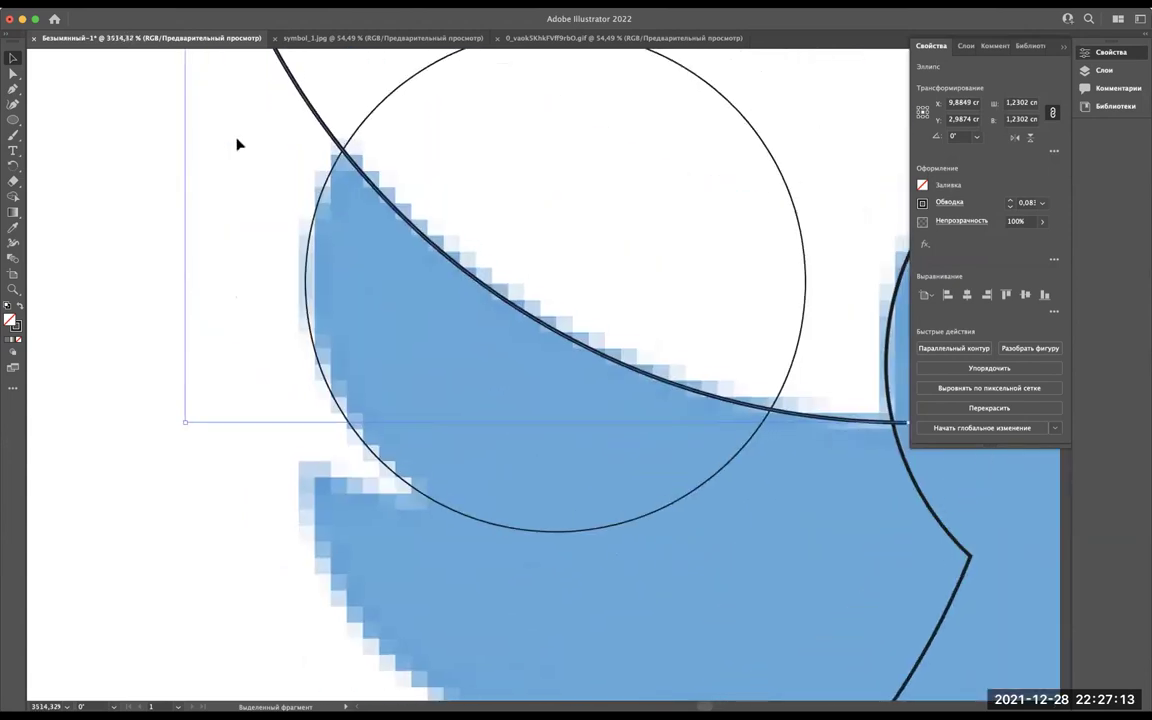
pyautogui.click(238, 145)
pyautogui.scroll(3, 231, 149)
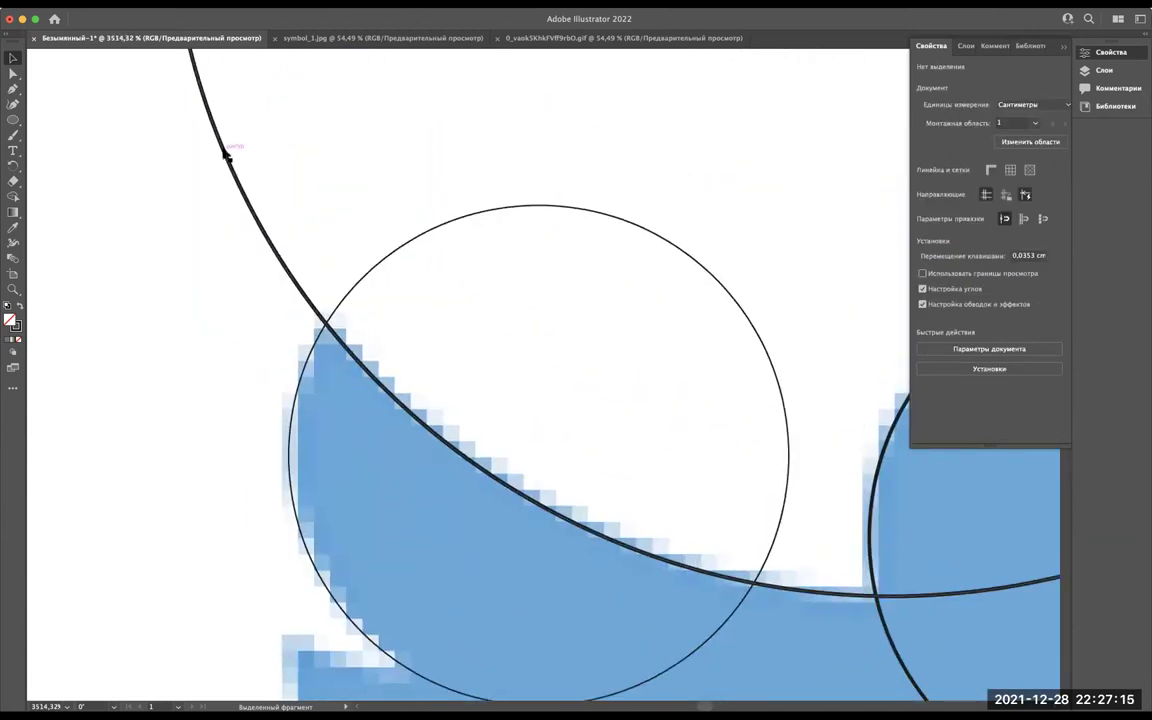
pyautogui.moveTo(228, 148)
pyautogui.mouseDown()
pyautogui.moveTo(249, 163)
pyautogui.moveTo(230, 158)
pyautogui.mouseUp()
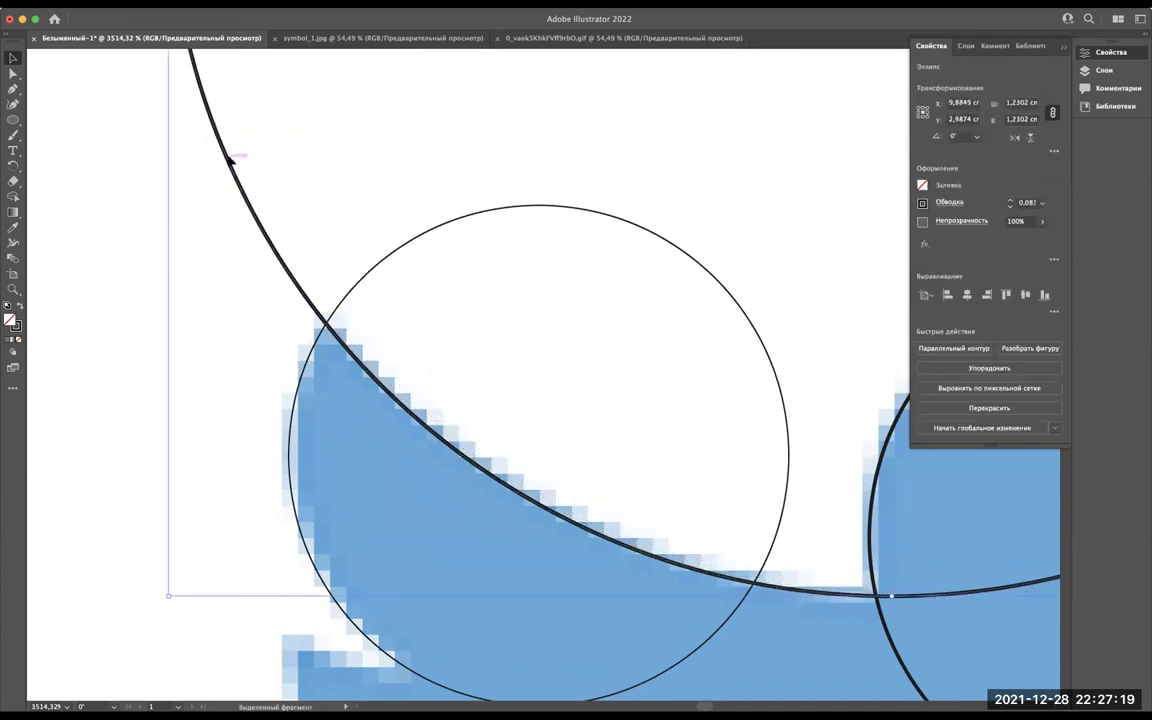
# Select the small circle with the large arc and try Pathfinder Minus Front.
pyautogui.keyDown('shift'); pyautogui.click(312, 355); pyautogui.keyUp('shift')
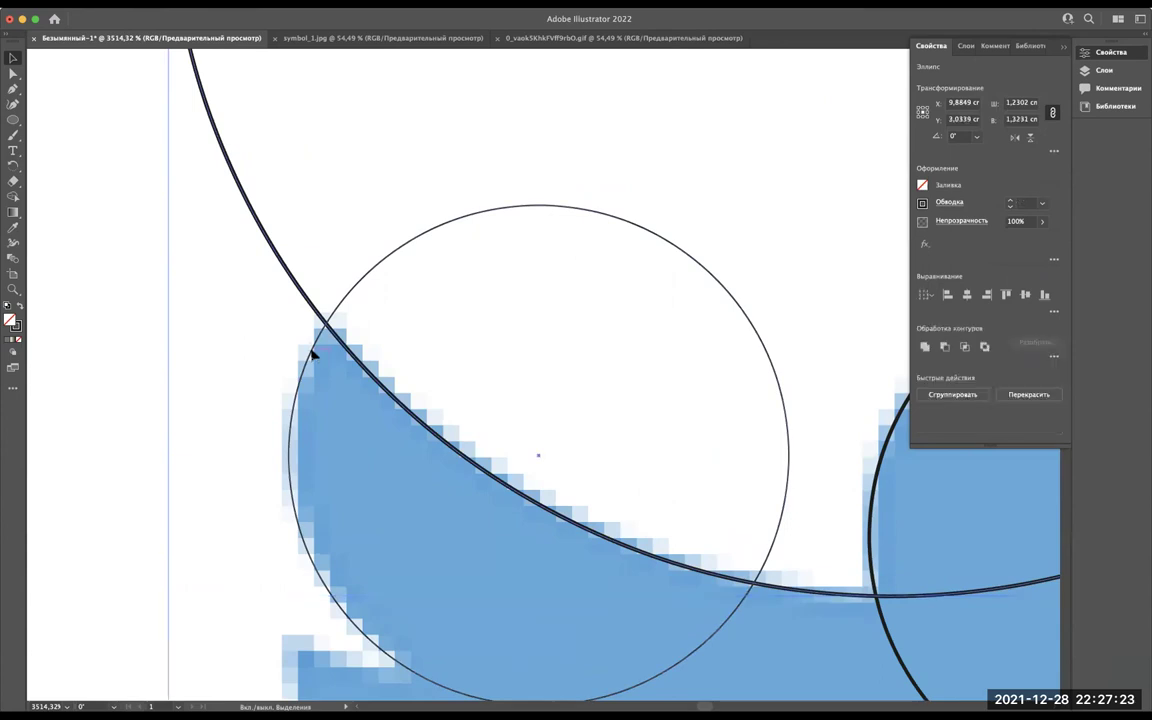
pyautogui.scroll(-2, 396, 316)
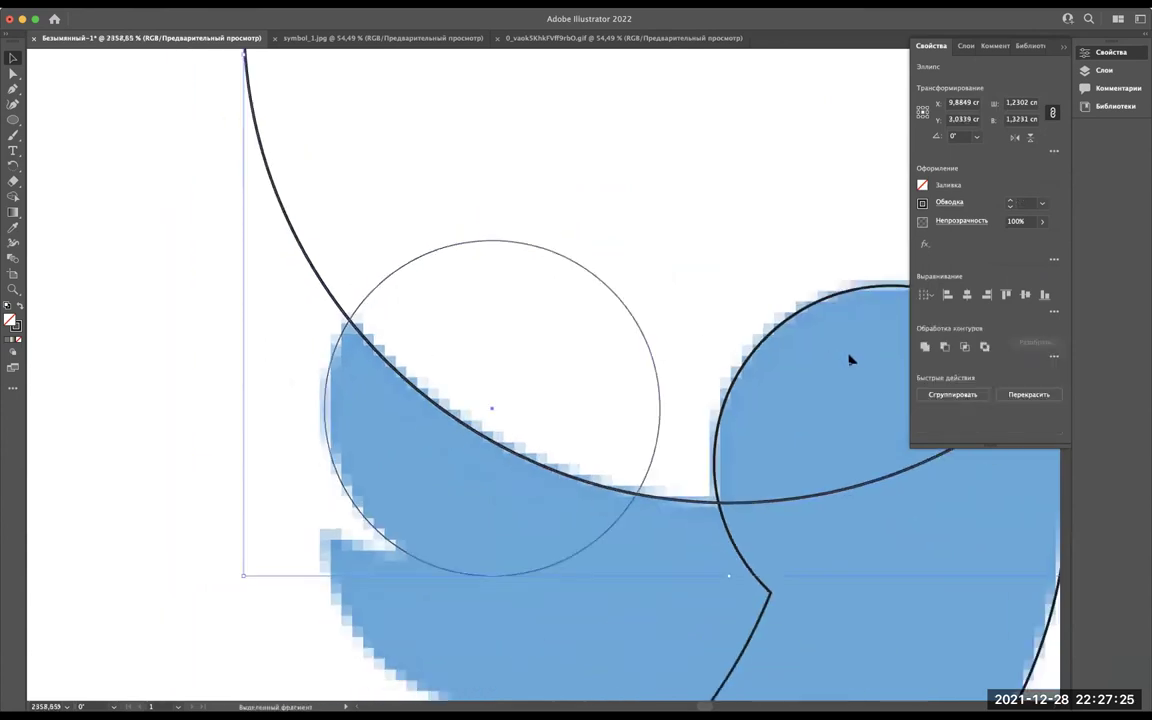
pyautogui.click(945, 348)
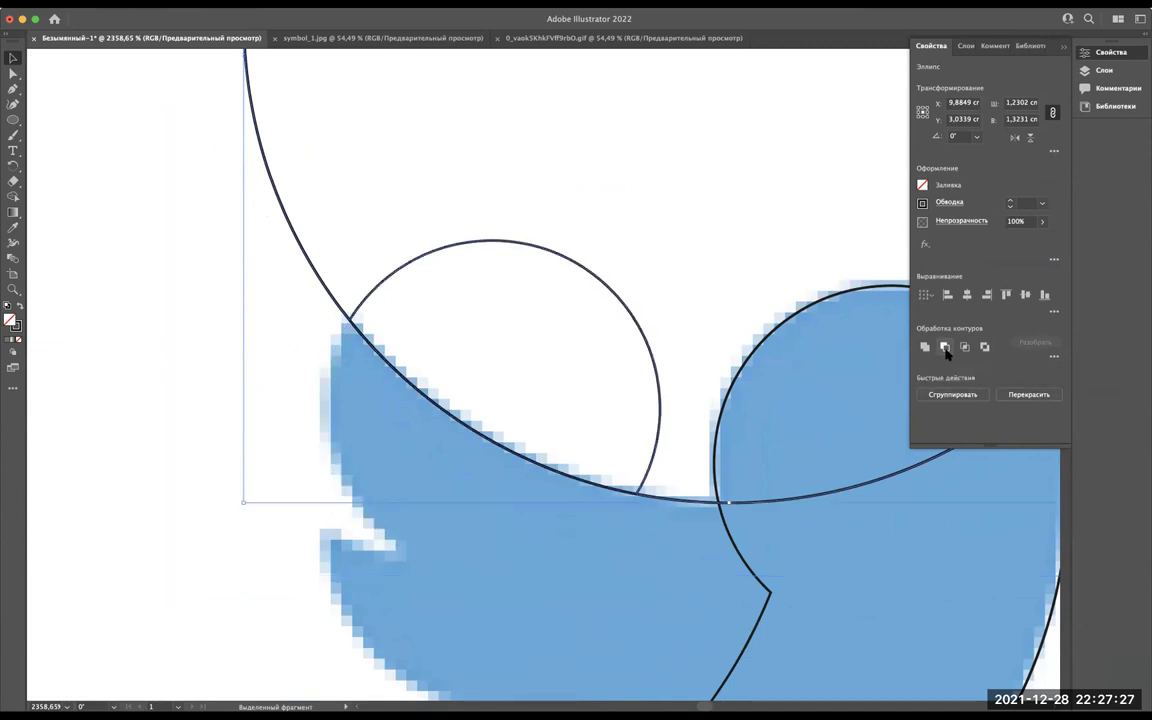
pyautogui.click(273, 301)
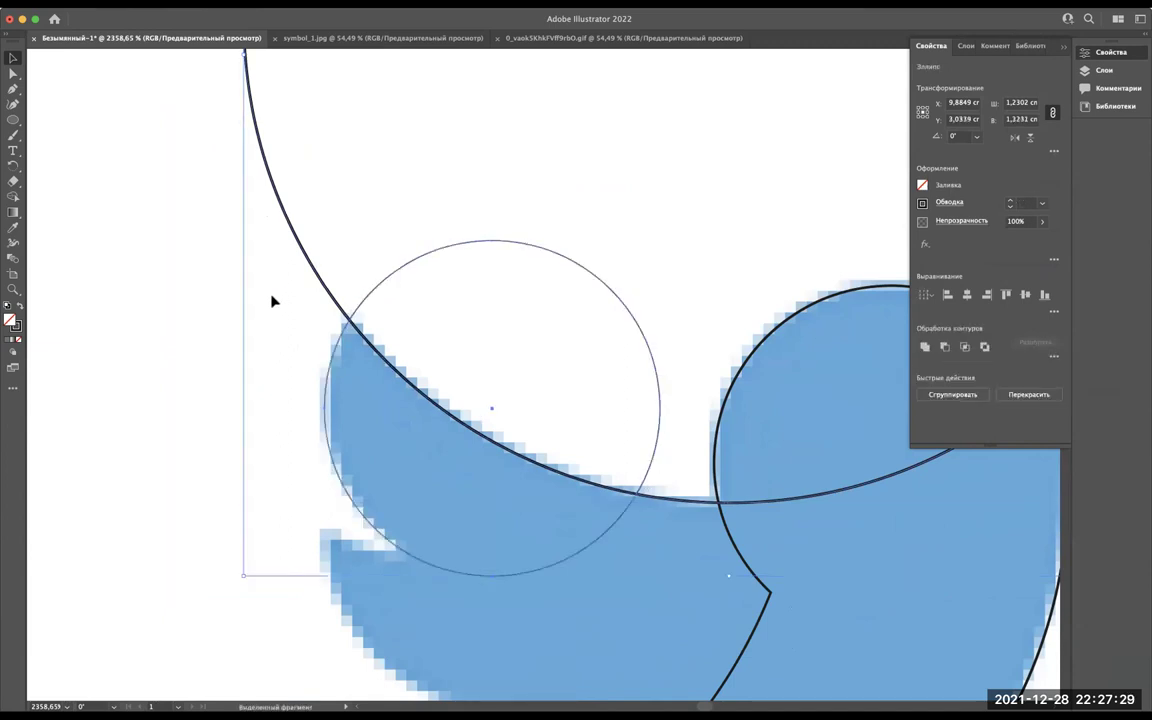
pyautogui.click(332, 366)
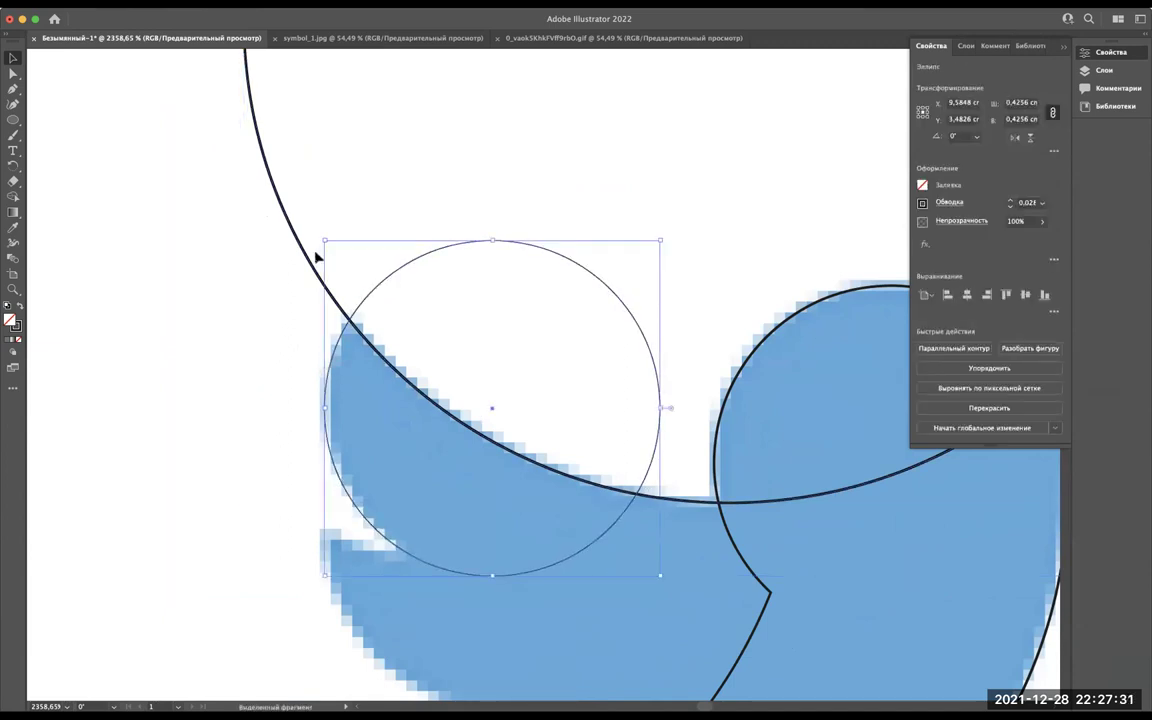
pyautogui.click(304, 250)
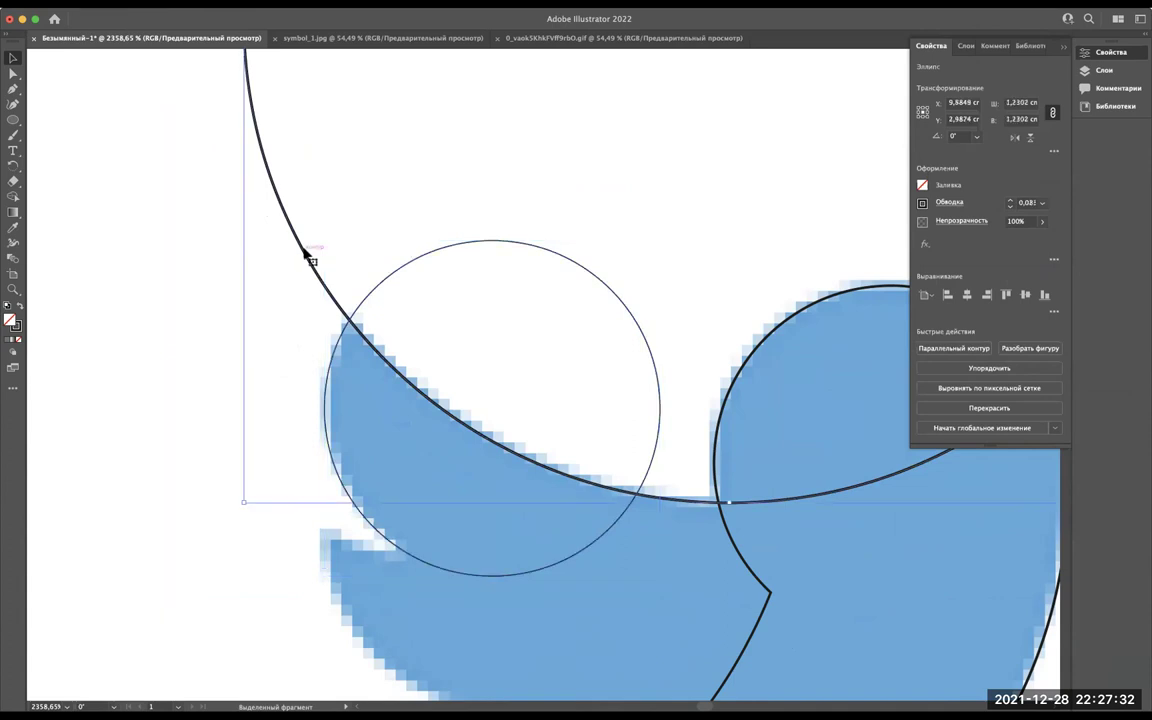
# Move the small ellipse lower in the Layers stack and reselect both shapes.
pyautogui.click(965, 47)
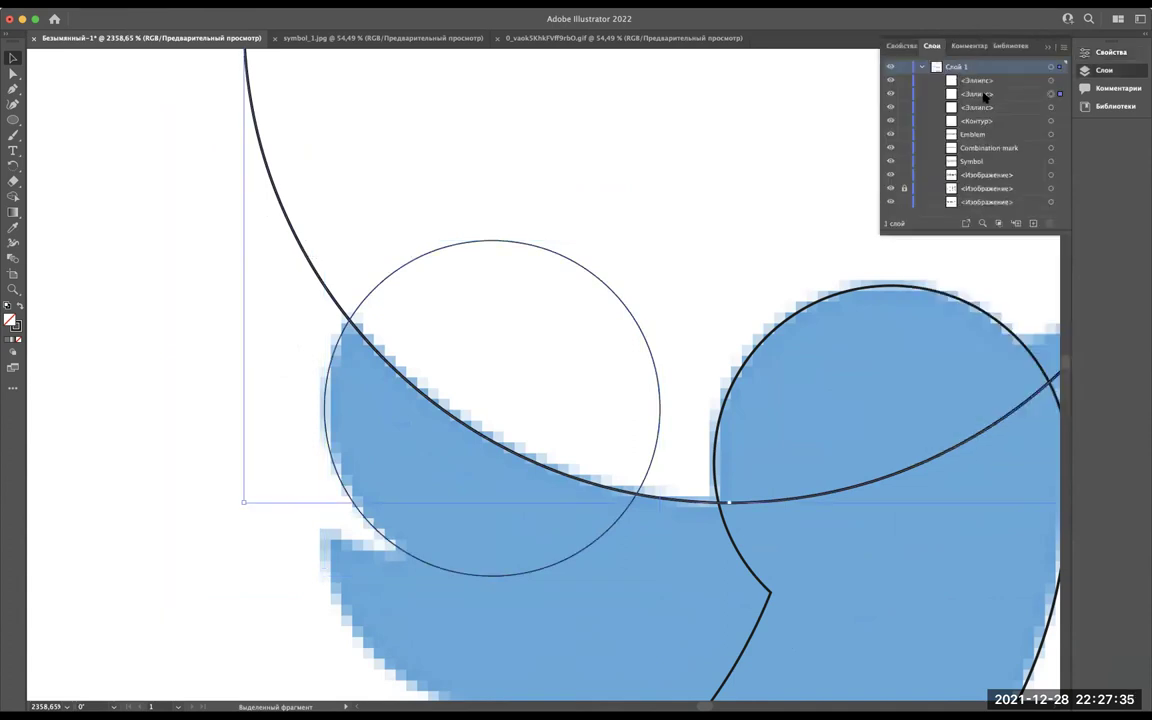
pyautogui.click(330, 366)
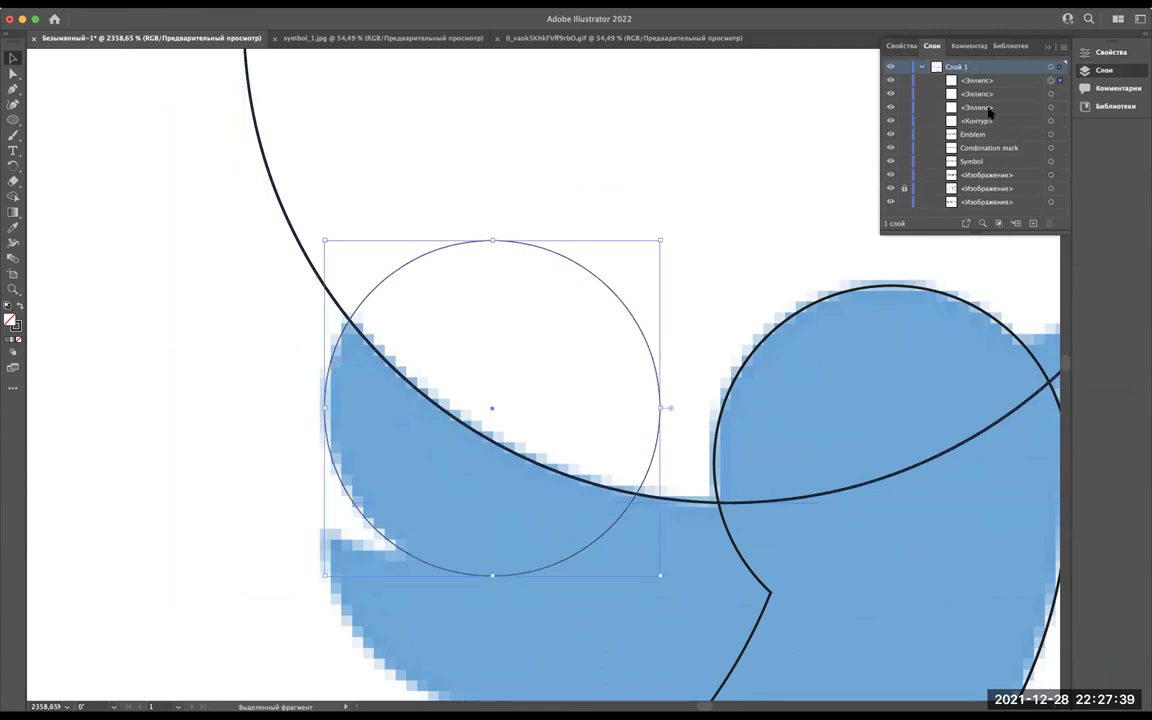
pyautogui.moveTo(980, 85); pyautogui.dragTo(978, 116)
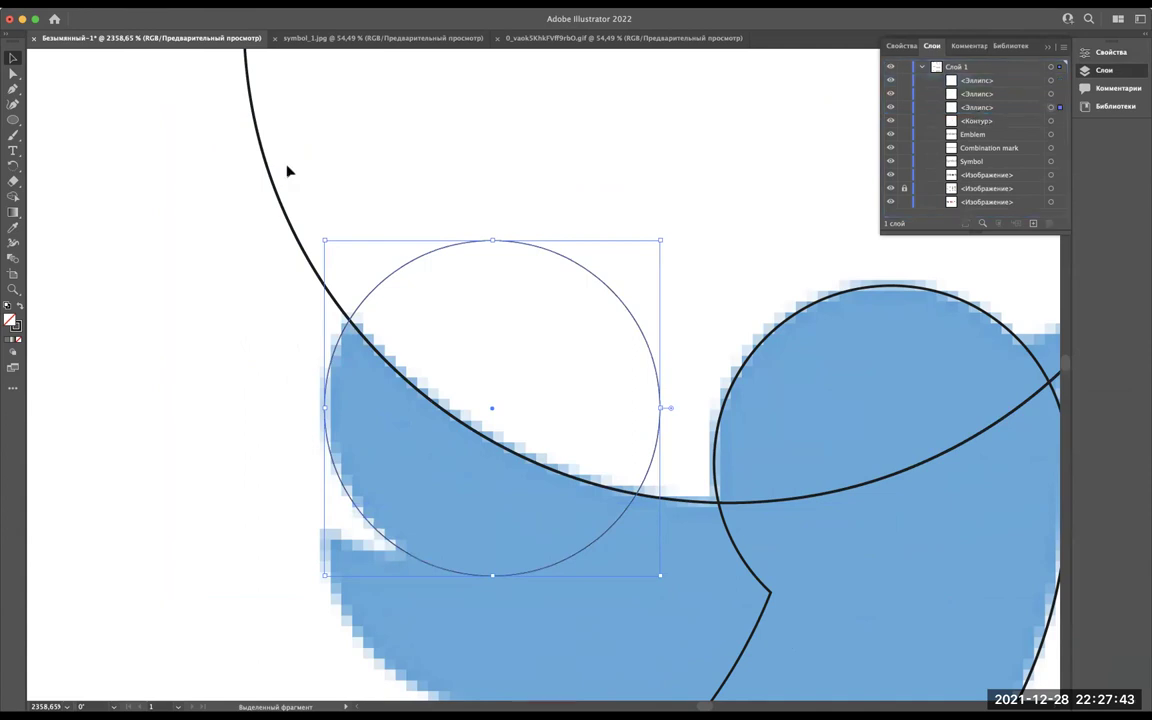
pyautogui.click(306, 262)
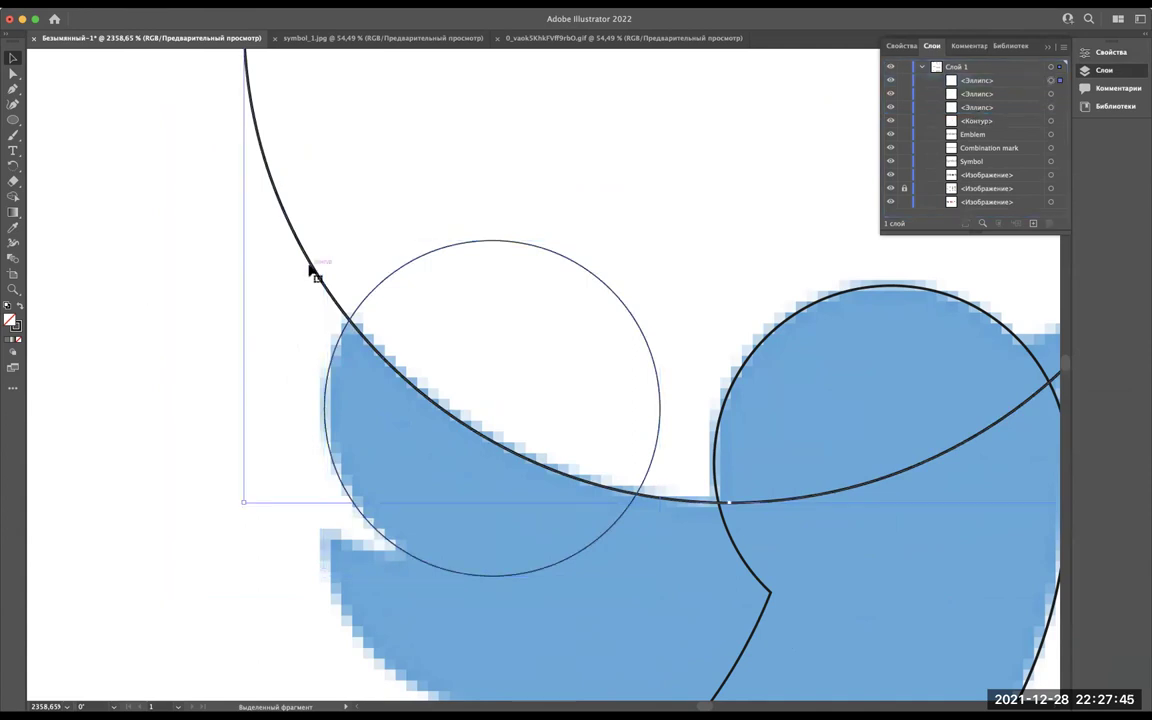
pyautogui.click(337, 347)
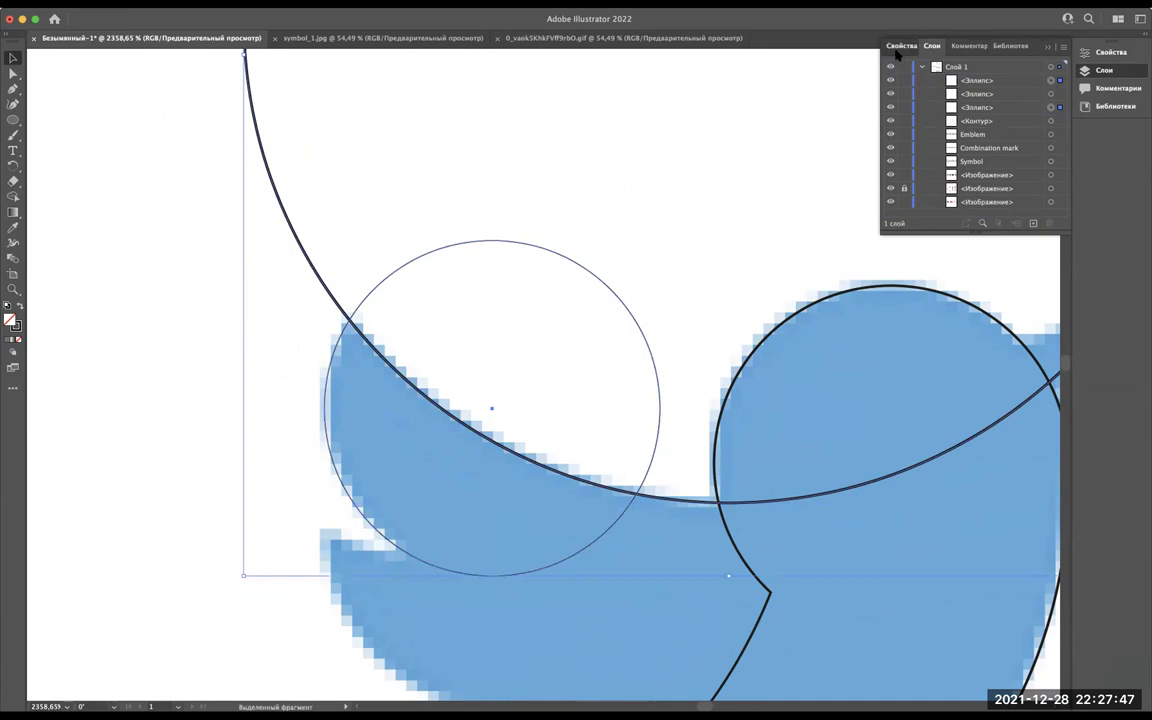
pyautogui.click(901, 46)
# Apply Minus Front to leave the wing crescent, undoing an accidental move of it.
pyautogui.click(944, 346)
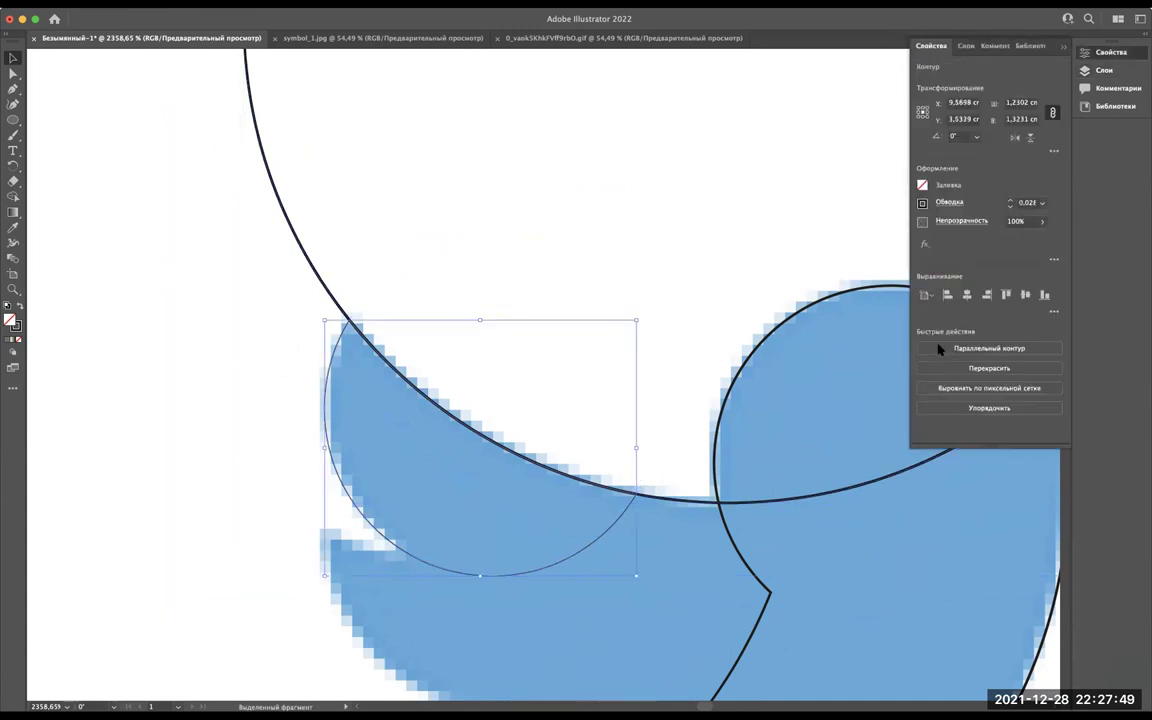
pyautogui.scroll(-5, 267, 304)
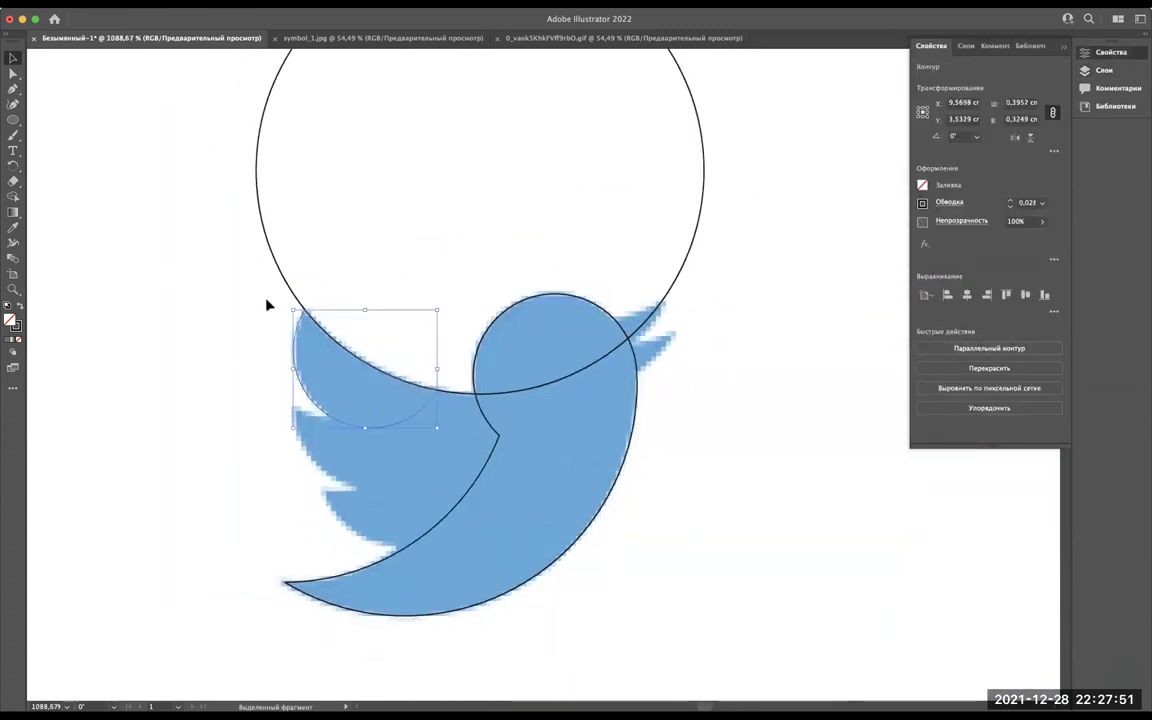
pyautogui.scroll(5, 329, 334)
pyautogui.moveTo(327, 374); pyautogui.dragTo(157, 428)
pyautogui.hotkey('ctrl', 'z')
# Draw a new circle left of the wing crescent with the Ellipse tool.
pyautogui.scroll(-1, 157, 428)
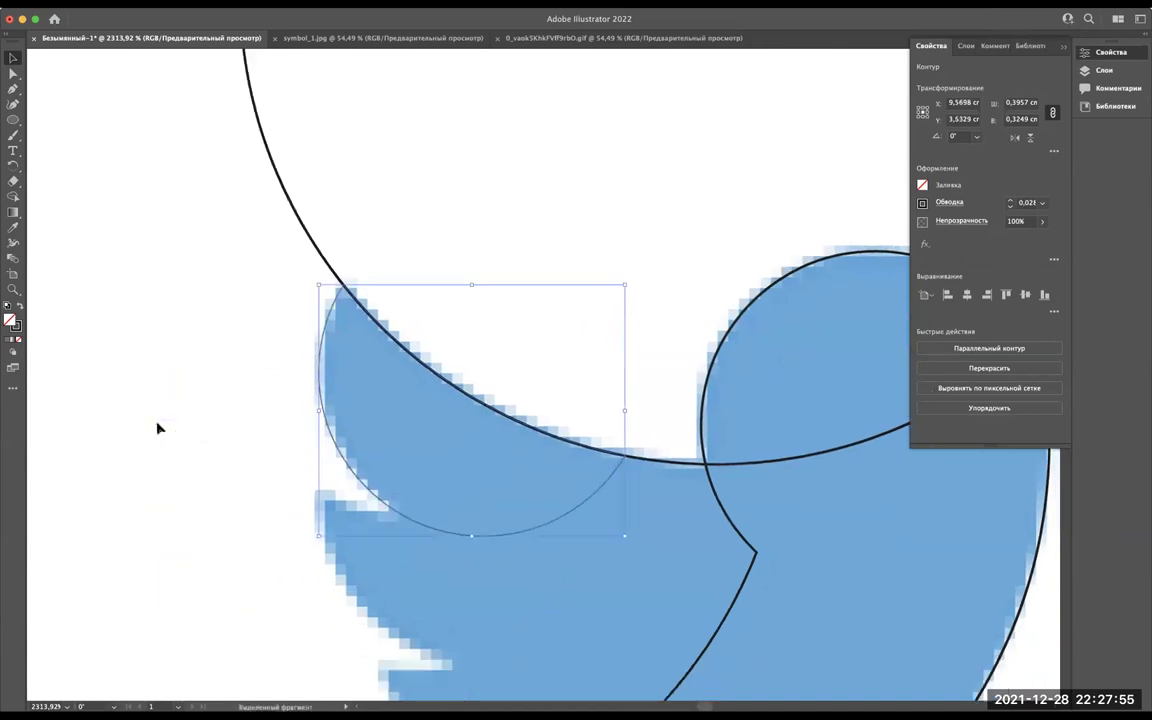
pyautogui.scroll(-3, 157, 428)
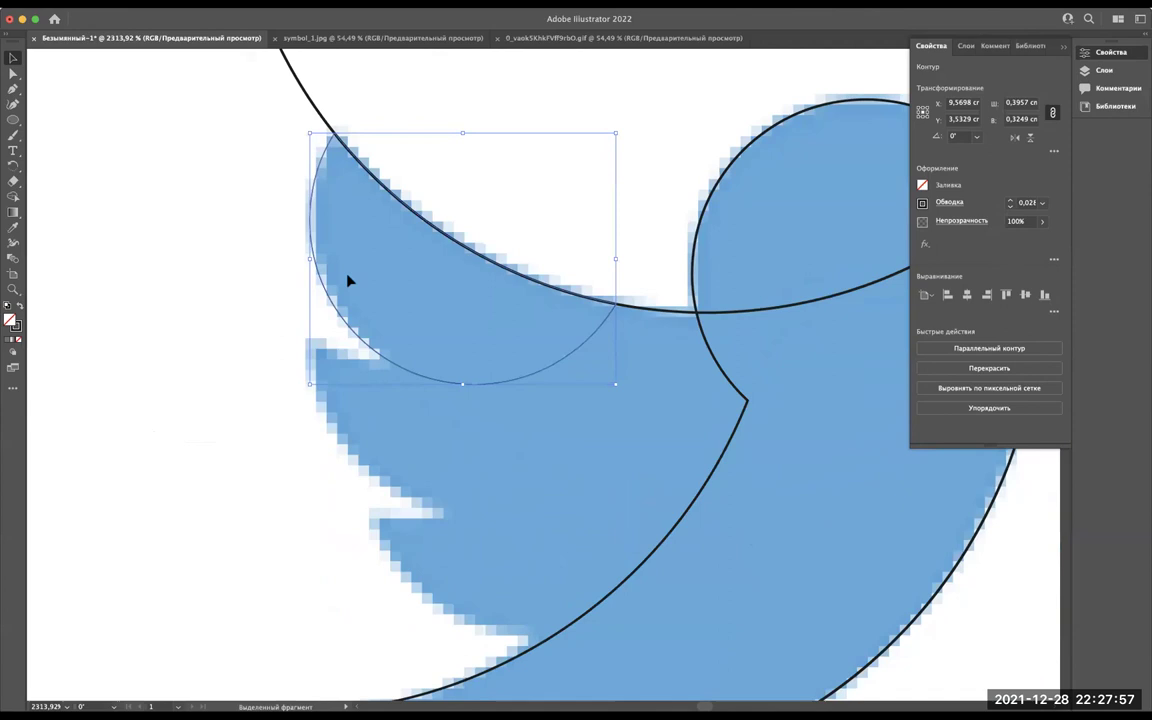
pyautogui.scroll(-2, 347, 283)
pyautogui.scroll(-1, 347, 283)
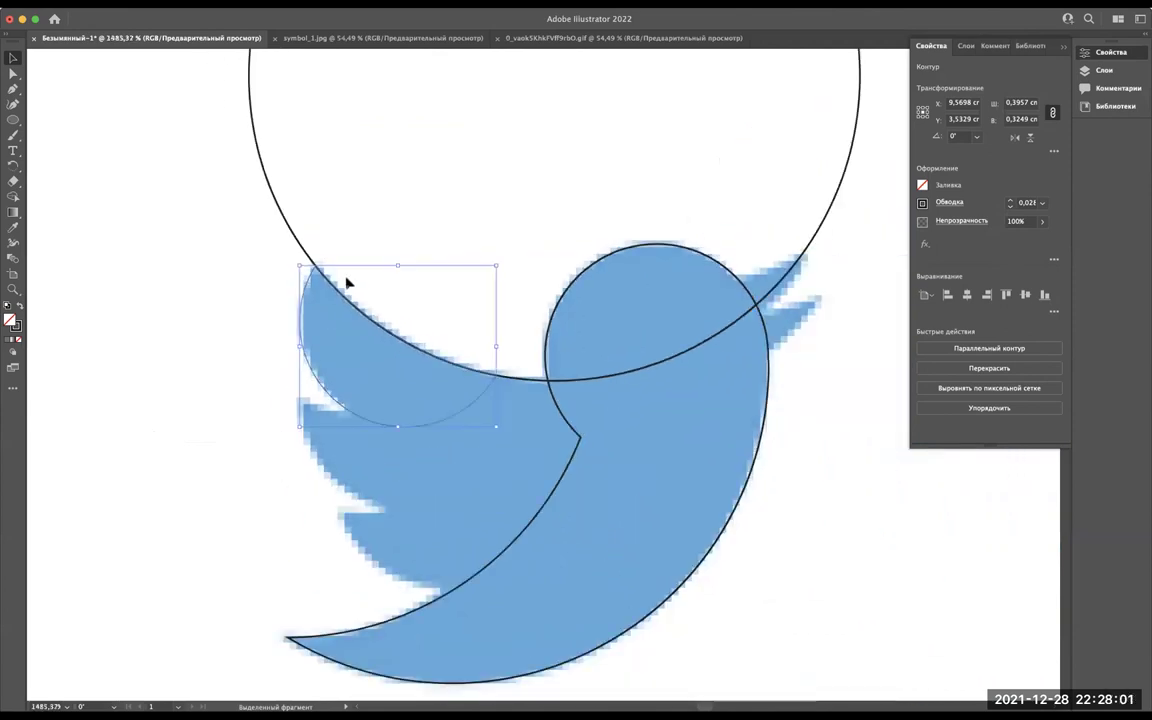
pyautogui.scroll(-2, 193, 247)
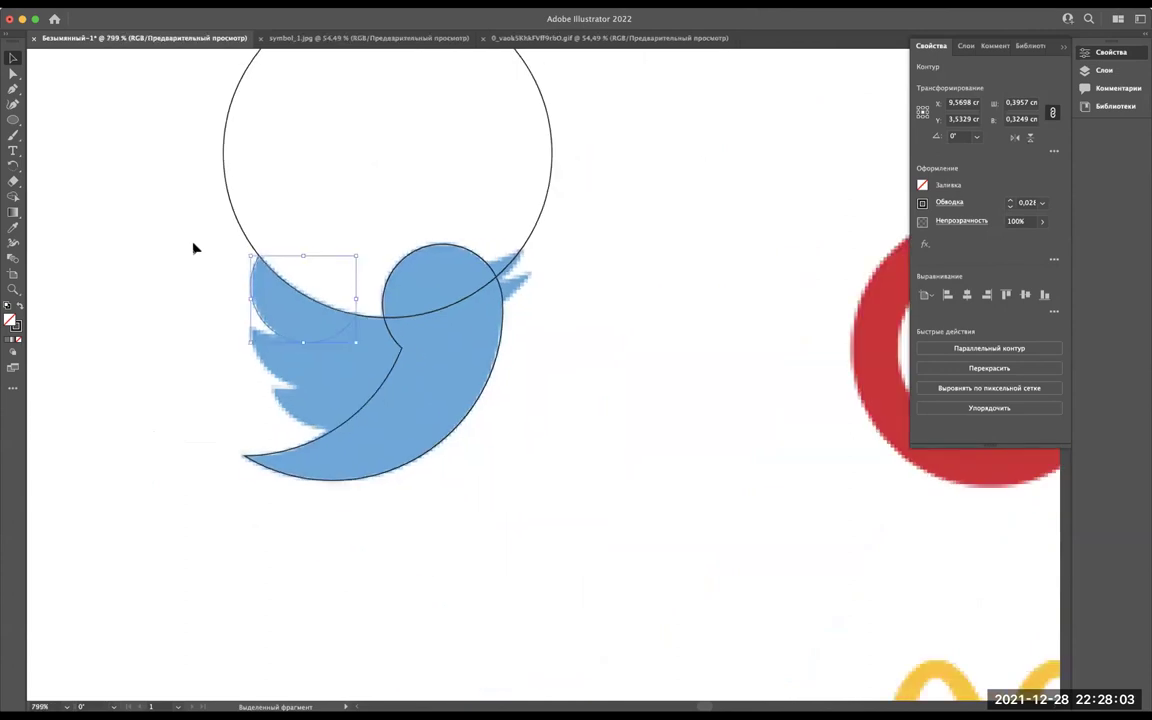
pyautogui.scroll(3, 224, 360)
pyautogui.scroll(1, 224, 360)
pyautogui.scroll(-2, 200, 330)
pyautogui.click(12, 120)
pyautogui.scroll(2, 237, 390)
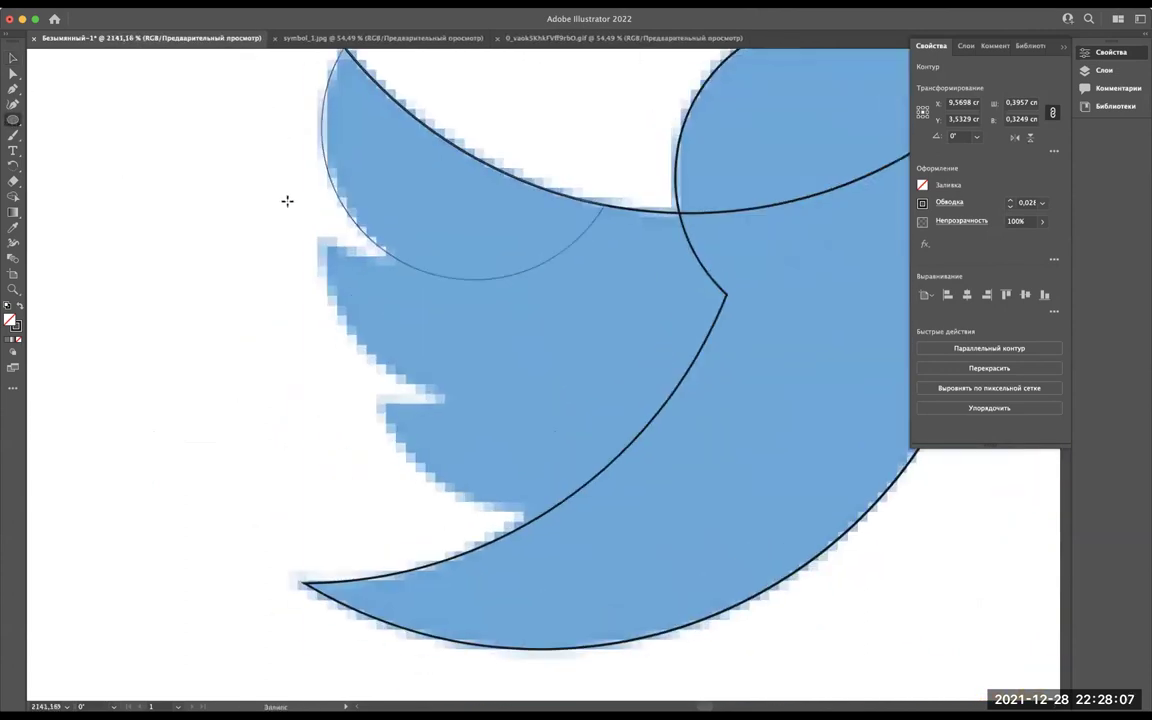
pyautogui.moveTo(249, 142); pyautogui.dragTo(509, 404)
# Move and enlarge the new circle so it sits over the wing.
pyautogui.press('v')
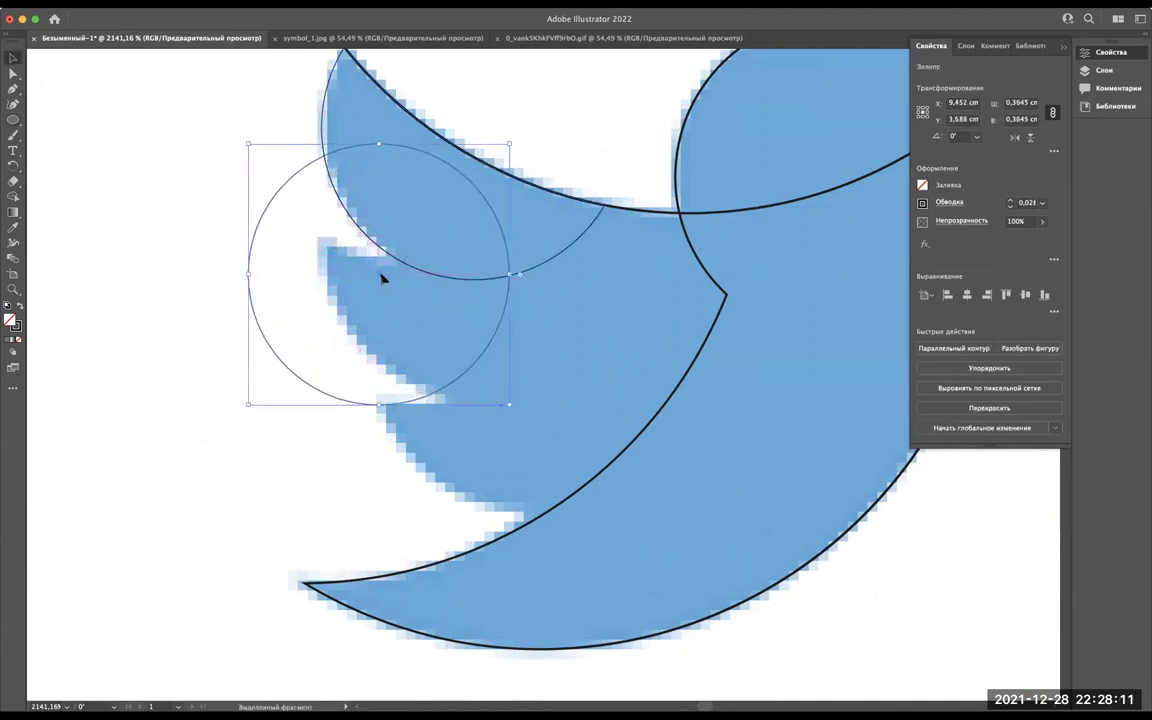
pyautogui.moveTo(381, 279)
pyautogui.mouseDown()
pyautogui.moveTo(451, 273)
pyautogui.moveTo(447, 256)
pyautogui.mouseUp()
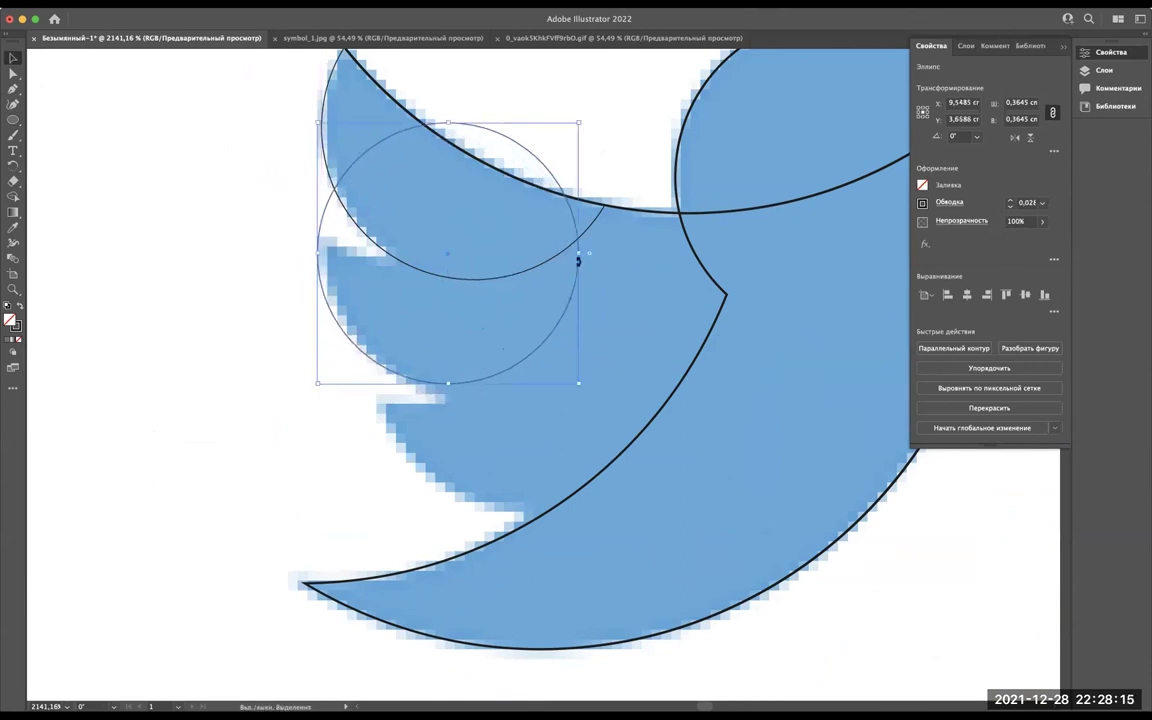
pyautogui.moveTo(580, 255); pyautogui.dragTo(613, 263)
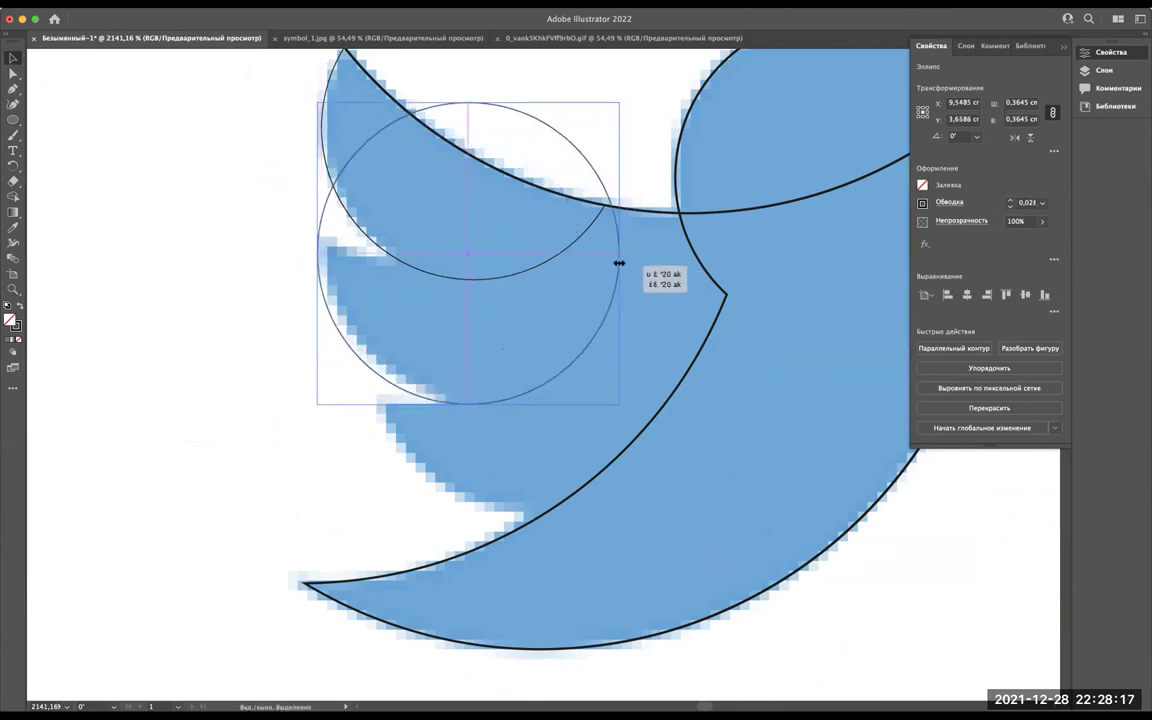
pyautogui.moveTo(464, 259); pyautogui.dragTo(469, 255)
pyautogui.scroll(3, 470, 252)
pyautogui.hscroll(-1, 470, 252)
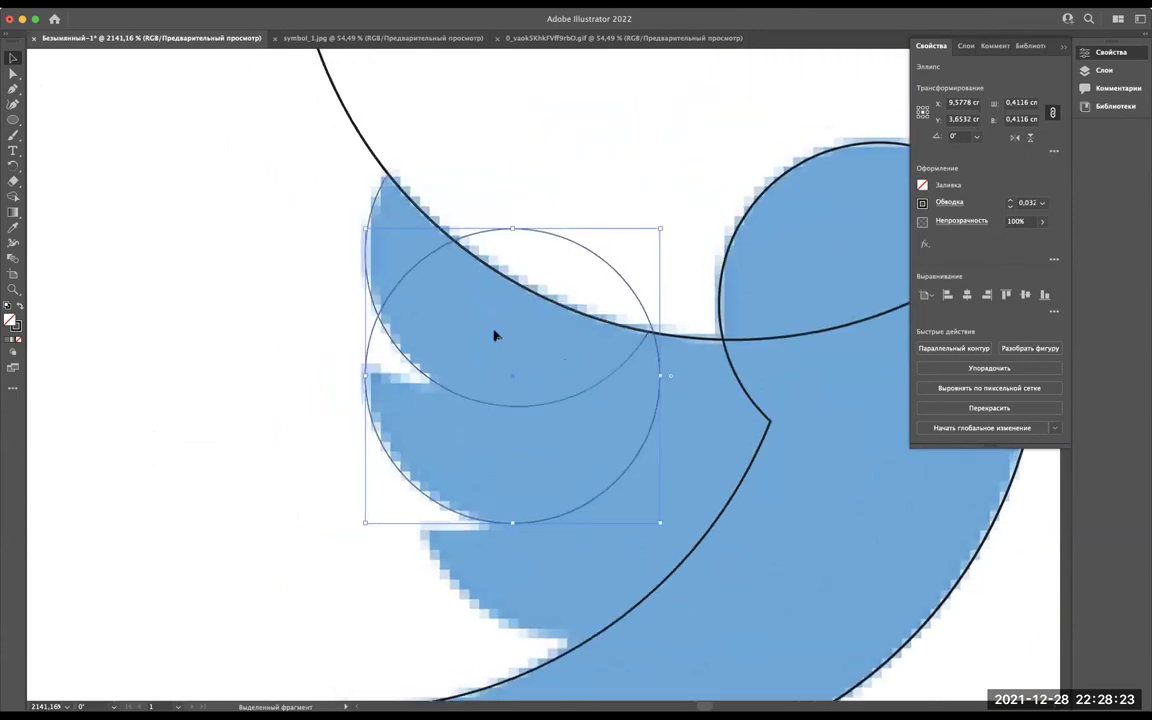
# Alt-drag a copy up-left and Minus Front it, leaving a 0.4116 × 0.3774 cm crescent.
pyautogui.moveTo(509, 381); pyautogui.dragTo(447, 249)
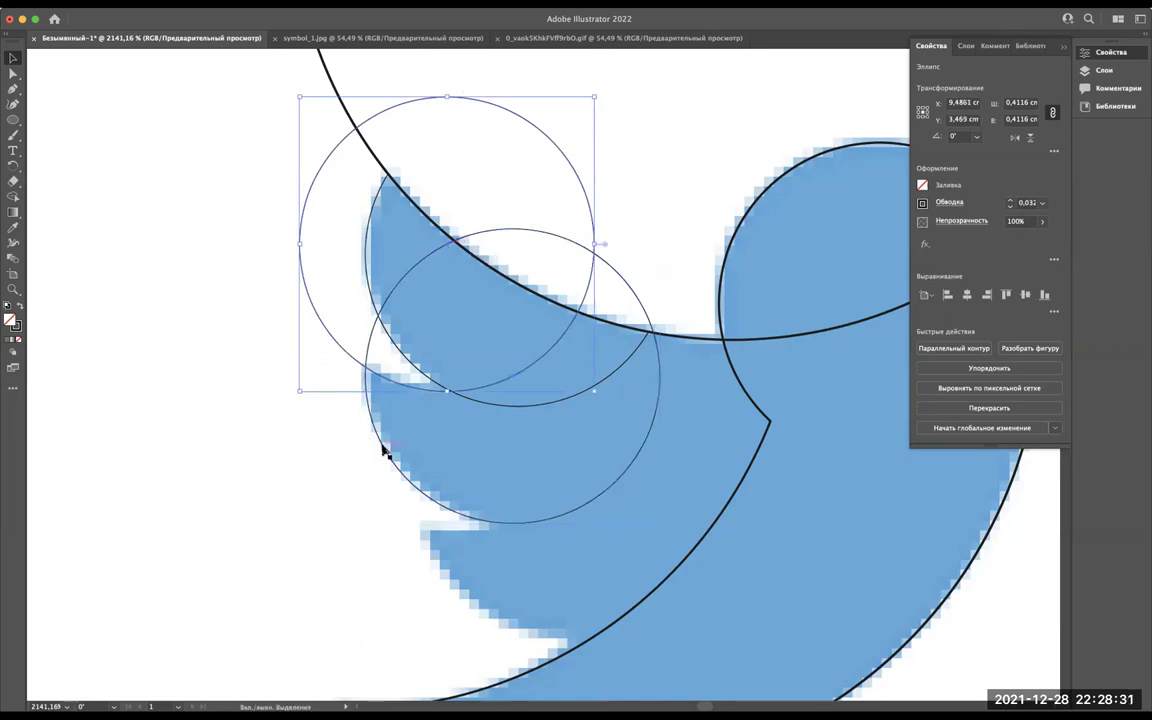
pyautogui.click(290, 229)
pyautogui.click(302, 231)
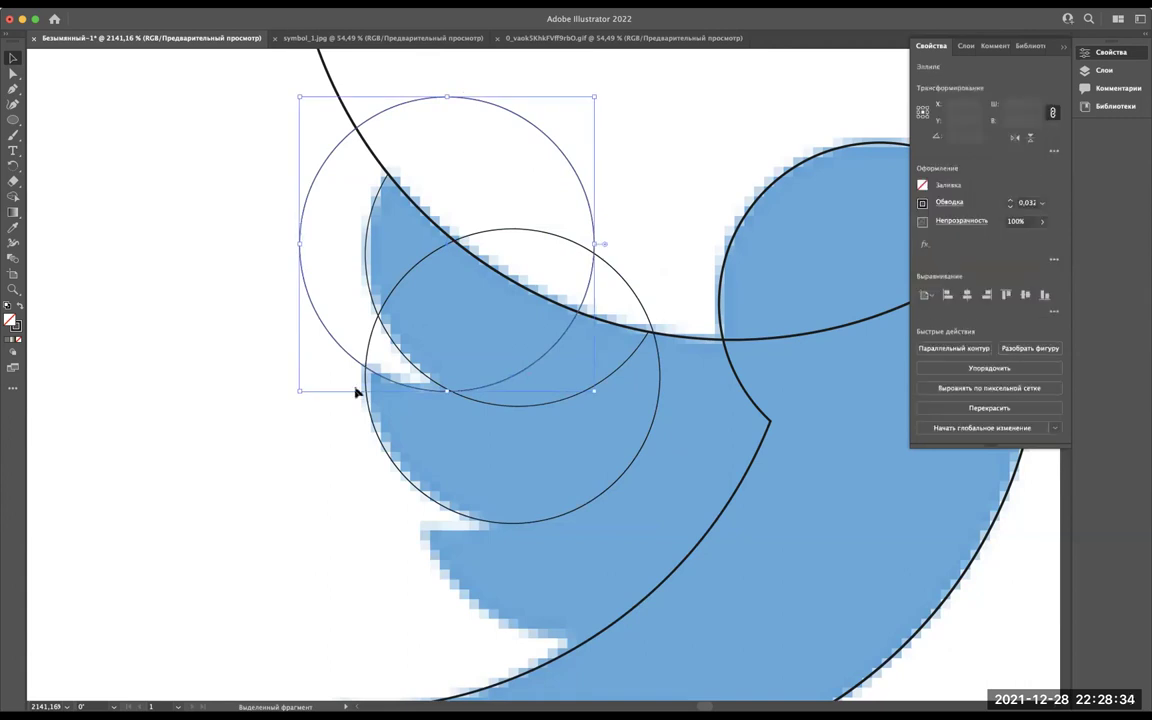
pyautogui.keyDown('shift'); pyautogui.click(390, 463); pyautogui.keyUp('shift')
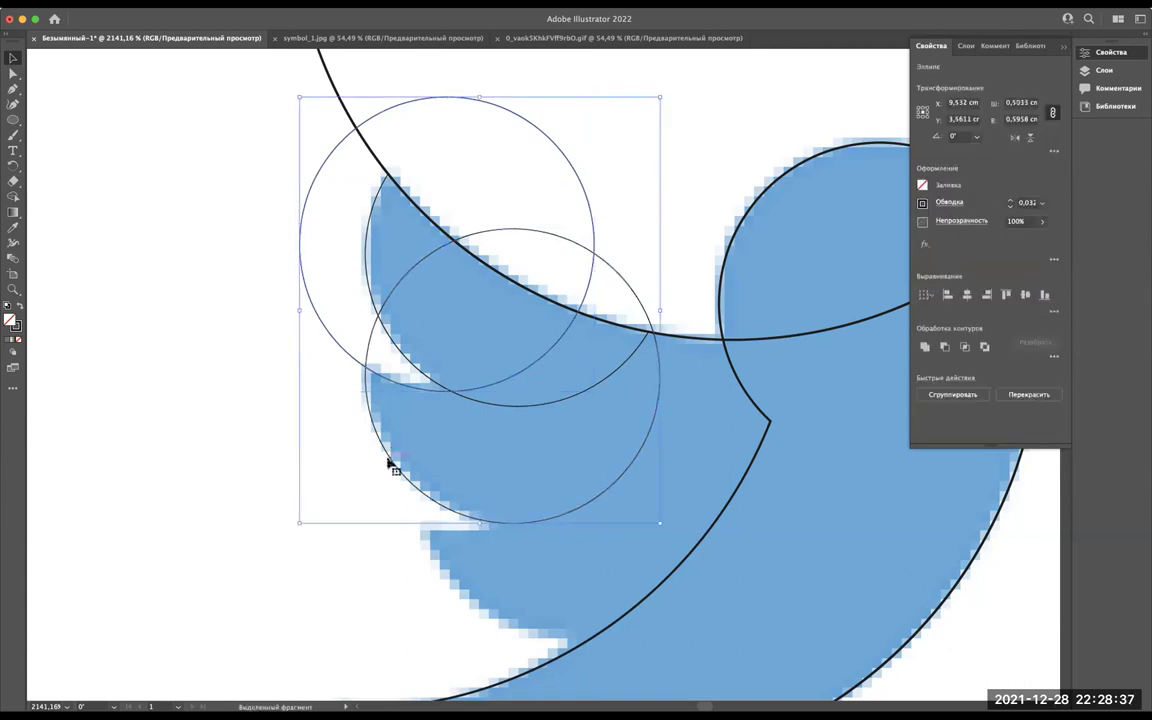
pyautogui.click(945, 346)
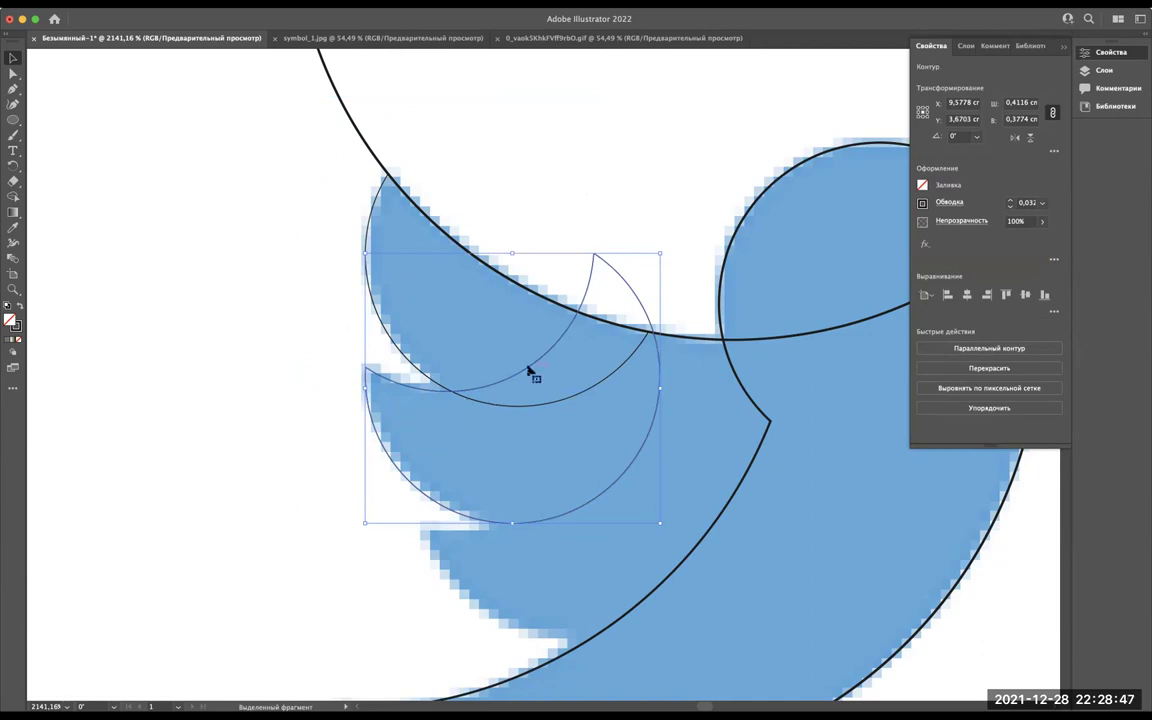
pyautogui.scroll(-1, 545, 401)
pyautogui.scroll(-5, 545, 401)
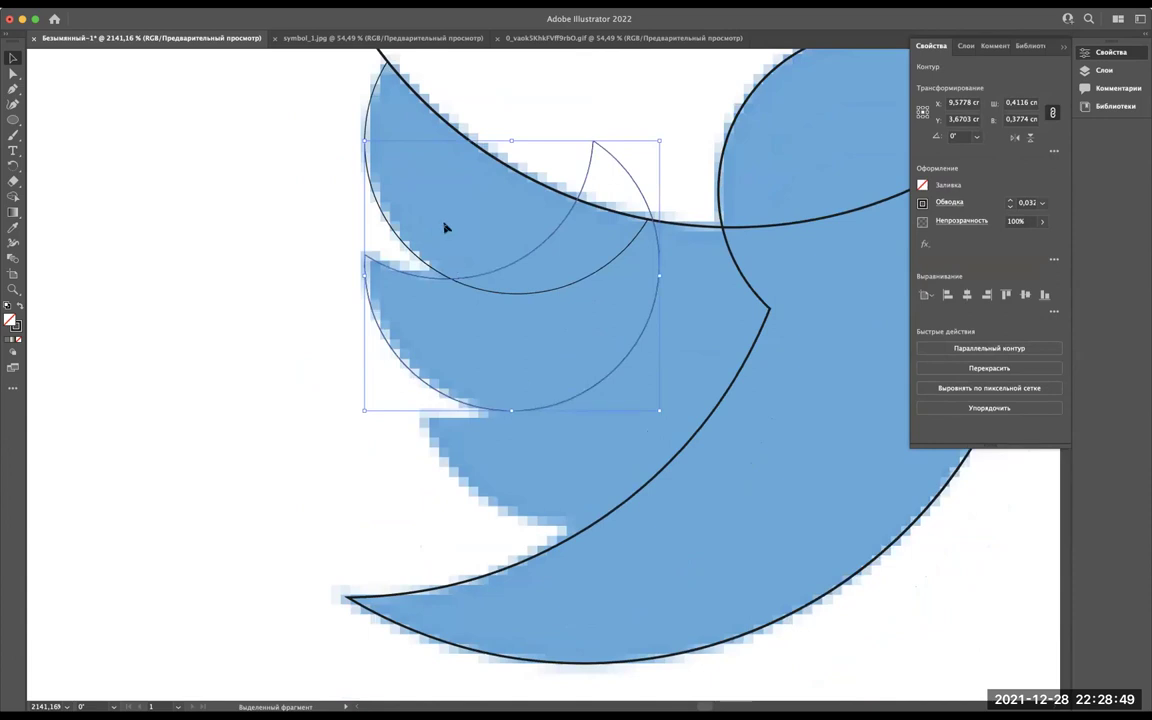
# Delete the second crescent's pointed top anchor with Direct Selection to round its edge.
pyautogui.press('a')
pyautogui.click(594, 145)
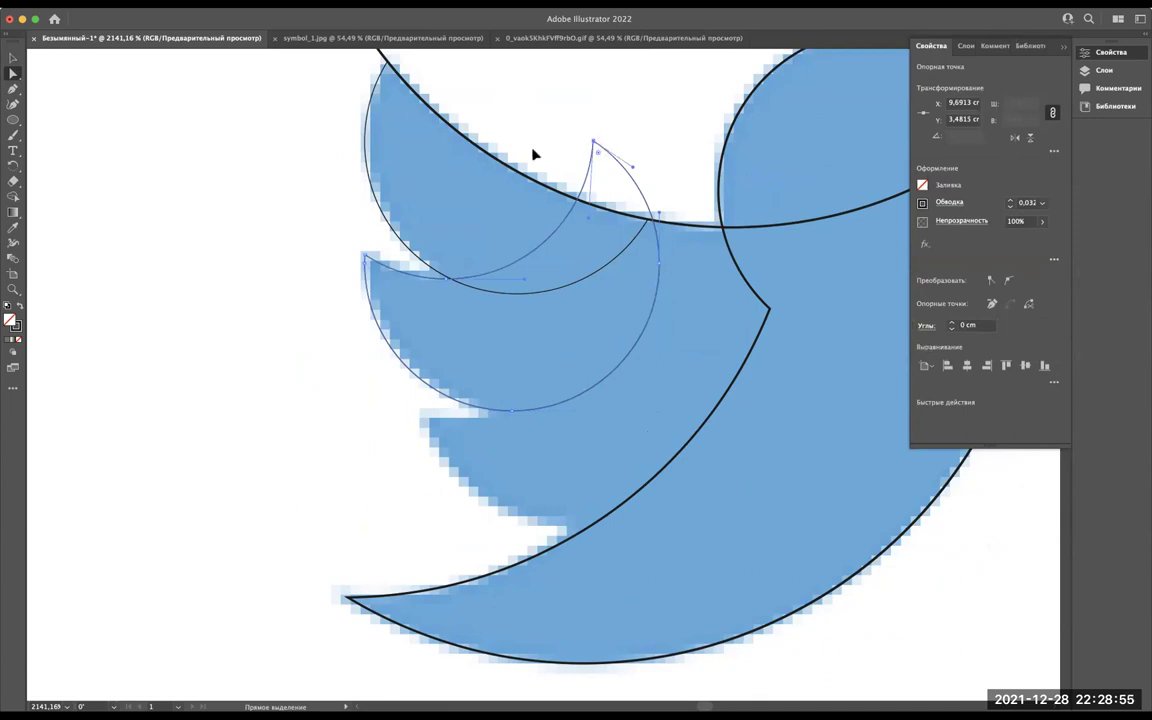
pyautogui.click(991, 303)
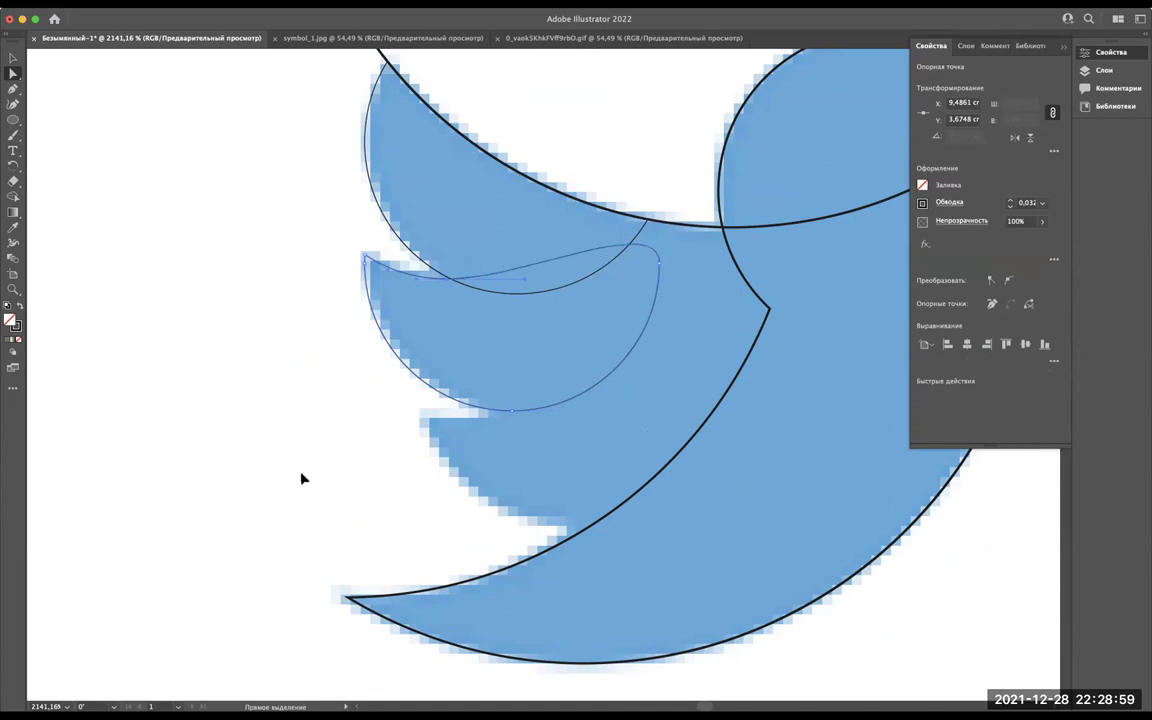
pyautogui.scroll(-3, 357, 517)
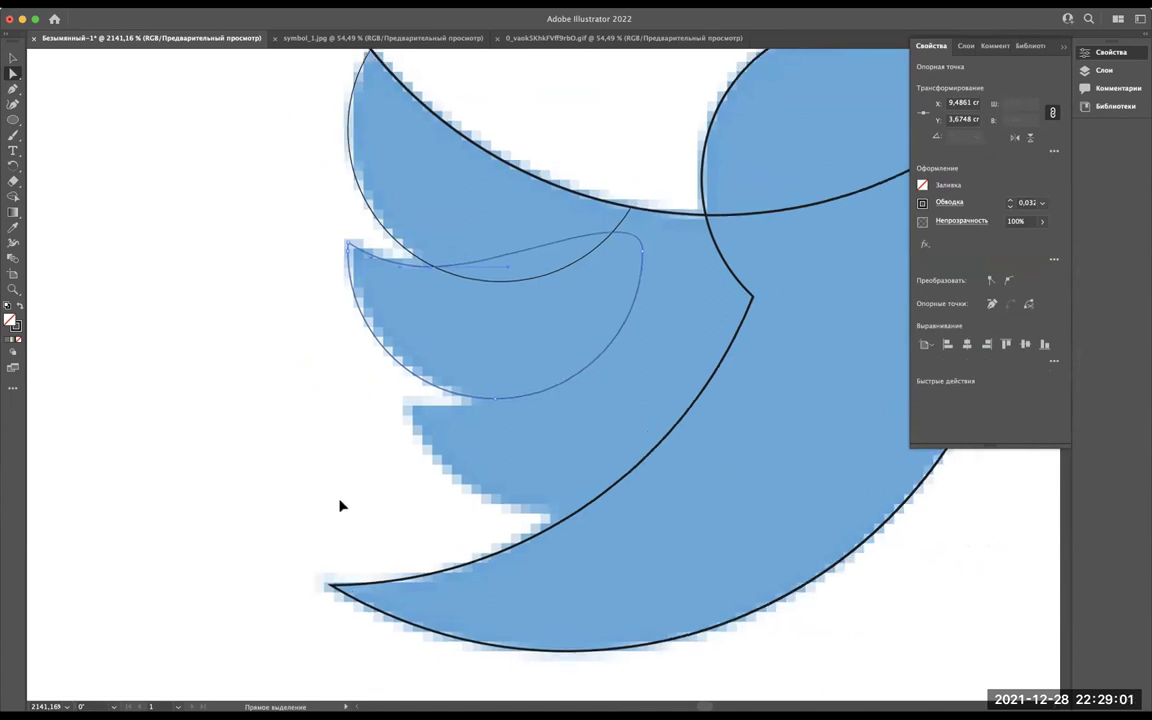
pyautogui.hscroll(3, 342, 504)
pyautogui.click(13, 119)
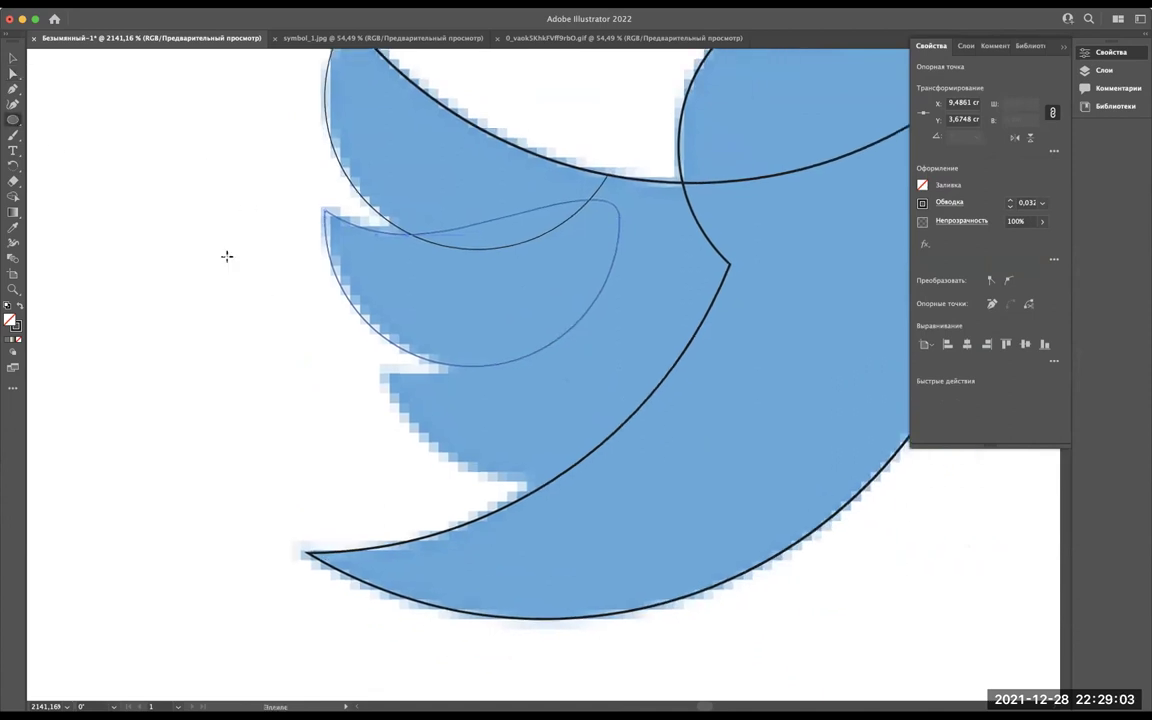
# Draw another circle beside the wing and move it onto the lowest feather.
pyautogui.moveTo(194, 200); pyautogui.dragTo(306, 384)
pyautogui.press('v')
pyautogui.moveTo(286, 298); pyautogui.dragTo(307, 319)
pyautogui.click(13, 119)
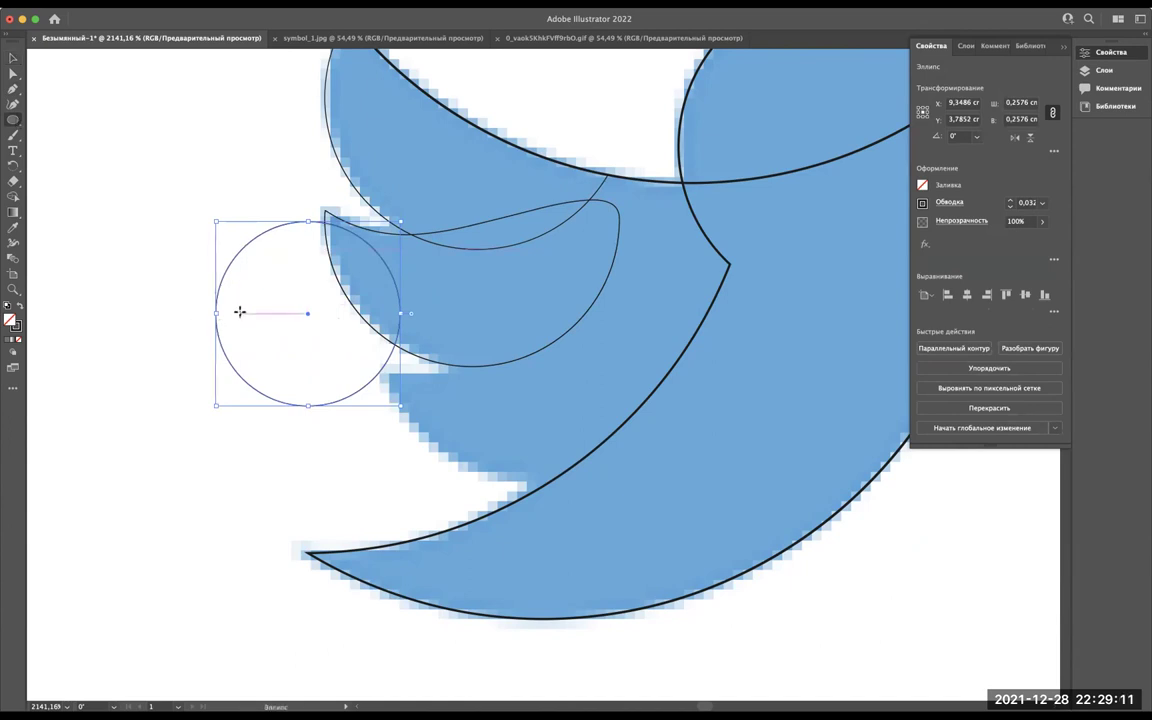
pyautogui.click(13, 57)
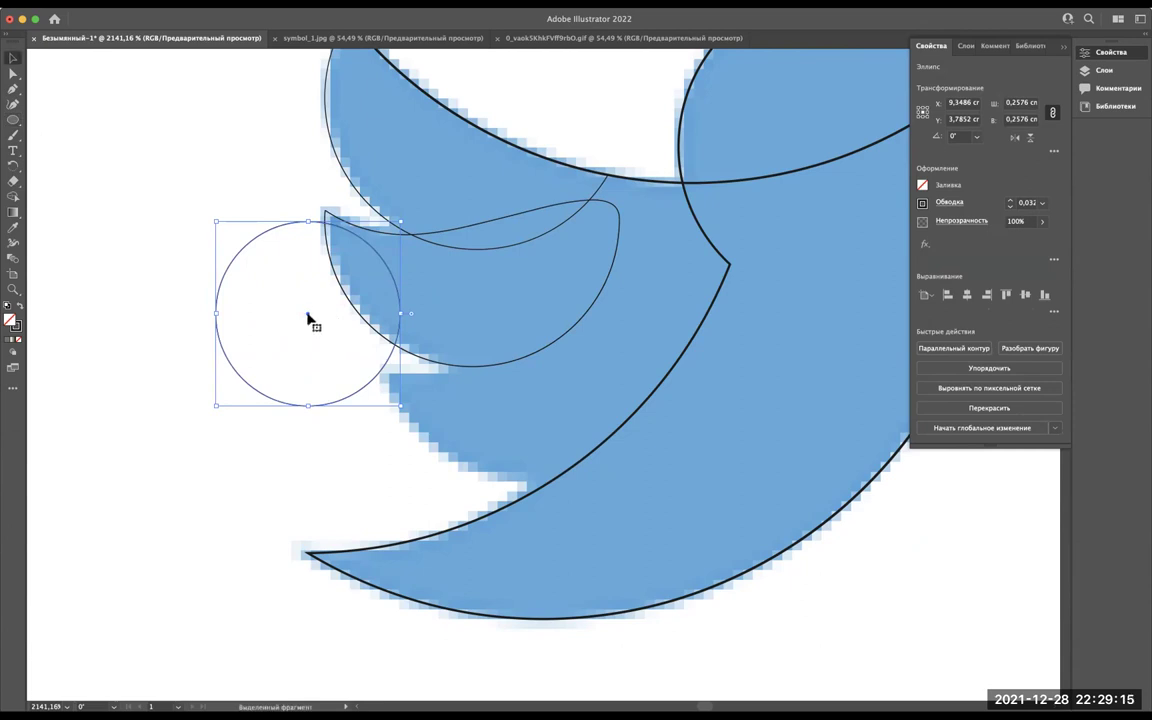
pyautogui.moveTo(309, 318); pyautogui.dragTo(477, 368)
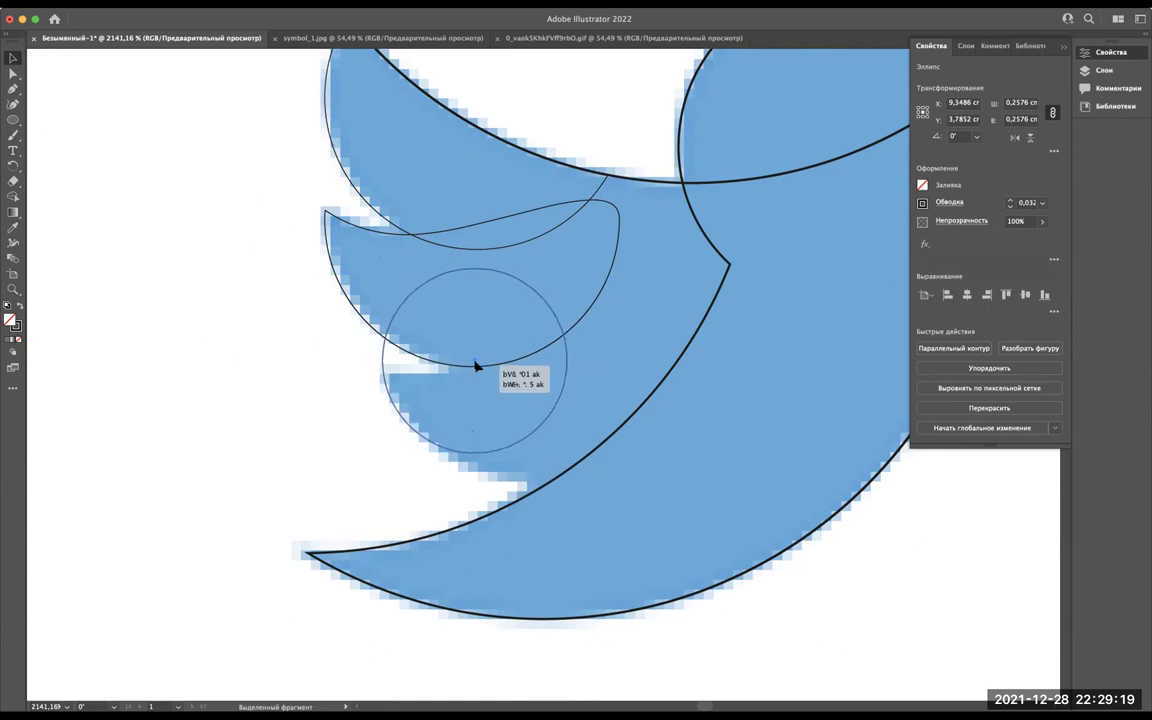
# Resize the circle to about 0.36 cm and place a copy up-left of it.
pyautogui.moveTo(567, 361); pyautogui.dragTo(634, 355)
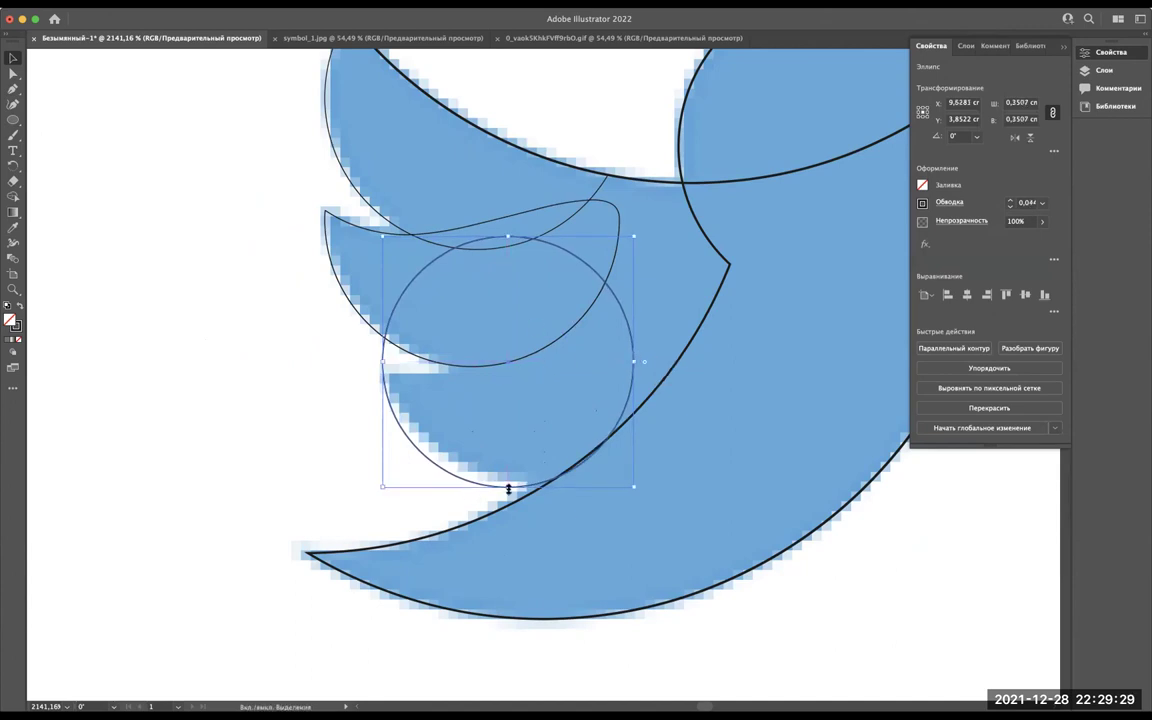
pyautogui.moveTo(508, 488); pyautogui.dragTo(508, 480)
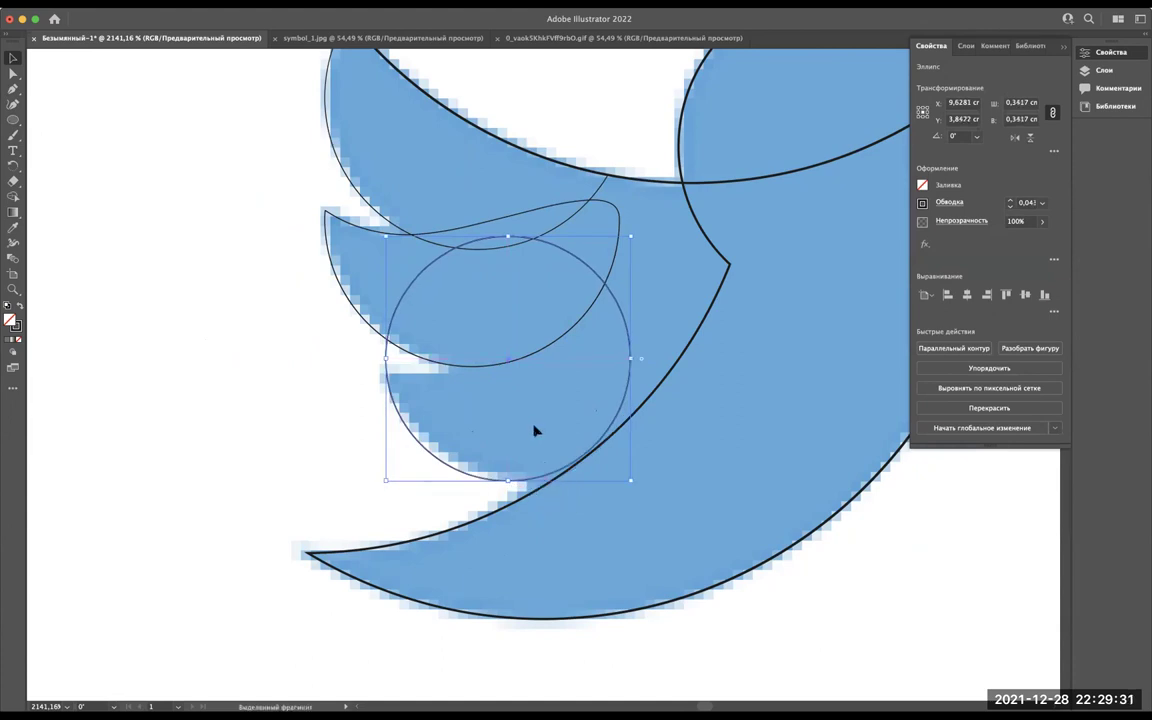
pyautogui.click(522, 391)
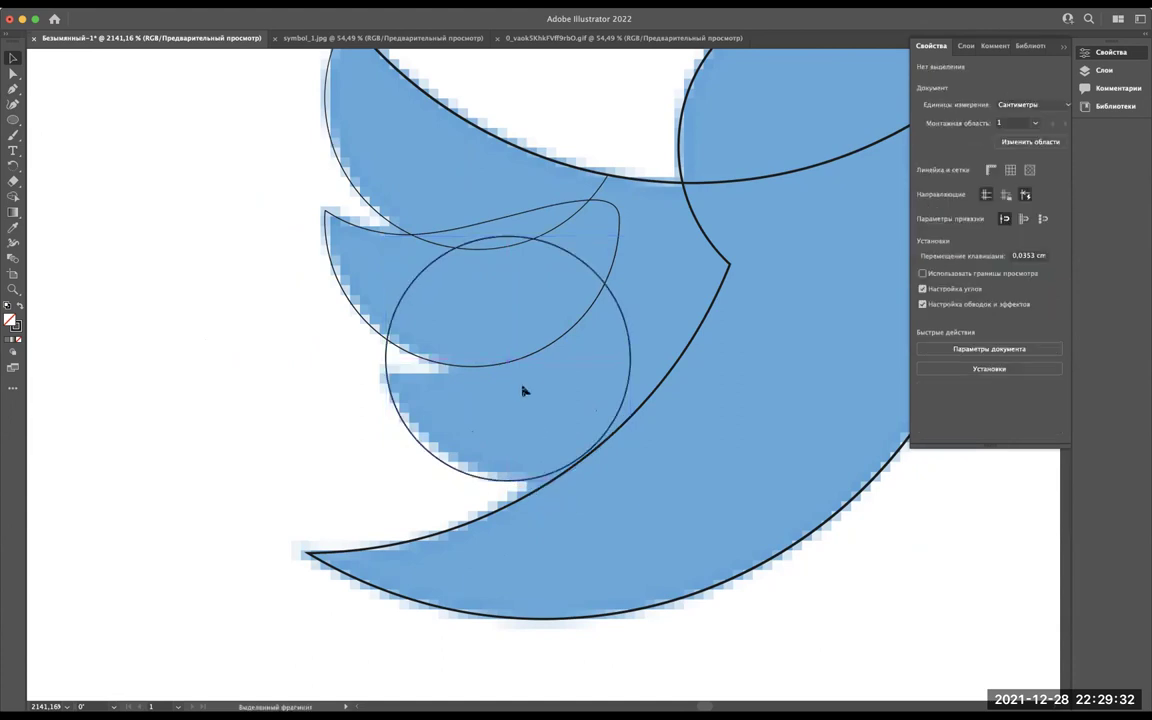
pyautogui.click(507, 483)
pyautogui.moveTo(633, 481); pyautogui.dragTo(634, 483)
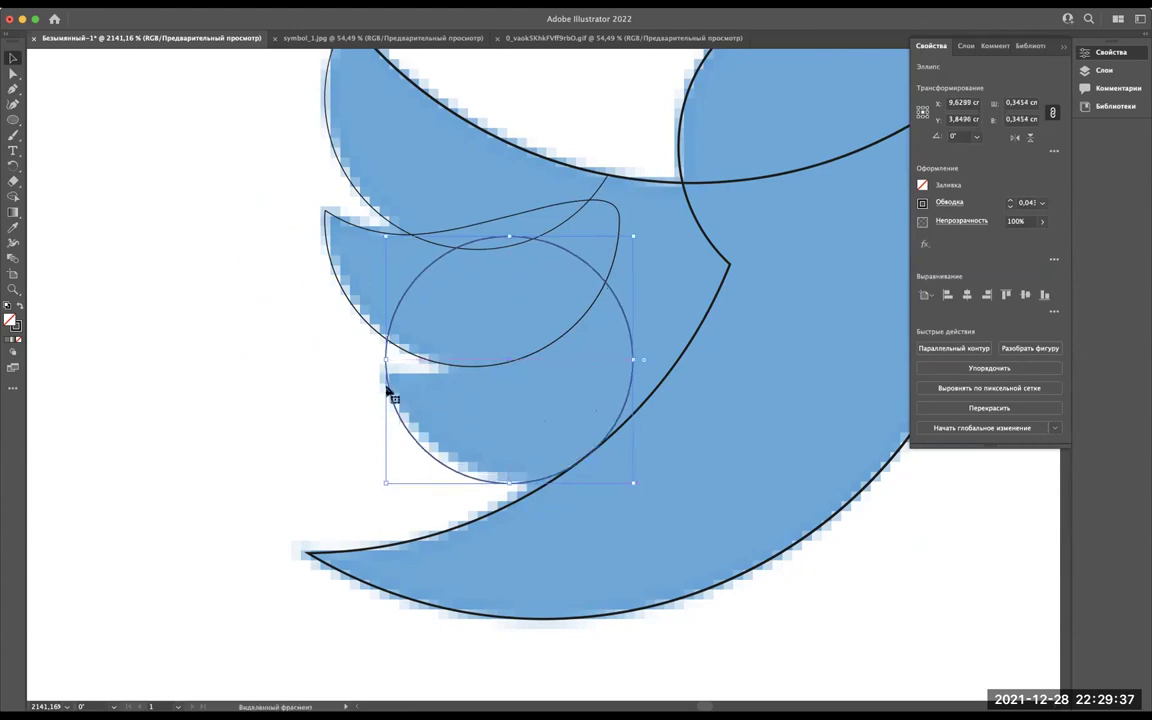
pyautogui.moveTo(386, 375); pyautogui.dragTo(384, 373)
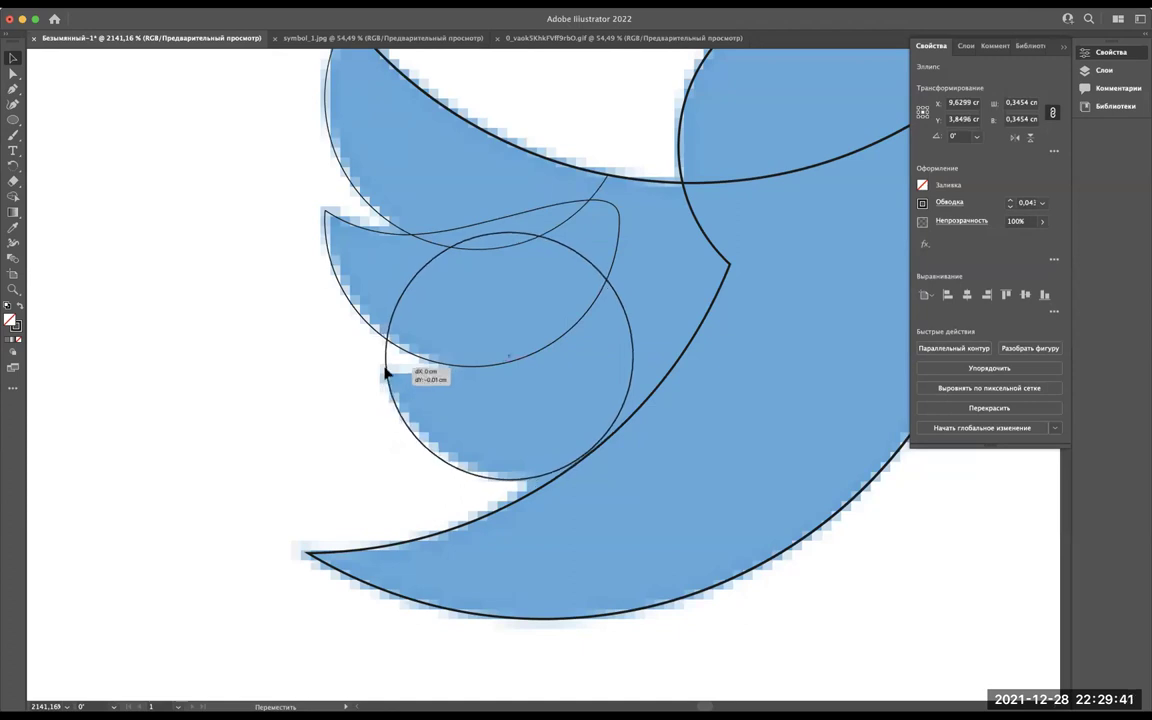
pyautogui.moveTo(384, 373); pyautogui.dragTo(387, 367)
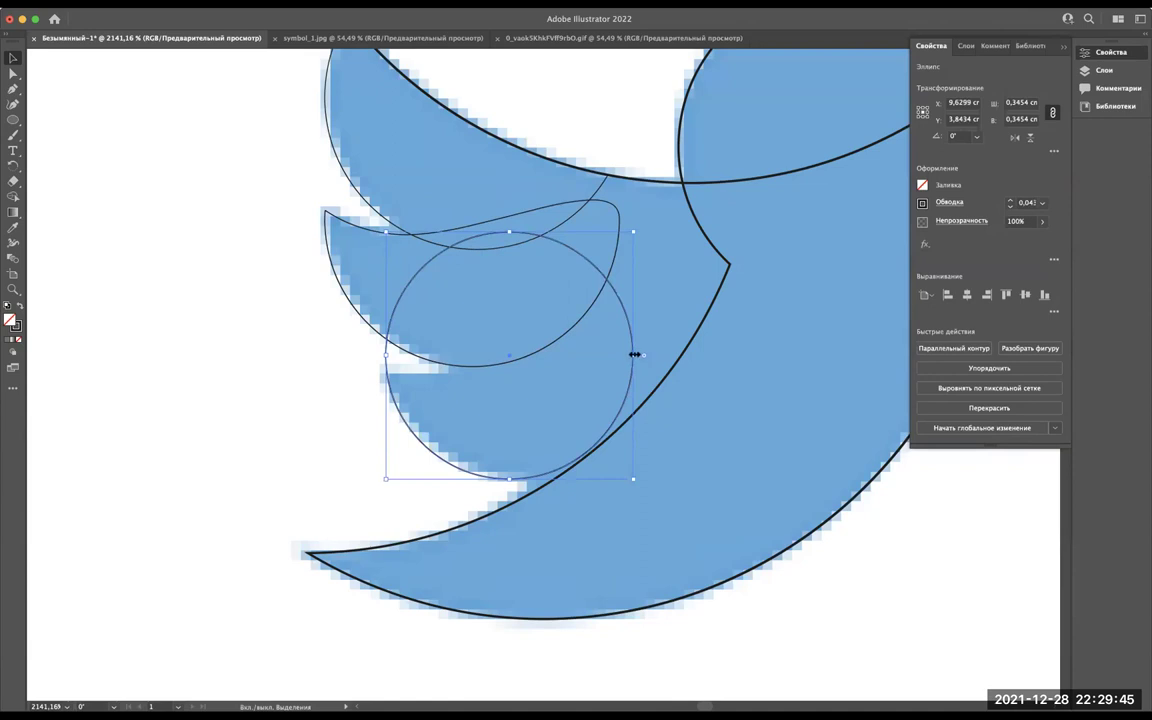
pyautogui.moveTo(634, 354); pyautogui.dragTo(644, 354)
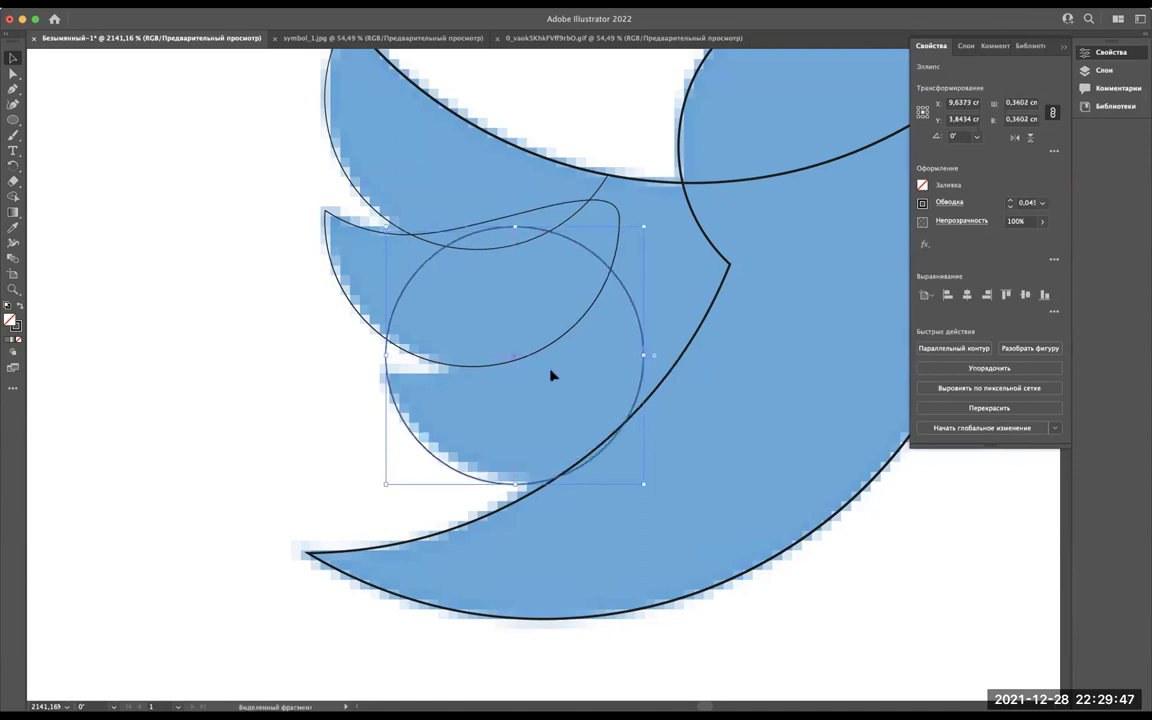
pyautogui.moveTo(513, 358)
pyautogui.mouseDown()
pyautogui.moveTo(446, 325)
pyautogui.moveTo(419, 252)
pyautogui.mouseUp()
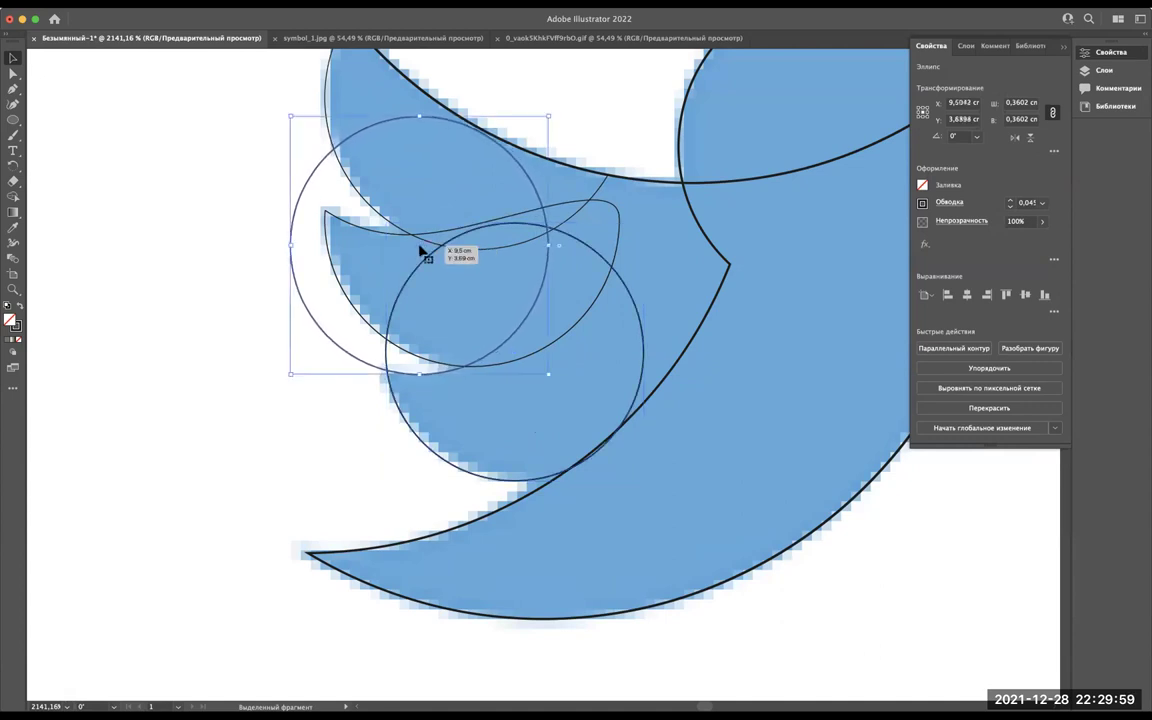
# Minus Front the two circles to cut the lower feather into a crescent.
pyautogui.keyDown('shift'); pyautogui.click(408, 427); pyautogui.keyUp('shift')
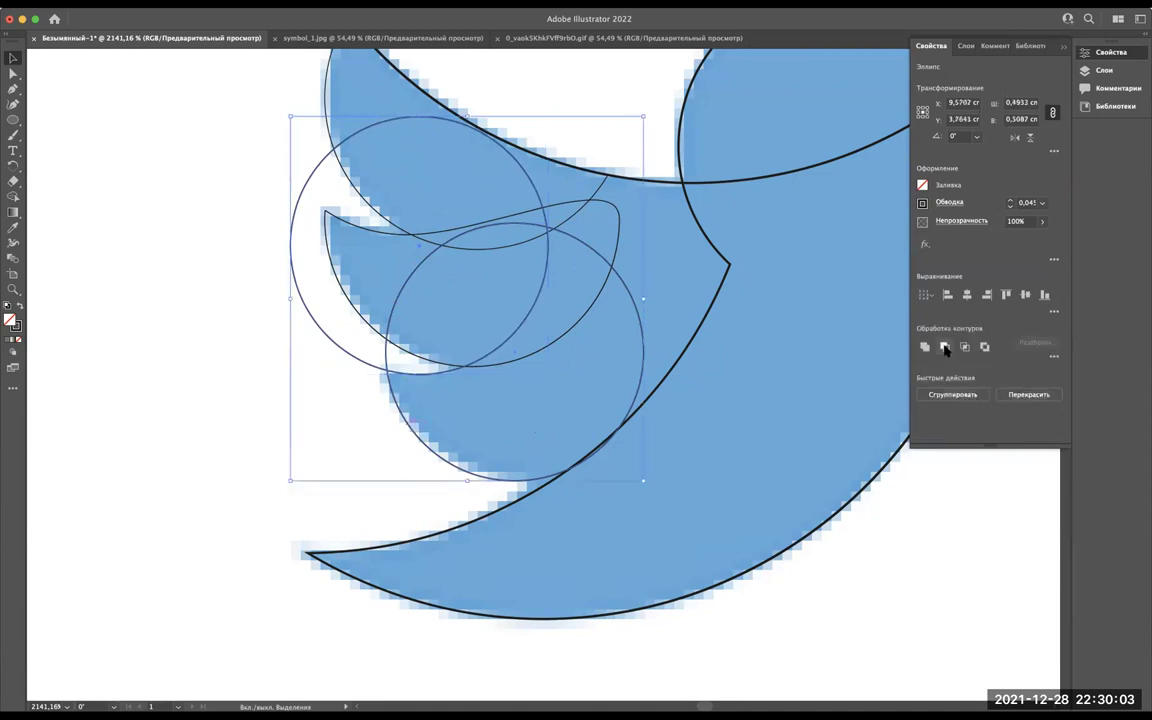
pyautogui.click(942, 347)
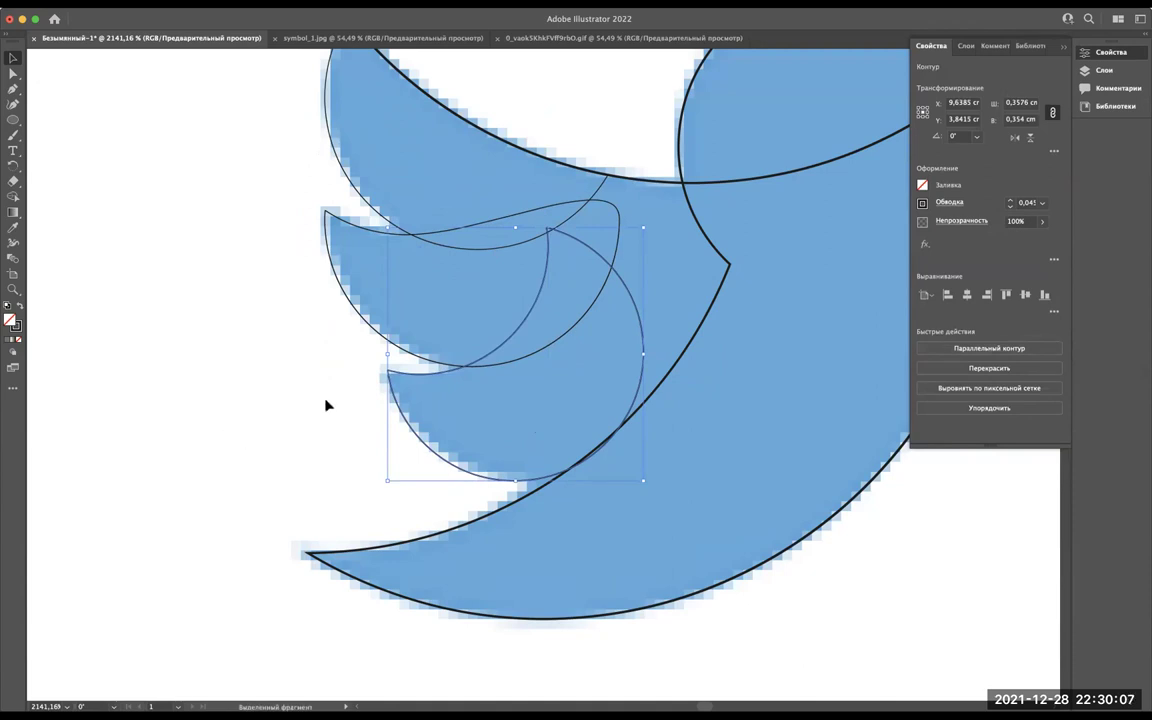
pyautogui.scroll(-2, 325, 406)
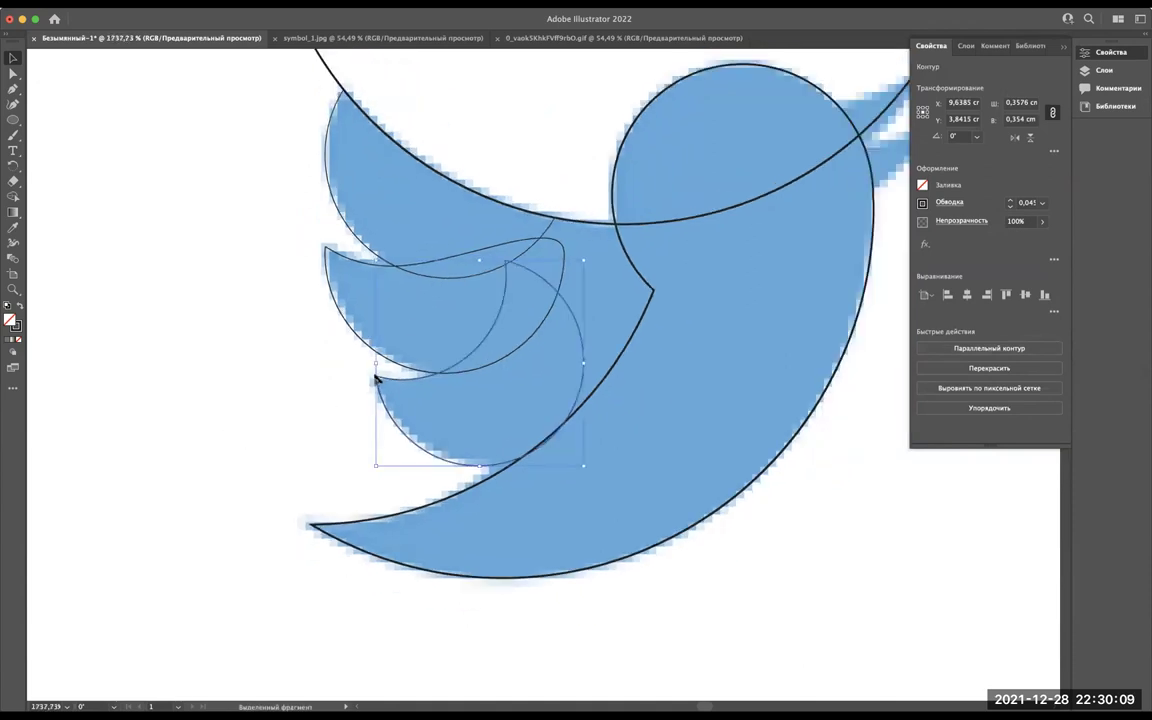
# Unite the three feather pieces into one 0.4453 × 0.648 cm wing shape.
pyautogui.click(327, 168)
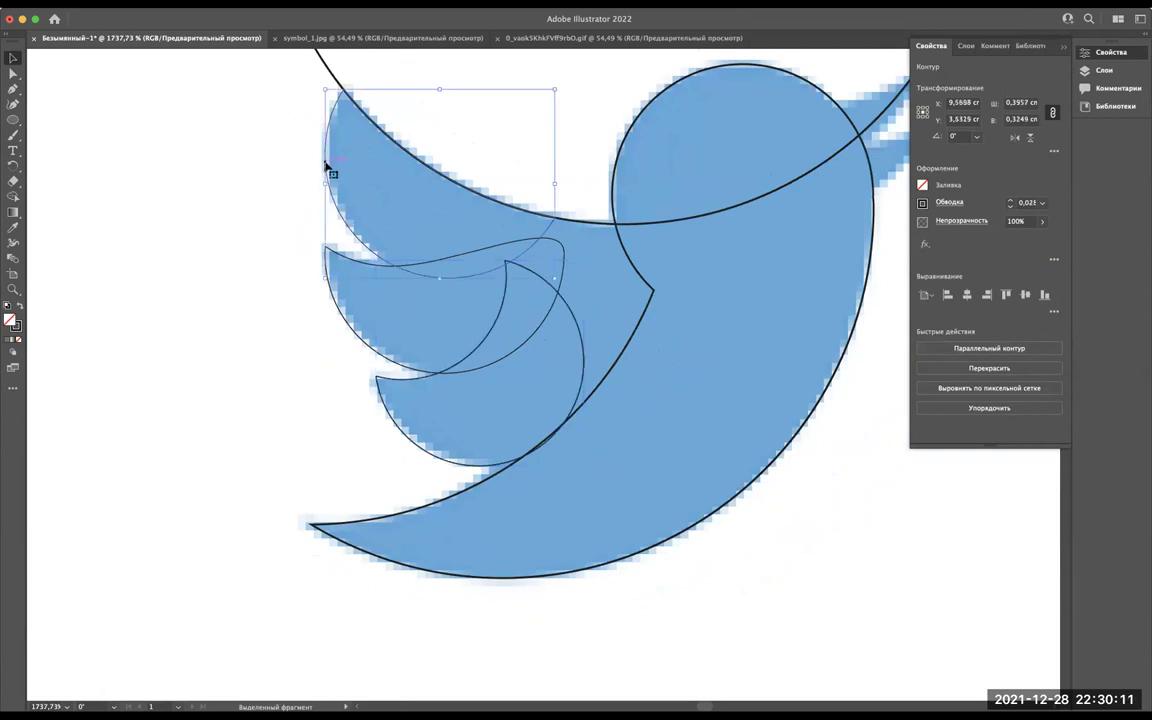
pyautogui.keyDown('shift'); pyautogui.click(339, 257); pyautogui.keyUp('shift')
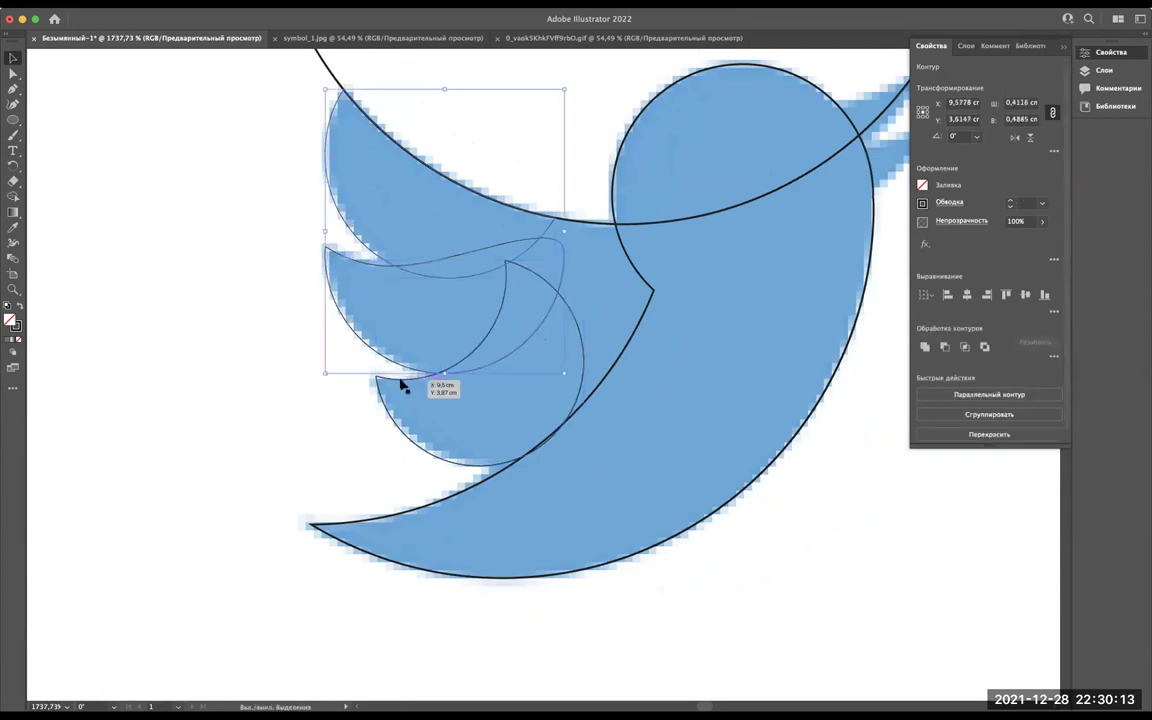
pyautogui.keyDown('shift'); pyautogui.click(401, 383); pyautogui.keyUp('shift')
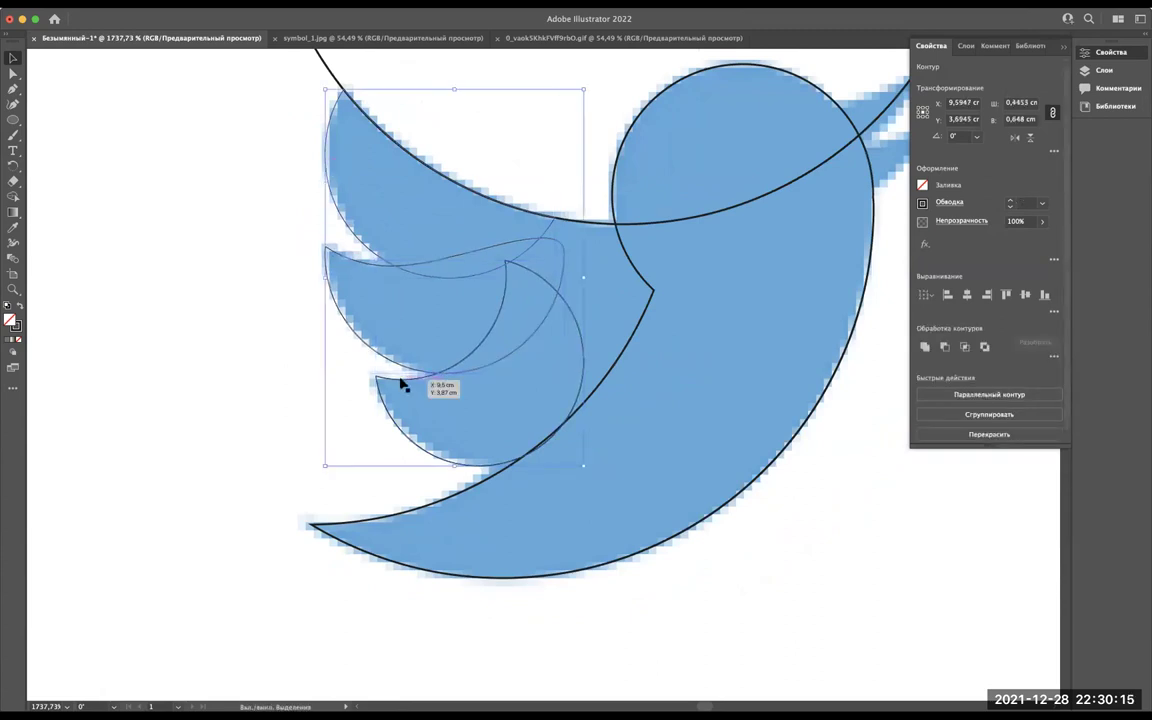
pyautogui.click(925, 347)
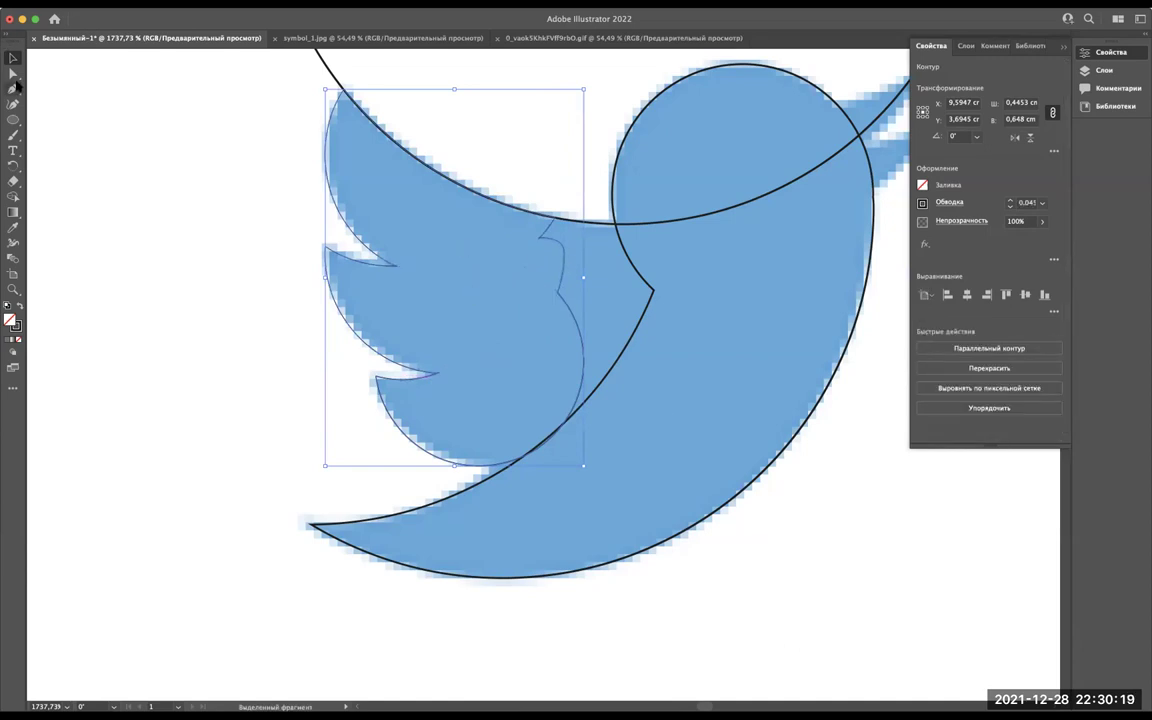
# With Direct Selection, pull the wing-notch anchor and lower inner curve toward the body.
pyautogui.click(13, 72)
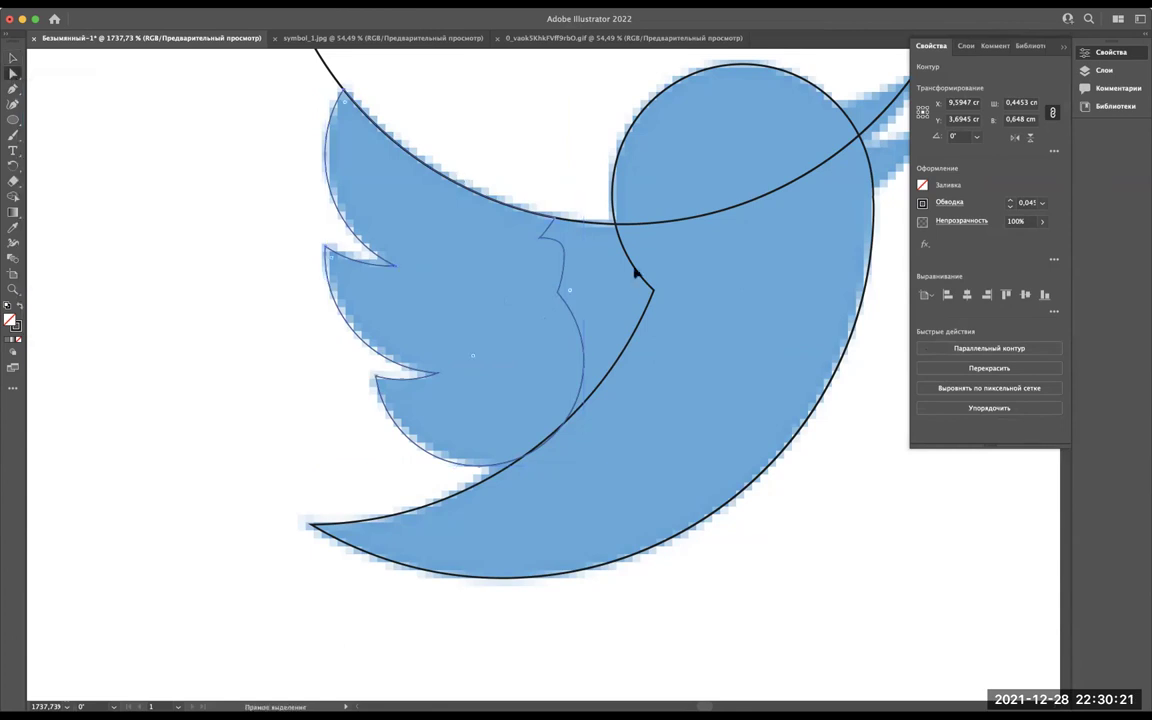
pyautogui.scroll(3, 570, 229)
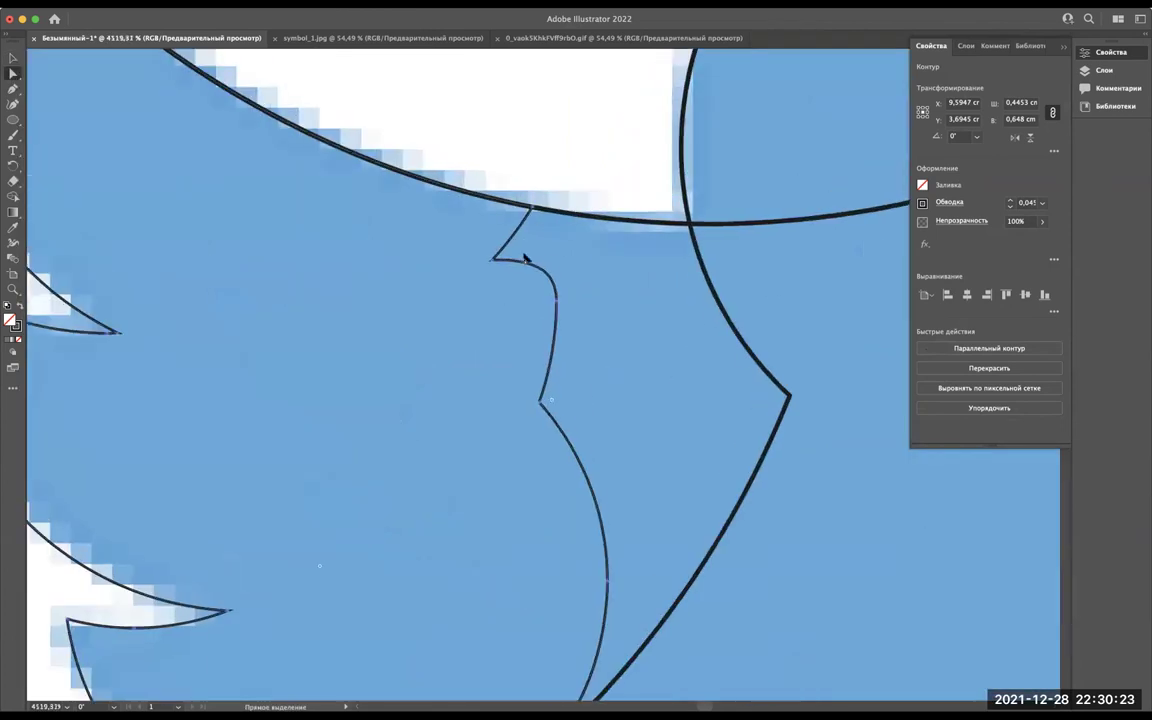
pyautogui.scroll(-1, 502, 270)
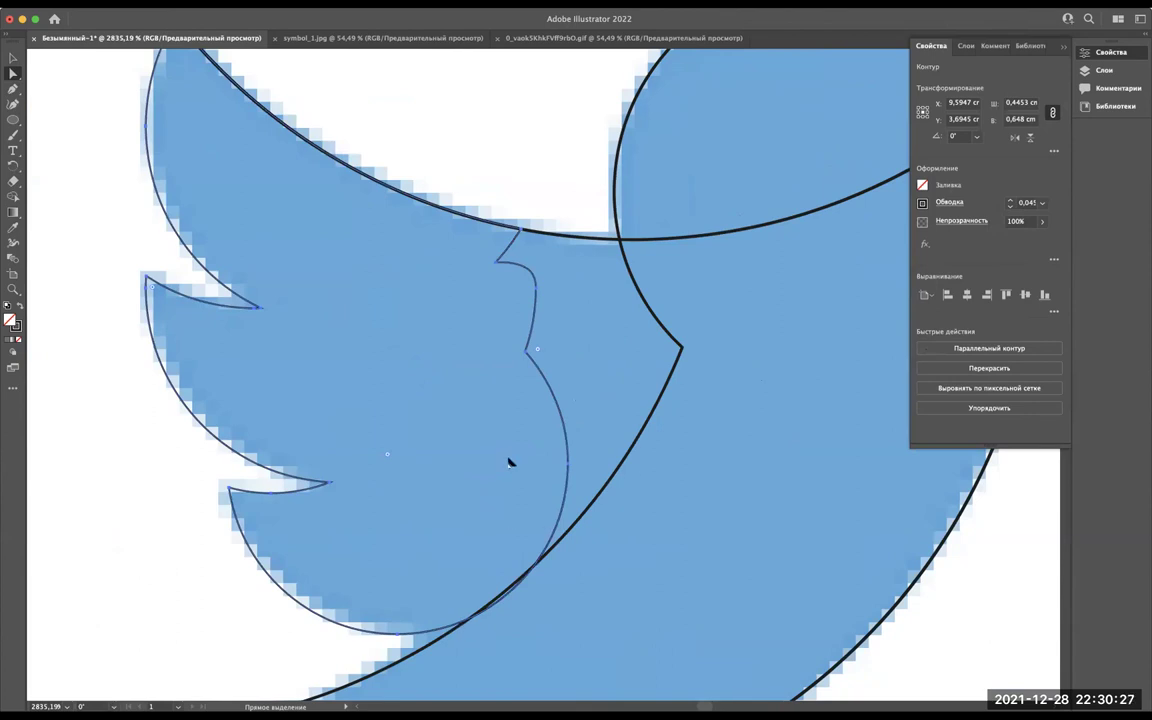
pyautogui.hscroll(5, 509, 462)
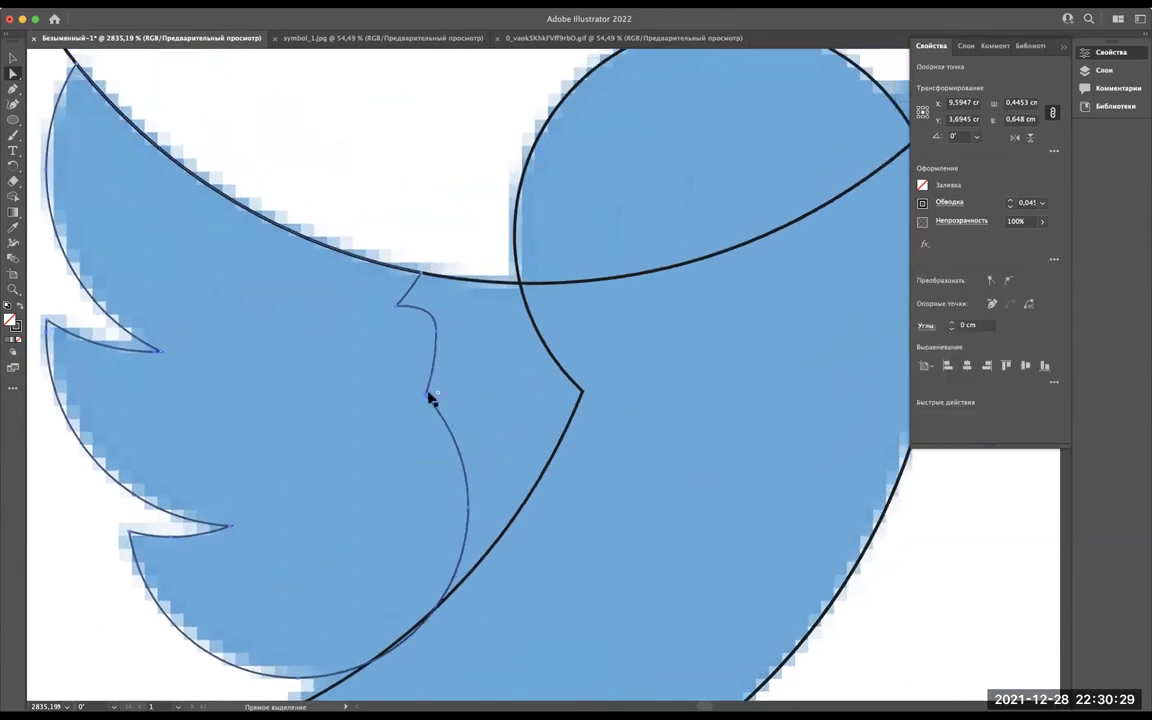
pyautogui.moveTo(429, 397); pyautogui.dragTo(616, 410)
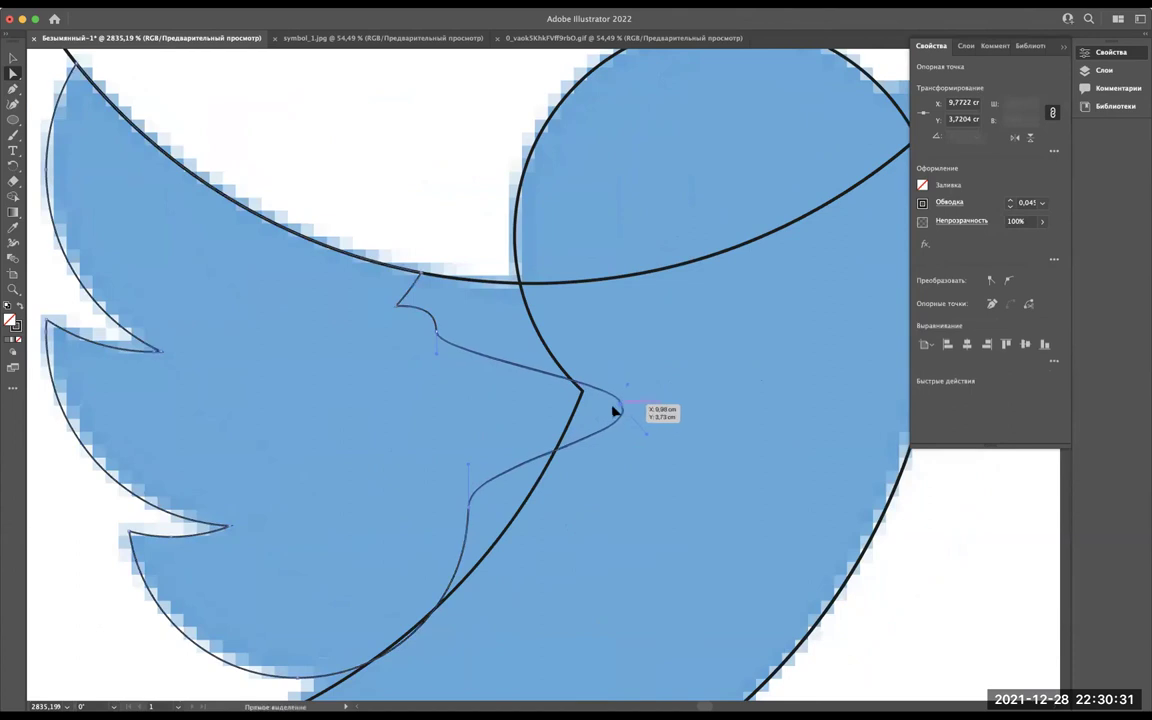
pyautogui.moveTo(462, 506)
pyautogui.mouseDown()
pyautogui.moveTo(575, 538)
pyautogui.moveTo(586, 502)
pyautogui.mouseUp()
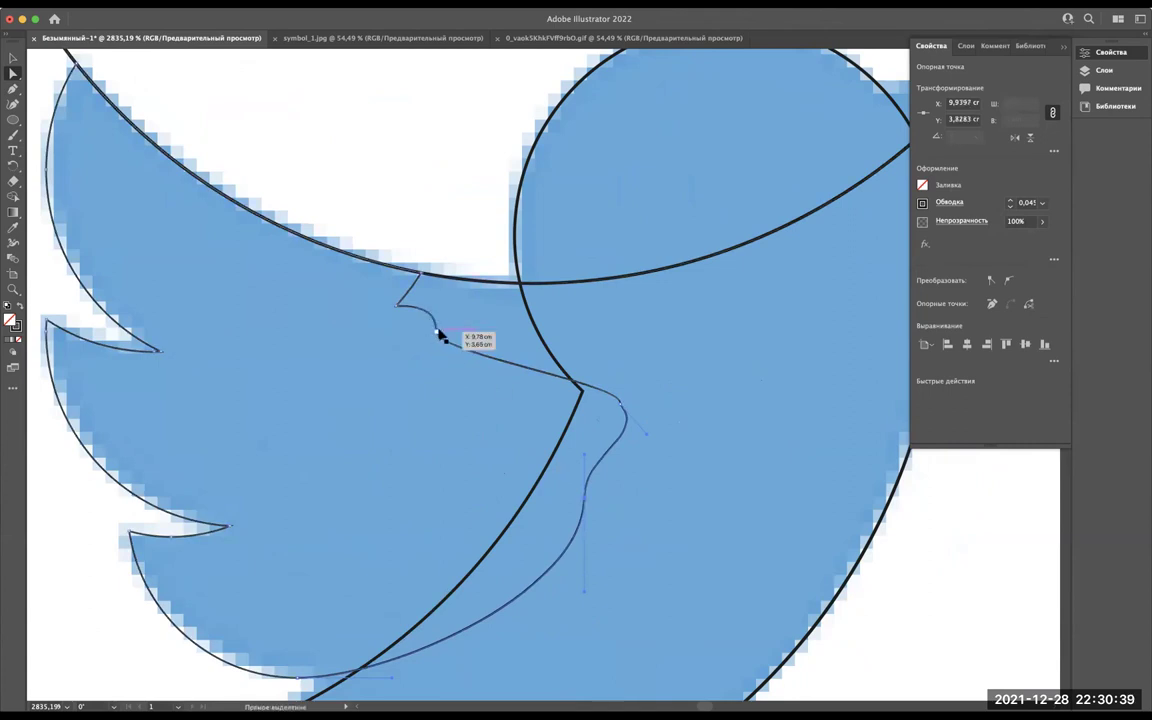
pyautogui.moveTo(437, 331); pyautogui.dragTo(573, 318)
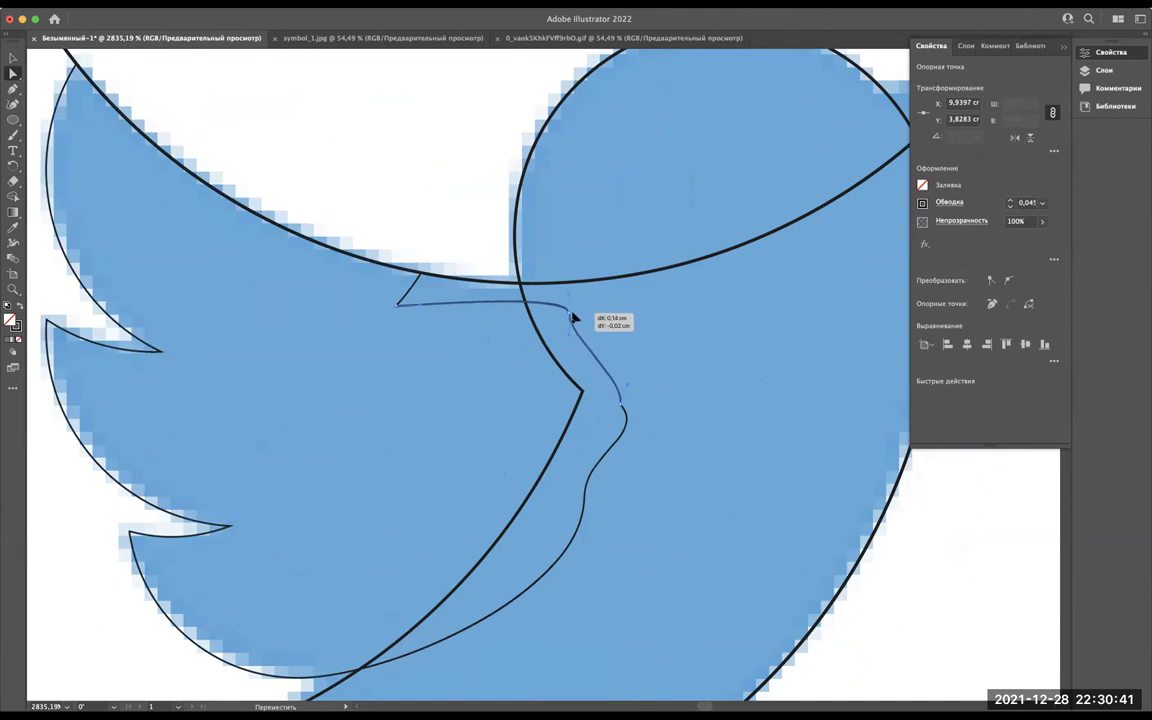
# Settle the anchor on the body outline and bend the wing edge along its curve.
pyautogui.scroll(3, 393, 239)
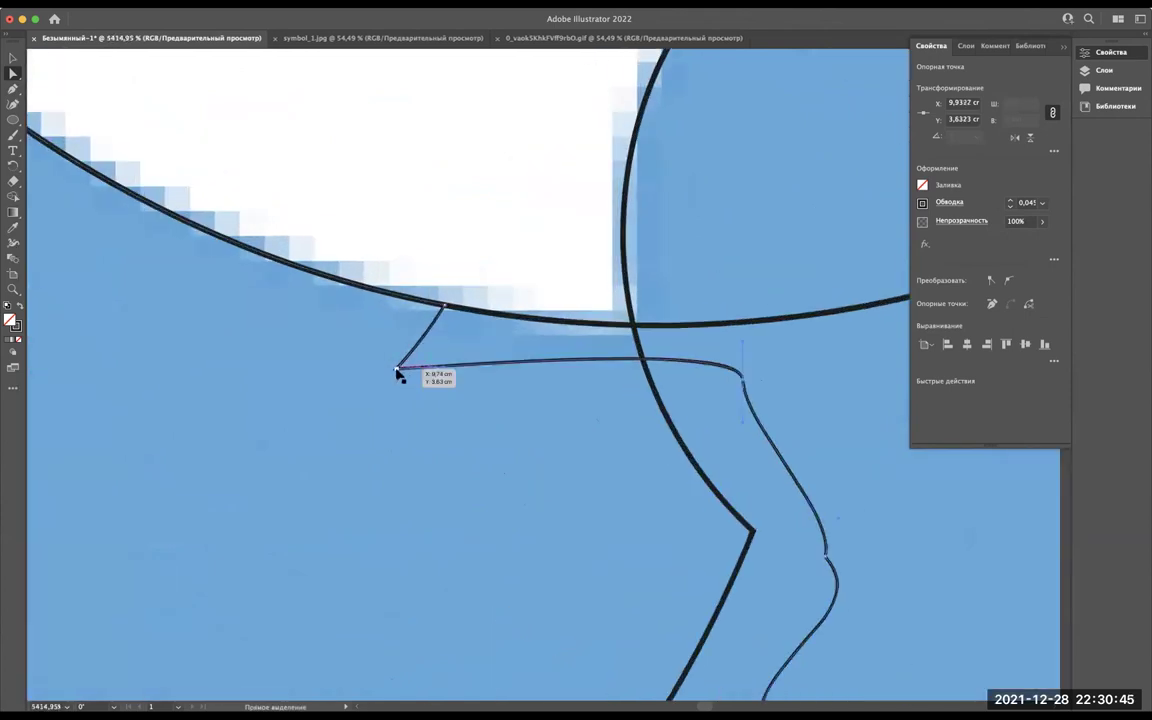
pyautogui.moveTo(397, 371); pyautogui.dragTo(707, 318)
pyautogui.moveTo(699, 345); pyautogui.dragTo(698, 351)
pyautogui.moveTo(432, 331); pyautogui.dragTo(512, 327)
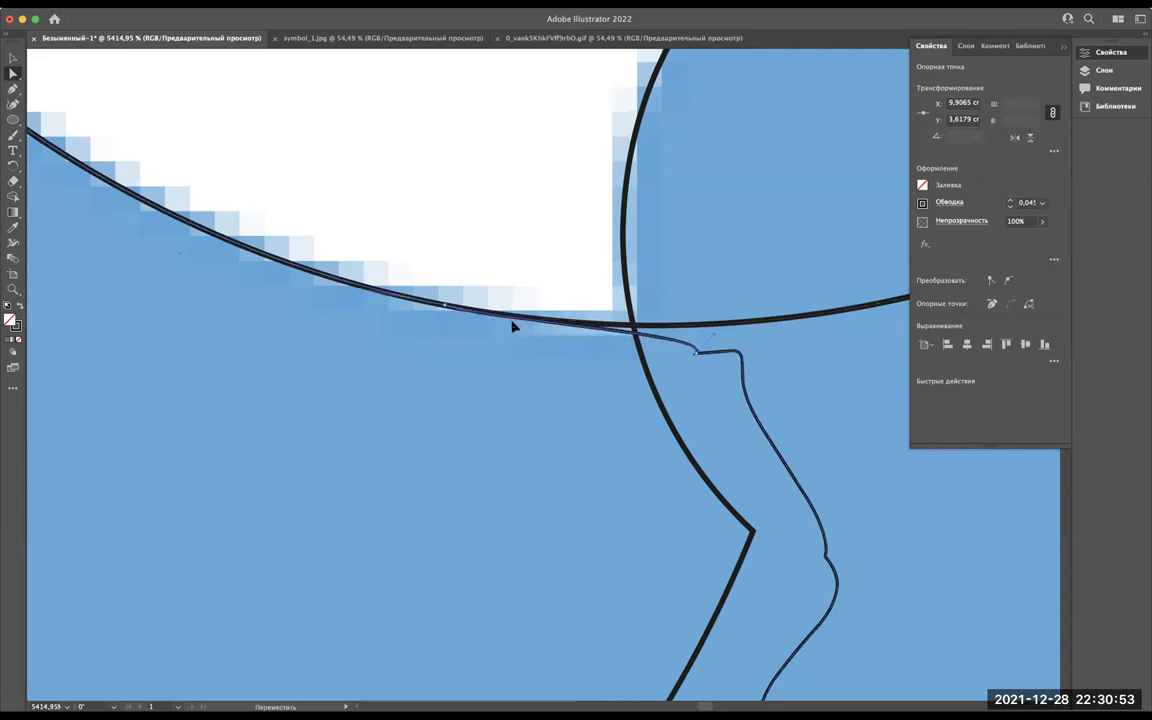
pyautogui.moveTo(509, 325); pyautogui.dragTo(627, 279)
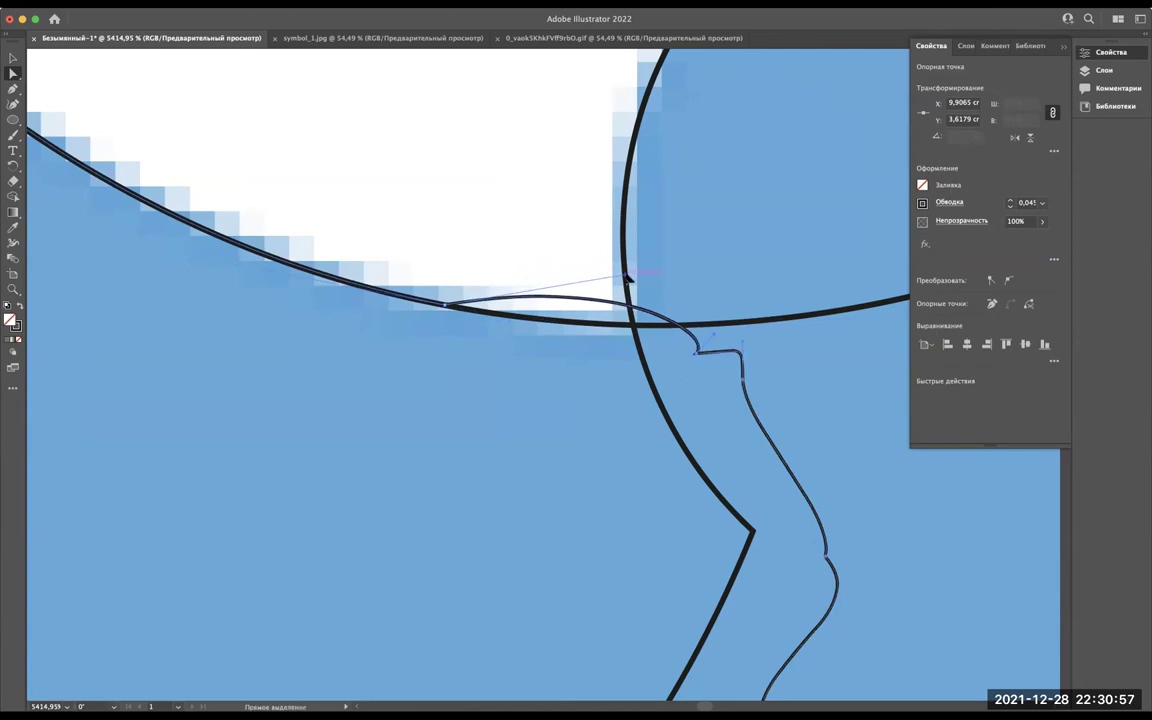
pyautogui.scroll(-5, 627, 279)
# Unite the wing shape and outer bird outline into one 0.9675 × 0.8845 cm silhouette.
pyautogui.press('v')
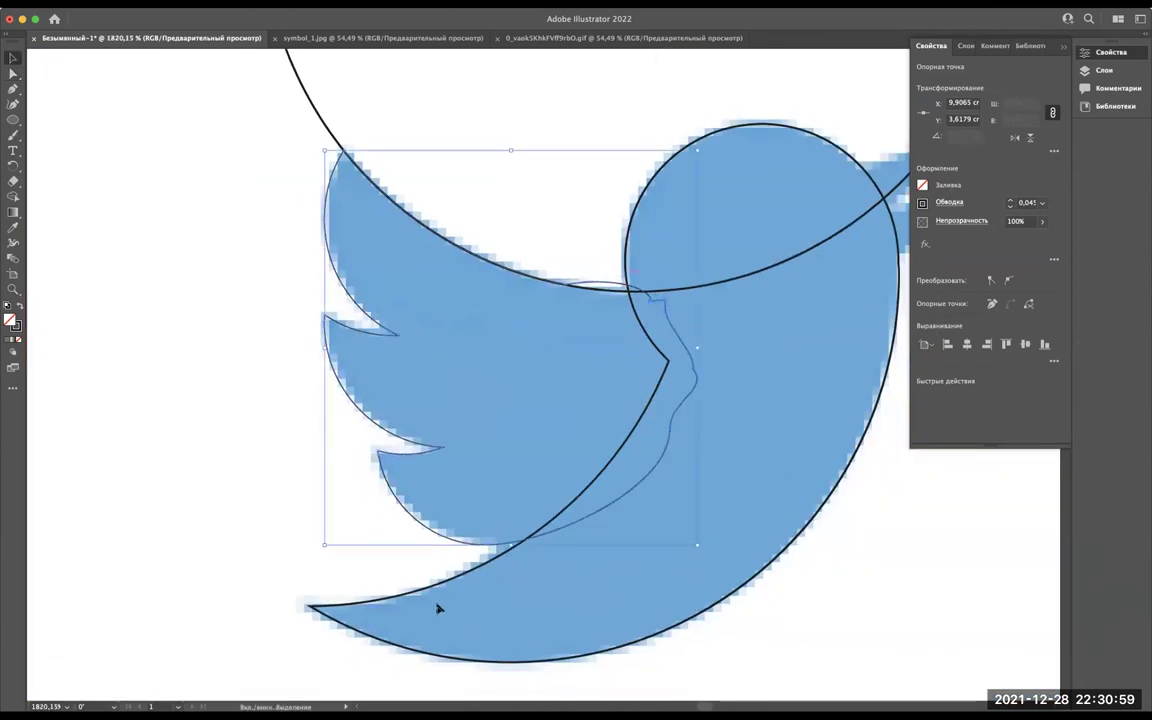
pyautogui.click(428, 592)
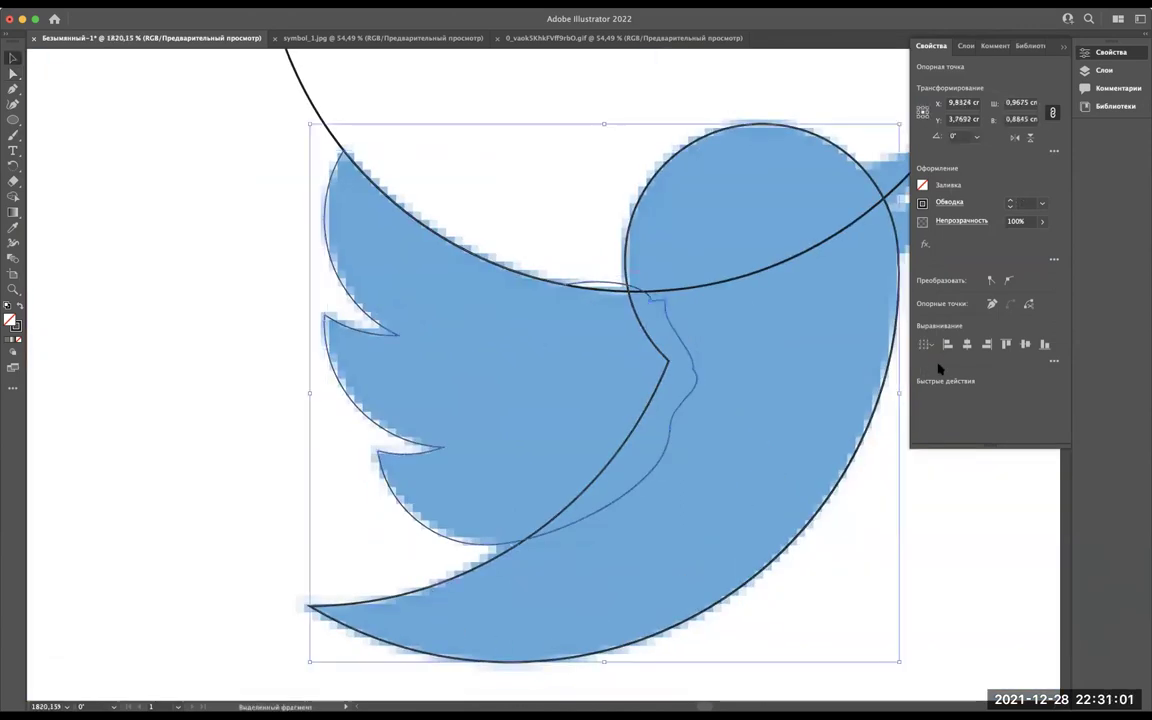
pyautogui.click(380, 460)
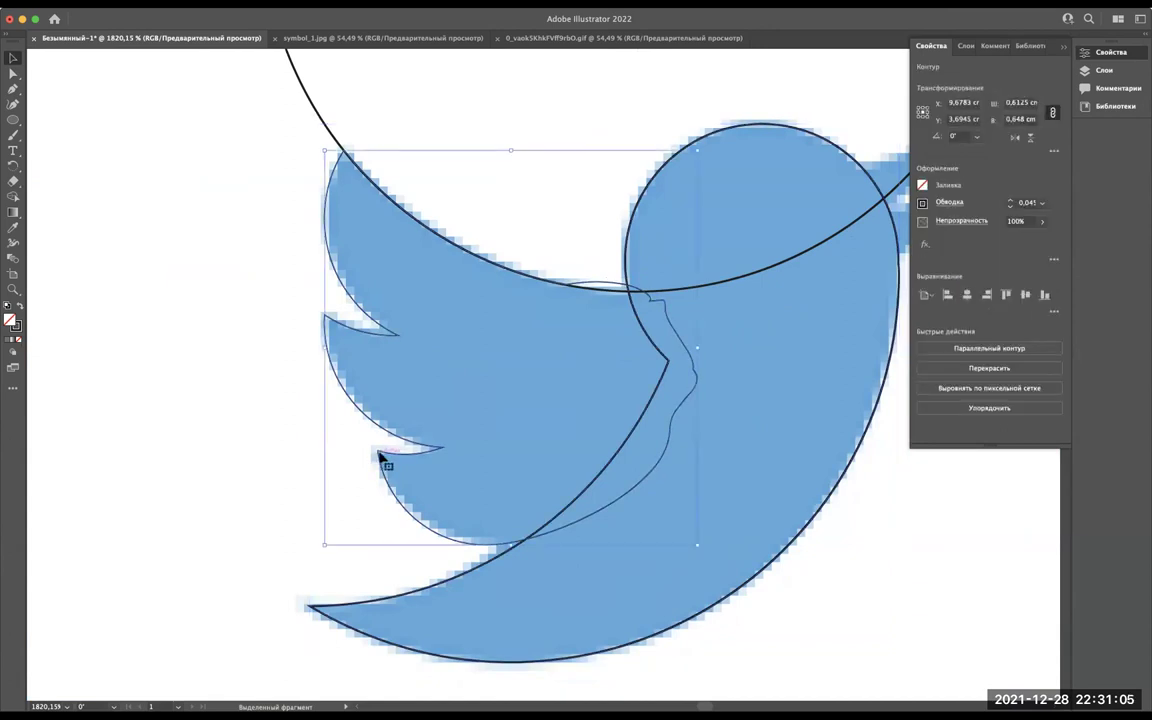
pyautogui.keyDown('shift'); pyautogui.click(391, 598); pyautogui.keyUp('shift')
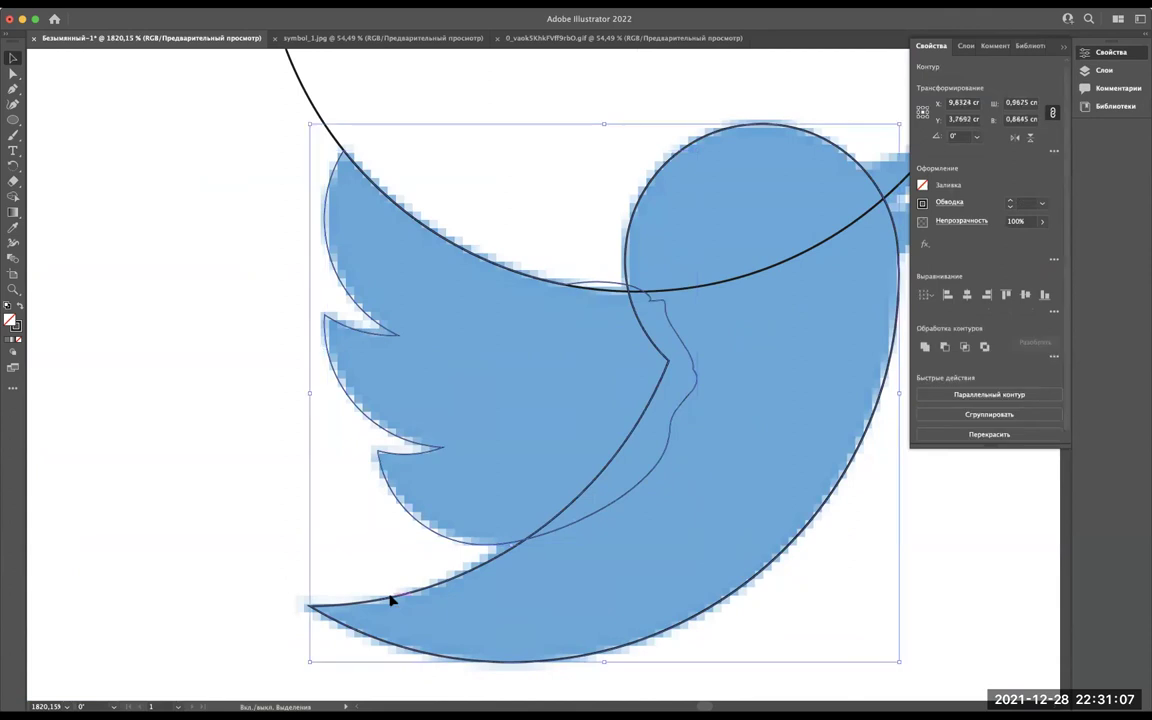
pyautogui.click(925, 347)
# Move the large circle off to the left of the bird.
pyautogui.scroll(-3, 624, 311)
pyautogui.scroll(-2, 624, 309)
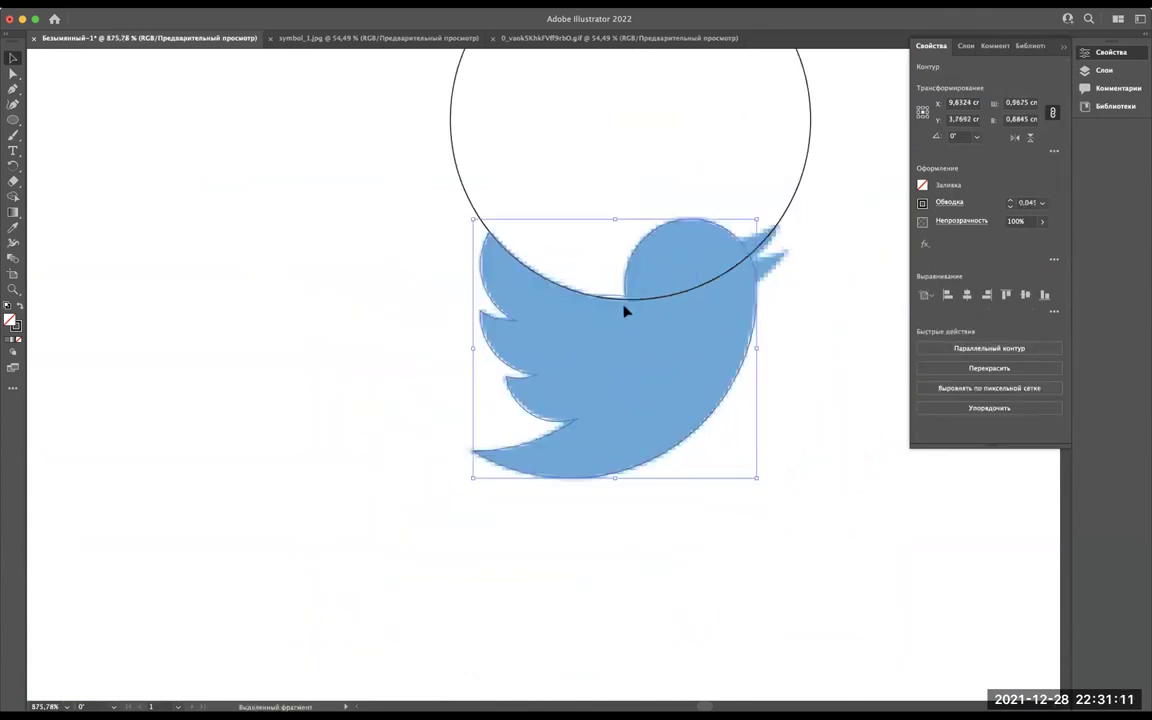
pyautogui.scroll(4, 601, 284)
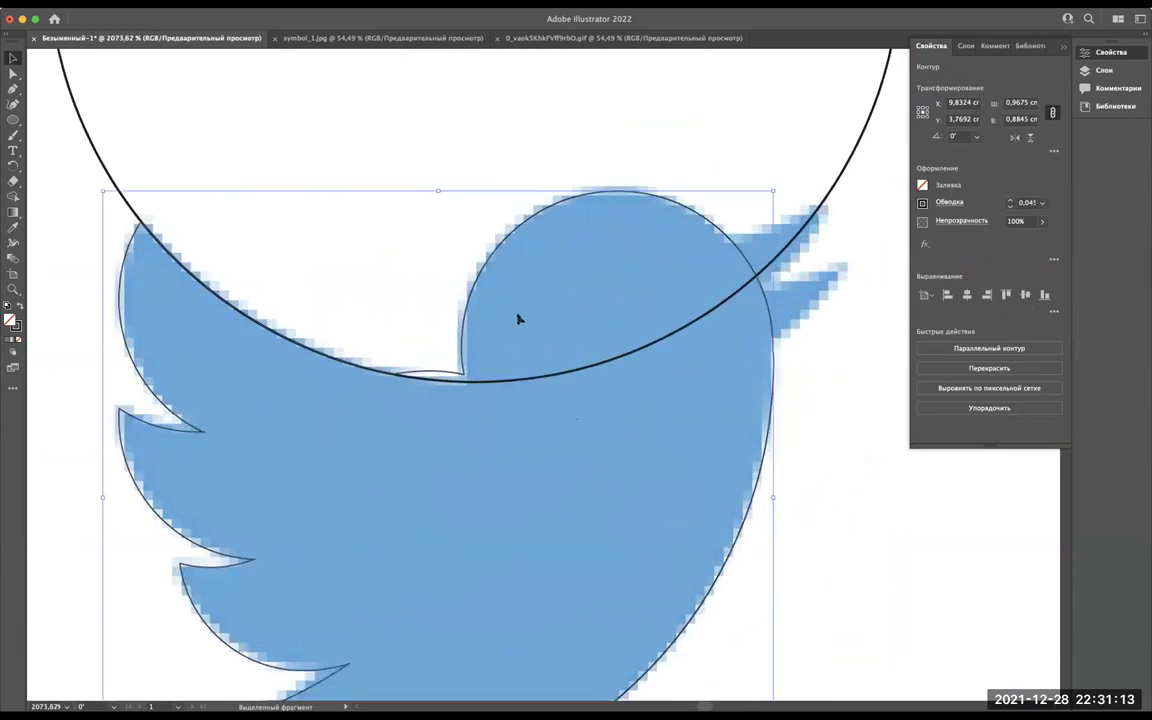
pyautogui.scroll(-2, 518, 318)
pyautogui.scroll(2, 455, 360)
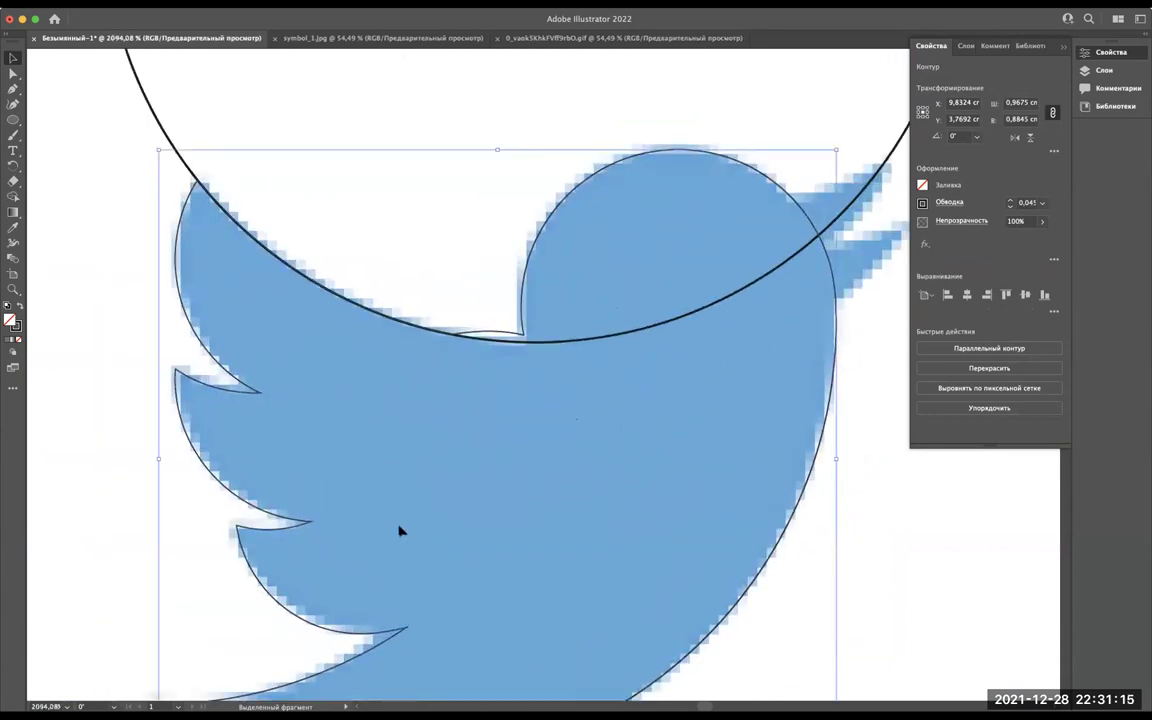
pyautogui.scroll(-3, 399, 531)
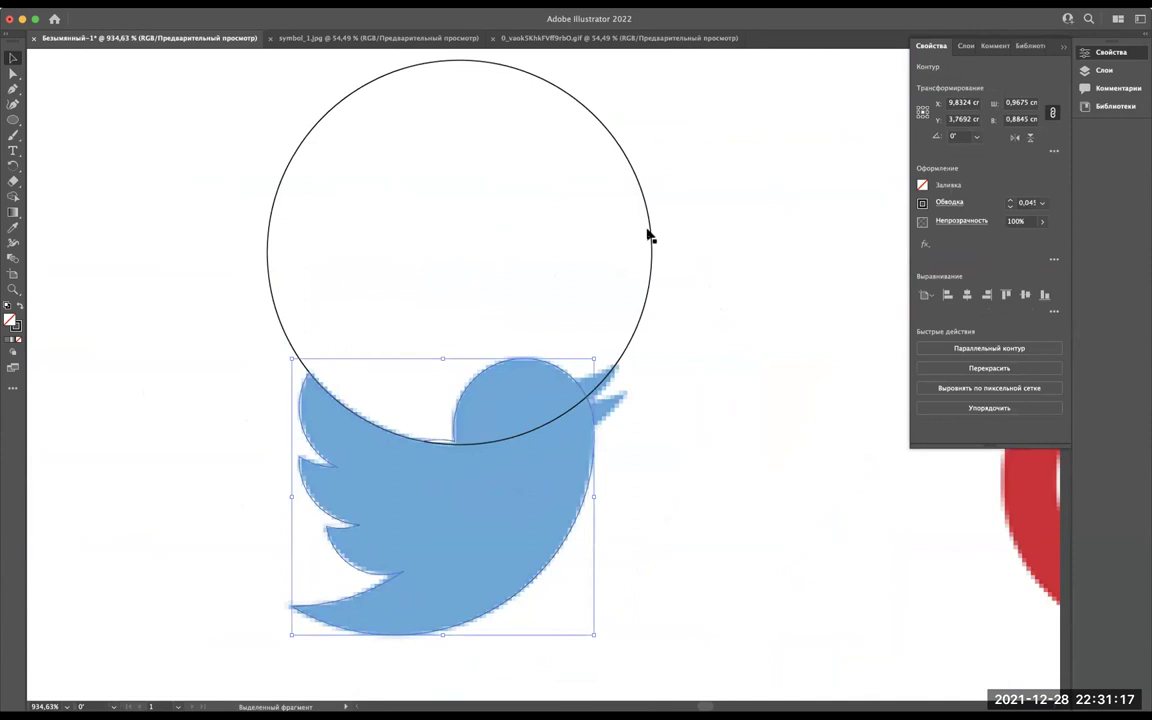
pyautogui.moveTo(648, 236); pyautogui.dragTo(169, 216)
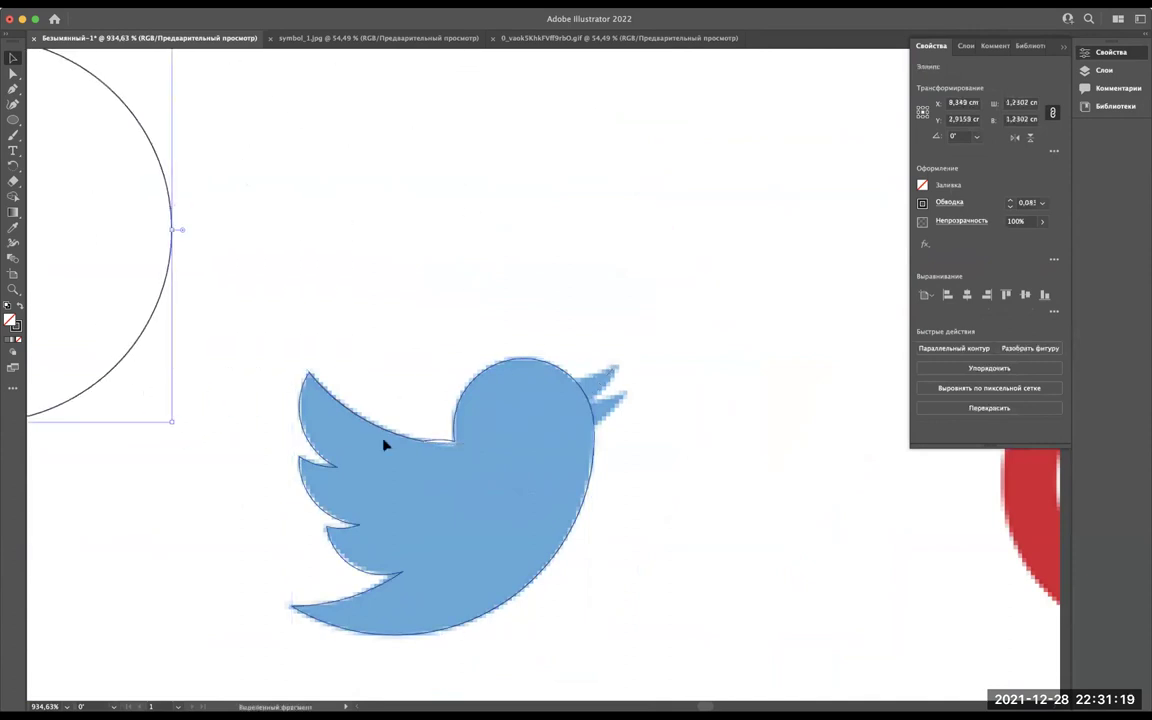
# Zoom in on where the 1.2302 cm circle's bottom meets the notch between the bird's back and head.
pyautogui.scroll(3, 385, 445)
pyautogui.scroll(2, 416, 442)
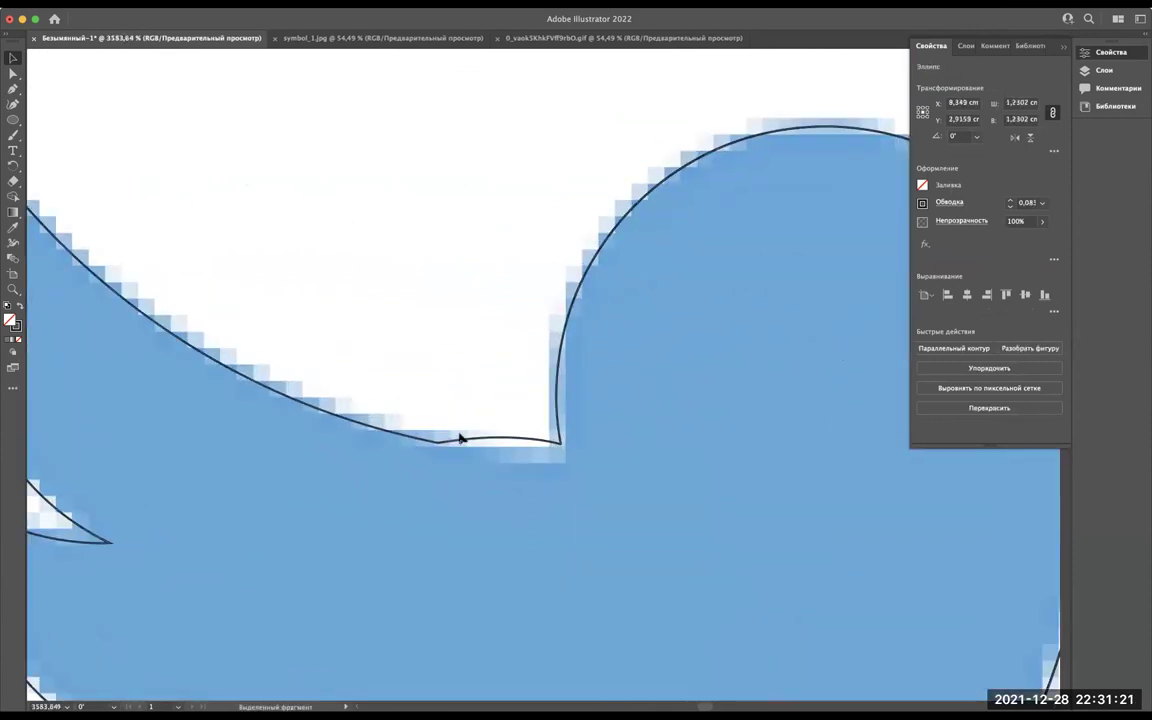
pyautogui.scroll(-3, 463, 440)
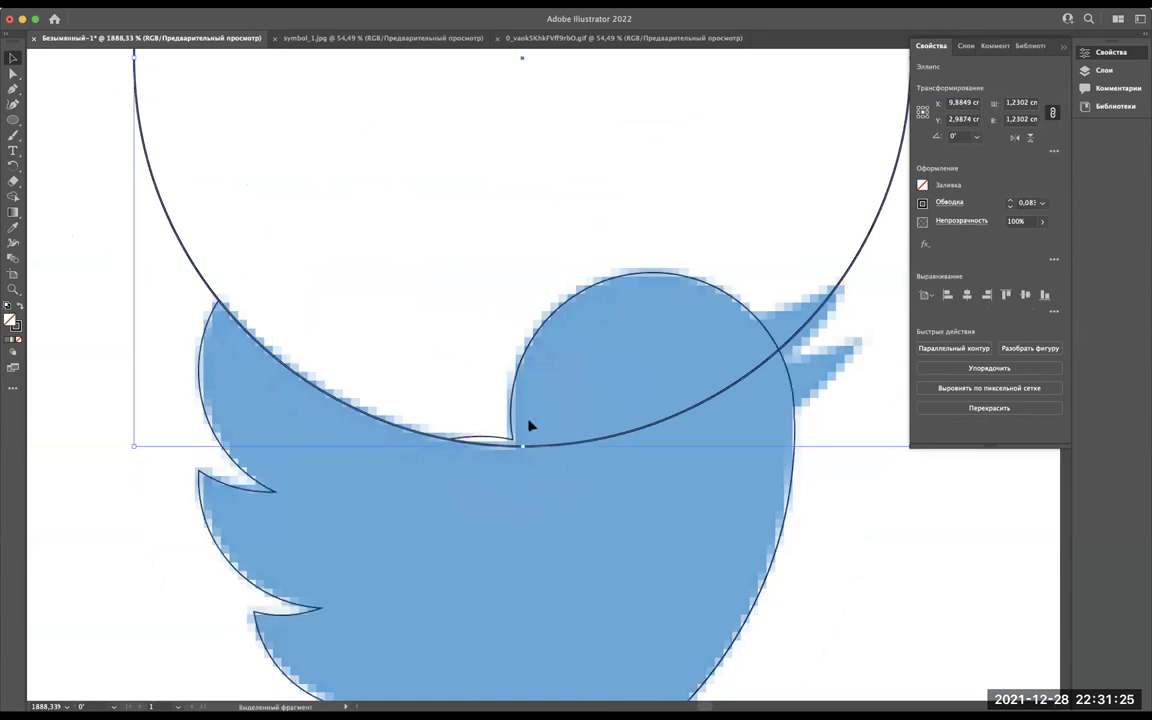
pyautogui.scroll(-2, 527, 418)
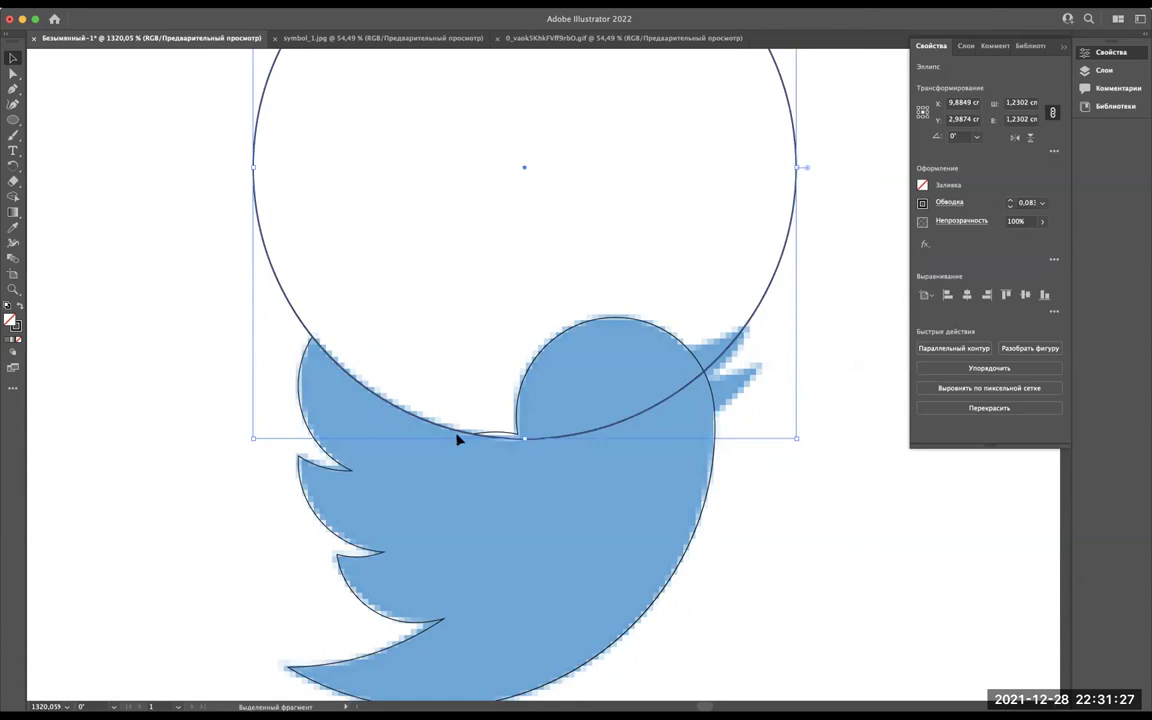
pyautogui.scroll(2, 457, 438)
pyautogui.scroll(2, 457, 438)
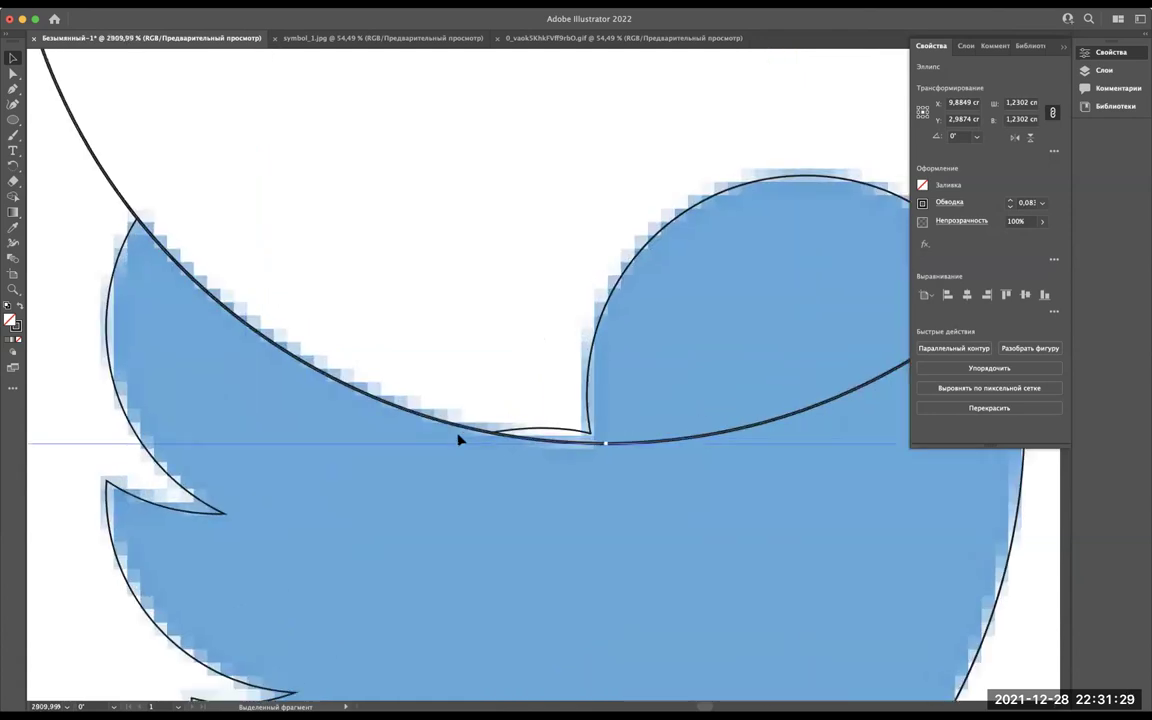
pyautogui.scroll(-1, 605, 438)
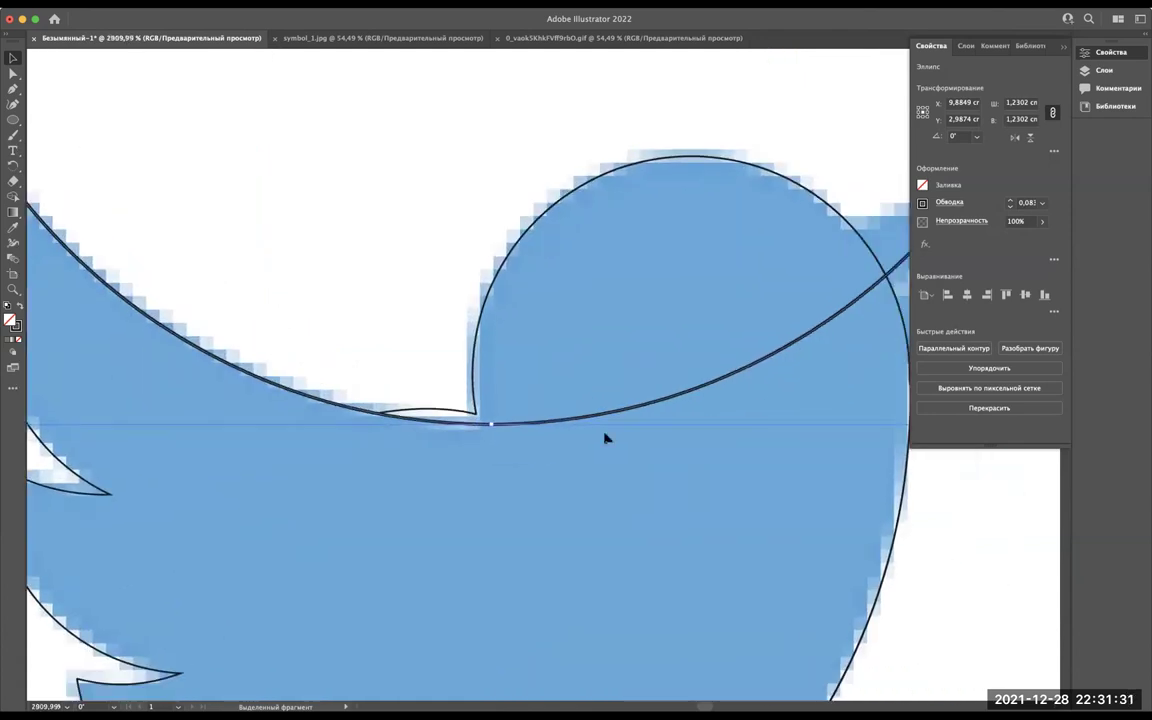
pyautogui.scroll(-1, 599, 455)
pyautogui.scroll(-1, 599, 459)
pyautogui.scroll(1, 553, 440)
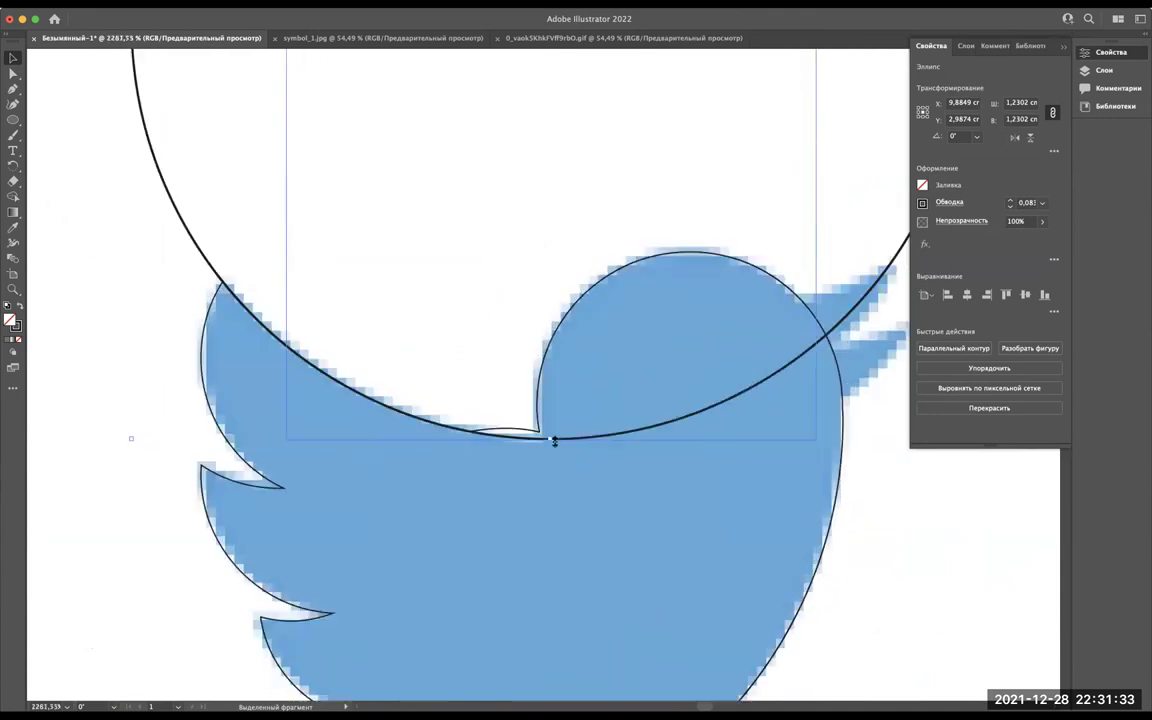
pyautogui.scroll(2, 553, 440)
pyautogui.scroll(-1, 480, 320)
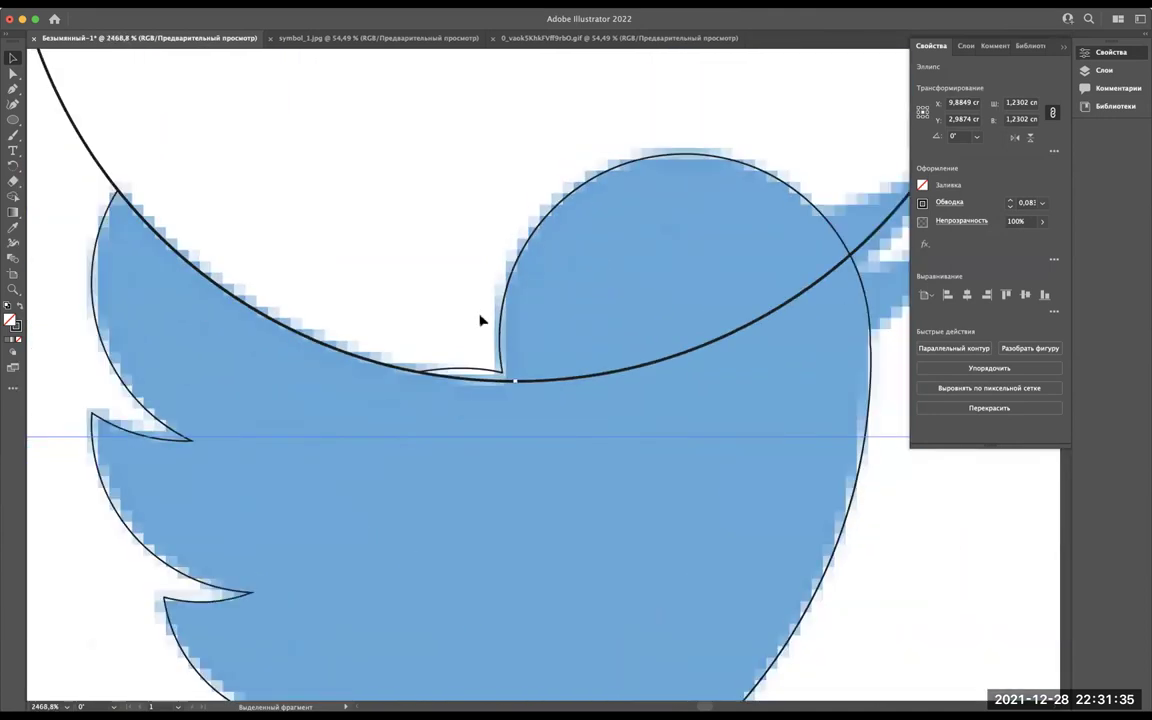
pyautogui.scroll(2, 480, 320)
pyautogui.scroll(1, 480, 320)
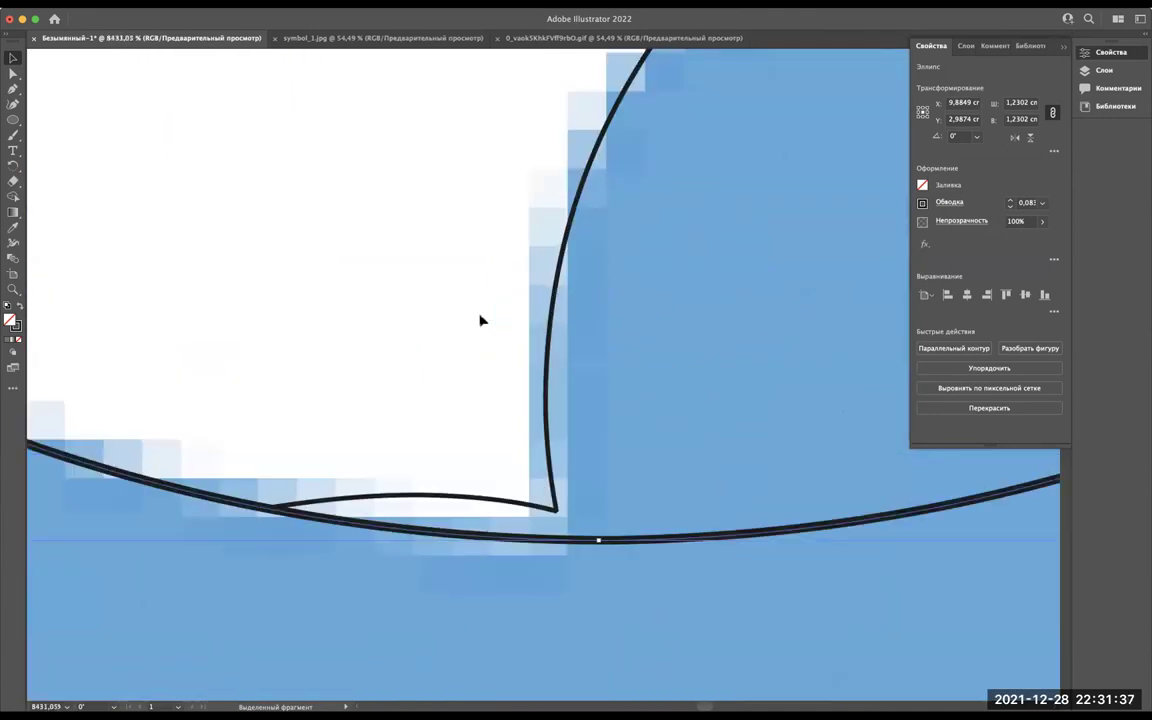
pyautogui.scroll(-1, 480, 320)
pyautogui.scroll(-1, 481, 321)
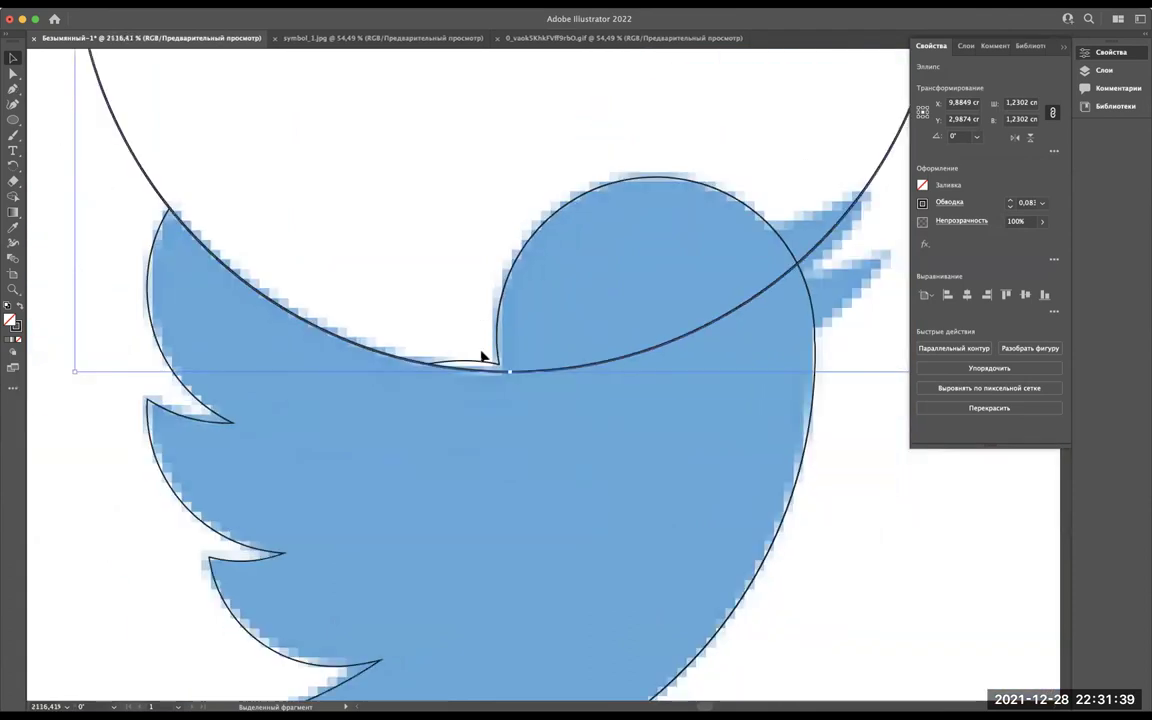
pyautogui.scroll(1, 481, 356)
pyautogui.scroll(1, 481, 356)
pyautogui.scroll(-1, 480, 358)
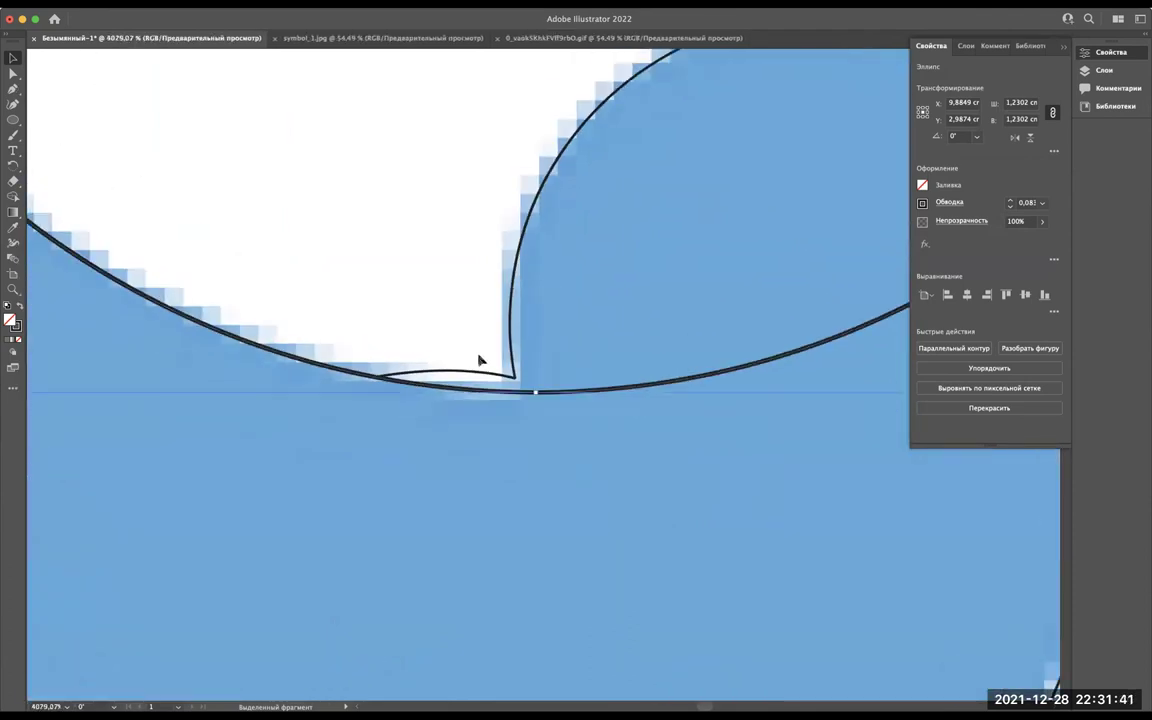
pyautogui.scroll(-1, 480, 360)
pyautogui.scroll(-1, 484, 358)
pyautogui.scroll(1, 480, 380)
pyautogui.scroll(1, 477, 400)
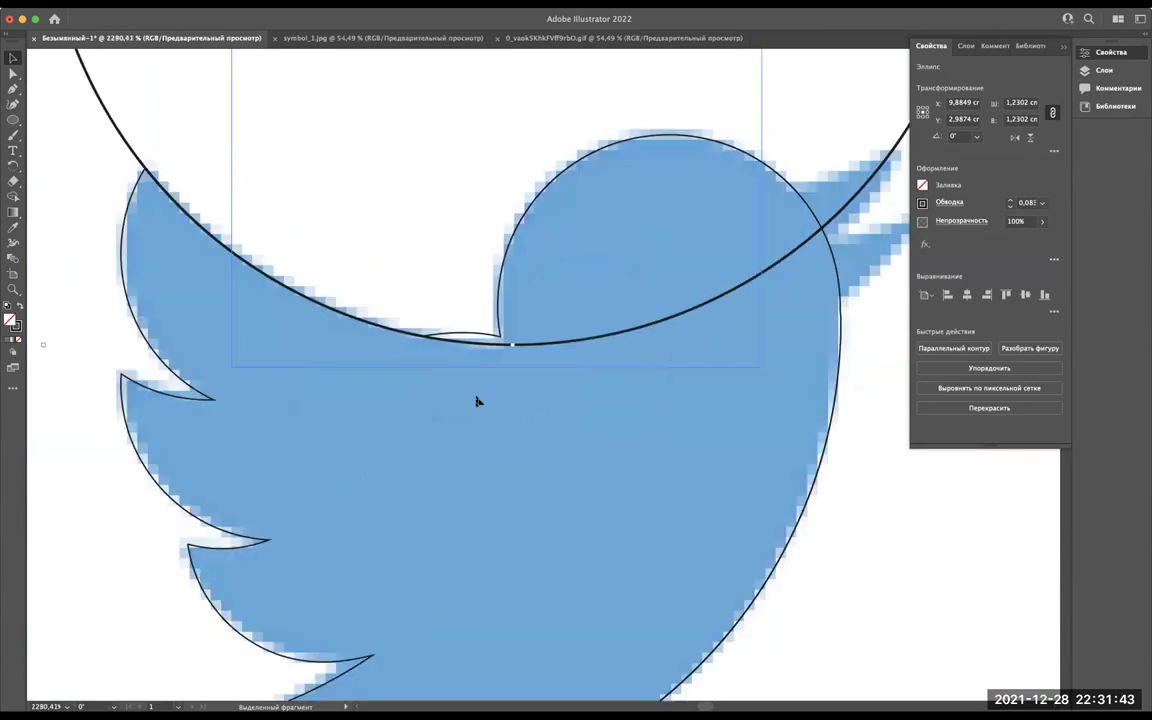
pyautogui.scroll(1, 477, 401)
pyautogui.scroll(2, 476, 317)
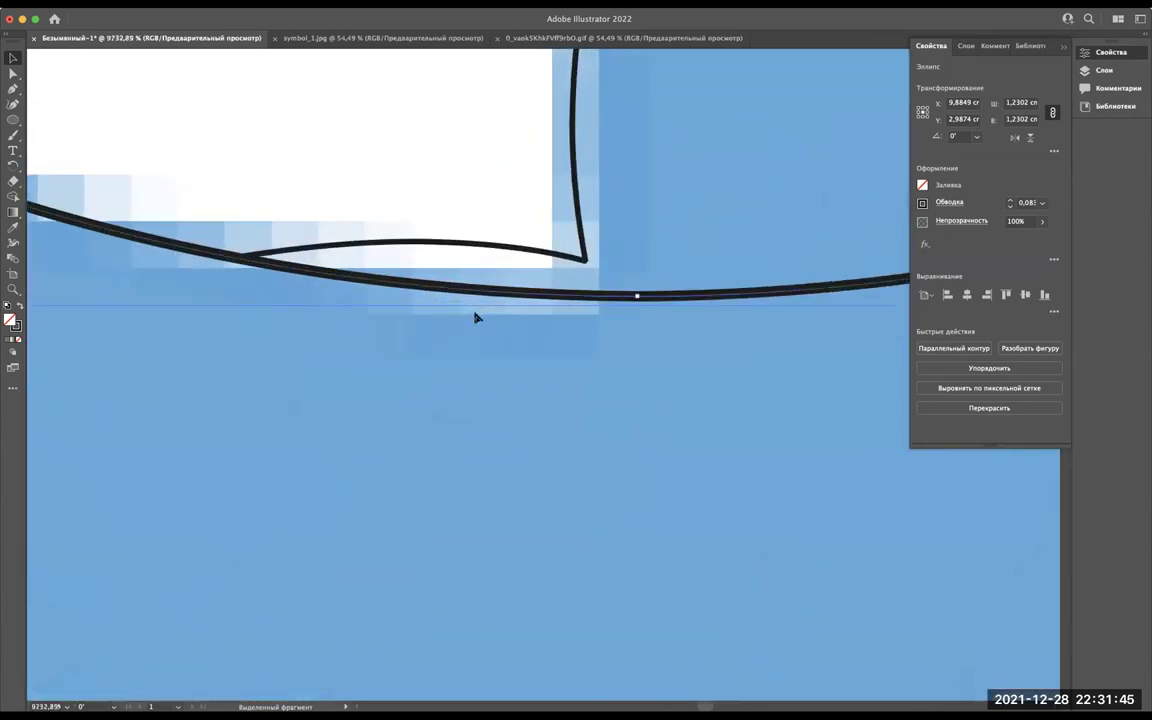
pyautogui.scroll(-1, 476, 317)
# Flatten the bump beside the head by dragging its anchor and segments onto the circle's arc.
pyautogui.click(12, 70)
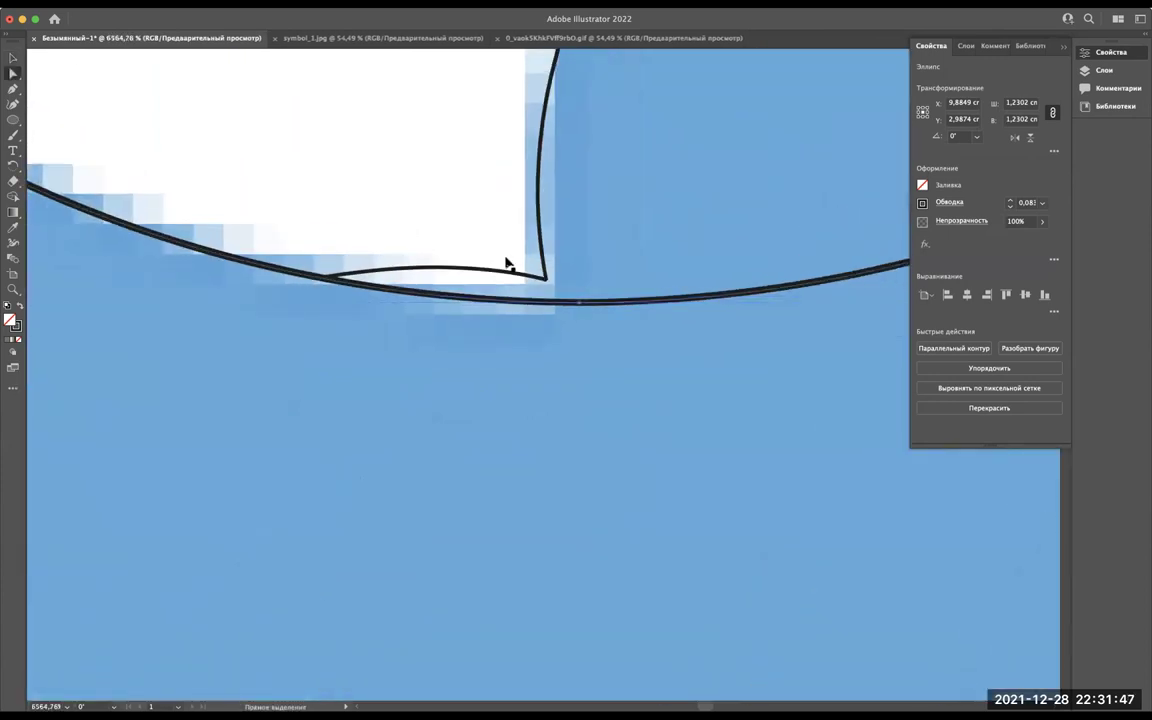
pyautogui.click(548, 285)
pyautogui.moveTo(548, 285); pyautogui.dragTo(551, 301)
pyautogui.moveTo(421, 263); pyautogui.dragTo(421, 298)
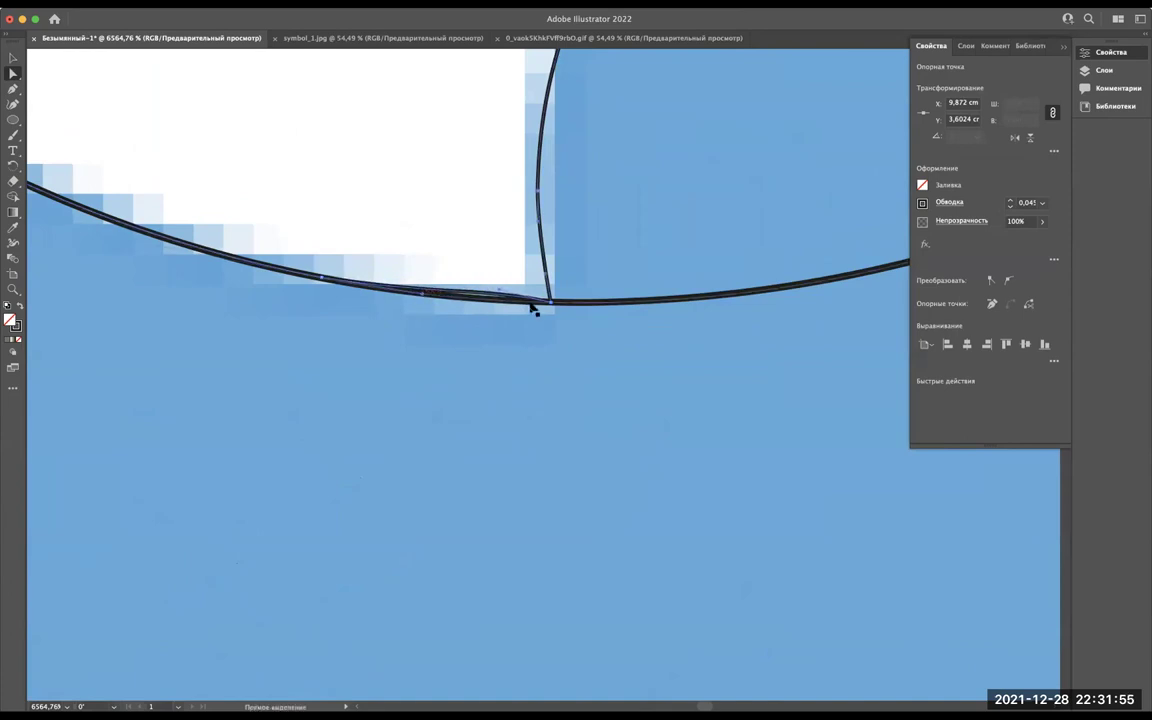
pyautogui.moveTo(500, 294); pyautogui.dragTo(459, 303)
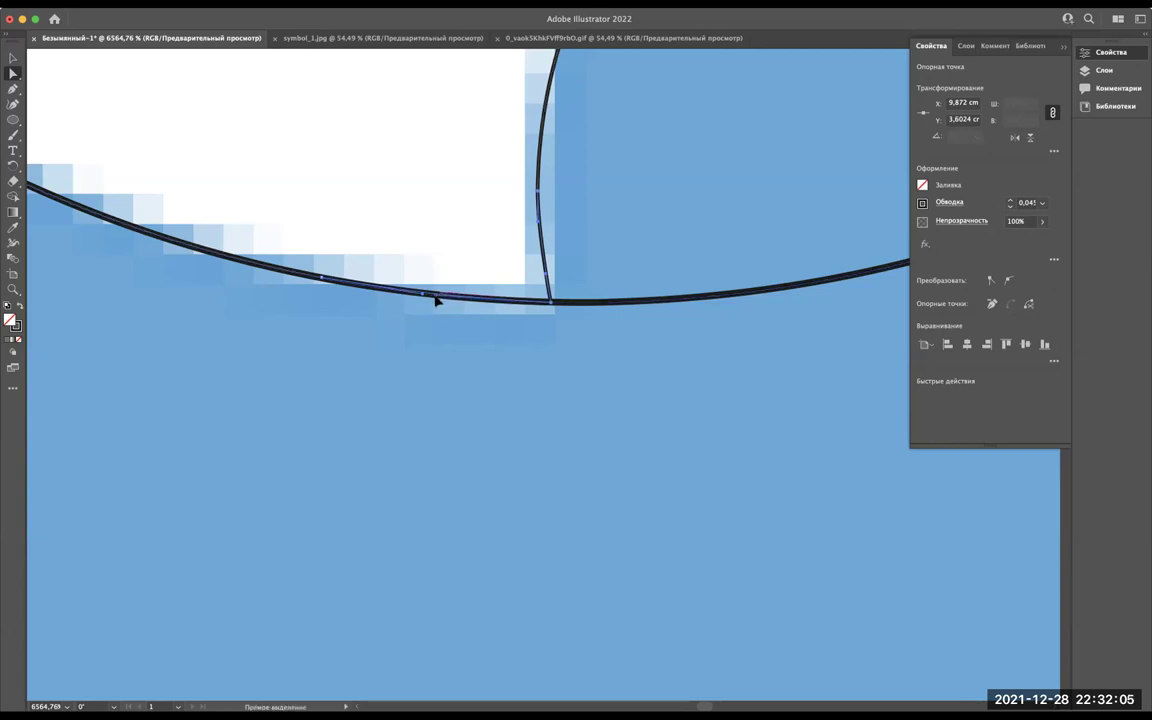
# Refine the bird's back curve with further drags so it follows the circle's lower arc.
pyautogui.scroll(-5, 437, 300)
pyautogui.scroll(-3, 437, 300)
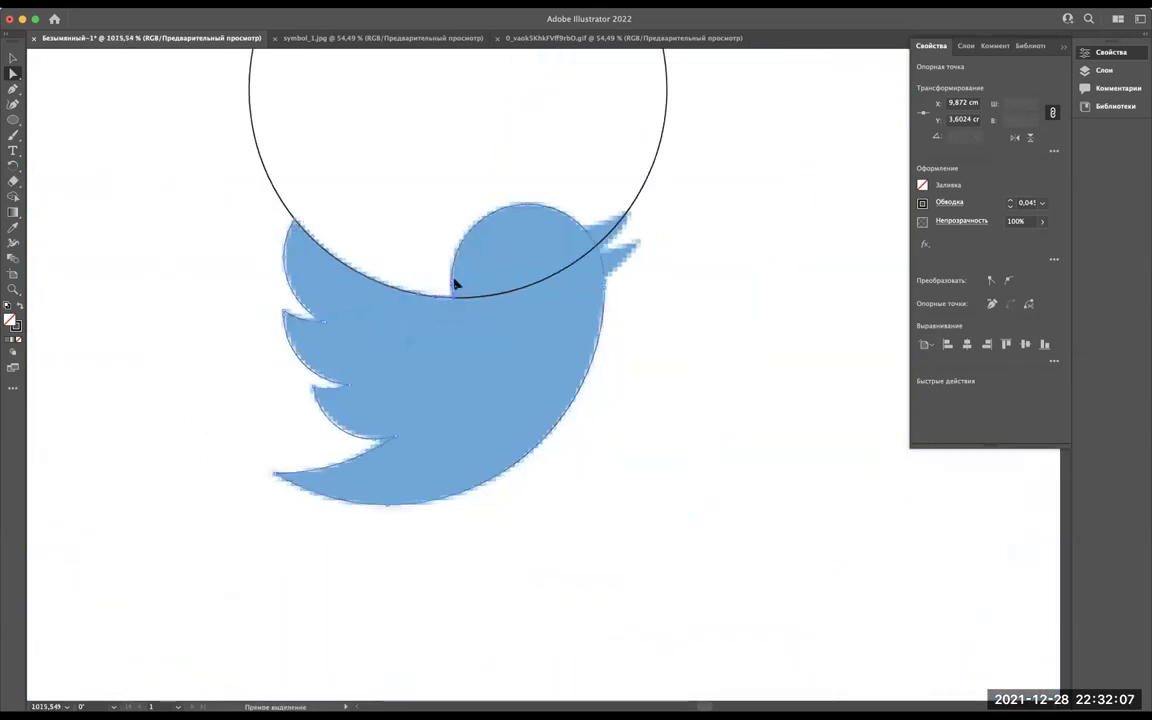
pyautogui.scroll(2, 437, 281)
pyautogui.scroll(1, 428, 311)
pyautogui.scroll(4, 429, 314)
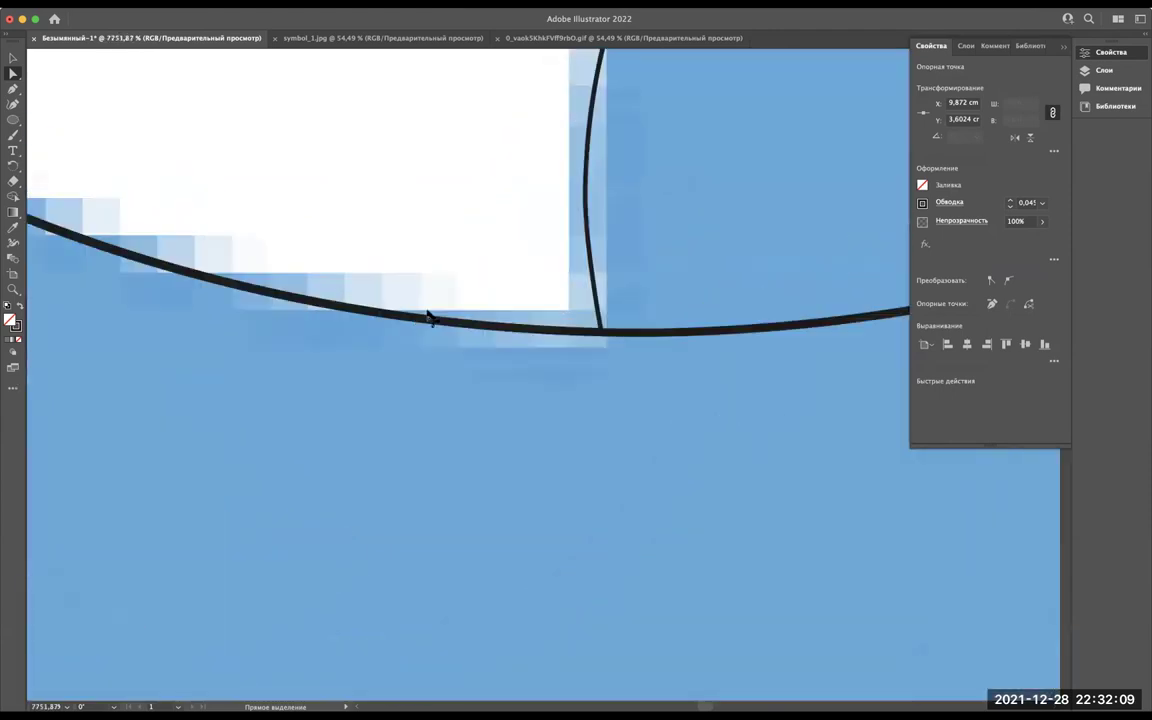
pyautogui.scroll(3, 440, 326)
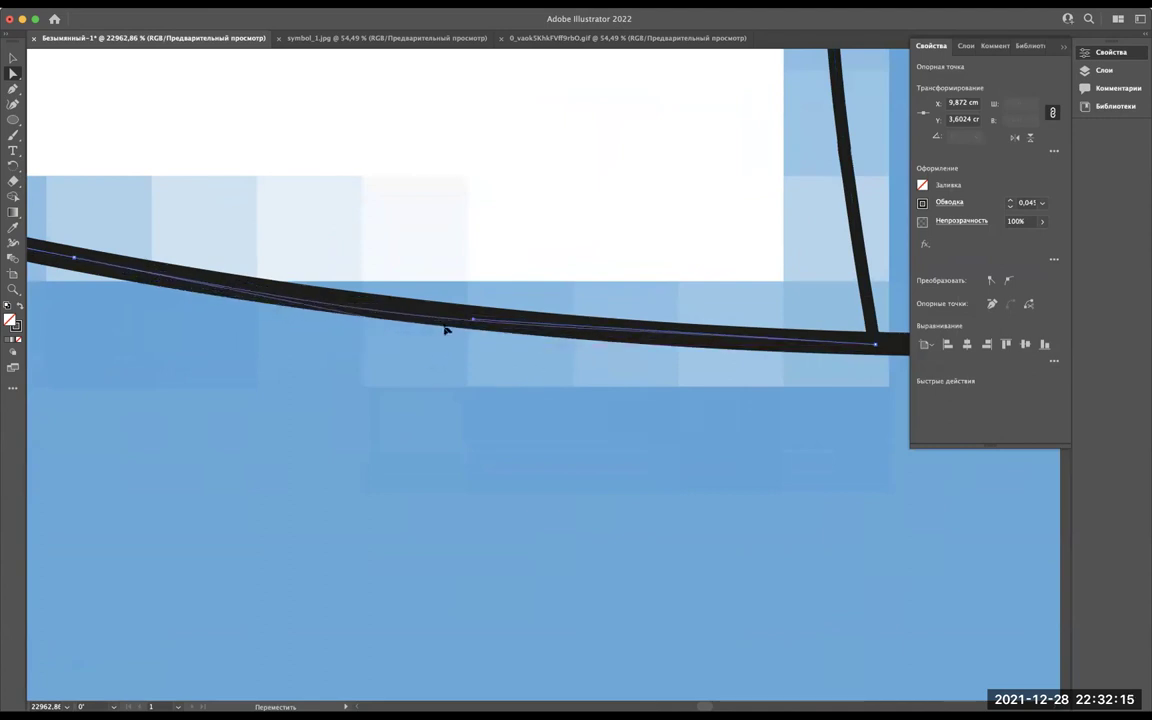
pyautogui.moveTo(424, 320); pyautogui.dragTo(506, 325)
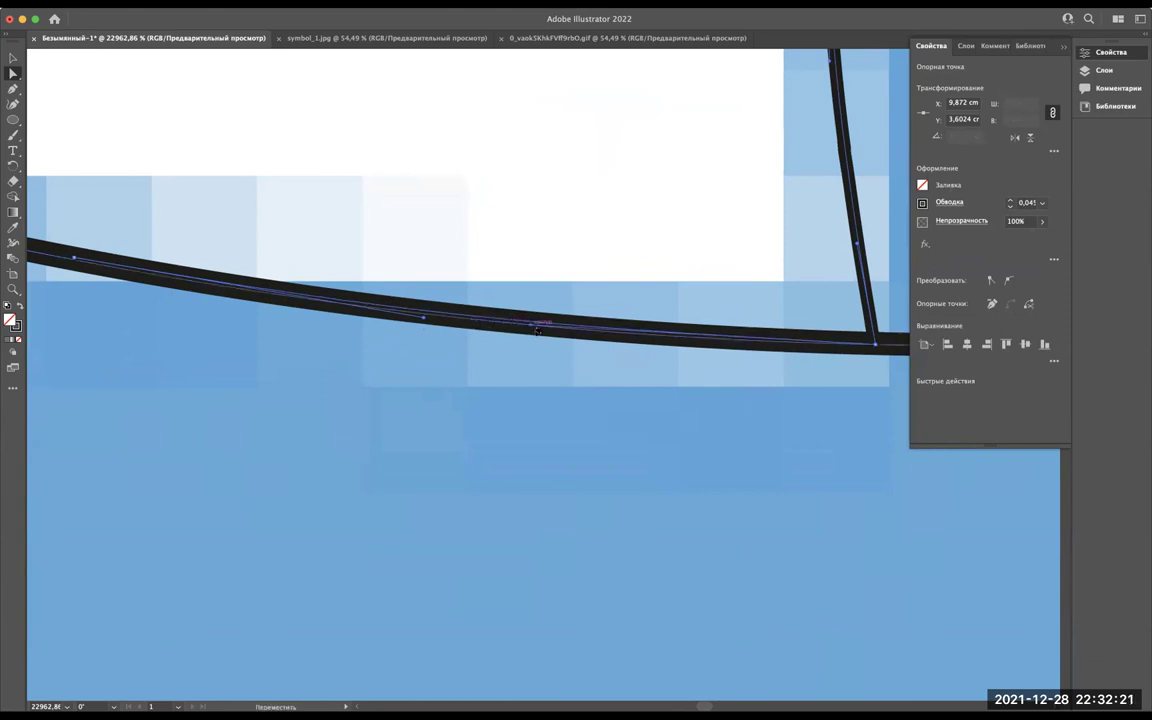
pyautogui.moveTo(537, 330); pyautogui.dragTo(590, 338)
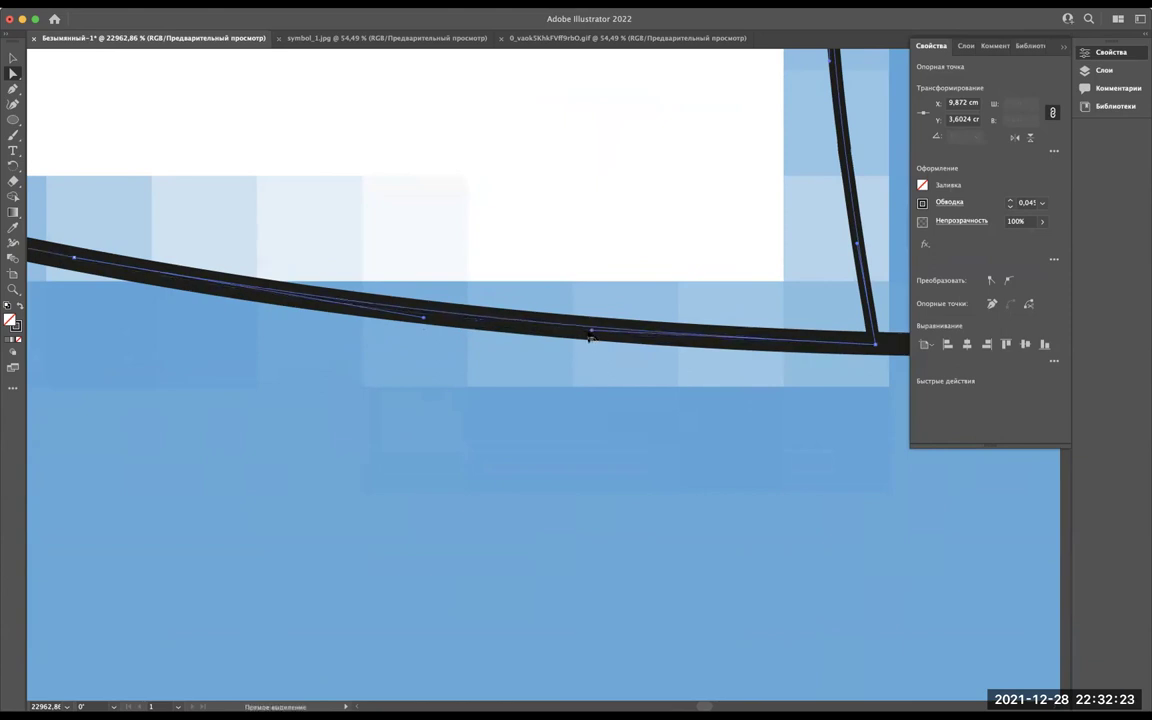
pyautogui.moveTo(432, 319); pyautogui.dragTo(365, 322)
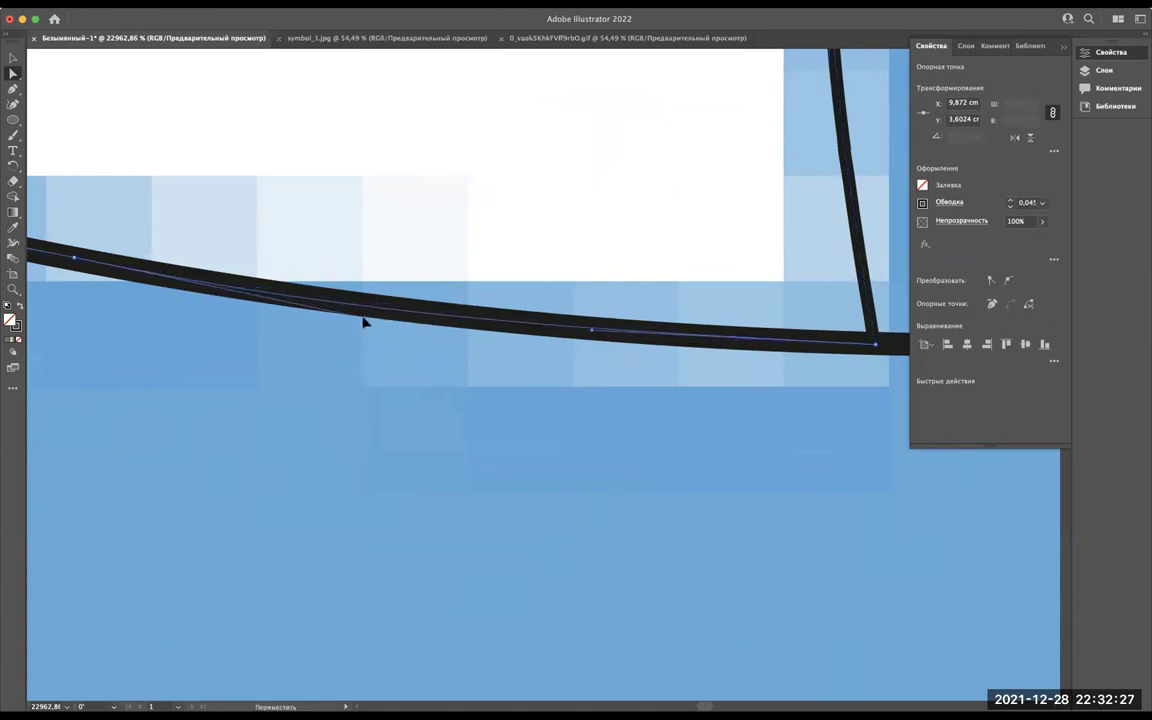
pyautogui.scroll(-5, 365, 322)
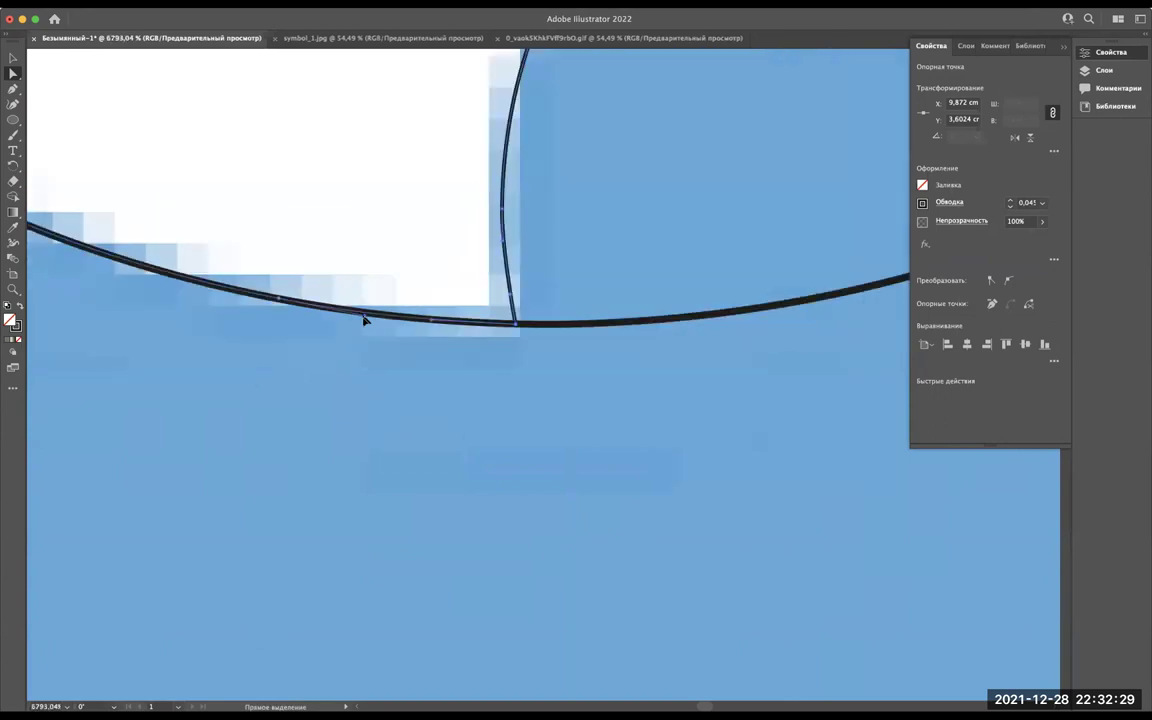
pyautogui.scroll(-3, 365, 320)
# Rest the 1.2302 cm circle on the head's top curve, then Alt-drag a copy down-left.
pyautogui.press('v')
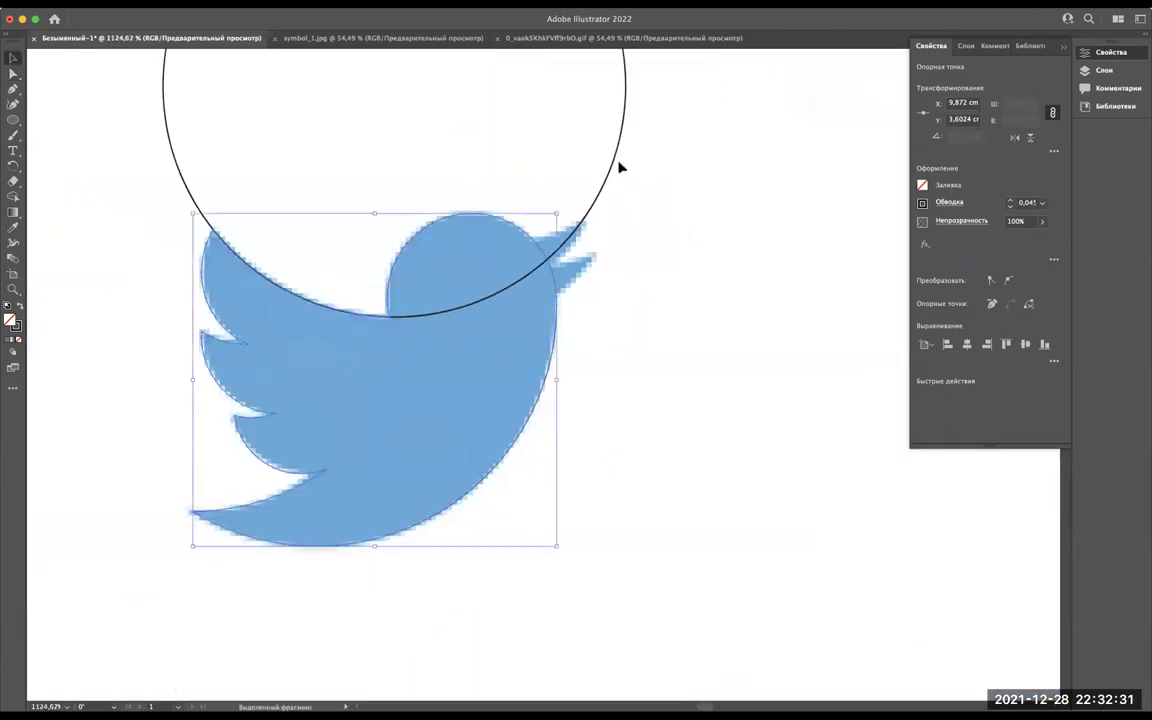
pyautogui.moveTo(616, 168); pyautogui.dragTo(882, 118)
pyautogui.hotkey('ctrl', 'z')
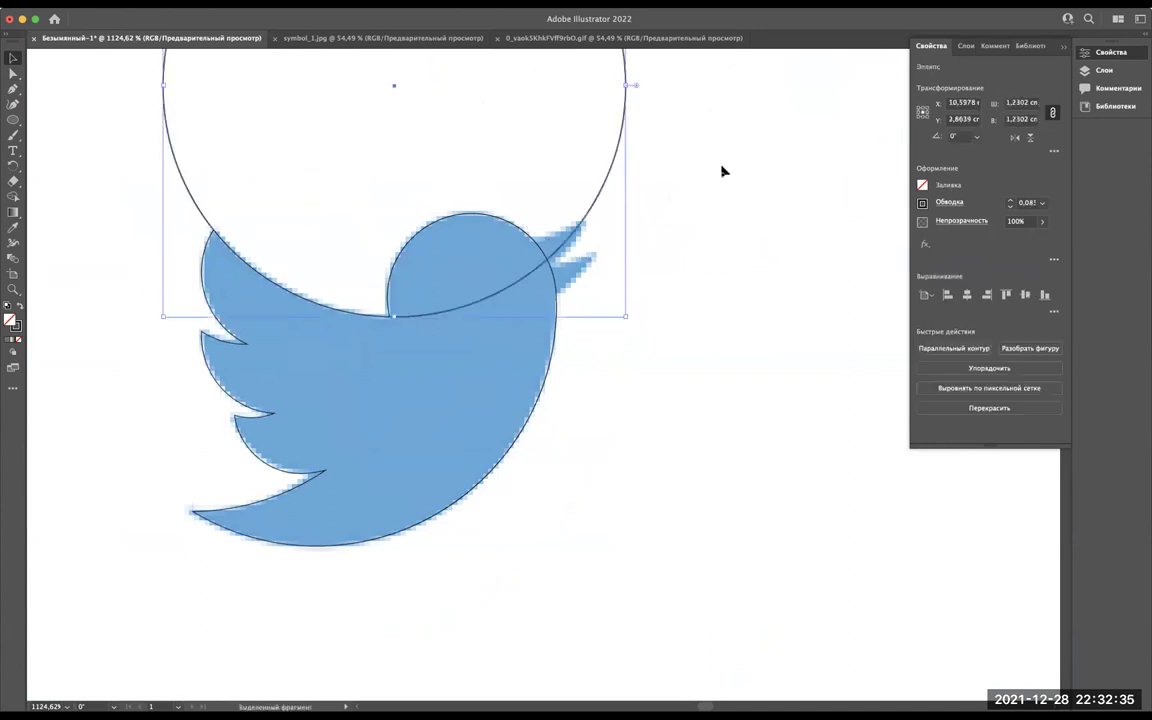
pyautogui.scroll(2, 702, 131)
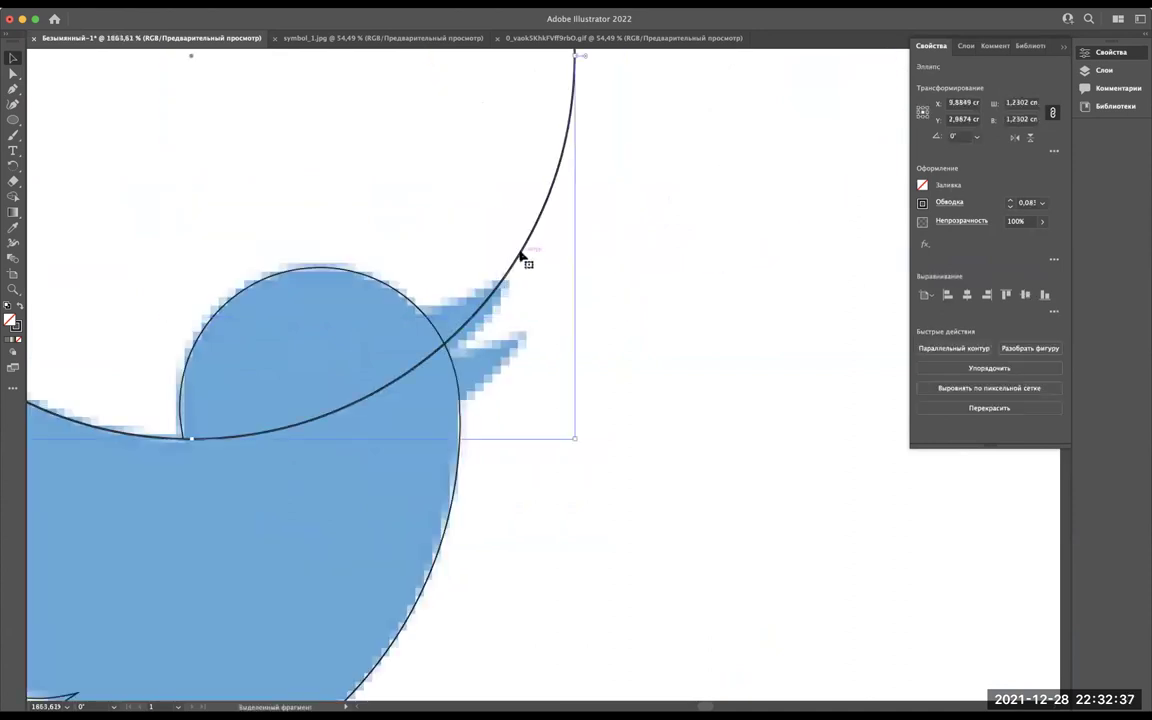
pyautogui.moveTo(519, 257)
pyautogui.mouseDown()
pyautogui.moveTo(662, 136)
pyautogui.moveTo(607, 213)
pyautogui.mouseUp()
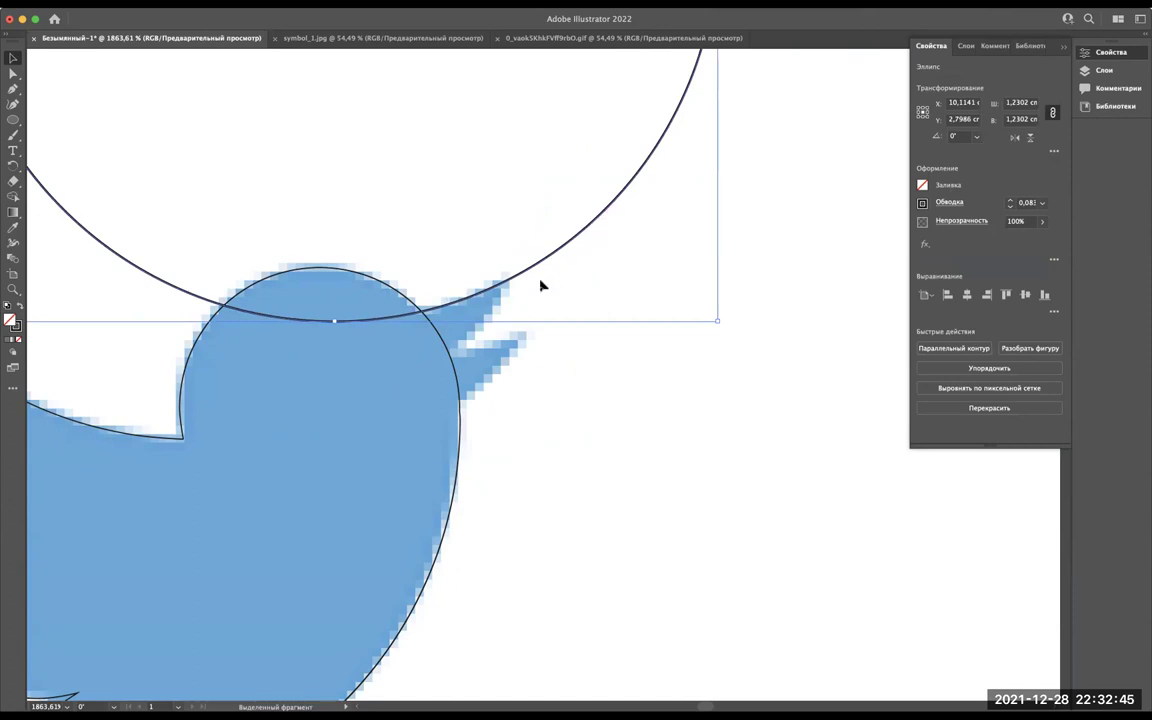
pyautogui.moveTo(523, 275); pyautogui.dragTo(518, 278)
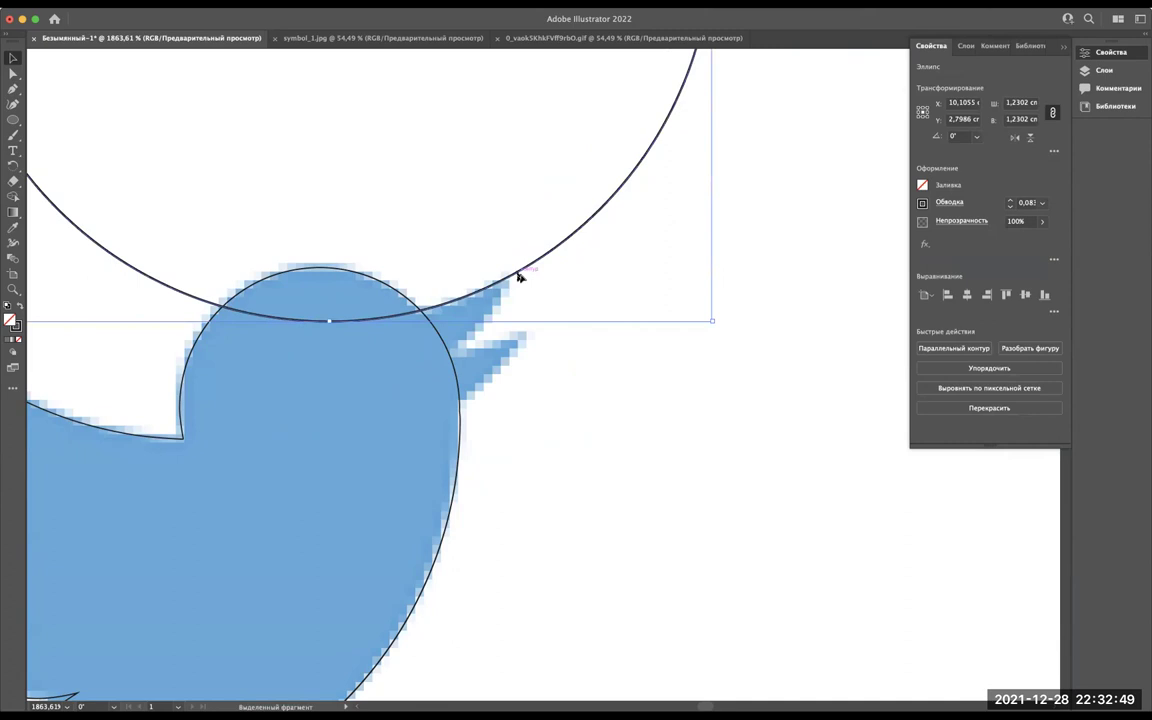
pyautogui.moveTo(518, 278)
pyautogui.mouseDown()
pyautogui.moveTo(353, 441)
pyautogui.moveTo(366, 432)
pyautogui.mouseUp()
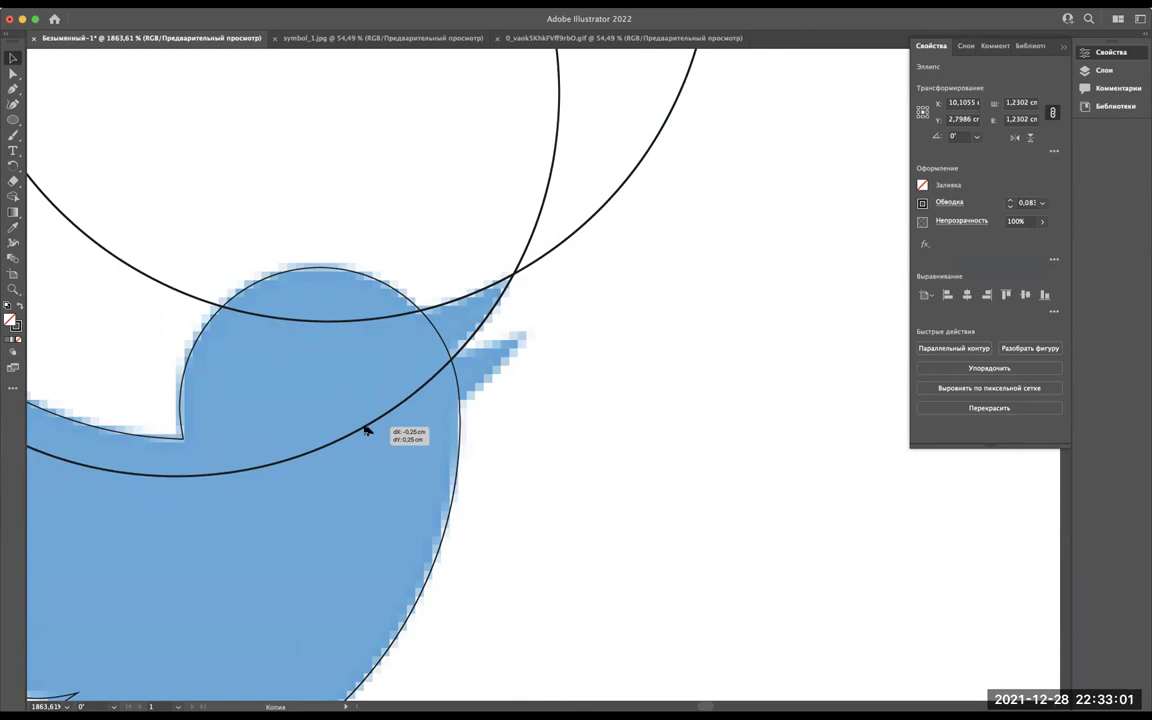
# Nudge the copied circle so its arc crosses the first circle's arc at the upper beak tip.
pyautogui.moveTo(366, 431); pyautogui.dragTo(366, 435)
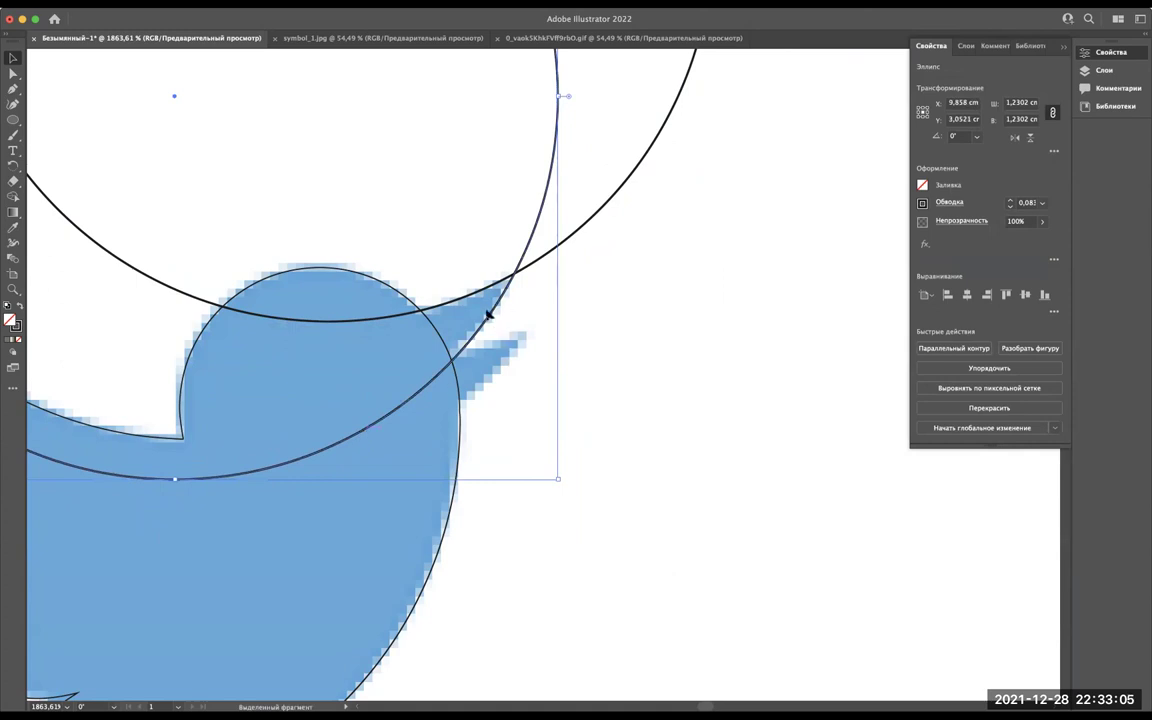
pyautogui.scroll(5, 490, 320)
pyautogui.scroll(-3, 487, 315)
pyautogui.scroll(-2, 489, 309)
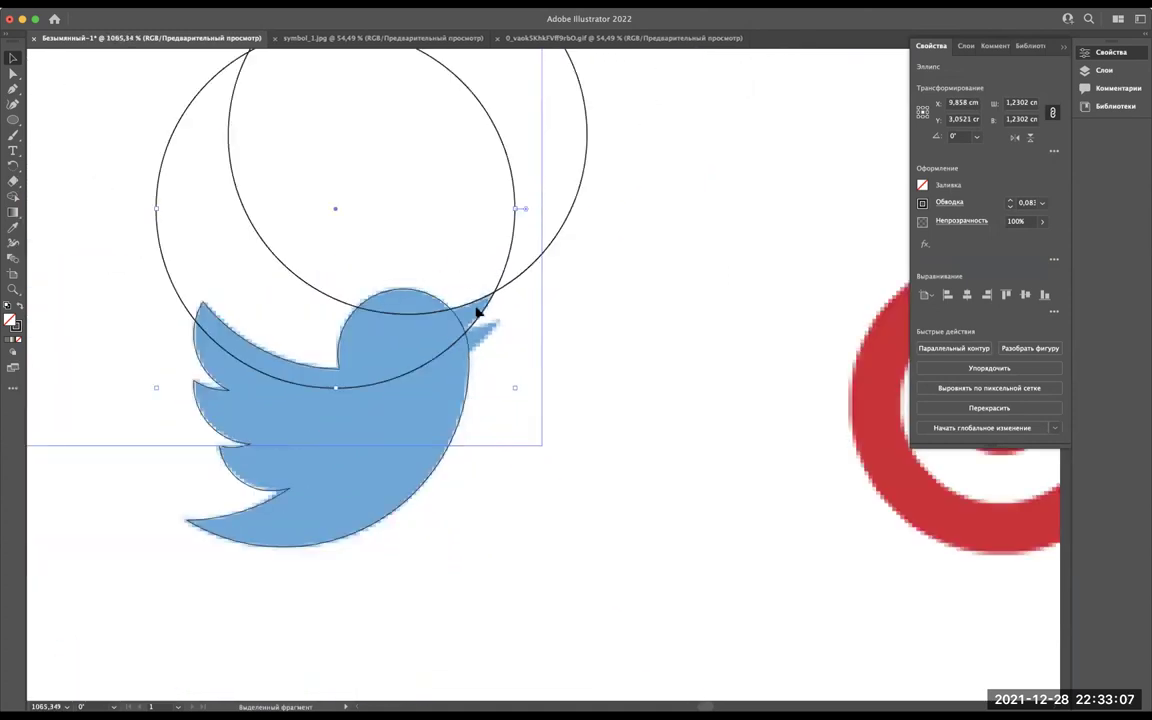
pyautogui.scroll(-2, 476, 309)
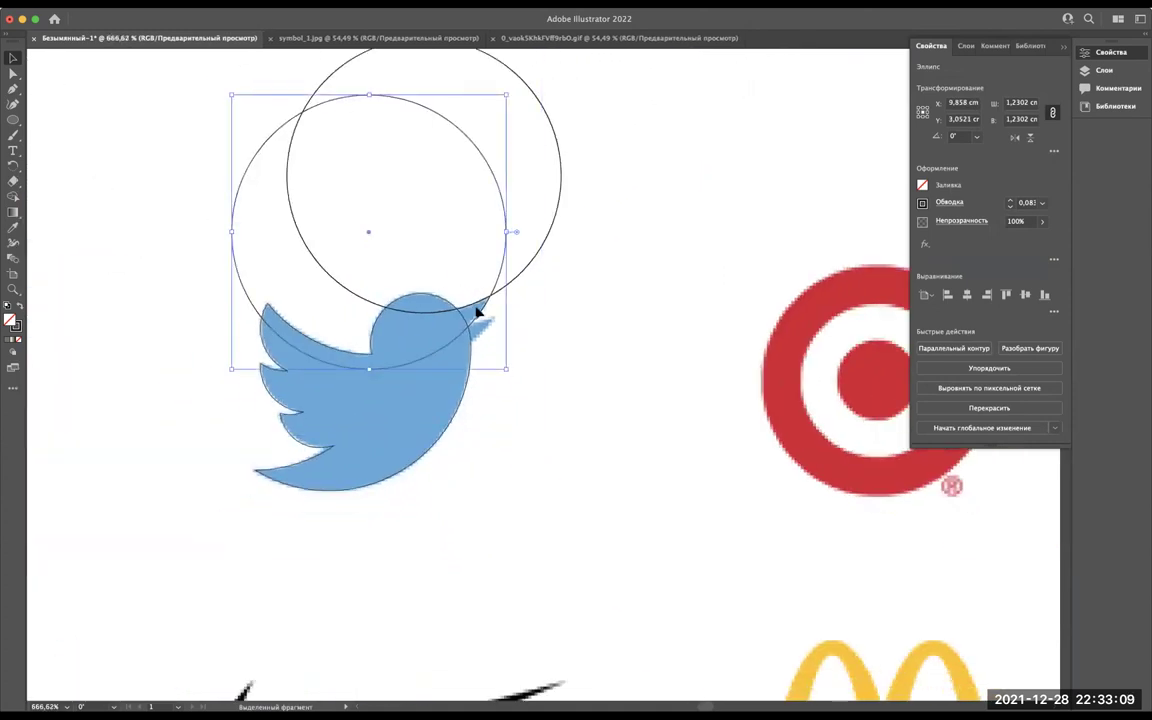
pyautogui.scroll(2, 476, 313)
pyautogui.scroll(2, 476, 313)
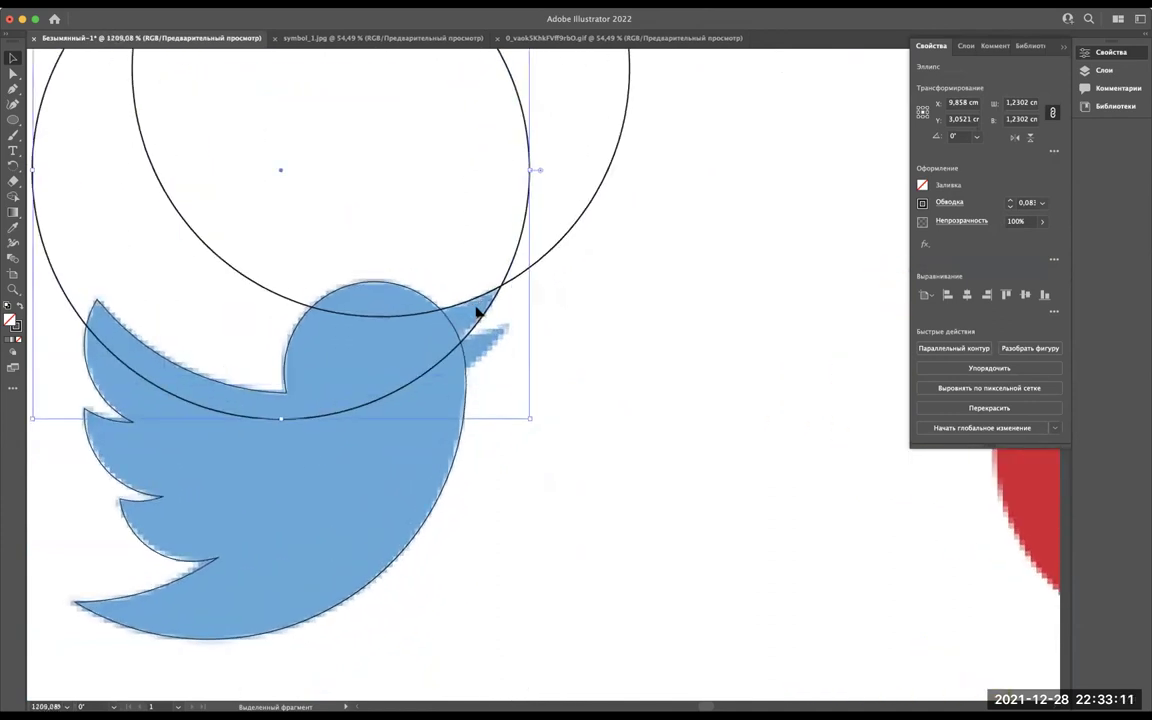
pyautogui.scroll(3, 476, 313)
pyautogui.scroll(2, 476, 313)
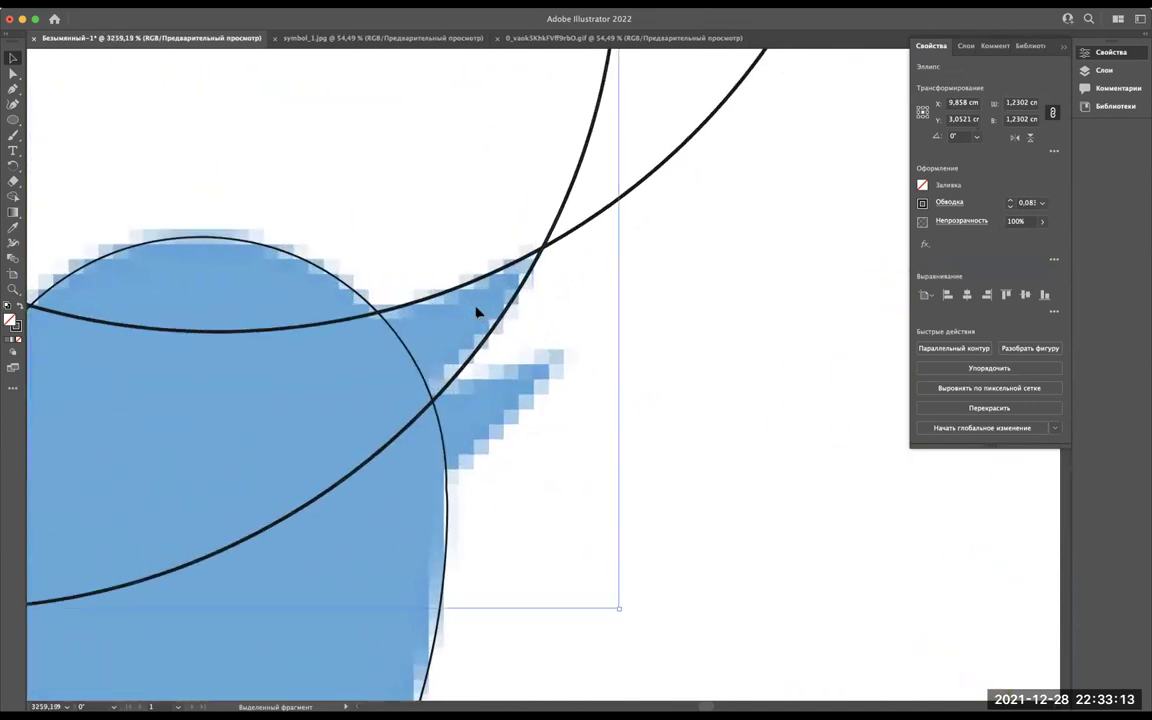
pyautogui.scroll(-1, 476, 313)
pyautogui.scroll(-3, 476, 313)
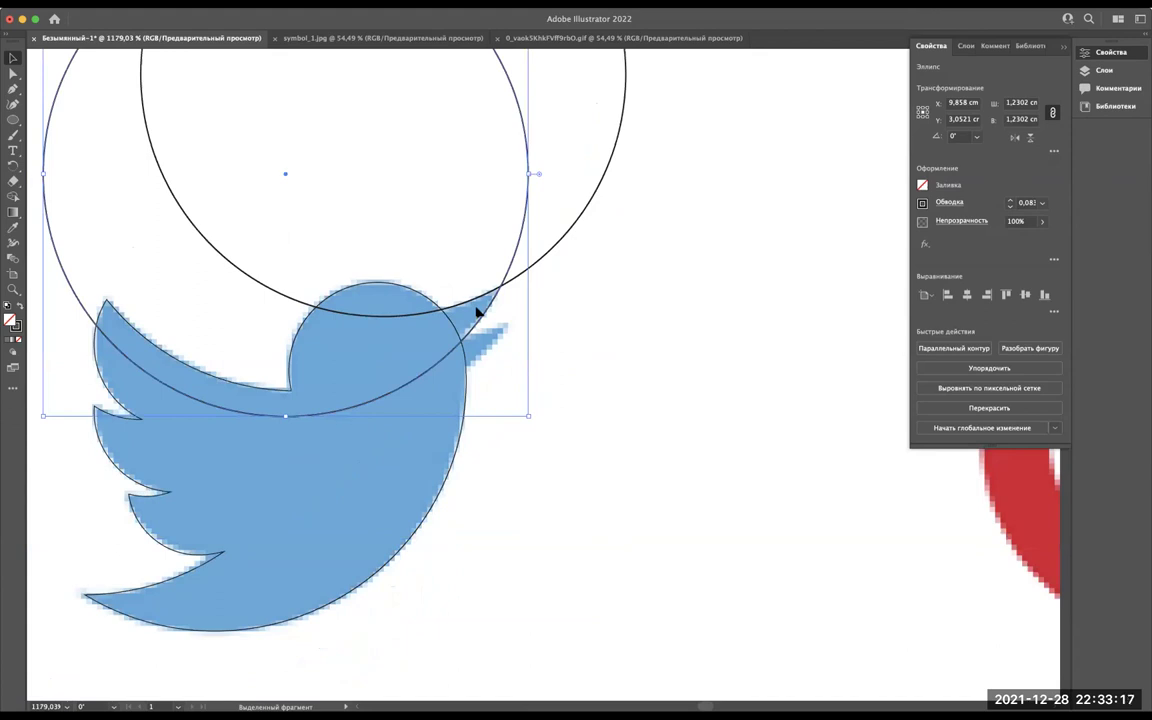
pyautogui.scroll(3, 497, 310)
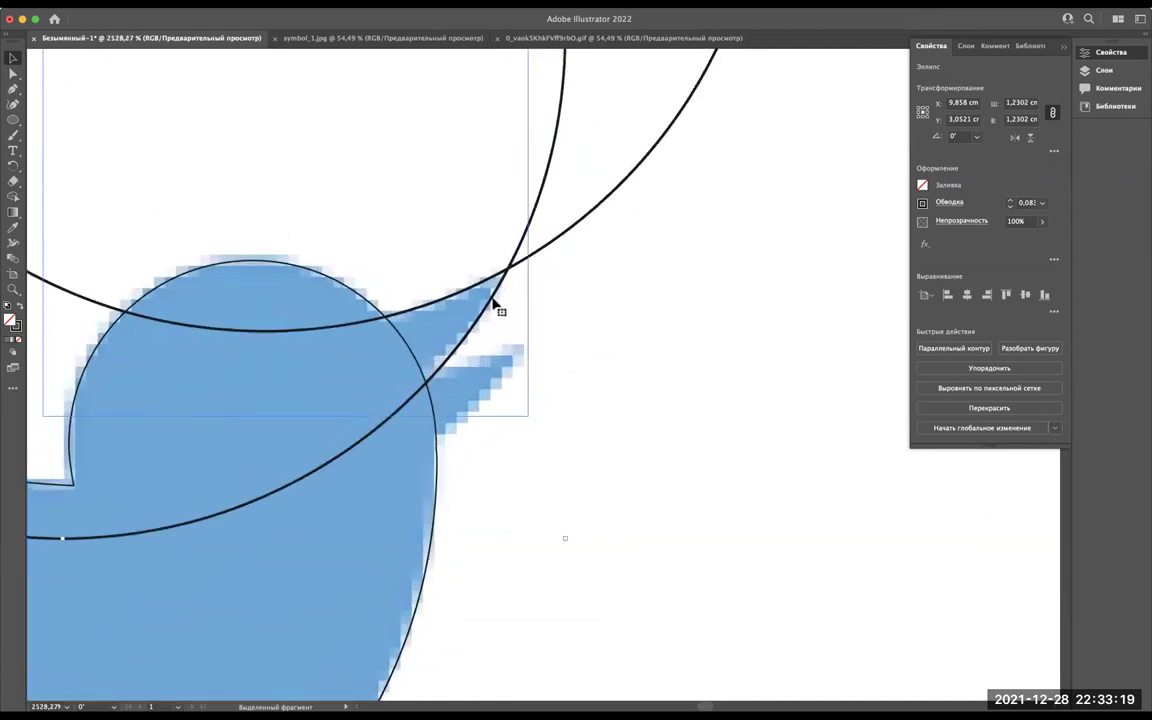
pyautogui.moveTo(490, 310); pyautogui.dragTo(506, 283)
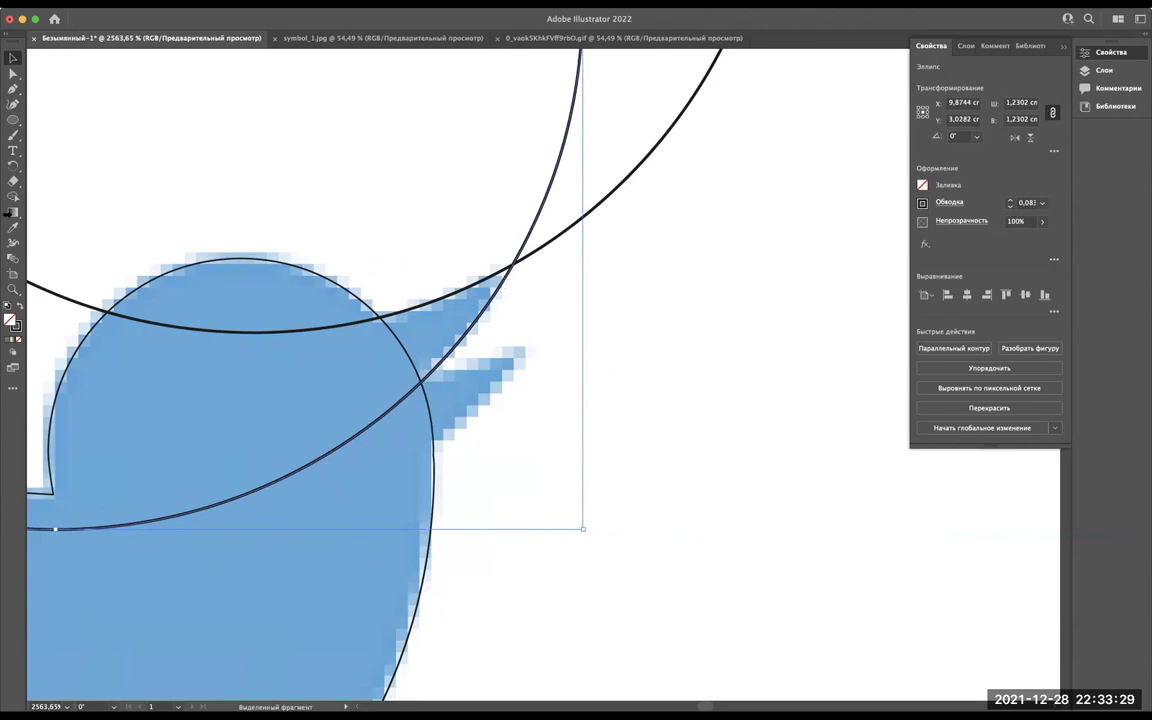
pyautogui.click(12, 387)
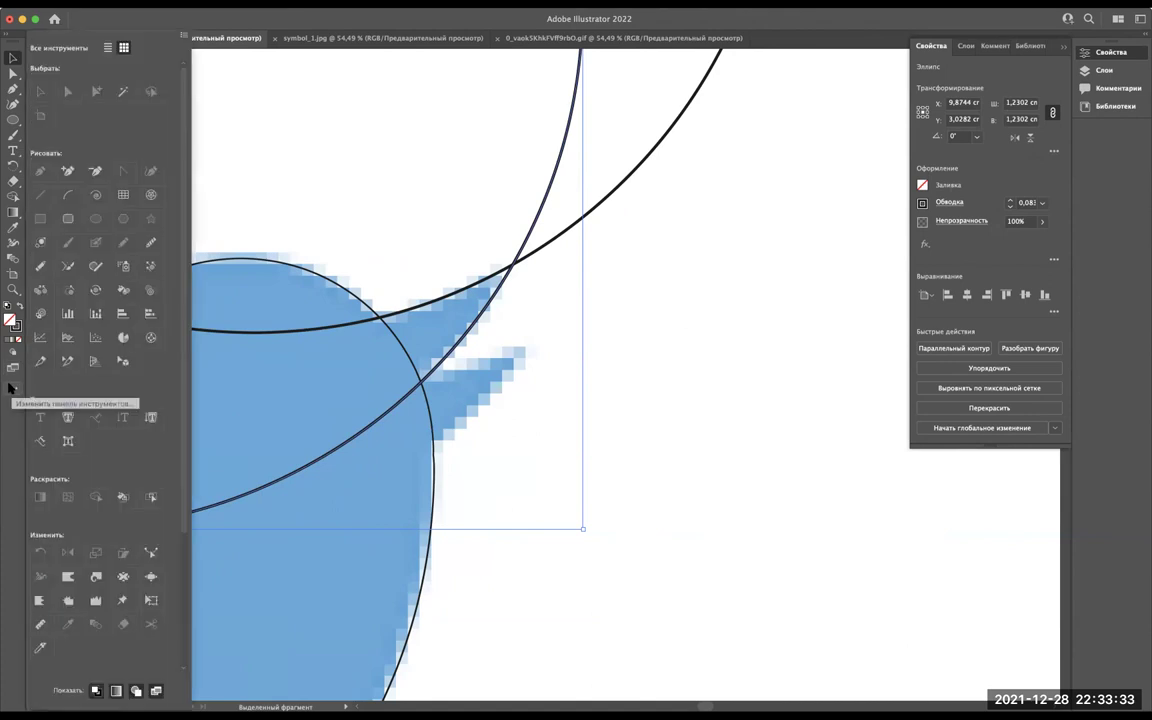
pyautogui.scroll(-3, 86, 403)
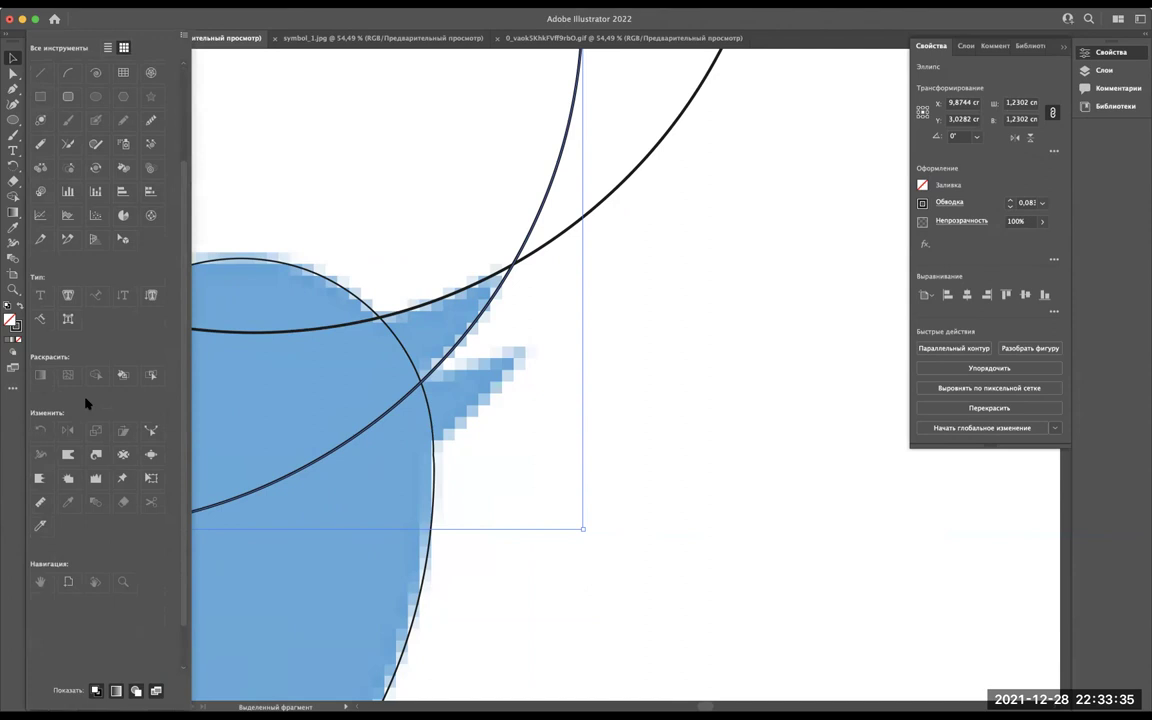
pyautogui.scroll(-1, 86, 403)
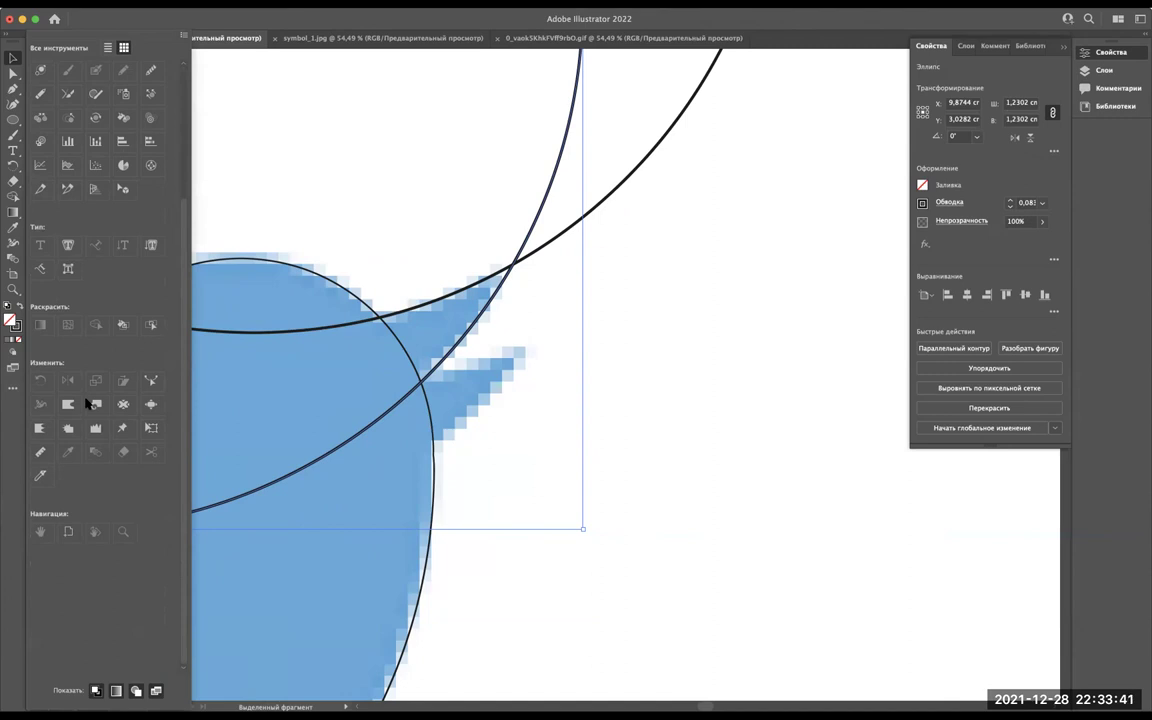
pyautogui.scroll(3, 86, 403)
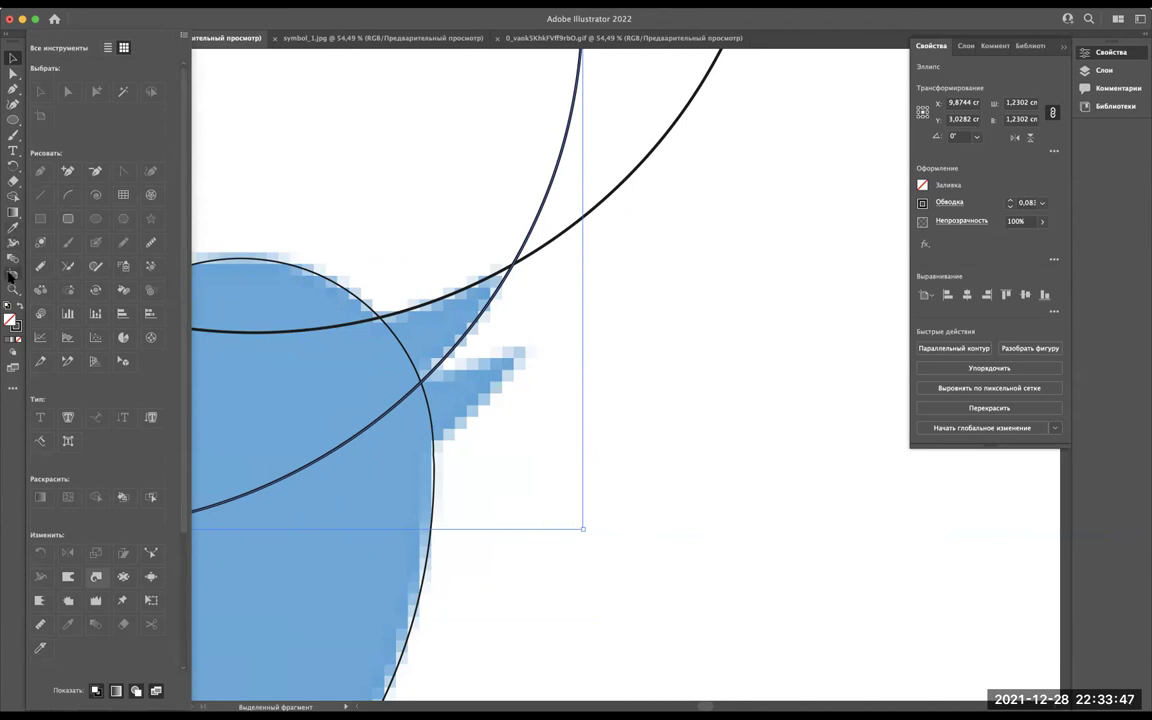
pyautogui.rightClick(12, 213)
pyautogui.rightClick(12, 179)
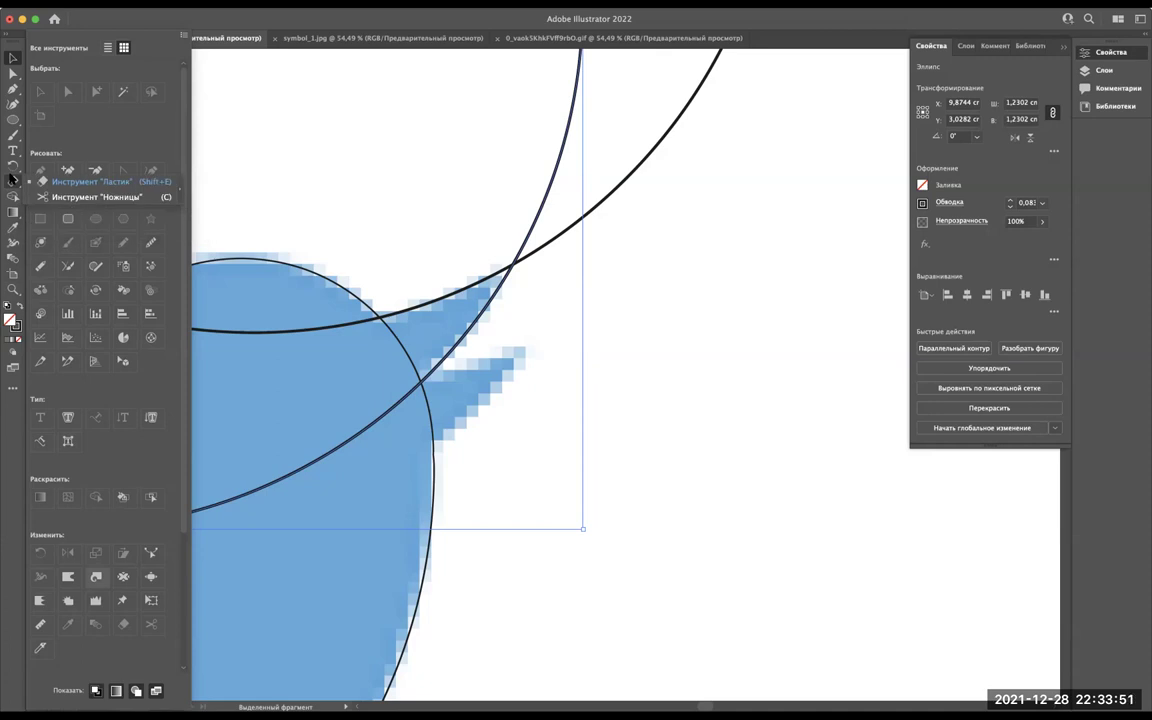
pyautogui.rightClick(12, 150)
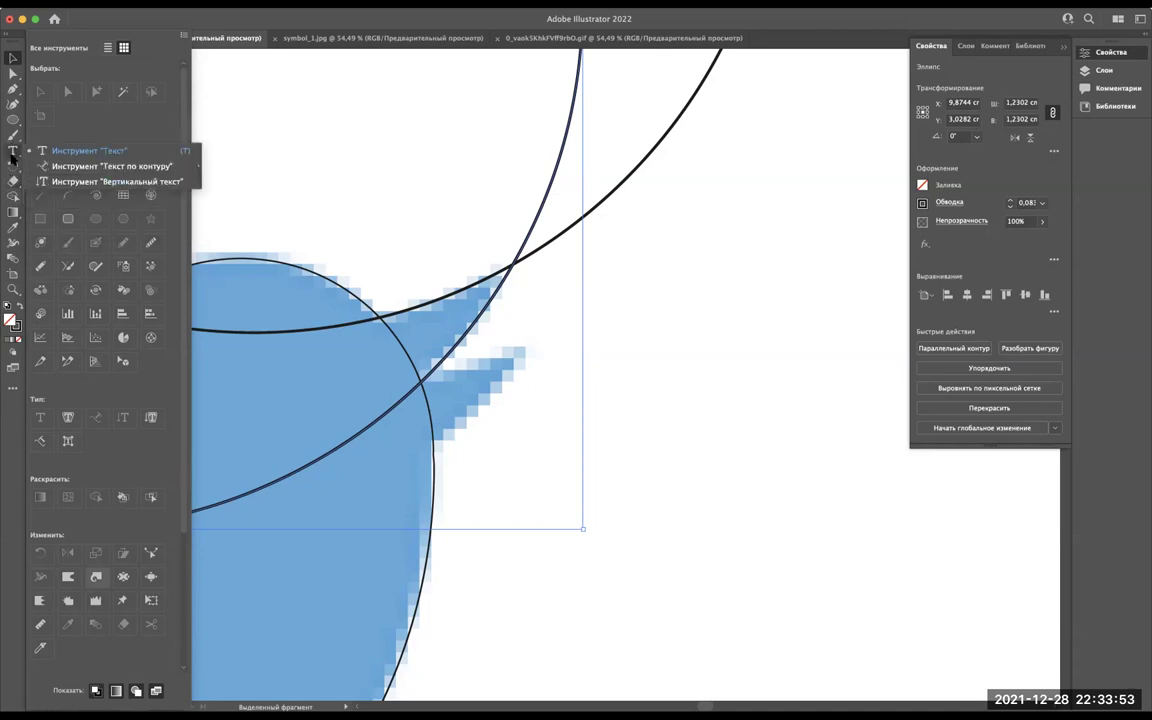
pyautogui.rightClick(12, 164)
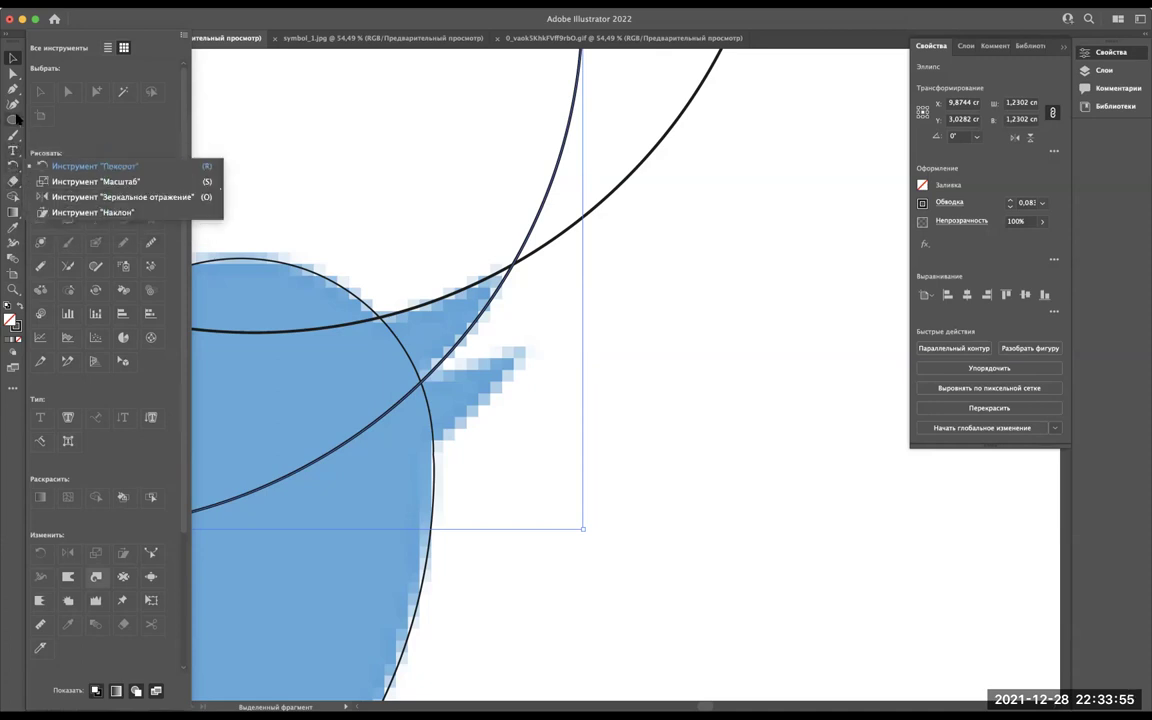
pyautogui.click(684, 283)
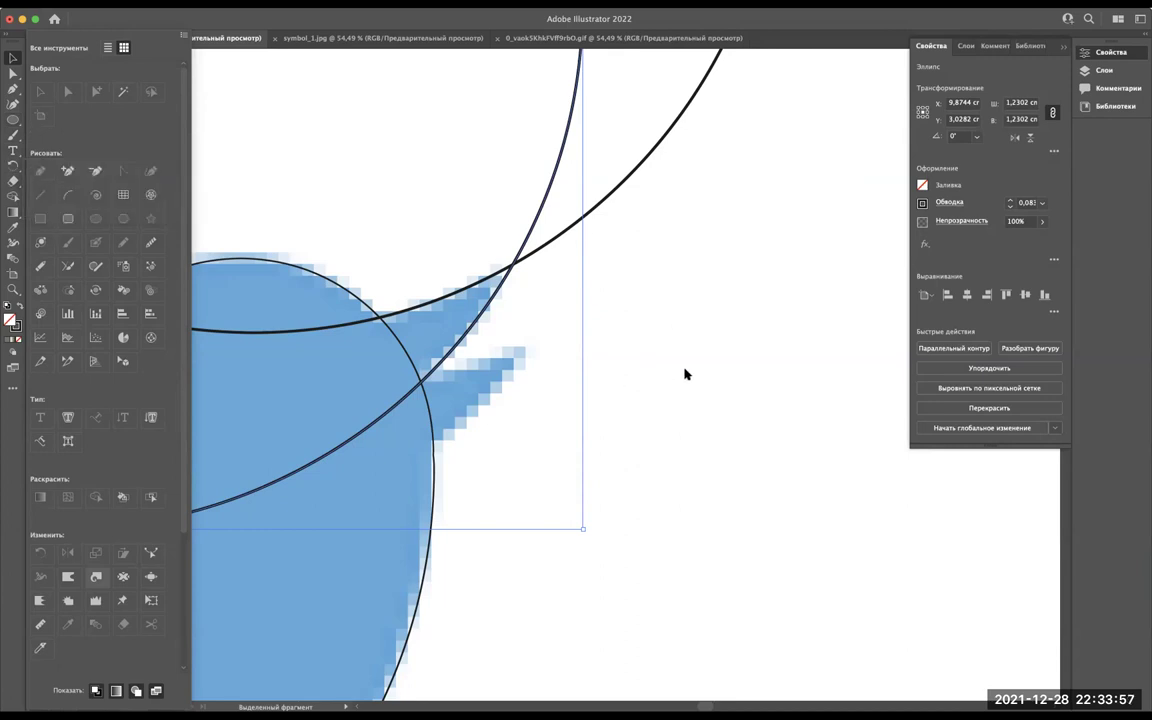
pyautogui.press('Escape')
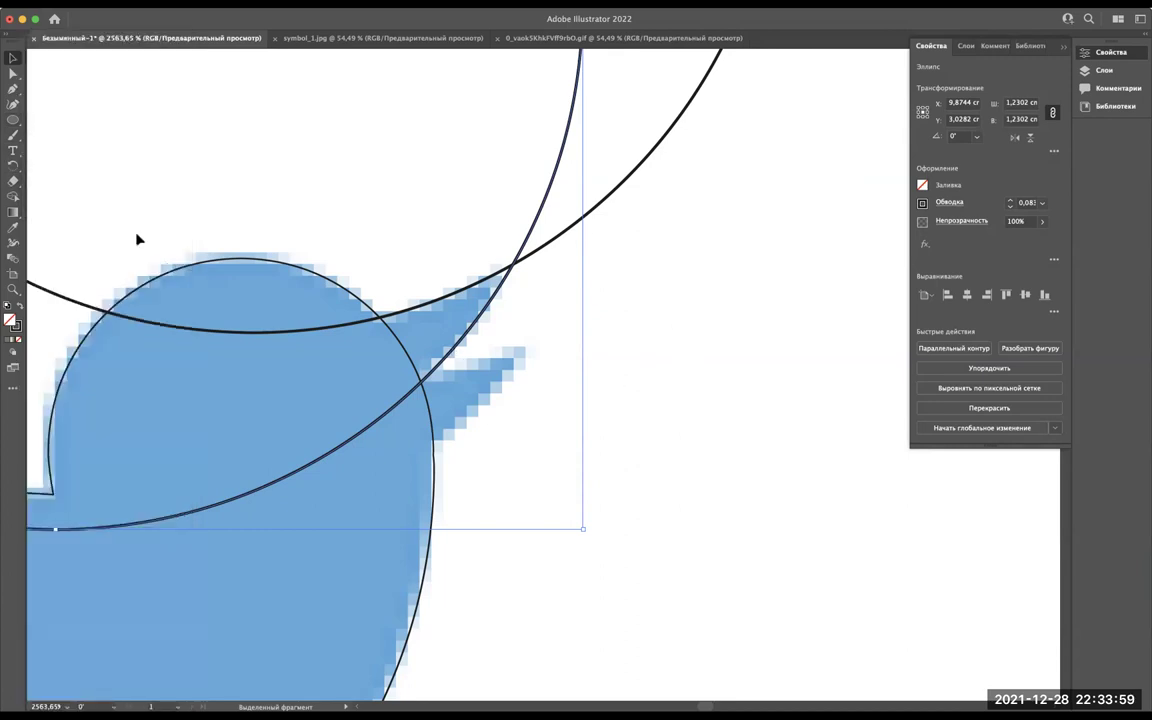
# Add the larger circle to the selection and trial a Minus Front cut, then undo it.
pyautogui.scroll(-3, 137, 239)
pyautogui.scroll(-3, 137, 239)
pyautogui.scroll(-2, 226, 255)
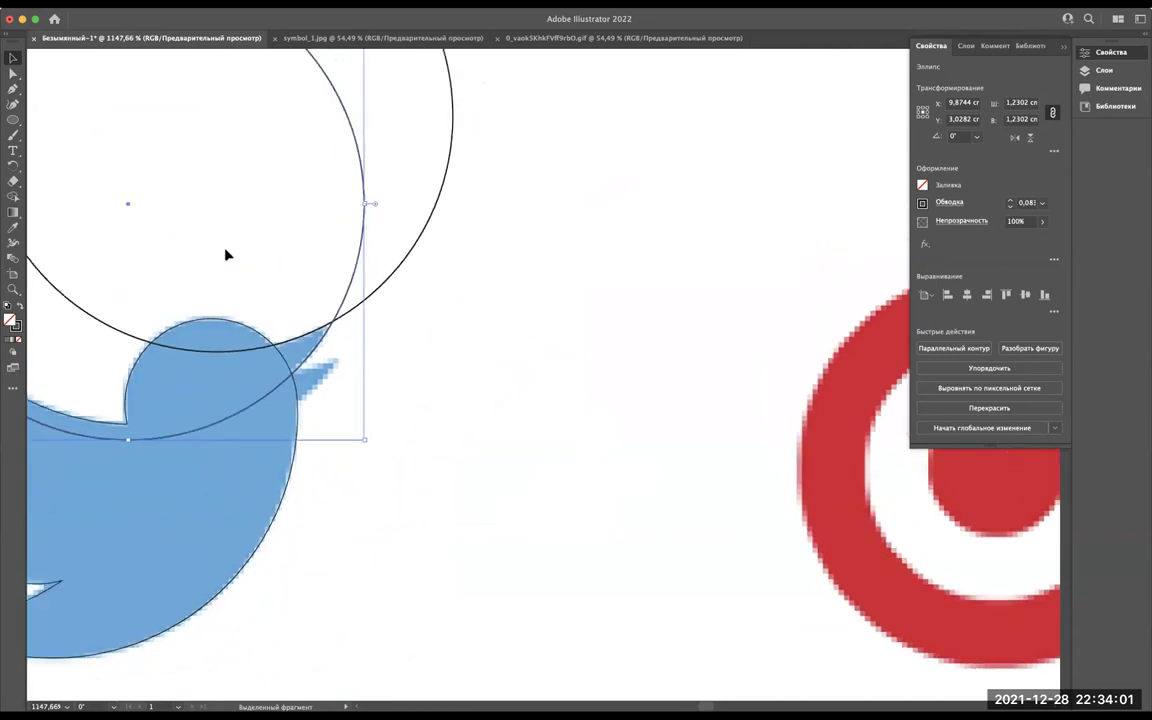
pyautogui.hscroll(-5, 226, 255)
pyautogui.scroll(4, 226, 255)
pyautogui.scroll(3, 290, 266)
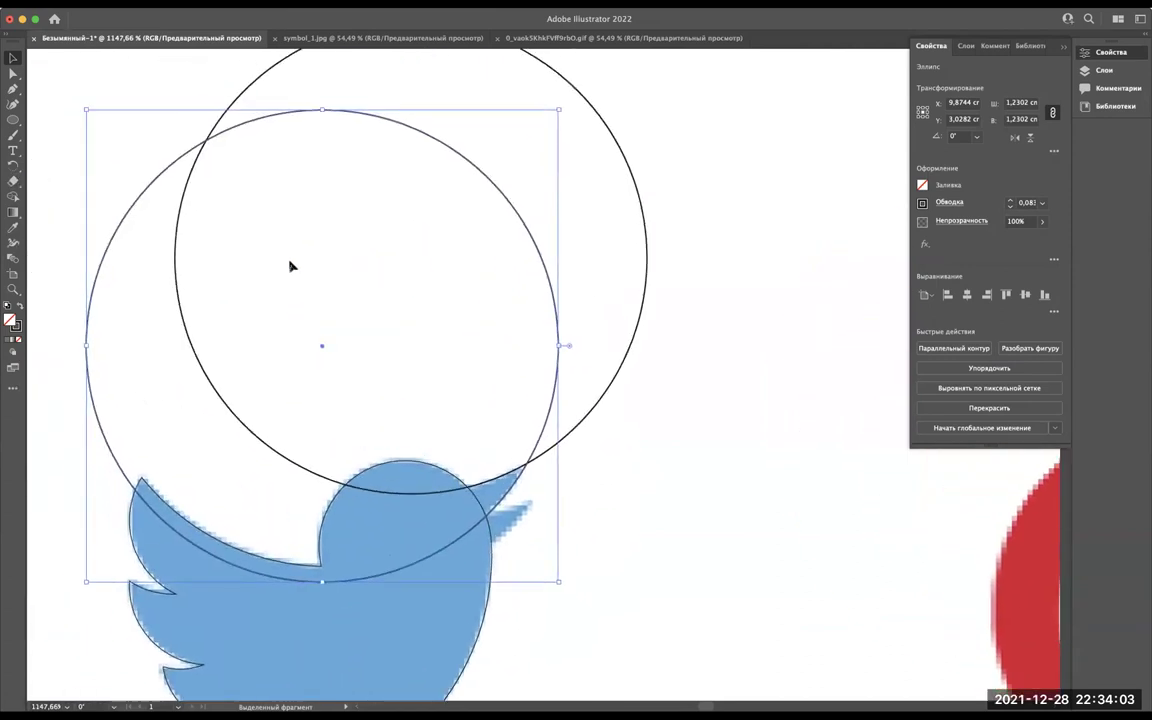
pyautogui.scroll(-3, 290, 266)
pyautogui.scroll(2, 448, 373)
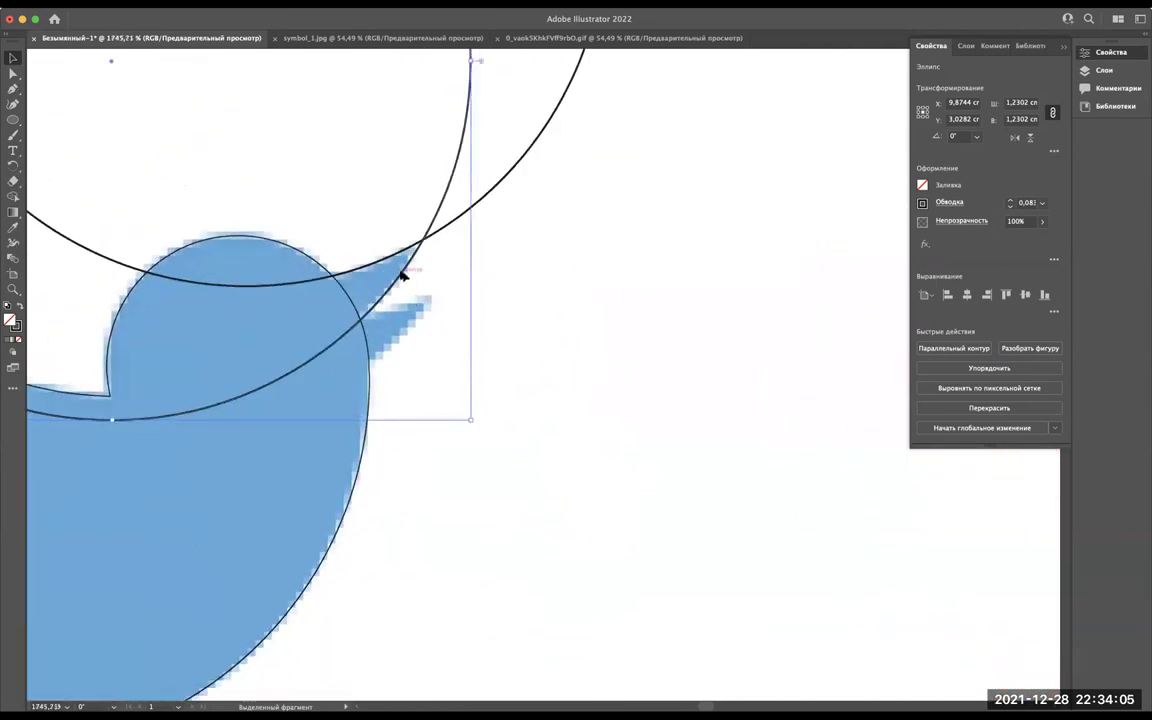
pyautogui.keyDown('shift'); pyautogui.click(443, 231); pyautogui.keyUp('shift')
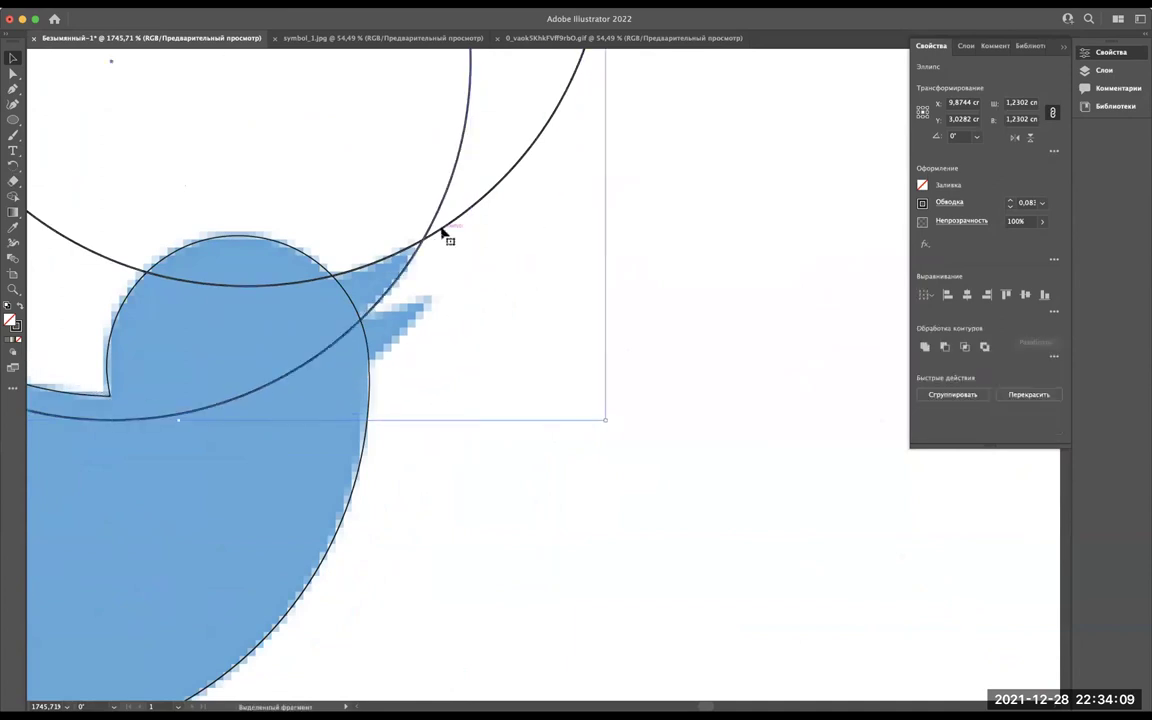
pyautogui.scroll(2, 443, 233)
pyautogui.hscroll(-3, 443, 233)
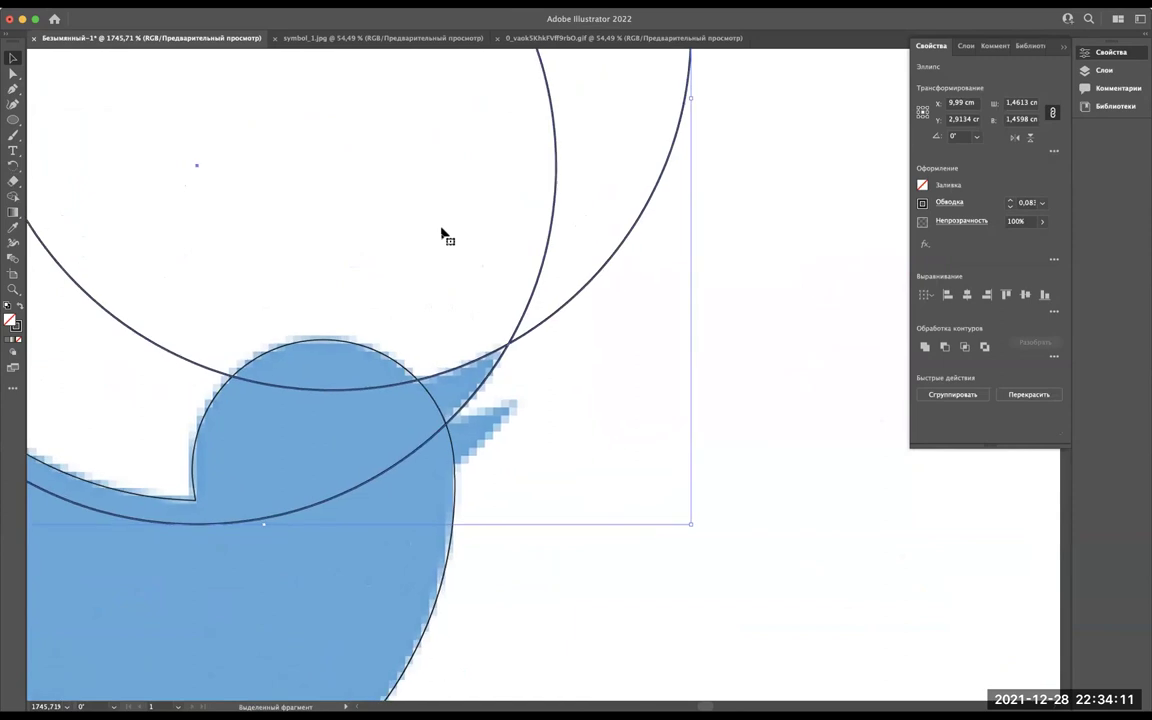
pyautogui.scroll(-3, 443, 233)
pyautogui.scroll(-3, 443, 233)
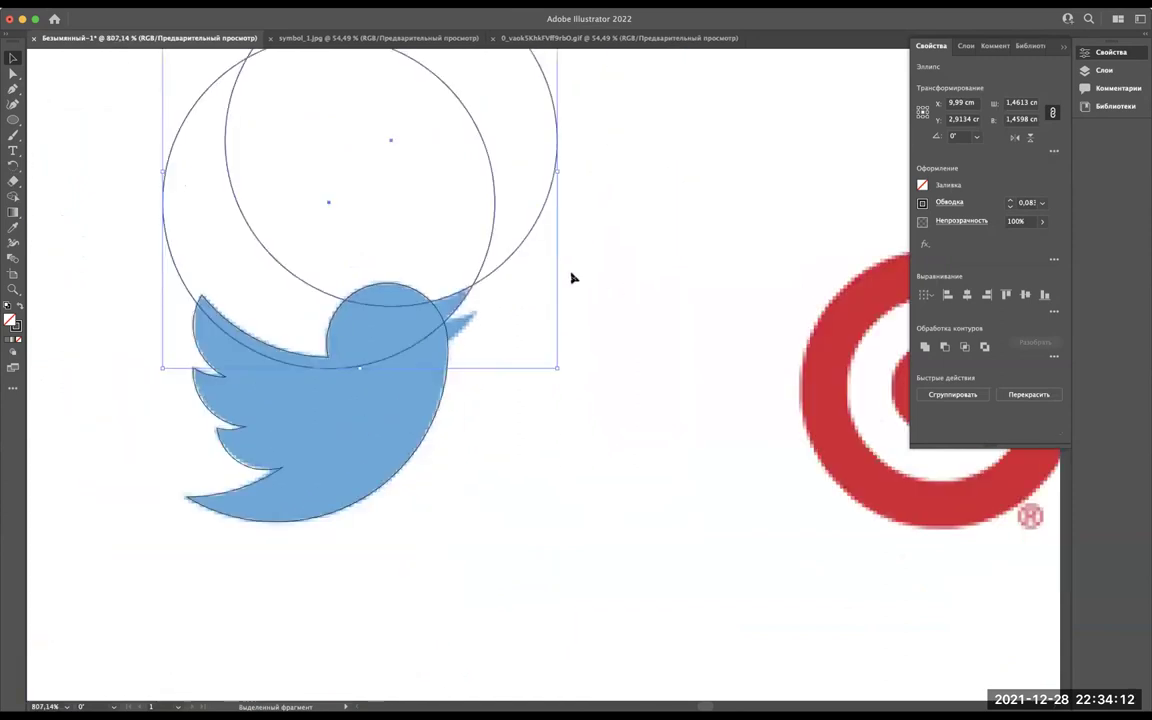
pyautogui.click(946, 348)
pyautogui.hotkey('ctrl', 'z')
# Identify the two ellipses by toggling their visibility in Layers, and select both <Ellipse> objects.
pyautogui.click(678, 270)
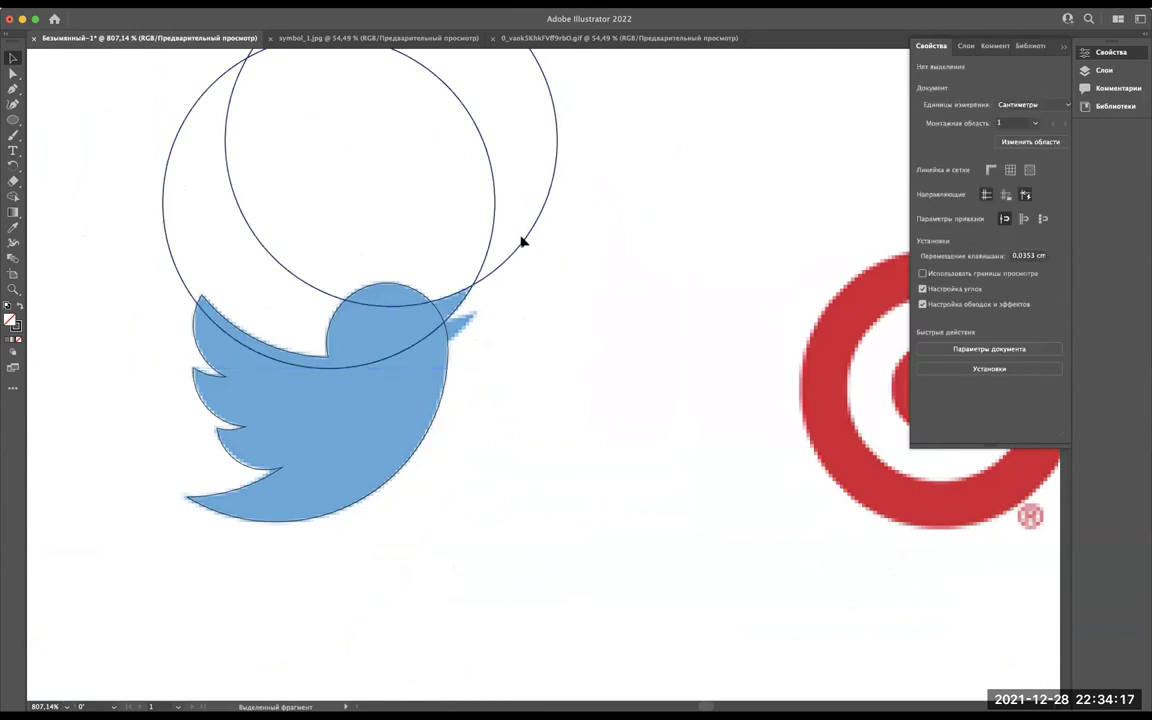
pyautogui.click(526, 240)
pyautogui.scroll(3, 465, 275)
pyautogui.scroll(3, 465, 275)
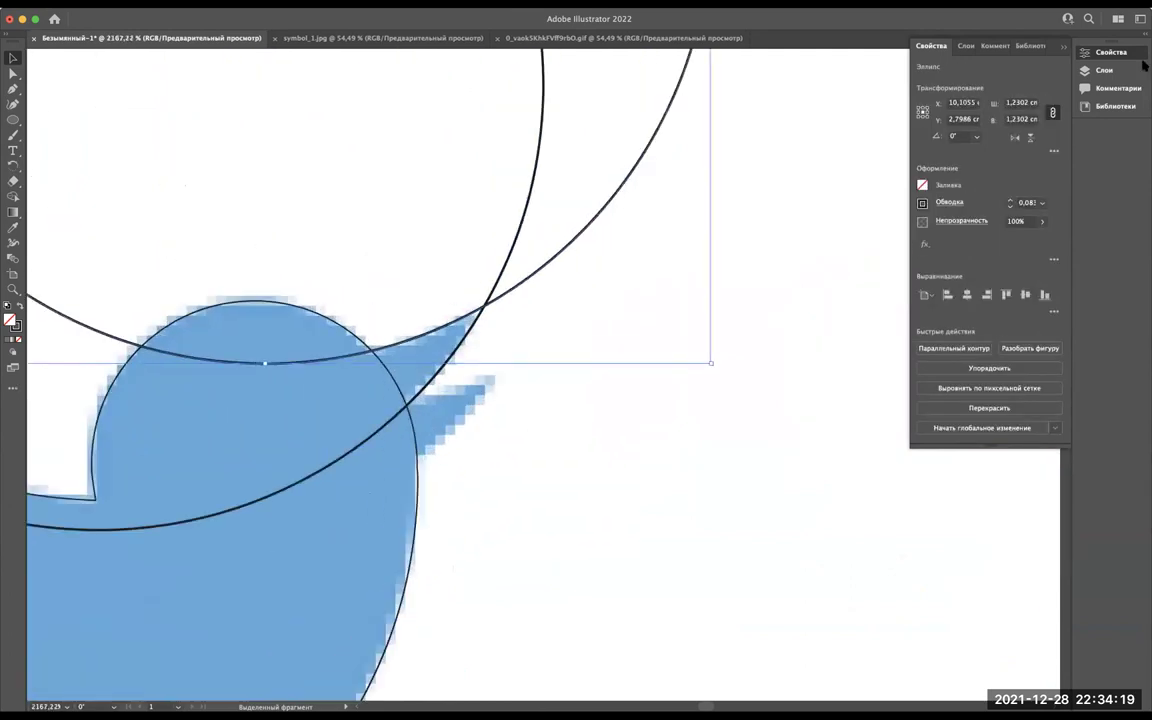
pyautogui.click(1140, 70)
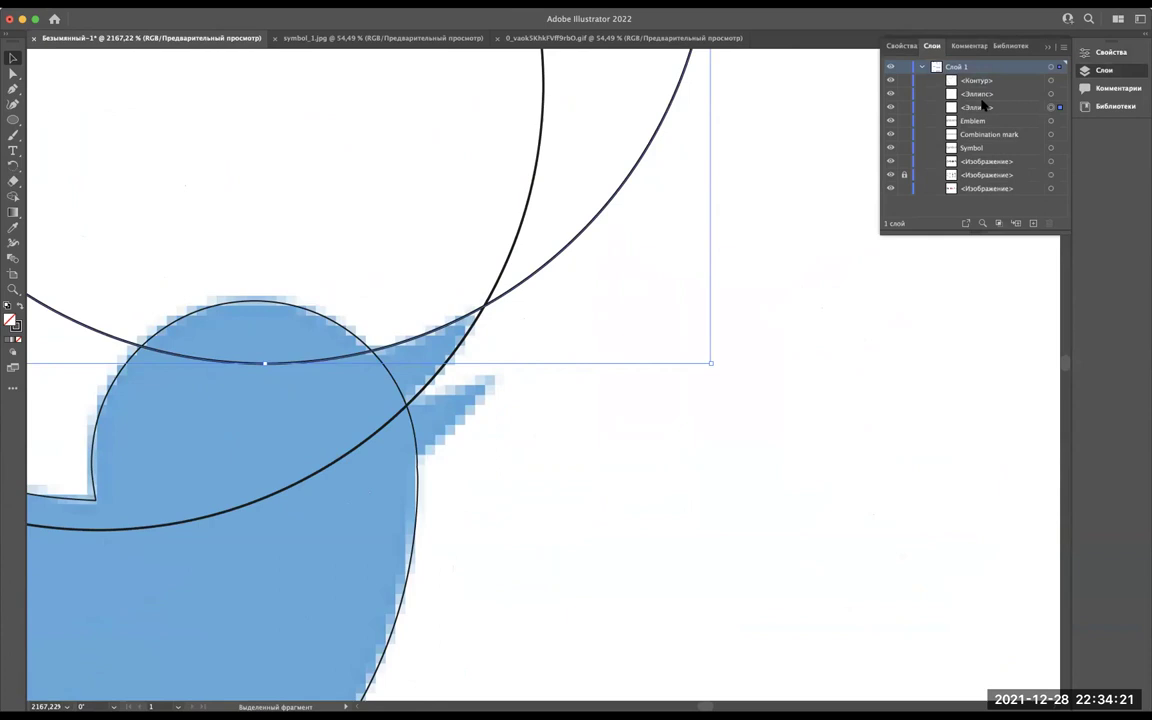
pyautogui.click(891, 107)
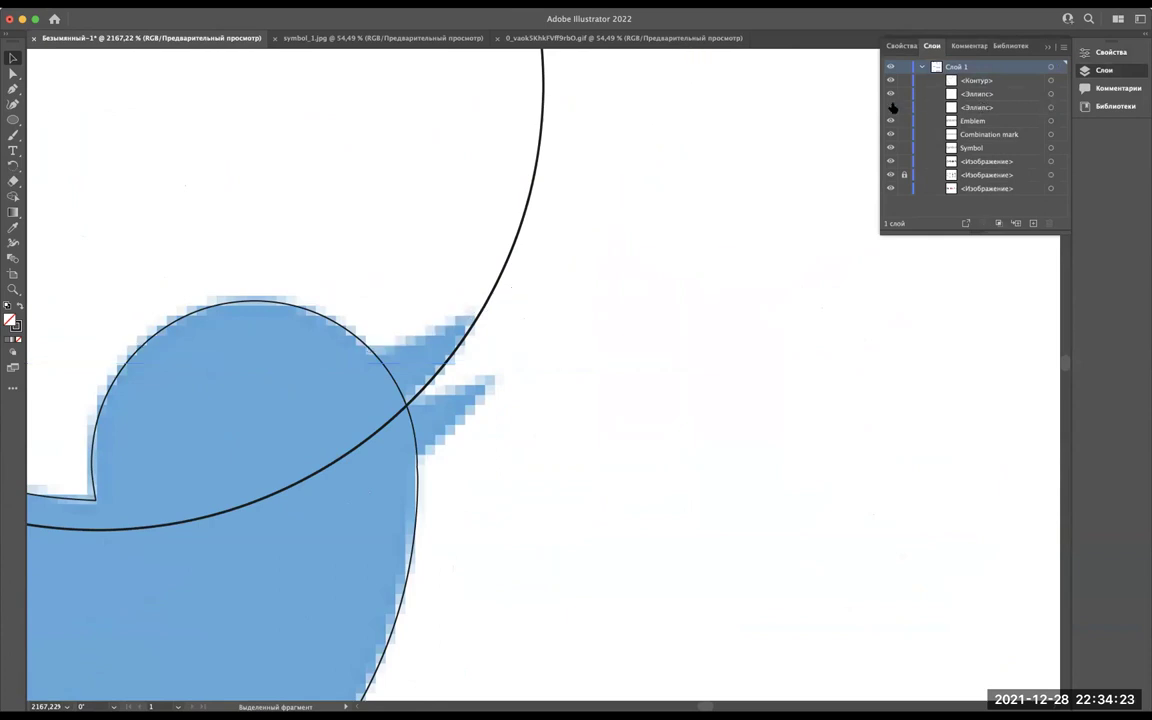
pyautogui.click(891, 95)
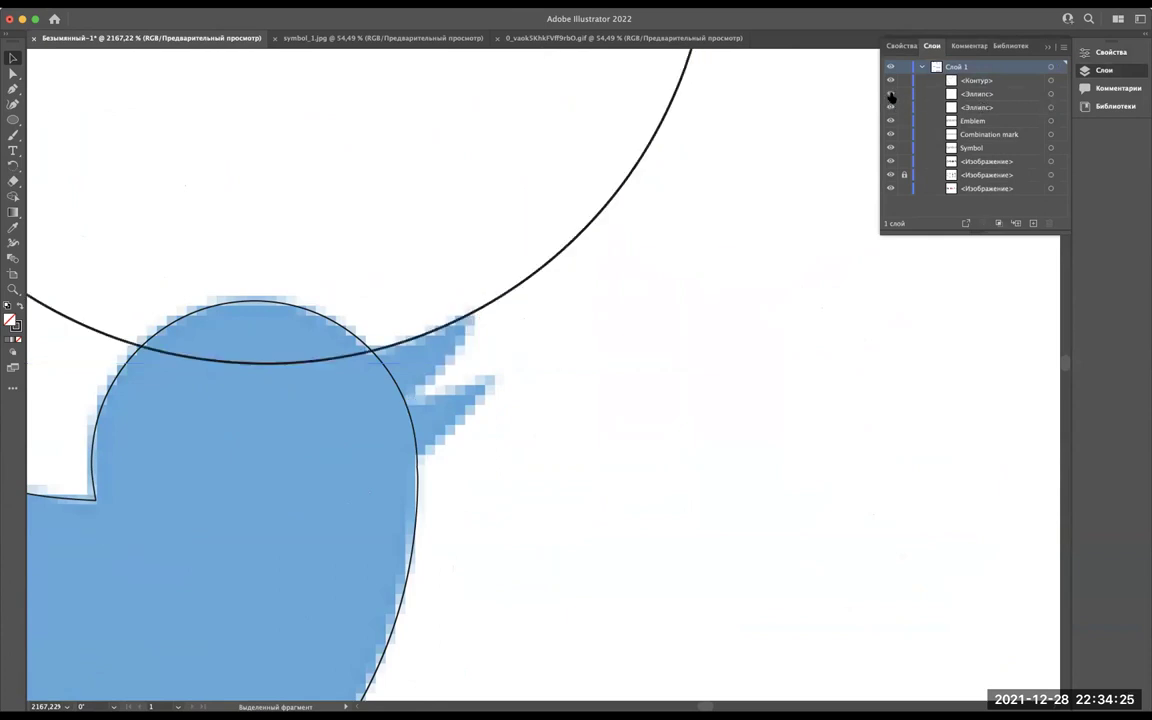
pyautogui.click(969, 95)
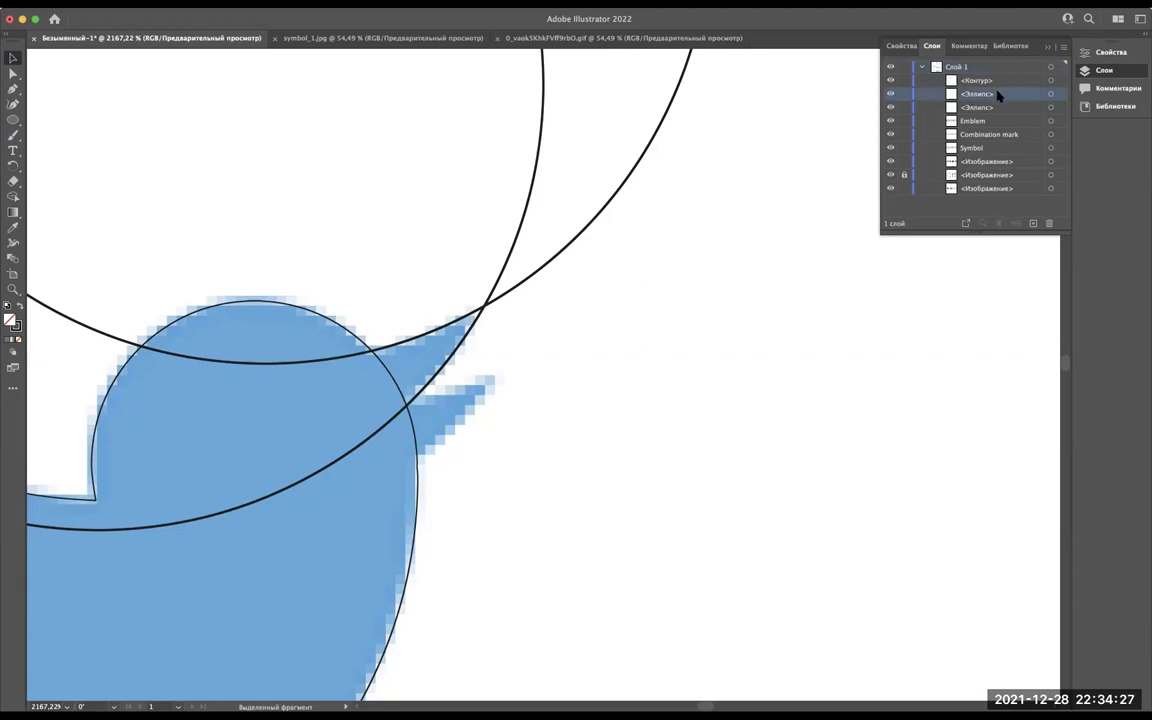
pyautogui.click(573, 246)
pyautogui.keyDown('shift'); pyautogui.click(522, 222); pyautogui.keyUp('shift')
pyautogui.click(898, 50)
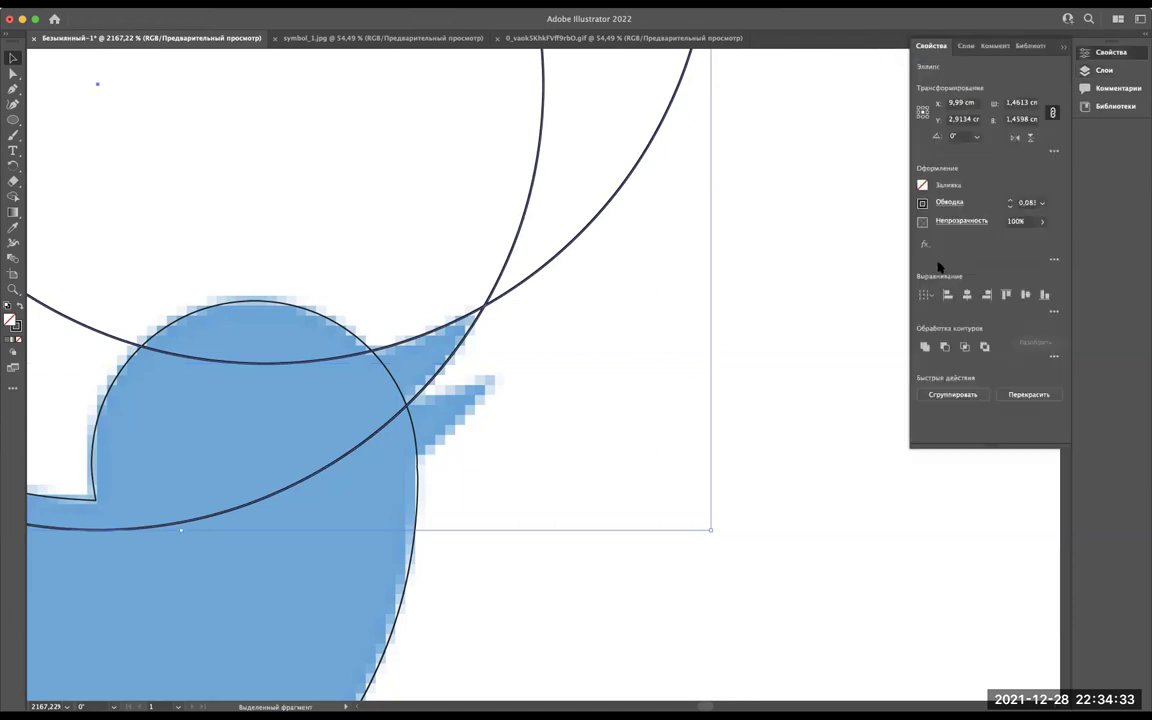
# Subtract the front circle from the other with Minus Front, leaving a crescent.
pyautogui.click(945, 346)
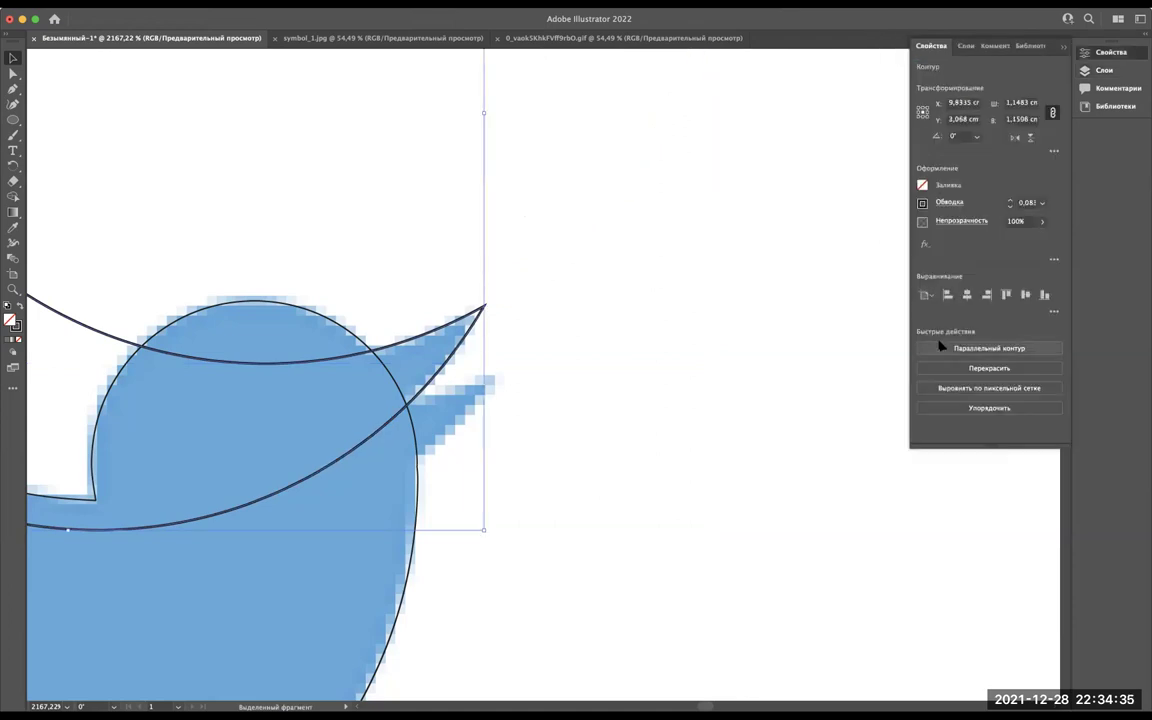
pyautogui.scroll(-5, 397, 368)
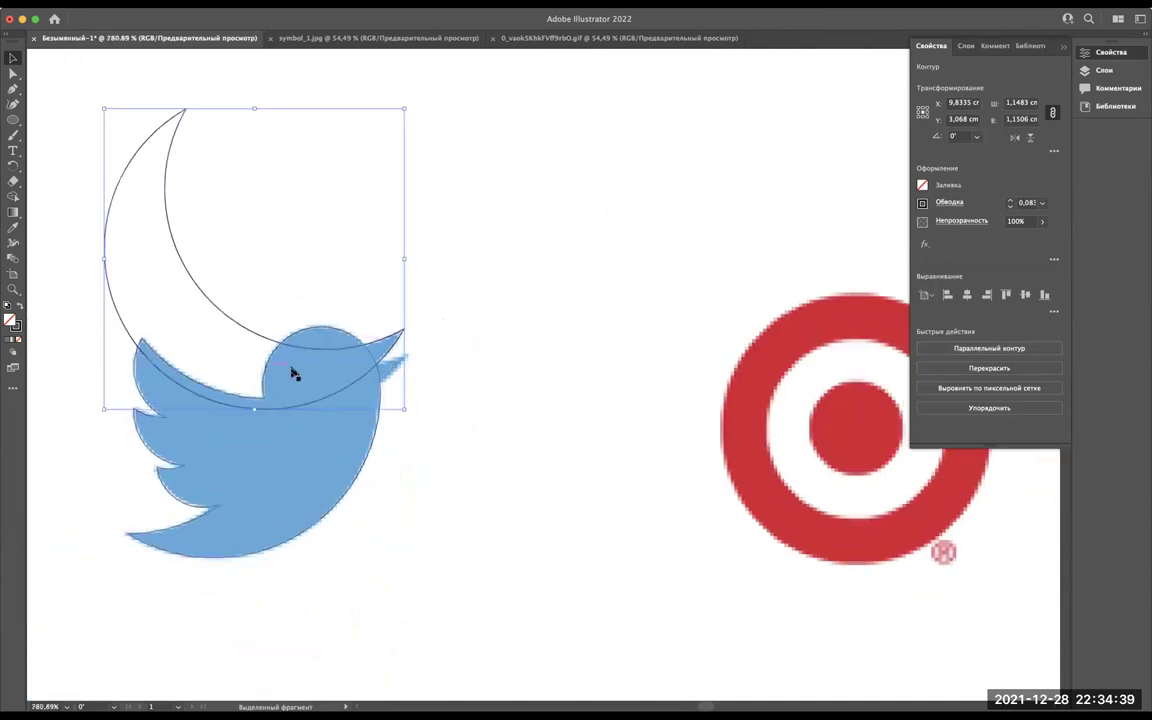
pyautogui.scroll(3, 270, 366)
pyautogui.scroll(-2, 293, 343)
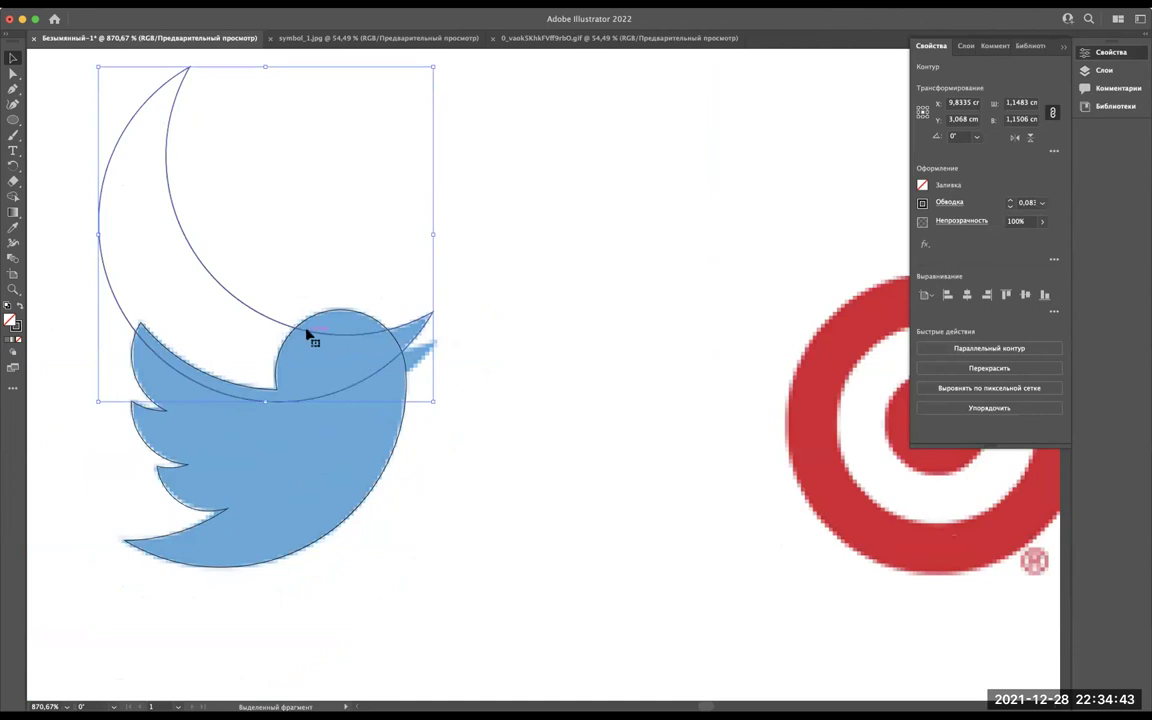
# Convert the crescent's sharp top tip to smooth and delete its left and top anchors.
pyautogui.click(12, 72)
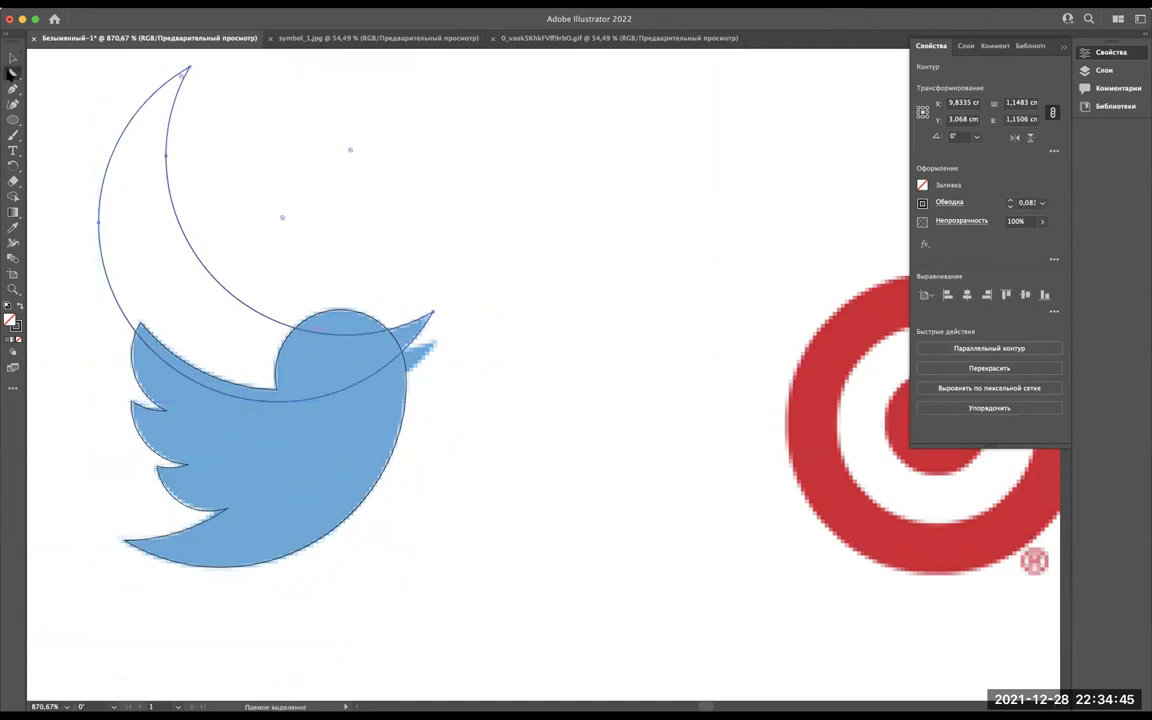
pyautogui.click(190, 71)
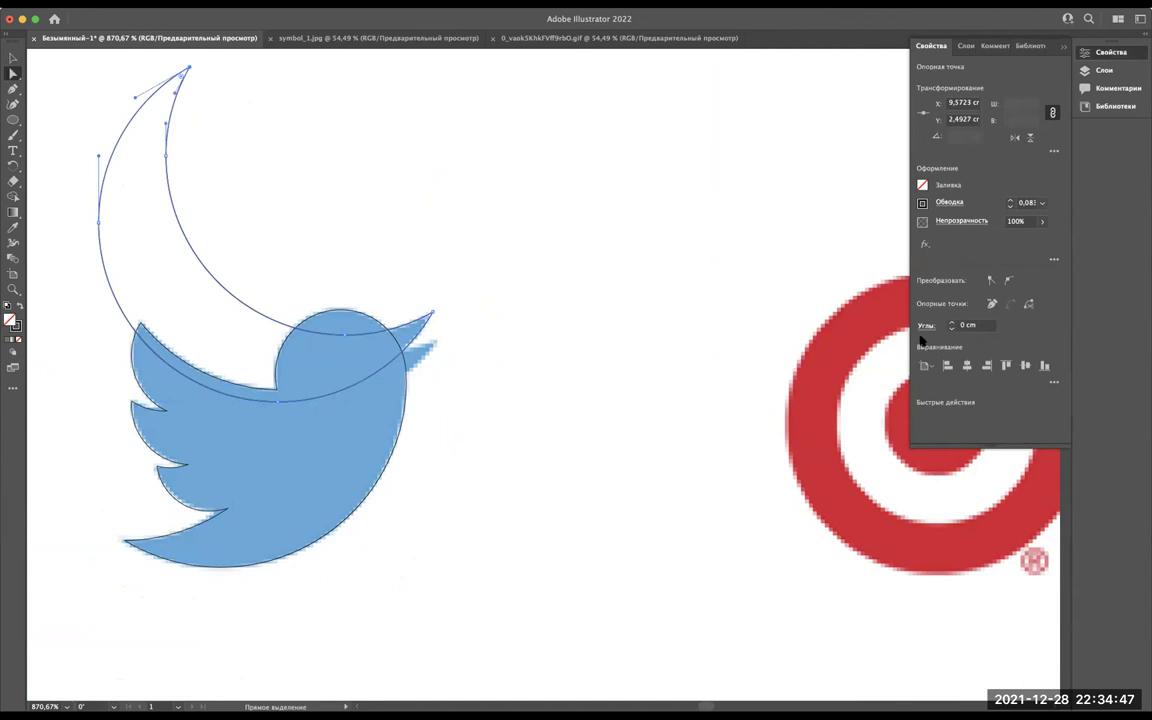
pyautogui.click(993, 305)
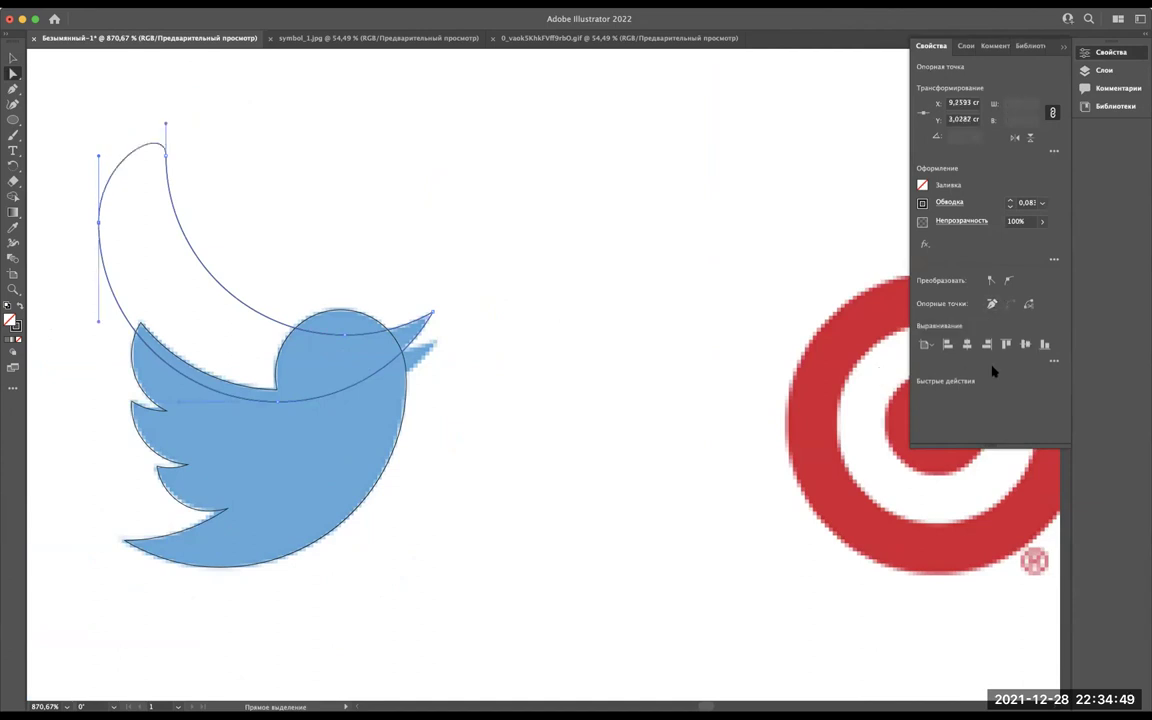
pyautogui.click(993, 305)
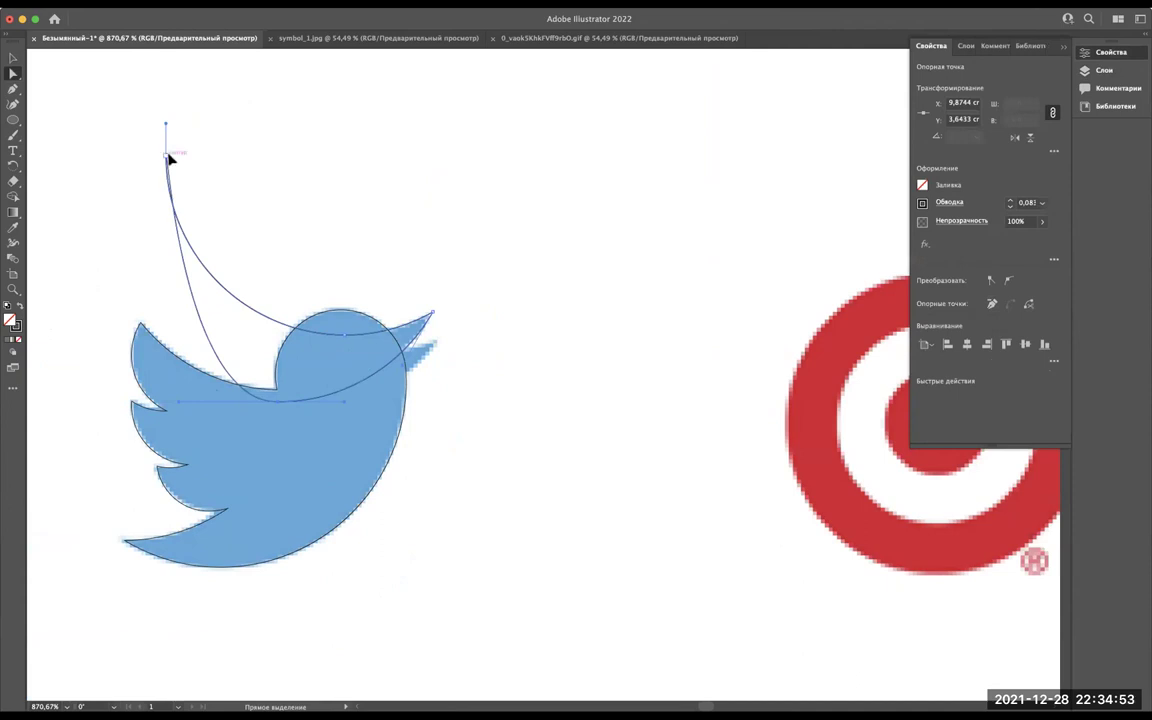
pyautogui.click(992, 305)
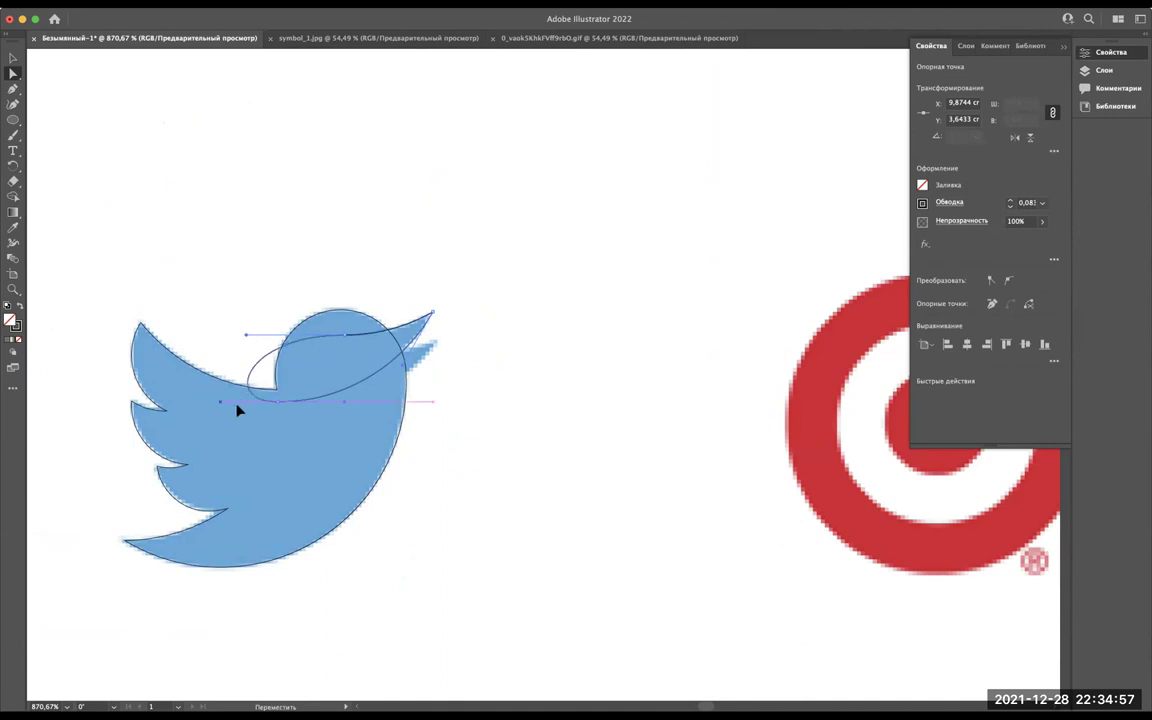
# Pull in a head-curve anchor's direction handle so the path forms a pointed curve.
pyautogui.scroll(3, 322, 405)
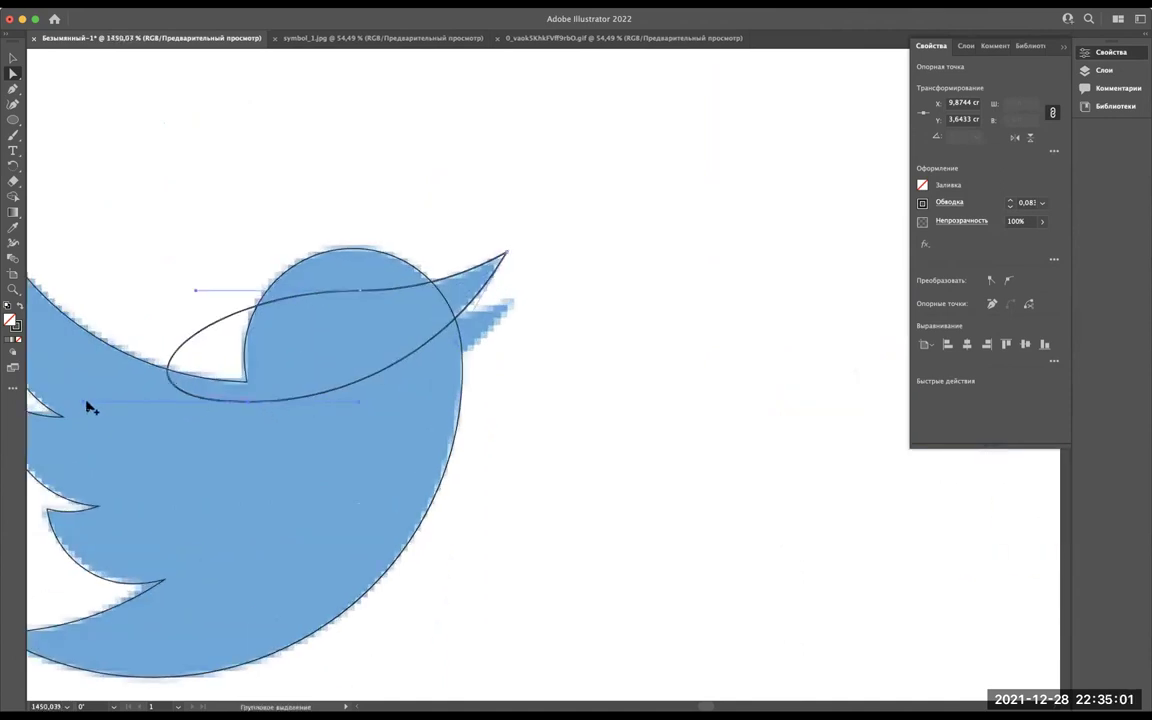
pyautogui.click(202, 401)
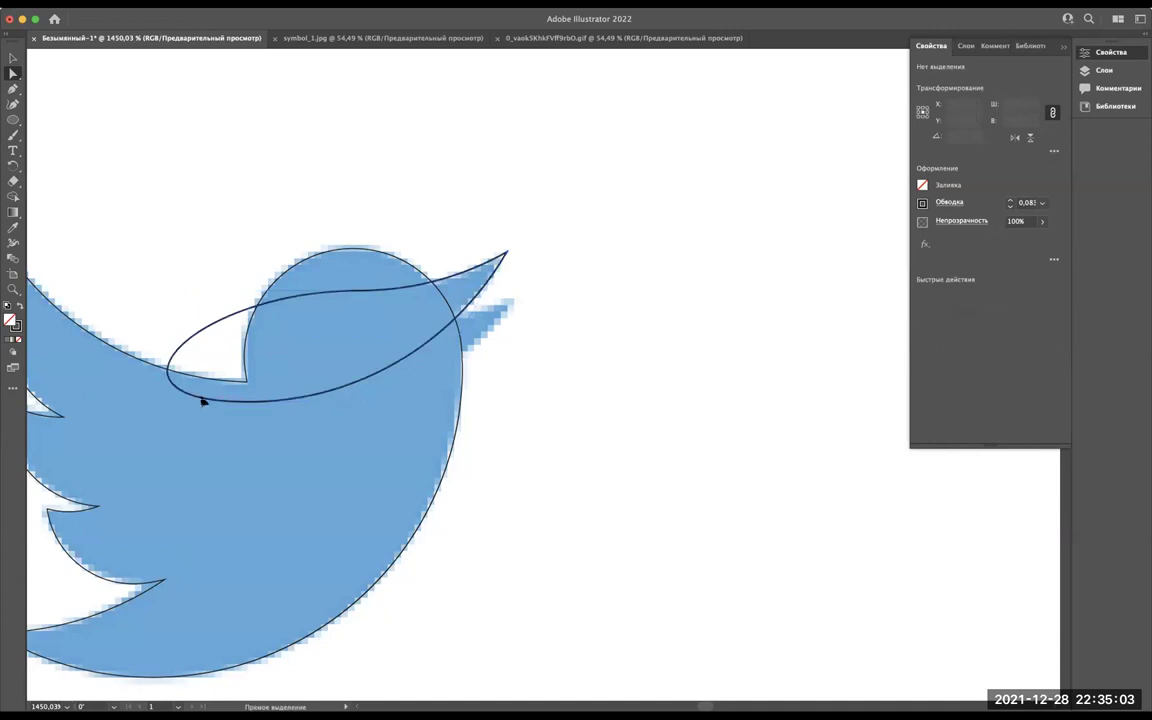
pyautogui.click(272, 402)
pyautogui.click(82, 403)
pyautogui.moveTo(85, 405)
pyautogui.mouseDown()
pyautogui.moveTo(258, 410)
pyautogui.moveTo(248, 405)
pyautogui.moveTo(266, 389)
pyautogui.mouseUp()
pyautogui.click(563, 327)
pyautogui.scroll(3, 465, 290)
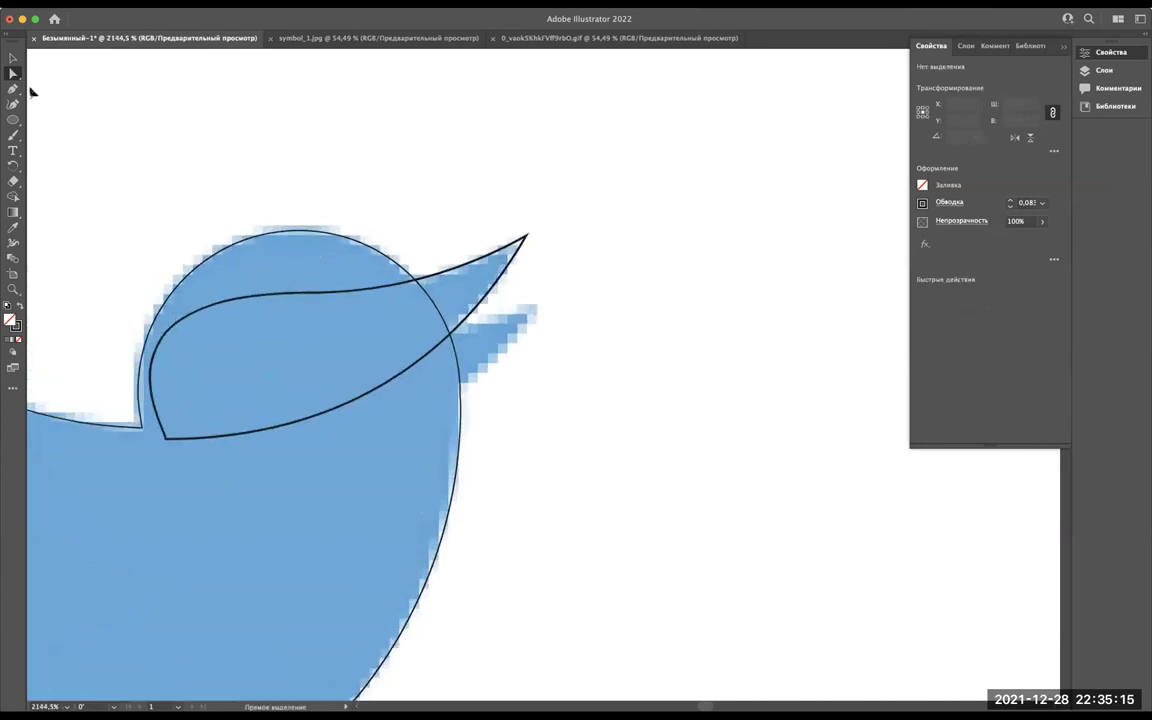
# Draw a new circle above the bird's head with the Ellipse tool.
pyautogui.click(12, 119)
pyautogui.scroll(-5, 373, 244)
pyautogui.scroll(-2, 373, 244)
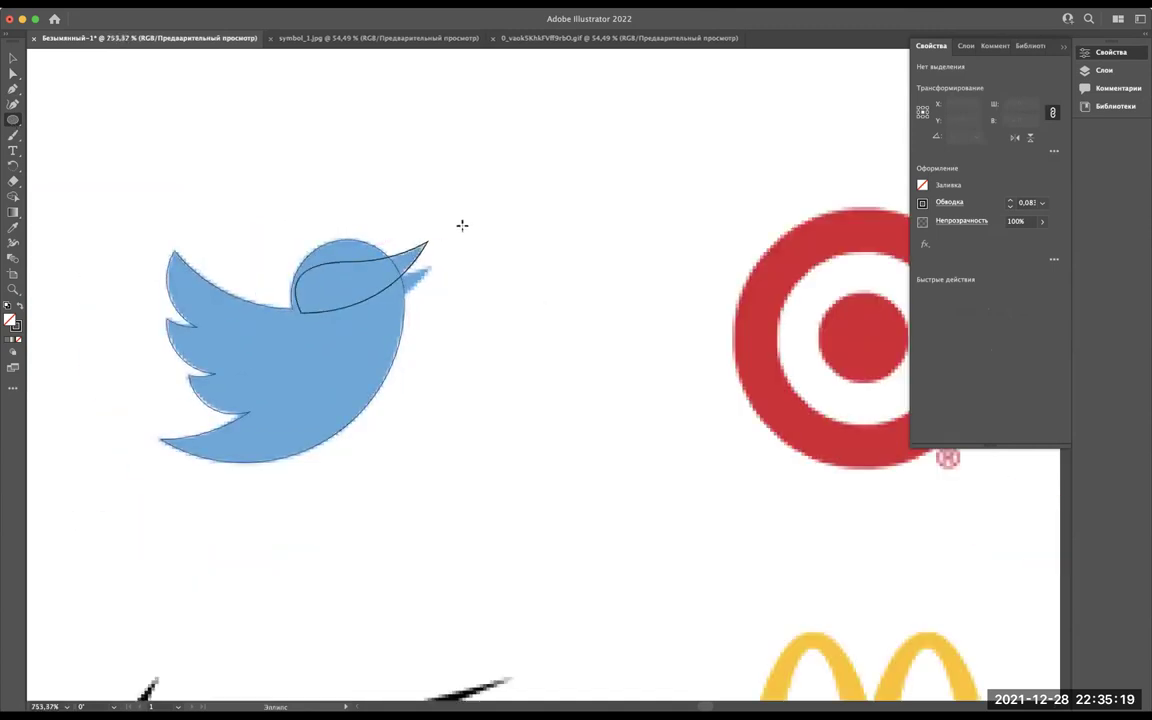
pyautogui.scroll(5, 458, 225)
pyautogui.moveTo(571, 50); pyautogui.dragTo(208, 265)
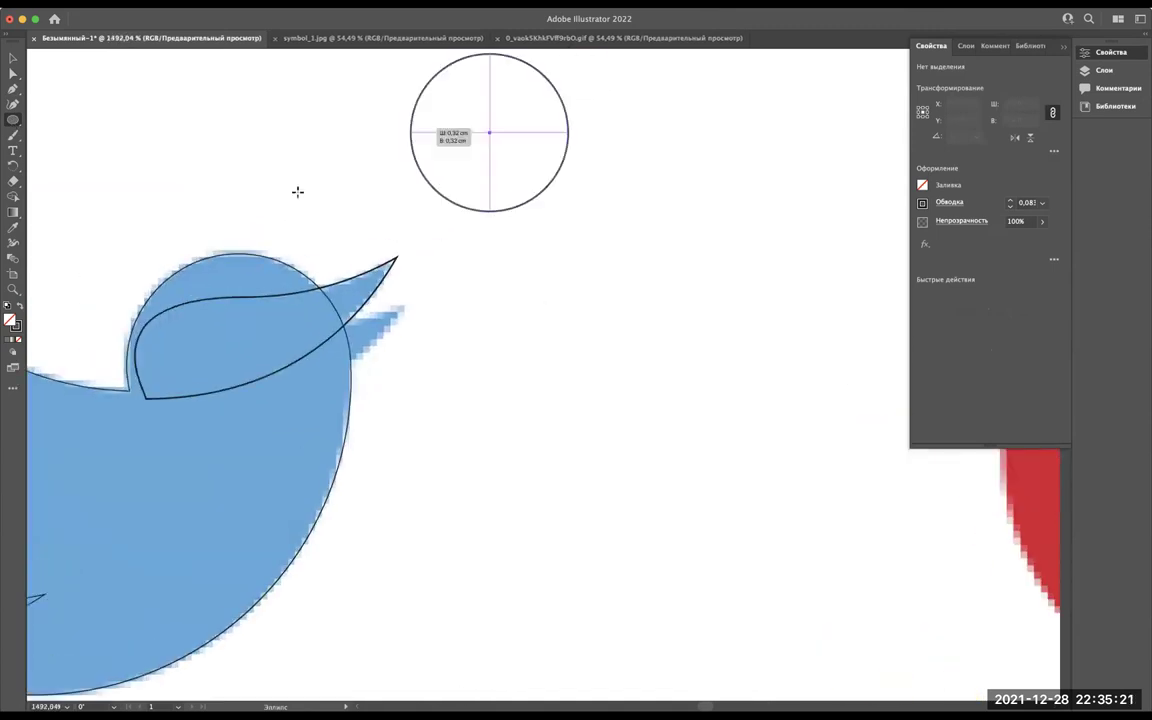
pyautogui.press('v')
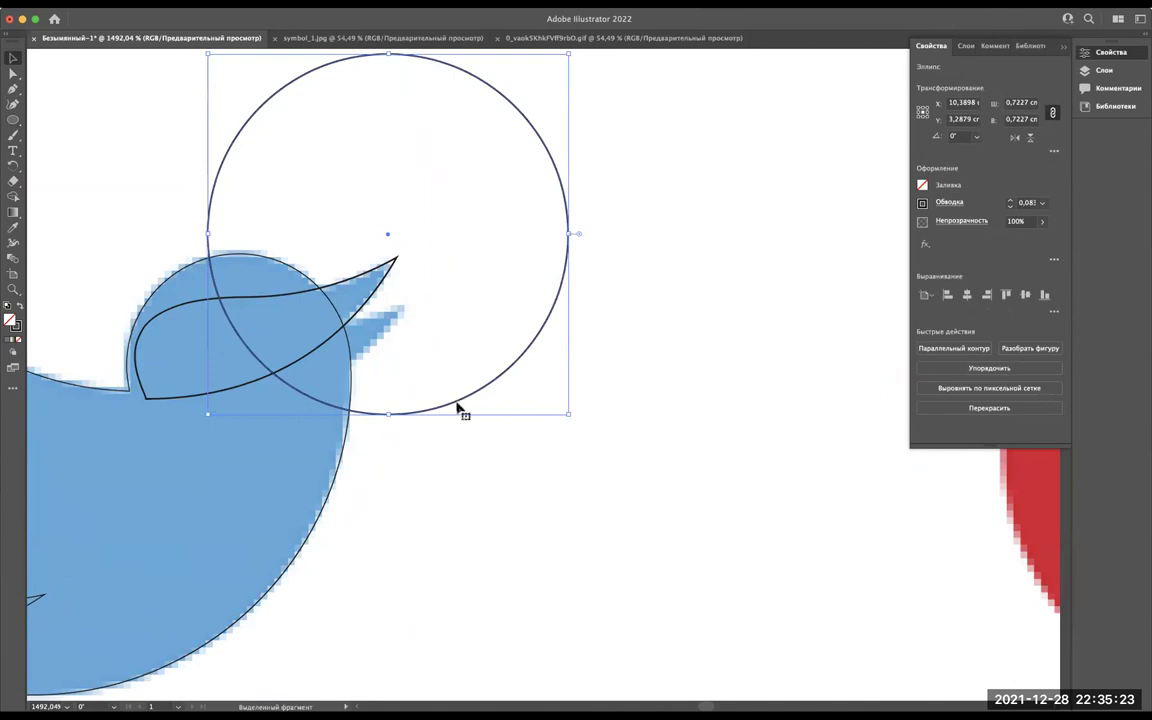
# Scale the circle to 0.744 cm, position it above the head, and Alt-drag a copy slightly down-left.
pyautogui.moveTo(459, 403); pyautogui.dragTo(377, 320)
pyautogui.moveTo(487, 147); pyautogui.dragTo(497, 147)
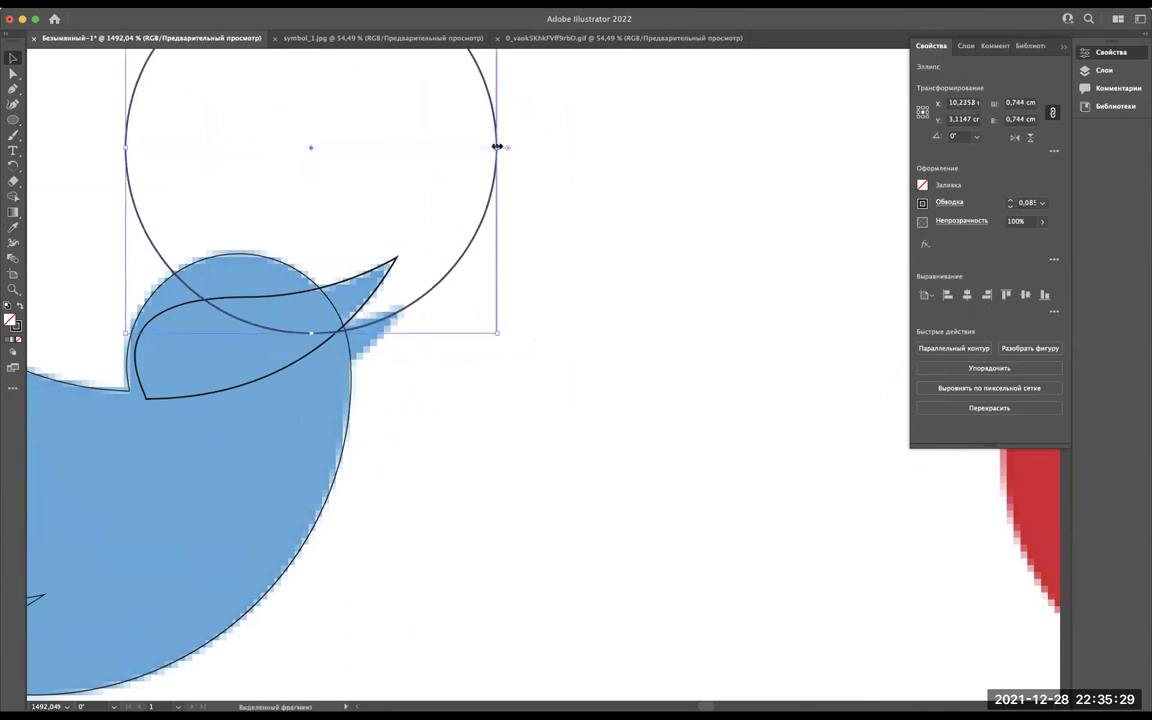
pyautogui.press('Left')
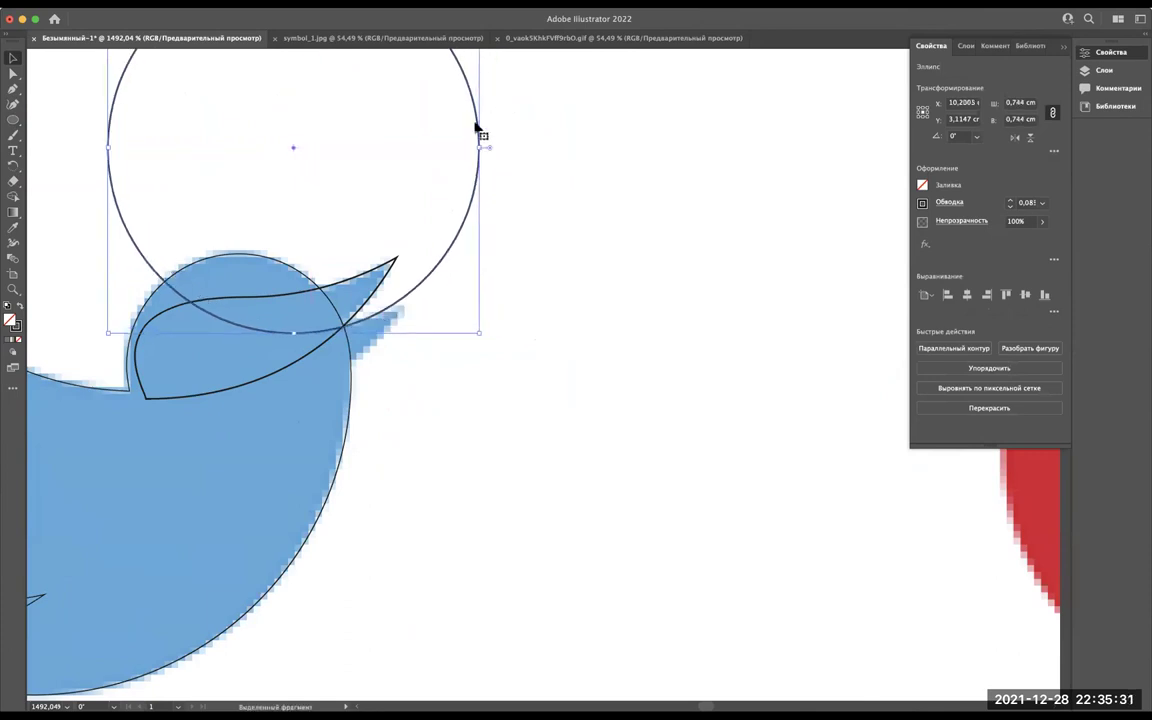
pyautogui.moveTo(477, 123); pyautogui.dragTo(487, 123)
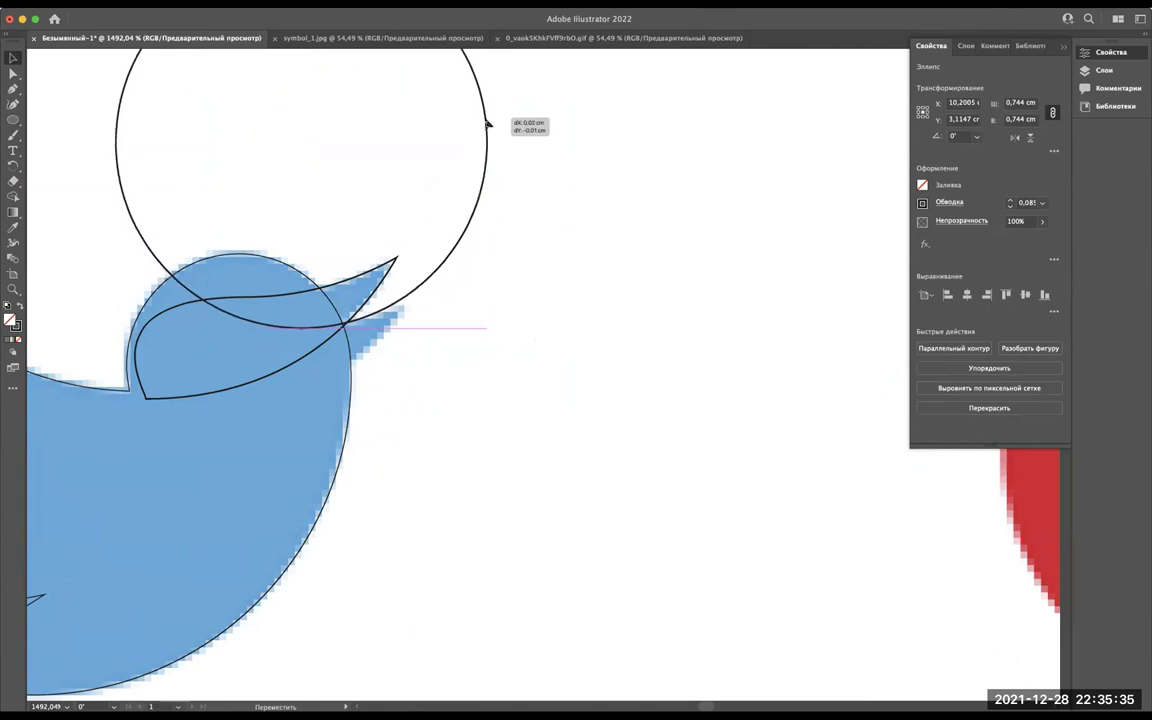
pyautogui.moveTo(487, 123)
pyautogui.mouseDown()
pyautogui.moveTo(481, 154)
pyautogui.moveTo(424, 213)
pyautogui.moveTo(435, 188)
pyautogui.mouseUp()
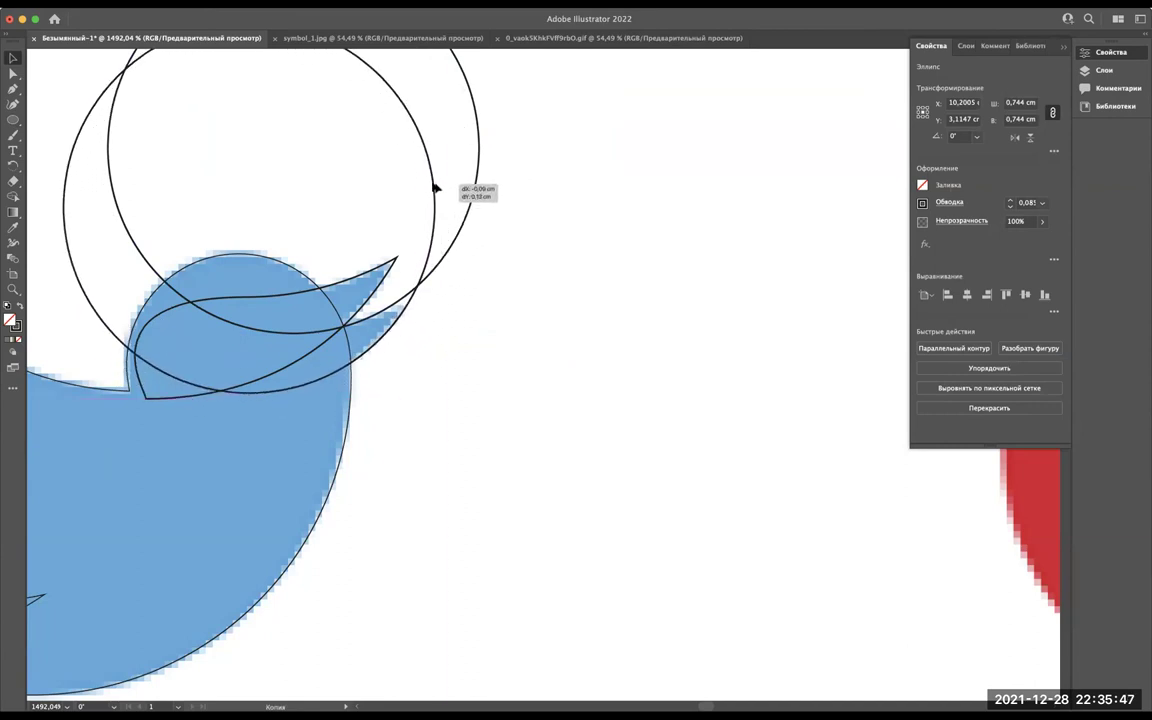
pyautogui.moveTo(435, 188); pyautogui.dragTo(428, 196)
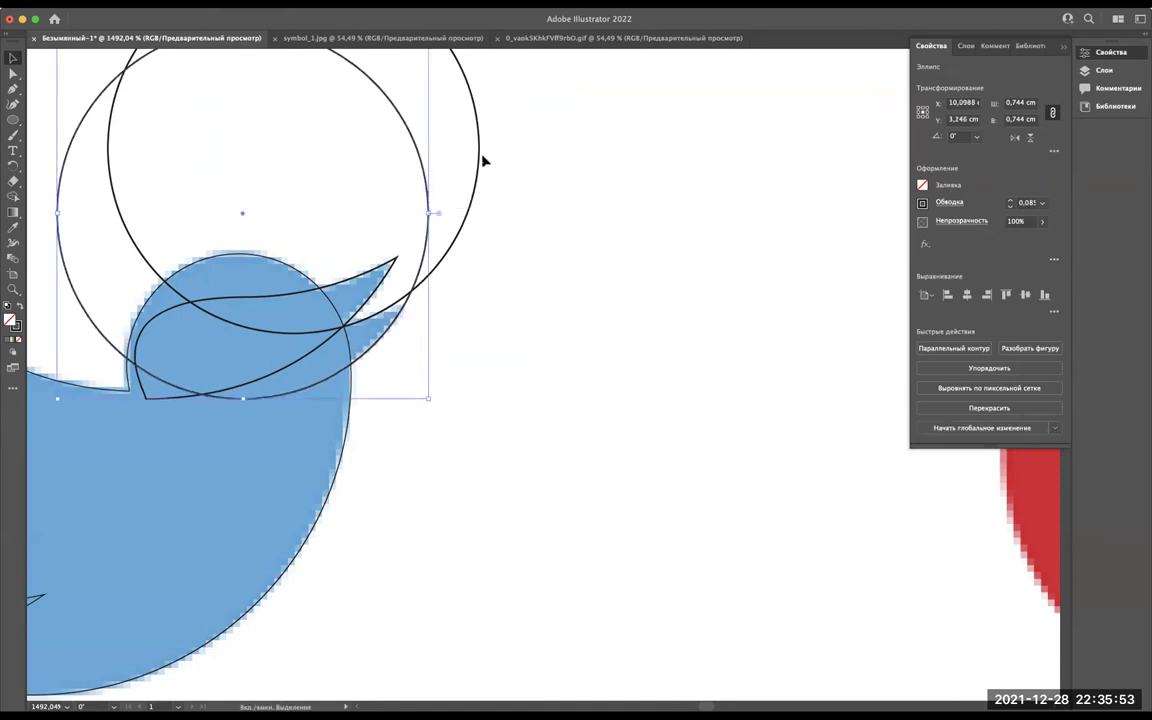
# Try Pathfinder Minus Front on the two overlapping circles, then undo back to two circles.
pyautogui.keyDown('shift'); pyautogui.click(480, 158); pyautogui.keyUp('shift')
pyautogui.click(940, 347)
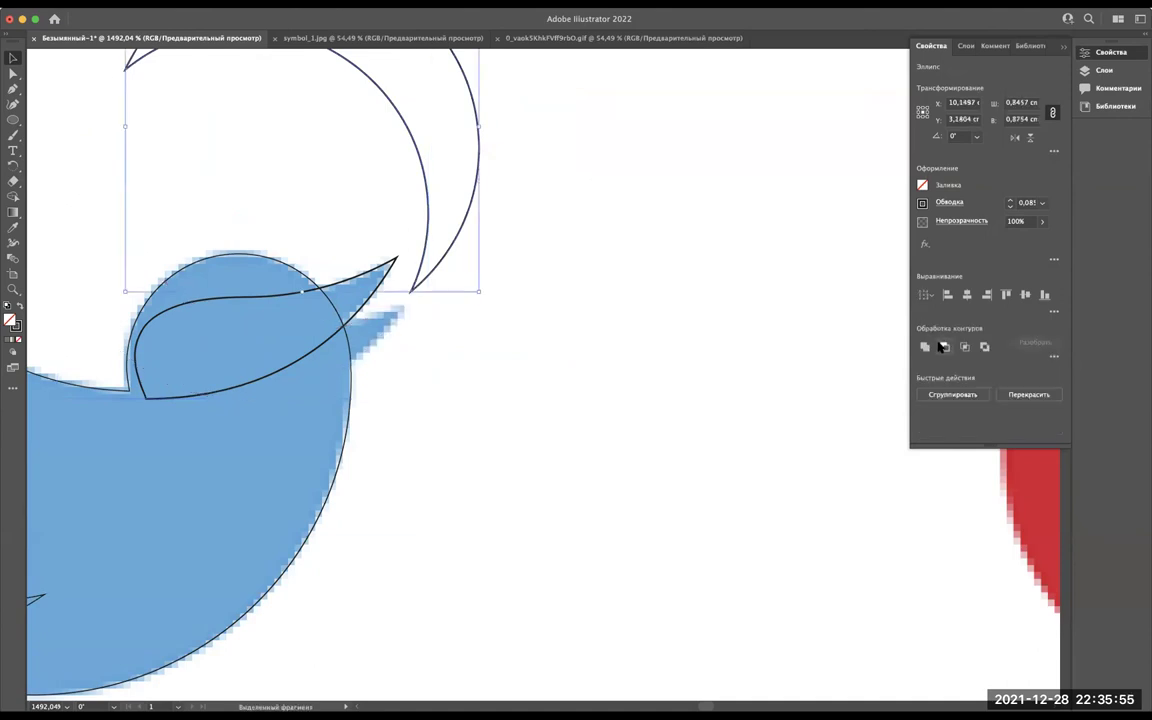
pyautogui.hotkey('ctrl', 'z')
pyautogui.click(966, 45)
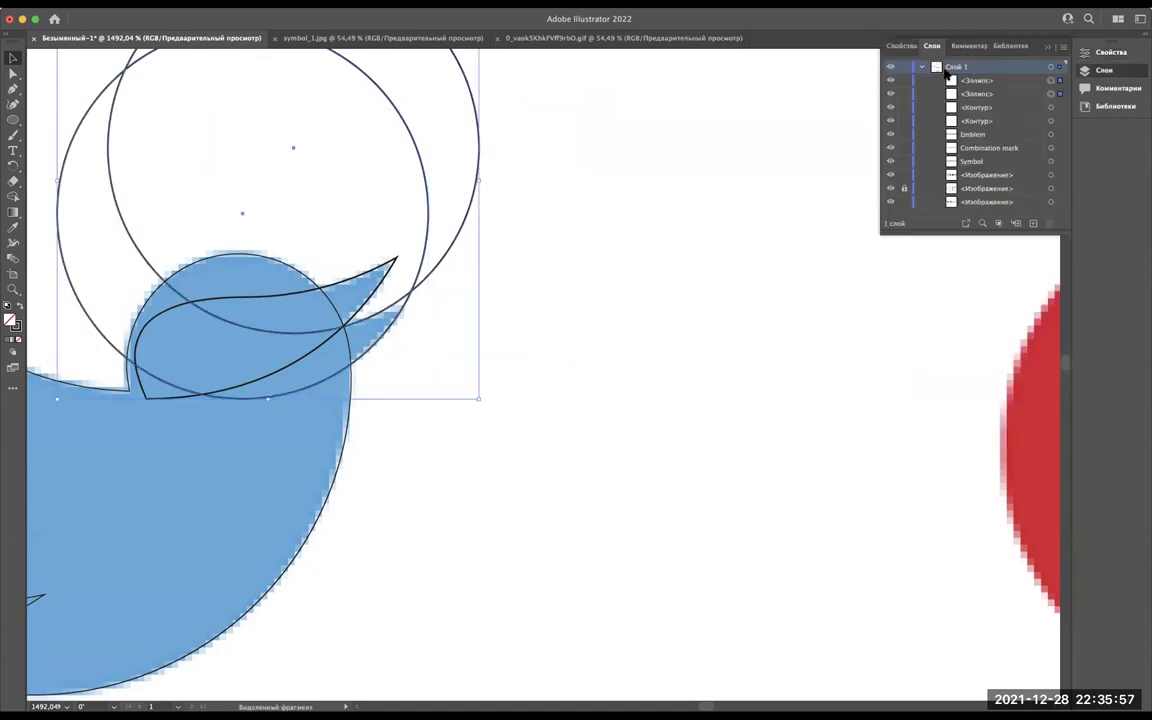
pyautogui.hotkey('ctrl', 'shift', 'z')
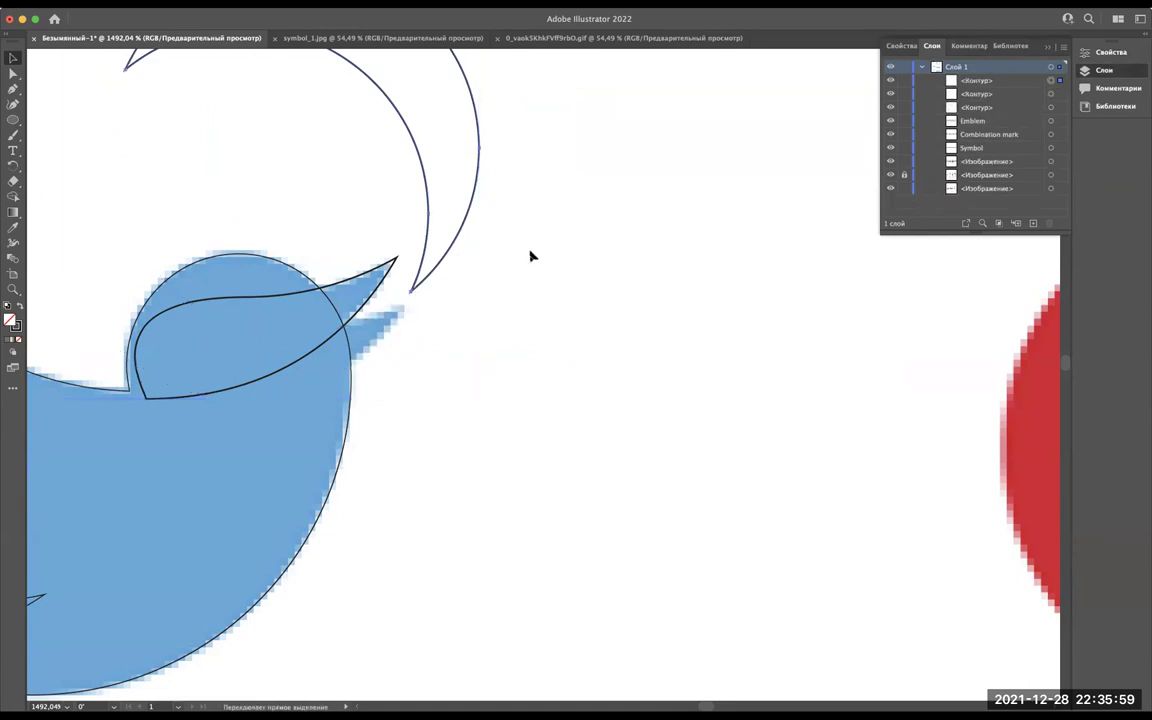
pyautogui.hotkey('ctrl', 'z')
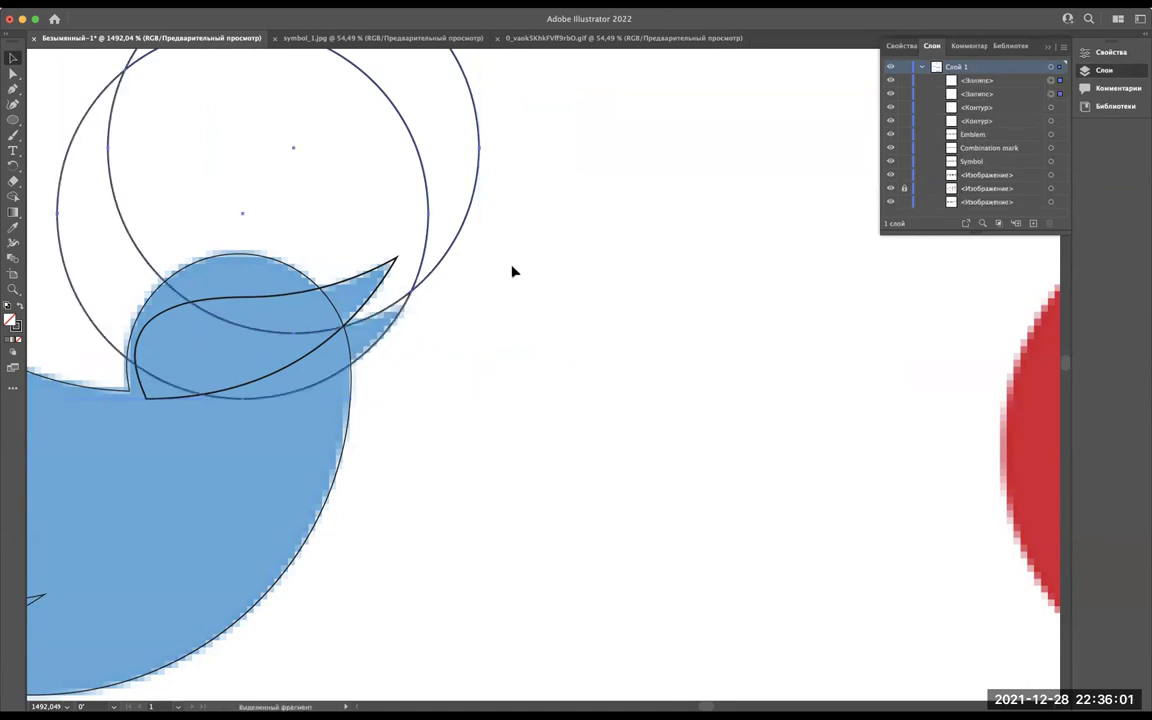
# Reselect both ellipses via Layers and apply Minus Front, leaving a 0.7091 × 0.66 cm crescent.
pyautogui.click(995, 81)
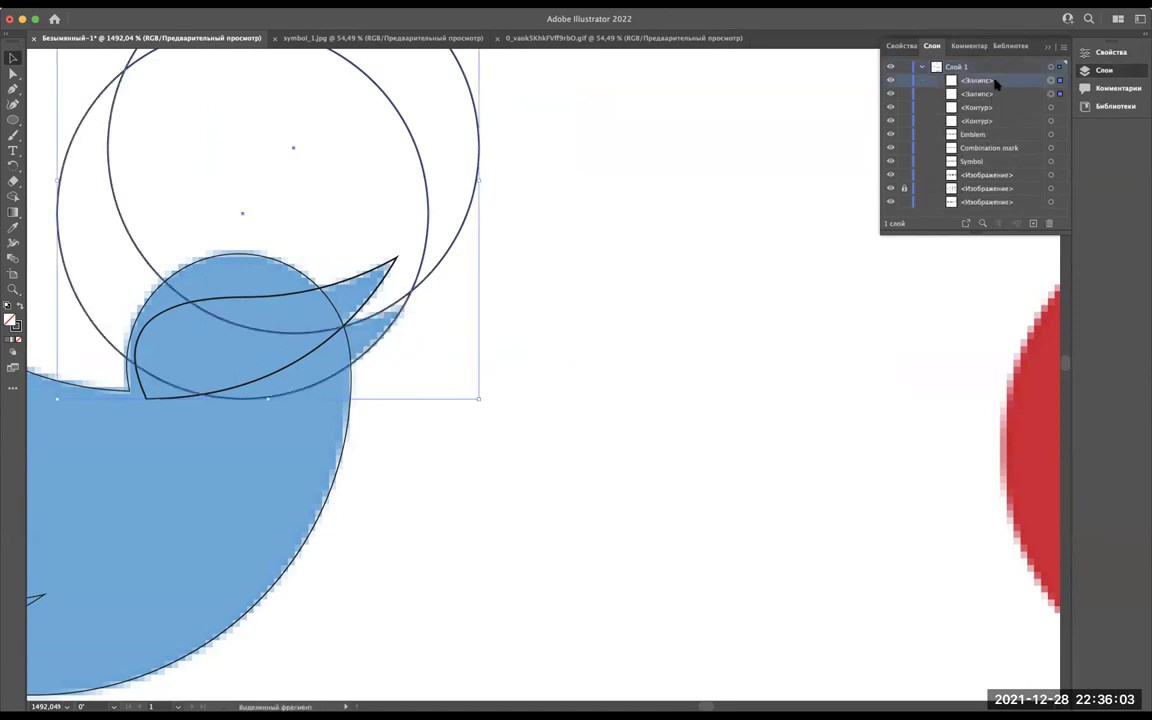
pyautogui.click(1022, 96)
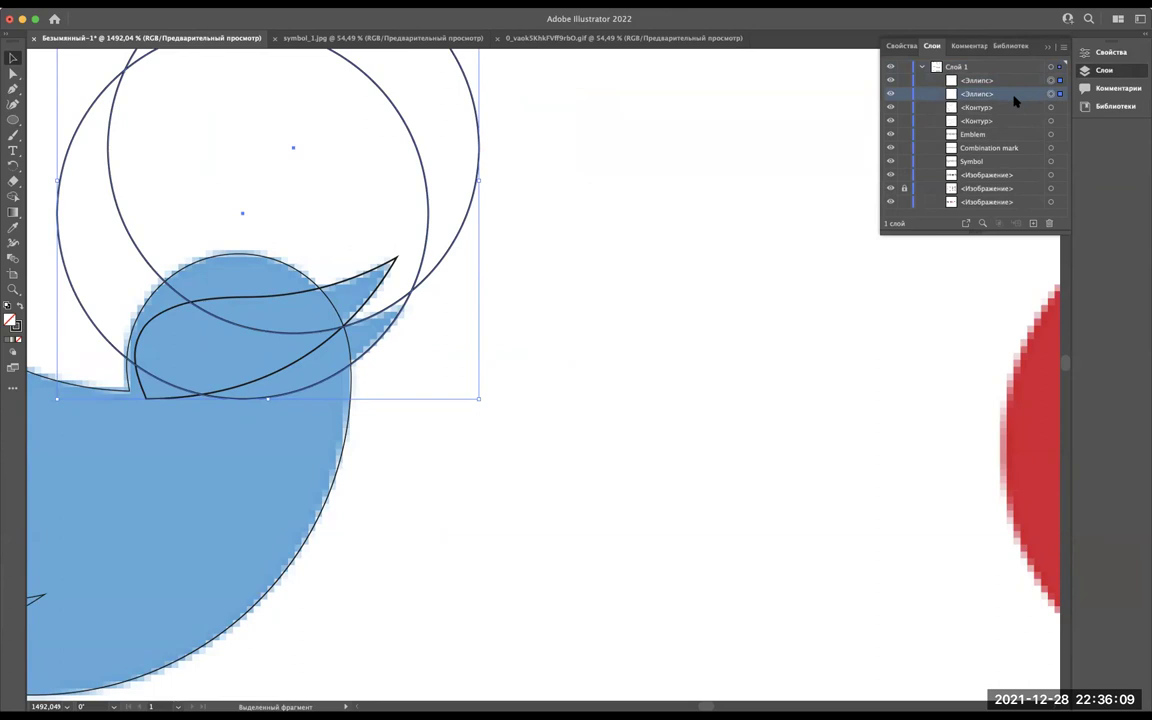
pyautogui.click(1008, 81)
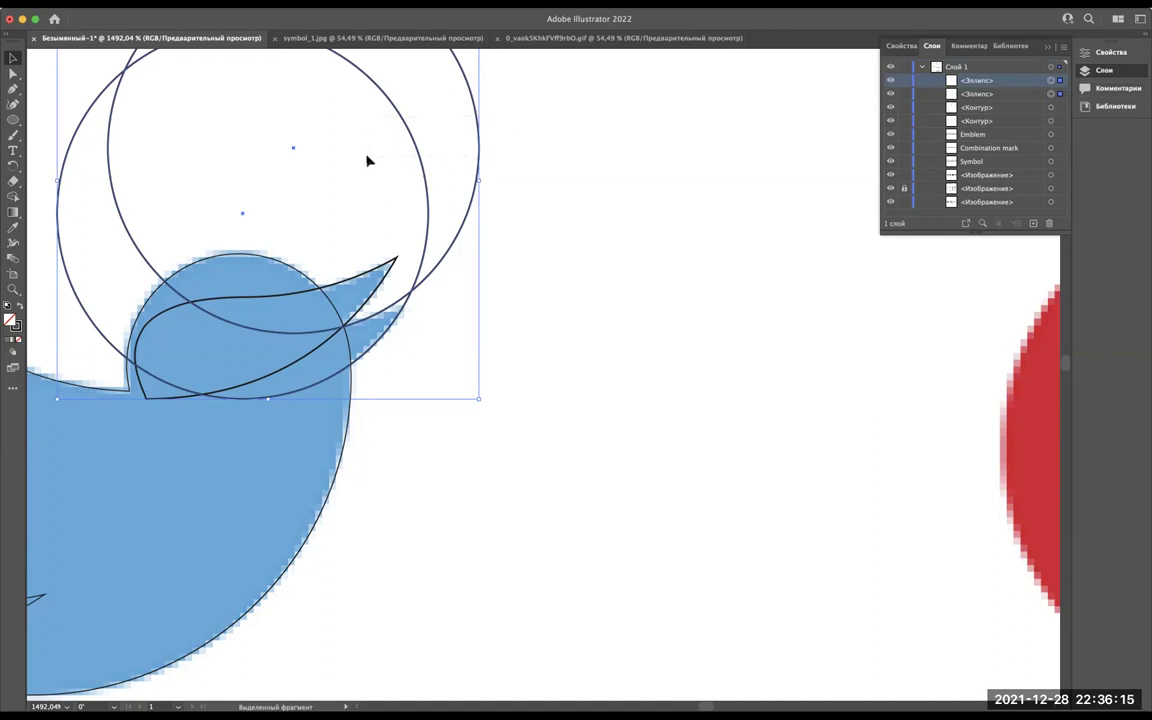
pyautogui.click(900, 46)
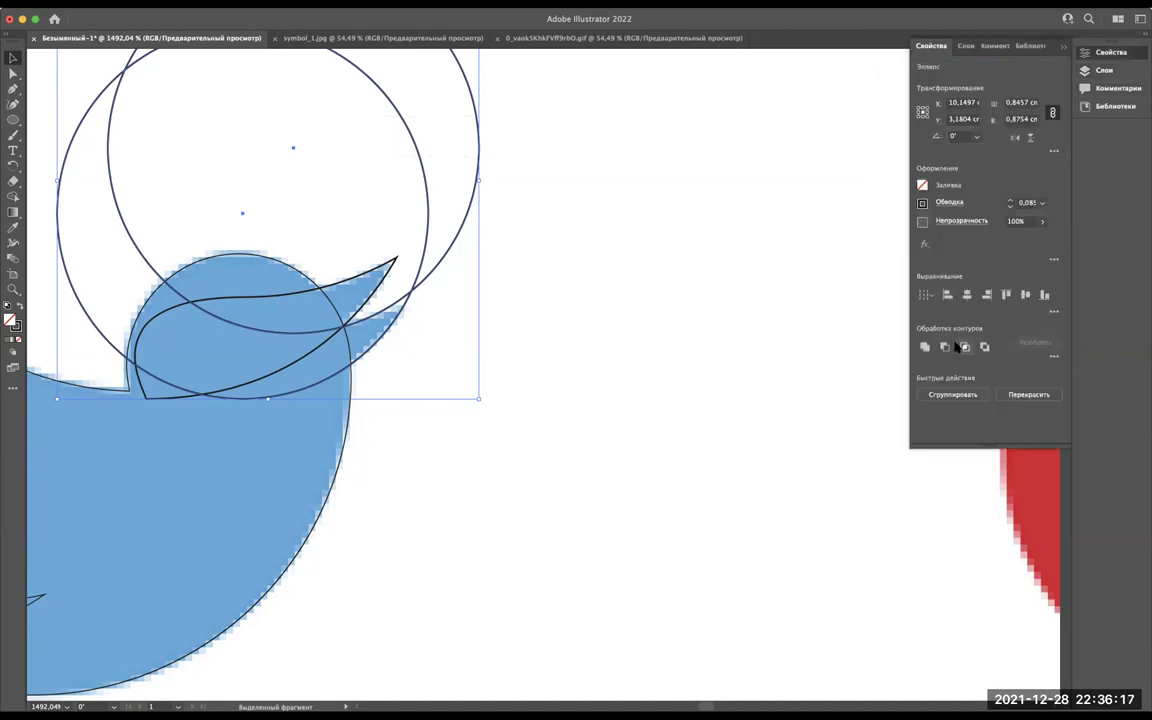
pyautogui.click(945, 347)
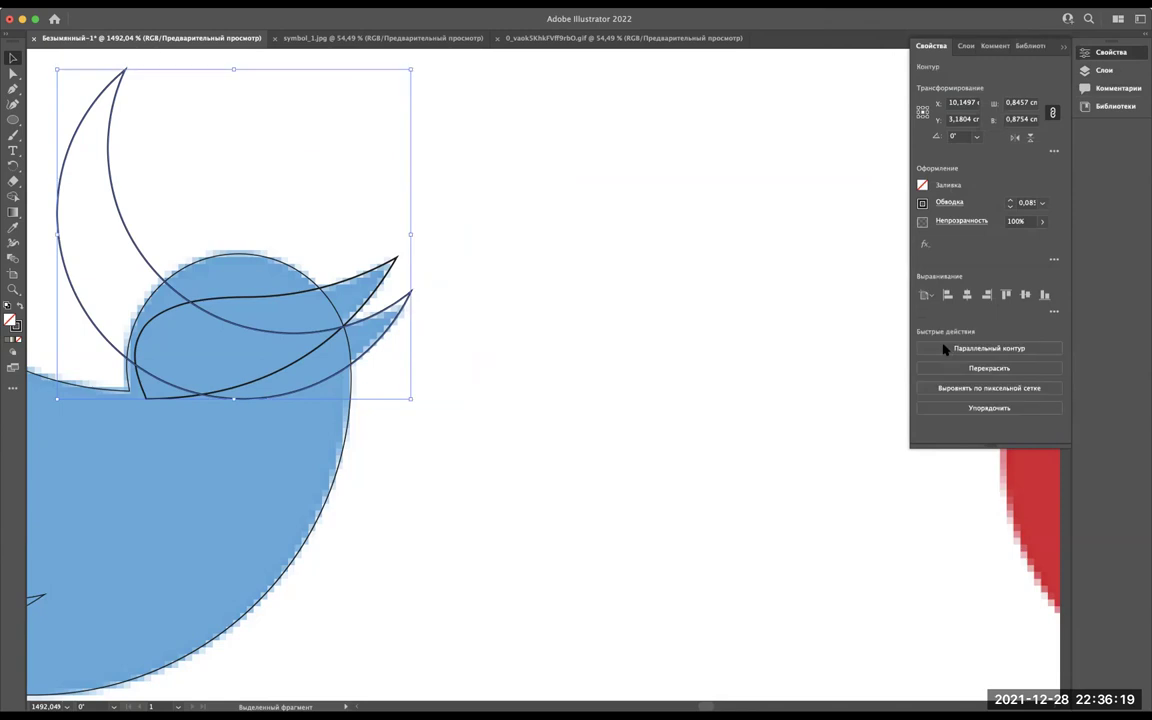
pyautogui.scroll(3, 326, 358)
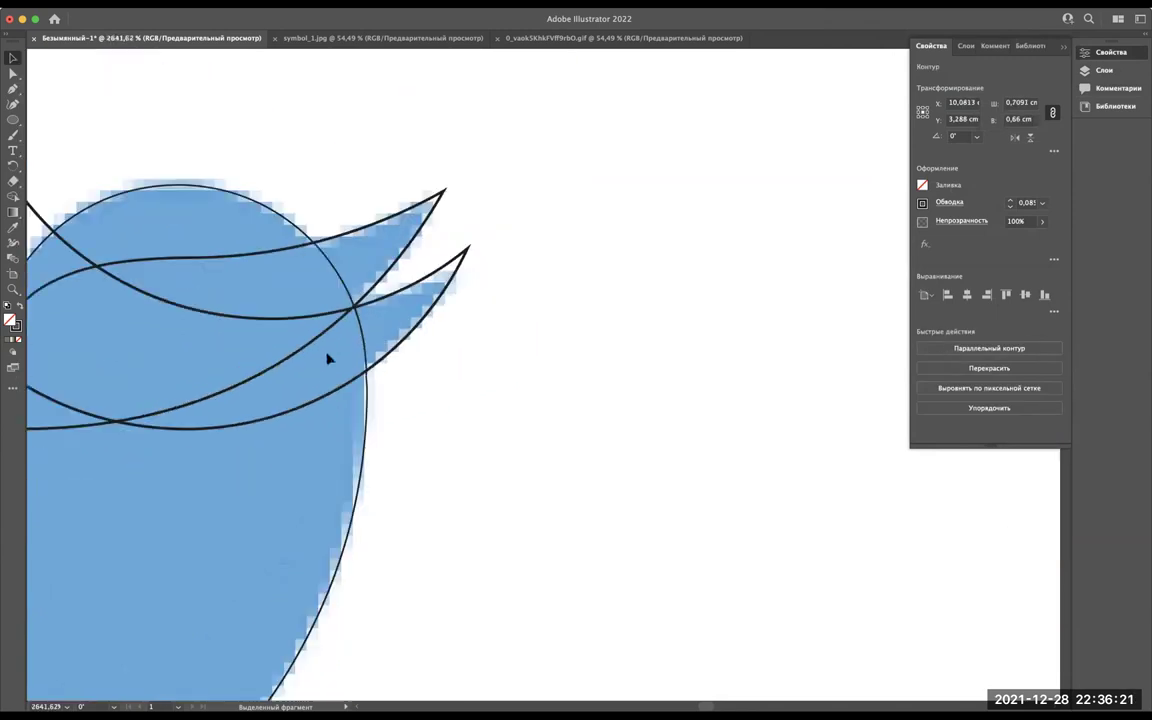
pyautogui.scroll(-3, 326, 358)
pyautogui.scroll(2, 334, 345)
pyautogui.scroll(1, 336, 341)
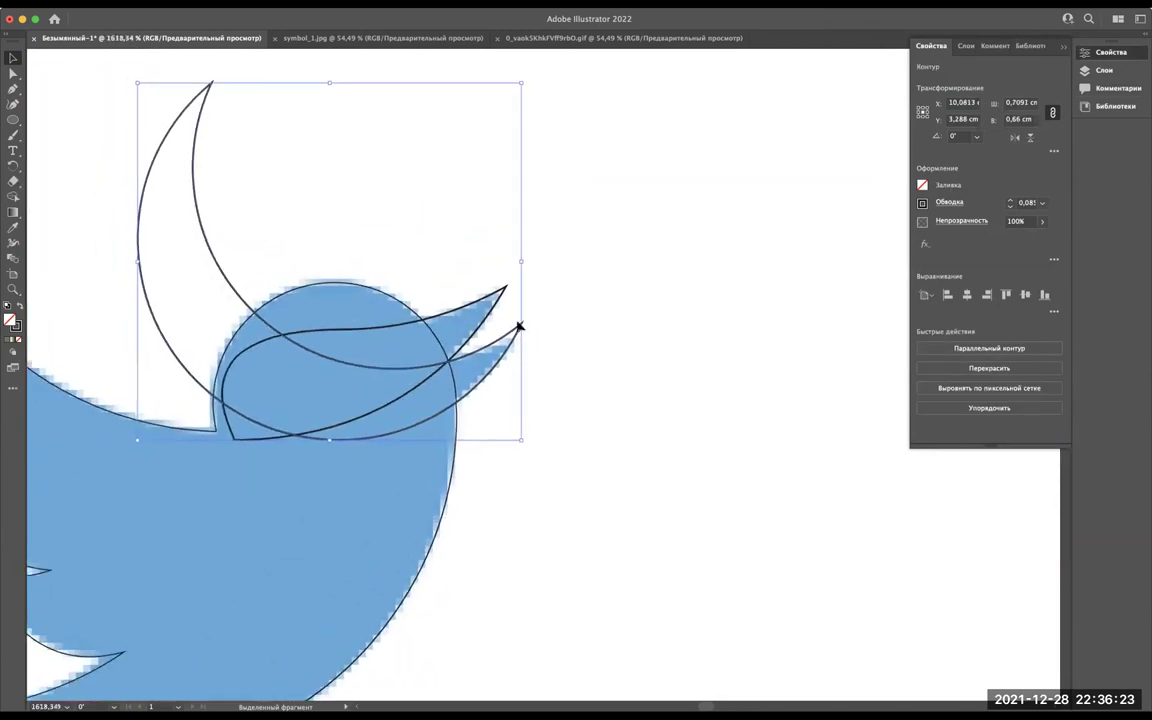
# Delete the crescent's top tip anchor and long upper curve with Direct Selection.
pyautogui.click(13, 73)
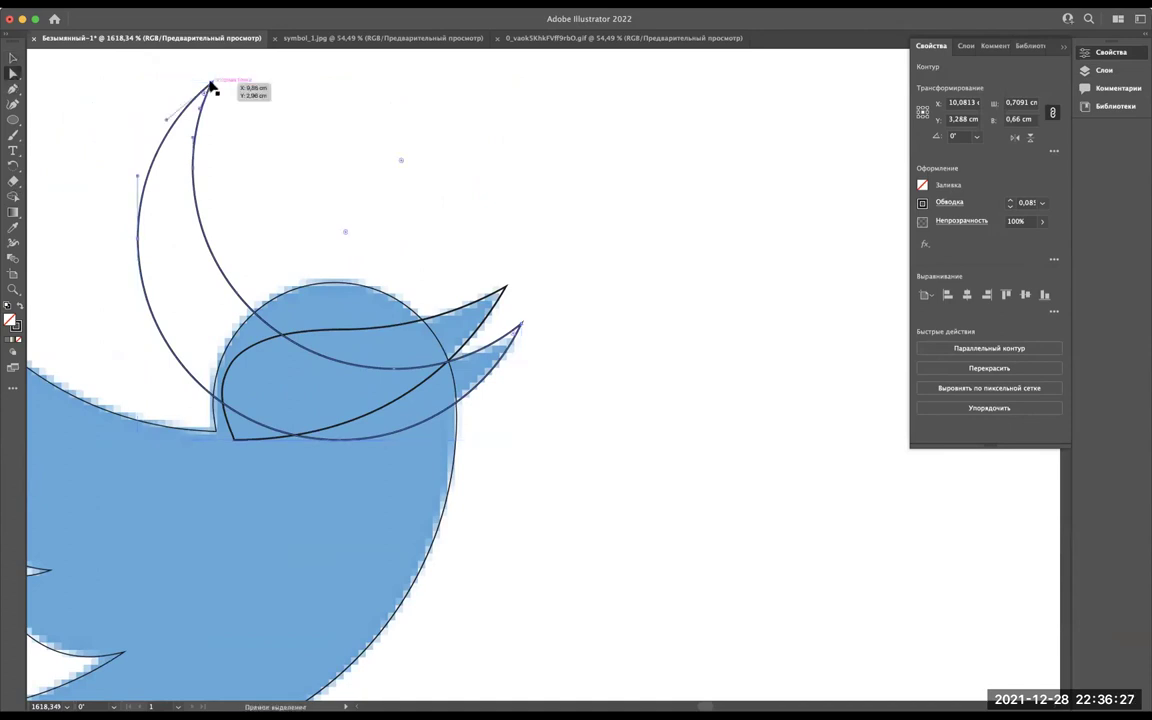
pyautogui.click(211, 83)
pyautogui.click(993, 303)
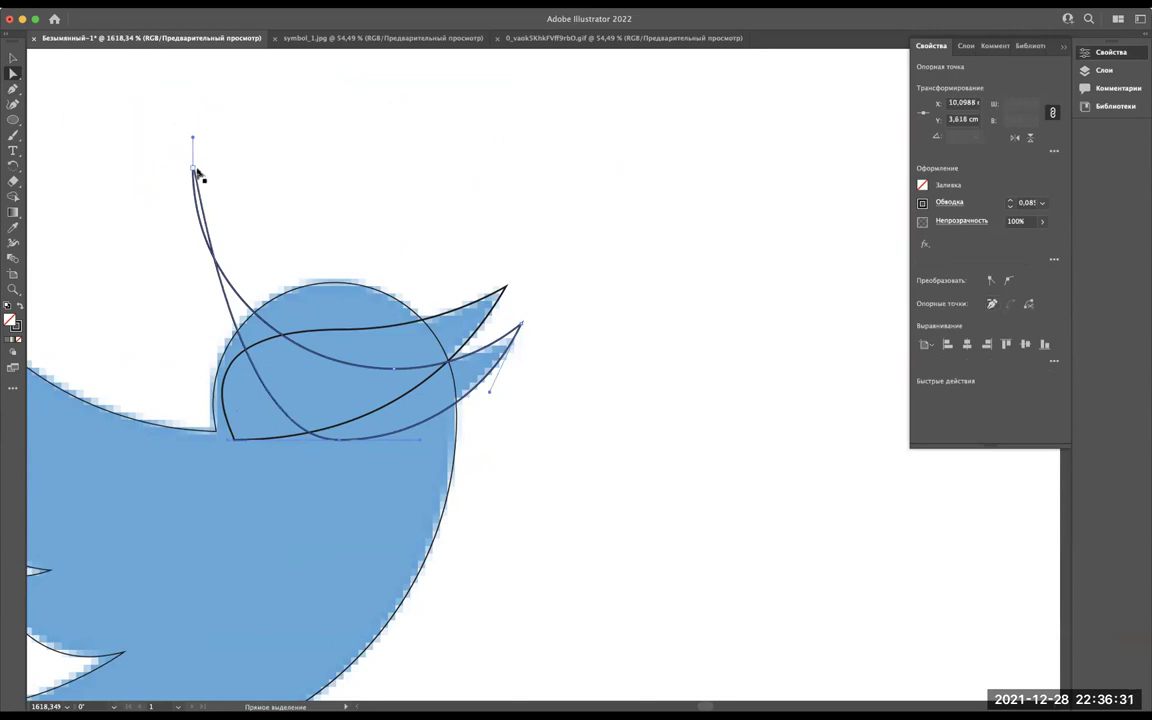
pyautogui.click(993, 303)
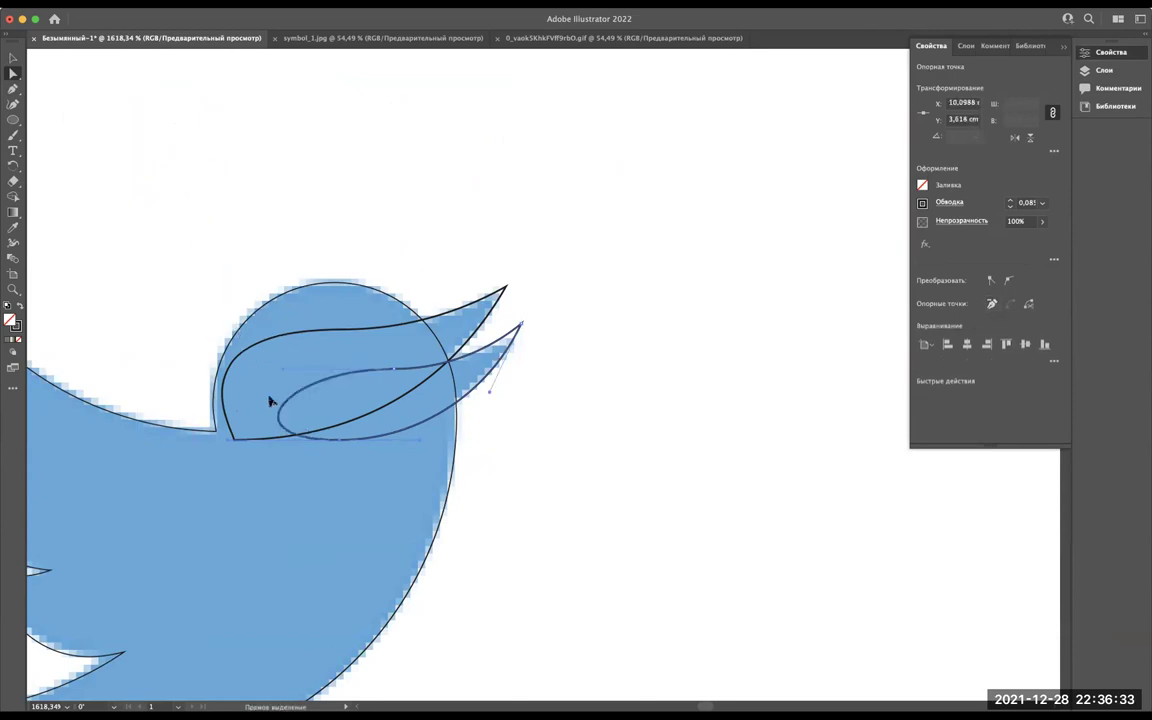
# Select all the bird's pieces, merge them with Pathfinder Unite, then deselect.
pyautogui.press('v')
pyautogui.scroll(-2, 594, 211)
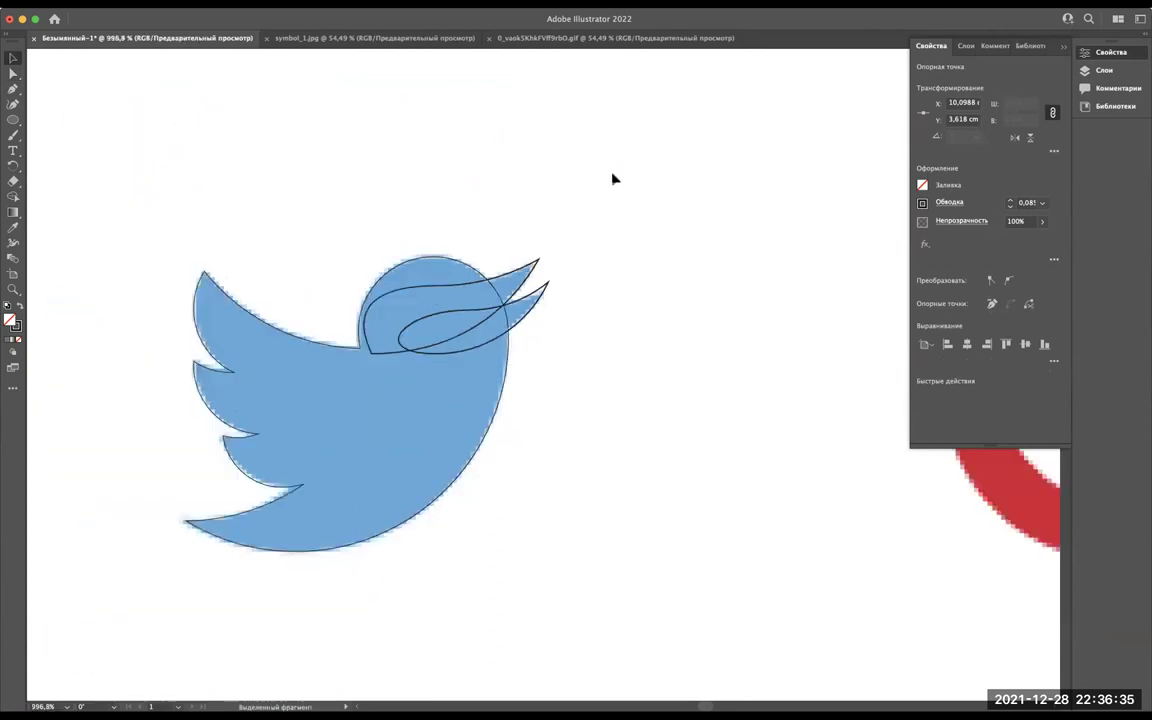
pyautogui.click(350, 507)
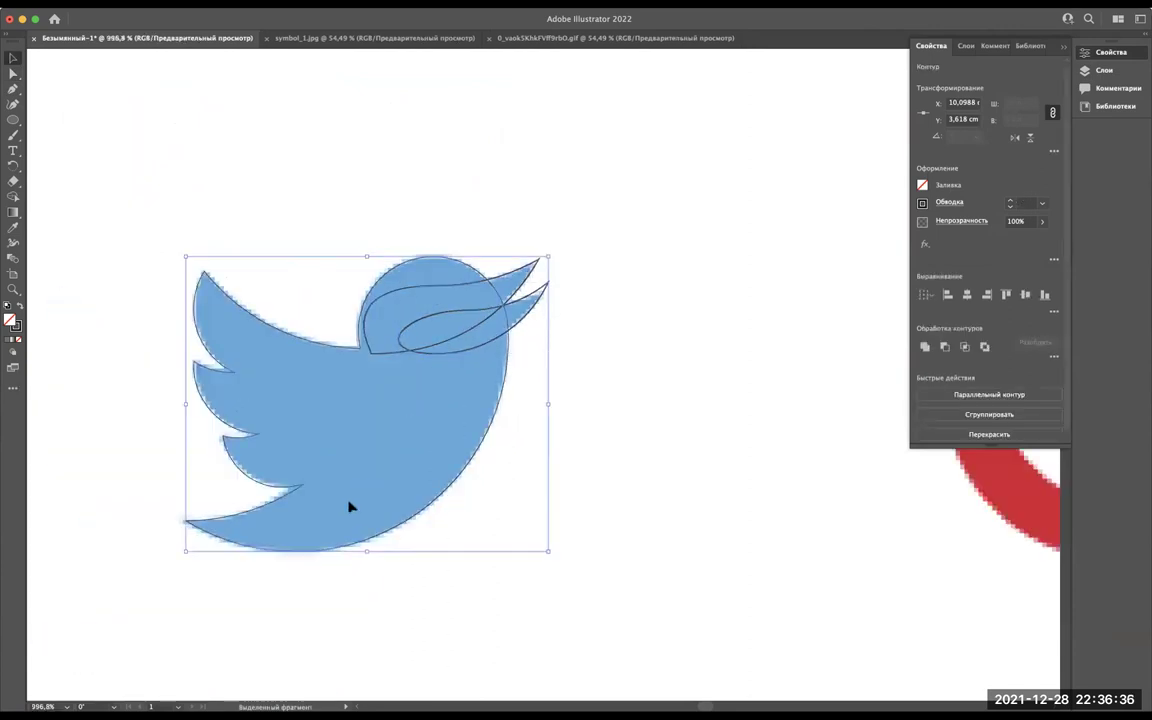
pyautogui.click(926, 347)
pyautogui.click(669, 260)
pyautogui.scroll(-3, 663, 272)
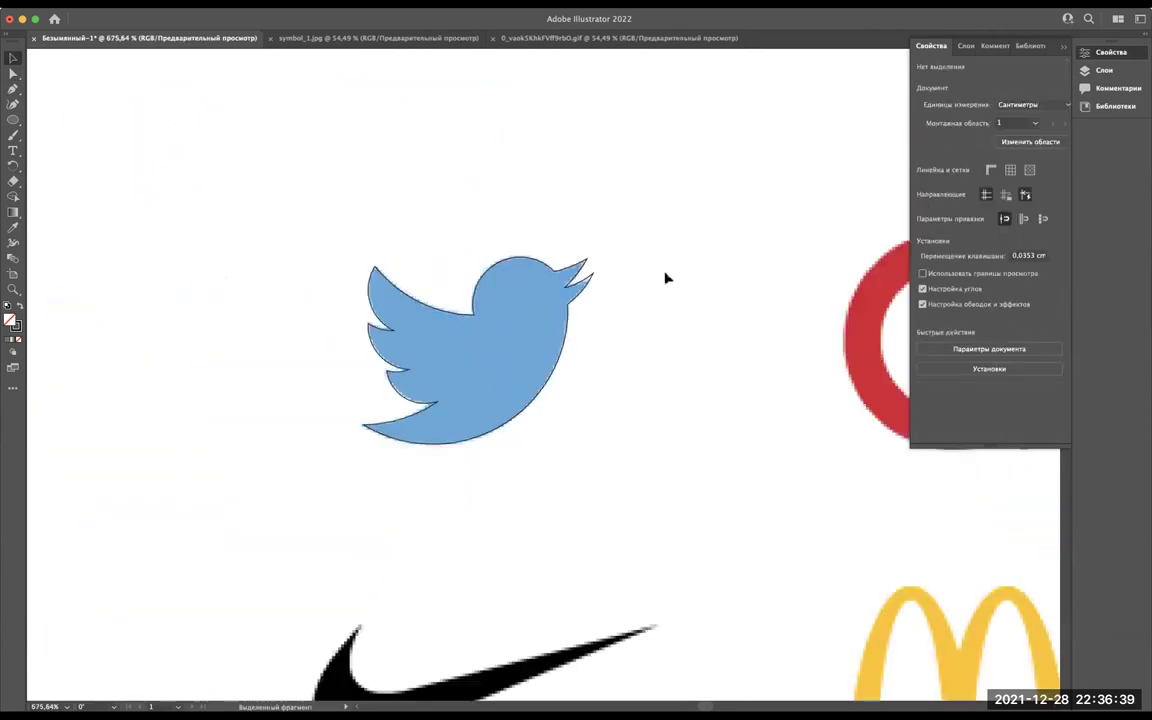
pyautogui.scroll(-1, 533, 328)
pyautogui.scroll(3, 533, 328)
pyautogui.scroll(-2, 533, 328)
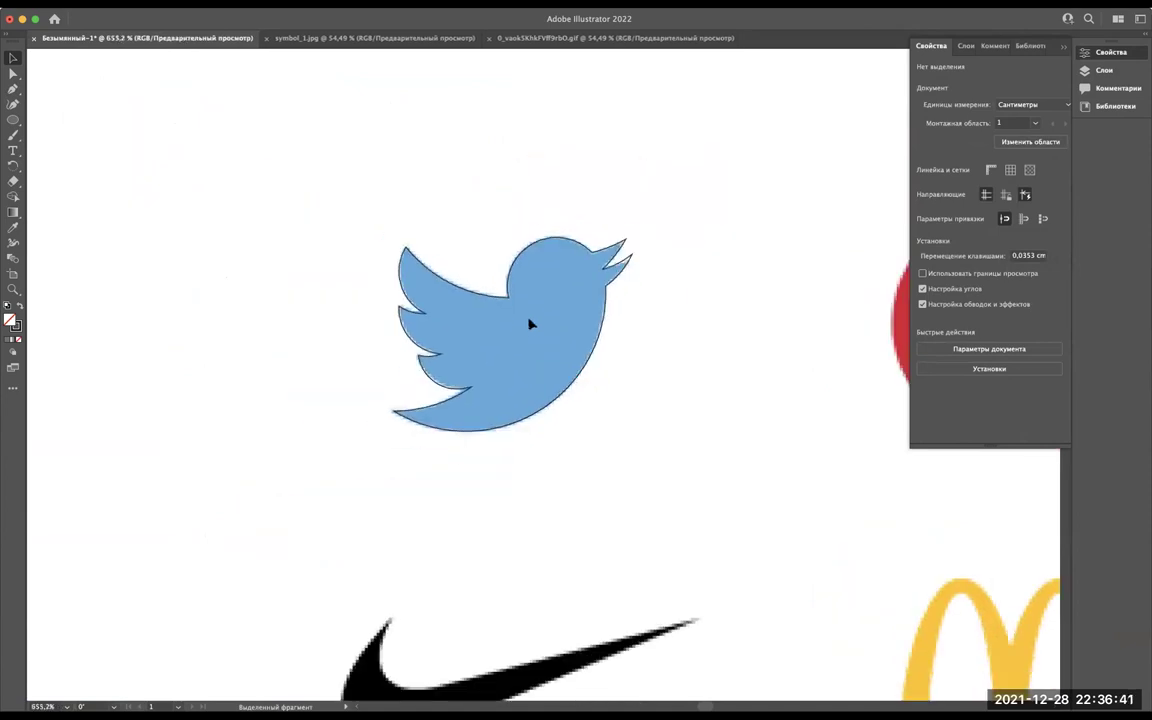
pyautogui.scroll(3, 531, 324)
pyautogui.scroll(-3, 531, 324)
# Drag the merged bird outline left off the reference logo onto empty canvas.
pyautogui.scroll(-2, 531, 324)
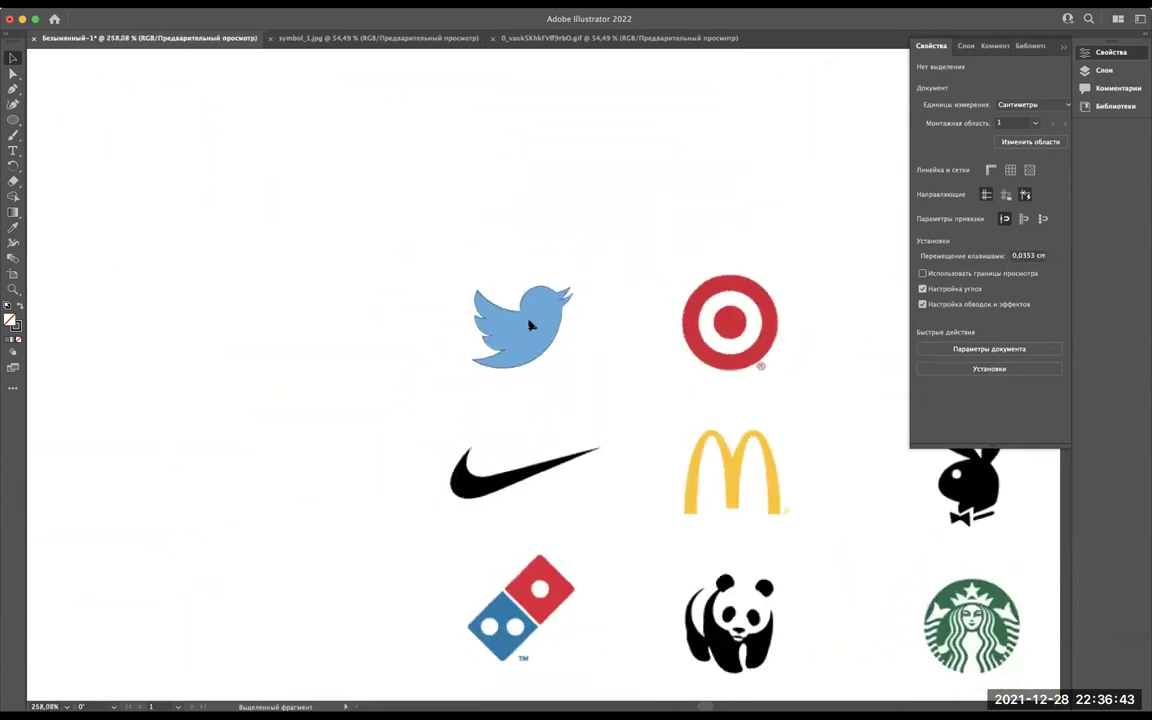
pyautogui.scroll(4, 531, 324)
pyautogui.scroll(-1, 531, 324)
pyautogui.scroll(-2, 531, 324)
pyautogui.scroll(-2, 531, 324)
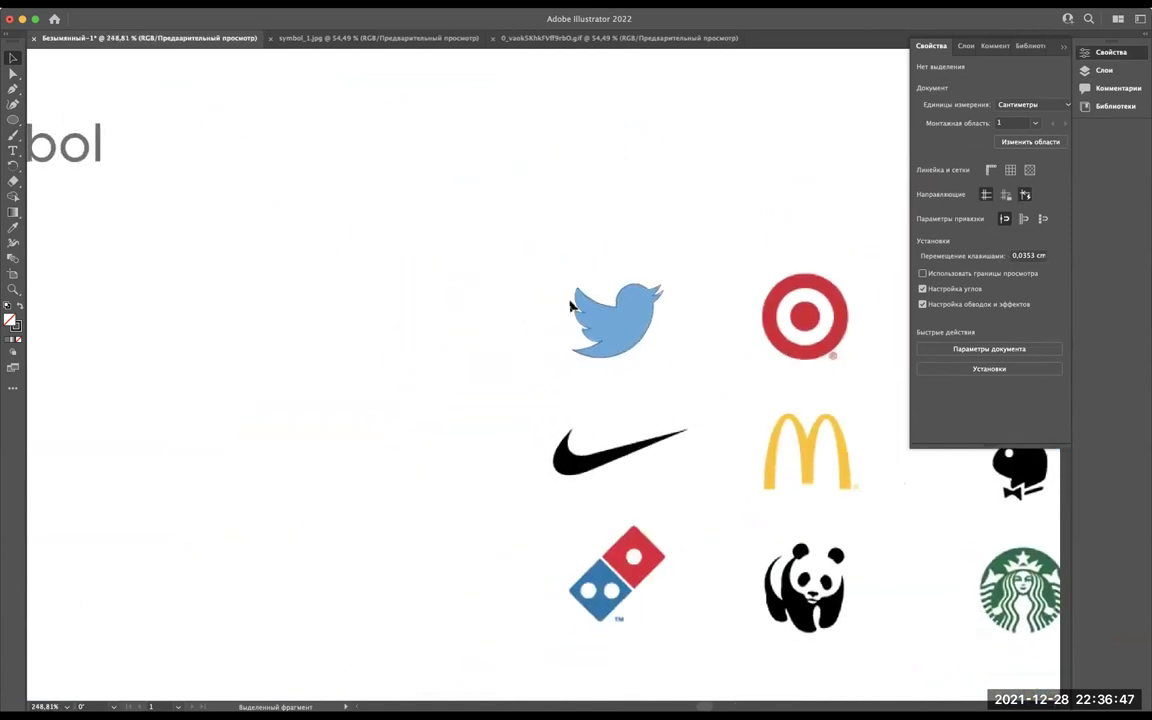
pyautogui.moveTo(585, 300); pyautogui.dragTo(221, 298)
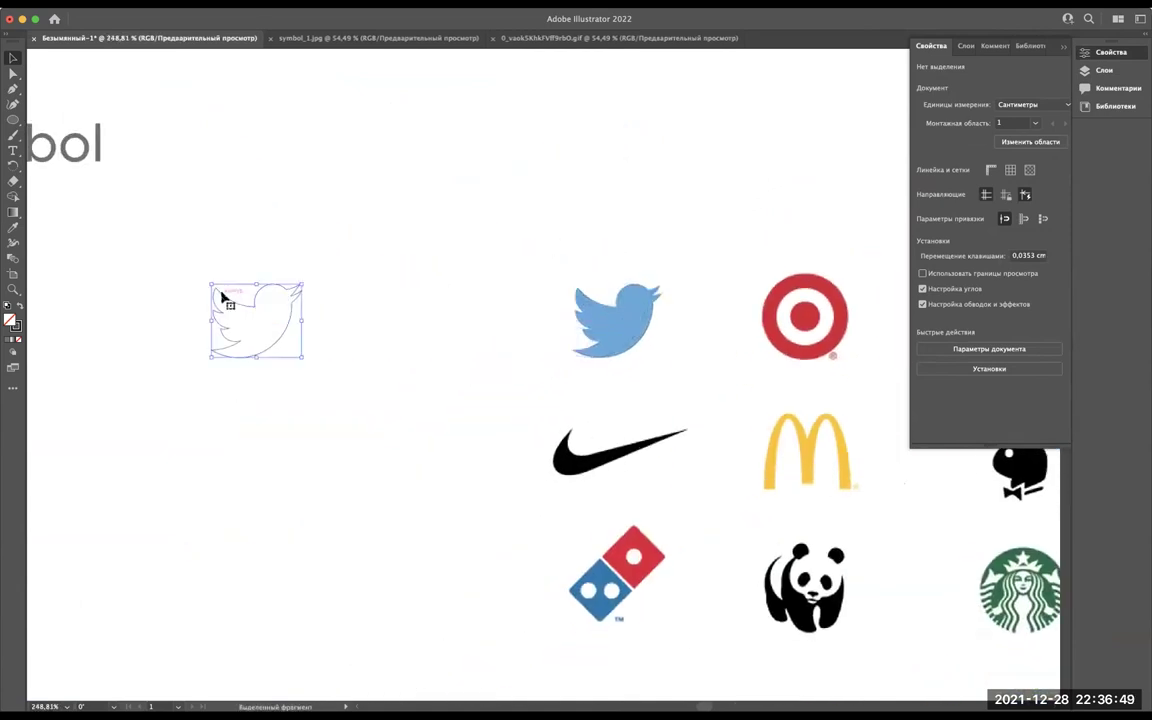
# Zoom and pan around the moved bird outline to inspect its forked beak.
pyautogui.scroll(3, 221, 298)
pyautogui.scroll(1, 233, 235)
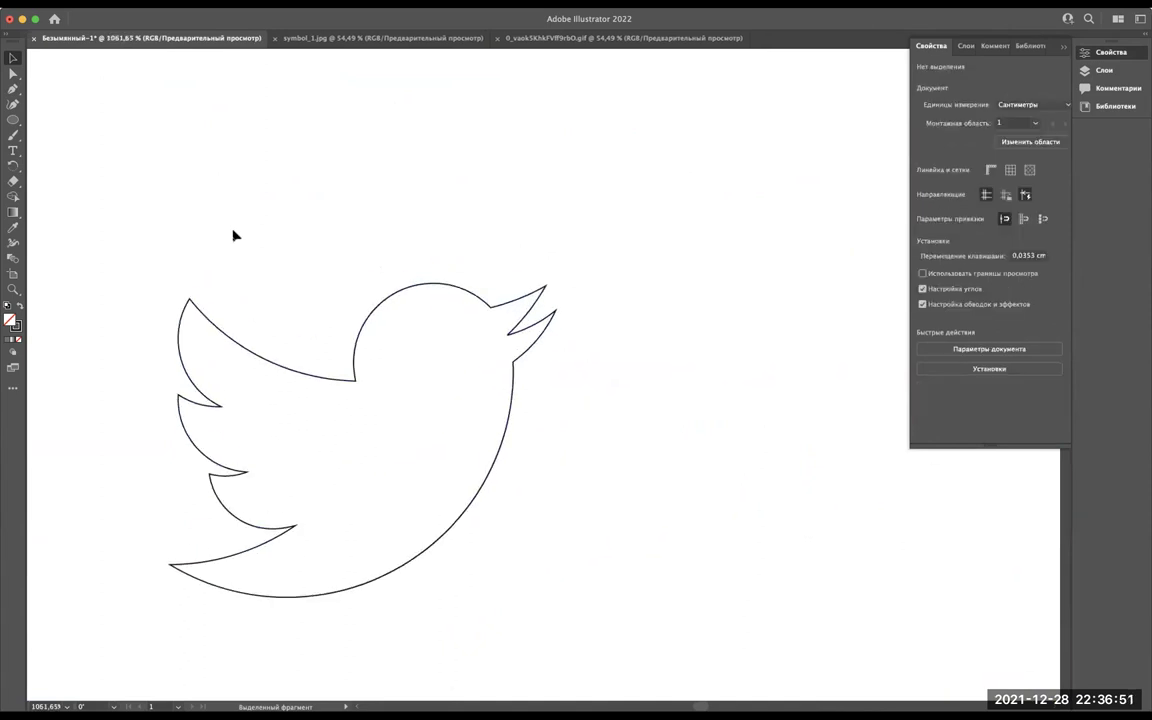
pyautogui.scroll(1, 233, 235)
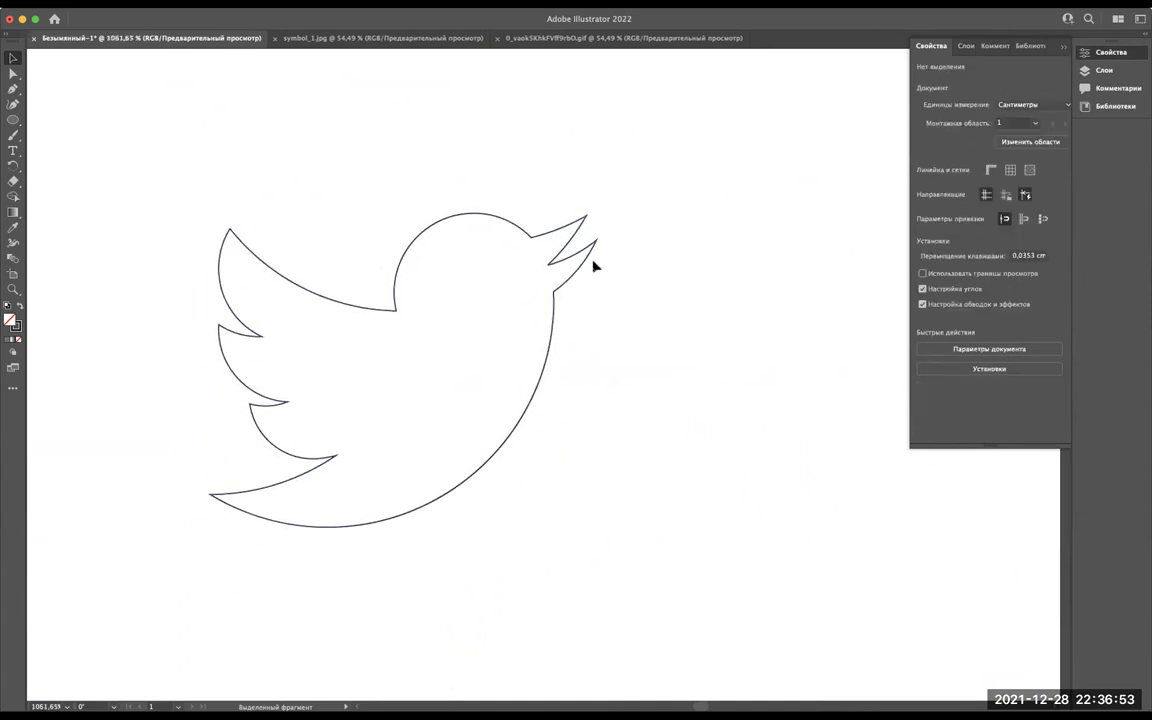
pyautogui.scroll(2, 579, 277)
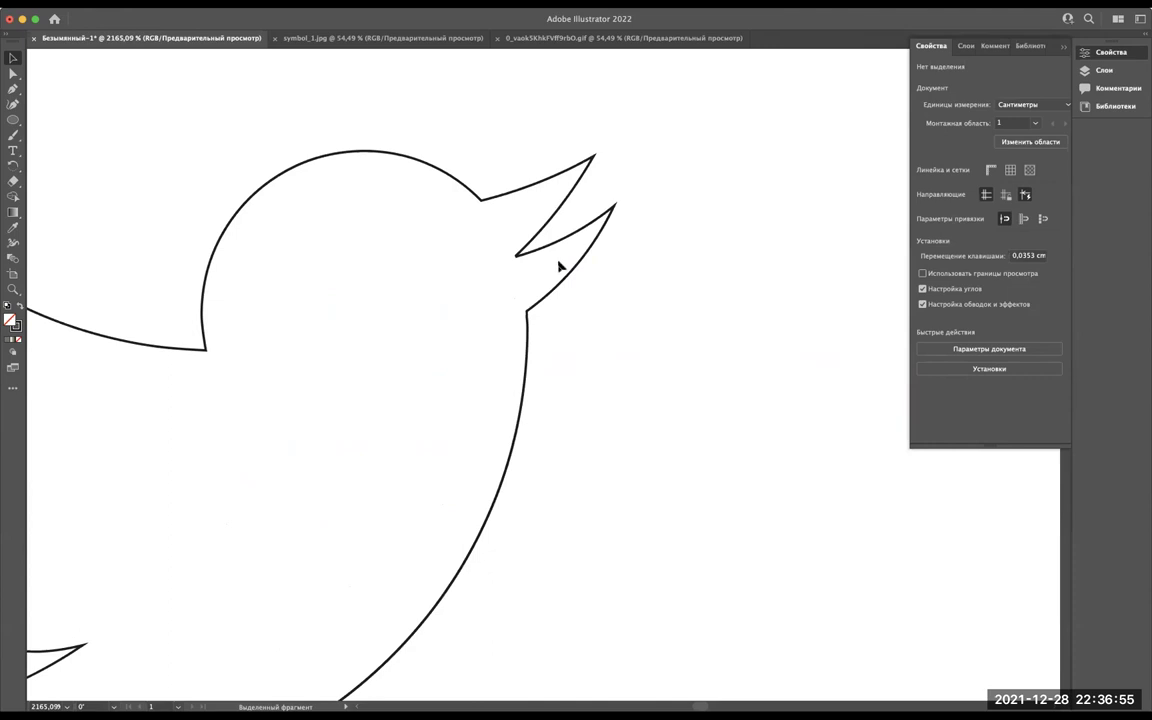
pyautogui.scroll(-2, 559, 265)
pyautogui.scroll(-1, 527, 329)
pyautogui.hscroll(3, 527, 329)
pyautogui.hscroll(2, 725, 314)
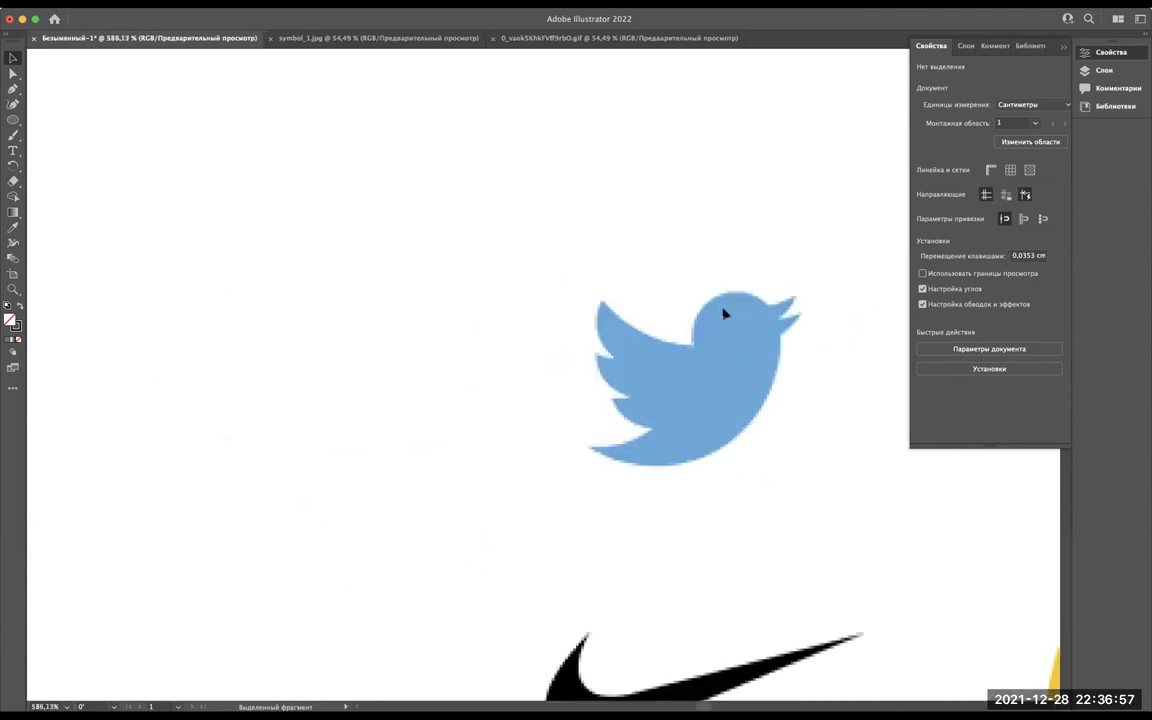
pyautogui.scroll(-1, 783, 327)
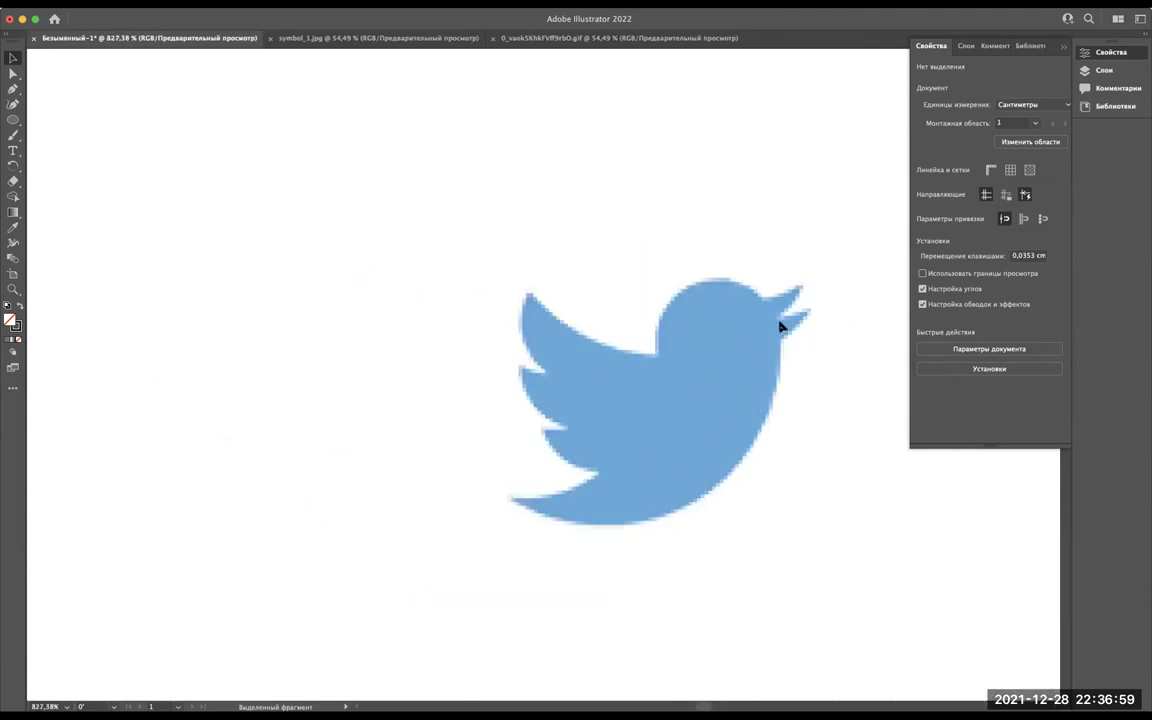
pyautogui.hscroll(-3, 779, 327)
pyautogui.hscroll(-3, 779, 327)
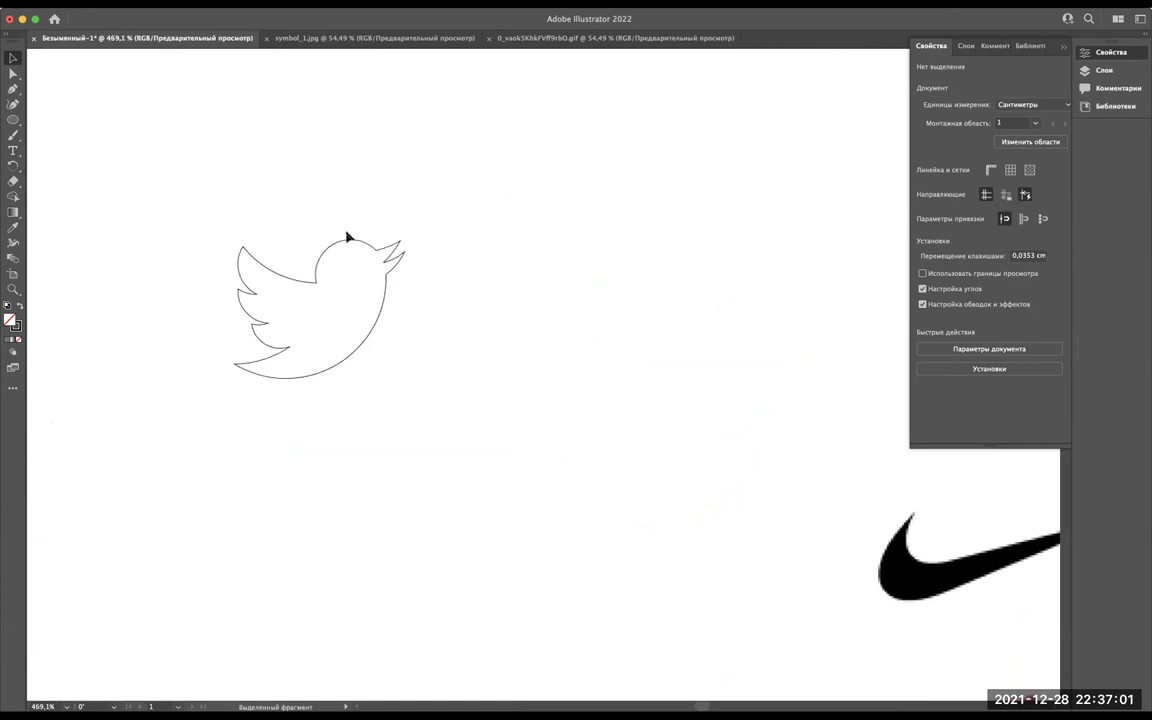
pyautogui.scroll(3, 347, 236)
pyautogui.hscroll(-2, 347, 236)
pyautogui.hscroll(-1, 347, 236)
pyautogui.scroll(-1, 334, 391)
pyautogui.scroll(2, 334, 391)
pyautogui.scroll(2, 334, 391)
pyautogui.scroll(-3, 334, 391)
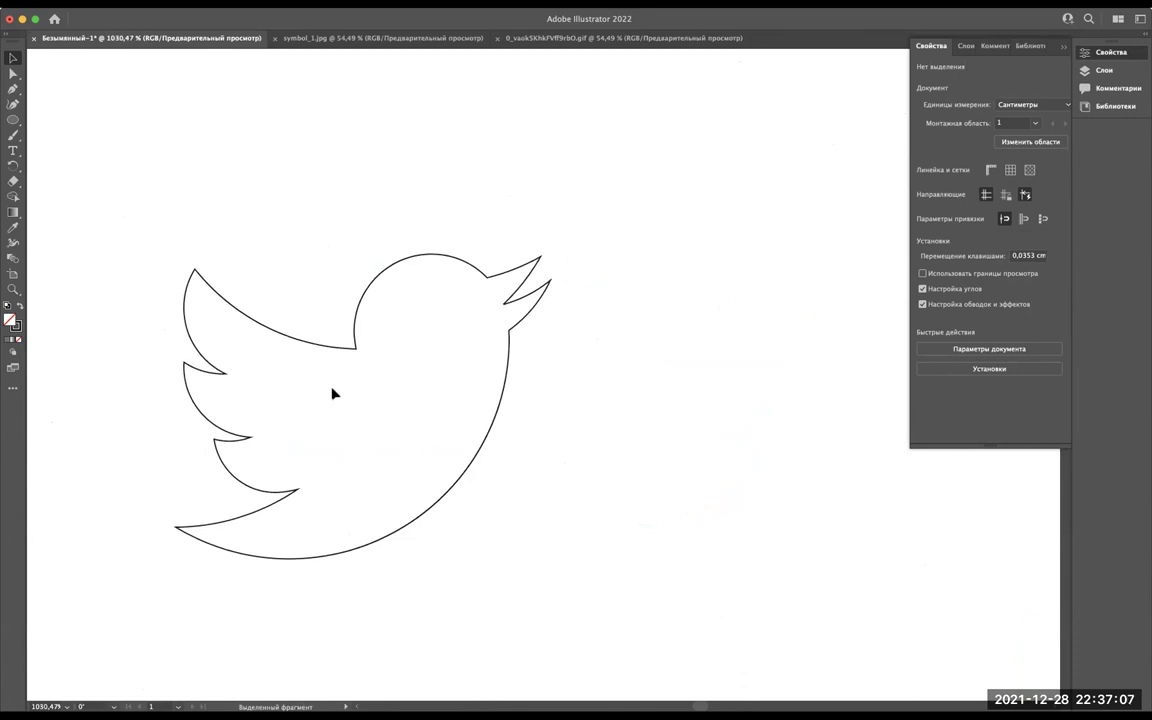
pyautogui.scroll(-2, 334, 393)
pyautogui.scroll(2, 334, 393)
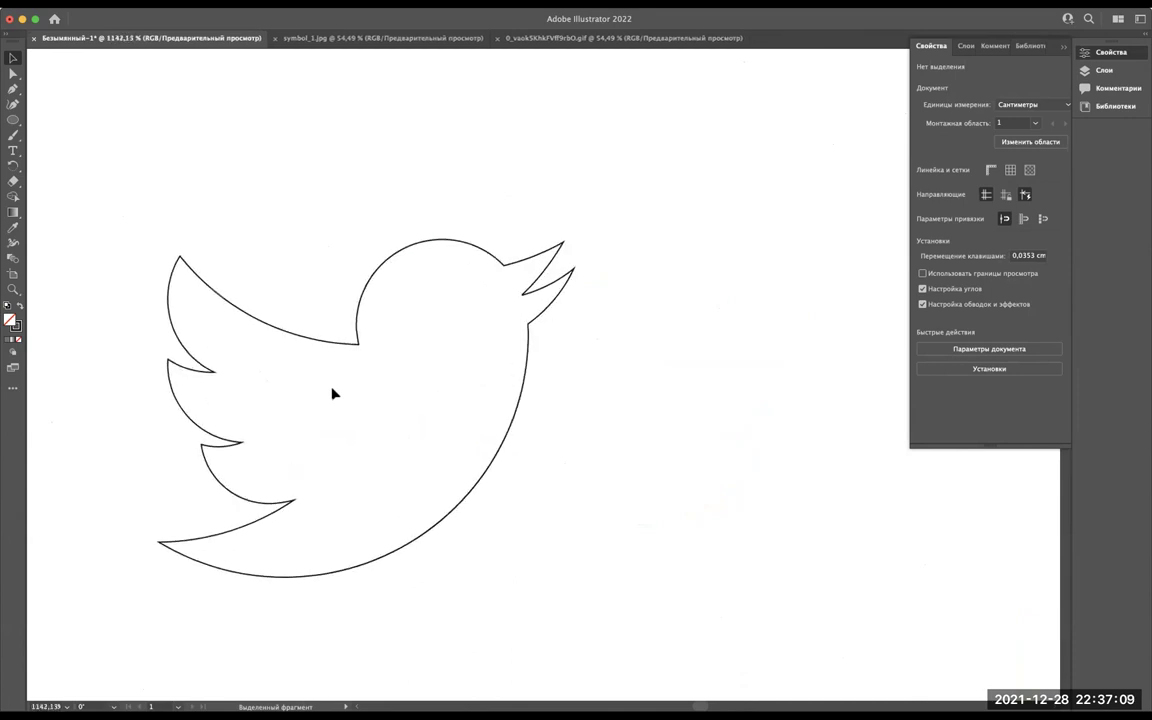
pyautogui.scroll(-3, 334, 393)
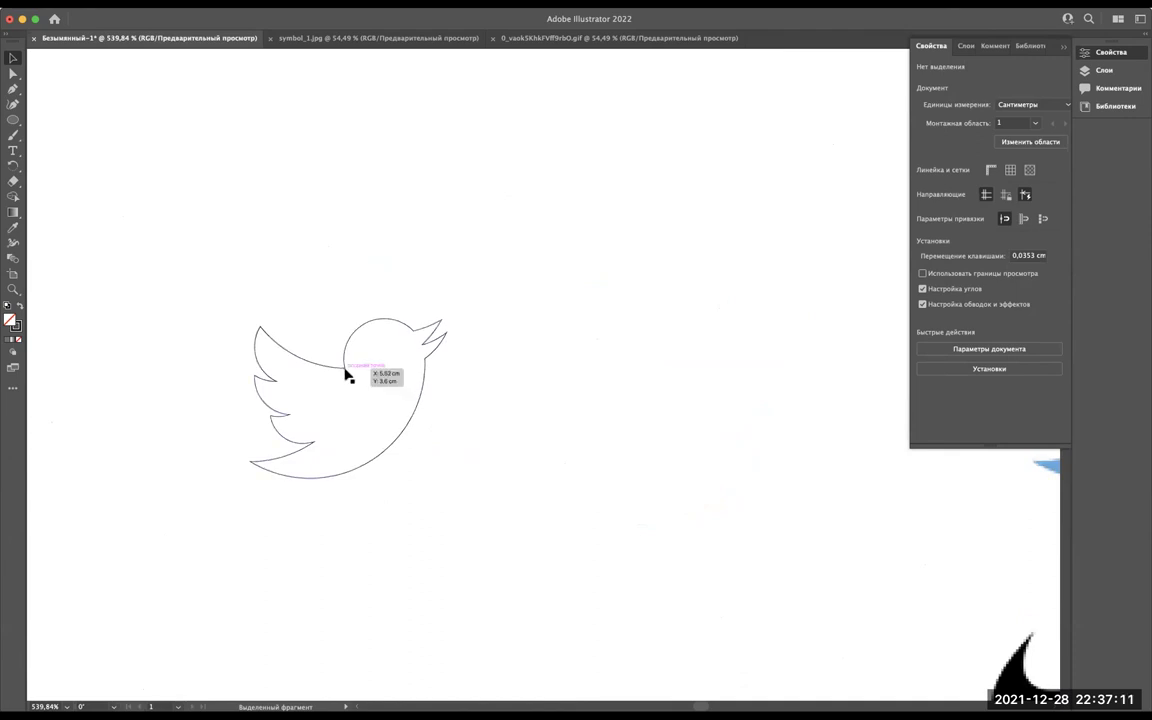
# Set the bird's stroke to None and its fill to a solid blue swatch.
pyautogui.click(346, 372)
pyautogui.scroll(2, 346, 372)
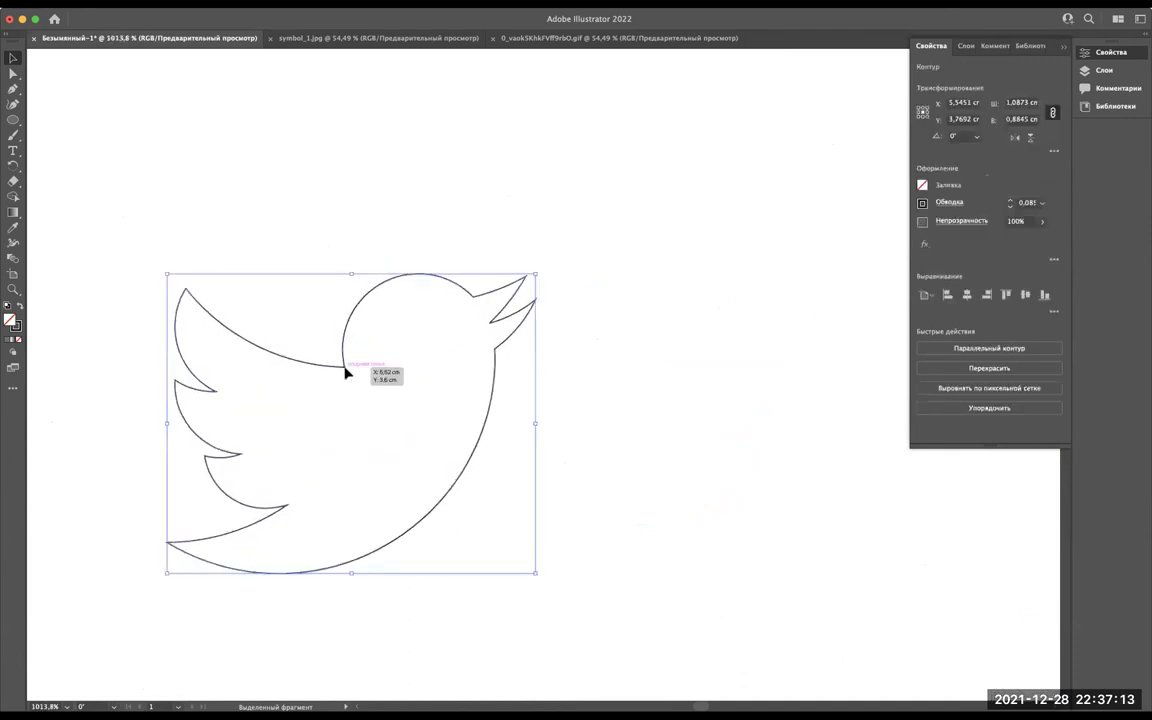
pyautogui.click(923, 203)
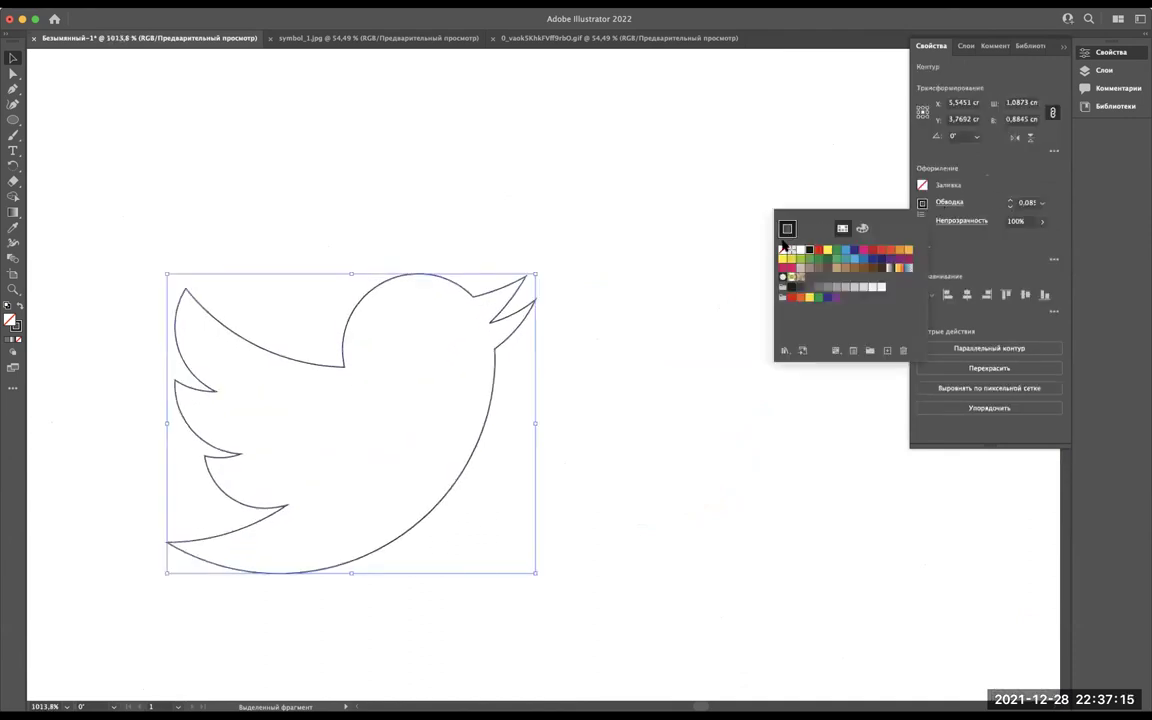
pyautogui.click(782, 249)
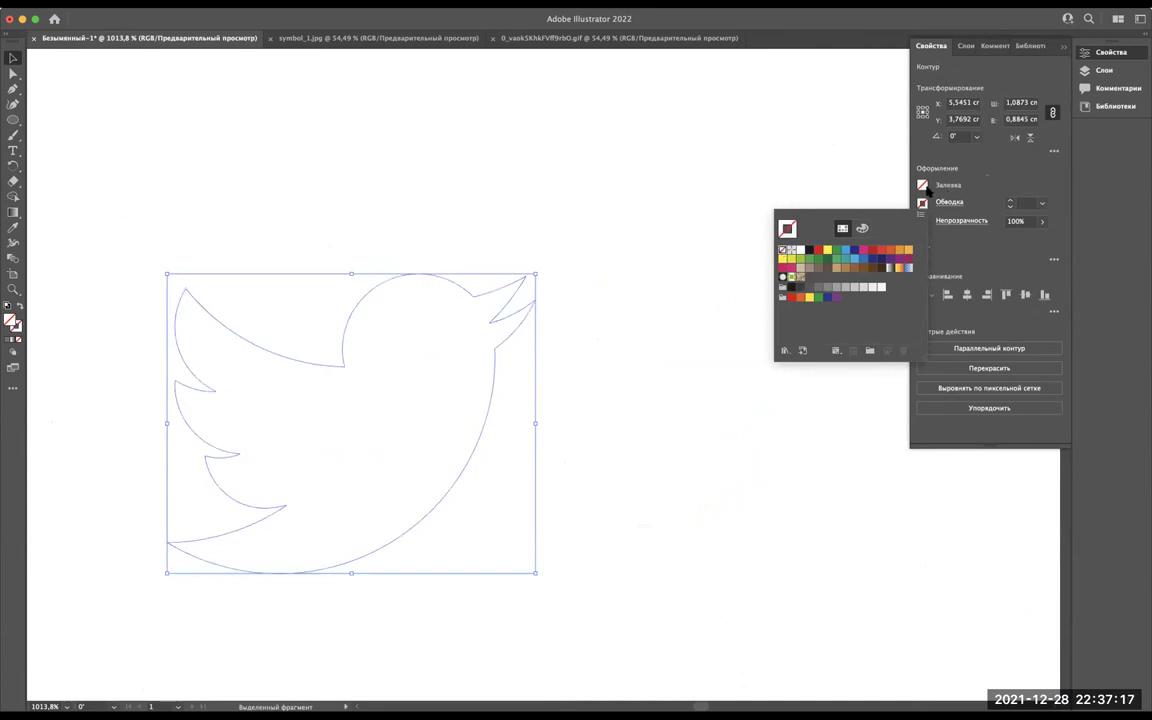
pyautogui.click(926, 188)
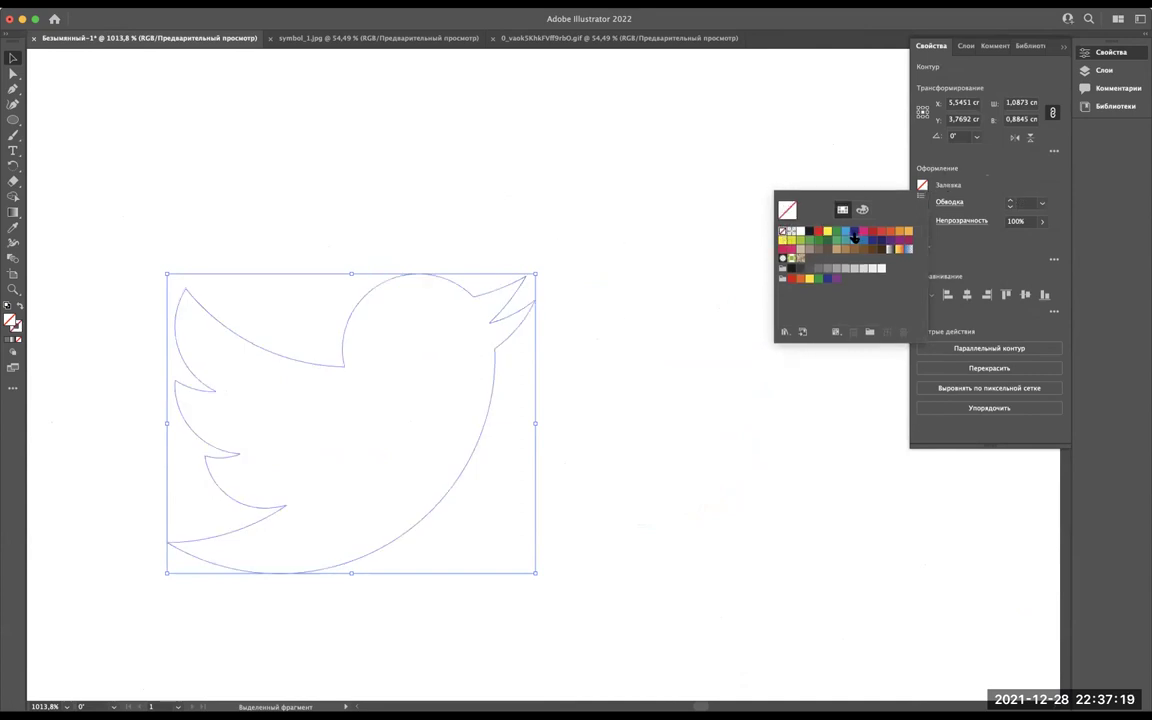
pyautogui.click(847, 235)
pyautogui.click(517, 182)
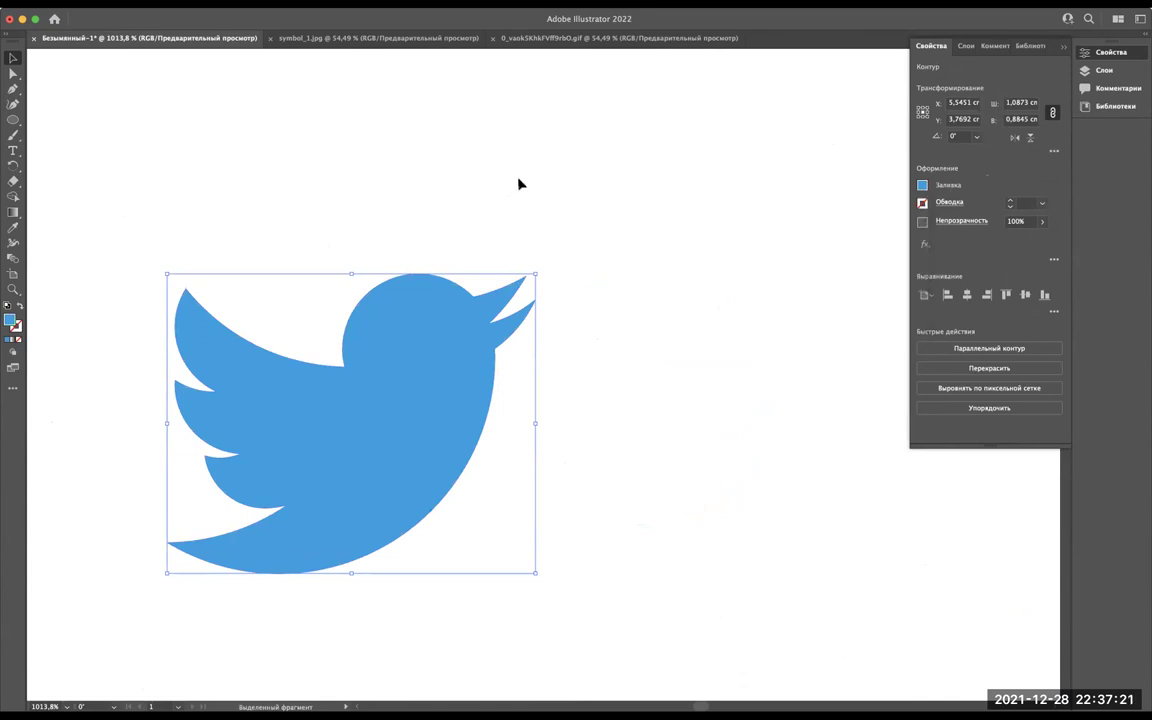
pyautogui.scroll(-2, 518, 184)
pyautogui.scroll(-2, 518, 184)
pyautogui.scroll(-2, 518, 184)
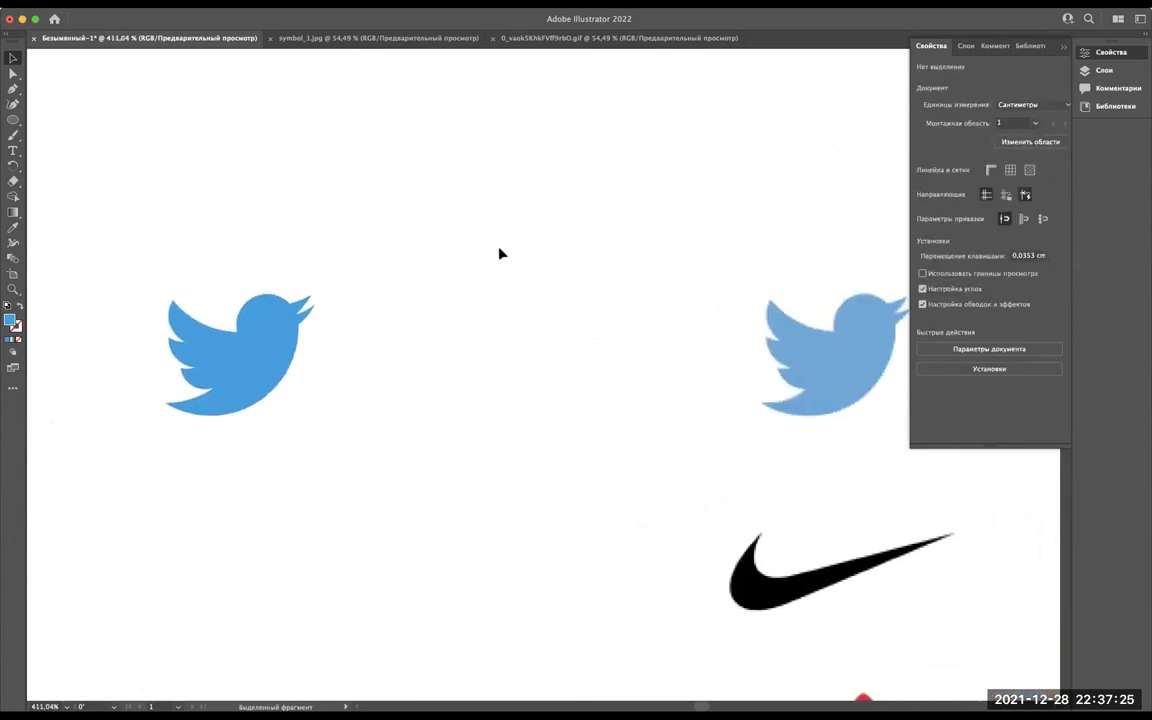
# Scale the blue bird up to 2.4511 × 1.994 cm and place it left of the Symbol logos.
pyautogui.scroll(-1, 275, 385)
pyautogui.click(248, 379)
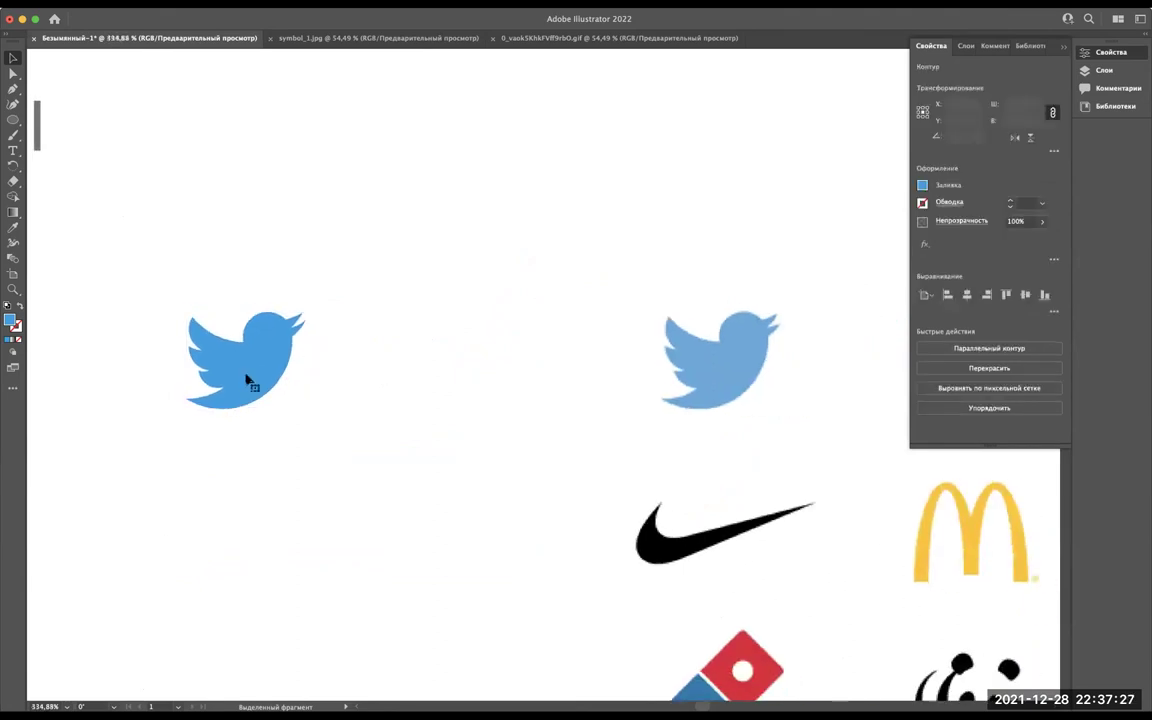
pyautogui.scroll(-3, 248, 379)
pyautogui.scroll(-2, 248, 379)
pyautogui.hscroll(3, 248, 379)
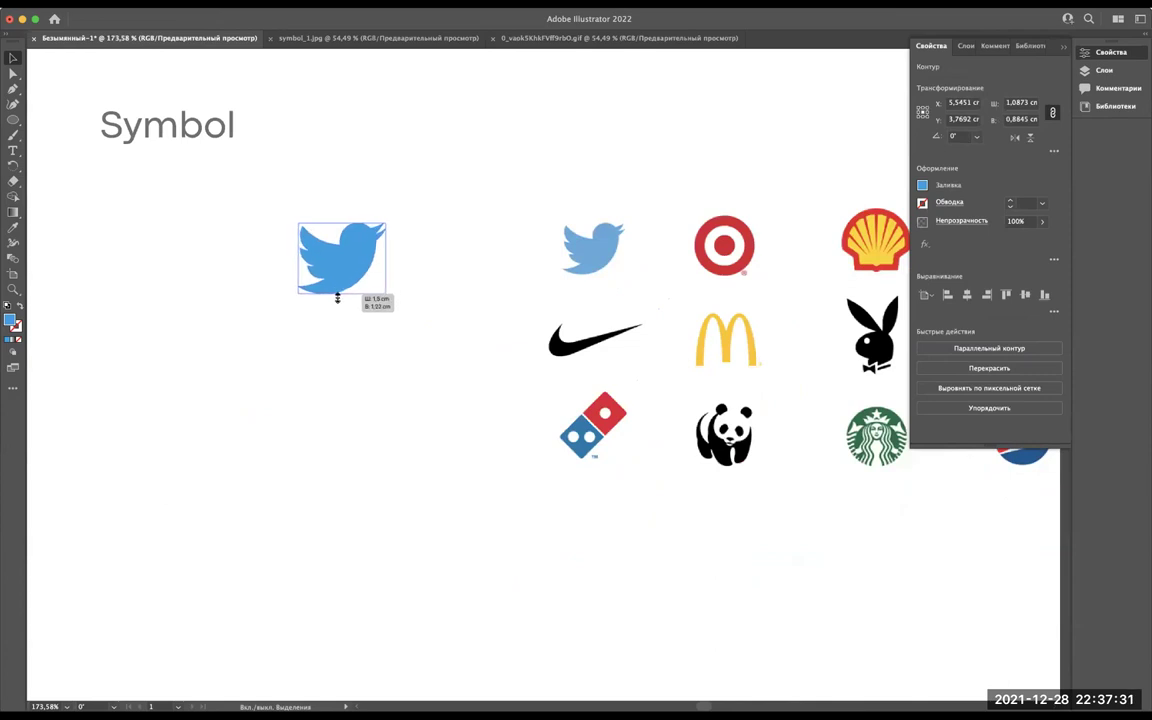
pyautogui.moveTo(340, 277); pyautogui.dragTo(335, 313)
pyautogui.moveTo(334, 265)
pyautogui.mouseDown()
pyautogui.moveTo(165, 319)
pyautogui.moveTo(262, 318)
pyautogui.mouseUp()
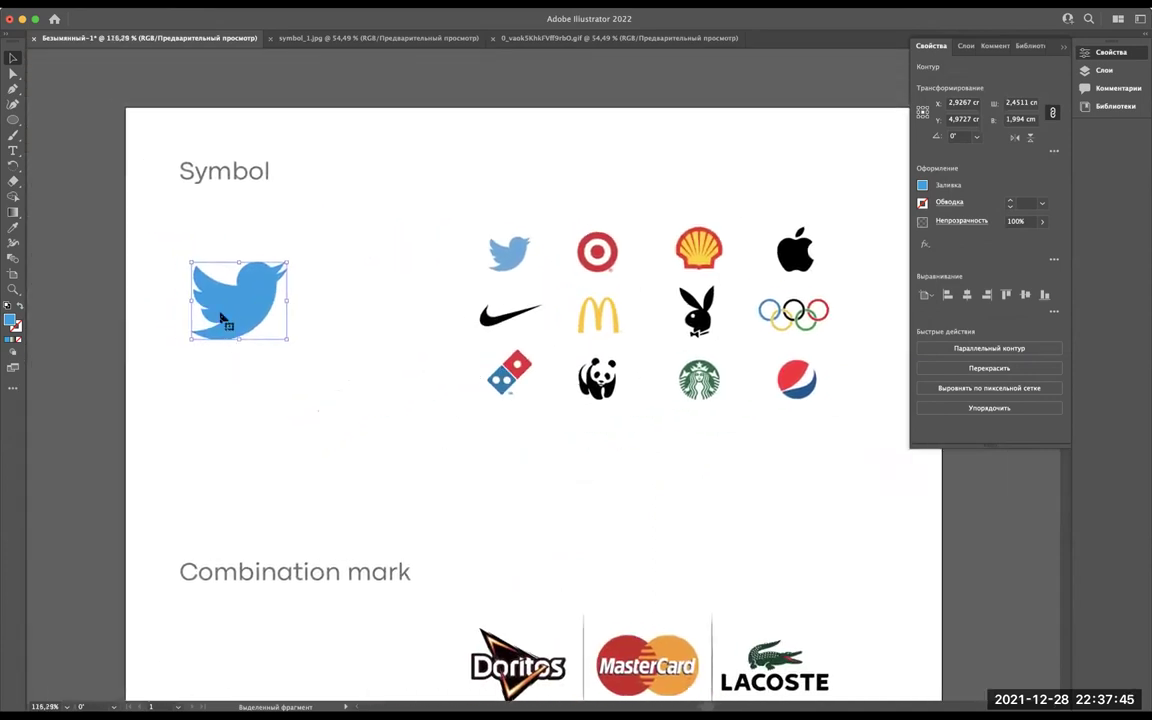
pyautogui.moveTo(243, 308); pyautogui.dragTo(243, 320)
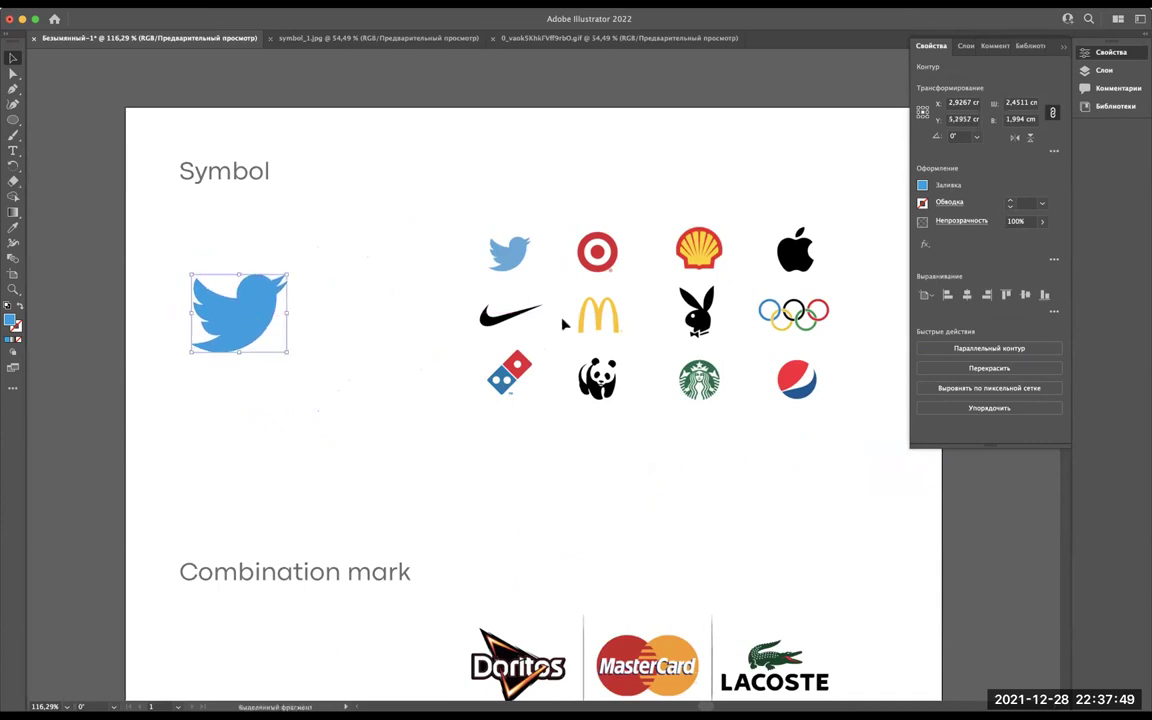
pyautogui.scroll(-3, 563, 323)
pyautogui.scroll(-3, 563, 323)
pyautogui.scroll(3, 563, 323)
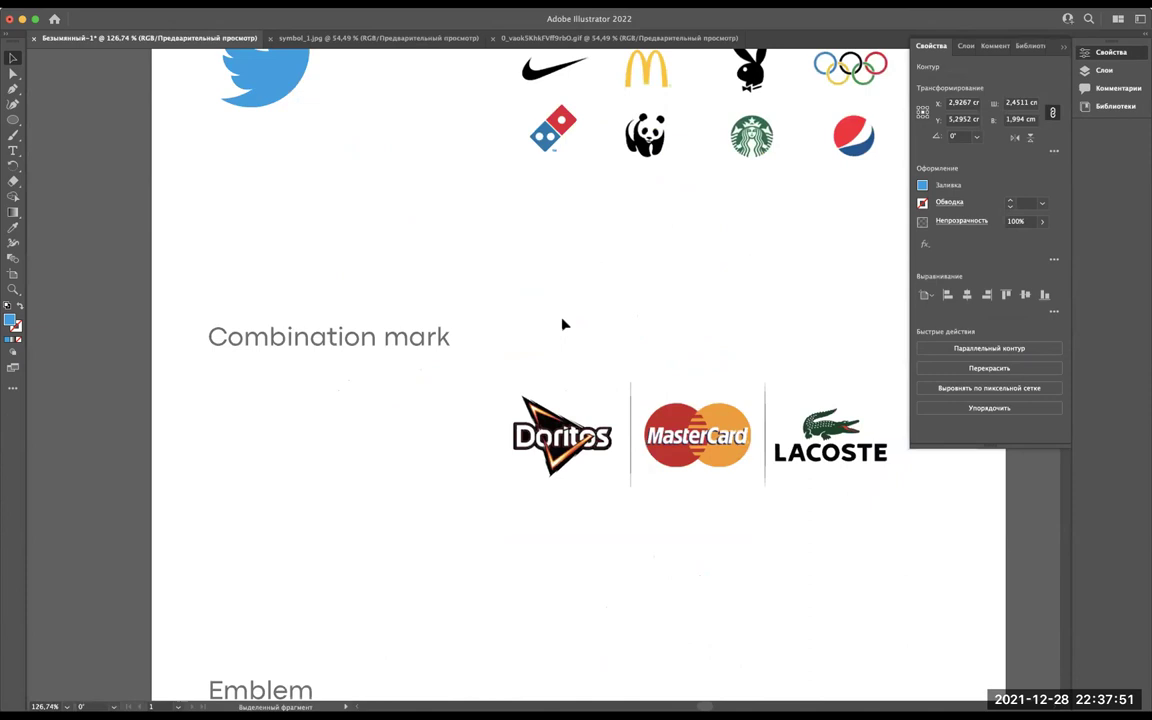
pyautogui.scroll(3, 563, 324)
pyautogui.scroll(1, 563, 324)
pyautogui.hscroll(-2, 563, 324)
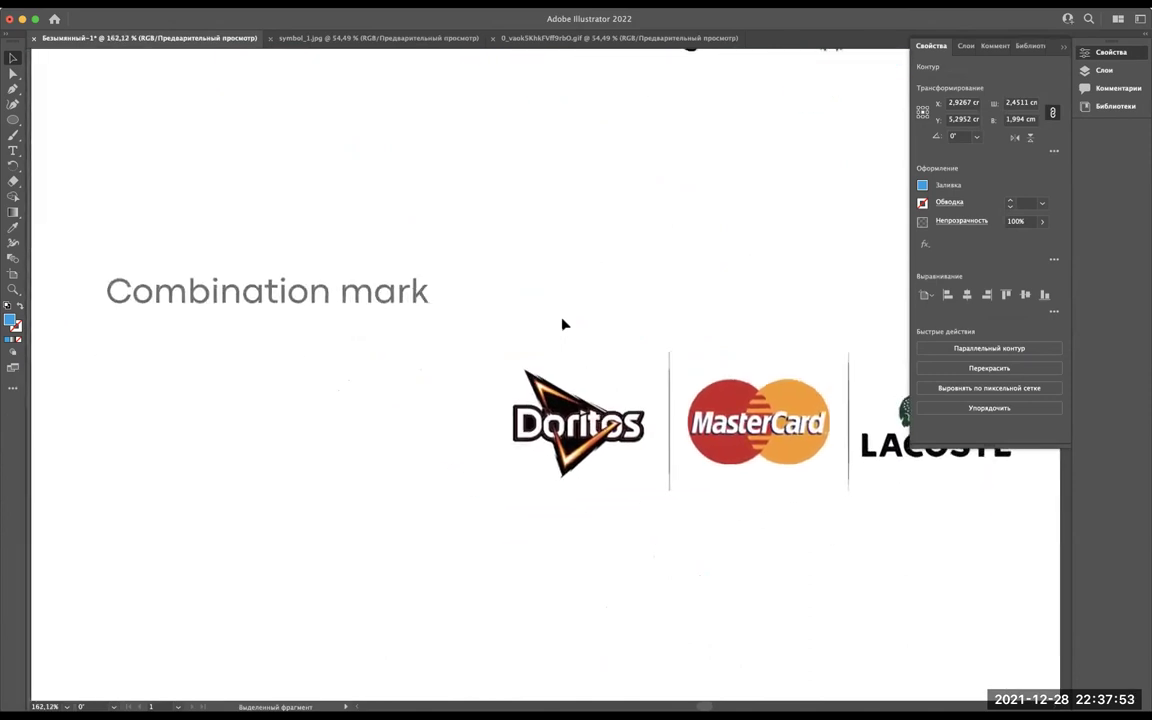
pyautogui.hscroll(1, 563, 323)
pyautogui.hscroll(3, 563, 323)
pyautogui.scroll(-1, 563, 323)
pyautogui.hscroll(1, 563, 323)
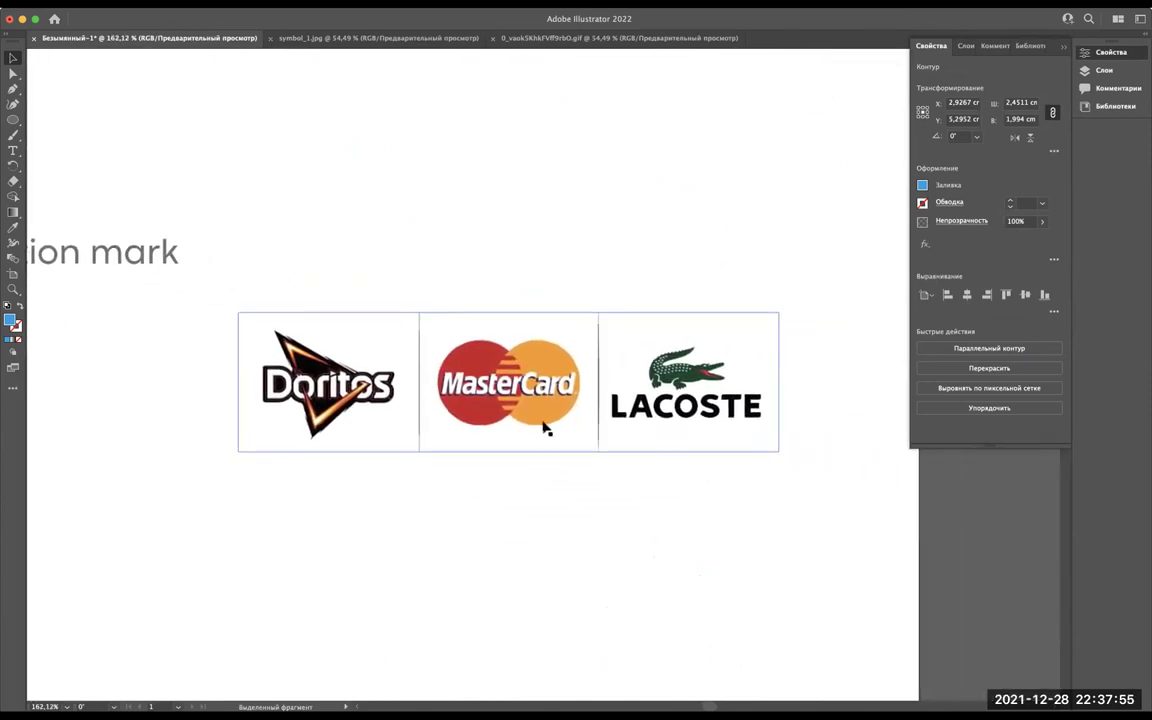
pyautogui.scroll(1, 455, 514)
pyautogui.scroll(2, 455, 514)
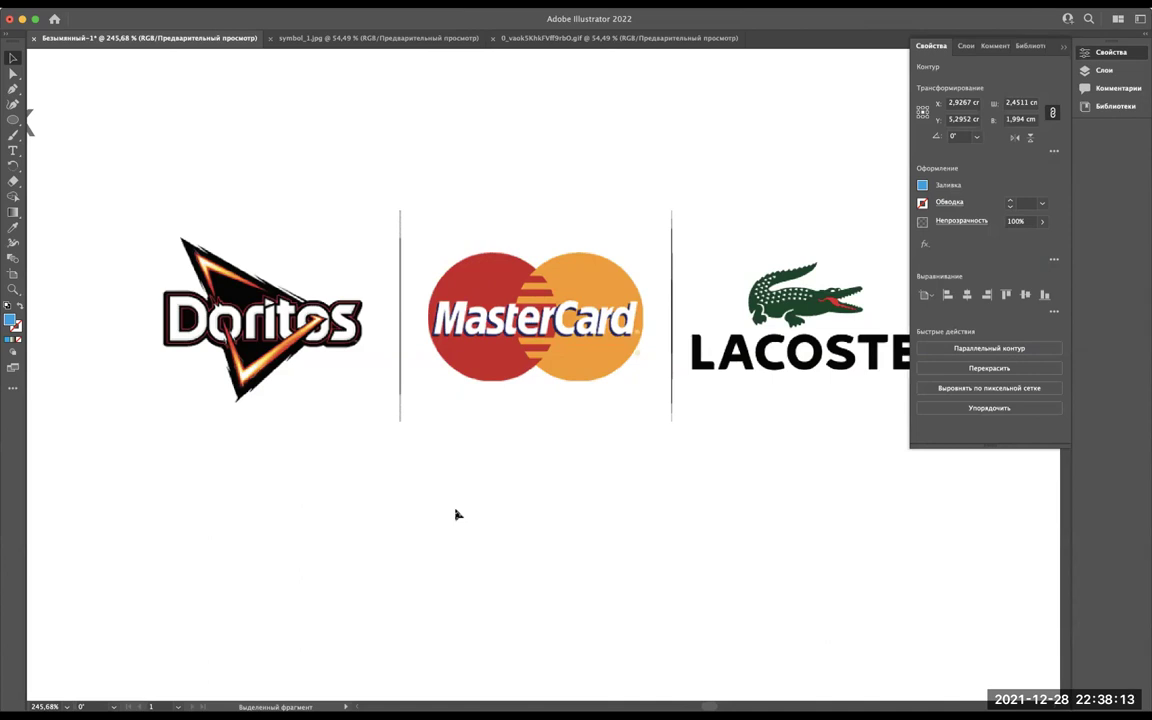
pyautogui.scroll(-3, 455, 514)
pyautogui.scroll(1, 455, 514)
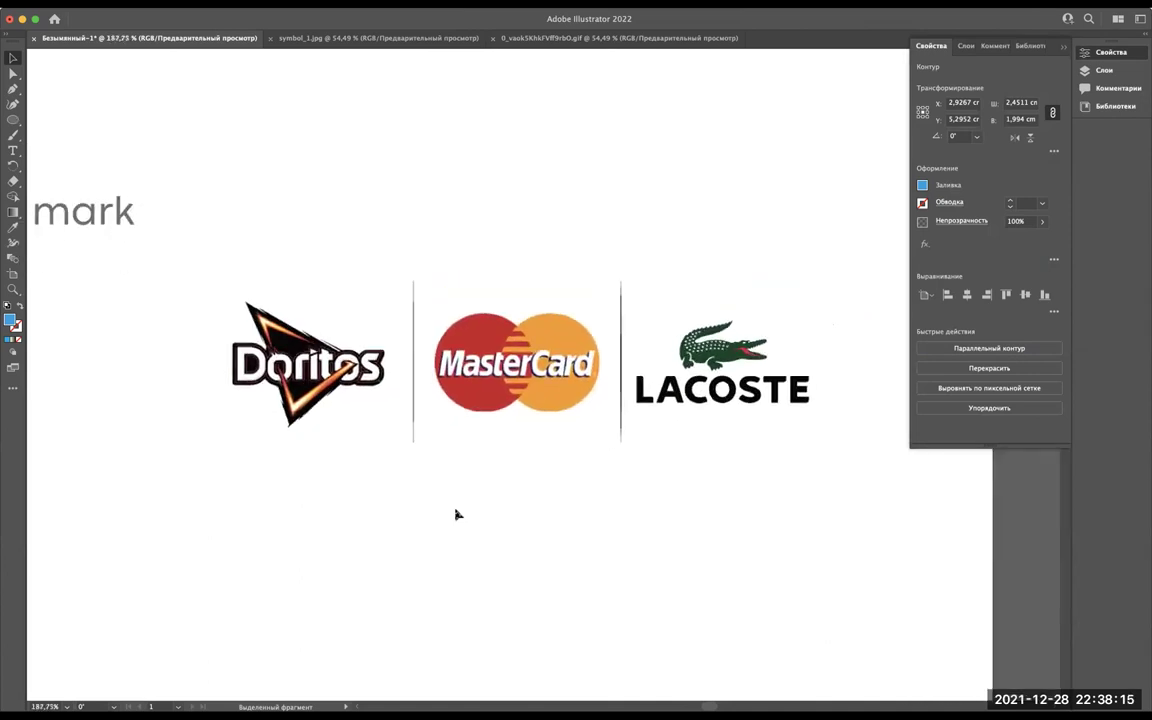
pyautogui.scroll(1, 455, 514)
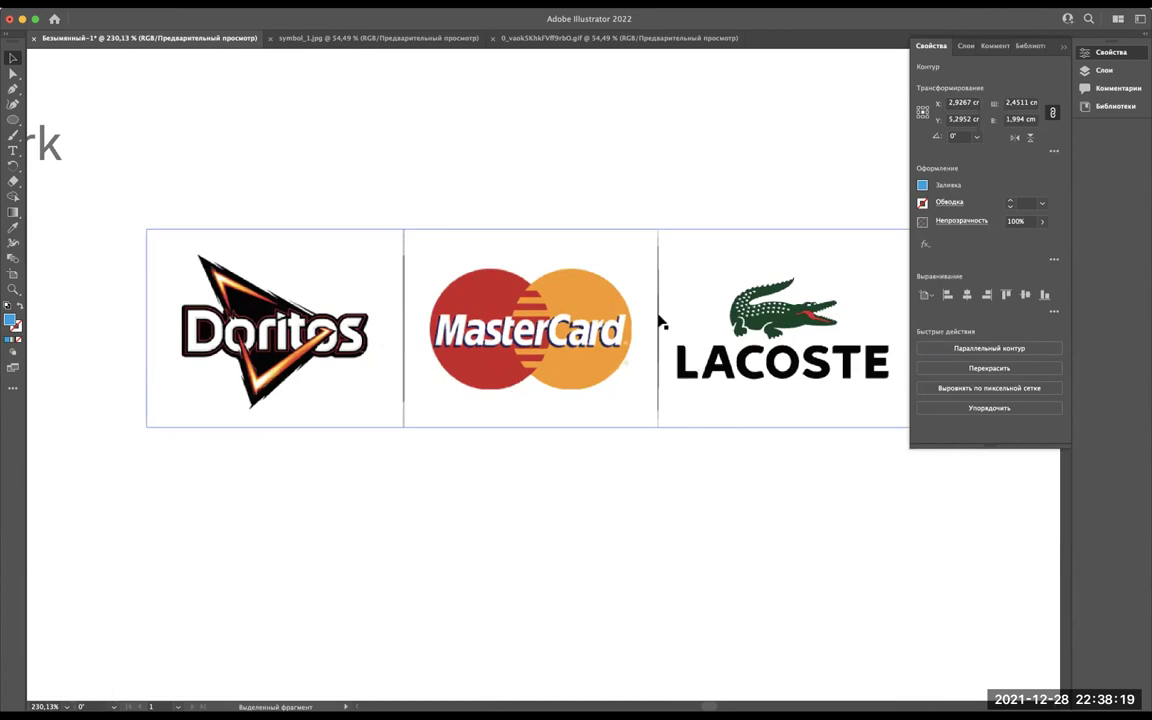
pyautogui.scroll(-3, 660, 320)
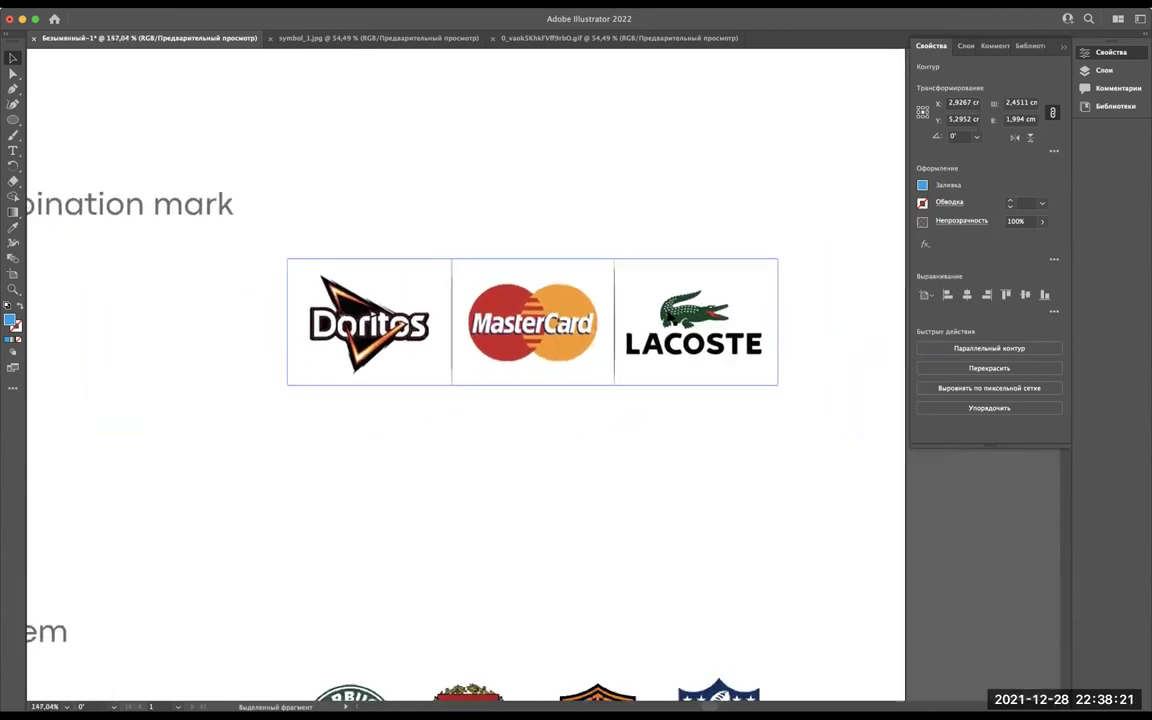
pyautogui.scroll(-2, 672, 316)
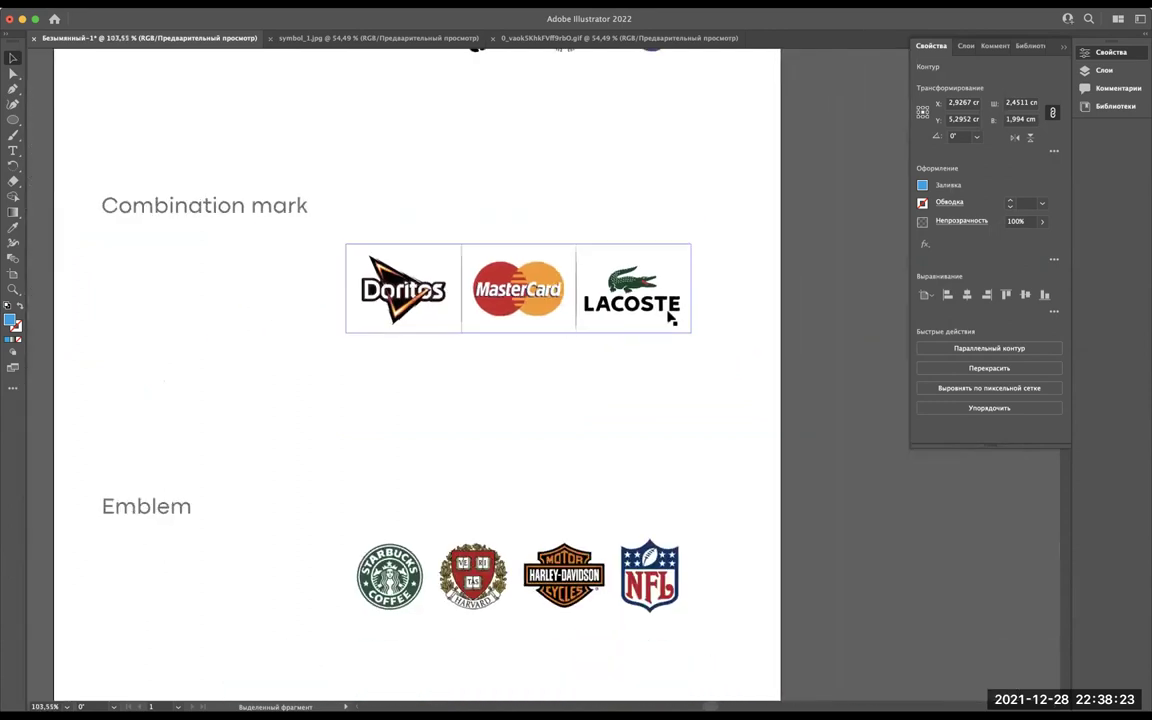
pyautogui.scroll(3, 672, 316)
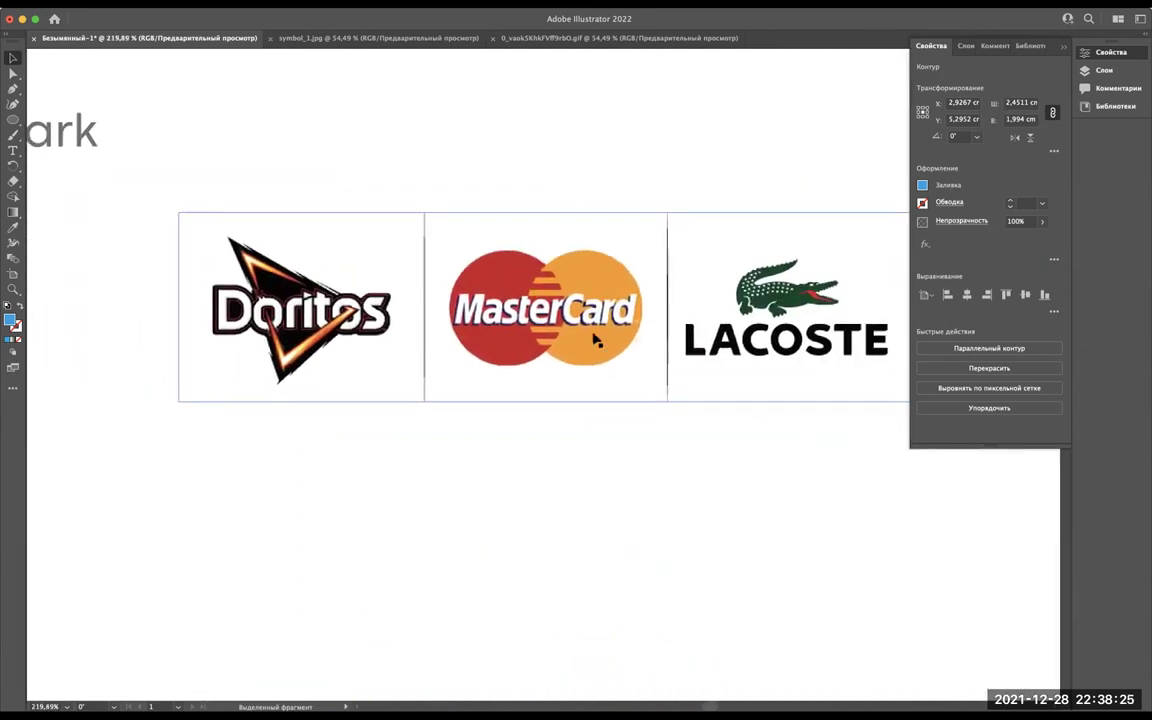
pyautogui.scroll(3, 594, 339)
pyautogui.scroll(-1, 594, 339)
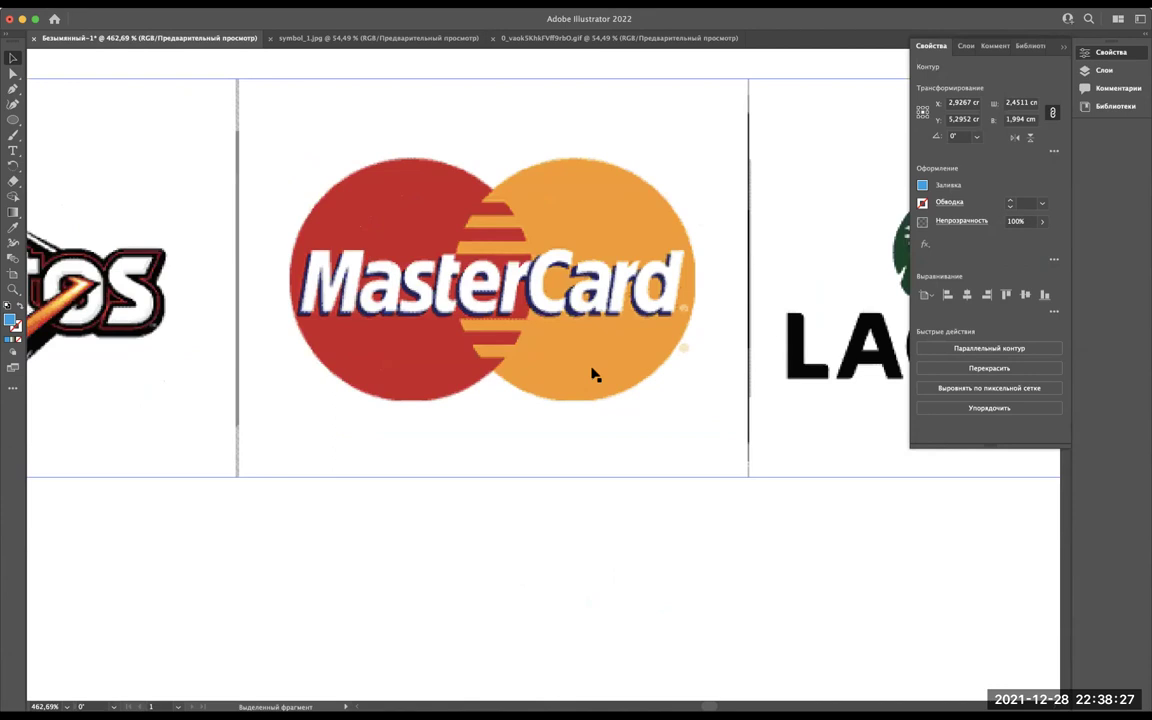
pyautogui.scroll(-1, 594, 360)
pyautogui.scroll(-3, 592, 377)
pyautogui.scroll(1, 228, 472)
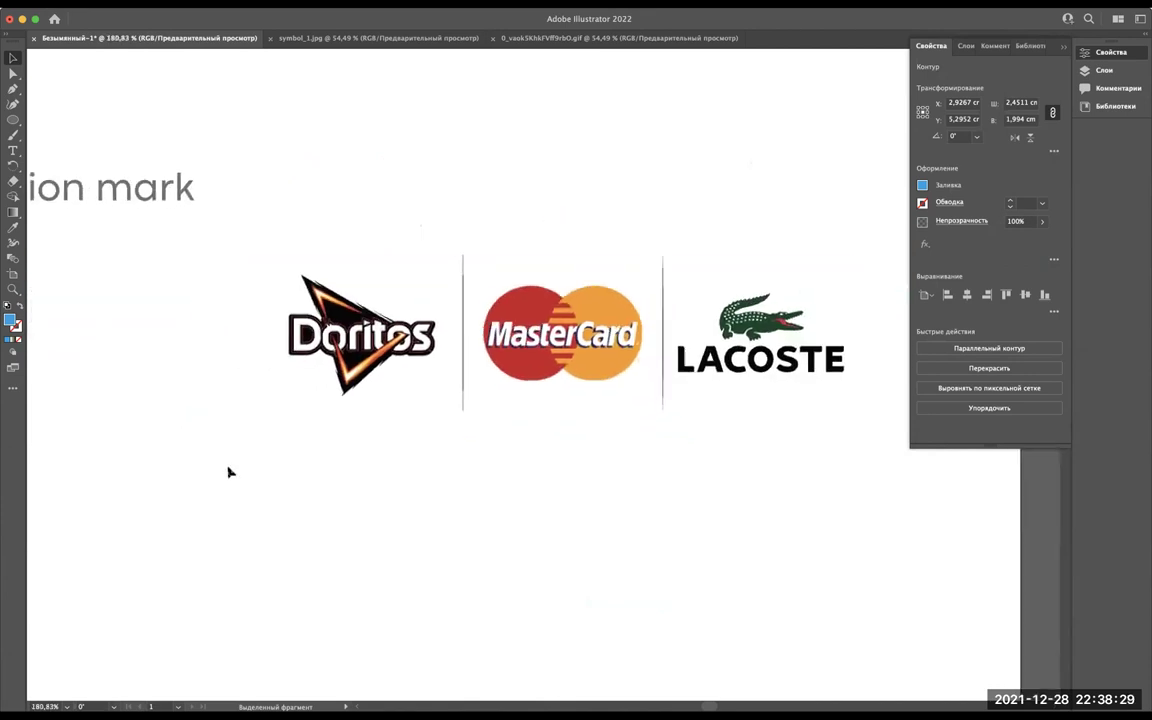
pyautogui.scroll(2, 228, 472)
pyautogui.hscroll(2, 229, 473)
pyautogui.scroll(1, 447, 421)
pyautogui.scroll(5, 447, 419)
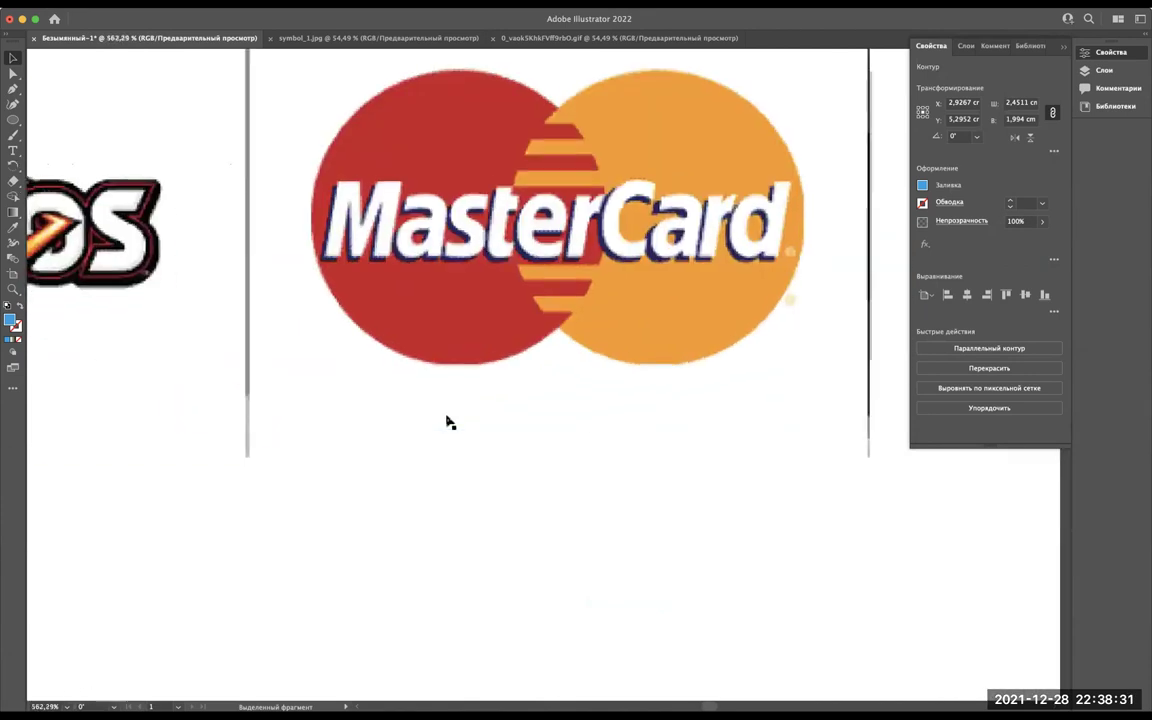
pyautogui.scroll(-2, 421, 537)
pyautogui.hscroll(2, 421, 537)
pyautogui.scroll(-1, 421, 537)
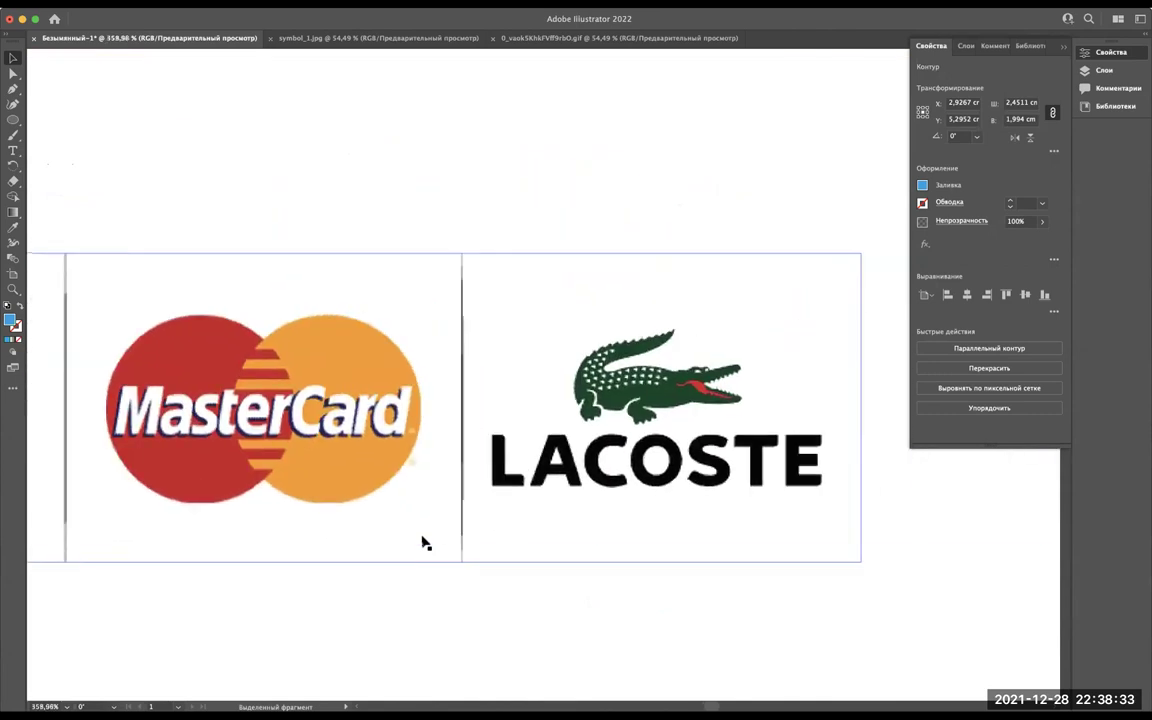
pyautogui.scroll(-1, 428, 540)
pyautogui.scroll(-2, 622, 524)
pyautogui.scroll(3, 622, 524)
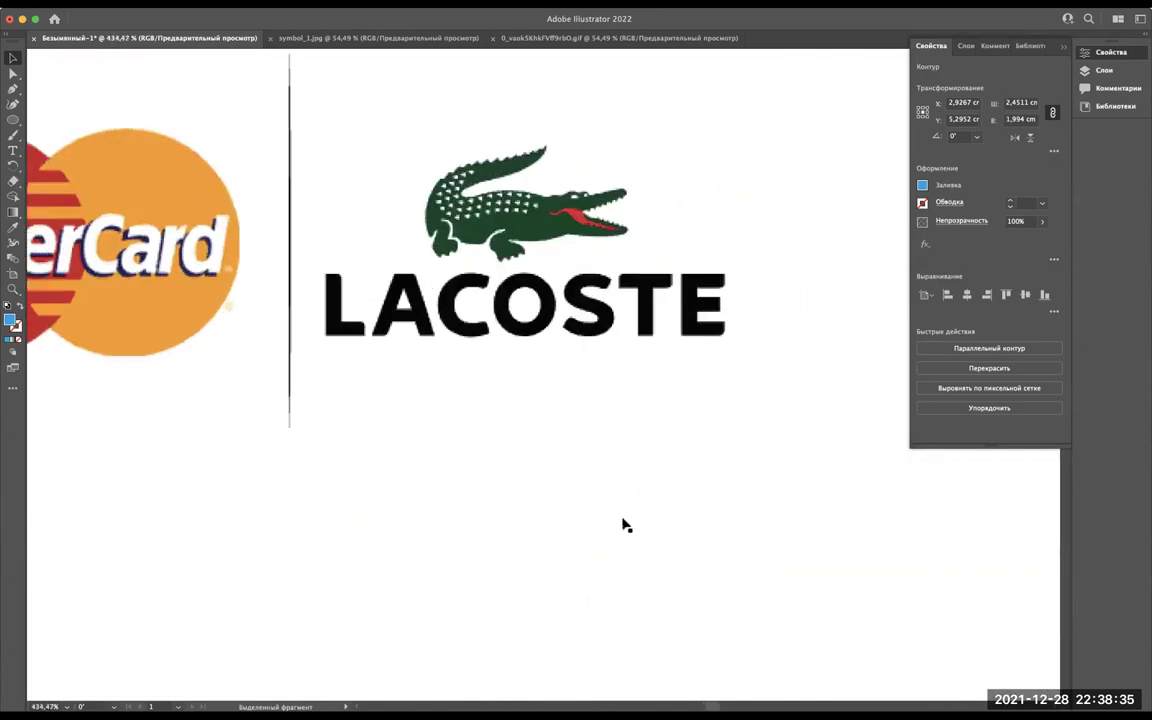
pyautogui.scroll(2, 537, 210)
pyautogui.scroll(1, 537, 210)
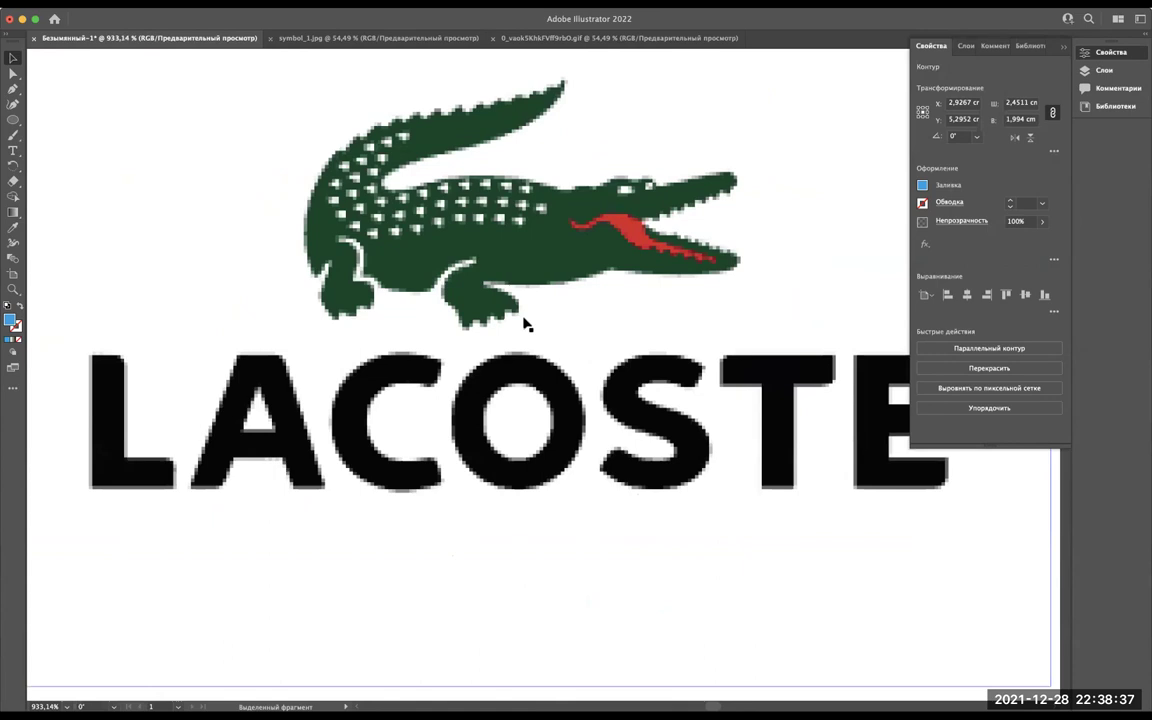
pyautogui.scroll(-3, 524, 322)
pyautogui.scroll(-1, 524, 322)
pyautogui.hscroll(-5, 450, 330)
pyautogui.hscroll(-5, 350, 340)
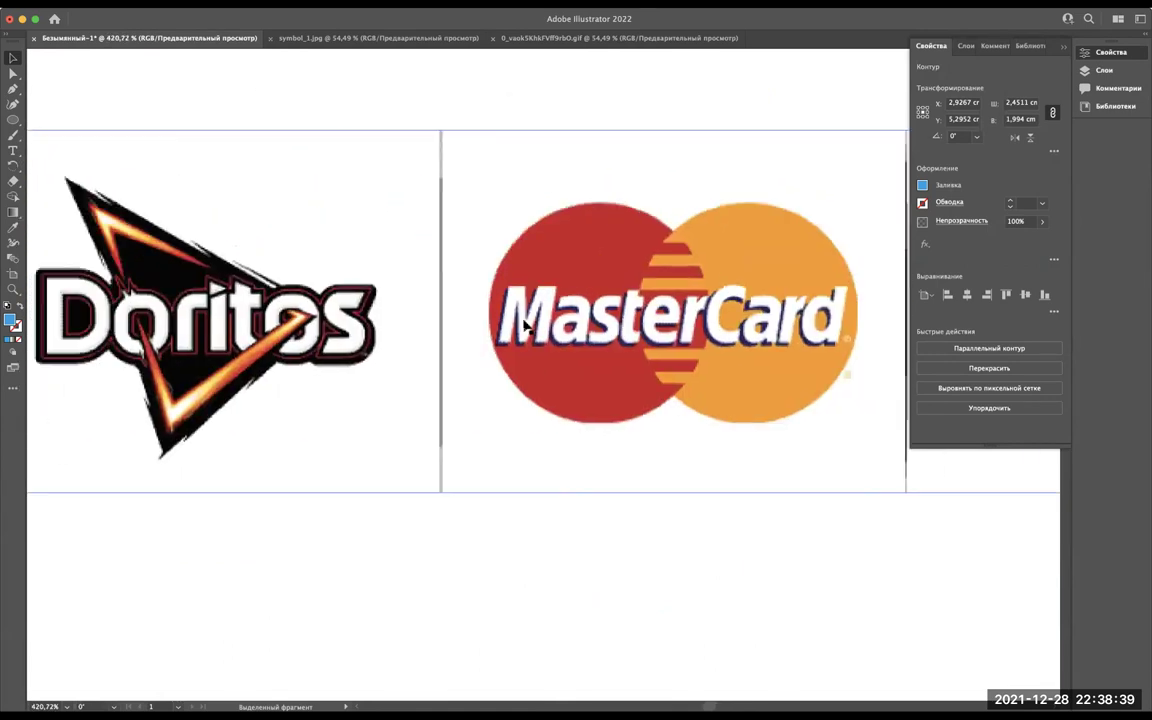
pyautogui.hscroll(-5, 252, 351)
pyautogui.hscroll(-1, 252, 351)
pyautogui.scroll(2, 434, 369)
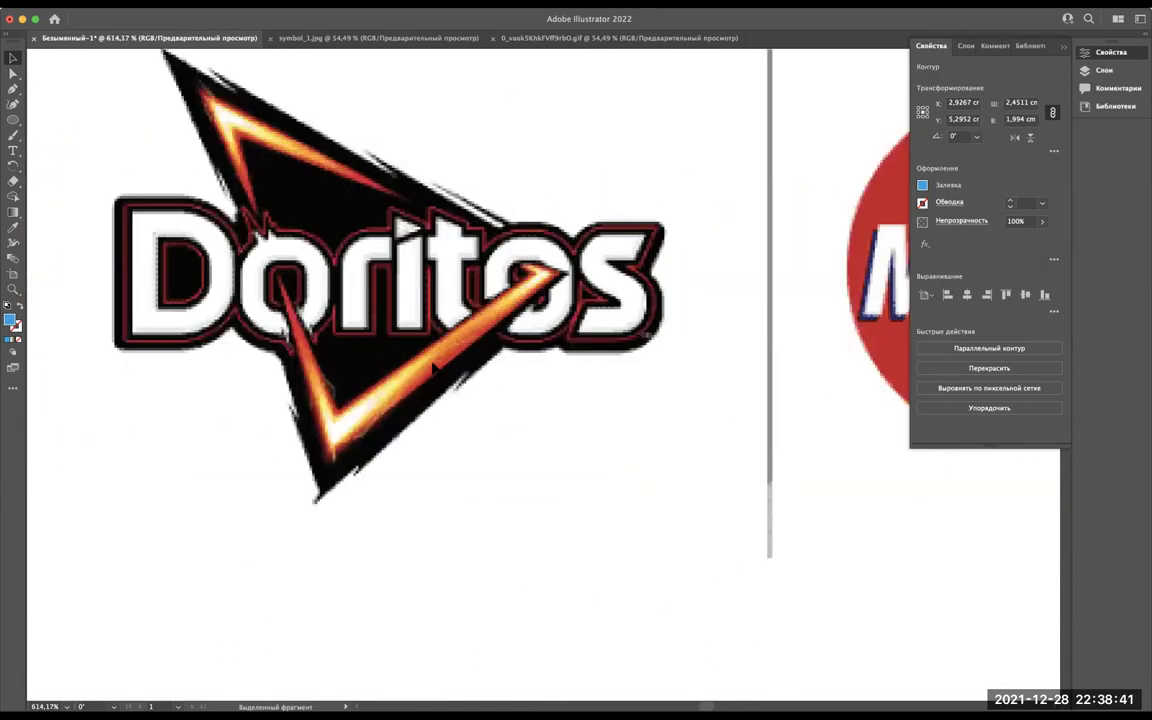
pyautogui.scroll(3, 434, 369)
pyautogui.scroll(-1, 434, 369)
pyautogui.scroll(-4, 434, 369)
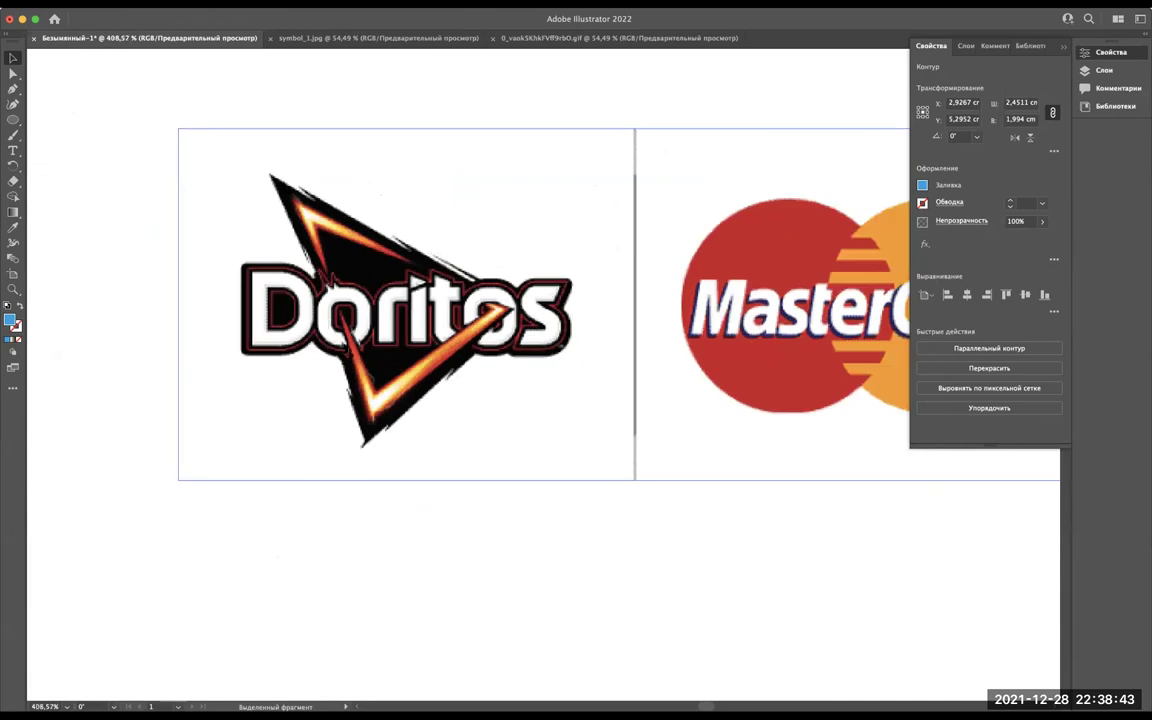
pyautogui.scroll(-4, 357, 360)
pyautogui.scroll(3, 357, 360)
pyautogui.scroll(1, 357, 360)
pyautogui.scroll(3, 357, 360)
pyautogui.scroll(-5, 484, 397)
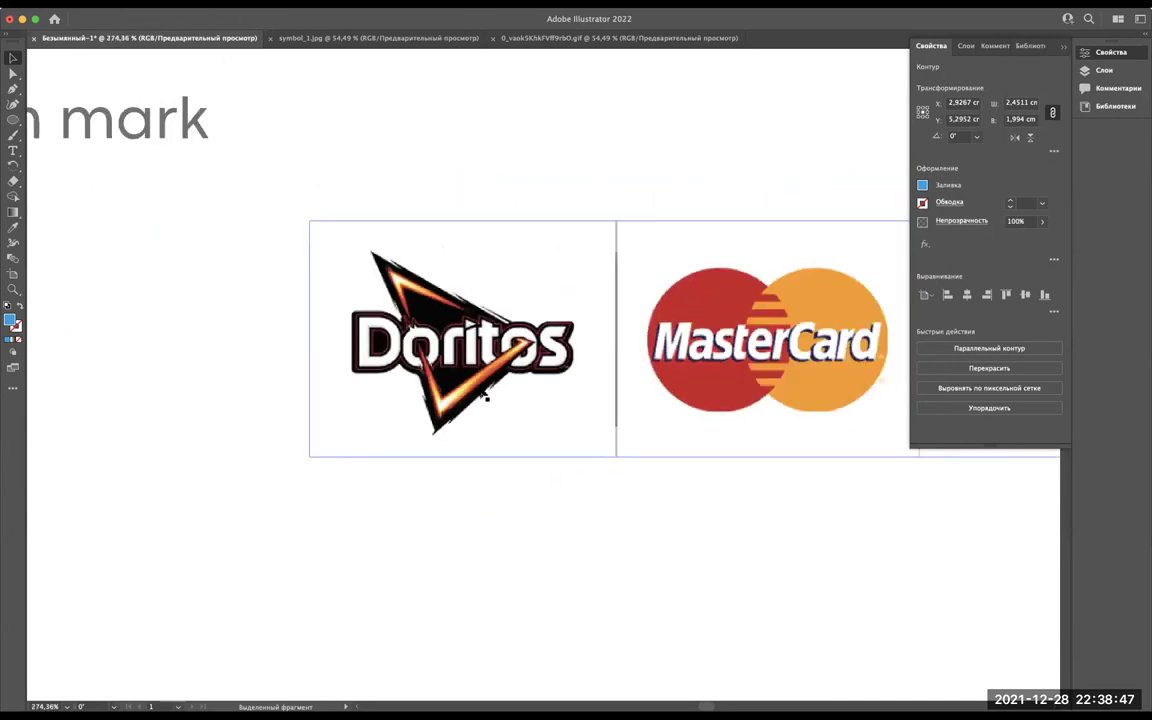
pyautogui.scroll(-4, 484, 397)
pyautogui.scroll(6, 656, 372)
pyautogui.scroll(-4, 656, 372)
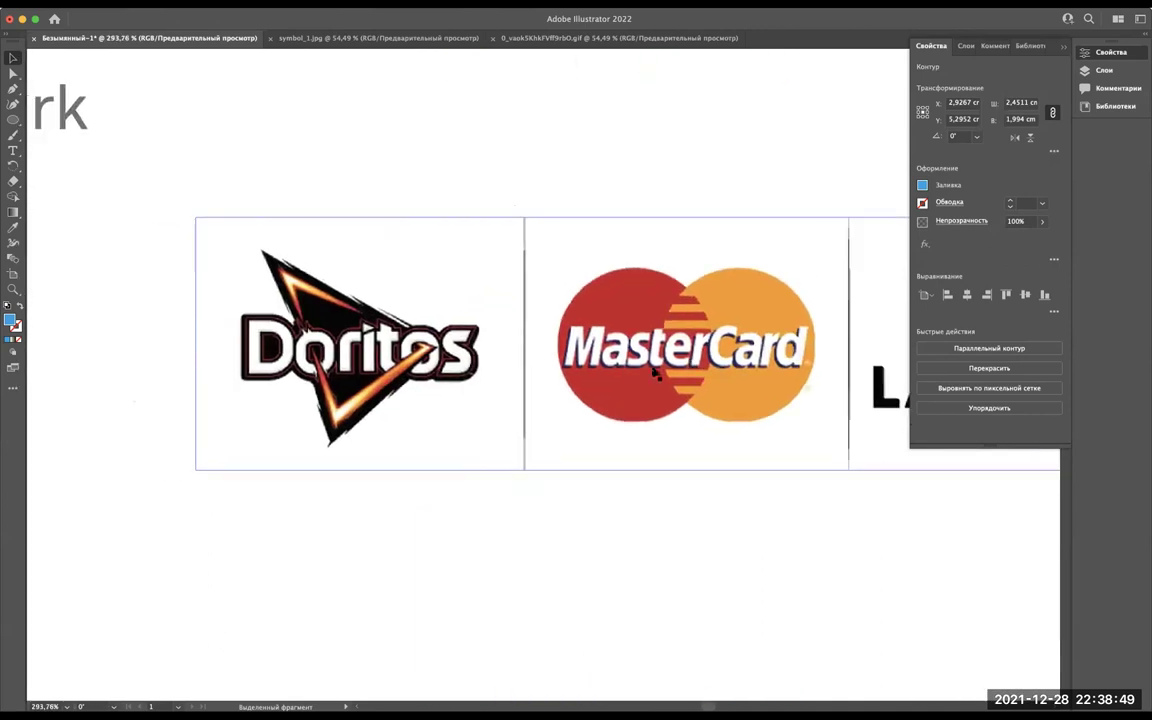
pyautogui.scroll(4, 518, 380)
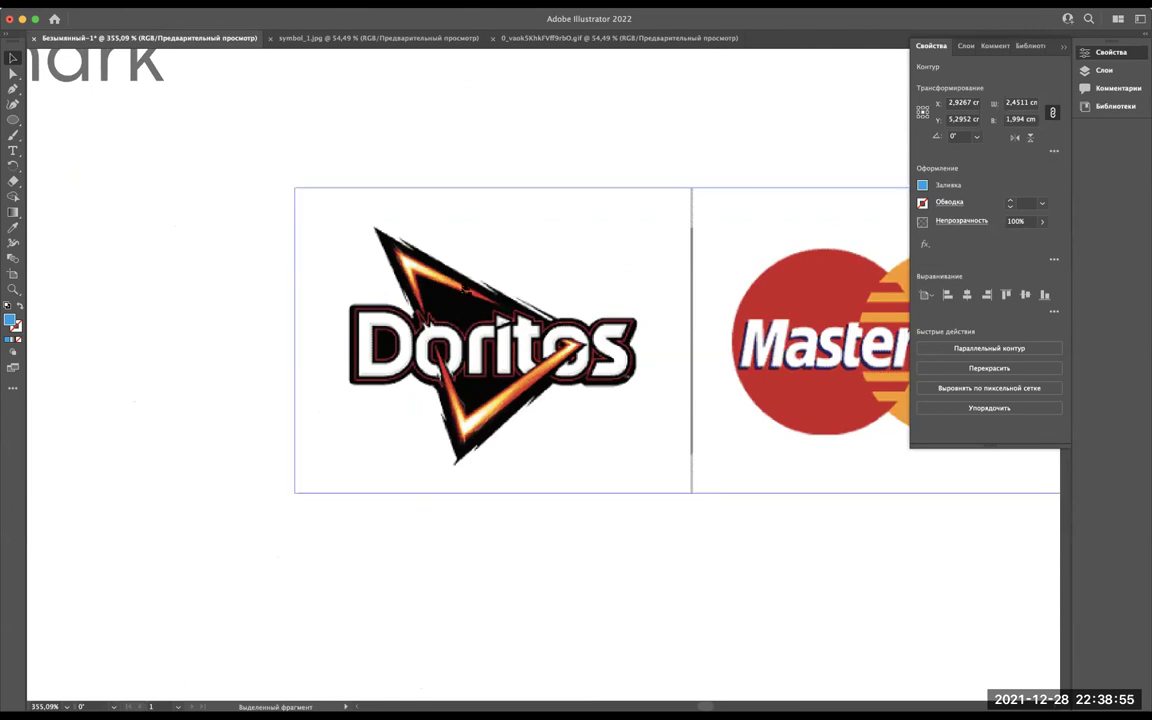
pyautogui.scroll(-3, 465, 282)
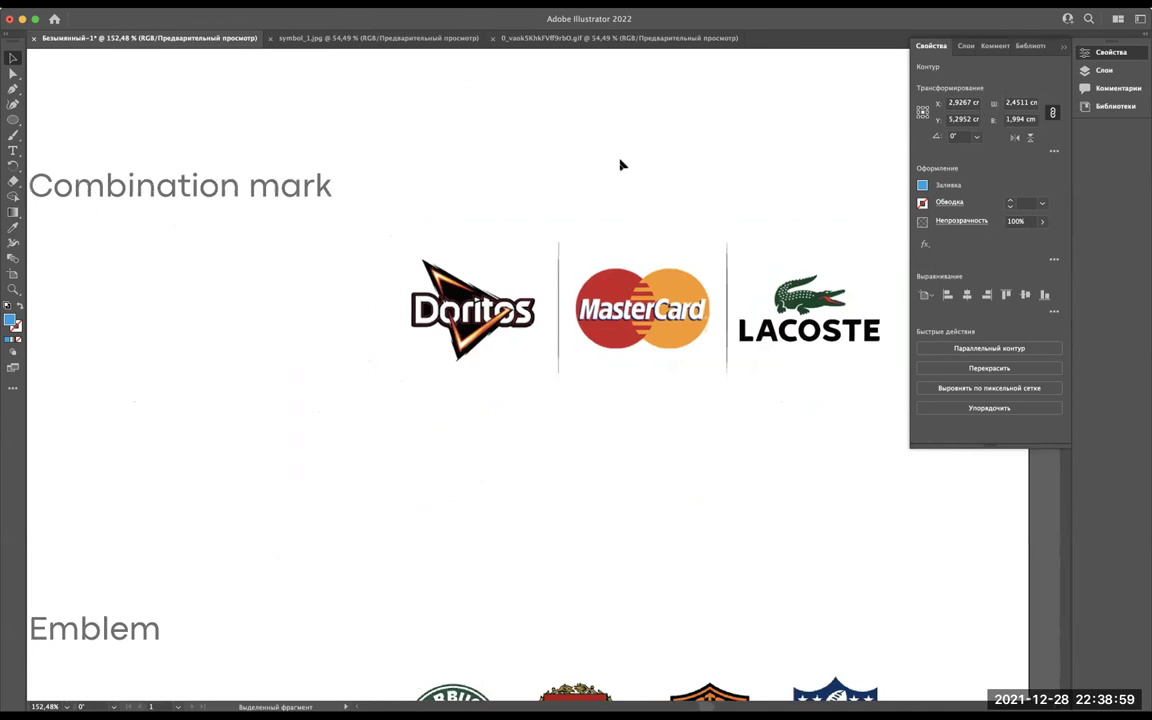
pyautogui.hscroll(2, 620, 165)
pyautogui.scroll(-1, 620, 165)
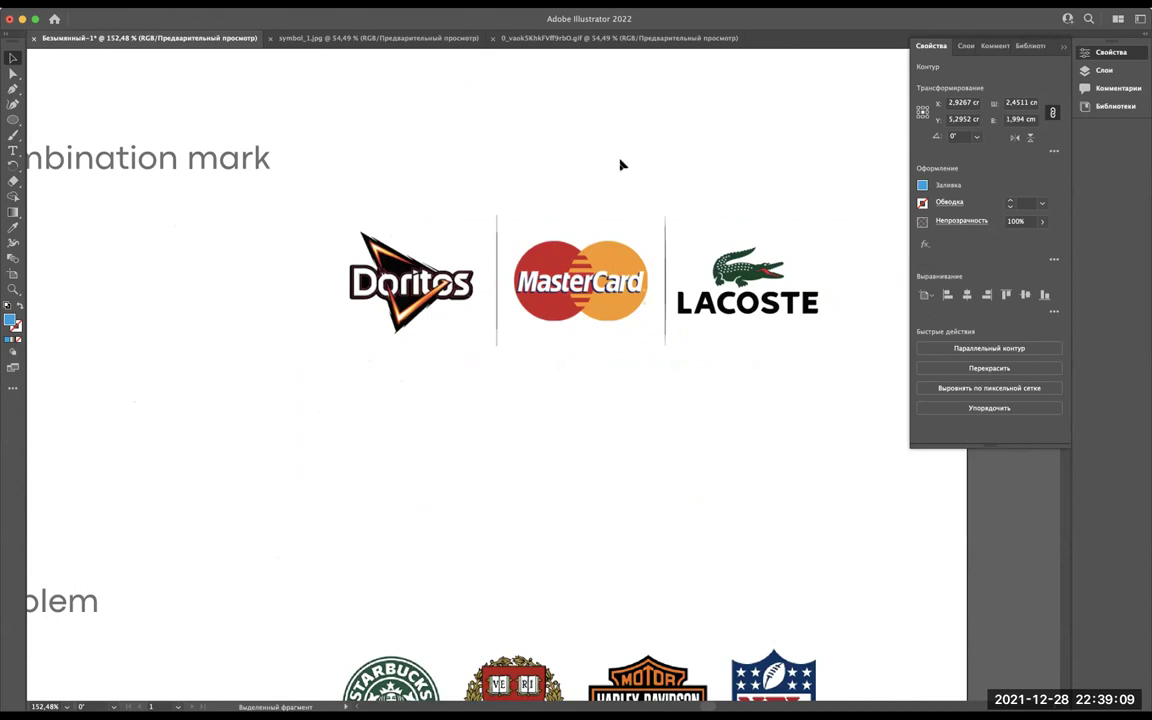
pyautogui.scroll(3, 620, 165)
pyautogui.scroll(1, 620, 165)
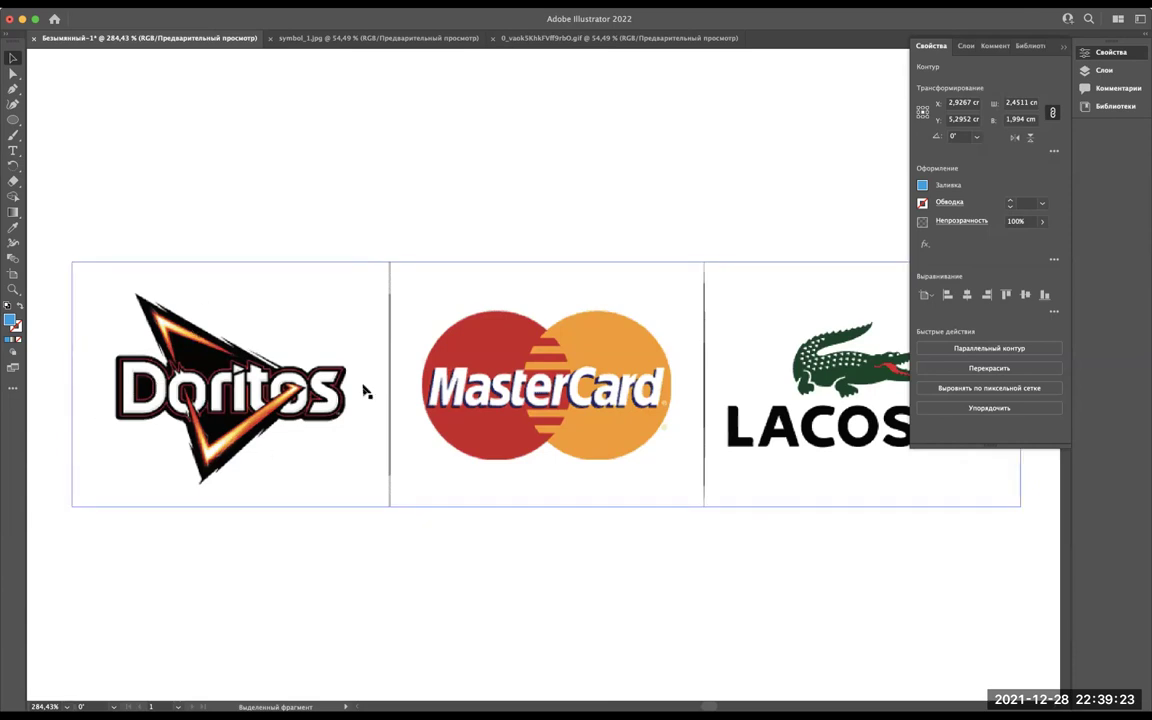
# Select the grouped Doritos, MasterCard and Lacoste combination-mark logo strip.
pyautogui.scroll(-5, 364, 391)
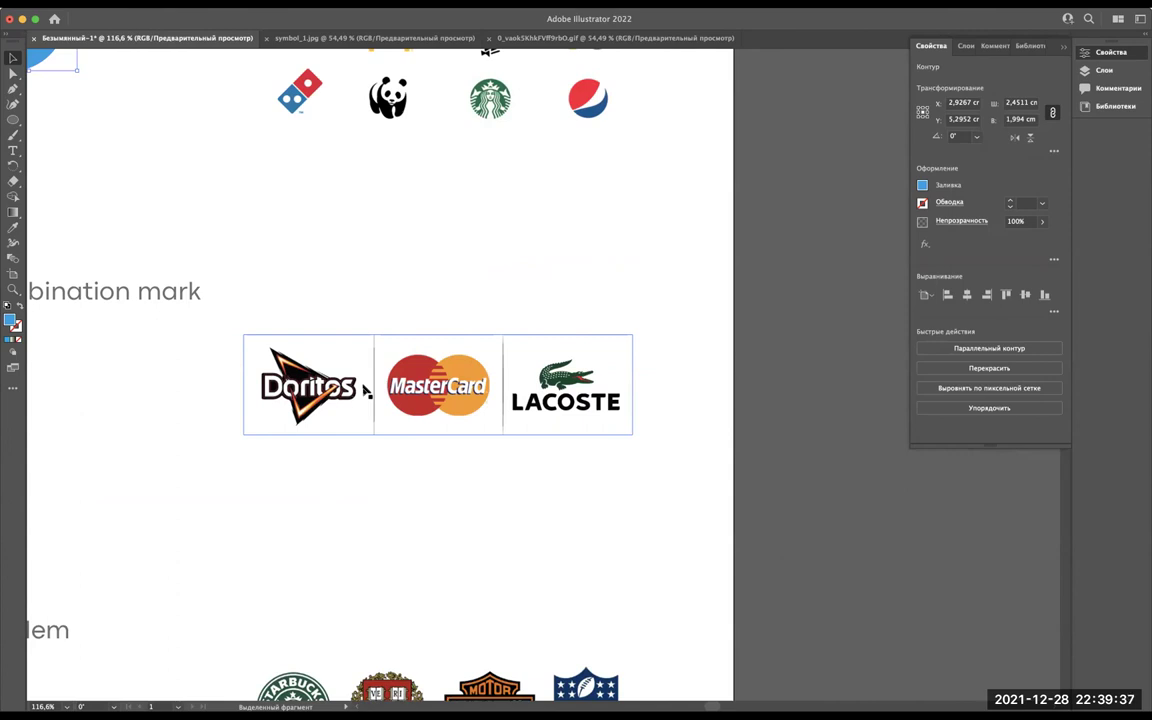
pyautogui.scroll(3, 366, 391)
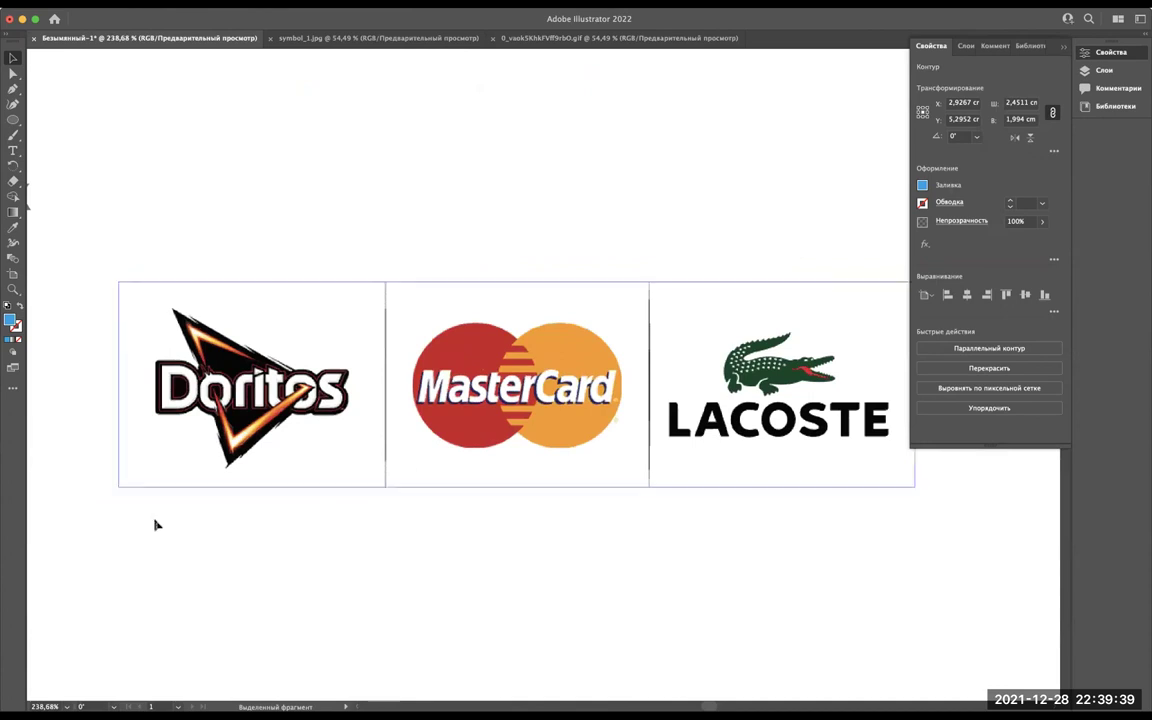
pyautogui.scroll(-3, 404, 462)
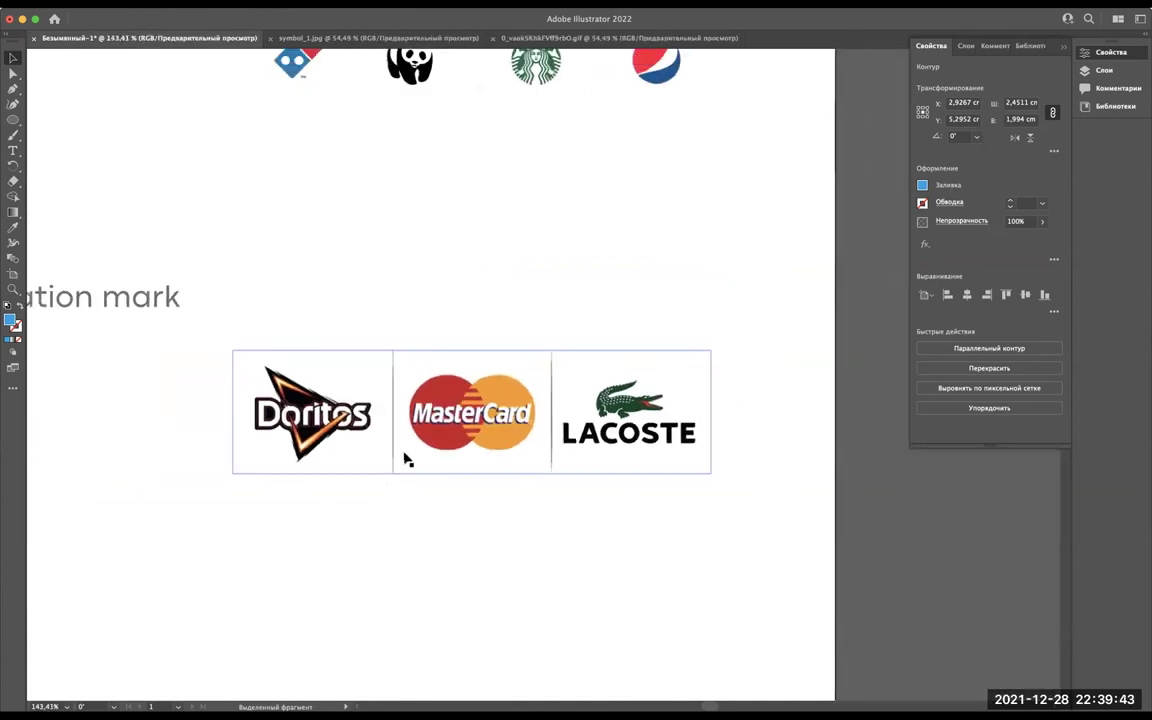
pyautogui.hscroll(-5, 406, 459)
pyautogui.scroll(-2, 406, 459)
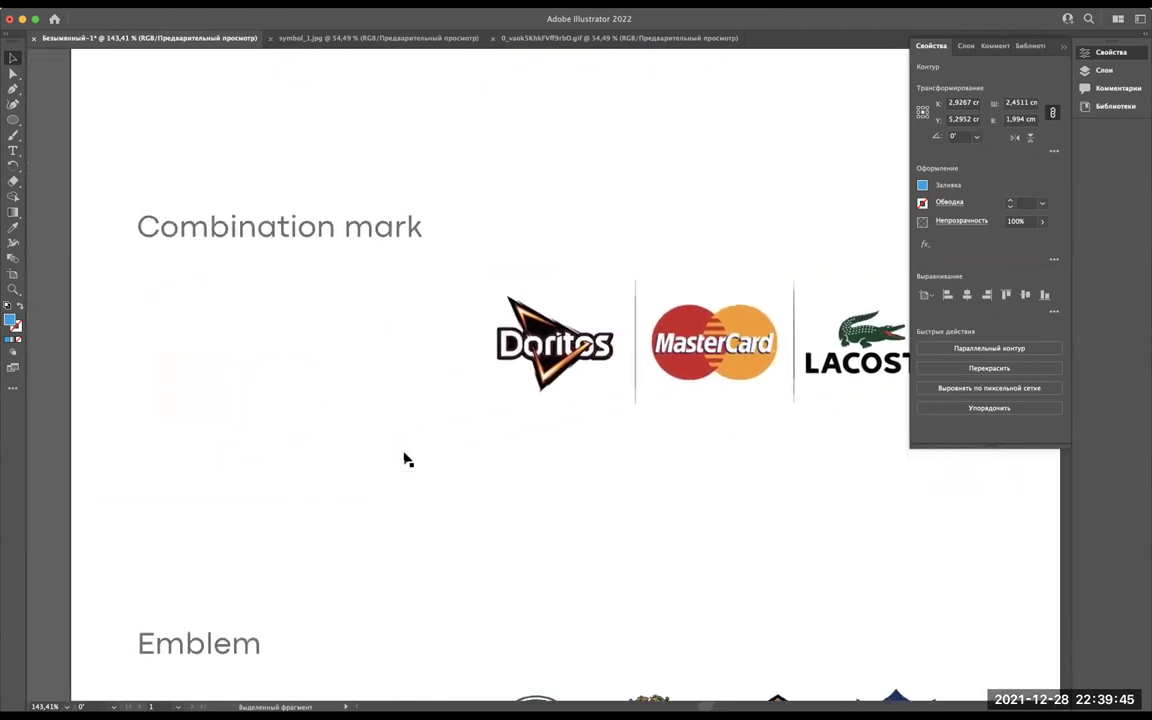
pyautogui.click(489, 386)
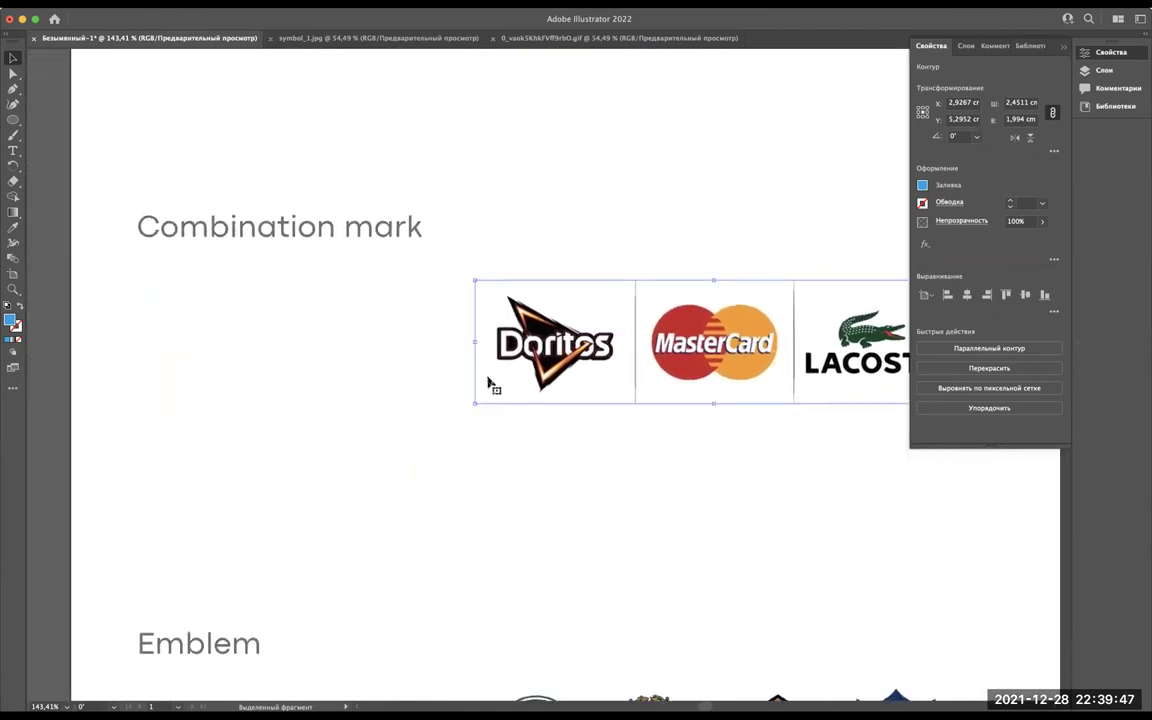
pyautogui.hscroll(3, 489, 386)
pyautogui.scroll(-3, 489, 383)
pyautogui.scroll(-1, 489, 383)
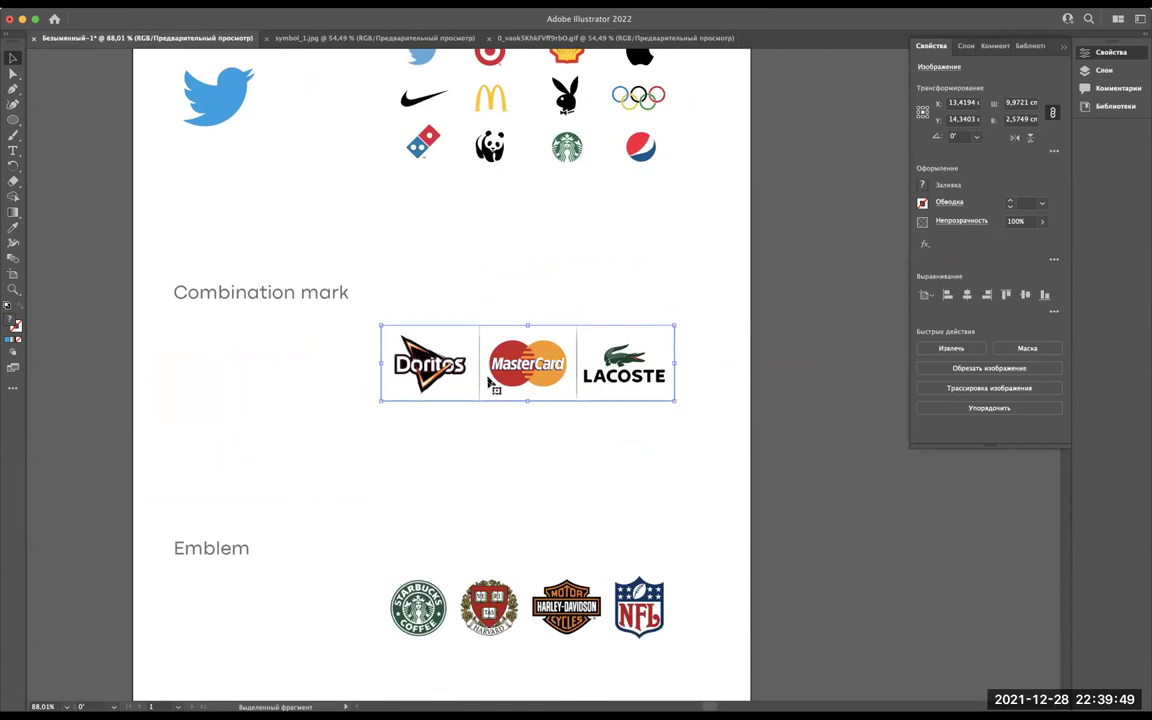
pyautogui.scroll(3, 490, 377)
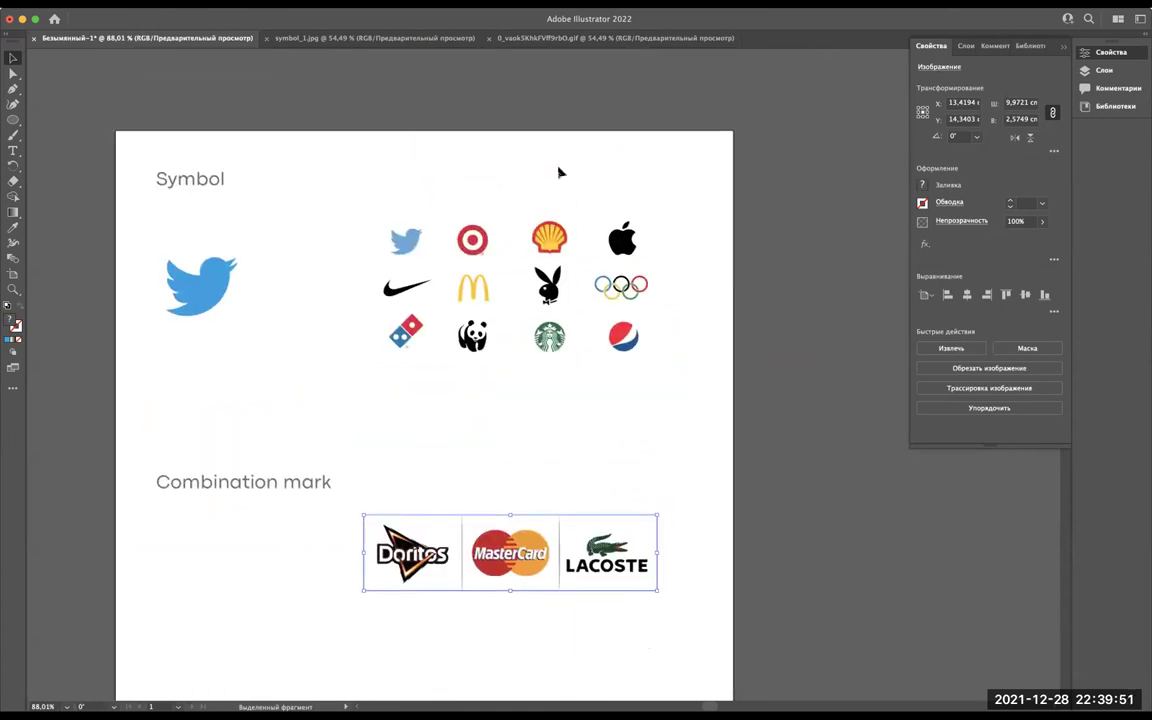
pyautogui.scroll(4, 558, 172)
pyautogui.scroll(-2, 603, 445)
pyautogui.scroll(-5, 603, 445)
pyautogui.scroll(-3, 603, 447)
pyautogui.scroll(-5, 603, 447)
pyautogui.scroll(1, 381, 352)
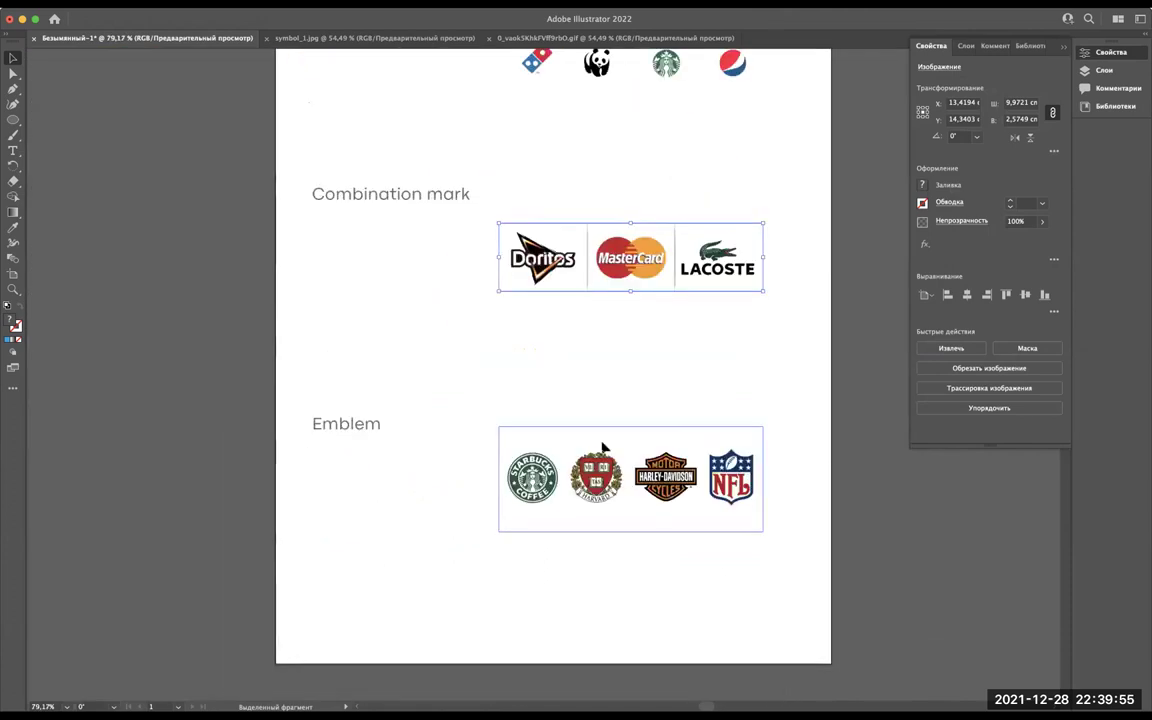
pyautogui.scroll(1, 381, 352)
pyautogui.scroll(2, 381, 354)
pyautogui.scroll(-3, 381, 354)
pyautogui.hscroll(4, 381, 354)
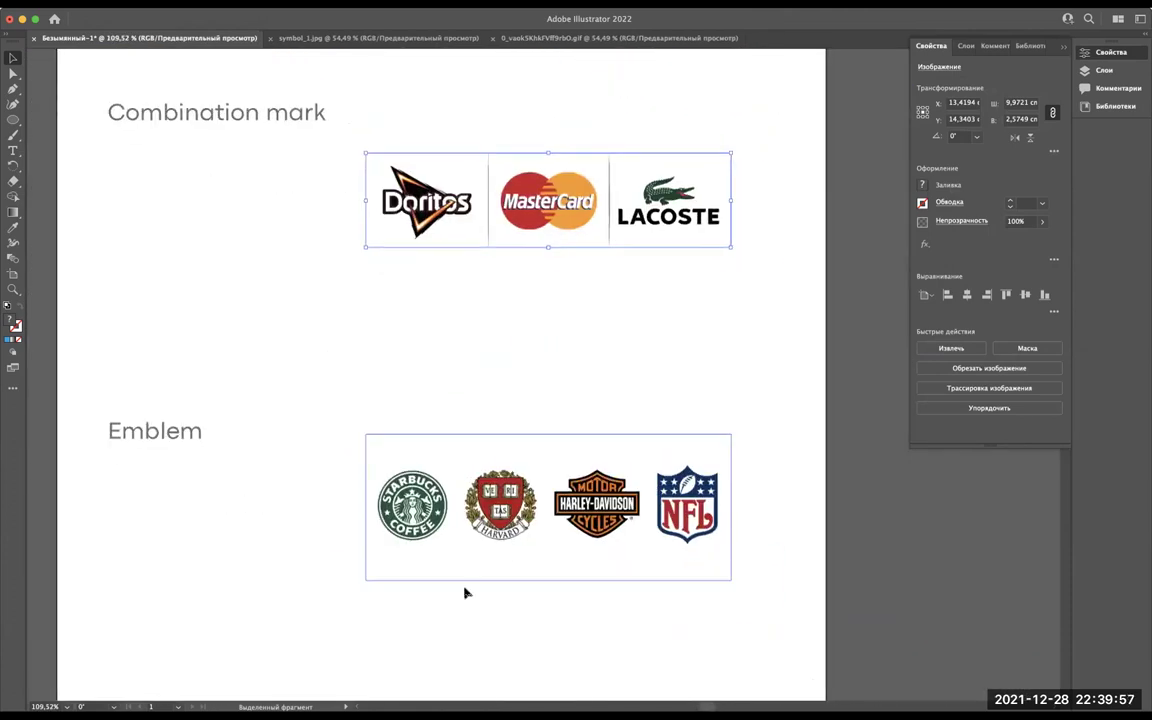
pyautogui.scroll(3, 398, 277)
pyautogui.hscroll(-4, 398, 277)
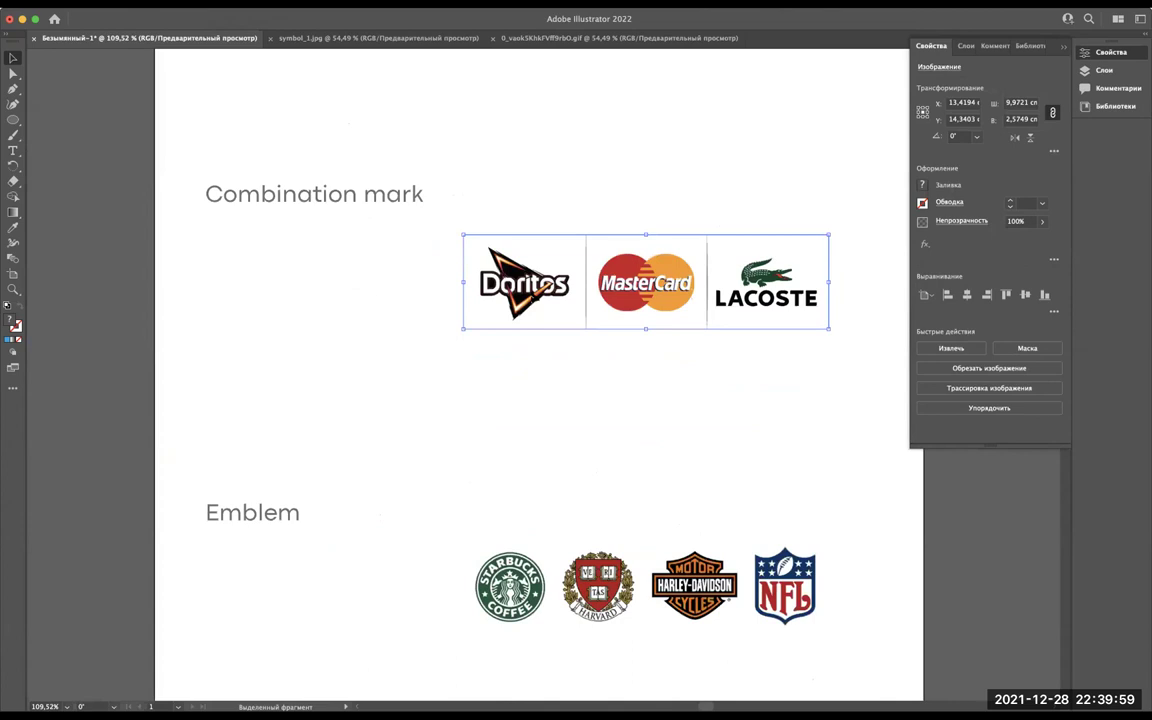
# Nudge the logo strip slightly down with Shift+Down, above the Emblem row.
pyautogui.hotkey('shift', 'Down')
pyautogui.hotkey('shift', 'Down')
pyautogui.hotkey('shift', 'Down')
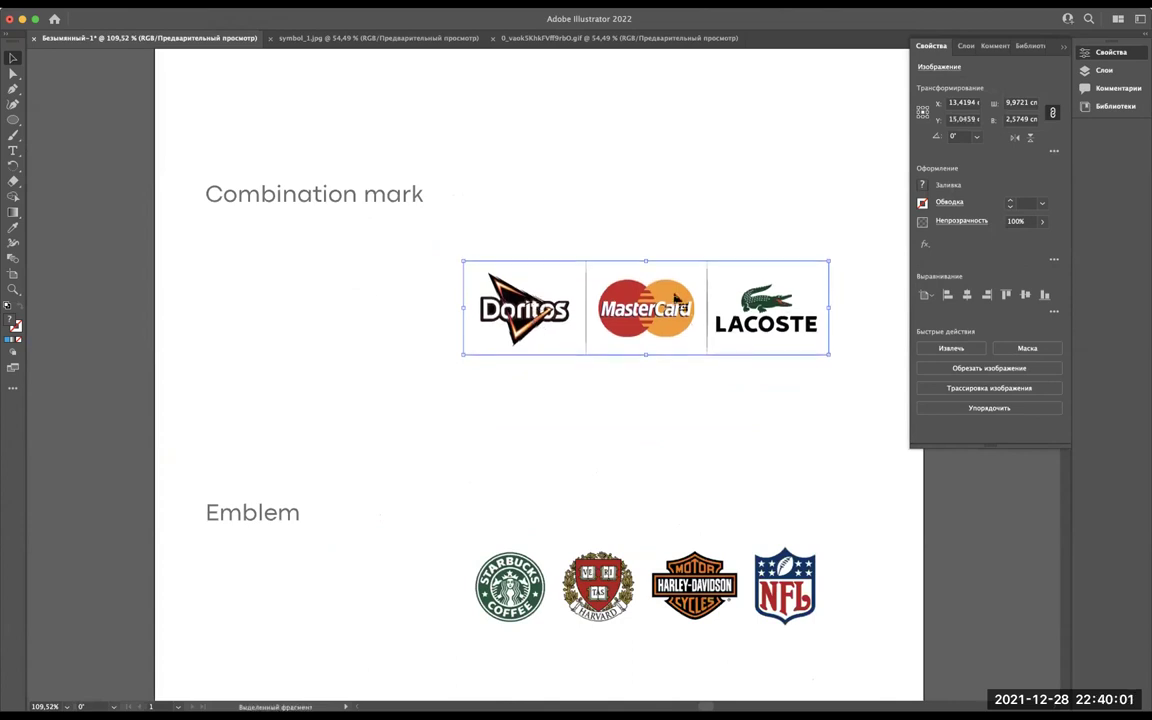
pyautogui.scroll(3, 676, 298)
pyautogui.scroll(2, 676, 298)
pyautogui.scroll(-3, 676, 298)
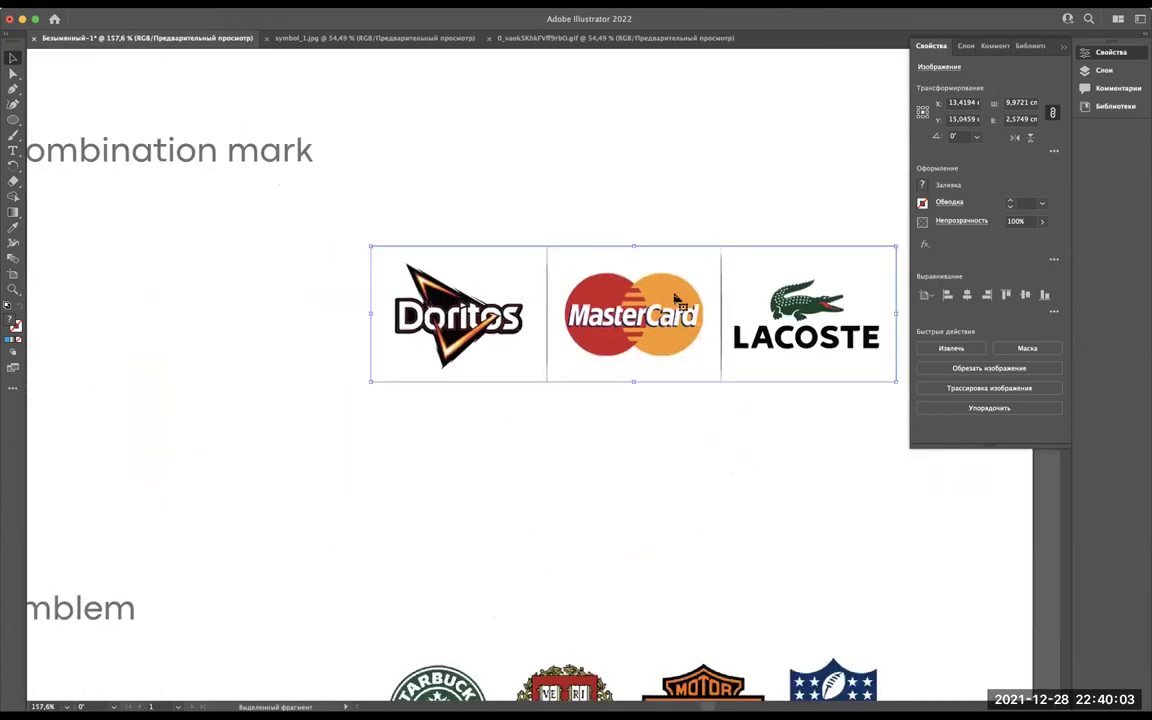
pyautogui.scroll(4, 676, 298)
pyautogui.hscroll(-3, 676, 298)
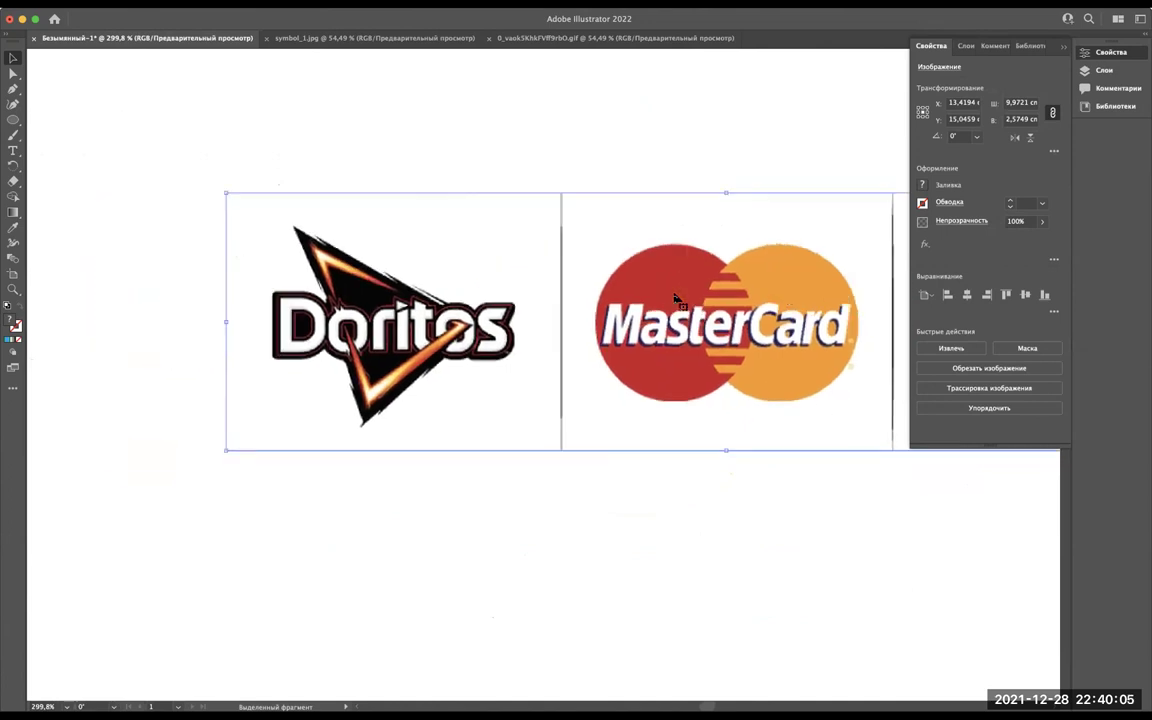
pyautogui.hscroll(3, 676, 298)
pyautogui.scroll(3, 676, 298)
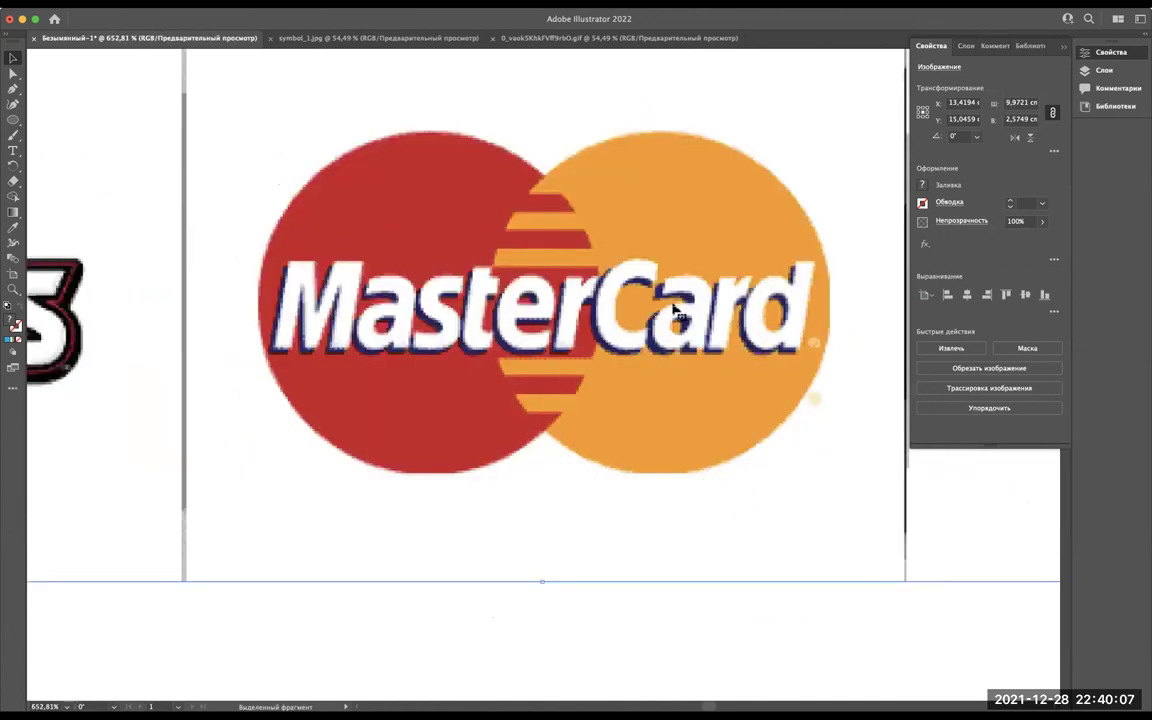
pyautogui.scroll(-2, 676, 300)
pyautogui.scroll(-2, 676, 305)
pyautogui.scroll(-2, 672, 307)
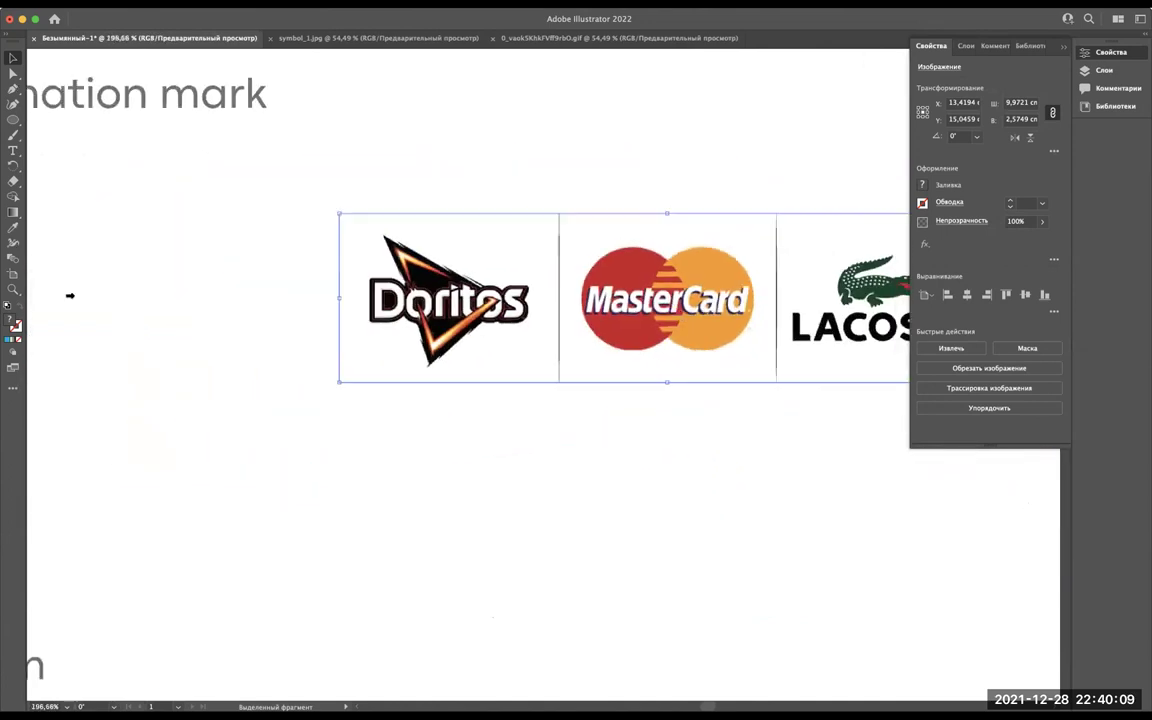
# Draw a circle below the logo strip with the Ellipse tool.
pyautogui.click(14, 118)
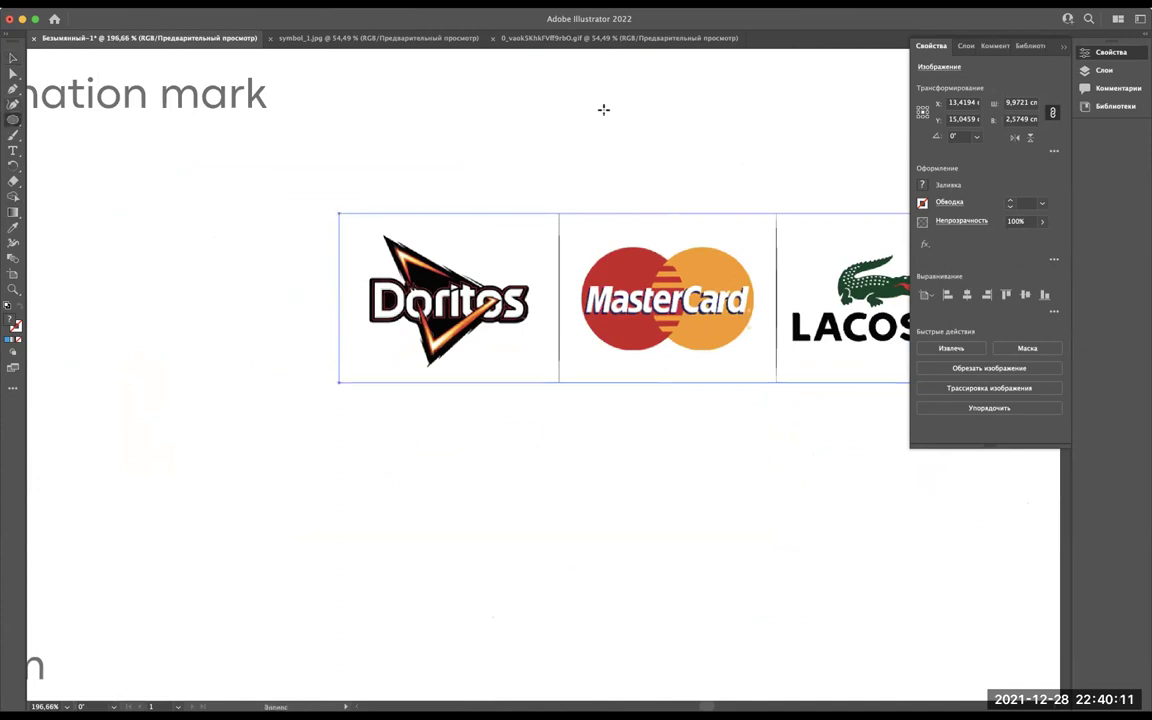
pyautogui.scroll(2, 604, 108)
pyautogui.scroll(-3, 481, 357)
pyautogui.hscroll(3, 481, 357)
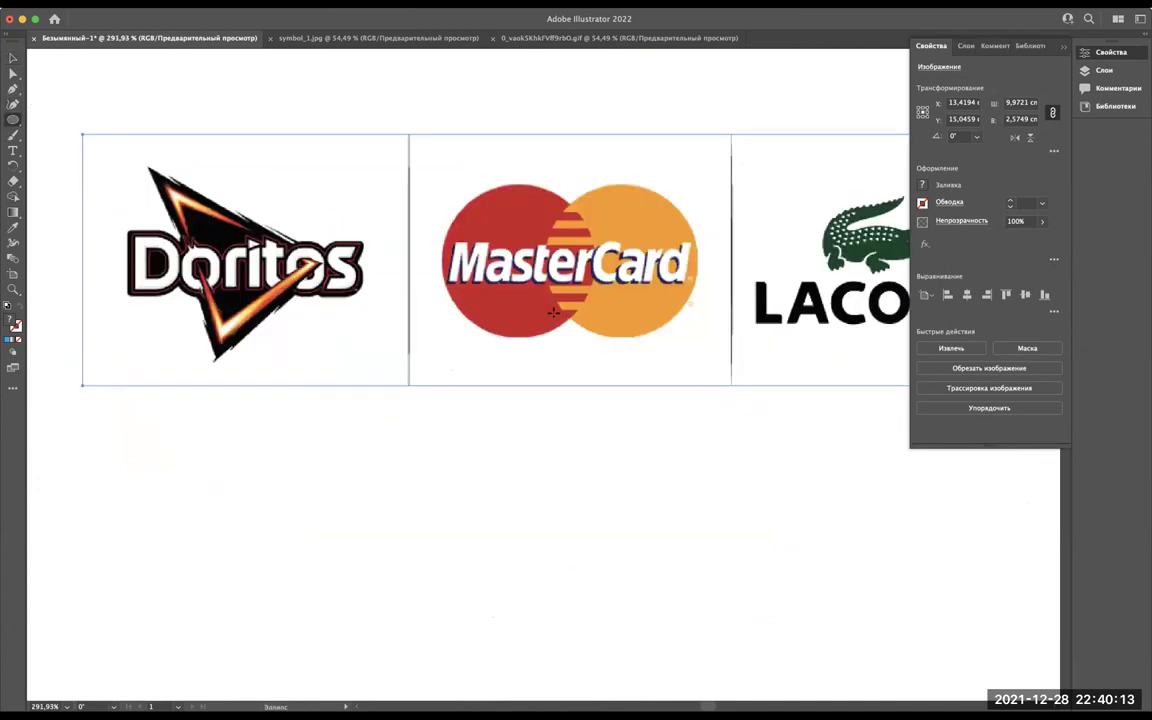
pyautogui.scroll(3, 553, 250)
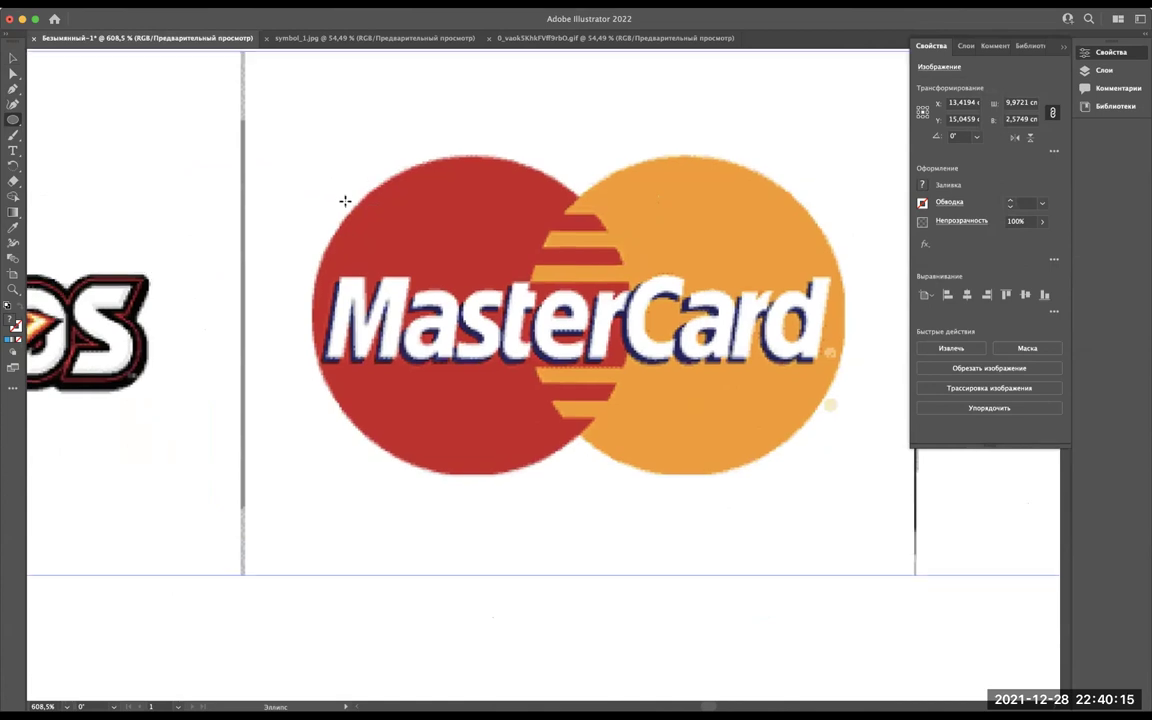
pyautogui.scroll(-3, 345, 260)
pyautogui.scroll(-2, 316, 334)
pyautogui.moveTo(316, 335); pyautogui.dragTo(474, 471)
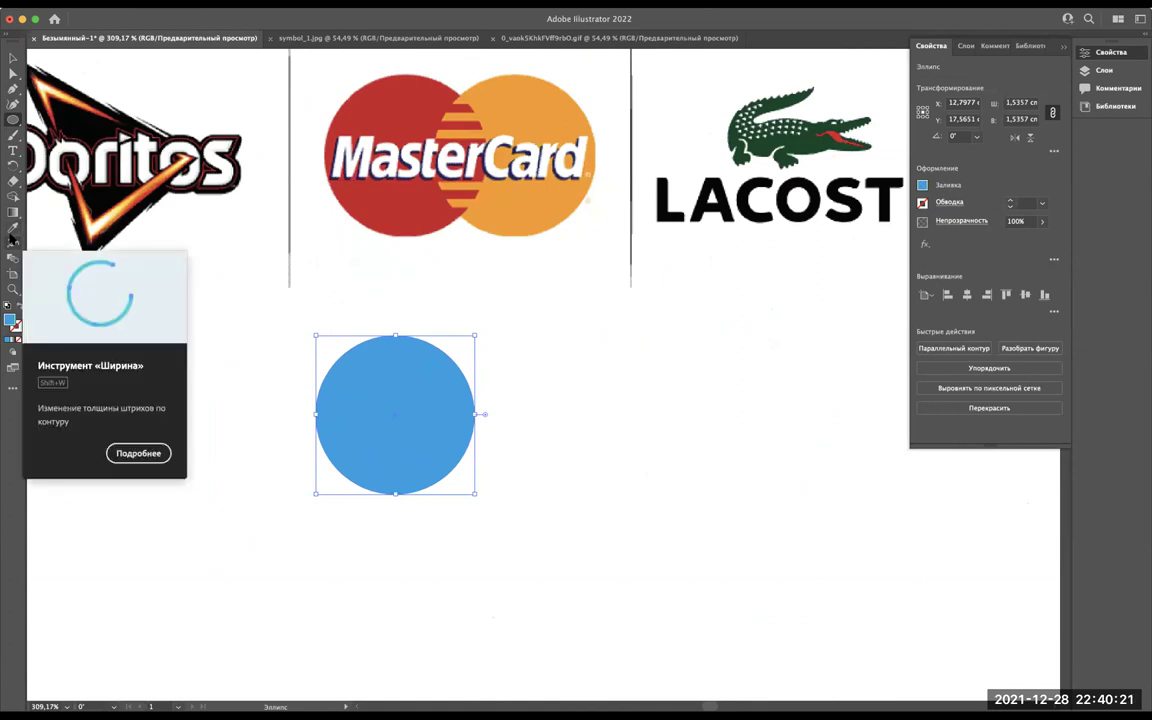
# Eyedrop the MasterCard red into the circle, after briefly trying the orange.
pyautogui.click(12, 228)
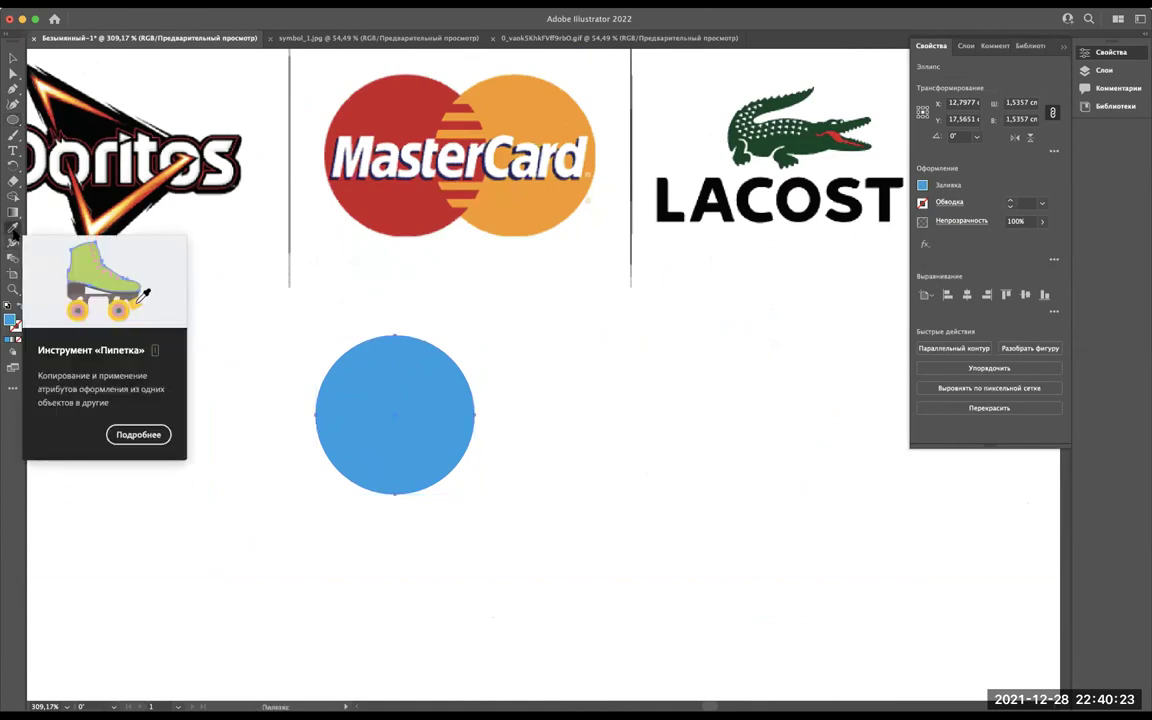
pyautogui.click(393, 103)
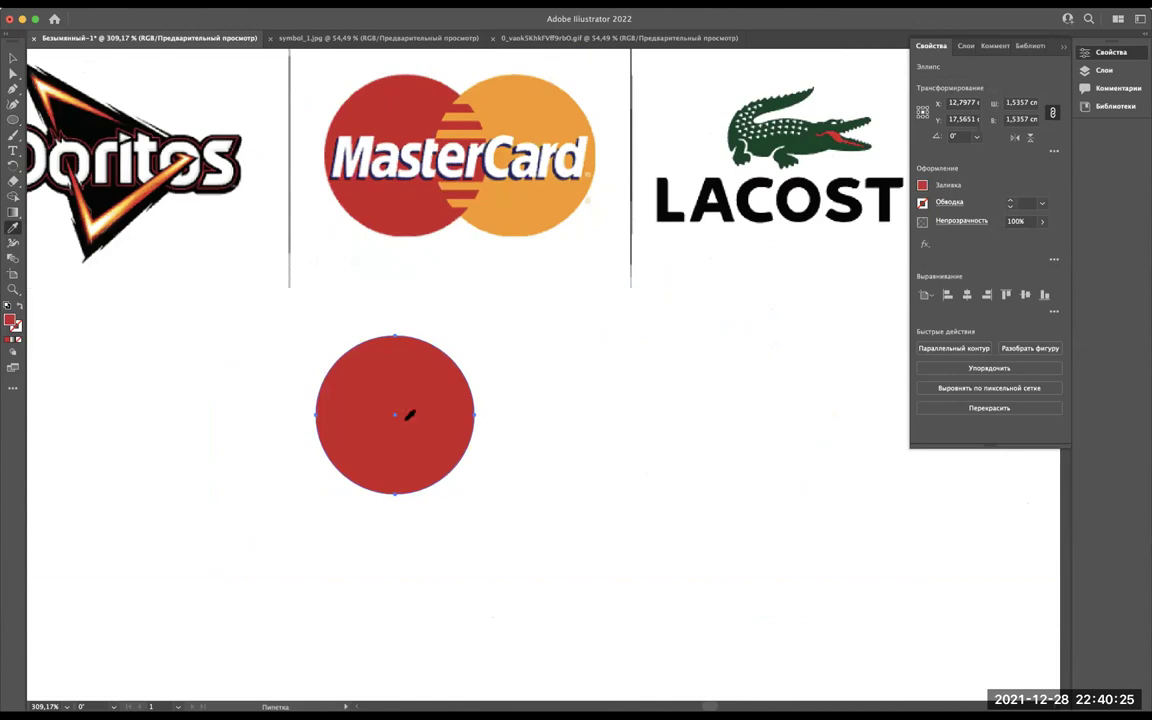
pyautogui.press('v')
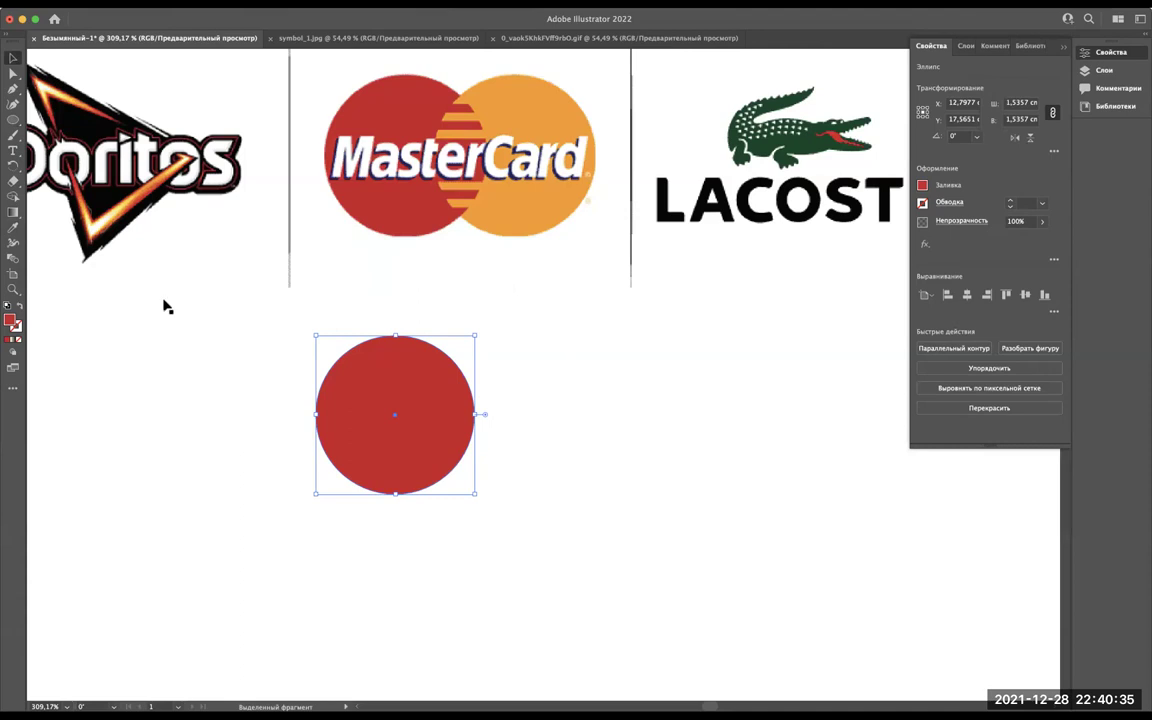
pyautogui.click(13, 228)
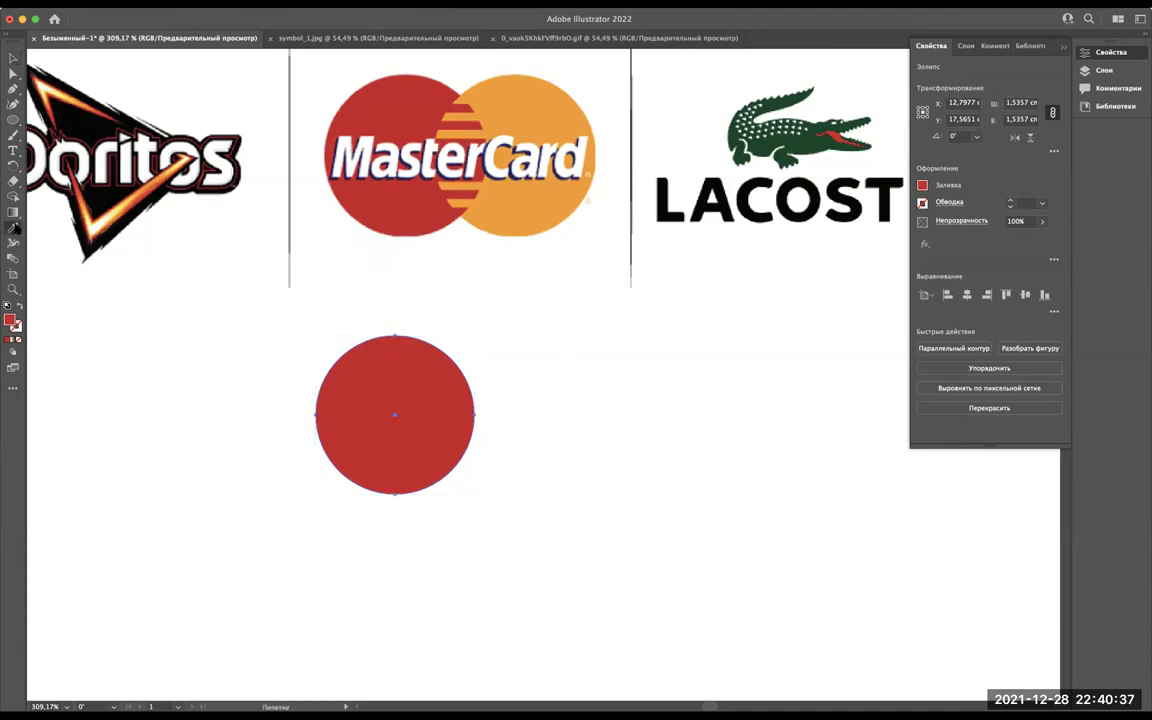
pyautogui.click(527, 117)
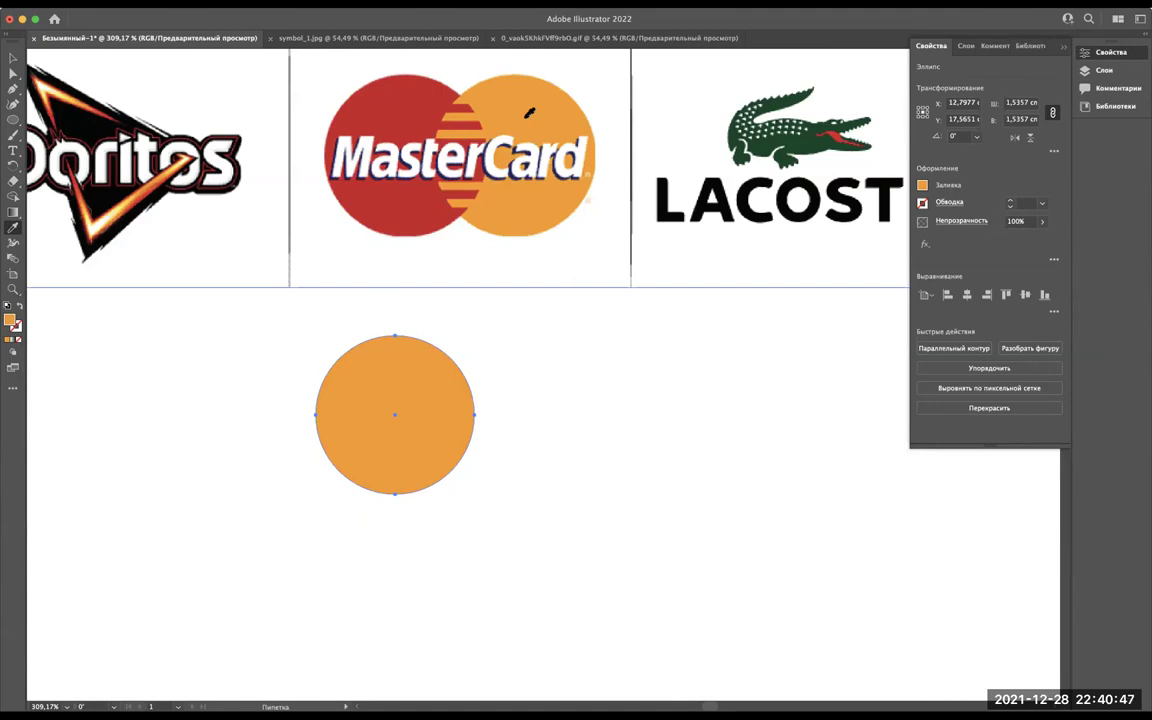
pyautogui.click(390, 120)
# Keep the red circle in place and enlarge it slightly.
pyautogui.click(11, 58)
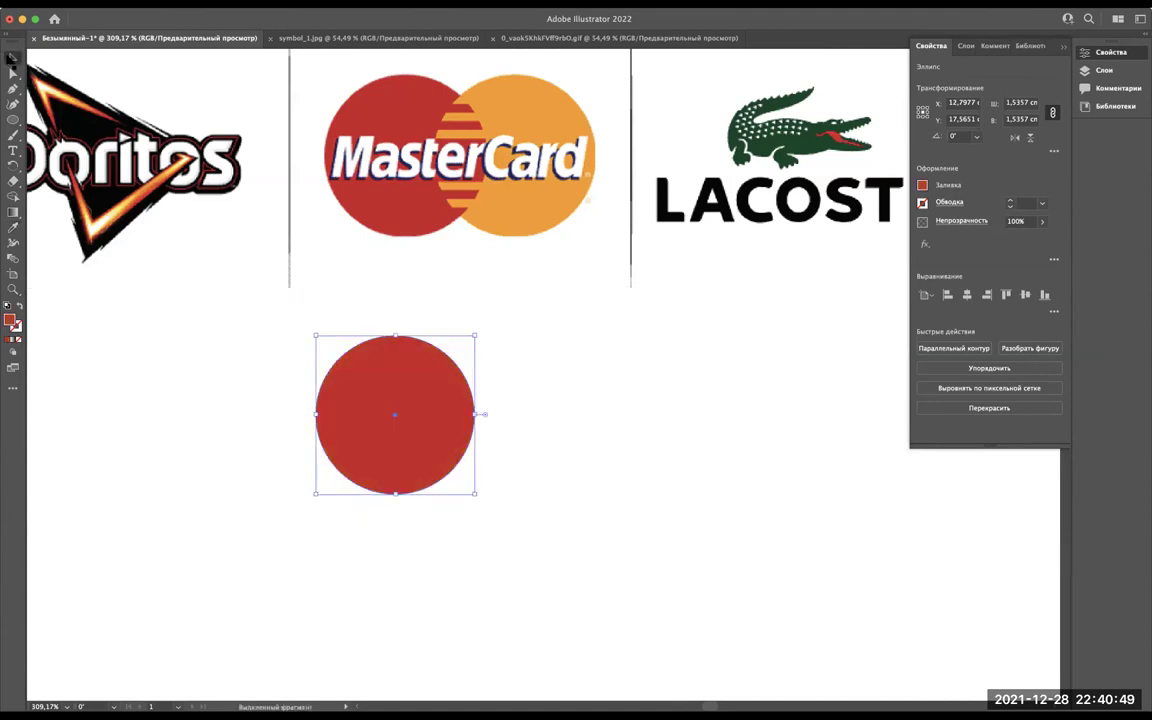
pyautogui.moveTo(413, 347); pyautogui.dragTo(424, 213)
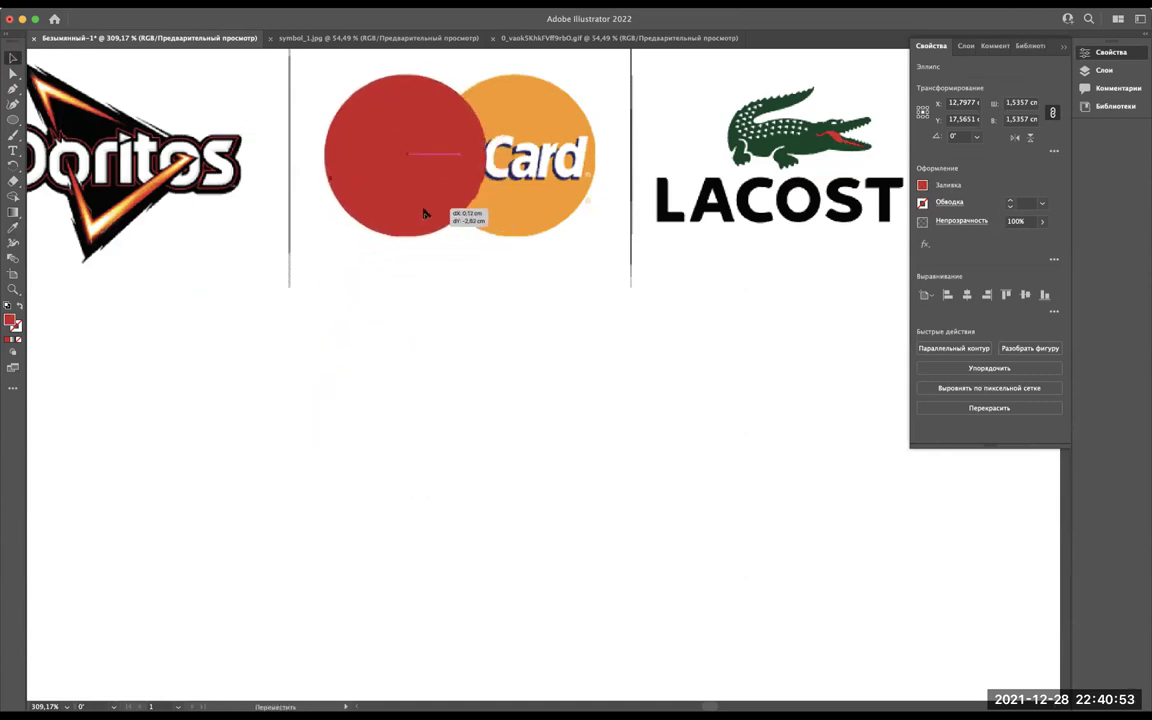
pyautogui.press('super+z')
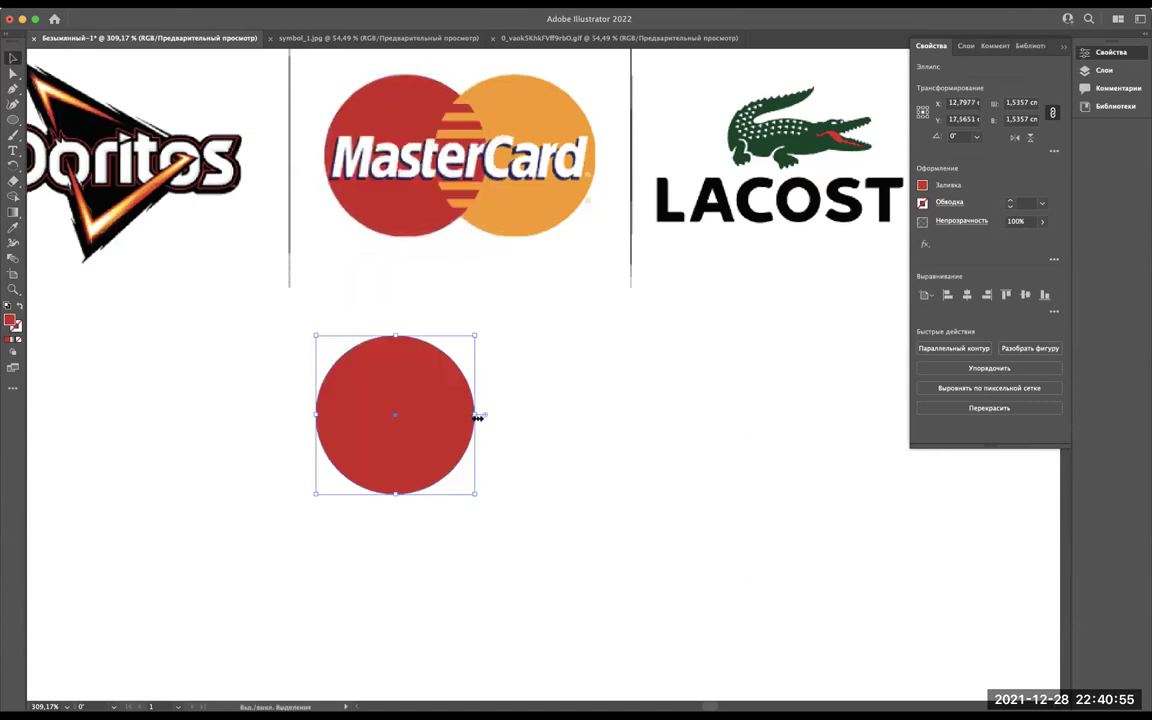
pyautogui.moveTo(477, 415); pyautogui.dragTo(483, 414)
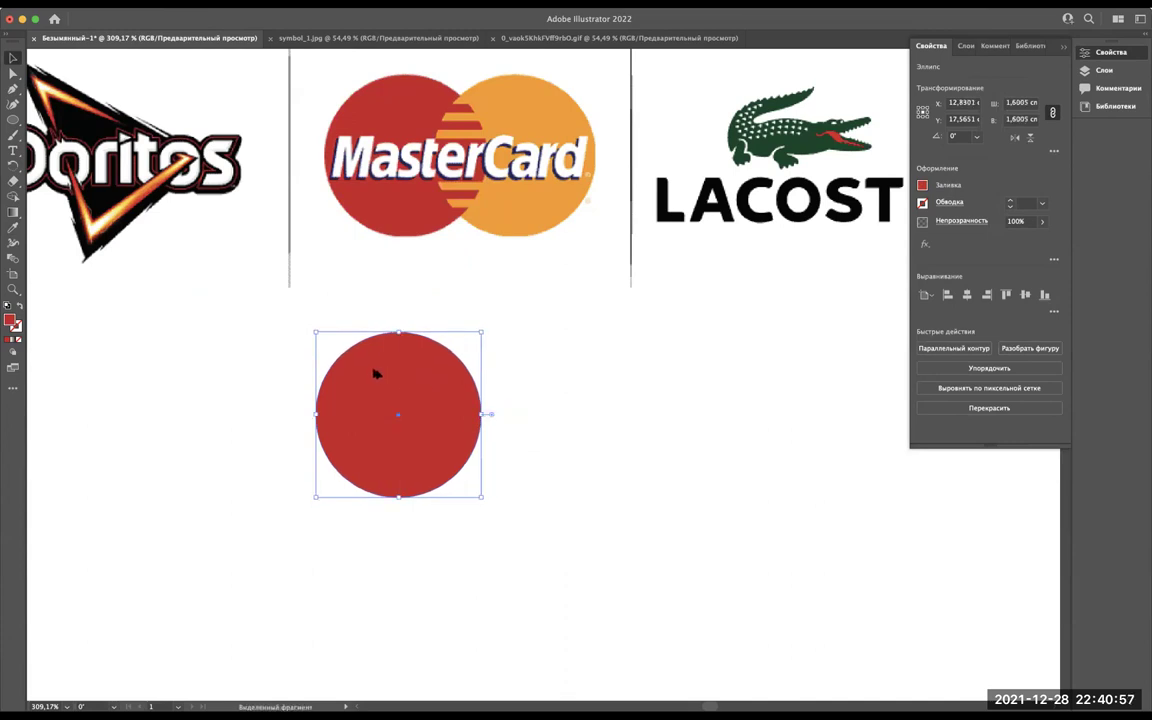
# Copy the red circle to its right and fill the copy with MasterCard orange.
pyautogui.keyDown('alt'); pyautogui.moveTo(363, 378); pyautogui.dragTo(519, 378); pyautogui.keyUp('alt')
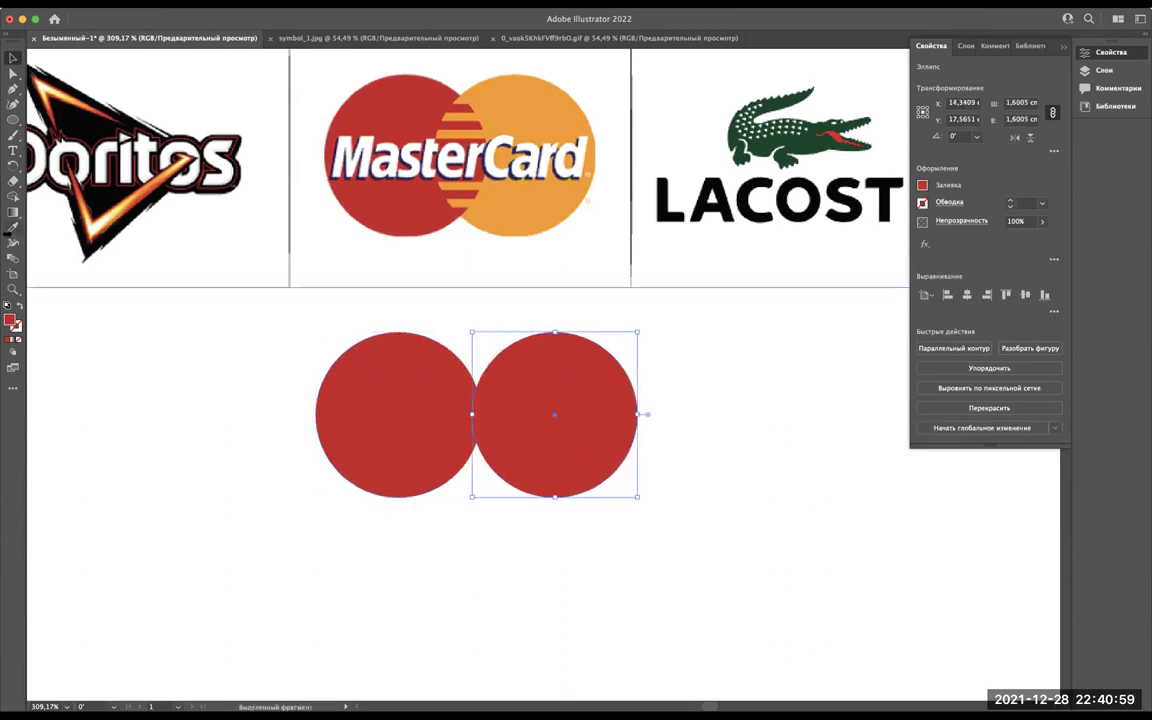
pyautogui.click(12, 230)
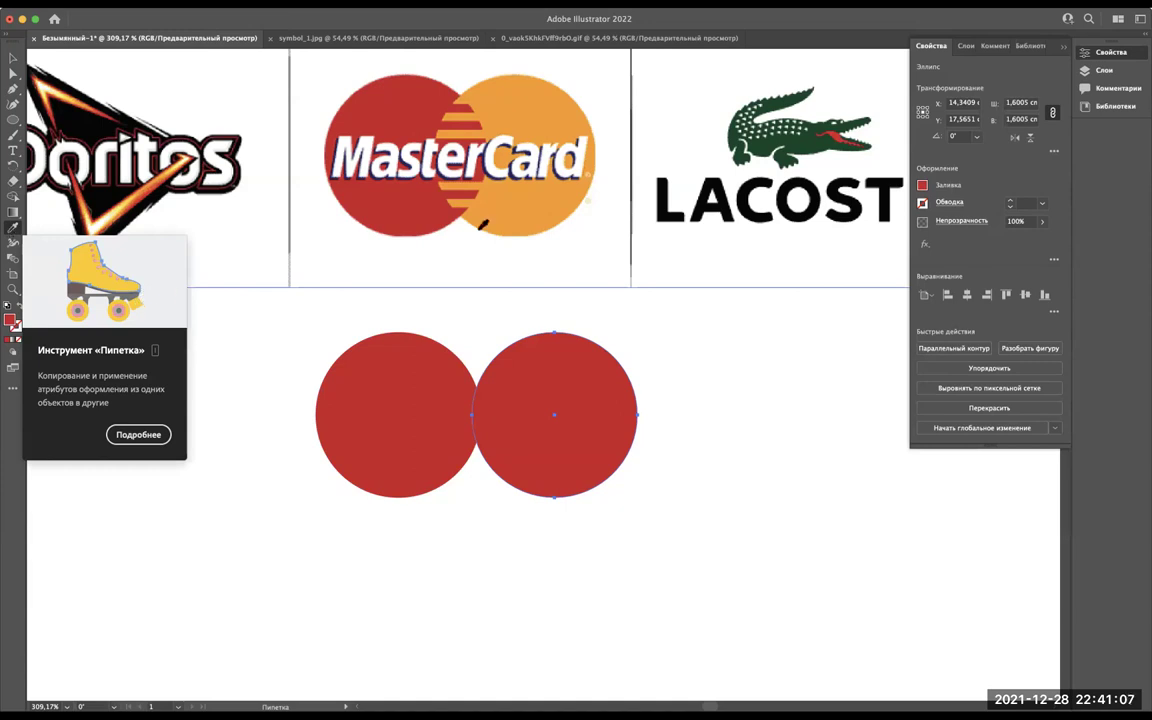
pyautogui.click(538, 110)
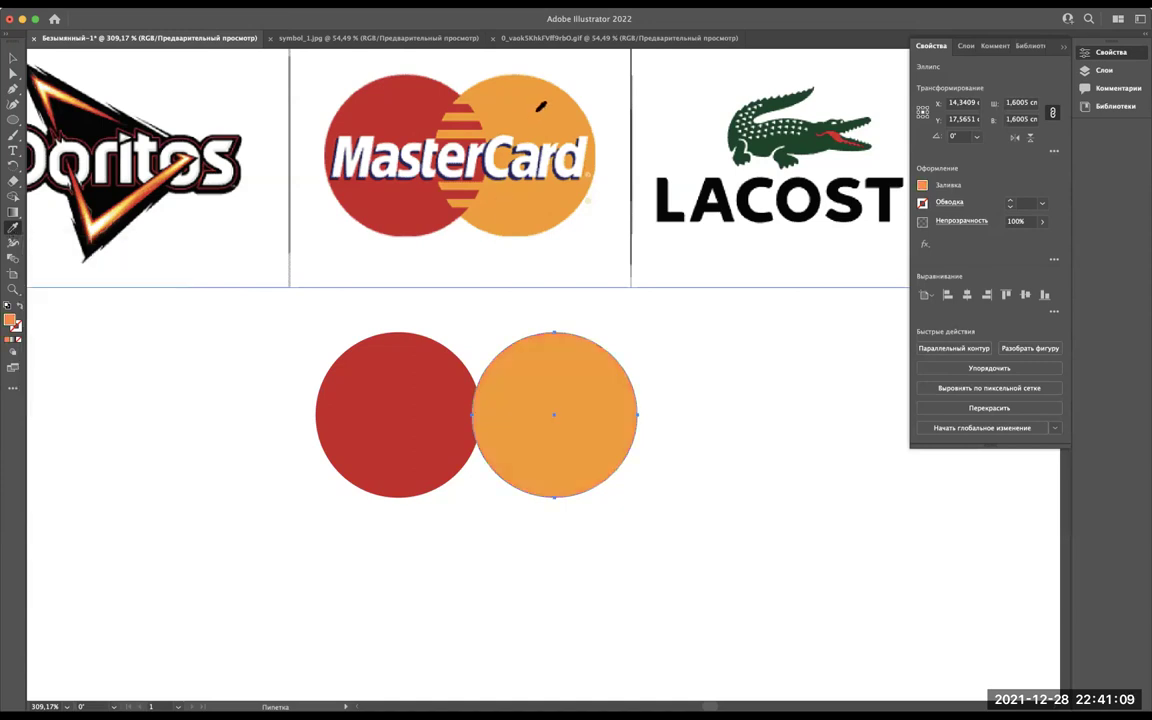
# Slide the orange circle left so it overlaps the red circle.
pyautogui.press('v')
pyautogui.moveTo(535, 394); pyautogui.dragTo(503, 394)
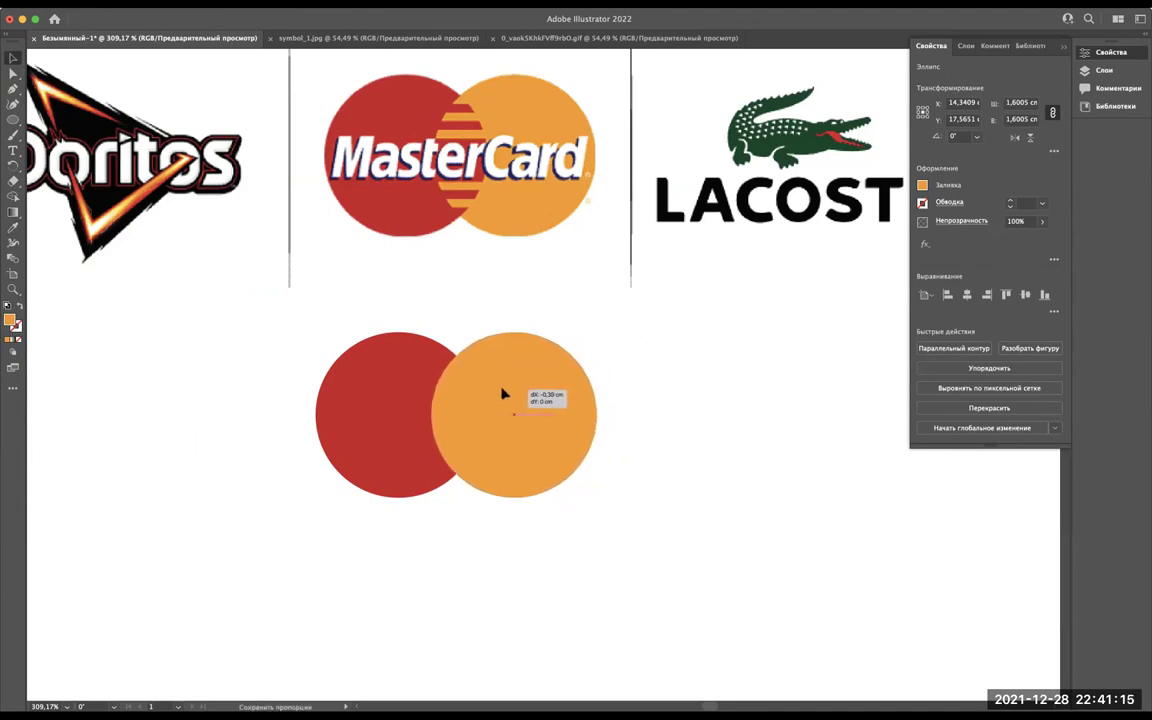
pyautogui.moveTo(503, 394); pyautogui.dragTo(497, 394)
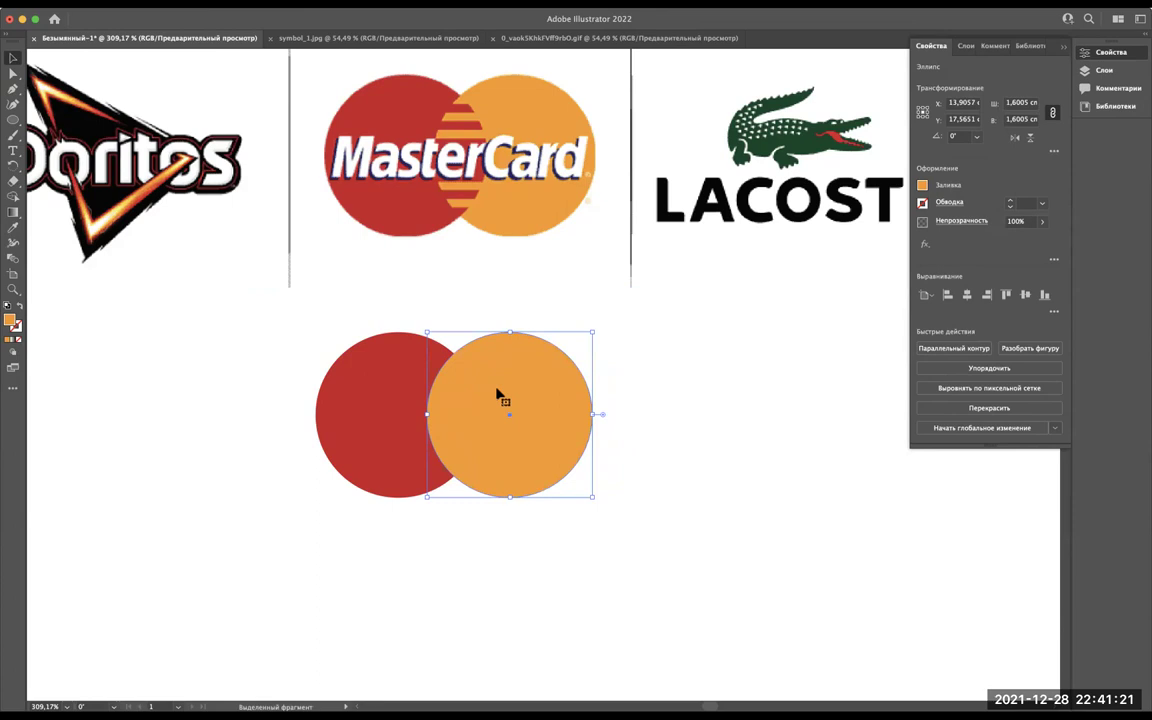
pyautogui.scroll(2, 497, 394)
pyautogui.scroll(2, 497, 394)
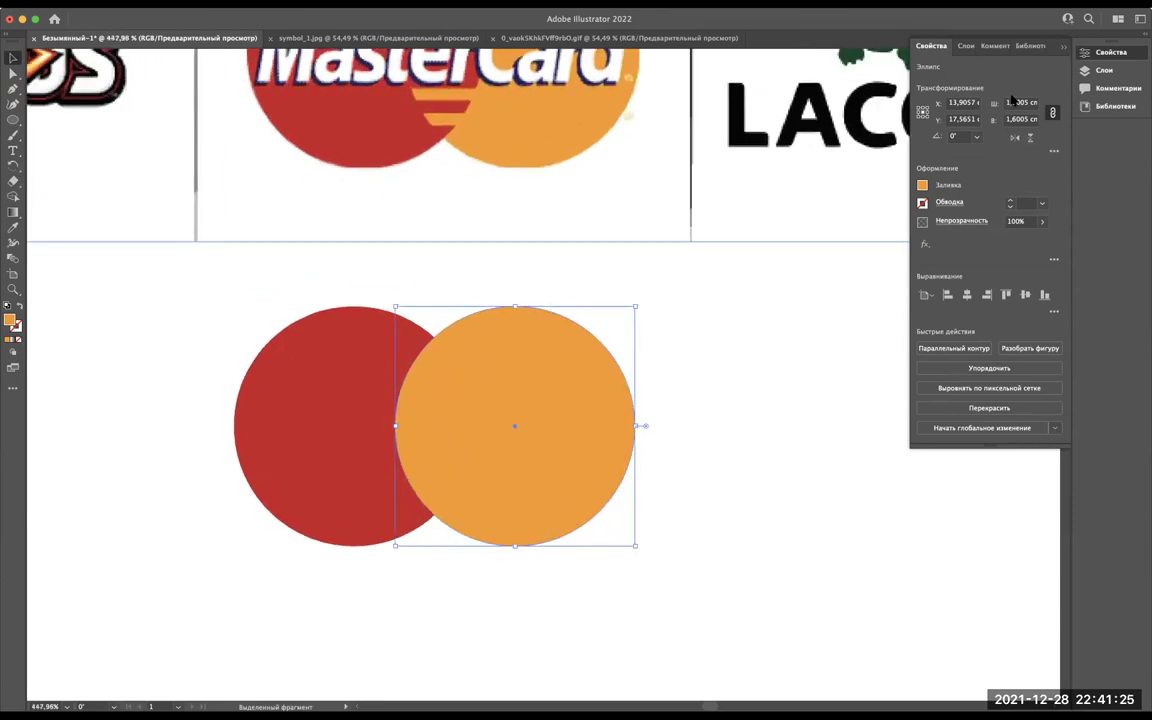
# Show the Layers panel and duplicate the orange circle exactly in place.
pyautogui.click(966, 46)
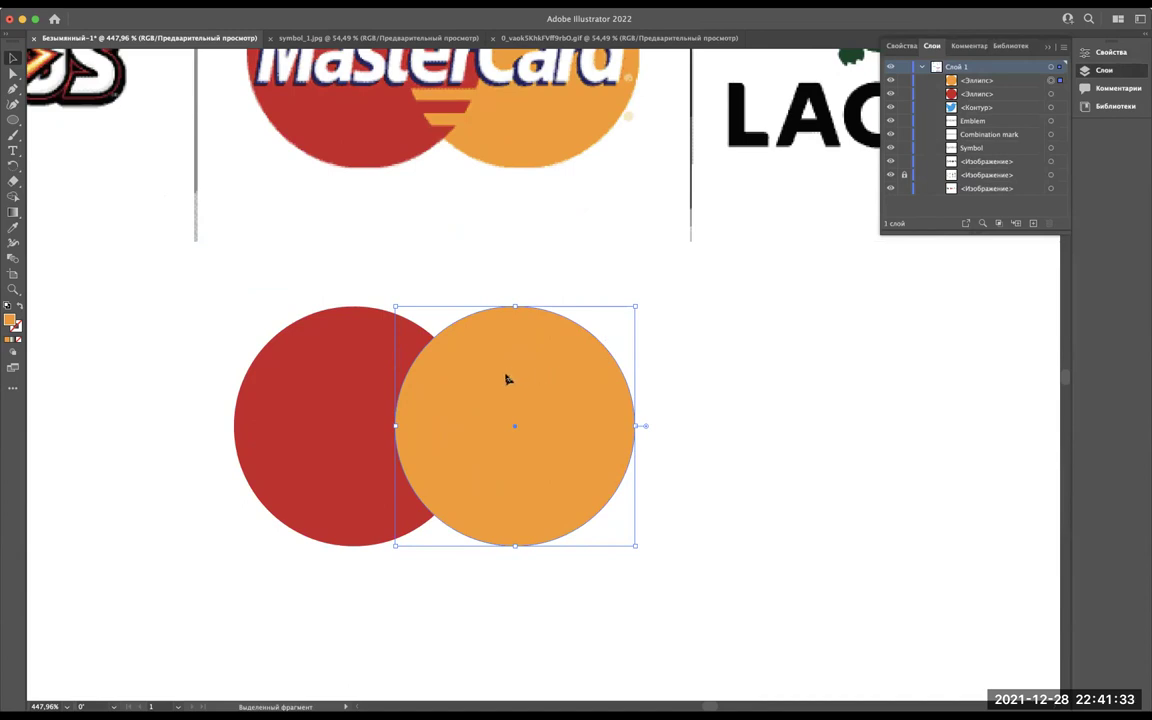
pyautogui.moveTo(507, 379)
pyautogui.mouseDown()
pyautogui.moveTo(712, 390)
pyautogui.moveTo(506, 376)
pyautogui.mouseUp()
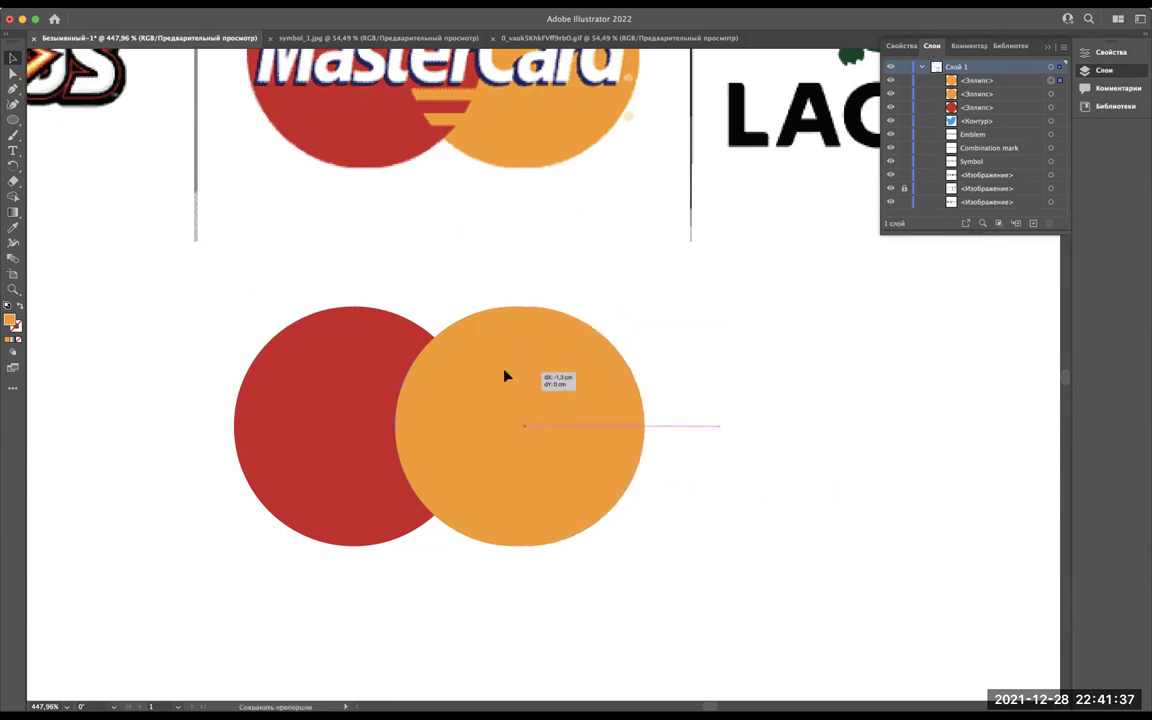
pyautogui.moveTo(507, 376); pyautogui.dragTo(507, 376)
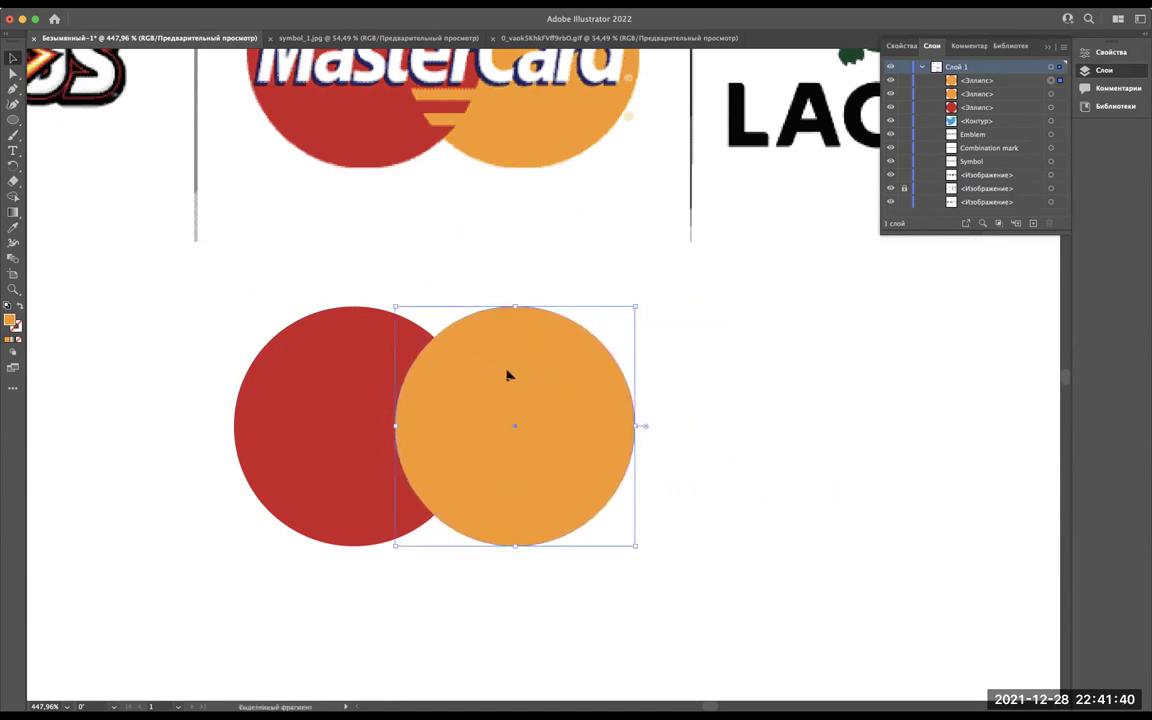
# Stack one orange copy beneath the red circle, verifying the order with an undone test move.
pyautogui.click(980, 95)
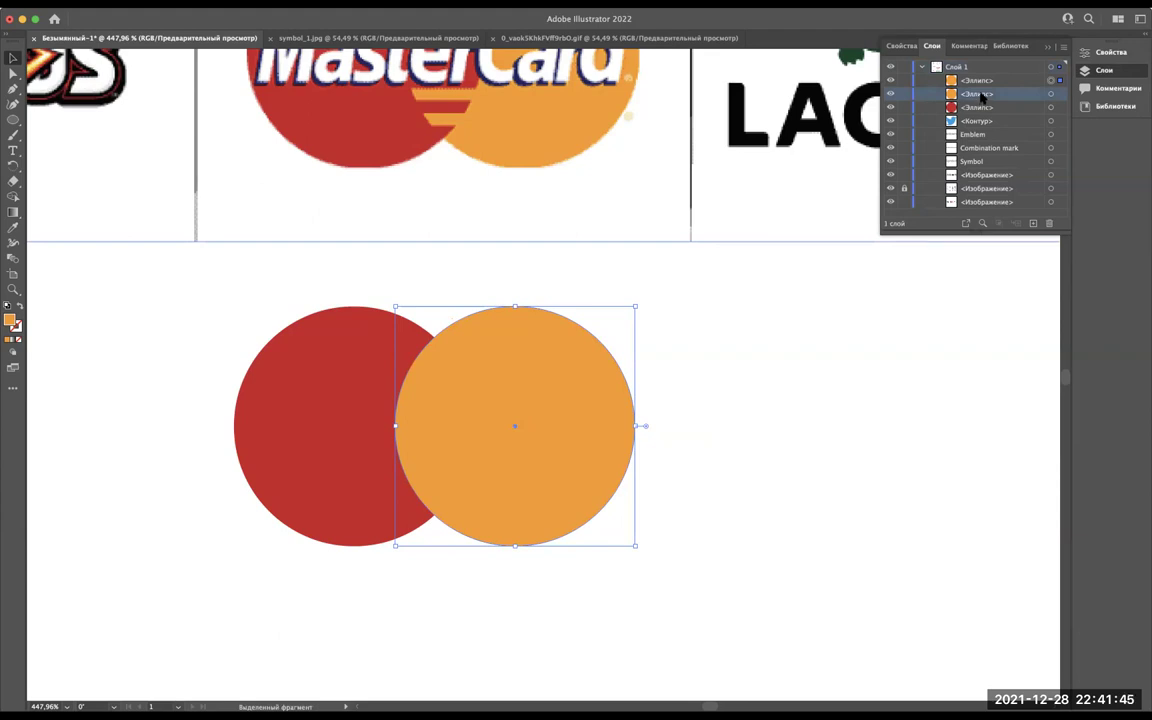
pyautogui.moveTo(981, 95); pyautogui.dragTo(983, 112)
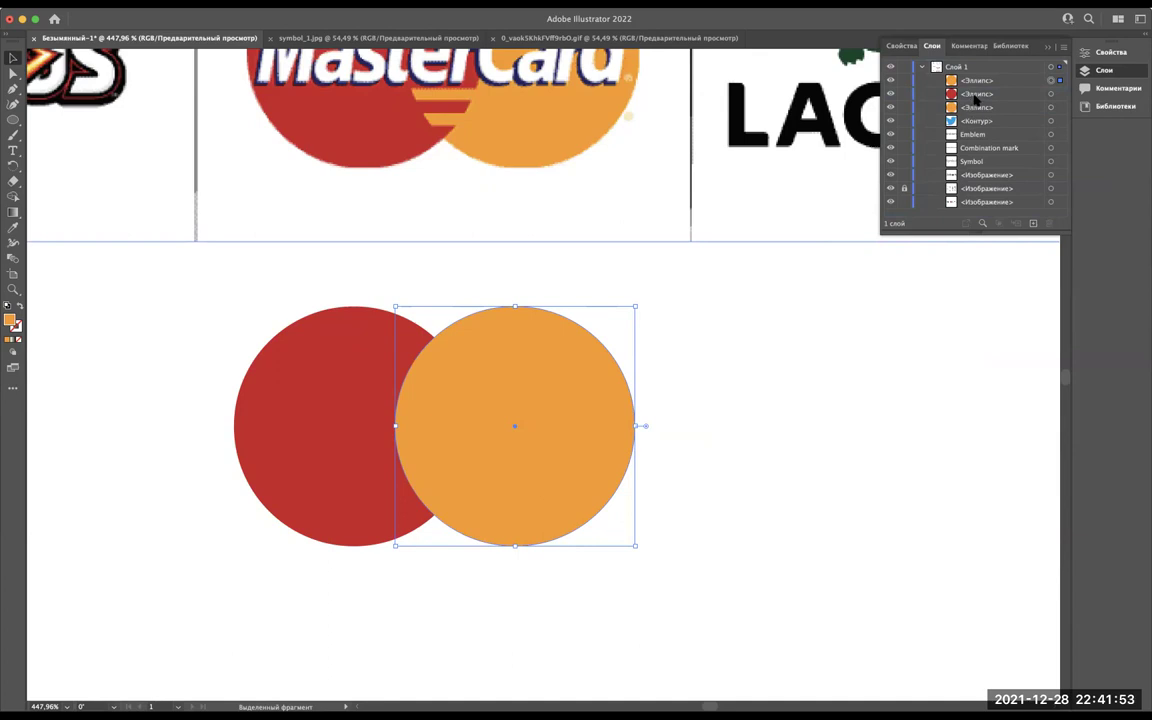
pyautogui.click(978, 94)
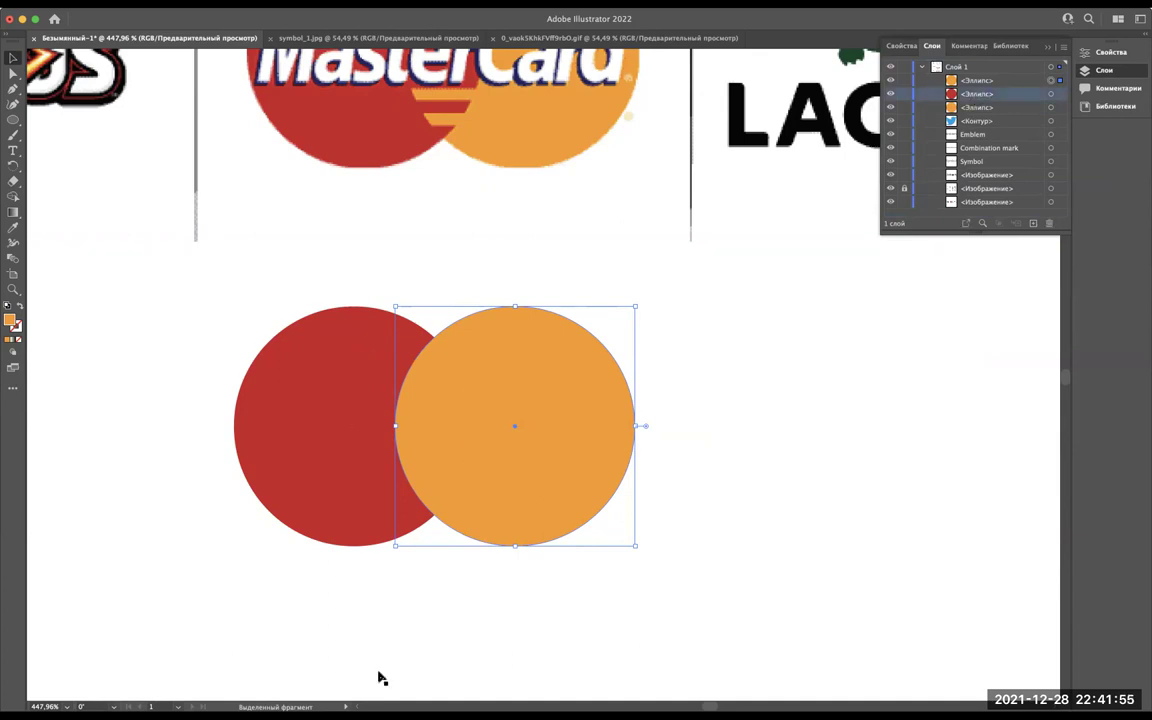
pyautogui.scroll(1, 446, 458)
pyautogui.scroll(3, 446, 458)
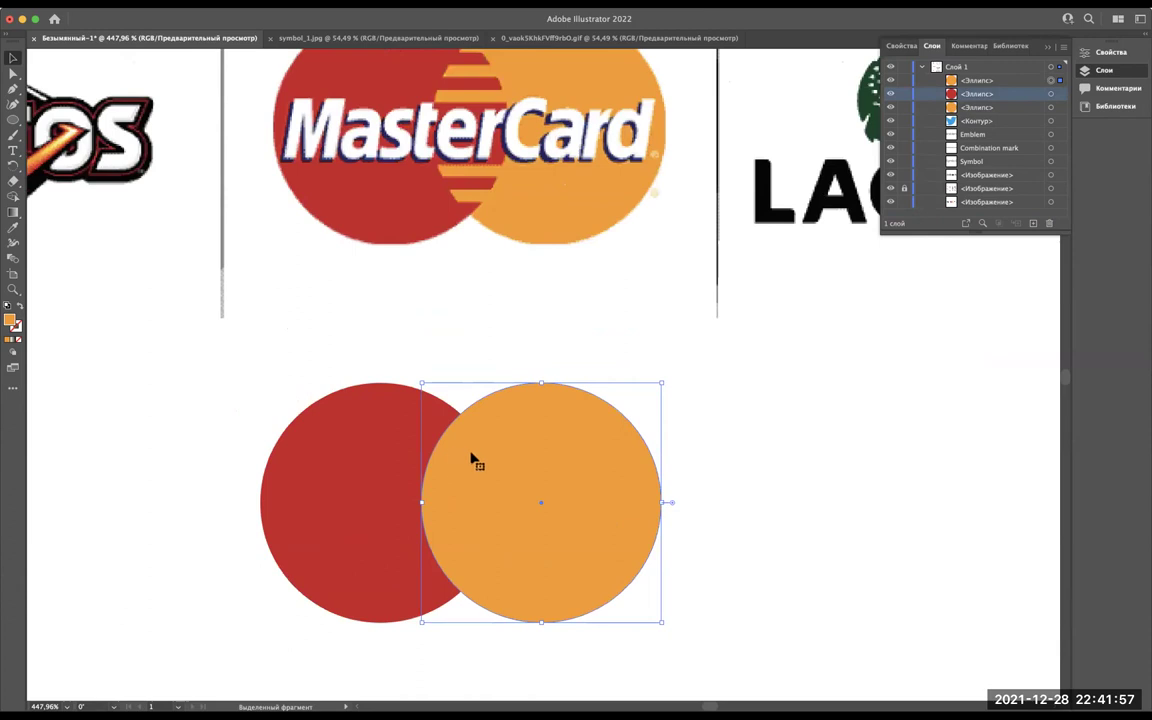
pyautogui.moveTo(534, 444); pyautogui.dragTo(874, 413)
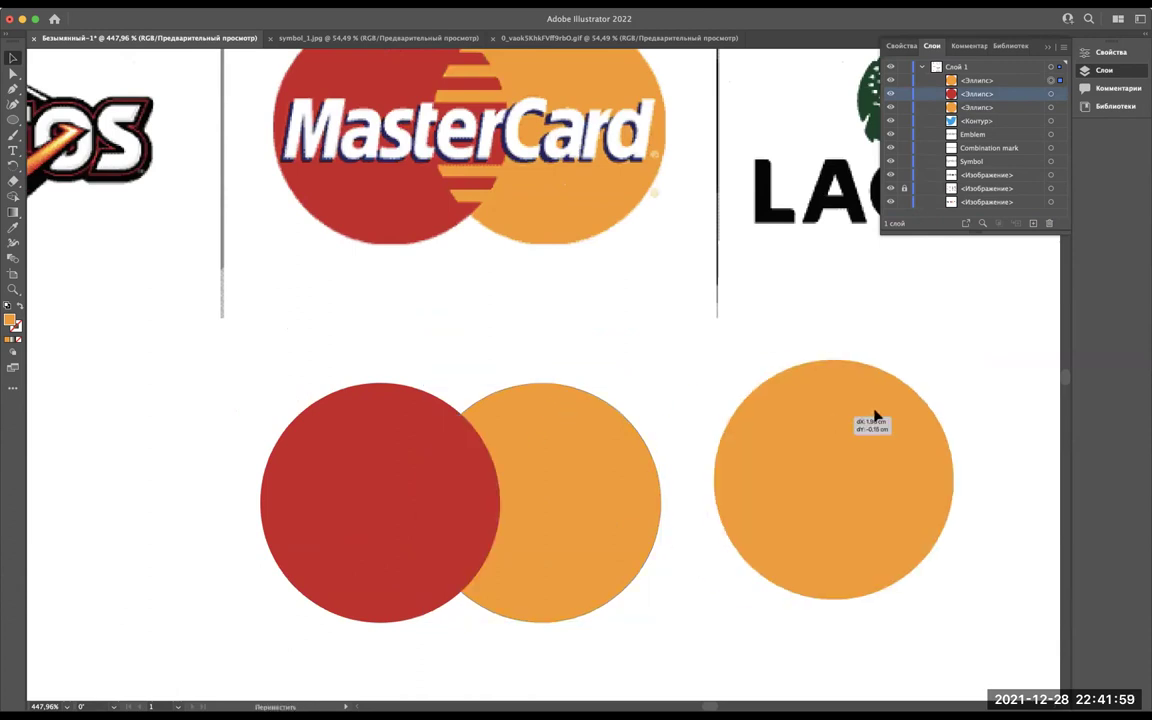
pyautogui.press('super+z')
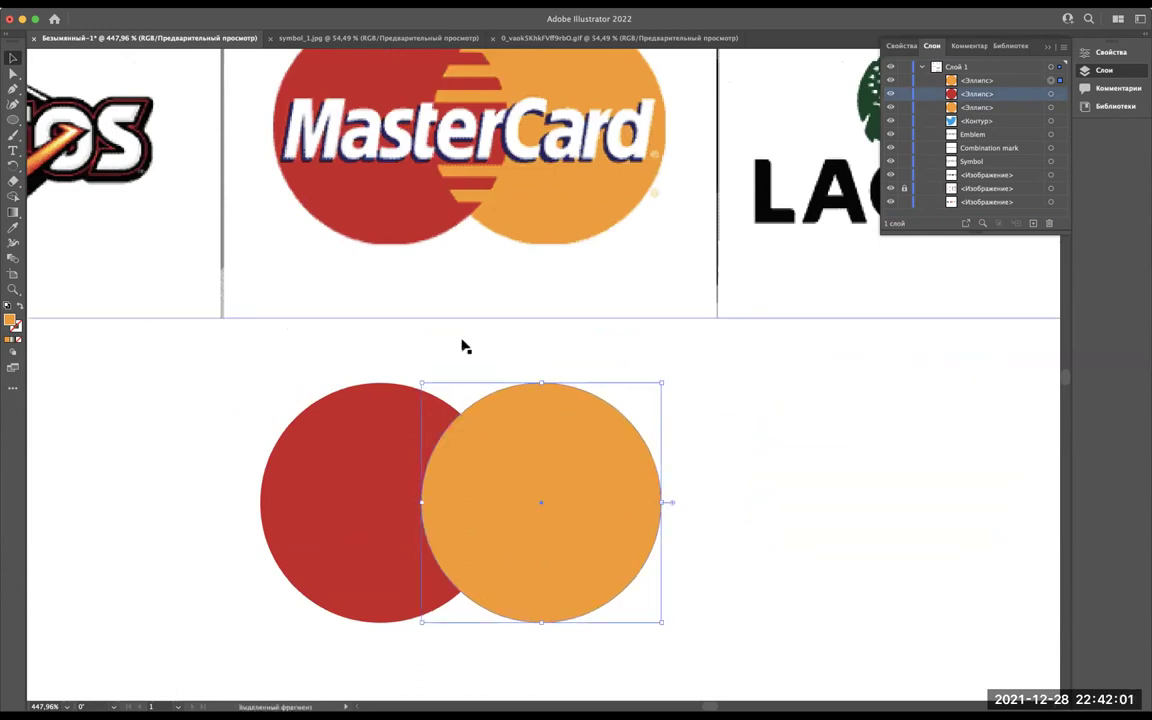
# Draw a thin rectangle over the top stripe of the reference logo's overlap.
pyautogui.scroll(4, 463, 344)
pyautogui.scroll(4, 480, 310)
pyautogui.keyDown('alt'); pyautogui.scroll(5, 500, 278); pyautogui.keyUp('alt')
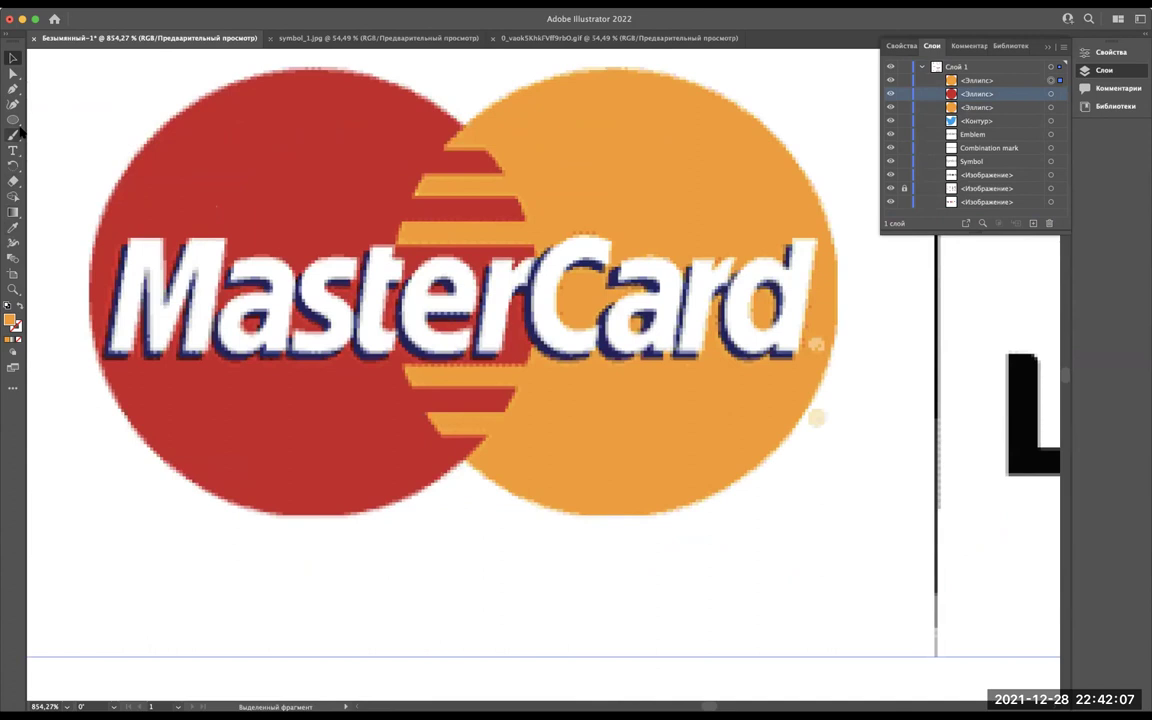
pyautogui.click(18, 124)
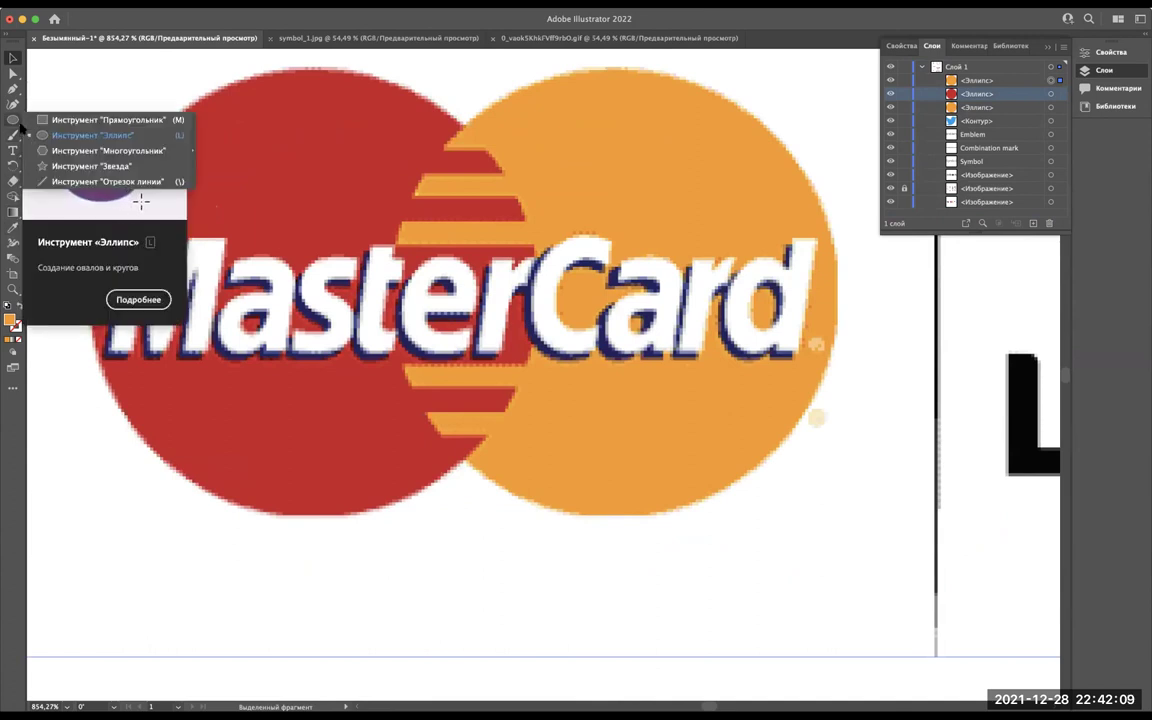
pyautogui.click(57, 121)
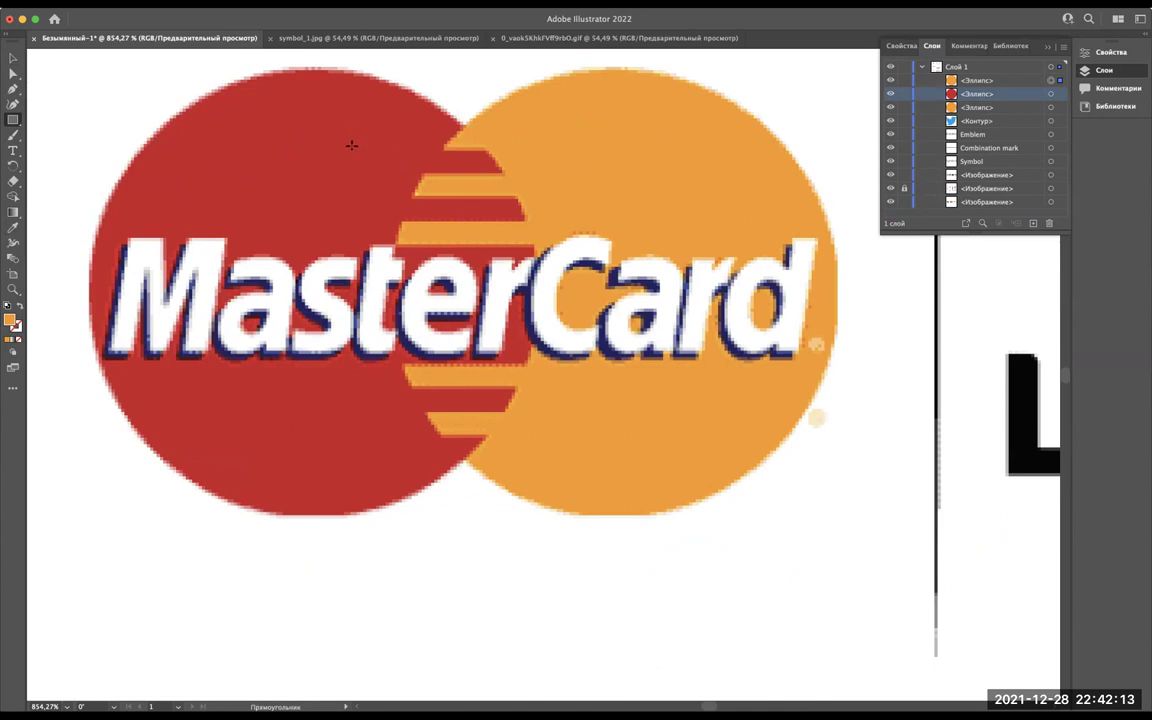
pyautogui.moveTo(340, 140)
pyautogui.mouseDown()
pyautogui.moveTo(473, 165)
pyautogui.moveTo(478, 183)
pyautogui.mouseUp()
pyautogui.press('v')
pyautogui.scroll(3, 437, 158)
pyautogui.scroll(3, 463, 165)
# Widen the stripe rectangle slightly and move it next to the rebuilt circles.
pyautogui.moveTo(570, 173); pyautogui.dragTo(582, 185)
pyautogui.scroll(-3, 584, 184)
pyautogui.scroll(-3, 583, 183)
pyautogui.scroll(-2, 537, 295)
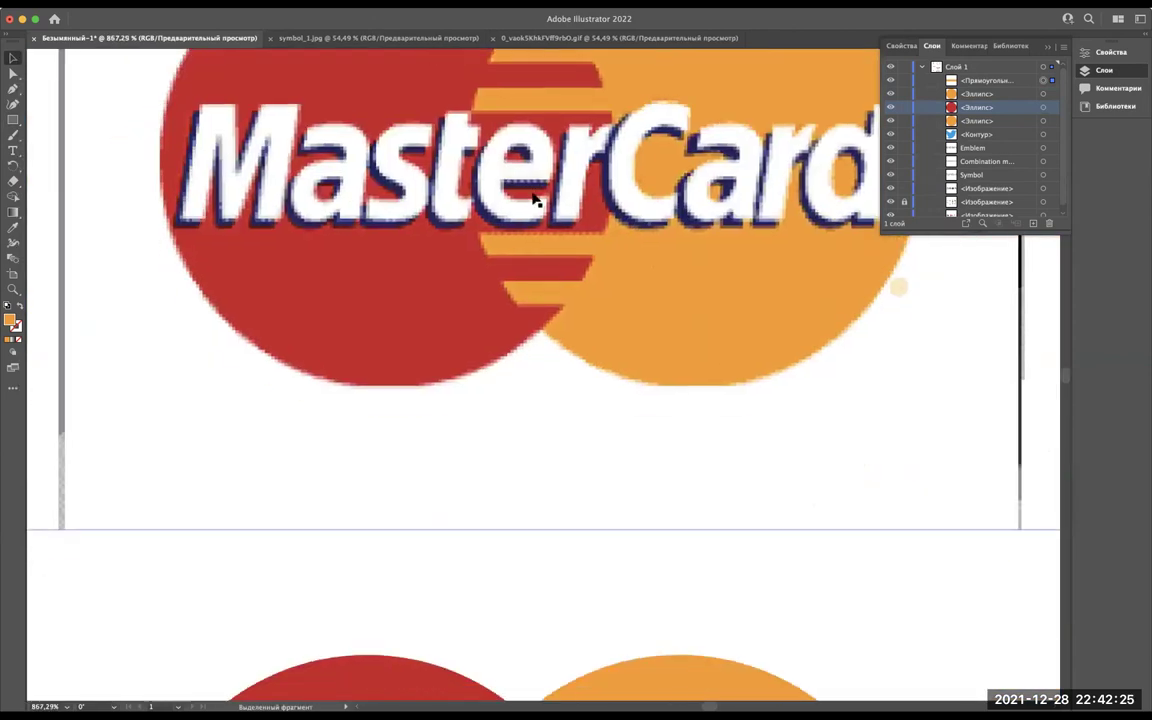
pyautogui.scroll(-4, 524, 245)
pyautogui.moveTo(468, 160)
pyautogui.mouseDown()
pyautogui.moveTo(377, 472)
pyautogui.moveTo(224, 506)
pyautogui.mouseUp()
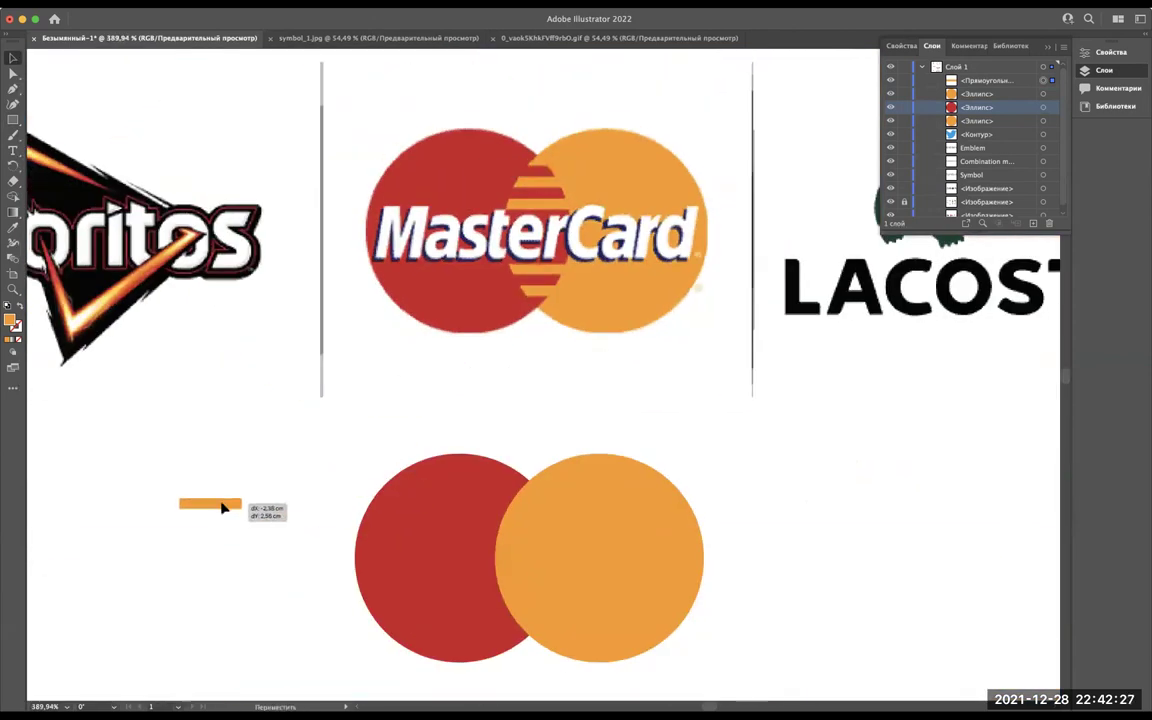
pyautogui.scroll(1, 226, 468)
pyautogui.scroll(4, 226, 468)
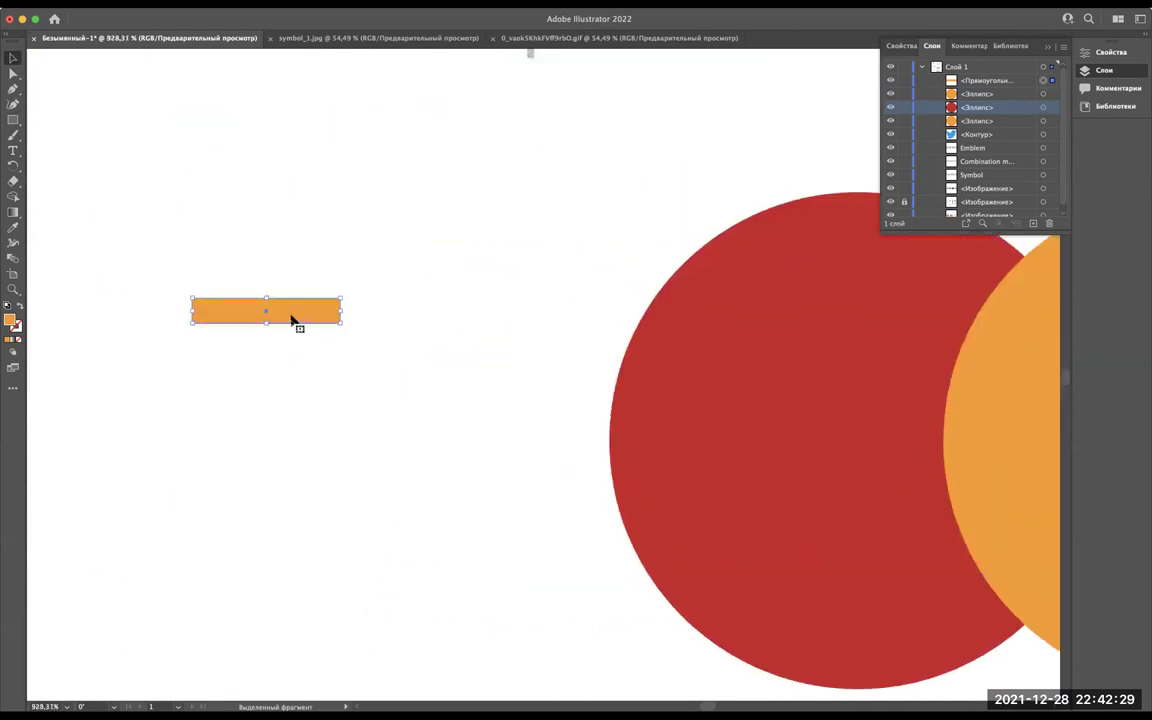
pyautogui.scroll(2, 294, 320)
pyautogui.hscroll(-2, 290, 318)
pyautogui.scroll(-1, 290, 318)
pyautogui.hscroll(-1, 290, 318)
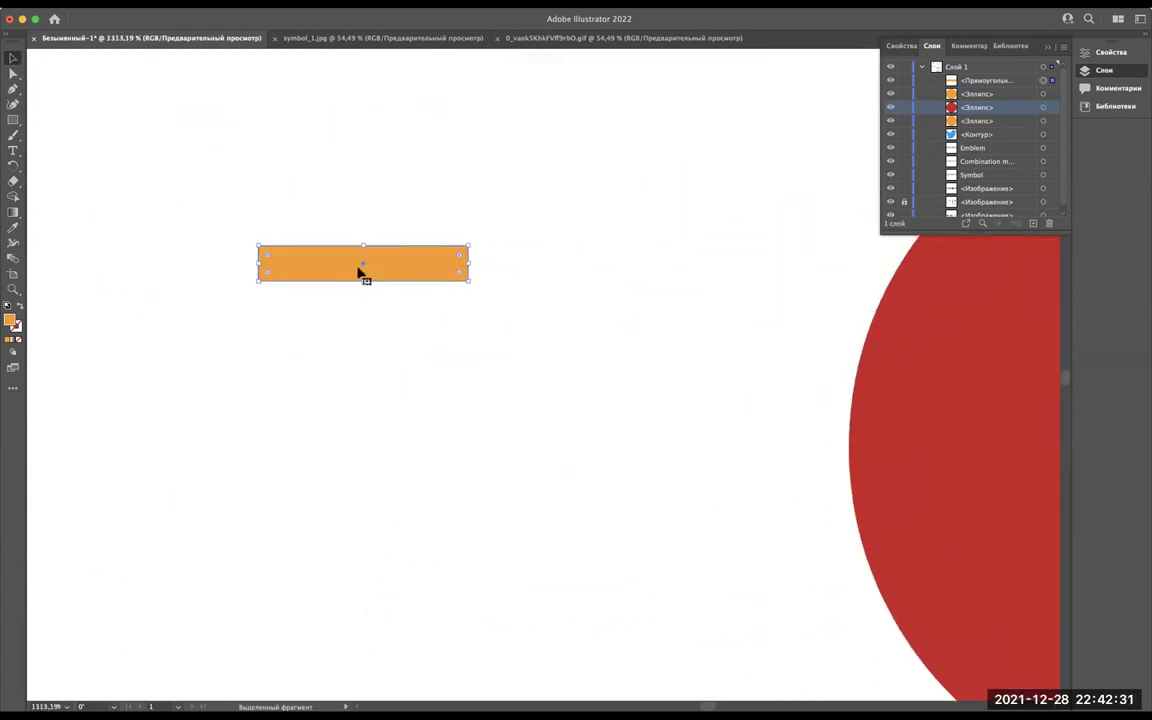
# Stretch the stripe into a long horizontal bar and place a copy just below it.
pyautogui.moveTo(467, 265); pyautogui.dragTo(757, 267)
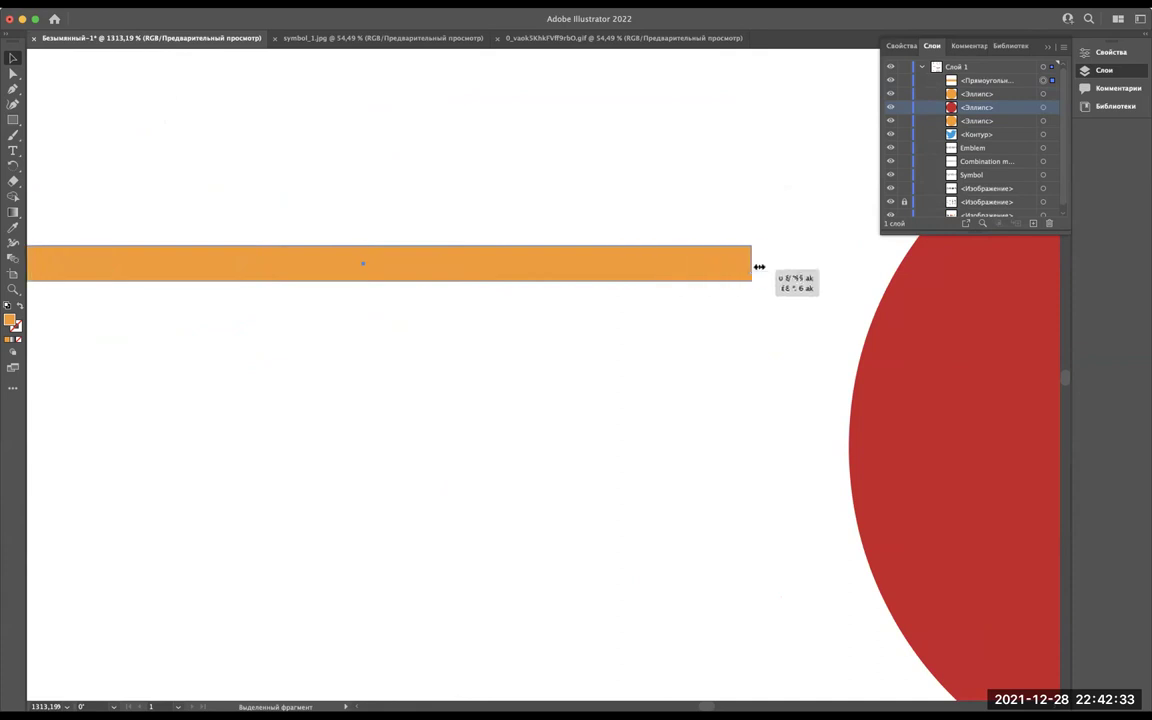
pyautogui.hscroll(-3, 458, 307)
pyautogui.scroll(-1, 458, 307)
pyautogui.scroll(-3, 458, 307)
pyautogui.hscroll(1, 610, 301)
pyautogui.scroll(-1, 610, 301)
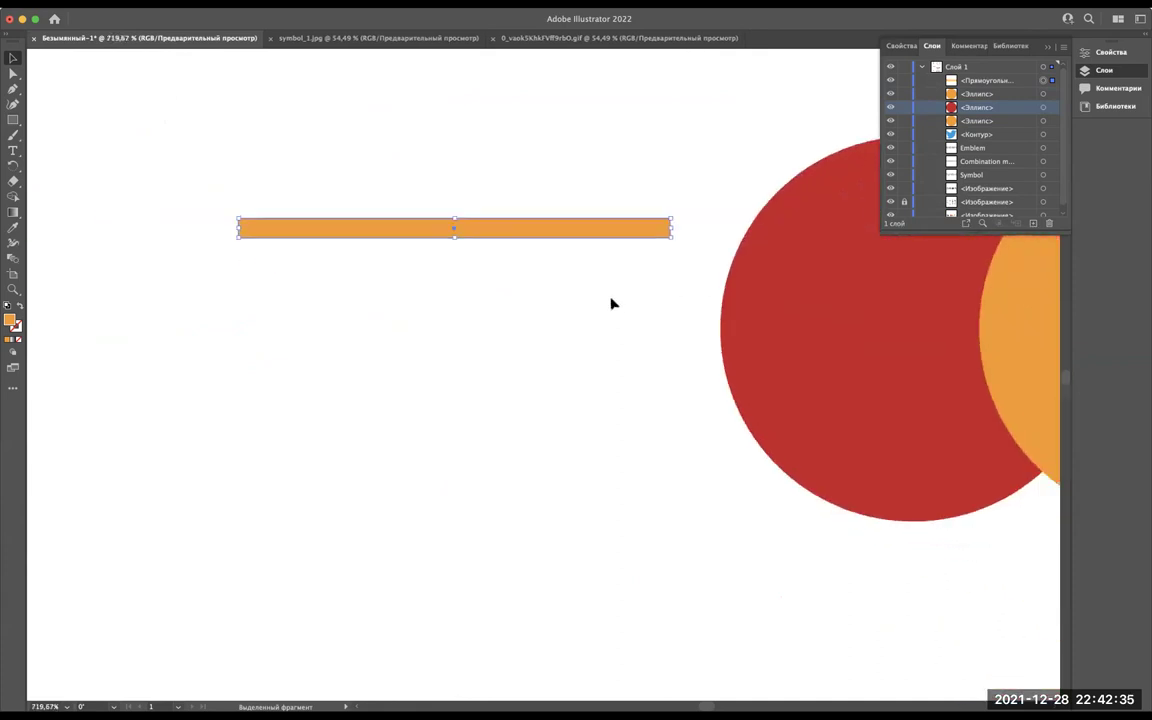
pyautogui.scroll(3, 463, 231)
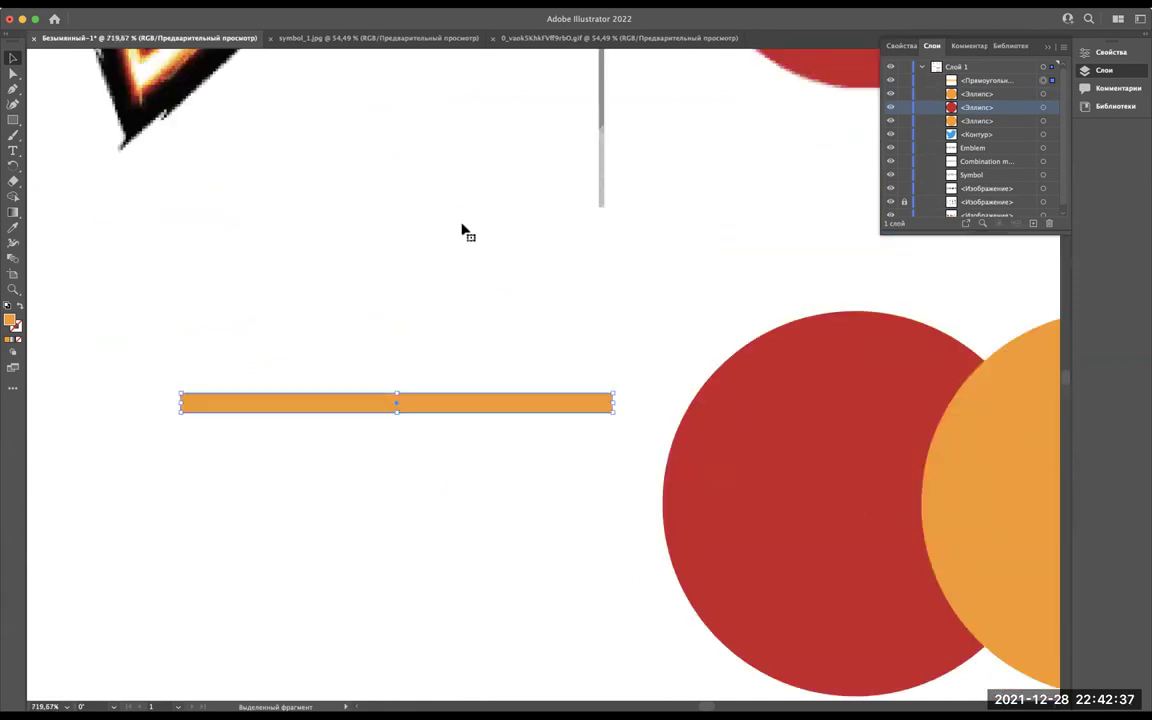
pyautogui.scroll(3, 463, 231)
pyautogui.scroll(3, 463, 231)
pyautogui.scroll(2, 757, 201)
pyautogui.scroll(-3, 465, 278)
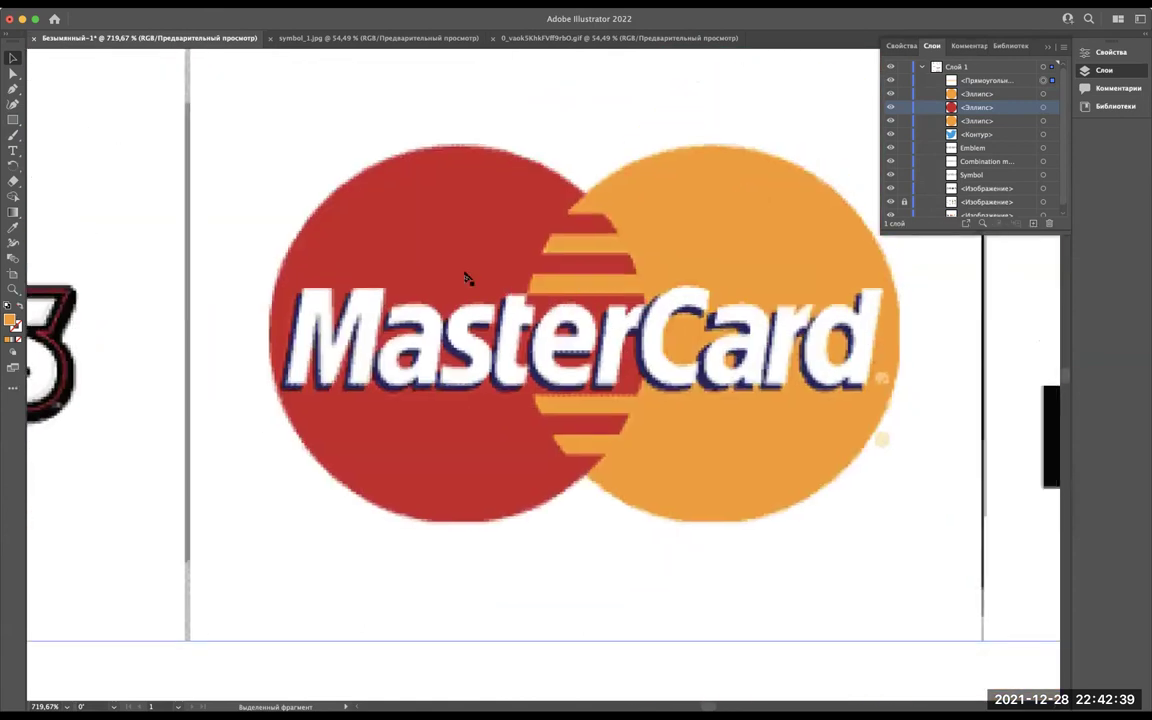
pyautogui.scroll(5, 441, 314)
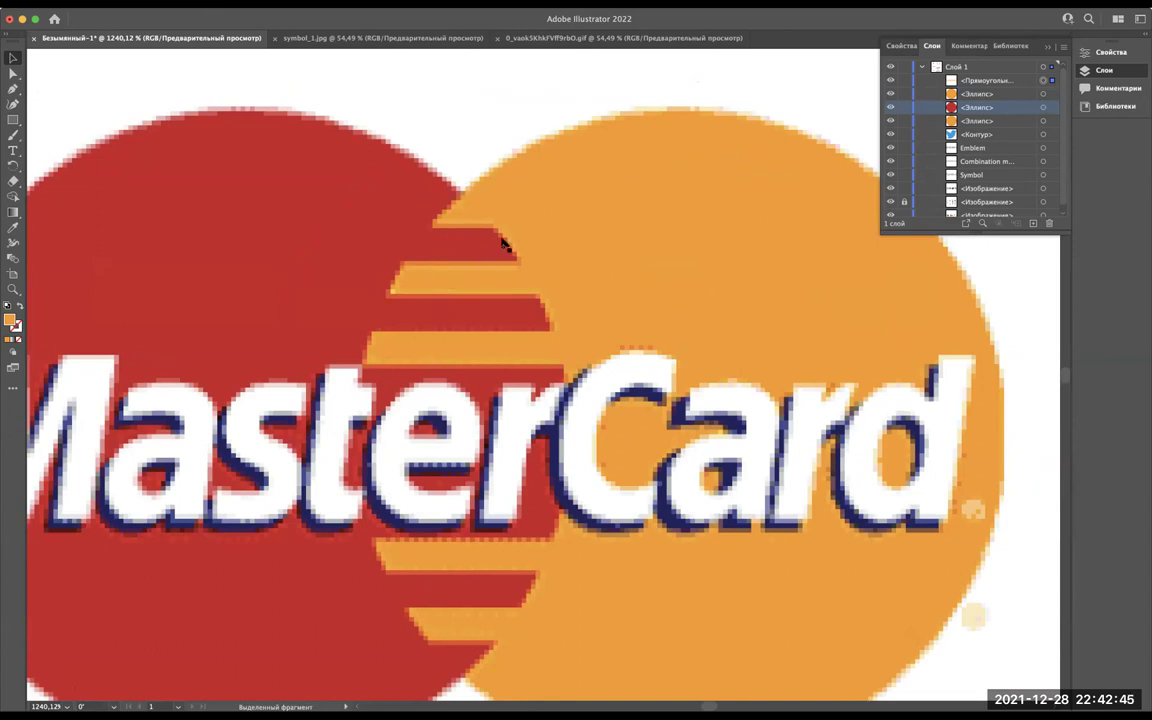
pyautogui.scroll(-10, 504, 243)
pyautogui.scroll(2, 502, 243)
pyautogui.scroll(5, 517, 170)
pyautogui.scroll(4, 522, 171)
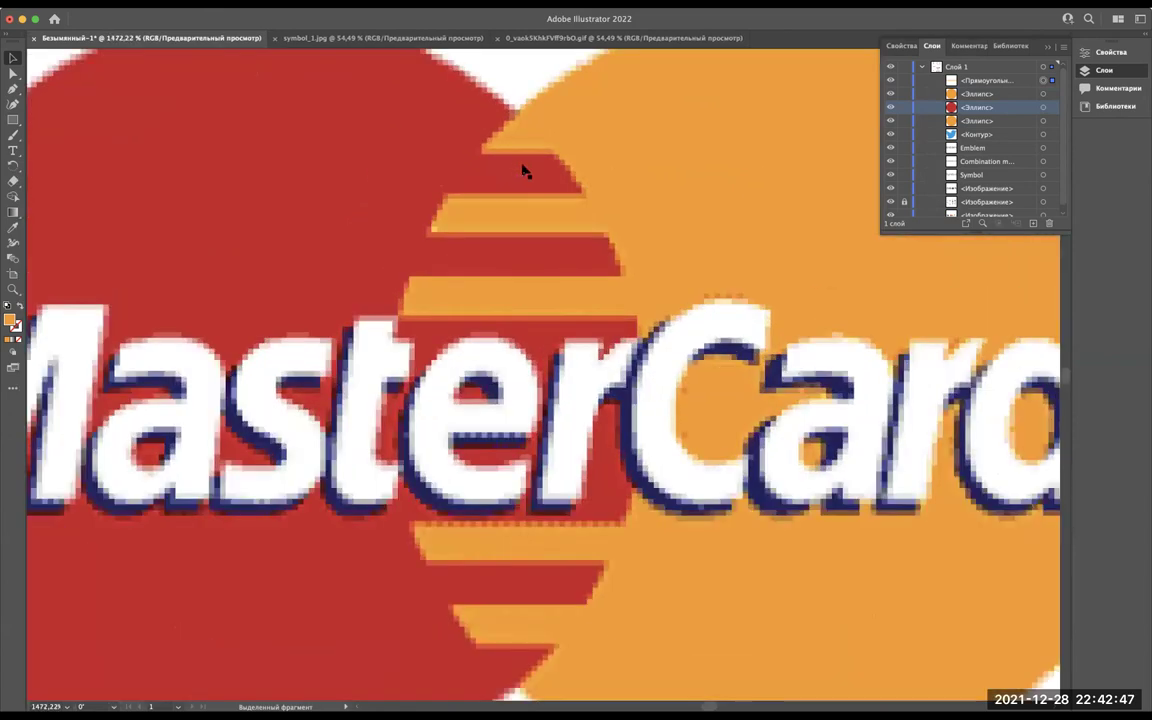
pyautogui.scroll(2, 490, 200)
pyautogui.scroll(2, 465, 243)
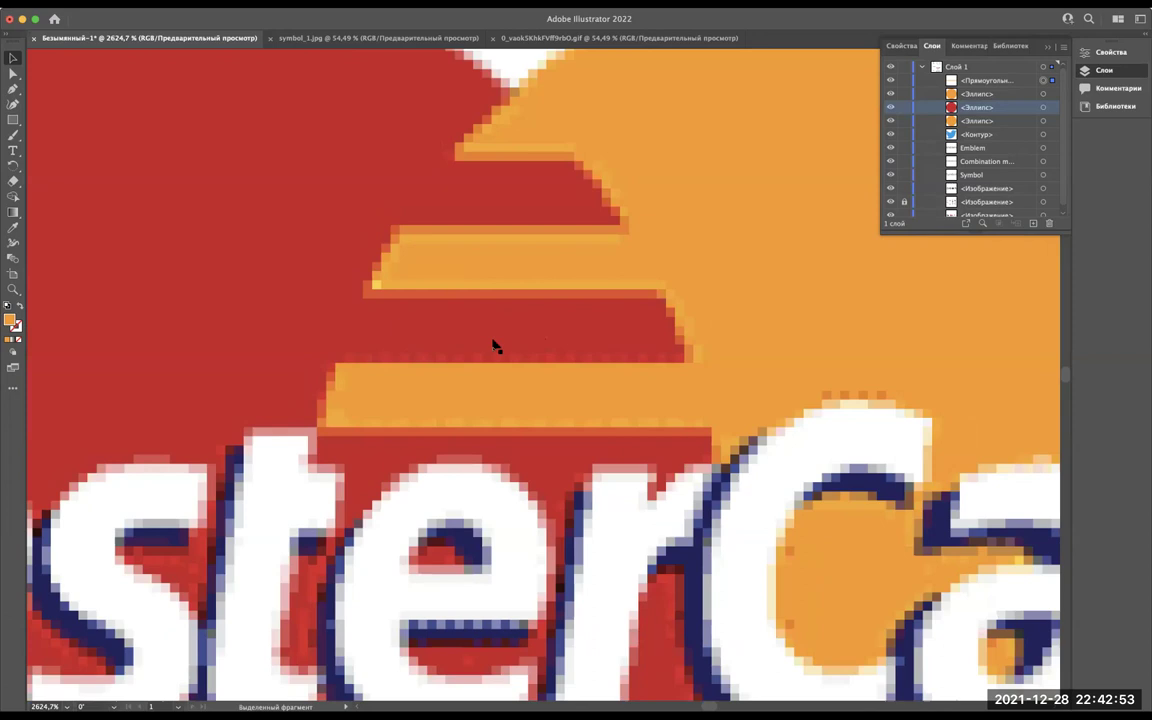
pyautogui.scroll(-5, 497, 345)
pyautogui.scroll(-5, 497, 337)
pyautogui.scroll(3, 213, 190)
pyautogui.hscroll(-2, 215, 193)
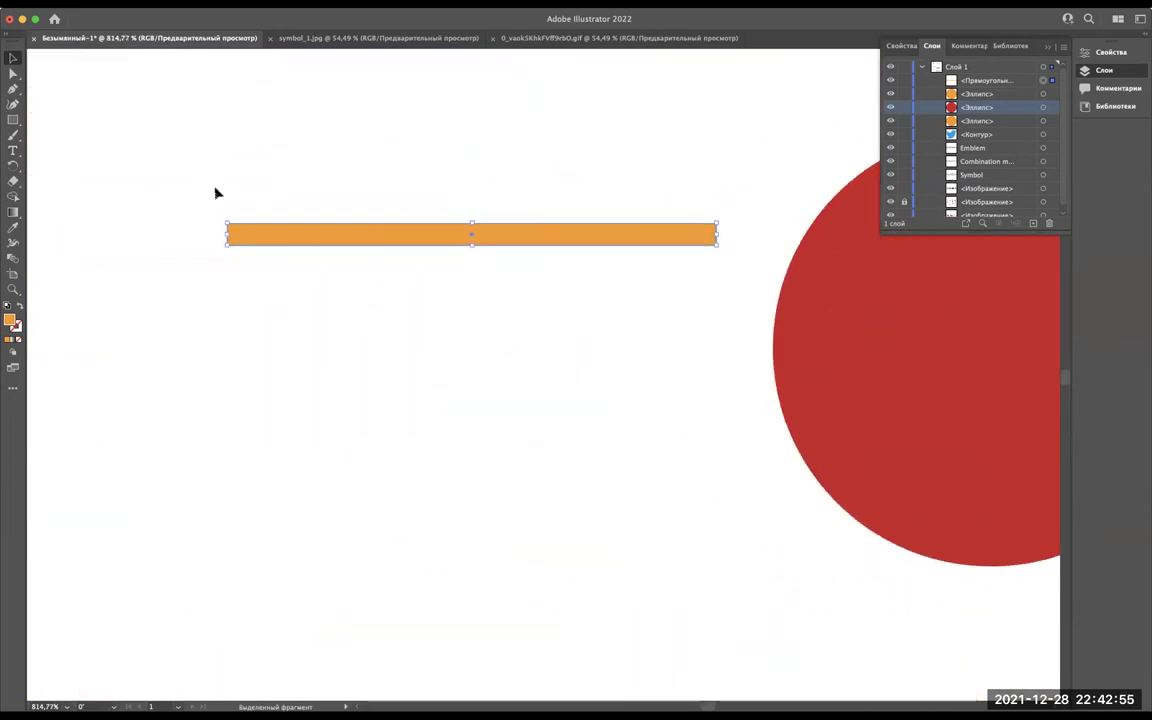
pyautogui.scroll(2, 446, 221)
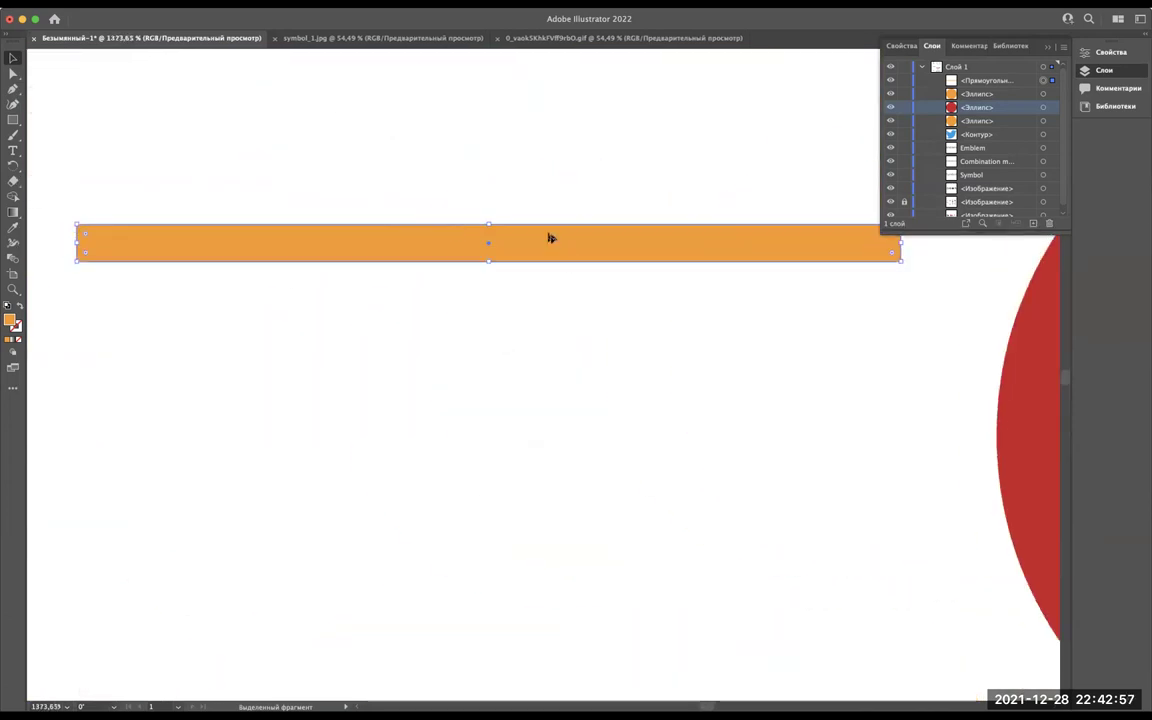
pyautogui.moveTo(548, 240); pyautogui.dragTo(552, 278)
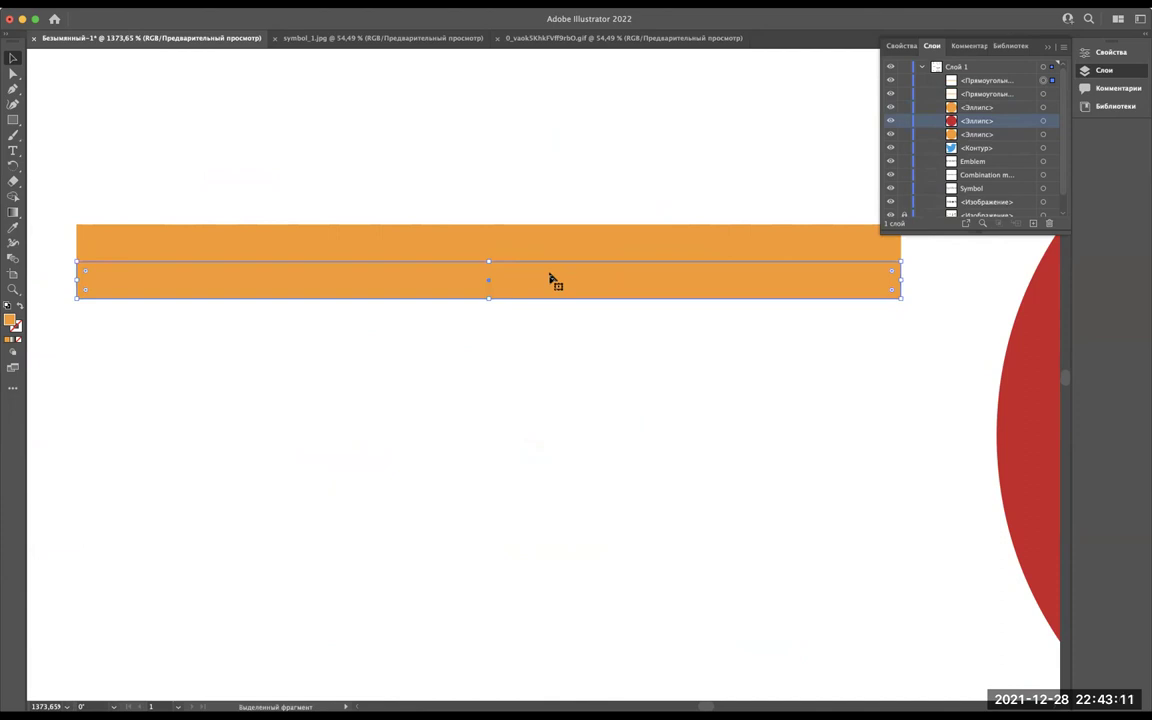
# Repeat the bar copy with Ctrl+D to build a downward stack of orange strips.
pyautogui.moveTo(551, 277); pyautogui.dragTo(549, 316)
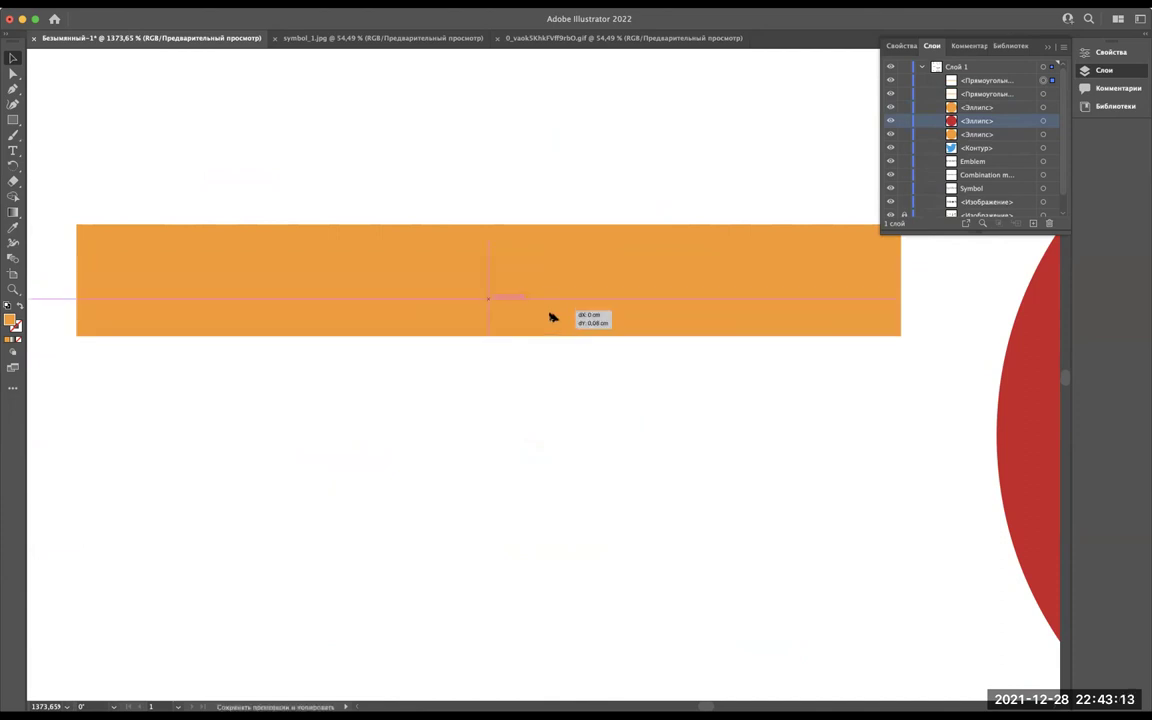
pyautogui.hotkey('ctrl', 'z')
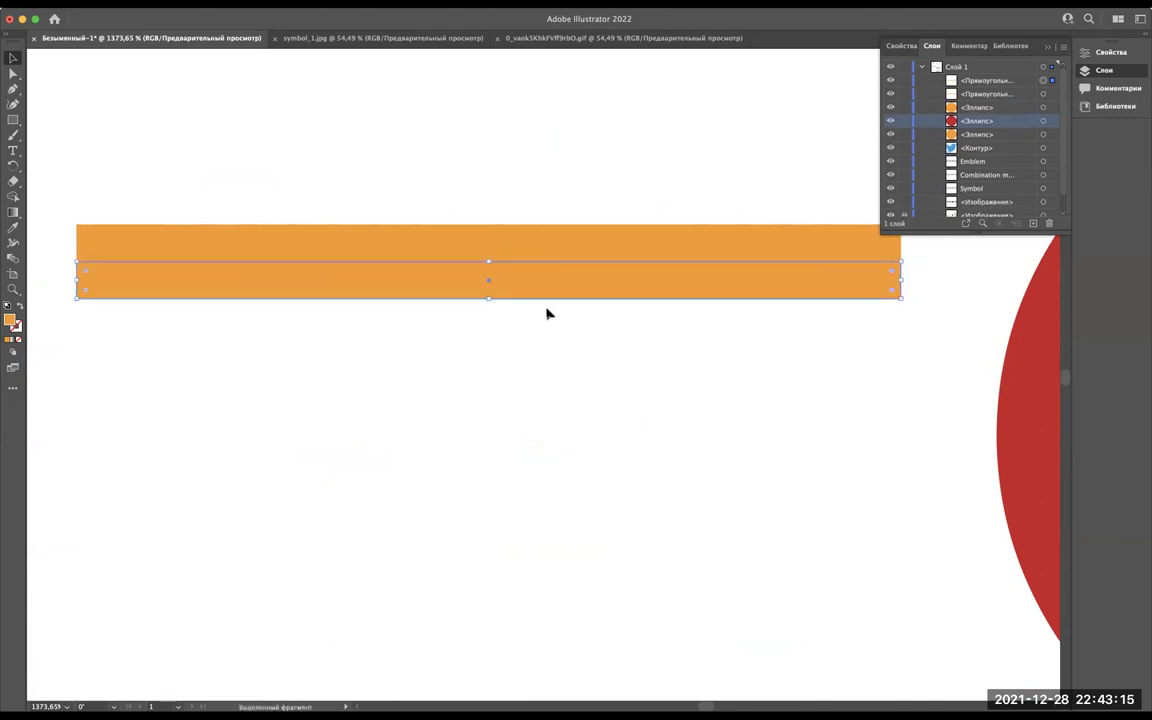
pyautogui.hotkey('ctrl', 'd')
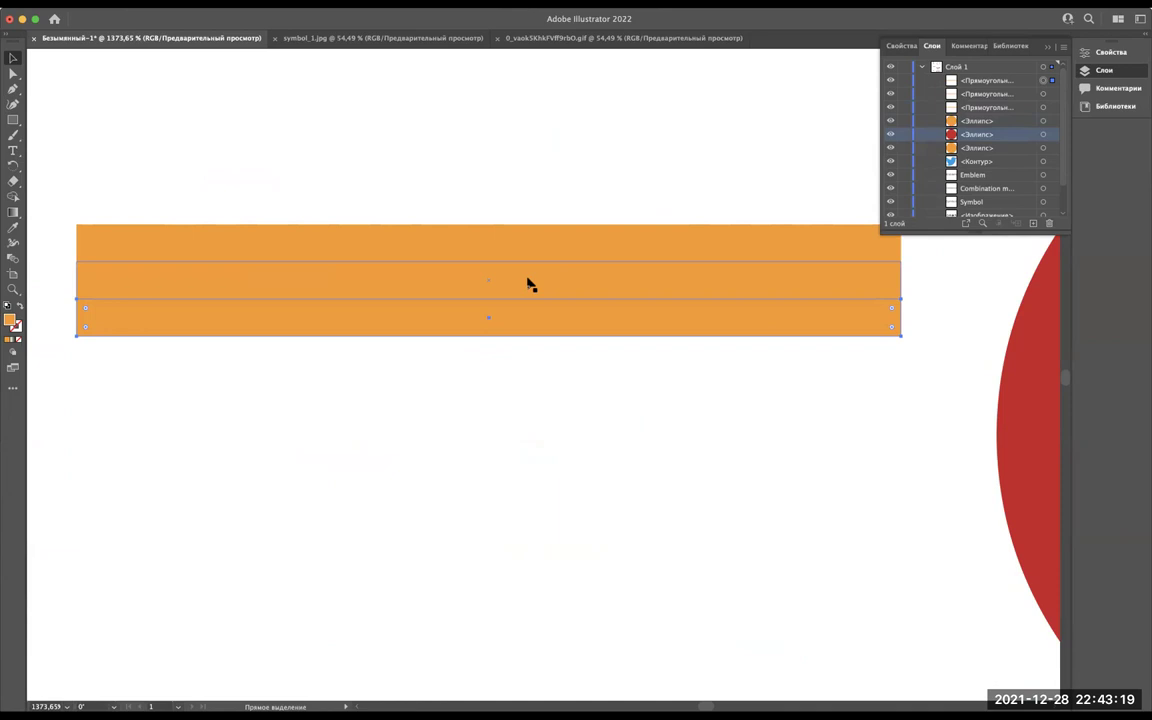
pyautogui.hotkey('ctrl', 'd')
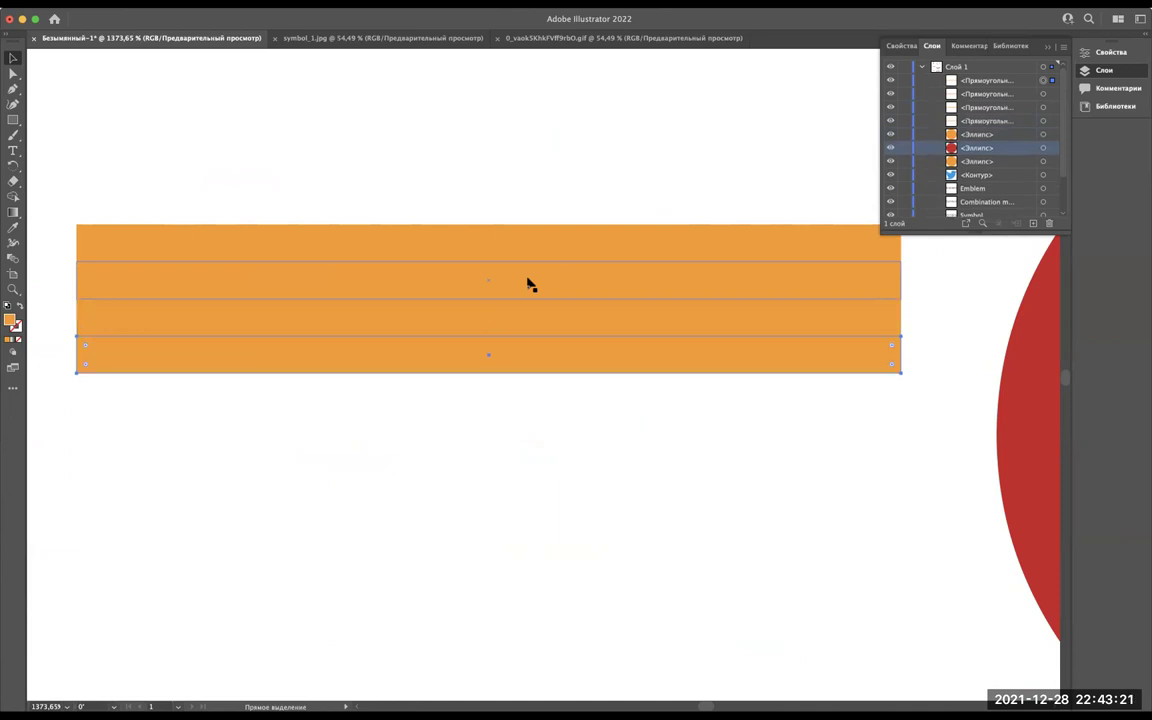
pyautogui.hotkey('ctrl', 'd')
pyautogui.hotkey('ctrl', 'd')
pyautogui.hotkey('ctrl', 'd')
pyautogui.hotkey('ctrl', 'd')
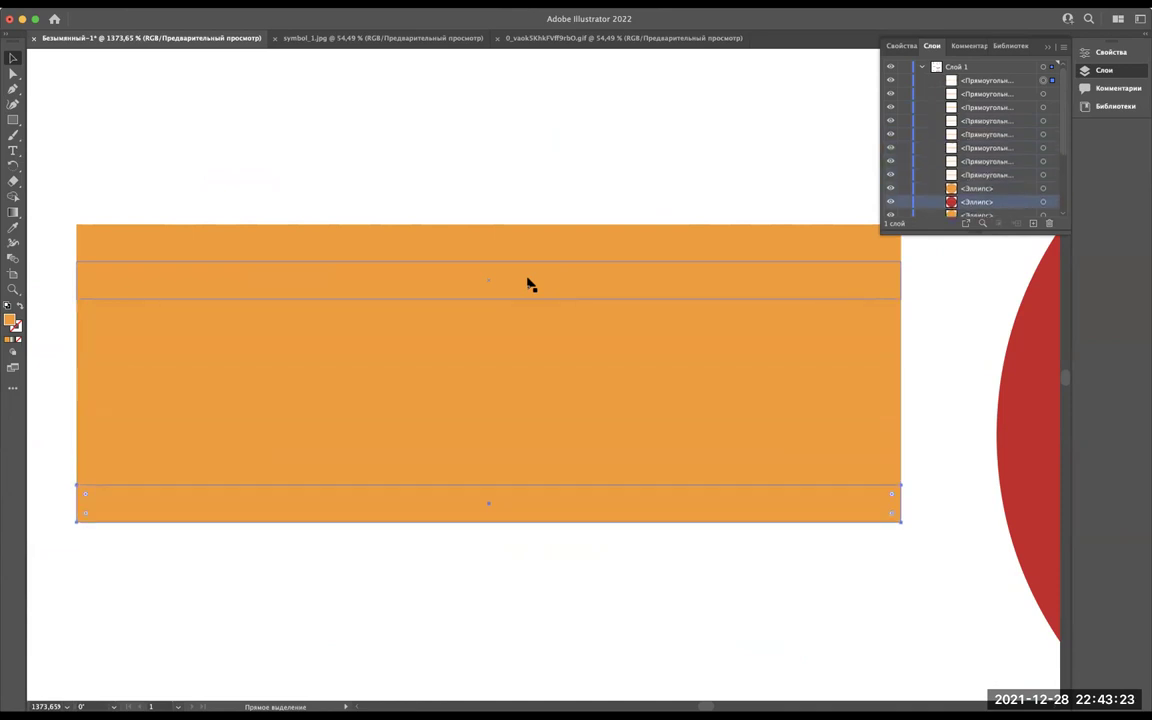
pyautogui.hotkey('ctrl', 'd')
pyautogui.hotkey('ctrl', 'd')
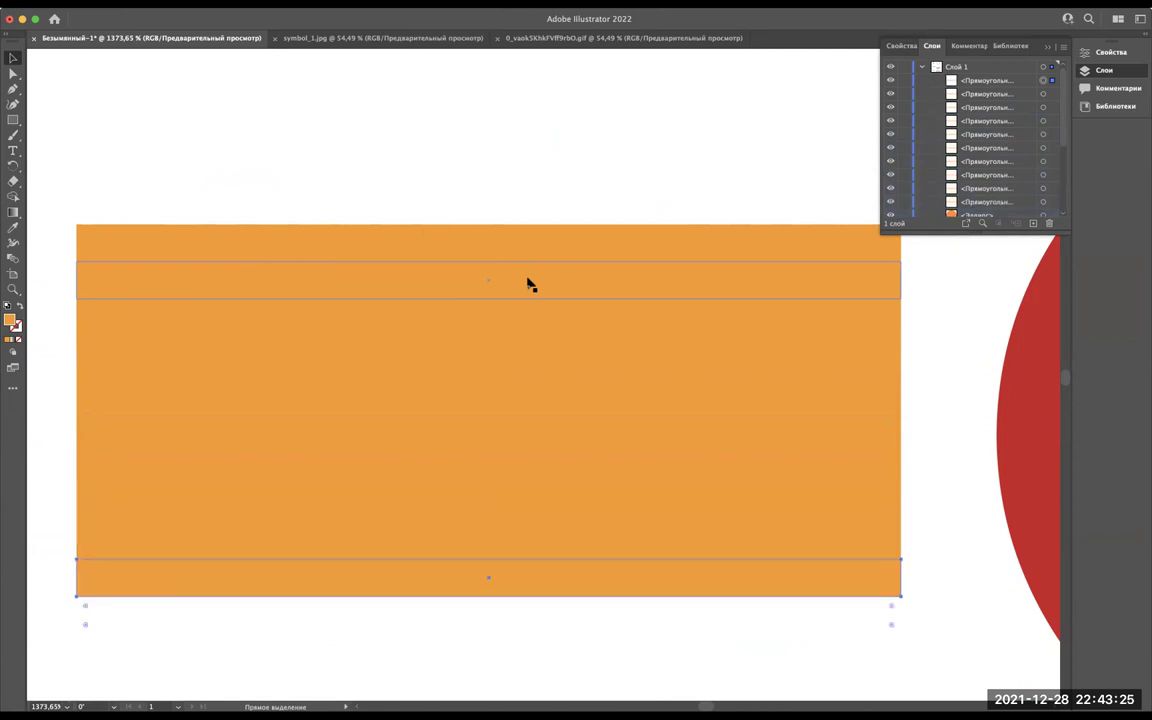
pyautogui.hotkey('ctrl', 'd')
pyautogui.press('v')
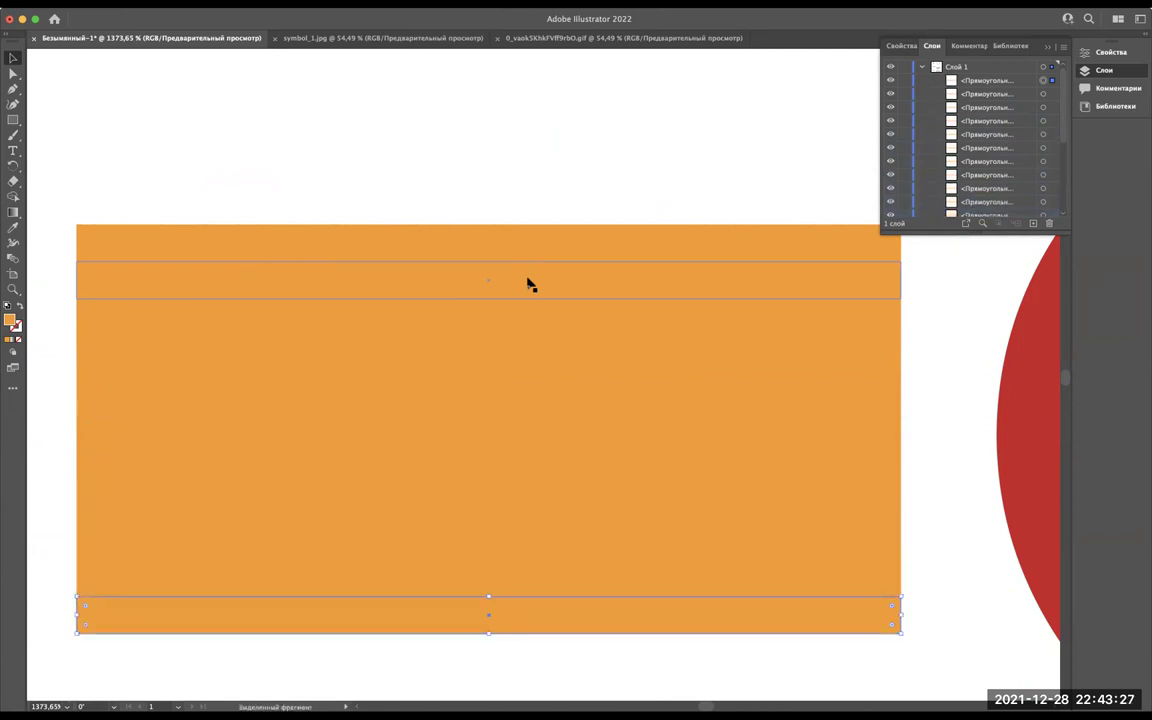
pyautogui.scroll(-3, 529, 285)
pyautogui.hscroll(3, 530, 284)
pyautogui.press('a')
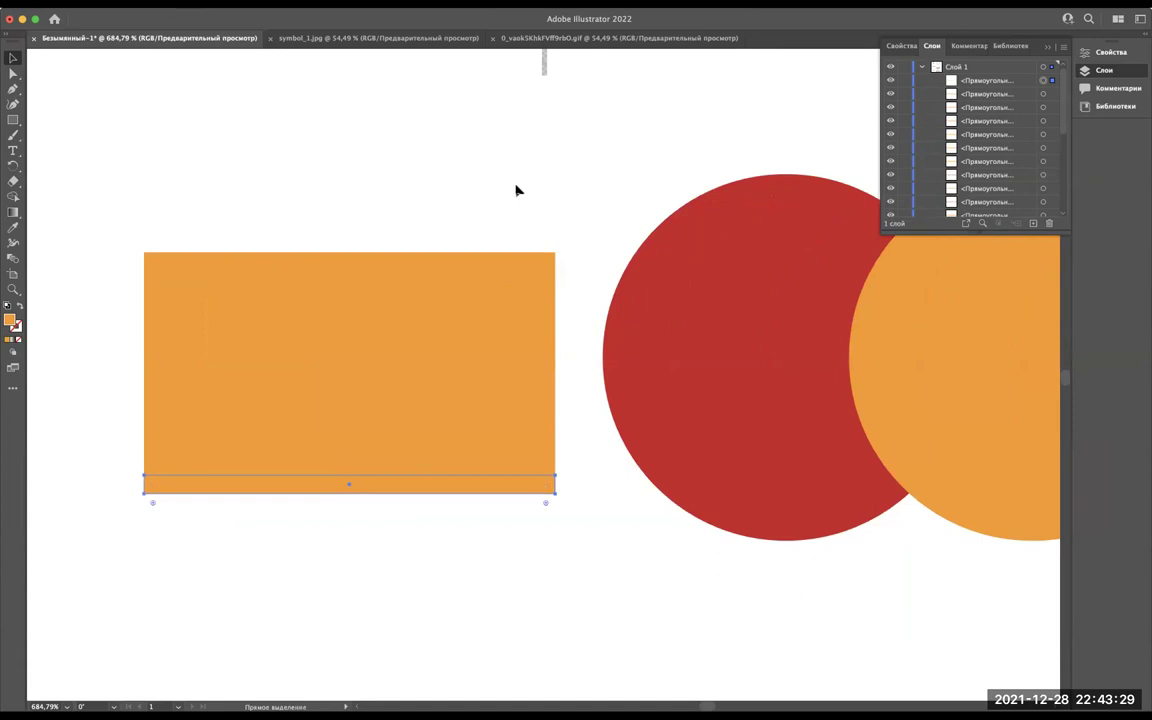
pyautogui.hotkey('ctrl', 'd')
pyautogui.hotkey('ctrl', 'd')
# Delete every other strip, leaving eight evenly spaced orange stripes with gaps.
pyautogui.click(559, 281)
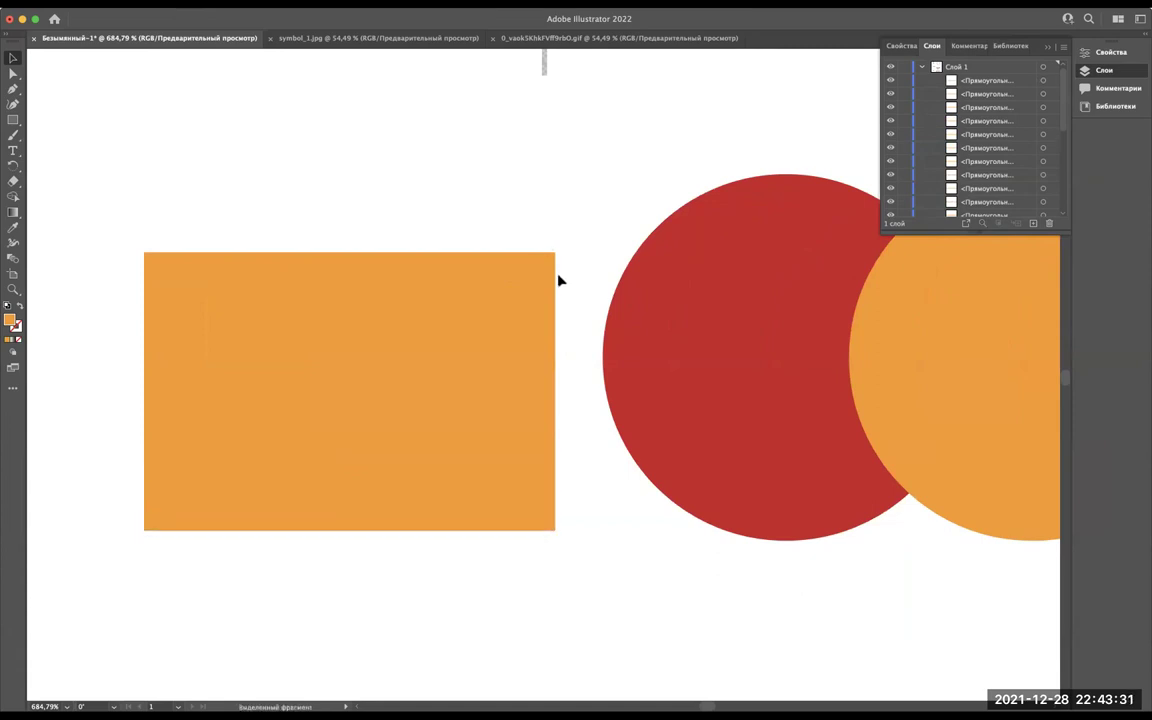
pyautogui.keyDown('shift'); pyautogui.click(549, 317); pyautogui.keyUp('shift')
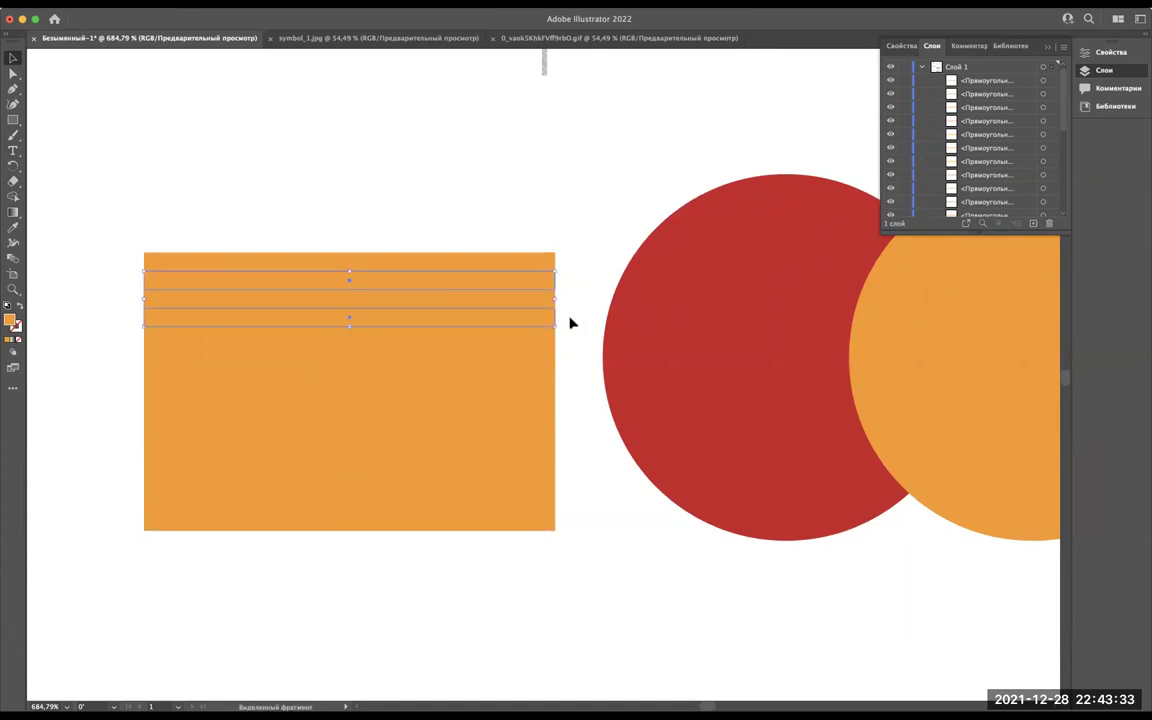
pyautogui.keyDown('shift'); pyautogui.click(538, 357); pyautogui.keyUp('shift')
pyautogui.keyDown('shift'); pyautogui.click(548, 399); pyautogui.keyUp('shift')
pyautogui.keyDown('shift'); pyautogui.click(553, 428); pyautogui.keyUp('shift')
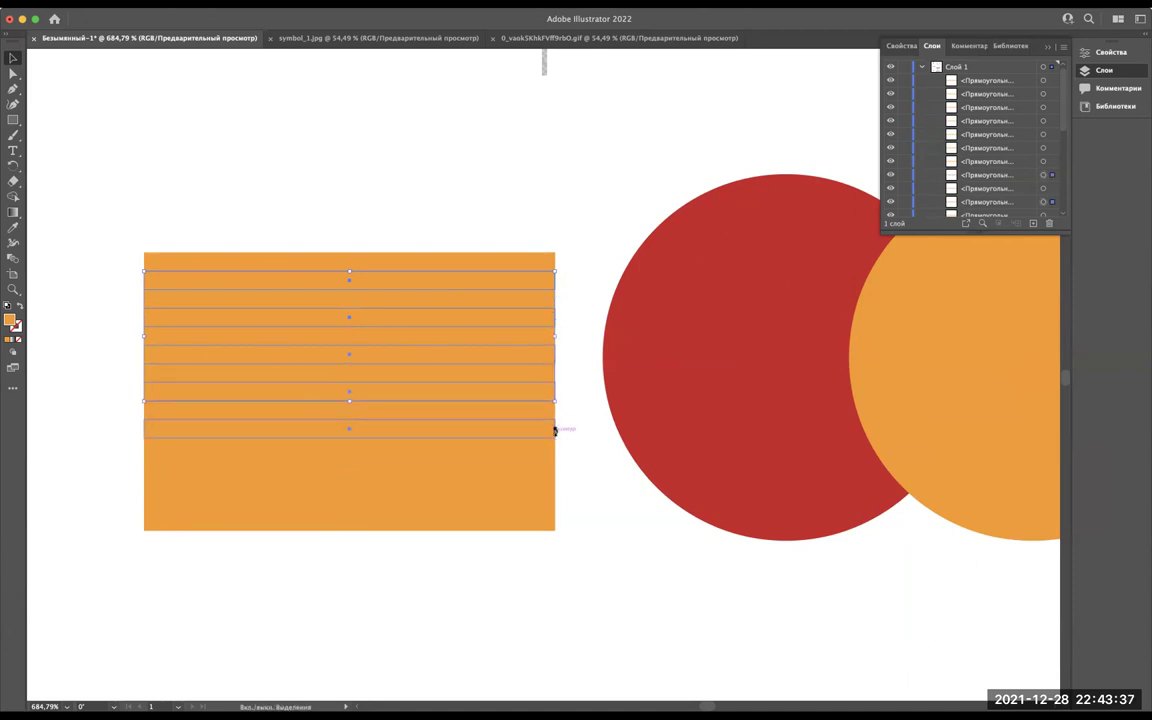
pyautogui.keyDown('shift'); pyautogui.click(539, 468); pyautogui.keyUp('shift')
pyautogui.keyDown('shift'); pyautogui.click(548, 504); pyautogui.keyUp('shift')
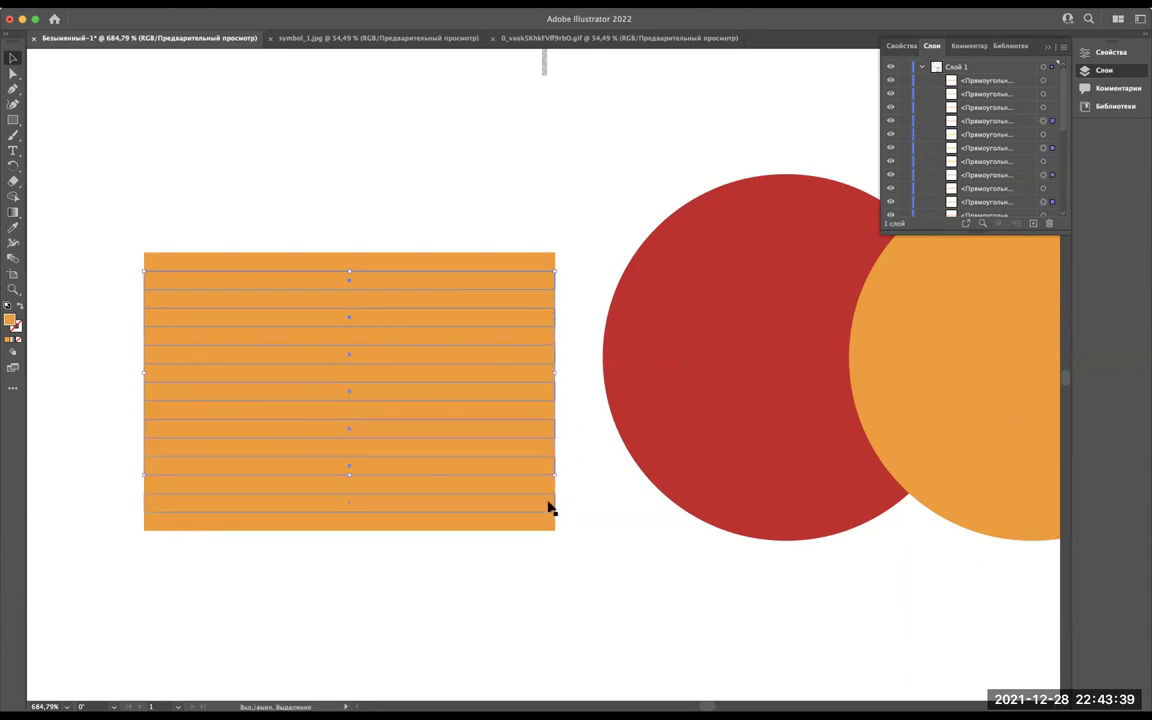
pyautogui.press('Delete')
pyautogui.scroll(-2, 347, 391)
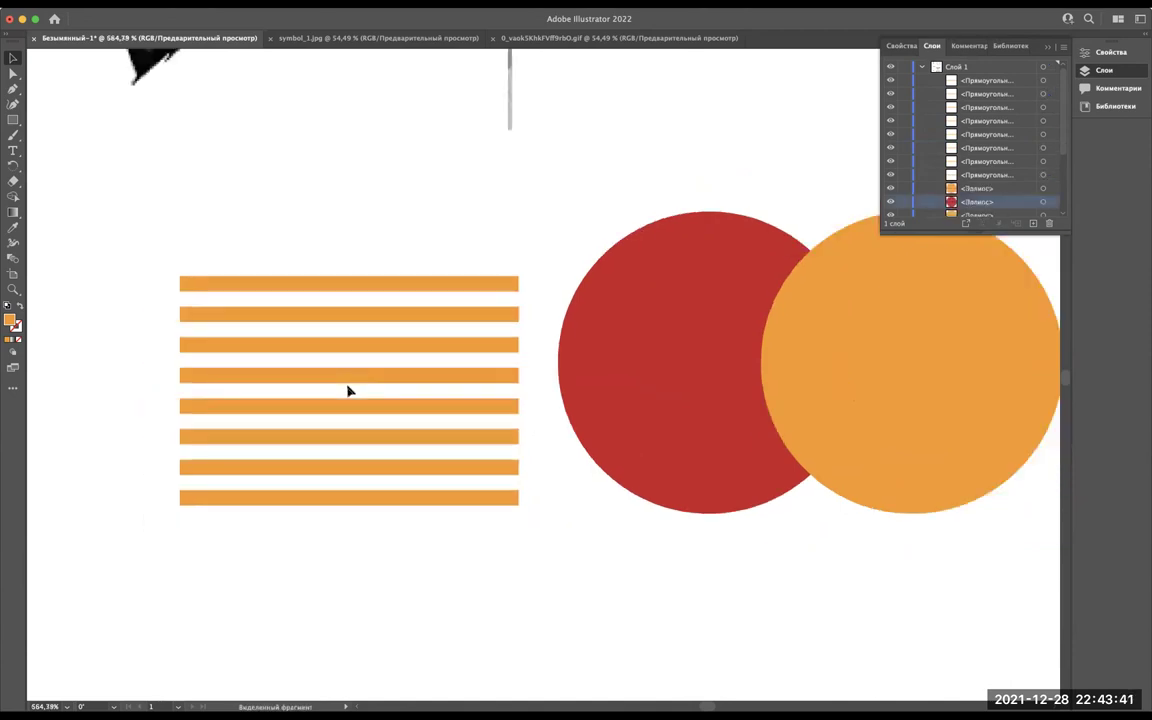
pyautogui.scroll(-2, 347, 391)
# Move the eight orange stripes across the red–orange overlap, align them to the orange circle's edge, and group them.
pyautogui.moveTo(235, 295); pyautogui.dragTo(366, 485)
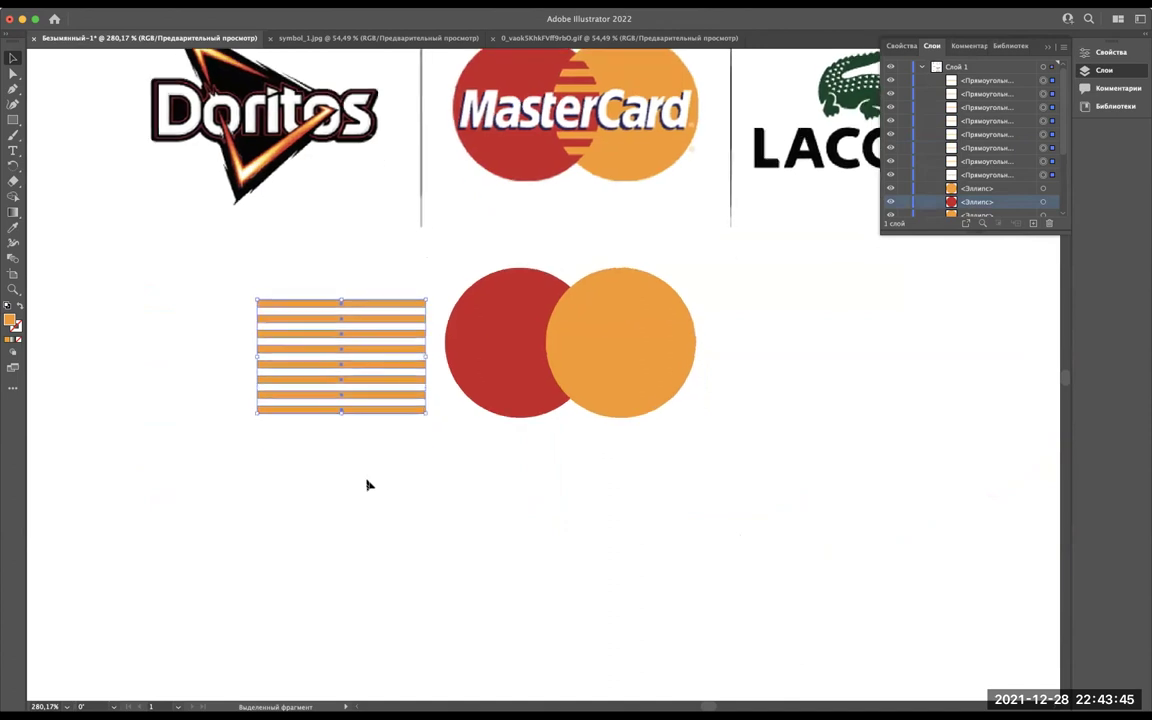
pyautogui.hscroll(2, 360, 470)
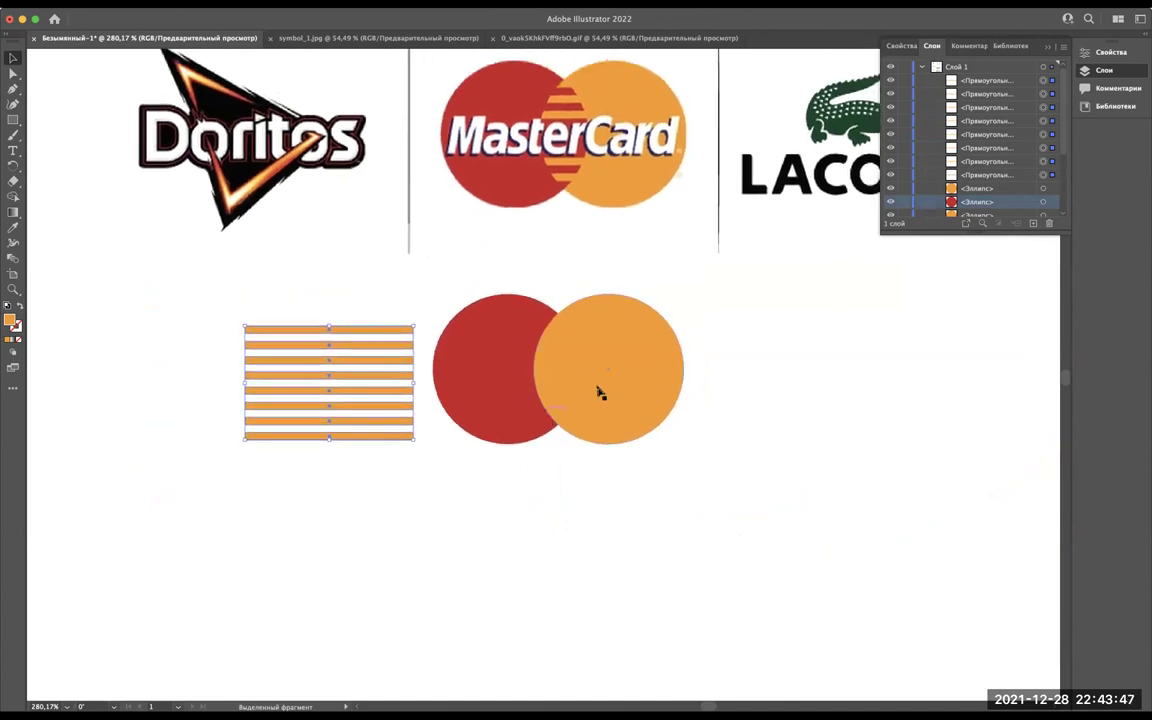
pyautogui.scroll(2, 682, 360)
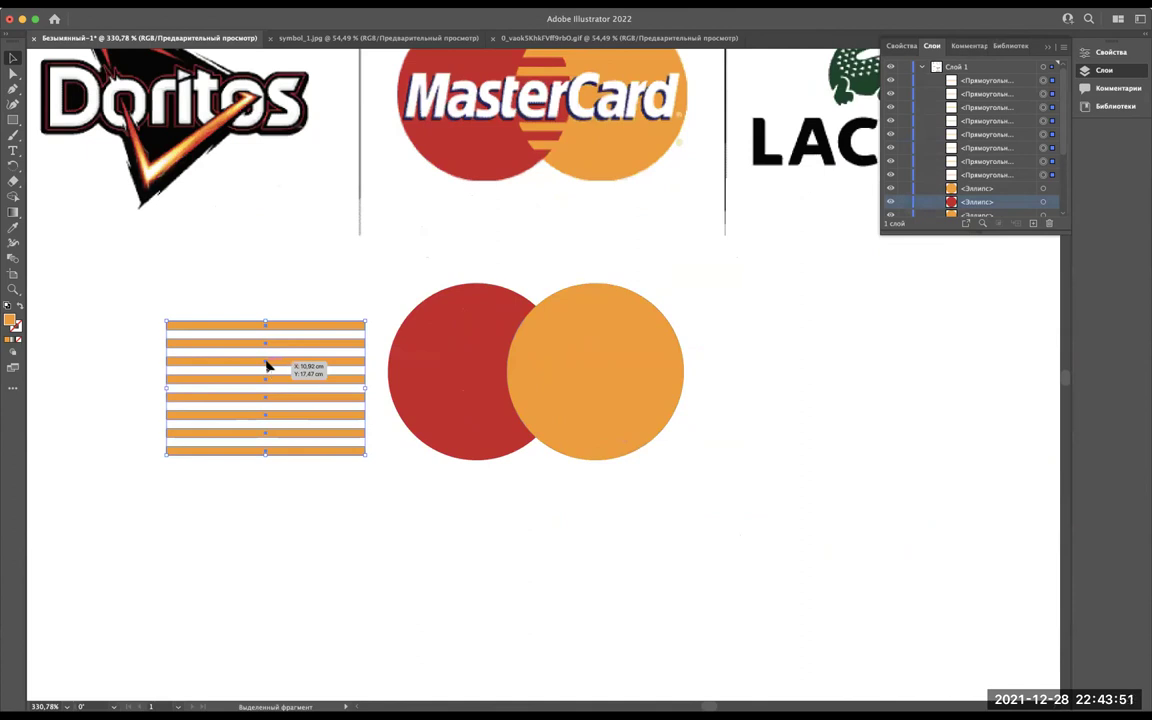
pyautogui.moveTo(268, 367); pyautogui.dragTo(580, 345)
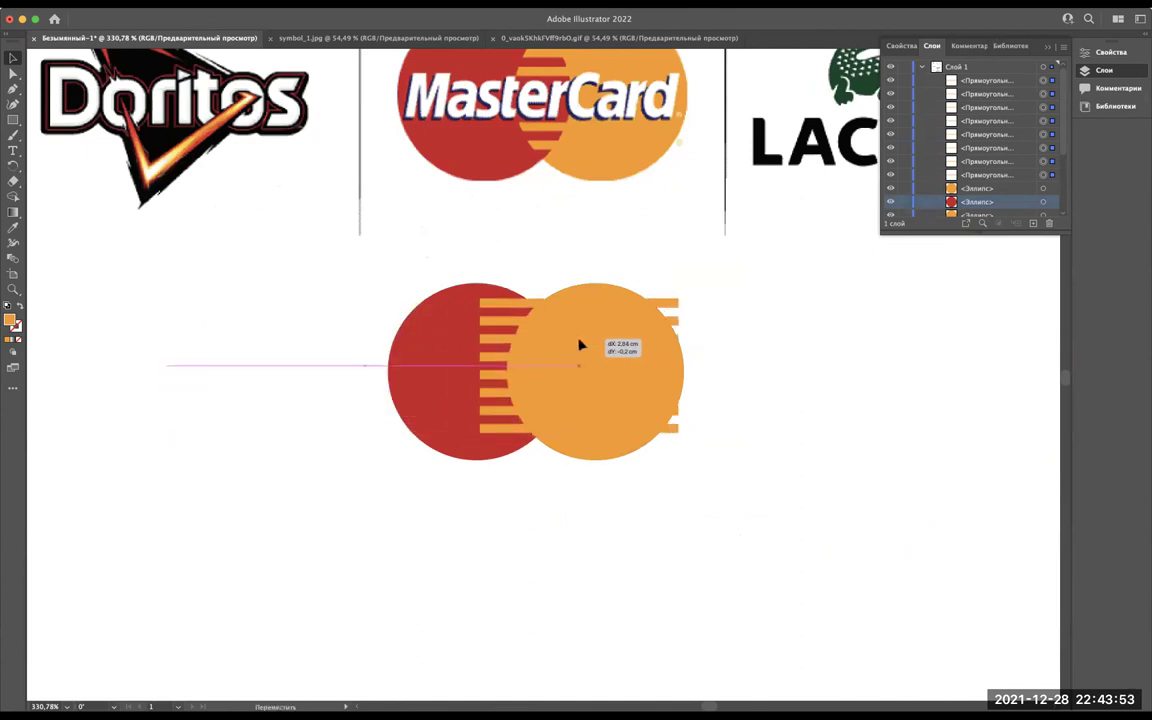
pyautogui.moveTo(580, 345); pyautogui.dragTo(591, 347)
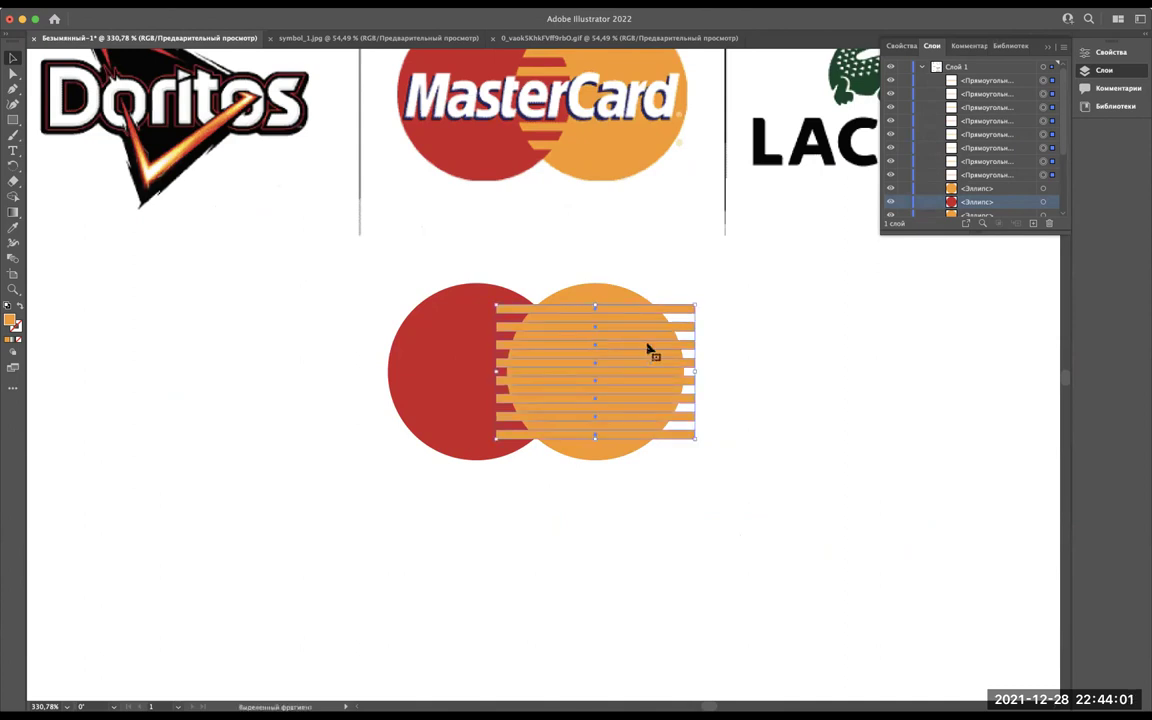
pyautogui.scroll(3, 645, 347)
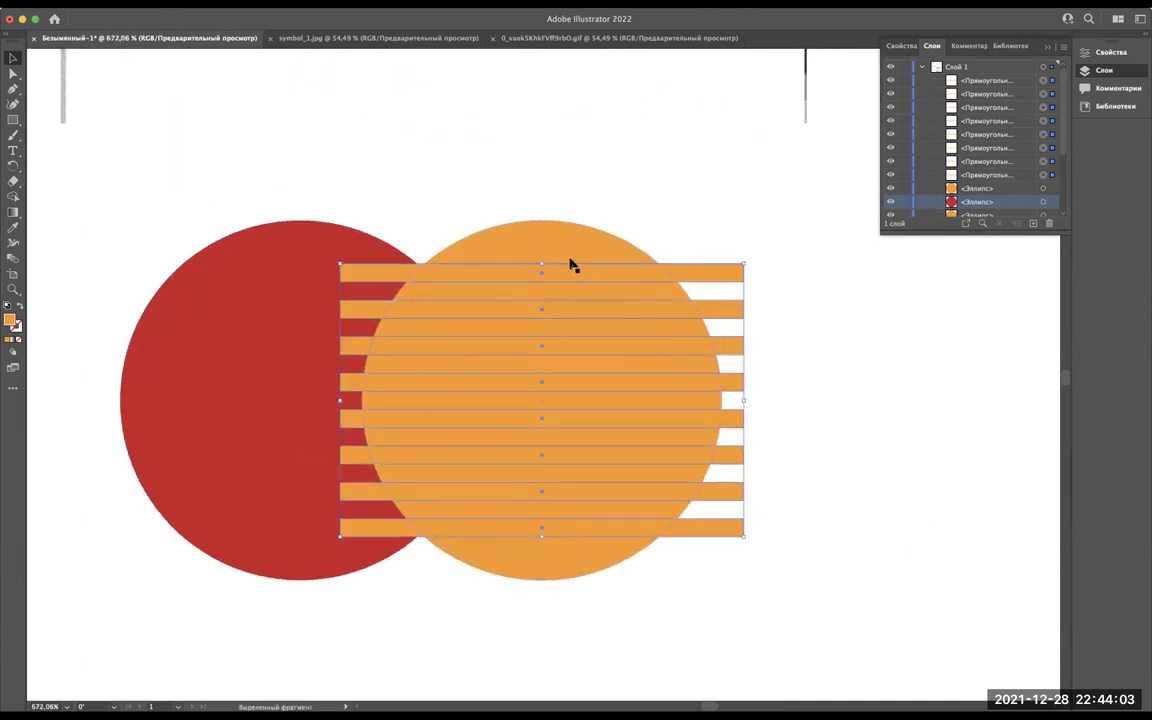
pyautogui.hotkey('ctrl', 'g')
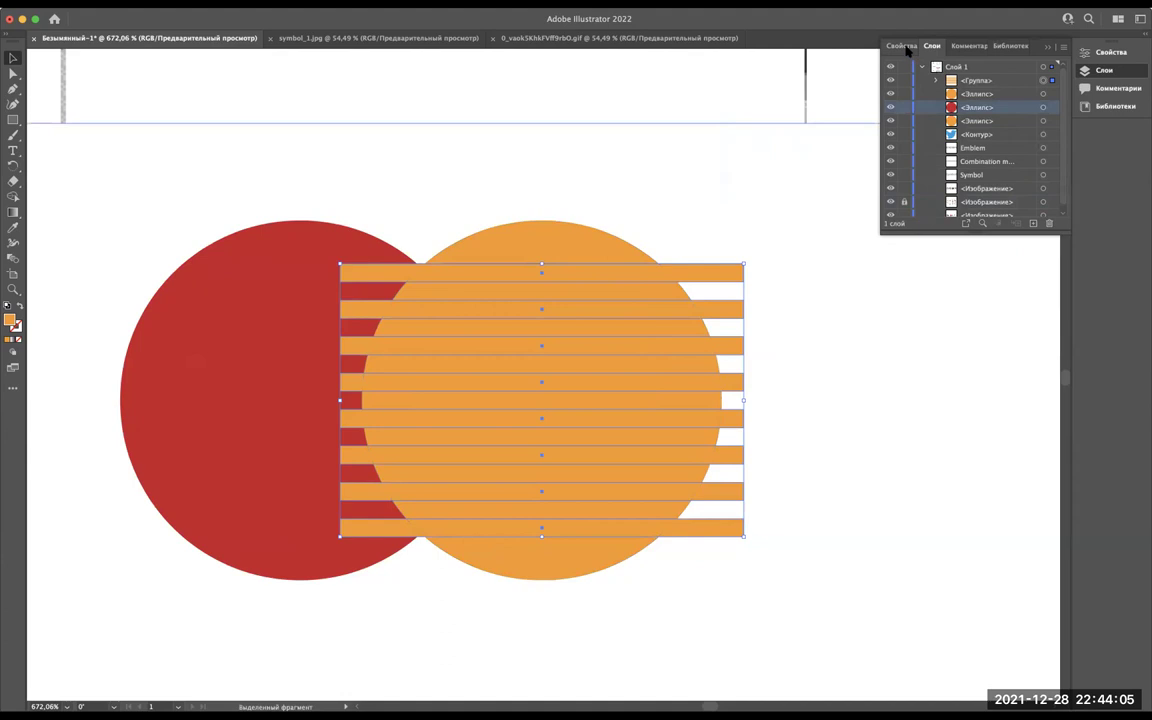
# Bring the orange circle in front of the stripe group.
pyautogui.click(903, 46)
pyautogui.click(535, 240)
pyautogui.hotkey('ctrl', 'shift', ']')
# Try a Pathfinder cut of the stripes with the orange circle, then dismiss the no-result warning.
pyautogui.keyDown('shift'); pyautogui.click(742, 272); pyautogui.keyUp('shift')
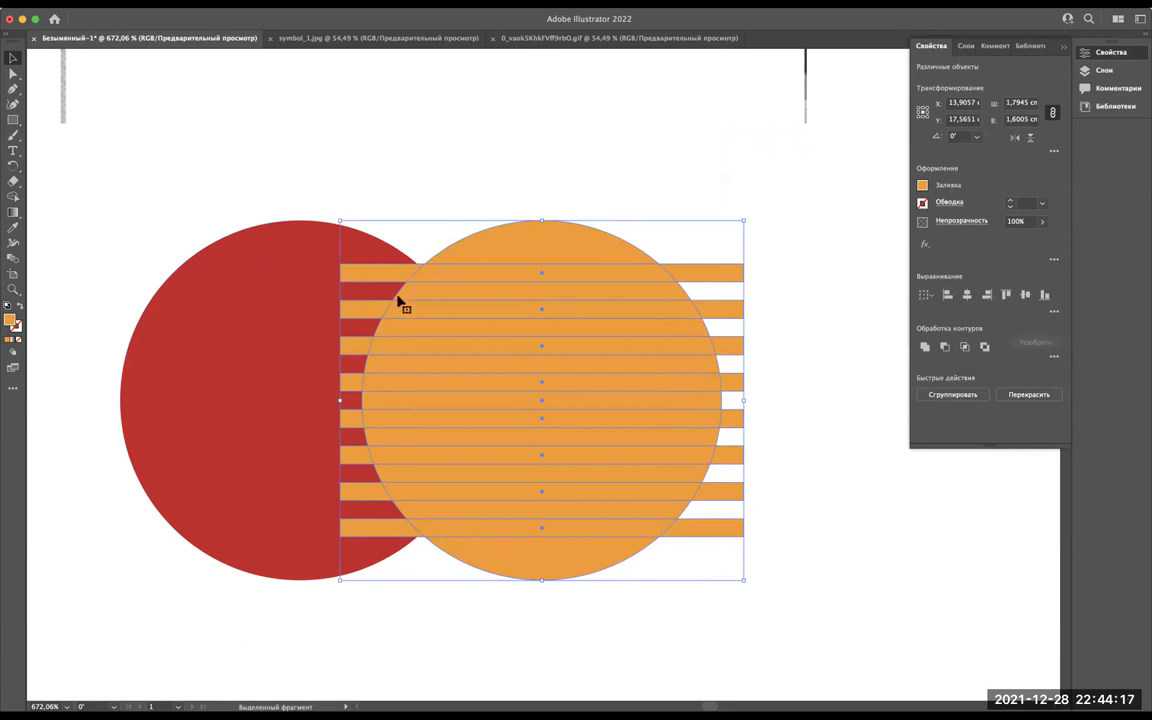
pyautogui.scroll(5, 398, 298)
pyautogui.scroll(3, 420, 240)
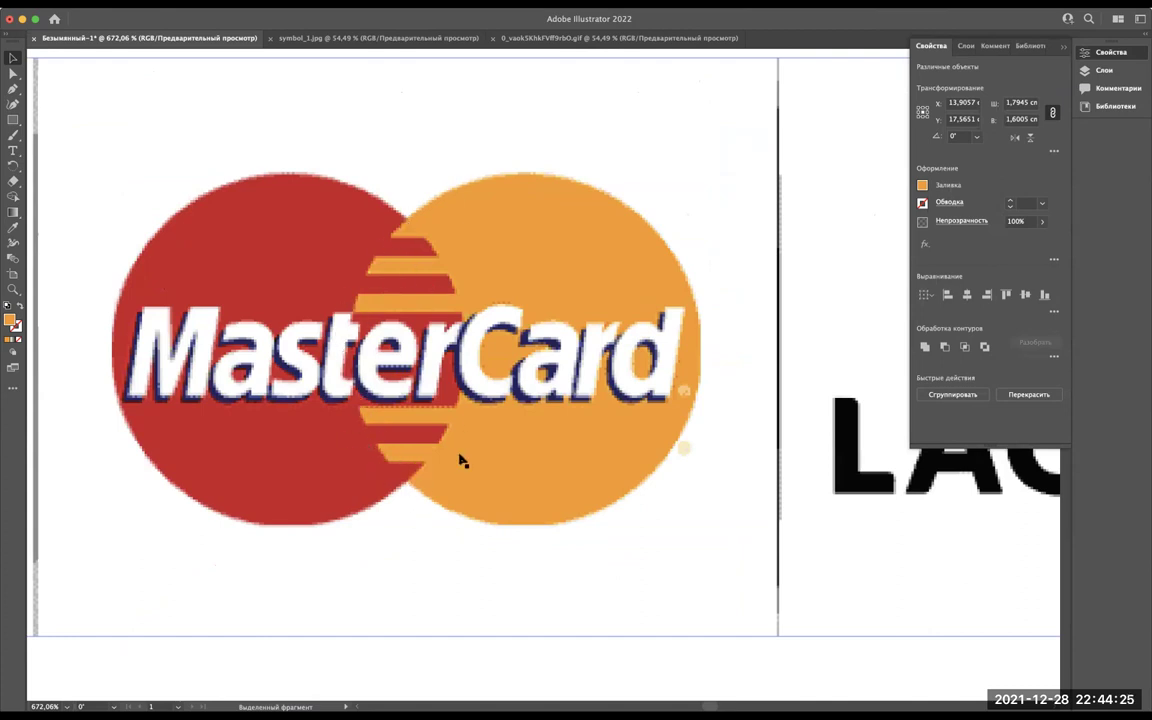
pyautogui.scroll(-5, 462, 459)
pyautogui.scroll(-5, 462, 459)
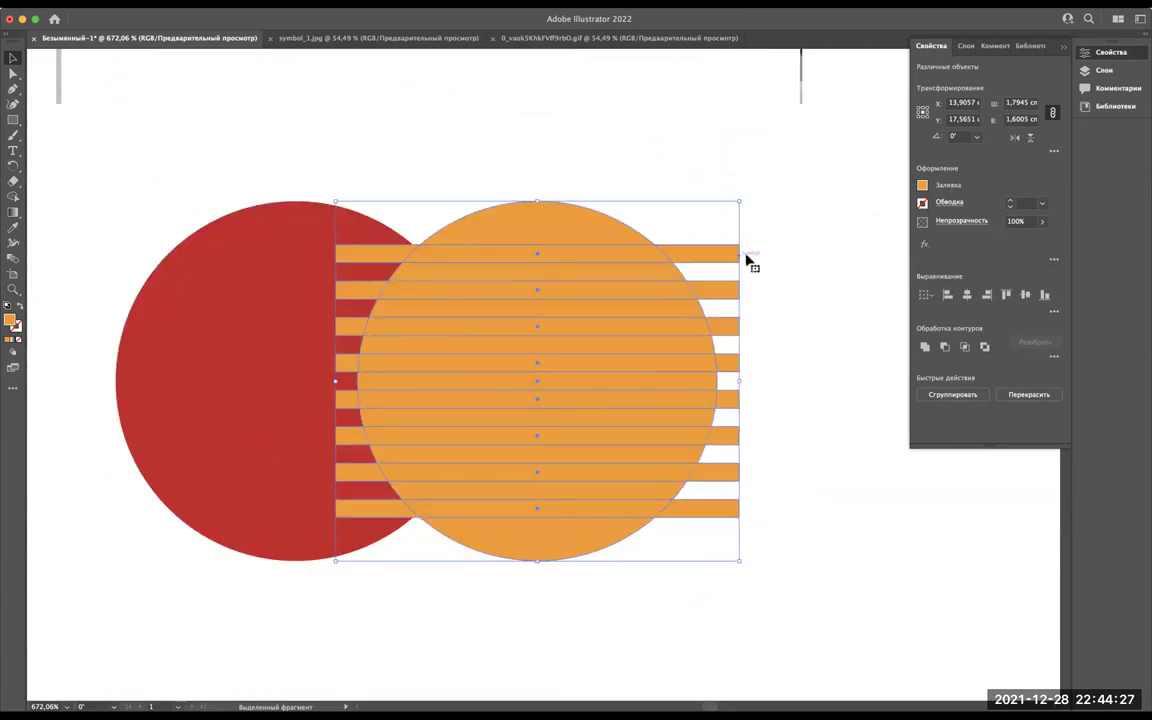
pyautogui.click(965, 347)
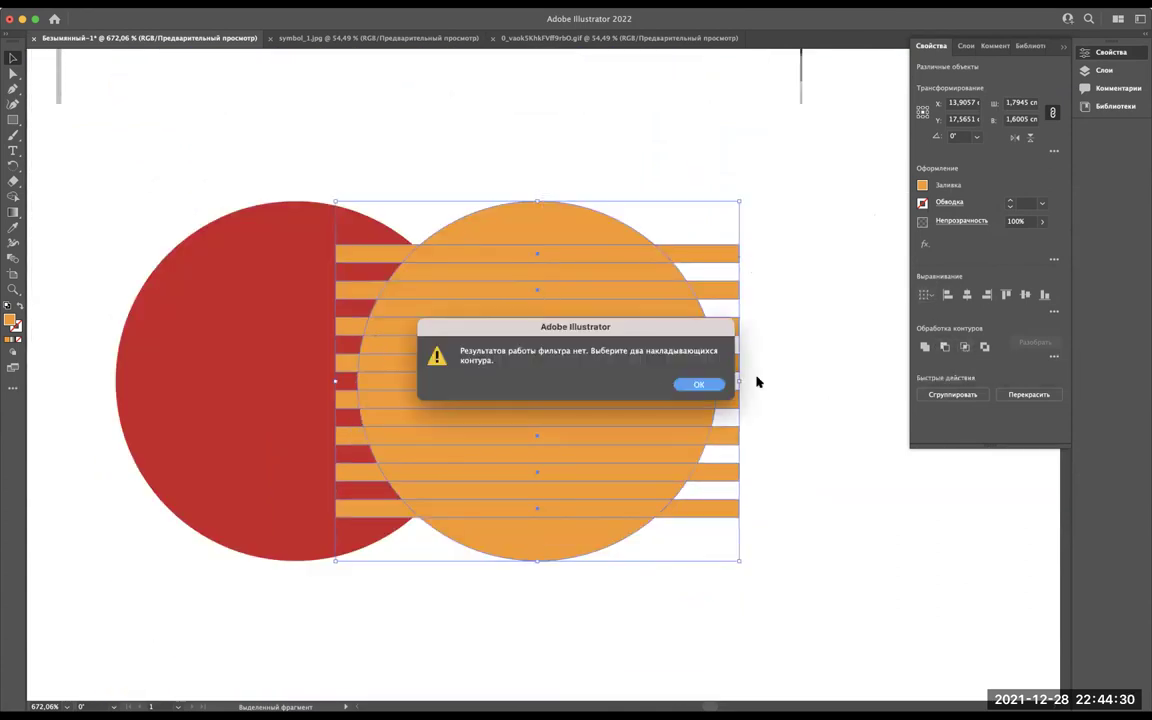
pyautogui.click(699, 386)
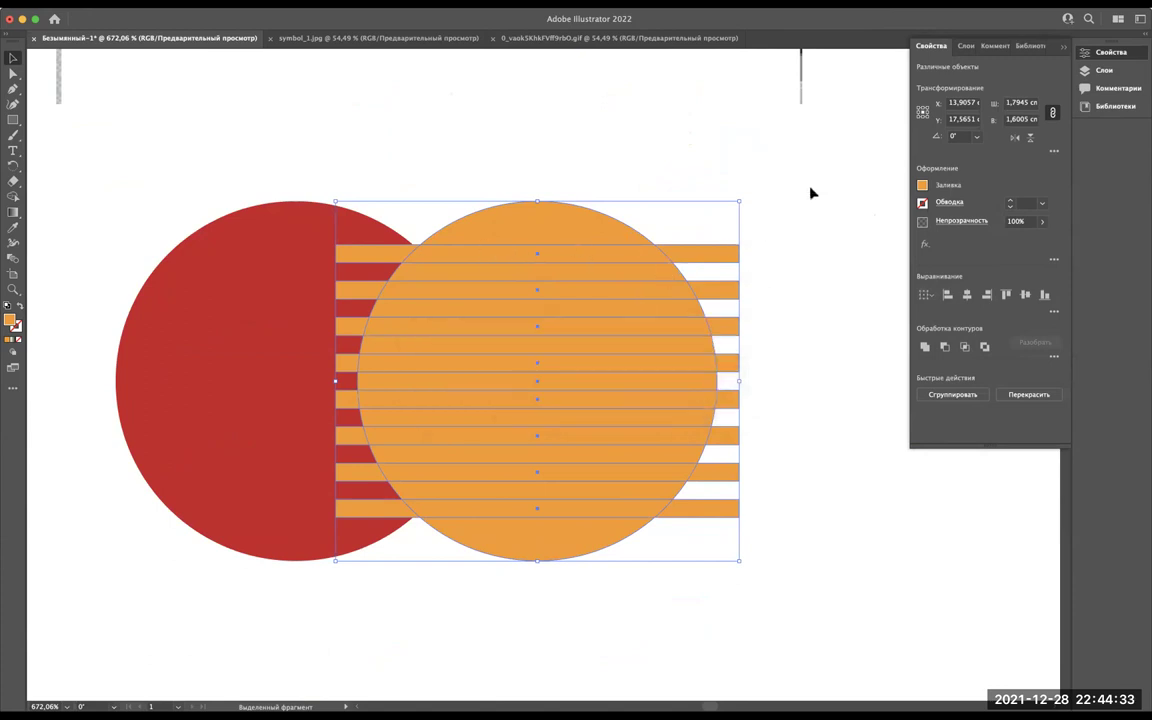
# Inside the stripe group, merge the stripes with Pathfinder, then exit group editing.
pyautogui.click(742, 268)
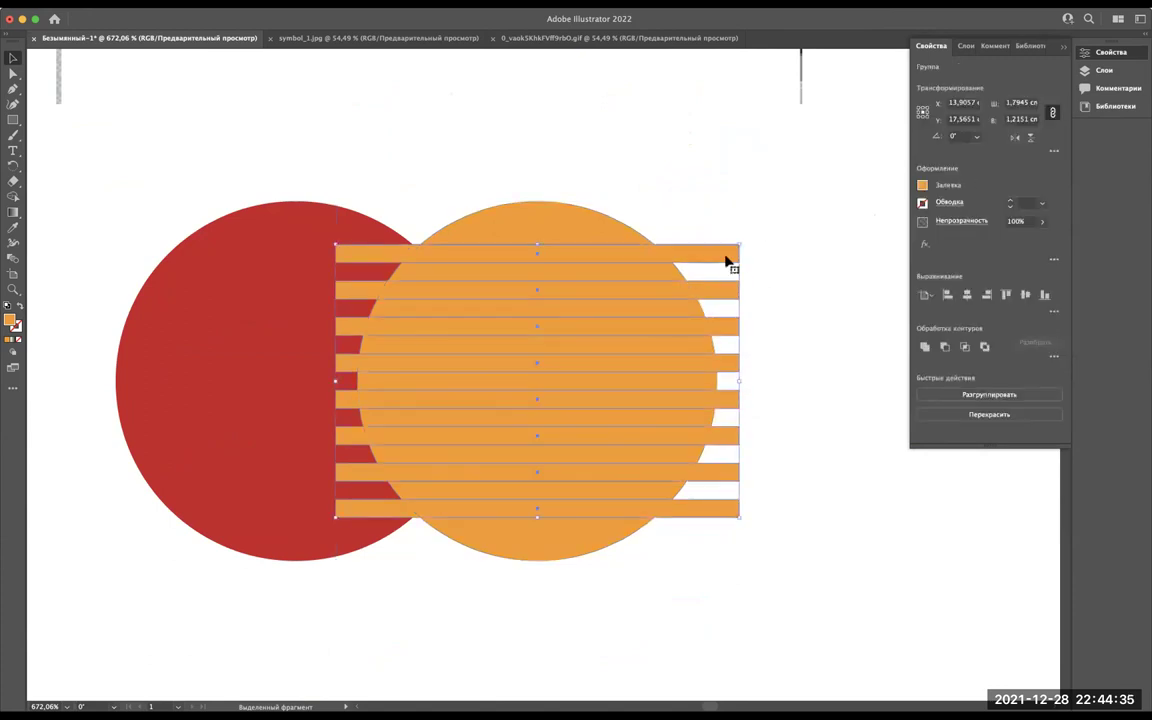
pyautogui.doubleClick(729, 262)
pyautogui.moveTo(777, 532); pyautogui.dragTo(702, 180)
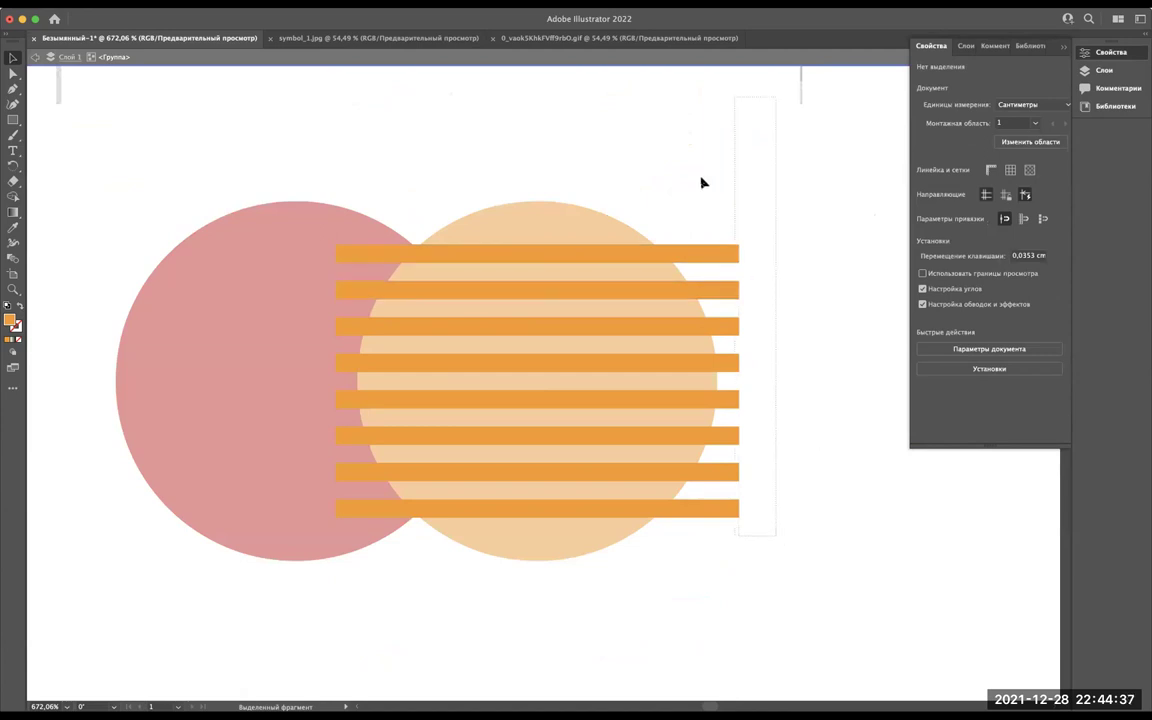
pyautogui.click(925, 347)
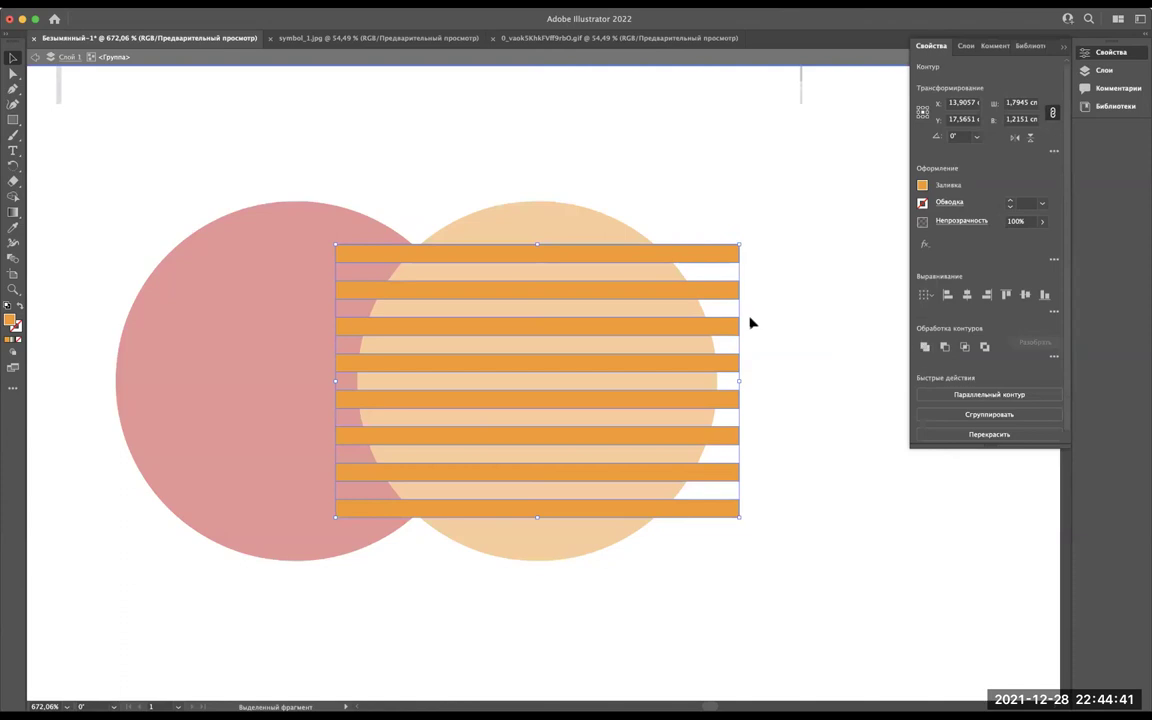
pyautogui.doubleClick(743, 321)
pyautogui.click(600, 232)
pyautogui.keyDown('shift'); pyautogui.click(700, 249); pyautogui.keyUp('shift')
pyautogui.click(753, 249)
# Select the stripes with the orange circle and try a Pathfinder trim, dismissing the warning.
pyautogui.doubleClick(718, 258)
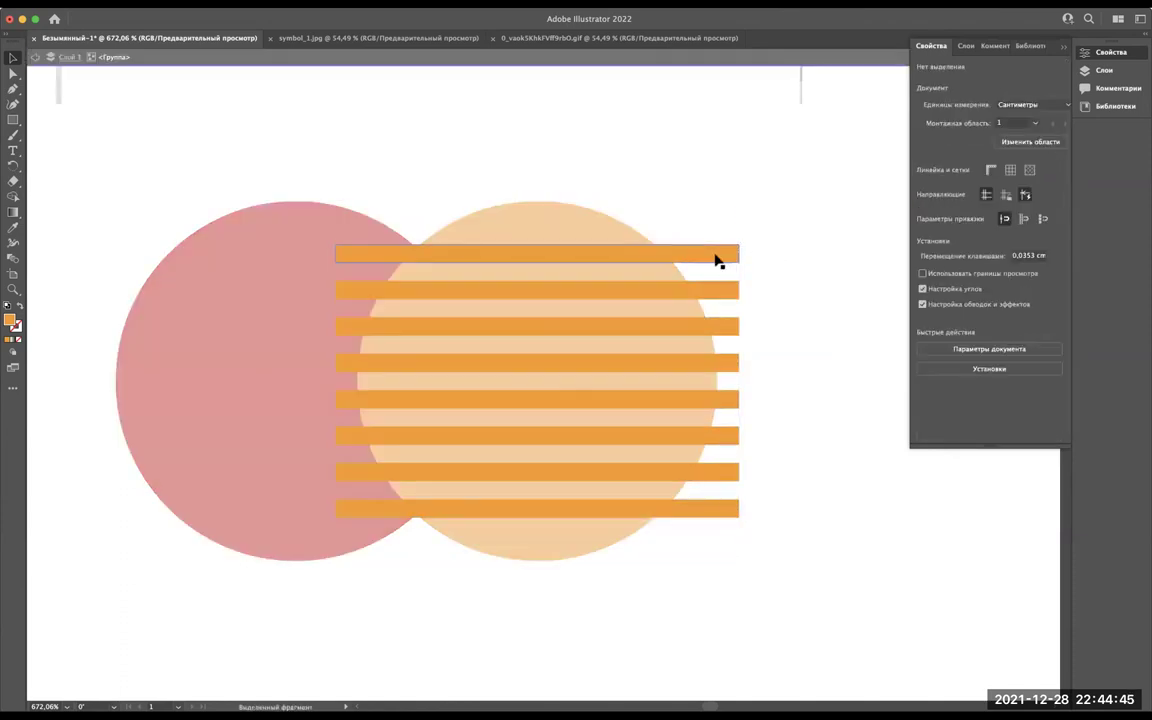
pyautogui.moveTo(725, 170); pyautogui.dragTo(700, 535)
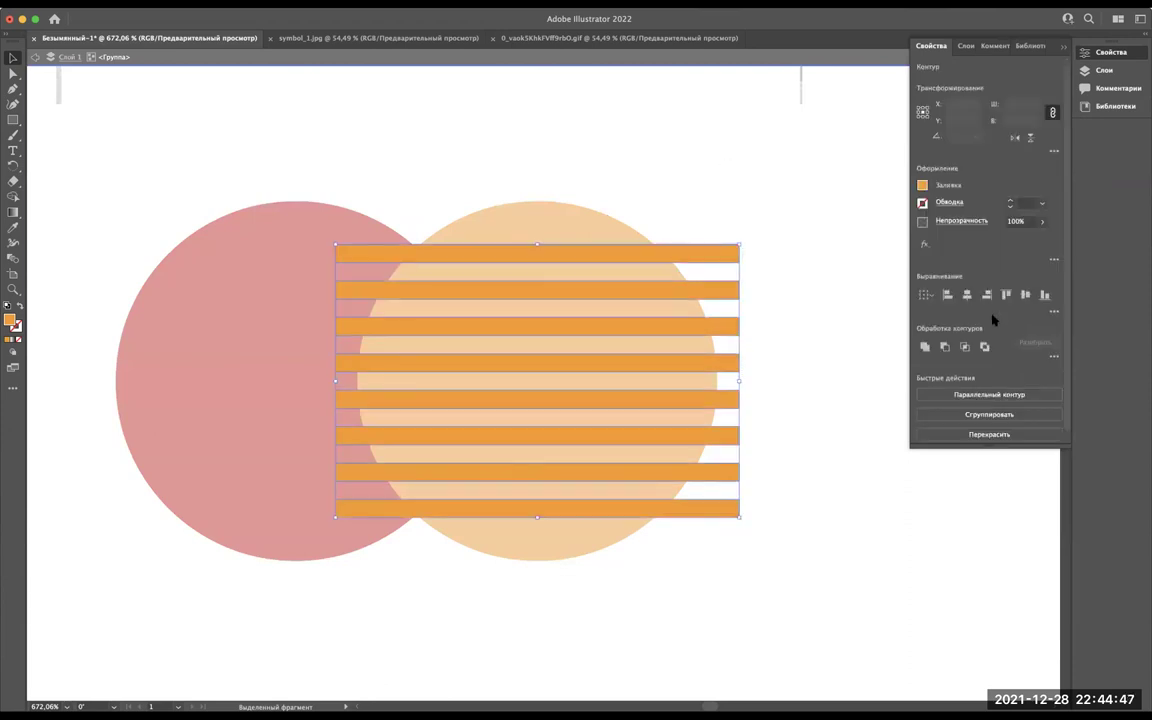
pyautogui.doubleClick(841, 347)
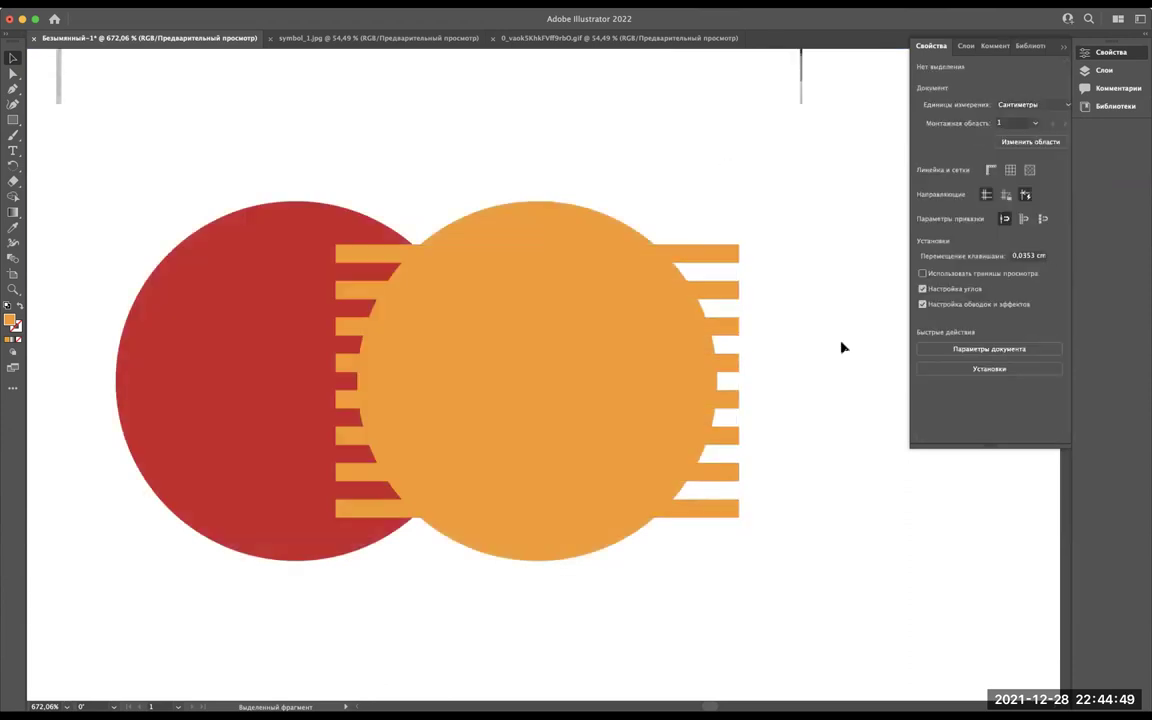
pyautogui.click(560, 226)
pyautogui.keyDown('shift'); pyautogui.click(723, 255); pyautogui.keyUp('shift')
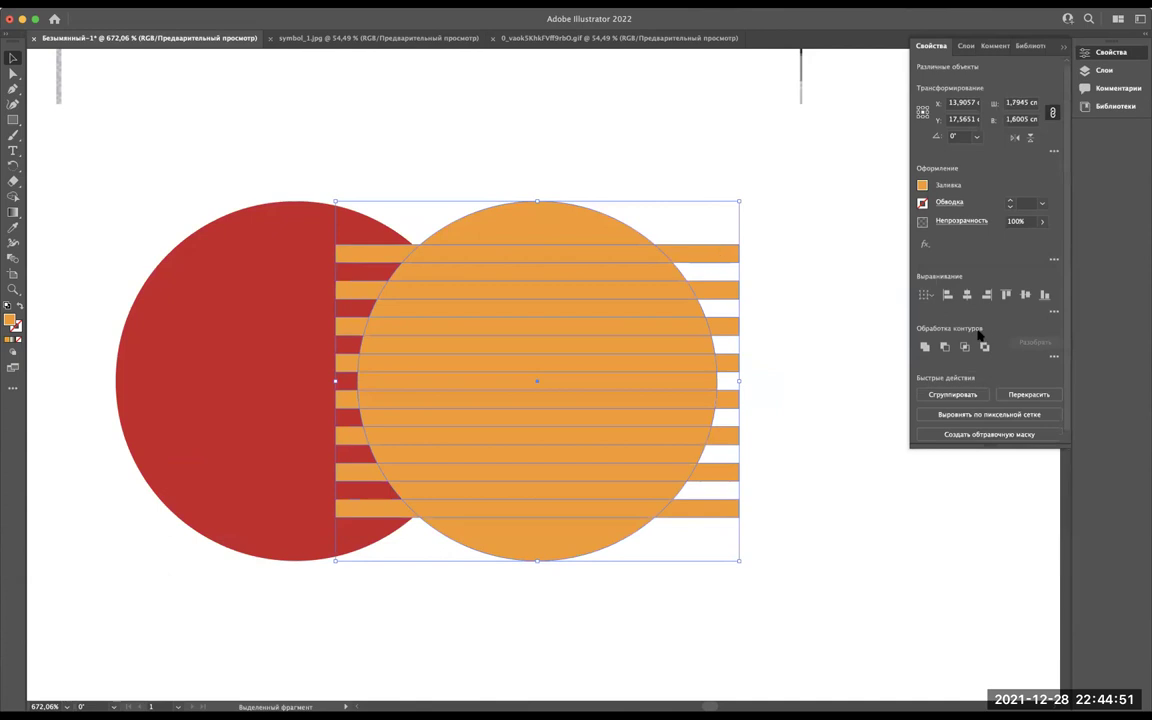
pyautogui.click(965, 347)
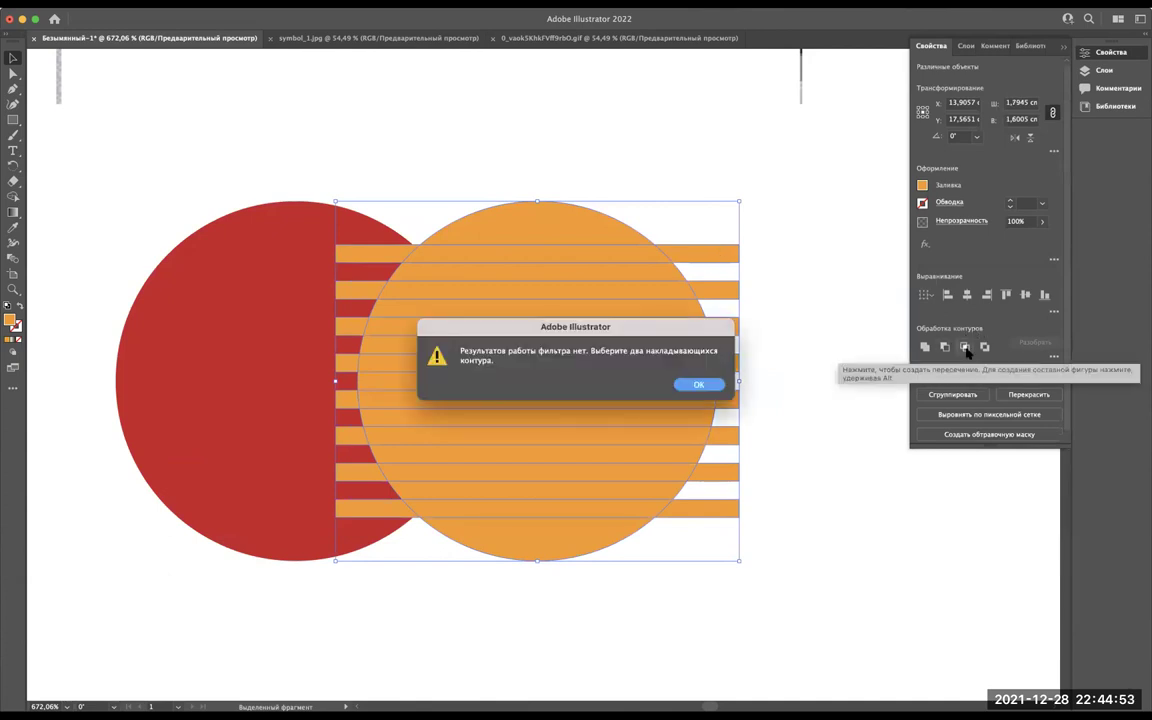
pyautogui.press('Return')
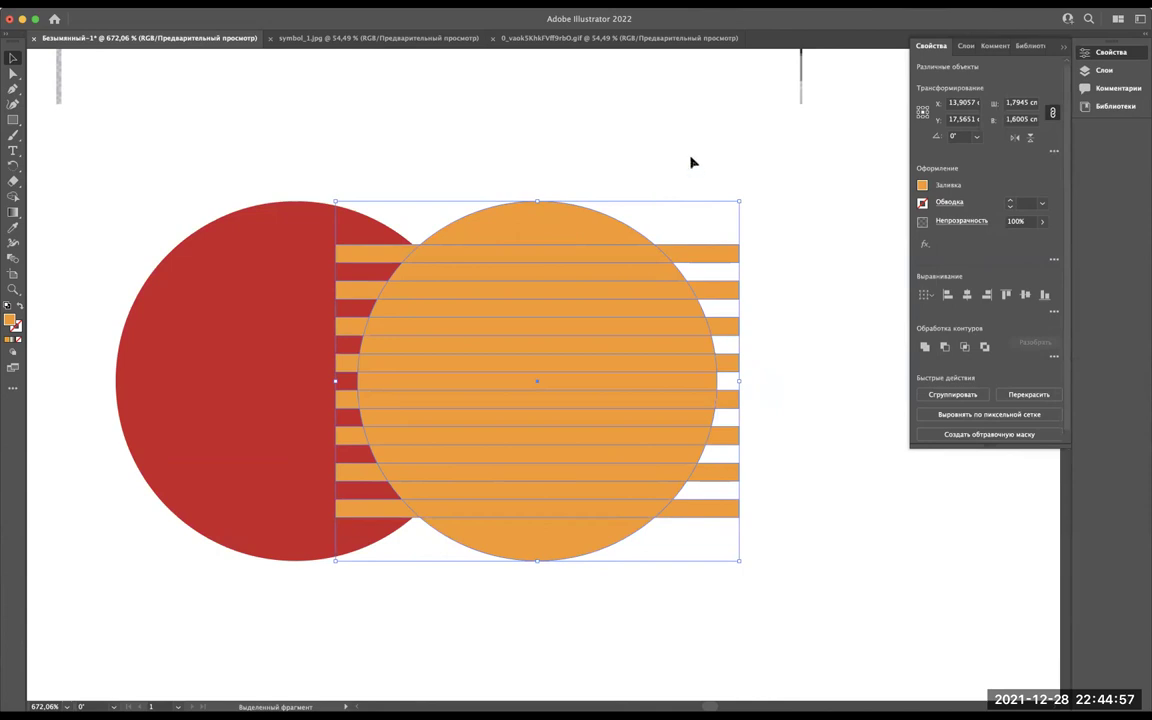
# Undo an accidental move of the circle and stripes, then select only the stripe group.
pyautogui.moveTo(553, 226); pyautogui.dragTo(676, 226)
pyautogui.press('super+z')
pyautogui.click(692, 226)
pyautogui.click(694, 250)
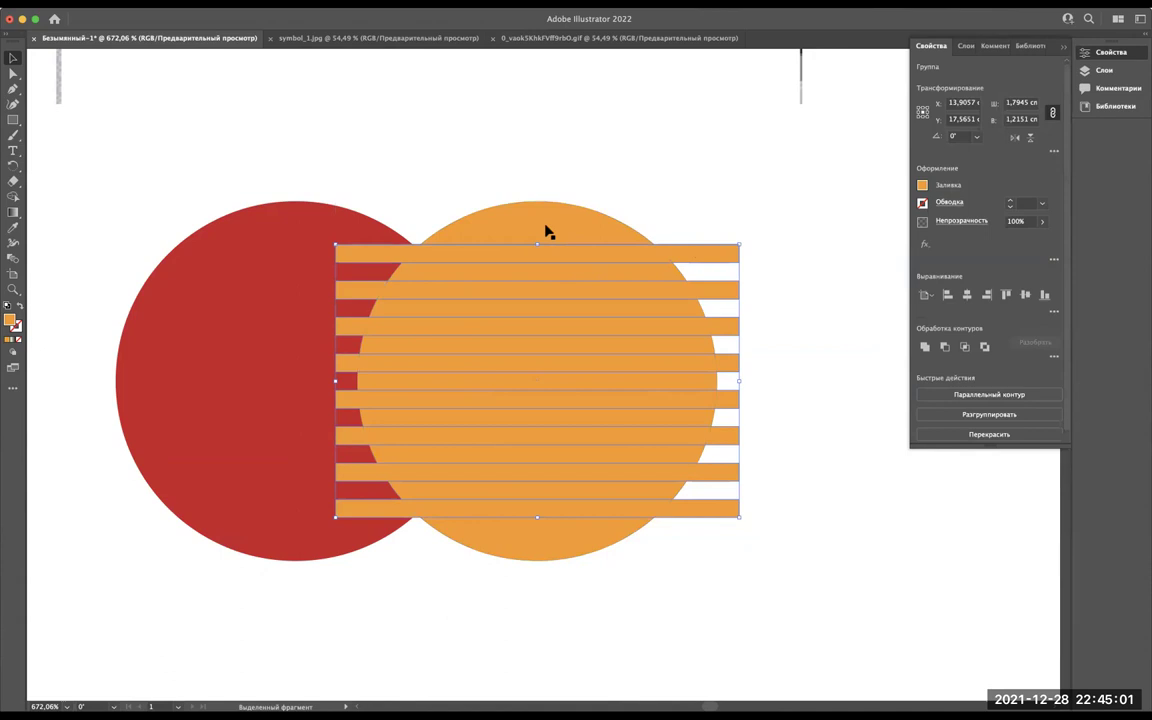
# Move the eight stripe paths out of their group using the Layers panel.
pyautogui.doubleClick(562, 256)
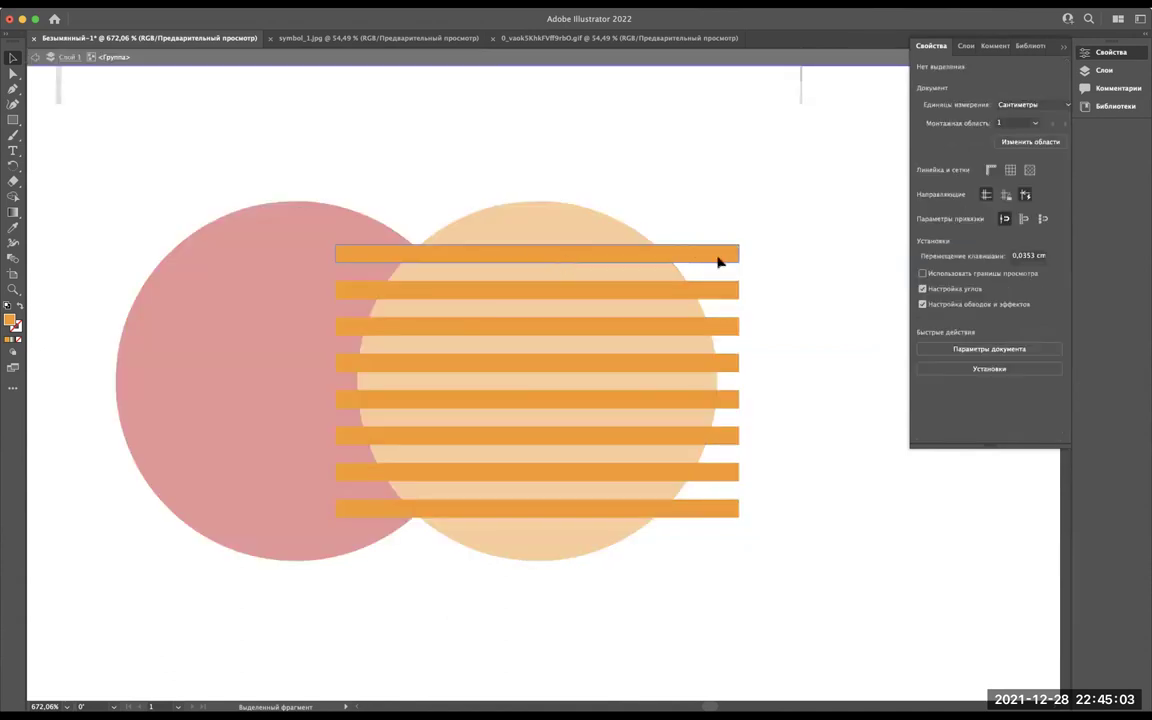
pyautogui.click(718, 258)
pyautogui.doubleClick(744, 184)
pyautogui.click(718, 250)
pyautogui.click(966, 45)
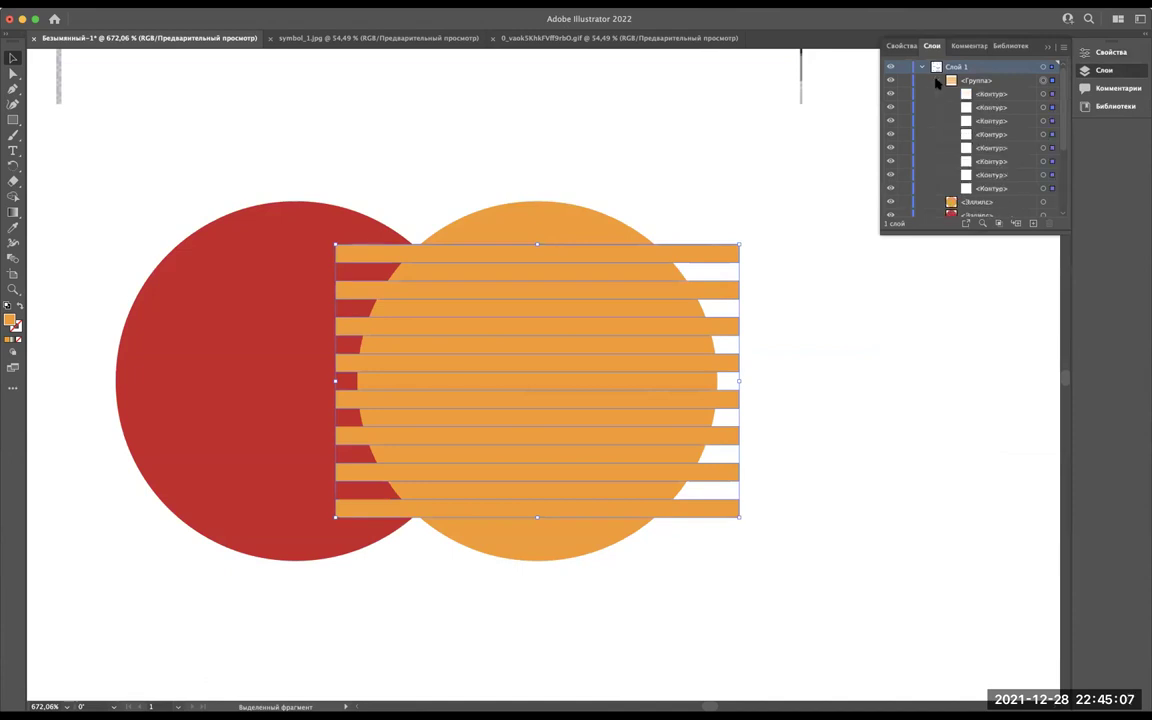
pyautogui.click(990, 94)
pyautogui.keyDown('shift'); pyautogui.click(990, 188); pyautogui.keyUp('shift')
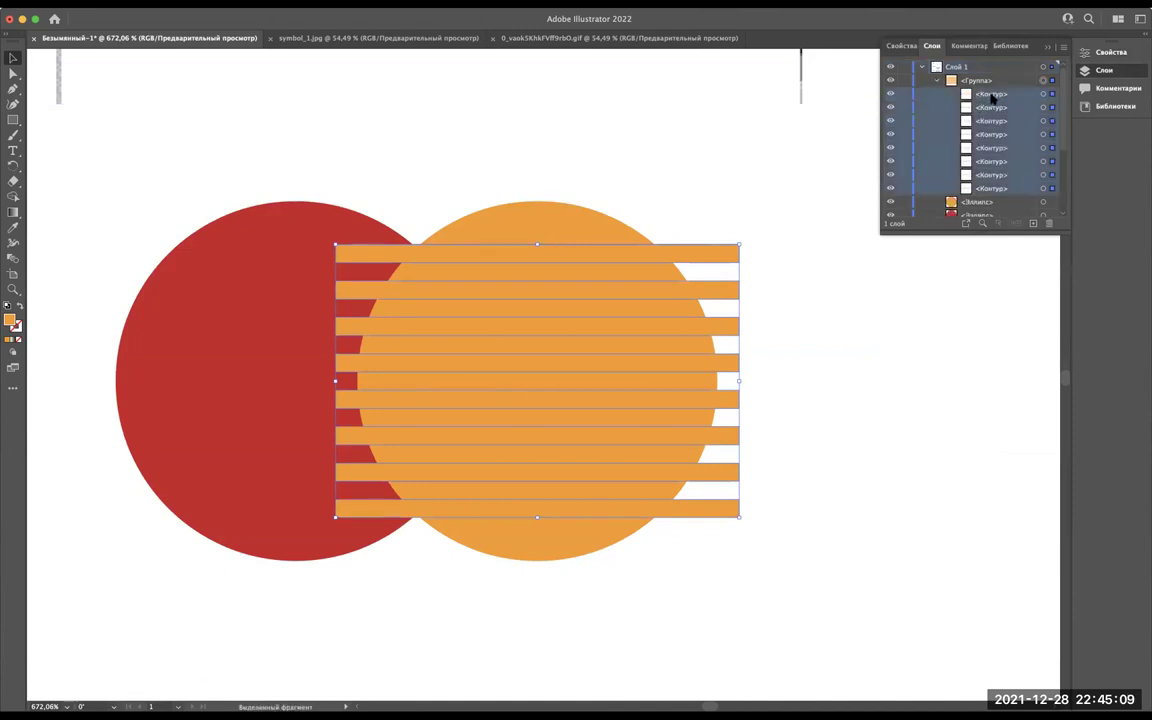
pyautogui.moveTo(993, 96); pyautogui.dragTo(960, 70)
# Try Minus Front on the top stripe and orange circle, then undo it.
pyautogui.click(676, 256)
pyautogui.keyDown('shift'); pyautogui.click(573, 222); pyautogui.keyUp('shift')
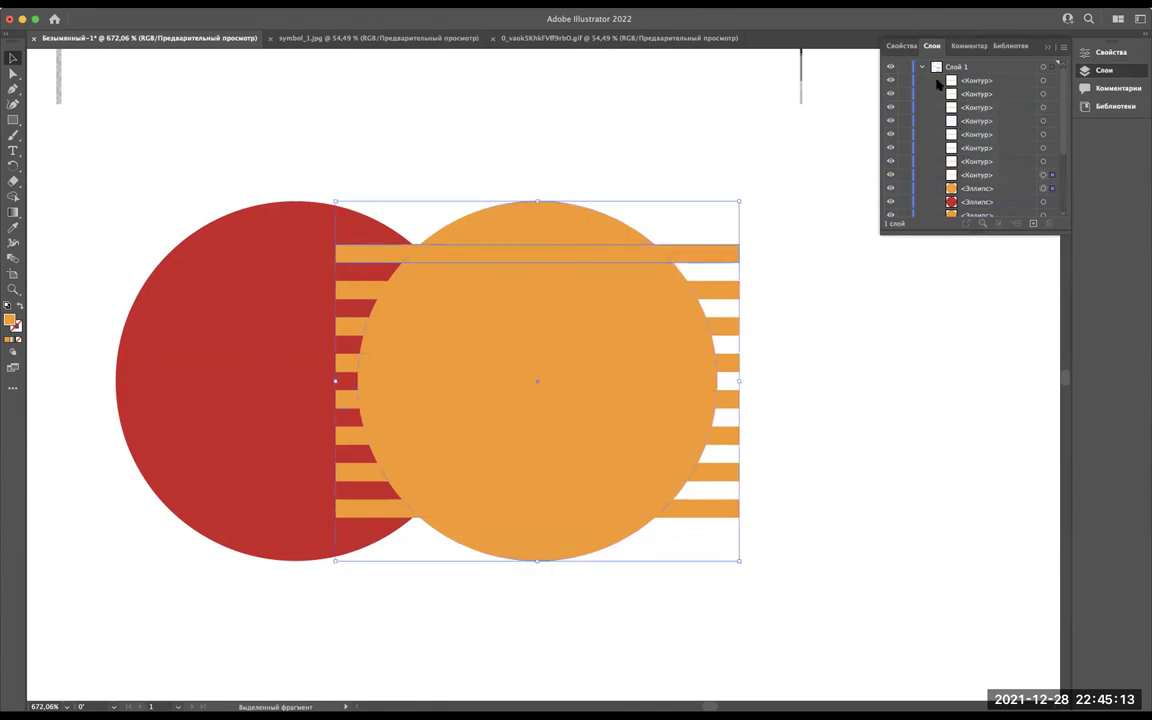
pyautogui.click(900, 47)
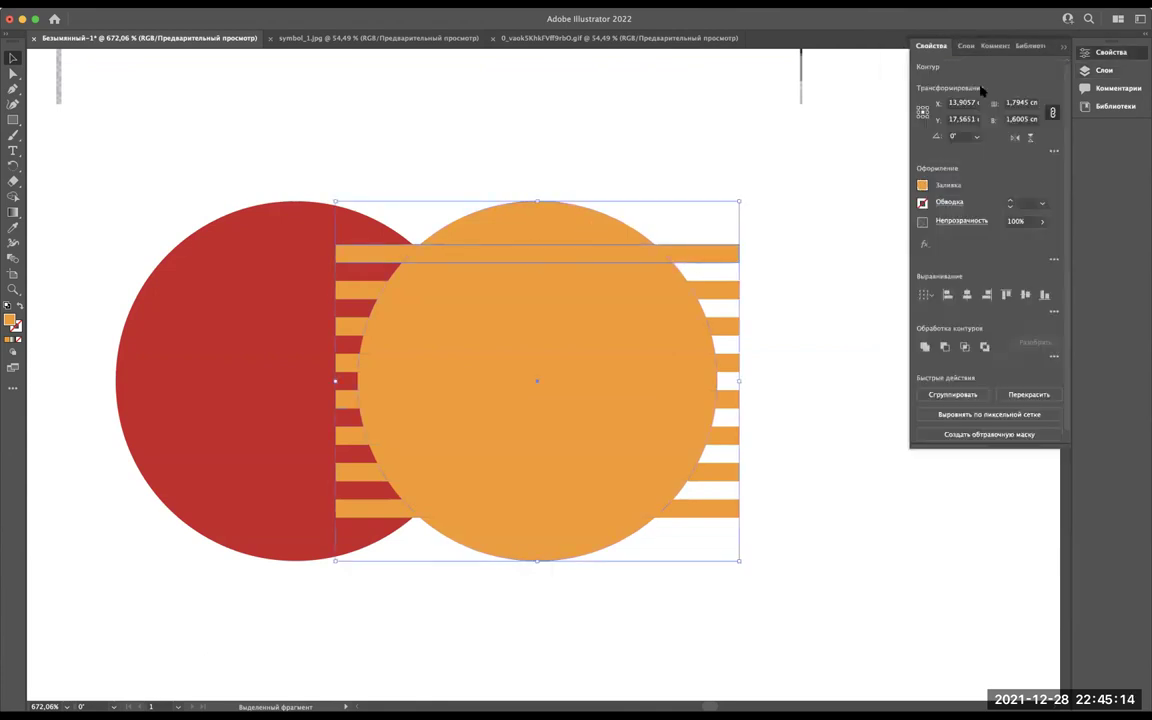
pyautogui.click(943, 347)
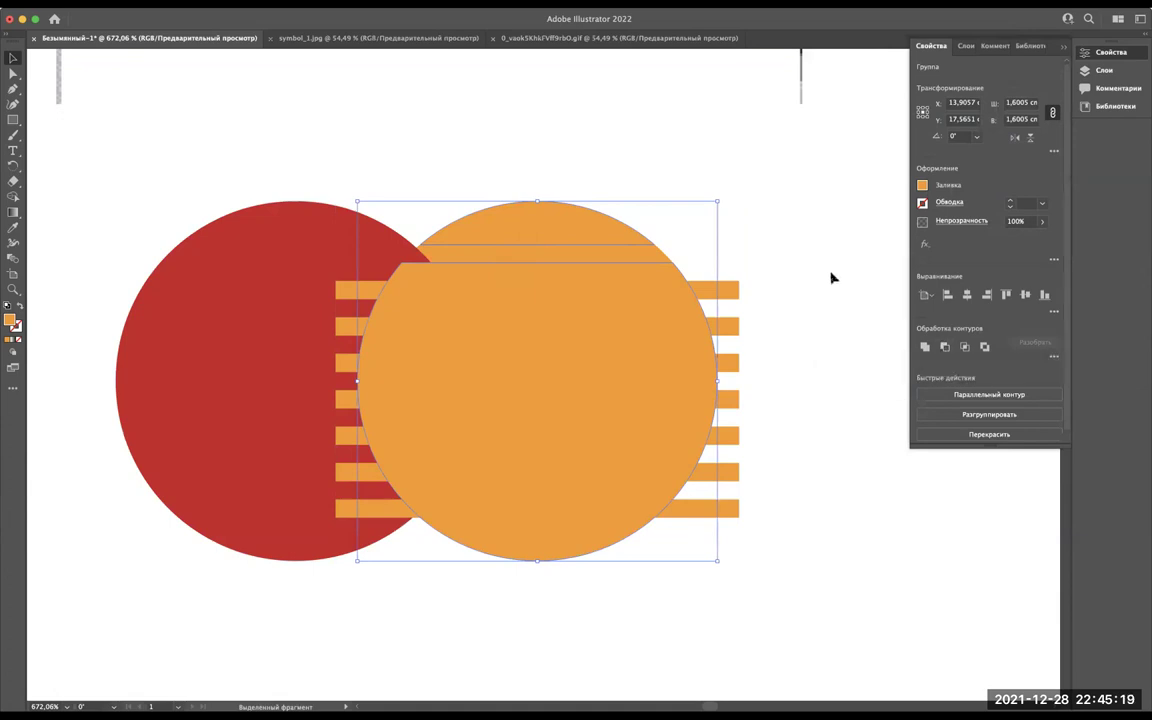
pyautogui.hotkey('ctrl', 'z')
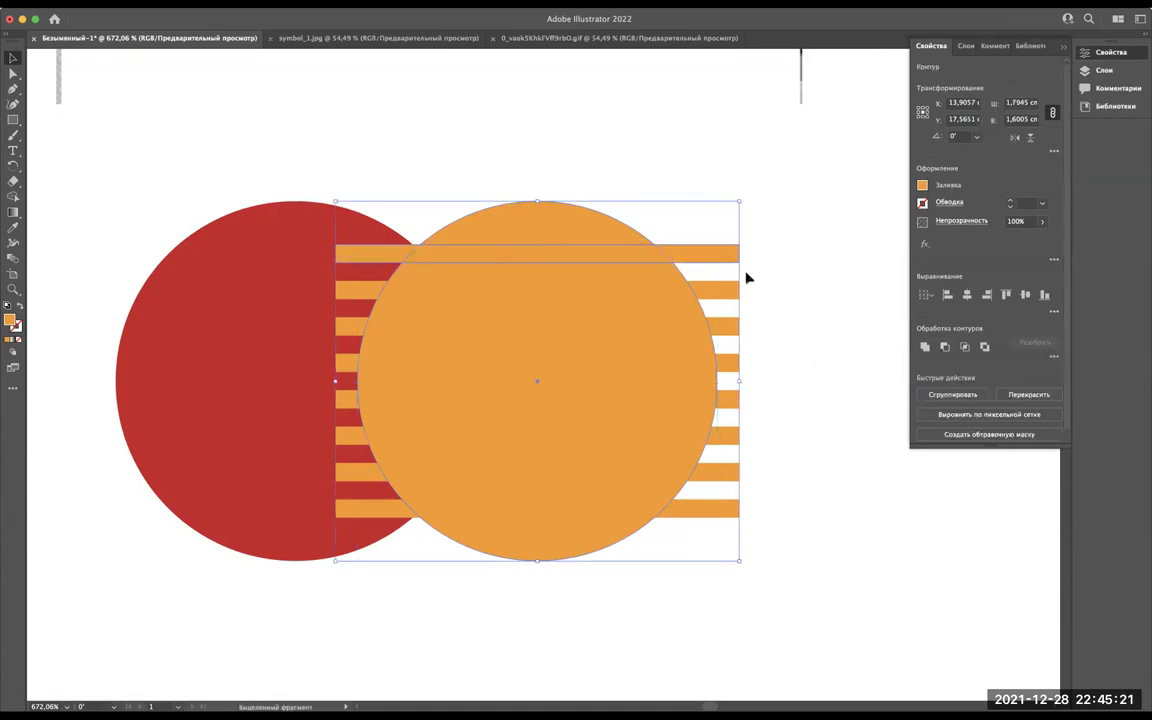
# Trim all the stripes to the orange circle's shape with Pathfinder.
pyautogui.click(725, 509)
pyautogui.keyDown('shift'); pyautogui.click(593, 232); pyautogui.keyUp('shift')
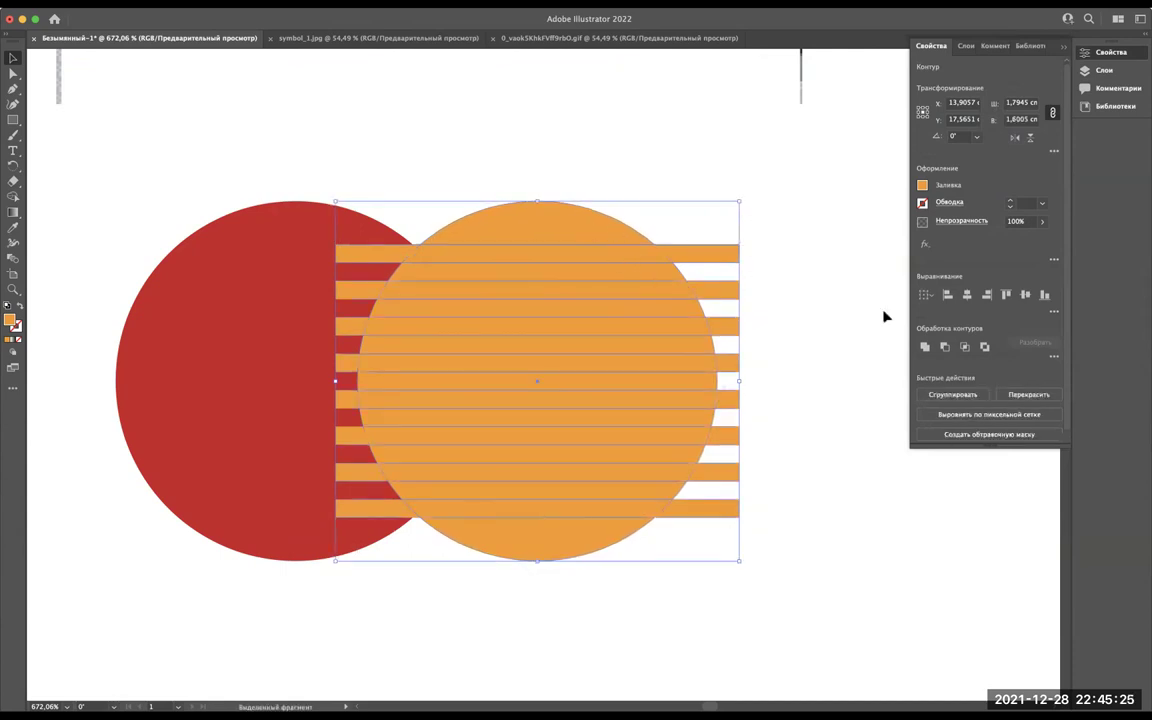
pyautogui.click(946, 346)
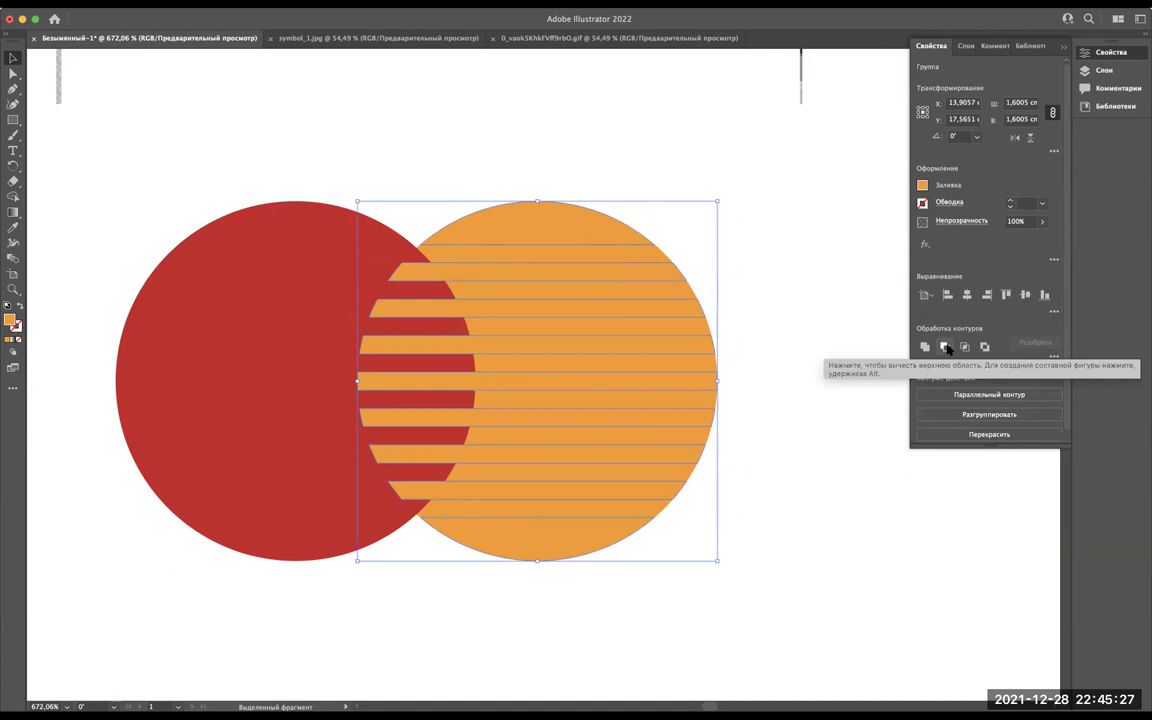
# Undo the Pathfinder trim to restore full-width stripes, reverting a stray move.
pyautogui.scroll(-3, 827, 319)
pyautogui.scroll(3, 827, 319)
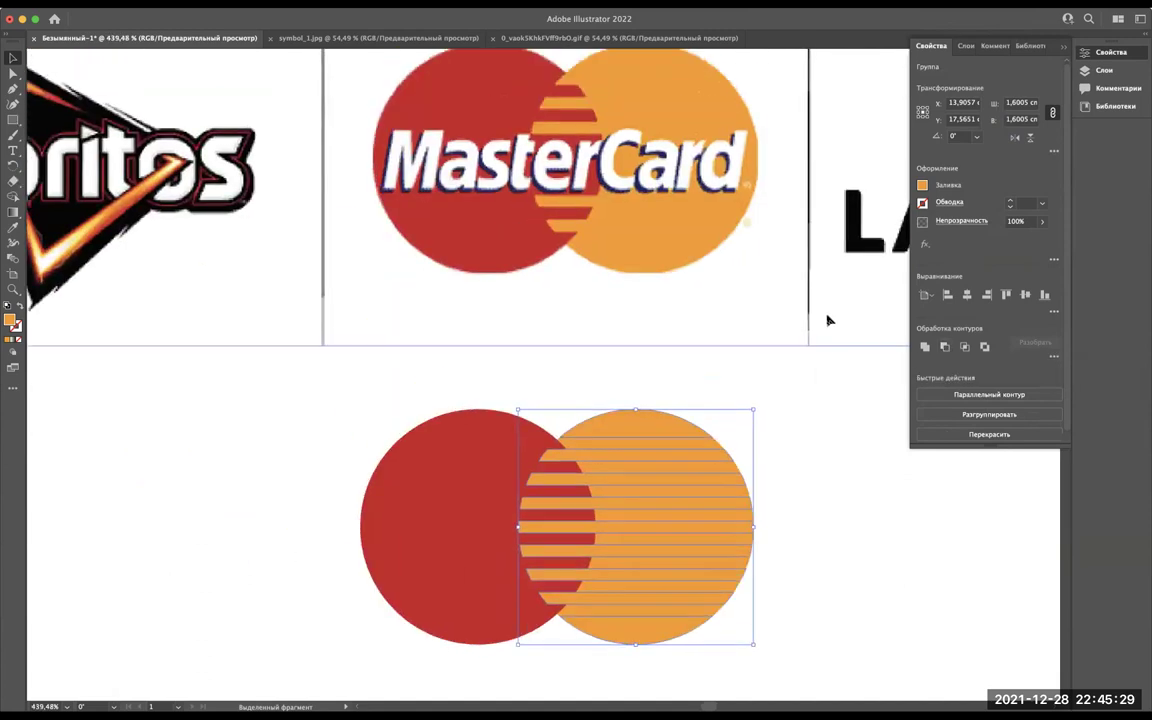
pyautogui.scroll(2, 827, 319)
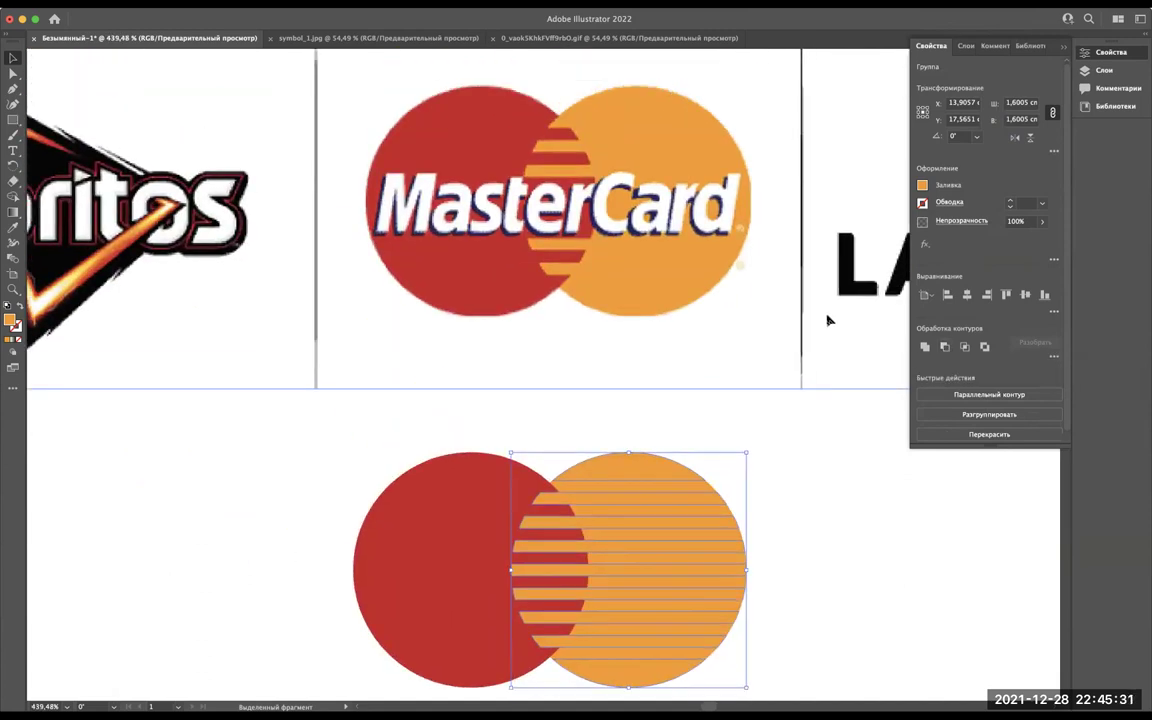
pyautogui.press('super+z')
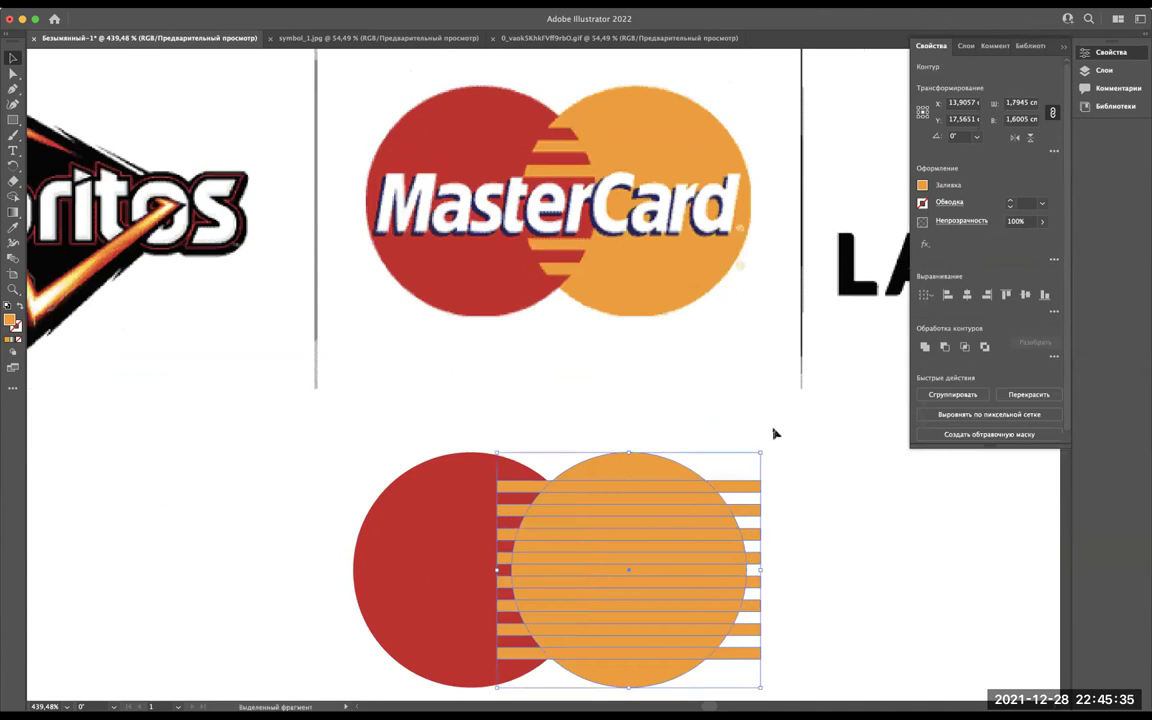
pyautogui.scroll(-5, 733, 446)
pyautogui.hscroll(4, 733, 446)
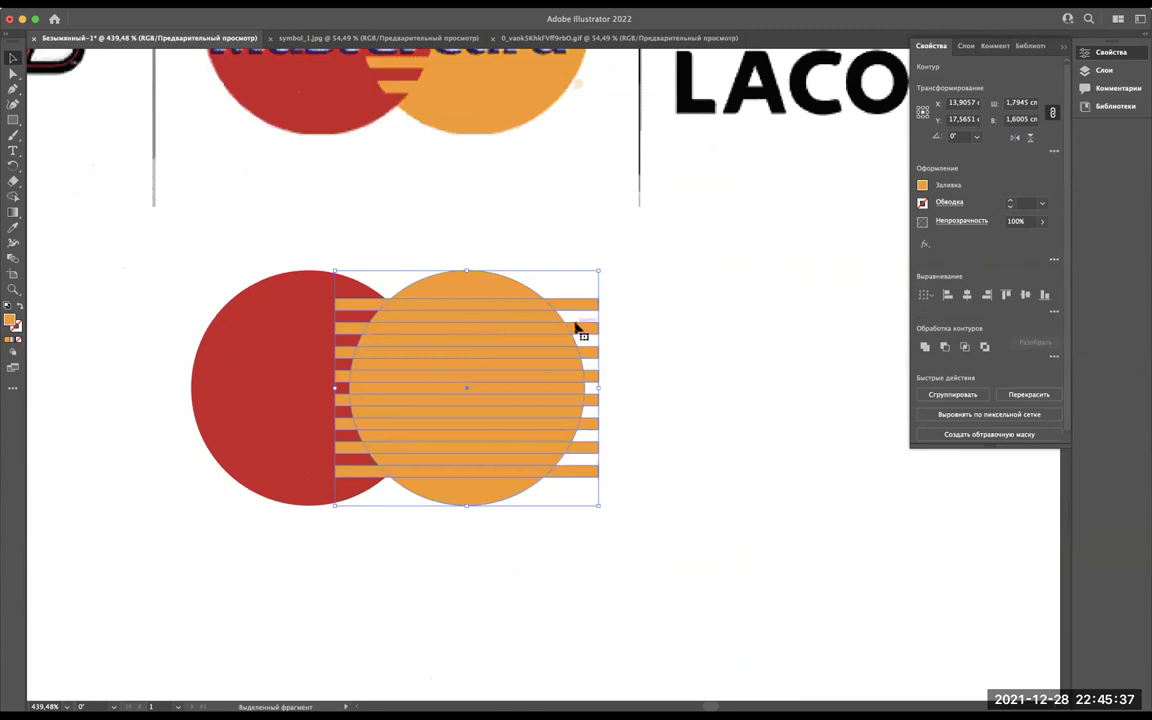
pyautogui.moveTo(565, 307); pyautogui.dragTo(823, 303)
pyautogui.press('super+z')
pyautogui.click(601, 311)
# Move the orange stripes off to the right of the two circles.
pyautogui.moveTo(643, 220); pyautogui.dragTo(592, 492)
pyautogui.moveTo(584, 303); pyautogui.dragTo(920, 310)
pyautogui.hotkey('ctrl', 'z')
pyautogui.moveTo(429, 309)
pyautogui.mouseDown()
pyautogui.moveTo(730, 308)
pyautogui.moveTo(681, 292)
pyautogui.moveTo(682, 267)
pyautogui.moveTo(684, 290)
pyautogui.mouseUp()
pyautogui.scroll(3, 730, 308)
# Duplicate the top stripe upward and the bottom stripe downward, making ten evenly spaced stripes.
pyautogui.click(702, 285)
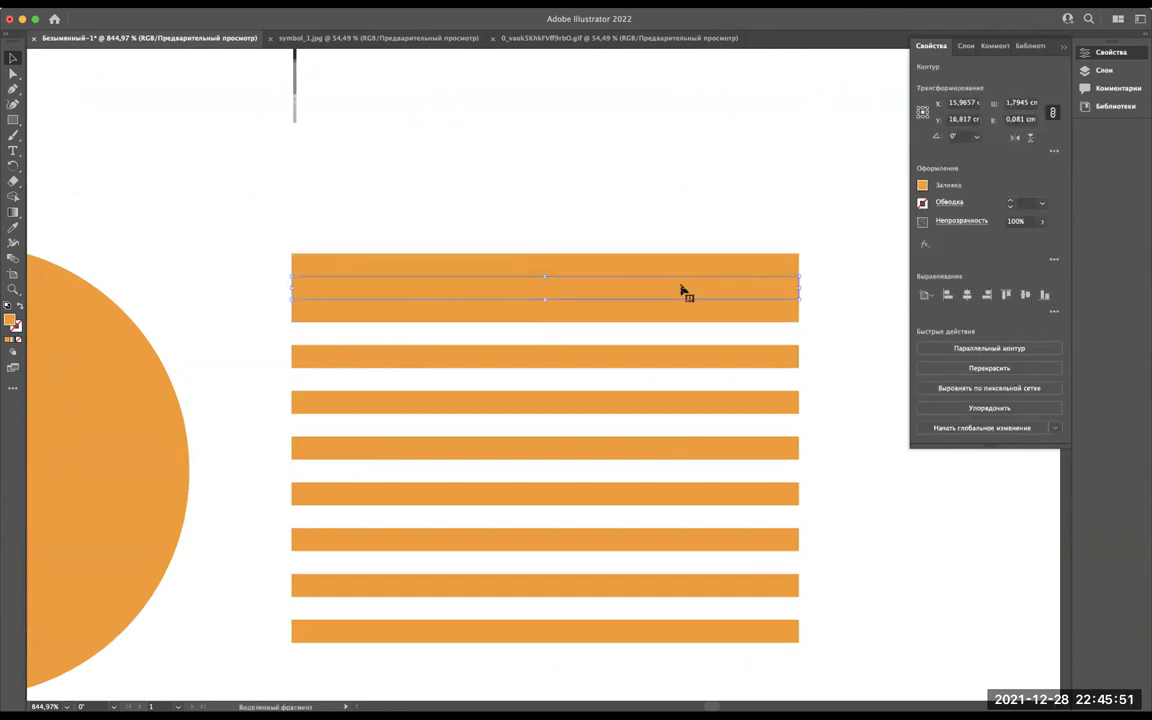
pyautogui.click(684, 290)
pyautogui.scroll(-5, 613, 417)
pyautogui.moveTo(633, 399); pyautogui.dragTo(632, 448)
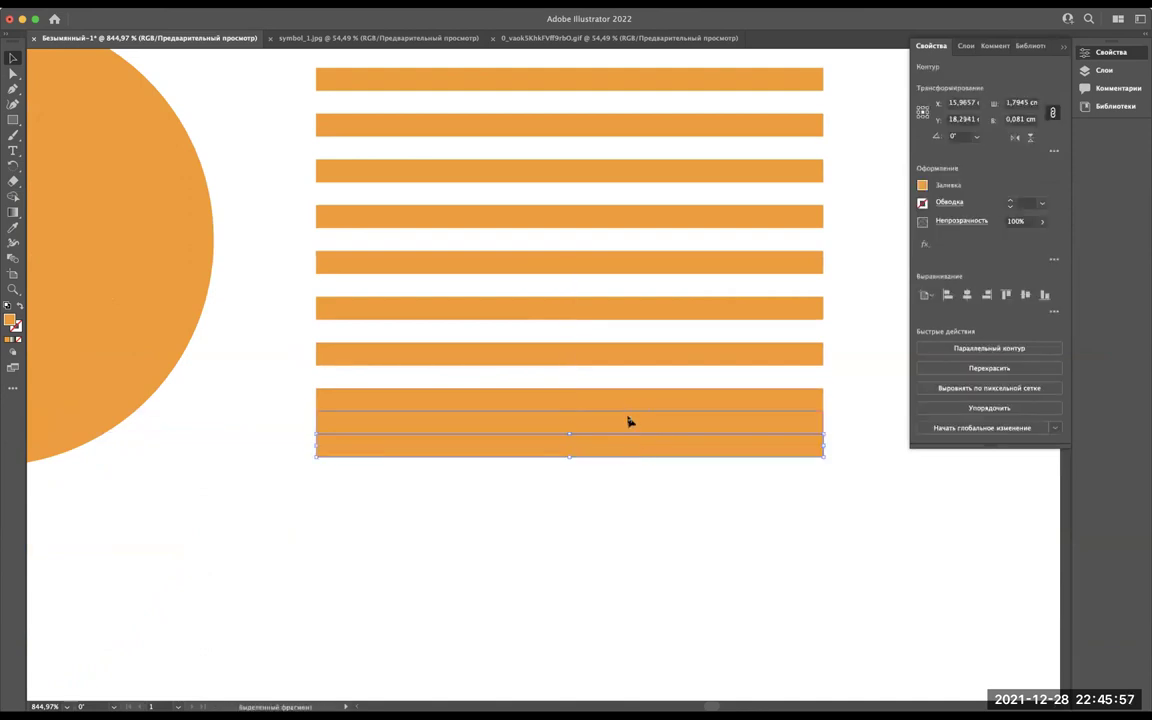
pyautogui.click(629, 422)
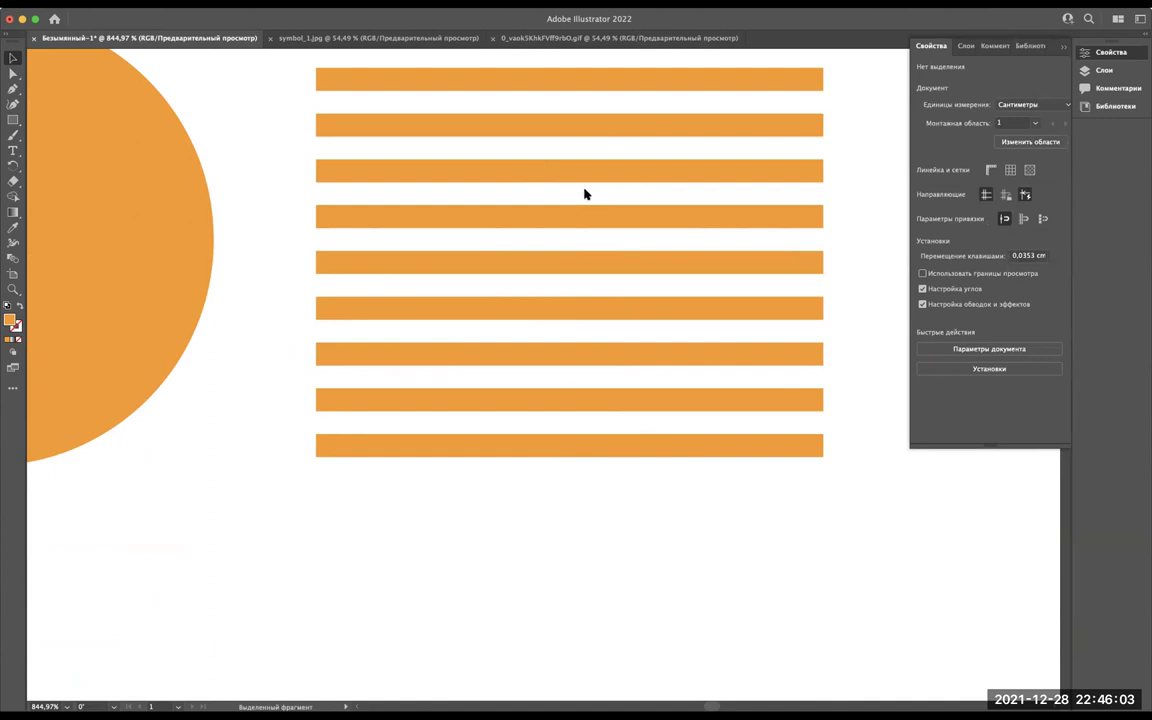
pyautogui.scroll(-4, 463, 123)
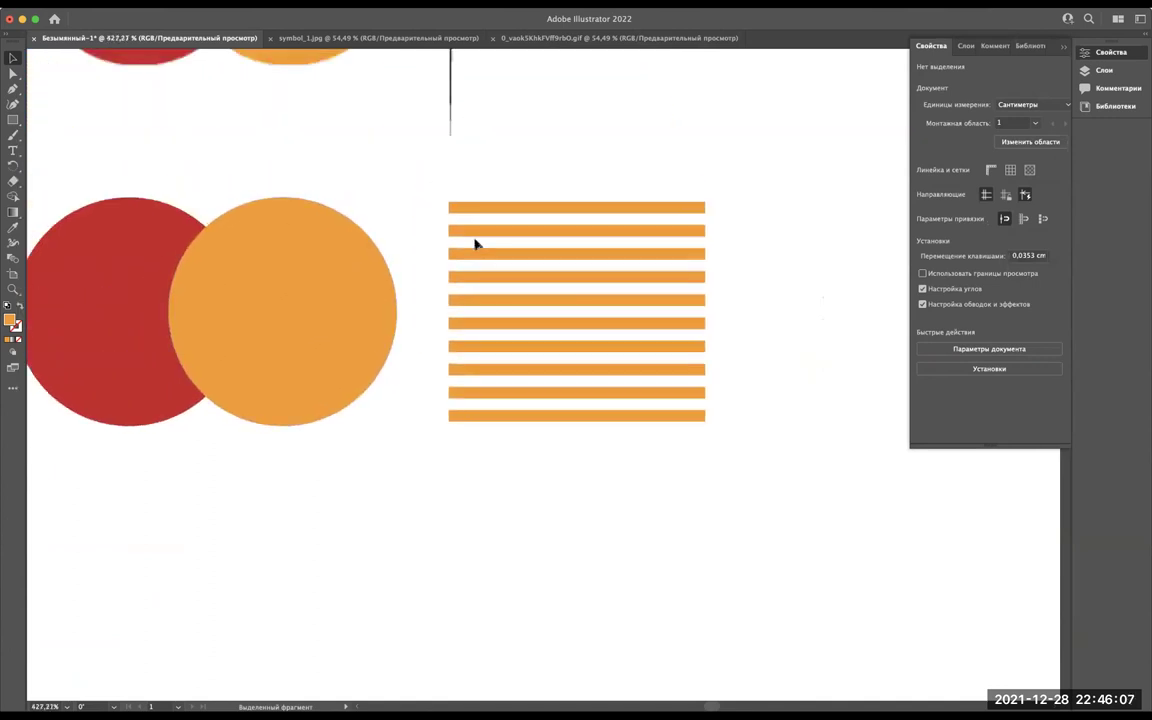
# Test the stripe set over the circles, then move it back to the right.
pyautogui.click(507, 207)
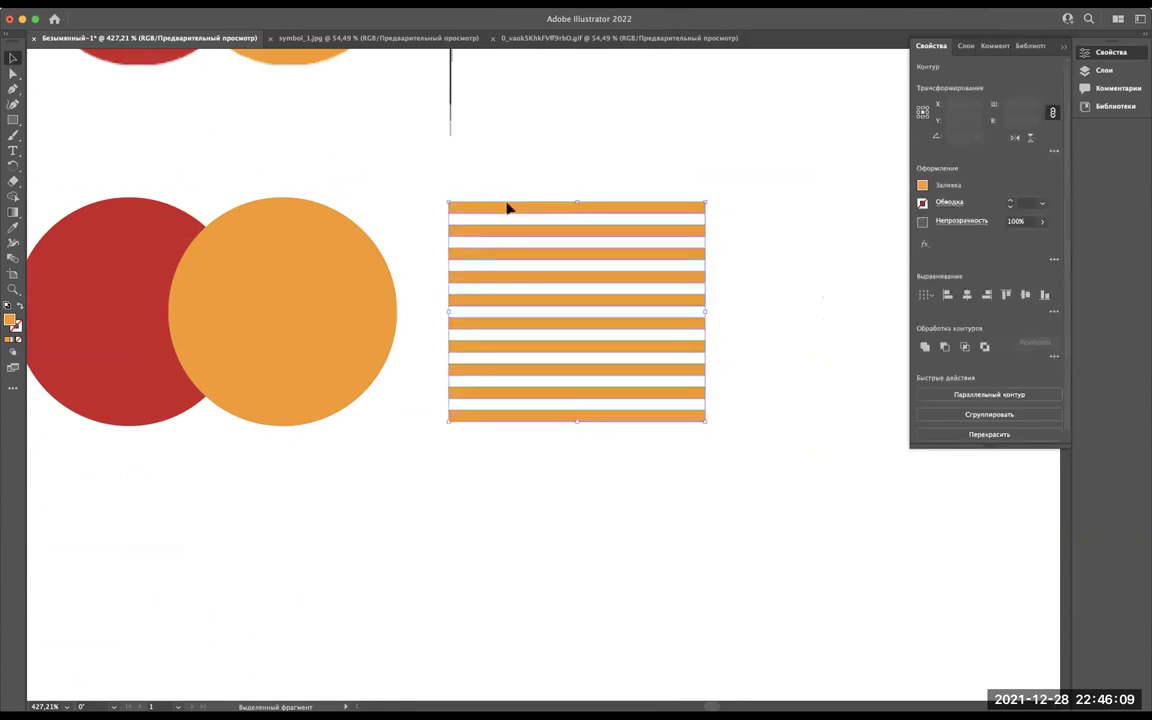
pyautogui.moveTo(507, 207); pyautogui.dragTo(214, 221)
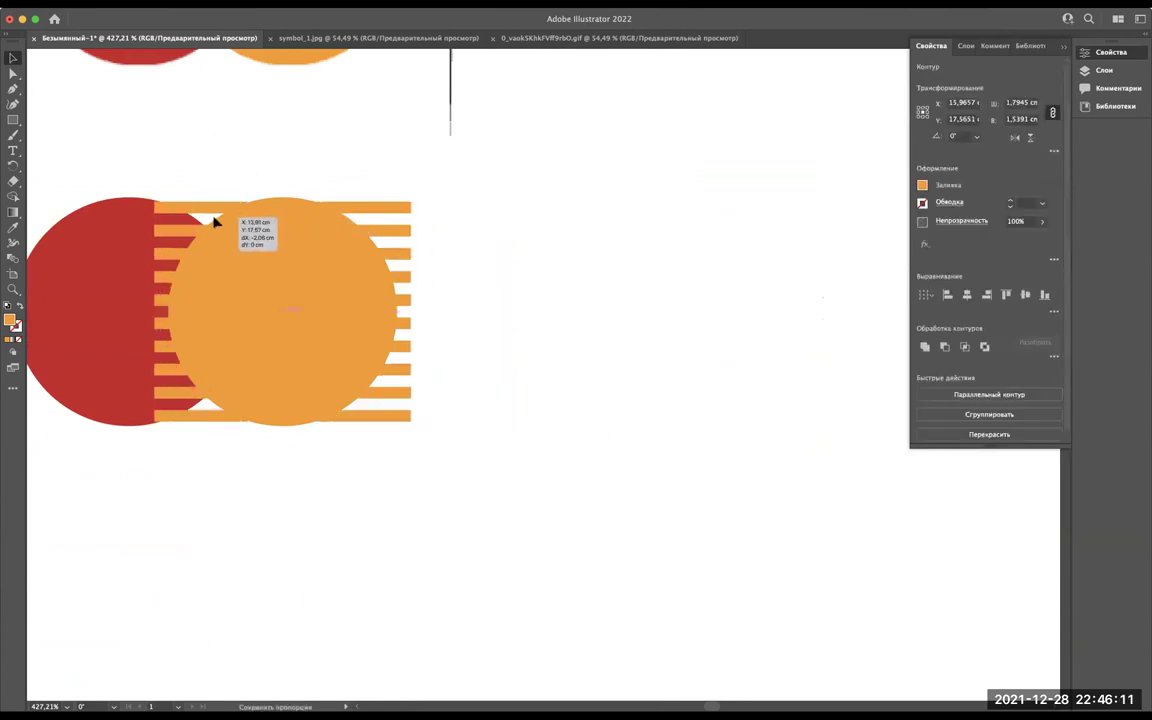
pyautogui.moveTo(214, 221); pyautogui.dragTo(216, 225)
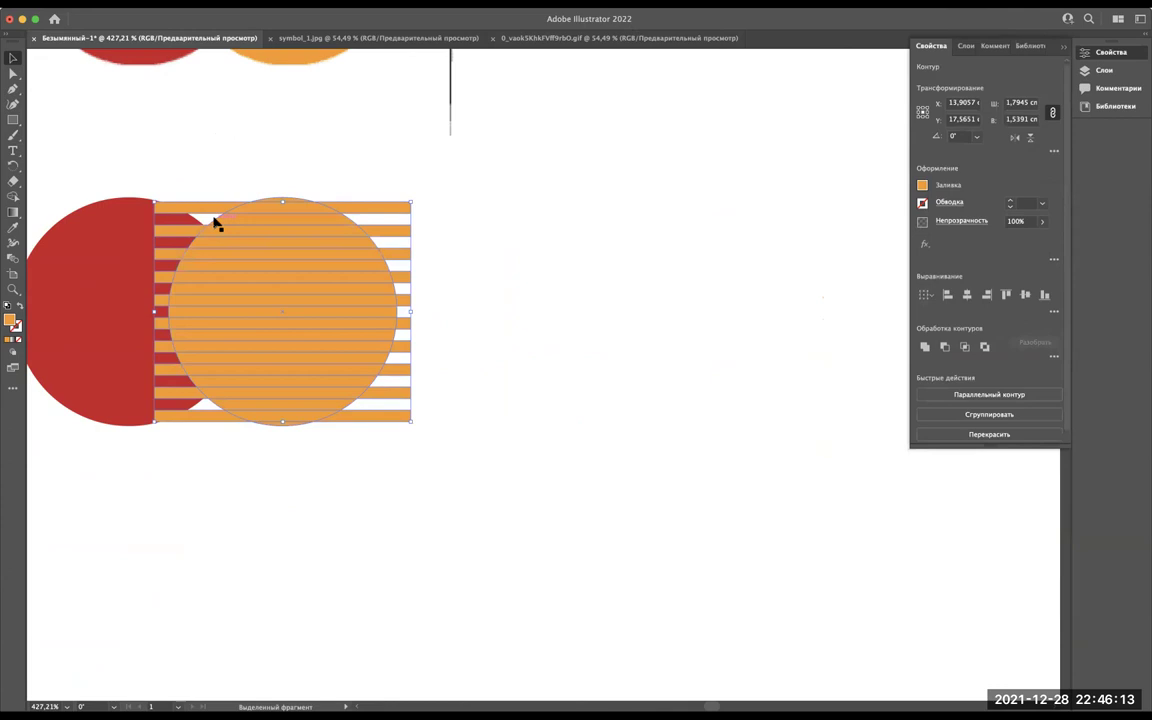
pyautogui.scroll(5, 216, 225)
pyautogui.hscroll(-3, 216, 225)
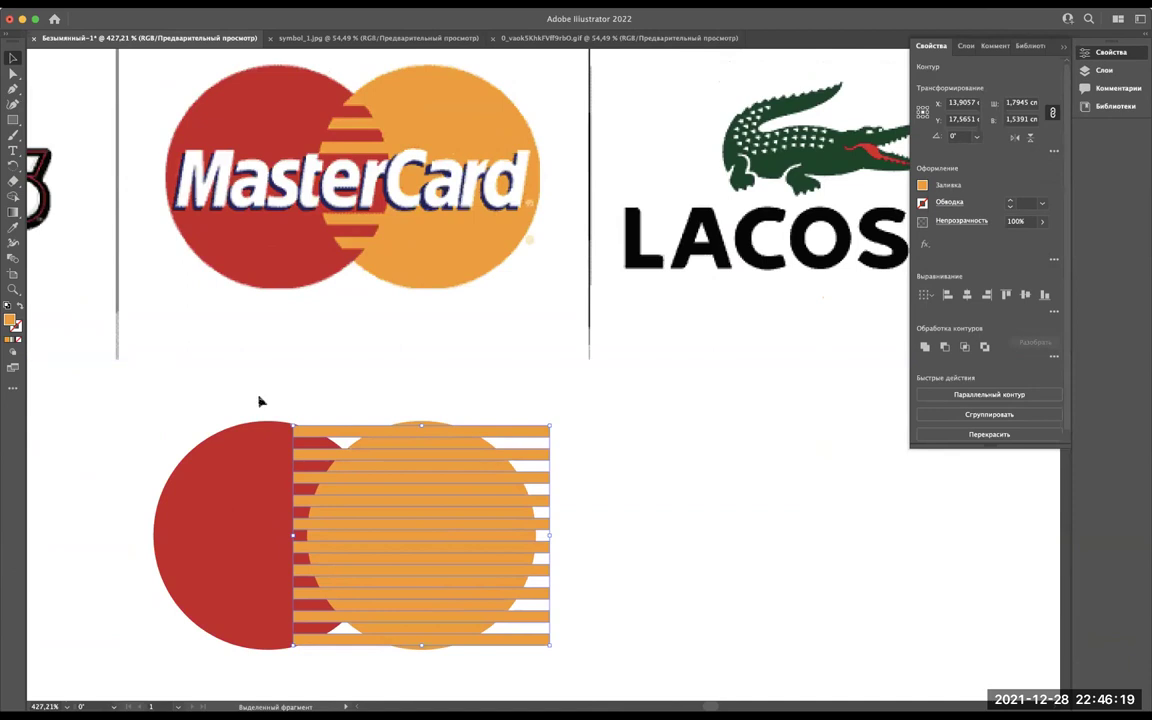
pyautogui.scroll(-3, 270, 404)
pyautogui.moveTo(301, 424); pyautogui.dragTo(517, 425)
# Move the red and orange circles up onto the MasterCard reference.
pyautogui.click(278, 494)
pyautogui.keyDown('shift'); pyautogui.click(368, 481); pyautogui.keyUp('shift')
pyautogui.moveTo(368, 481); pyautogui.dragTo(366, 262)
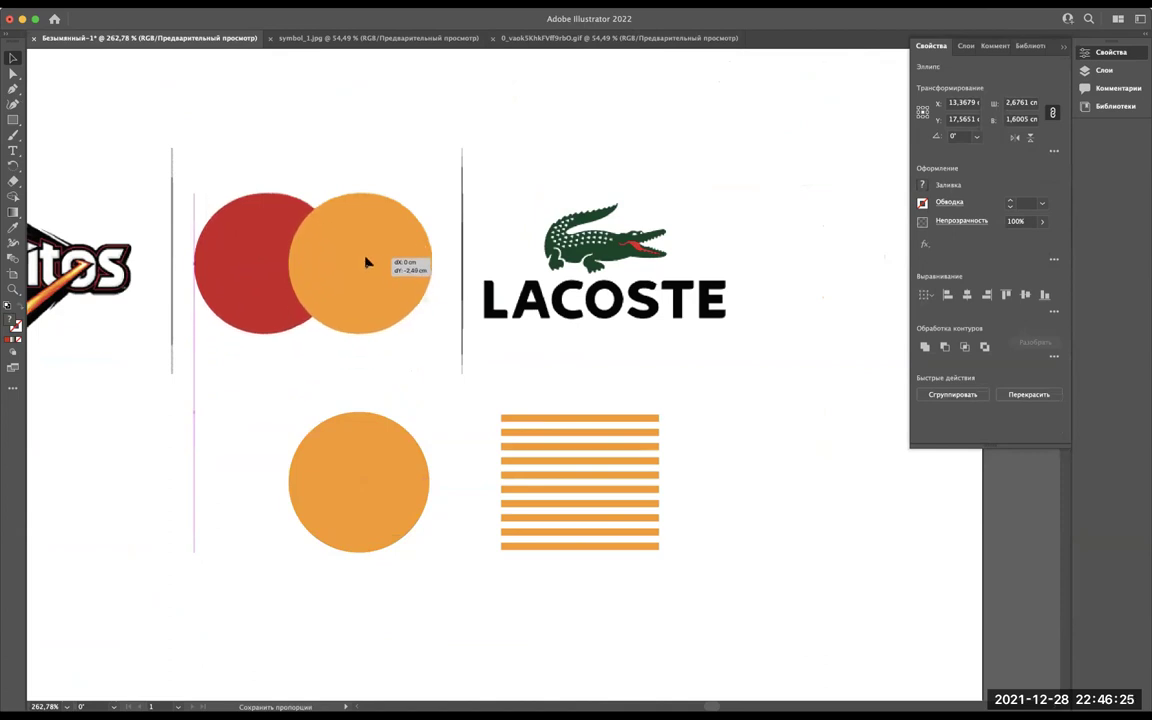
# Place both circles over the MasterCard reference and nudge them with arrow keys to match.
pyautogui.scroll(2, 366, 262)
pyautogui.scroll(3, 366, 262)
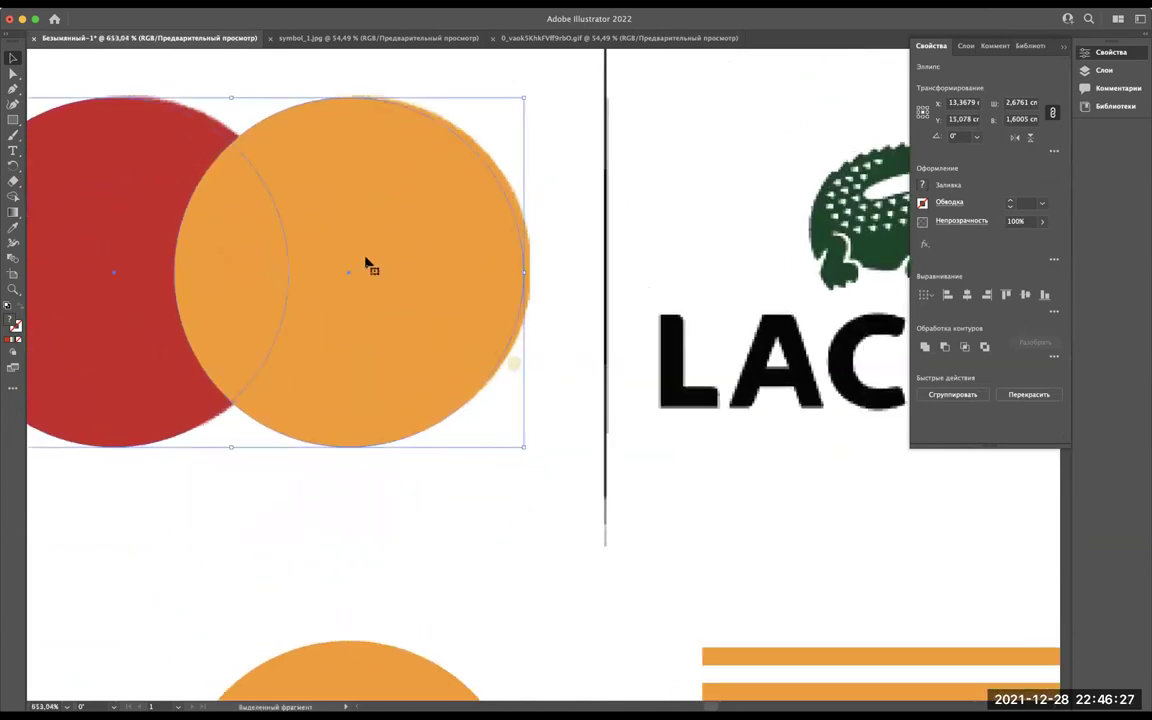
pyautogui.hotkey('ctrl', 'z')
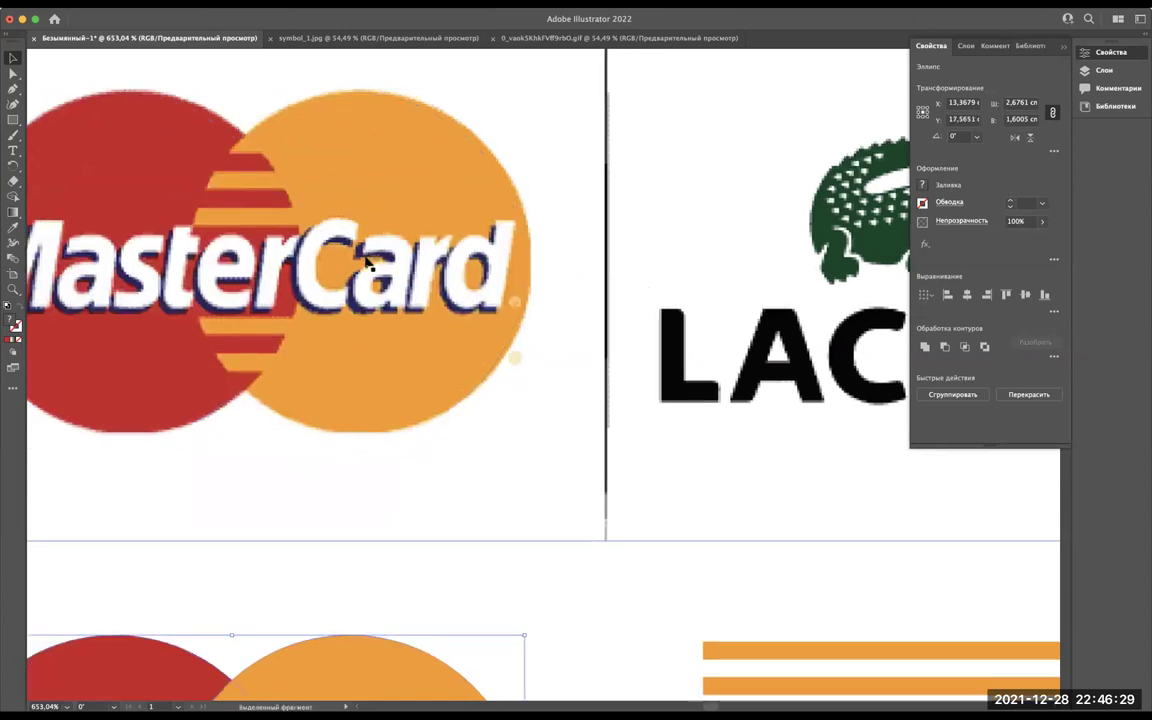
pyautogui.scroll(-3, 458, 465)
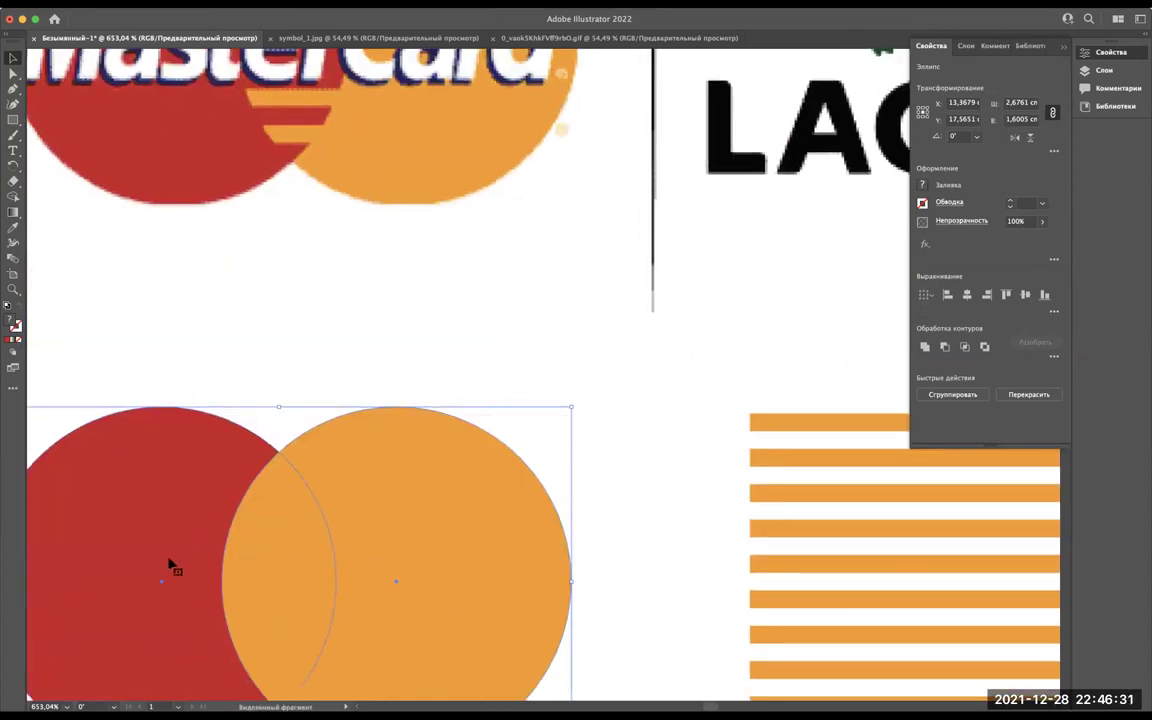
pyautogui.scroll(-3, 170, 566)
pyautogui.moveTo(293, 578); pyautogui.dragTo(301, 290)
pyautogui.scroll(3, 213, 288)
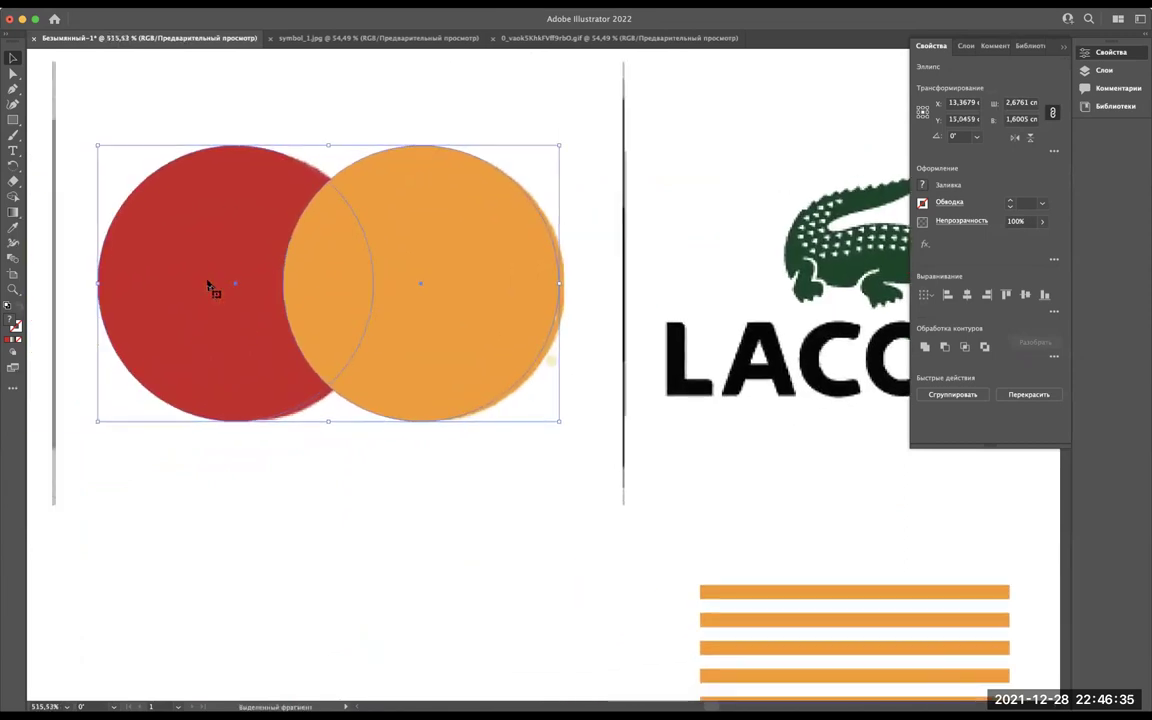
pyautogui.press('Right')
pyautogui.press('Right')
pyautogui.press('Left')
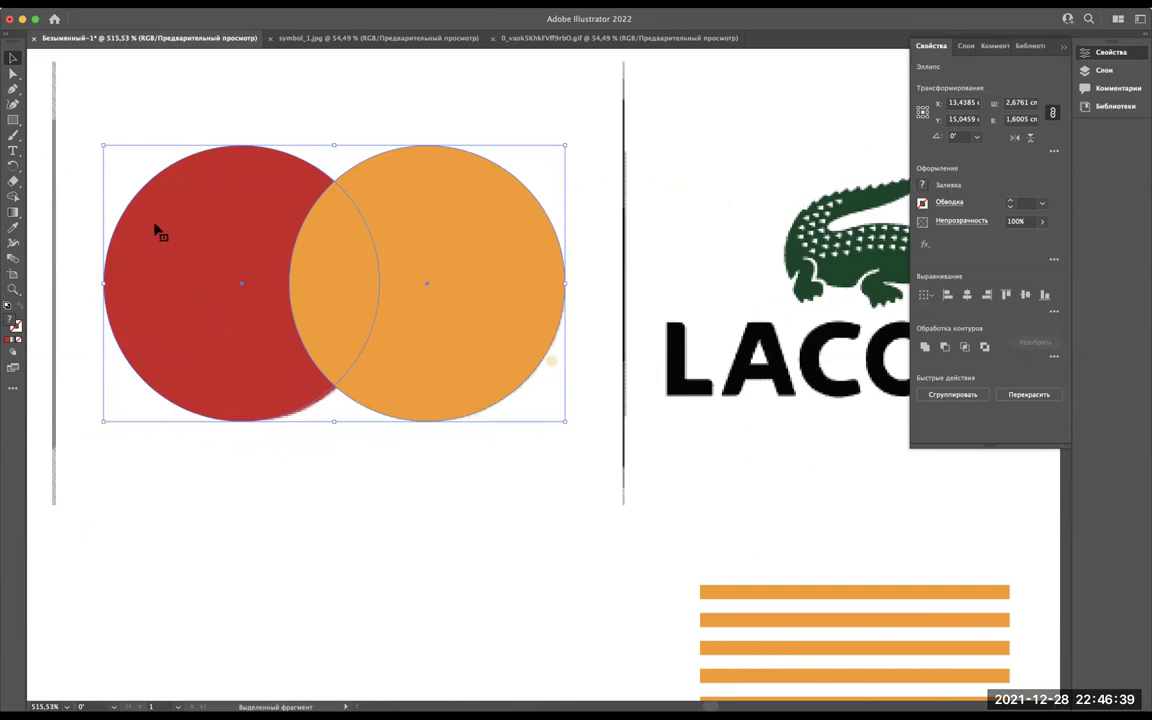
# Move the matched circles back down below the reference and deselect.
pyautogui.scroll(-1, 391, 280)
pyautogui.scroll(-2, 442, 262)
pyautogui.moveTo(442, 262)
pyautogui.mouseDown()
pyautogui.moveTo(435, 576)
pyautogui.moveTo(435, 558)
pyautogui.mouseUp()
pyautogui.scroll(-2, 436, 558)
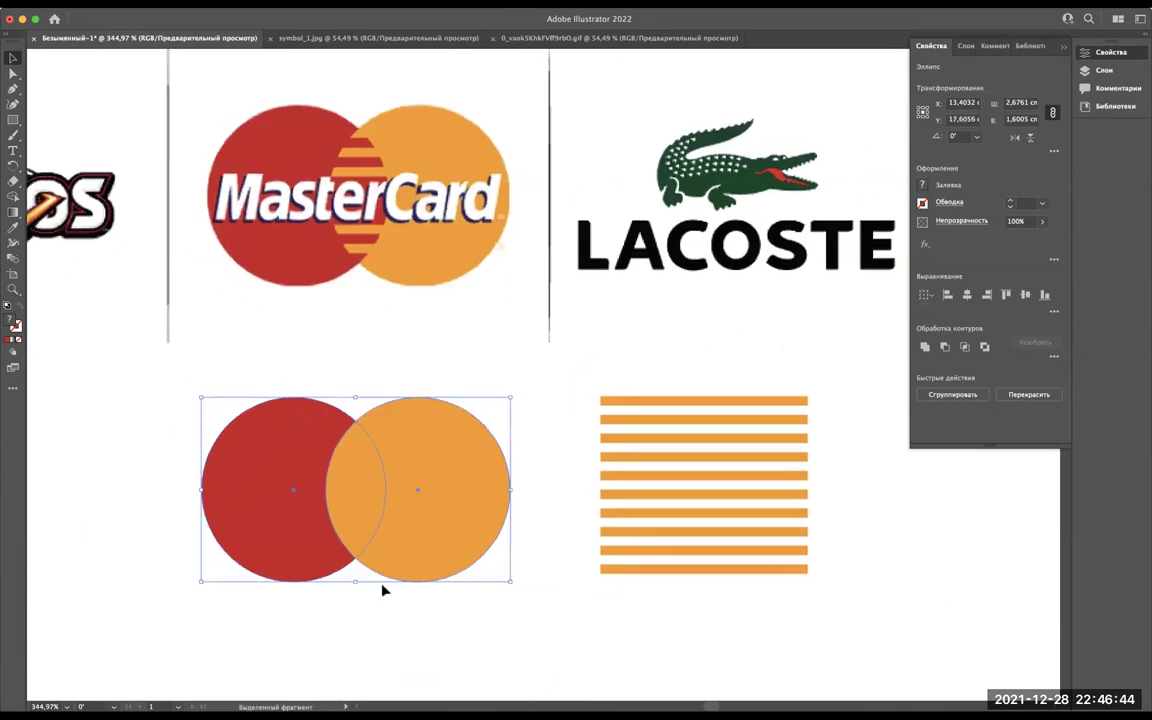
pyautogui.click(446, 625)
# Move the stripe set onto the orange circle and raise it slightly.
pyautogui.moveTo(574, 397); pyautogui.dragTo(685, 541)
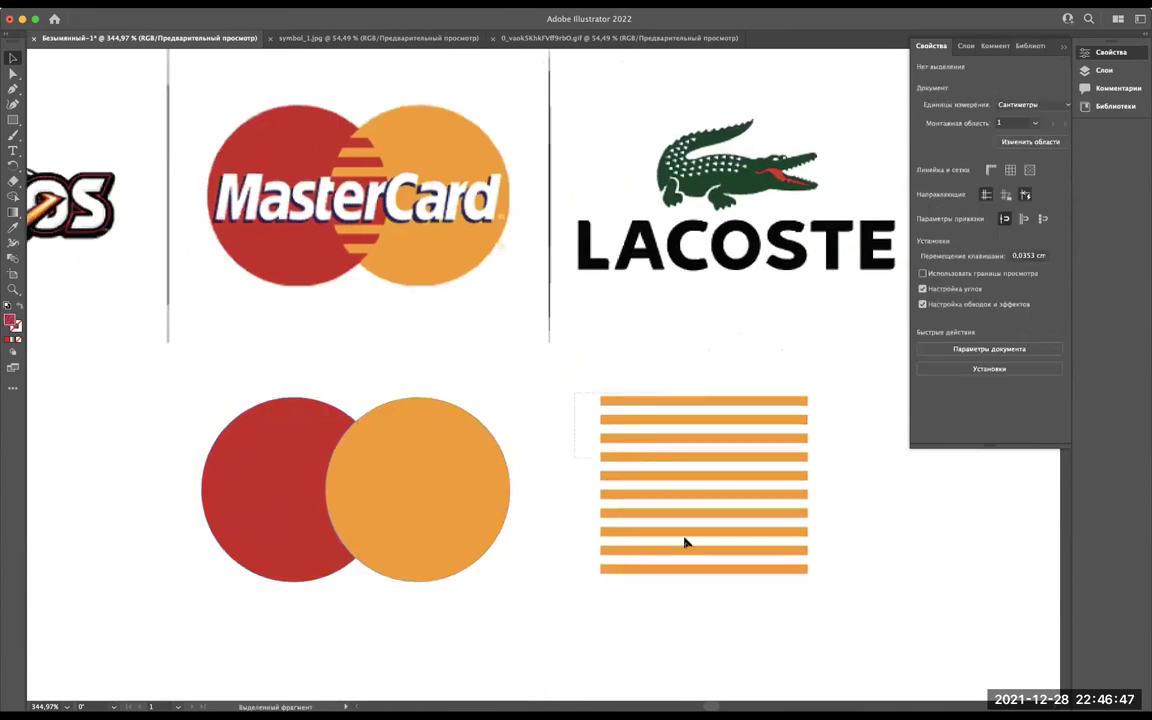
pyautogui.moveTo(710, 499); pyautogui.dragTo(418, 506)
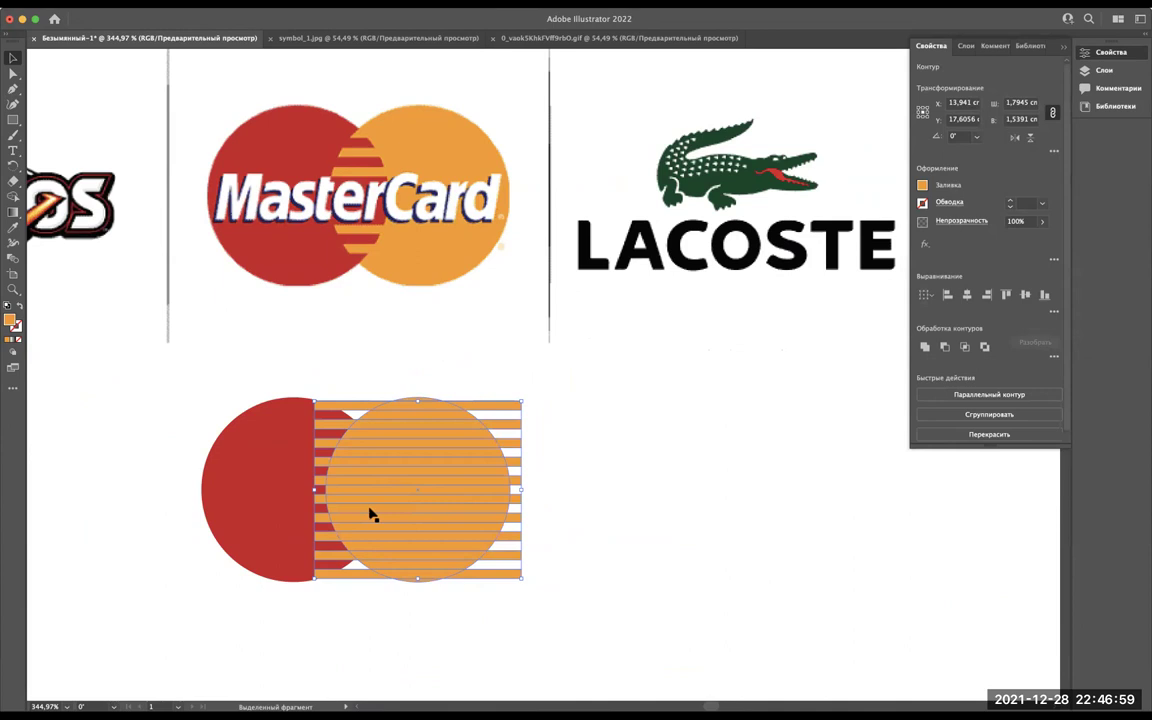
pyautogui.scroll(2, 370, 515)
pyautogui.scroll(3, 372, 512)
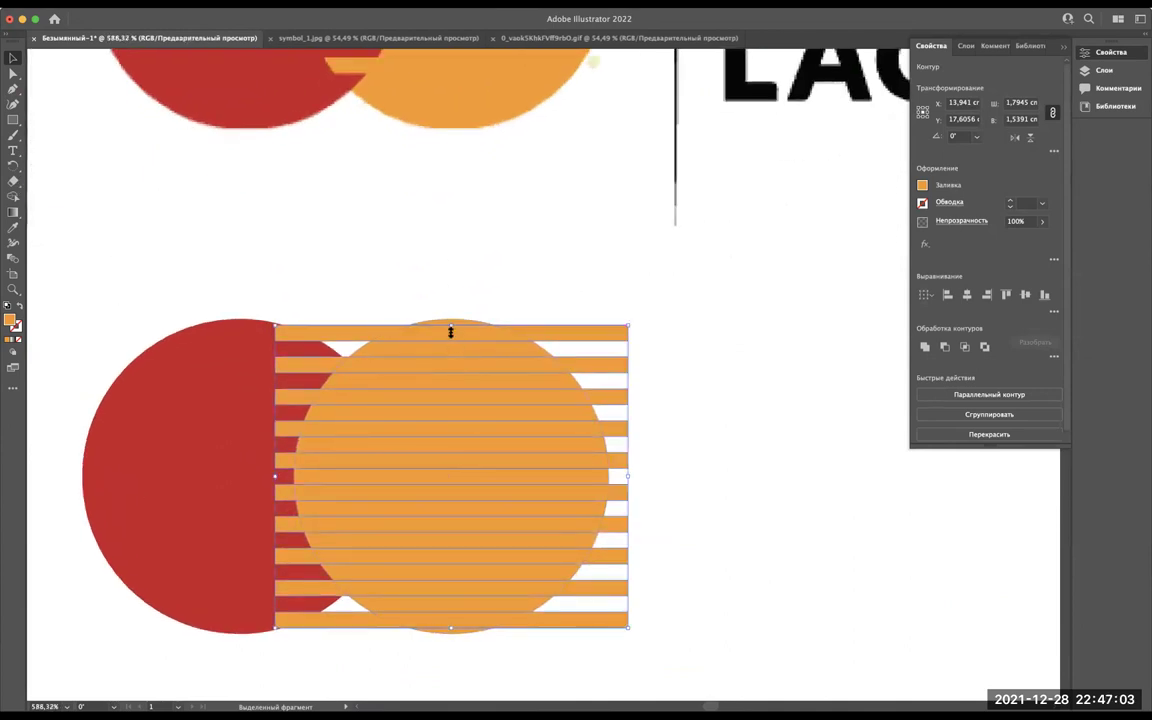
pyautogui.moveTo(462, 331); pyautogui.dragTo(463, 314)
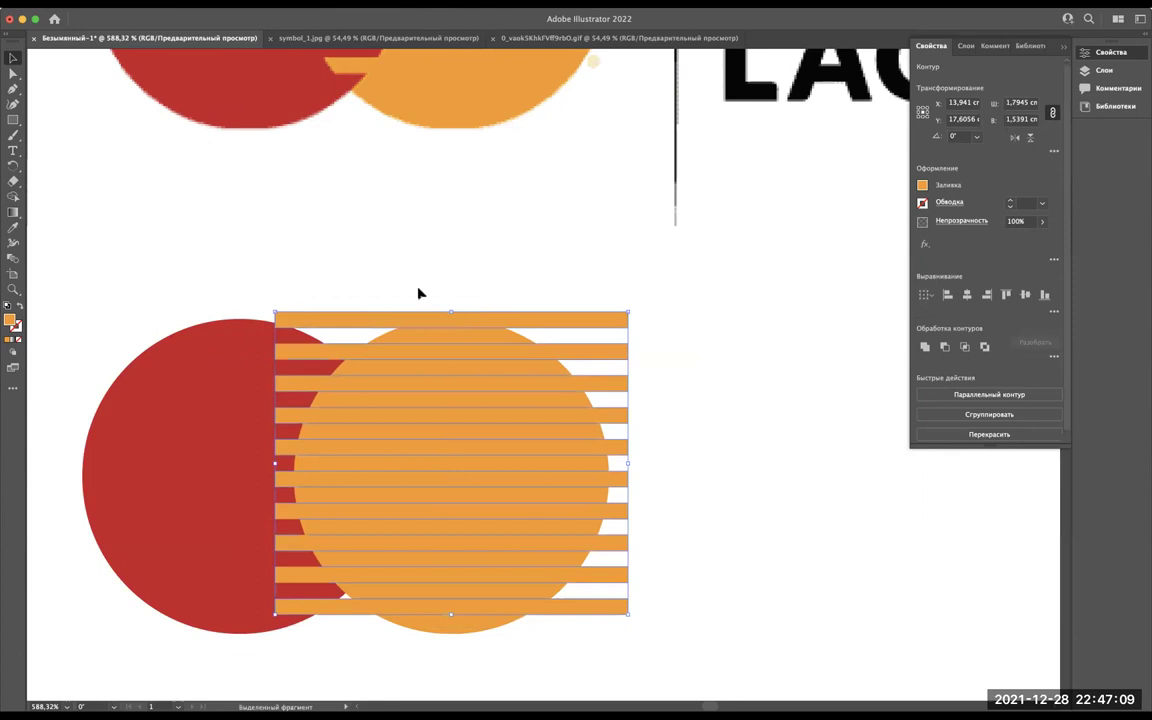
# Shorten the stripe block from its bottom edge to about 1.7473 × 1.4986 cm.
pyautogui.scroll(3, 419, 293)
pyautogui.scroll(1, 419, 293)
pyautogui.scroll(2, 419, 293)
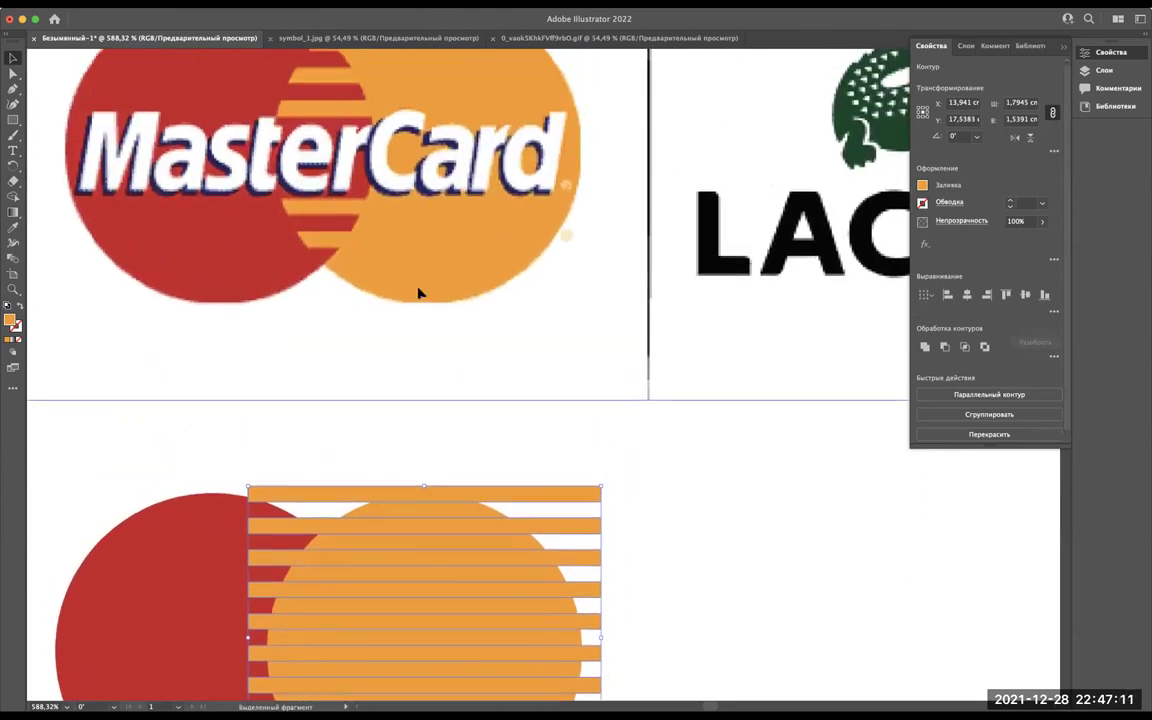
pyautogui.scroll(1, 419, 293)
pyautogui.scroll(1, 419, 293)
pyautogui.scroll(-3, 419, 293)
pyautogui.scroll(-1, 419, 293)
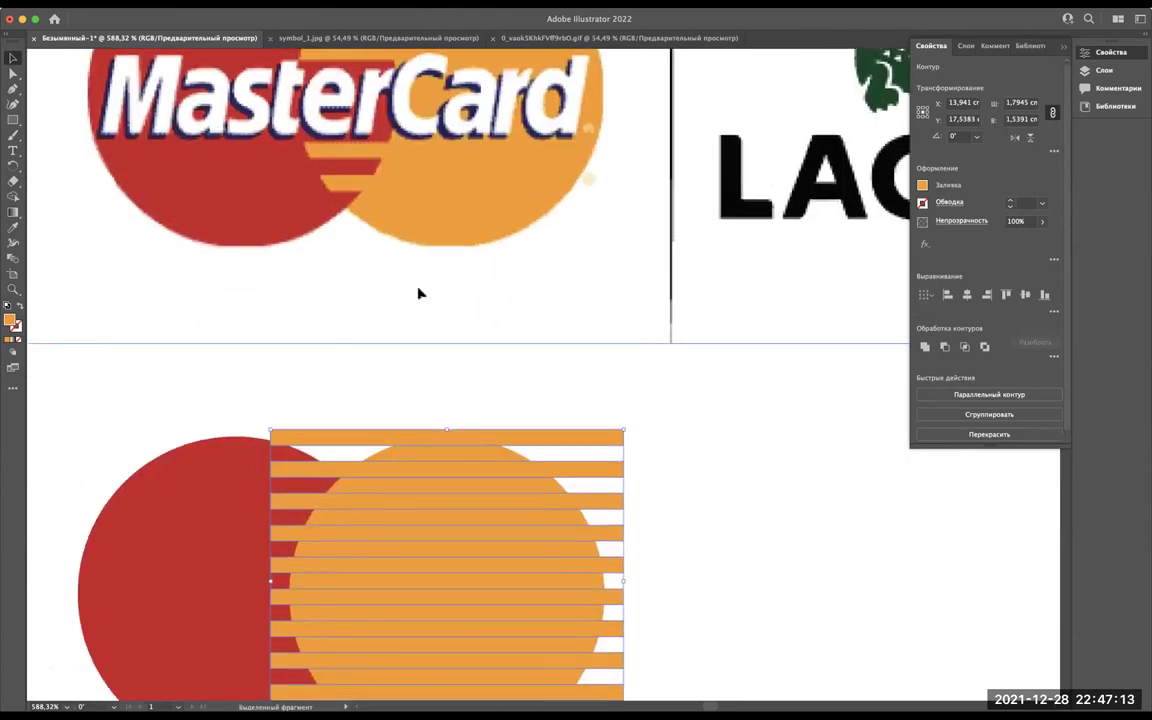
pyautogui.scroll(3, 419, 293)
pyautogui.scroll(2, 419, 293)
pyautogui.scroll(-7, 419, 293)
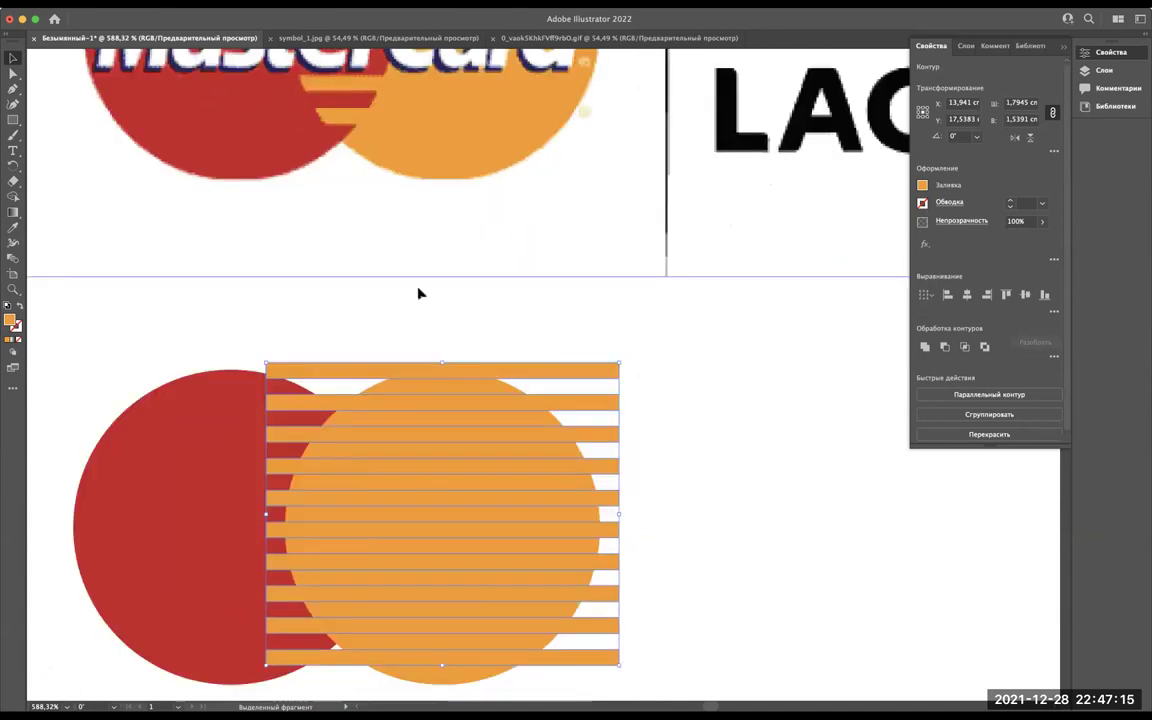
pyautogui.scroll(-2, 419, 293)
pyautogui.scroll(2, 419, 293)
pyautogui.scroll(3, 419, 293)
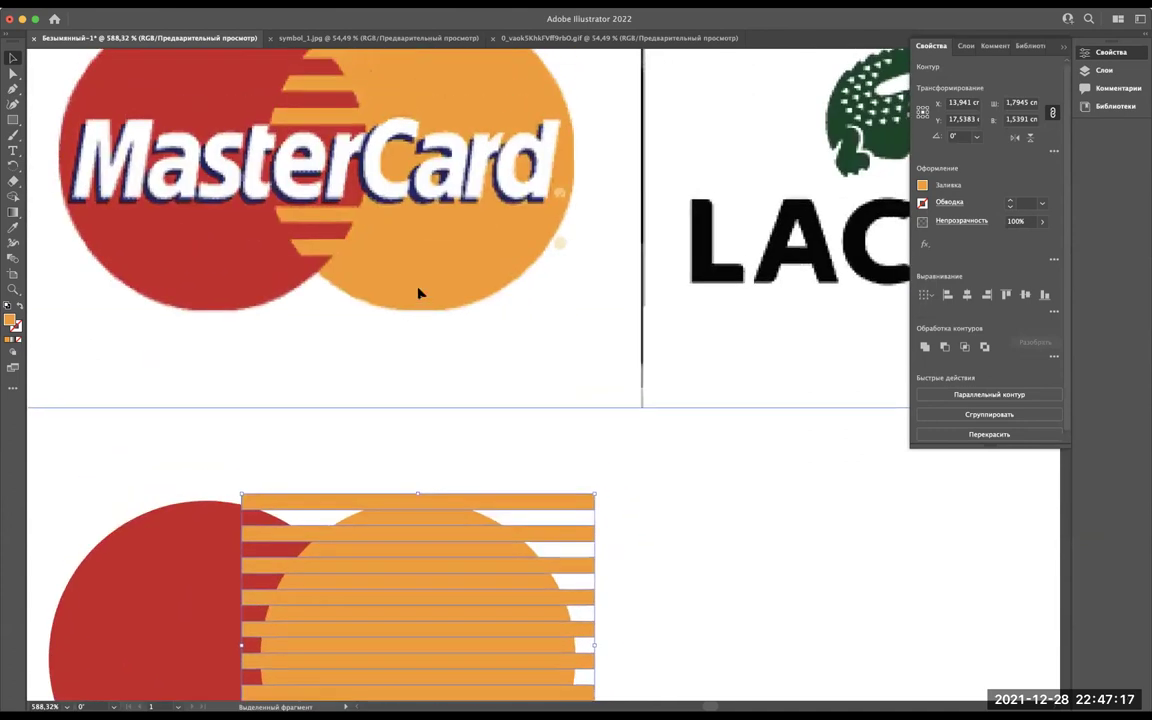
pyautogui.scroll(-5, 419, 293)
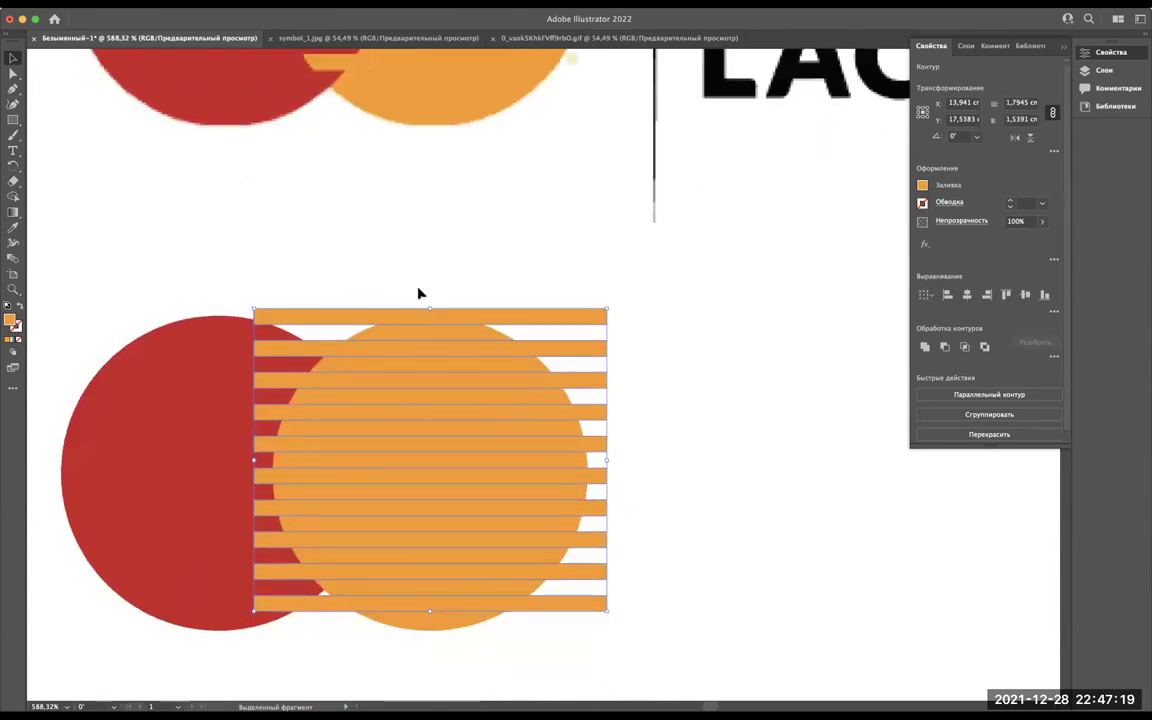
pyautogui.moveTo(429, 610); pyautogui.dragTo(427, 607)
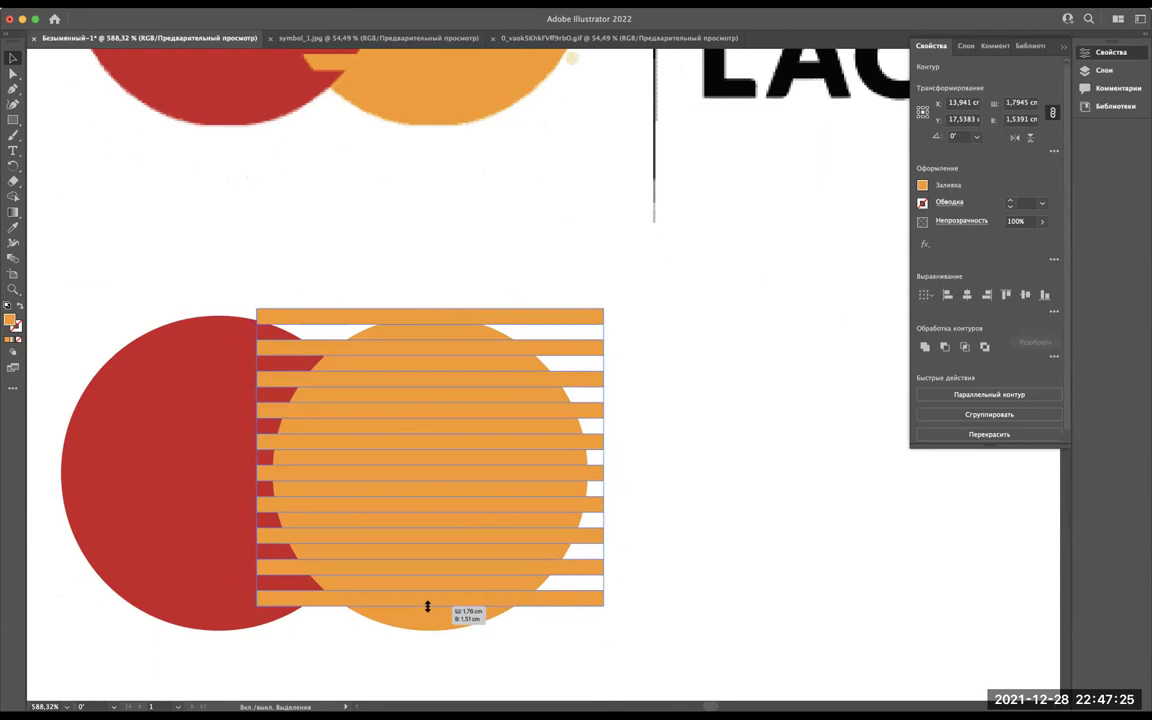
pyautogui.moveTo(427, 607); pyautogui.dragTo(427, 607)
pyautogui.moveTo(427, 607); pyautogui.dragTo(355, 612)
pyautogui.scroll(2, 352, 609)
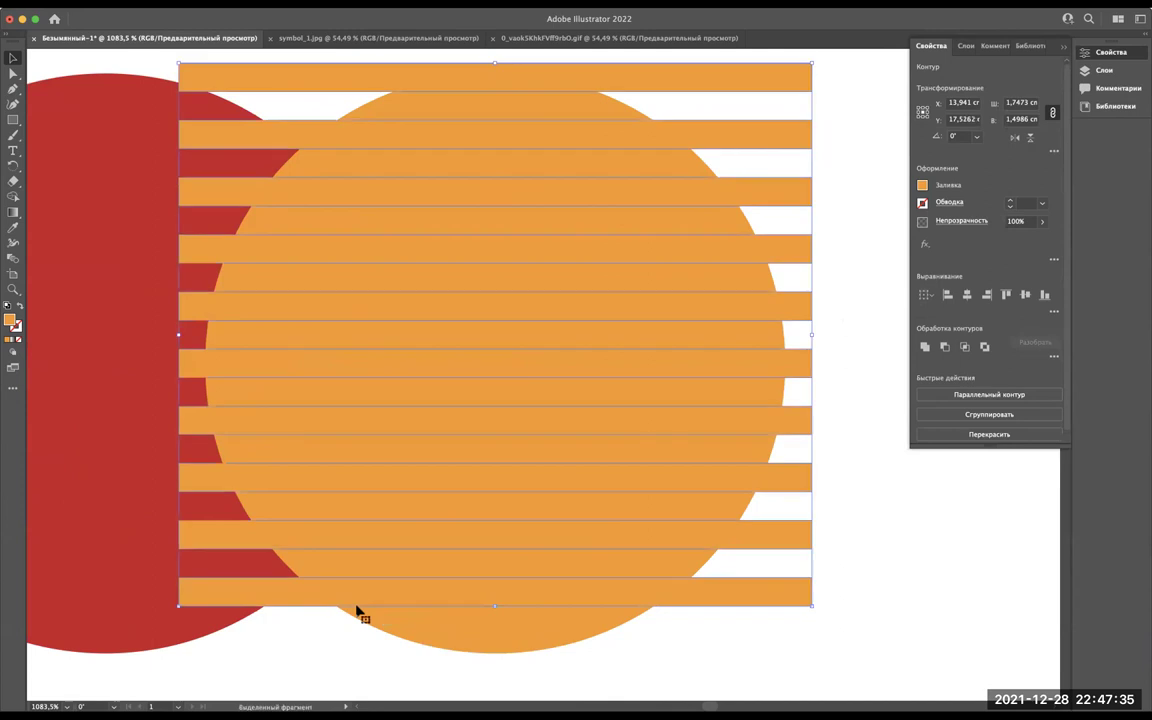
# Try Pathfinder Minus Front on the stripes and orange circle, then undo it.
pyautogui.scroll(-3, 411, 612)
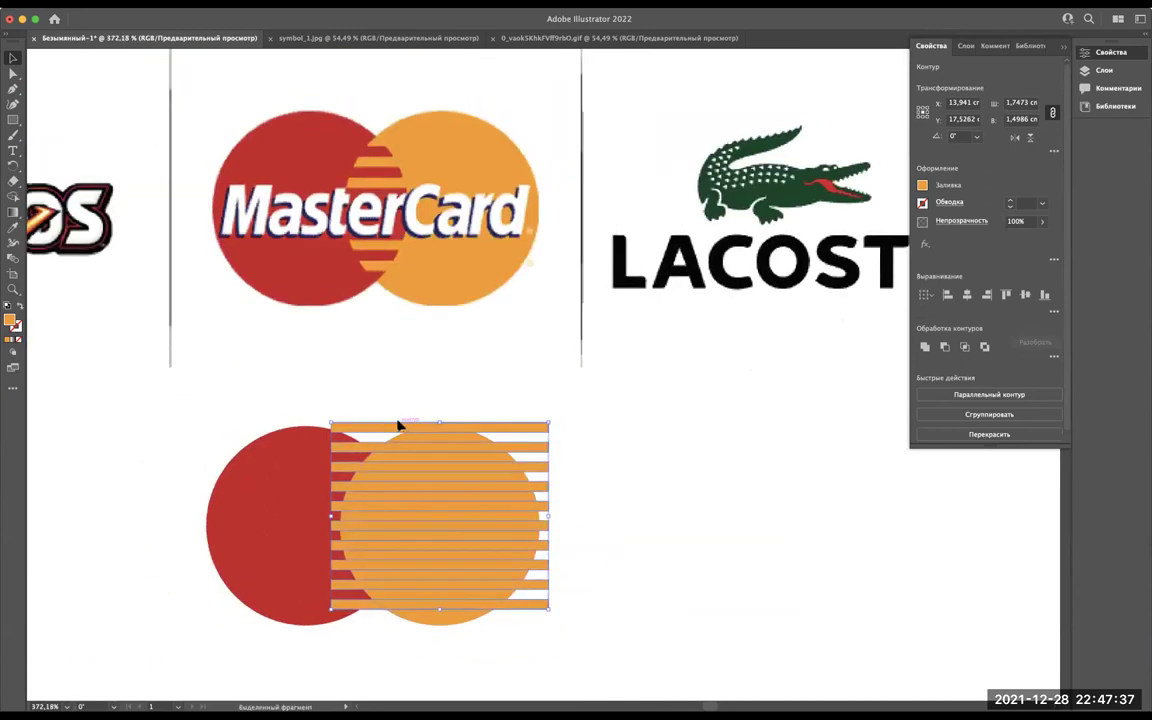
pyautogui.click(355, 406)
pyautogui.click(394, 437)
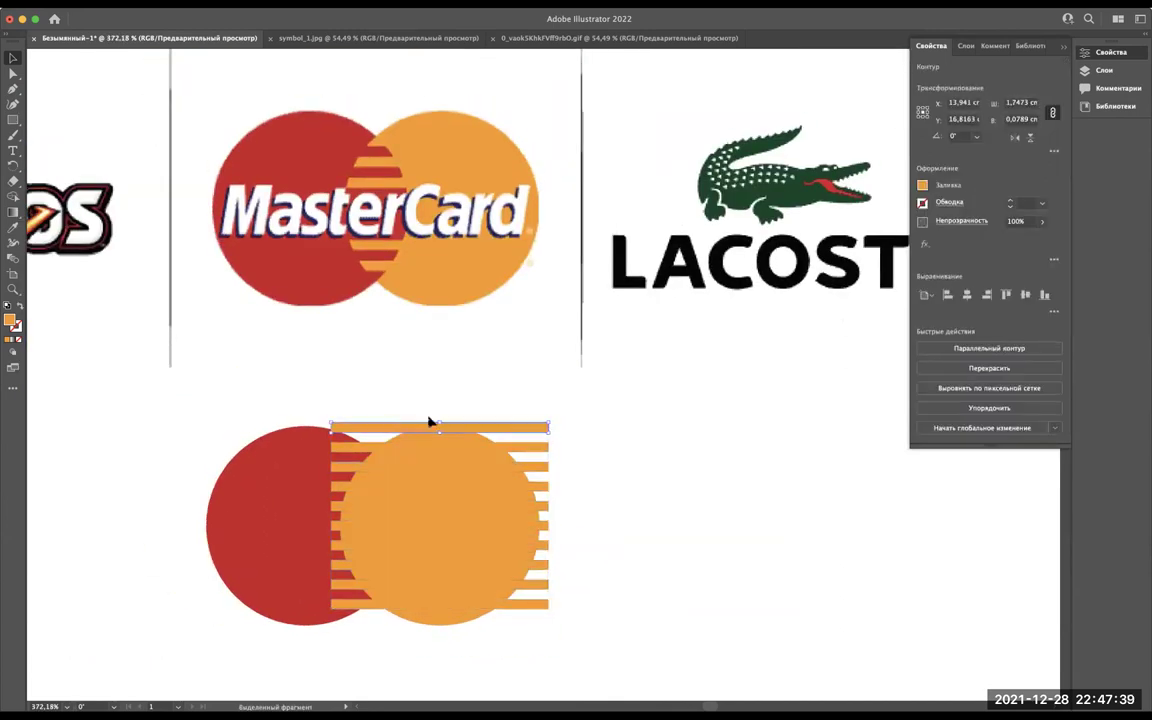
pyautogui.click(411, 442)
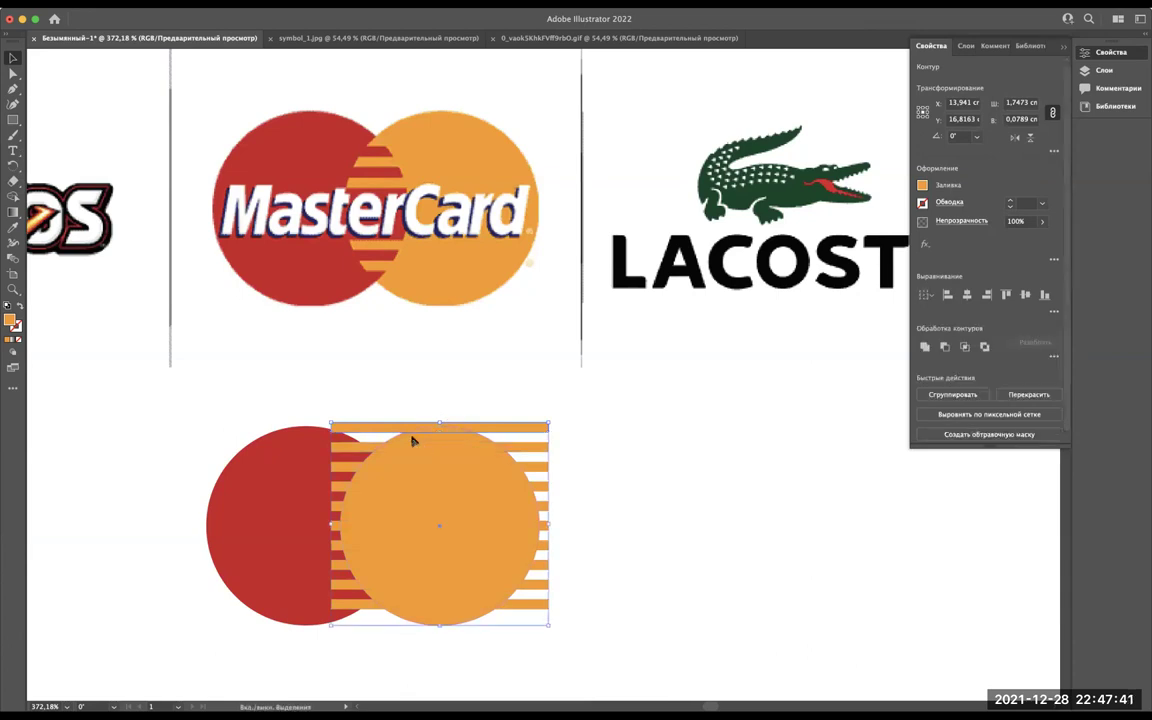
pyautogui.click(520, 447)
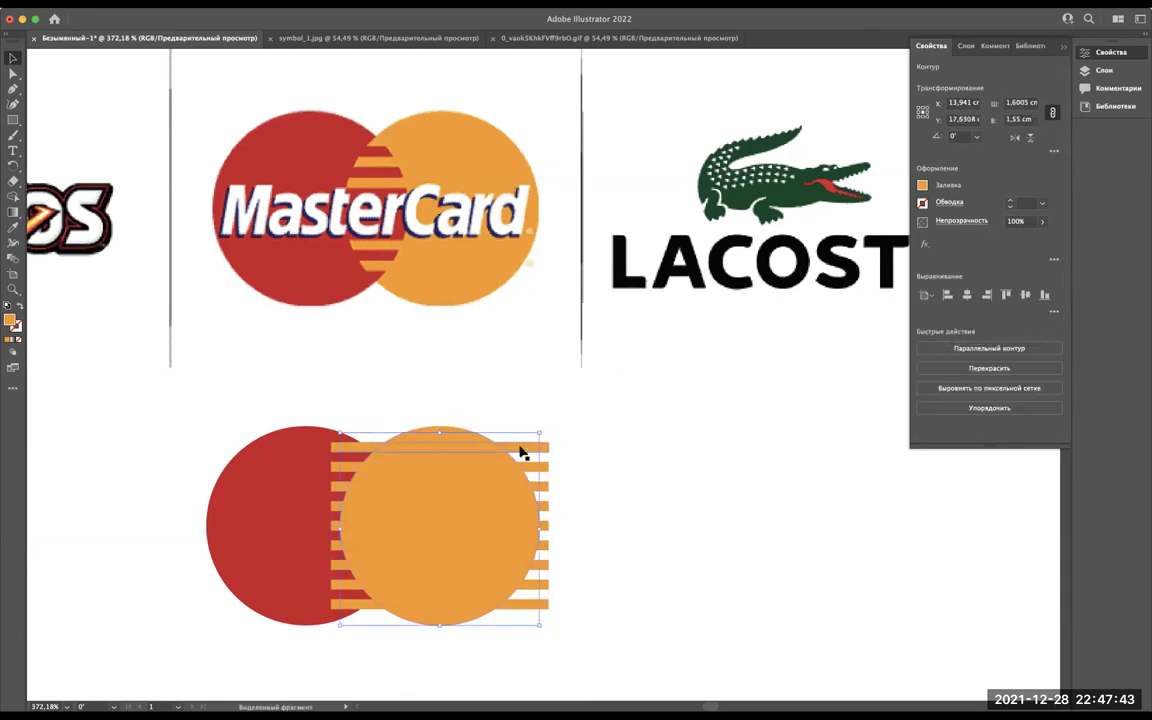
pyautogui.moveTo(565, 635); pyautogui.dragTo(547, 432)
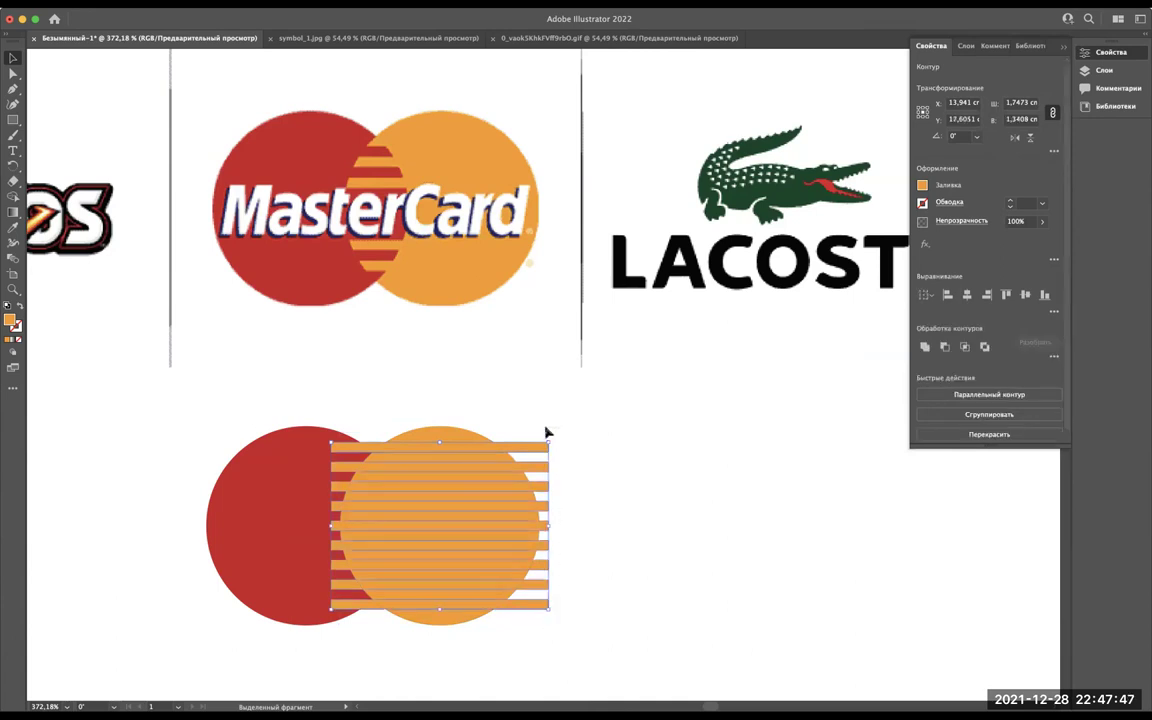
pyautogui.keyDown('shift'); pyautogui.click(435, 432); pyautogui.keyUp('shift')
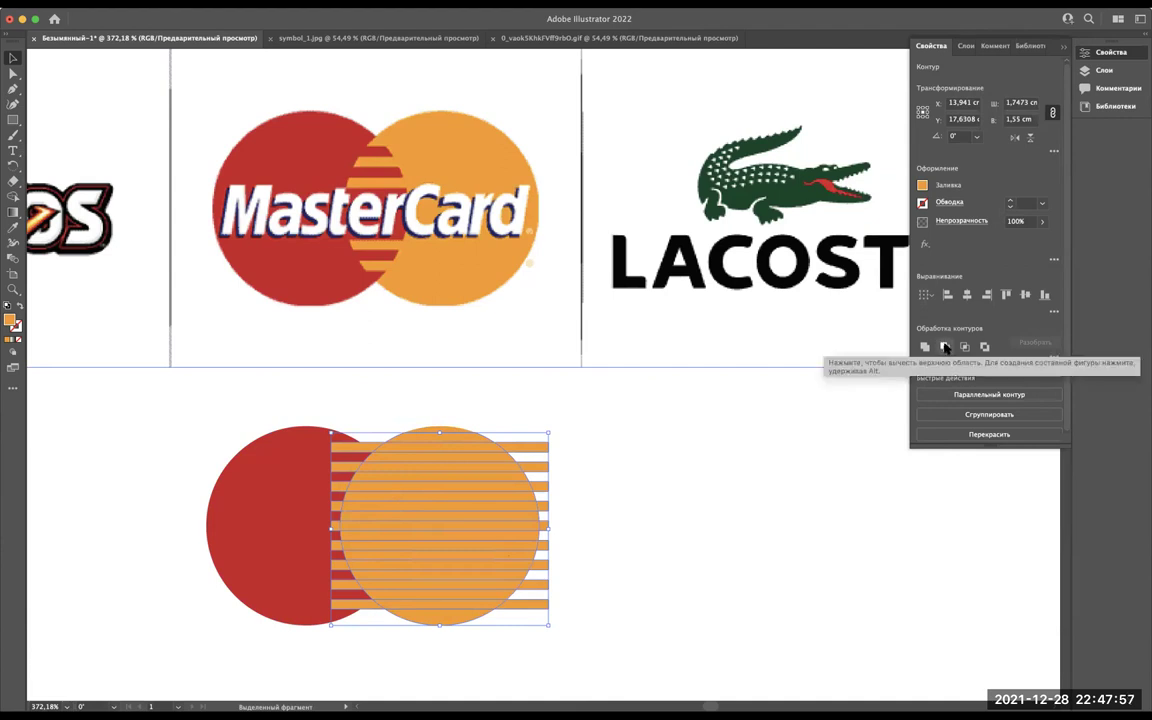
pyautogui.click(946, 347)
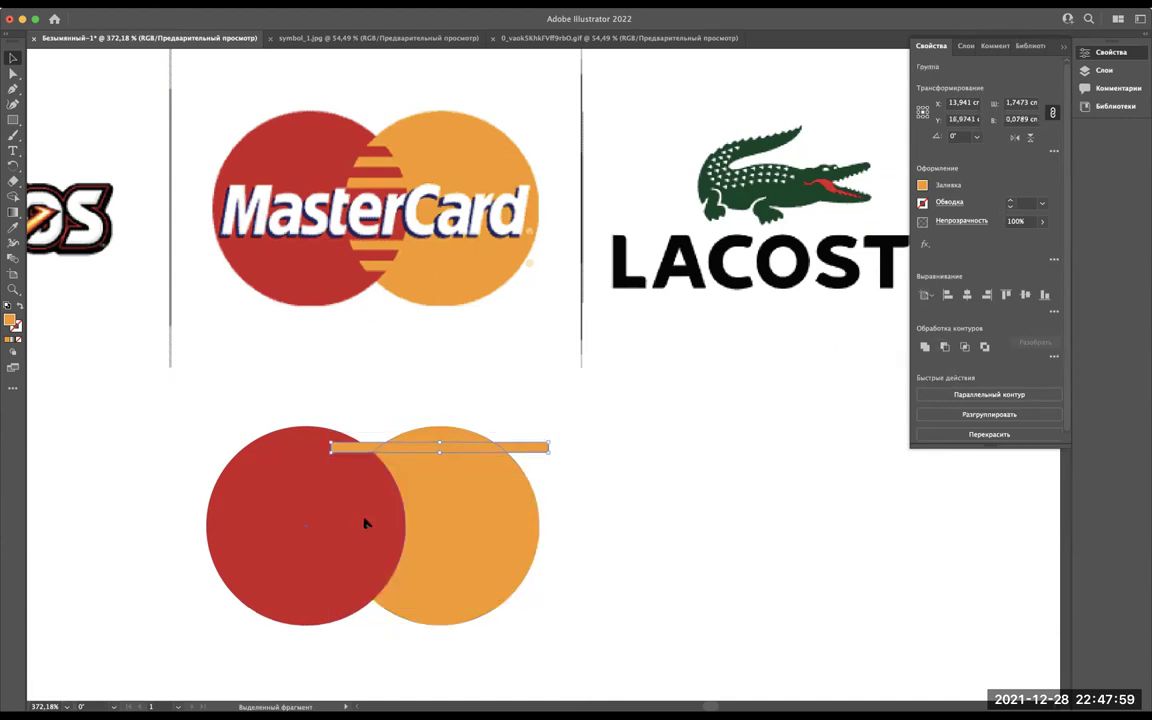
pyautogui.hotkey('ctrl', 'z')
# Send the orange circle backward (Ctrl+[) so the stripes show across it.
pyautogui.click(578, 410)
pyautogui.click(546, 450)
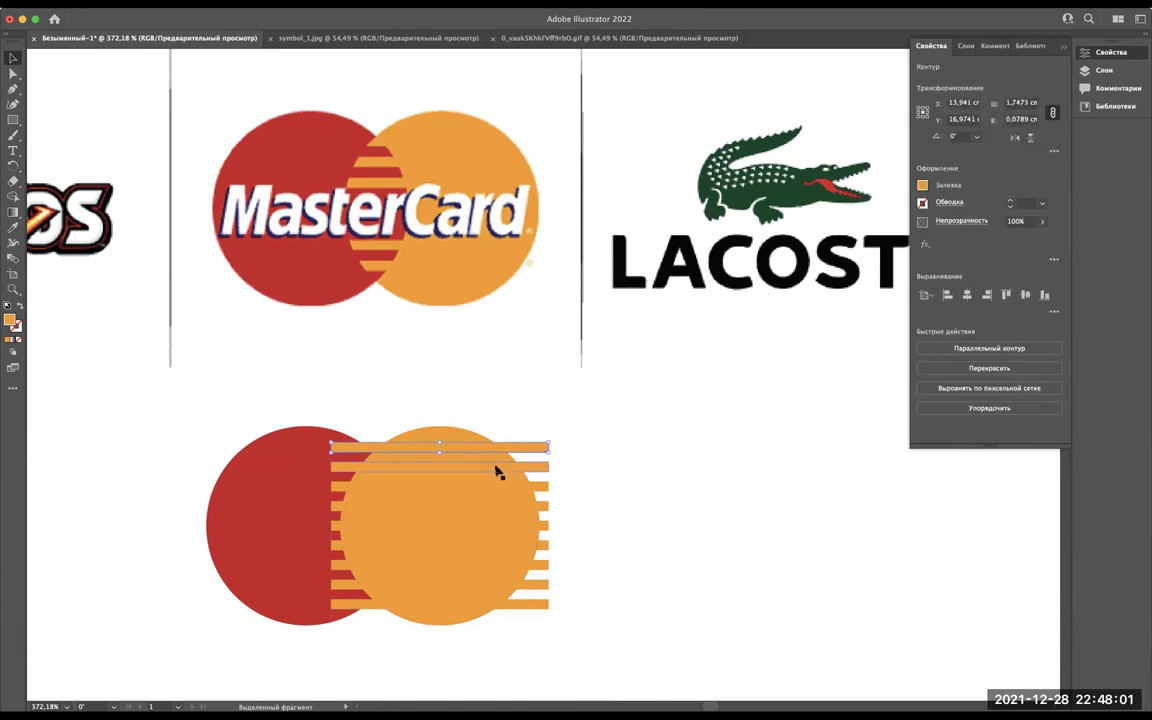
pyautogui.keyDown('shift'); pyautogui.click(517, 443); pyautogui.keyUp('shift')
pyautogui.click(591, 428)
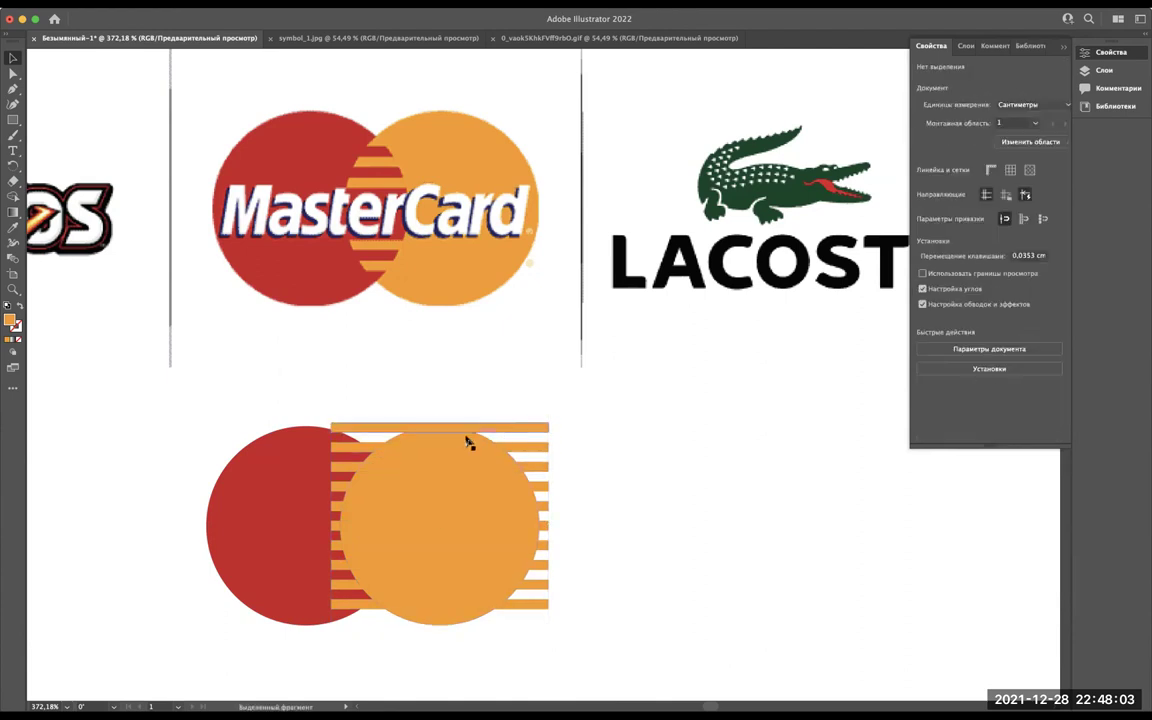
pyautogui.click(462, 442)
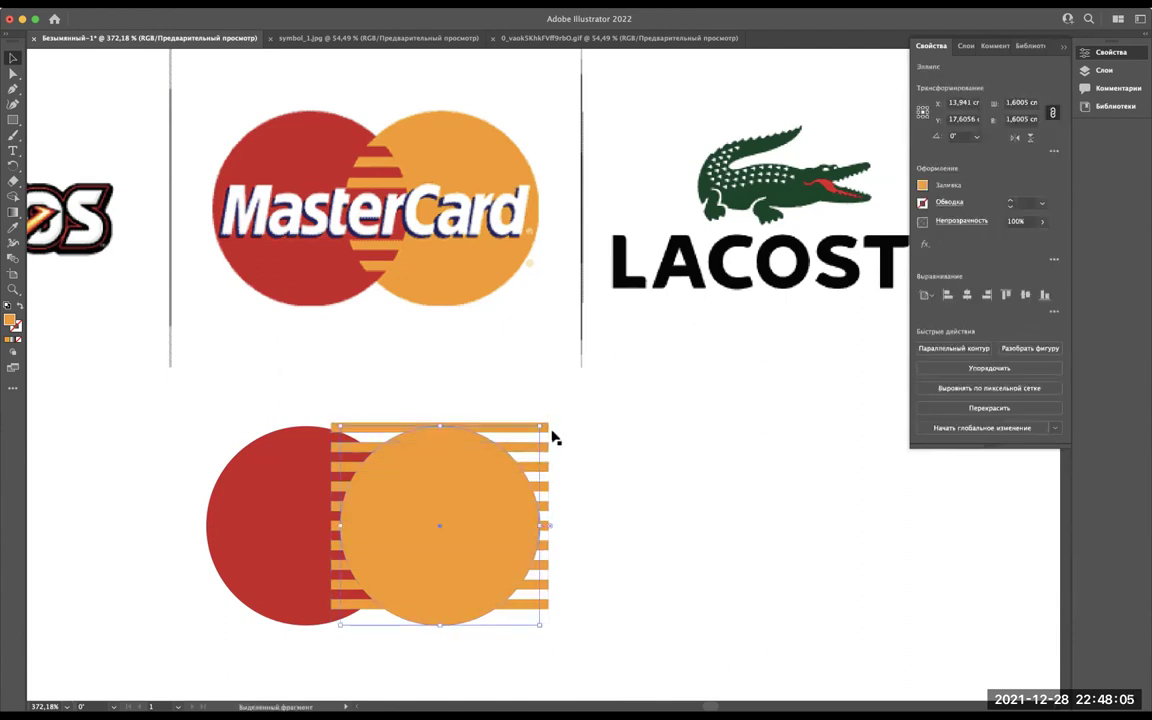
pyautogui.hotkey('ctrl', '[')
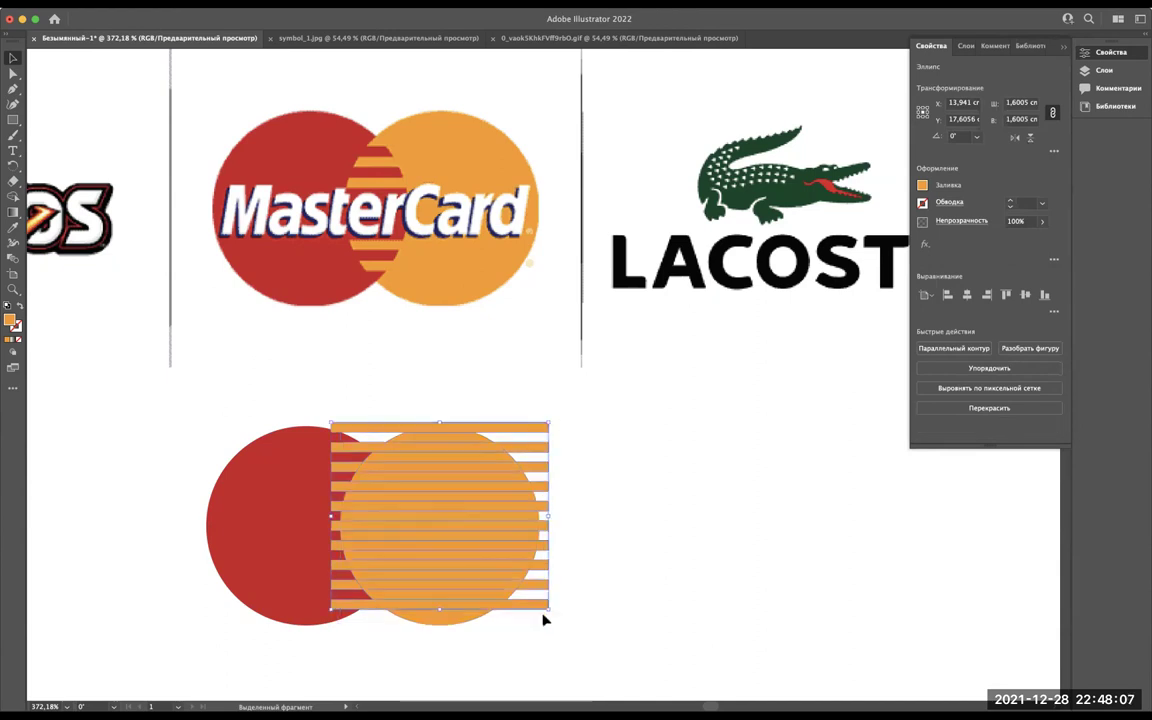
pyautogui.keyDown('shift'); pyautogui.click(512, 496); pyautogui.keyUp('shift')
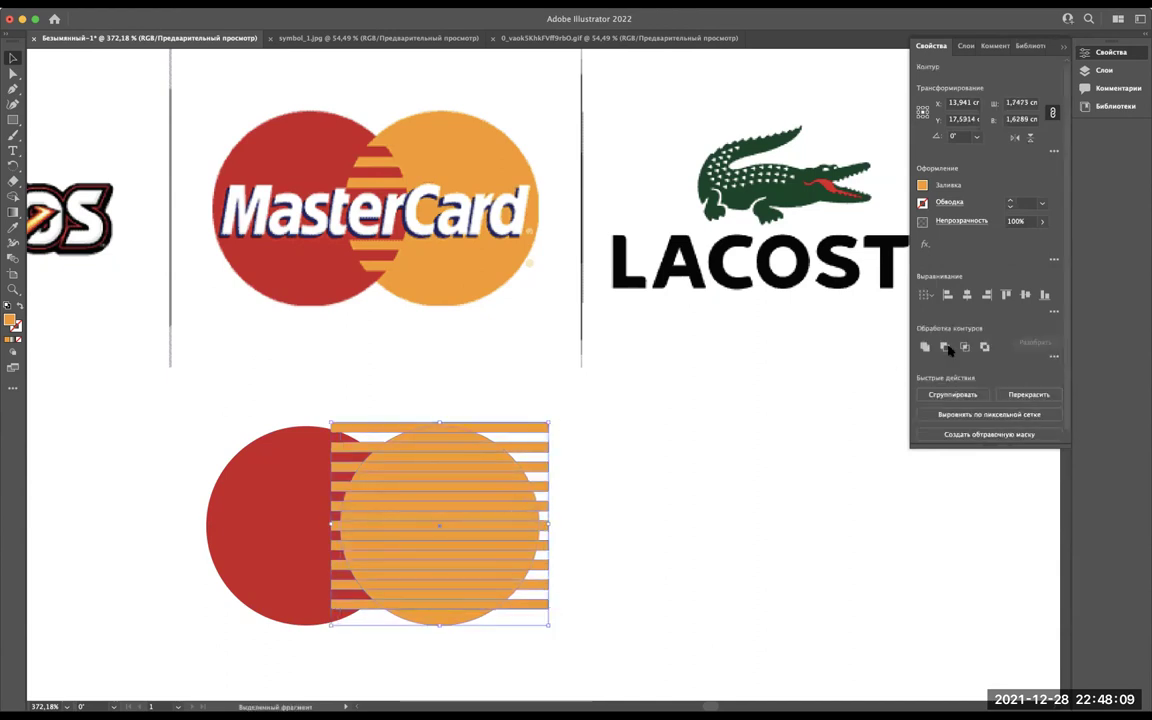
# Try a Pathfinder combination on the stripes, undo it, and clear the selection.
pyautogui.click(965, 346)
pyautogui.hotkey('ctrl', 'z')
pyautogui.scroll(3, 524, 502)
pyautogui.scroll(-2, 690, 312)
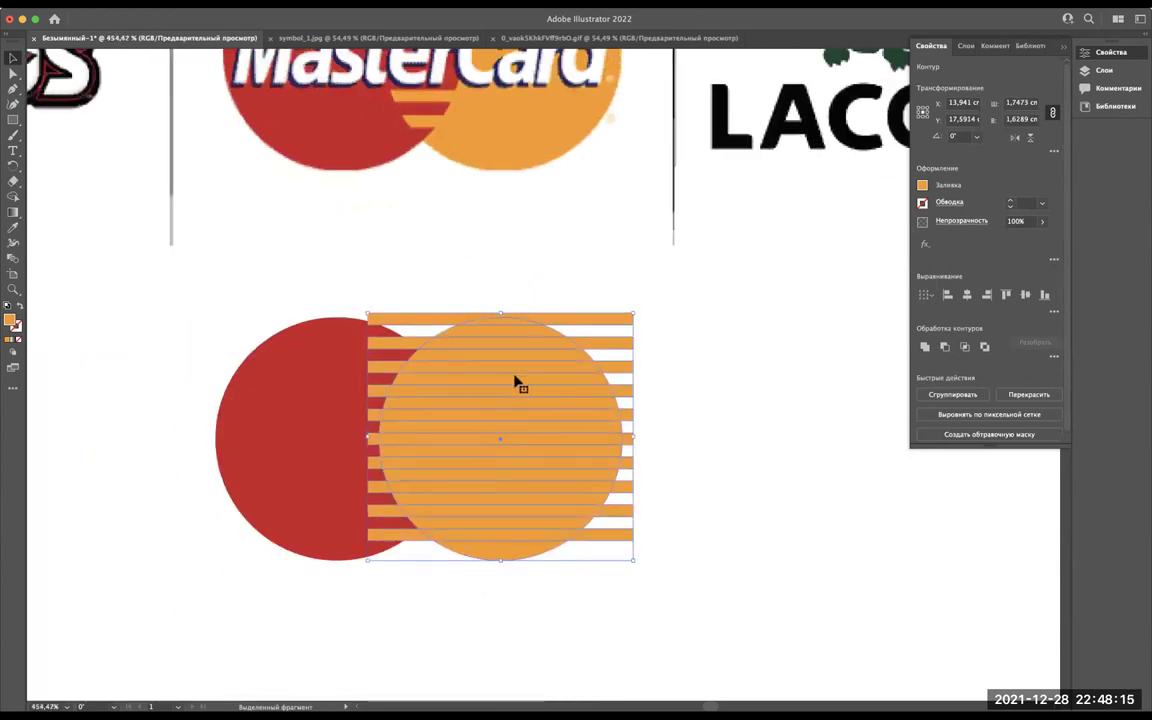
pyautogui.scroll(2, 515, 383)
pyautogui.click(770, 235)
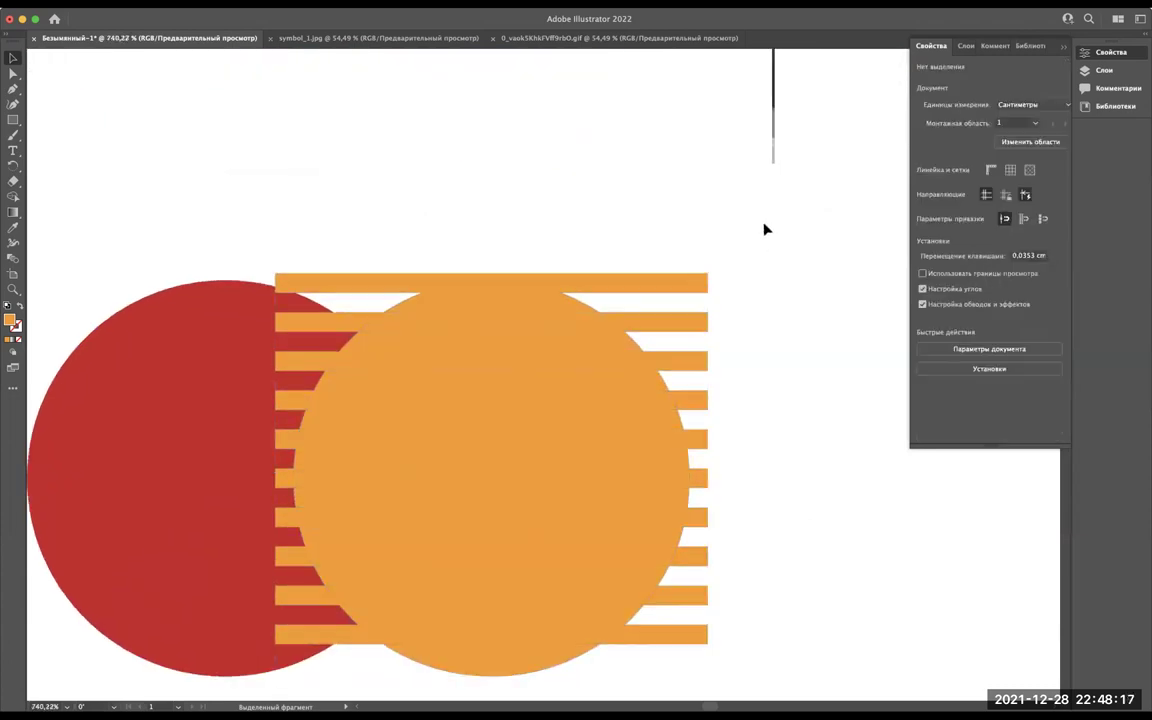
pyautogui.scroll(-2, 758, 352)
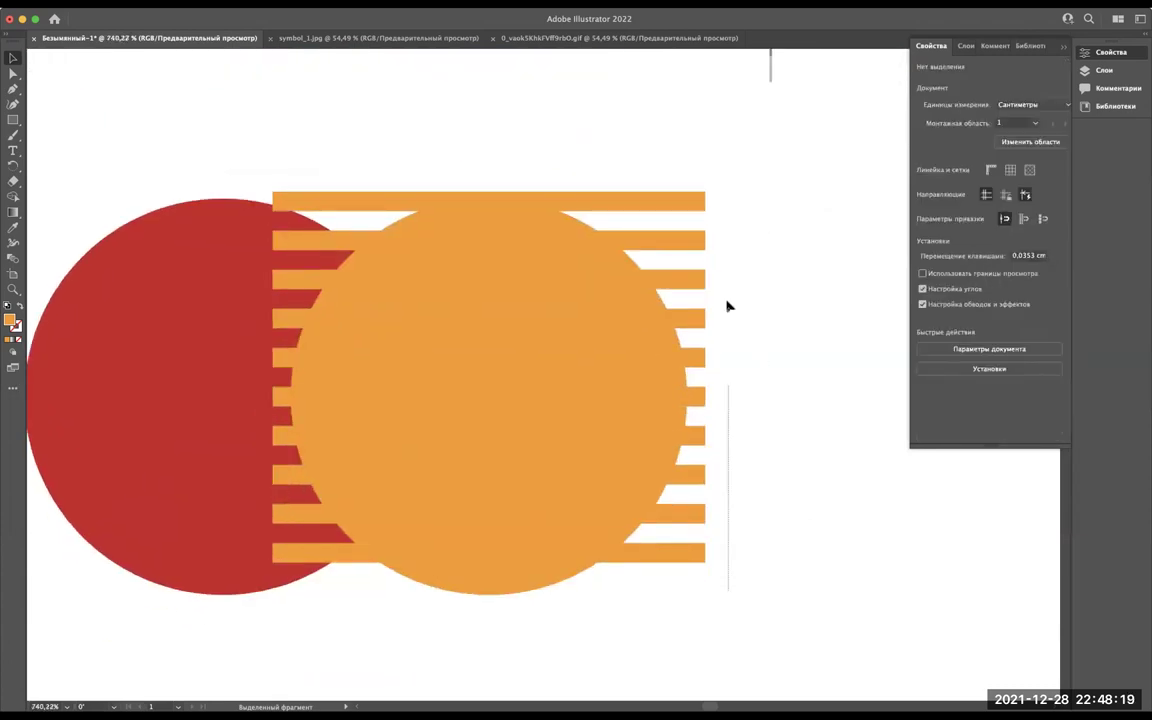
# Select the stripe block with the orange circle and trim the stripes with Pathfinder.
pyautogui.click(698, 186)
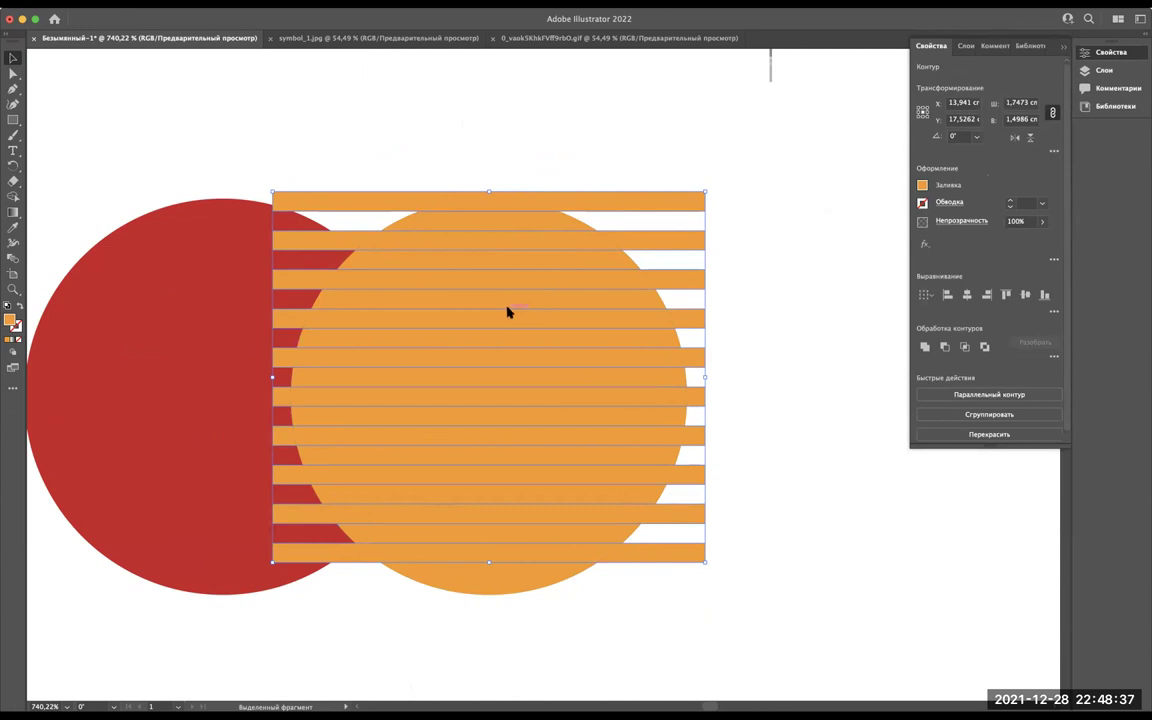
pyautogui.keyDown('shift'); pyautogui.click(571, 226); pyautogui.keyUp('shift')
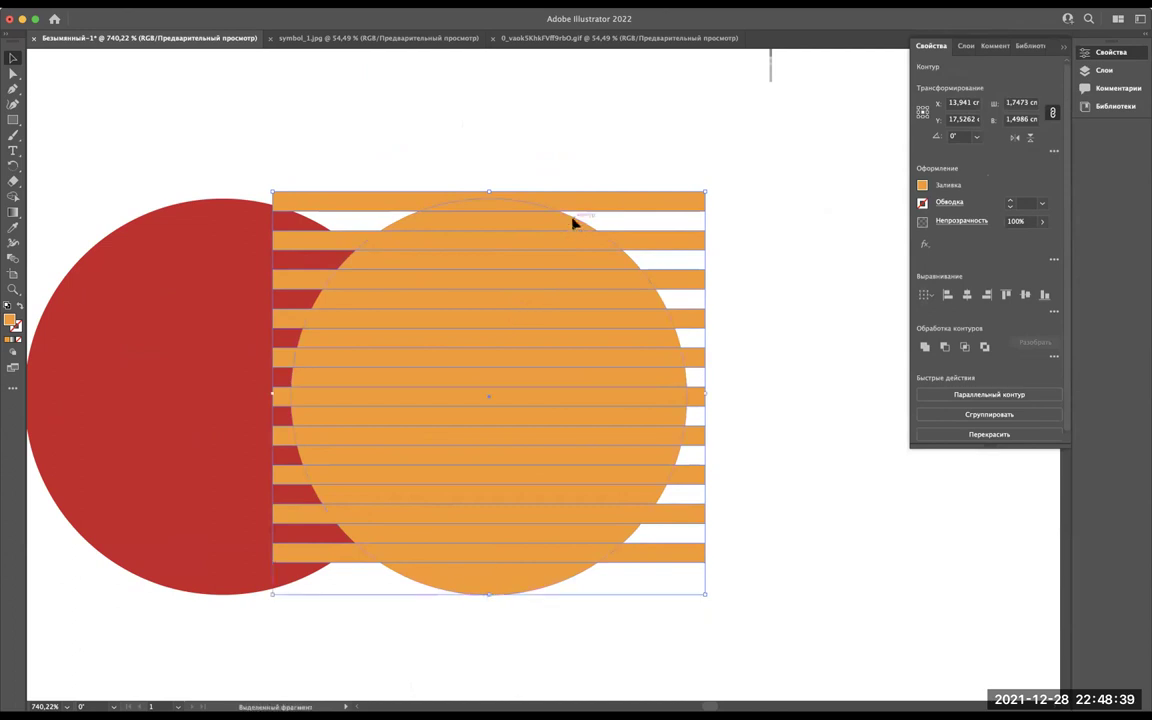
pyautogui.click(945, 347)
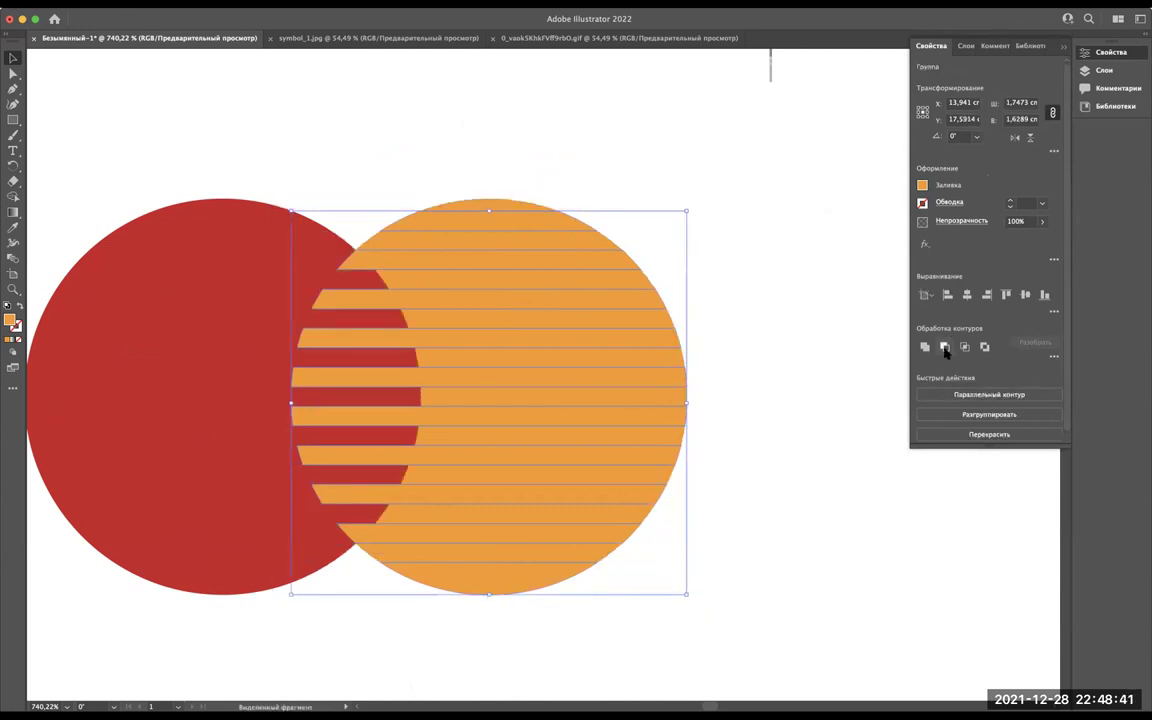
pyautogui.scroll(-3, 785, 351)
pyautogui.click(785, 351)
pyautogui.scroll(2, 785, 351)
pyautogui.scroll(2, 650, 280)
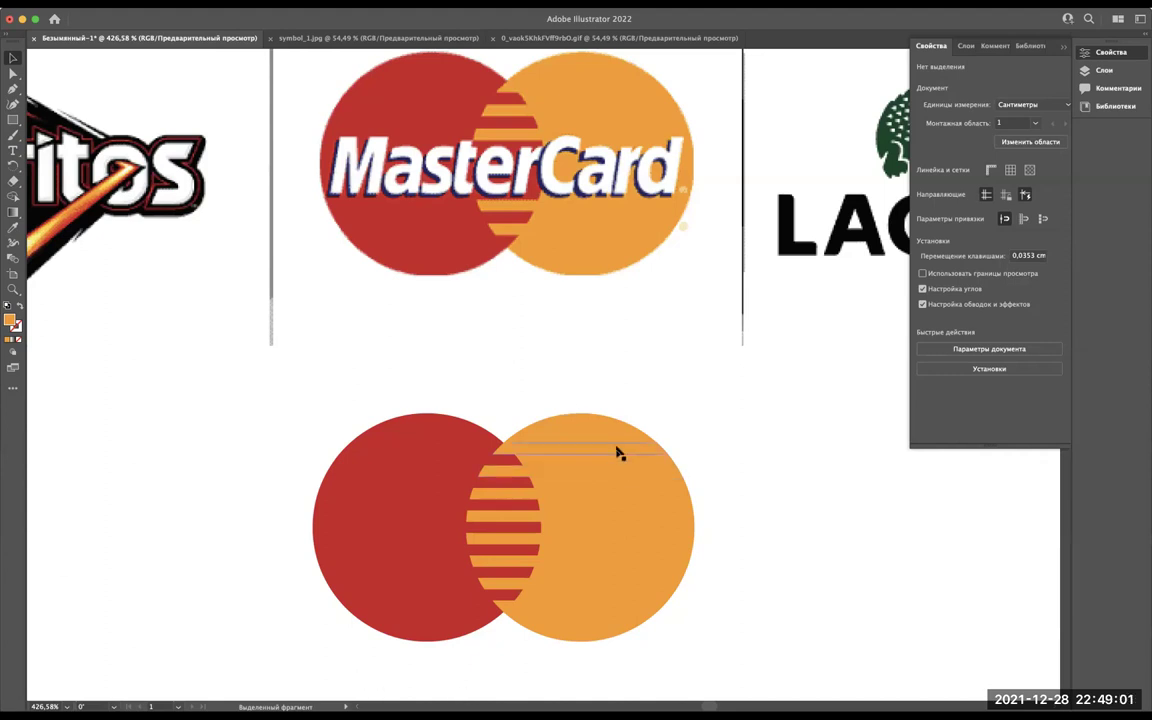
# Restore the full stripe block and stretch it downward over the orange circle.
pyautogui.press('super+z')
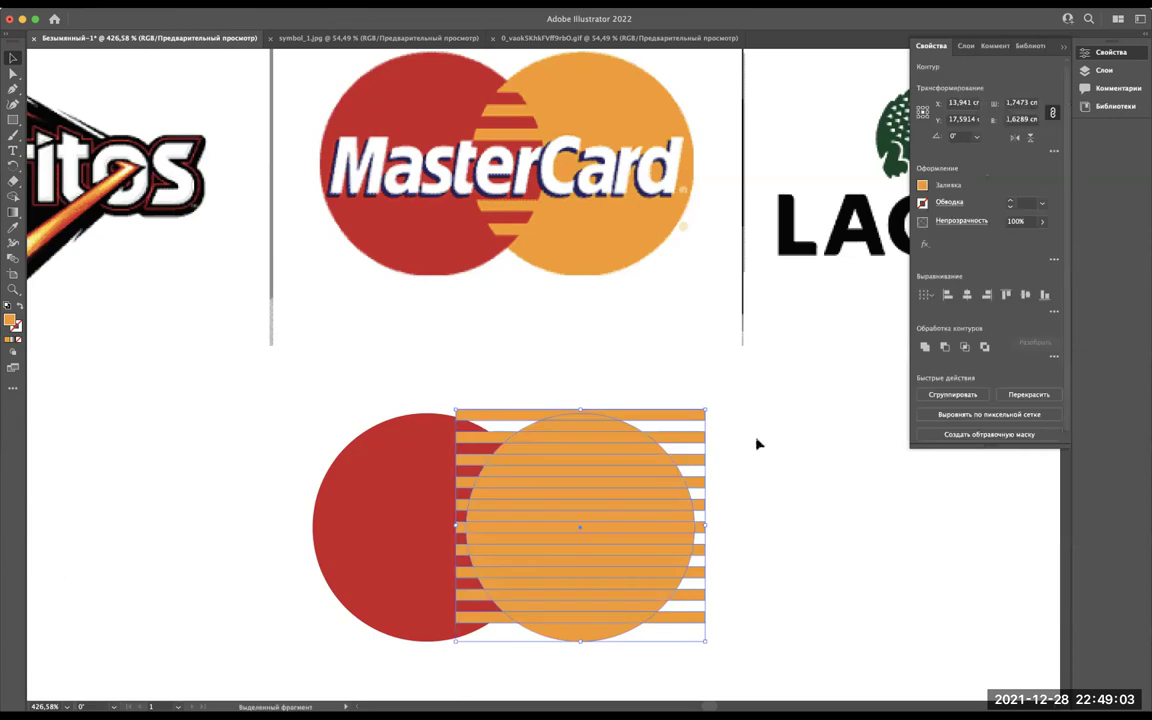
pyautogui.scroll(-2, 757, 444)
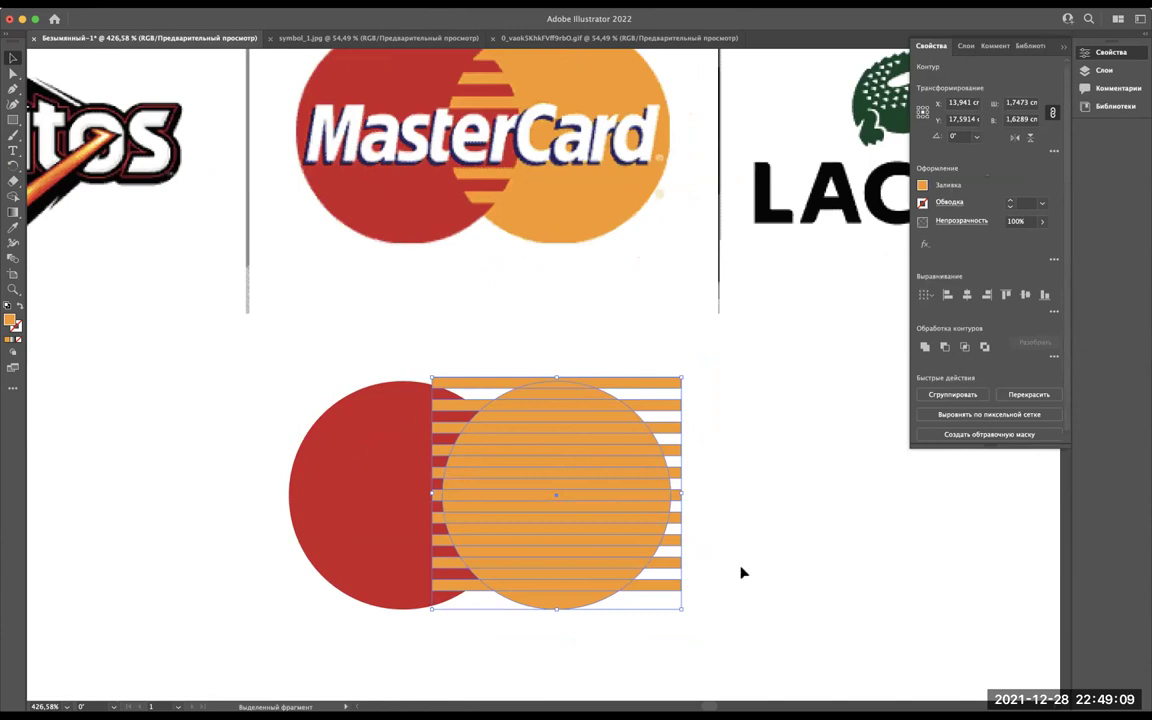
pyautogui.moveTo(556, 609); pyautogui.dragTo(556, 617)
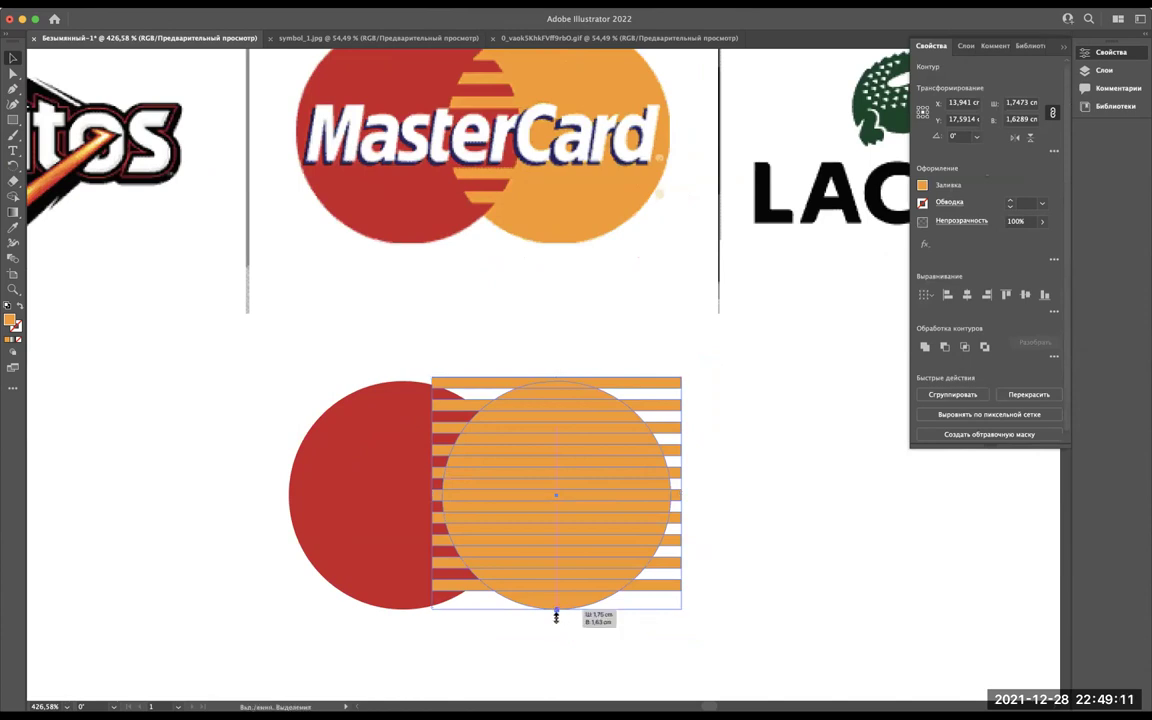
pyautogui.click(677, 604)
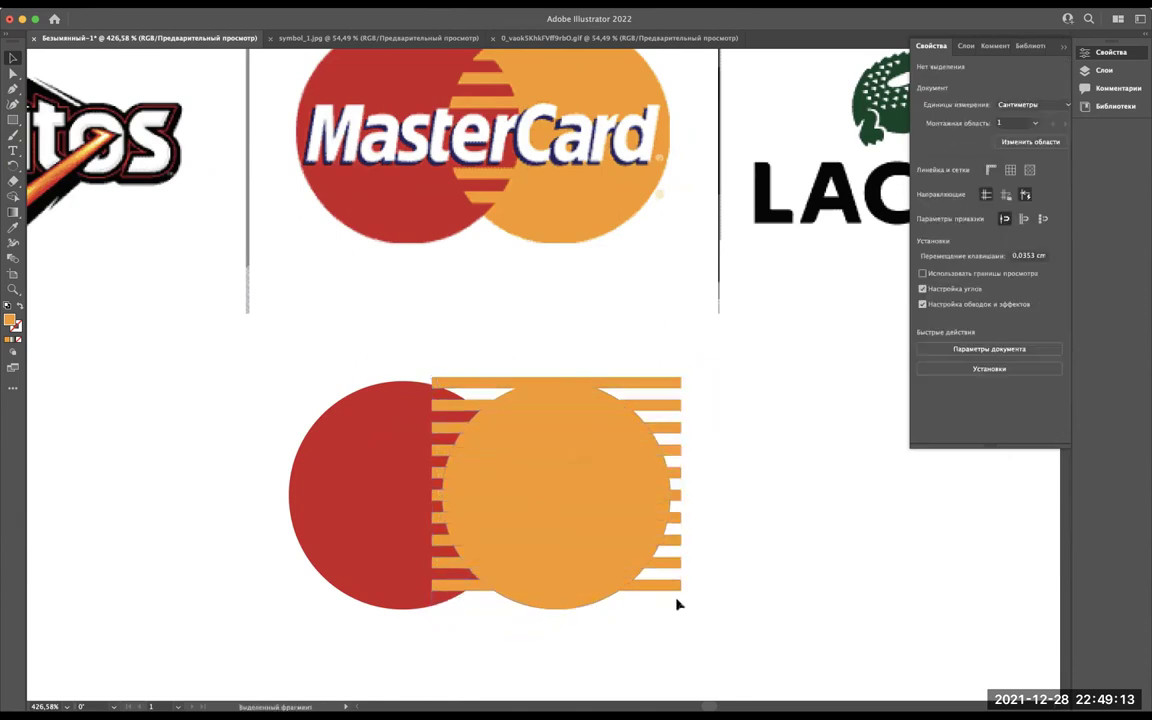
pyautogui.click(667, 587)
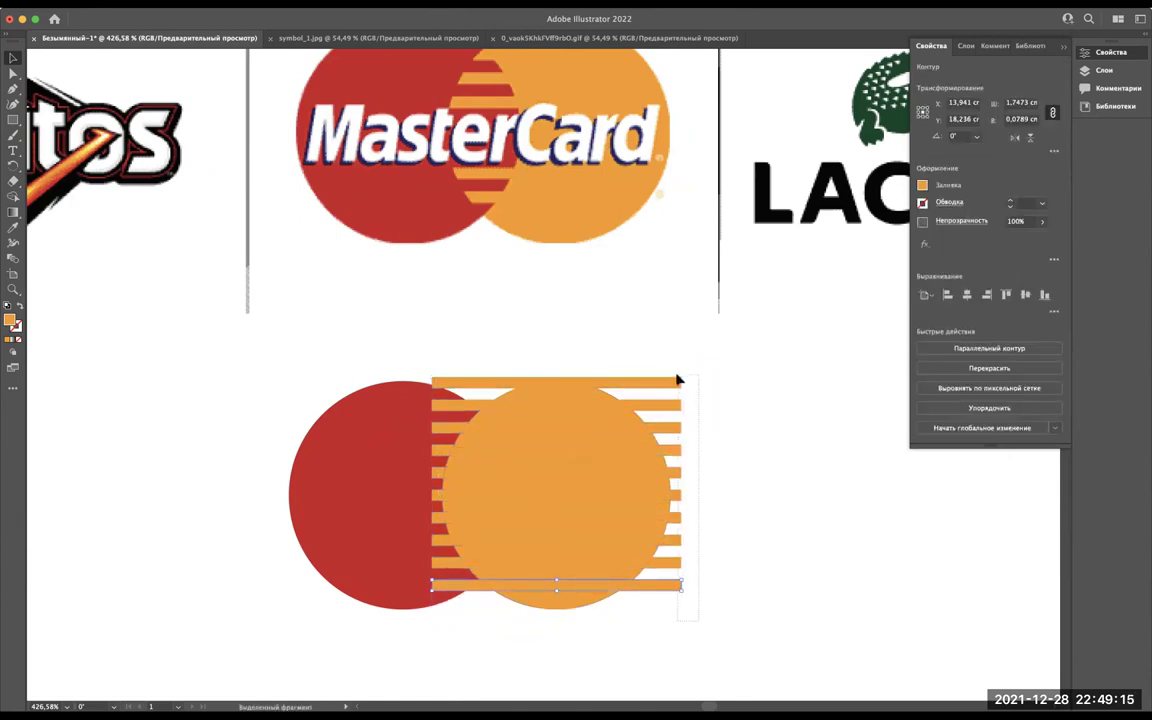
pyautogui.moveTo(677, 377); pyautogui.dragTo(478, 576)
pyautogui.moveTo(558, 596); pyautogui.dragTo(553, 612)
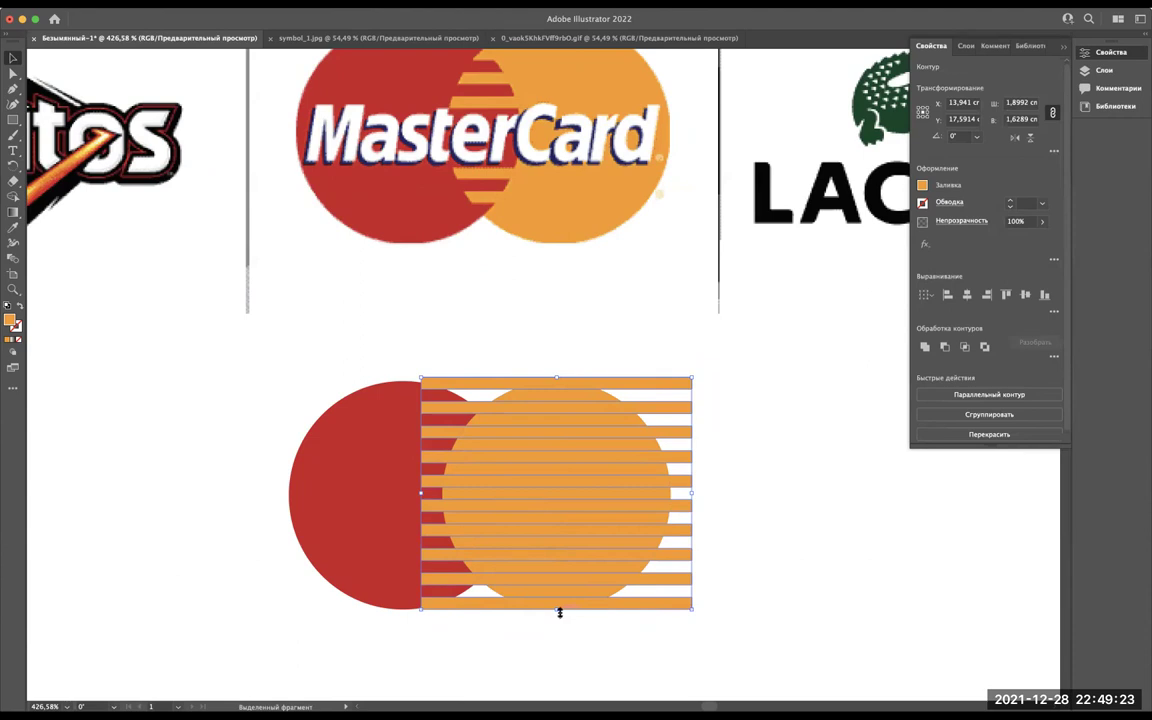
pyautogui.moveTo(559, 612); pyautogui.dragTo(559, 620)
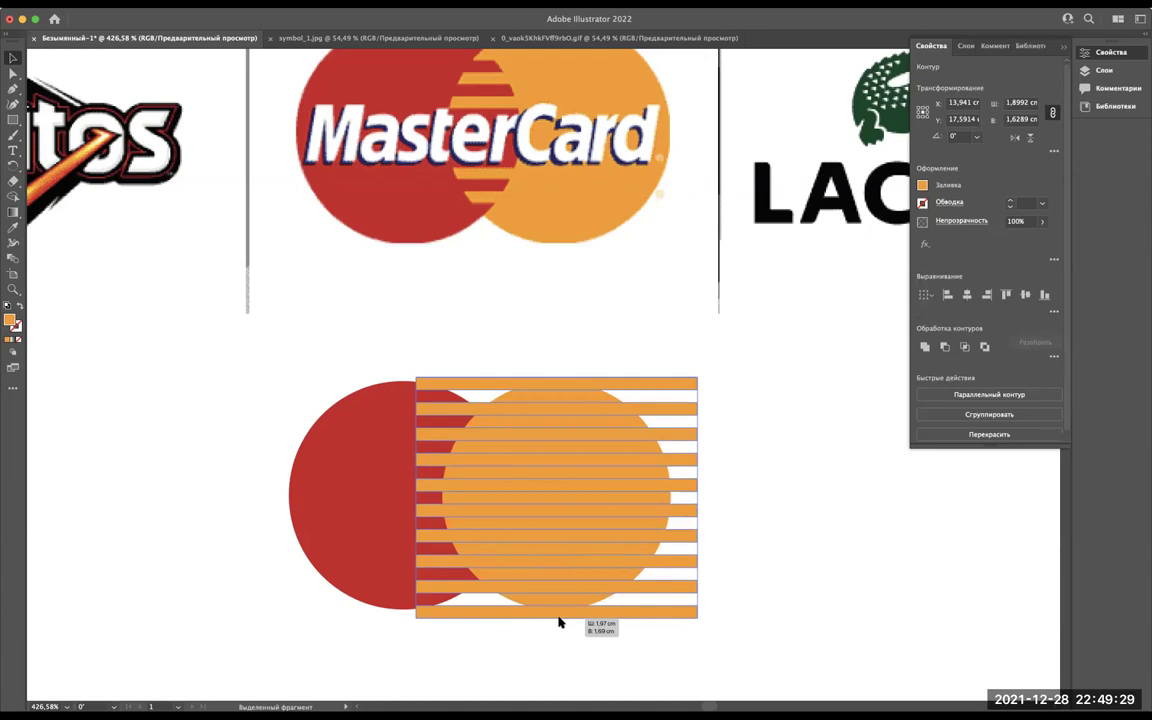
pyautogui.moveTo(559, 622); pyautogui.dragTo(560, 622)
# Adjust the stripe block's top and bottom edges to 1.8829 × 1.6149 cm, covering the circle.
pyautogui.moveTo(556, 376); pyautogui.dragTo(556, 373)
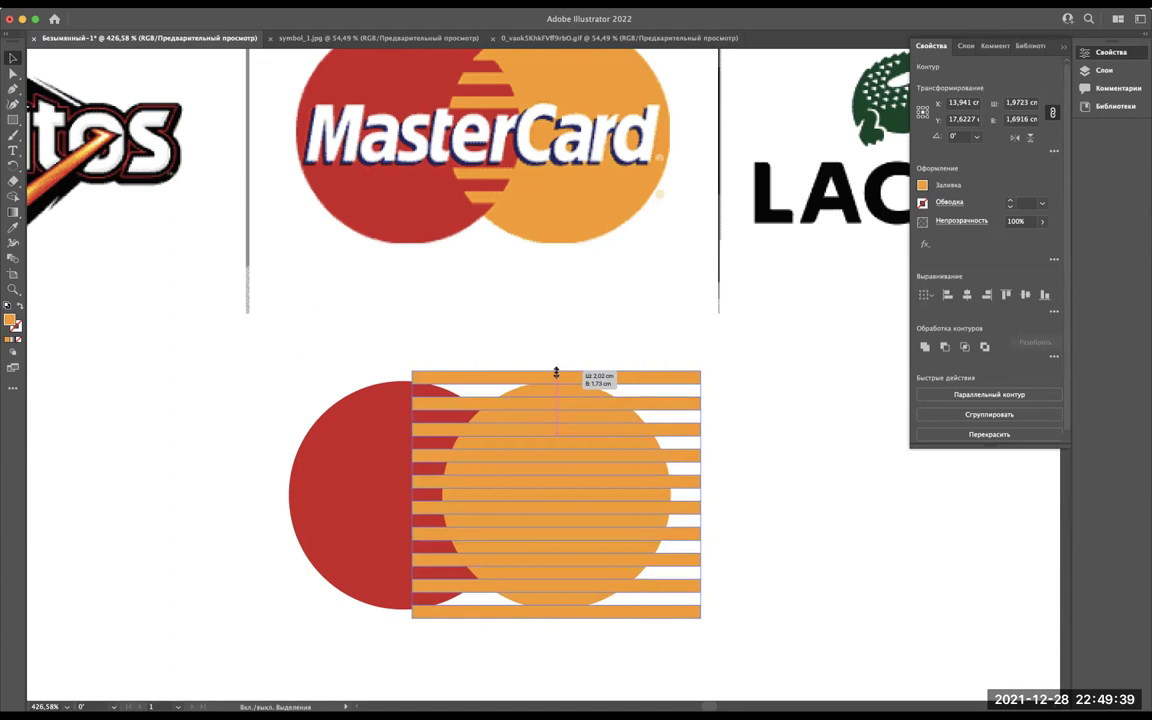
pyautogui.moveTo(556, 373); pyautogui.dragTo(556, 372)
pyautogui.moveTo(557, 623); pyautogui.dragTo(556, 604)
pyautogui.scroll(5, 556, 606)
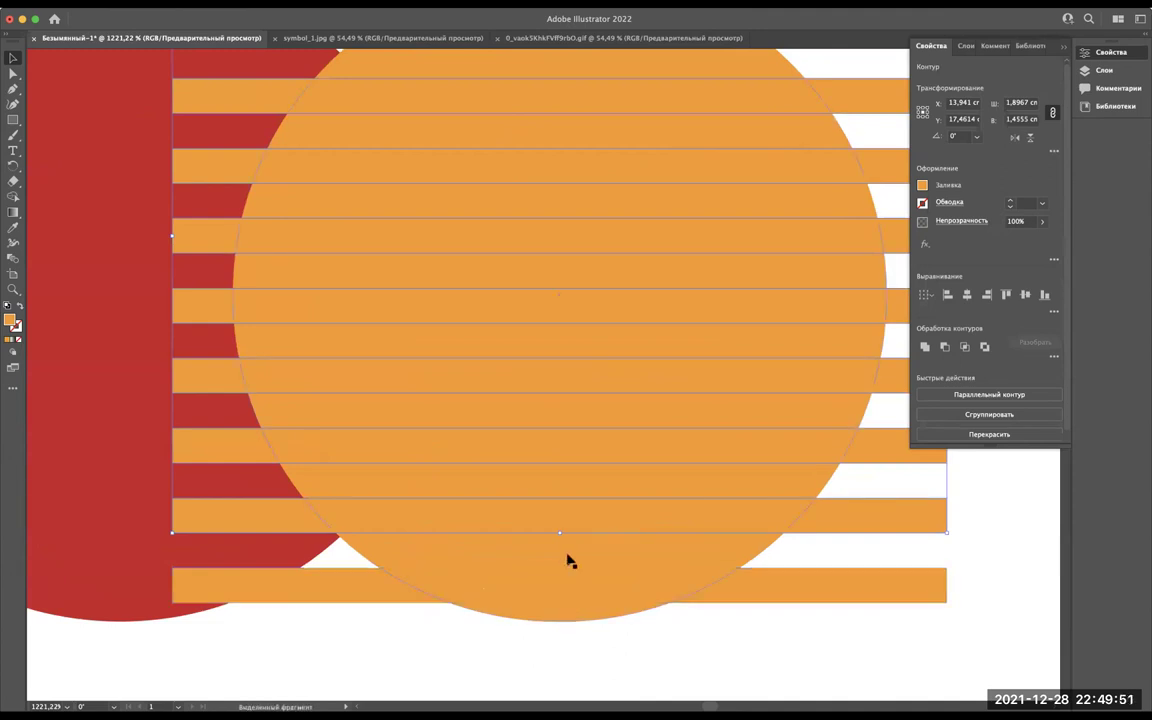
pyautogui.keyDown('shift'); pyautogui.click(608, 603); pyautogui.keyUp('shift')
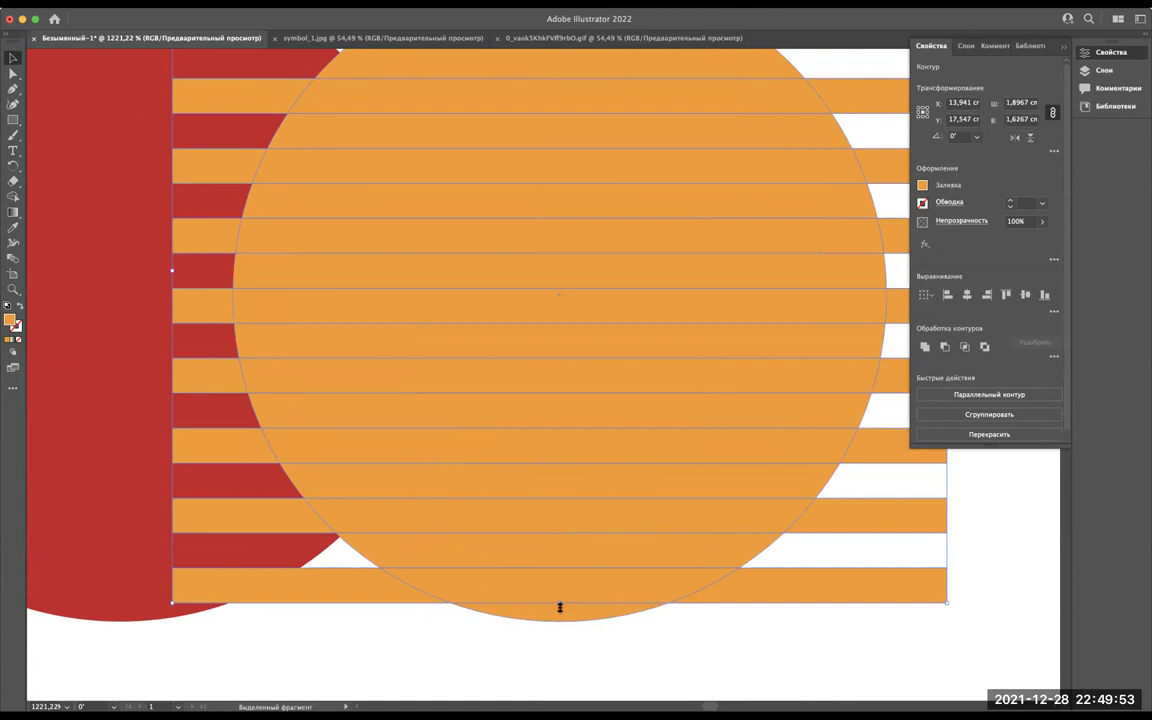
pyautogui.moveTo(560, 604); pyautogui.dragTo(561, 611)
pyautogui.scroll(5, 586, 355)
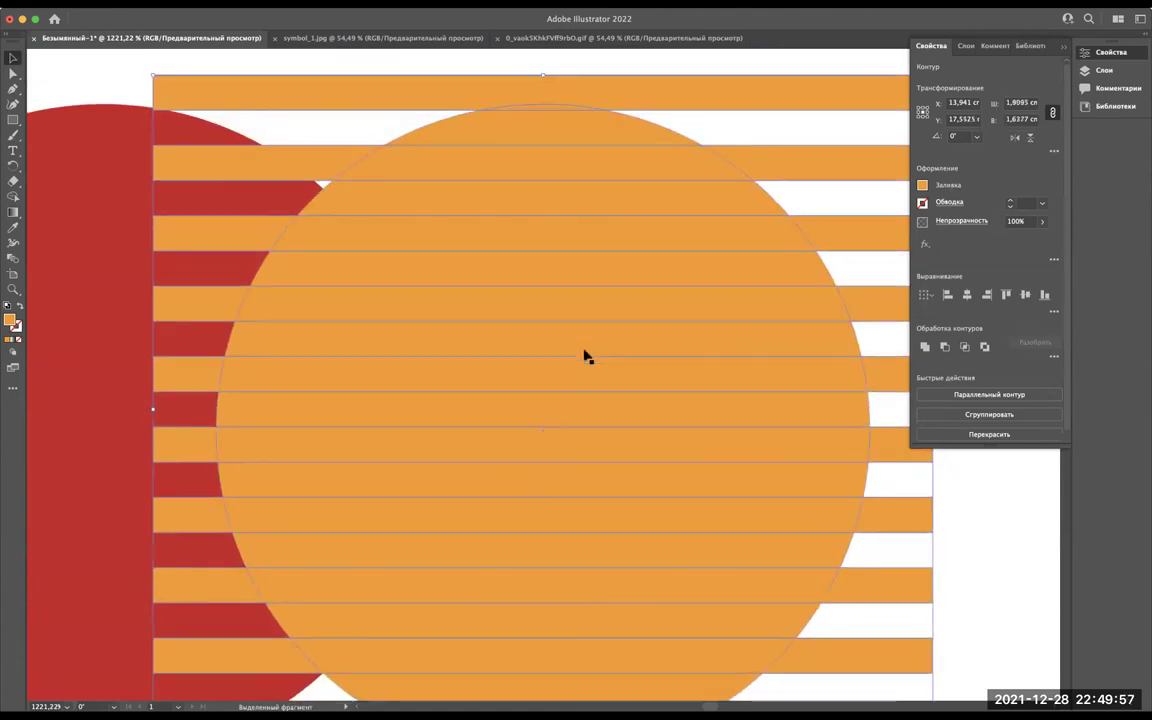
pyautogui.moveTo(543, 70); pyautogui.dragTo(545, 86)
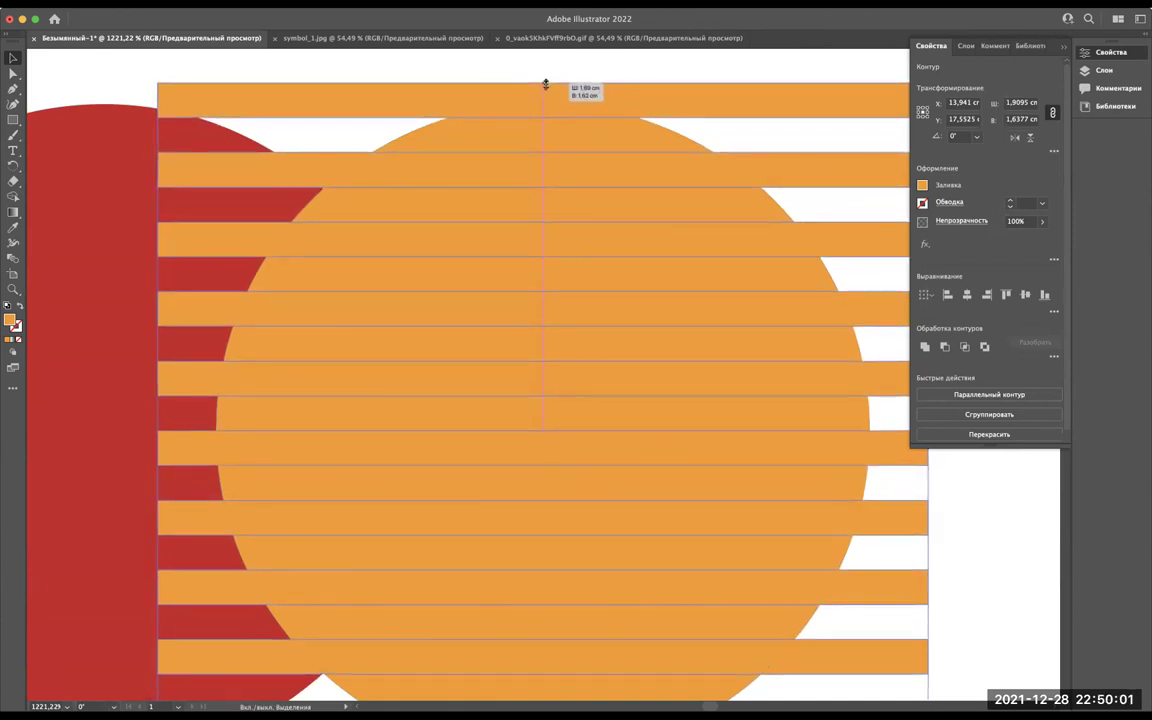
pyautogui.moveTo(545, 86); pyautogui.dragTo(543, 86)
pyautogui.scroll(-5, 467, 185)
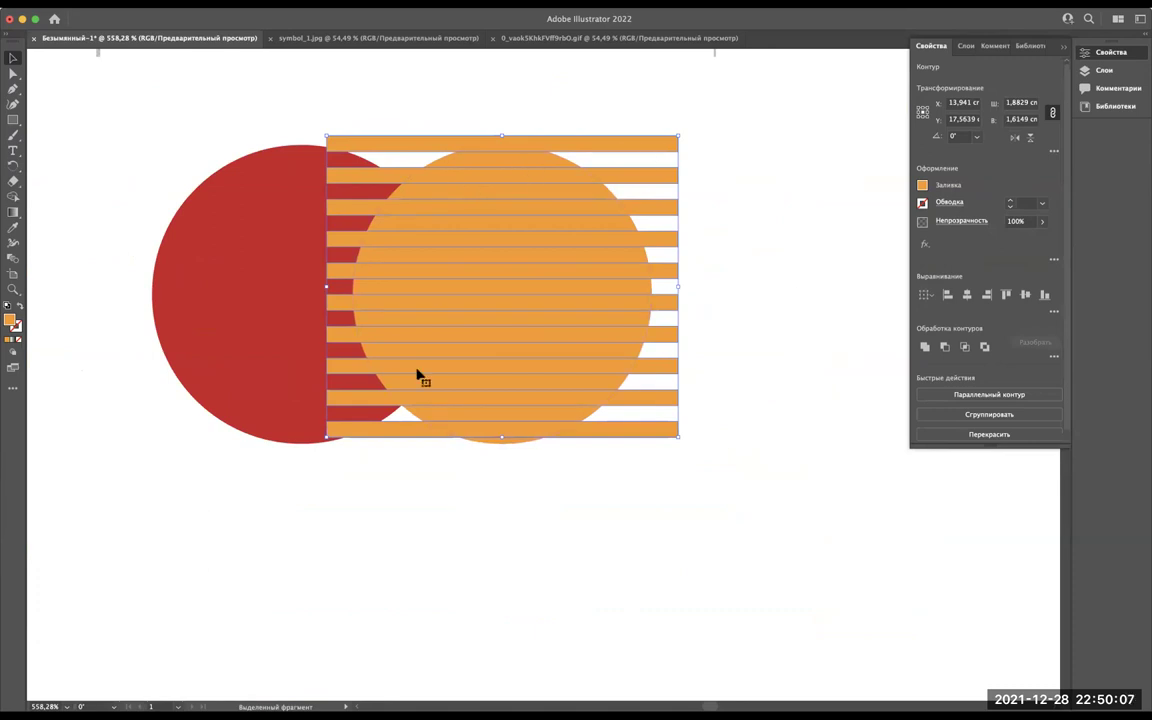
pyautogui.scroll(1, 600, 293)
pyautogui.scroll(3, 590, 300)
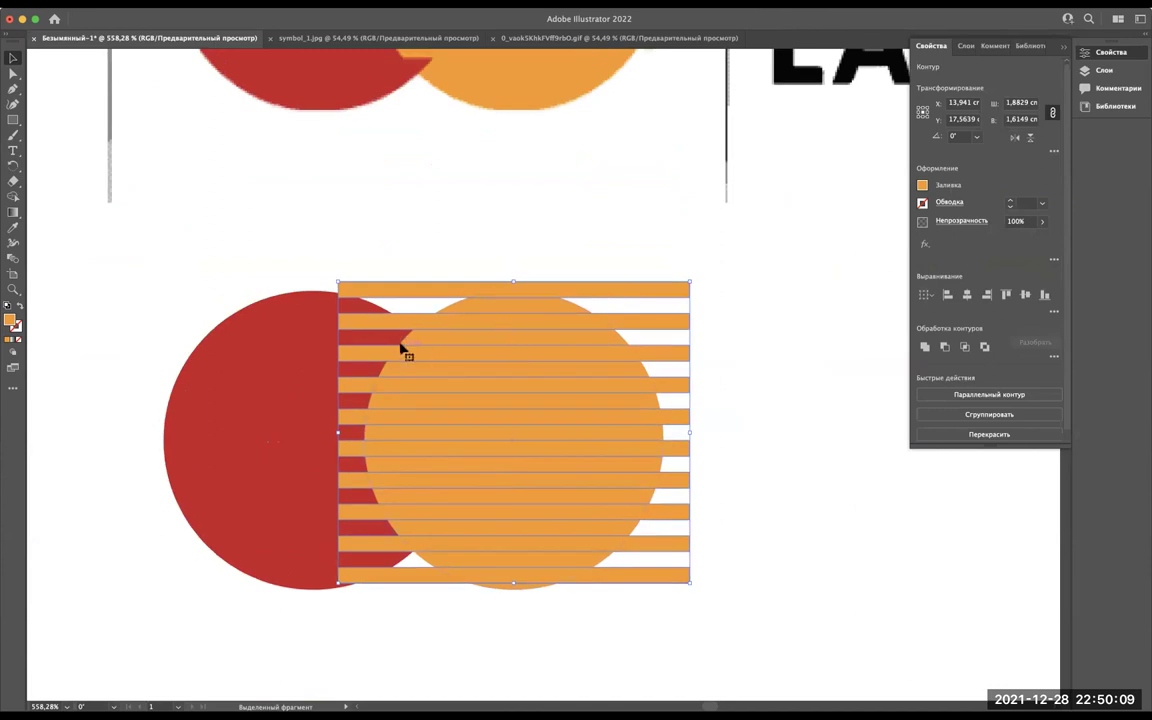
pyautogui.scroll(3, 404, 345)
pyautogui.scroll(3, 400, 300)
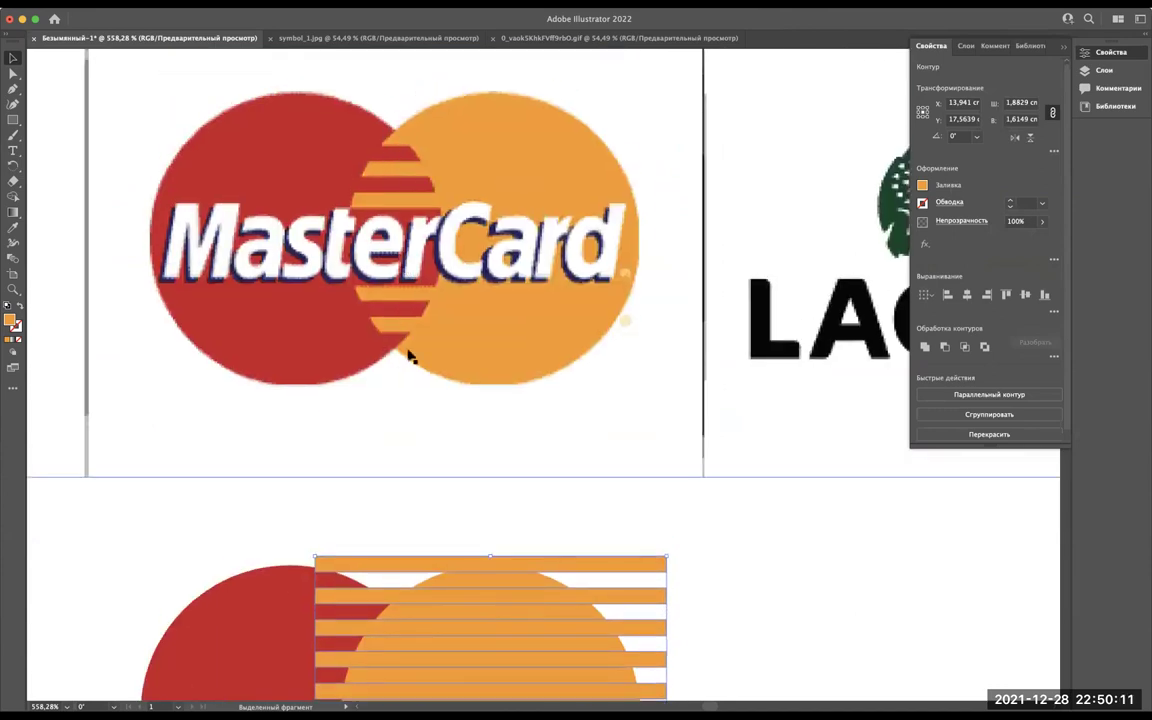
pyautogui.scroll(2, 460, 122)
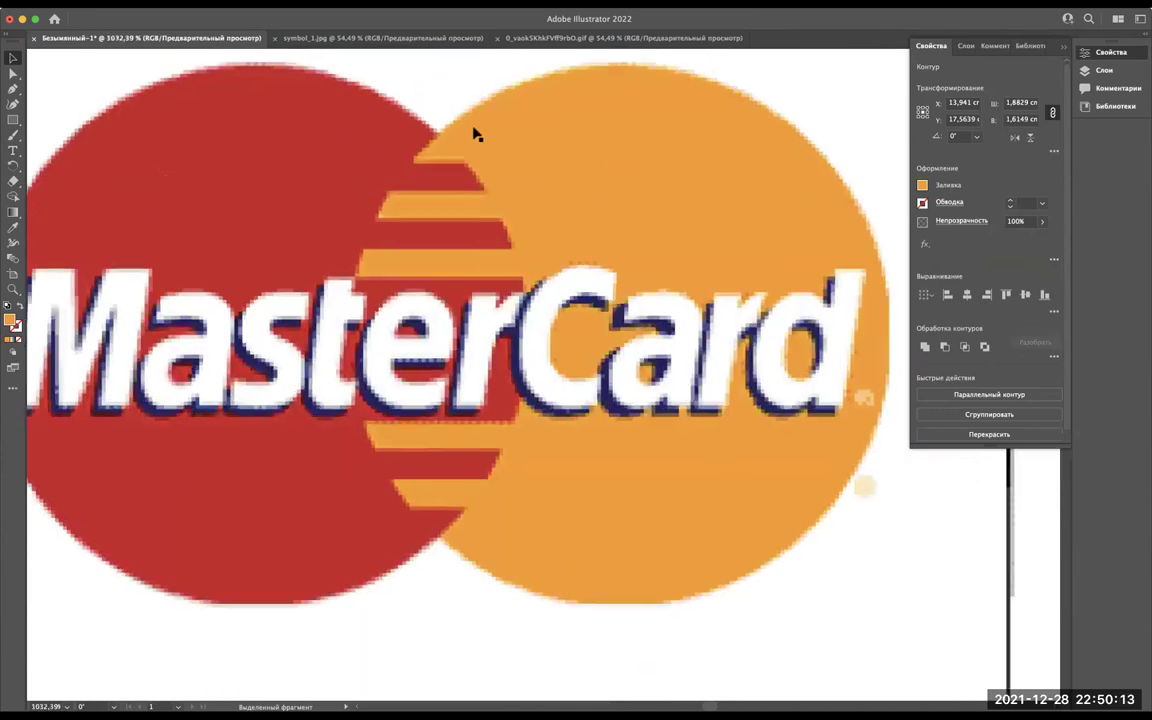
pyautogui.scroll(2, 436, 157)
pyautogui.scroll(-5, 460, 320)
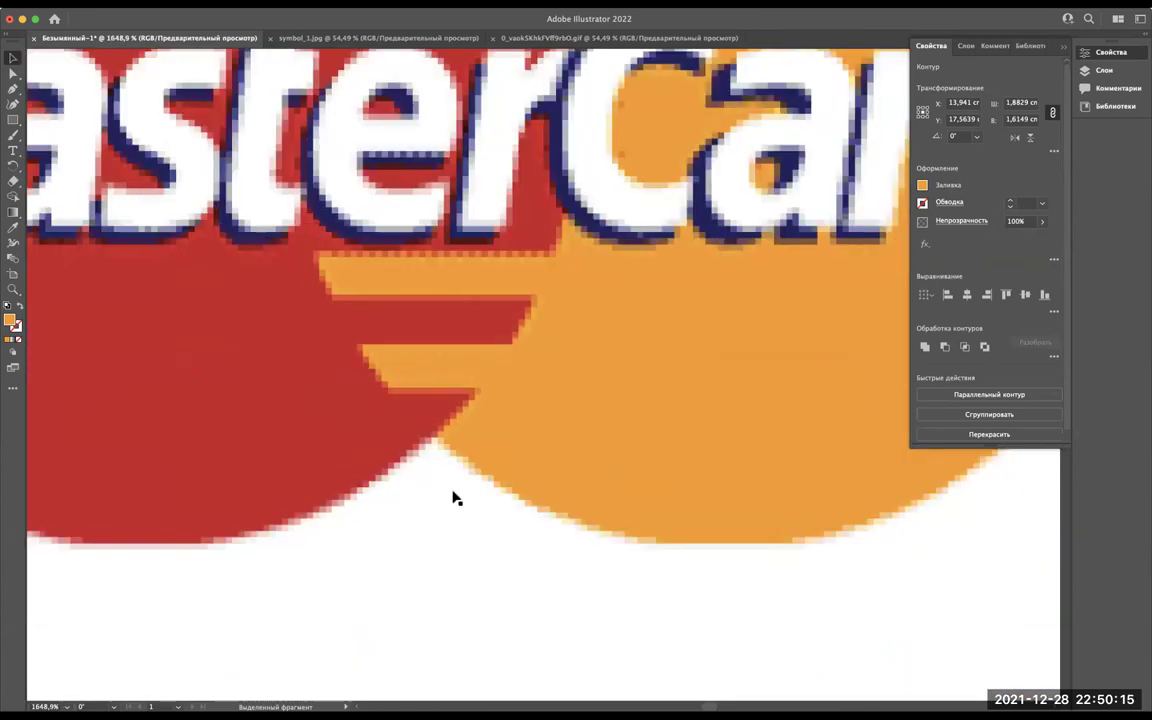
pyautogui.scroll(-3, 432, 428)
pyautogui.scroll(-5, 432, 428)
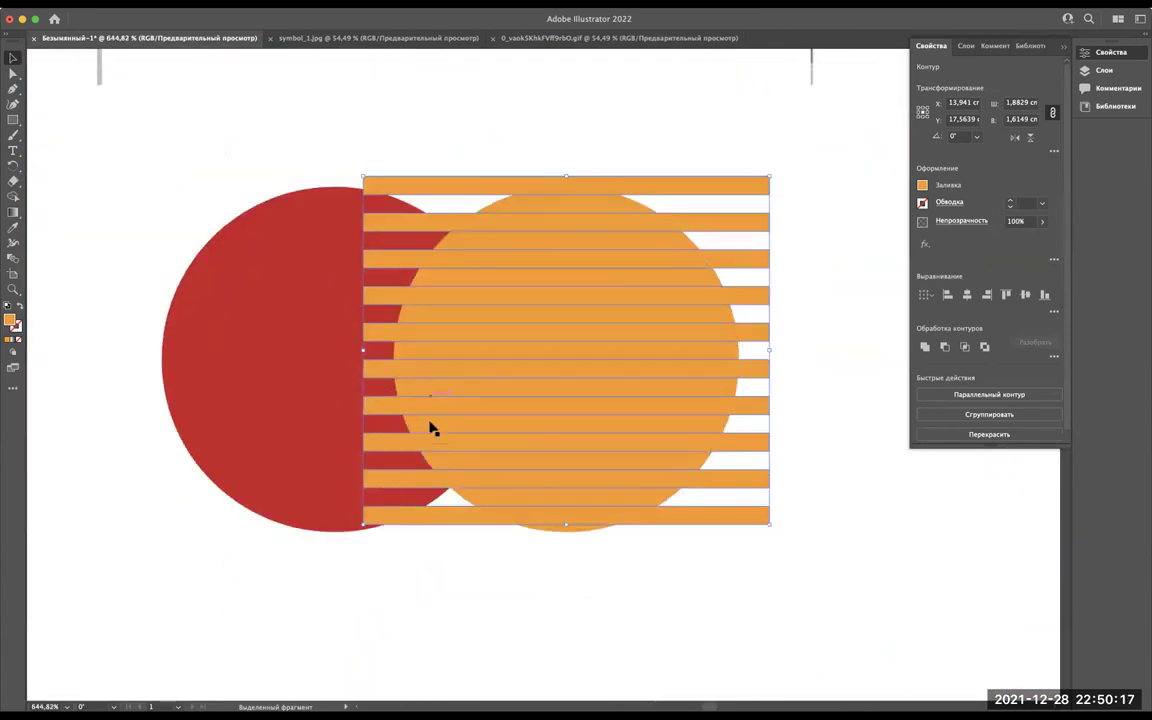
pyautogui.scroll(2, 432, 428)
pyautogui.scroll(2, 432, 428)
pyautogui.scroll(2, 445, 527)
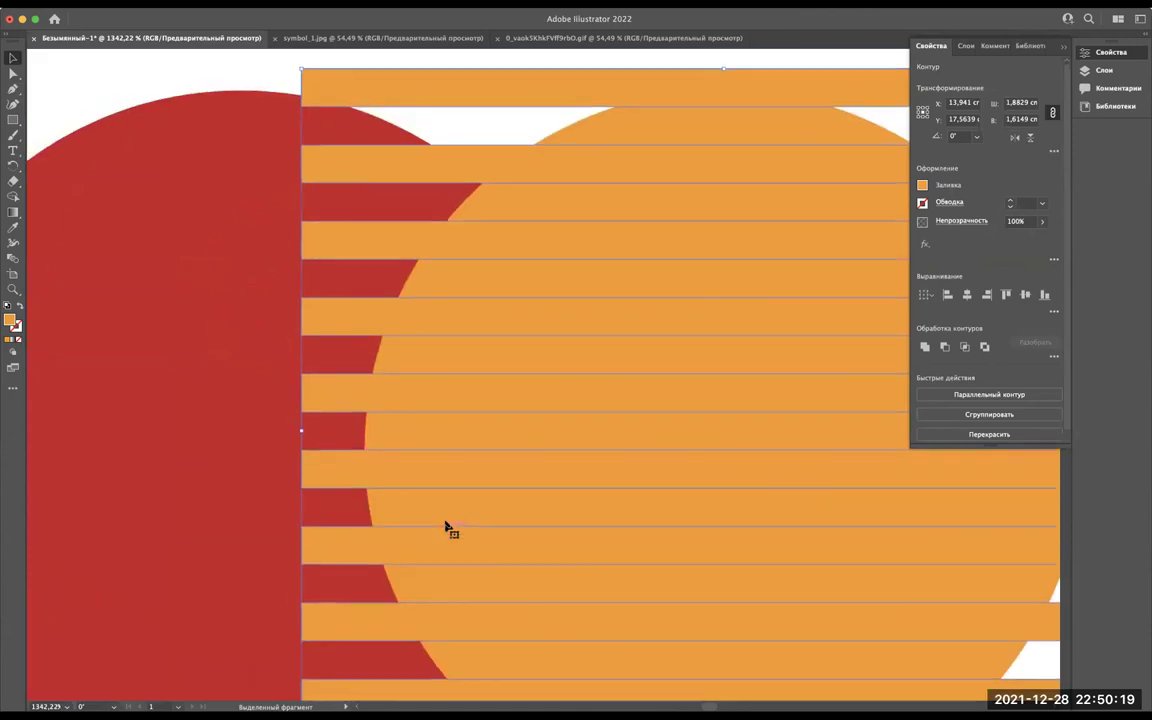
pyautogui.scroll(3, 463, 180)
pyautogui.scroll(2, 463, 191)
pyautogui.scroll(-3, 460, 262)
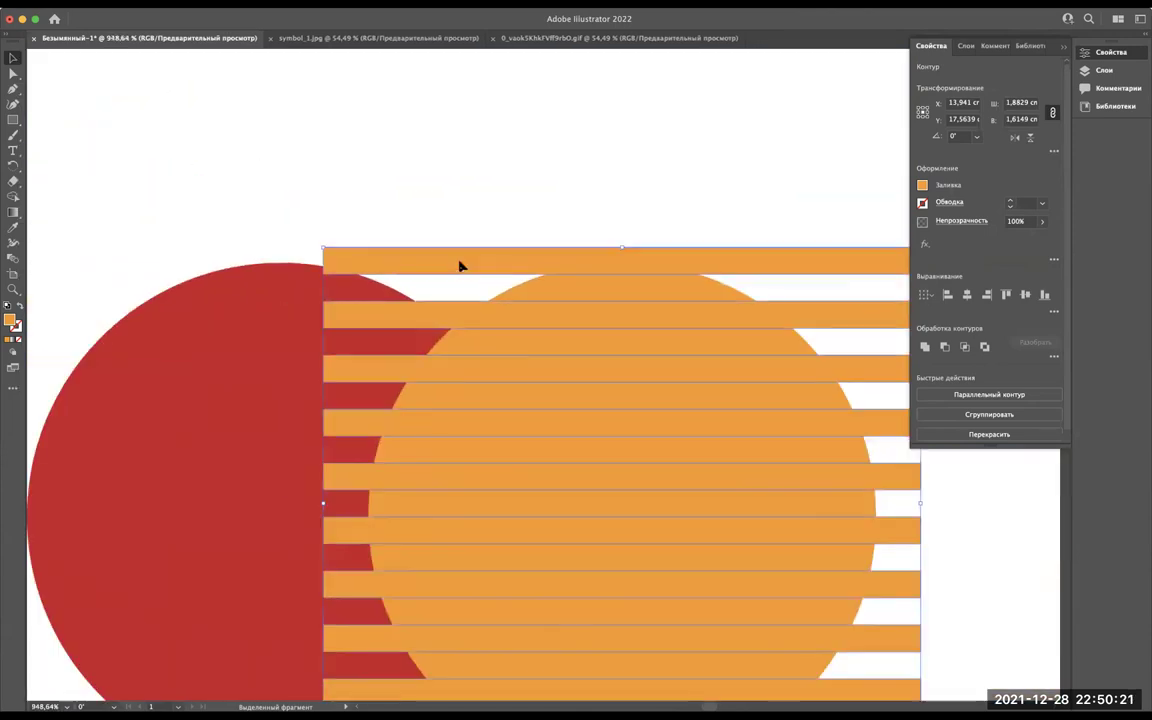
pyautogui.scroll(2, 460, 265)
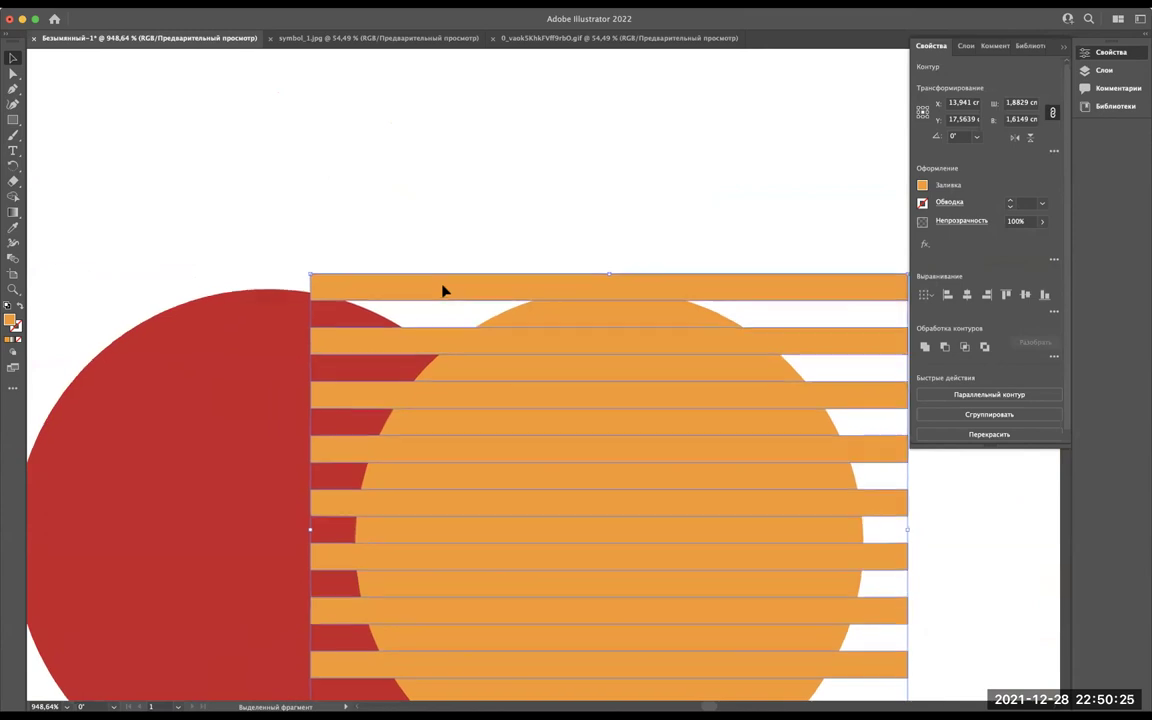
pyautogui.scroll(-2, 445, 292)
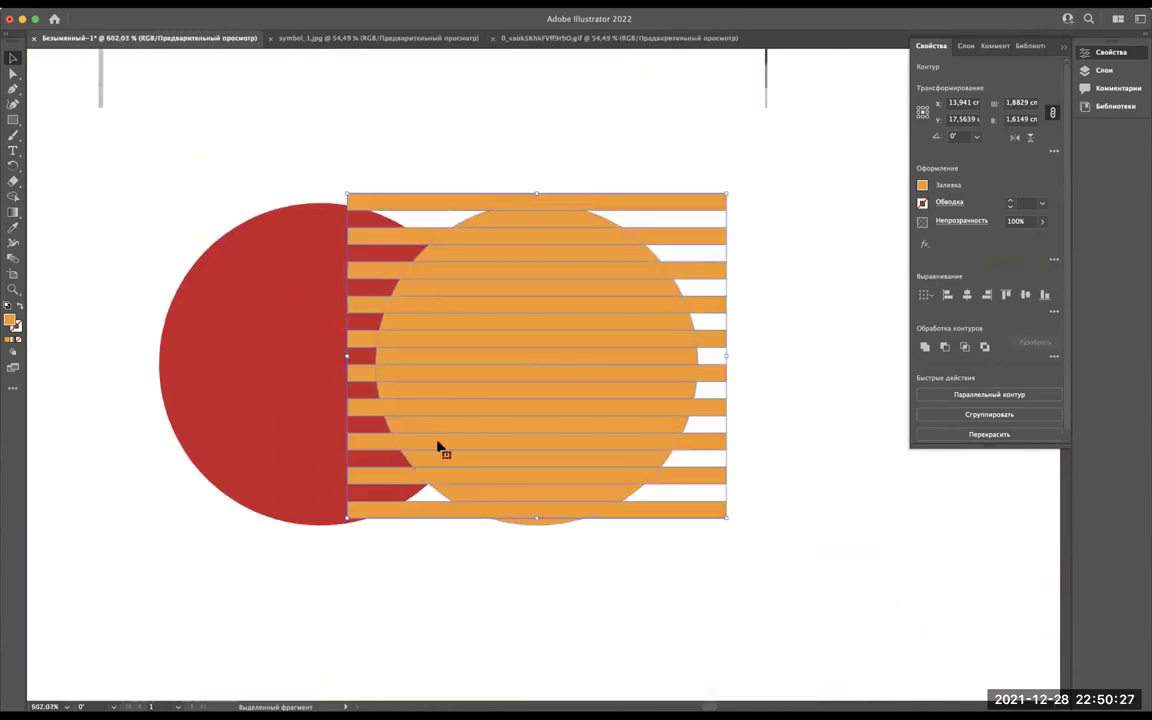
pyautogui.scroll(1, 445, 447)
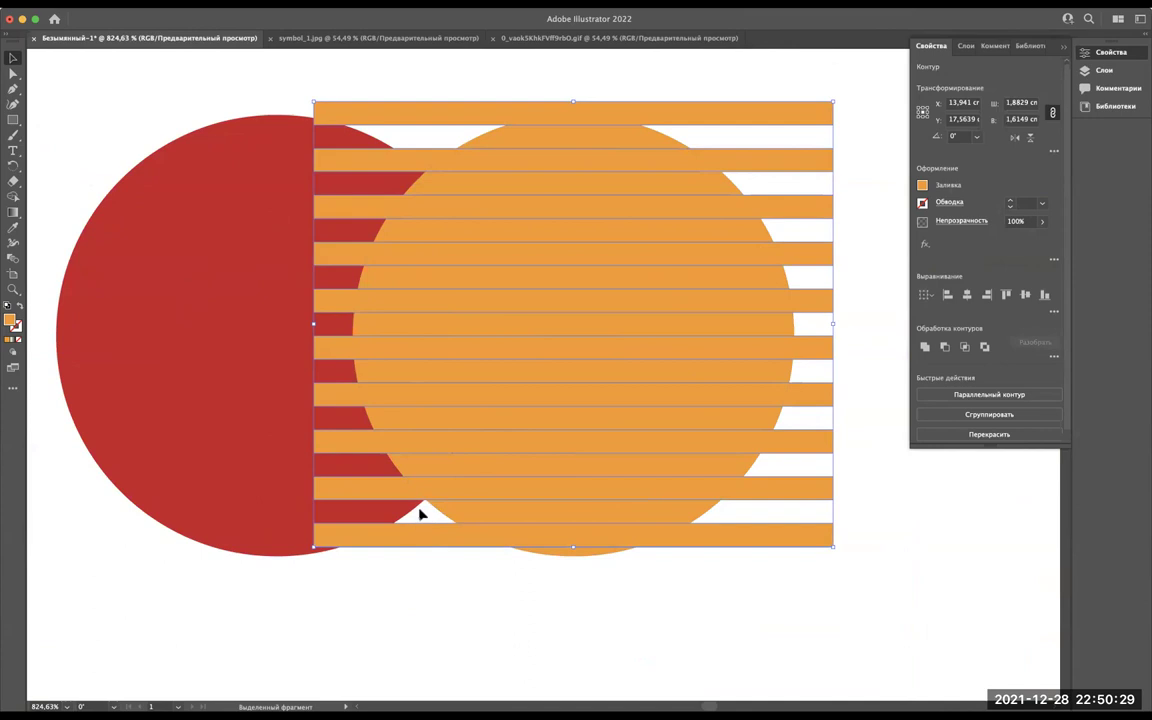
pyautogui.scroll(3, 419, 514)
pyautogui.scroll(3, 419, 514)
pyautogui.scroll(-2, 419, 514)
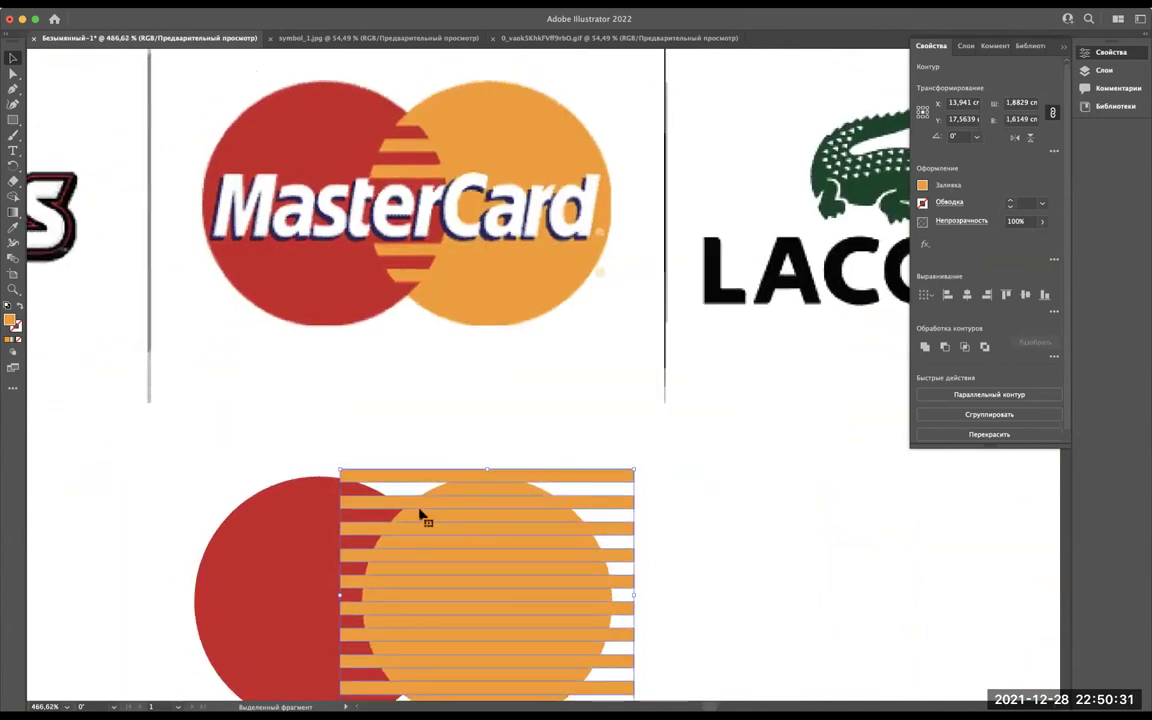
pyautogui.scroll(-3, 424, 404)
pyautogui.scroll(2, 424, 404)
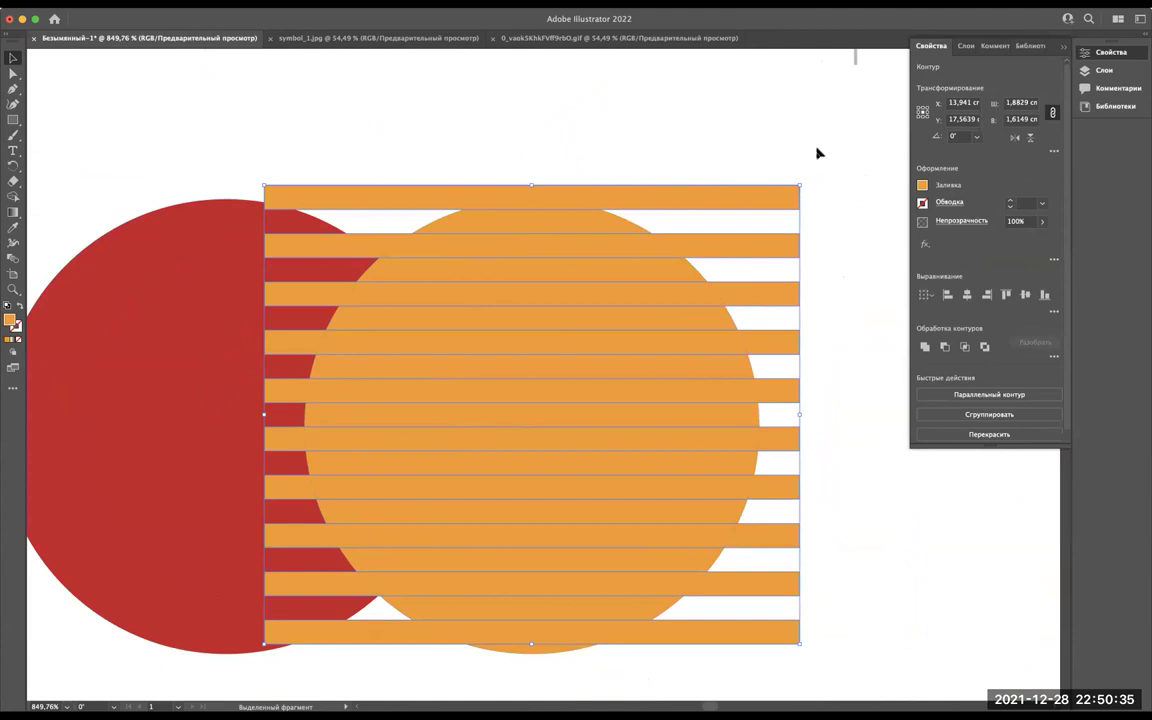
pyautogui.scroll(-3, 816, 330)
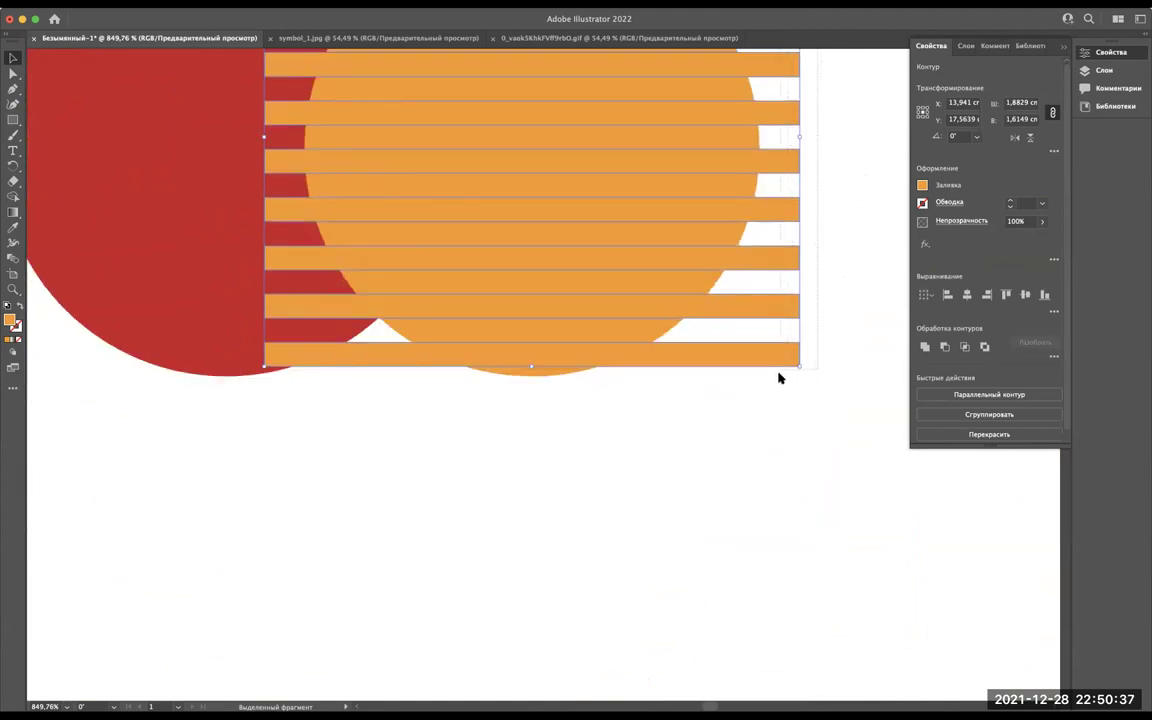
pyautogui.scroll(3, 779, 380)
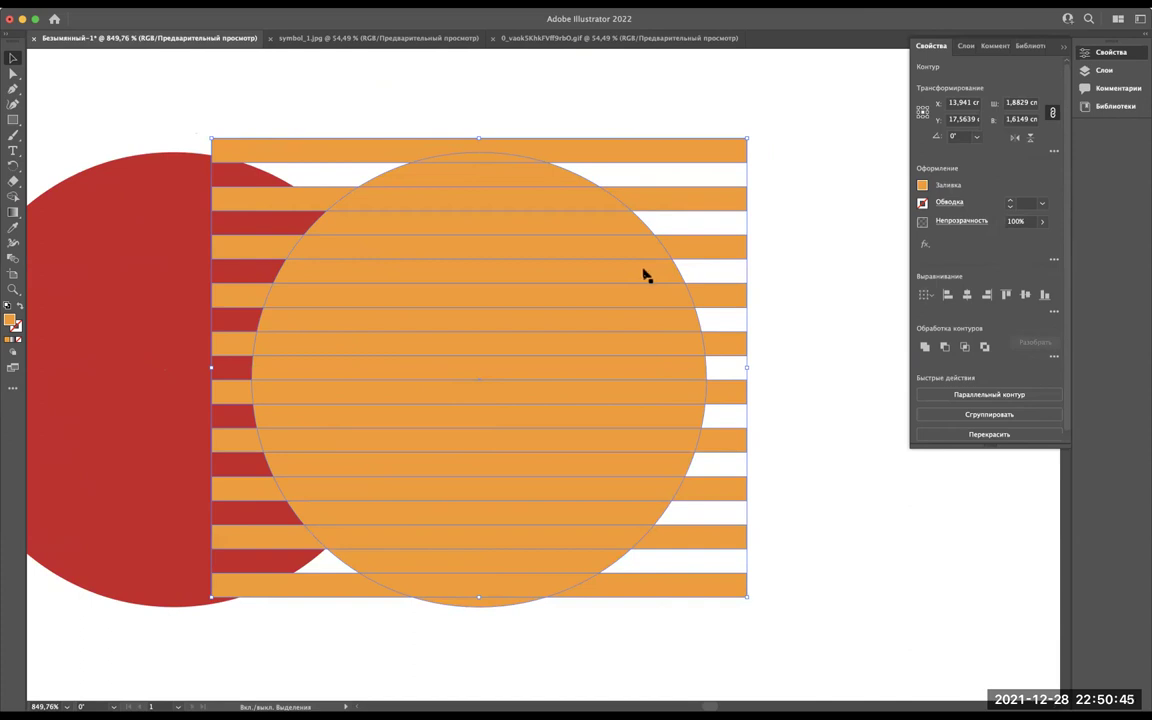
# Add the orange circle to the stripe selection and apply Minus Front to trim the stripes.
pyautogui.keyDown('shift'); pyautogui.click(645, 277); pyautogui.keyUp('shift')
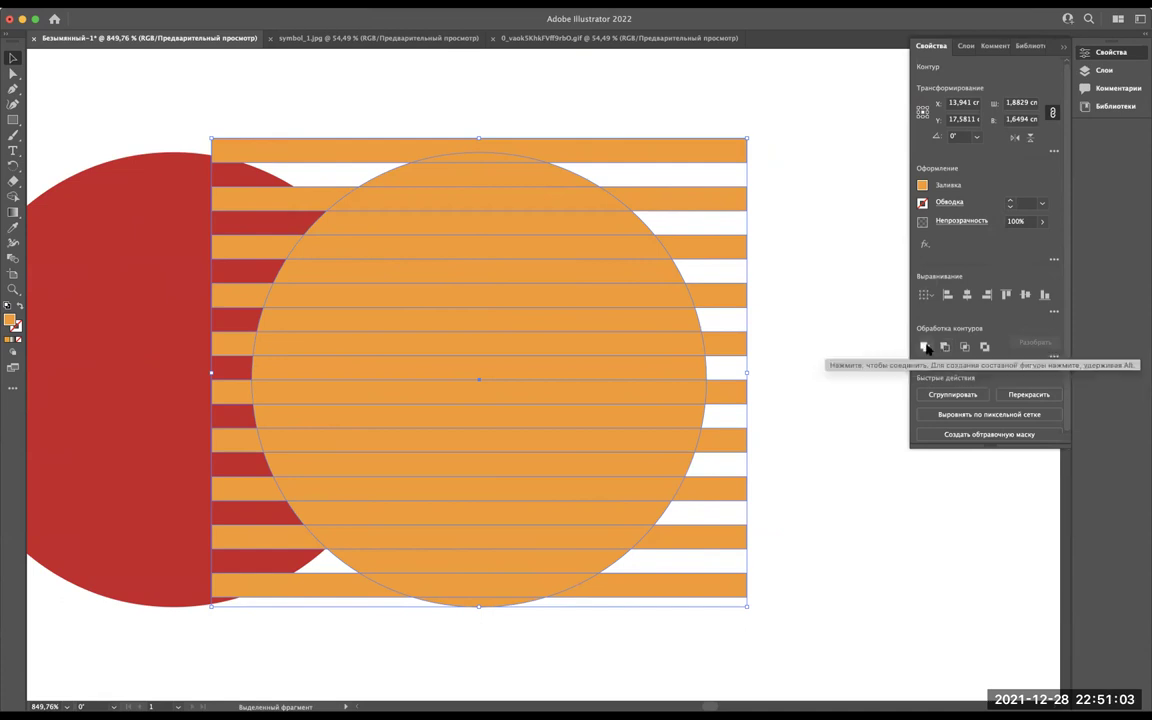
pyautogui.click(945, 347)
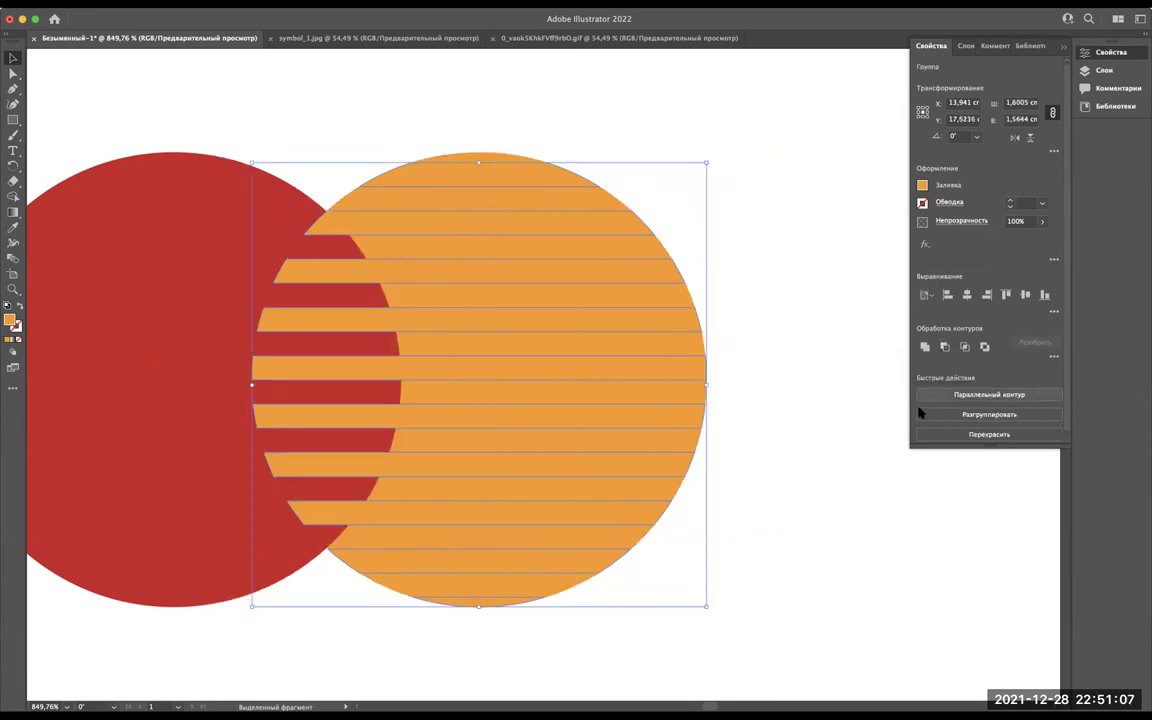
pyautogui.scroll(-3, 783, 504)
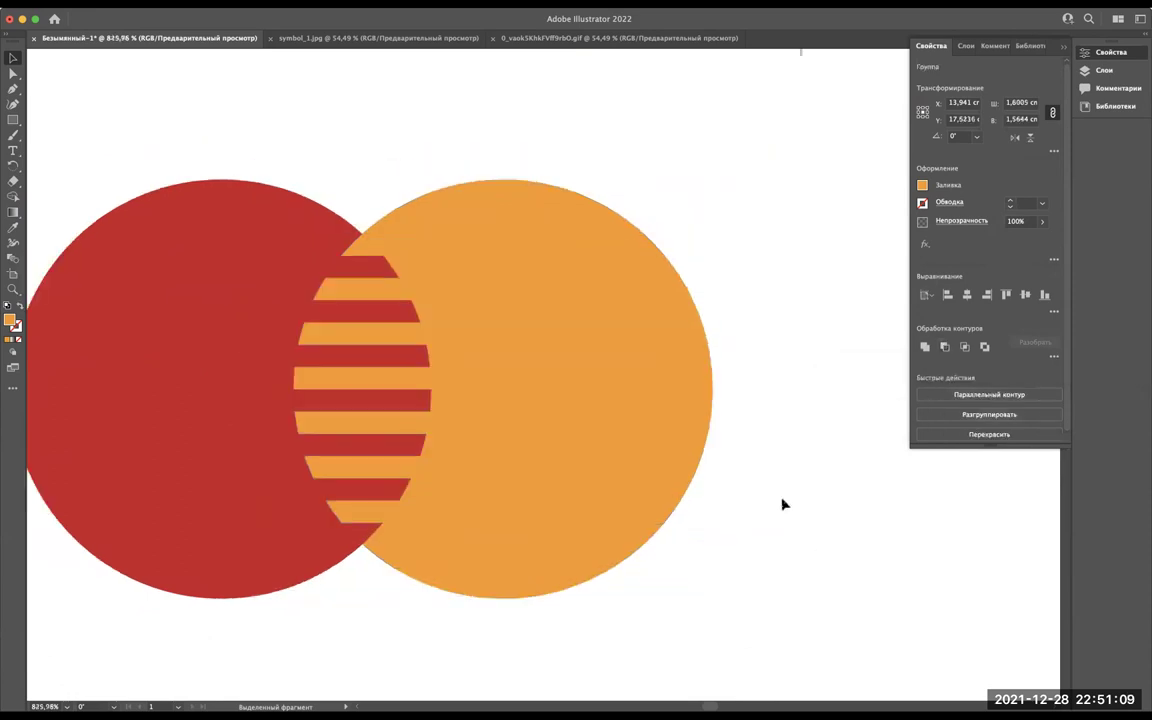
pyautogui.click(700, 279)
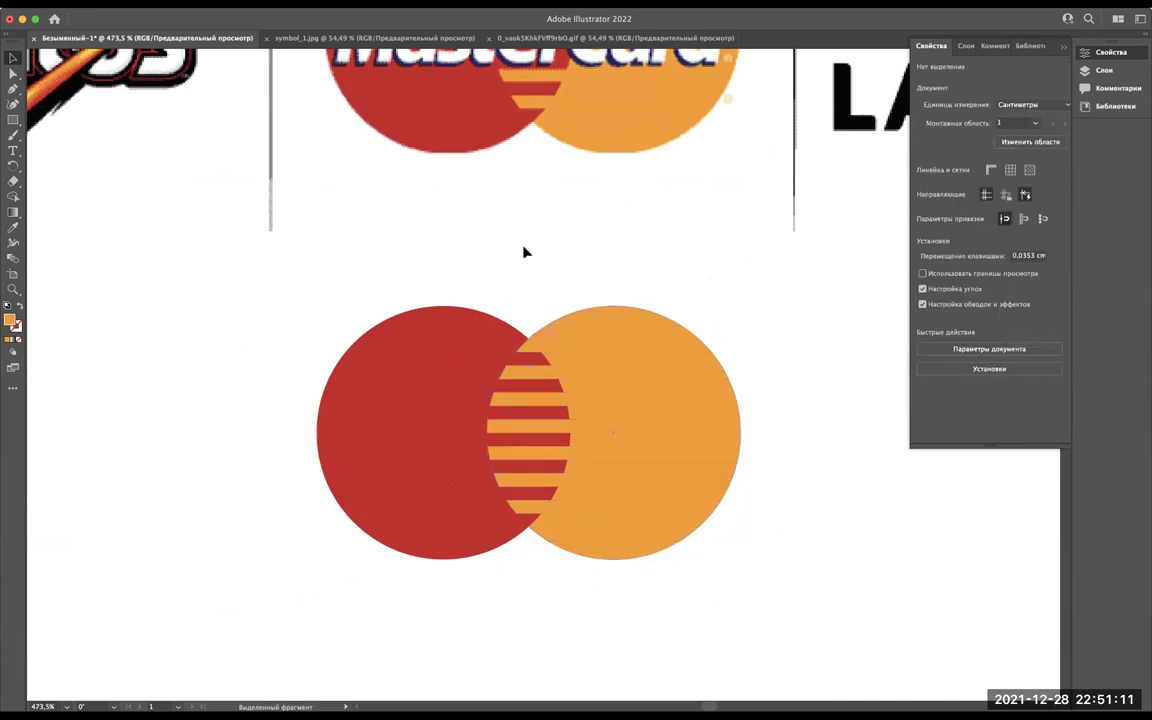
# Zoom around the artboard to compare the striped circles with the MasterCard reference.
pyautogui.scroll(5, 522, 249)
pyautogui.scroll(3, 528, 110)
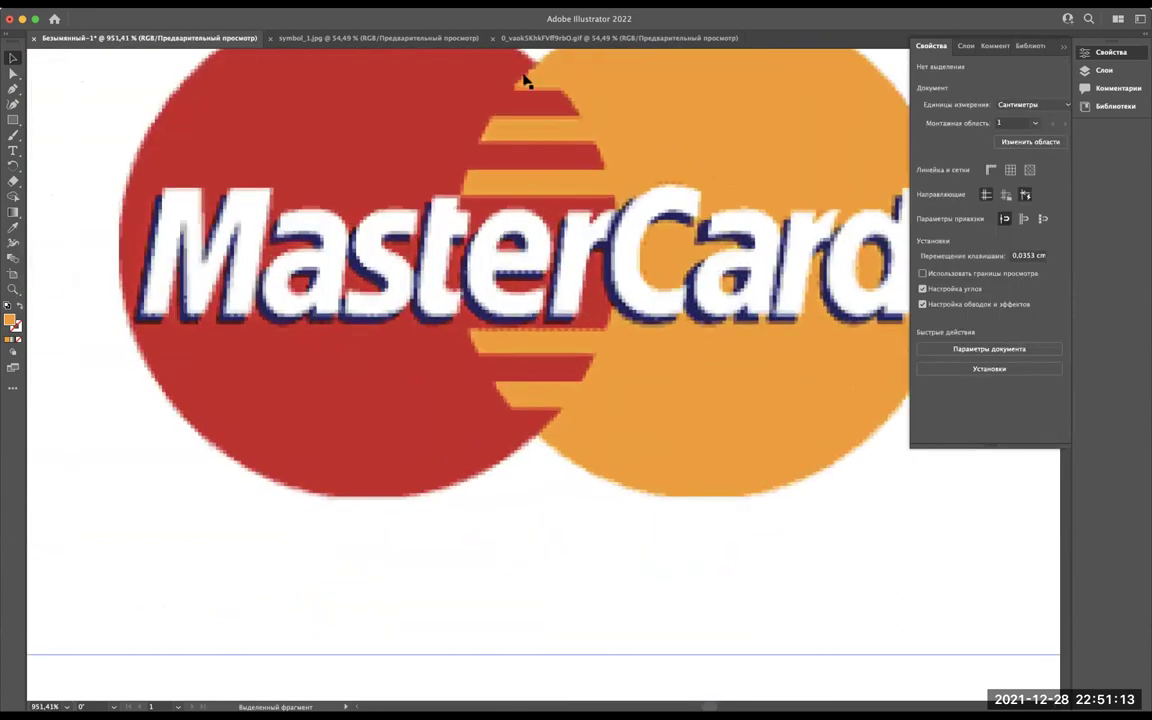
pyautogui.scroll(3, 538, 80)
pyautogui.scroll(2, 540, 78)
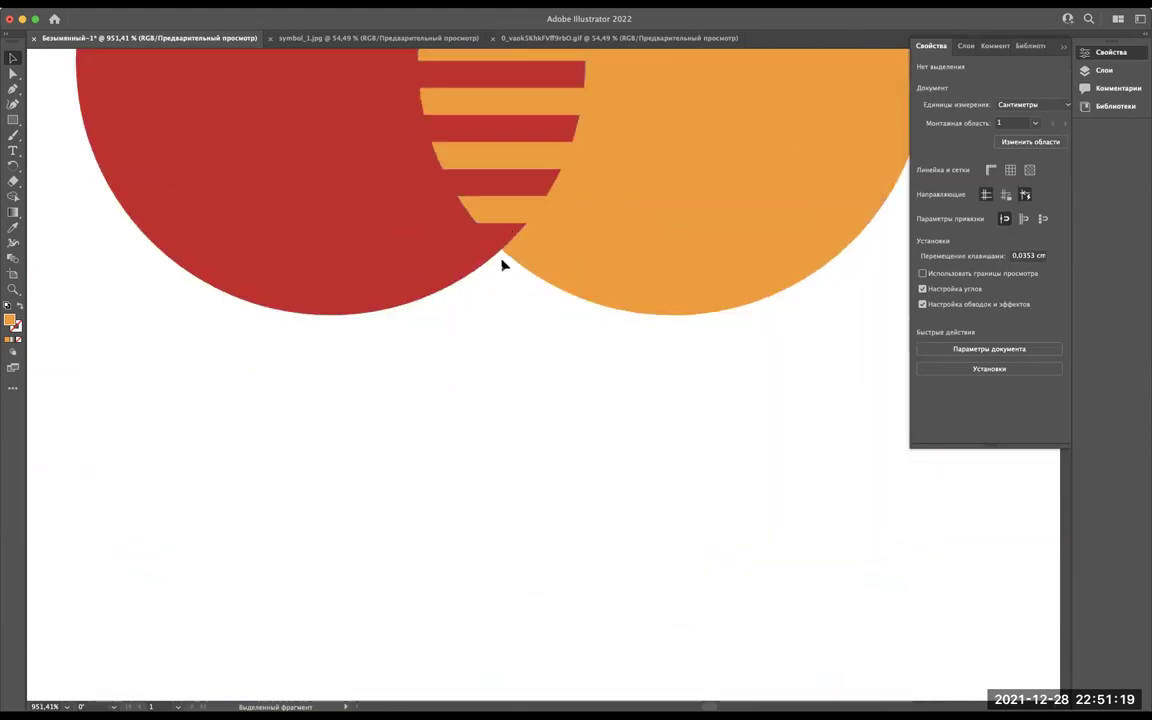
pyautogui.scroll(-2, 506, 228)
pyautogui.scroll(3, 506, 240)
pyautogui.scroll(-2, 507, 243)
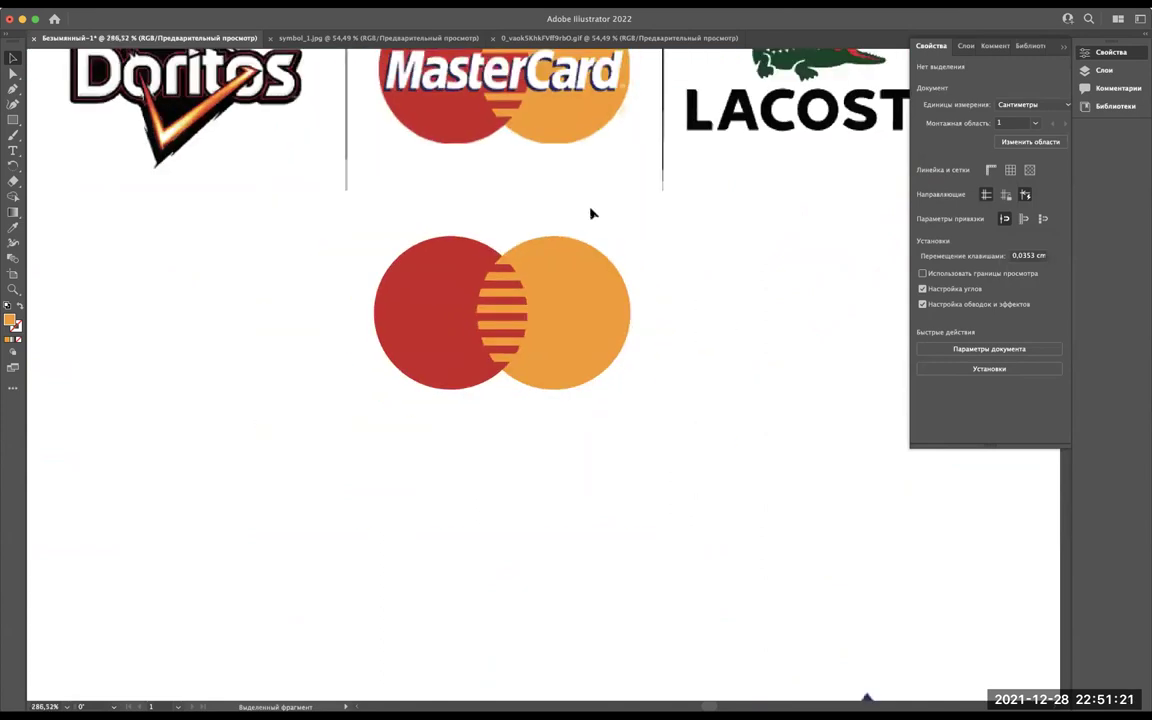
pyautogui.scroll(3, 530, 190)
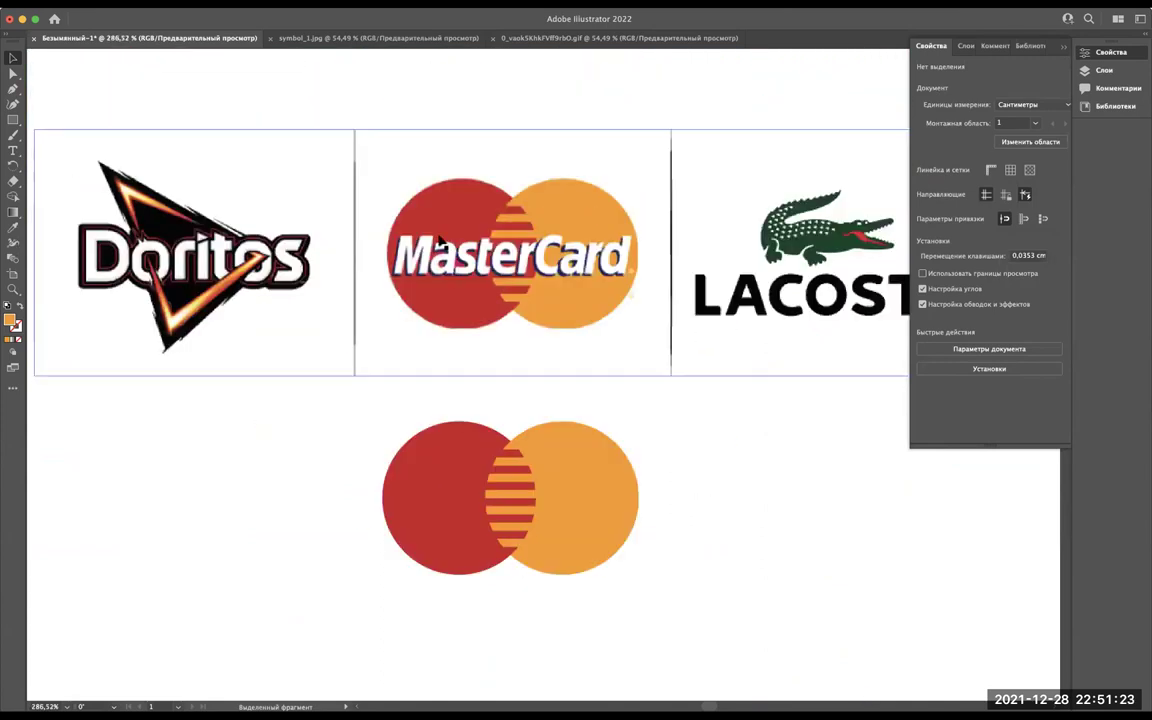
pyautogui.scroll(2, 437, 240)
pyautogui.scroll(1, 437, 240)
pyautogui.scroll(2, 437, 240)
pyautogui.scroll(-4, 440, 241)
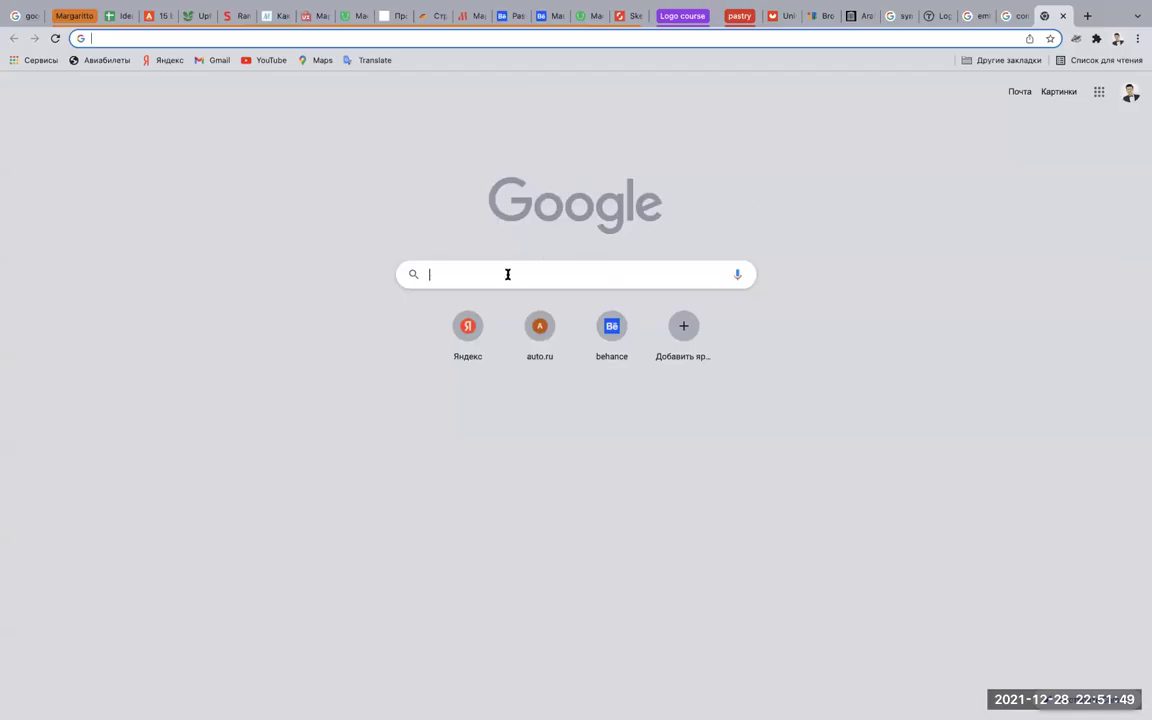
# Search Google for 'master card logo font' and open the FontsLogo MasterCard Logo Font article.
pyautogui.click(507, 273)
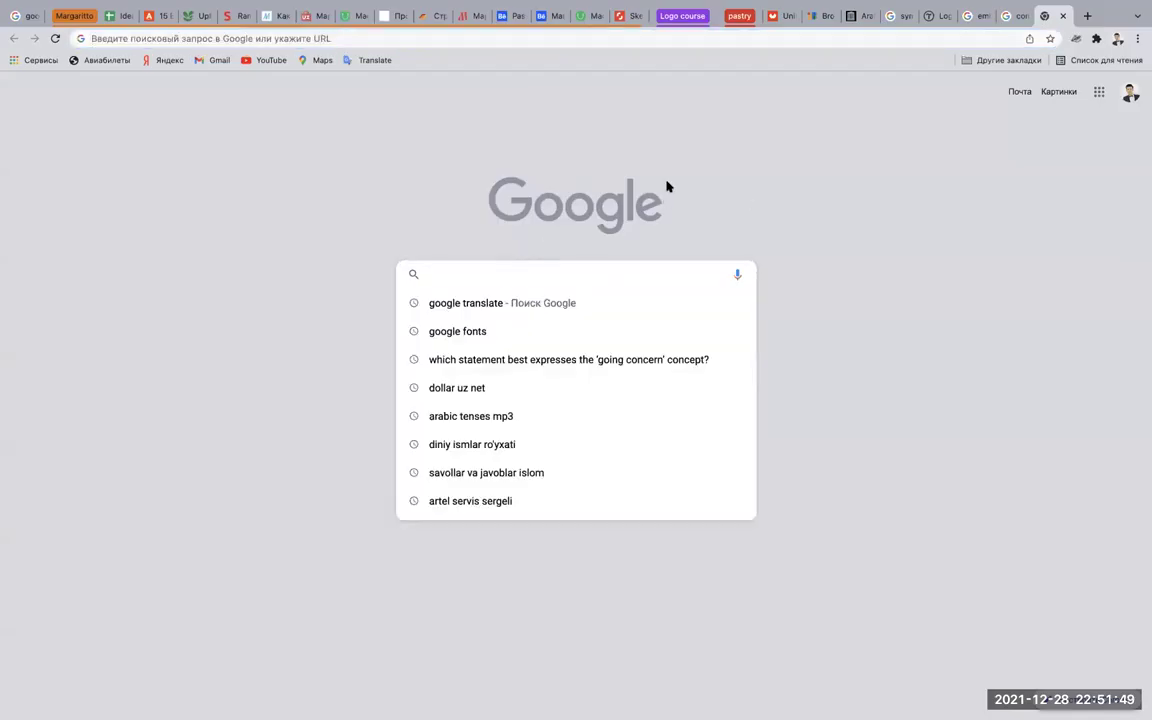
pyautogui.write('master ')
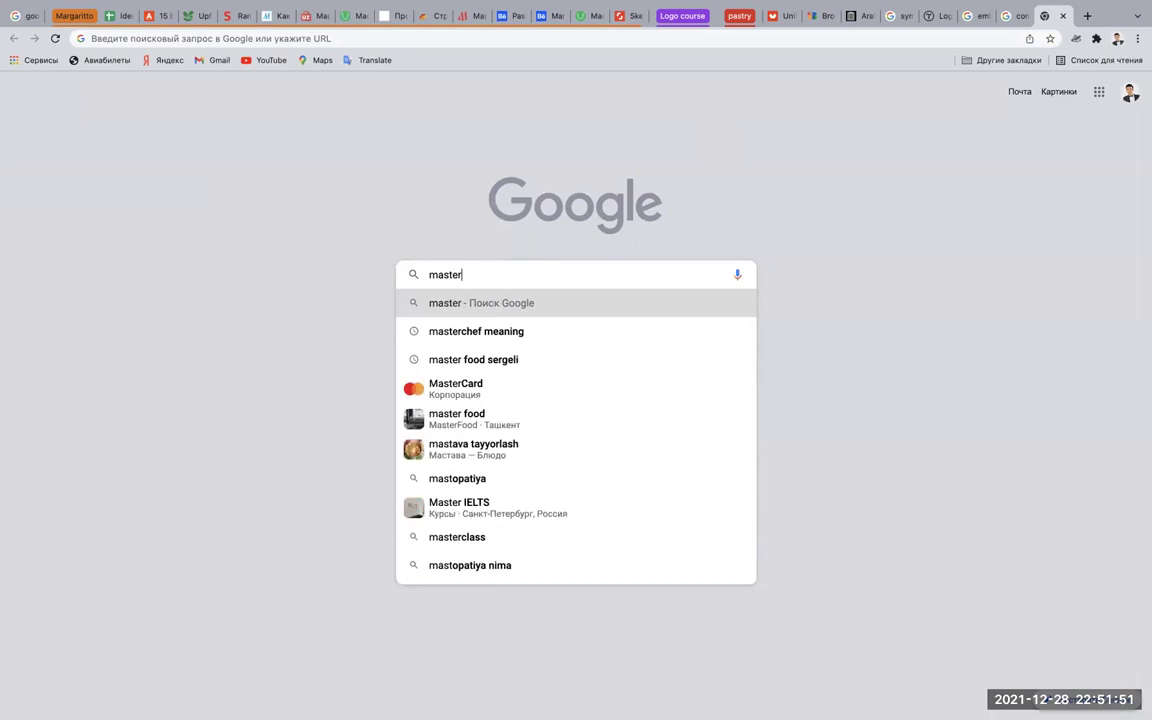
pyautogui.write('card ')
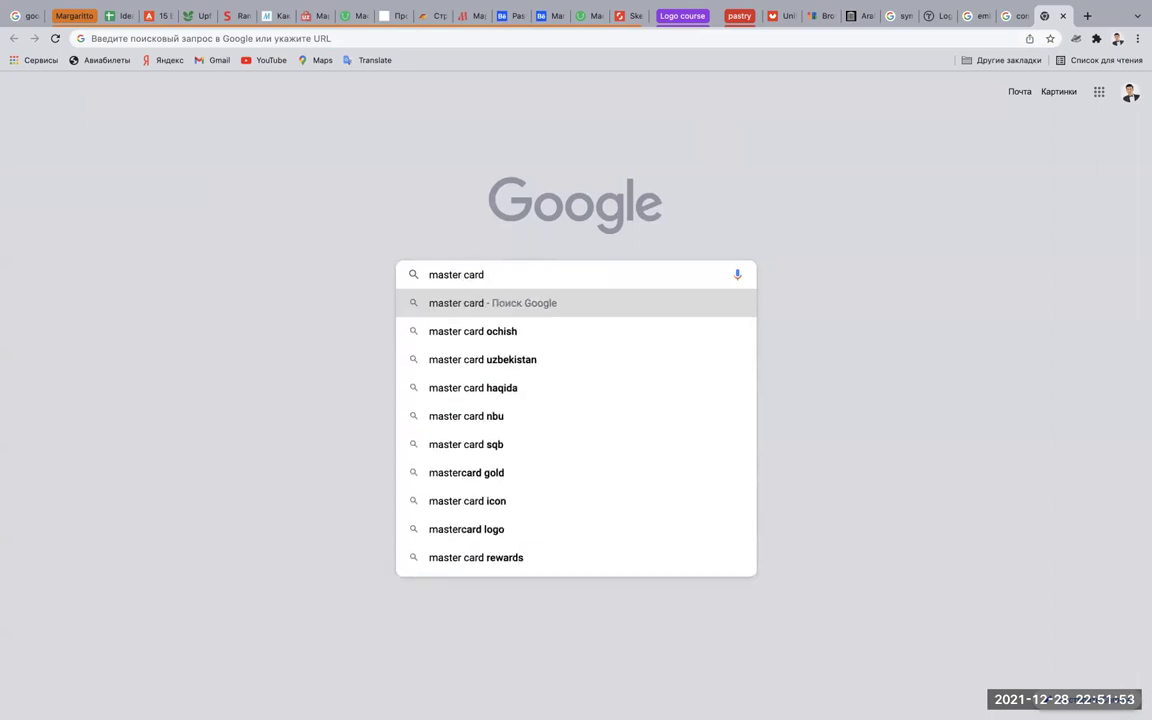
pyautogui.write('logo ')
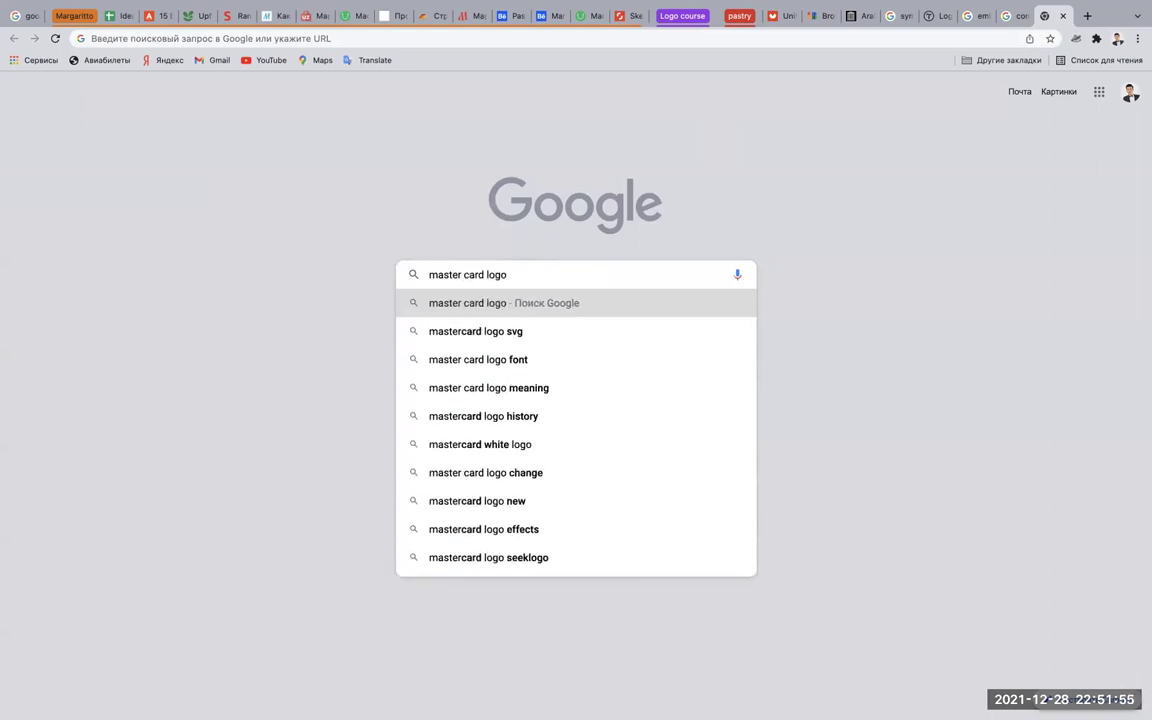
pyautogui.write('fon')
pyautogui.press('Down')
pyautogui.press('Return')
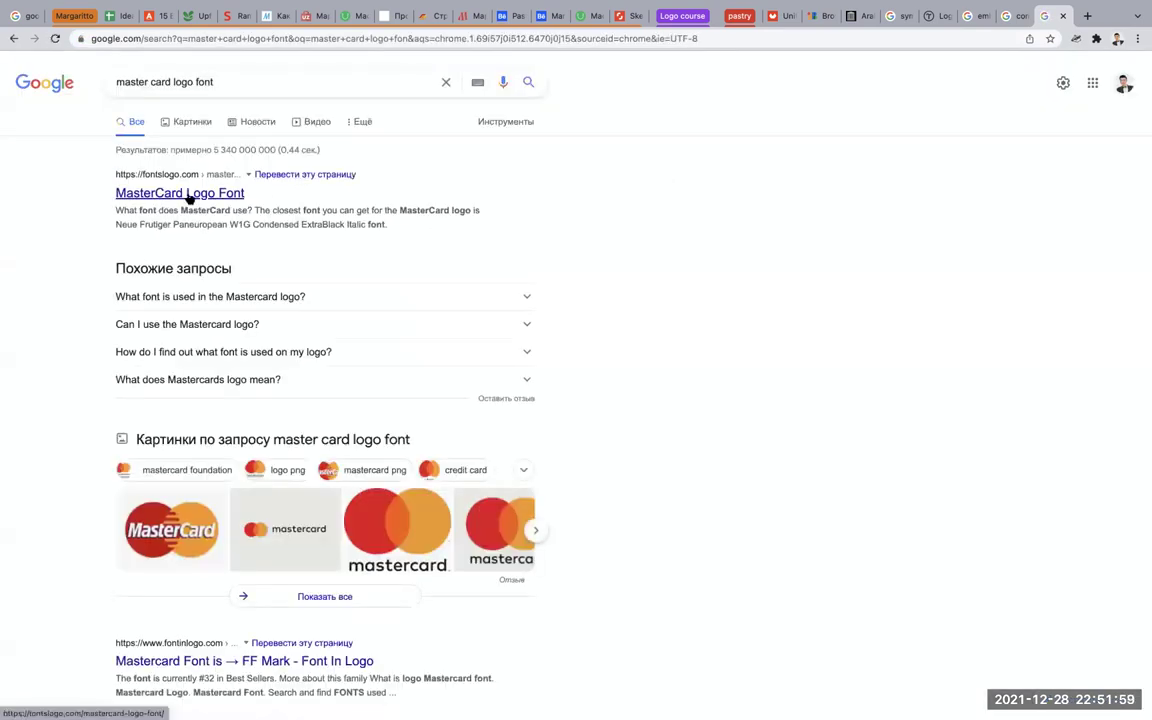
pyautogui.click(190, 199)
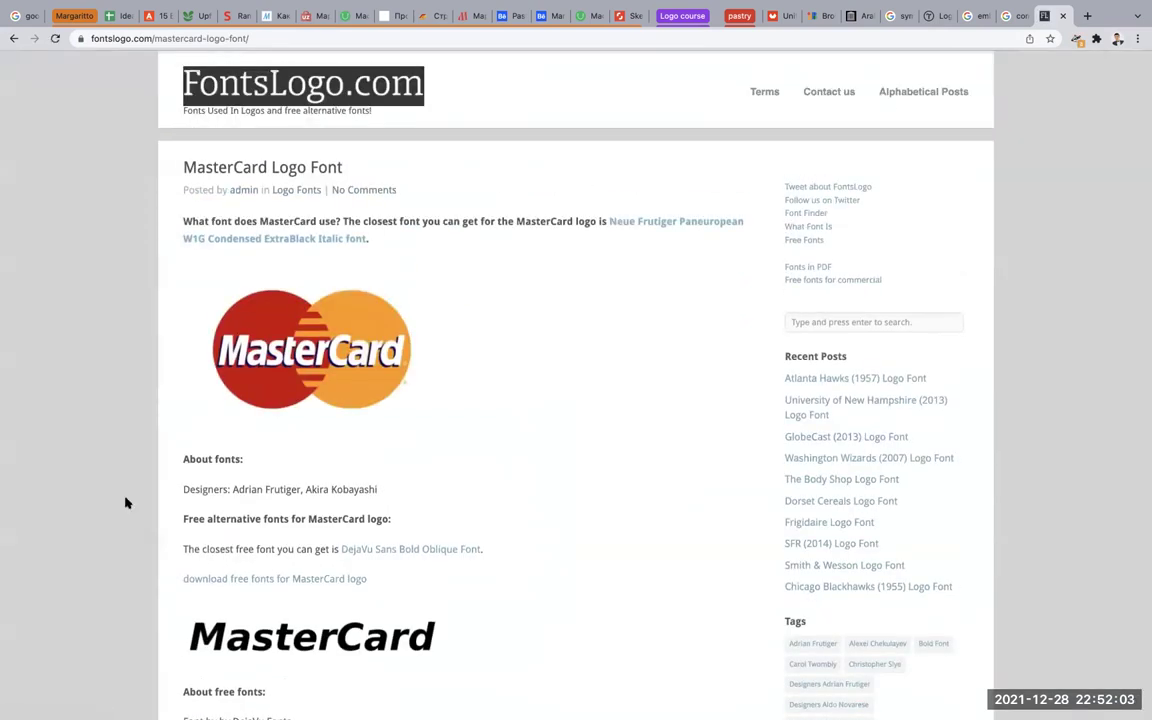
# Read the article, which names DejaVu Sans Bold Oblique as the closest free font.
pyautogui.scroll(-2, 126, 502)
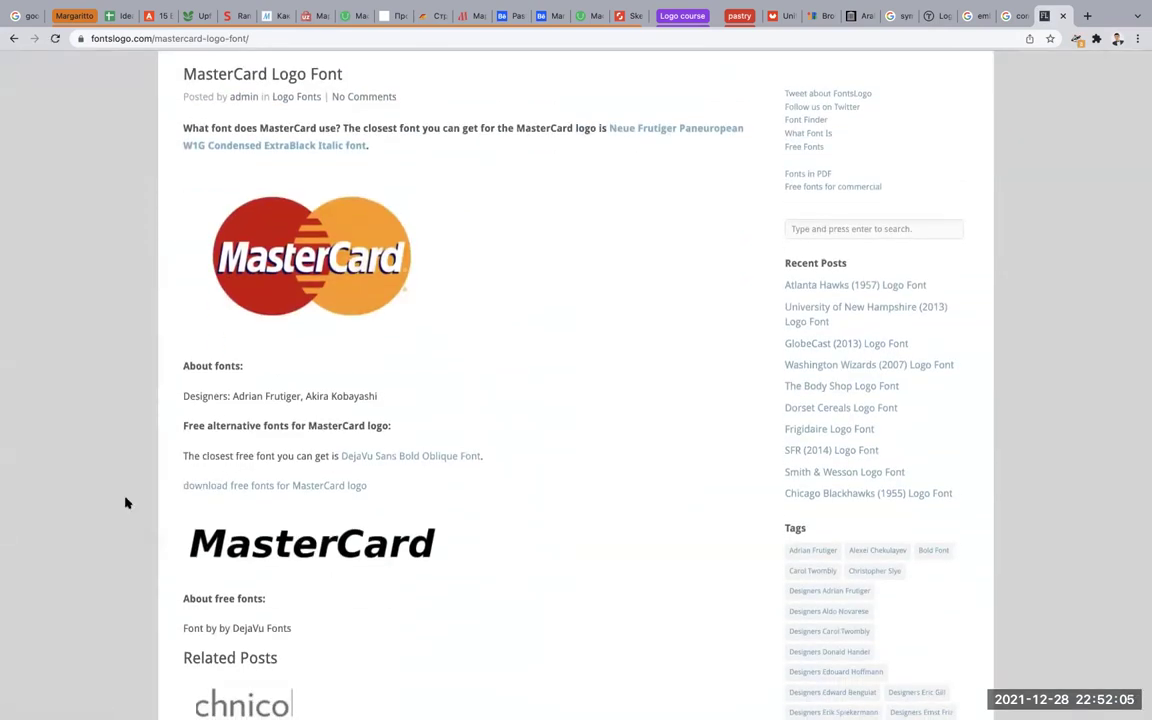
pyautogui.scroll(-2, 126, 502)
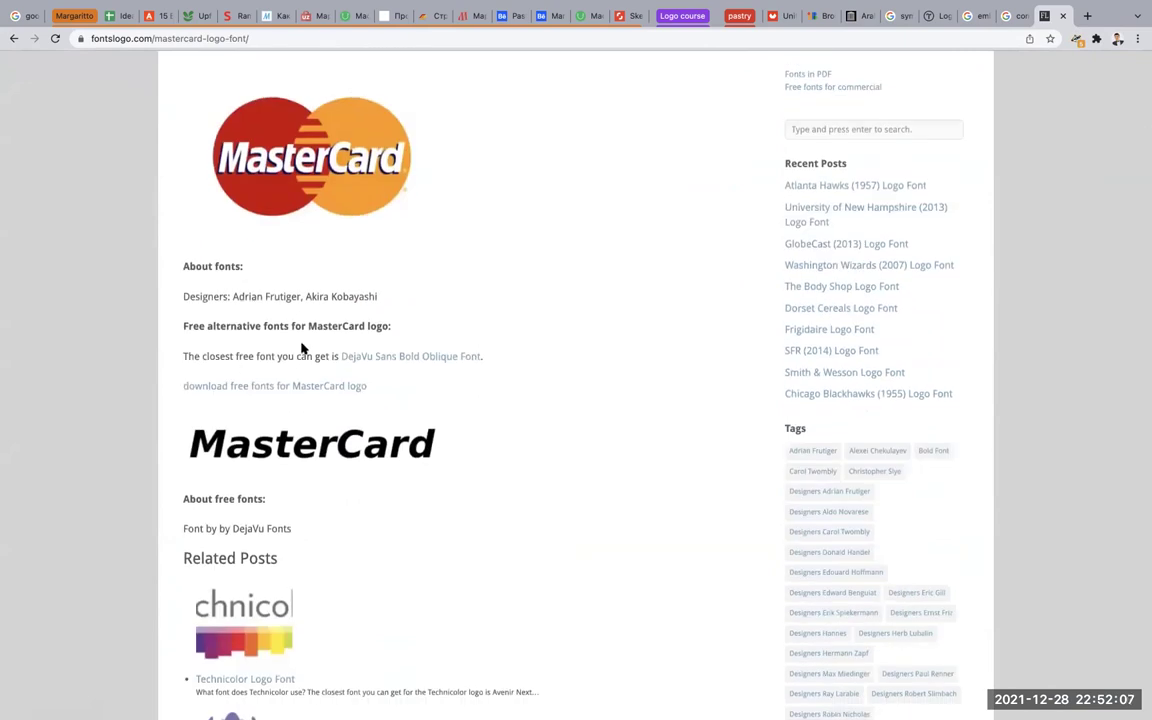
pyautogui.keyDown('ctrl'); pyautogui.scroll(3, 304, 341); pyautogui.keyUp('ctrl')
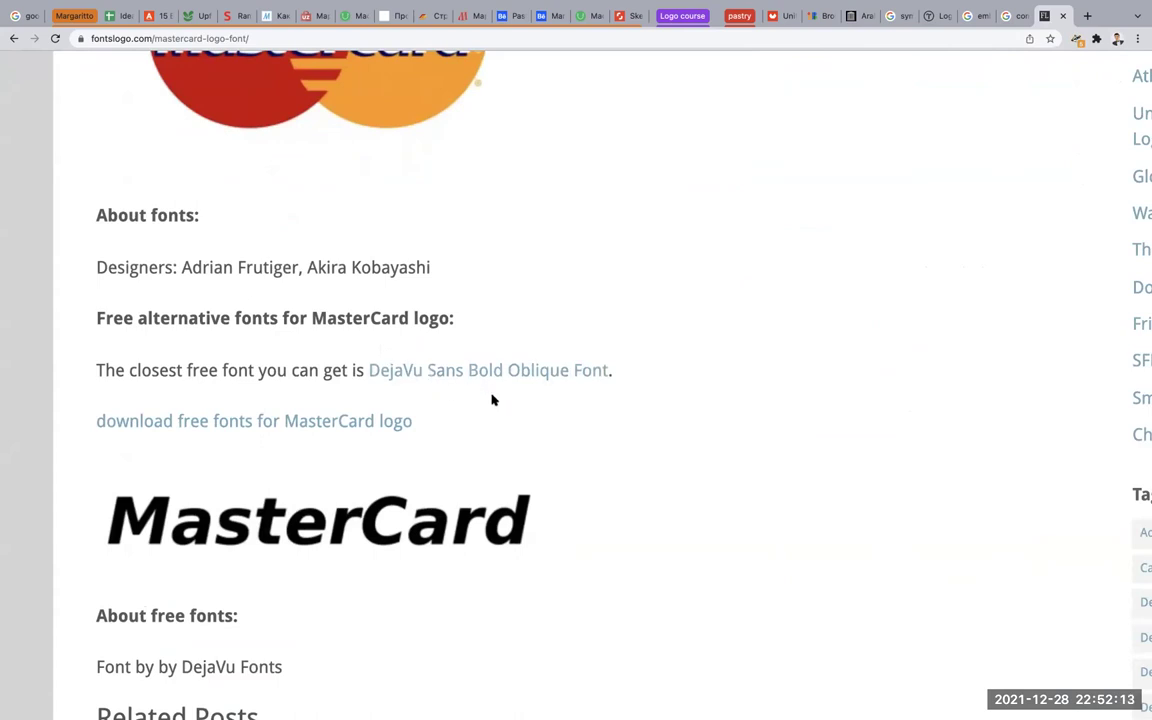
pyautogui.keyDown('ctrl'); pyautogui.scroll(-3, 491, 400); pyautogui.keyUp('ctrl')
pyautogui.keyDown('ctrl'); pyautogui.scroll(3, 446, 424); pyautogui.keyUp('ctrl')
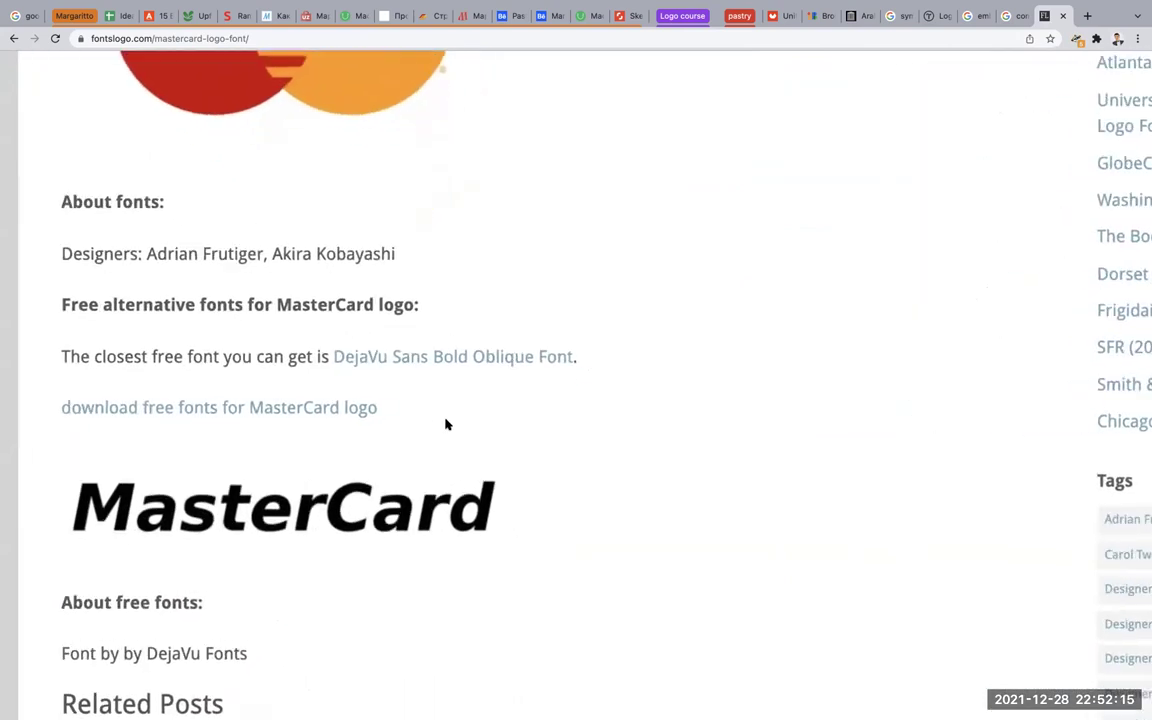
pyautogui.keyDown('ctrl'); pyautogui.scroll(-4, 445, 424); pyautogui.keyUp('ctrl')
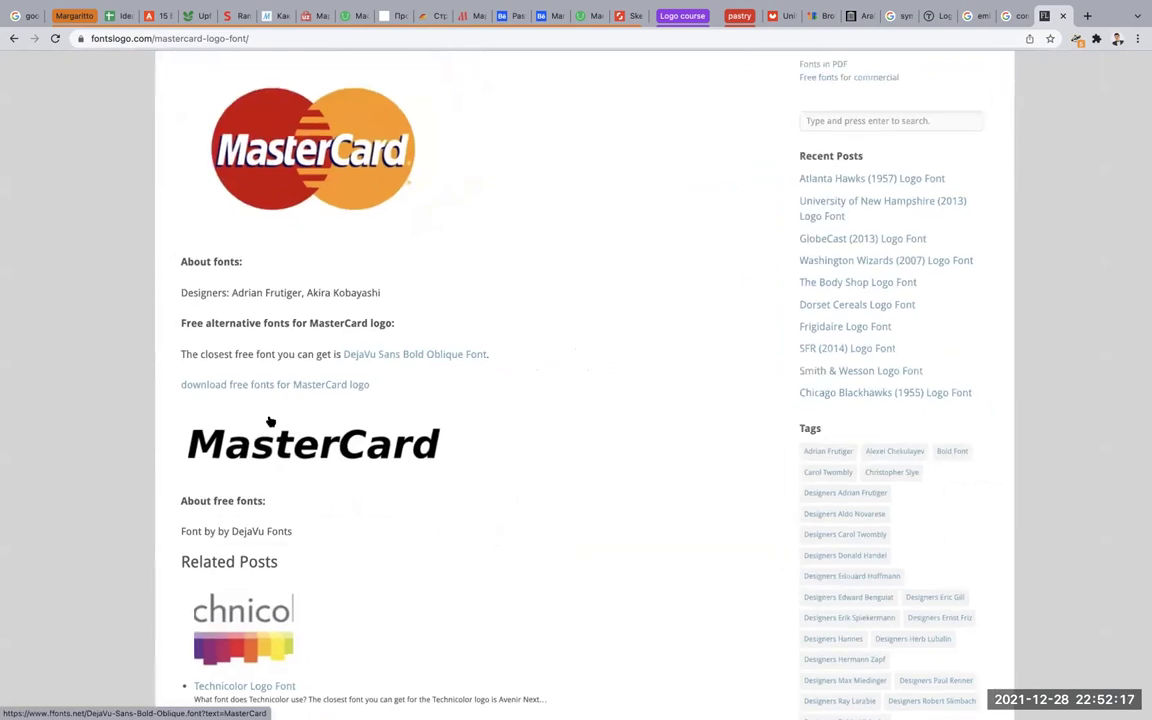
pyautogui.keyDown('ctrl'); pyautogui.scroll(3, 270, 422); pyautogui.keyUp('ctrl')
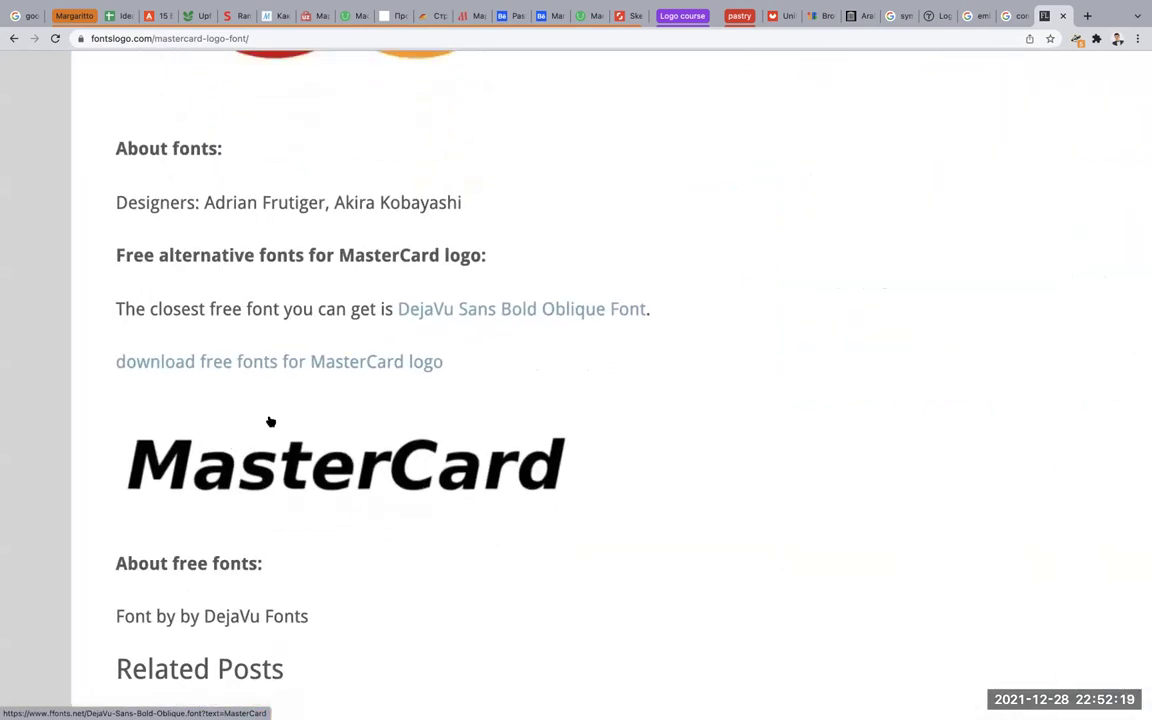
pyautogui.keyDown('ctrl'); pyautogui.scroll(-3, 270, 422); pyautogui.keyUp('ctrl')
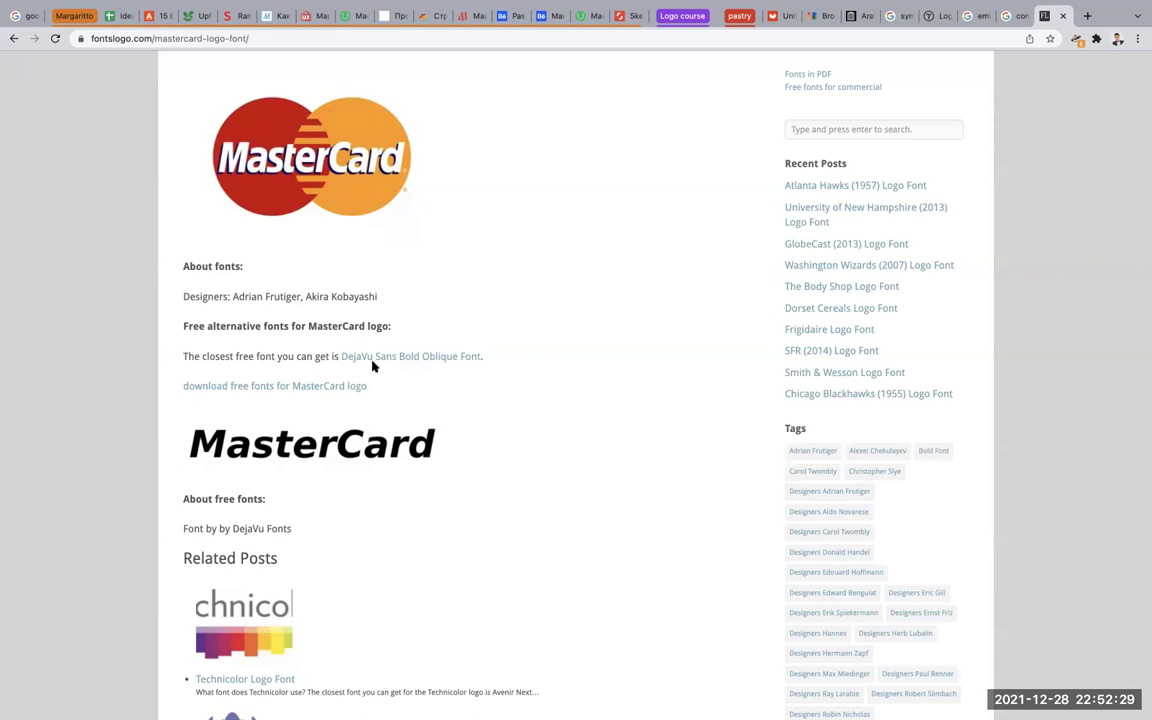
pyautogui.scroll(5, 301, 80)
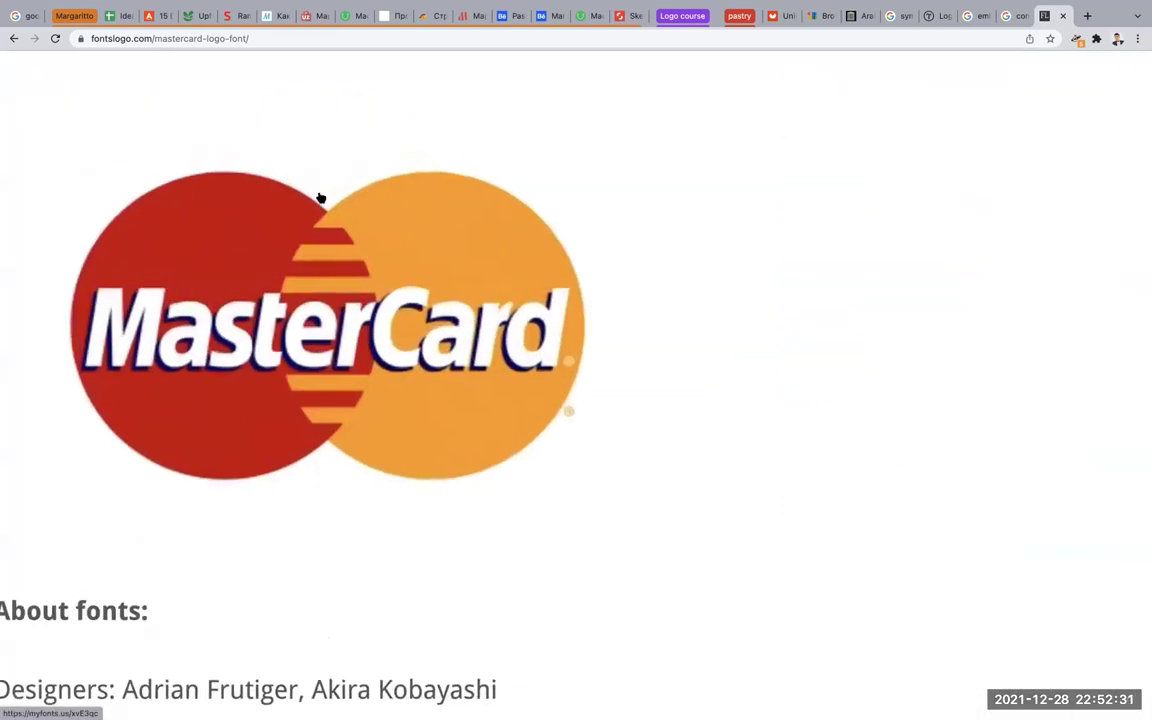
pyautogui.scroll(-2, 320, 197)
pyautogui.scroll(-3, 320, 197)
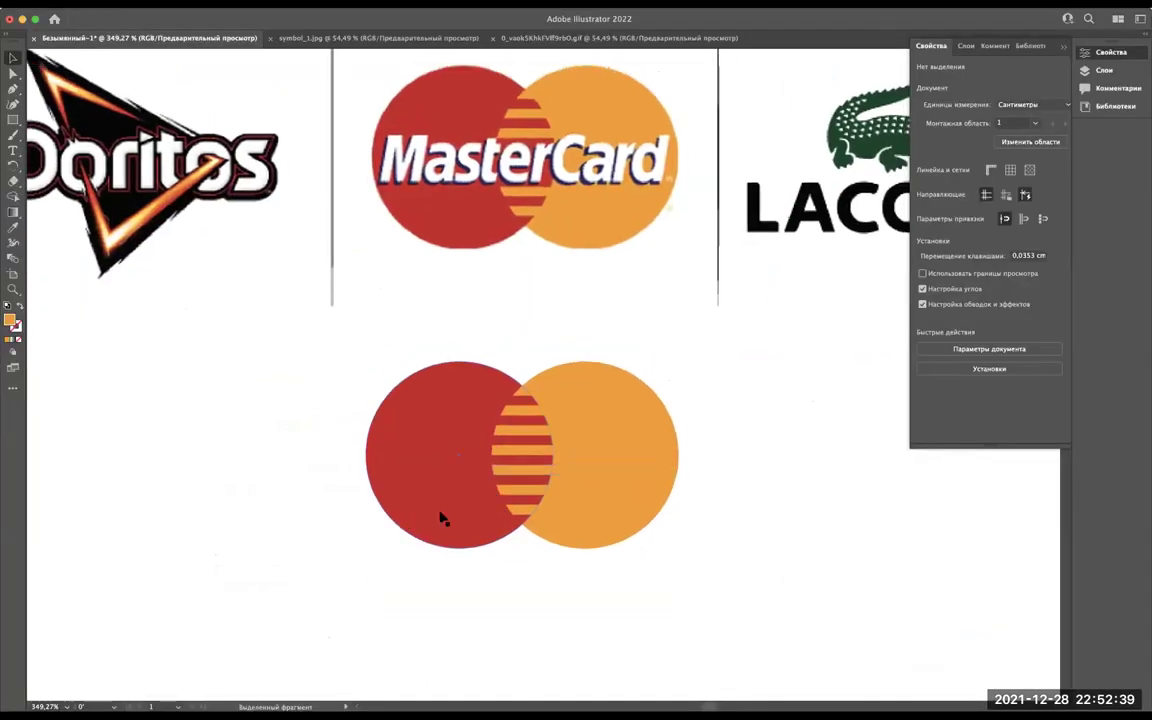
# Create a 'MasterCard' text object and move it onto the centre of the two circles.
pyautogui.press('t')
pyautogui.click(270, 460)
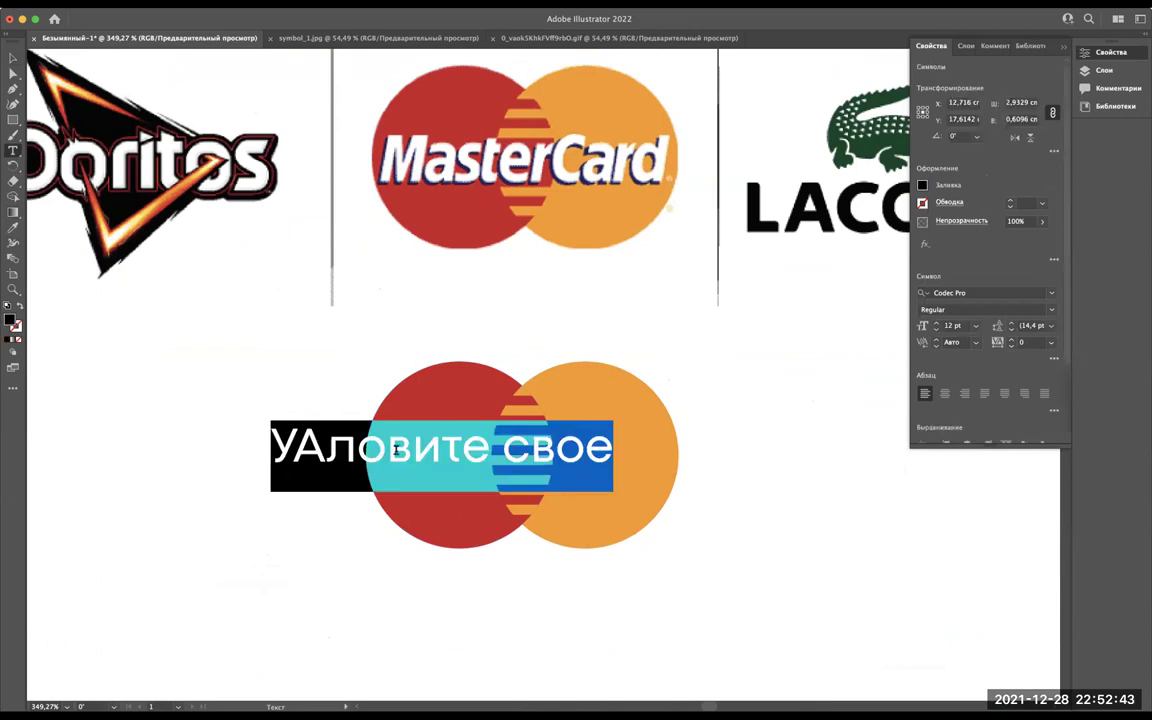
pyautogui.write('Master')
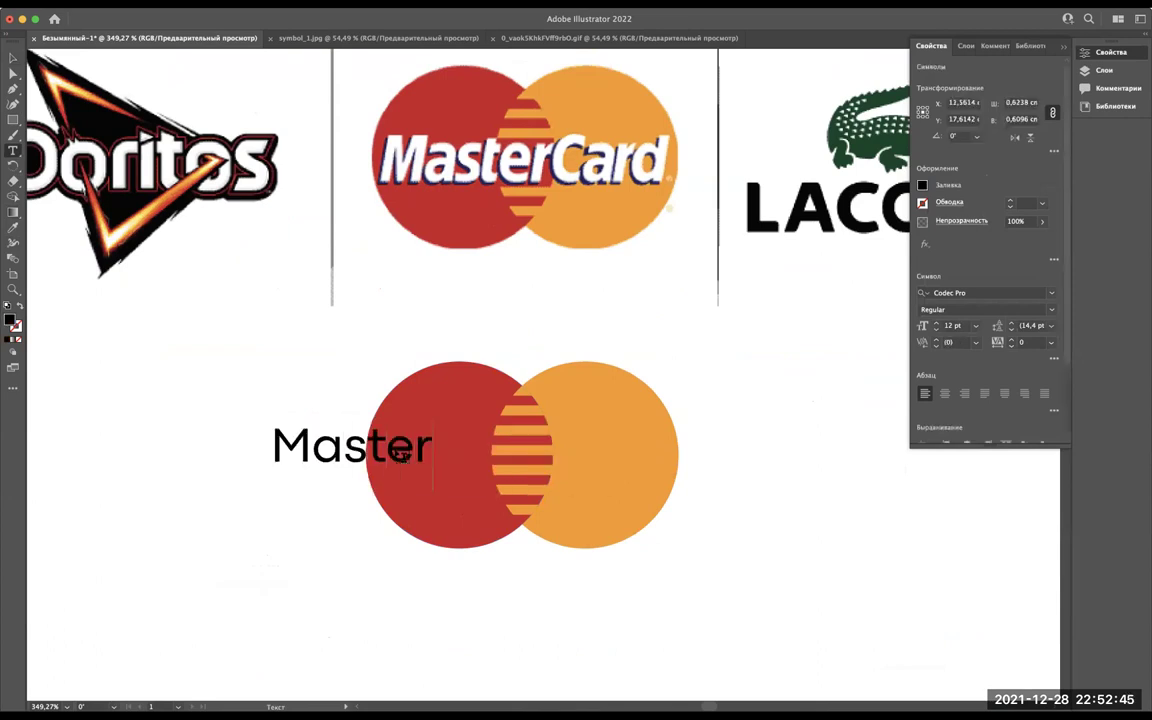
pyautogui.write('Card')
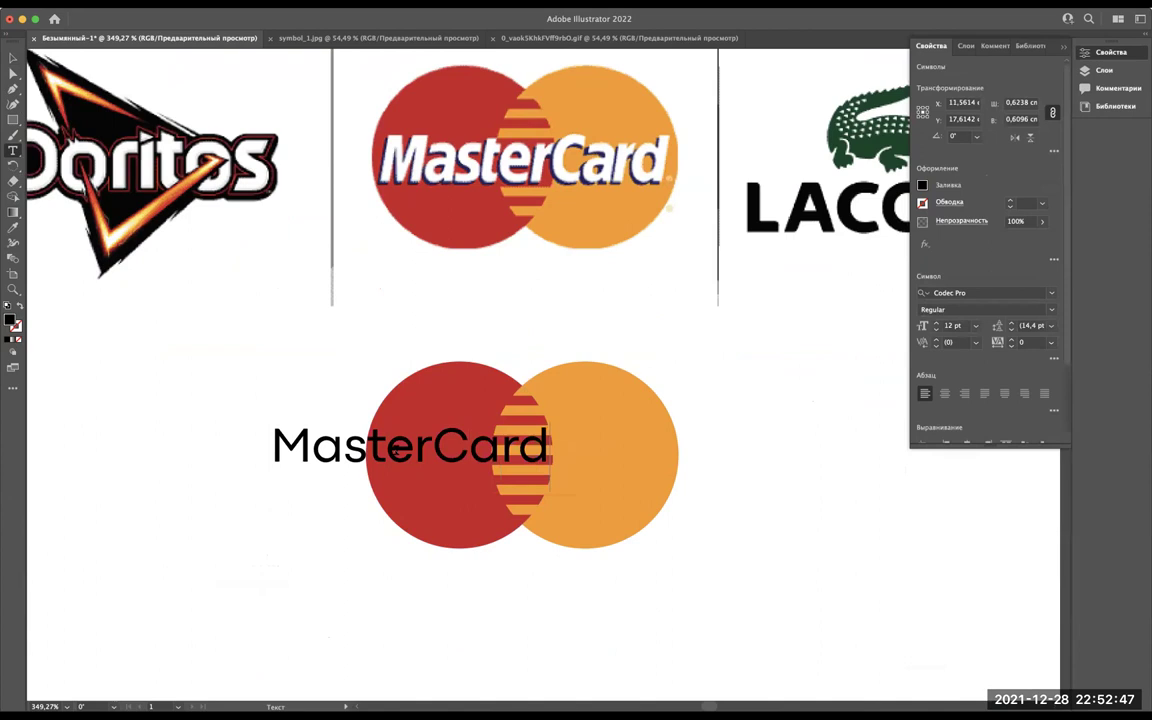
pyautogui.click(13, 58)
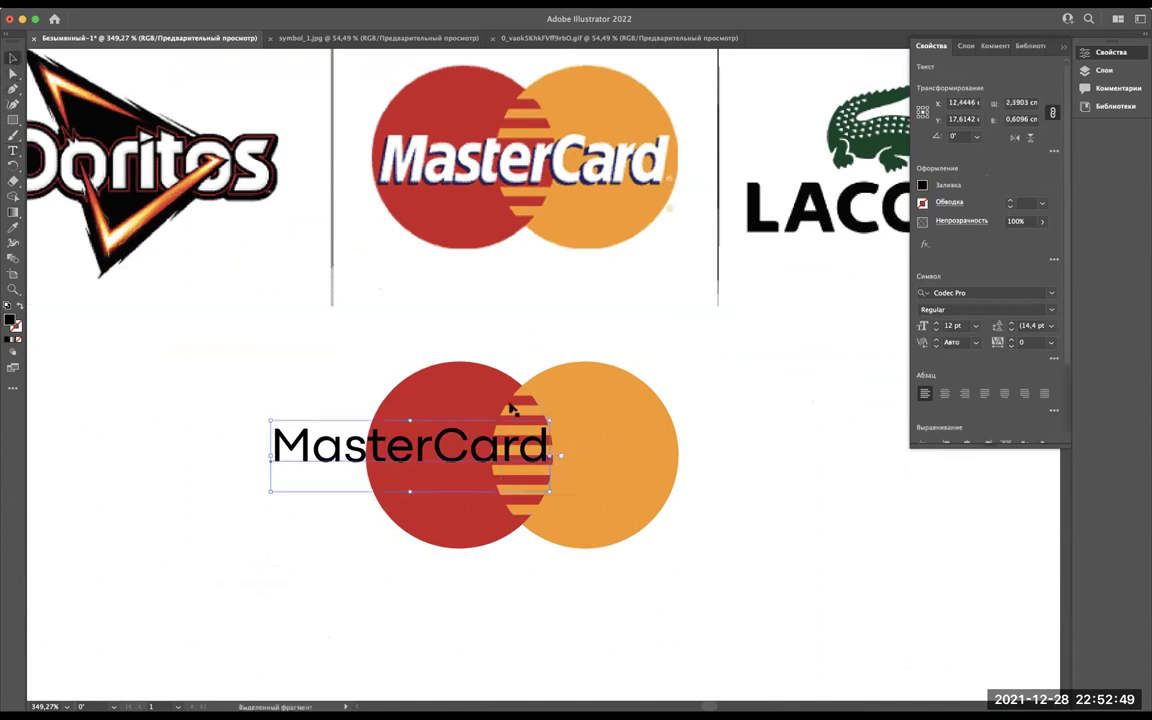
pyautogui.moveTo(456, 446)
pyautogui.mouseDown()
pyautogui.moveTo(567, 452)
pyautogui.moveTo(548, 455)
pyautogui.mouseUp()
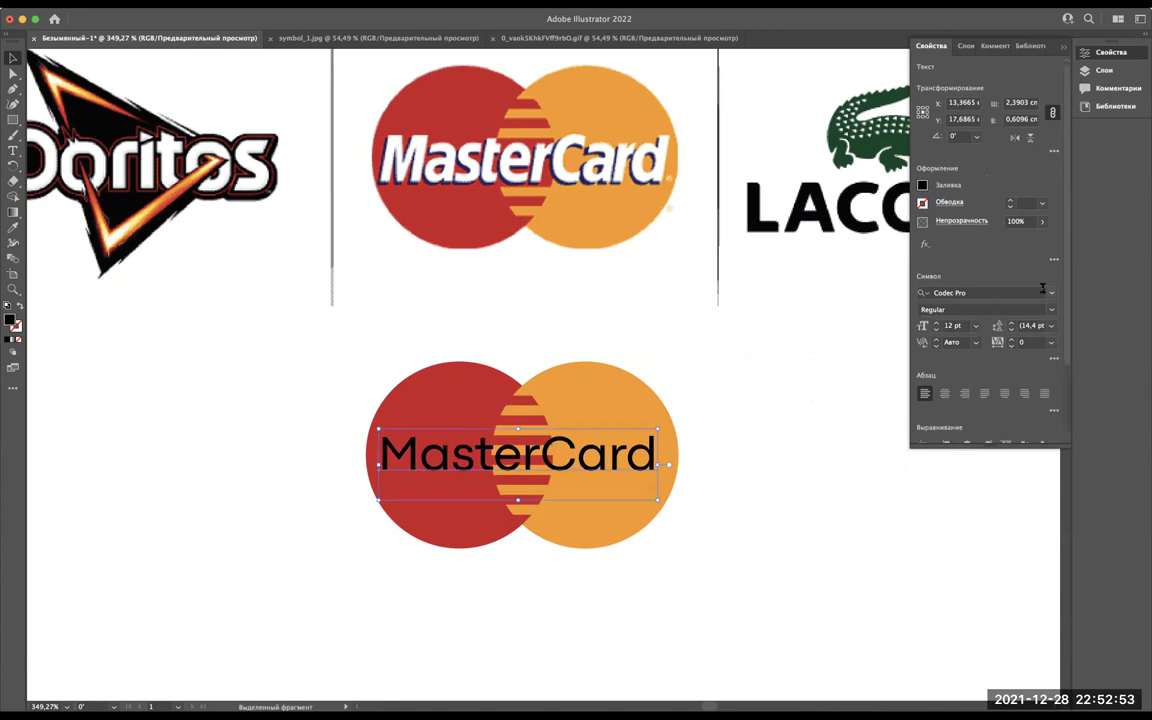
# Browse the font list for the wordmark, then close it without changing the font.
pyautogui.click(1051, 292)
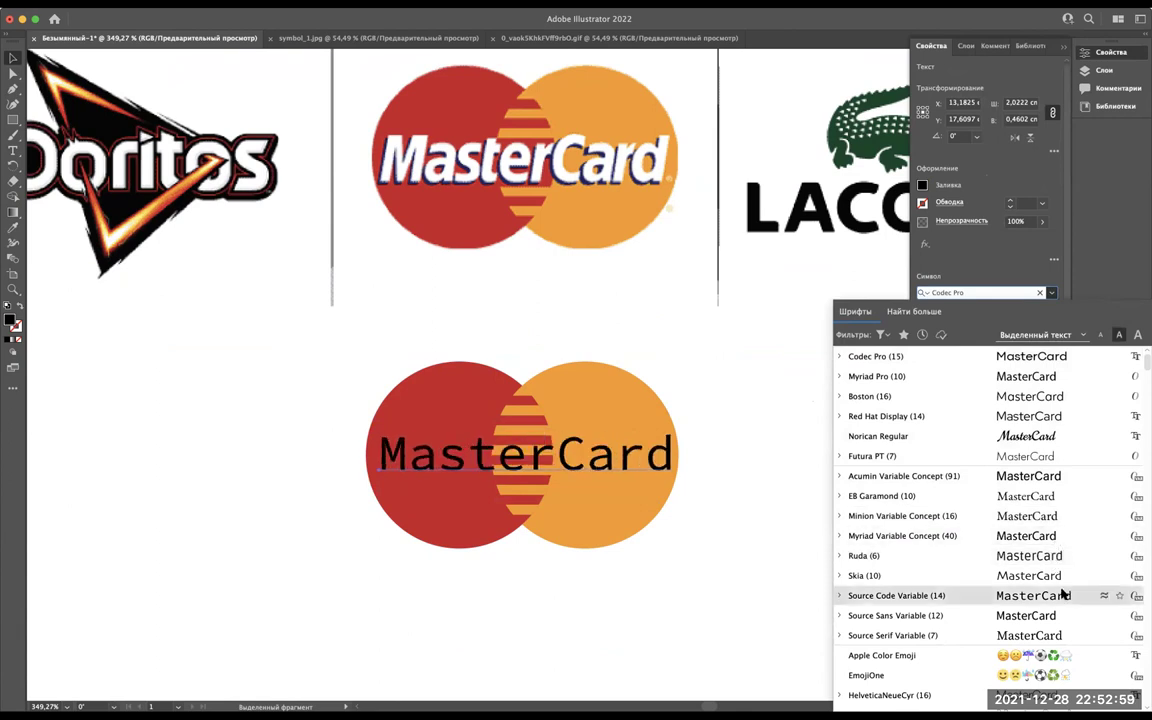
pyautogui.scroll(-5, 1065, 614)
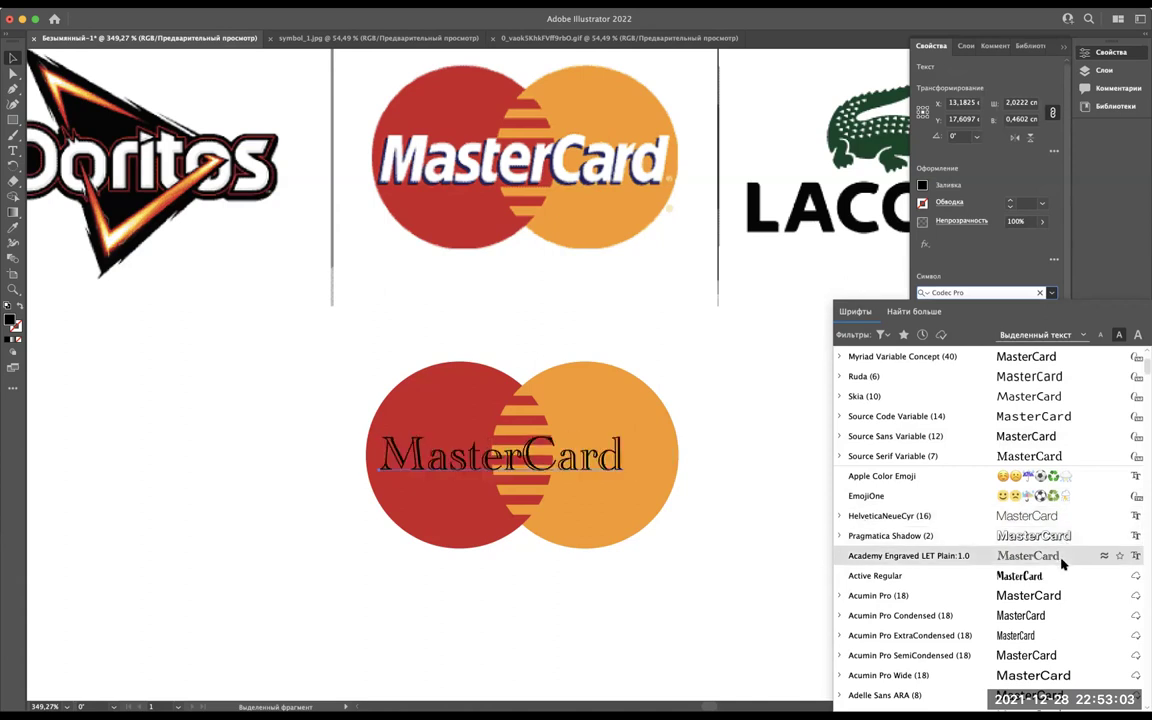
pyautogui.scroll(-2, 1062, 563)
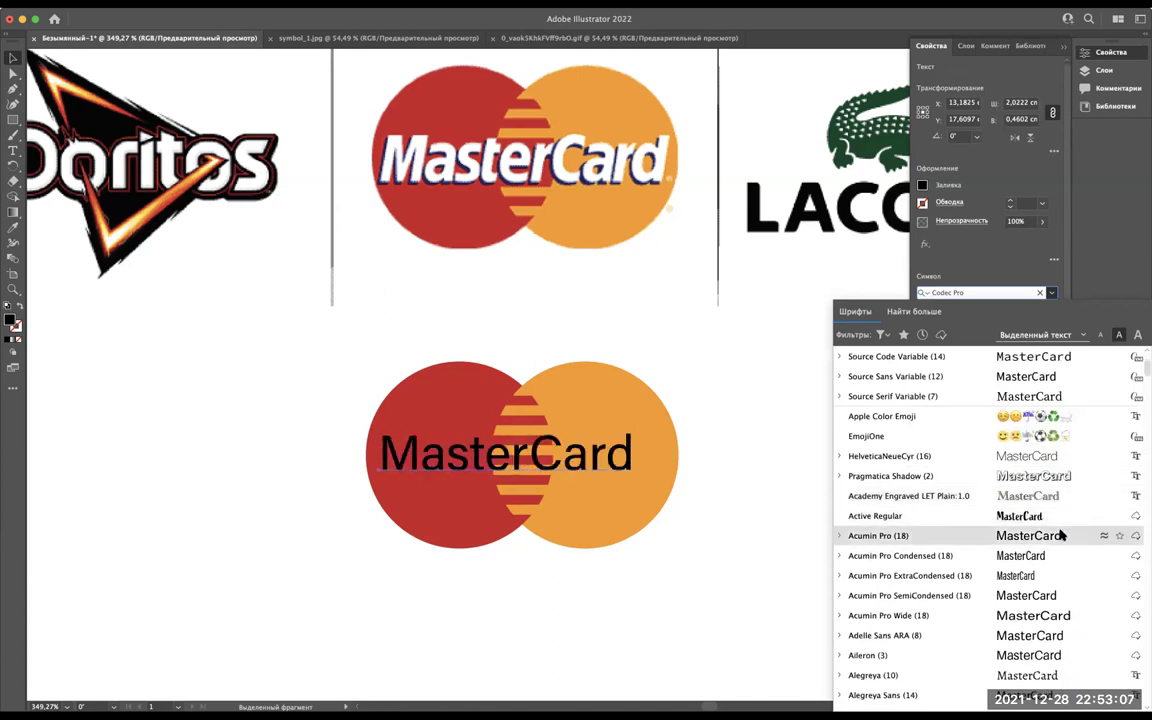
pyautogui.scroll(-3, 1062, 535)
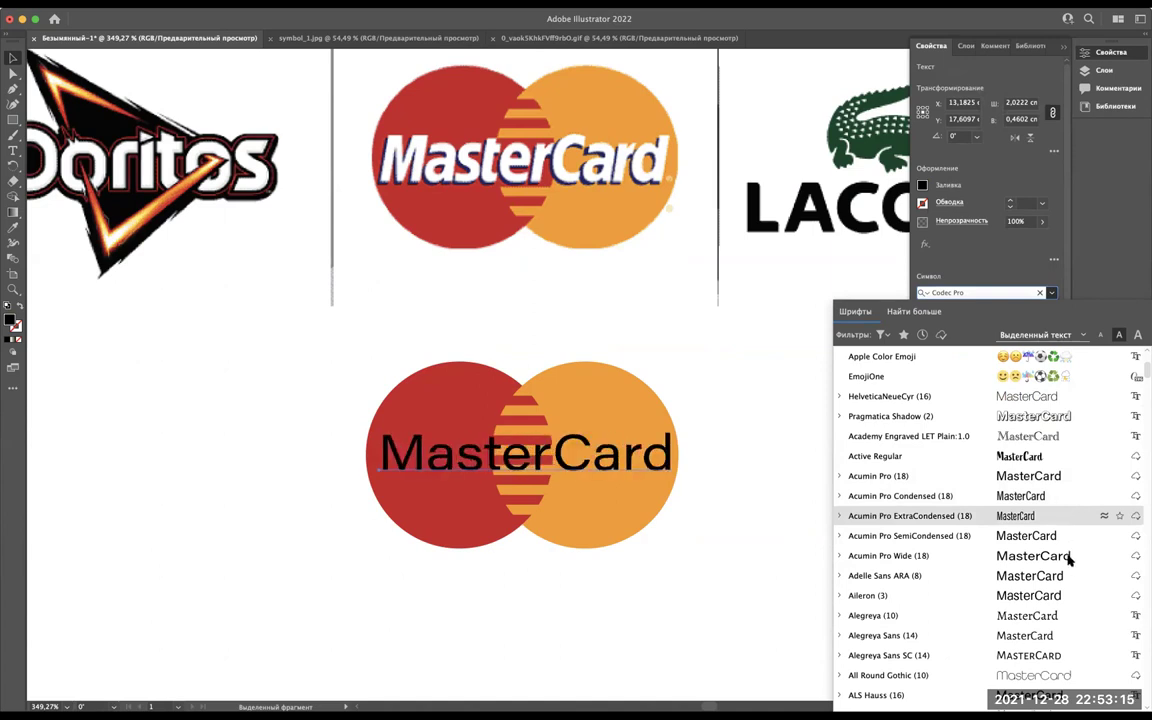
pyautogui.scroll(-3, 1068, 560)
pyautogui.scroll(-1, 1068, 560)
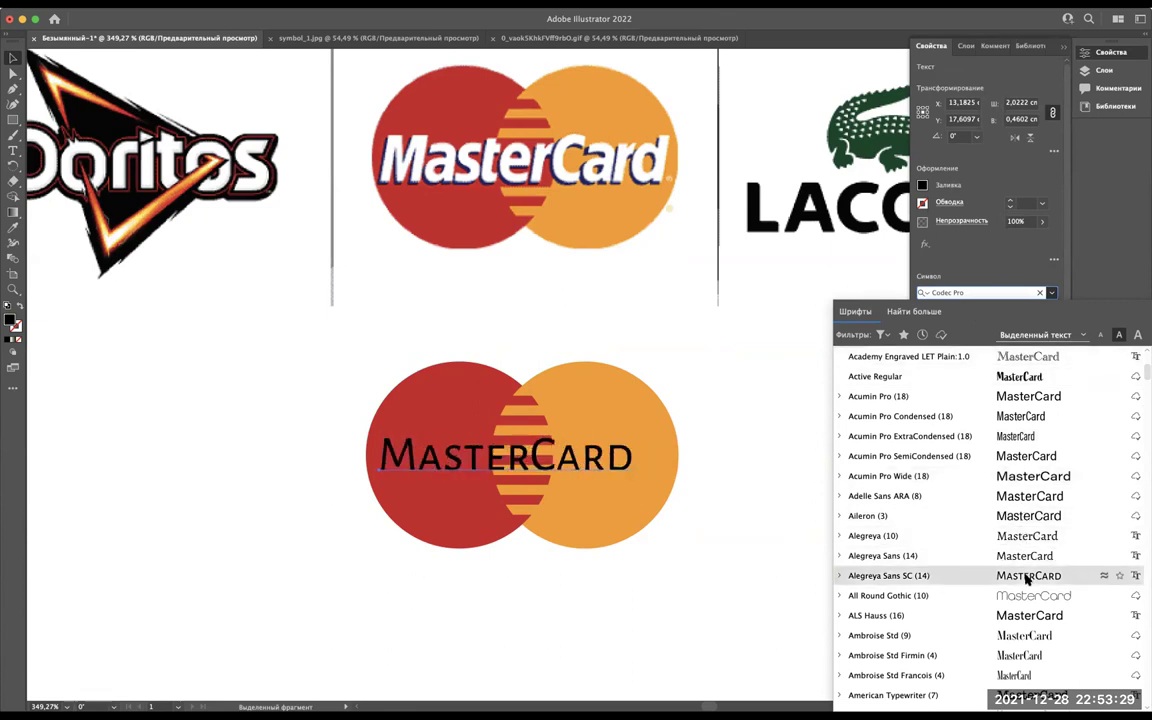
pyautogui.press('Escape')
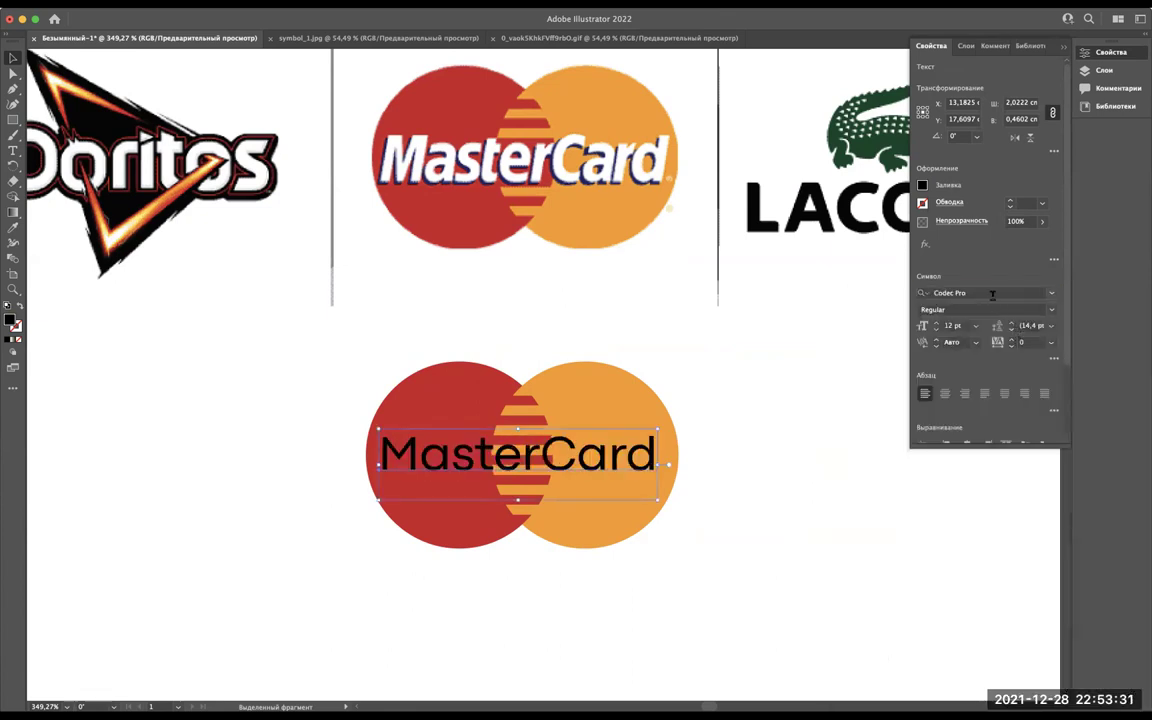
# Search fonts for 'got' and apply GothamCond-BoldItalic to the MasterCard text.
pyautogui.click(969, 292)
pyautogui.write('got')
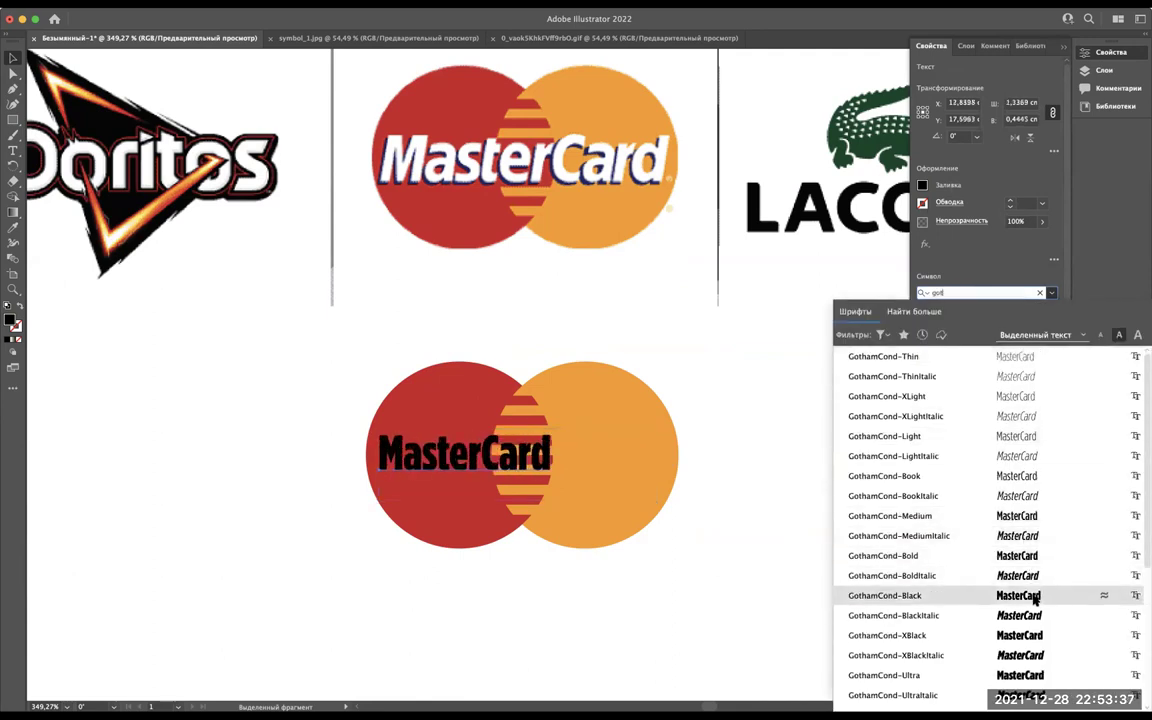
pyautogui.scroll(-2, 1040, 590)
pyautogui.scroll(-3, 1045, 586)
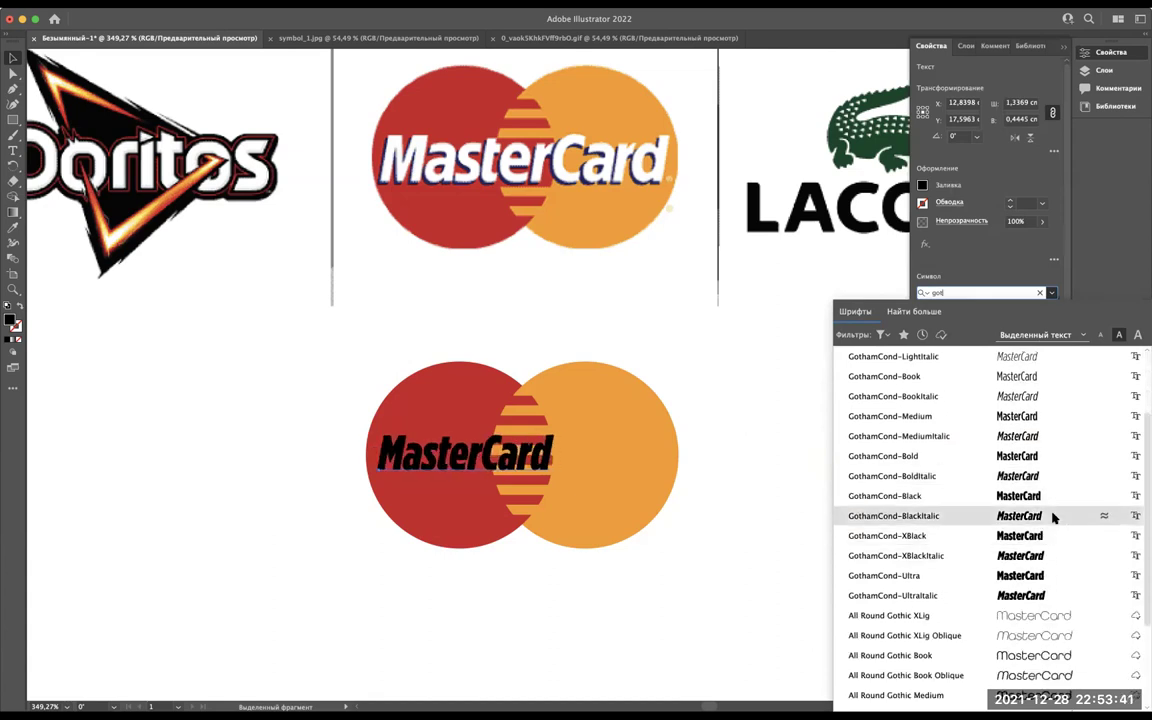
pyautogui.scroll(-5, 1052, 517)
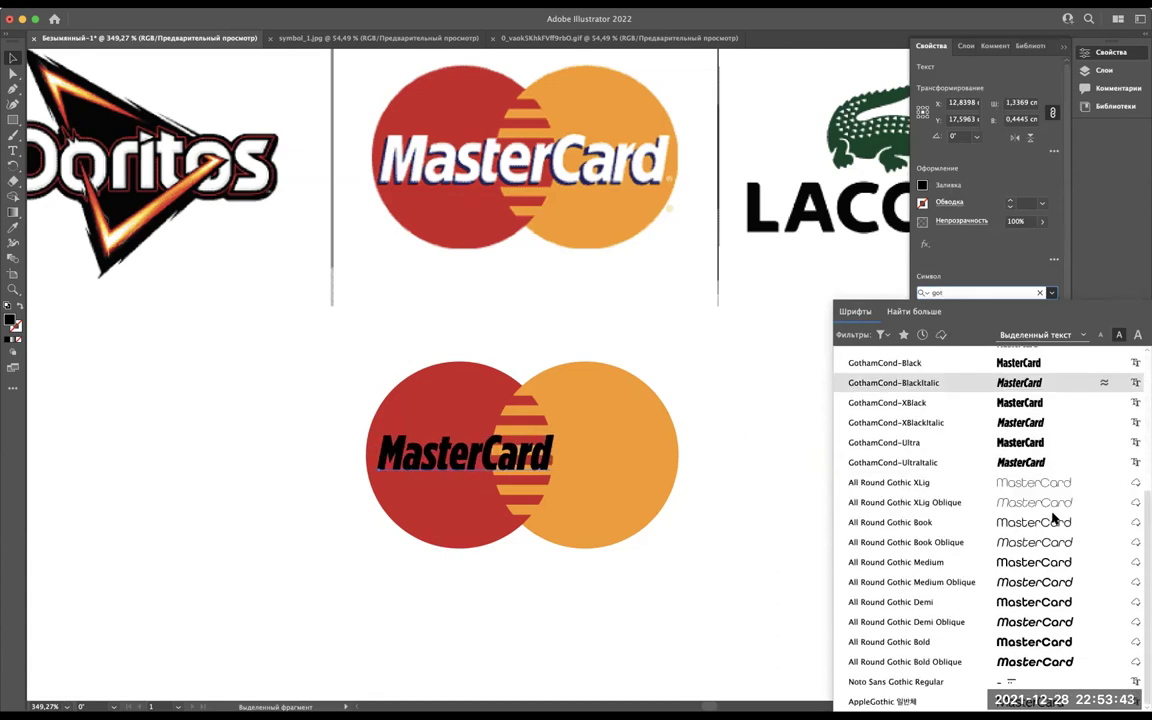
pyautogui.scroll(8, 1052, 517)
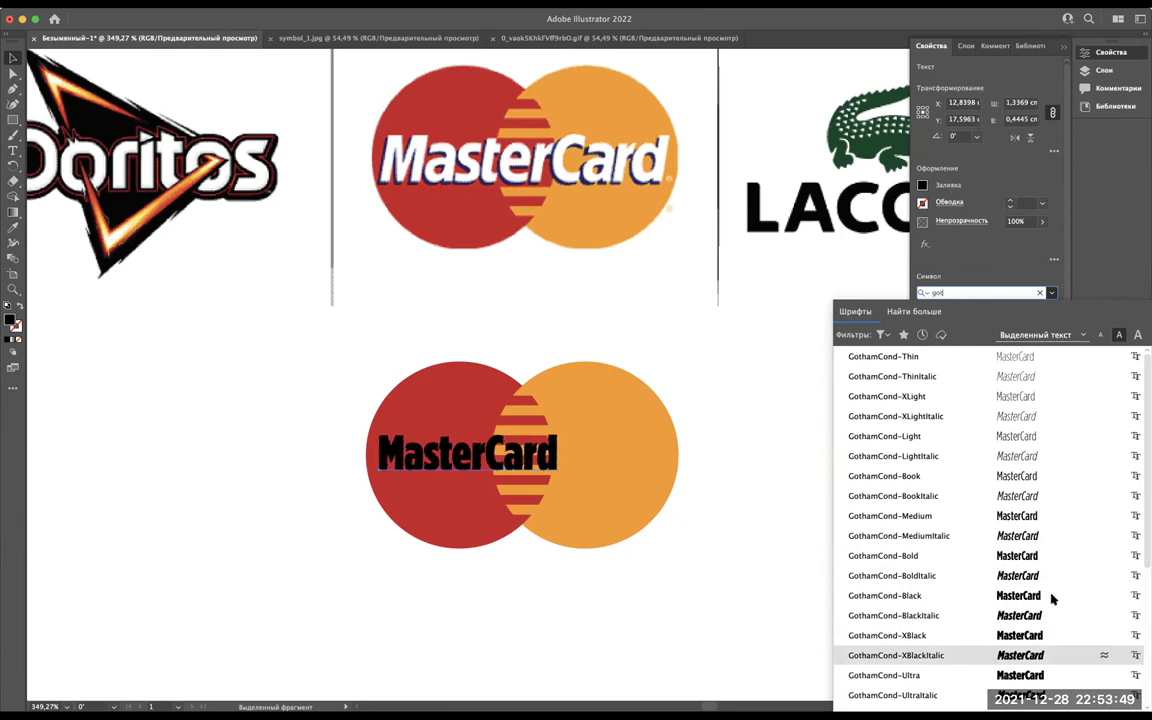
pyautogui.click(1057, 580)
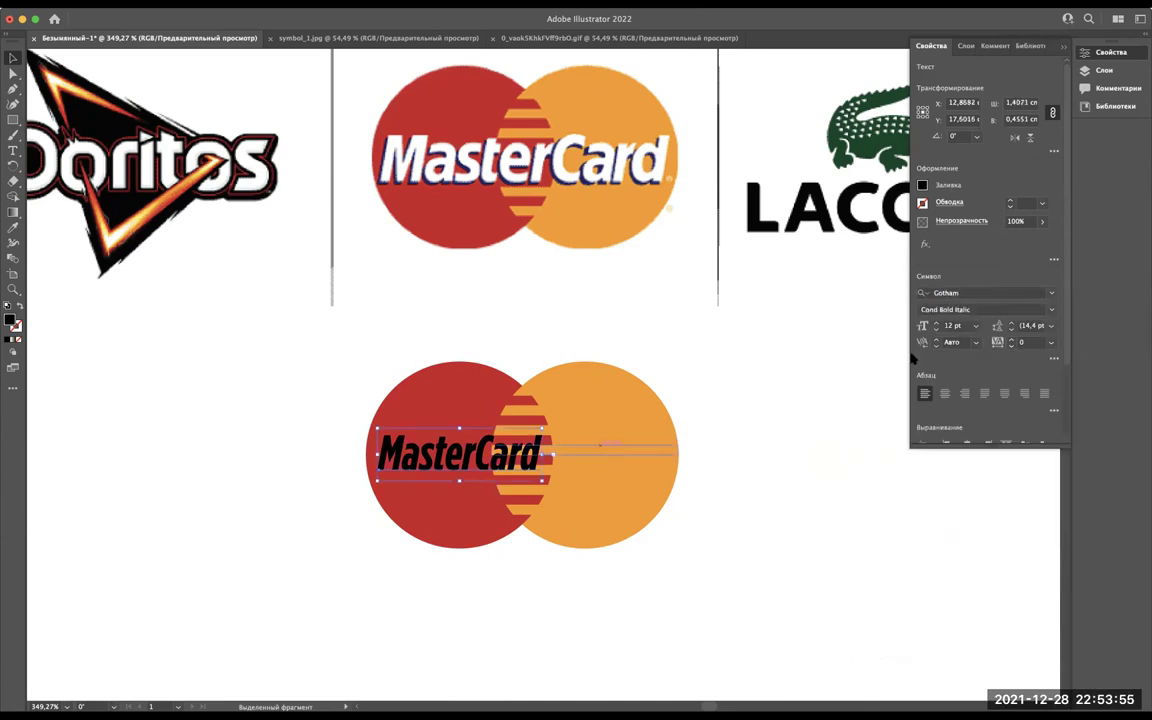
pyautogui.click(1051, 293)
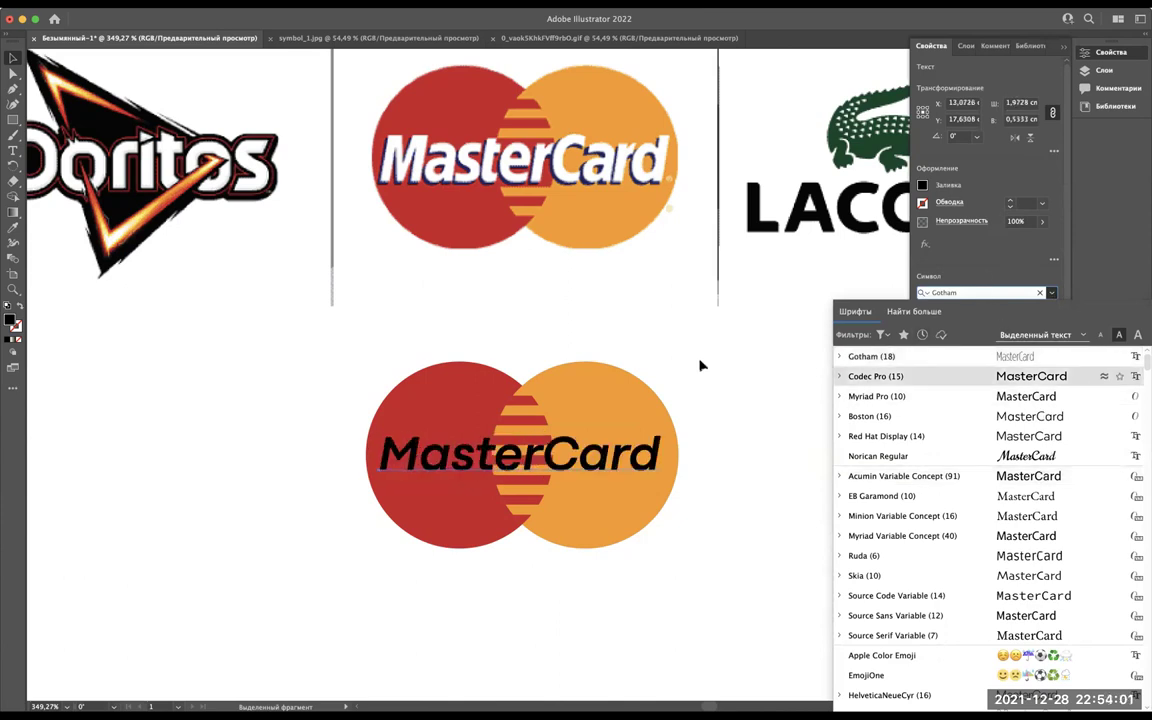
pyautogui.press('Escape')
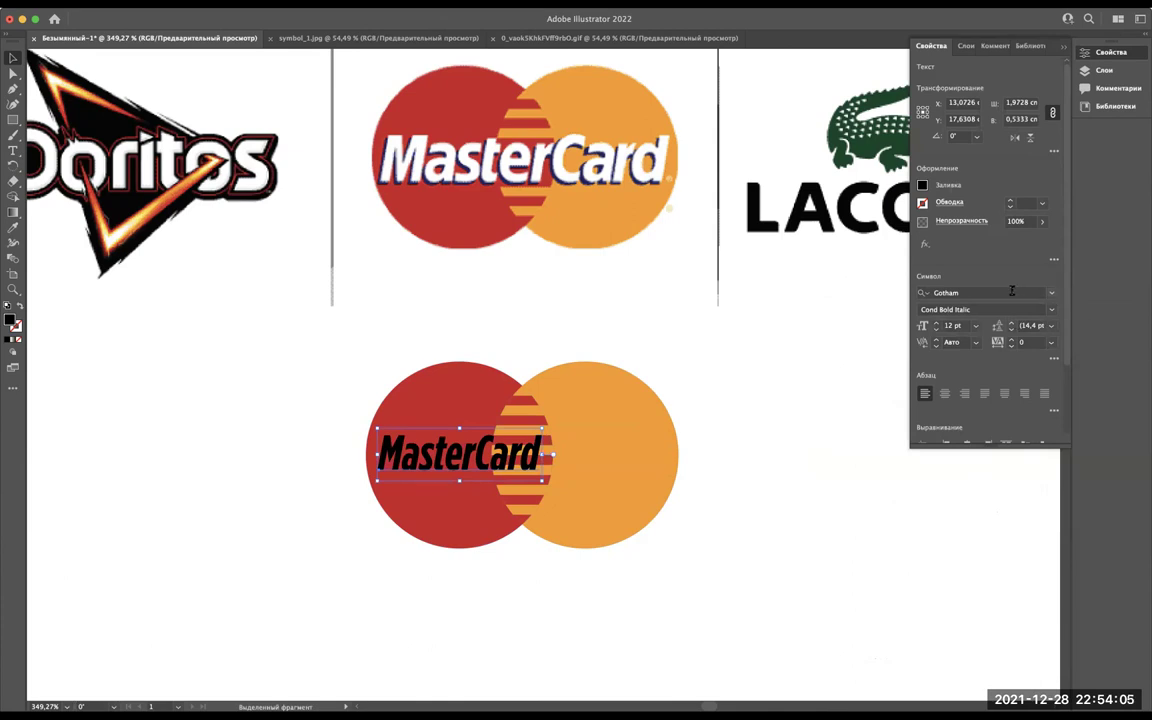
# Switch the wordmark to Gotham Cond ExtraBlack Italic and widen it to 17.8 pt across both circles.
pyautogui.click(1050, 309)
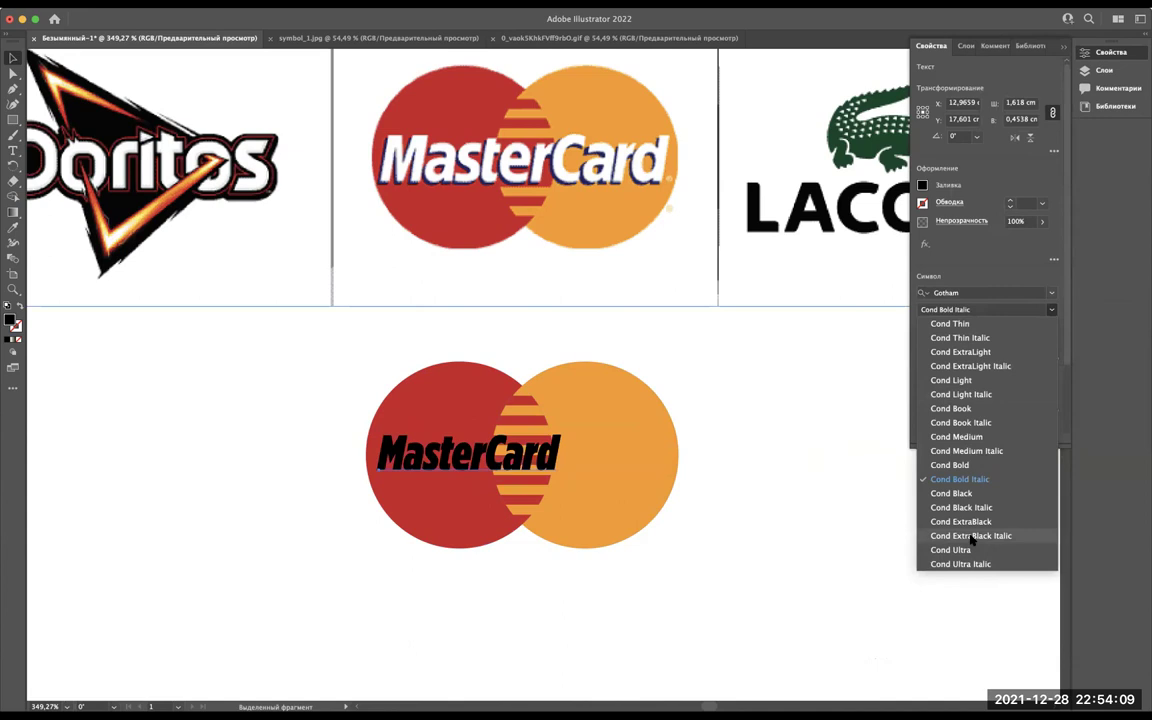
pyautogui.click(970, 536)
pyautogui.doubleClick(557, 457)
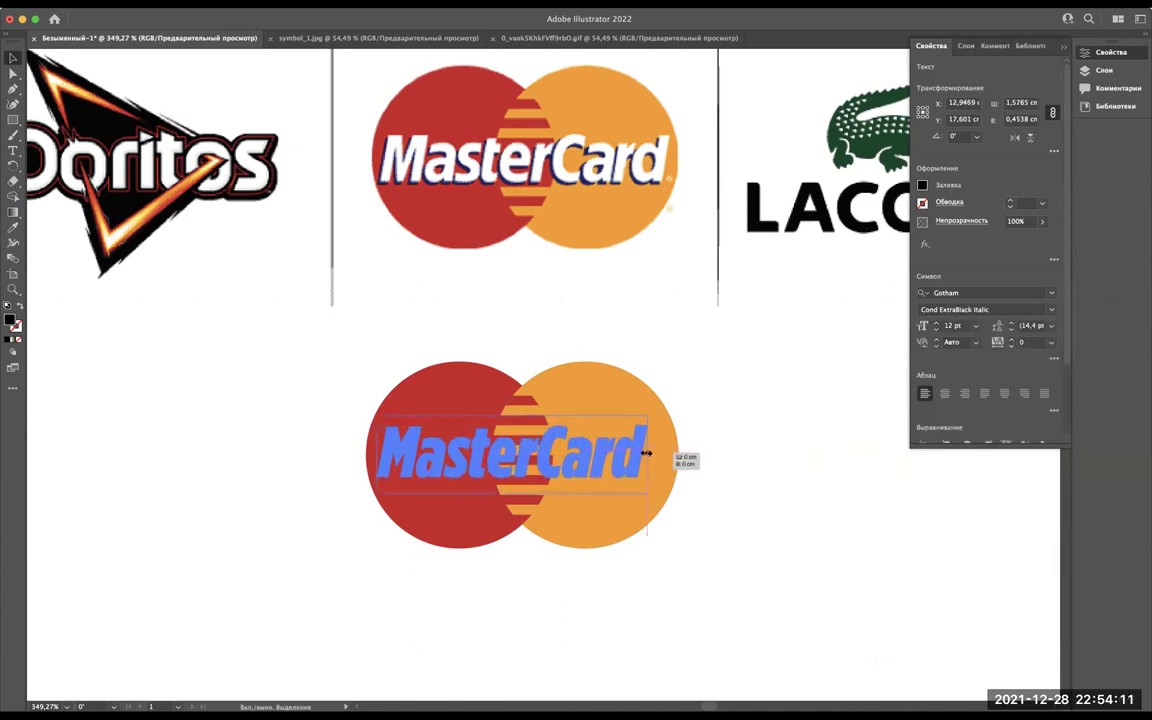
pyautogui.moveTo(646, 453); pyautogui.dragTo(649, 453)
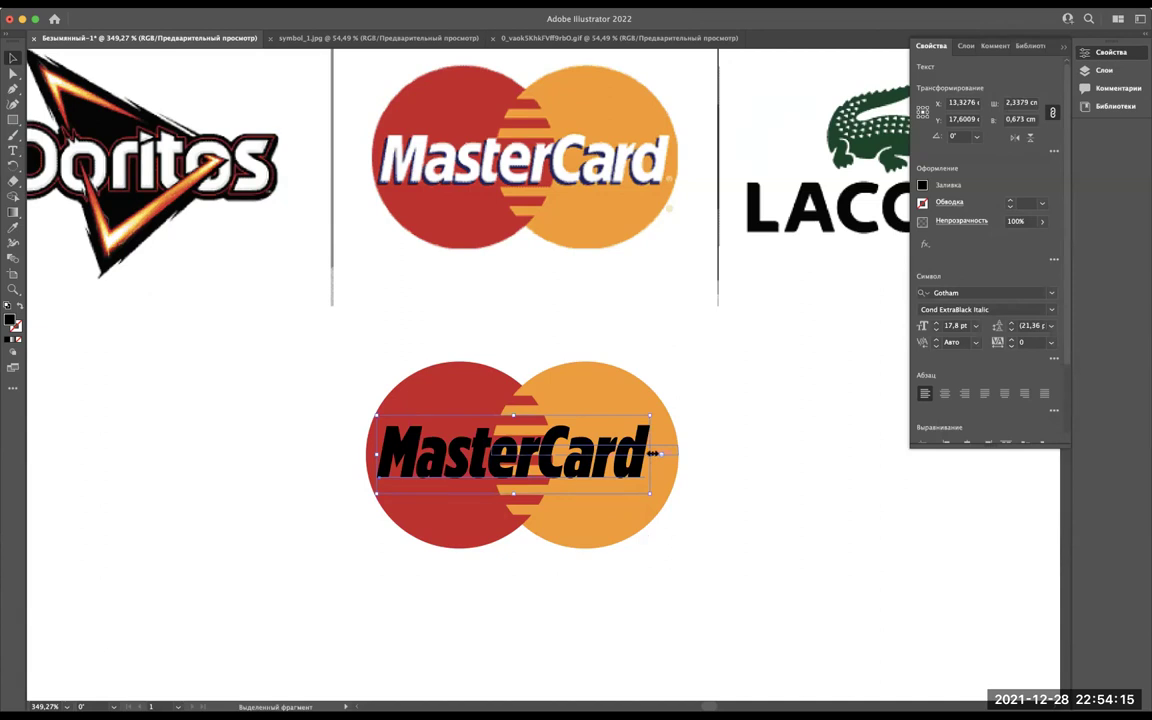
pyautogui.moveTo(652, 453); pyautogui.dragTo(676, 453)
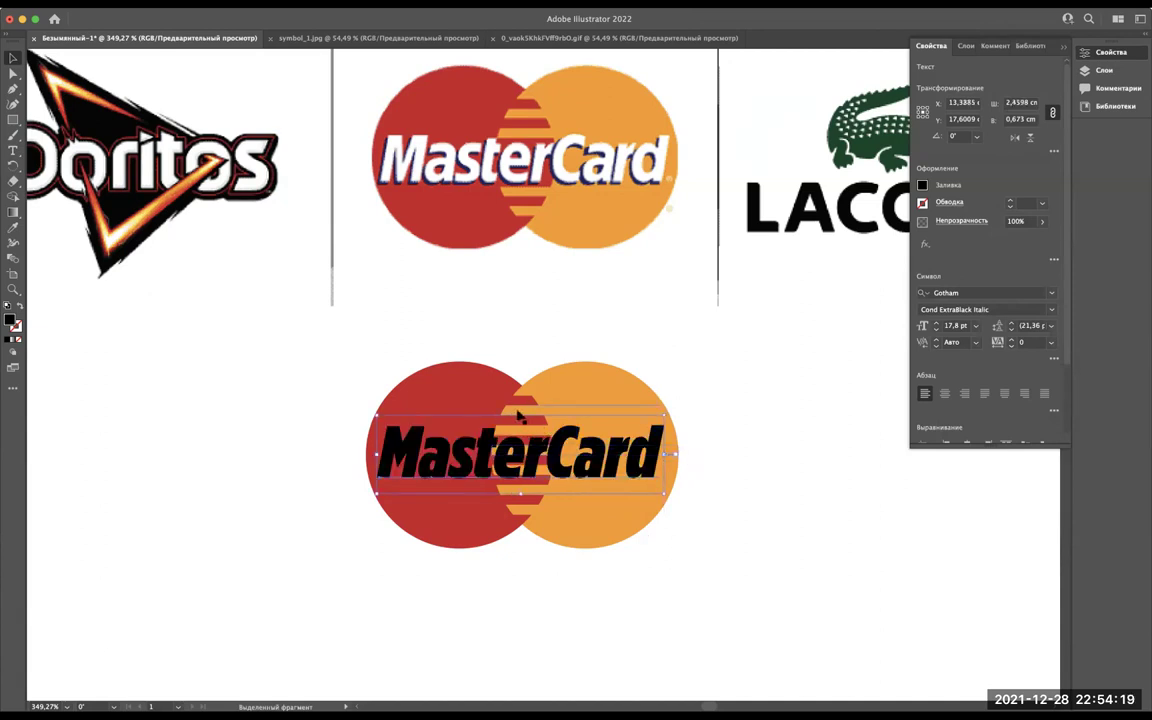
# Turn the wordmark white with the Eyedropper, sampling the reference logo's letters.
pyautogui.press('i')
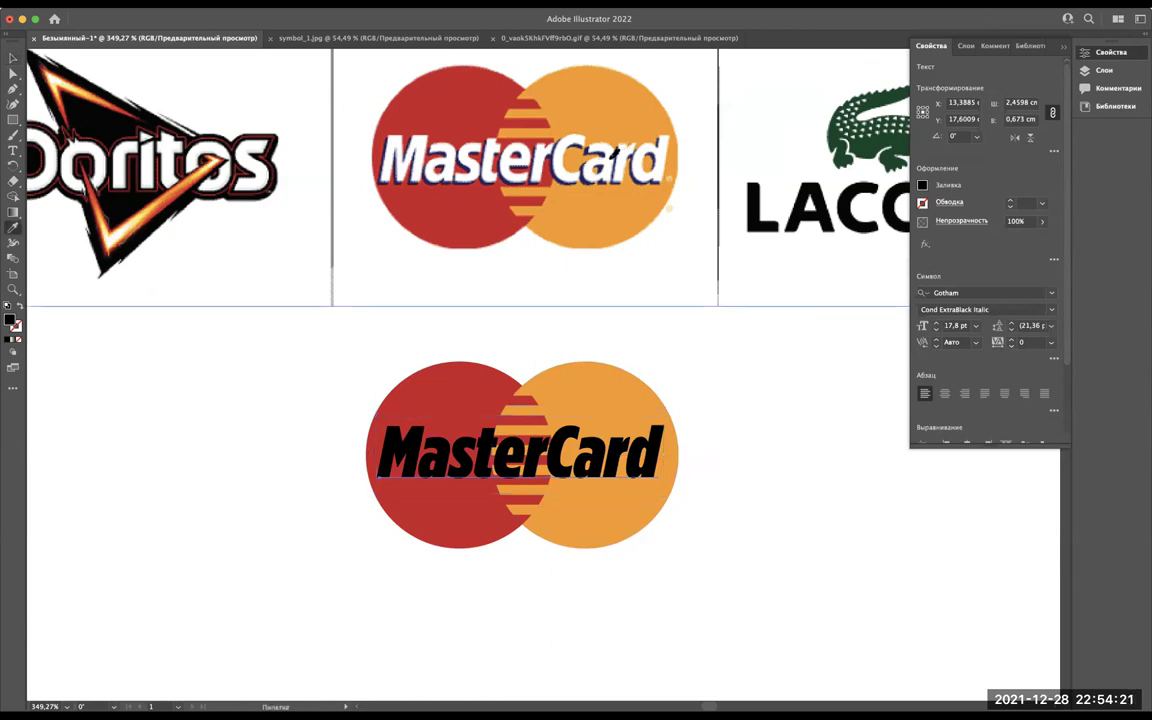
pyautogui.click(613, 152)
pyautogui.press('v')
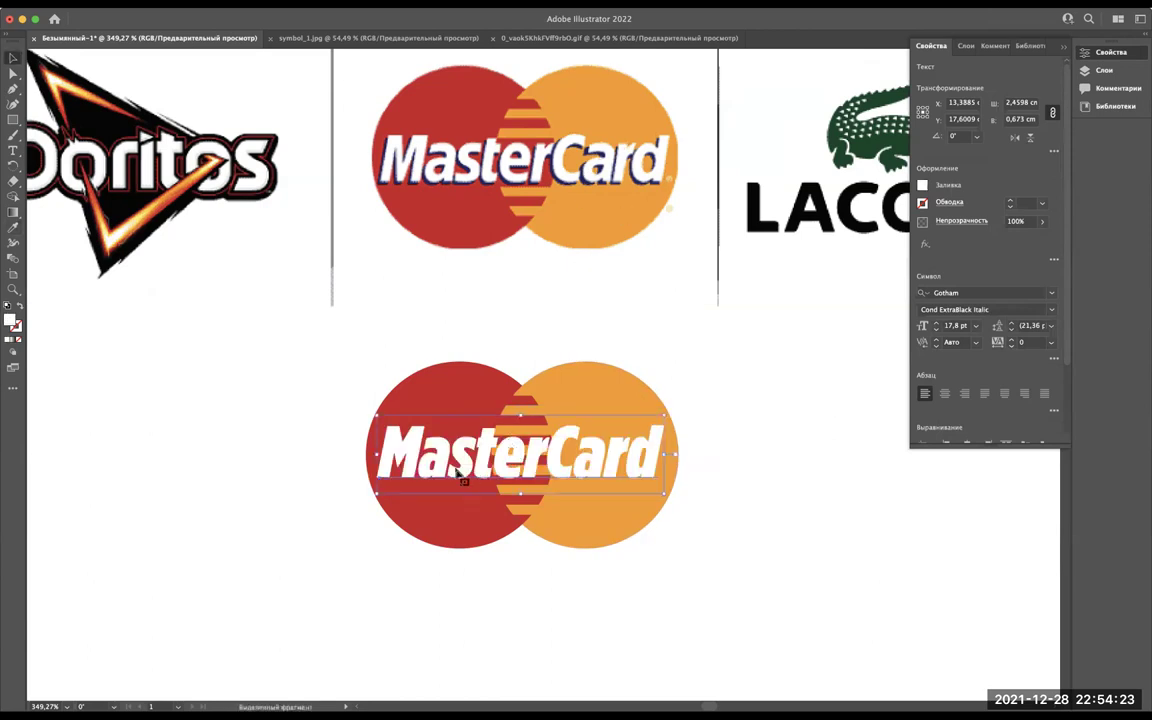
pyautogui.scroll(5, 457, 472)
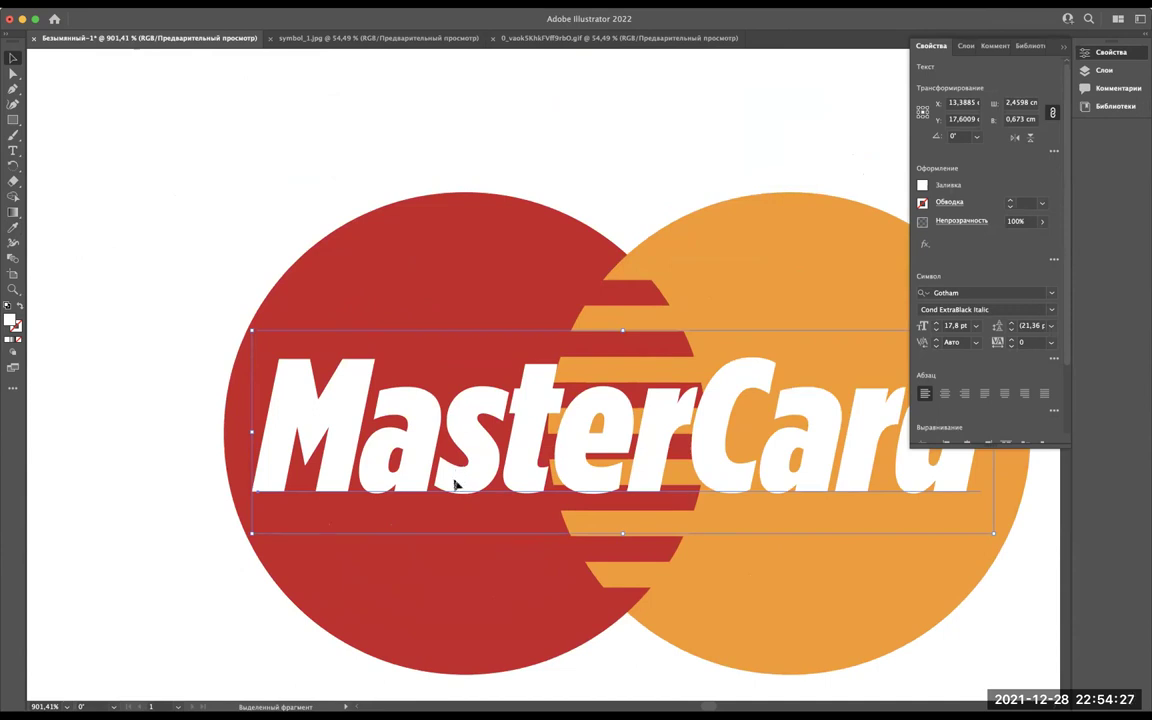
# Duplicate the wordmark and colour the copy navy from the reference logo.
pyautogui.moveTo(454, 485); pyautogui.dragTo(458, 477)
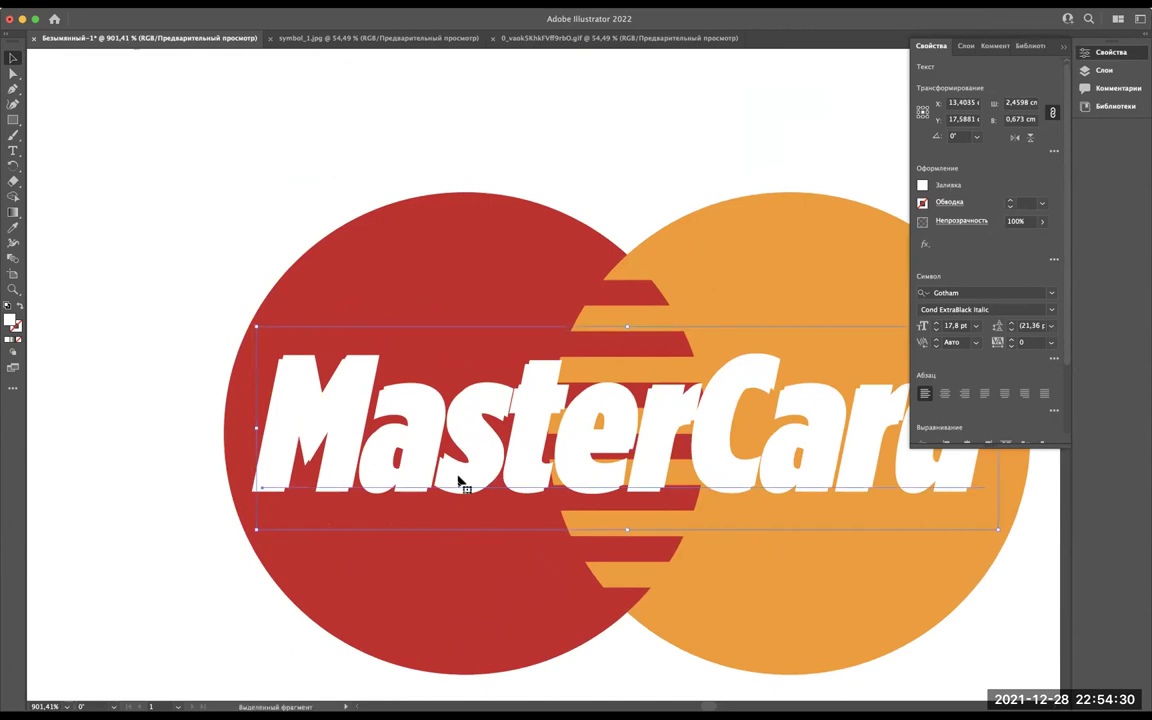
pyautogui.click(256, 490)
pyautogui.click(260, 498)
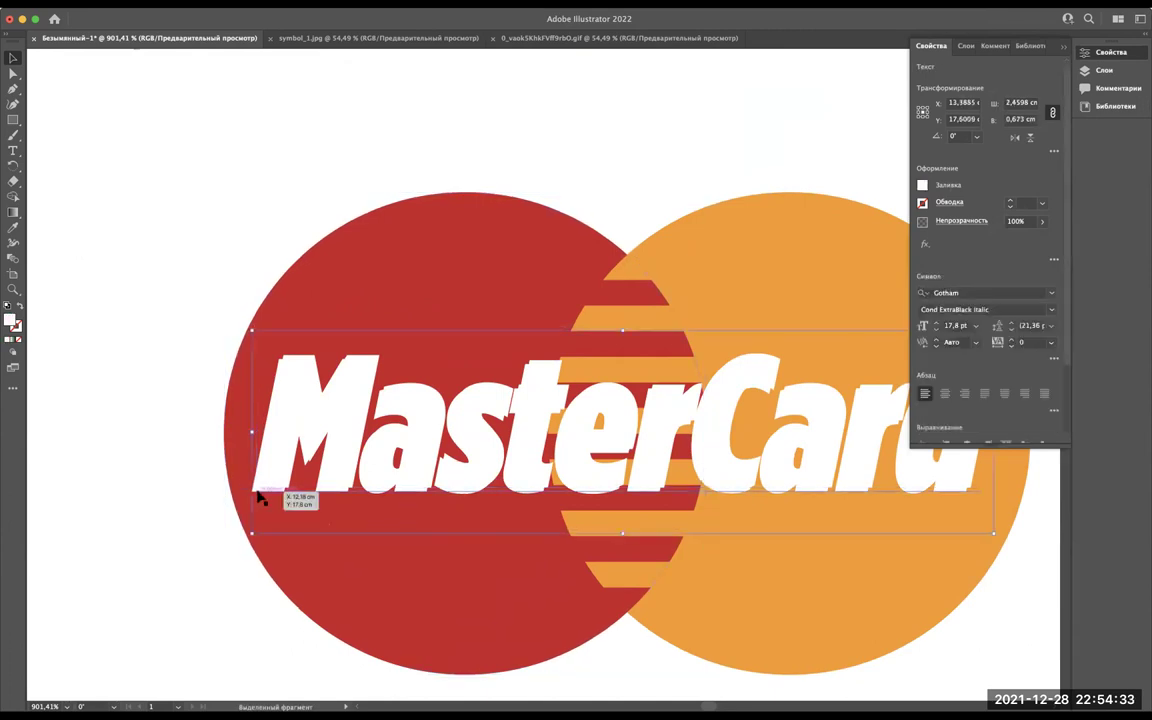
pyautogui.scroll(-2, 258, 498)
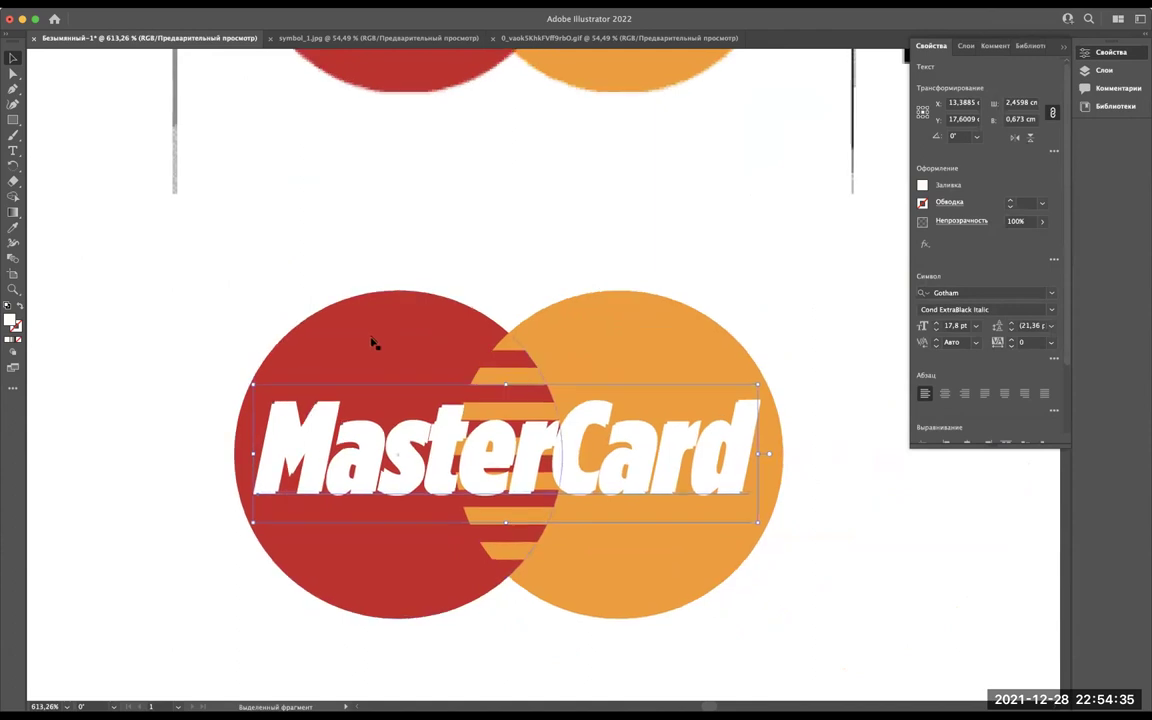
pyautogui.scroll(2, 557, 273)
pyautogui.press('i')
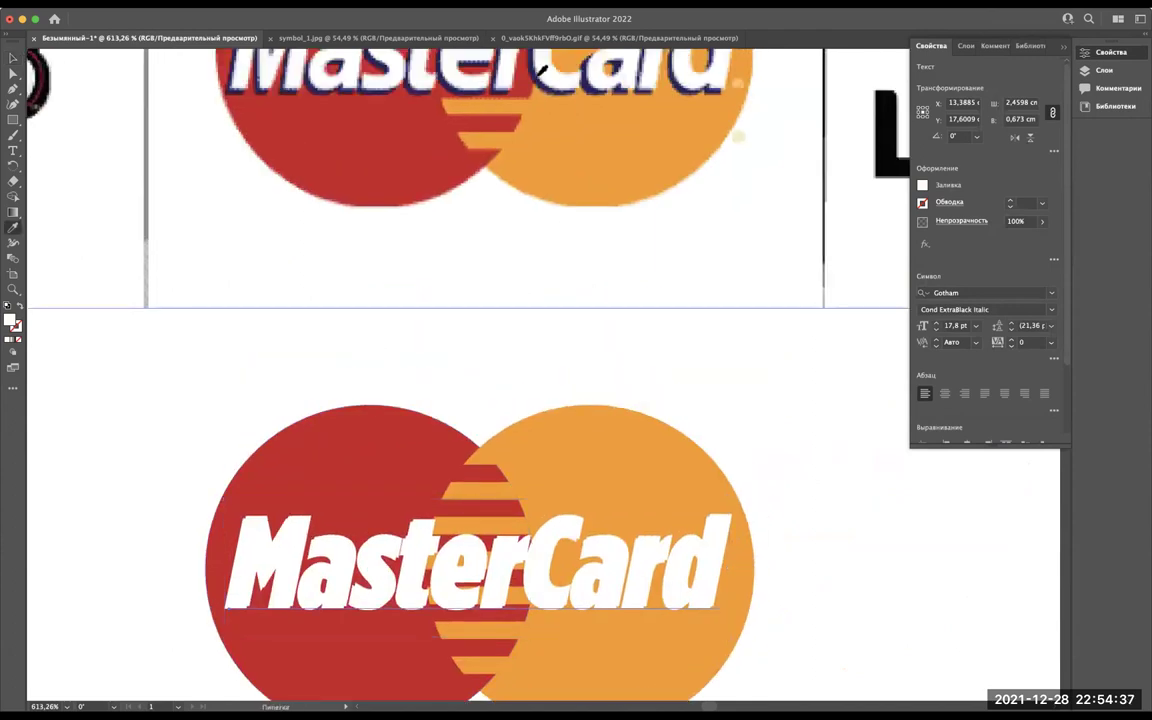
pyautogui.click(537, 68)
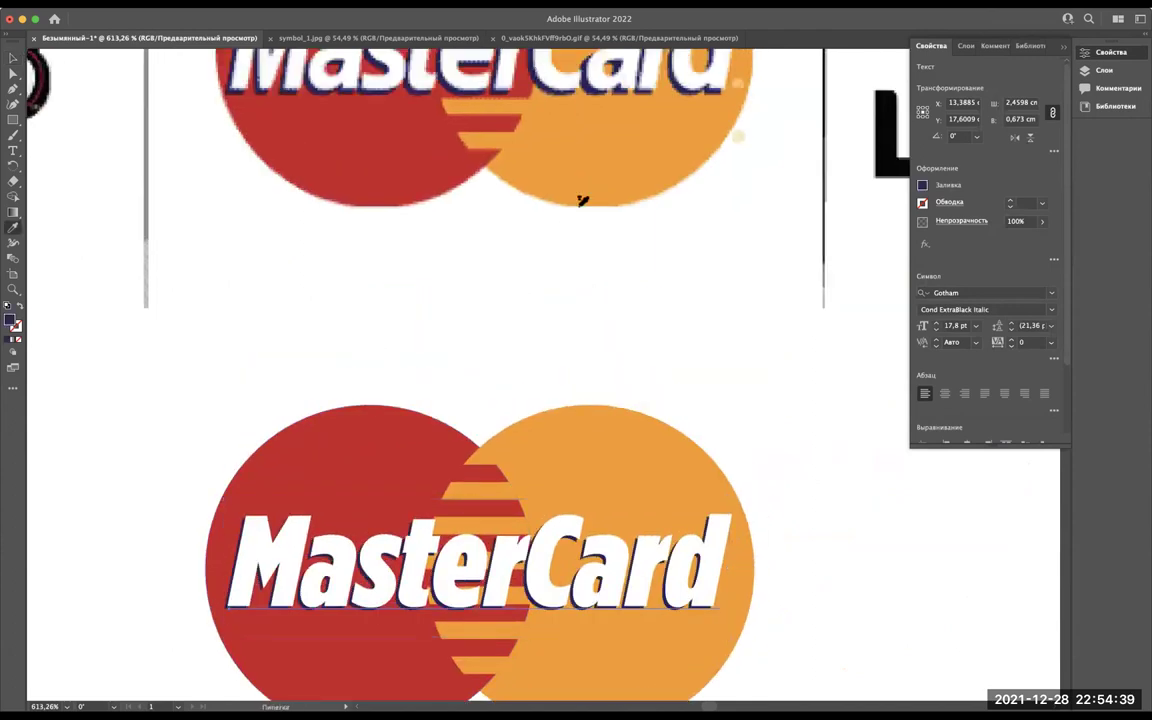
pyautogui.scroll(-3, 581, 198)
# Nudge the white wordmark up and right to reveal the navy shadow.
pyautogui.press('v')
pyautogui.click(660, 472)
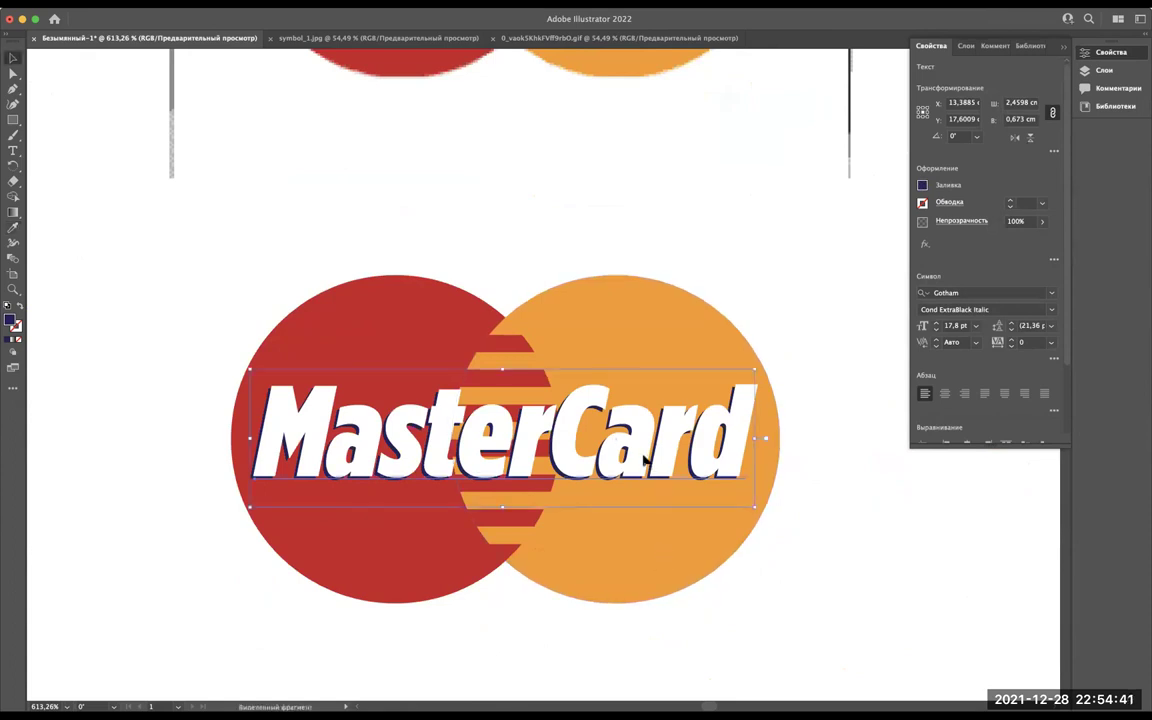
pyautogui.press('Up')
pyautogui.press('Right')
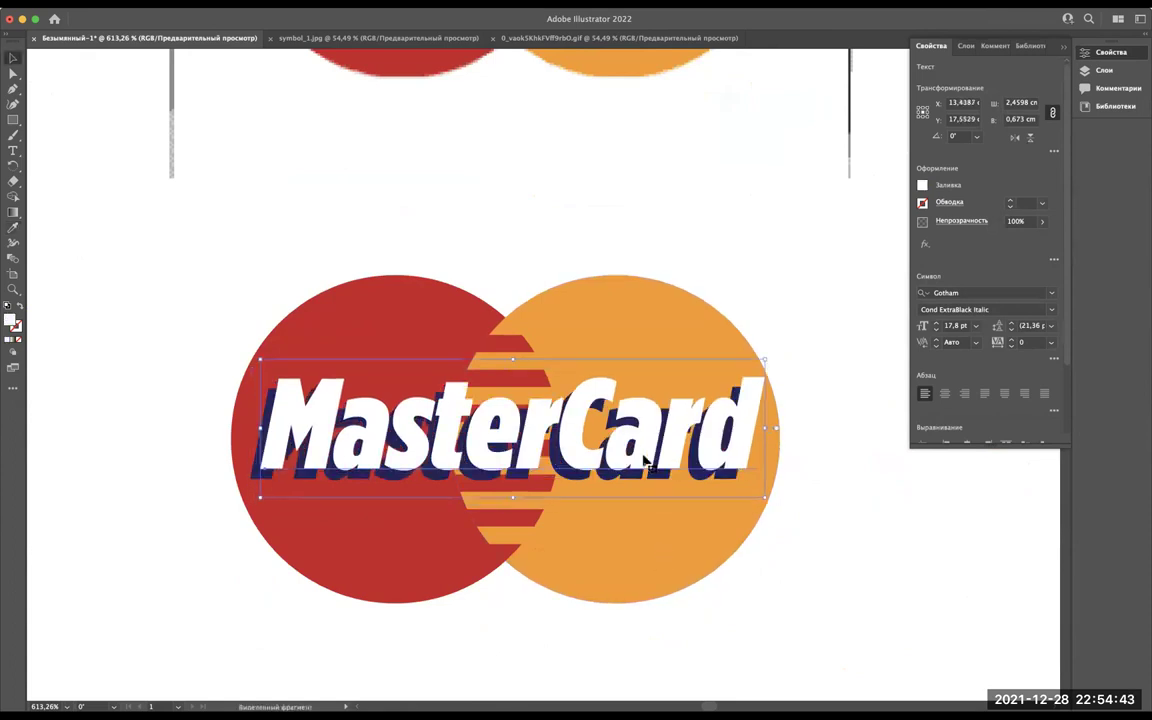
pyautogui.scroll(2, 645, 460)
# Drag the white wordmark into its final position over the navy shadow, then deselect.
pyautogui.moveTo(638, 458); pyautogui.dragTo(636, 471)
pyautogui.scroll(-3, 631, 473)
pyautogui.scroll(-1, 631, 473)
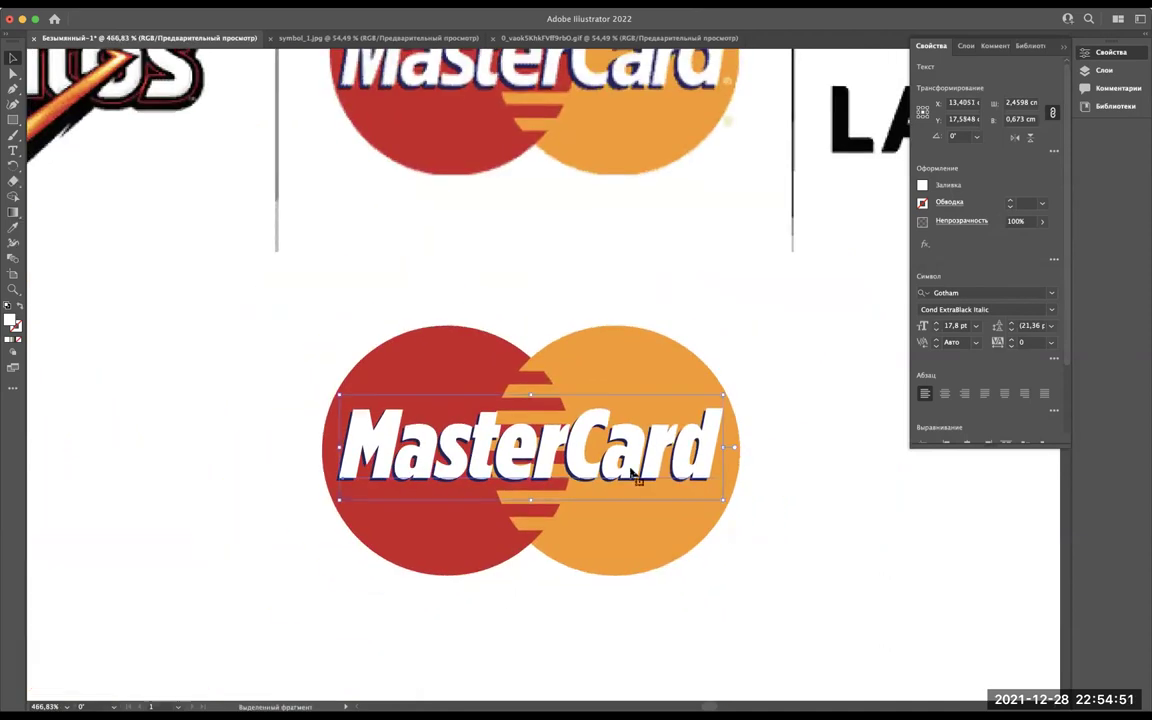
pyautogui.rightClick(645, 487)
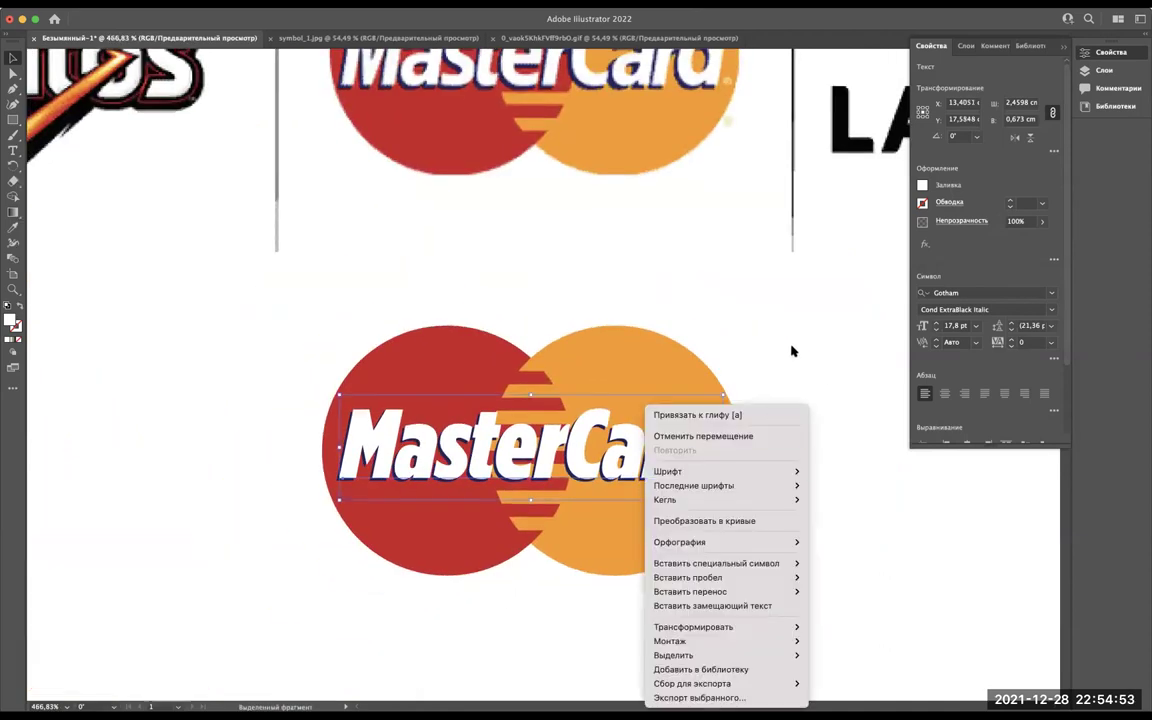
pyautogui.click(790, 350)
pyautogui.click(788, 342)
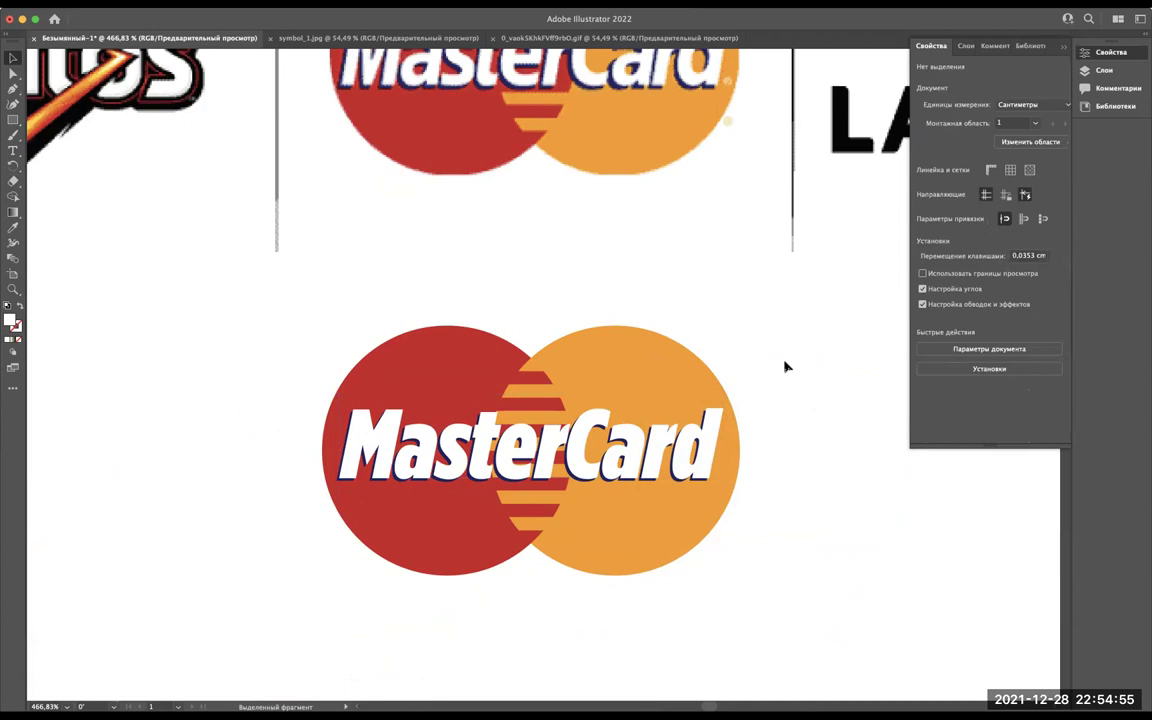
pyautogui.scroll(-3, 785, 366)
pyautogui.scroll(1, 785, 367)
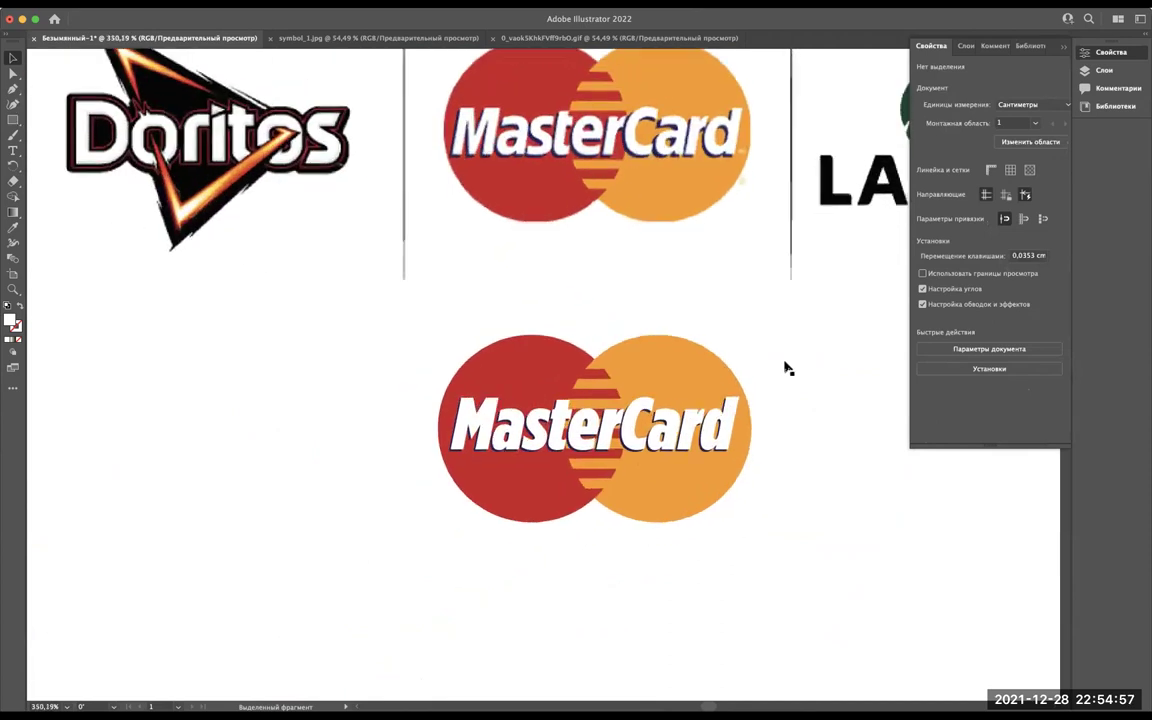
pyautogui.scroll(3, 690, 432)
# Marquee-select every part of the rebuilt MasterCard logo.
pyautogui.click(690, 432)
pyautogui.scroll(-2, 690, 432)
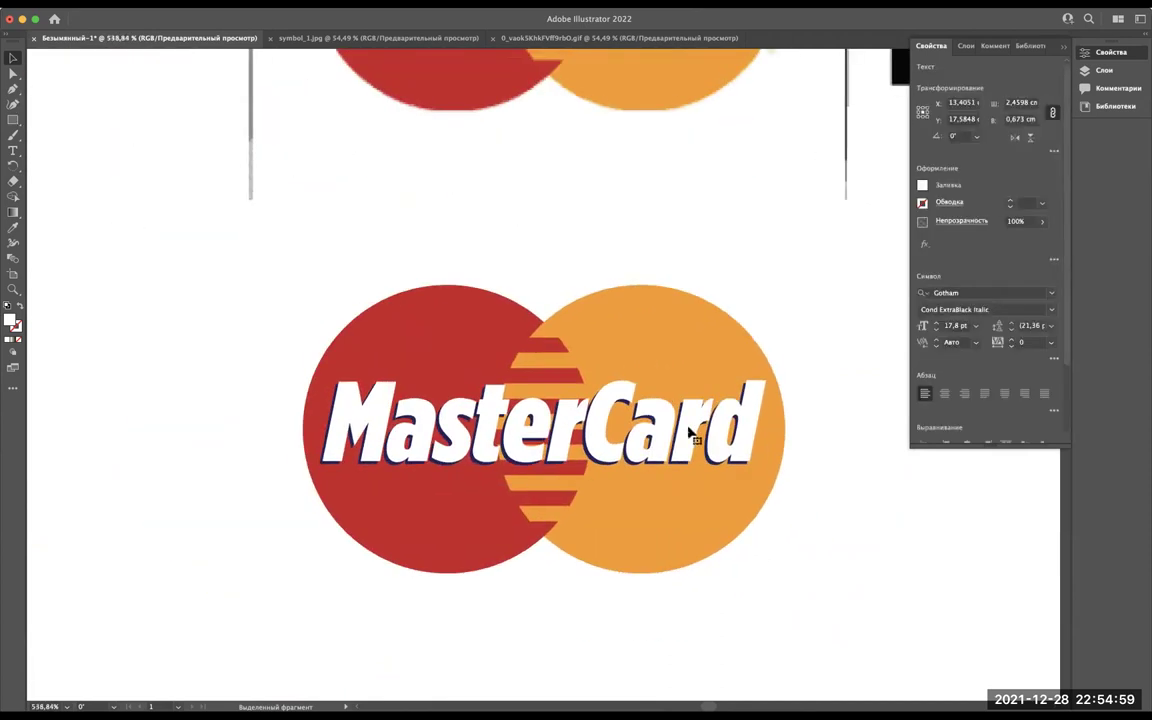
pyautogui.scroll(-1, 690, 432)
pyautogui.scroll(-1, 690, 432)
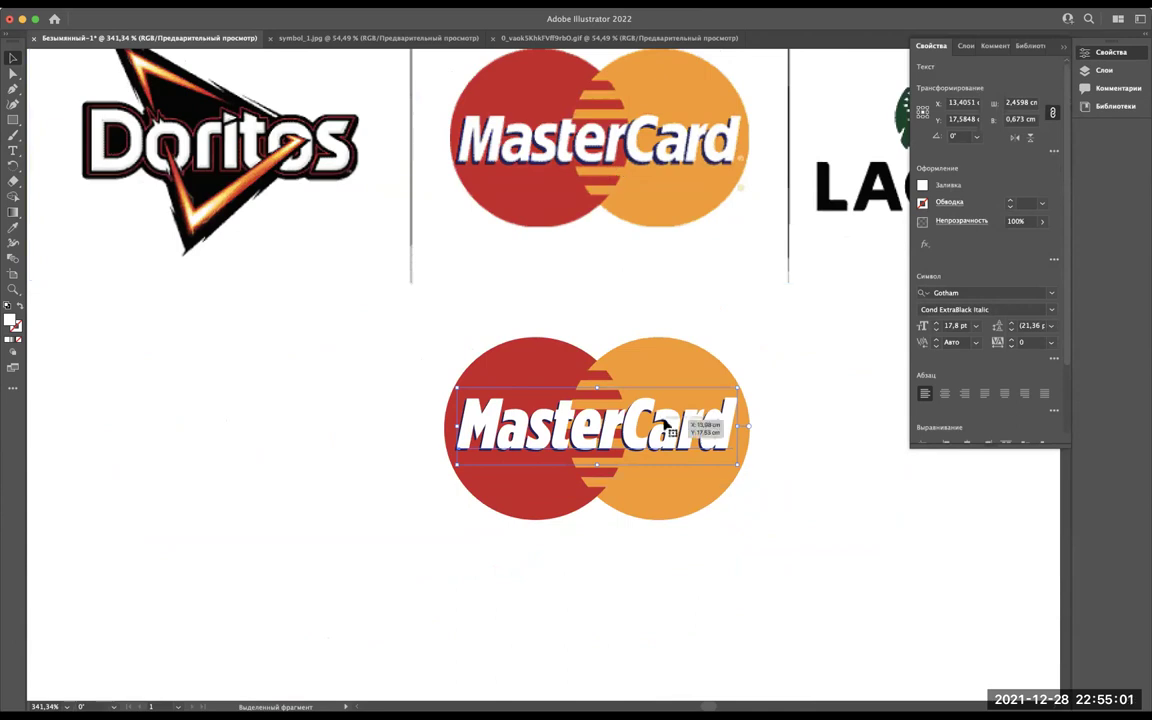
pyautogui.scroll(5, 598, 163)
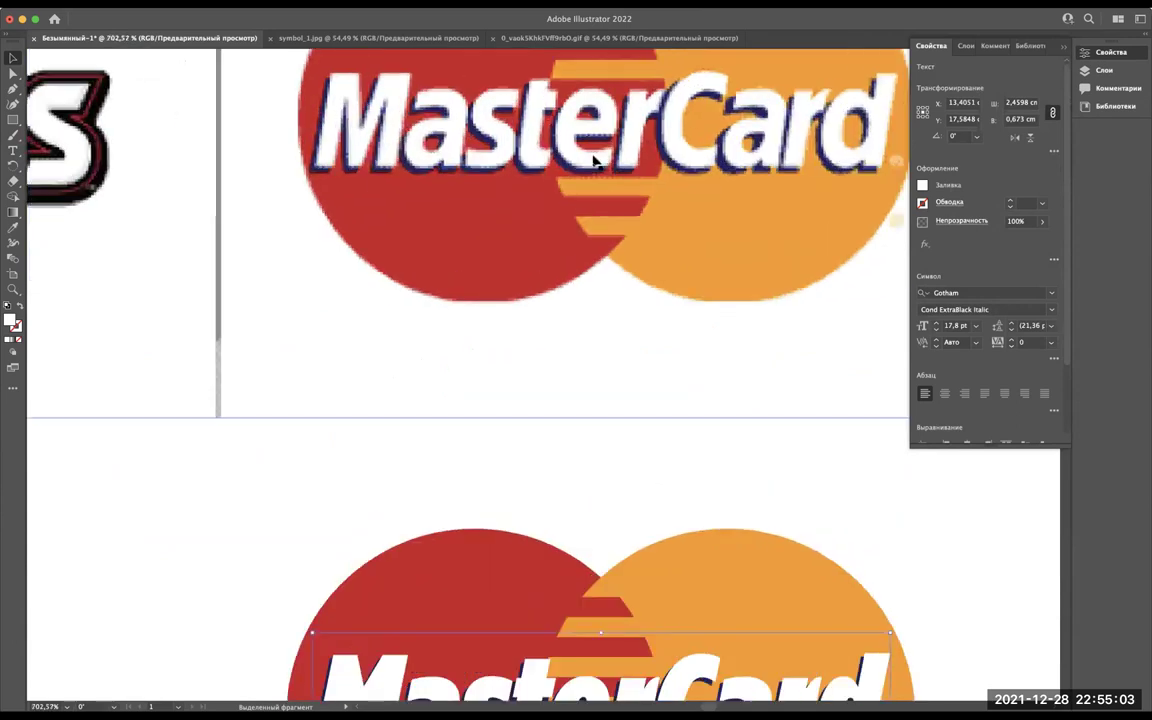
pyautogui.scroll(-3, 604, 293)
pyautogui.scroll(-1, 660, 217)
pyautogui.scroll(-3, 660, 217)
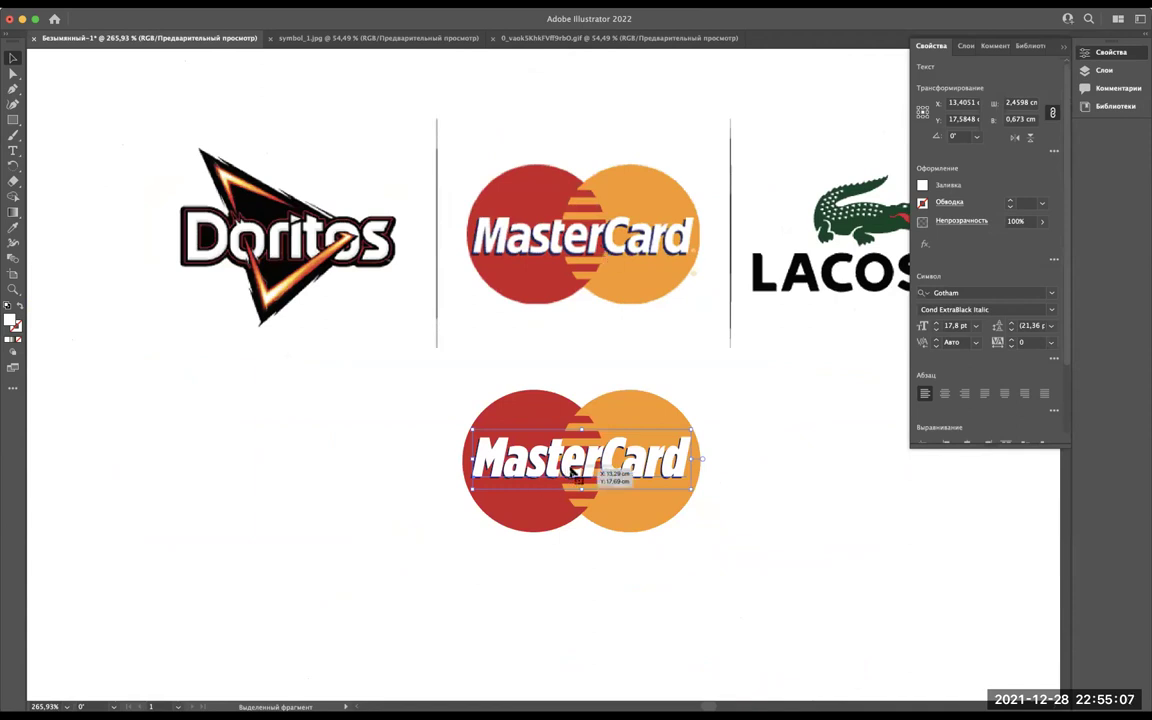
pyautogui.scroll(2, 578, 470)
pyautogui.scroll(2, 586, 470)
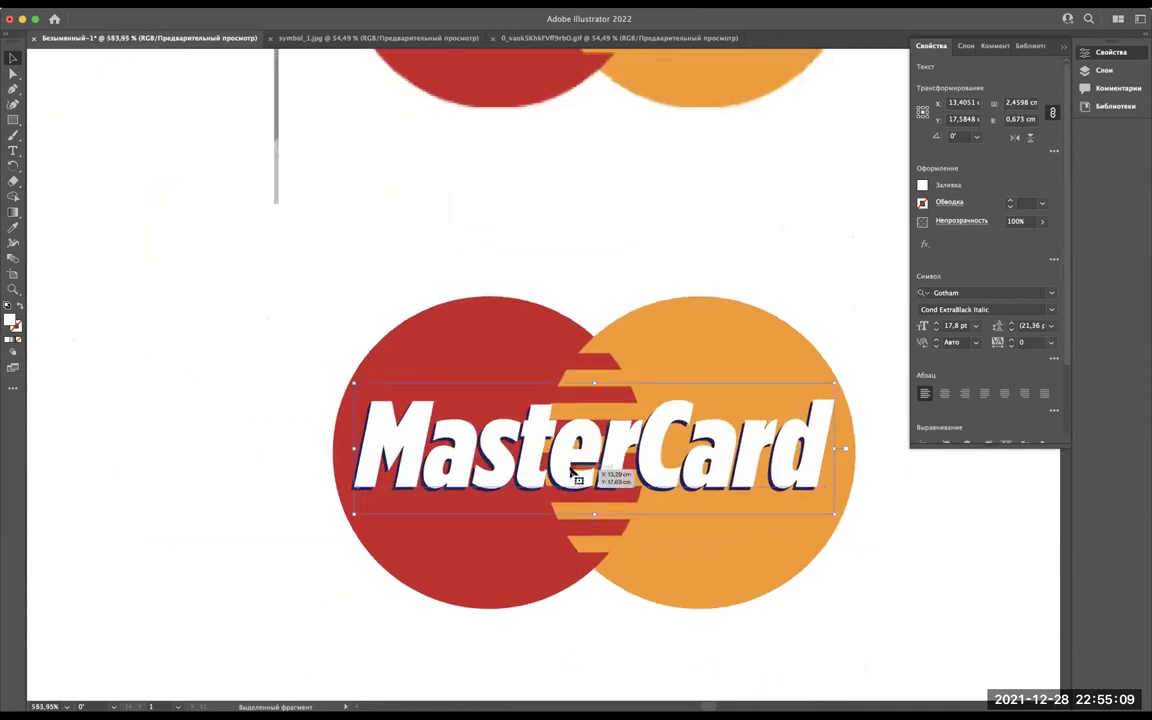
pyautogui.scroll(-4, 605, 474)
pyautogui.scroll(1, 700, 474)
pyautogui.moveTo(737, 504); pyautogui.dragTo(426, 422)
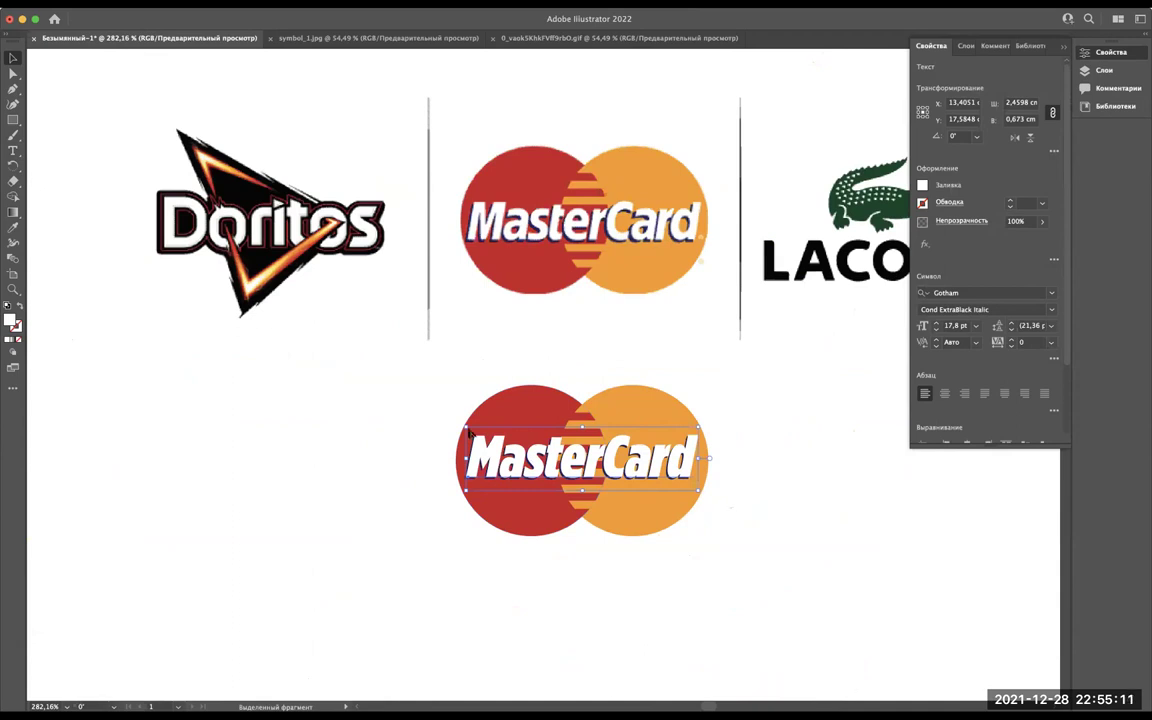
pyautogui.scroll(-3, 425, 420)
pyautogui.scroll(-1, 425, 420)
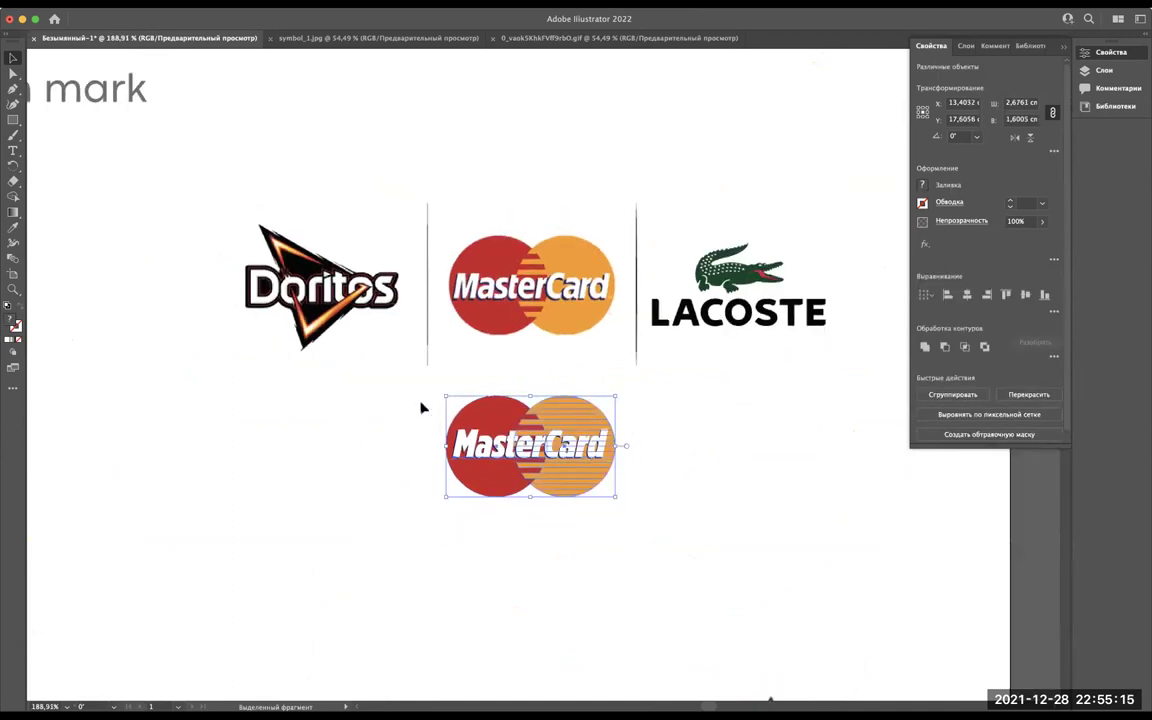
# Move the rebuilt MasterCard logo to the left, beneath the Combination mark heading.
pyautogui.hscroll(-3, 645, 448)
pyautogui.scroll(-1, 694, 444)
pyautogui.moveTo(694, 444); pyautogui.dragTo(136, 291)
pyautogui.hscroll(-3, 136, 293)
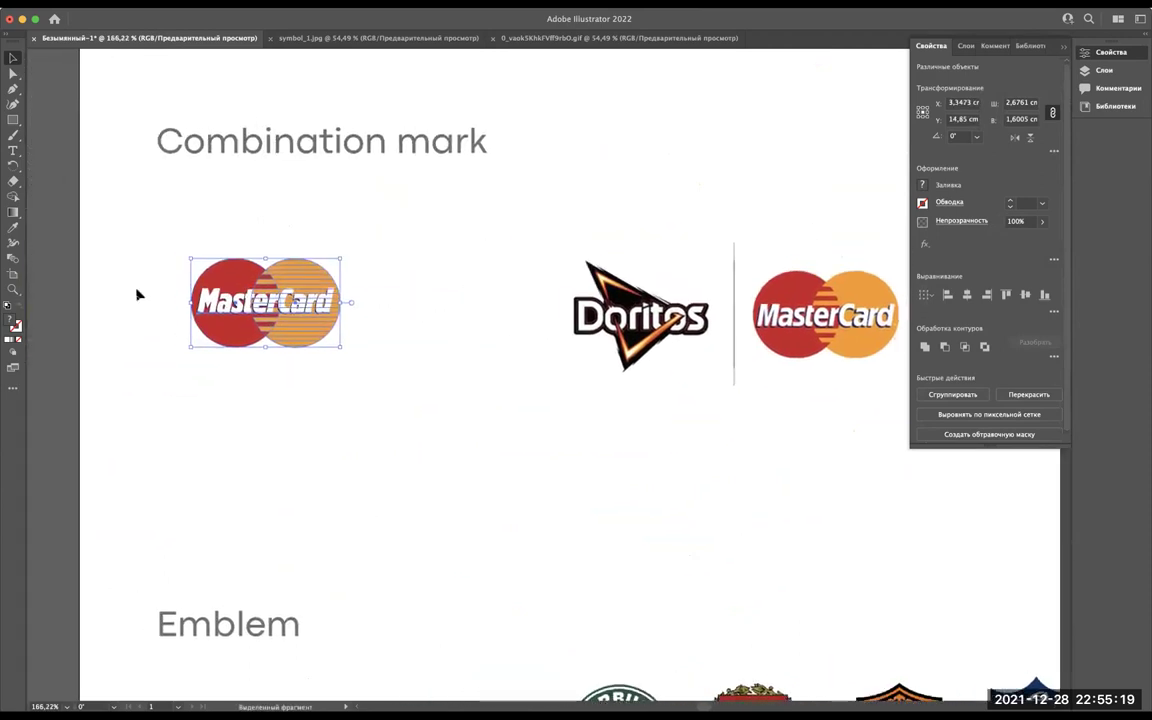
# Scroll the page to review the Emblem row: Starbucks, Harvard, Harley-Davidson and NFL logos.
pyautogui.scroll(3, 200, 270)
pyautogui.scroll(3, 200, 270)
pyautogui.scroll(3, 200, 270)
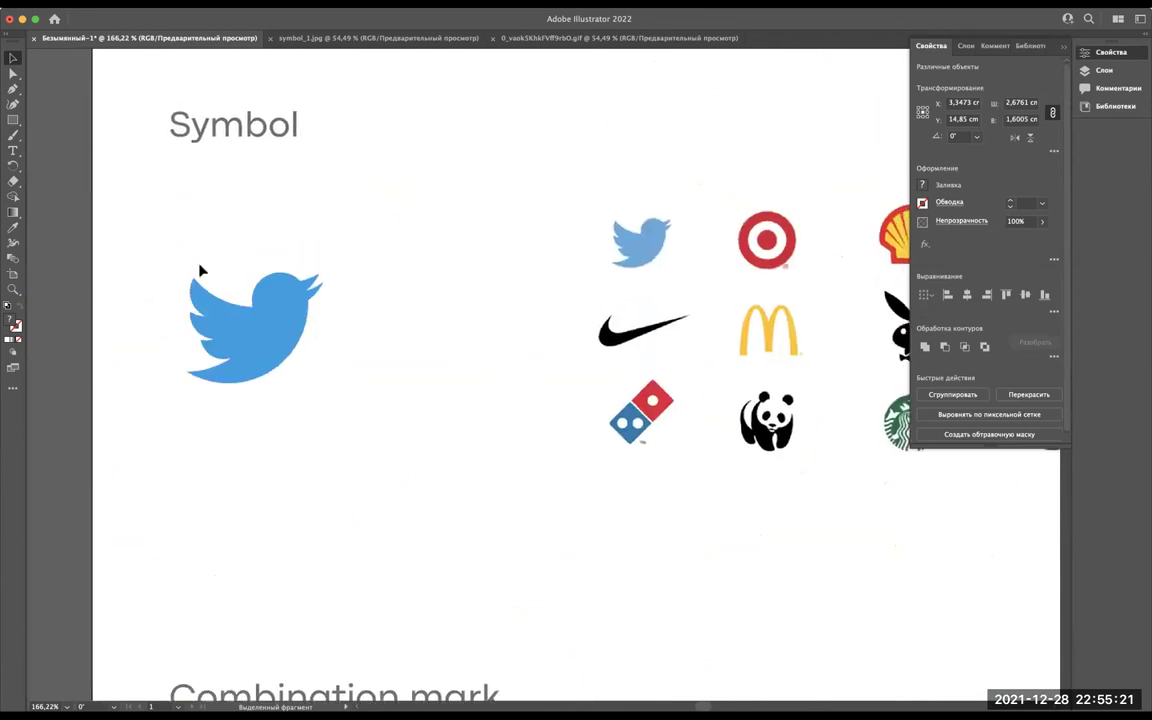
pyautogui.scroll(2, 200, 270)
pyautogui.scroll(-3, 200, 266)
pyautogui.scroll(-4, 221, 486)
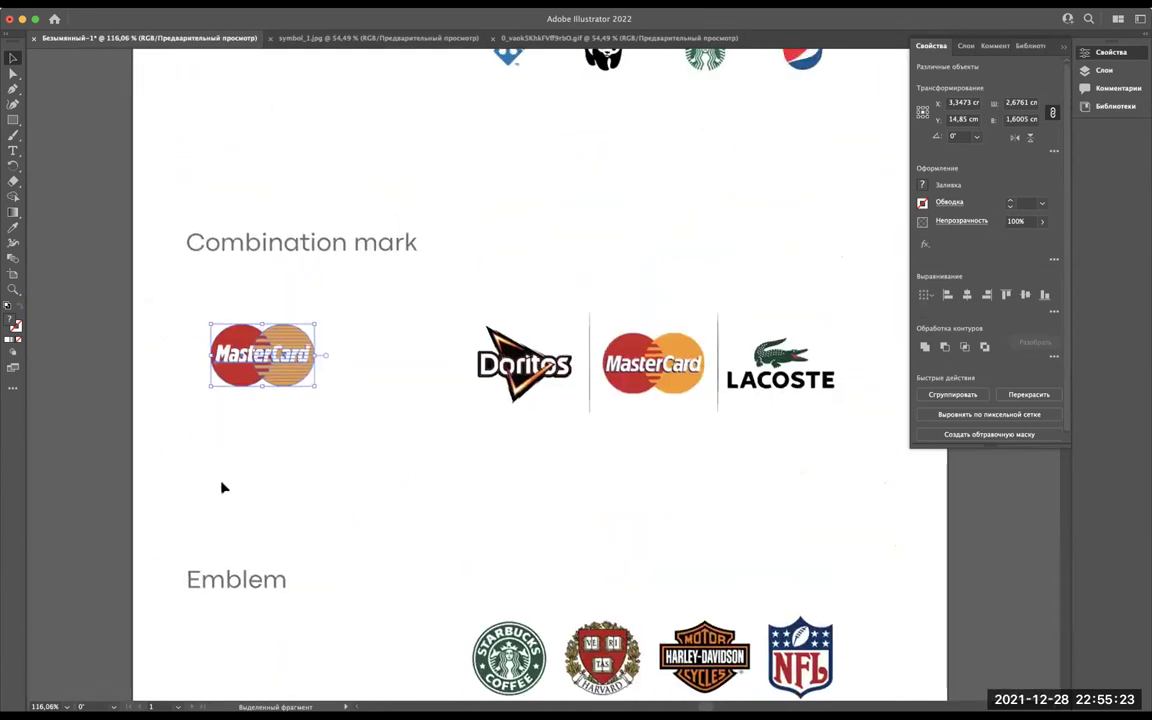
pyautogui.scroll(5, 221, 486)
pyautogui.scroll(-4, 296, 293)
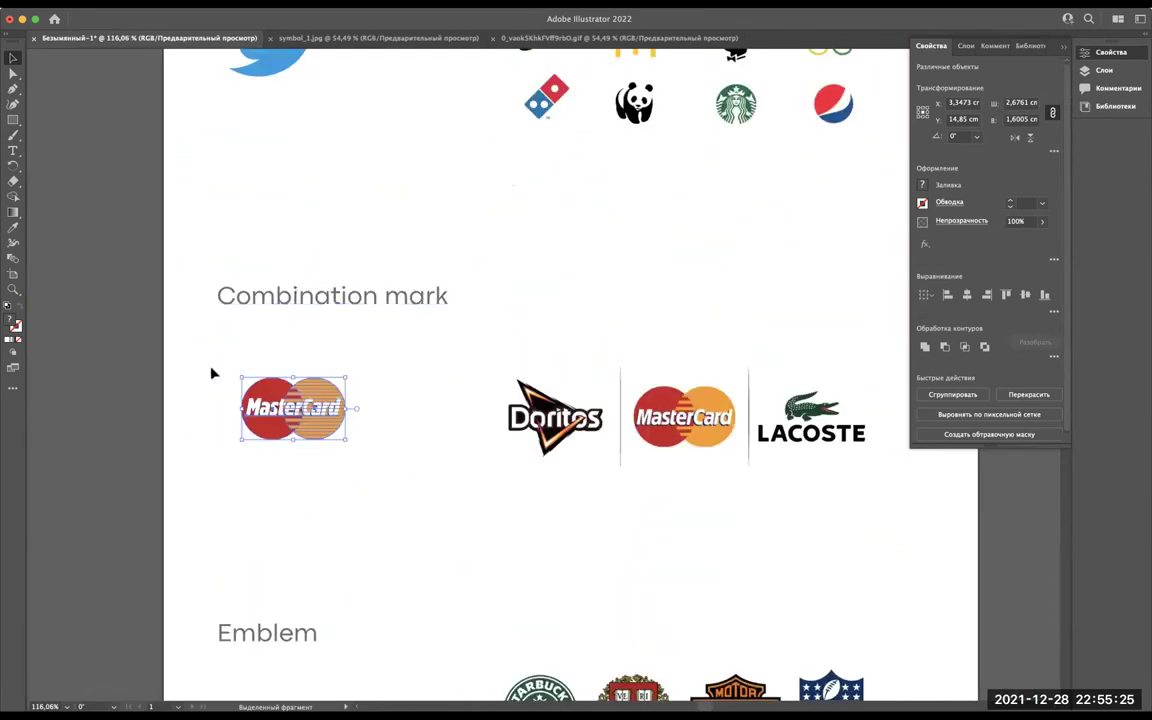
pyautogui.scroll(-3, 186, 364)
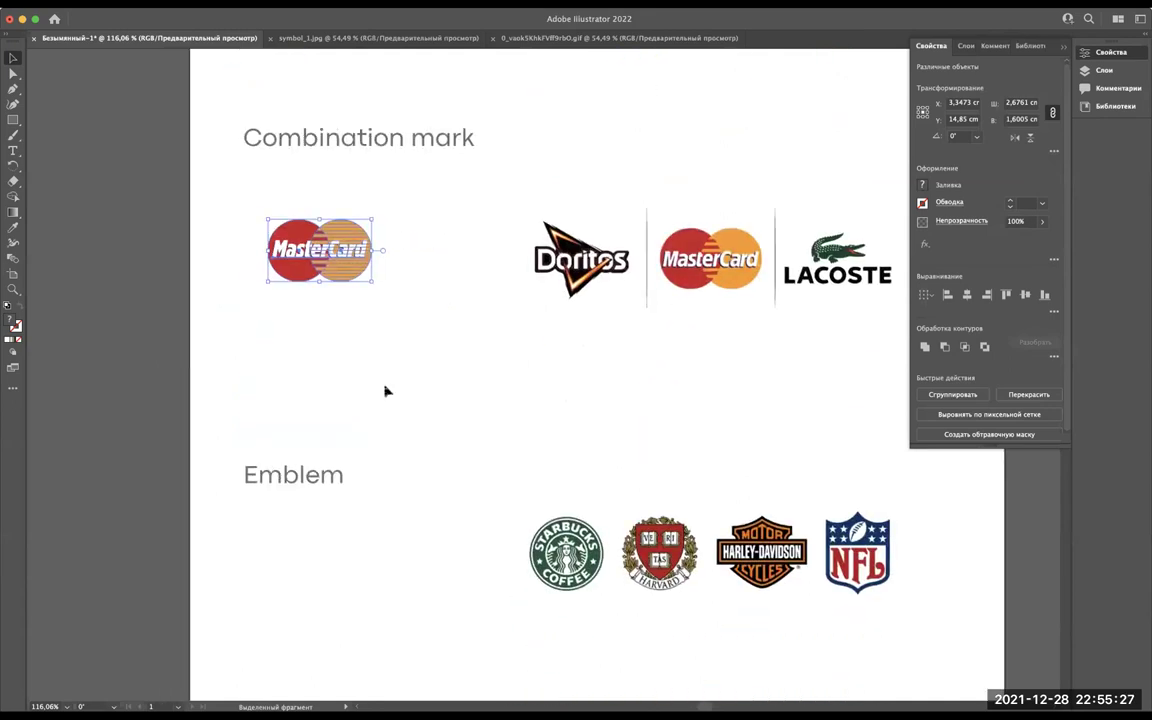
pyautogui.scroll(-3, 474, 454)
pyautogui.scroll(3, 634, 463)
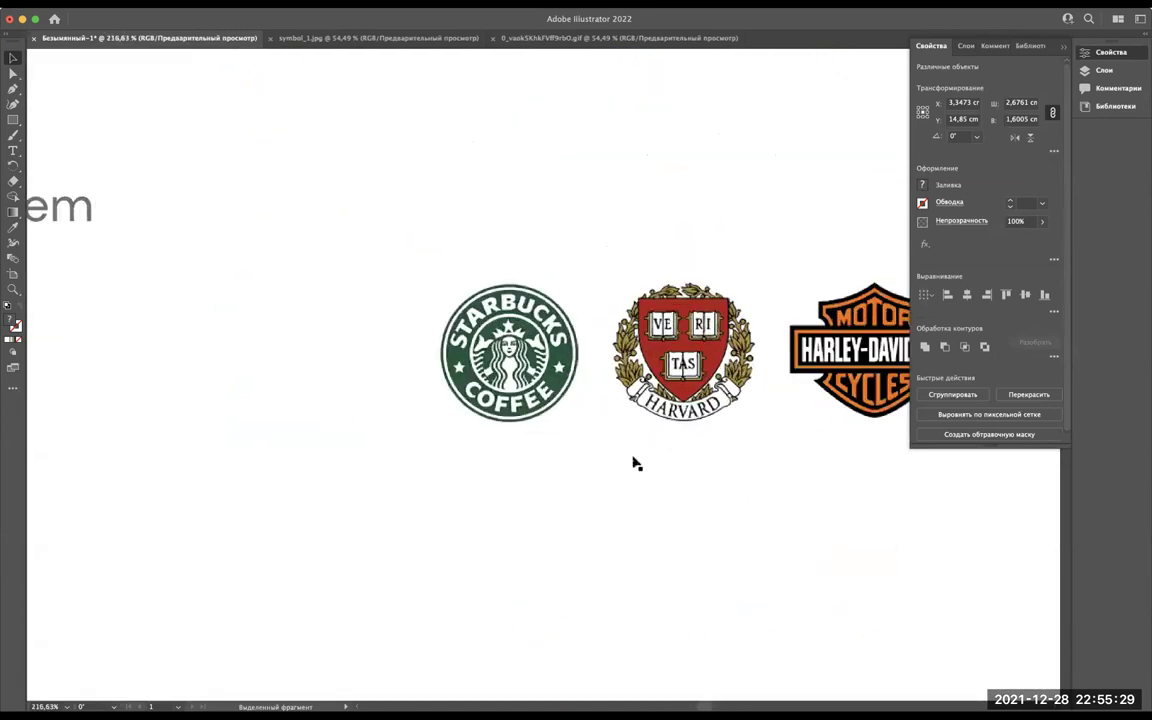
pyautogui.scroll(3, 634, 463)
pyautogui.scroll(-2, 634, 463)
pyautogui.hscroll(3, 634, 463)
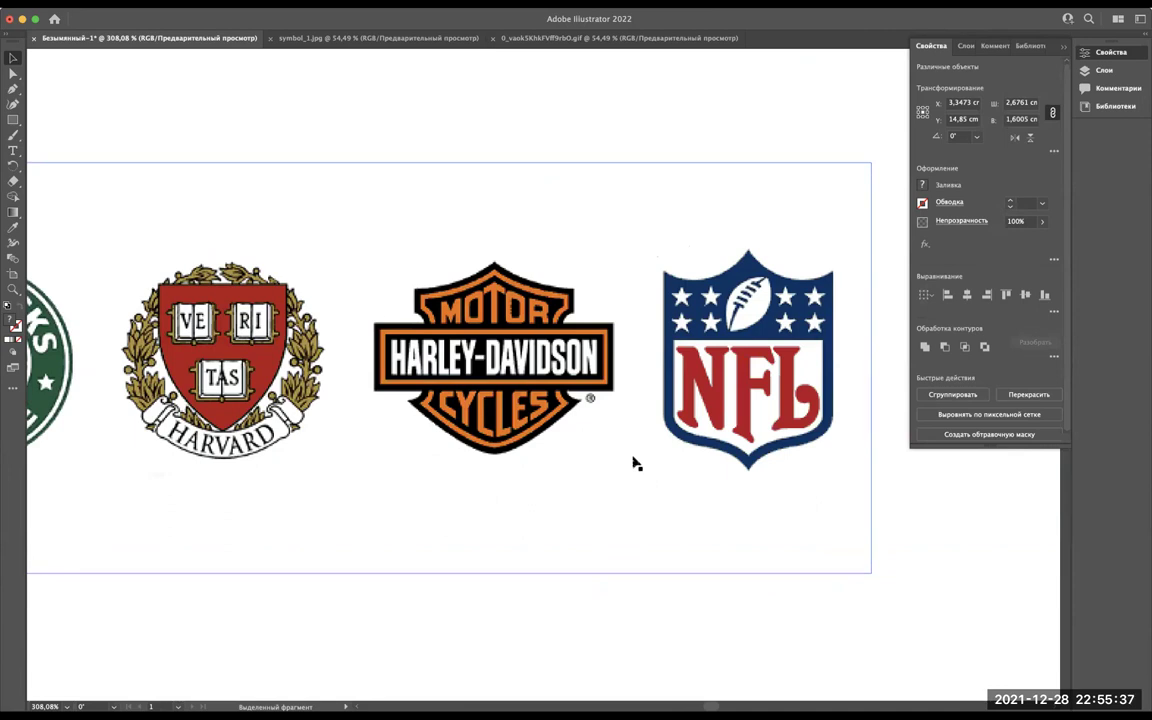
pyautogui.scroll(-2, 634, 463)
pyautogui.hscroll(3, 700, 460)
pyautogui.scroll(3, 700, 460)
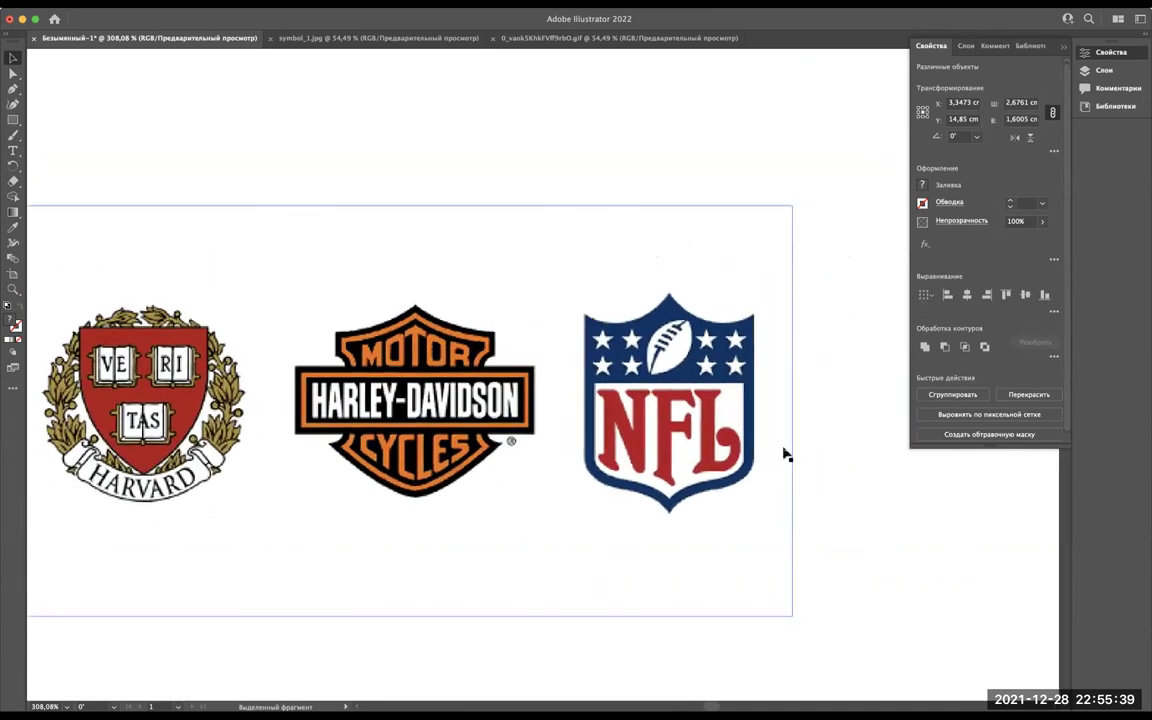
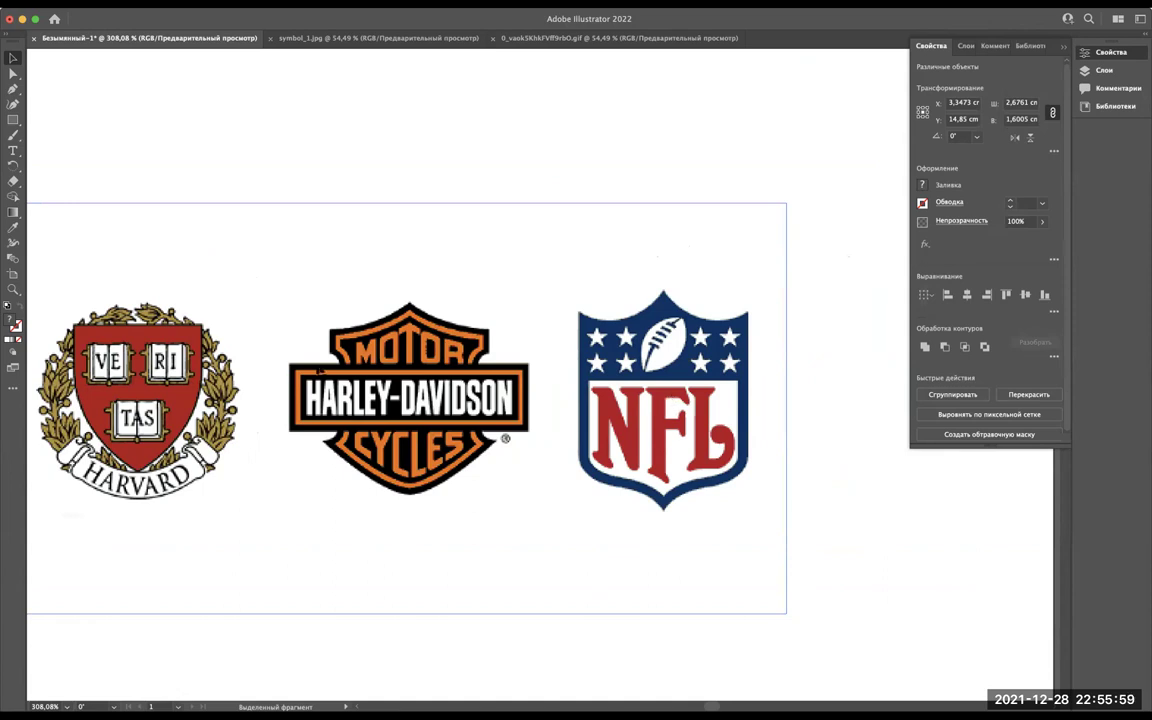
# Draw a first rectangle over the NFL shield's left half.
pyautogui.hscroll(-10, 669, 401)
pyautogui.hscroll(-4, 320, 372)
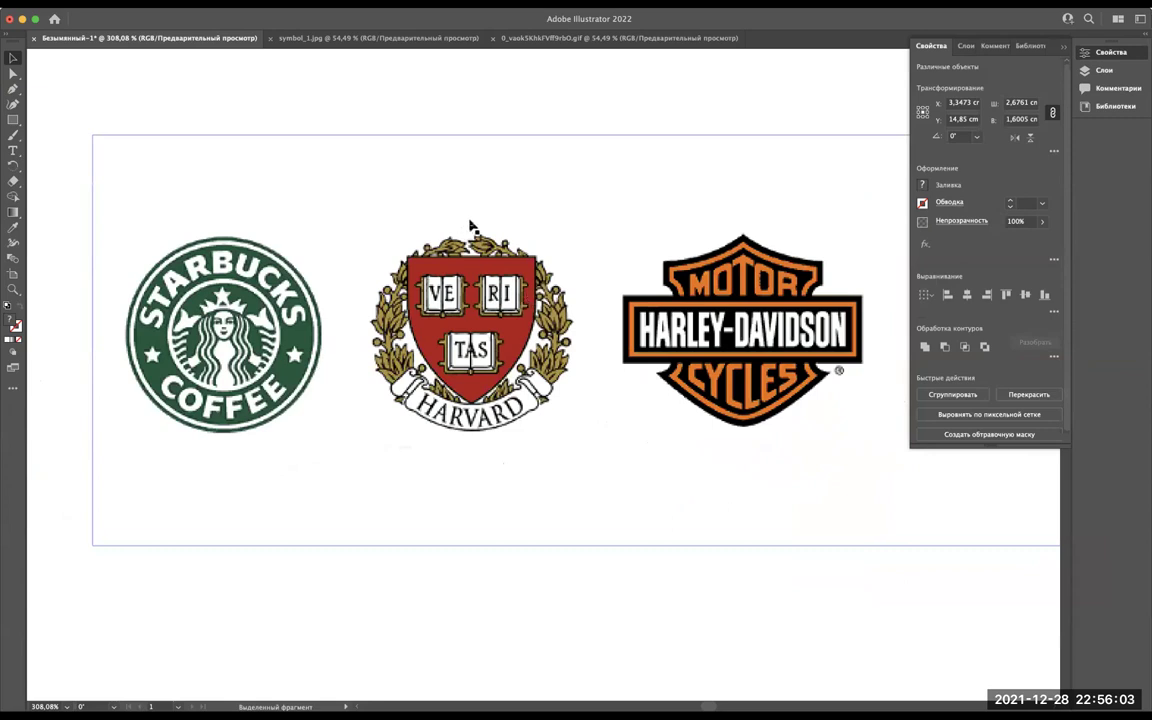
pyautogui.scroll(3, 470, 225)
pyautogui.scroll(3, 470, 225)
pyautogui.scroll(1, 470, 225)
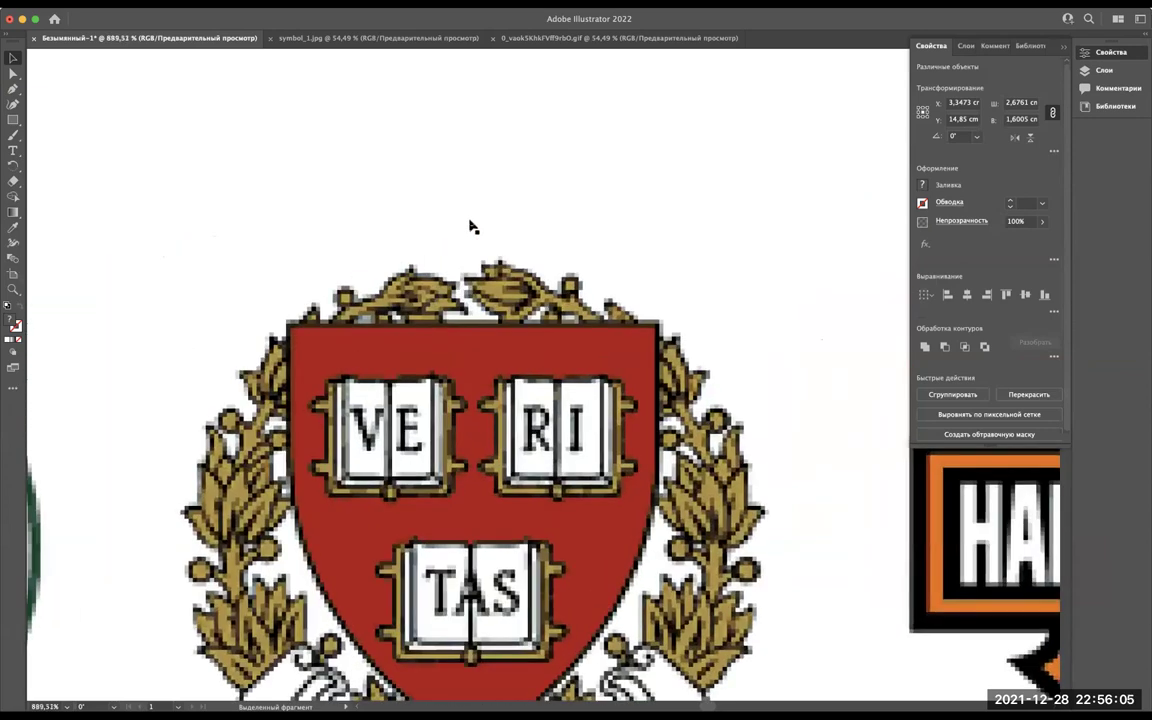
pyautogui.scroll(-4, 471, 226)
pyautogui.hscroll(-4, 472, 226)
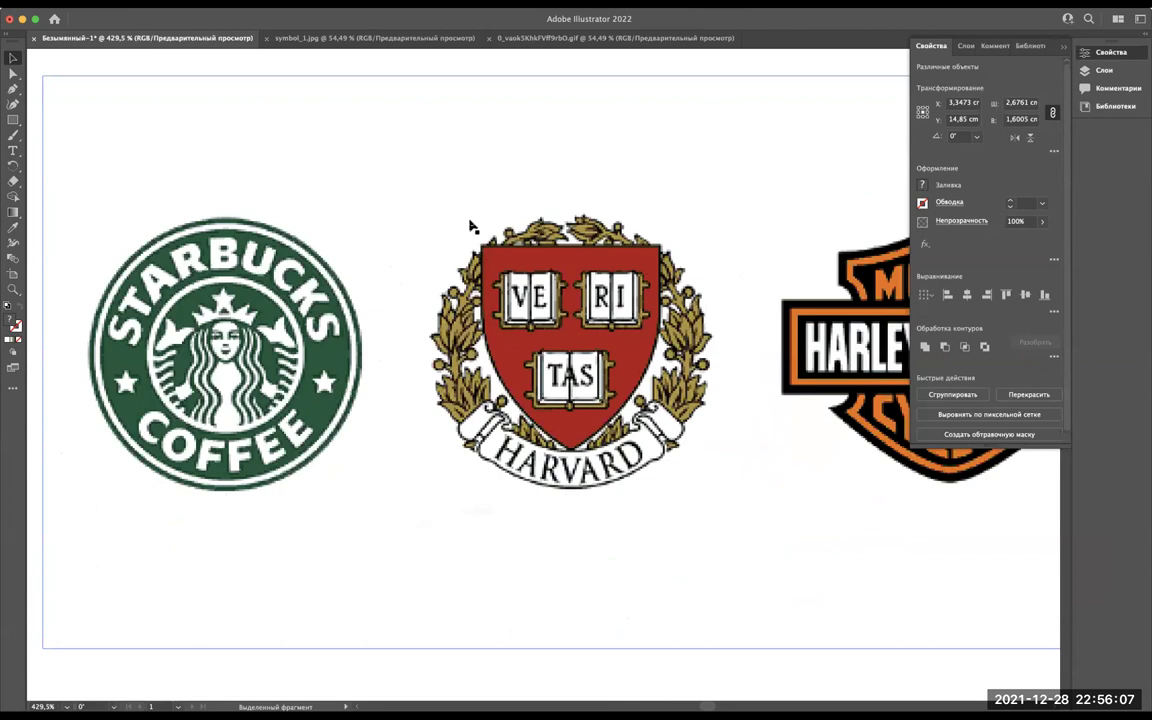
pyautogui.scroll(-3, 472, 226)
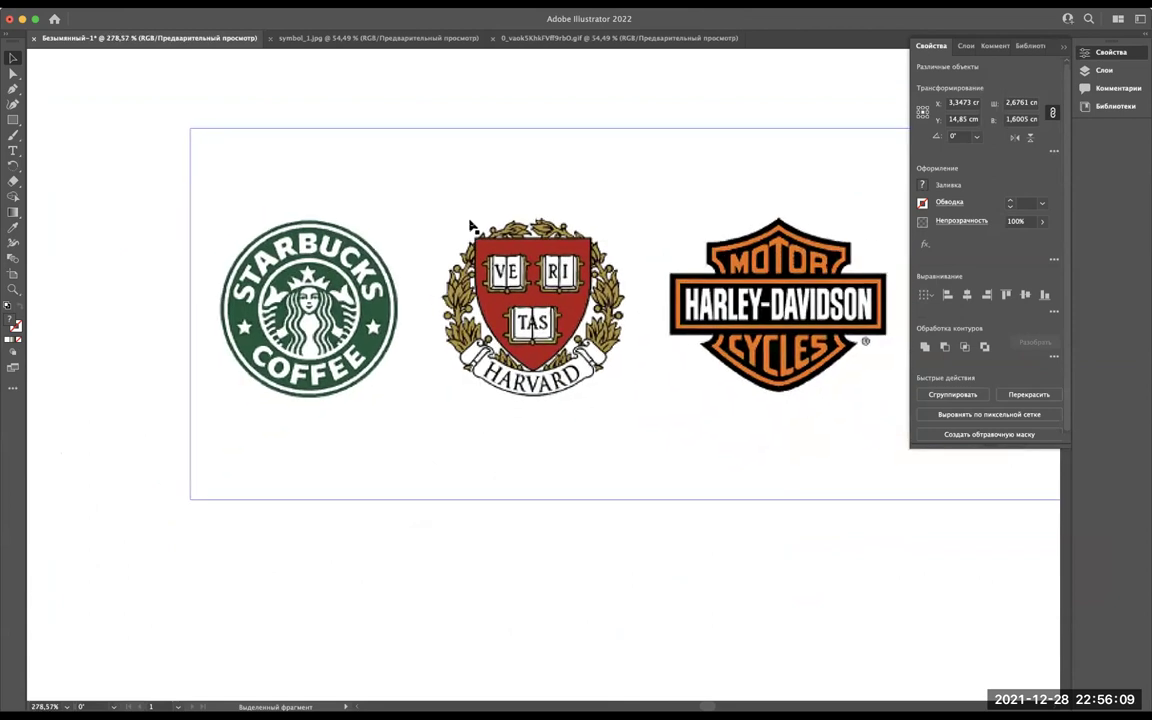
pyautogui.hscroll(2, 470, 225)
pyautogui.hscroll(5, 548, 328)
pyautogui.scroll(1, 548, 328)
pyautogui.scroll(2, 548, 328)
pyautogui.scroll(1, 540, 325)
pyautogui.hscroll(2, 503, 316)
pyautogui.scroll(-1, 507, 314)
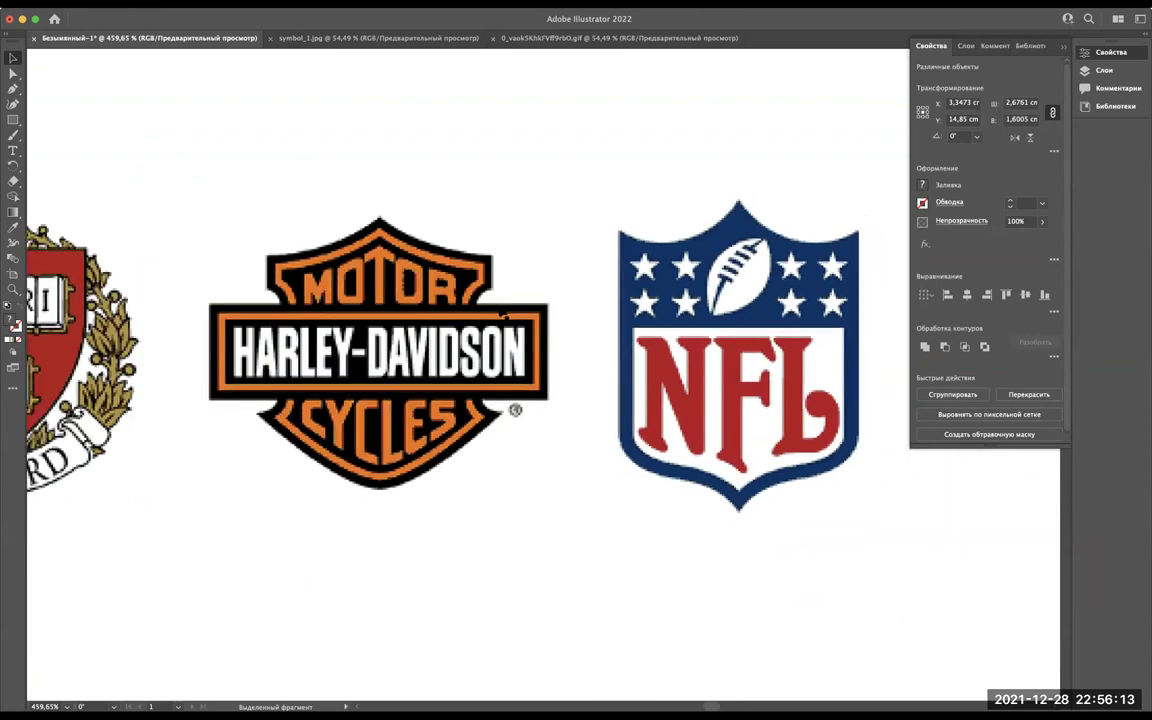
pyautogui.scroll(-2, 505, 313)
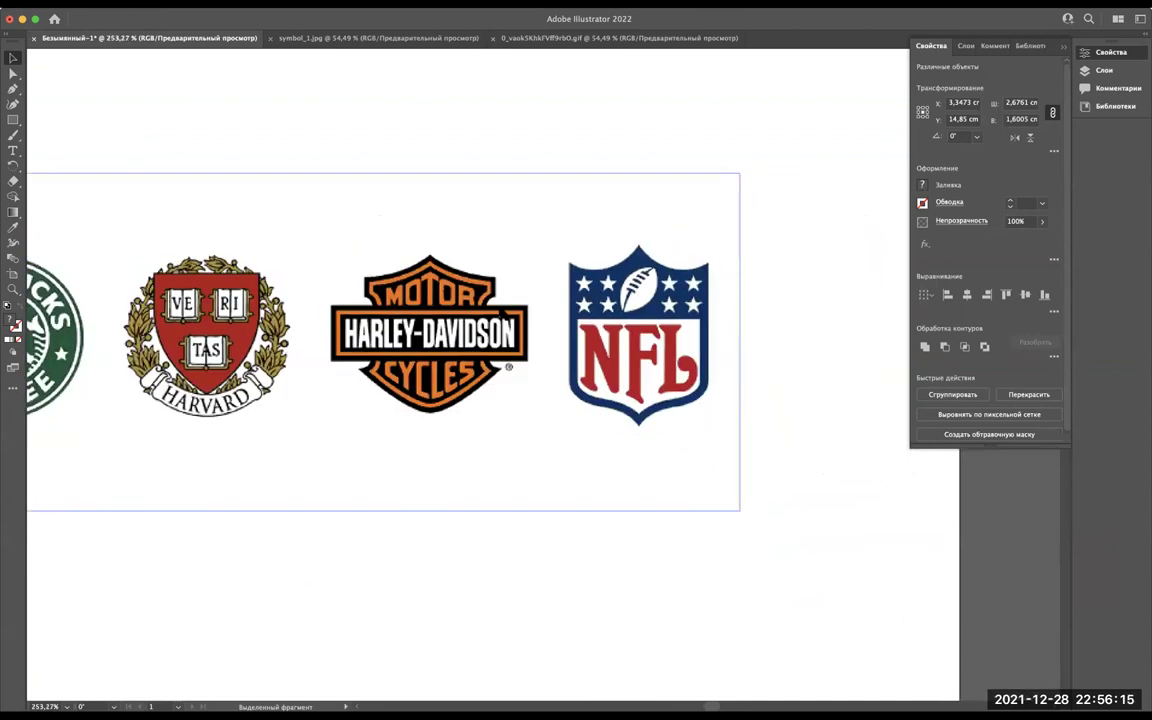
pyautogui.scroll(1, 508, 318)
pyautogui.scroll(3, 506, 317)
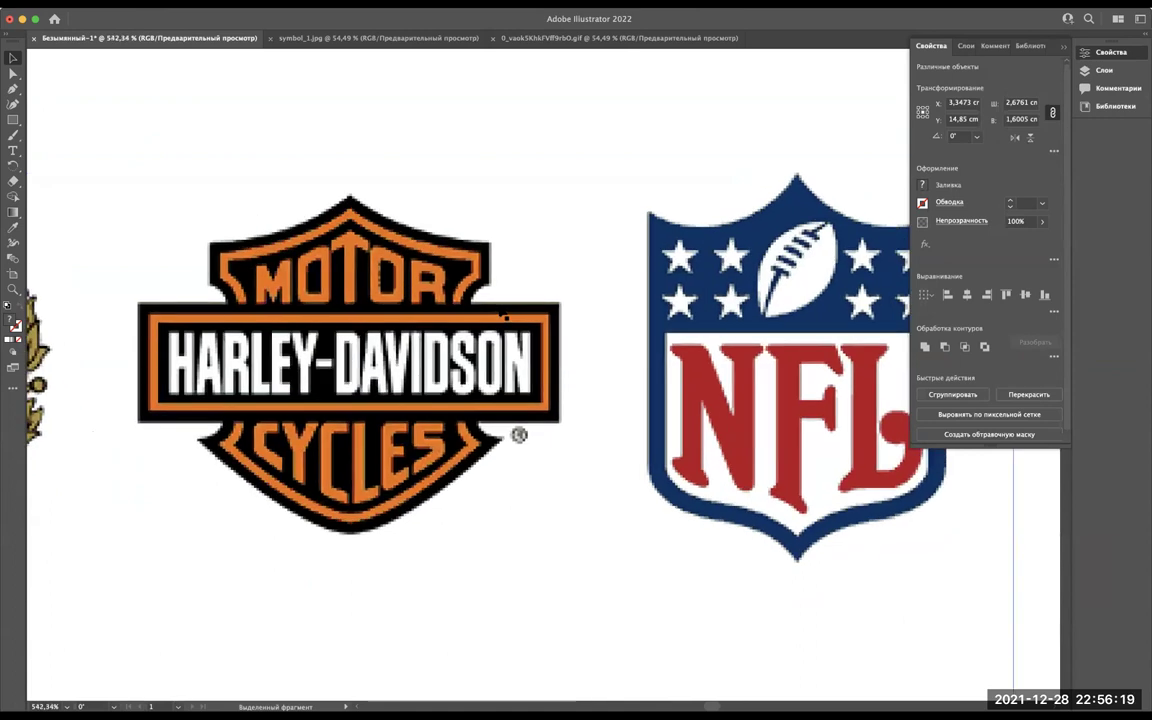
pyautogui.scroll(-2, 505, 316)
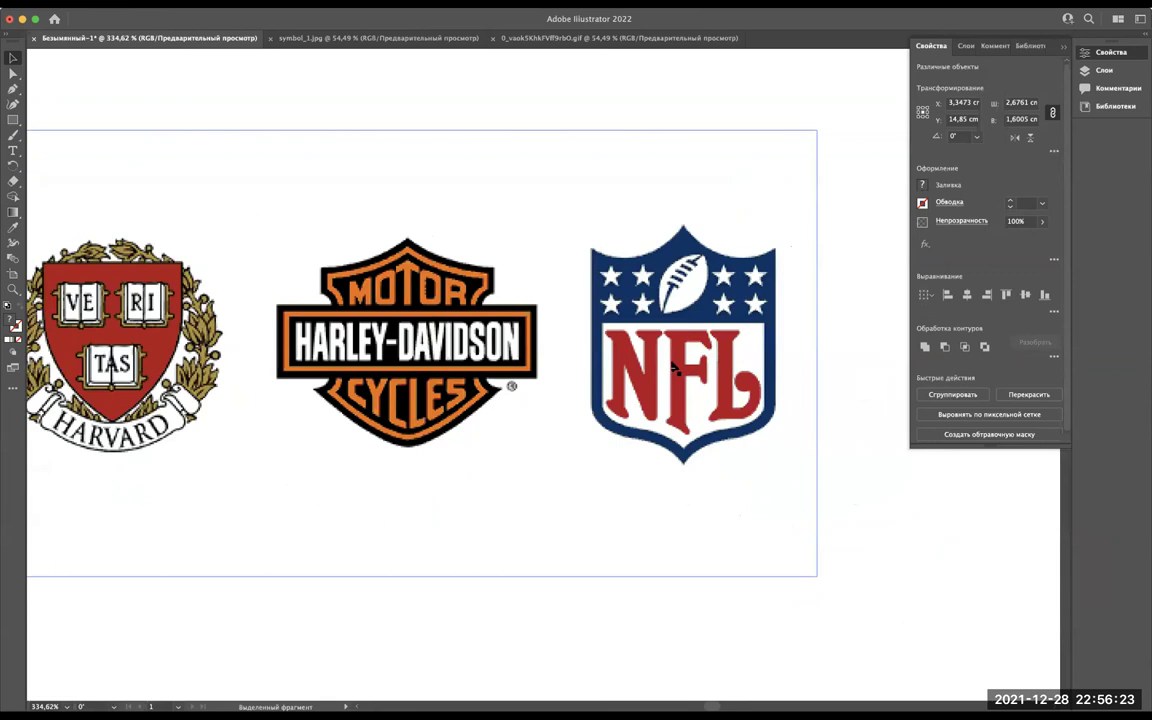
pyautogui.scroll(-2, 674, 369)
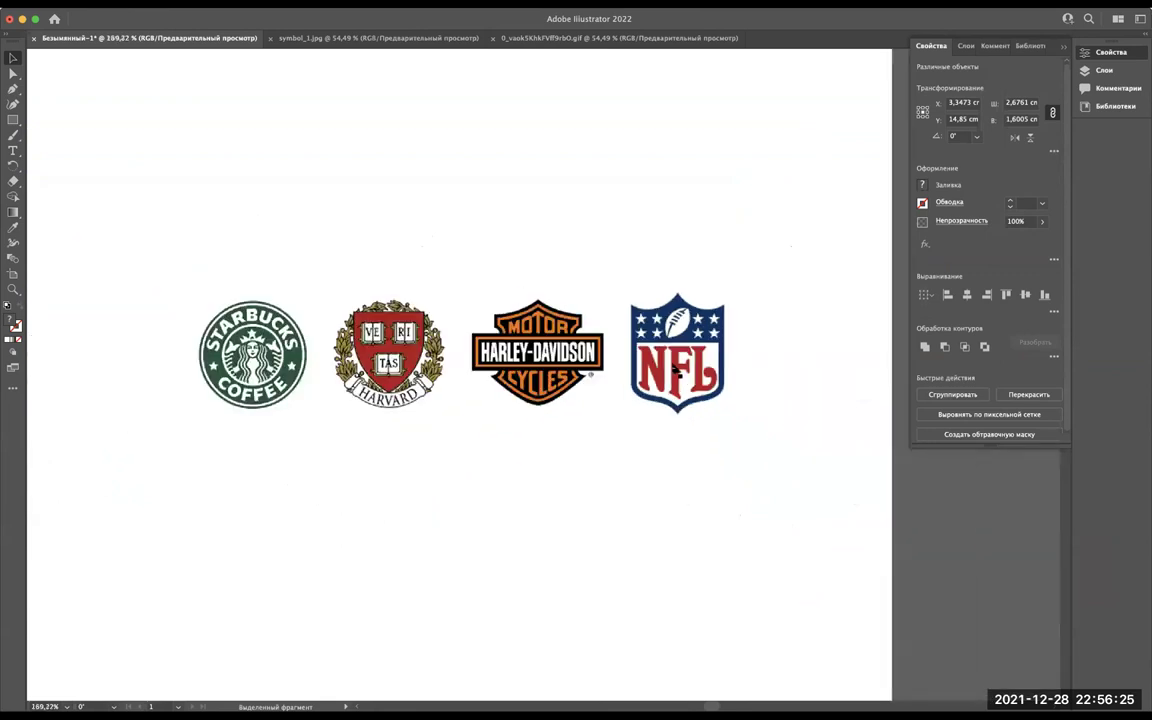
pyautogui.scroll(-1, 652, 352)
pyautogui.scroll(1, 652, 352)
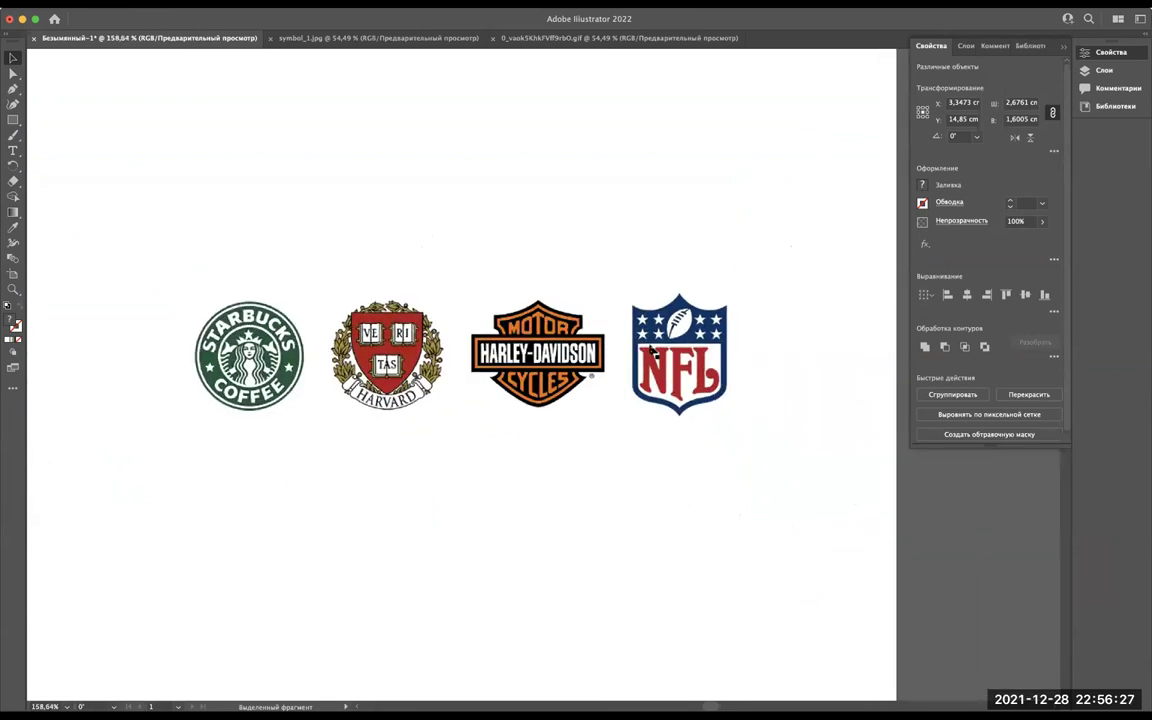
pyautogui.scroll(2, 652, 352)
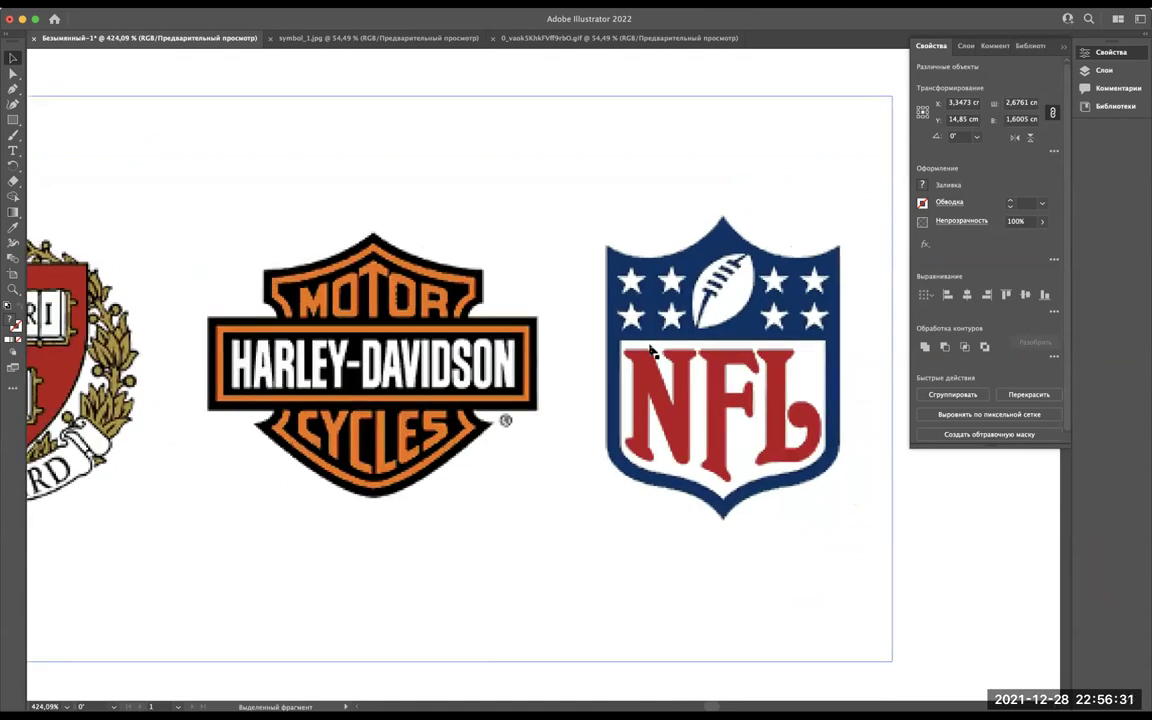
pyautogui.scroll(-2, 606, 438)
pyautogui.scroll(-2, 606, 438)
pyautogui.scroll(2, 606, 438)
pyautogui.scroll(1, 606, 438)
pyautogui.scroll(2, 606, 438)
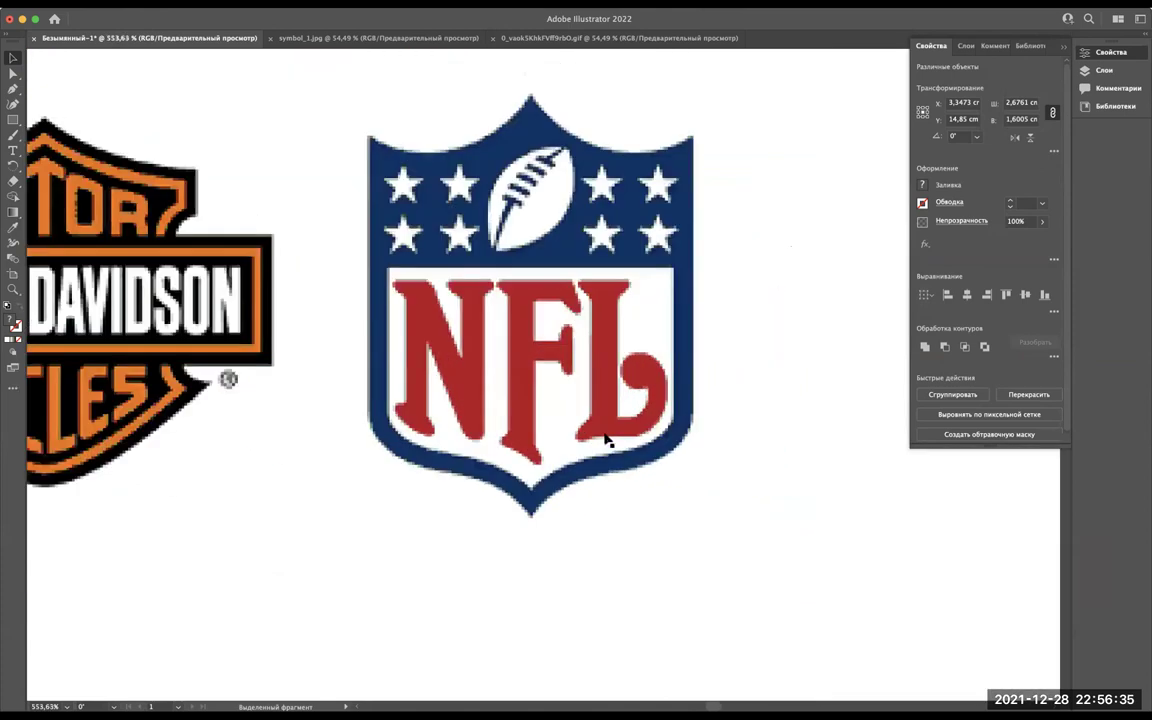
pyautogui.scroll(-1, 606, 438)
pyautogui.scroll(-1, 606, 438)
pyautogui.scroll(-1, 552, 308)
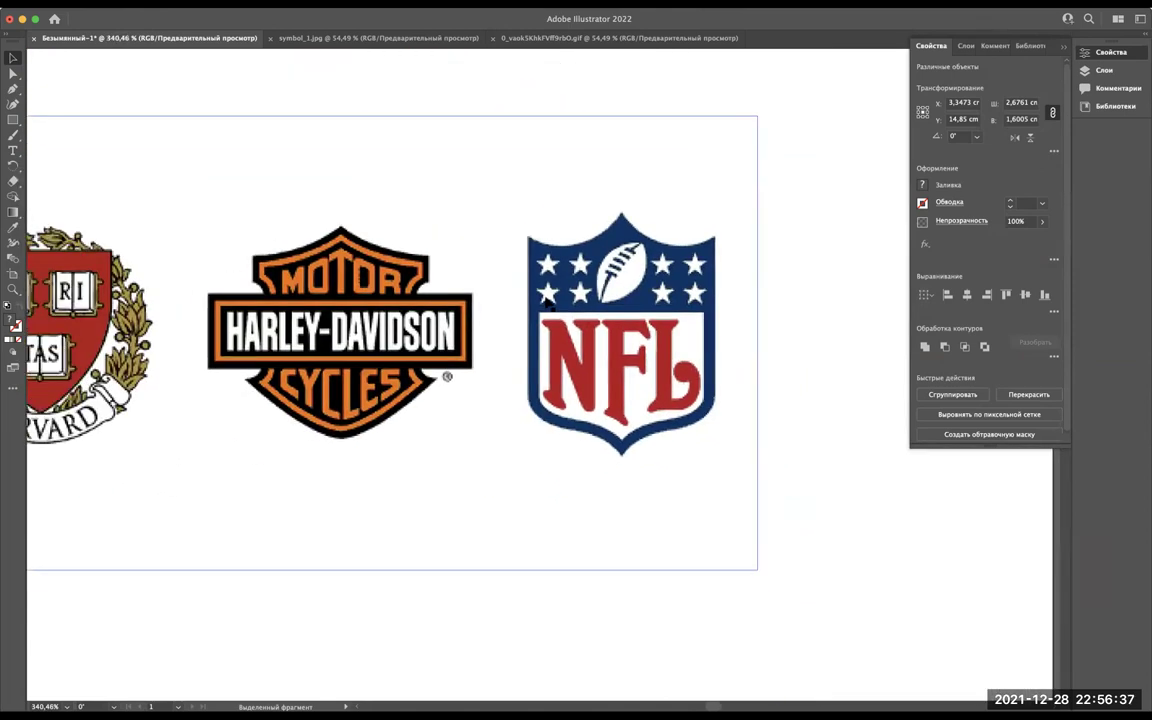
pyautogui.scroll(1, 552, 308)
pyautogui.click(13, 118)
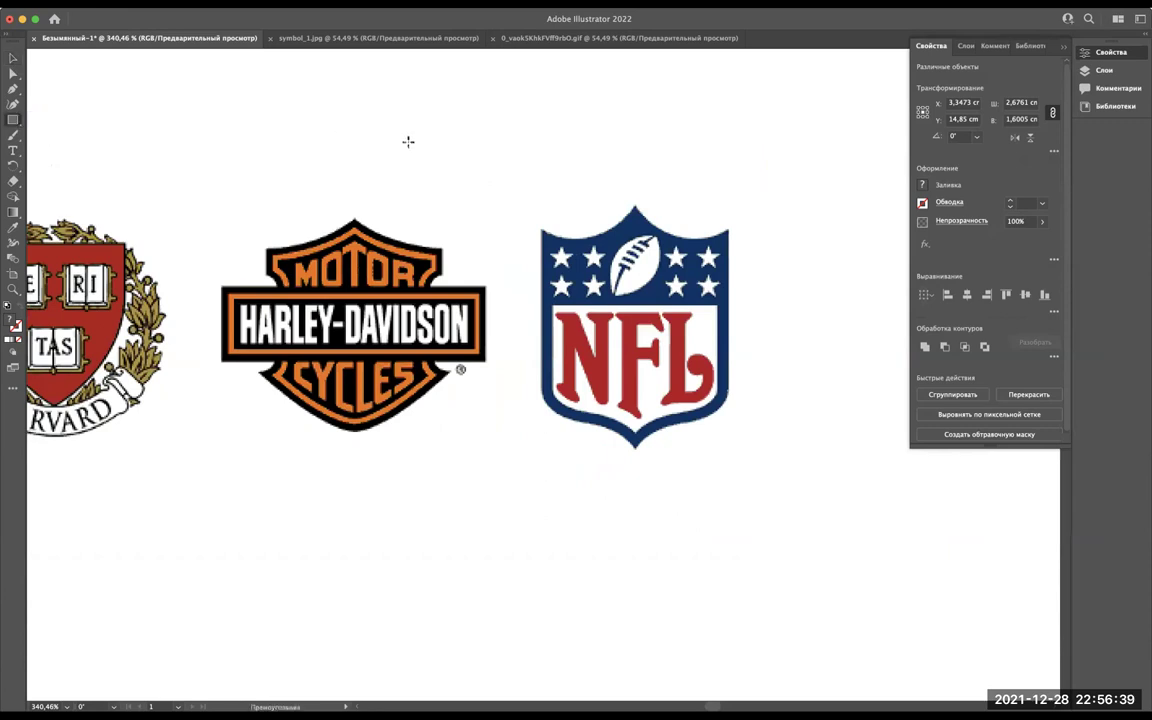
pyautogui.scroll(2, 731, 254)
pyautogui.scroll(1, 731, 254)
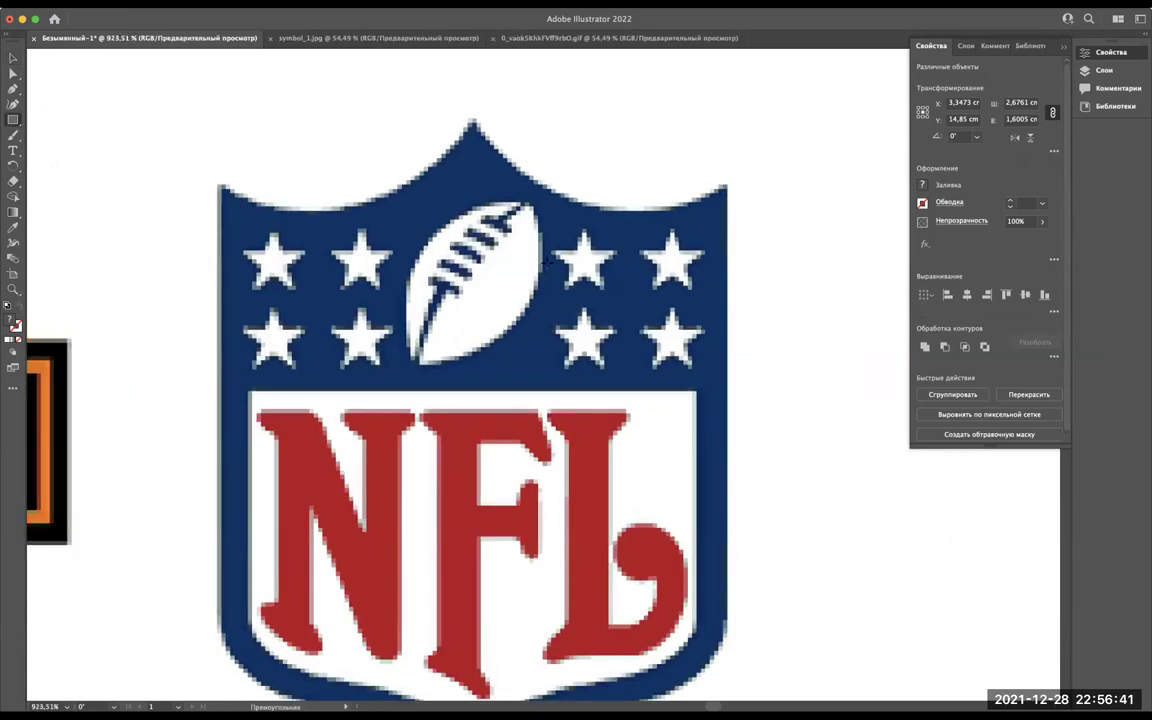
pyautogui.scroll(-2, 731, 254)
pyautogui.scroll(-1, 731, 254)
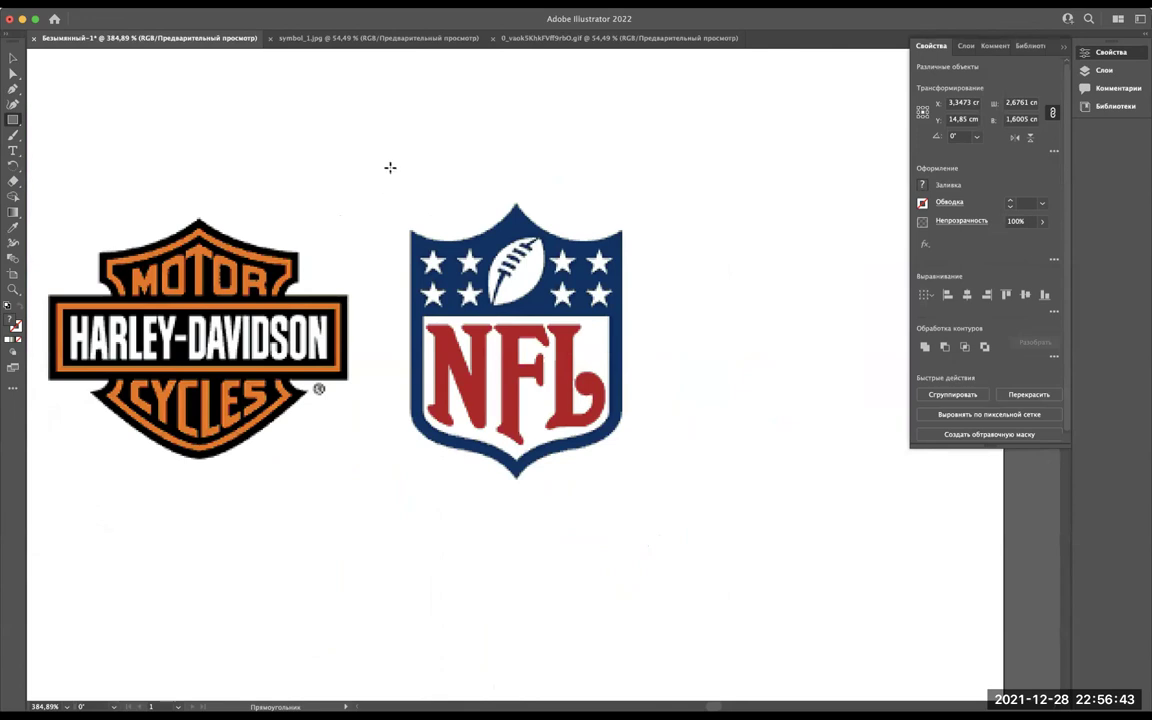
pyautogui.moveTo(384, 160); pyautogui.dragTo(508, 521)
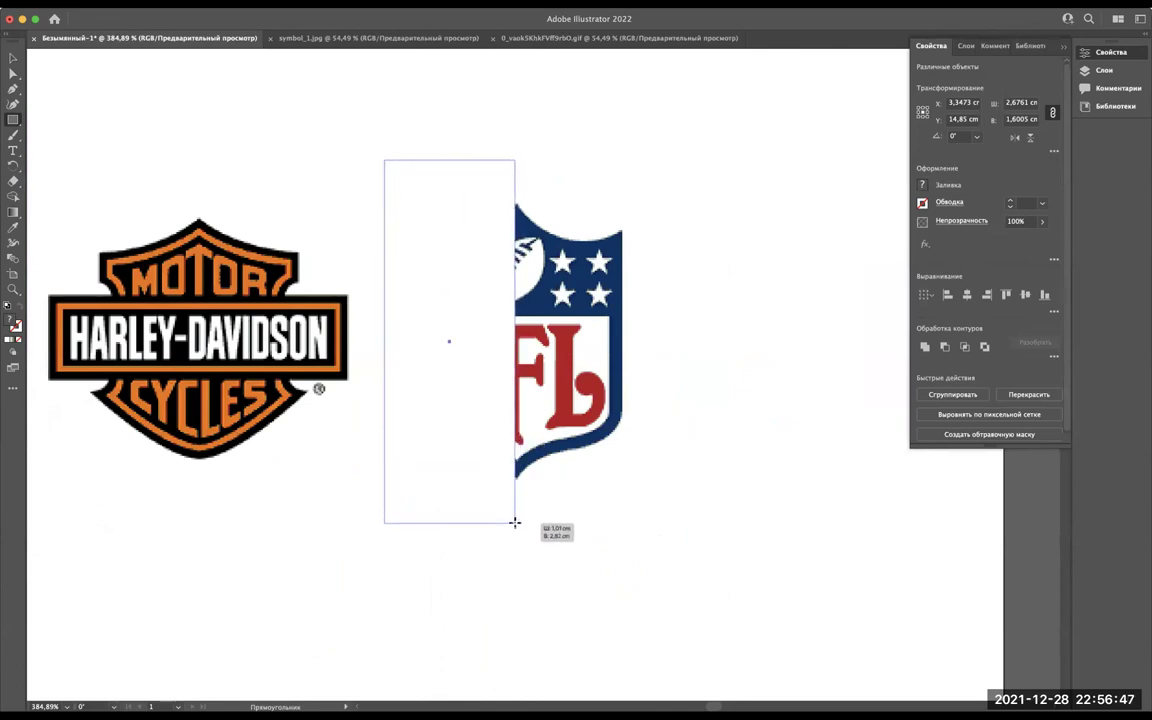
pyautogui.moveTo(508, 521); pyautogui.dragTo(517, 522)
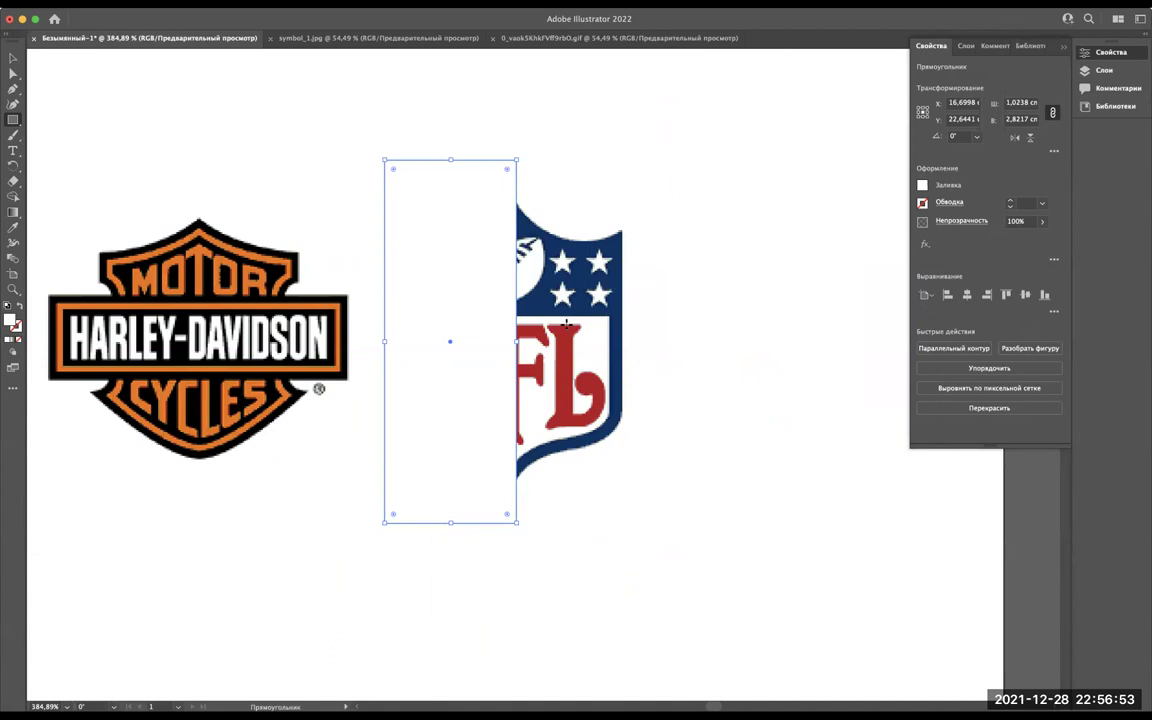
# Redraw the rectangle from the shield's top-left corner and stretch it taller, to about 0.82 × 2.18 cm.
pyautogui.hotkey('ctrl', 'shift', '[')
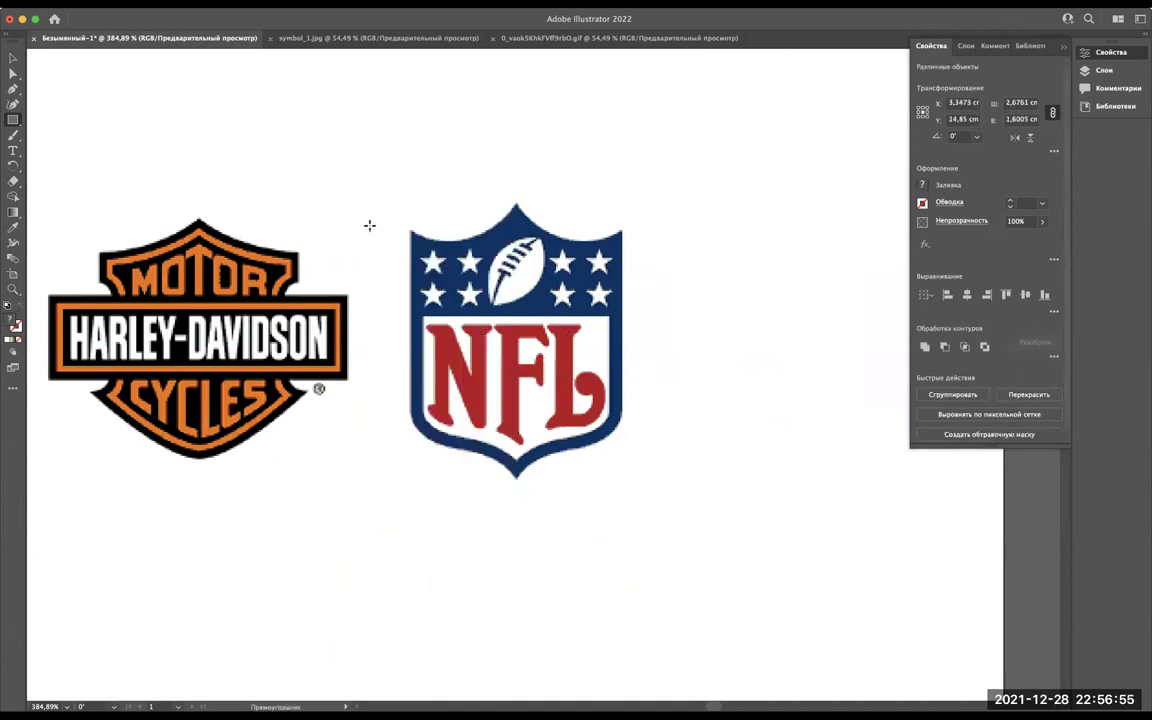
pyautogui.scroll(5, 385, 360)
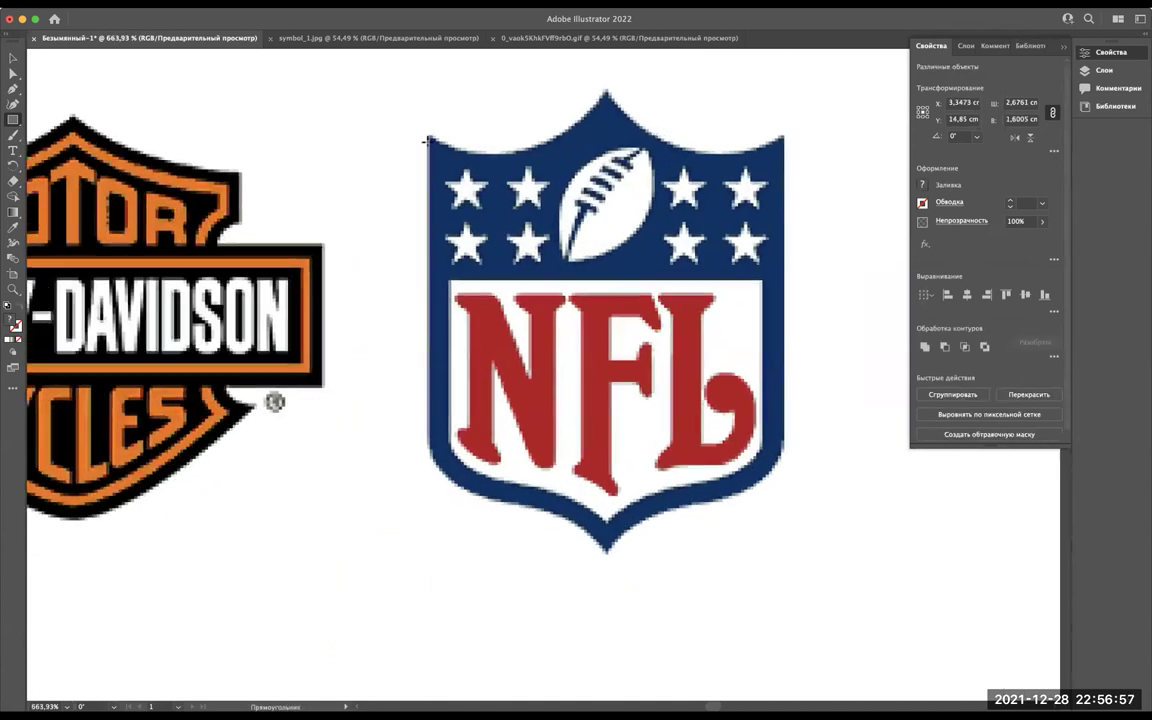
pyautogui.scroll(-3, 433, 115)
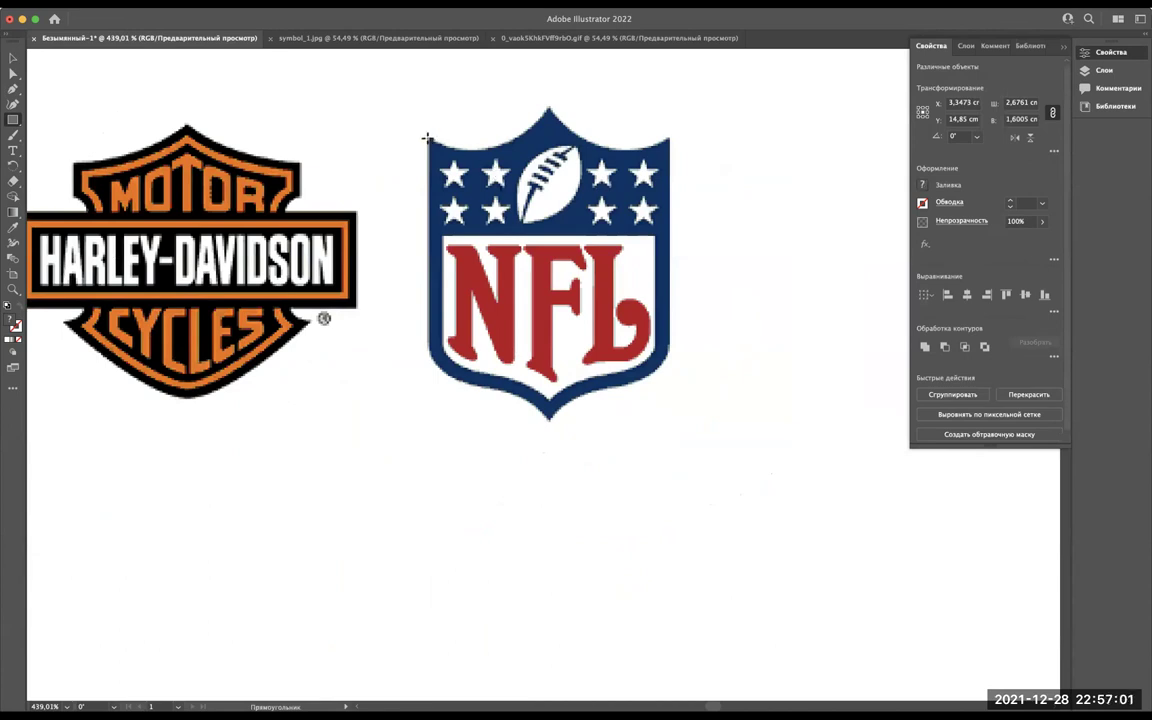
pyautogui.moveTo(427, 137); pyautogui.dragTo(549, 432)
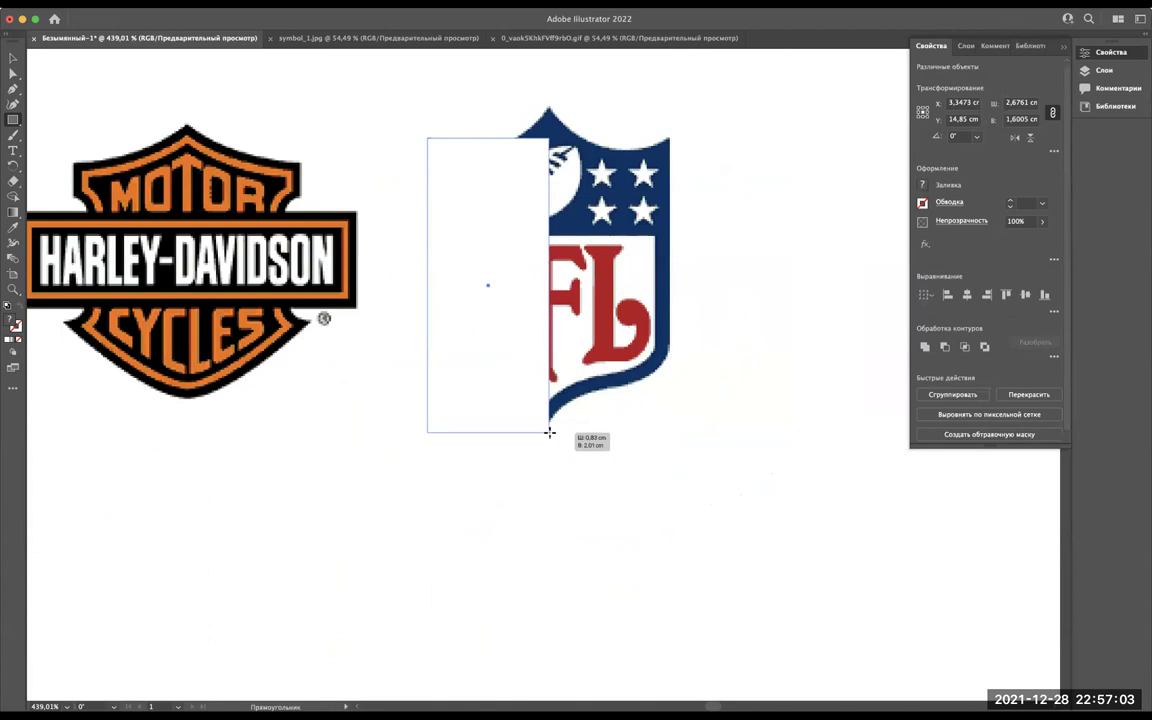
pyautogui.press('c')
pyautogui.moveTo(549, 432)
pyautogui.mouseDown()
pyautogui.moveTo(540, 426)
pyautogui.moveTo(552, 424)
pyautogui.mouseUp()
pyautogui.press('v')
pyautogui.moveTo(551, 139)
pyautogui.mouseDown()
pyautogui.moveTo(548, 104)
pyautogui.moveTo(480, 458)
pyautogui.mouseUp()
pyautogui.scroll(-3, 549, 105)
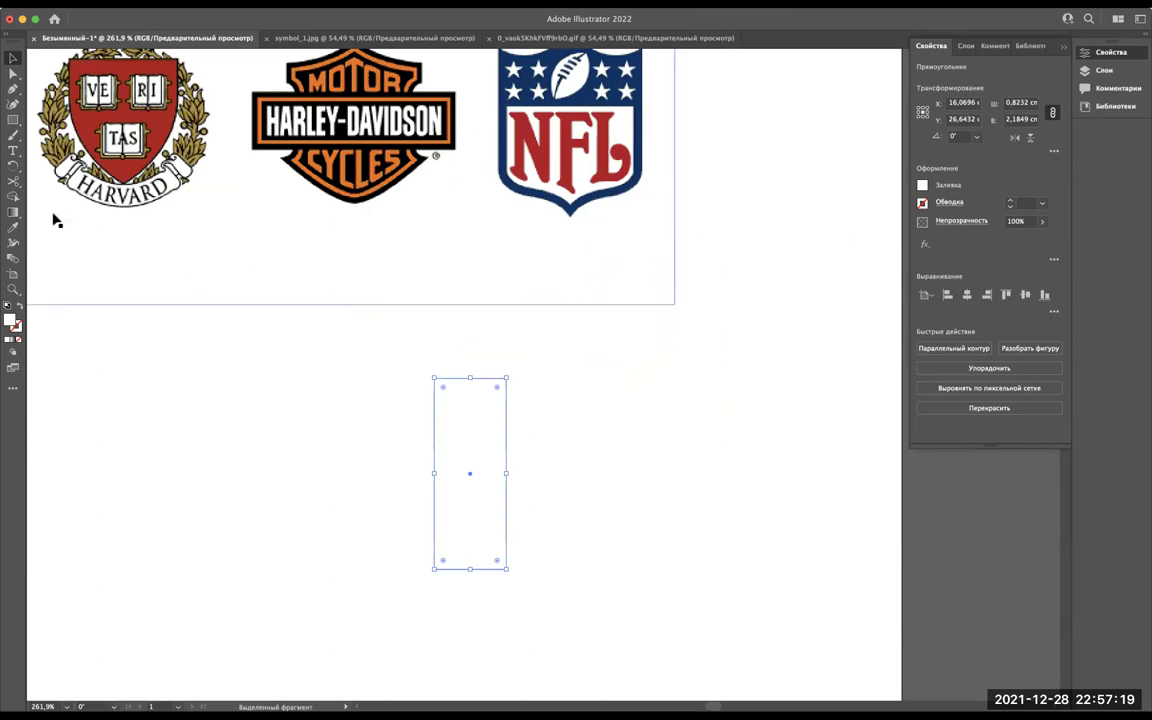
# Fill the rectangle with the NFL navy blue sampled from the logo.
pyautogui.click(13, 228)
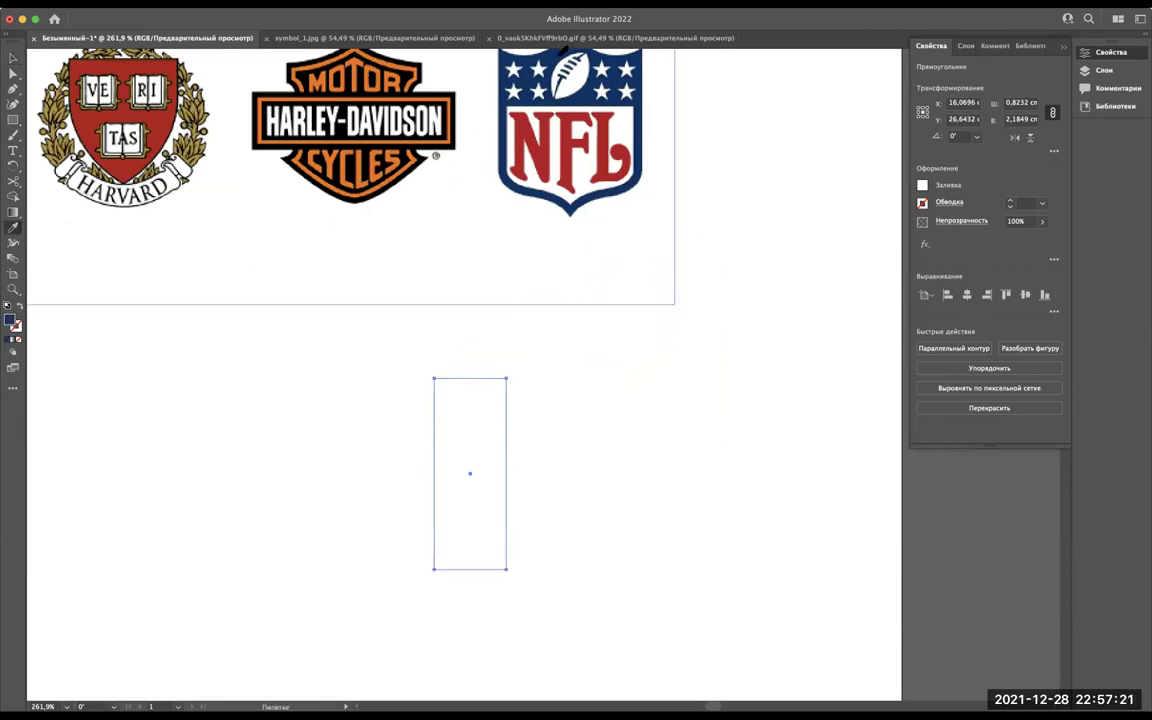
pyautogui.click(535, 80)
pyautogui.press('v')
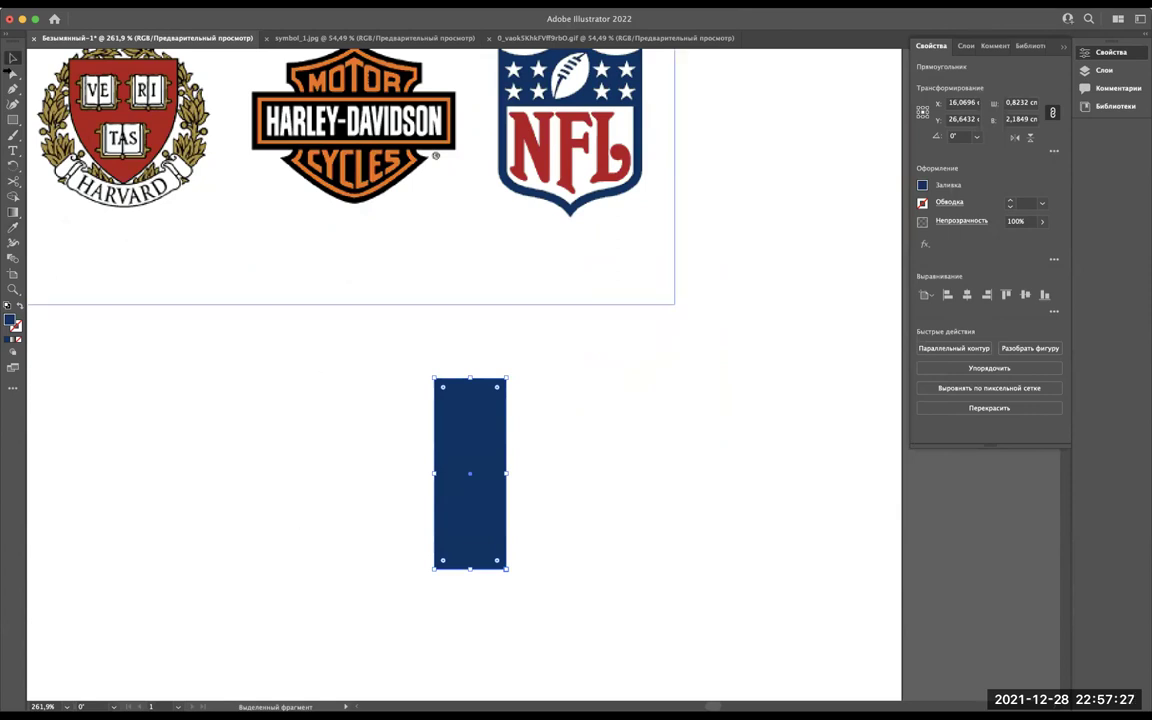
pyautogui.hscroll(2, 376, 226)
pyautogui.scroll(-1, 376, 226)
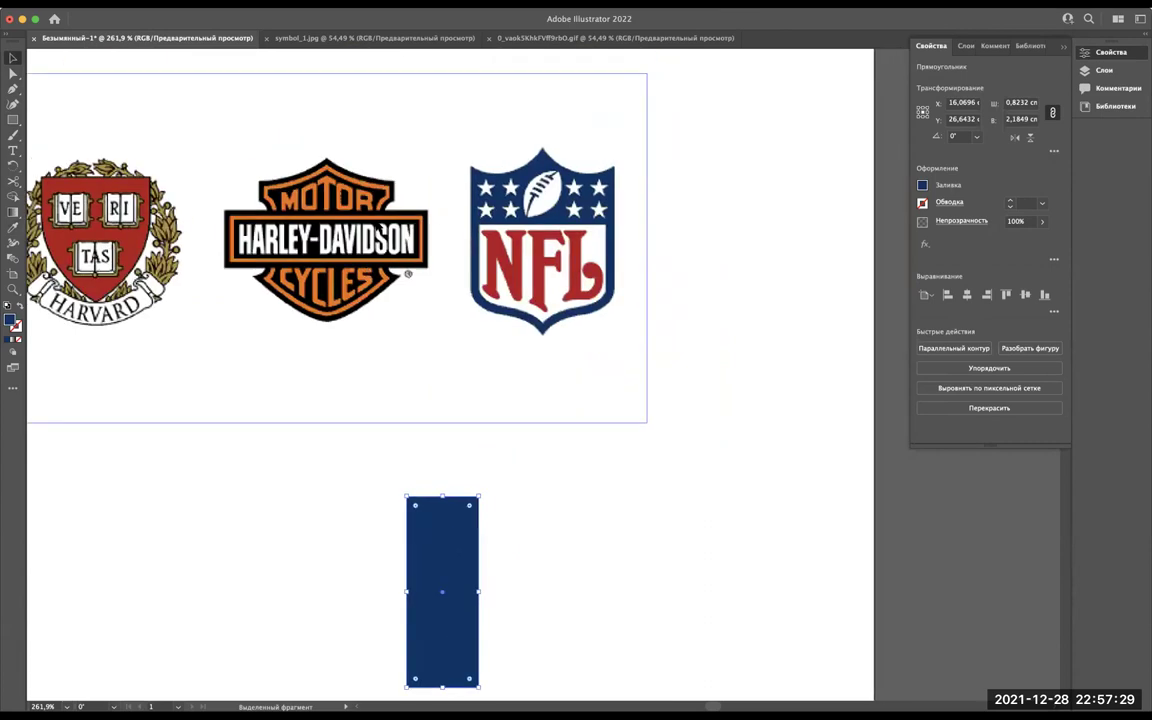
pyautogui.scroll(5, 418, 435)
pyautogui.scroll(5, 418, 437)
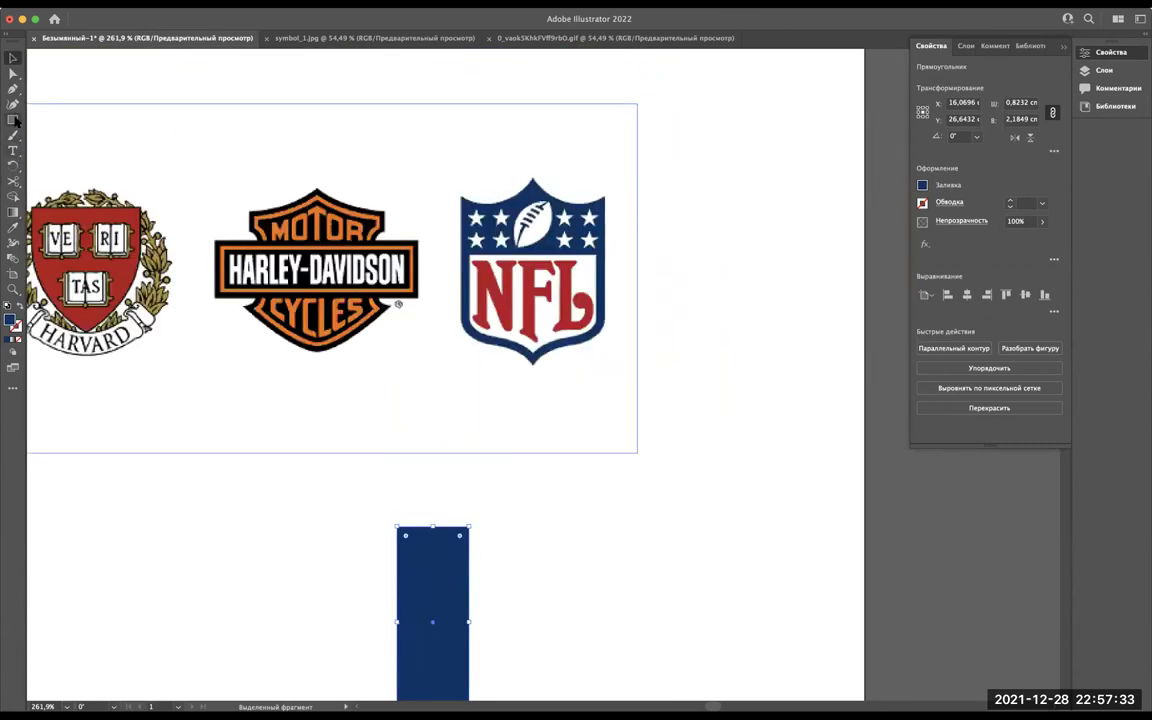
# Draw a 1.21 cm navy circle at the logo's top-left and move it above the shield.
pyautogui.moveTo(13, 119); pyautogui.dragTo(60, 145)
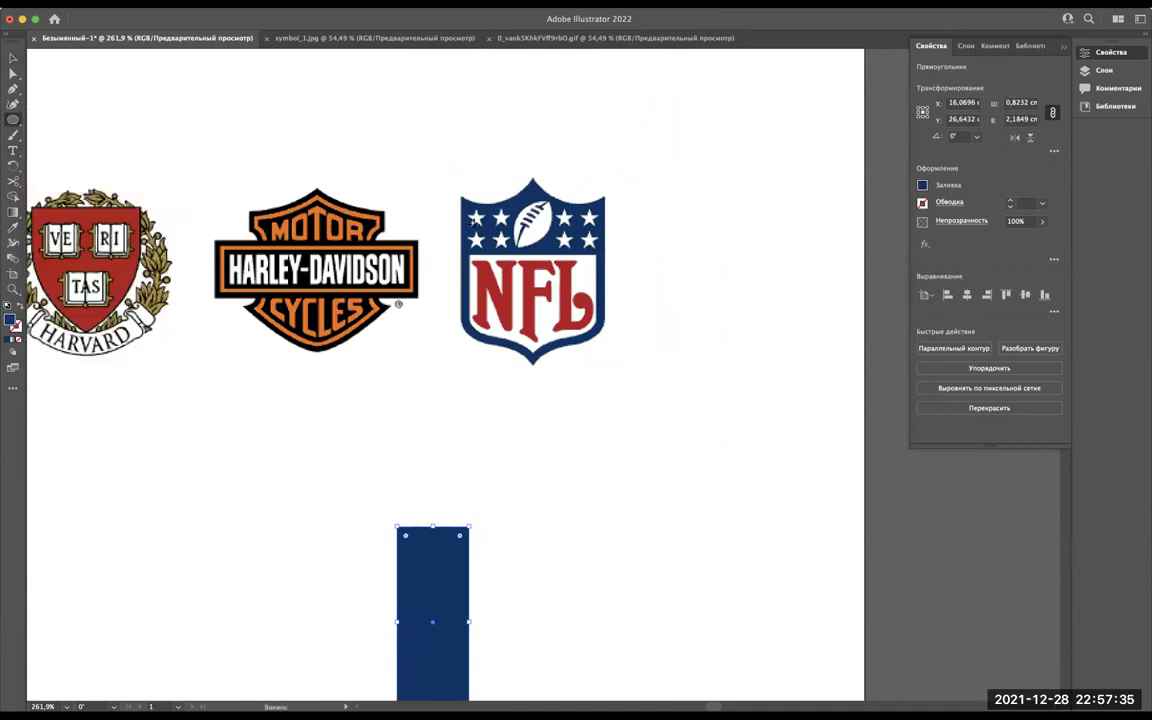
pyautogui.scroll(3, 474, 143)
pyautogui.moveTo(425, 62); pyautogui.dragTo(597, 235)
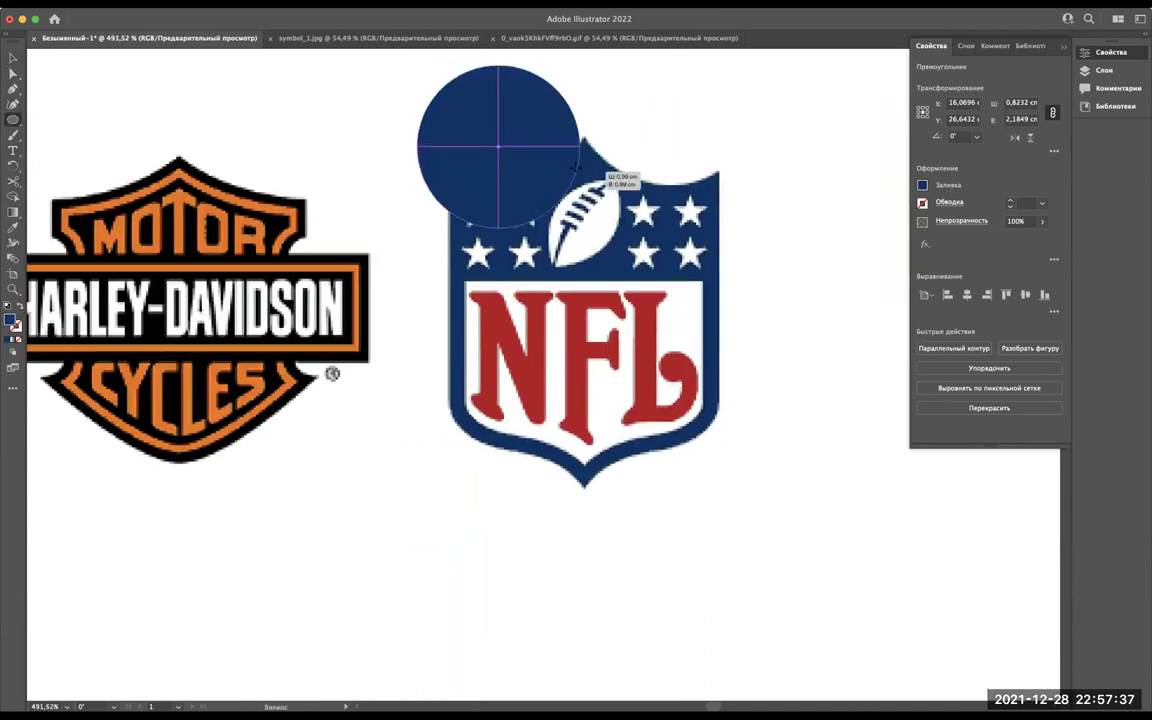
pyautogui.scroll(1, 575, 168)
pyautogui.scroll(3, 575, 168)
pyautogui.press('v')
pyautogui.moveTo(538, 203)
pyautogui.mouseDown()
pyautogui.moveTo(545, 172)
pyautogui.moveTo(566, 188)
pyautogui.moveTo(514, 188)
pyautogui.mouseUp()
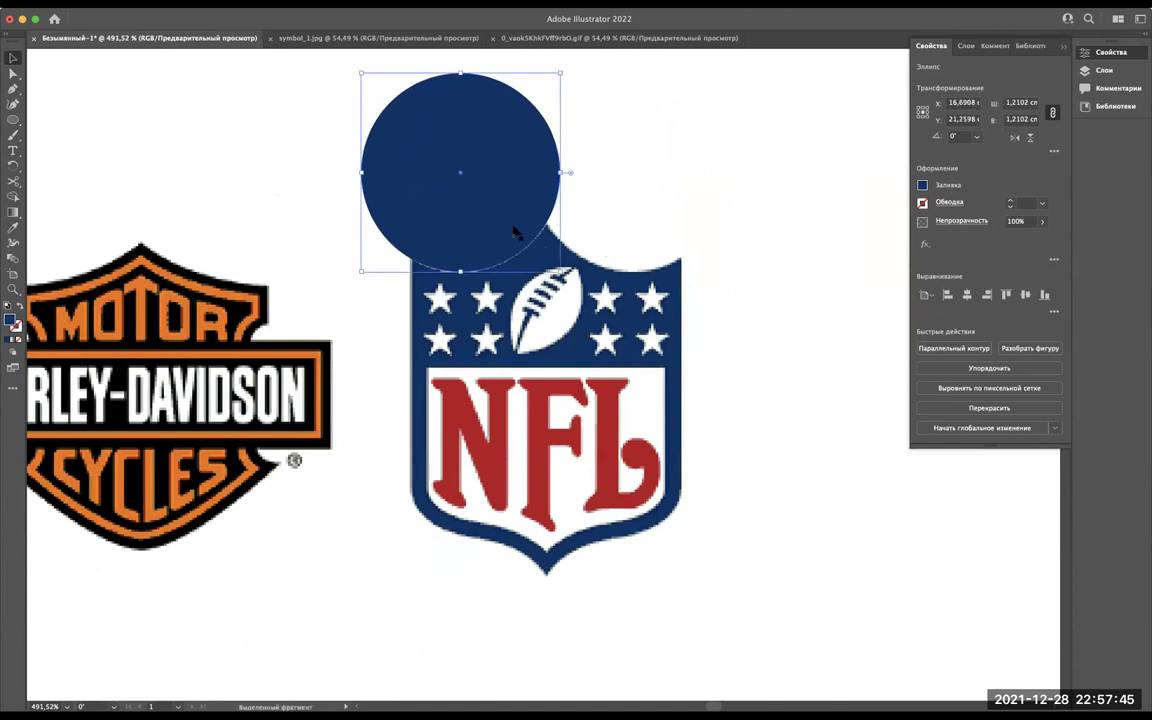
# Move the rectangle onto the shield, fill it yellow, and place it under the circle.
pyautogui.scroll(-3, 514, 232)
pyautogui.scroll(-2, 514, 232)
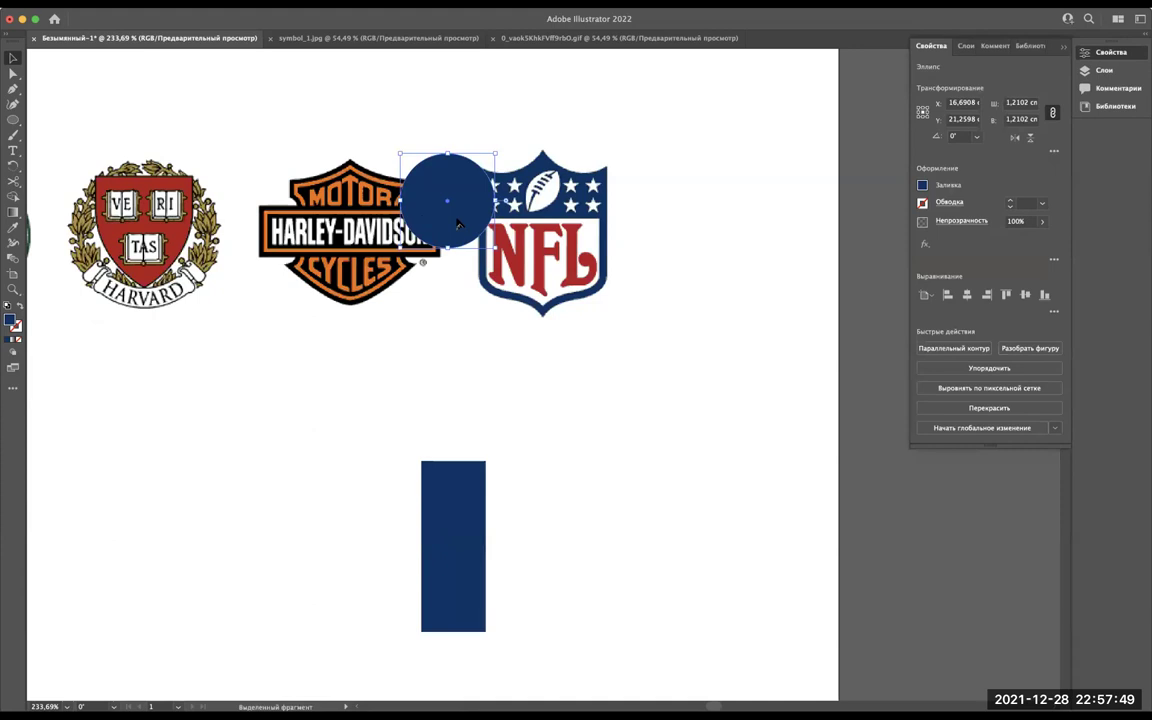
pyautogui.scroll(2, 405, 258)
pyautogui.scroll(1, 433, 240)
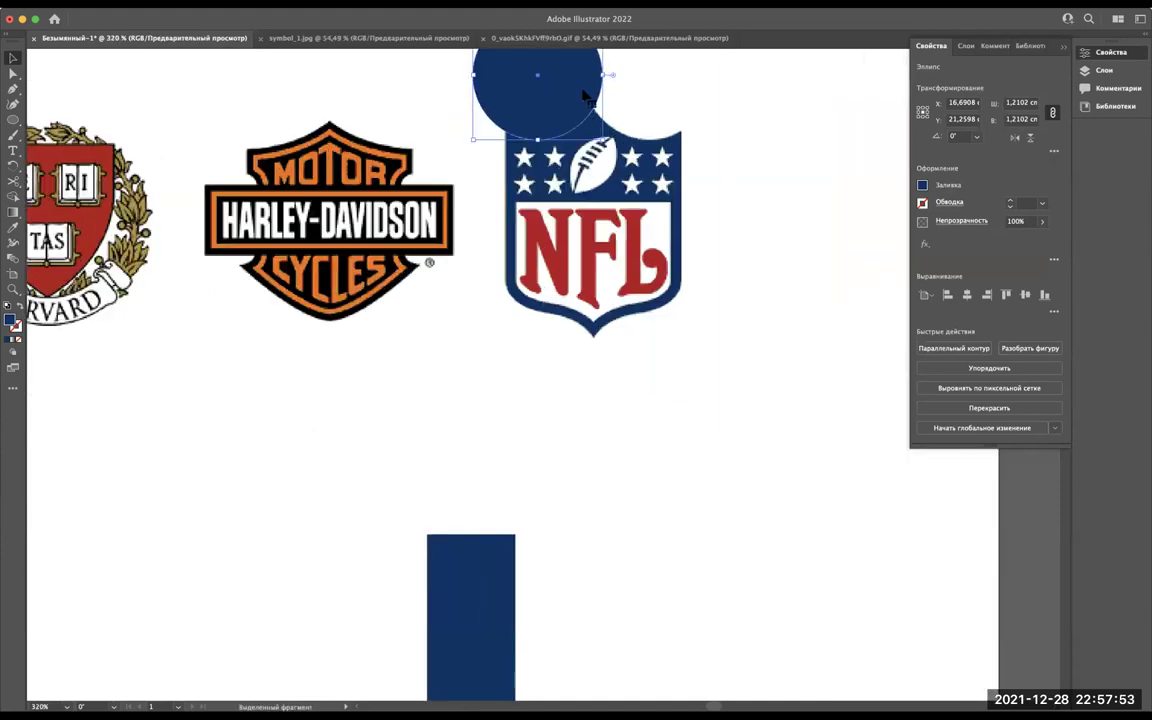
pyautogui.moveTo(476, 650); pyautogui.dragTo(559, 246)
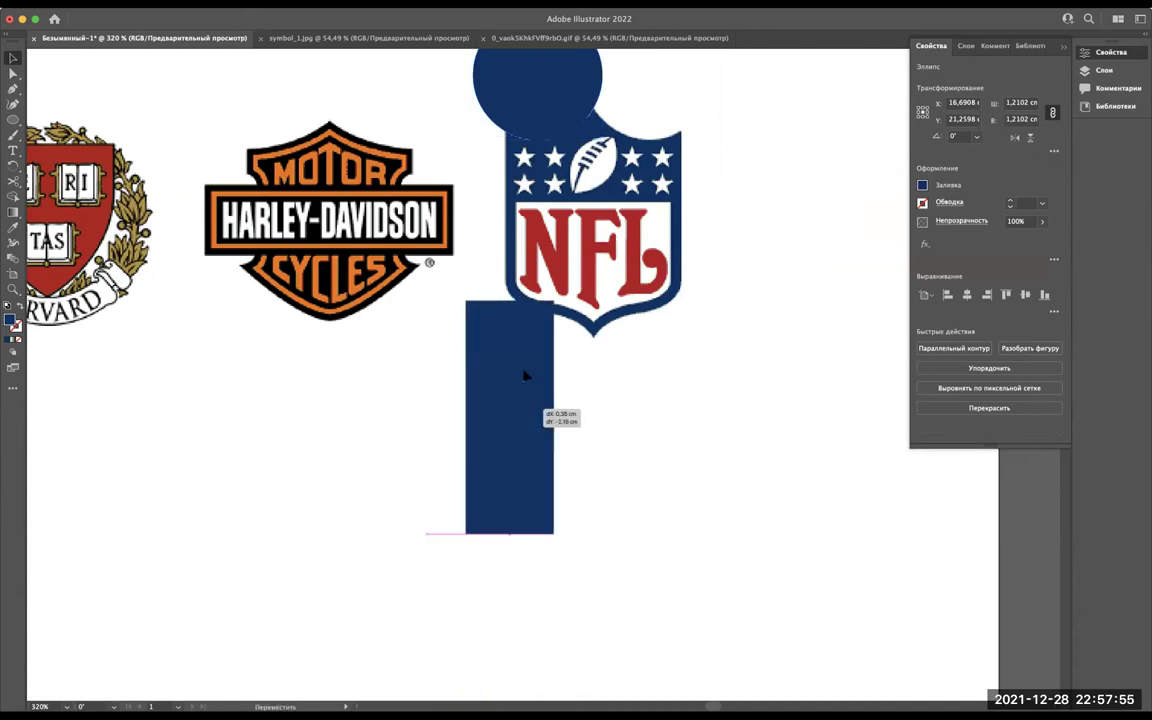
pyautogui.scroll(3, 559, 246)
pyautogui.scroll(2, 745, 190)
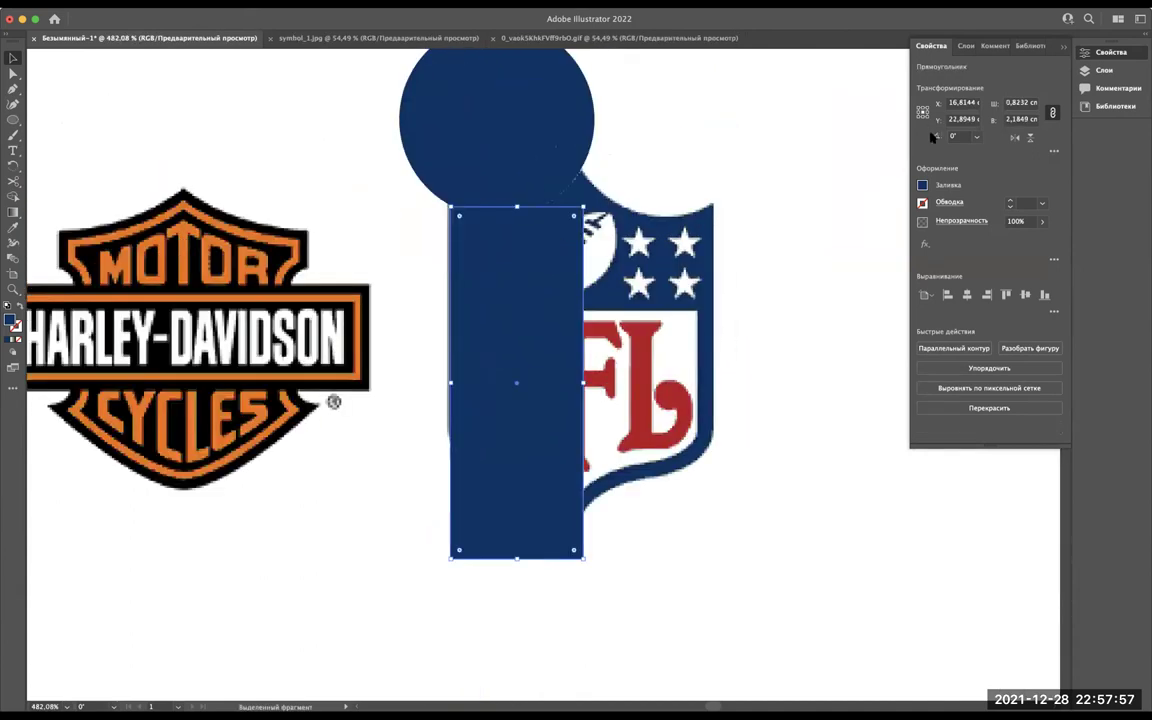
pyautogui.click(924, 185)
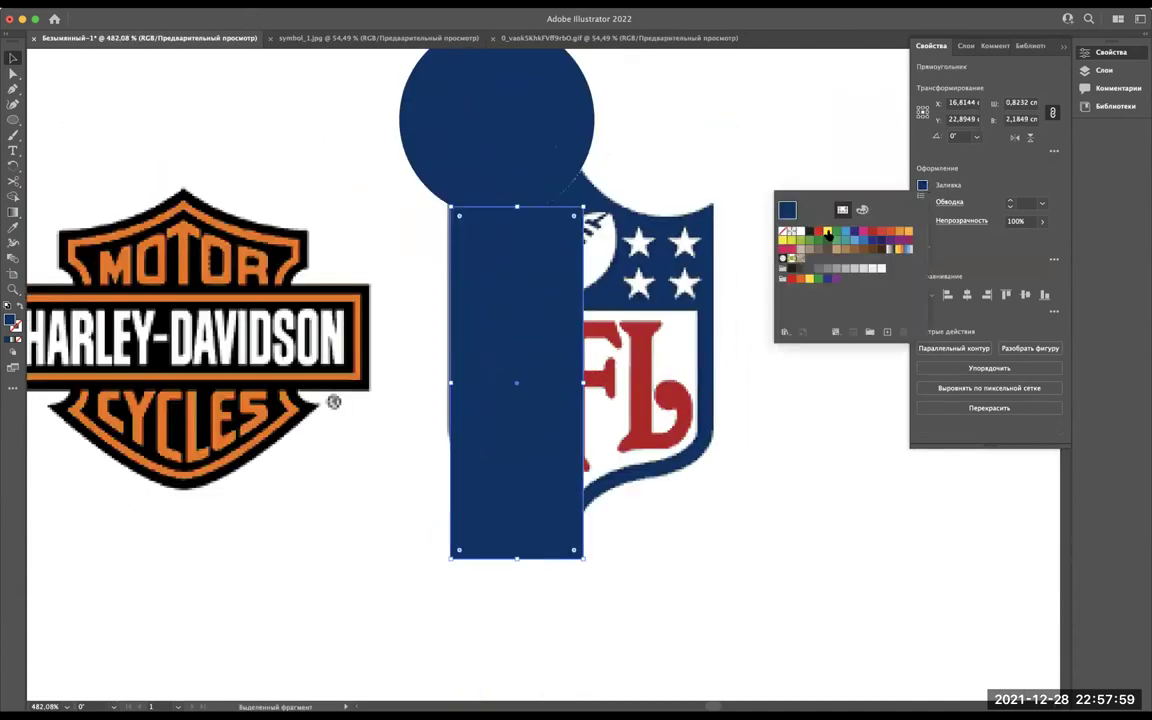
pyautogui.click(828, 233)
pyautogui.moveTo(569, 455); pyautogui.dragTo(555, 432)
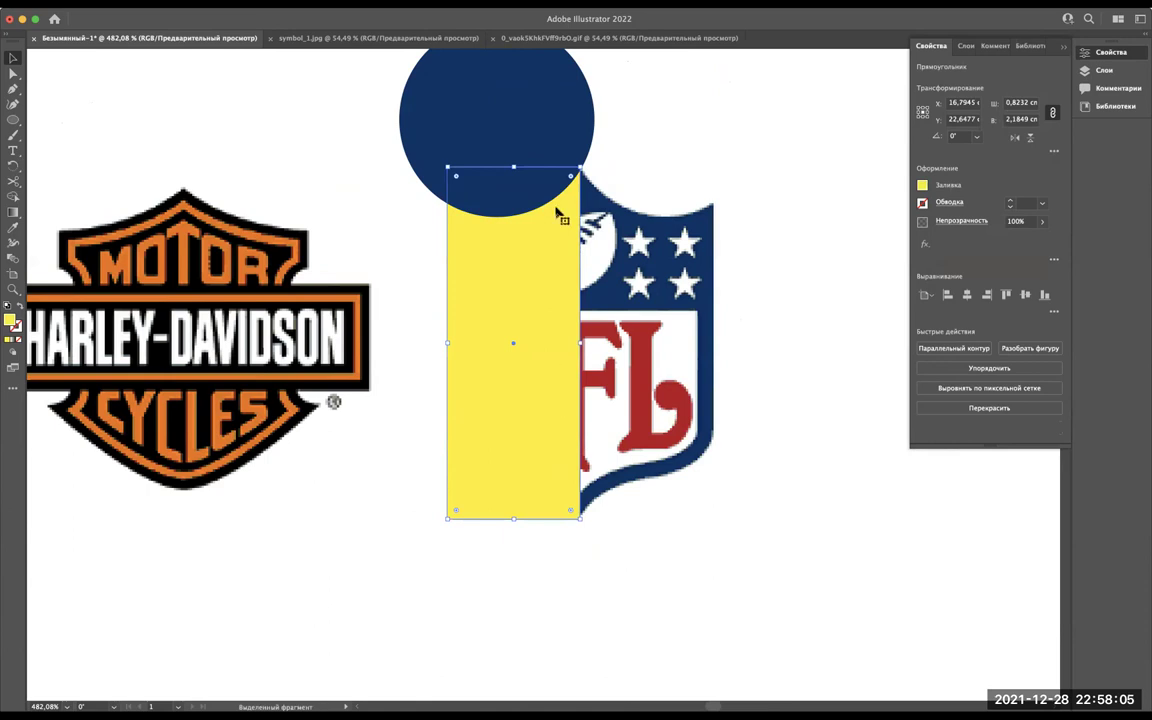
pyautogui.scroll(5, 558, 213)
# Select the navy circle and yellow rectangle and apply Pathfinder Minus Front.
pyautogui.click(562, 250)
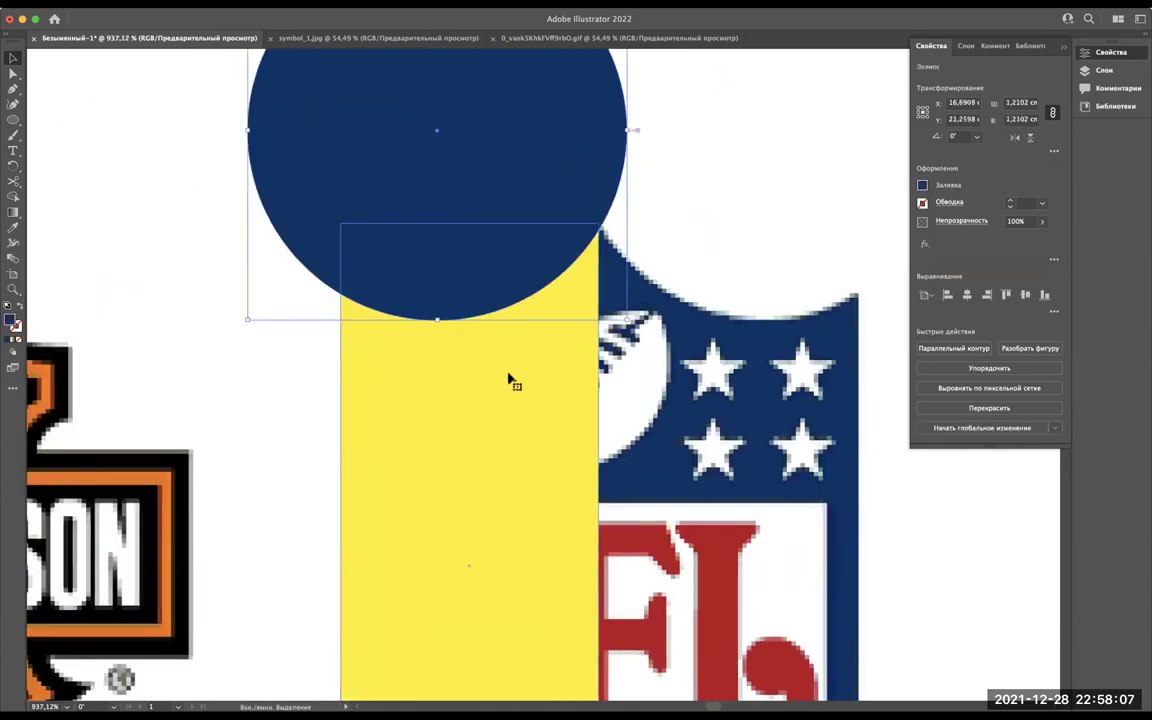
pyautogui.keyDown('shift'); pyautogui.click(504, 428); pyautogui.keyUp('shift')
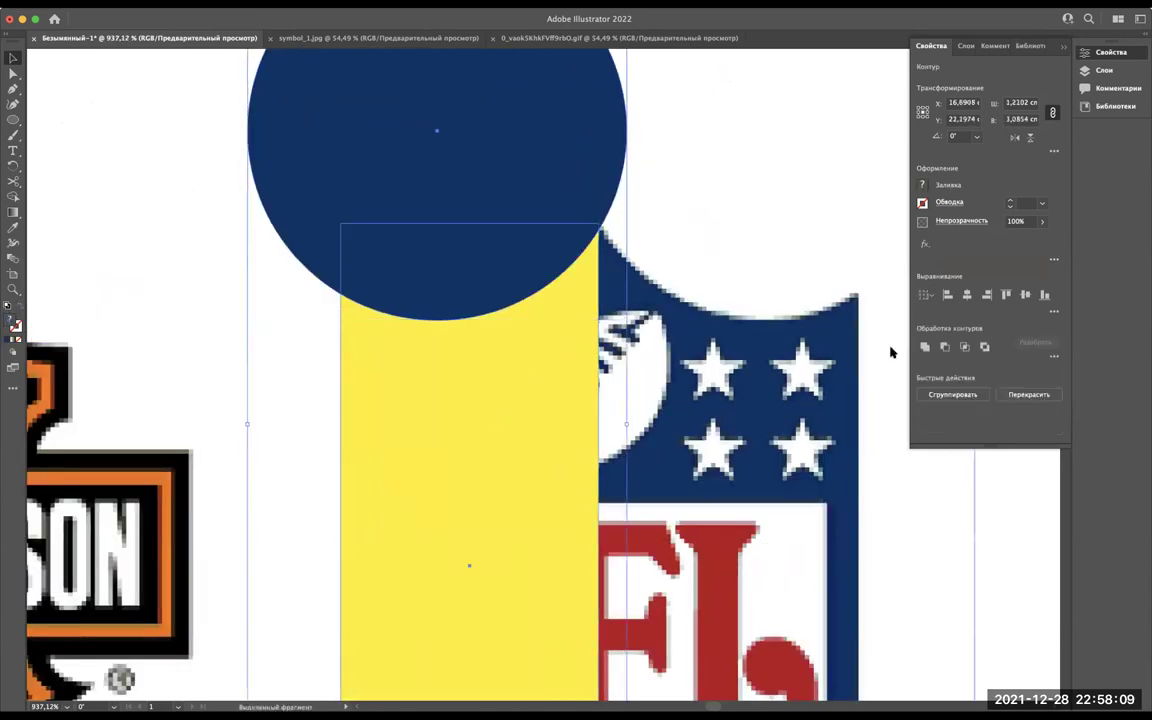
pyautogui.click(944, 348)
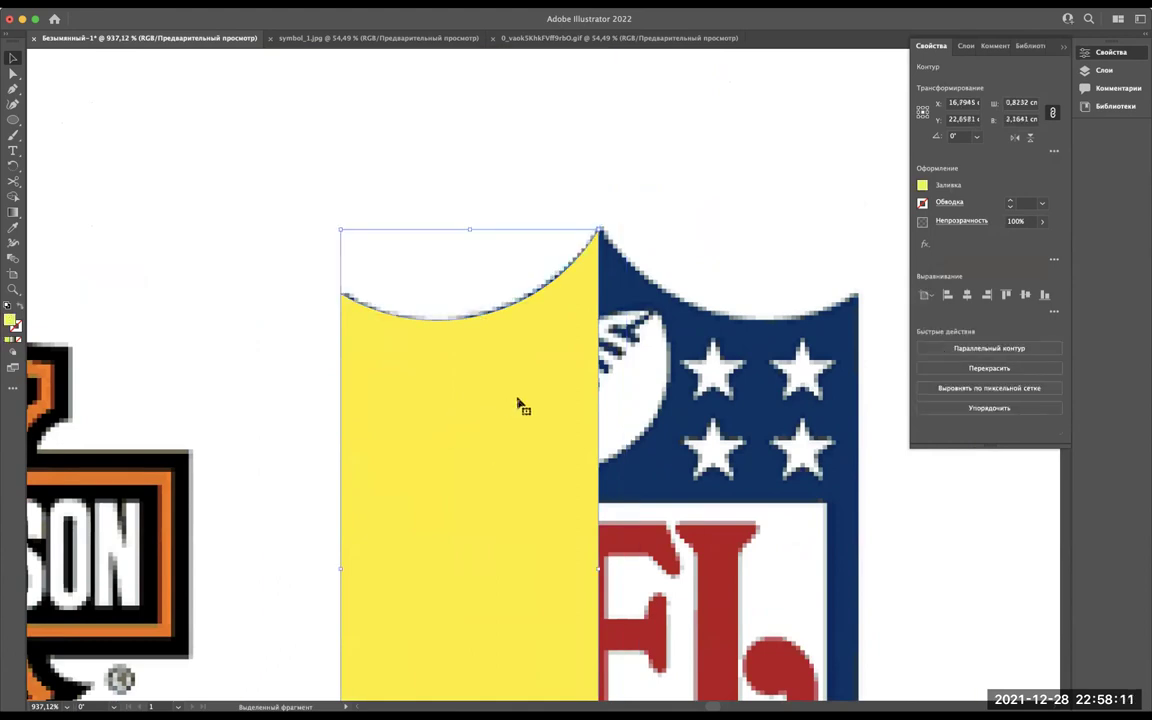
pyautogui.scroll(-5, 519, 406)
pyautogui.scroll(-2, 519, 406)
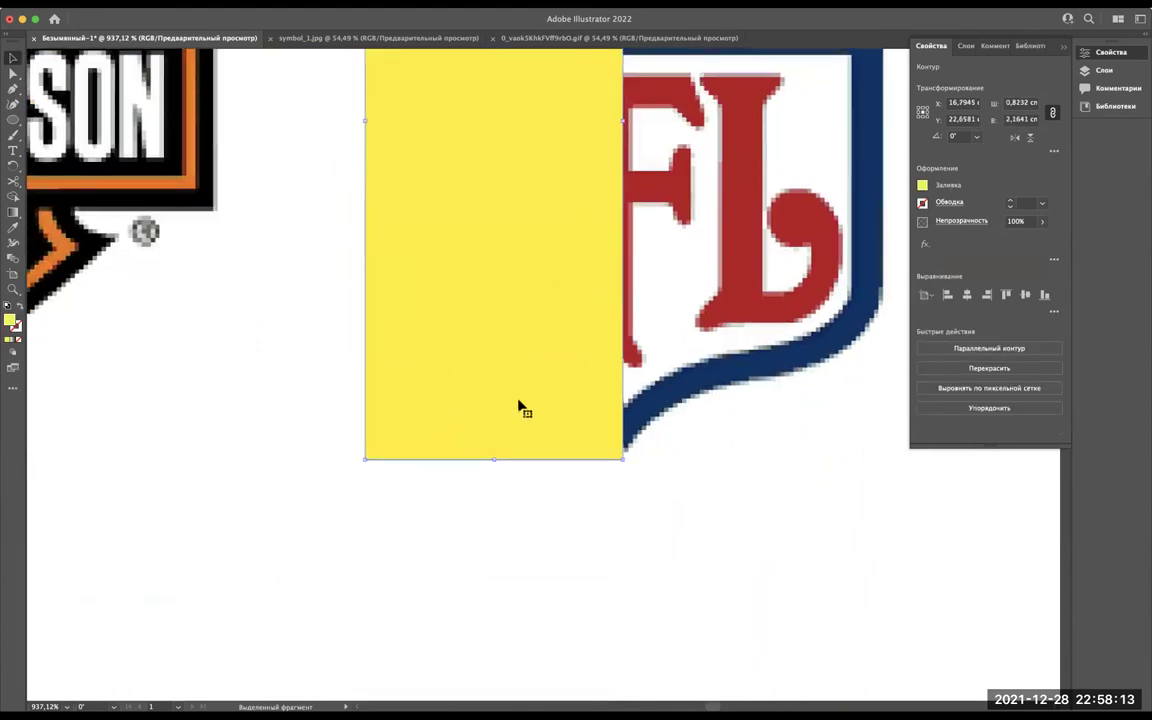
# Undo a trial corner rounding back to the separate shapes, then reapply Minus Front.
pyautogui.click(13, 73)
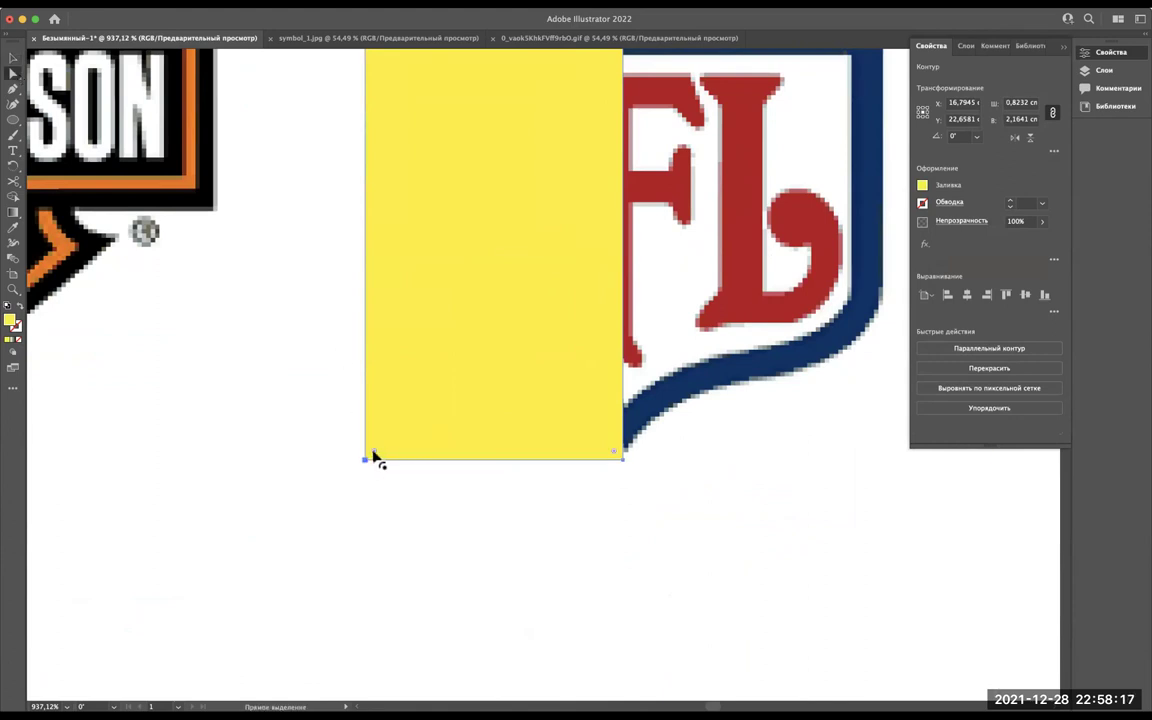
pyautogui.moveTo(373, 457); pyautogui.dragTo(617, 160)
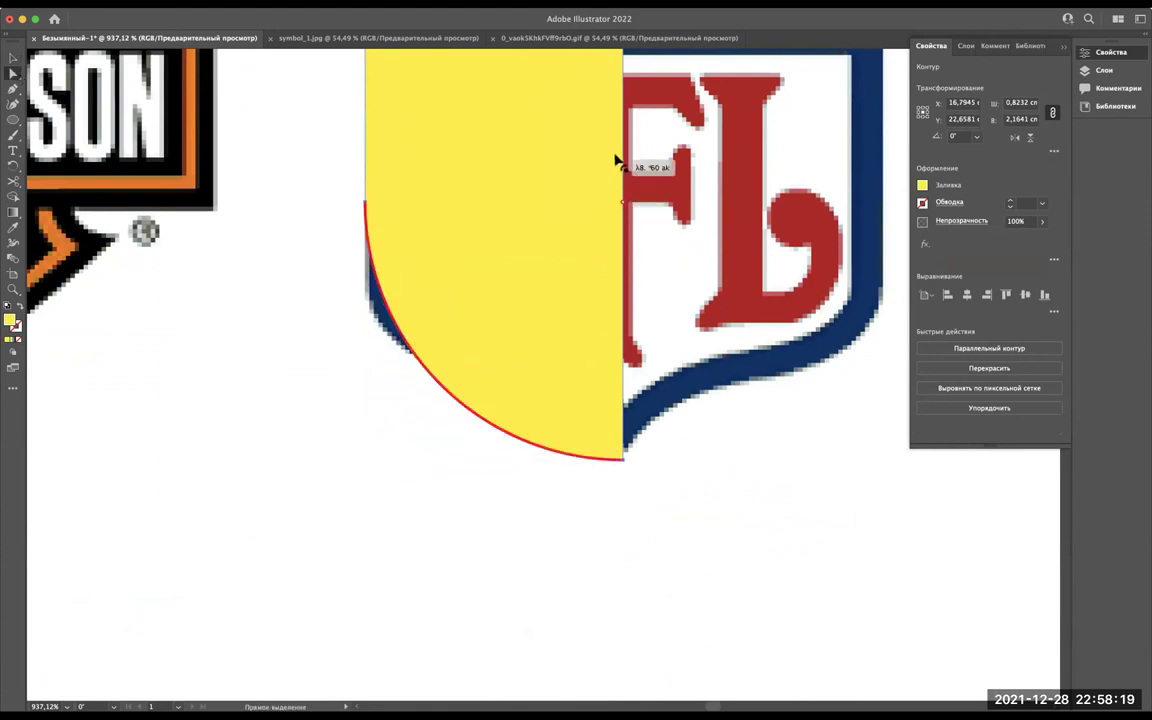
pyautogui.hotkey('ctrl', 'z')
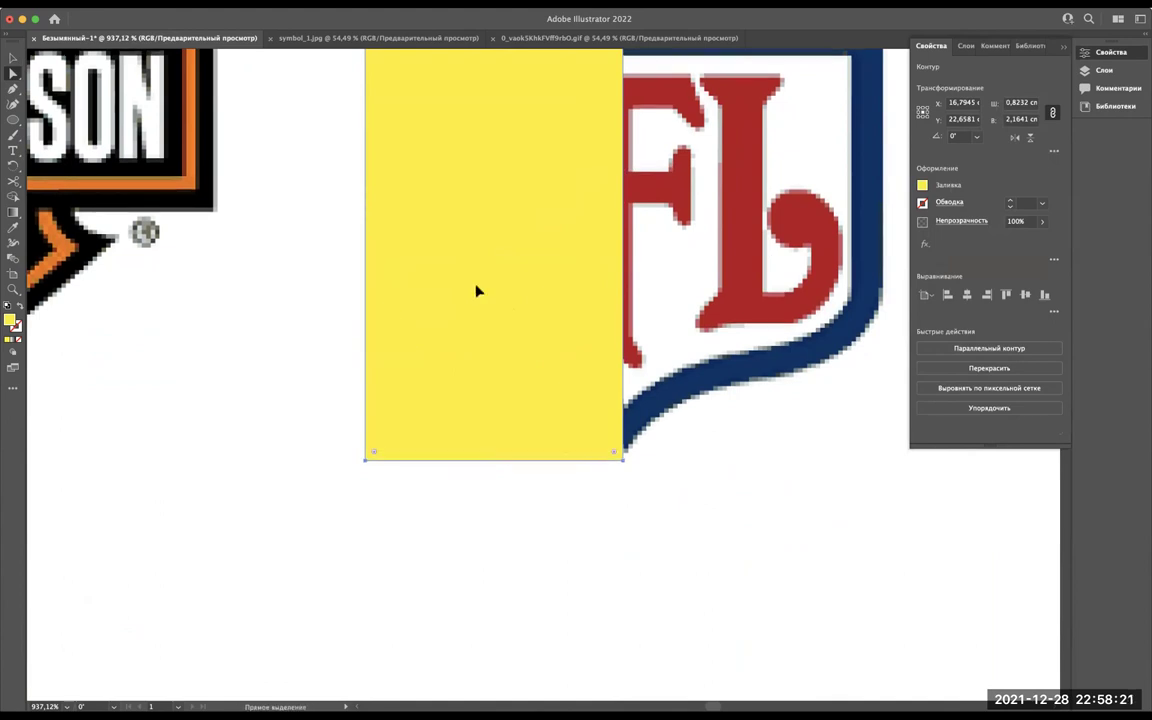
pyautogui.hotkey('ctrl', 'z')
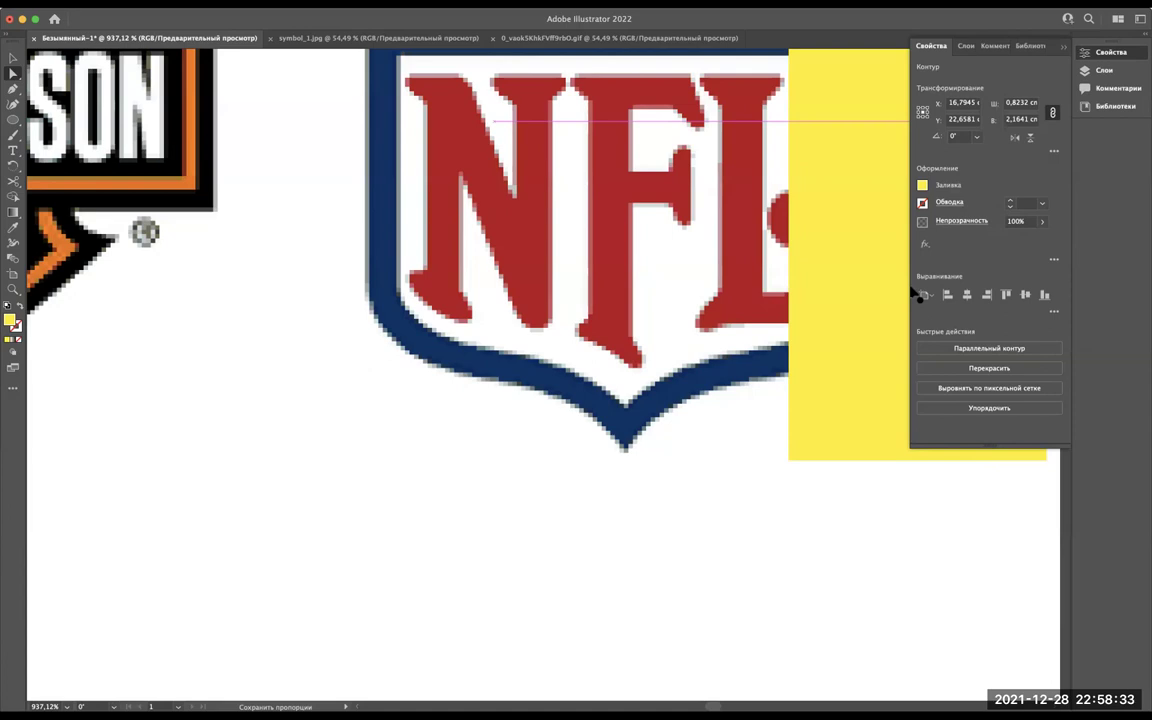
pyautogui.moveTo(658, 326); pyautogui.dragTo(548, 311)
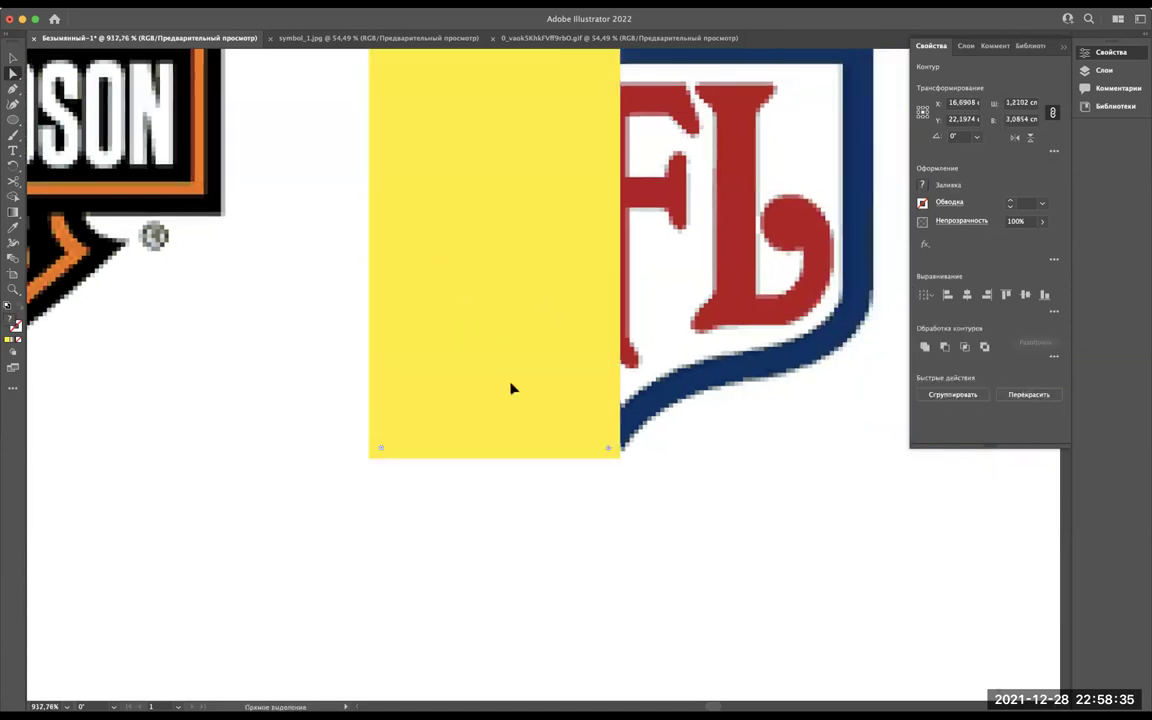
pyautogui.scroll(-2, 508, 388)
pyautogui.scroll(-2, 508, 390)
pyautogui.hotkey('ctrl', 'z')
pyautogui.hotkey('ctrl', 'shift', 'z')
pyautogui.hotkey('ctrl', 'z')
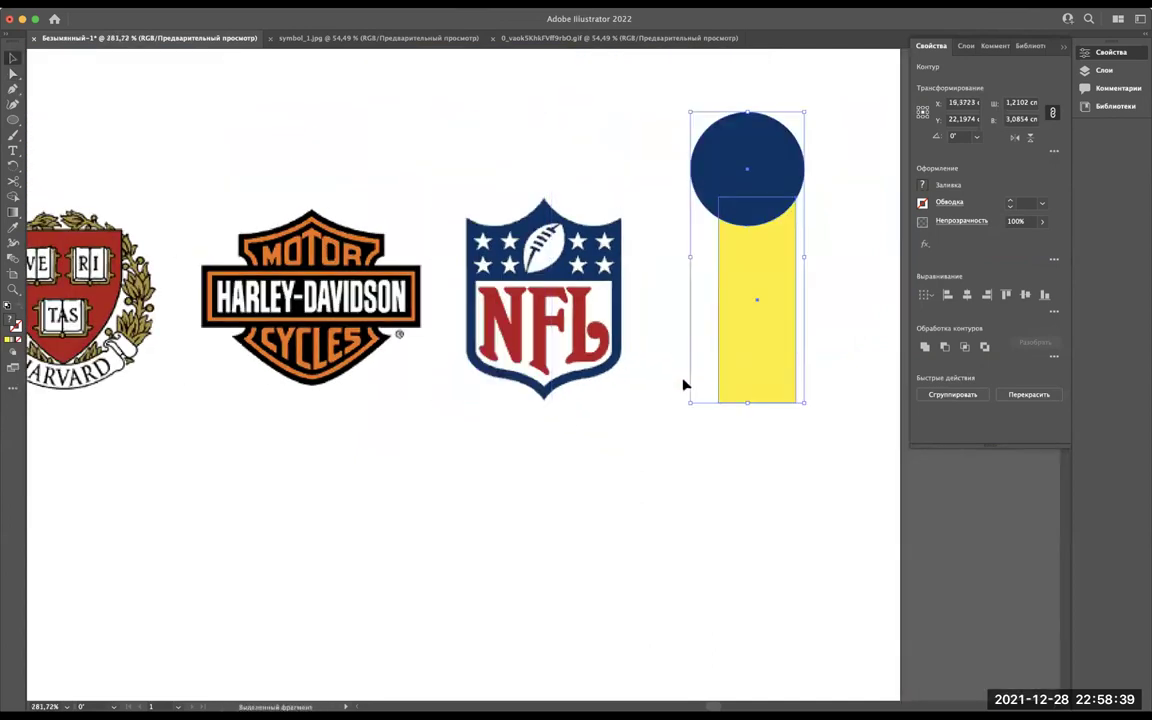
pyautogui.click(944, 347)
# Move the curved yellow shape toward the logo and raise its bottom edge.
pyautogui.click(707, 545)
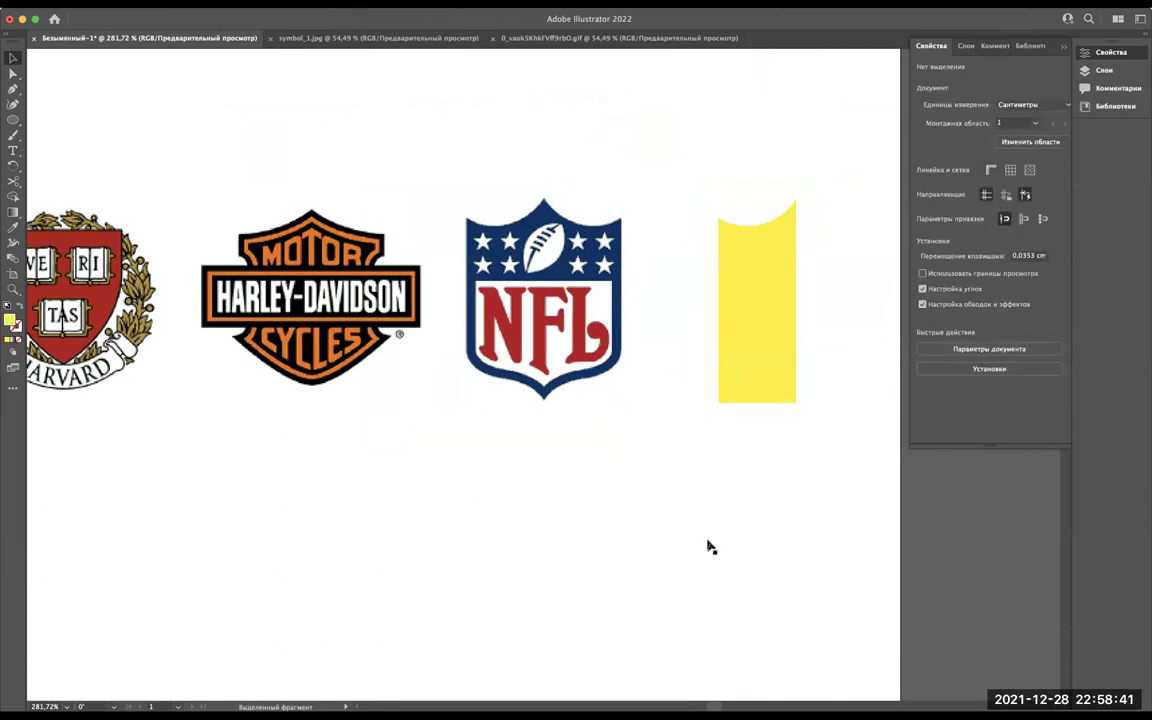
pyautogui.scroll(2, 532, 373)
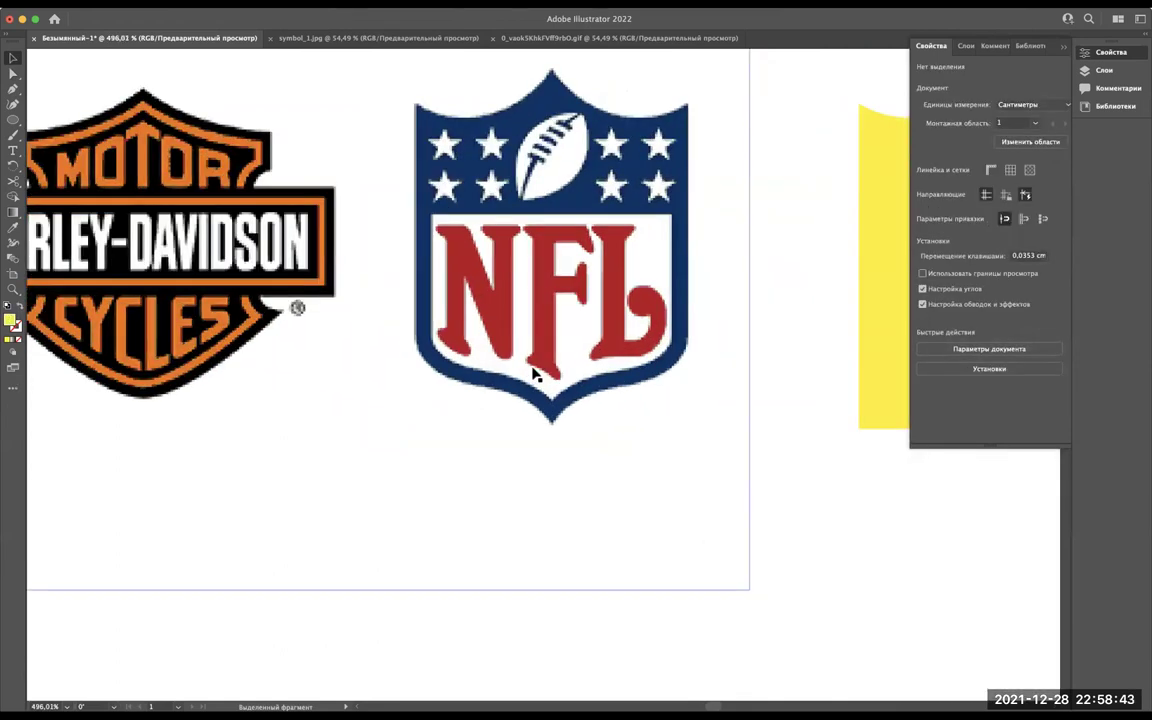
pyautogui.hscroll(3, 532, 373)
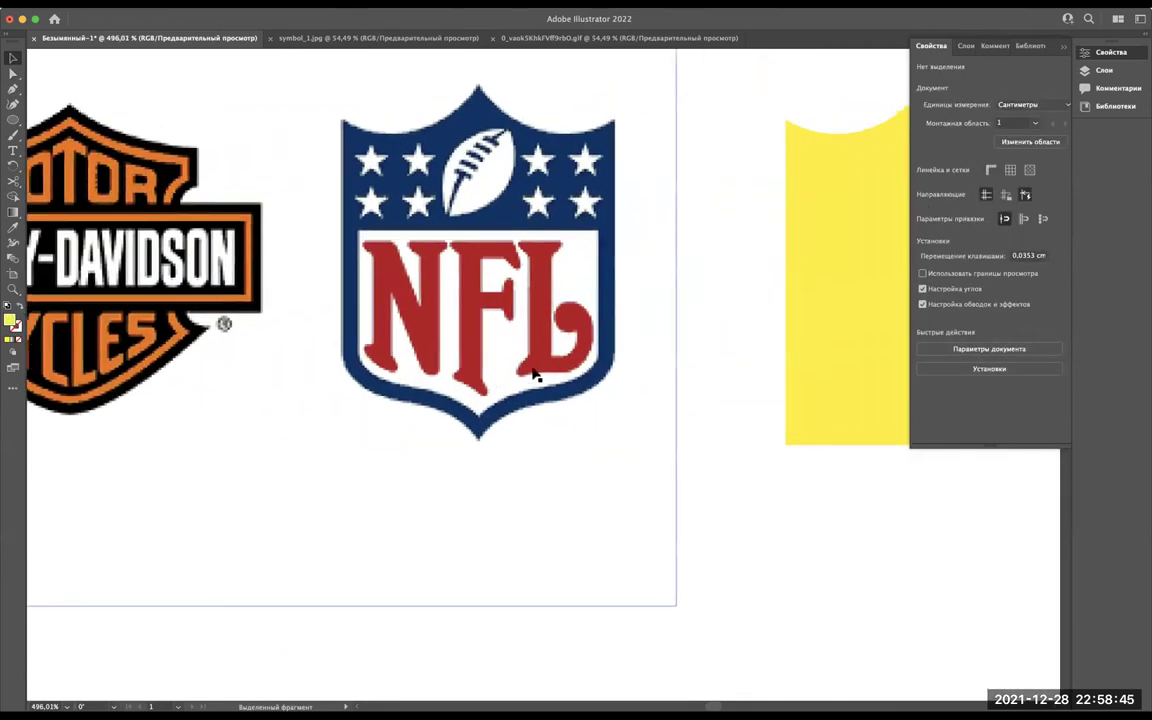
pyautogui.hscroll(3, 532, 373)
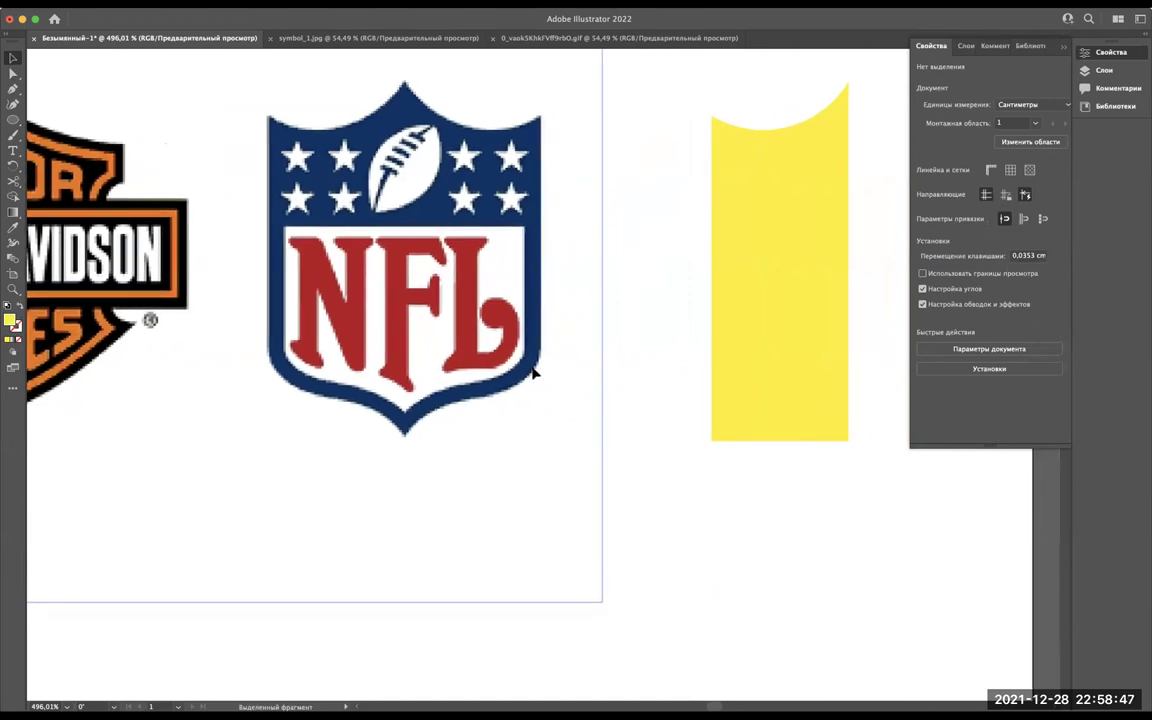
pyautogui.moveTo(795, 401)
pyautogui.mouseDown()
pyautogui.moveTo(590, 402)
pyautogui.moveTo(677, 401)
pyautogui.mouseUp()
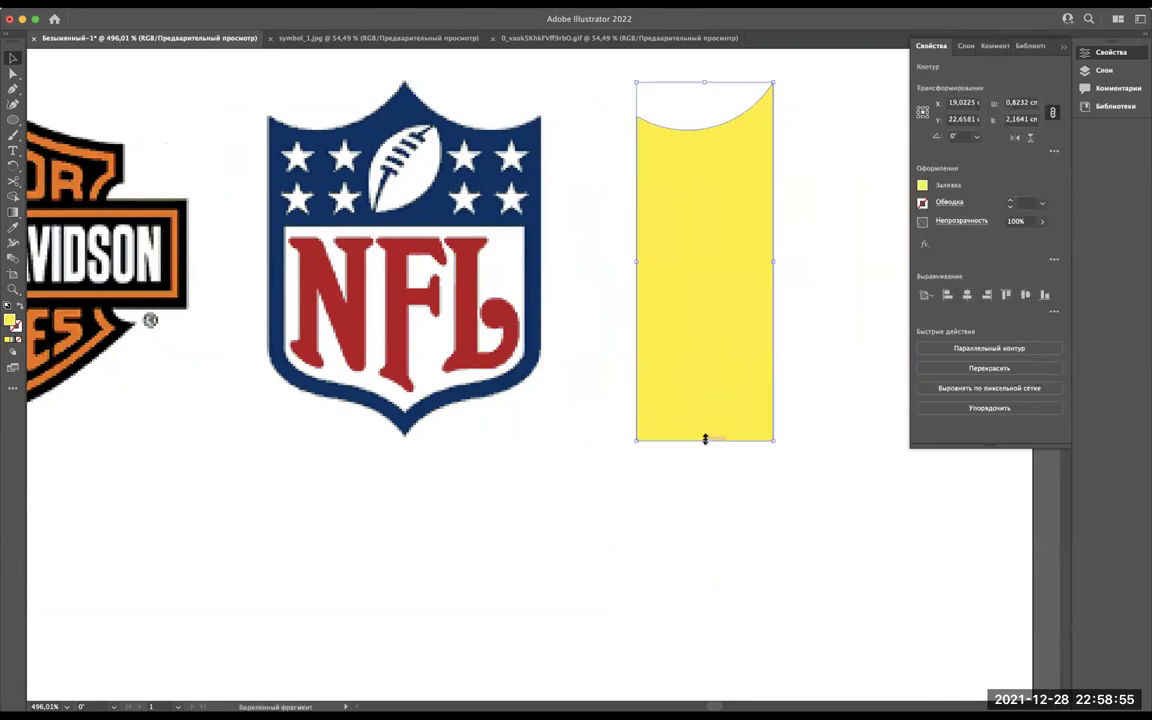
pyautogui.moveTo(705, 439); pyautogui.dragTo(705, 440)
pyautogui.click(13, 74)
pyautogui.click(637, 440)
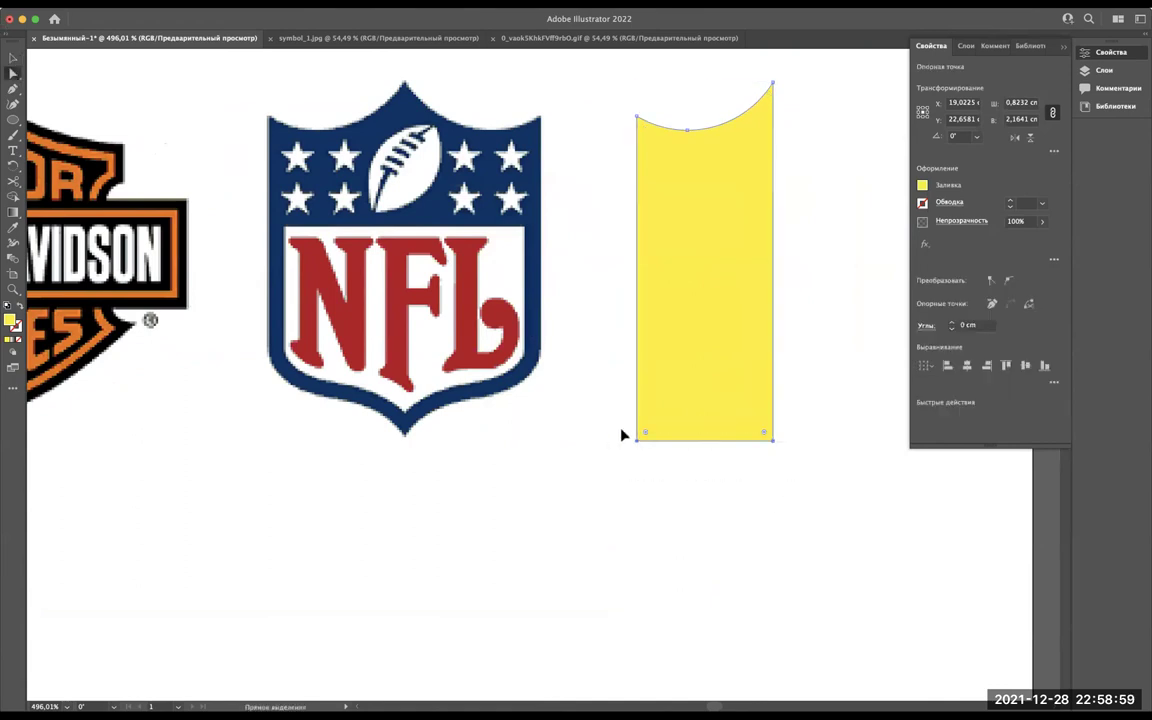
pyautogui.keyDown('shift'); pyautogui.click(772, 440); pyautogui.keyUp('shift')
pyautogui.moveTo(775, 442)
pyautogui.mouseDown()
pyautogui.moveTo(771, 362)
pyautogui.moveTo(778, 406)
pyautogui.mouseUp()
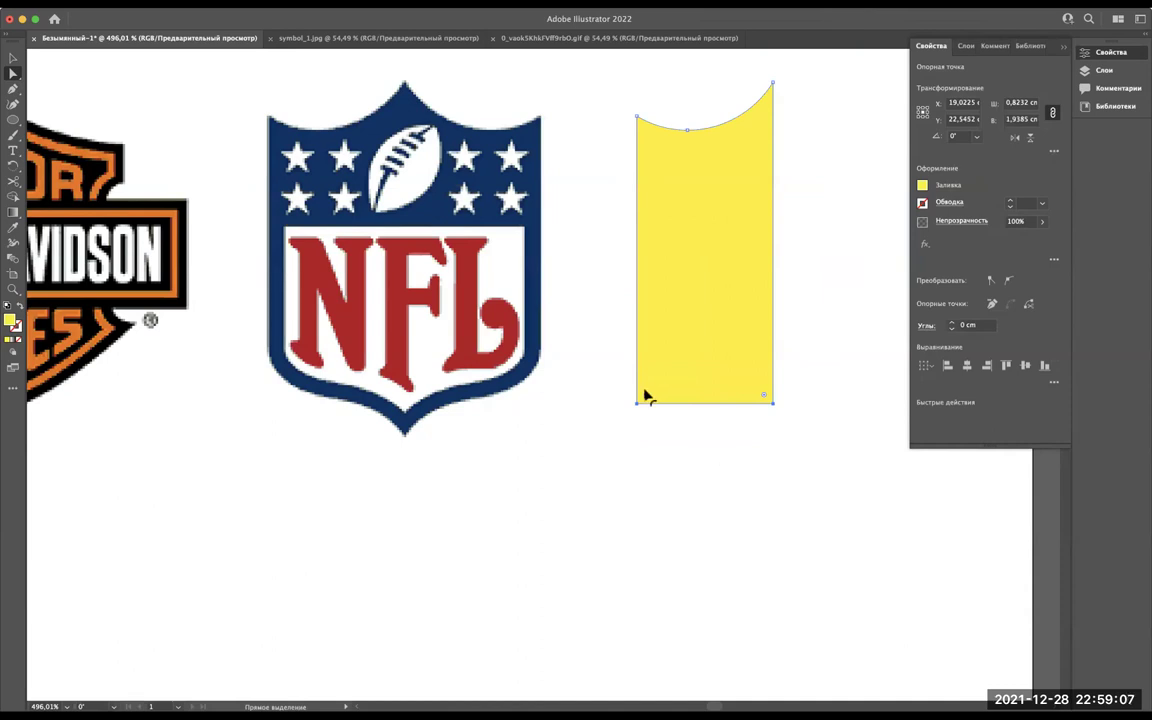
# Place the yellow panel over the shield's left half and round its bottom-left corner to 0.3399 cm.
pyautogui.moveTo(674, 375); pyautogui.dragTo(305, 362)
pyautogui.press('a')
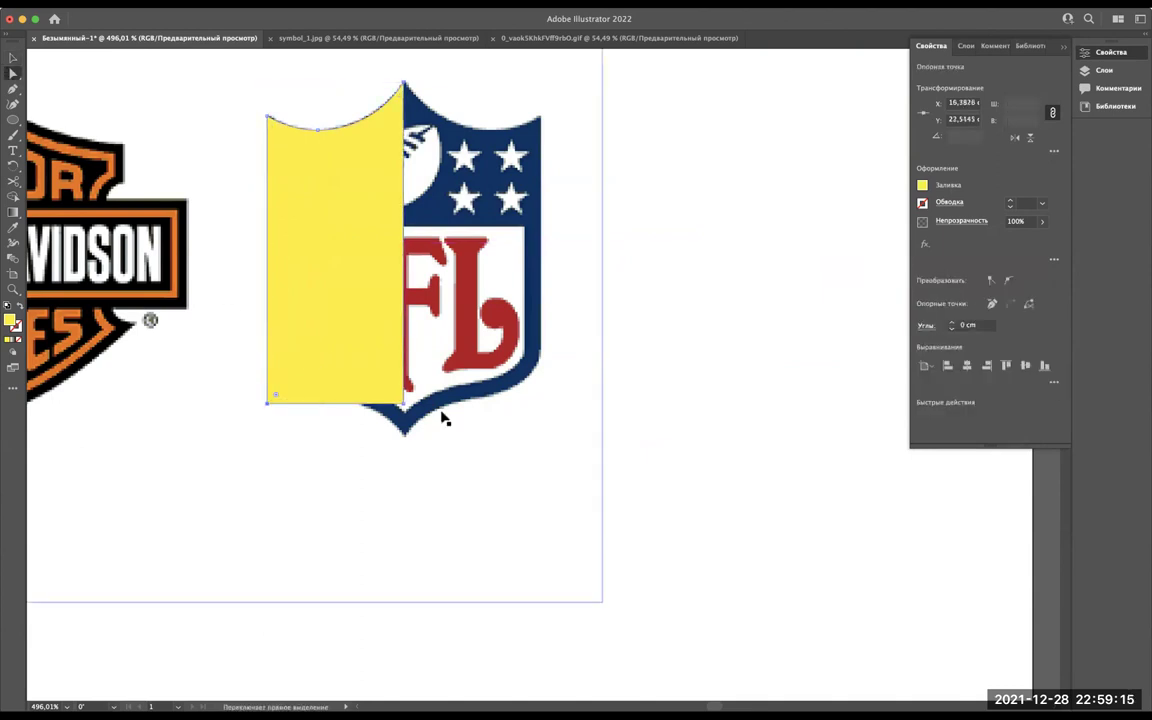
pyautogui.moveTo(404, 402)
pyautogui.mouseDown()
pyautogui.moveTo(405, 380)
pyautogui.moveTo(405, 408)
pyautogui.mouseUp()
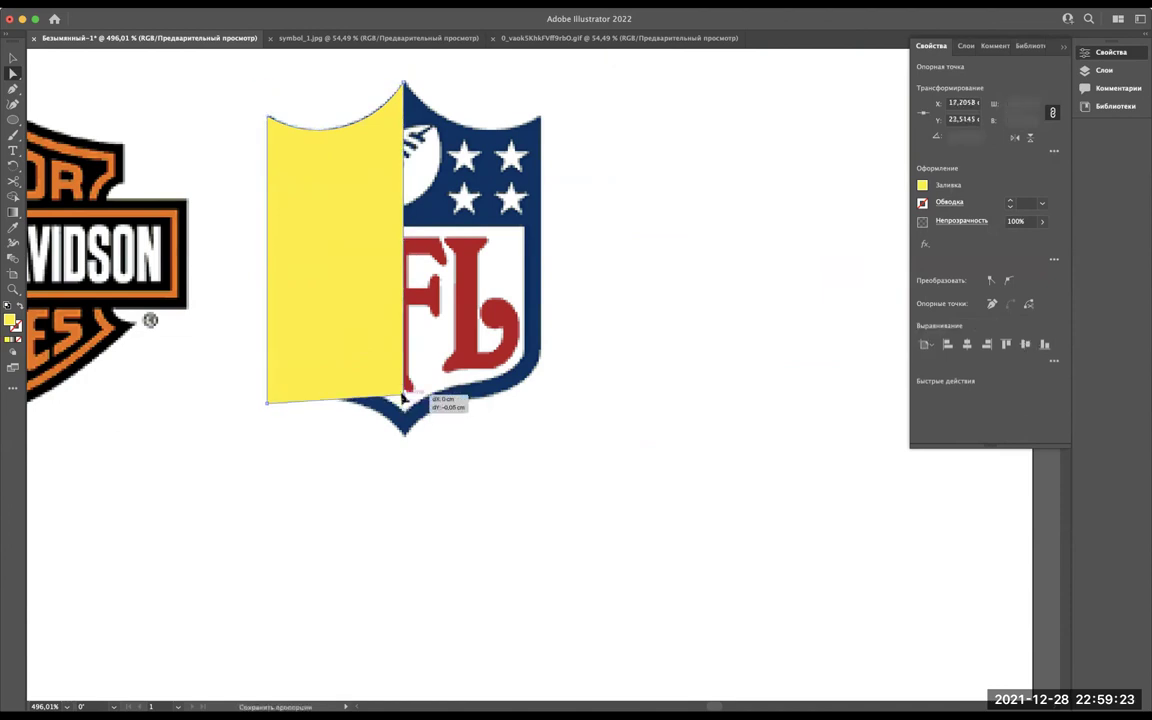
pyautogui.click(268, 406)
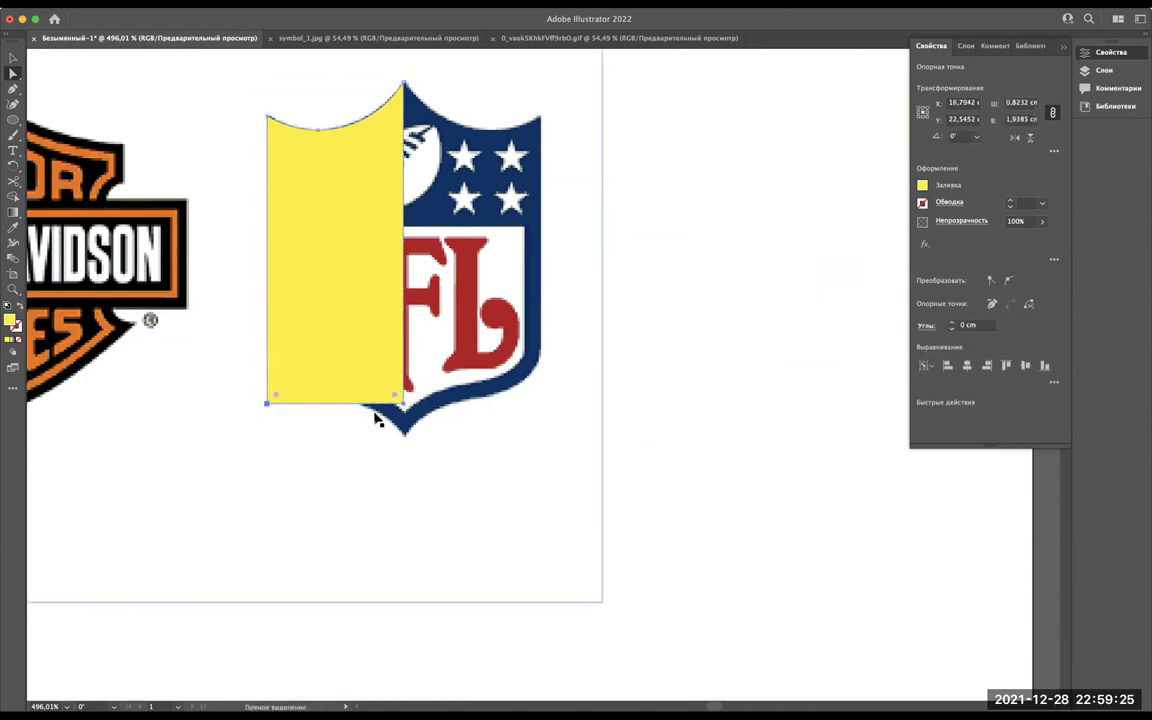
pyautogui.scroll(2, 268, 406)
pyautogui.moveTo(268, 418)
pyautogui.mouseDown()
pyautogui.moveTo(267, 324)
pyautogui.moveTo(263, 404)
pyautogui.moveTo(371, 290)
pyautogui.moveTo(392, 245)
pyautogui.moveTo(356, 283)
pyautogui.mouseUp()
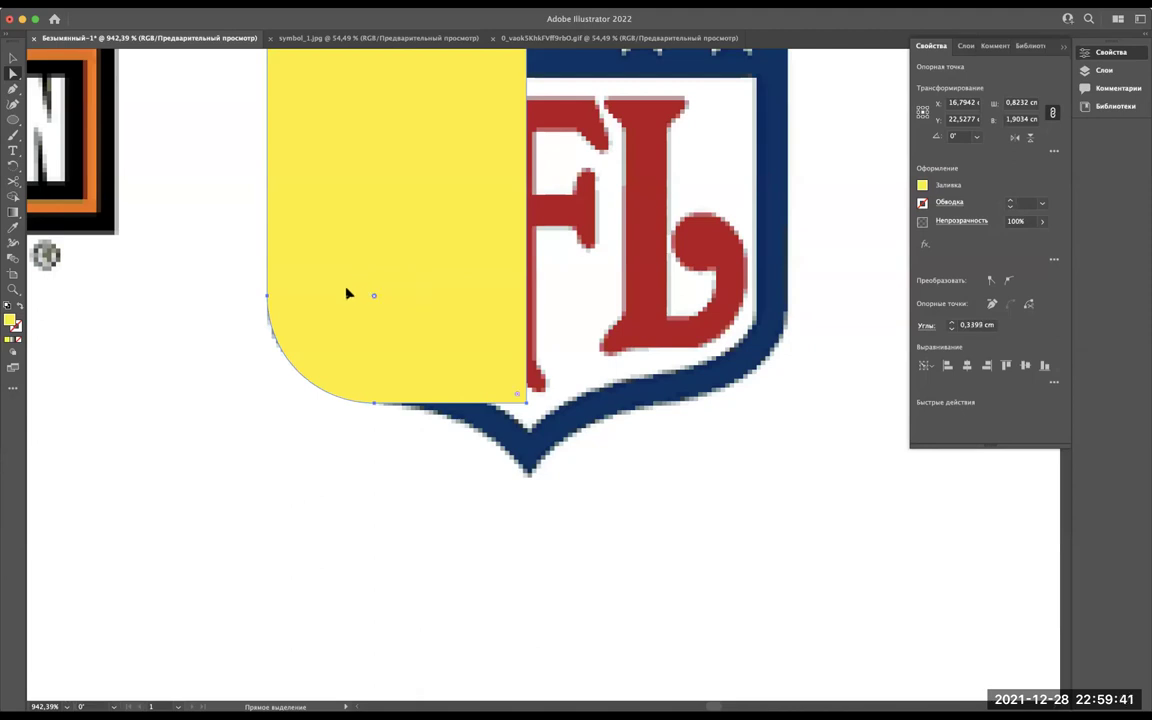
# Draw a yellow circle under the half-shield and size it to 0.9616 cm.
pyautogui.click(13, 119)
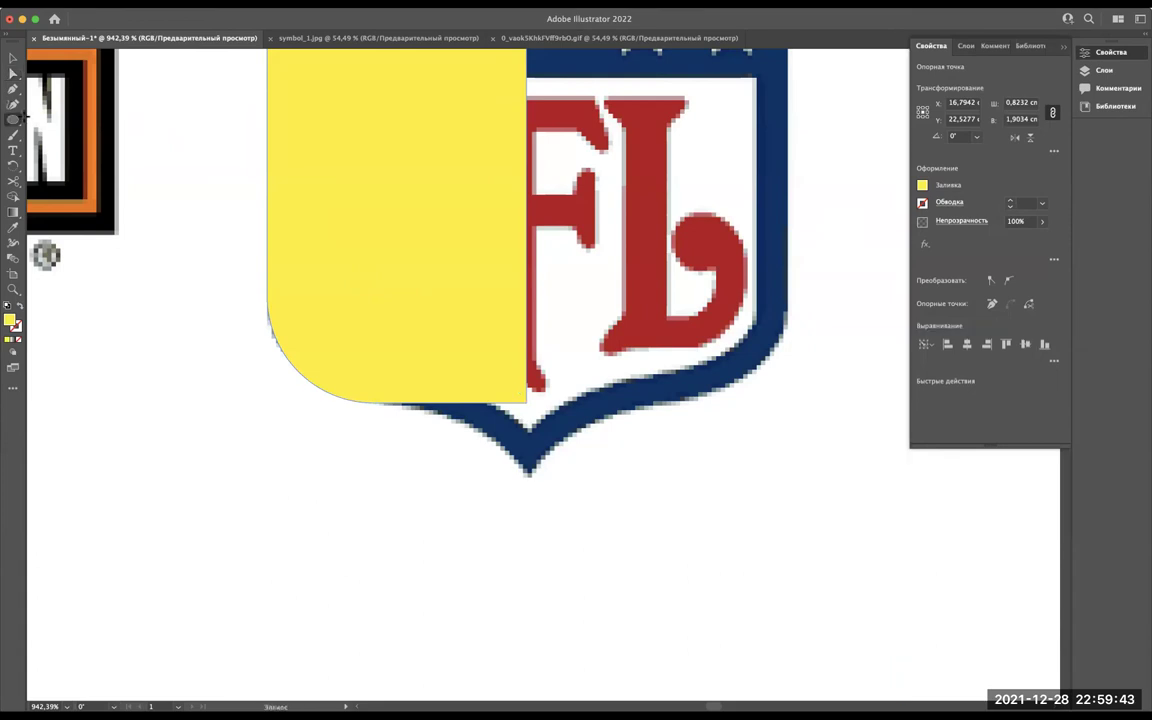
pyautogui.scroll(-2, 401, 393)
pyautogui.moveTo(321, 363); pyautogui.dragTo(445, 485)
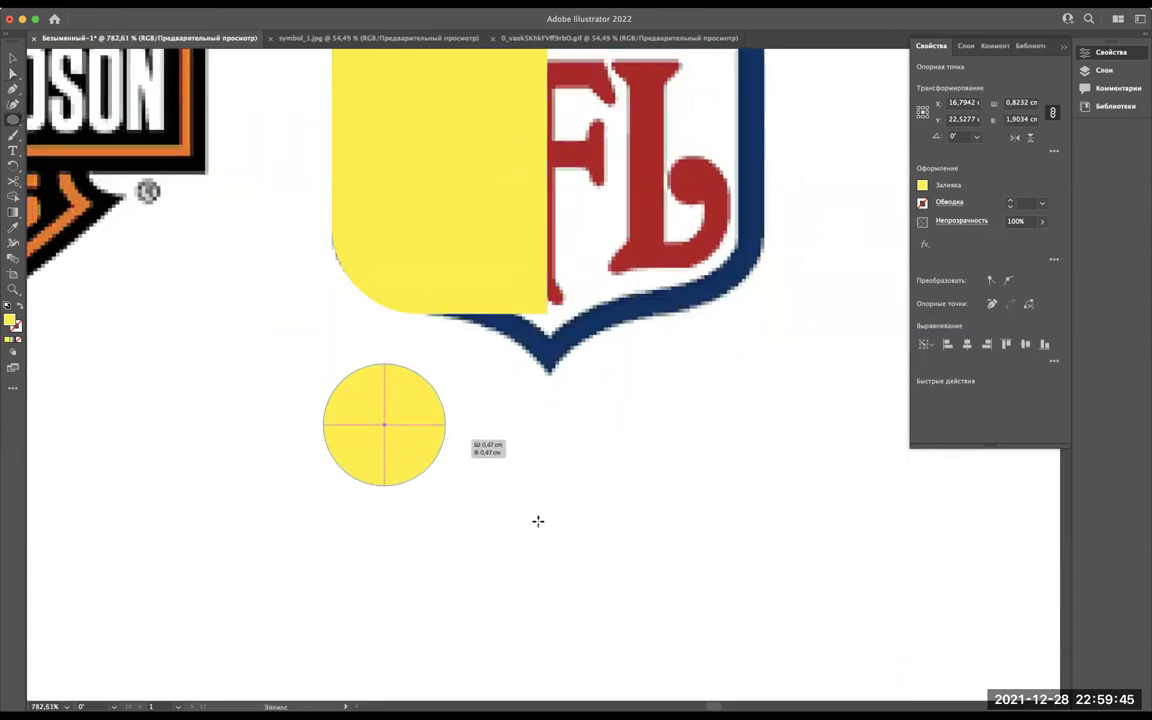
pyautogui.moveTo(538, 521); pyautogui.dragTo(553, 537)
pyautogui.press('v')
pyautogui.moveTo(450, 404)
pyautogui.mouseDown()
pyautogui.moveTo(458, 374)
pyautogui.moveTo(442, 370)
pyautogui.mouseUp()
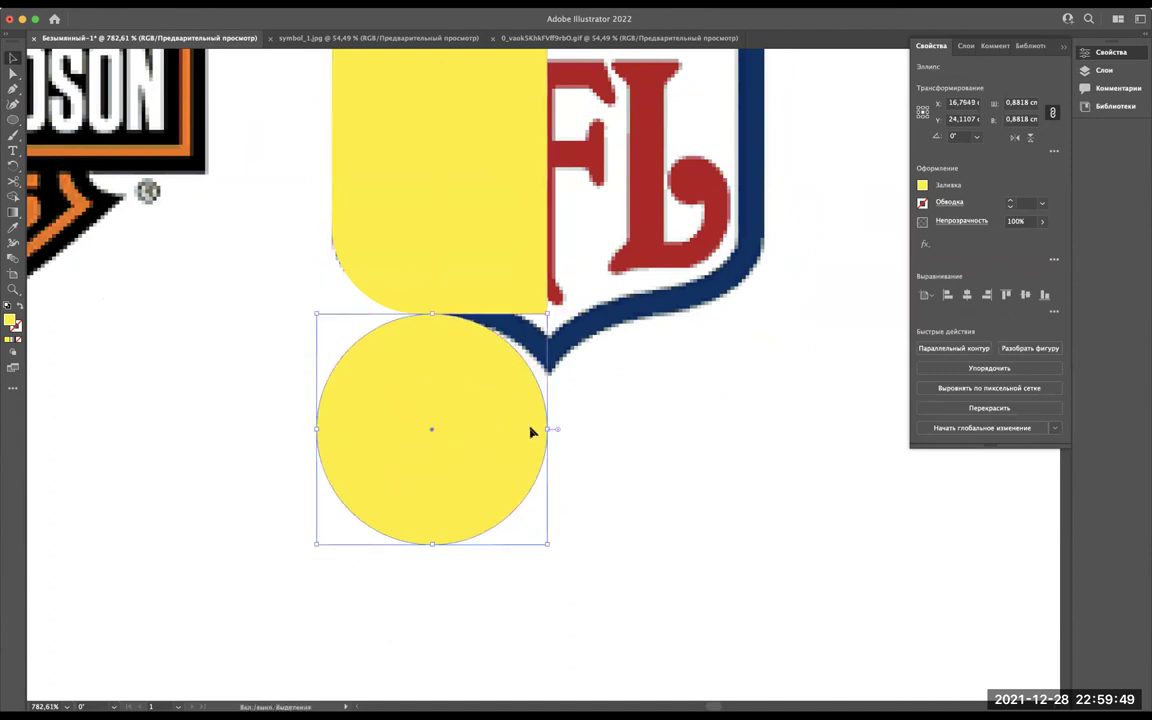
pyautogui.moveTo(547, 543); pyautogui.dragTo(580, 566)
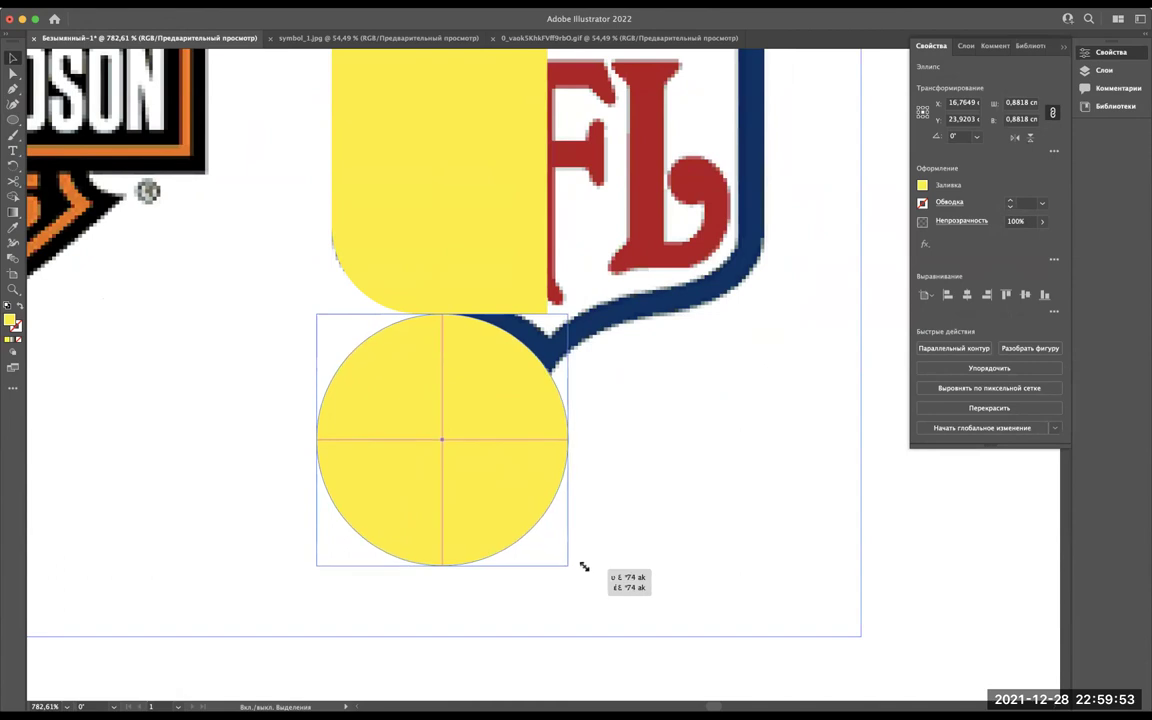
pyautogui.moveTo(580, 566); pyautogui.dragTo(582, 567)
pyautogui.scroll(3, 575, 310)
pyautogui.scroll(2, 575, 310)
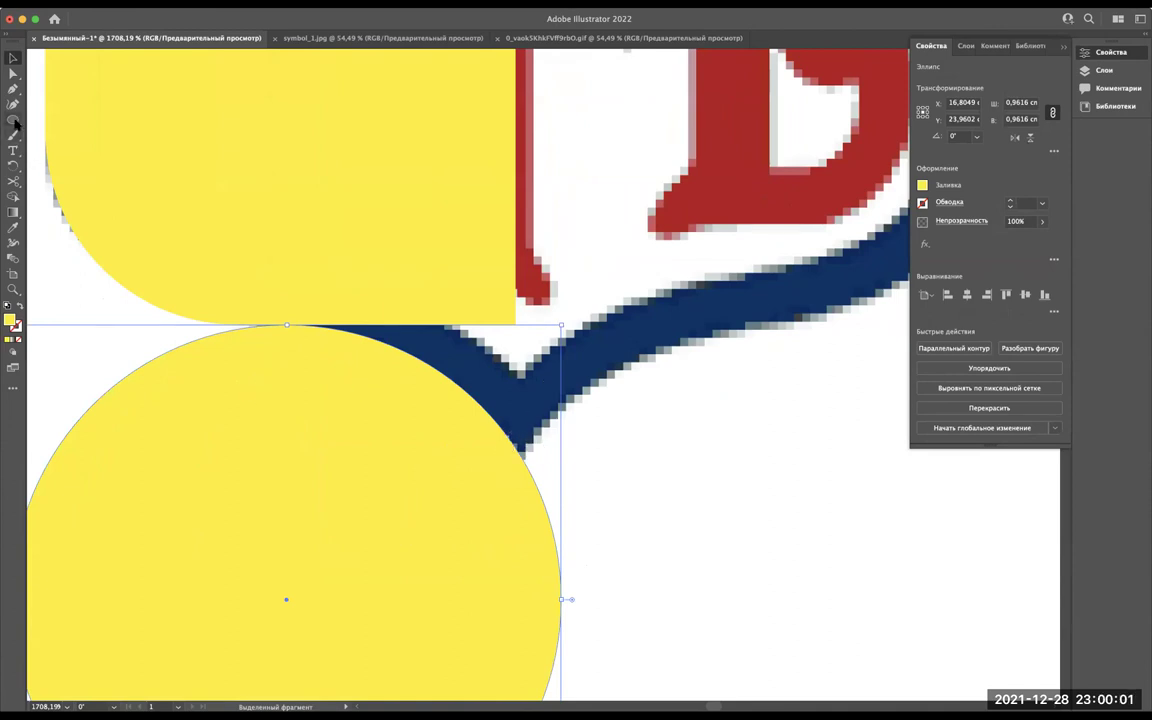
# Draw a small rectangle over the circle's top, extending it down and left.
pyautogui.moveTo(15, 121); pyautogui.dragTo(37, 122)
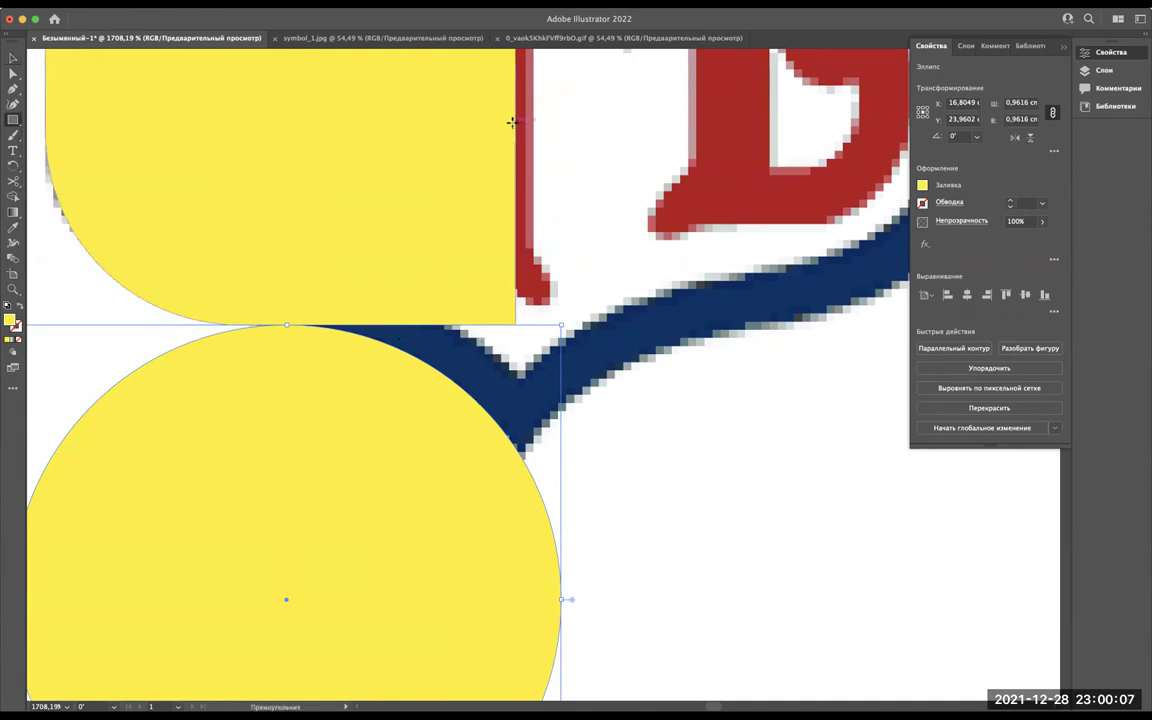
pyautogui.moveTo(514, 124)
pyautogui.mouseDown()
pyautogui.moveTo(399, 463)
pyautogui.moveTo(286, 475)
pyautogui.mouseUp()
pyautogui.press('v')
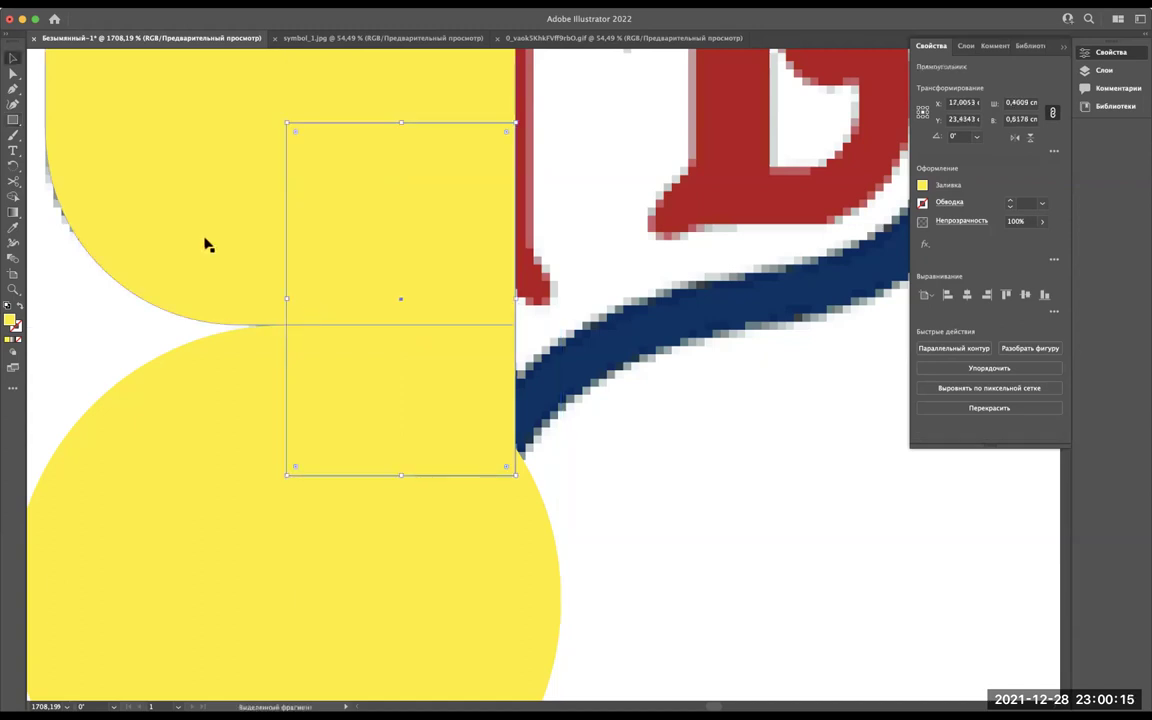
pyautogui.scroll(-2, 205, 245)
pyautogui.scroll(-1, 210, 246)
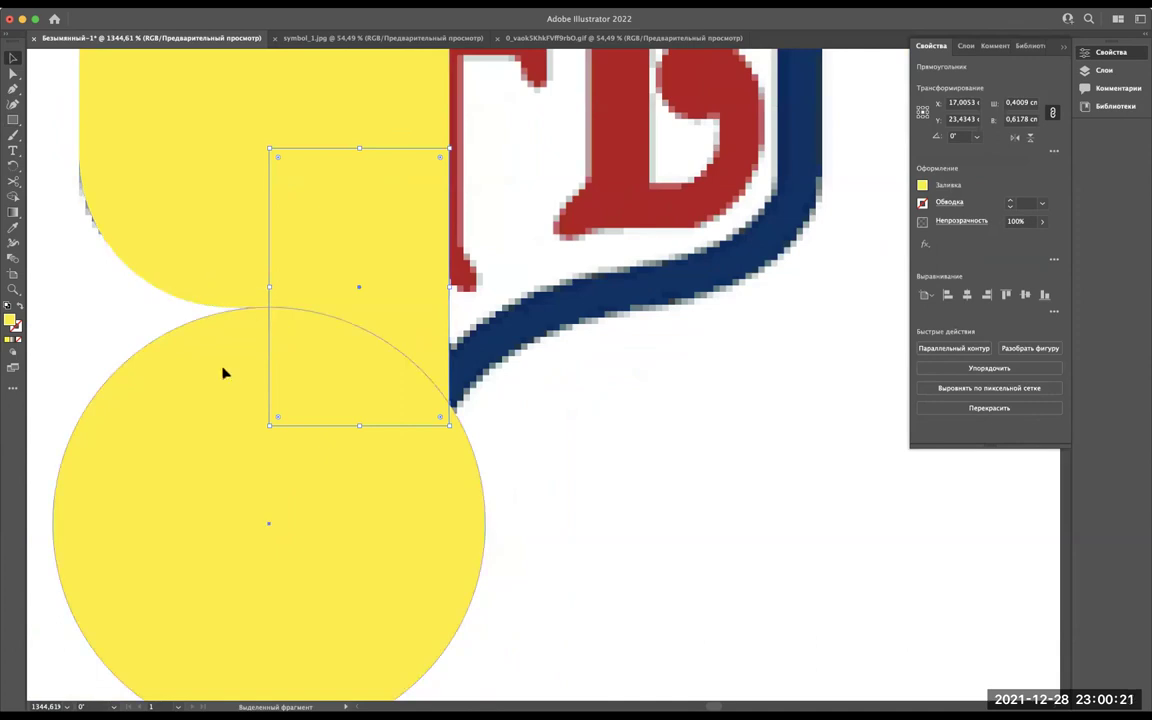
pyautogui.moveTo(225, 377); pyautogui.dragTo(564, 478)
pyautogui.hotkey('ctrl', 'z')
pyautogui.moveTo(334, 226); pyautogui.dragTo(638, 239)
pyautogui.hotkey('ctrl', 'z')
pyautogui.moveTo(359, 428); pyautogui.dragTo(359, 460)
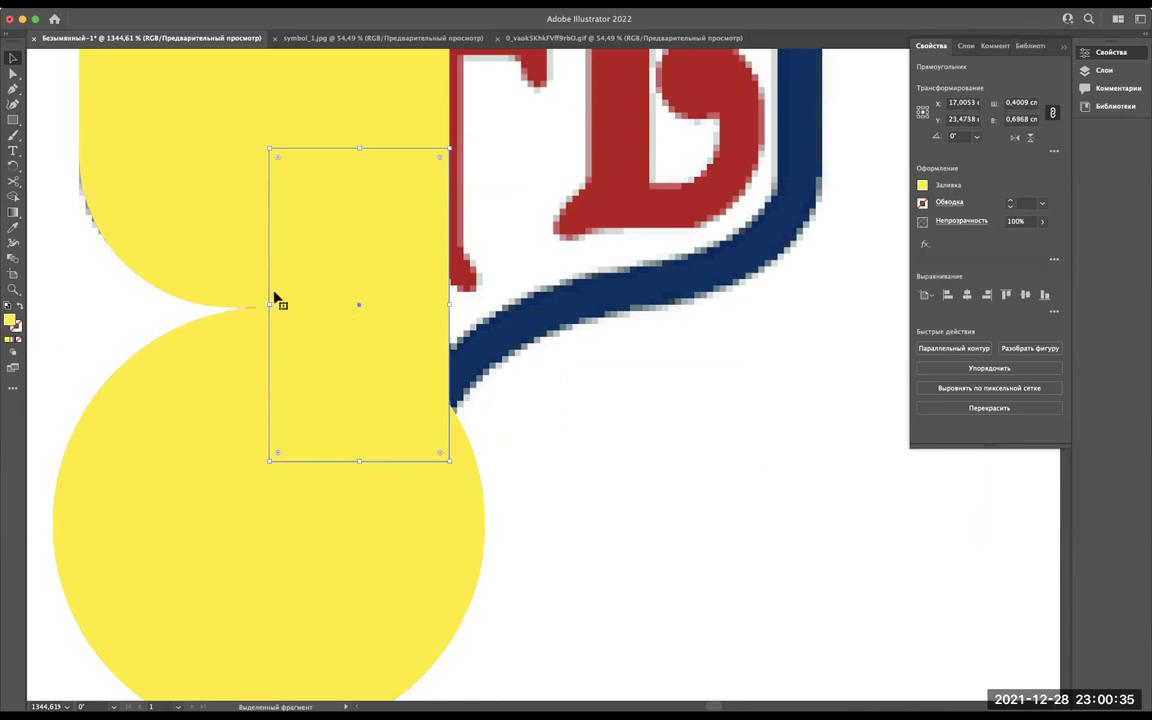
pyautogui.moveTo(270, 303)
pyautogui.mouseDown()
pyautogui.moveTo(320, 300)
pyautogui.moveTo(314, 311)
pyautogui.moveTo(269, 310)
pyautogui.mouseUp()
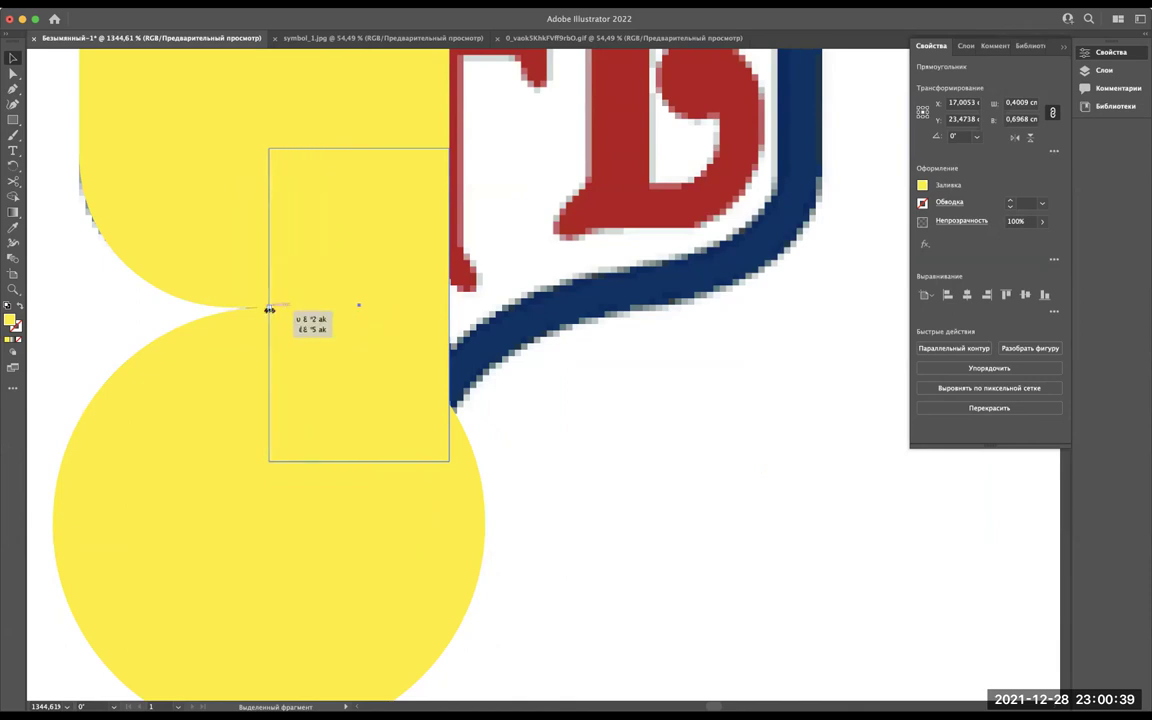
# Send the rectangle behind the circle in Layers, then subtract the circle with Minus Front.
pyautogui.click(270, 362)
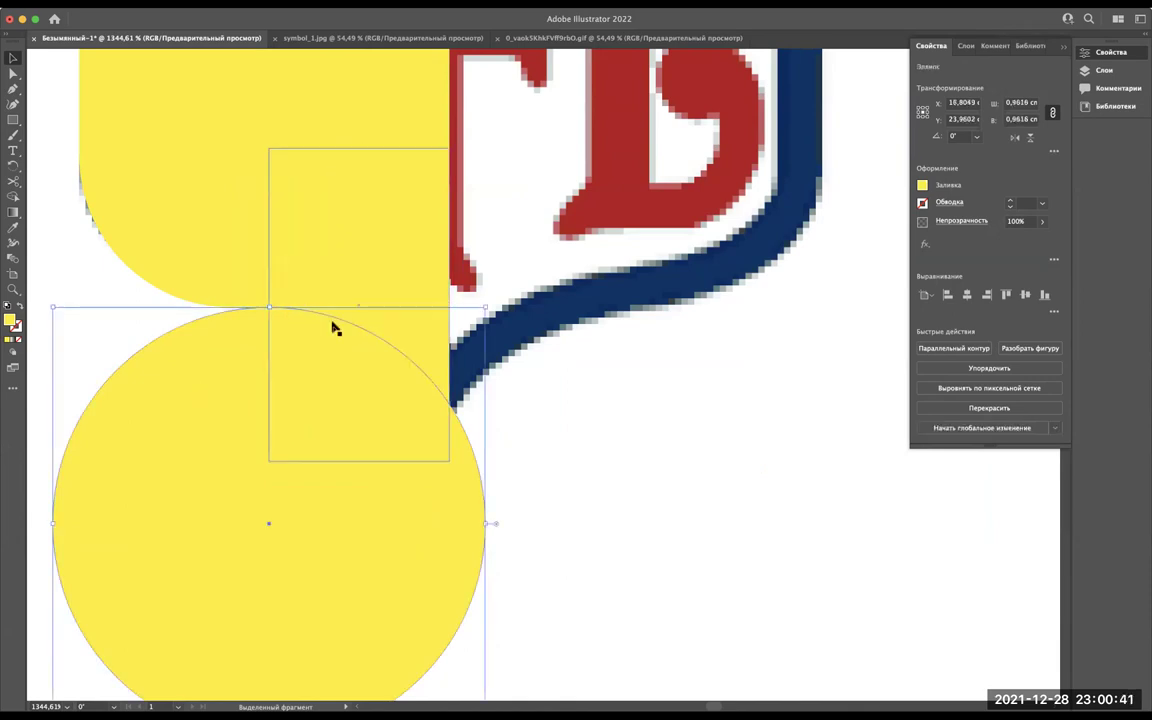
pyautogui.keyDown('shift'); pyautogui.click(378, 323); pyautogui.keyUp('shift')
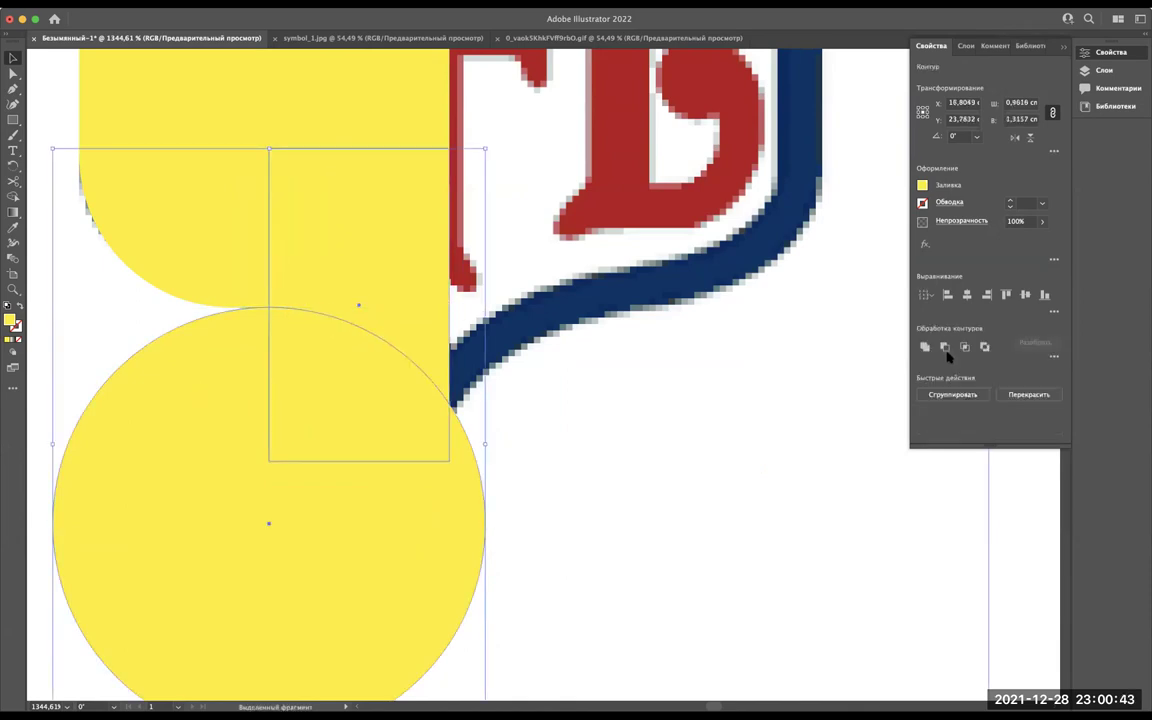
pyautogui.click(597, 563)
pyautogui.click(314, 561)
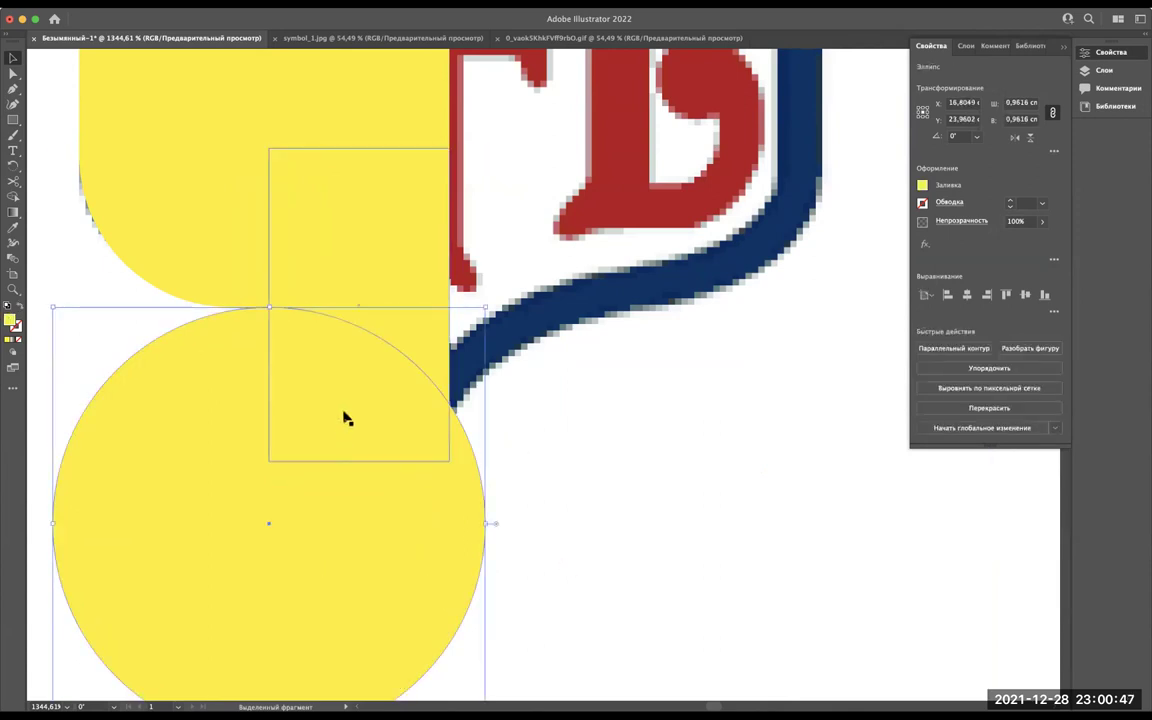
pyautogui.moveTo(270, 148); pyautogui.dragTo(450, 461)
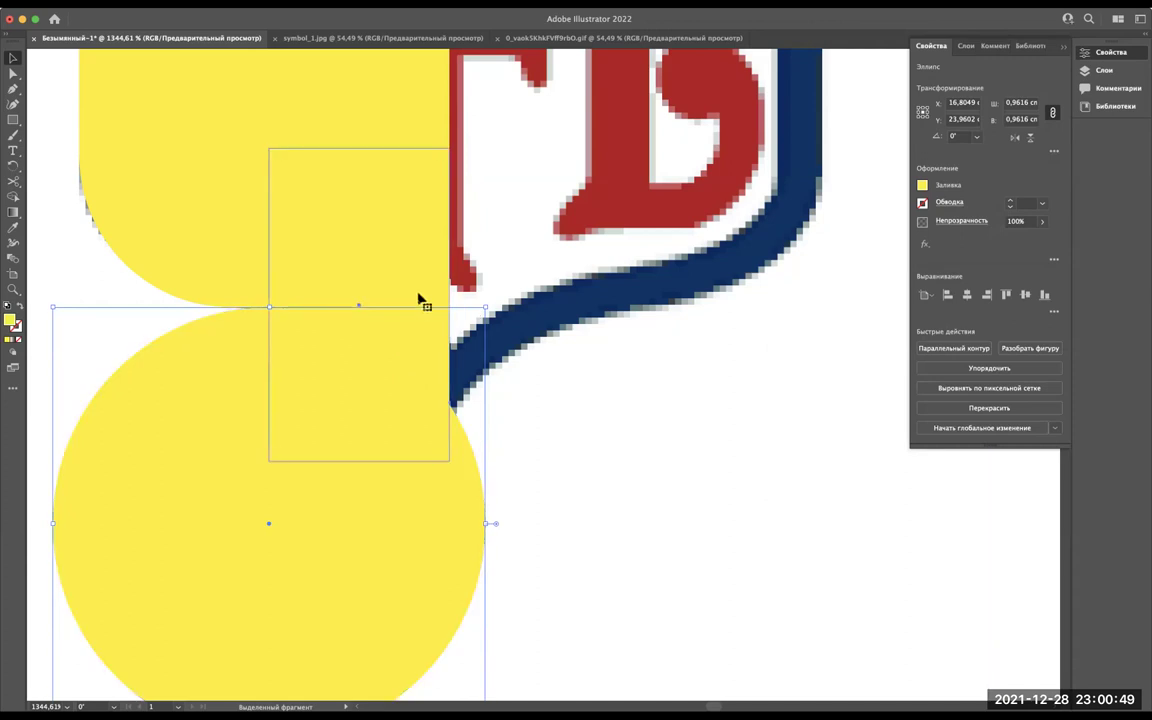
pyautogui.click(966, 45)
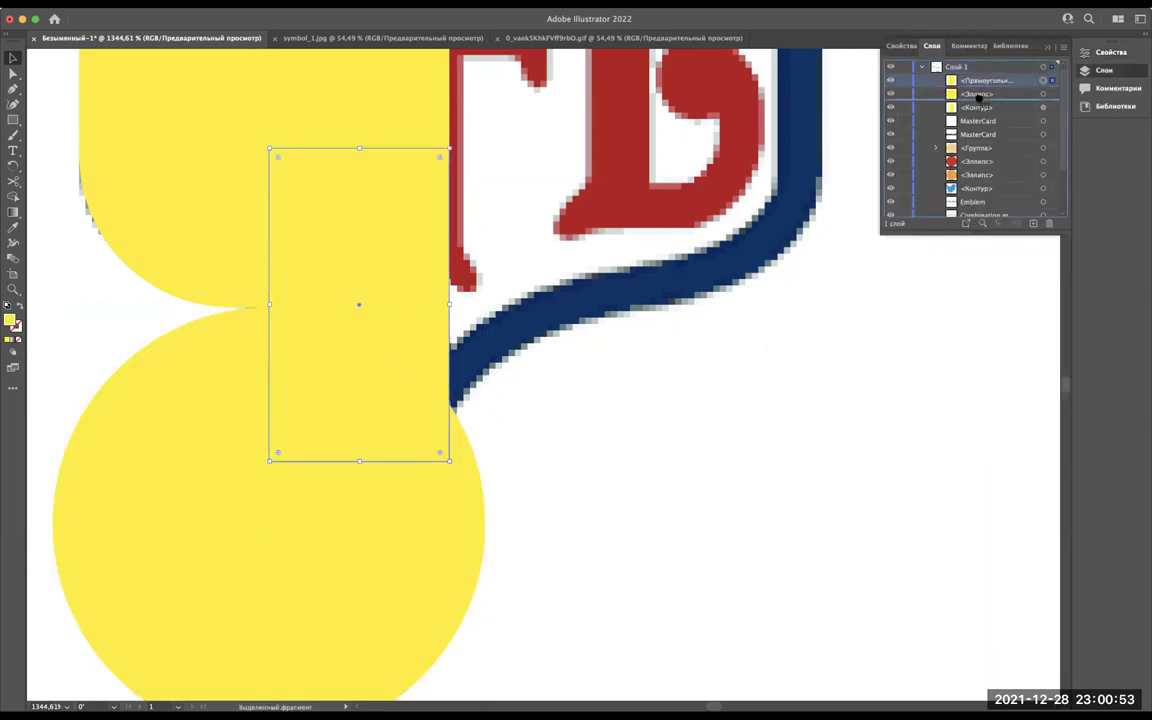
pyautogui.moveTo(985, 80); pyautogui.dragTo(977, 100)
pyautogui.click(388, 560)
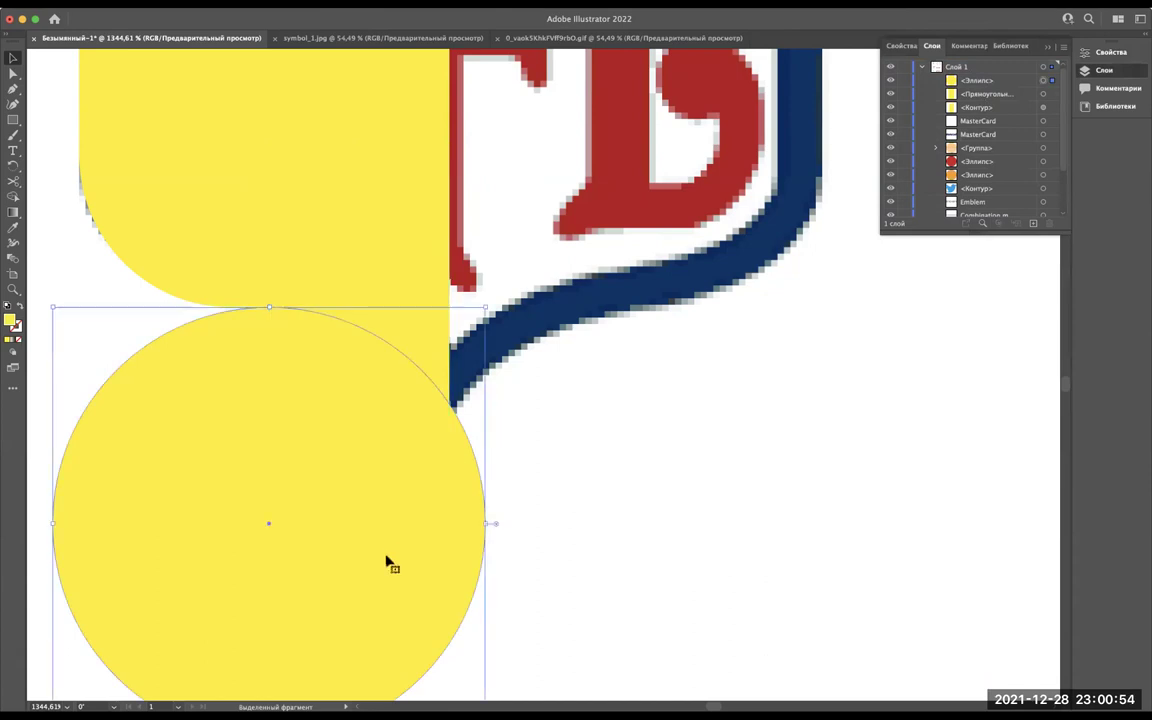
pyautogui.keyDown('shift'); pyautogui.click(413, 331); pyautogui.keyUp('shift')
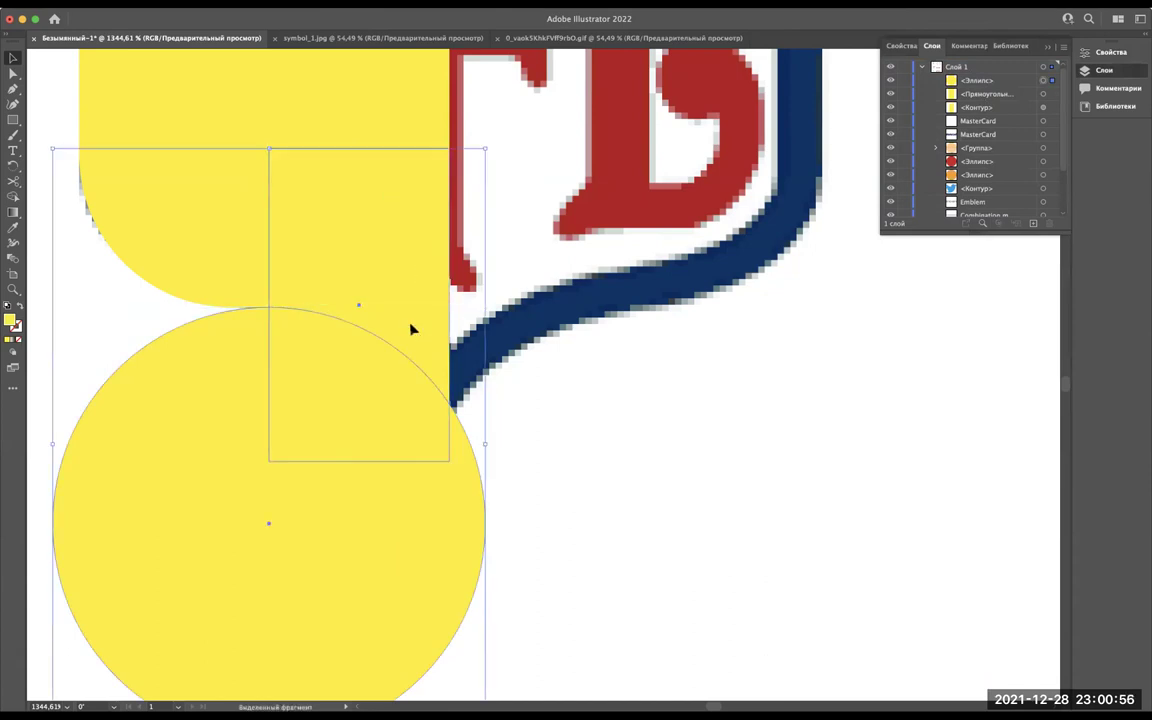
pyautogui.click(901, 45)
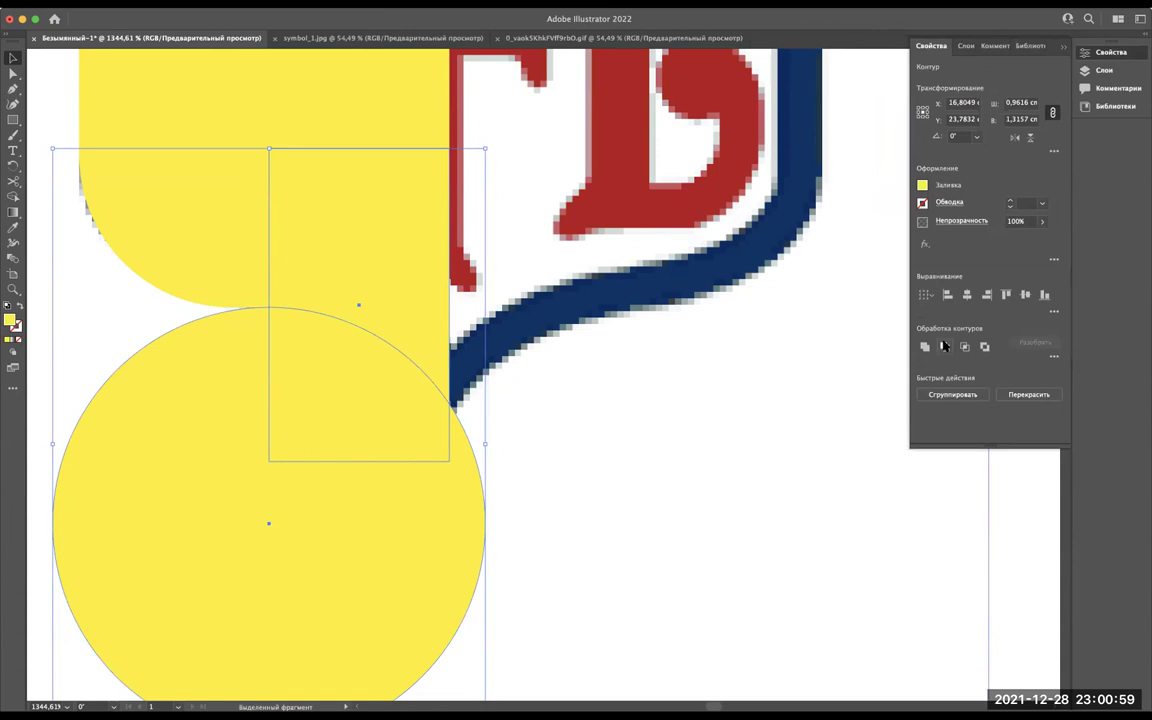
pyautogui.click(944, 346)
pyautogui.scroll(-2, 365, 545)
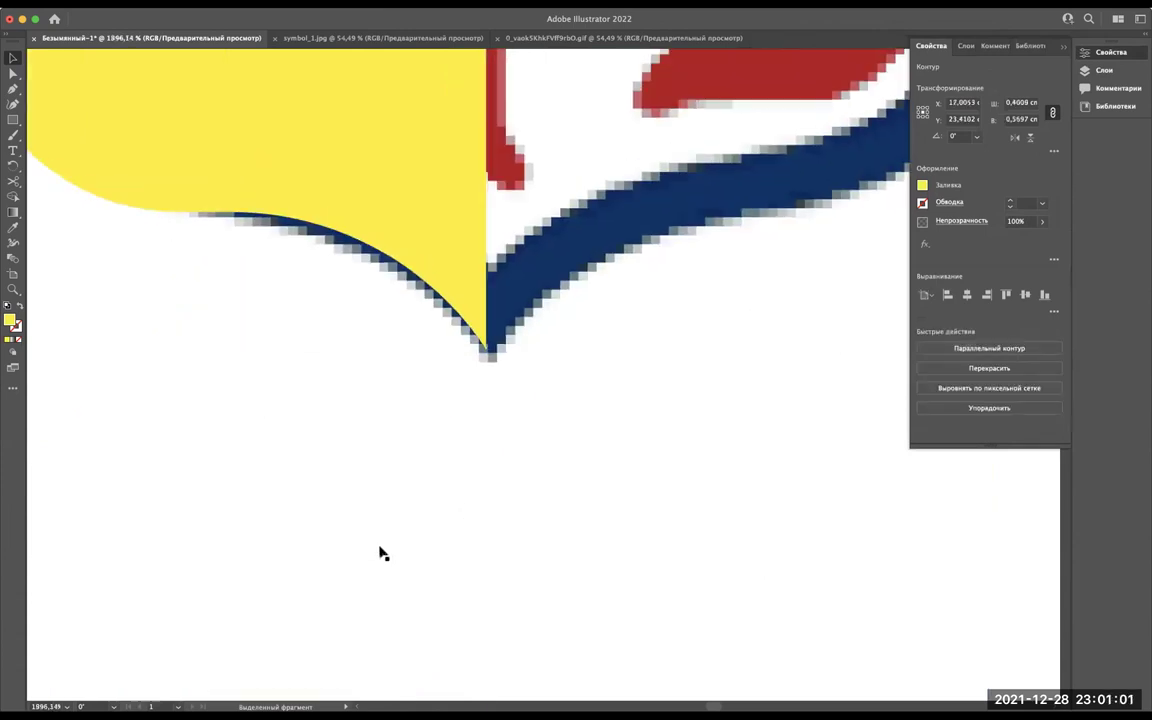
# Unite the curved tip with the yellow half-shield using Pathfinder.
pyautogui.scroll(-5, 375, 550)
pyautogui.click(625, 221)
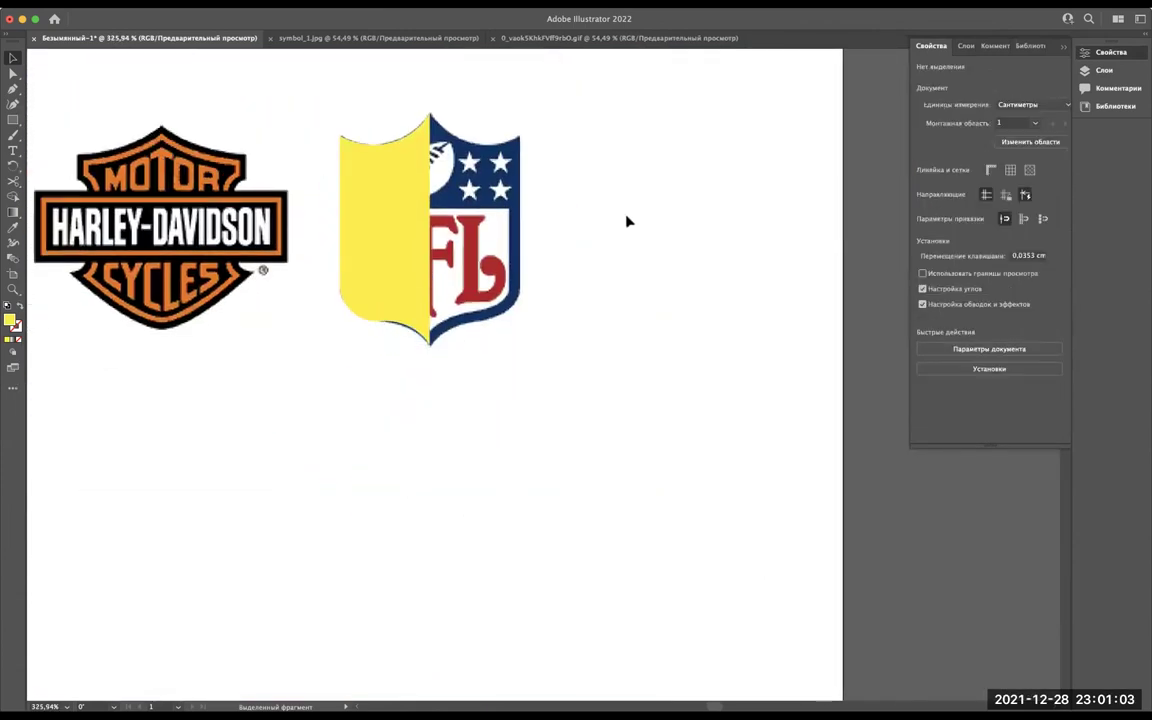
pyautogui.scroll(-3, 625, 221)
pyautogui.click(430, 162)
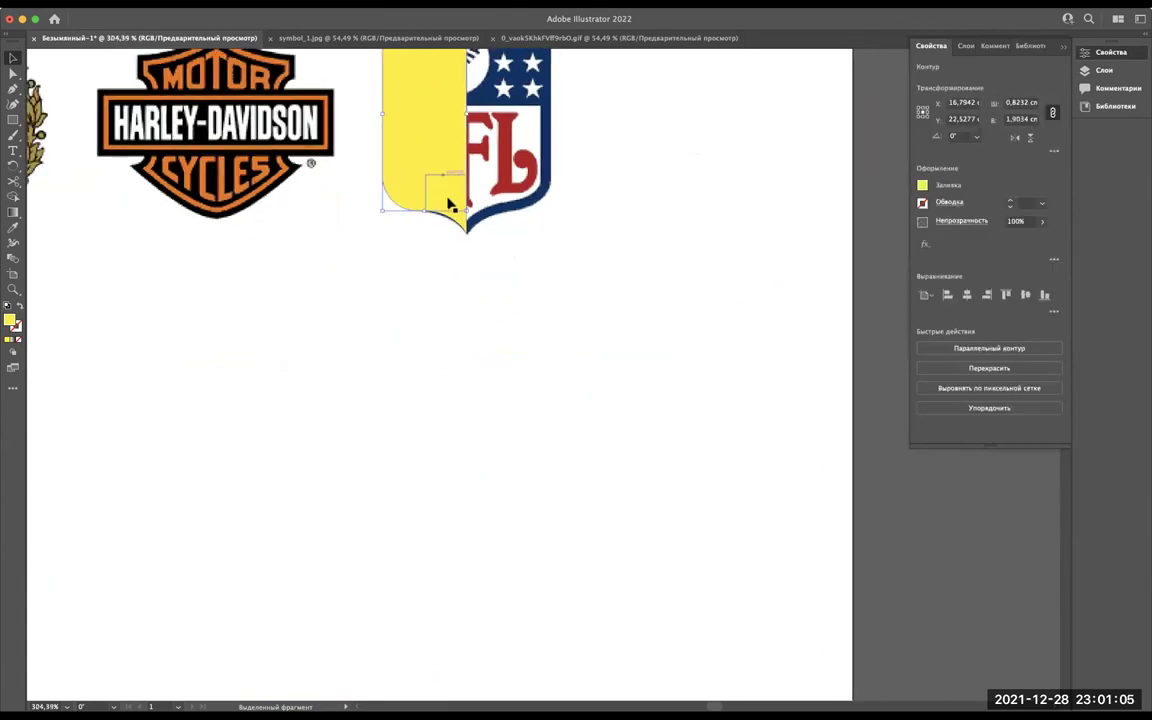
pyautogui.scroll(3, 449, 185)
pyautogui.scroll(2, 449, 183)
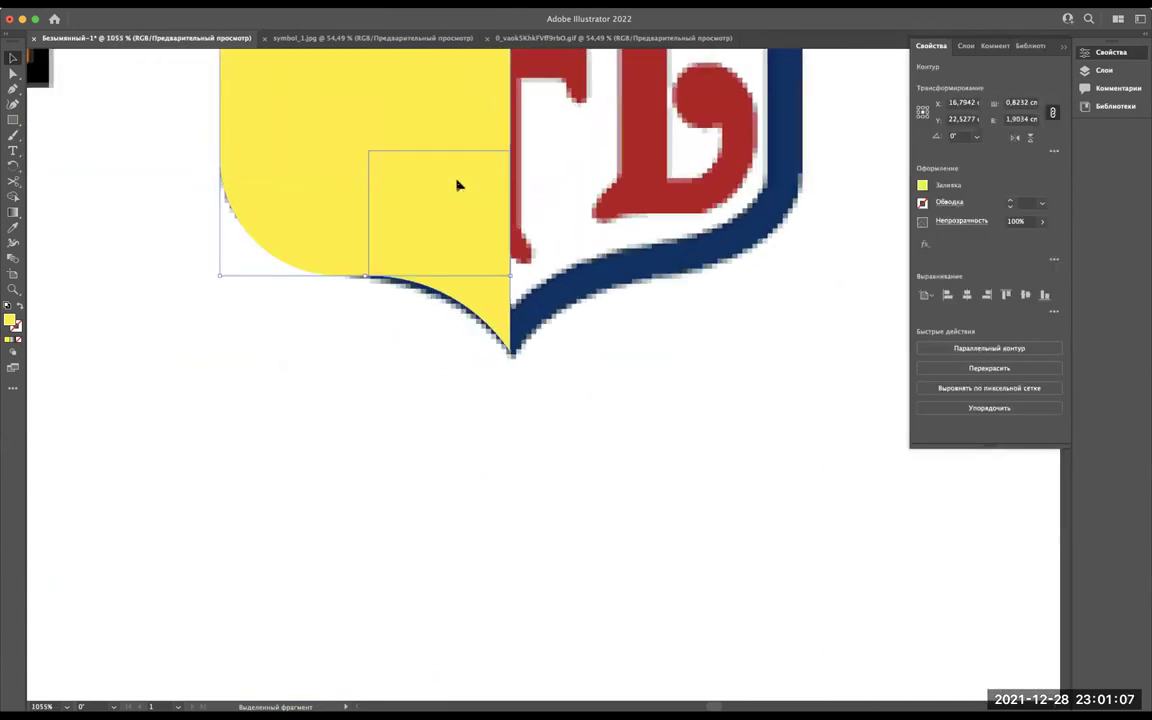
pyautogui.keyDown('shift'); pyautogui.click(319, 175); pyautogui.keyUp('shift')
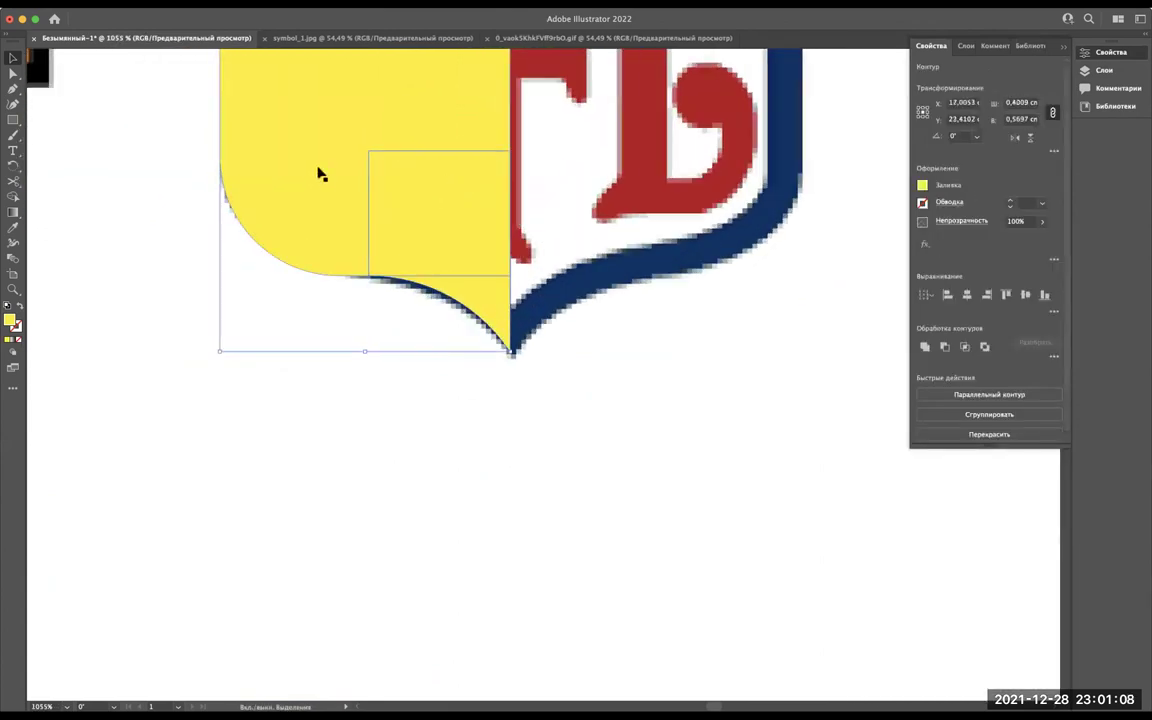
pyautogui.click(925, 347)
# Move the half-shield below the logos and place a mirrored copy beside it.
pyautogui.scroll(-5, 594, 334)
pyautogui.scroll(-2, 594, 334)
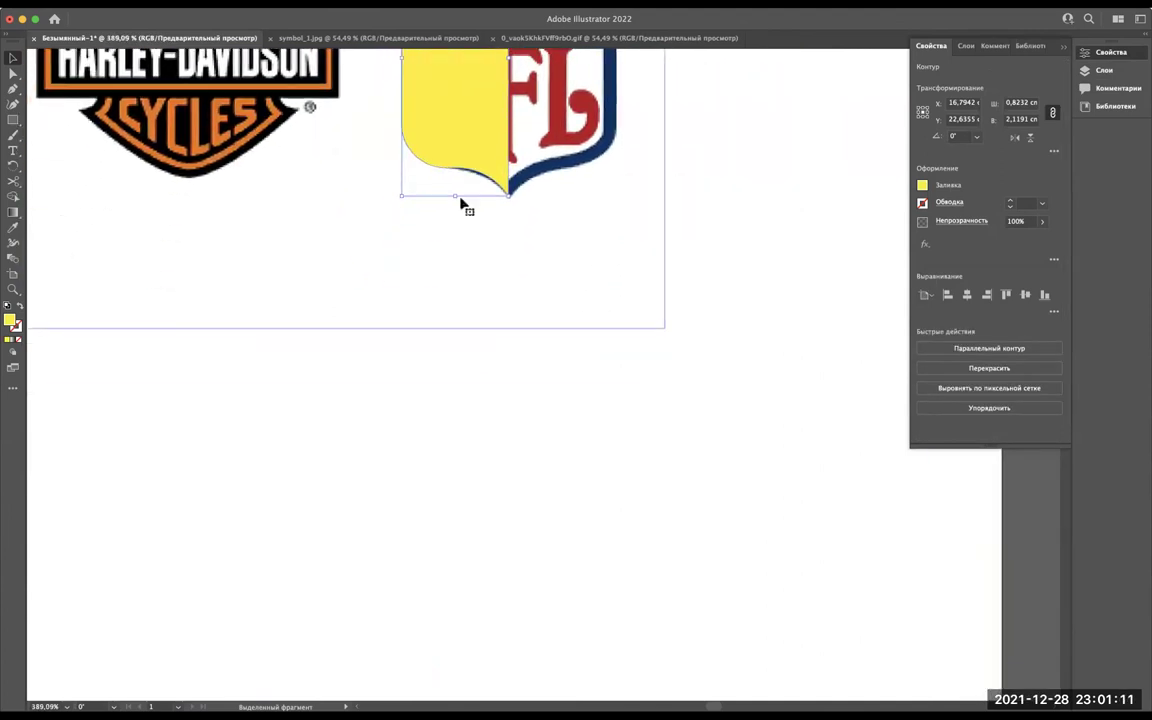
pyautogui.scroll(-2, 457, 120)
pyautogui.moveTo(463, 113); pyautogui.dragTo(487, 453)
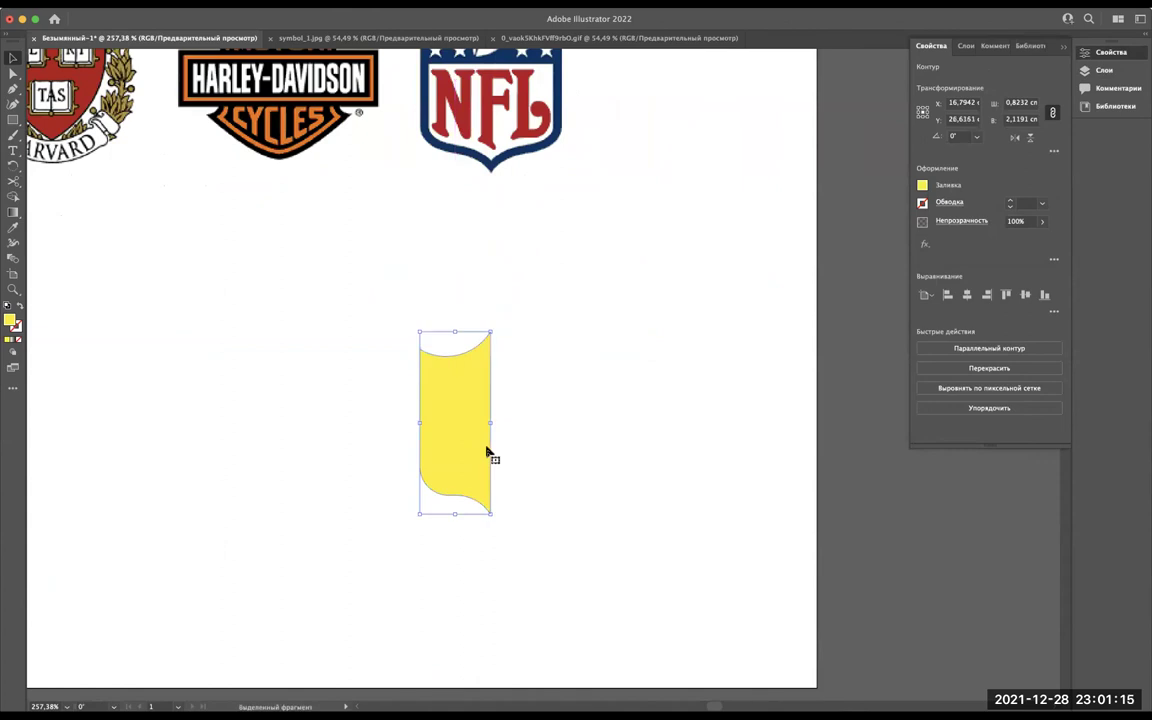
pyautogui.scroll(2, 487, 453)
pyautogui.hscroll(1, 487, 453)
pyautogui.moveTo(418, 457)
pyautogui.mouseDown()
pyautogui.moveTo(748, 437)
pyautogui.moveTo(735, 457)
pyautogui.mouseUp()
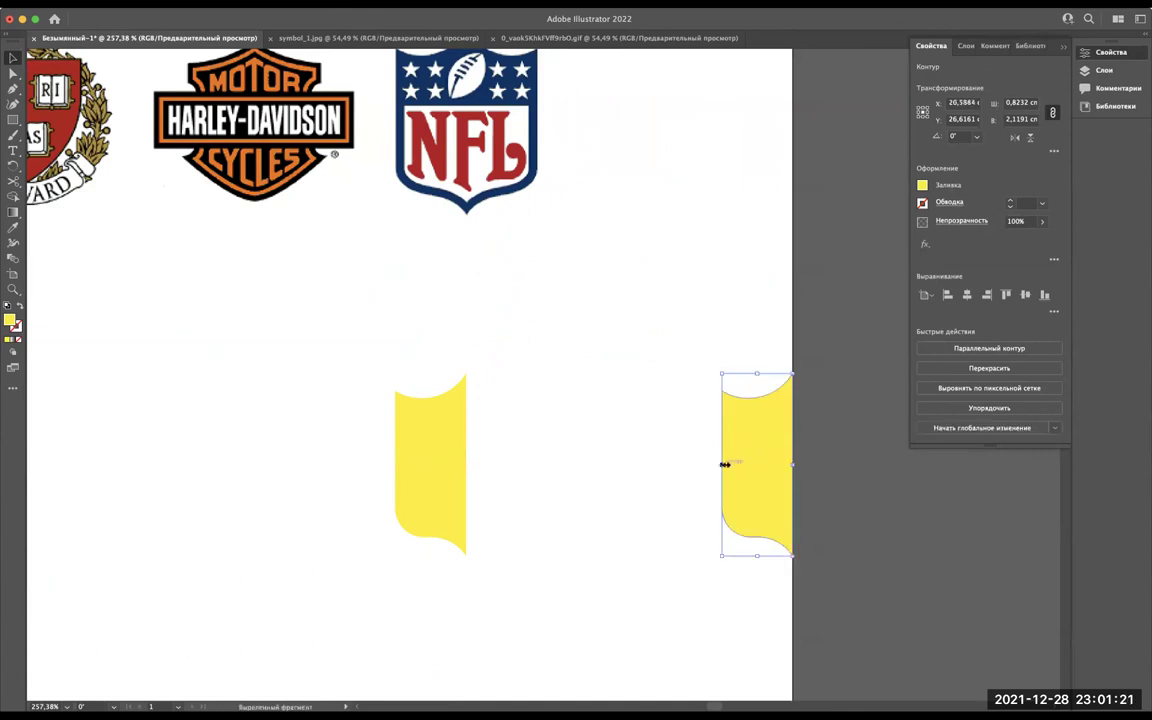
pyautogui.moveTo(726, 464)
pyautogui.mouseDown()
pyautogui.moveTo(794, 458)
pyautogui.moveTo(799, 429)
pyautogui.moveTo(597, 460)
pyautogui.moveTo(464, 460)
pyautogui.mouseUp()
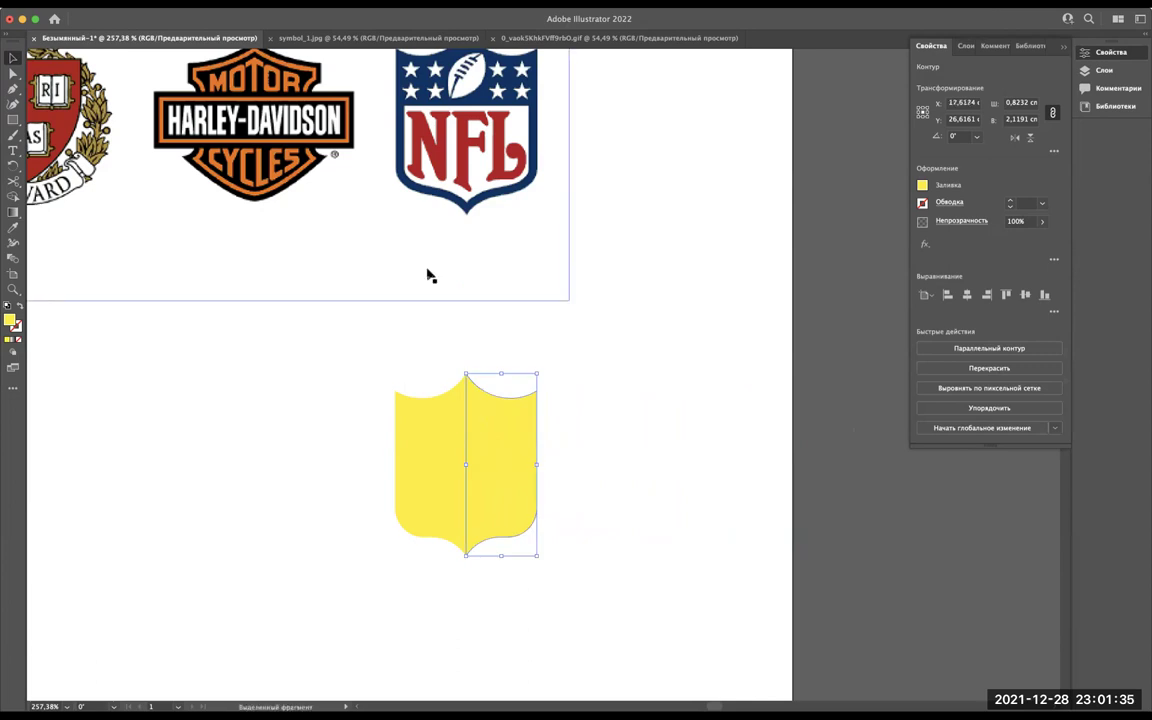
pyautogui.scroll(3, 430, 275)
pyautogui.click(590, 468)
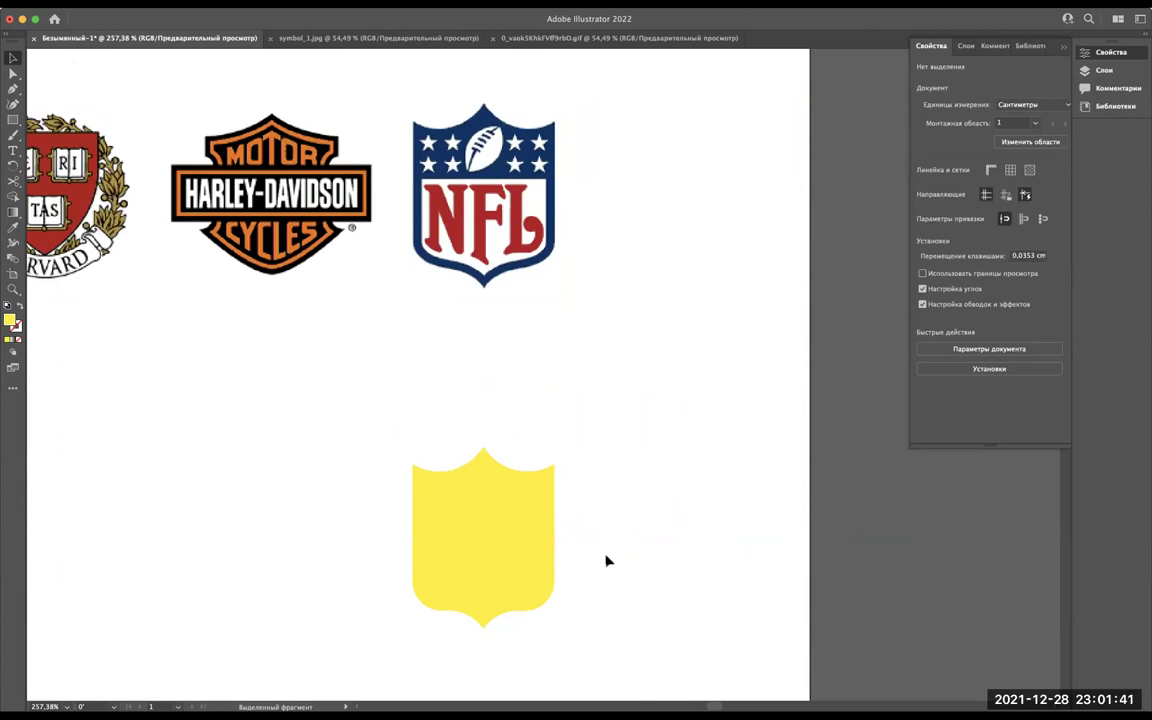
# Unite the two mirrored halves into a single yellow shield.
pyautogui.moveTo(446, 527); pyautogui.dragTo(370, 489)
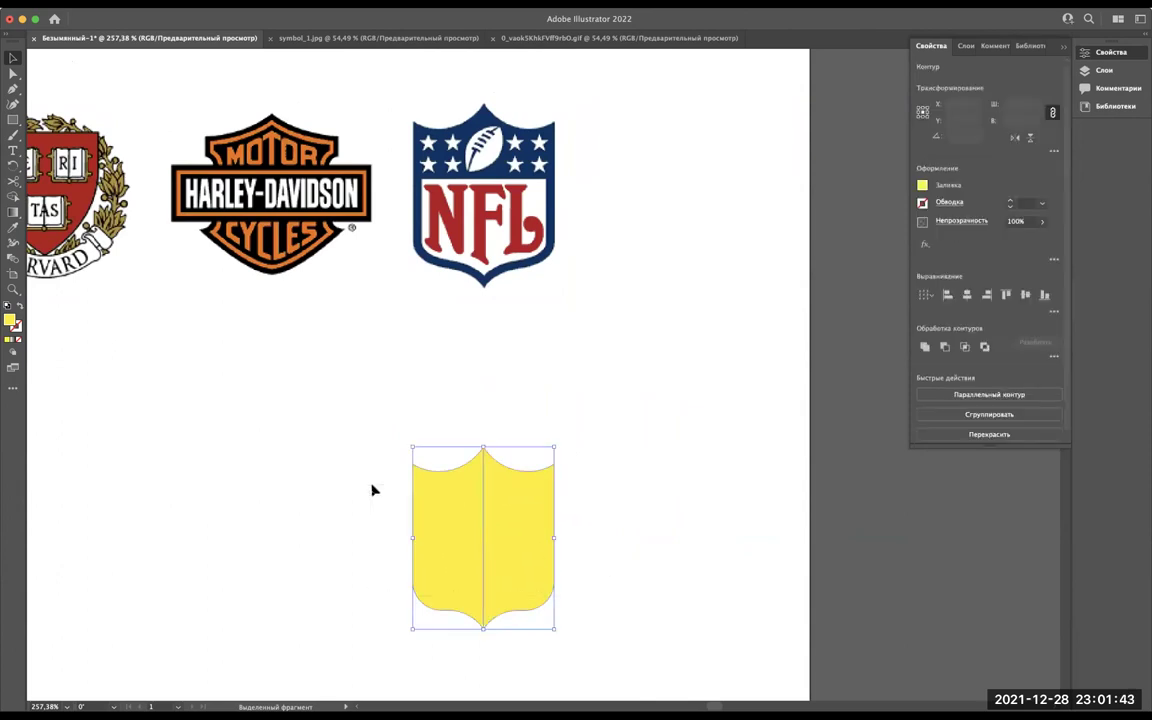
pyautogui.click(925, 347)
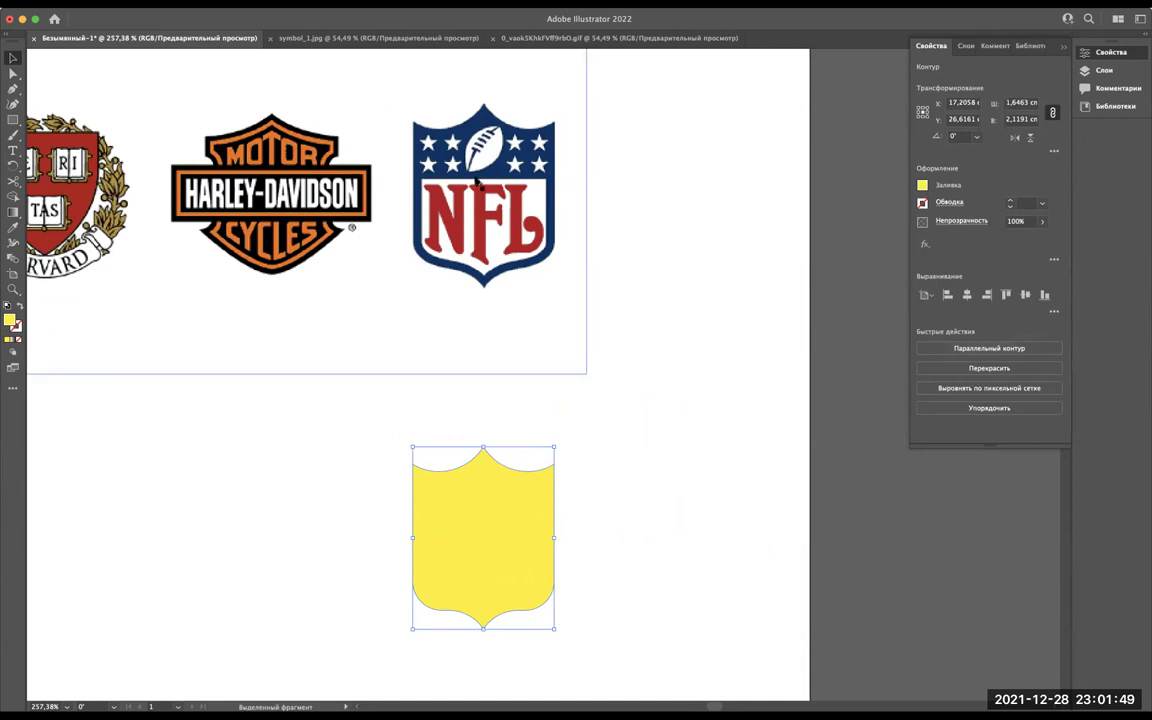
pyautogui.scroll(5, 476, 183)
pyautogui.scroll(-1, 463, 324)
pyautogui.scroll(-1, 458, 352)
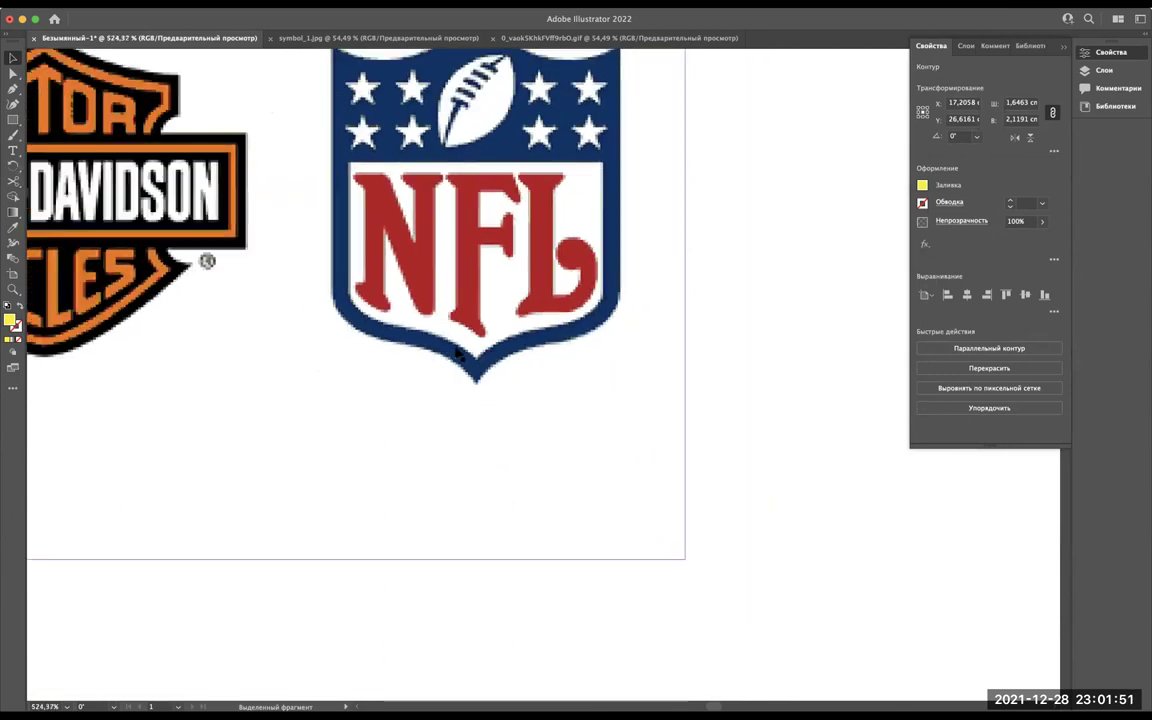
pyautogui.scroll(-3, 458, 352)
pyautogui.scroll(-3, 455, 373)
pyautogui.scroll(-2, 509, 571)
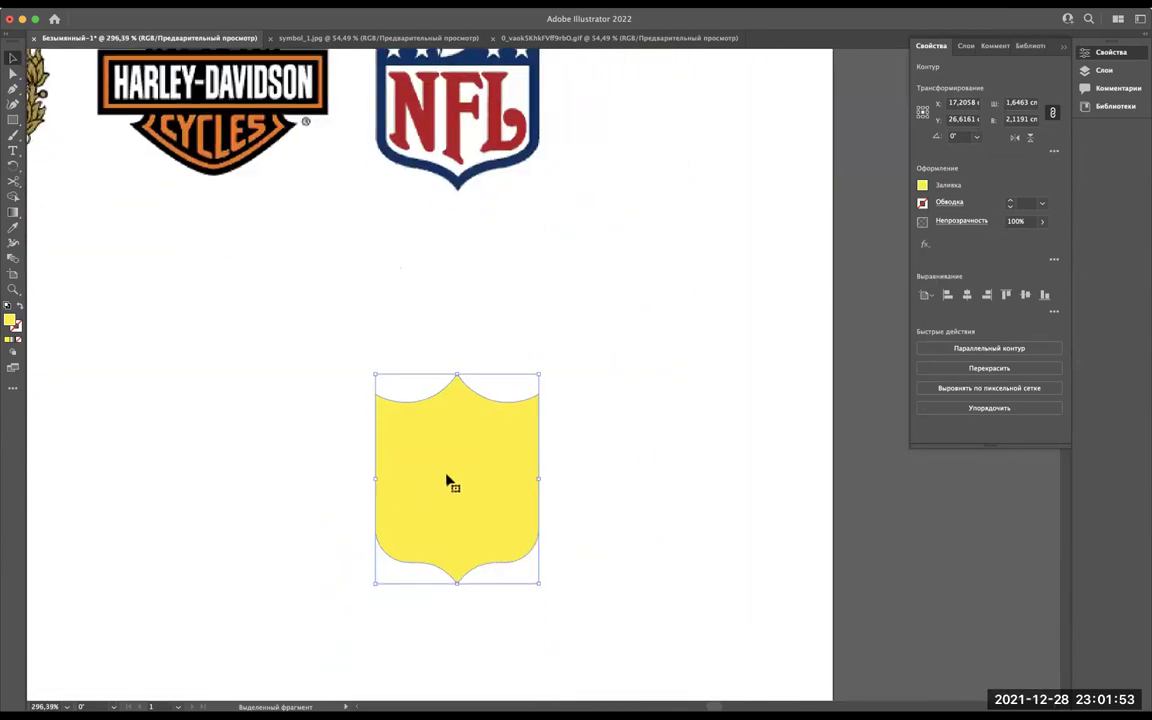
# Duplicate the yellow shield and move the copy up beside the NFL logo.
pyautogui.moveTo(443, 480); pyautogui.dragTo(632, 522)
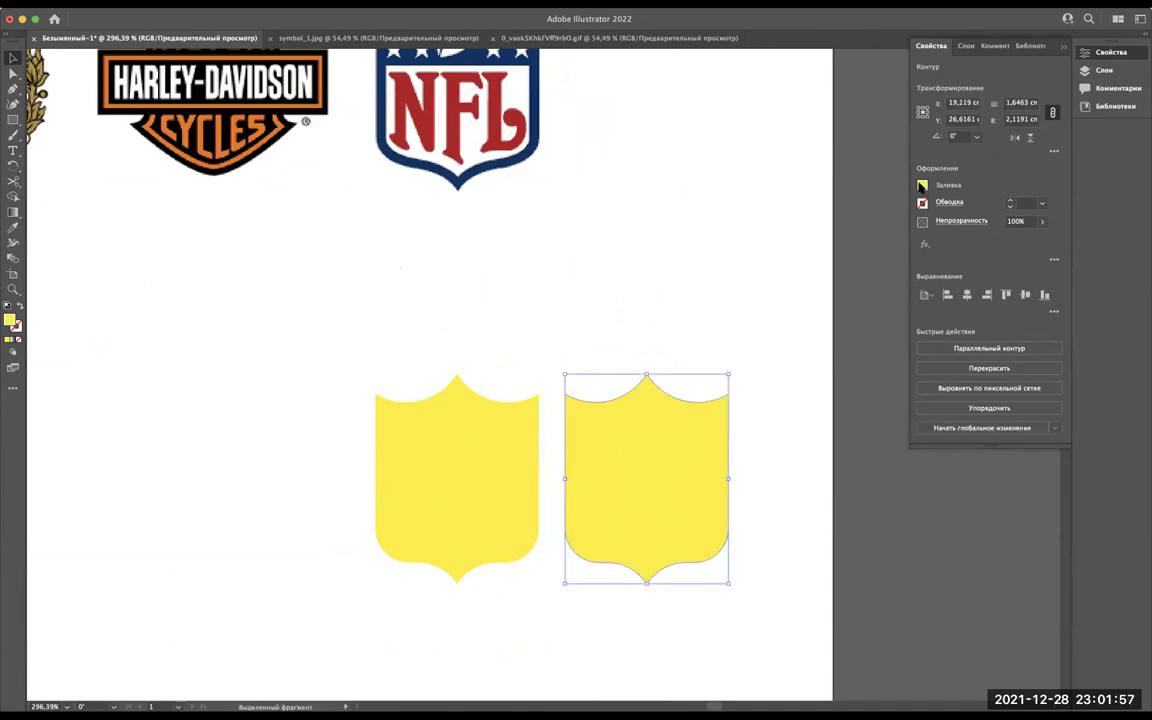
pyautogui.scroll(3, 593, 228)
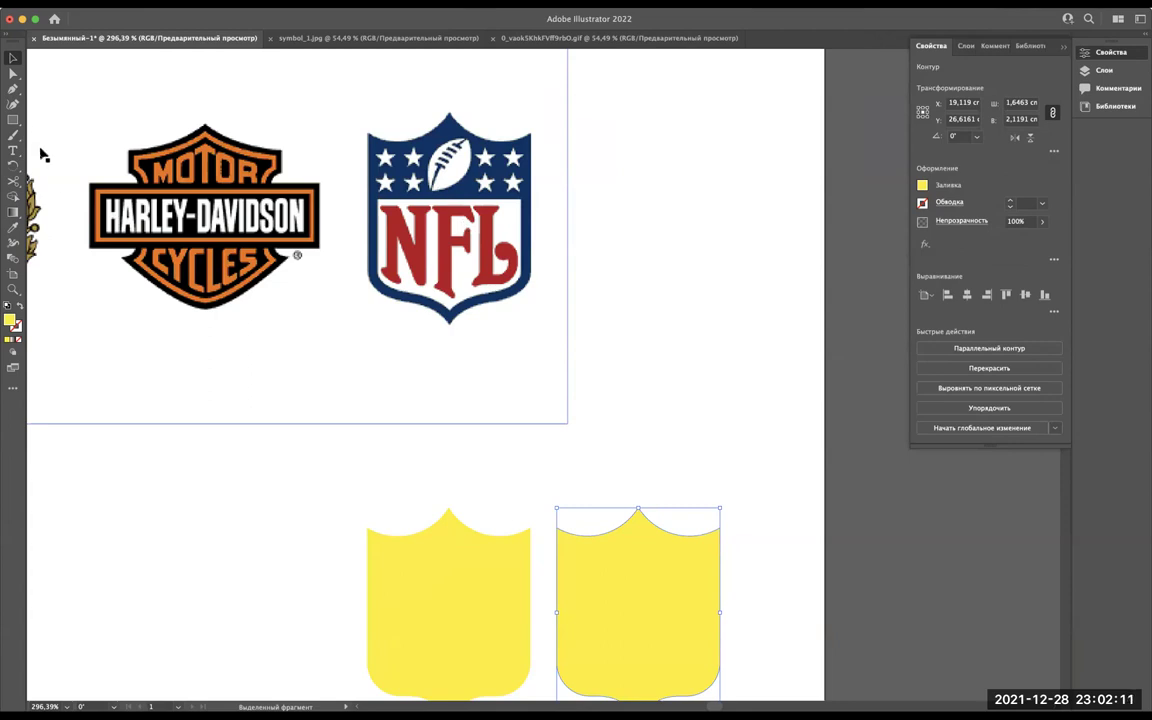
pyautogui.moveTo(628, 520); pyautogui.dragTo(598, 168)
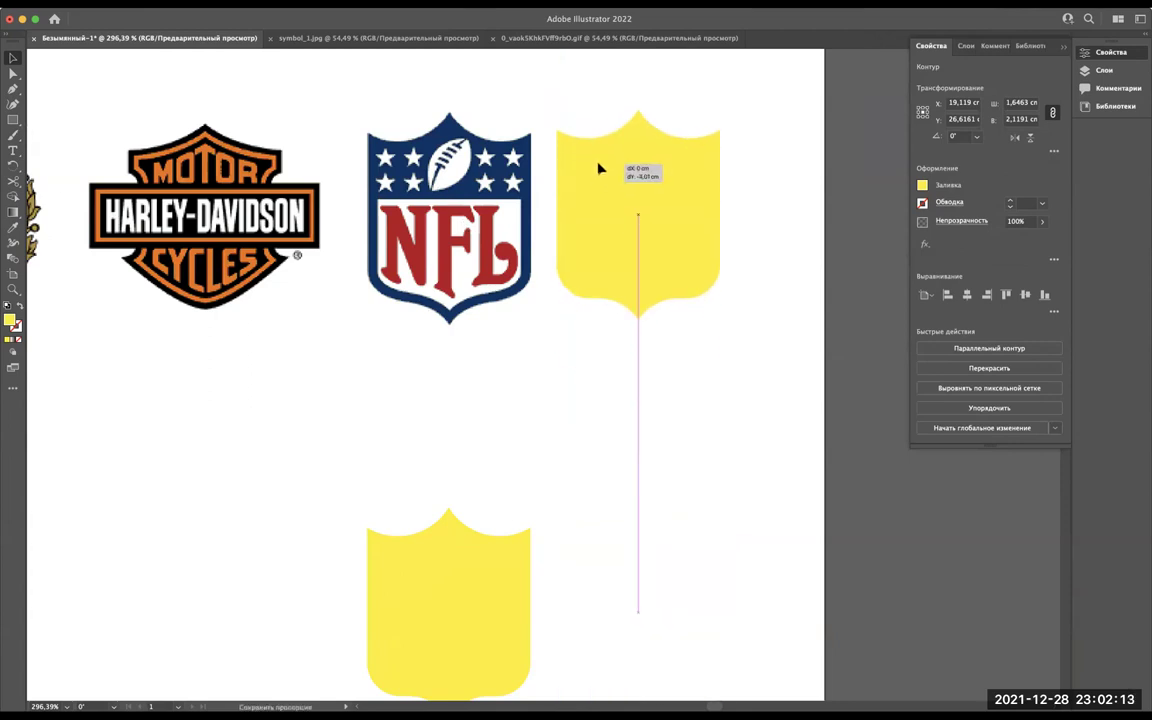
pyautogui.scroll(5, 483, 200)
pyautogui.press('super+shift+a')
pyautogui.scroll(-2, 391, 335)
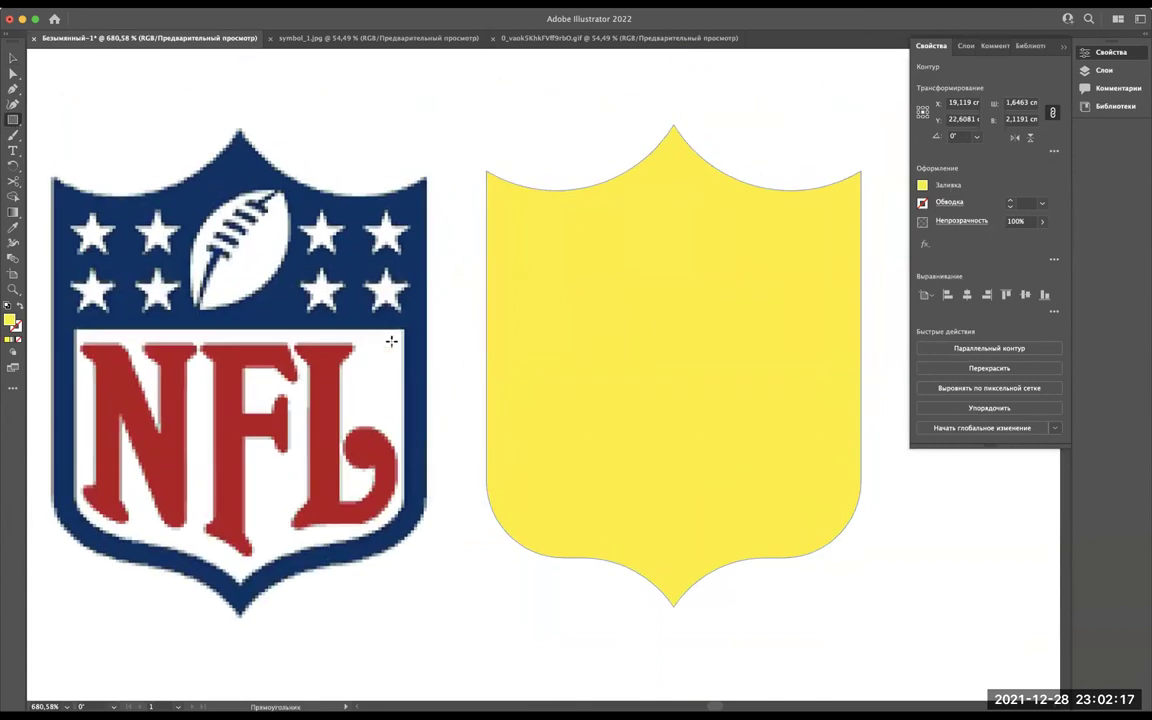
pyautogui.scroll(-1, 400, 330)
# Draw a rectangle over the copied shield's top and try Minus Front, then undo it.
pyautogui.moveTo(397, 331); pyautogui.dragTo(768, 143)
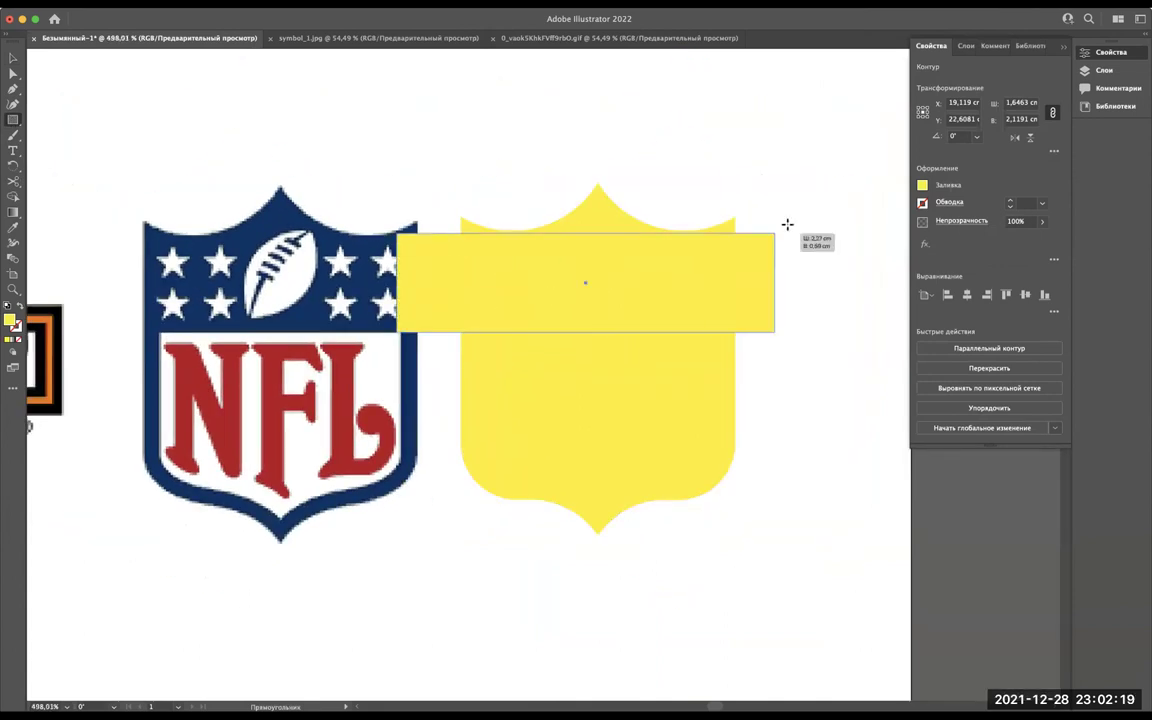
pyautogui.press('v')
pyautogui.keyDown('shift'); pyautogui.click(643, 396); pyautogui.keyUp('shift')
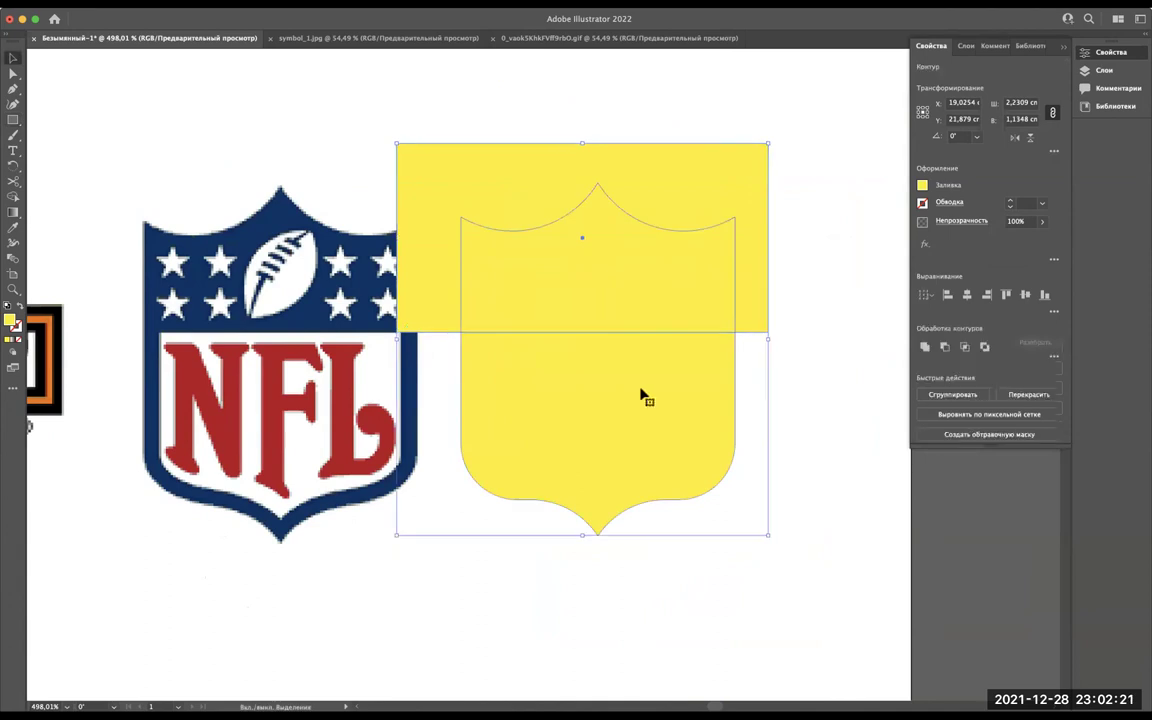
pyautogui.click(944, 347)
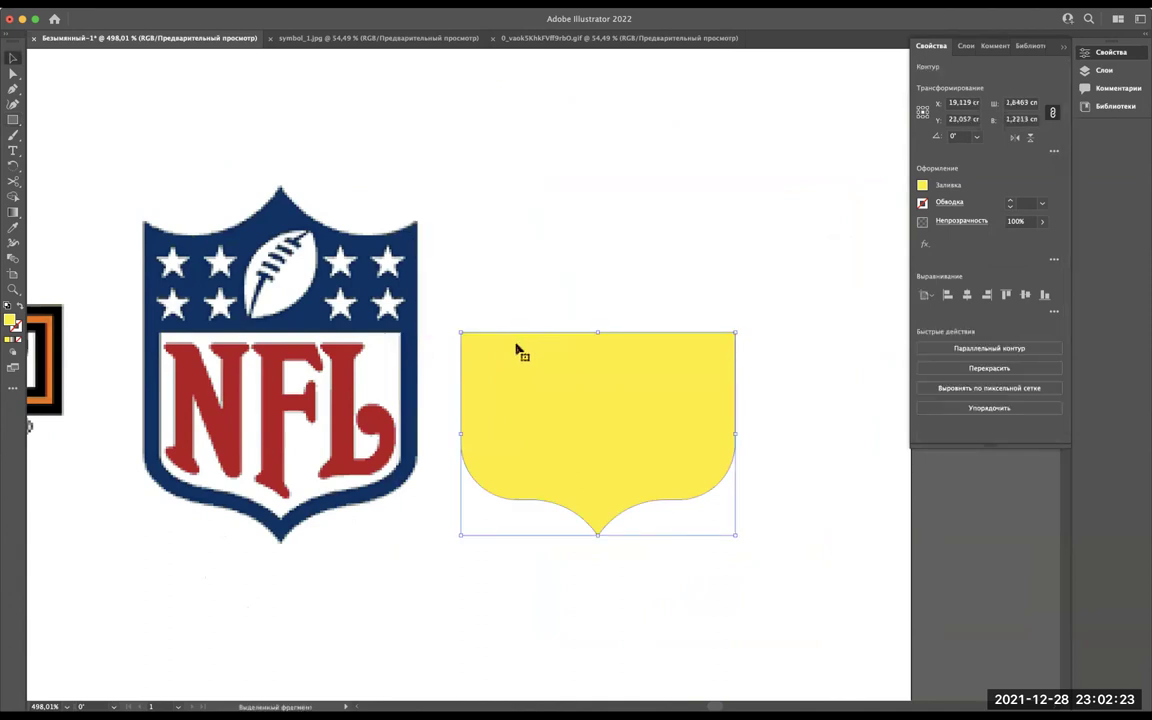
pyautogui.scroll(-3, 519, 352)
pyautogui.press('super+z')
pyautogui.scroll(3, 519, 352)
# Subtract the rectangle from the shield copy with Minus Front, keeping the curved bottom.
pyautogui.click(399, 98)
pyautogui.click(434, 164)
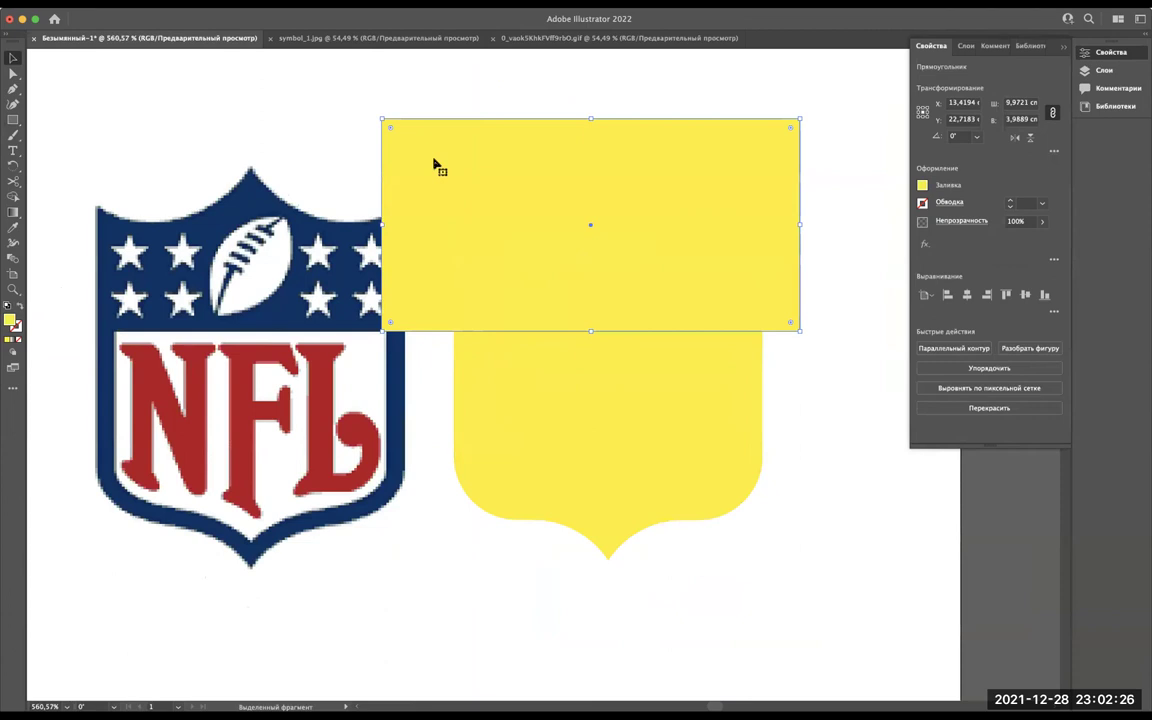
pyautogui.keyDown('shift'); pyautogui.click(615, 375); pyautogui.keyUp('shift')
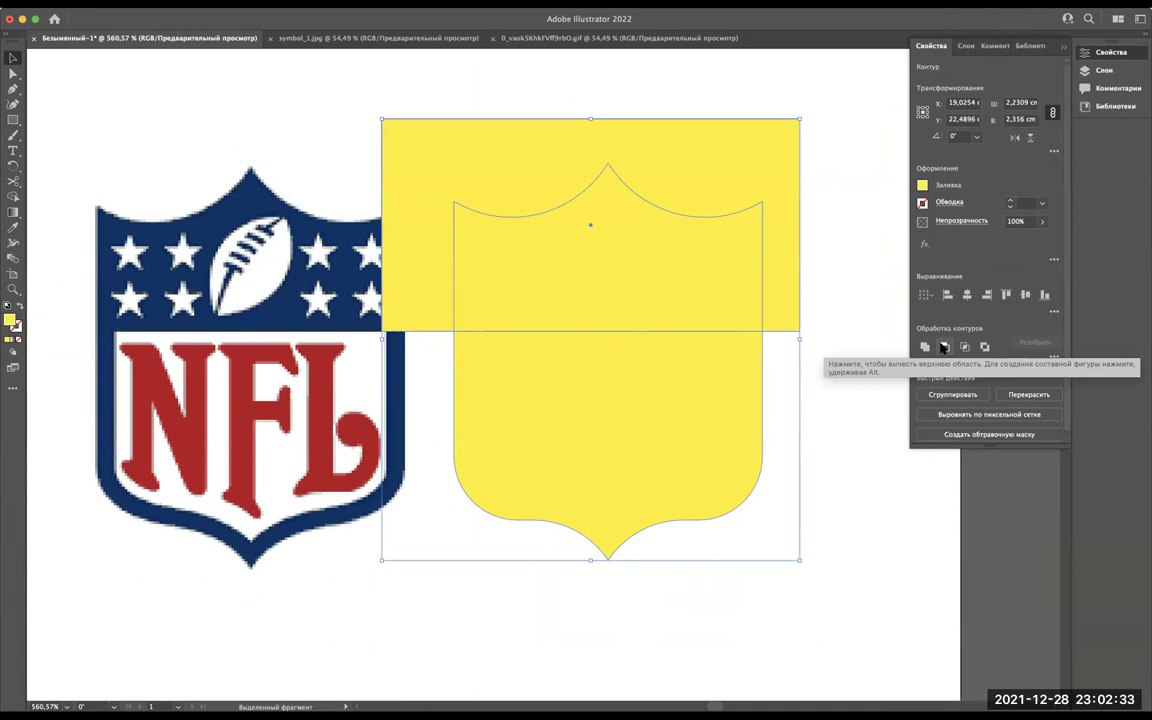
pyautogui.click(943, 347)
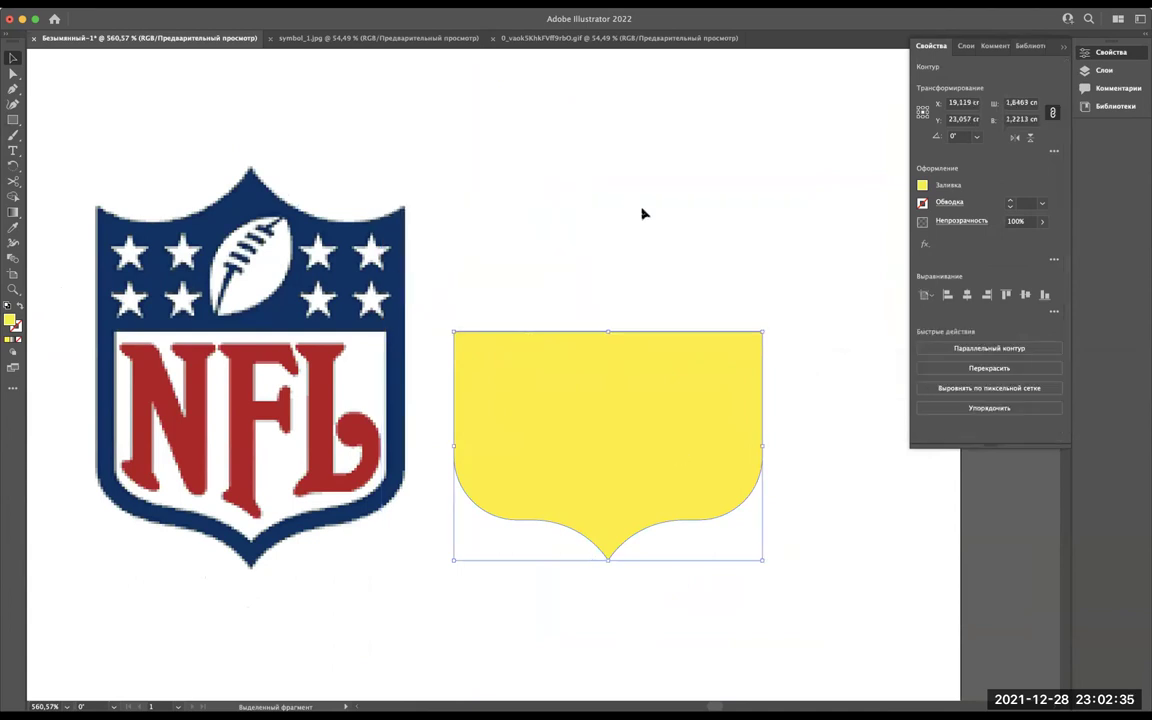
pyautogui.scroll(-1, 571, 296)
pyautogui.scroll(-3, 571, 290)
pyautogui.scroll(-2, 571, 287)
# Move the cut shape down beside the yellow shield and fill it white.
pyautogui.moveTo(599, 149); pyautogui.dragTo(597, 481)
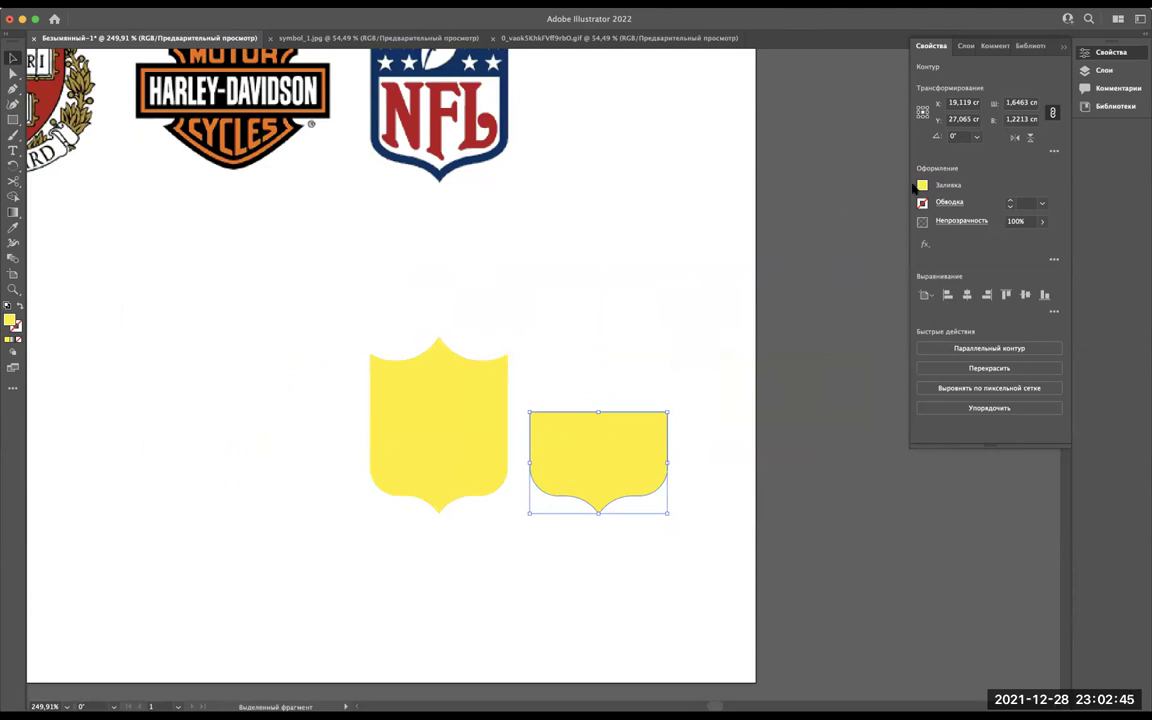
pyautogui.click(923, 186)
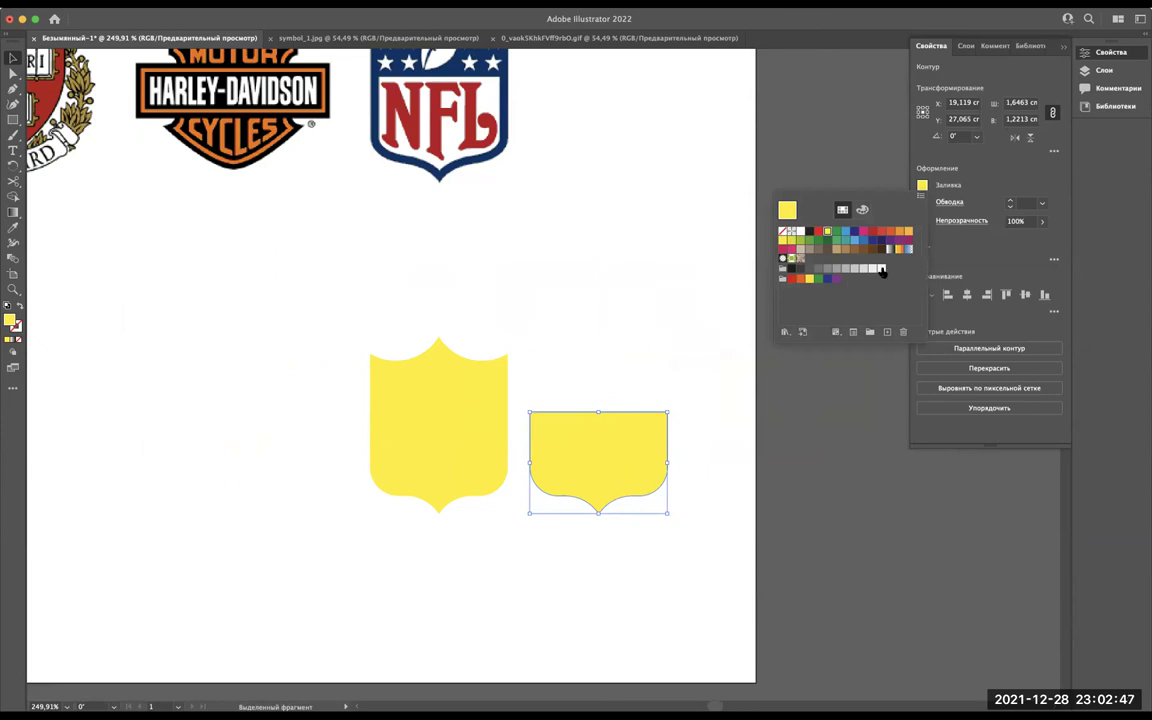
pyautogui.click(799, 233)
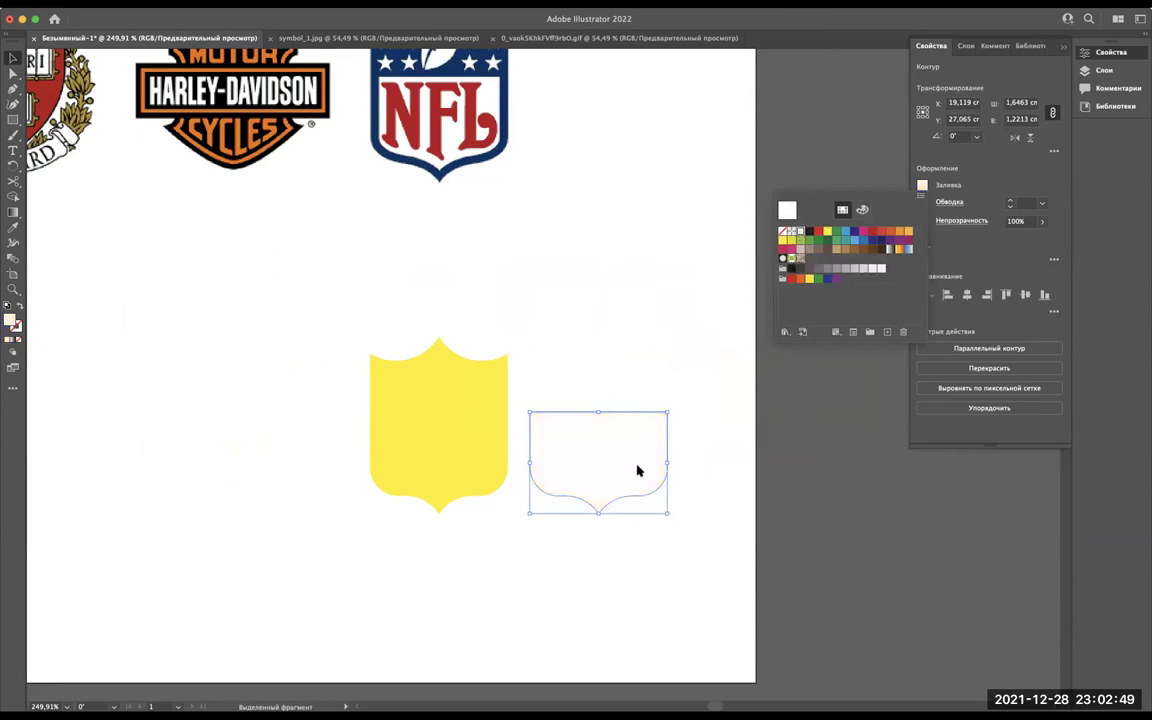
# Position the white panel over the lower part of the yellow shield.
pyautogui.moveTo(569, 469); pyautogui.dragTo(420, 484)
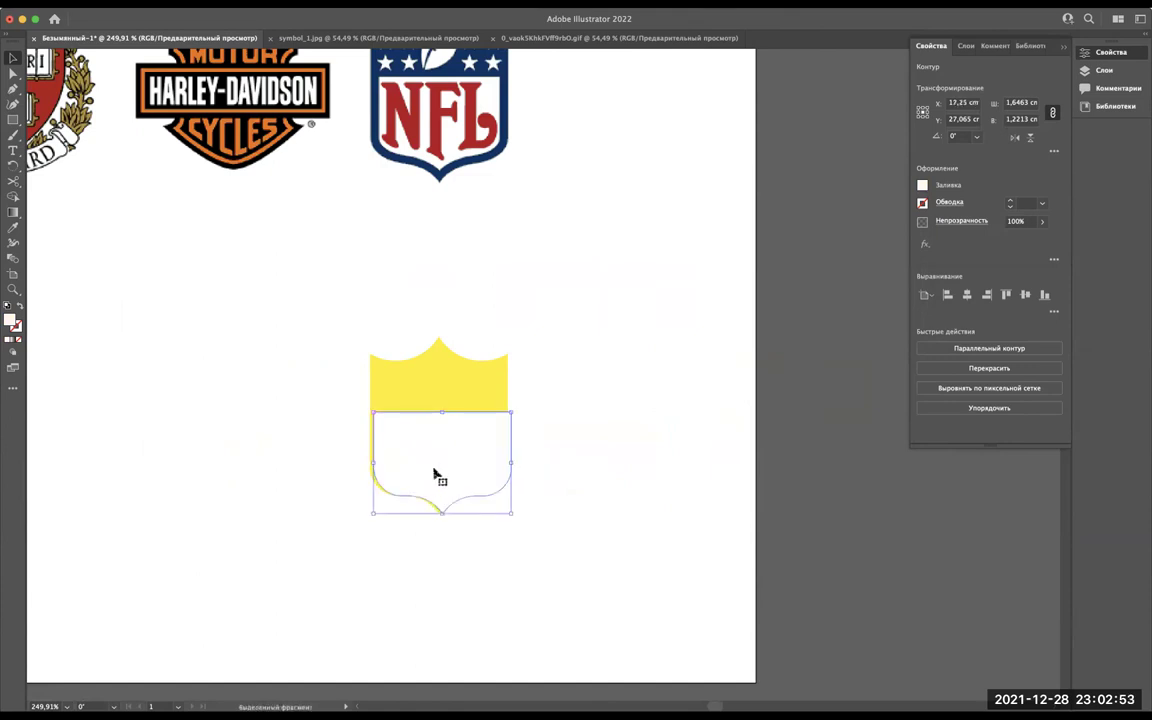
pyautogui.scroll(5, 445, 450)
pyautogui.moveTo(440, 445)
pyautogui.mouseDown()
pyautogui.moveTo(441, 344)
pyautogui.moveTo(440, 364)
pyautogui.mouseUp()
pyautogui.press('Up')
pyautogui.press('Up')
pyautogui.press('Down')
pyautogui.press('super+h')
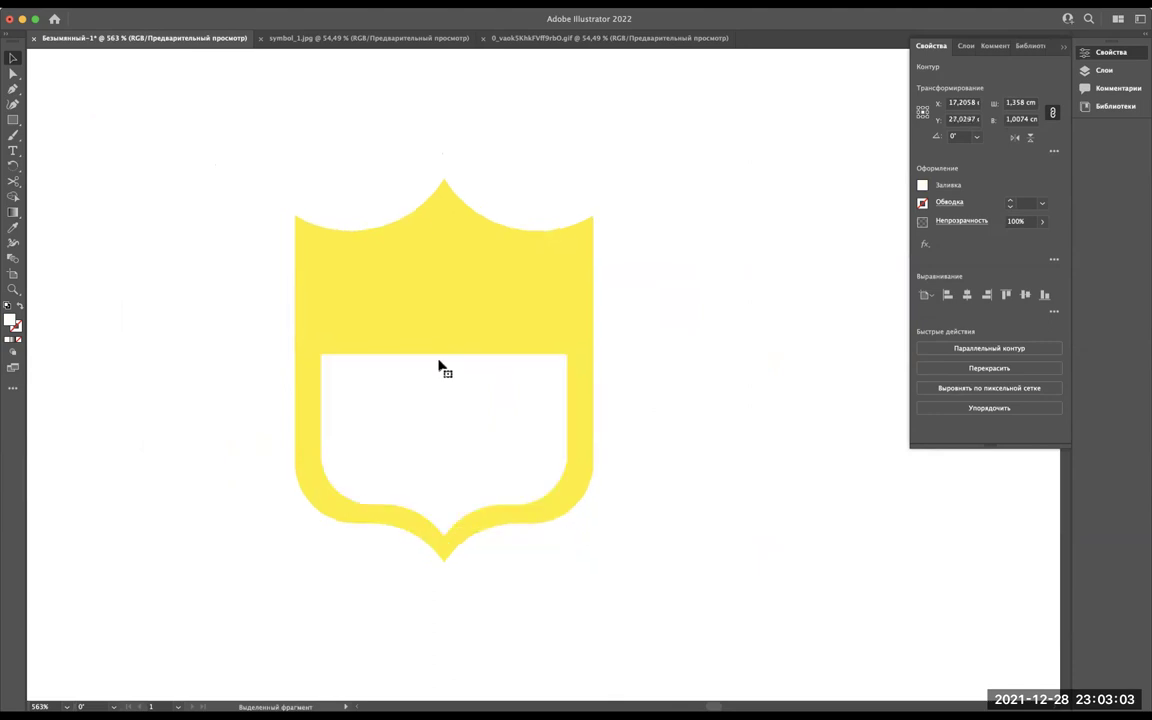
pyautogui.press('super+h')
pyautogui.scroll(-3, 442, 368)
pyautogui.scroll(2, 442, 368)
# Widen the white panel slightly so a thin yellow rim remains.
pyautogui.moveTo(529, 534); pyautogui.dragTo(532, 540)
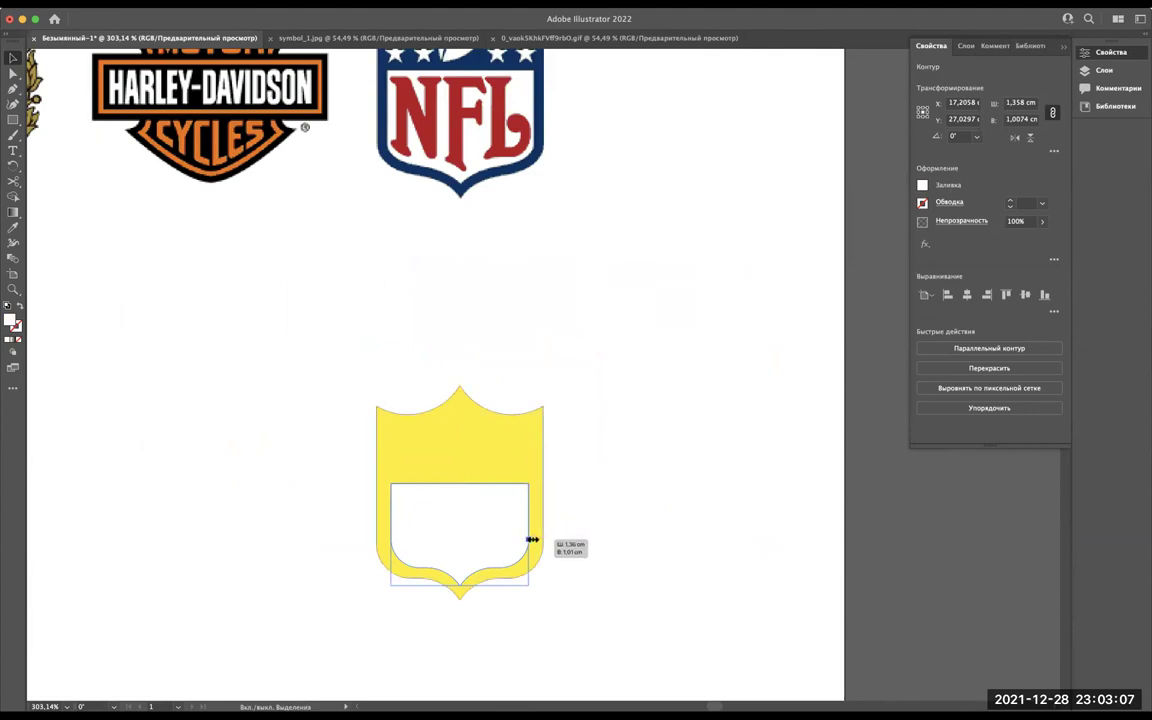
pyautogui.moveTo(532, 540); pyautogui.dragTo(537, 544)
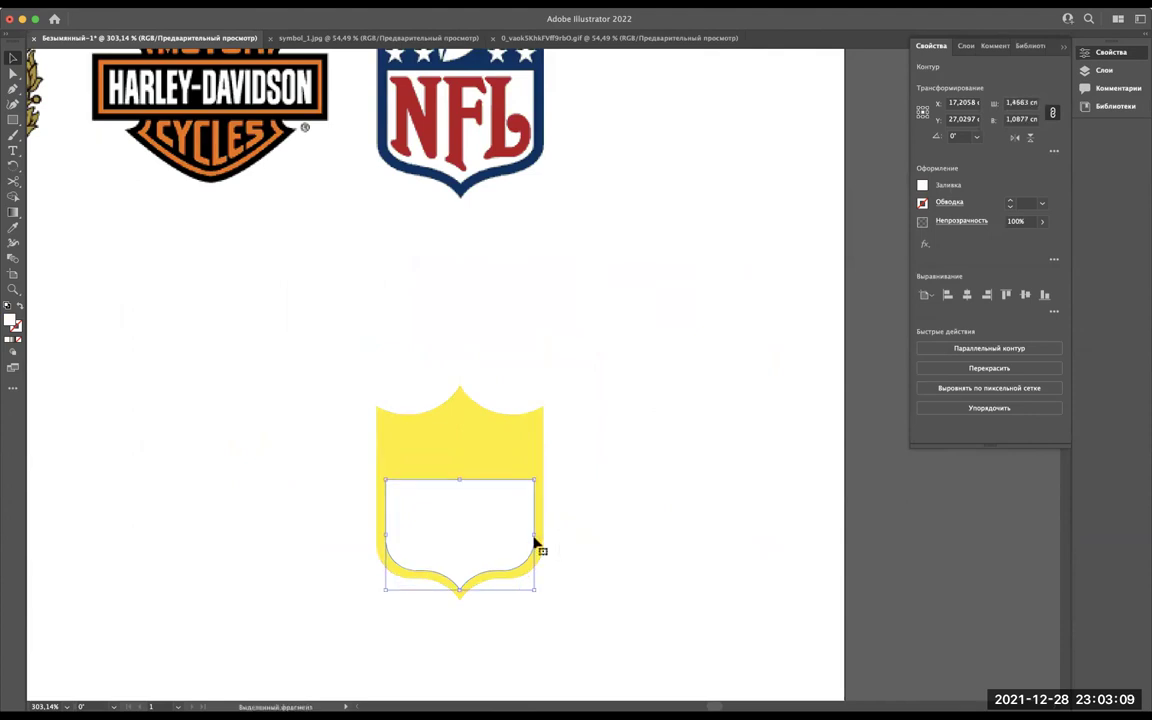
pyautogui.scroll(5, 535, 545)
pyautogui.scroll(1, 535, 545)
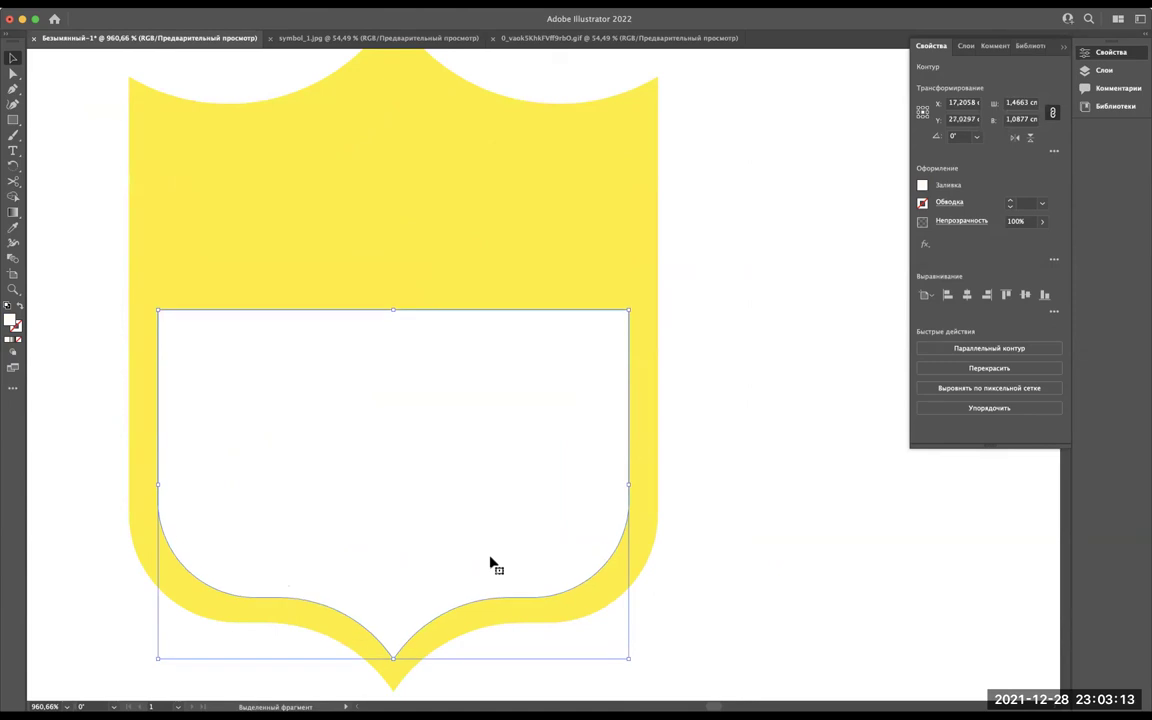
pyautogui.scroll(1, 490, 562)
pyautogui.scroll(2, 489, 558)
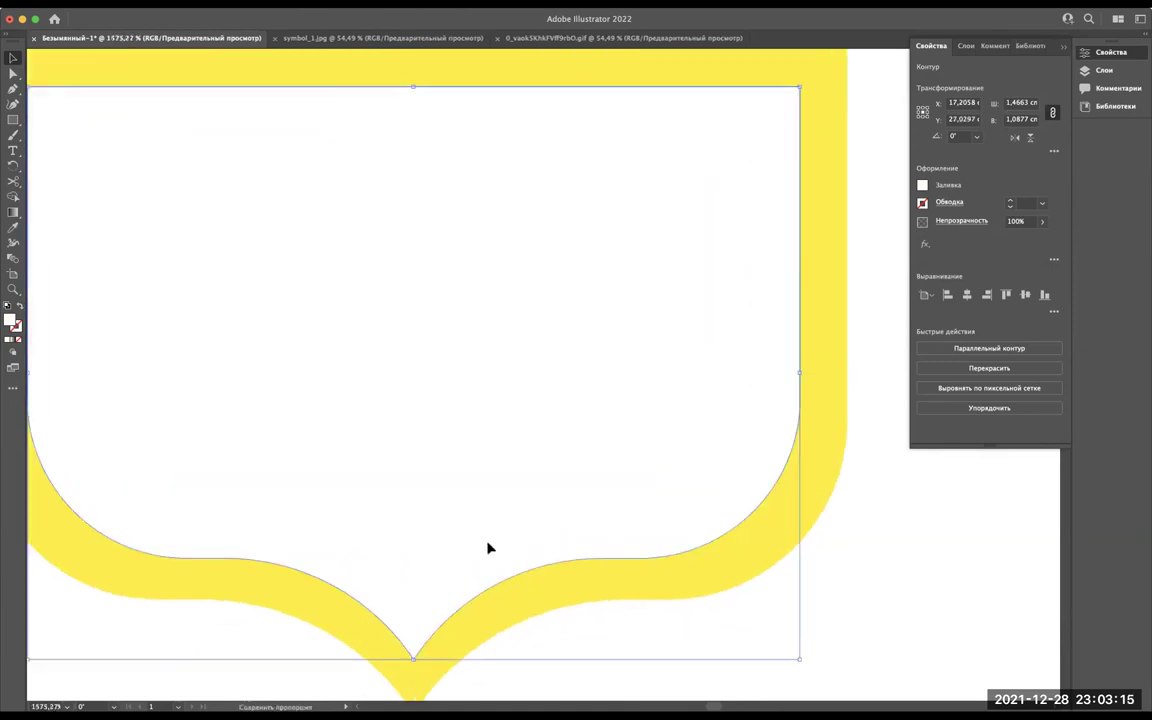
pyautogui.scroll(-4, 489, 548)
pyautogui.click(710, 568)
# Fill the yellow shield with the NFL logo's navy using the Eyedropper.
pyautogui.scroll(-5, 712, 570)
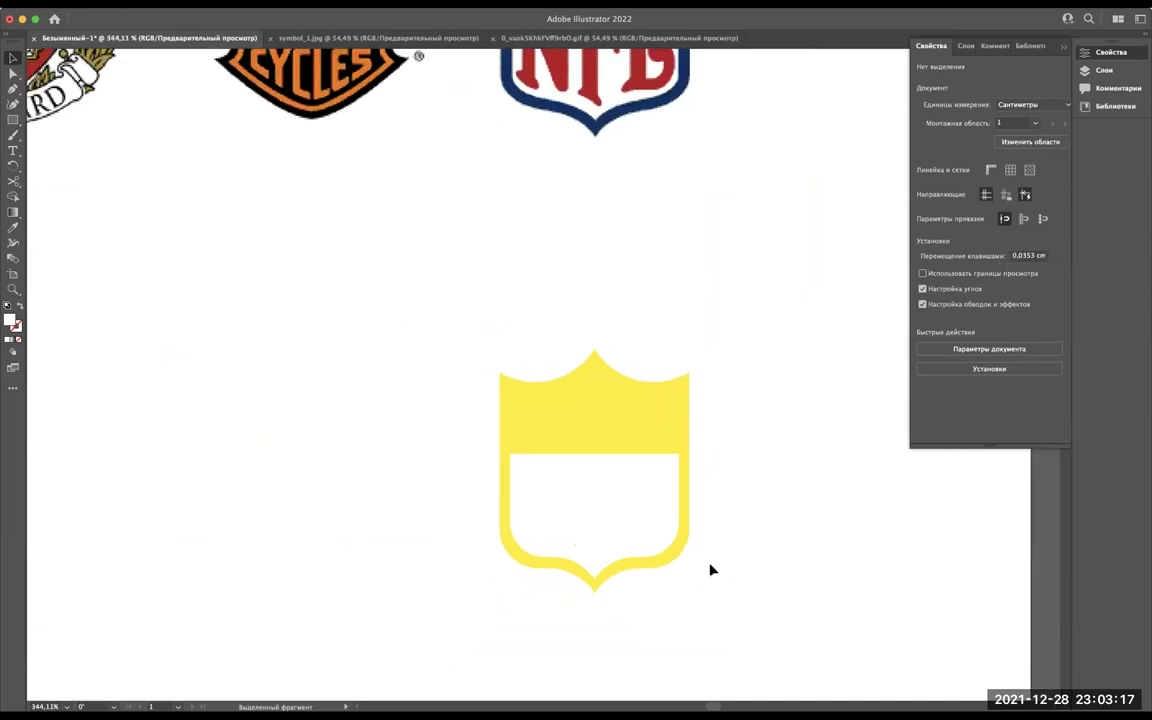
pyautogui.scroll(2, 710, 568)
pyautogui.scroll(-2, 710, 568)
pyautogui.scroll(-1, 710, 568)
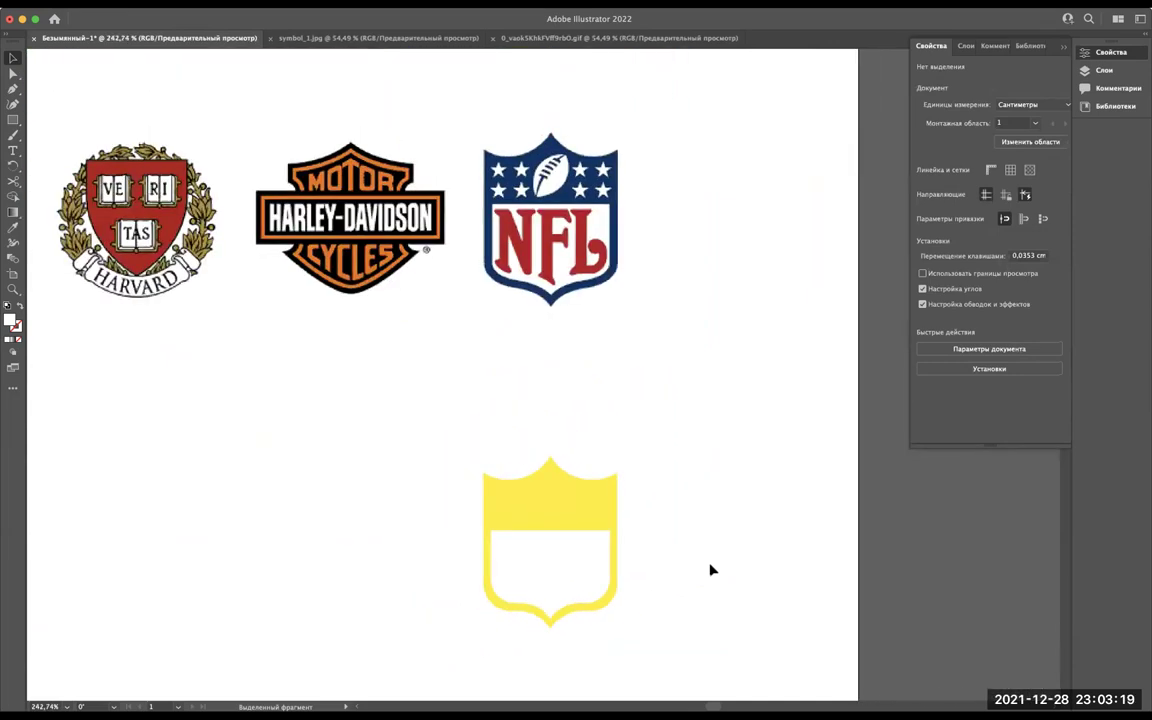
pyautogui.click(584, 513)
pyautogui.press('i')
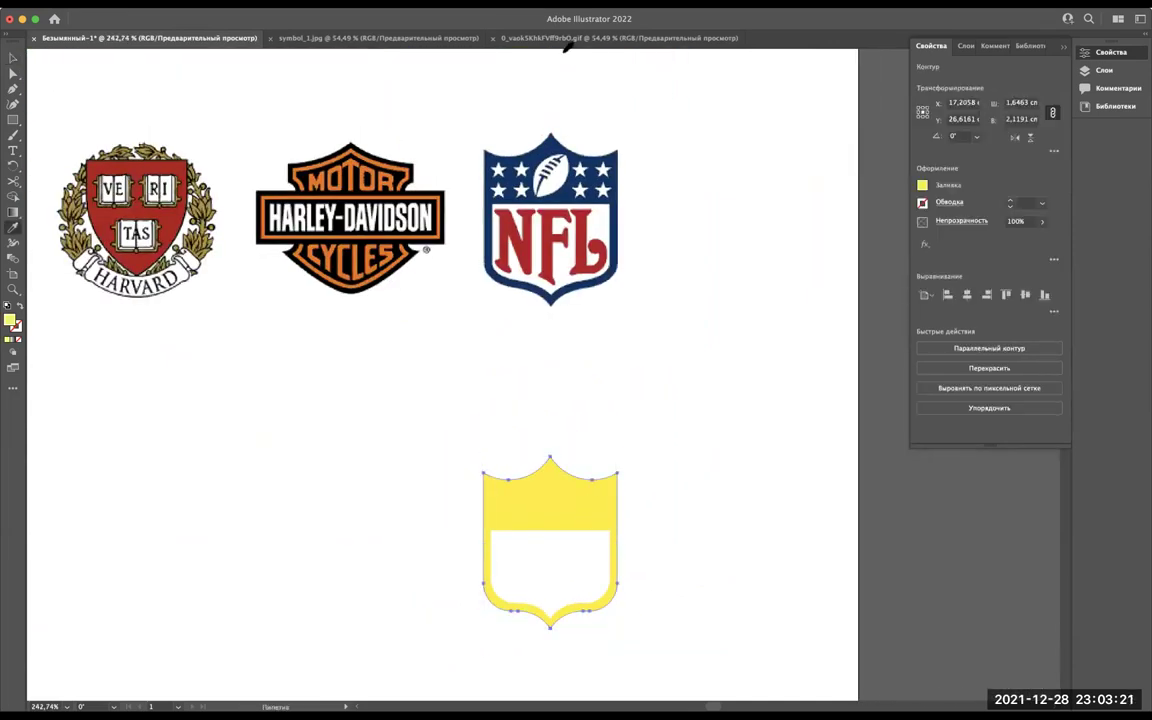
pyautogui.click(540, 150)
pyautogui.press('v')
pyautogui.click(707, 568)
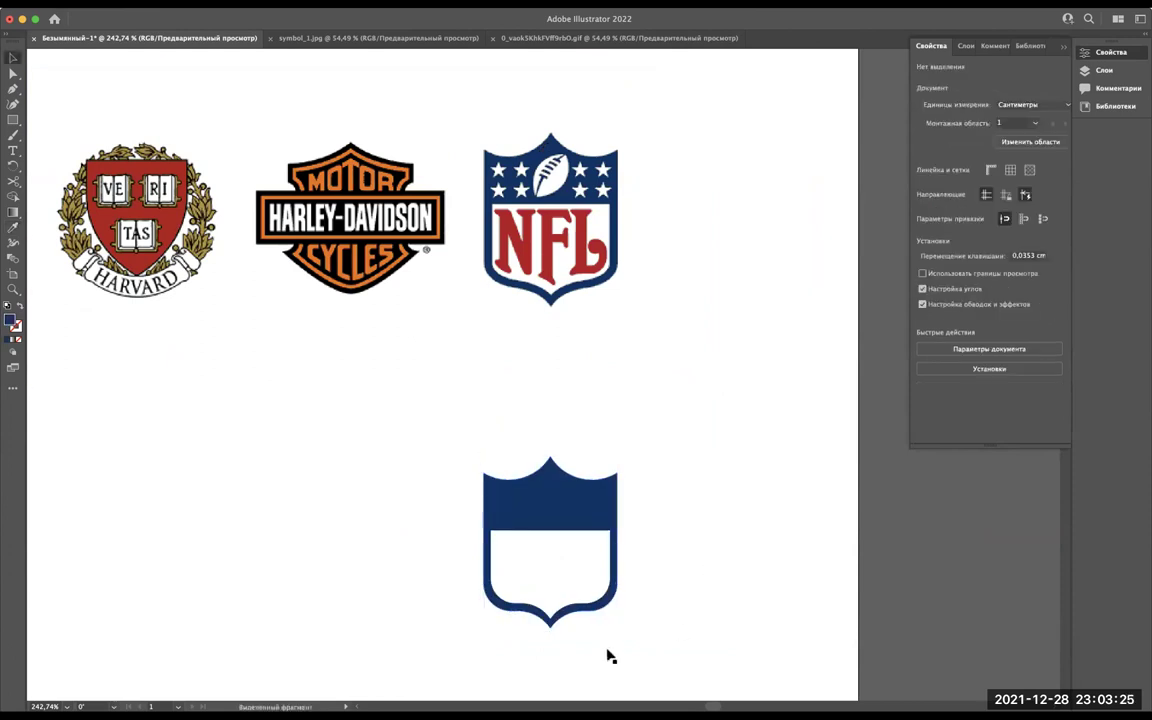
# Select the white inner panel together with the navy outer shape and combine them.
pyautogui.scroll(3, 609, 656)
pyautogui.scroll(-3, 609, 656)
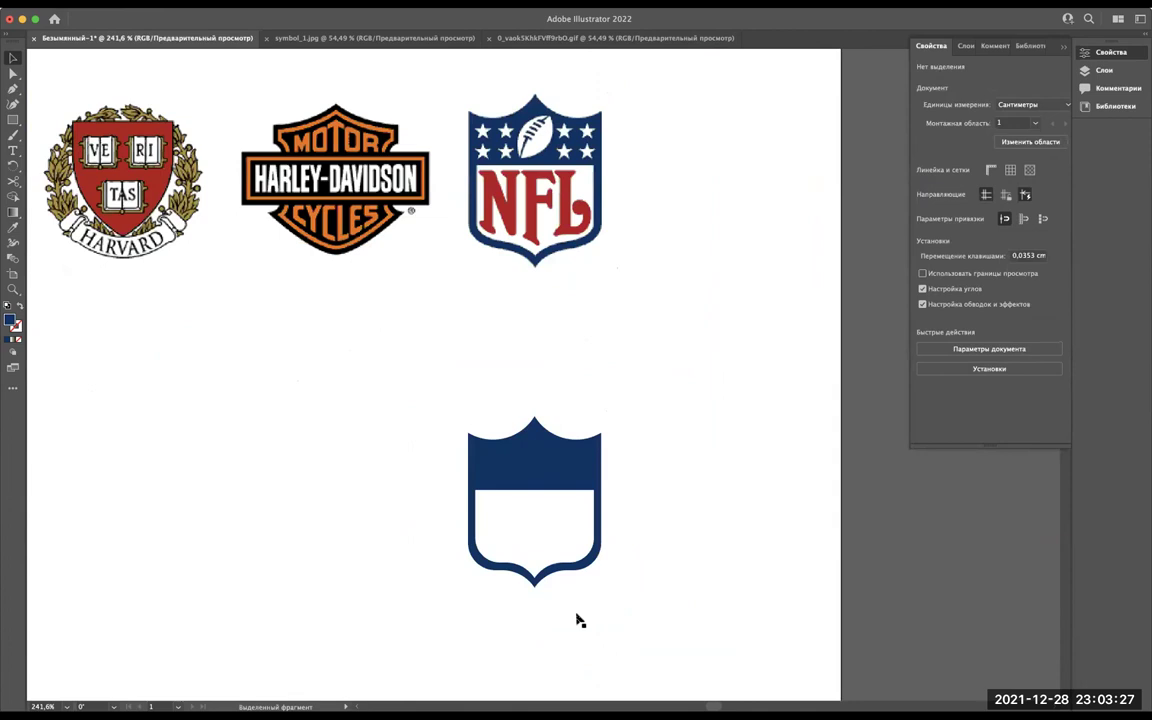
pyautogui.scroll(2, 578, 621)
pyautogui.hscroll(1, 578, 621)
pyautogui.moveTo(440, 496); pyautogui.dragTo(406, 494)
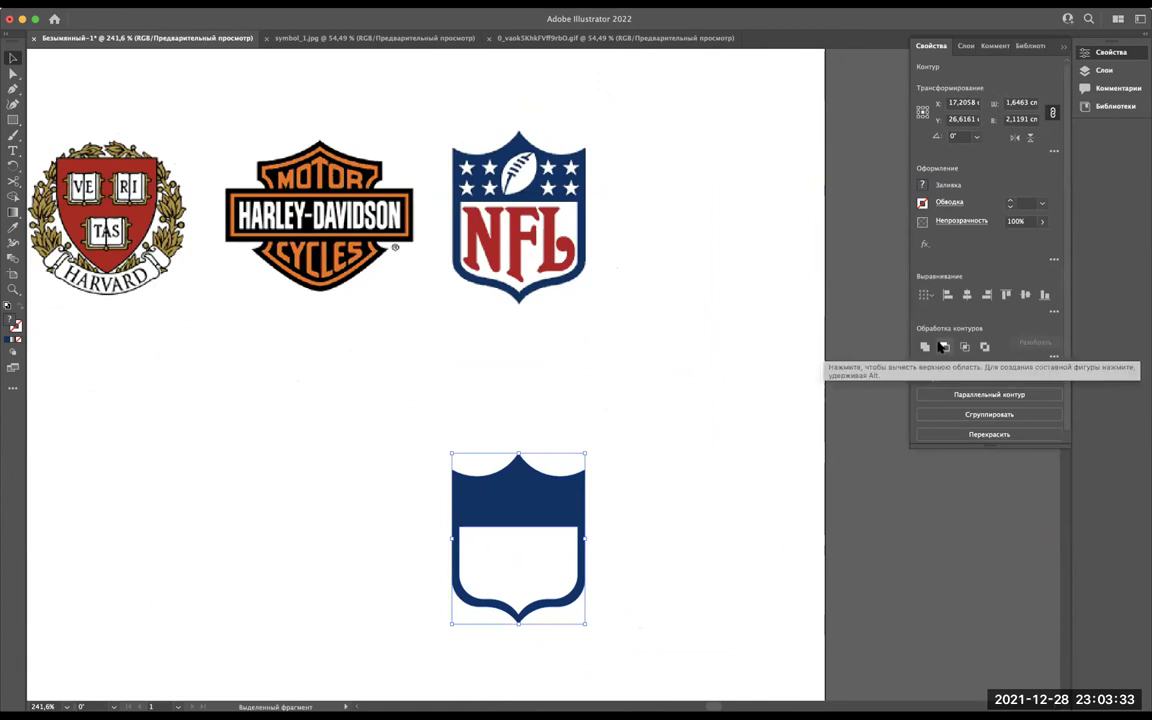
pyautogui.click(668, 527)
pyautogui.click(514, 578)
pyautogui.keyDown('shift'); pyautogui.click(522, 497); pyautogui.keyUp('shift')
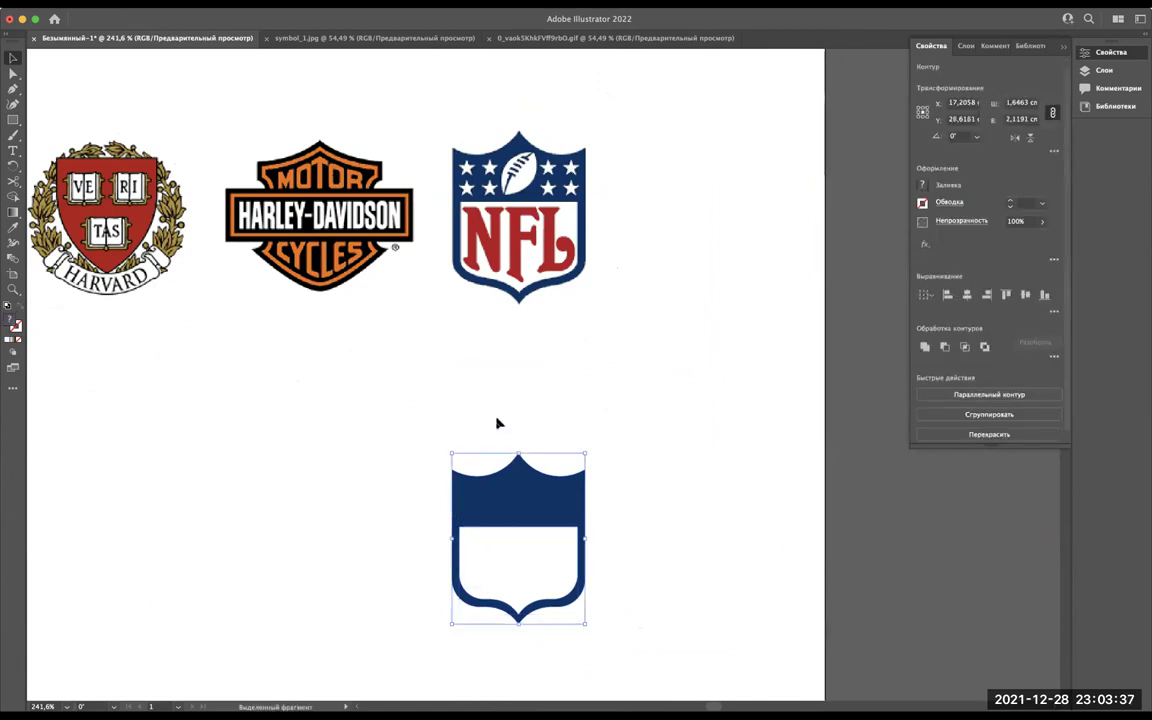
pyautogui.click(945, 347)
# Reselect the shield path and inner panel, undoing an accidental panel nudge.
pyautogui.scroll(3, 445, 612)
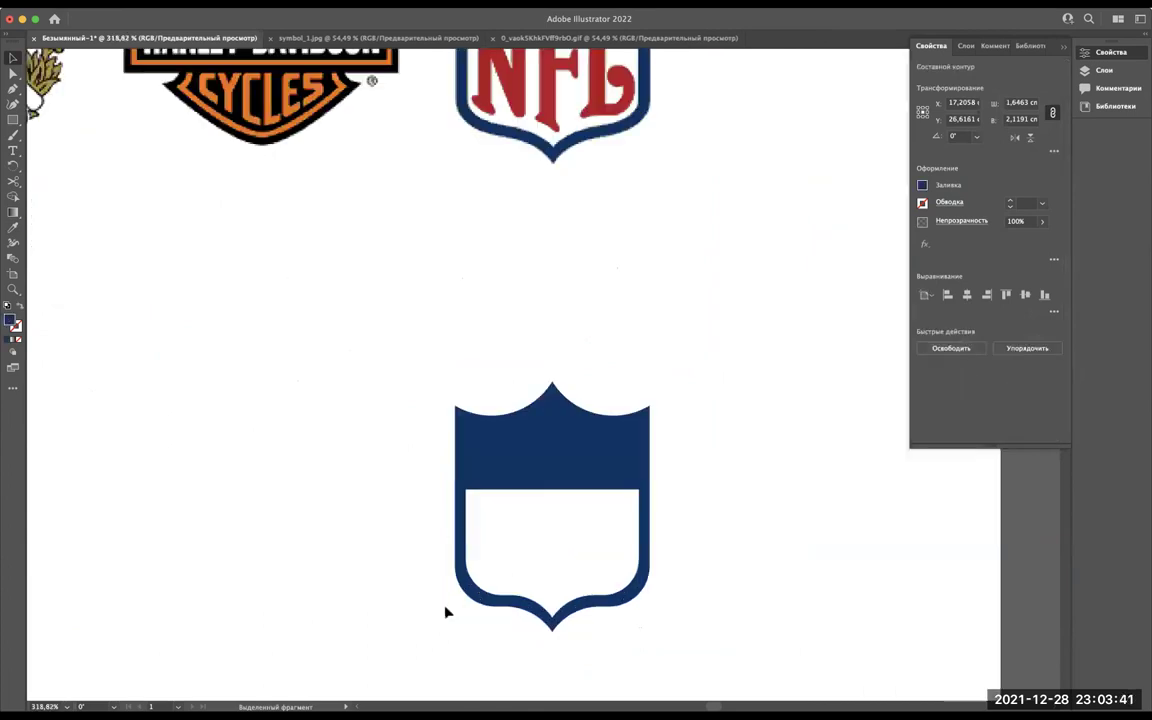
pyautogui.scroll(2, 445, 610)
pyautogui.scroll(1, 548, 530)
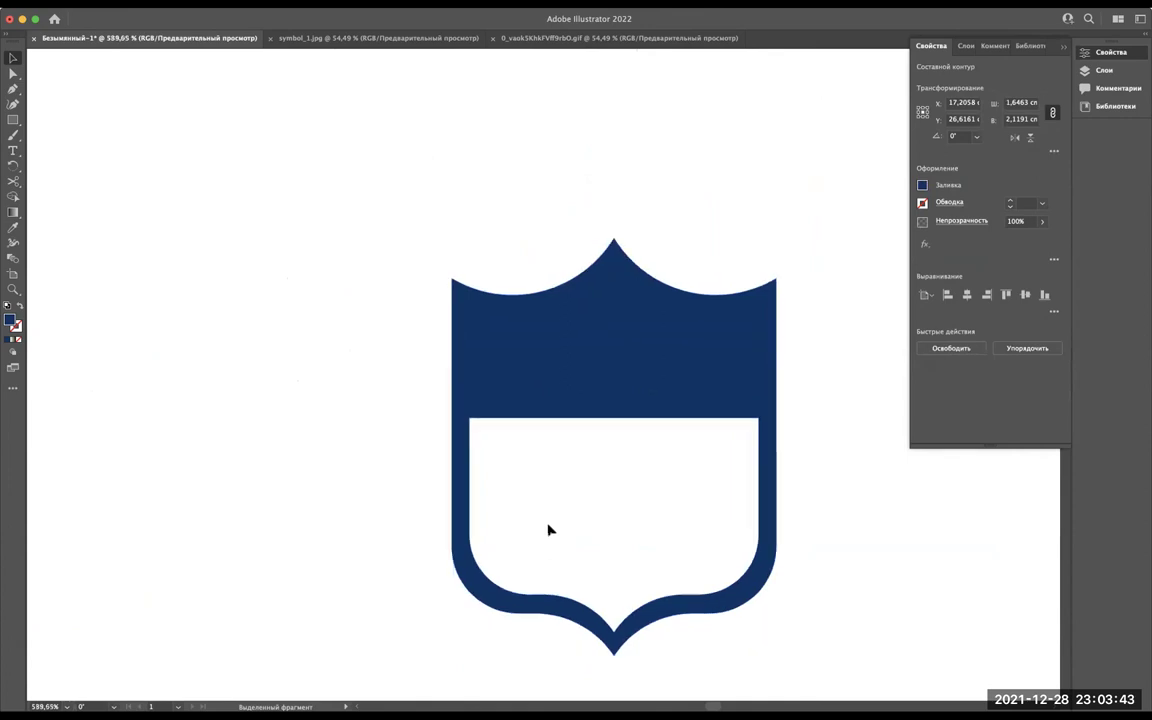
pyautogui.scroll(4, 548, 530)
pyautogui.moveTo(460, 474); pyautogui.dragTo(472, 370)
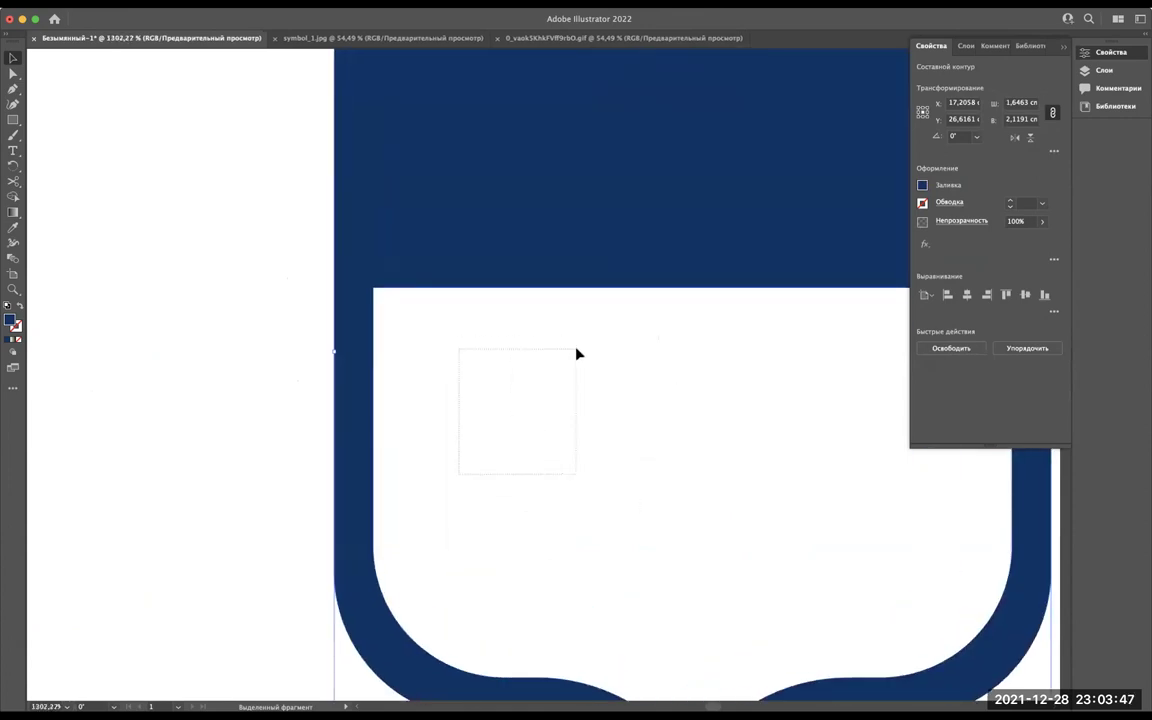
pyautogui.moveTo(577, 354); pyautogui.dragTo(577, 354)
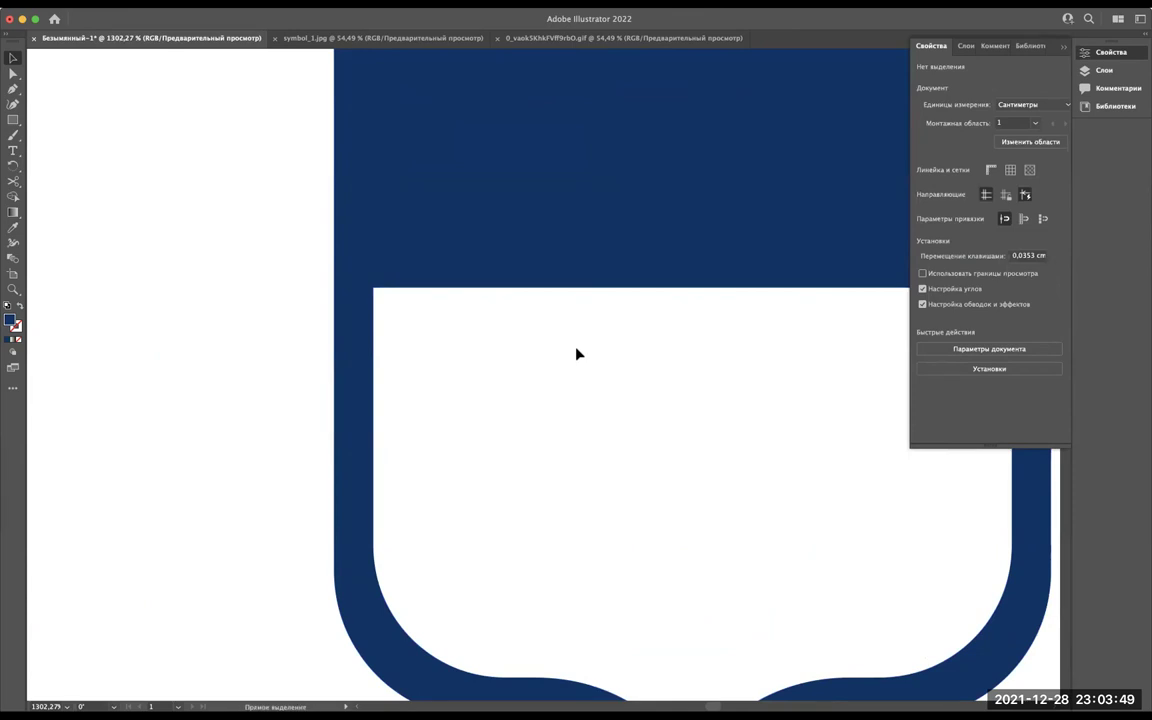
pyautogui.click(577, 355)
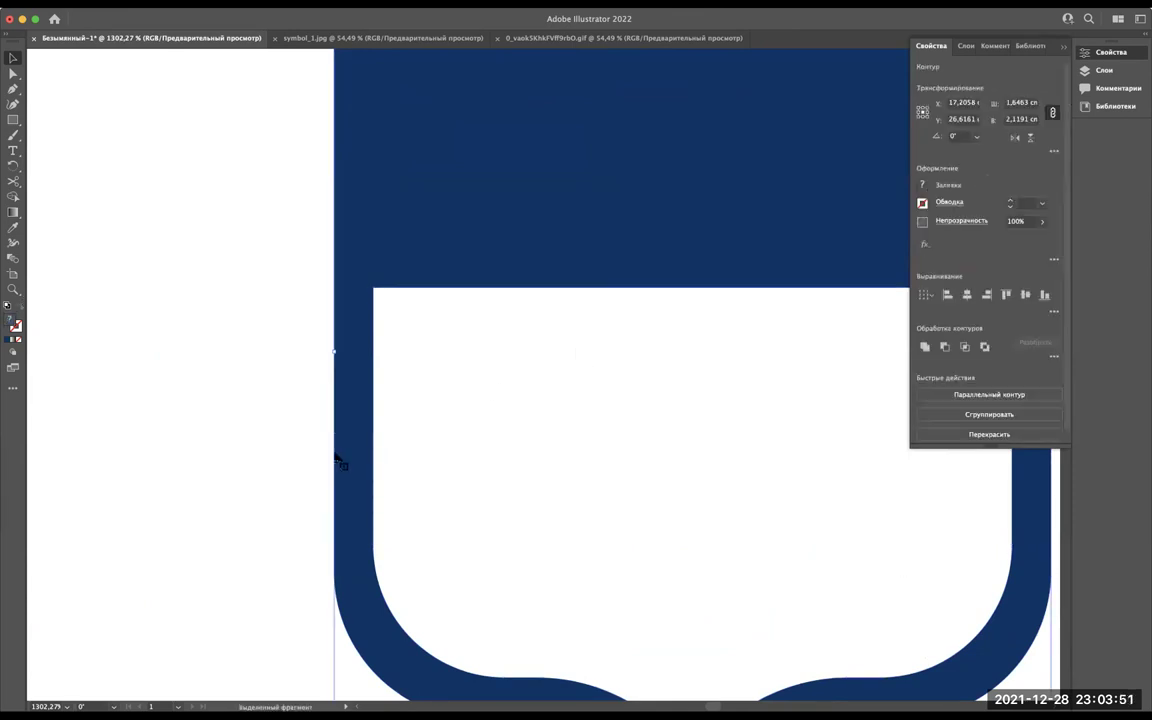
pyautogui.click(250, 435)
pyautogui.moveTo(527, 399)
pyautogui.mouseDown()
pyautogui.moveTo(446, 354)
pyautogui.moveTo(493, 377)
pyautogui.mouseUp()
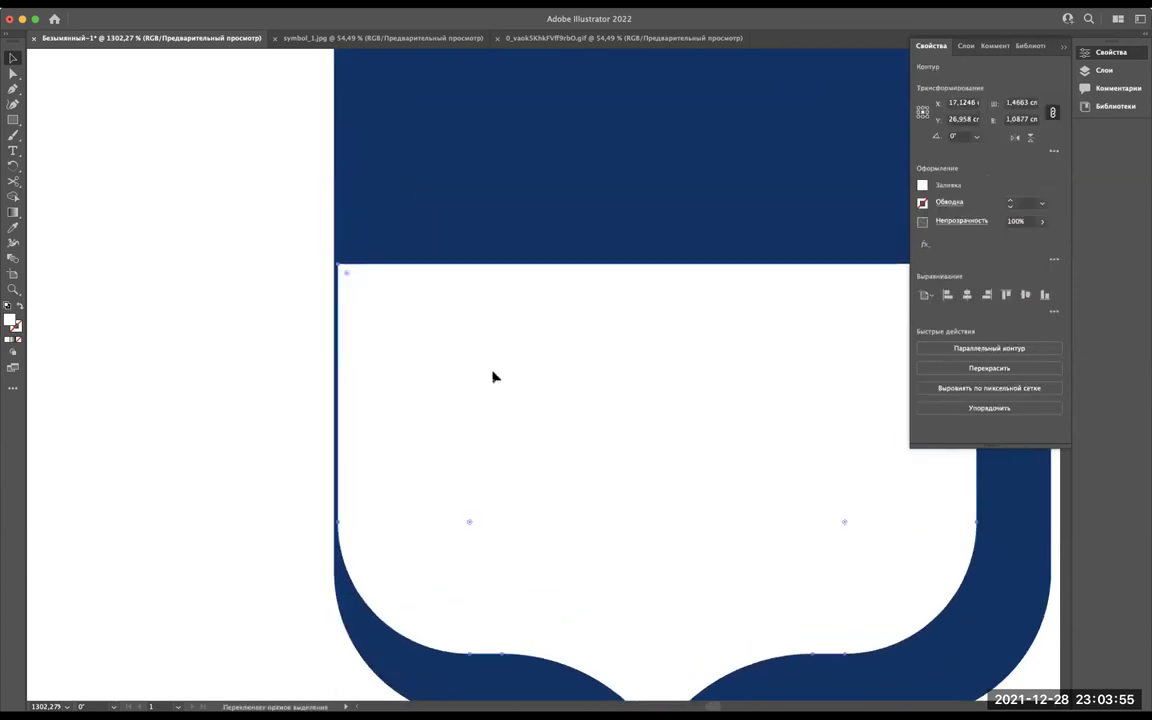
pyautogui.hotkey('ctrl', 'z')
pyautogui.hotkey('ctrl', 'z')
pyautogui.hotkey('ctrl', 'shift', 'z')
# Combine the shield and inner panel into one compound shape with a navy rim.
pyautogui.keyDown('shift'); pyautogui.click(735, 579); pyautogui.keyUp('shift')
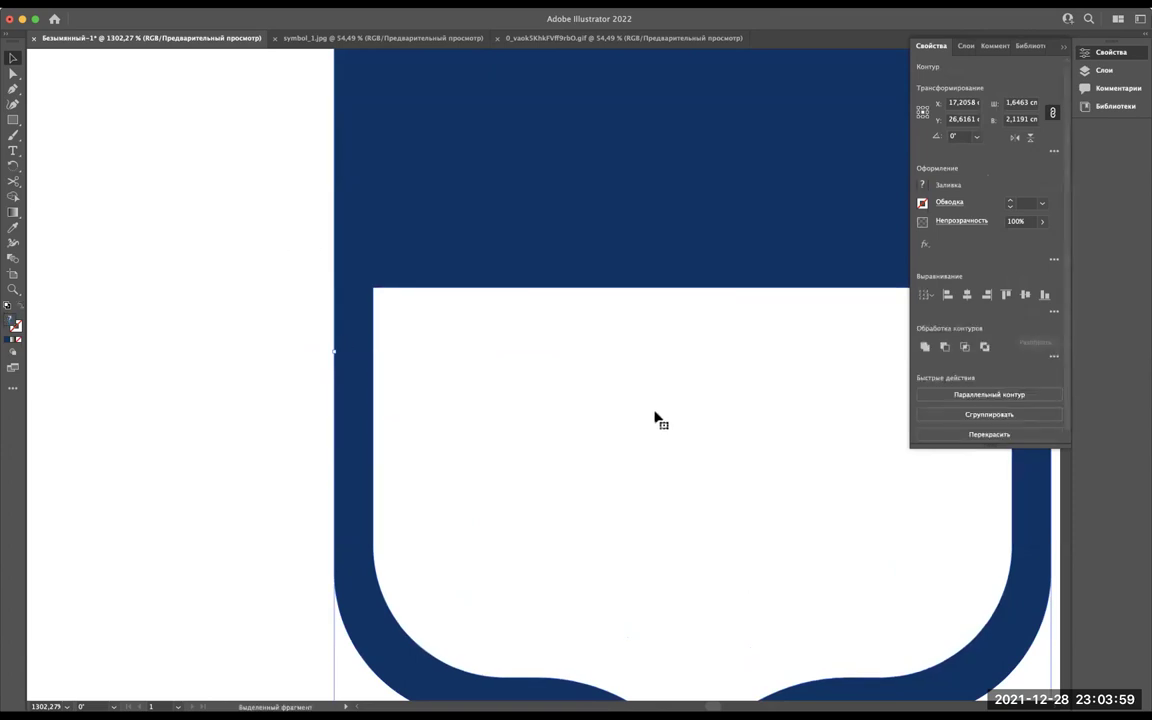
pyautogui.click(945, 347)
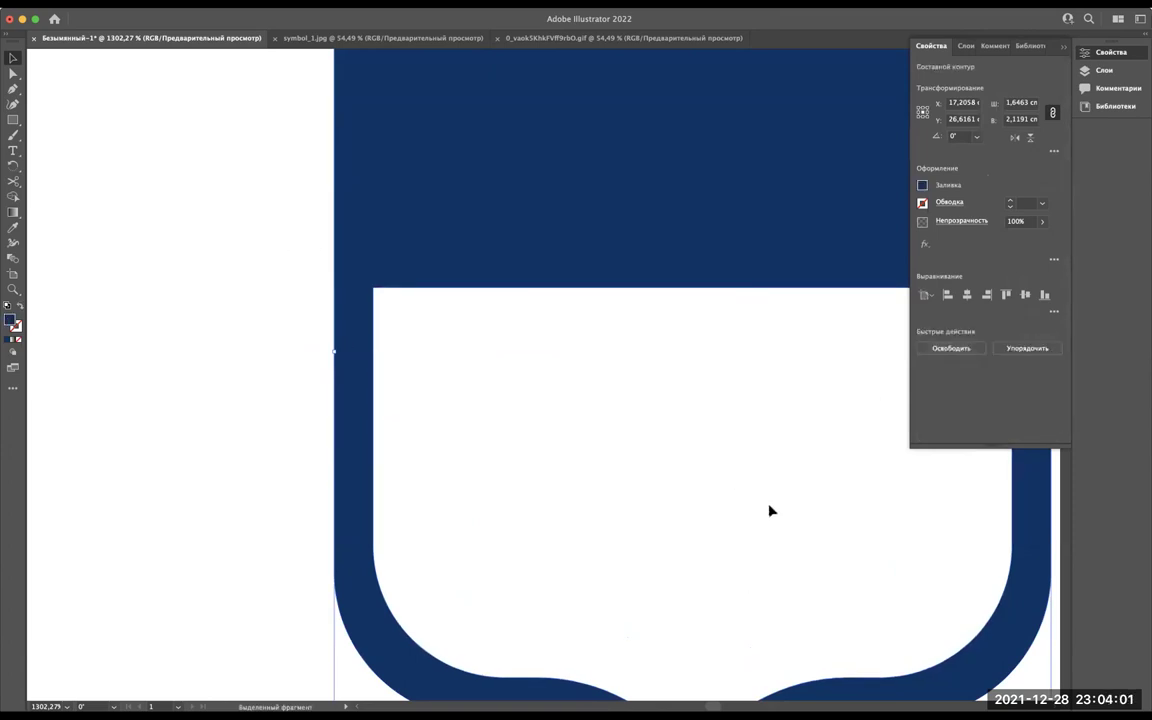
pyautogui.click(556, 445)
pyautogui.scroll(-3, 556, 445)
pyautogui.scroll(-1, 556, 445)
pyautogui.scroll(-1, 556, 445)
pyautogui.scroll(-3, 556, 445)
pyautogui.scroll(3, 556, 445)
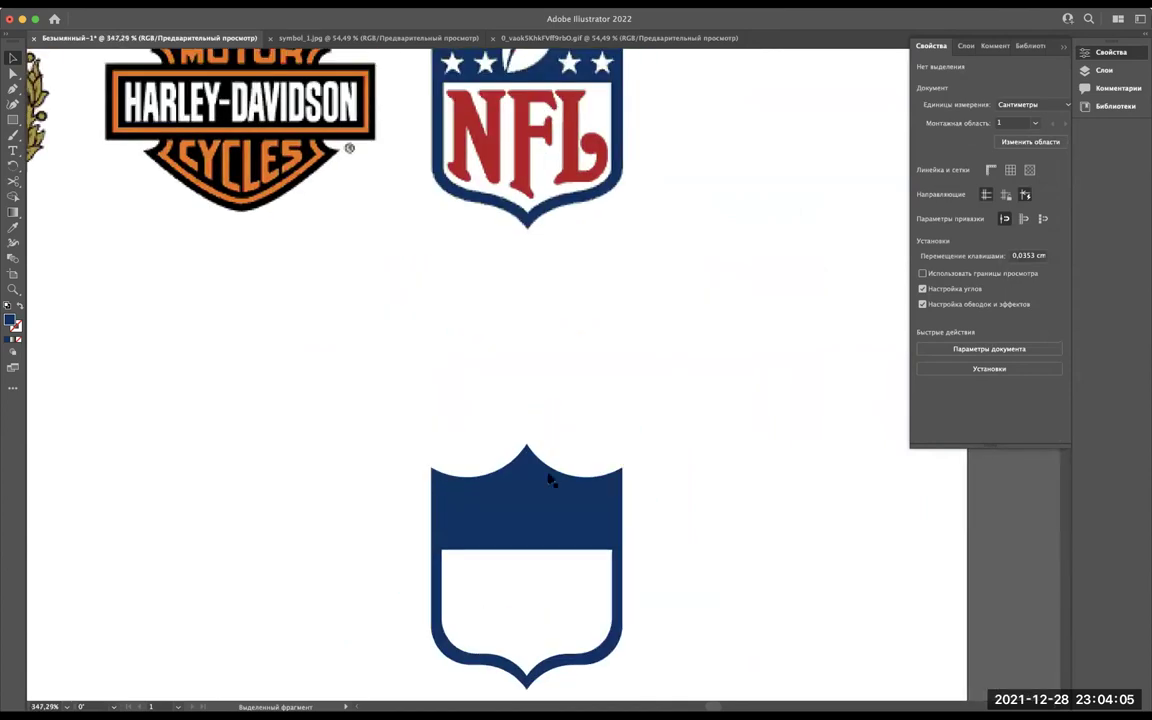
pyautogui.scroll(2, 580, 356)
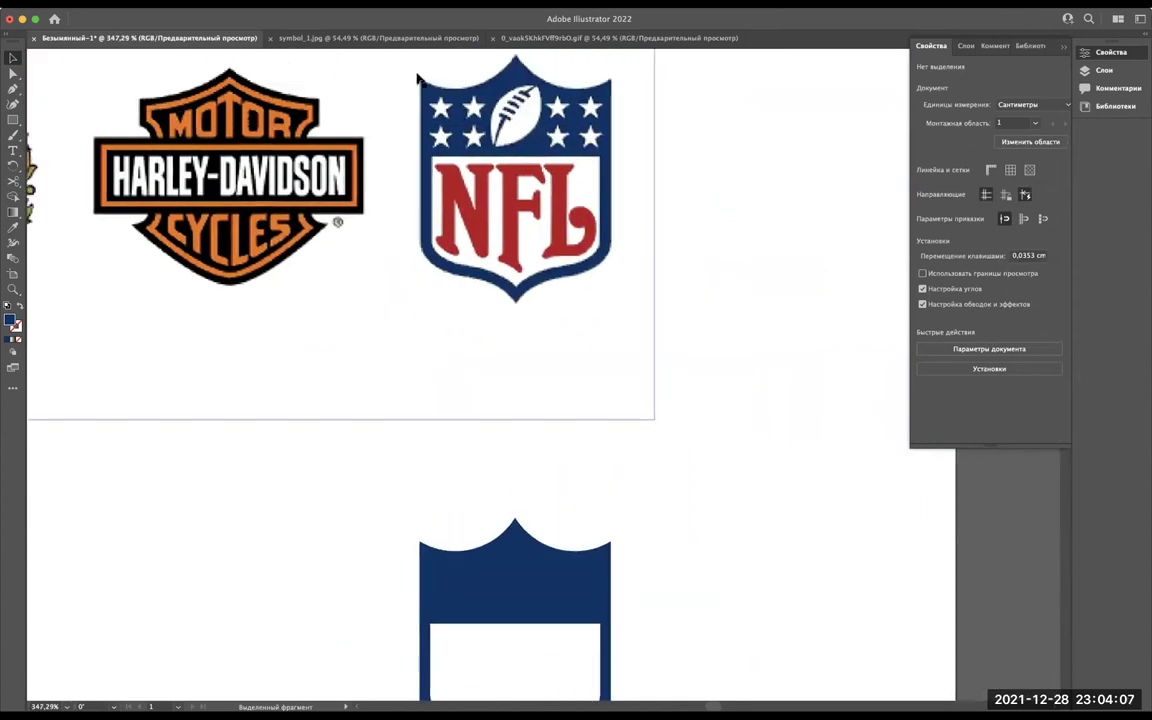
pyautogui.scroll(3, 420, 79)
pyautogui.scroll(2, 486, 158)
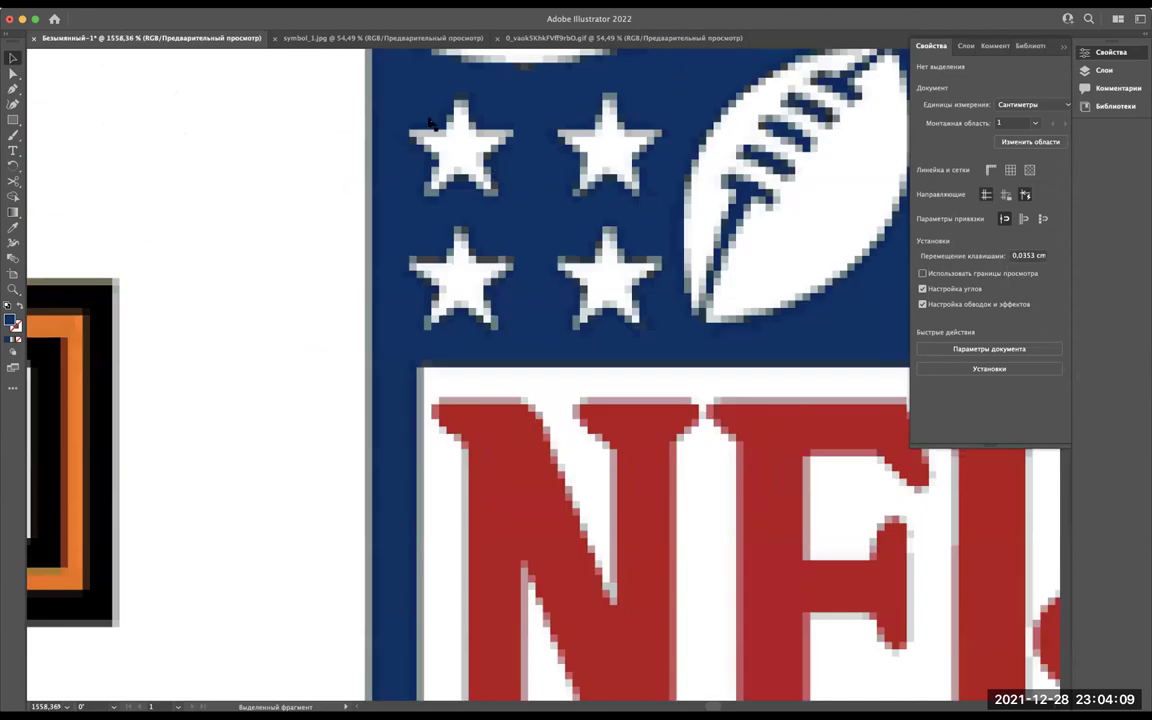
# Create a 5-point navy star, about 3.36 × 3.19 cm, through the Star tool's options dialog.
pyautogui.click(13, 121)
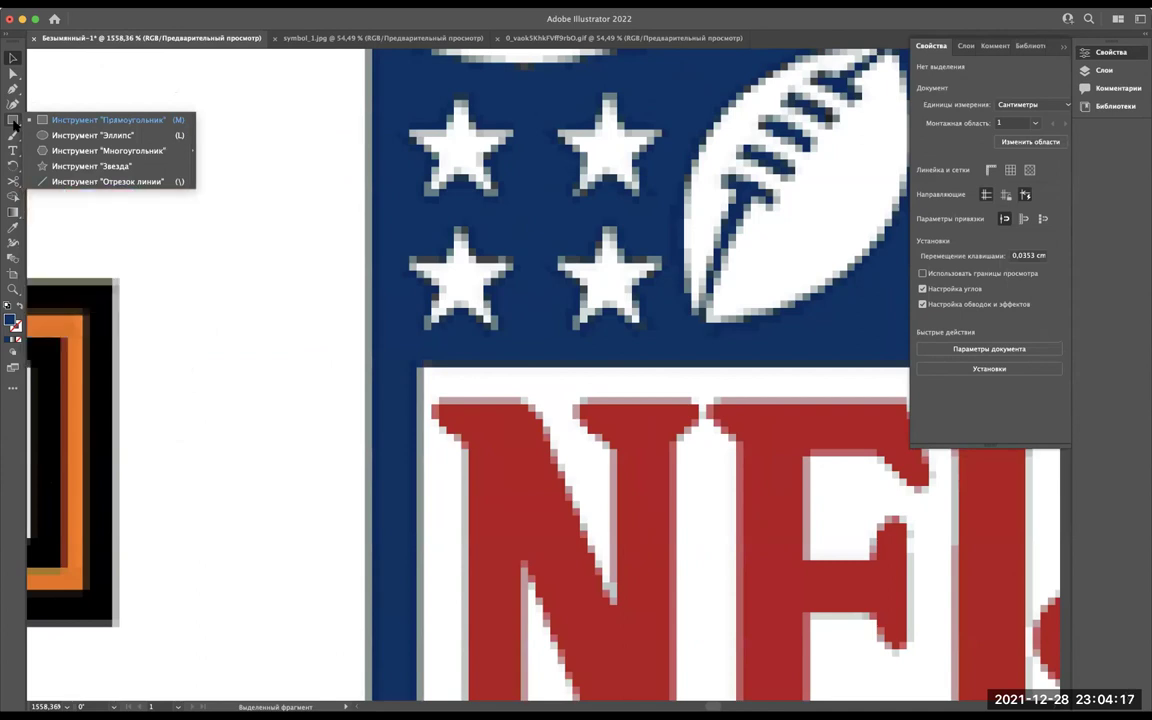
pyautogui.click(103, 167)
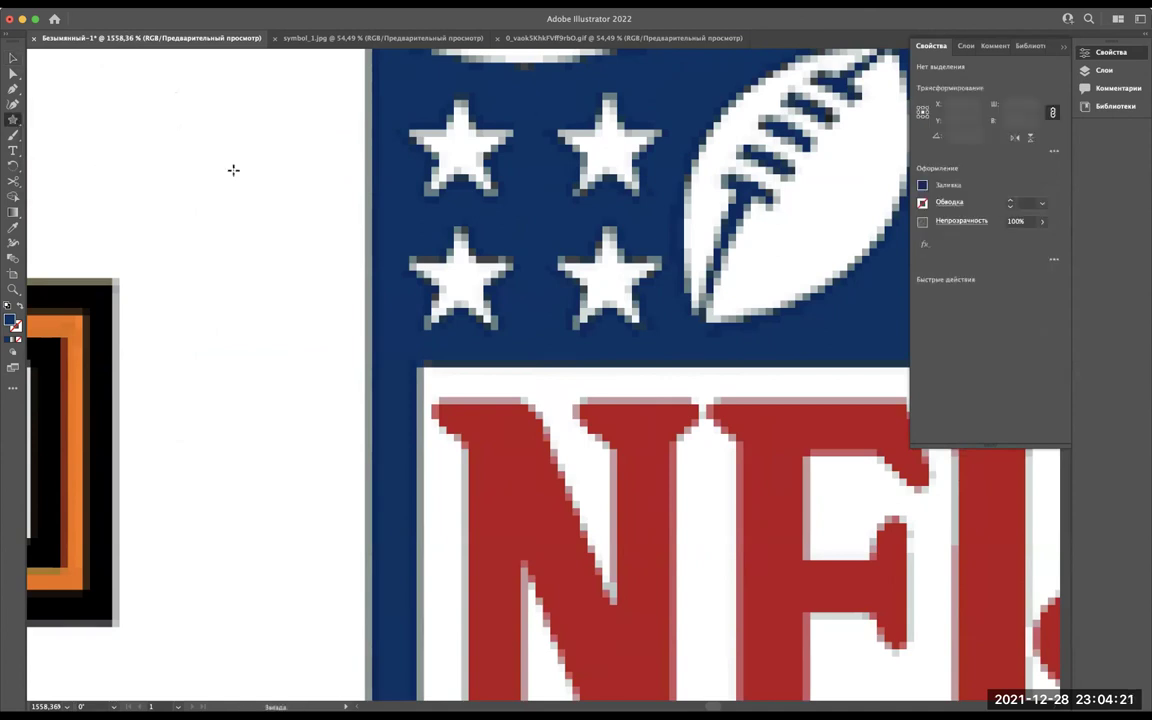
pyautogui.click(446, 141)
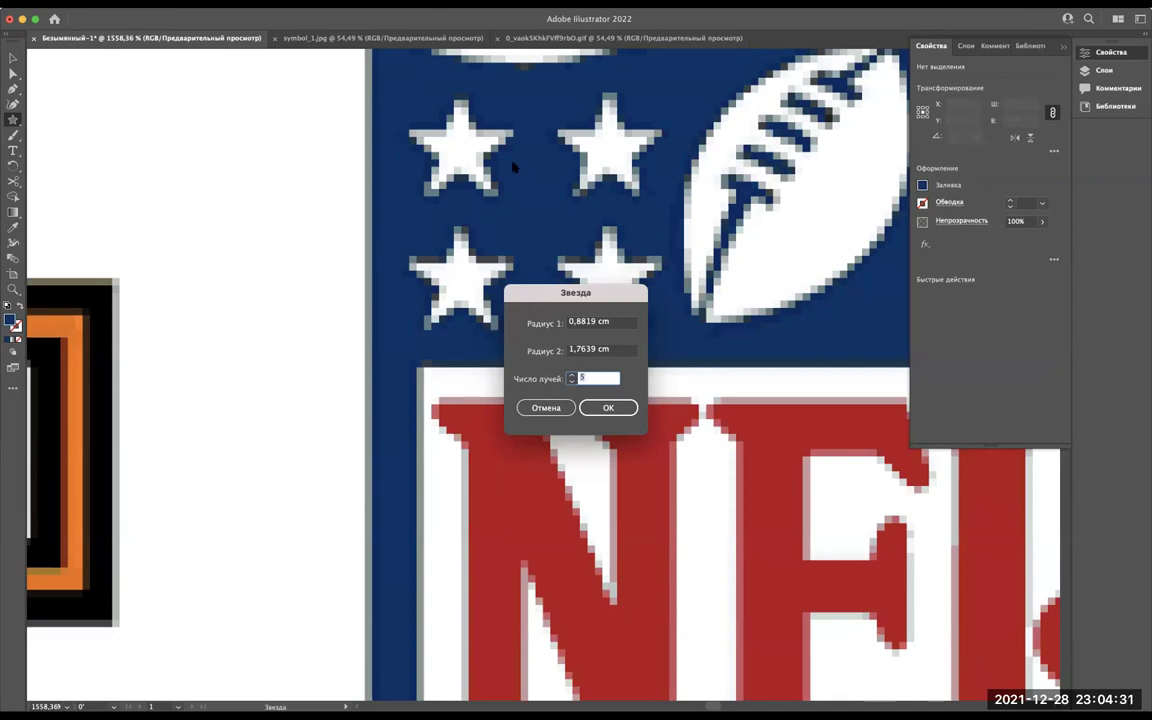
pyautogui.click(608, 407)
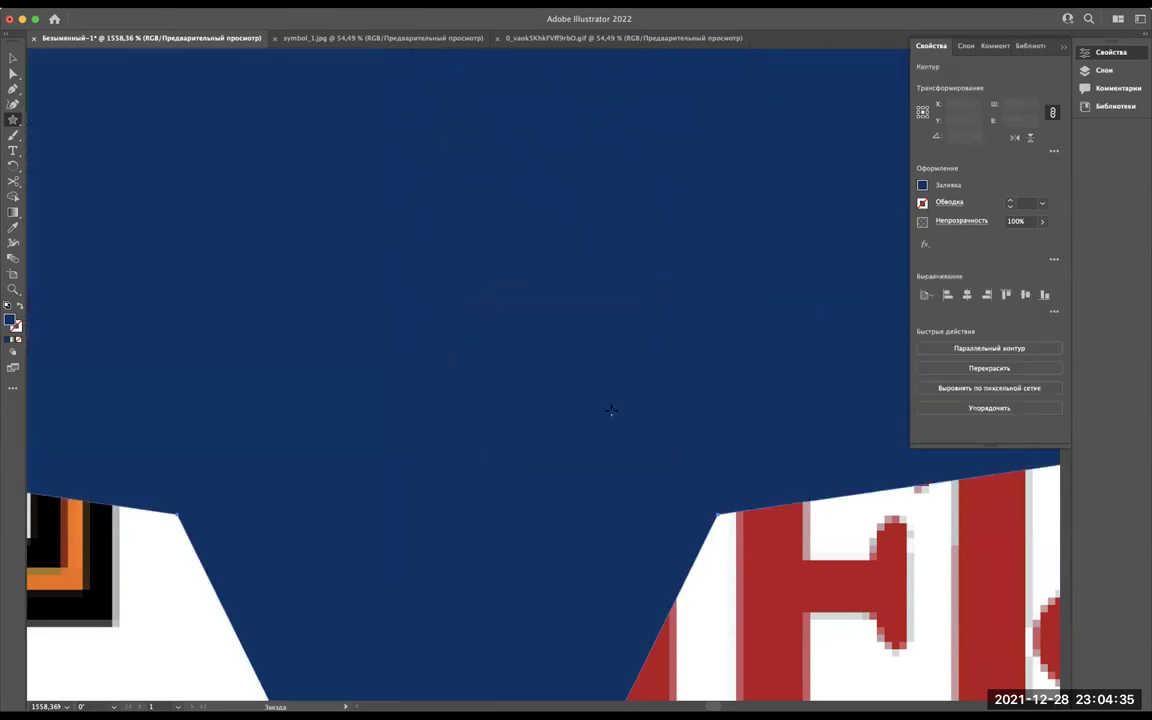
pyautogui.press('v')
pyautogui.scroll(-5, 413, 237)
pyautogui.scroll(2, 550, 127)
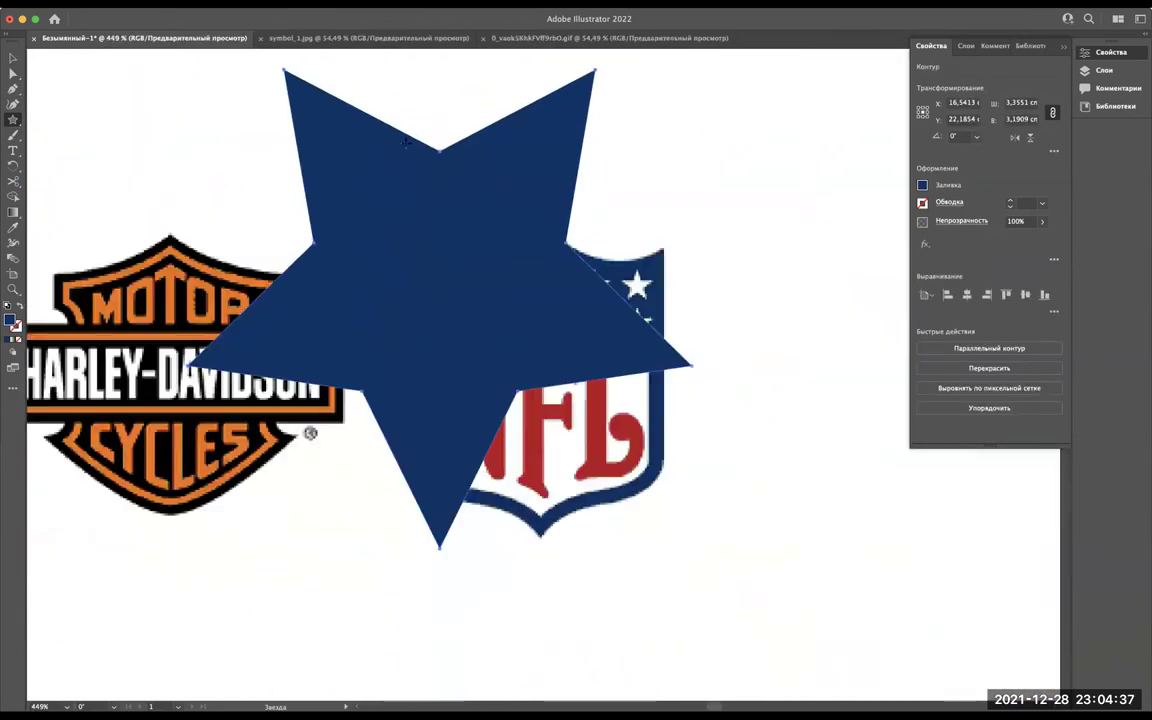
# Shrink the star to about 0.20 × 0.19 cm and rotate it roughly 37 degrees.
pyautogui.moveTo(692, 70)
pyautogui.mouseDown()
pyautogui.moveTo(339, 428)
pyautogui.moveTo(224, 504)
pyautogui.moveTo(405, 262)
pyautogui.mouseUp()
pyautogui.scroll(5, 400, 265)
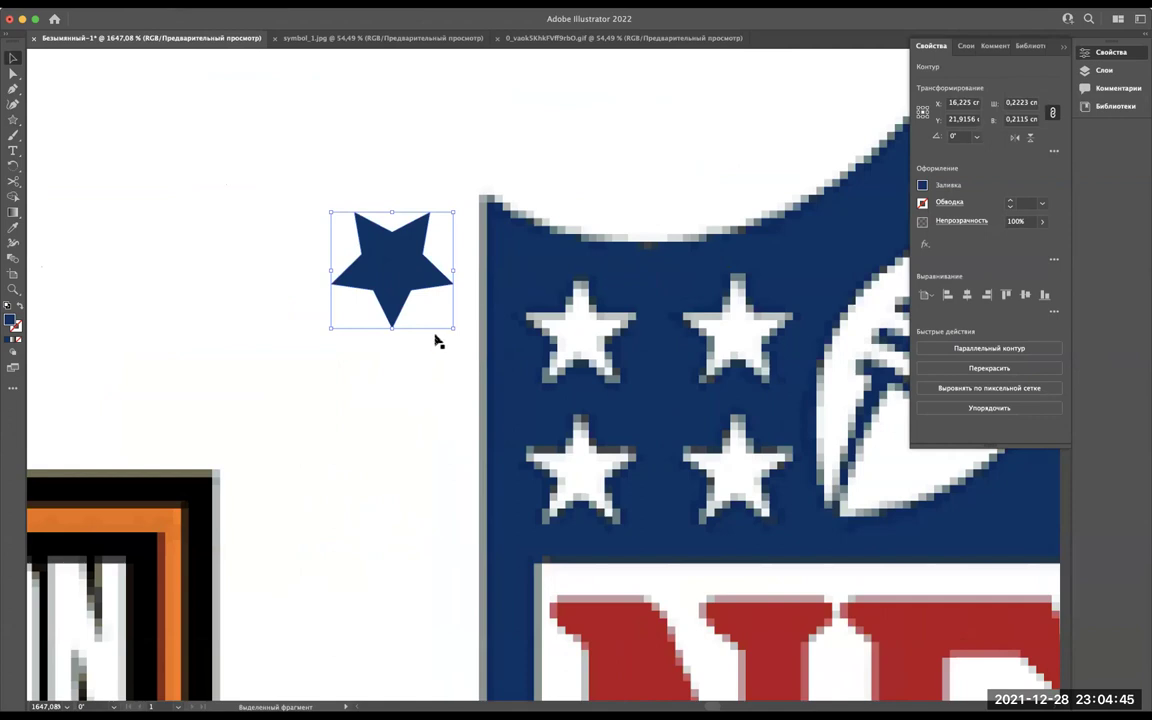
pyautogui.moveTo(452, 334); pyautogui.dragTo(463, 284)
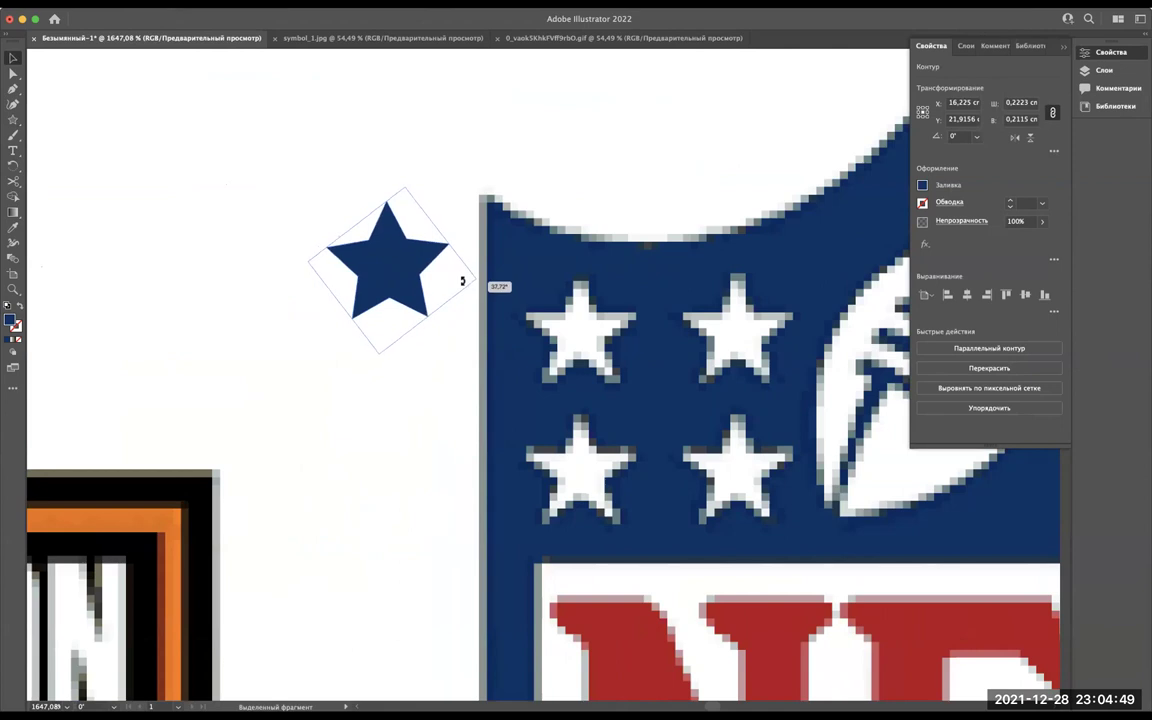
pyautogui.scroll(5, 463, 285)
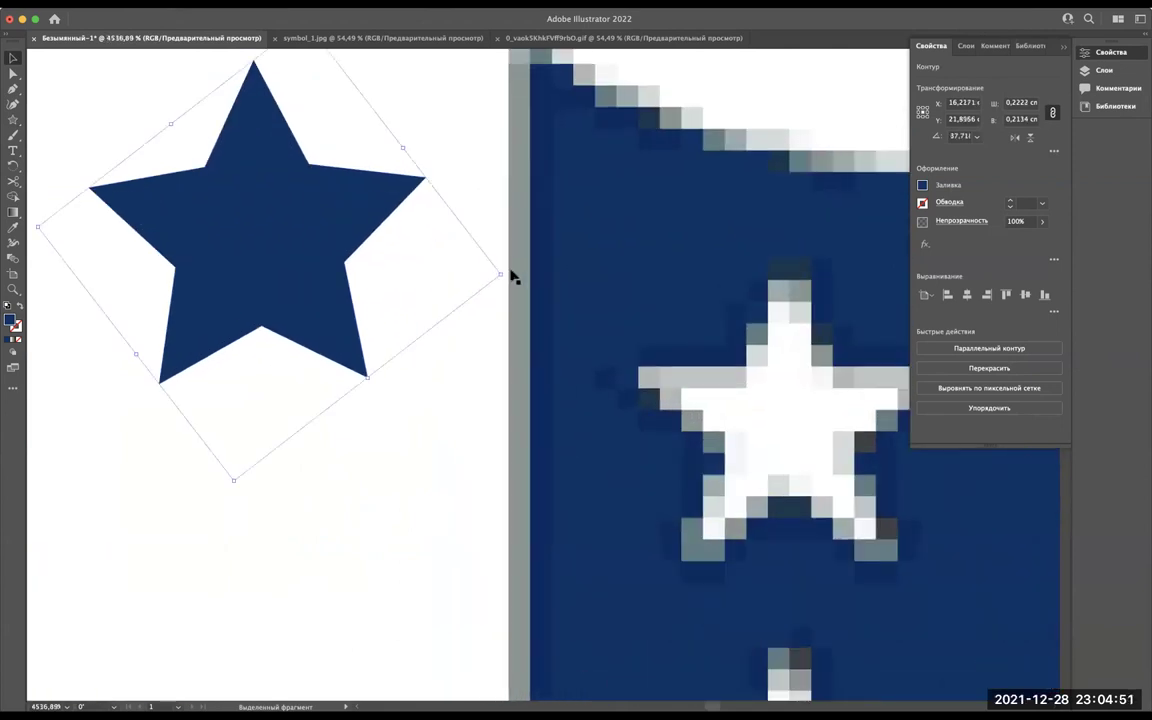
pyautogui.moveTo(507, 273); pyautogui.dragTo(510, 280)
# Move the star past the reference NFL logo's stars and down to the new shield.
pyautogui.scroll(-3, 370, 290)
pyautogui.scroll(-1, 370, 290)
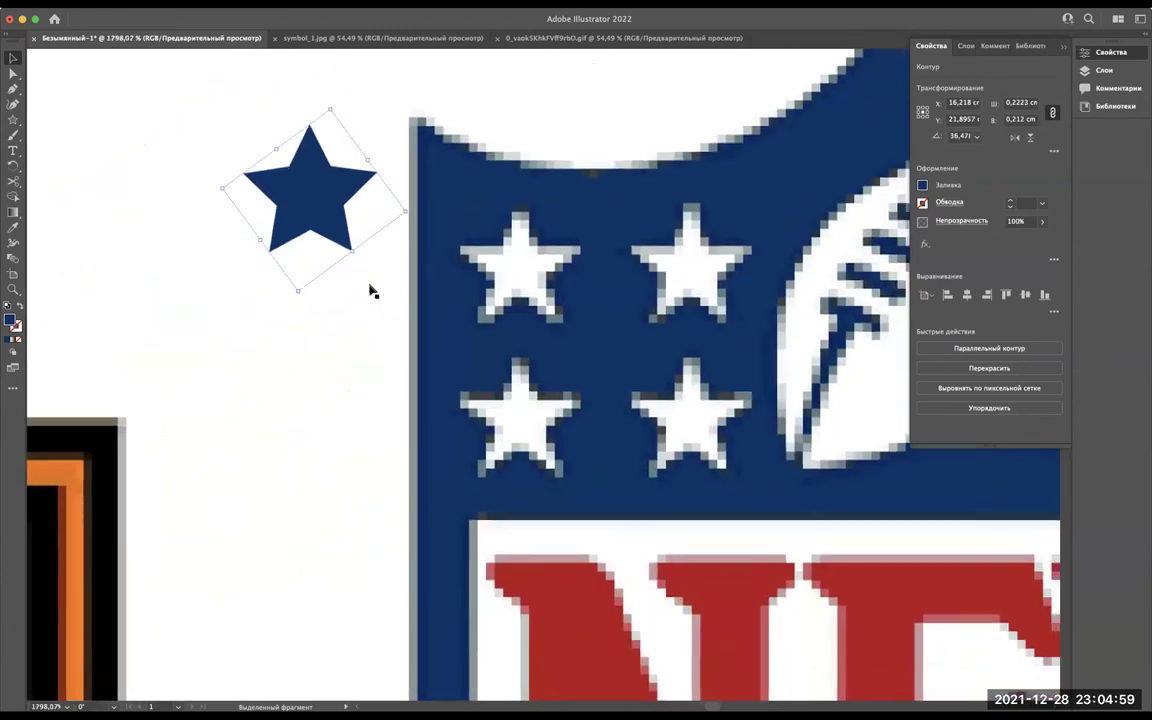
pyautogui.scroll(-1, 373, 290)
pyautogui.moveTo(342, 250); pyautogui.dragTo(355, 476)
pyautogui.scroll(-1, 305, 266)
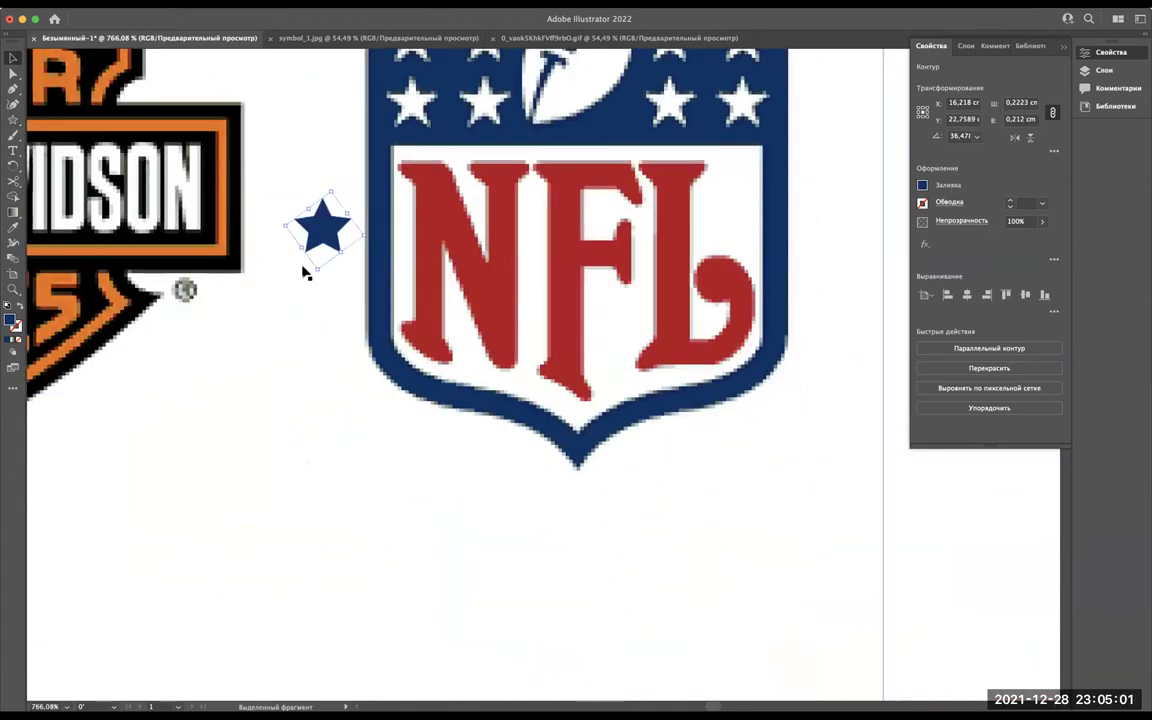
pyautogui.scroll(-1, 305, 266)
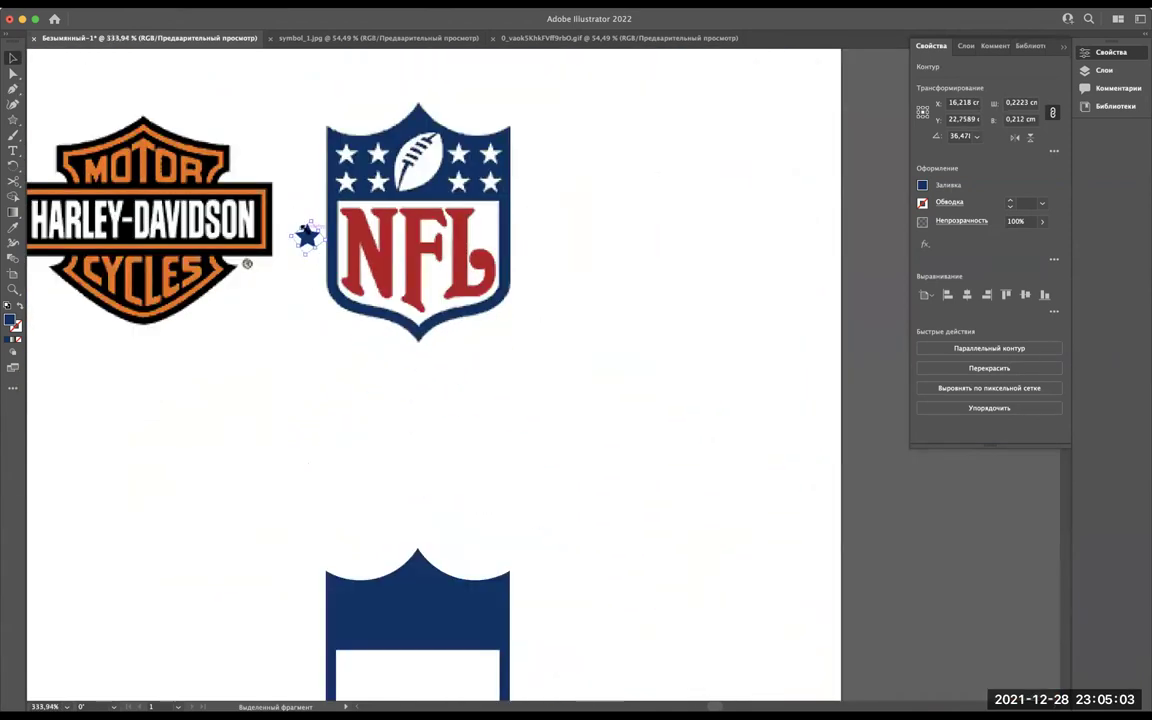
pyautogui.moveTo(310, 240)
pyautogui.mouseDown()
pyautogui.moveTo(351, 156)
pyautogui.moveTo(378, 158)
pyautogui.moveTo(335, 155)
pyautogui.mouseUp()
pyautogui.scroll(1, 355, 155)
pyautogui.scroll(1, 355, 155)
pyautogui.scroll(-2, 335, 155)
pyautogui.moveTo(318, 72); pyautogui.dragTo(330, 528)
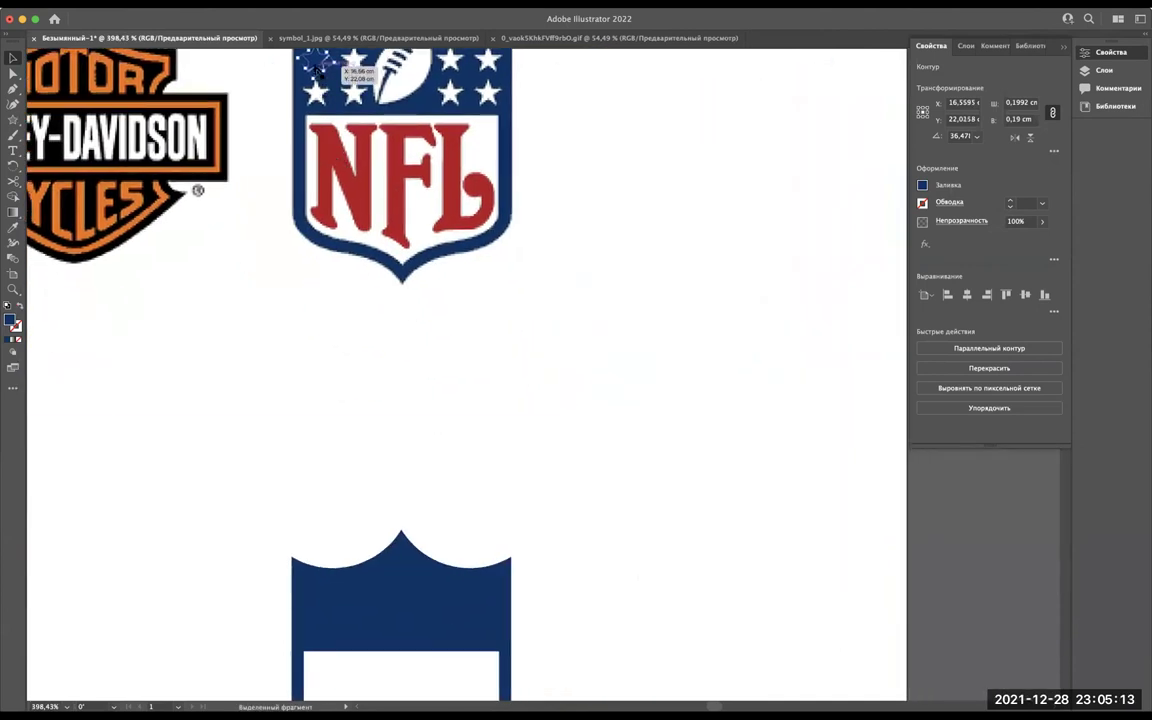
pyautogui.scroll(3, 330, 528)
pyautogui.scroll(1, 335, 525)
pyautogui.scroll(-2, 335, 500)
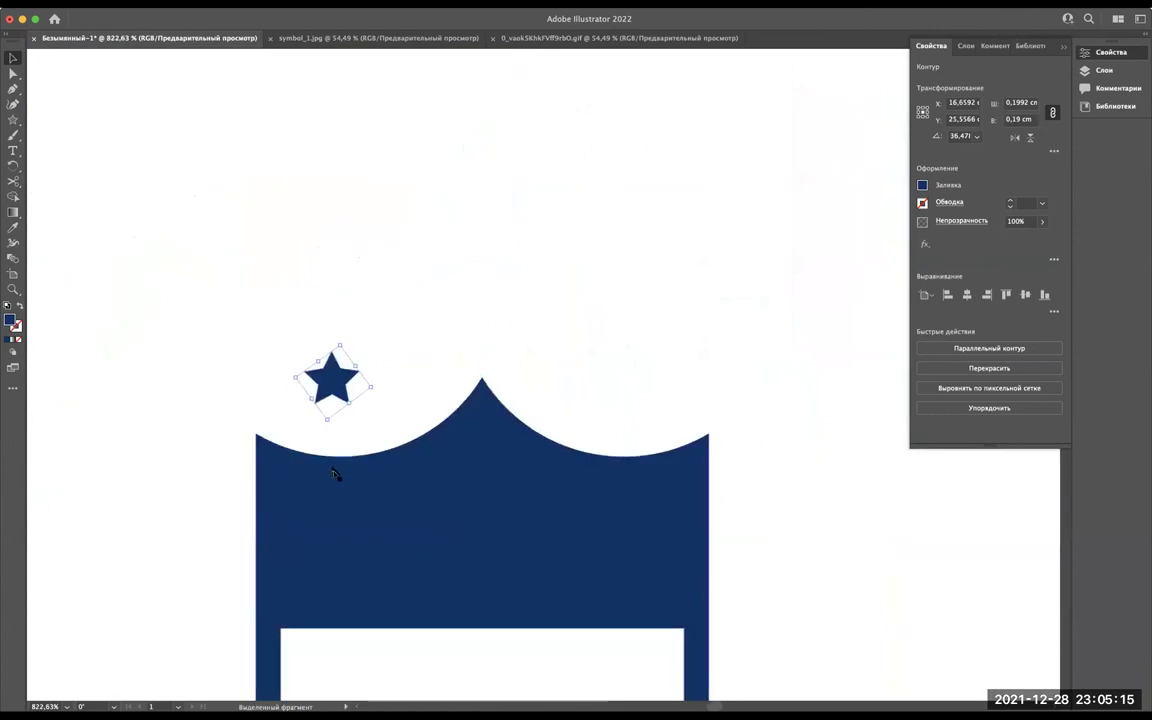
# Make the star's fill white by sampling white with the Eyedropper.
pyautogui.press('i')
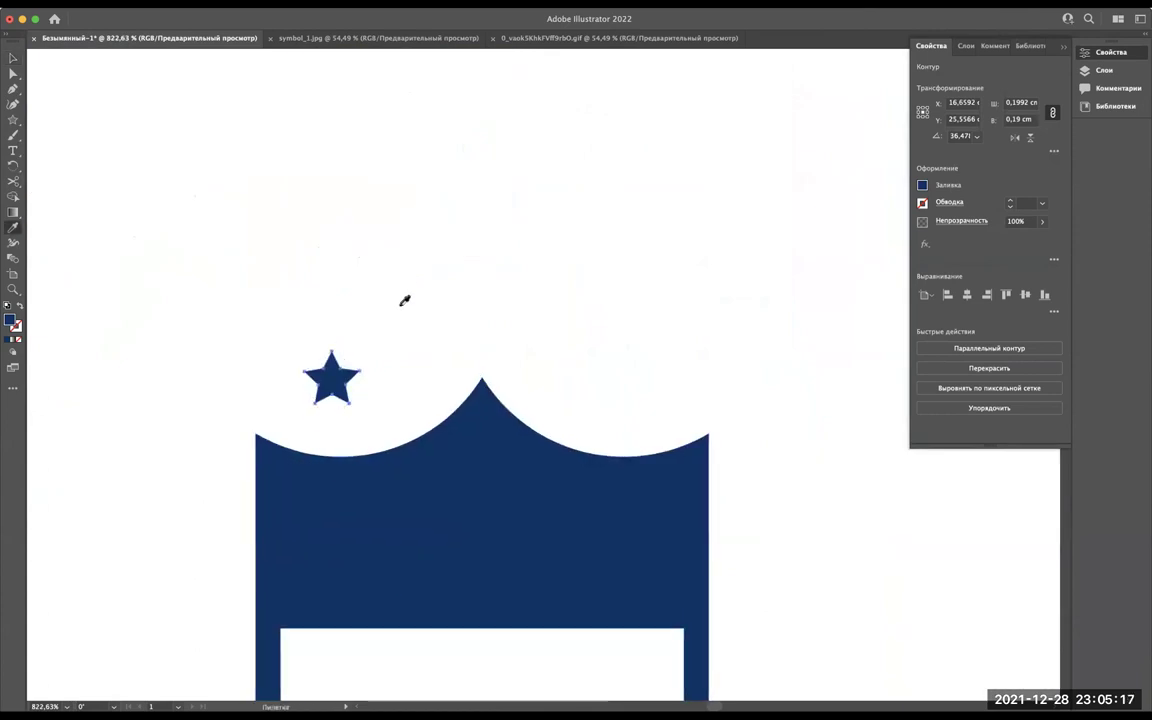
pyautogui.scroll(-3, 405, 300)
pyautogui.scroll(3, 365, 411)
pyautogui.scroll(1, 345, 340)
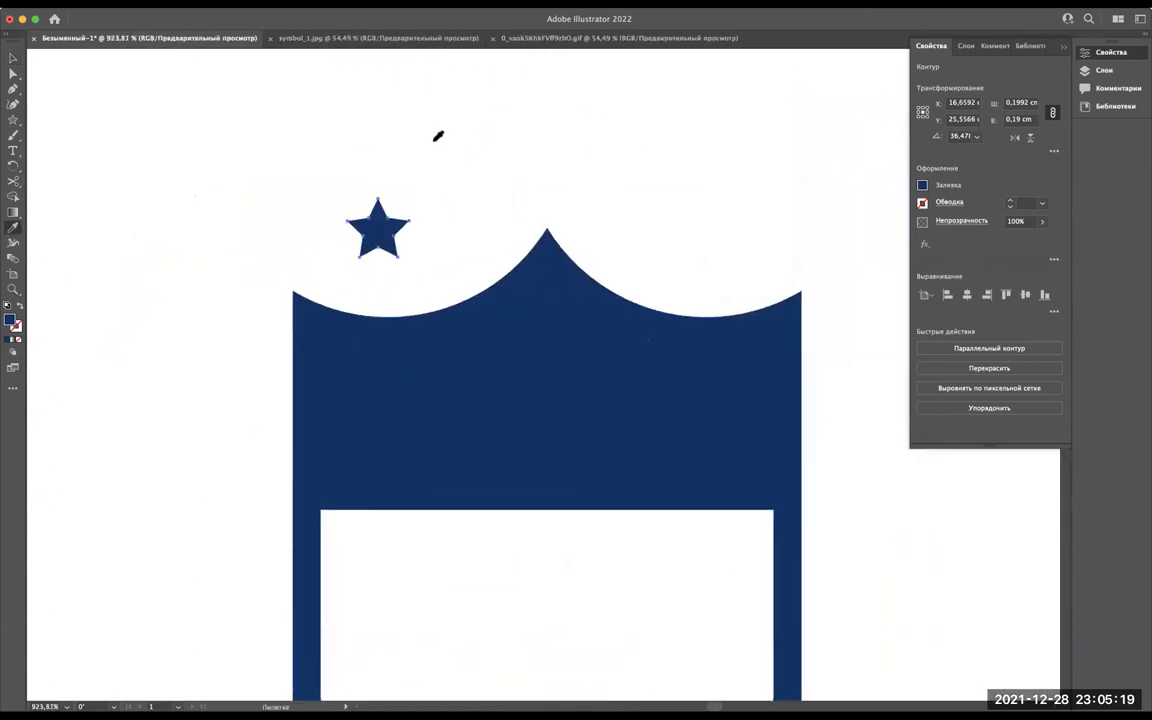
pyautogui.click(427, 165)
pyautogui.press('v')
# Place the white star on the upper left of the shield's navy top.
pyautogui.moveTo(377, 242); pyautogui.dragTo(364, 378)
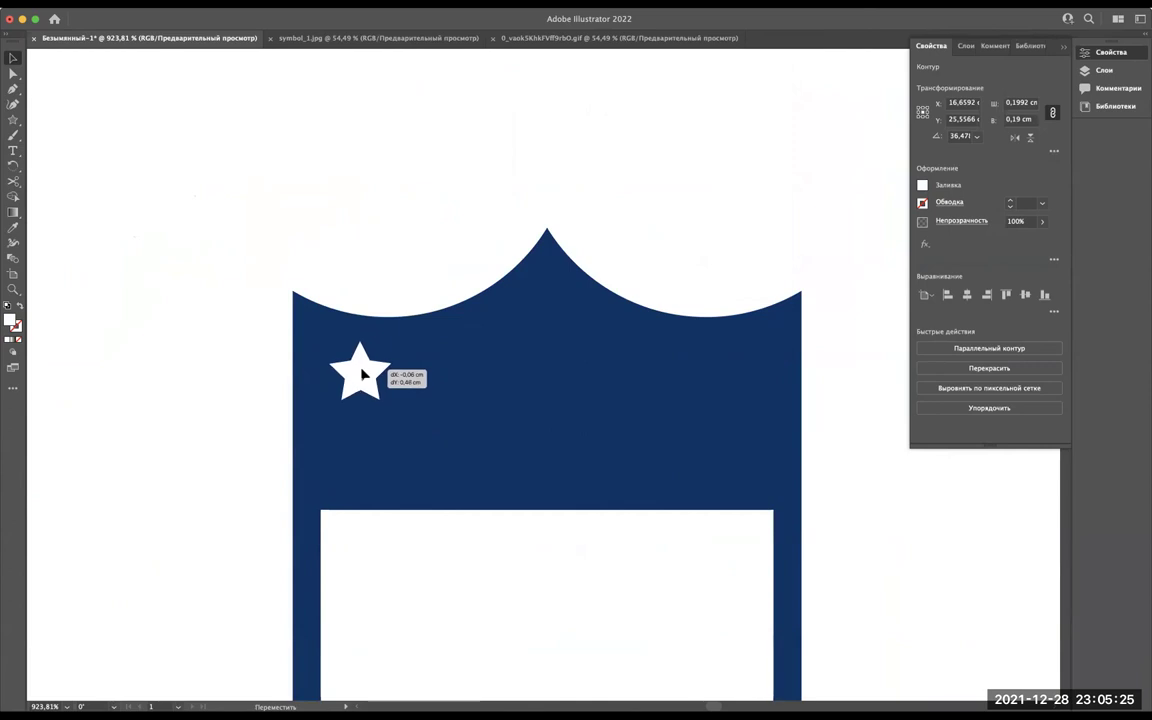
pyautogui.scroll(-5, 362, 375)
pyautogui.scroll(5, 362, 391)
pyautogui.scroll(5, 364, 392)
pyautogui.scroll(2, 364, 393)
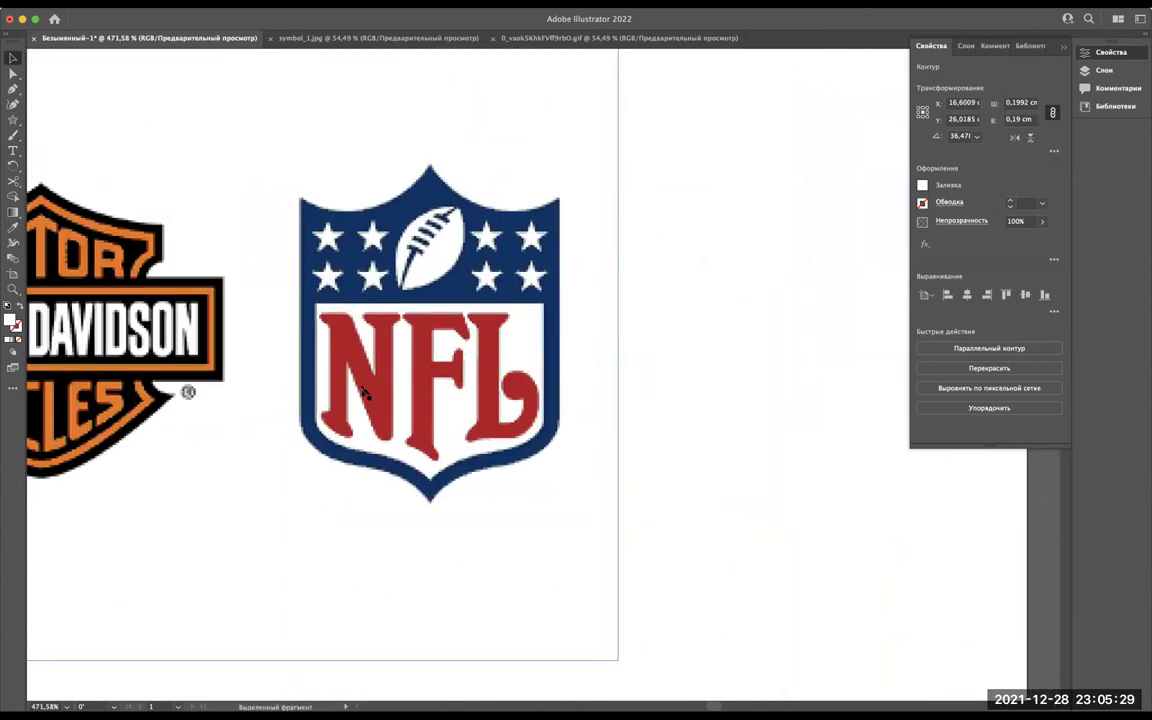
pyautogui.scroll(-5, 362, 392)
pyautogui.scroll(-5, 360, 391)
pyautogui.scroll(3, 306, 411)
pyautogui.scroll(3, 330, 395)
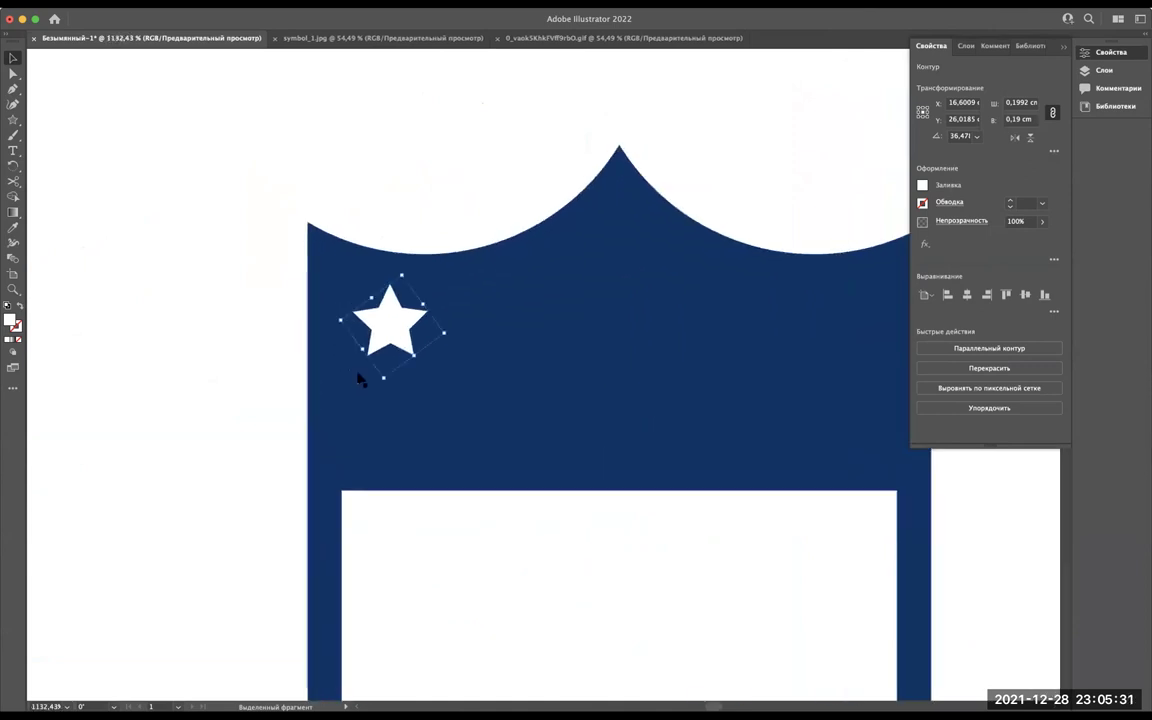
# Duplicate the star below itself, then copy both to the right, forming a 2×2 block.
pyautogui.moveTo(393, 313); pyautogui.dragTo(394, 411)
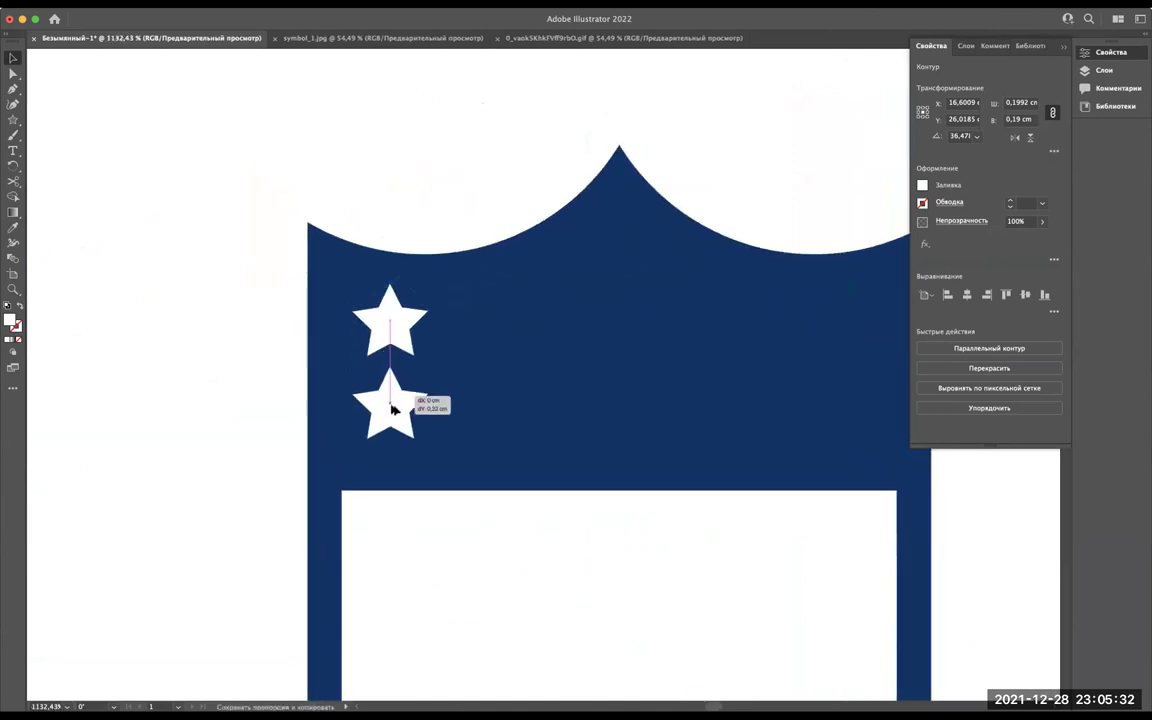
pyautogui.keyDown('shift'); pyautogui.click(397, 320); pyautogui.keyUp('shift')
pyautogui.click(265, 378)
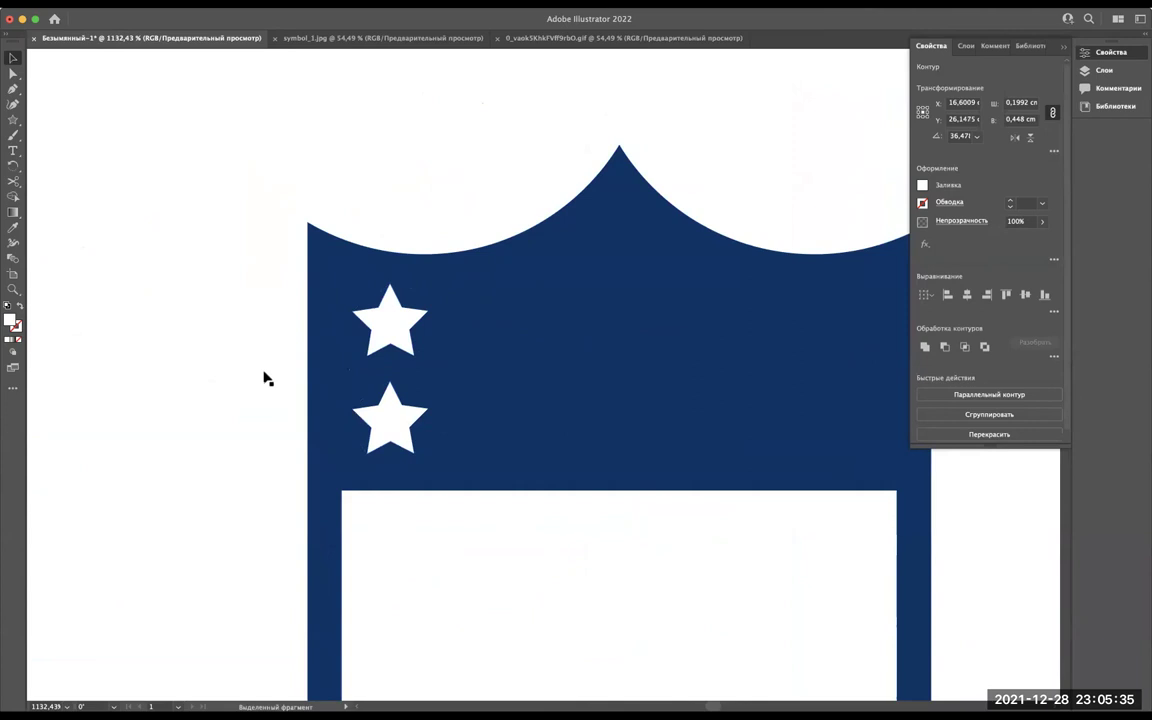
pyautogui.click(400, 338)
pyautogui.keyDown('shift'); pyautogui.click(384, 430); pyautogui.keyUp('shift')
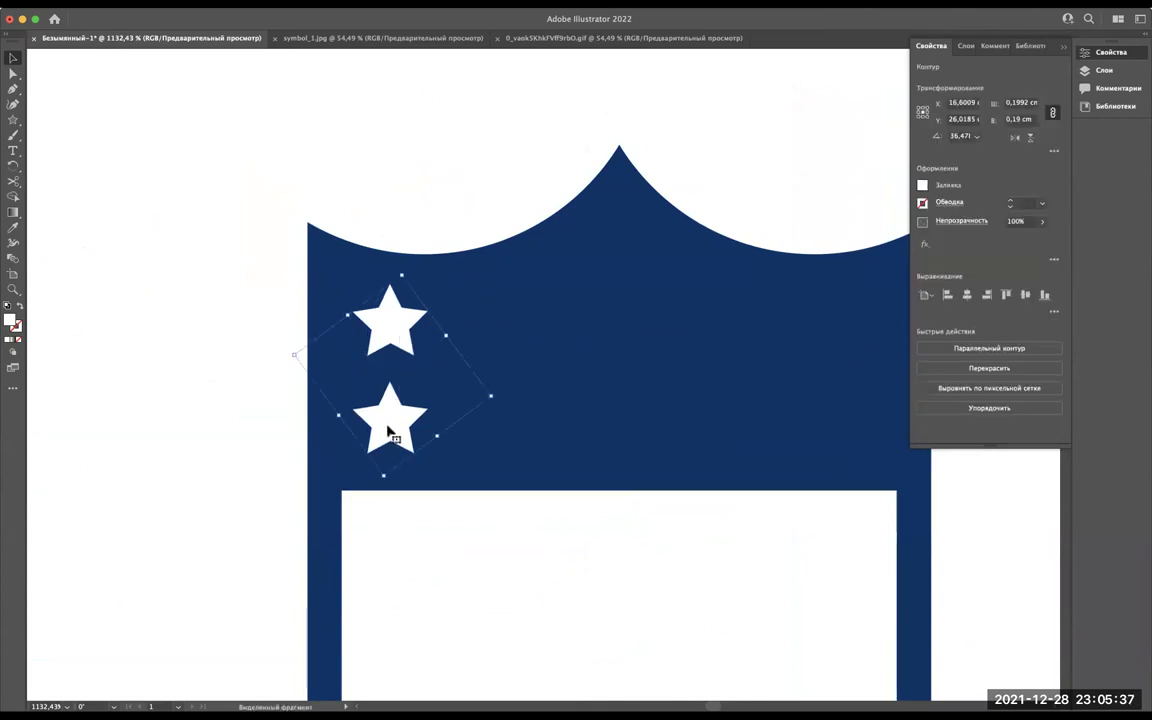
pyautogui.click(170, 405)
pyautogui.click(385, 322)
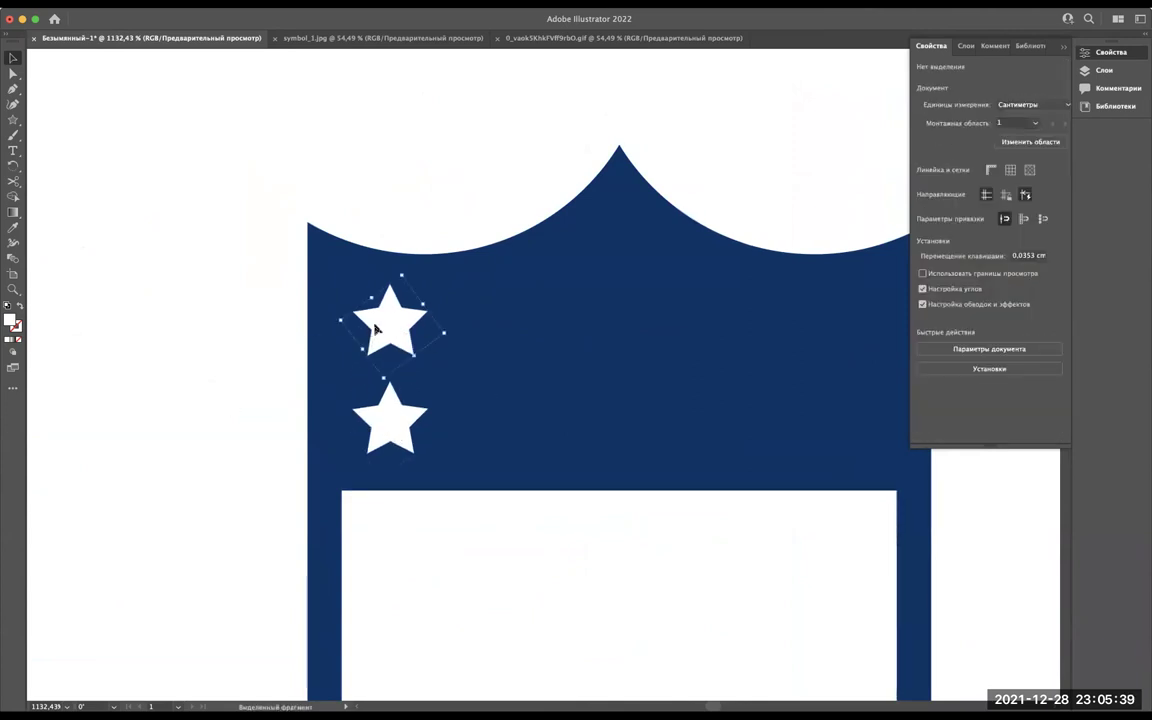
pyautogui.keyDown('shift'); pyautogui.click(390, 437); pyautogui.keyUp('shift')
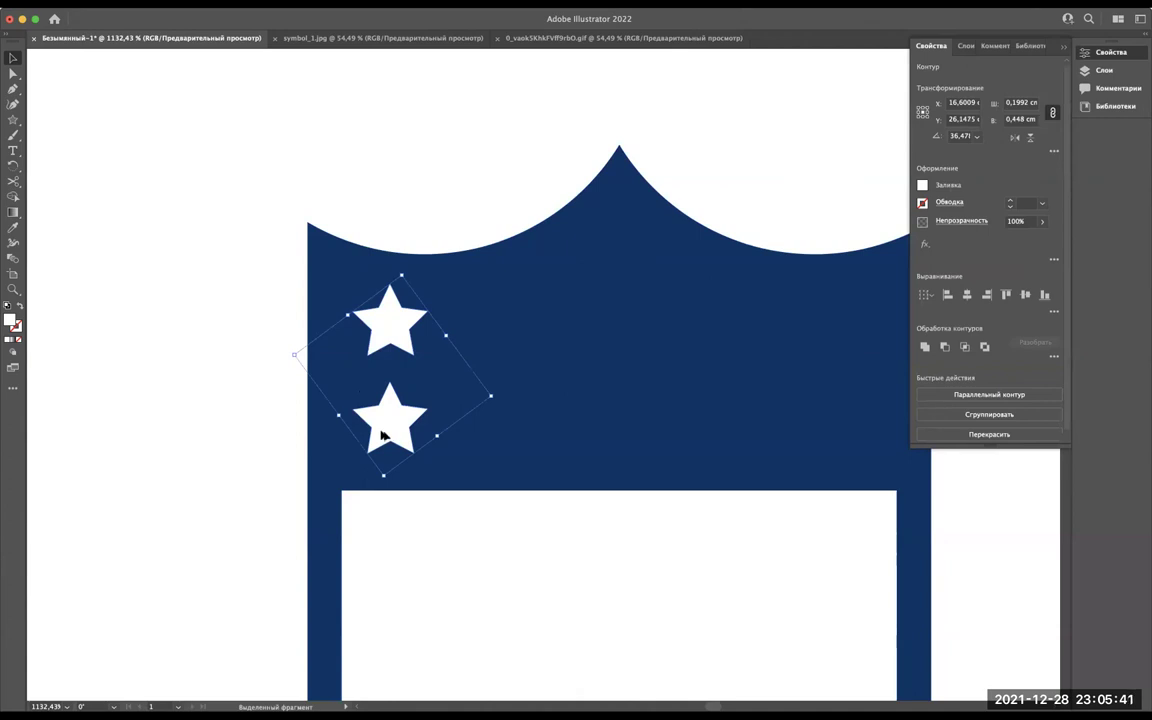
pyautogui.moveTo(384, 434); pyautogui.dragTo(481, 436)
# Copy the four-star block to the right side of the shield's navy band.
pyautogui.scroll(-3, 484, 433)
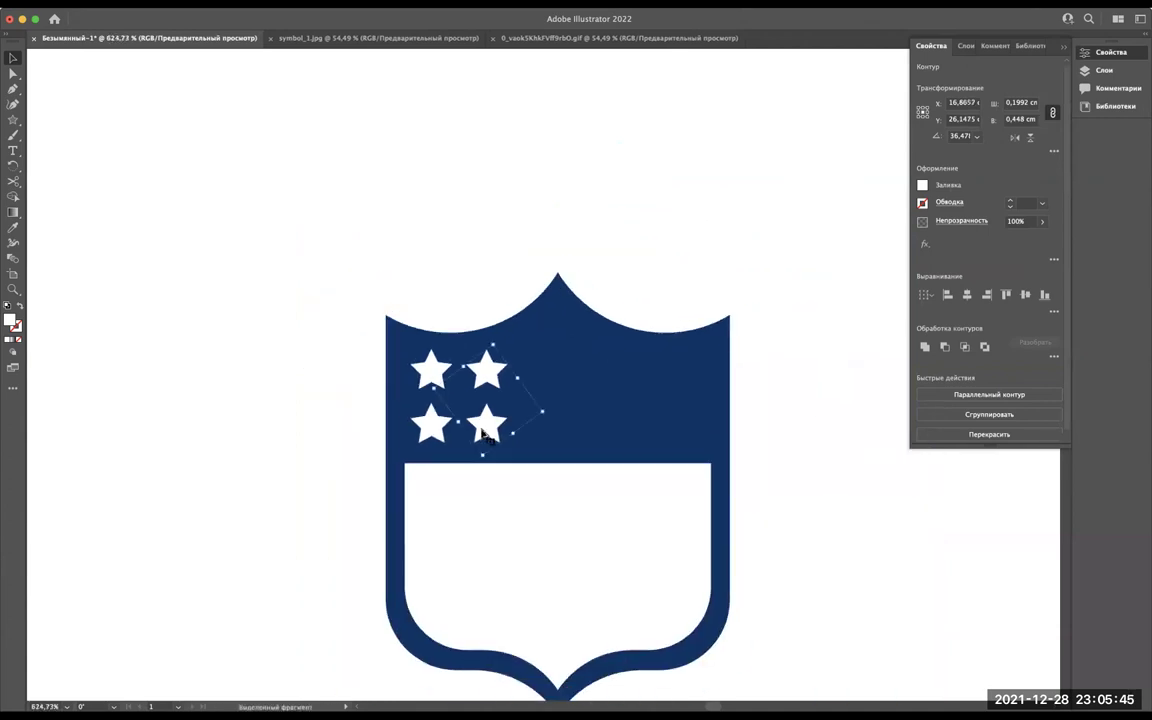
pyautogui.click(588, 432)
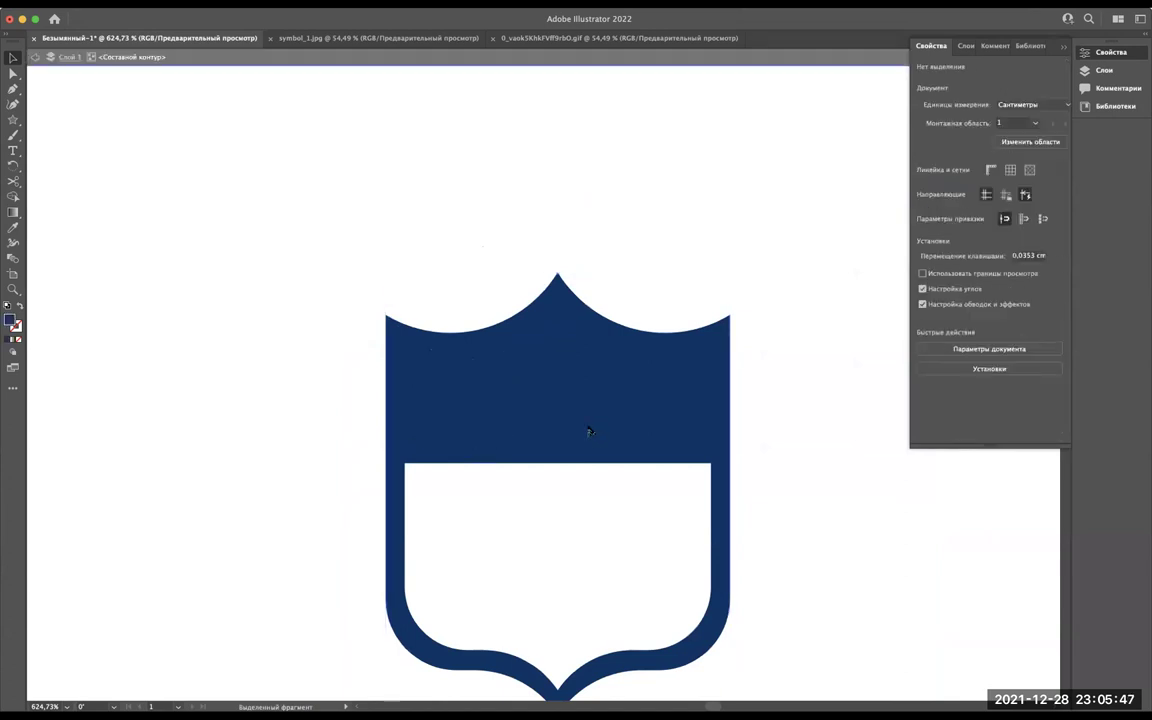
pyautogui.click(432, 365)
pyautogui.keyDown('shift'); pyautogui.click(435, 423); pyautogui.keyUp('shift')
pyautogui.keyDown('shift'); pyautogui.click(490, 430); pyautogui.keyUp('shift')
pyautogui.keyDown('shift'); pyautogui.click(493, 372); pyautogui.keyUp('shift')
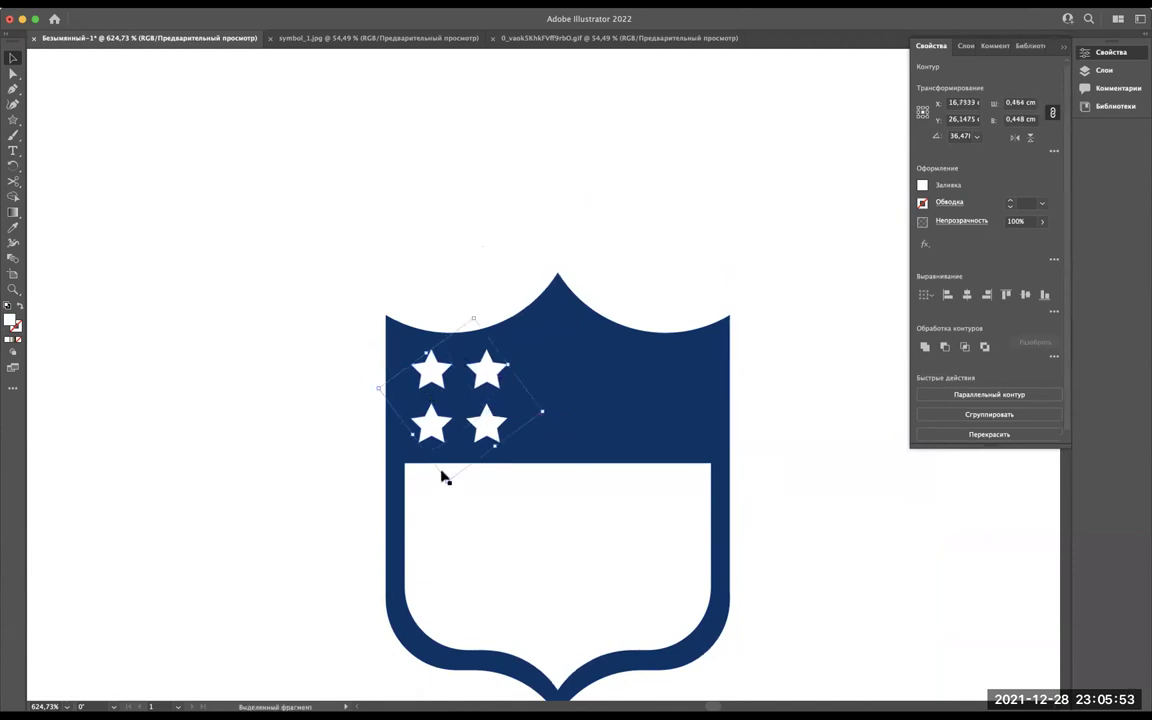
pyautogui.moveTo(430, 373); pyautogui.dragTo(626, 393)
pyautogui.click(683, 186)
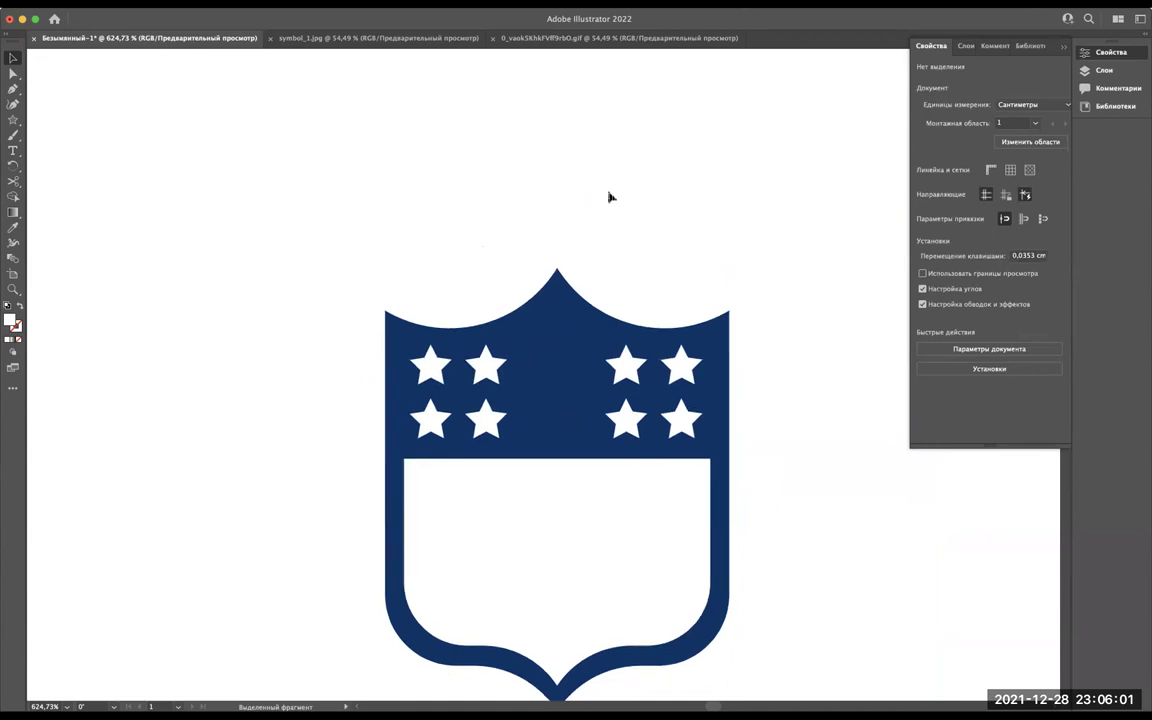
# Scroll and zoom to examine the reference NFL logo's football and stars closely.
pyautogui.scroll(-3, 609, 197)
pyautogui.scroll(3, 609, 197)
pyautogui.scroll(-5, 609, 197)
pyautogui.scroll(3, 609, 197)
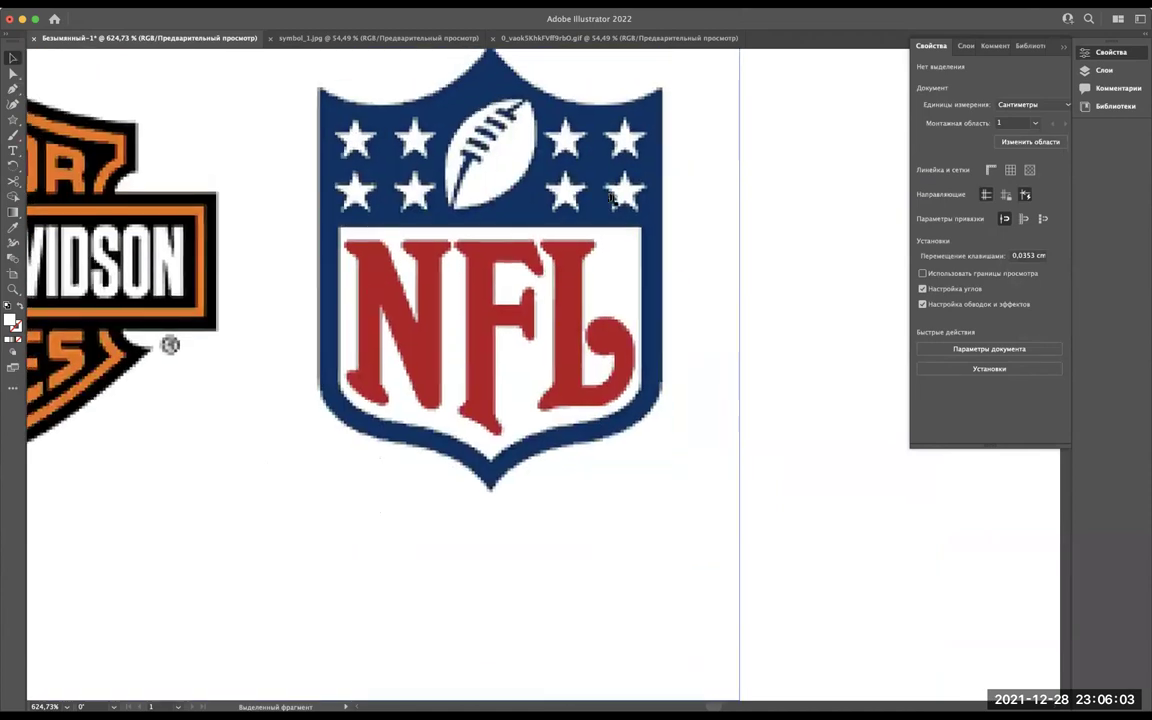
pyautogui.scroll(3, 510, 123)
pyautogui.scroll(3, 510, 123)
pyautogui.scroll(3, 510, 123)
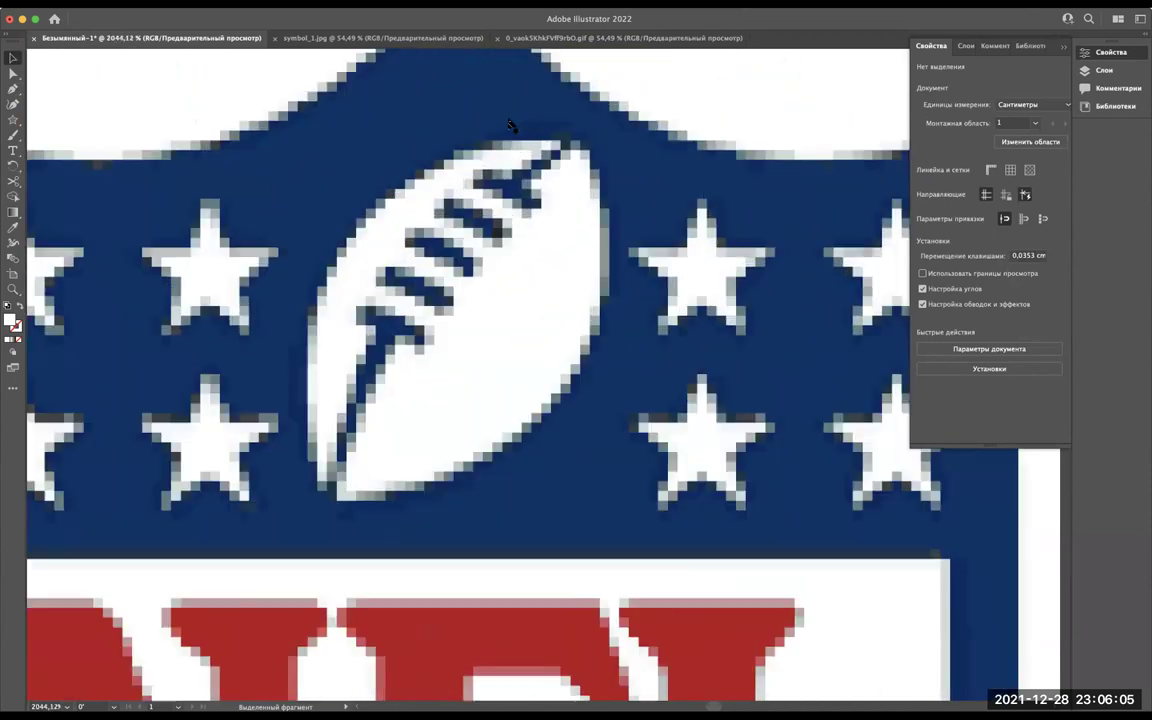
pyautogui.scroll(-3, 322, 304)
pyautogui.scroll(-2, 322, 304)
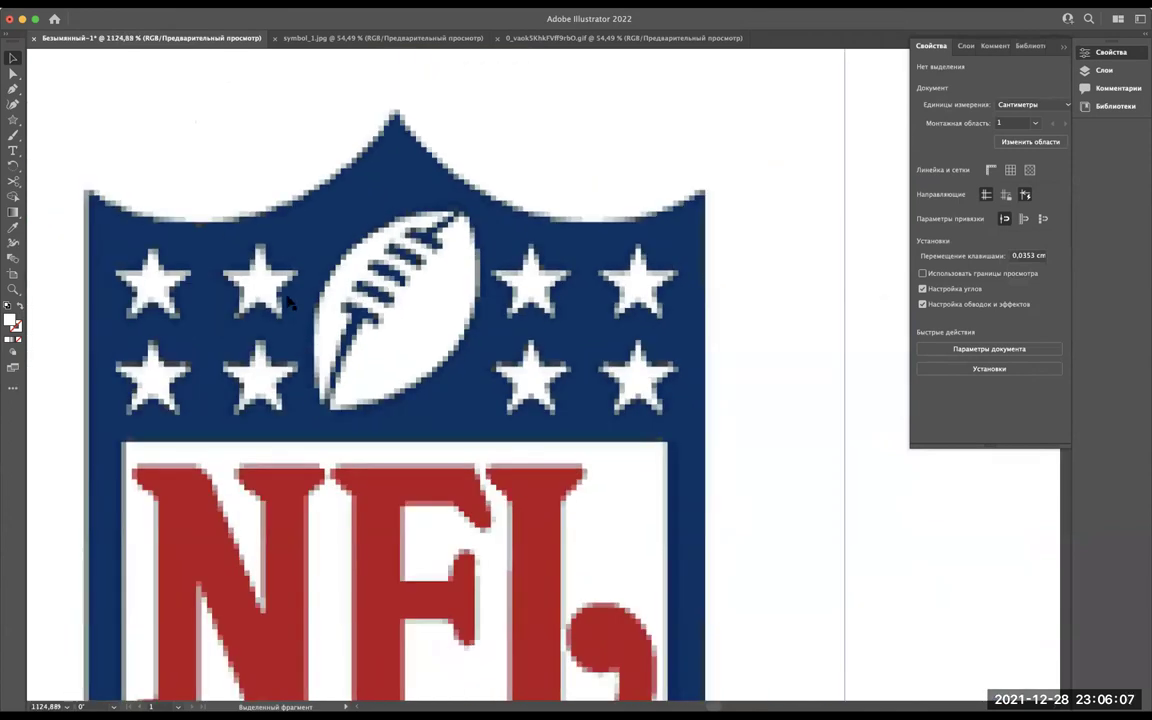
pyautogui.scroll(5, 288, 302)
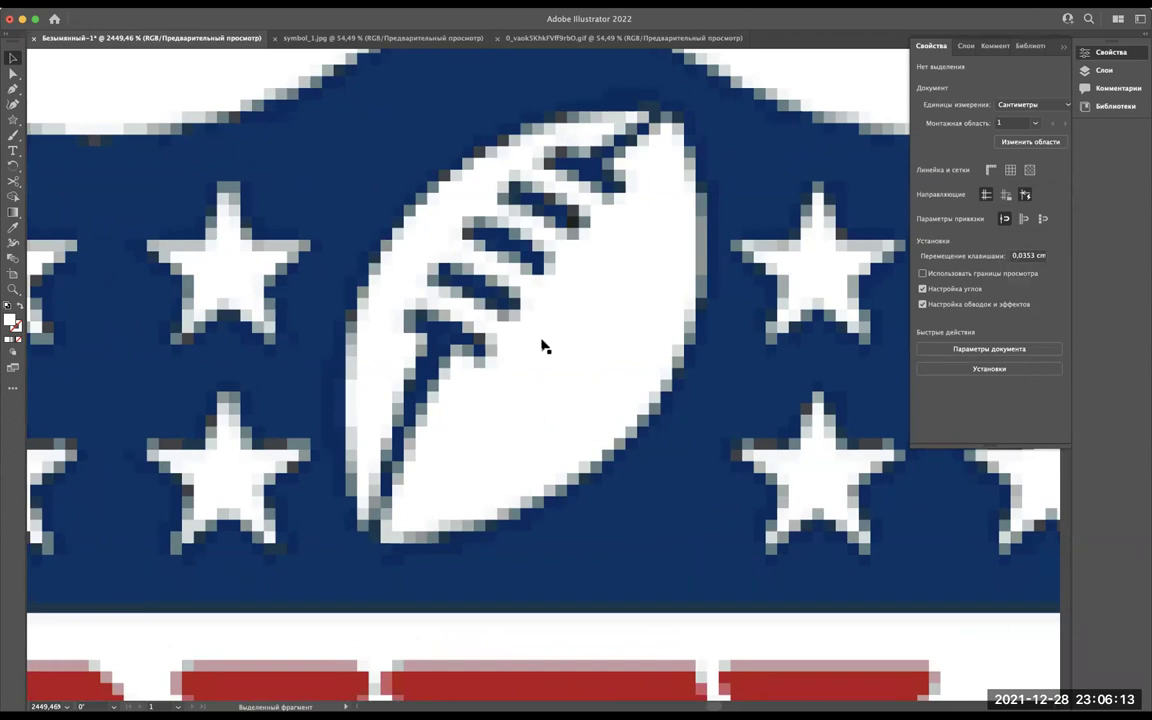
pyautogui.scroll(-2, 543, 346)
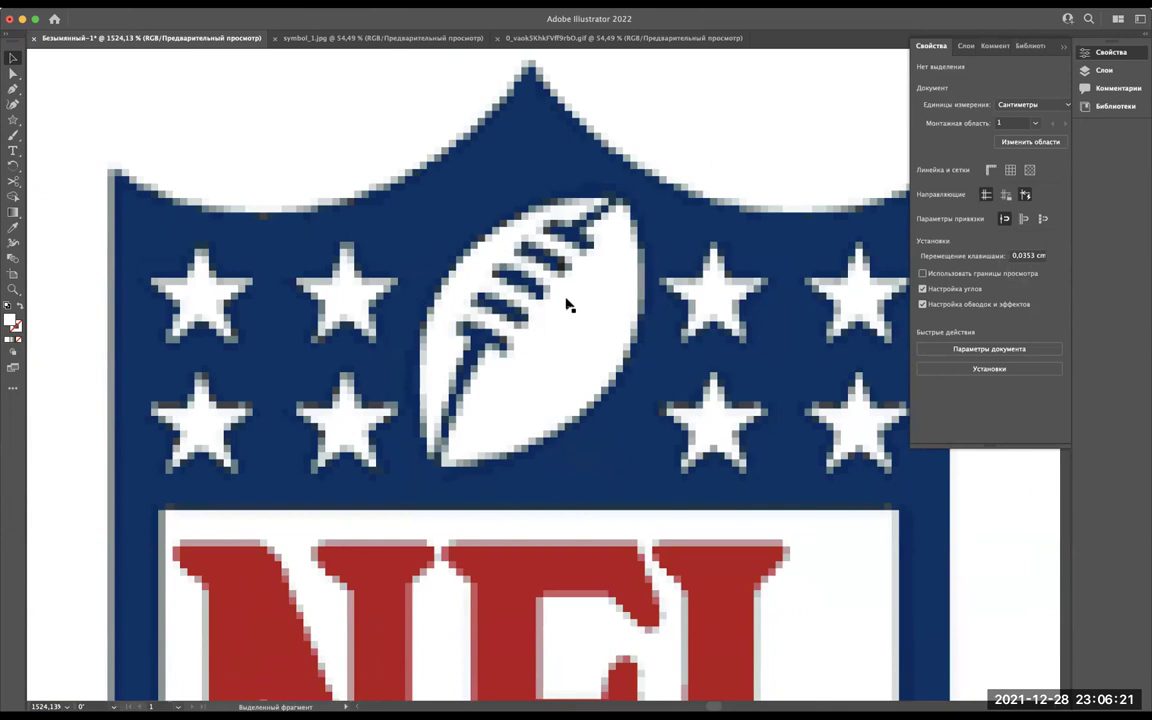
pyautogui.scroll(-3, 567, 305)
pyautogui.scroll(-2, 567, 305)
pyautogui.scroll(2, 567, 305)
pyautogui.scroll(3, 567, 305)
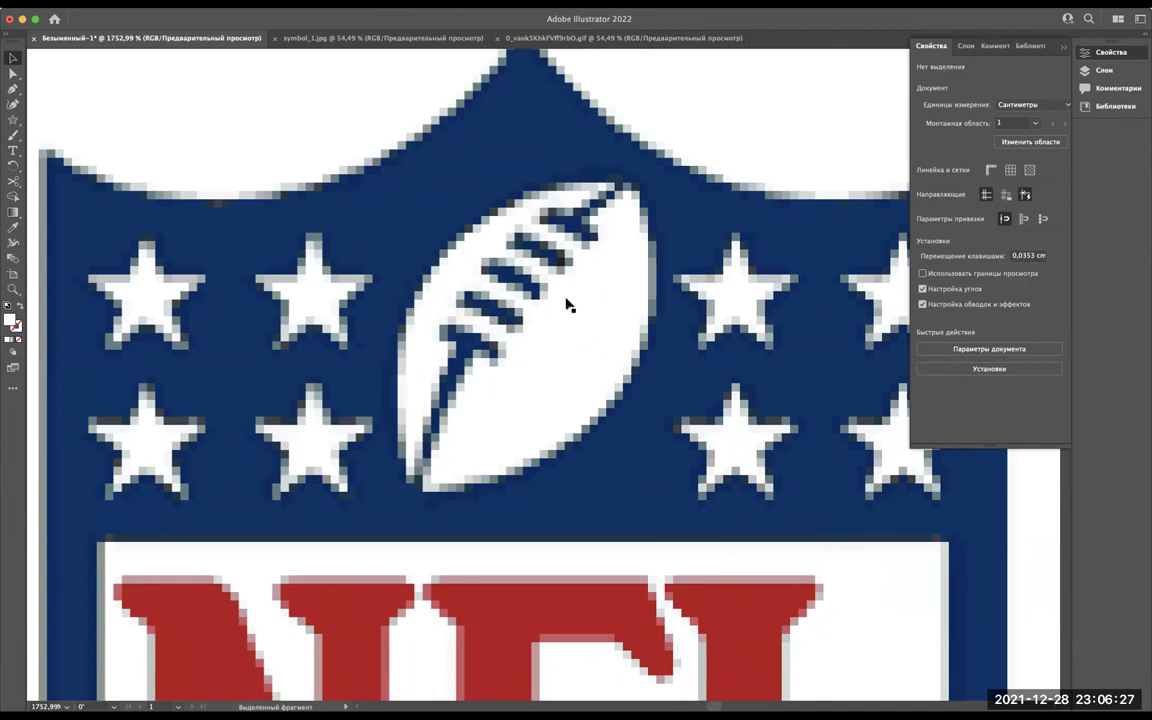
pyautogui.scroll(-5, 567, 305)
pyautogui.scroll(-1, 567, 300)
pyautogui.scroll(6, 565, 296)
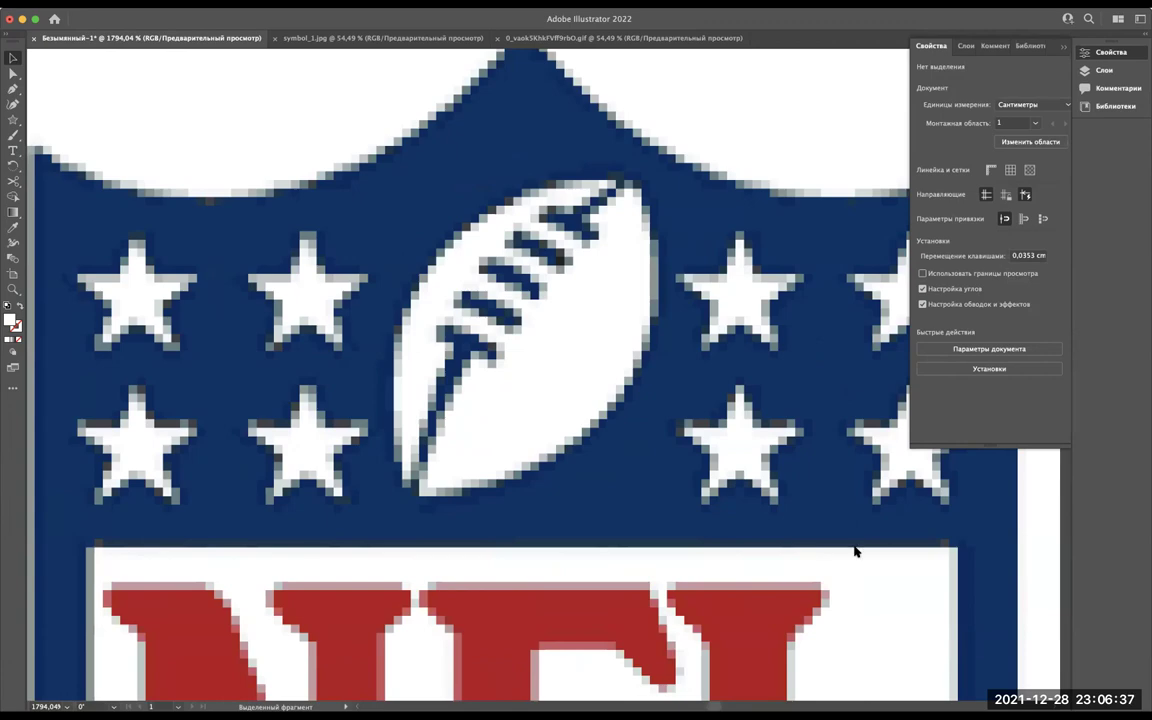
# In Chrome, search 'freepik' in a new tab and open freepik.com.
pyautogui.press('super+Tab')
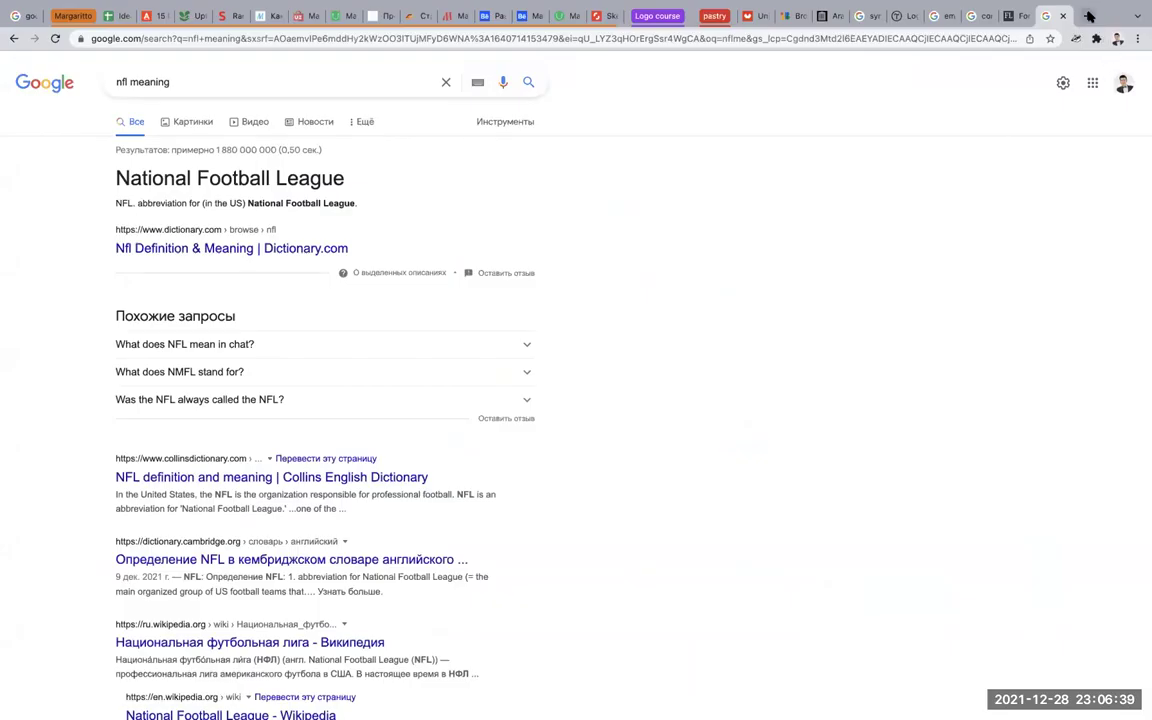
pyautogui.click(1089, 16)
pyautogui.write('free')
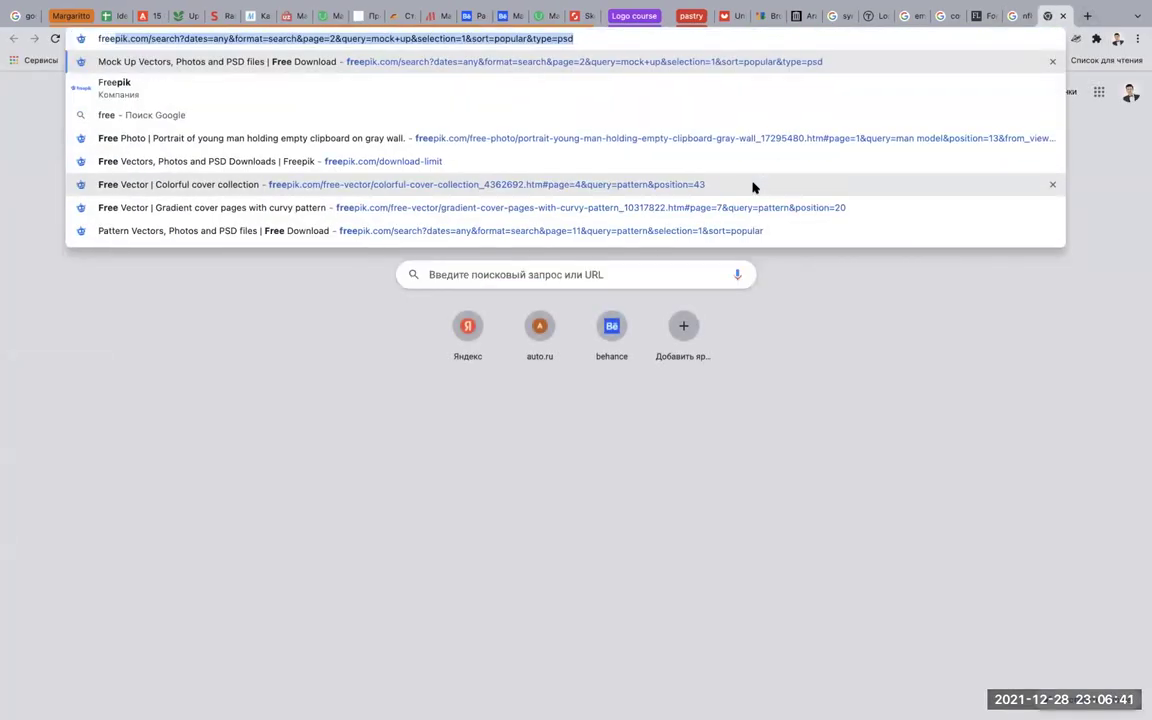
pyautogui.click(103, 108)
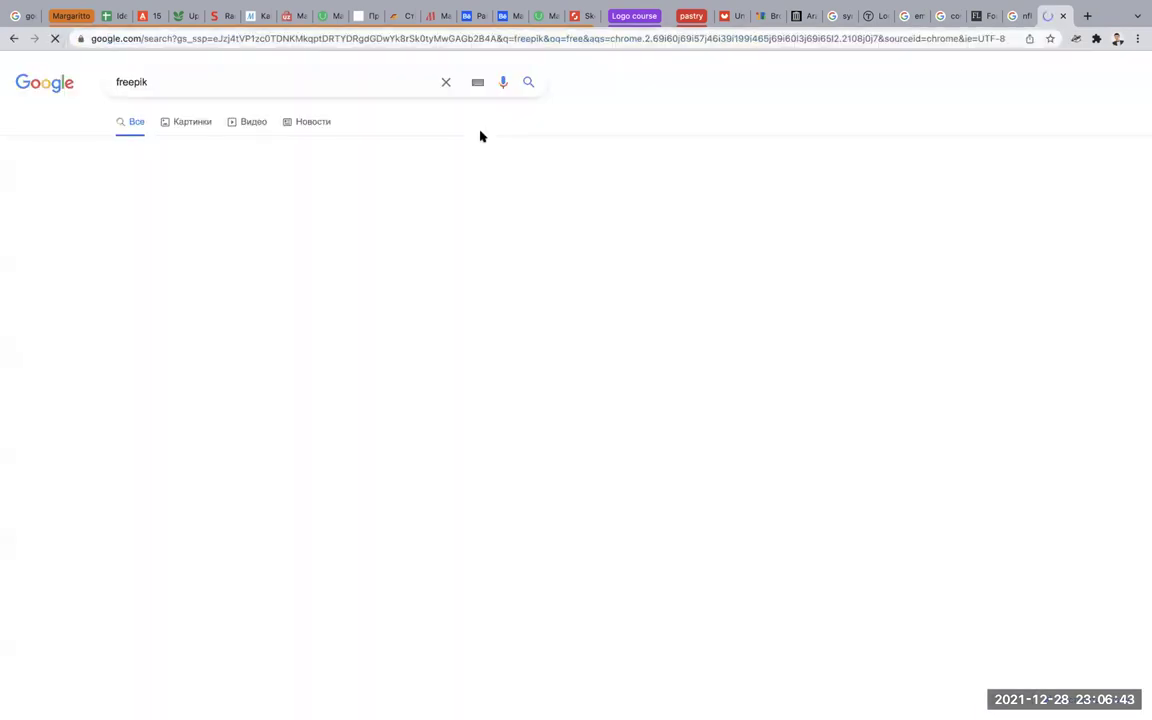
pyautogui.click(236, 195)
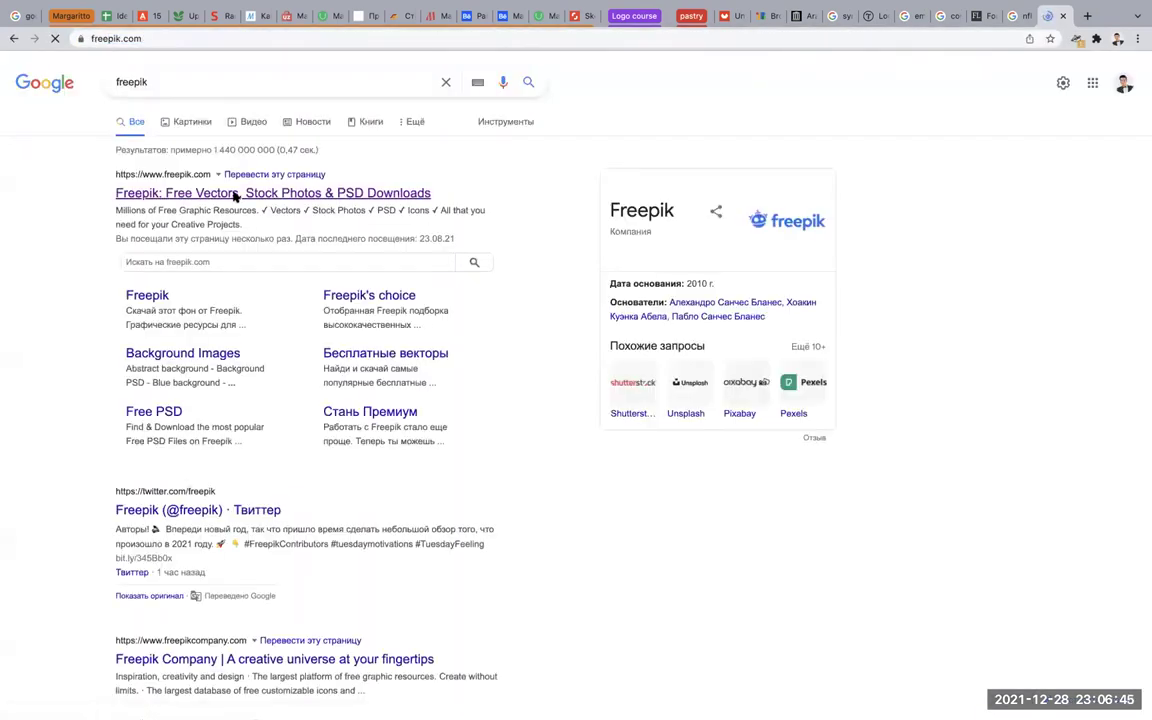
# Translate 'Мяч регби' into English in Google Translate, getting 'Rugby ball'.
pyautogui.hotkey('ctrl', 'Tab')
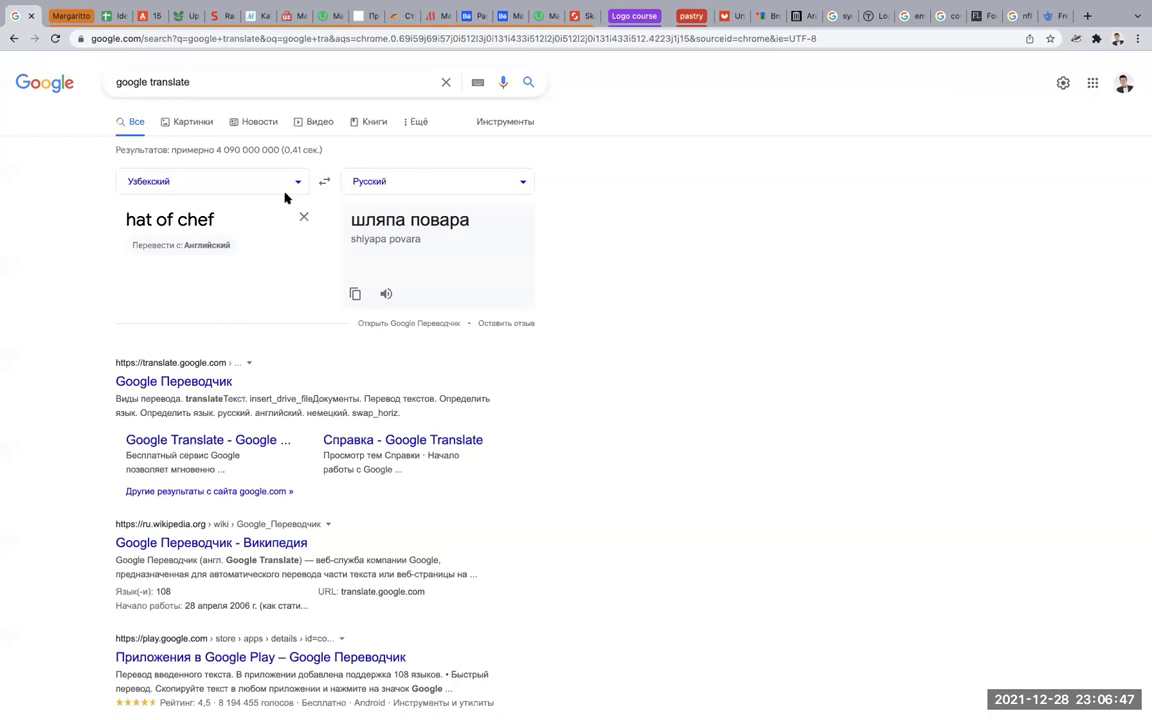
pyautogui.click(324, 181)
pyautogui.tripleClick(164, 228)
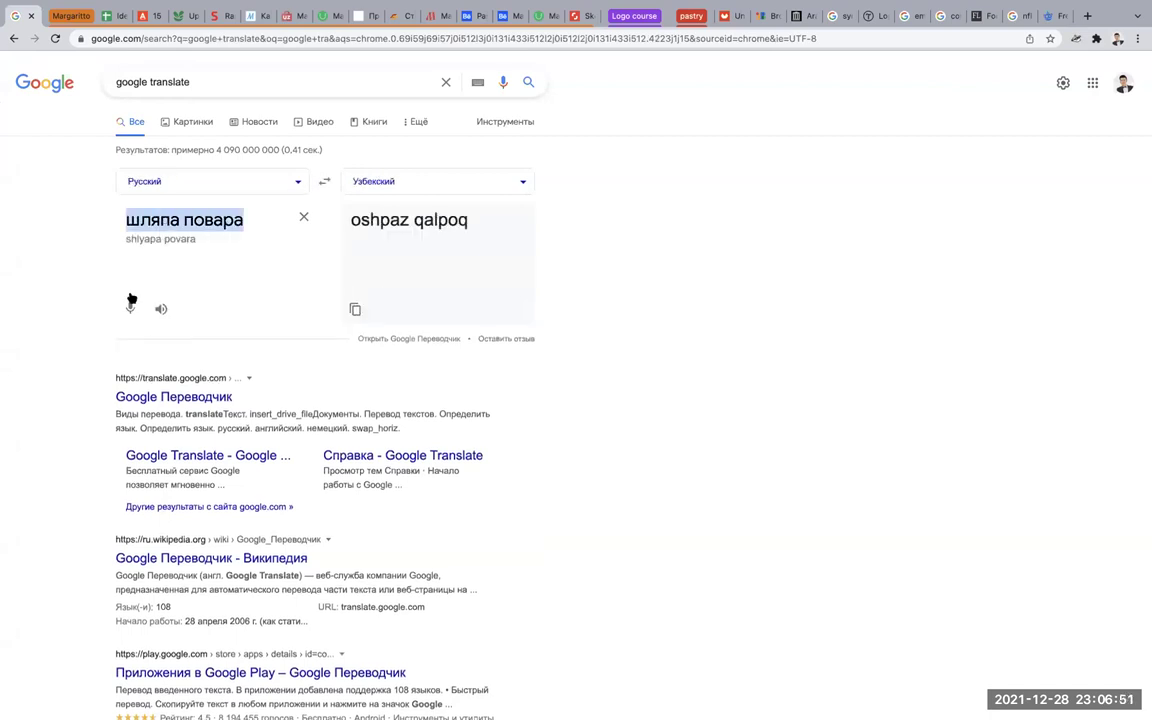
pyautogui.press('BackSpace')
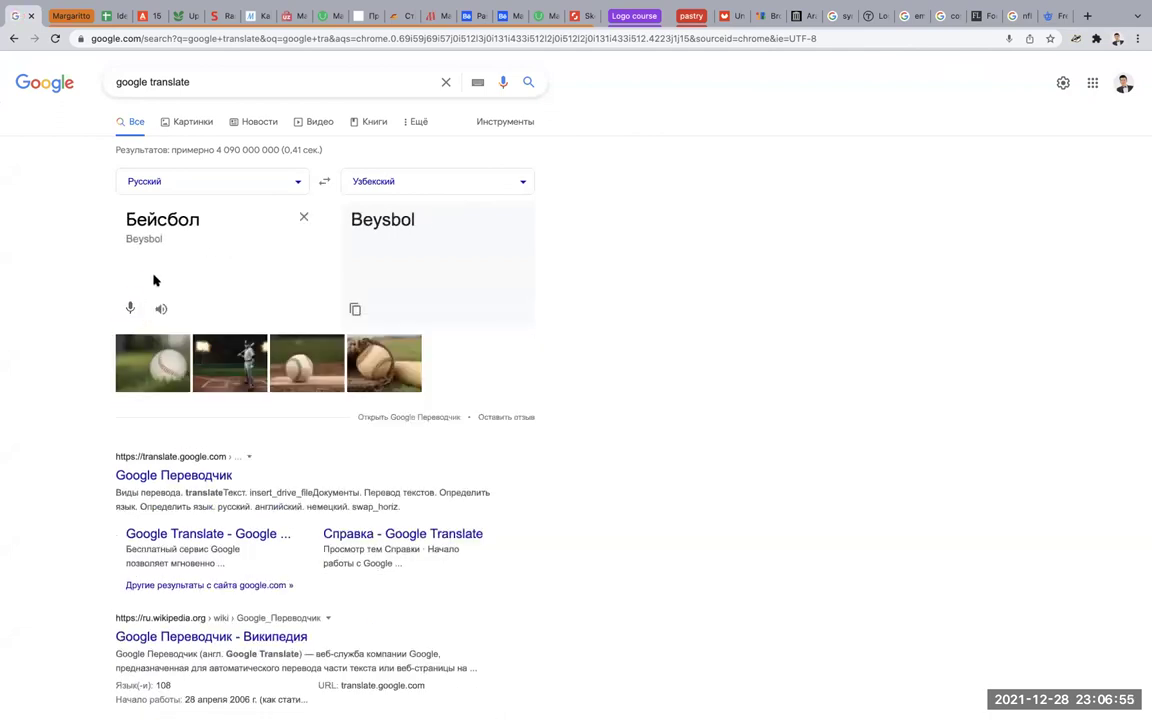
pyautogui.click(301, 218)
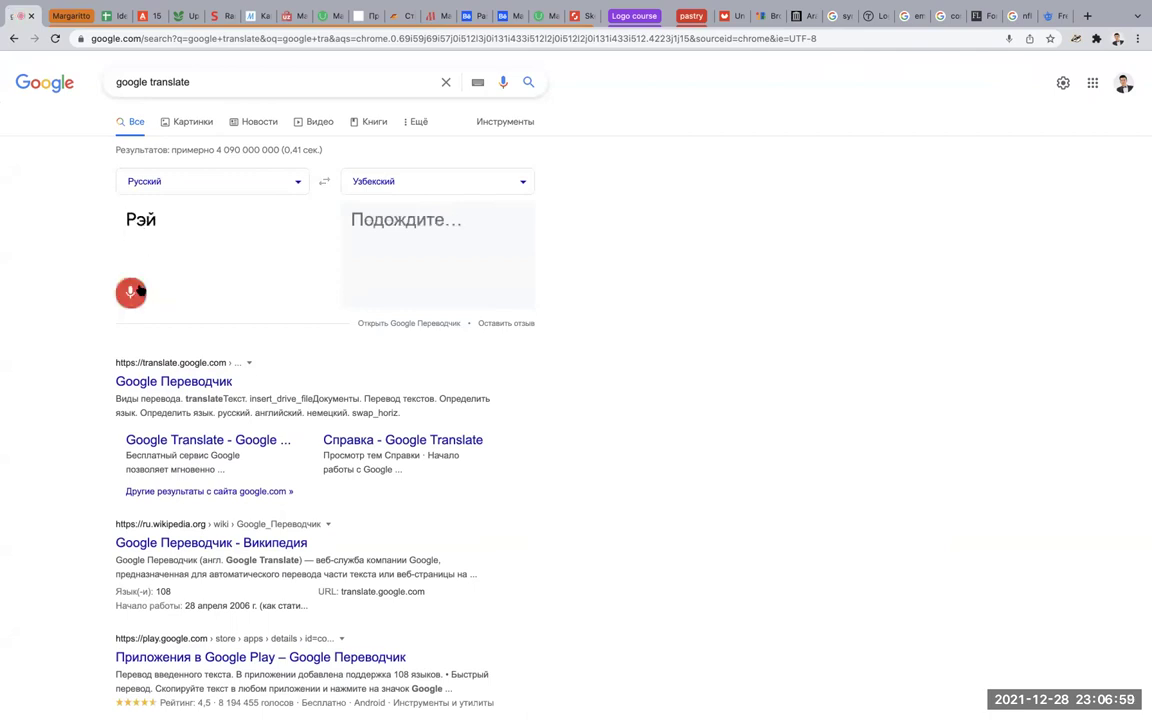
pyautogui.doubleClick(203, 218)
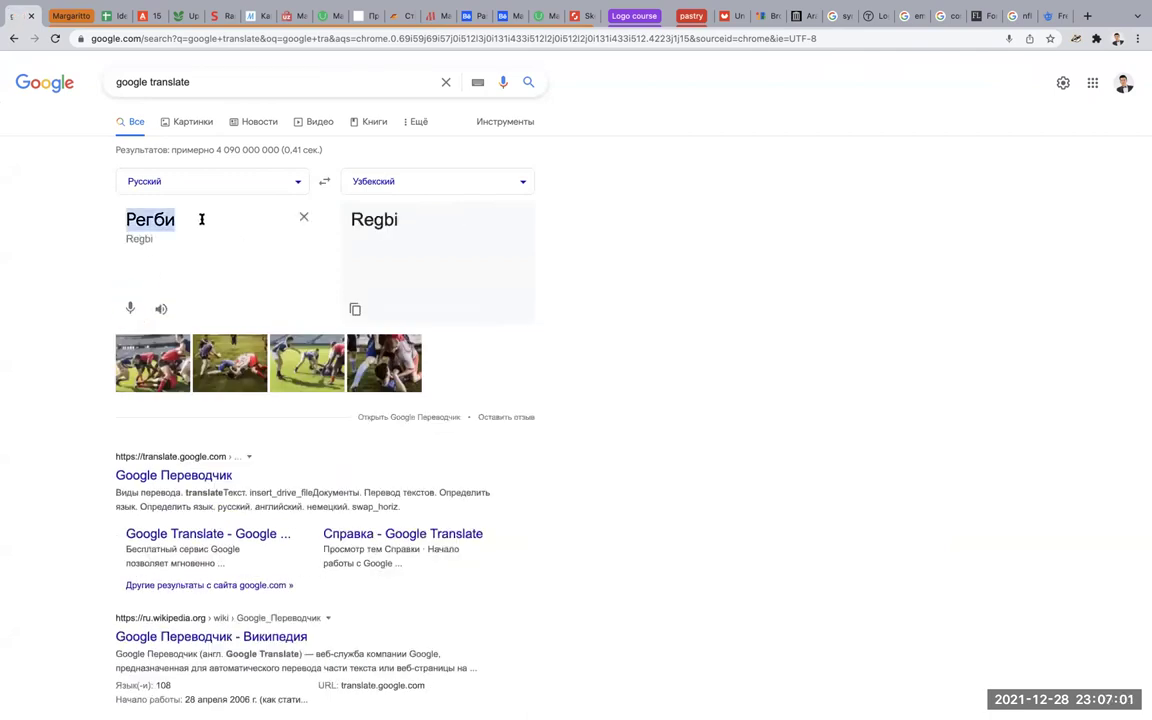
pyautogui.click(228, 218)
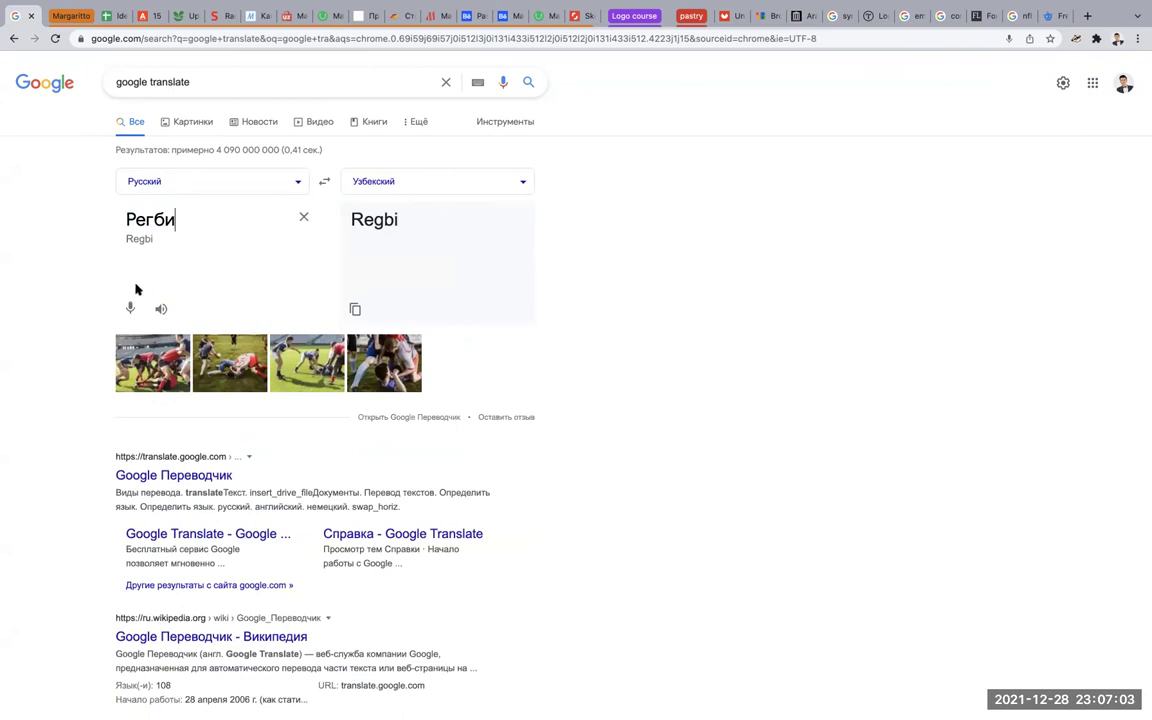
pyautogui.click(129, 309)
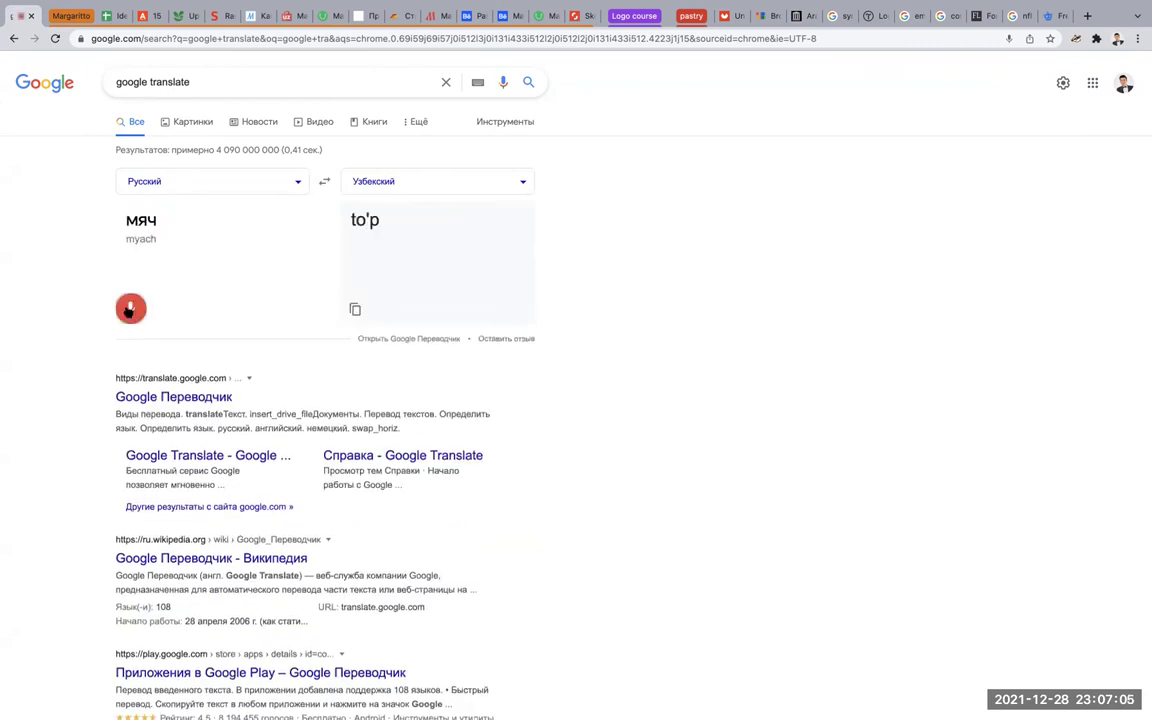
pyautogui.click(393, 175)
pyautogui.press('Escape')
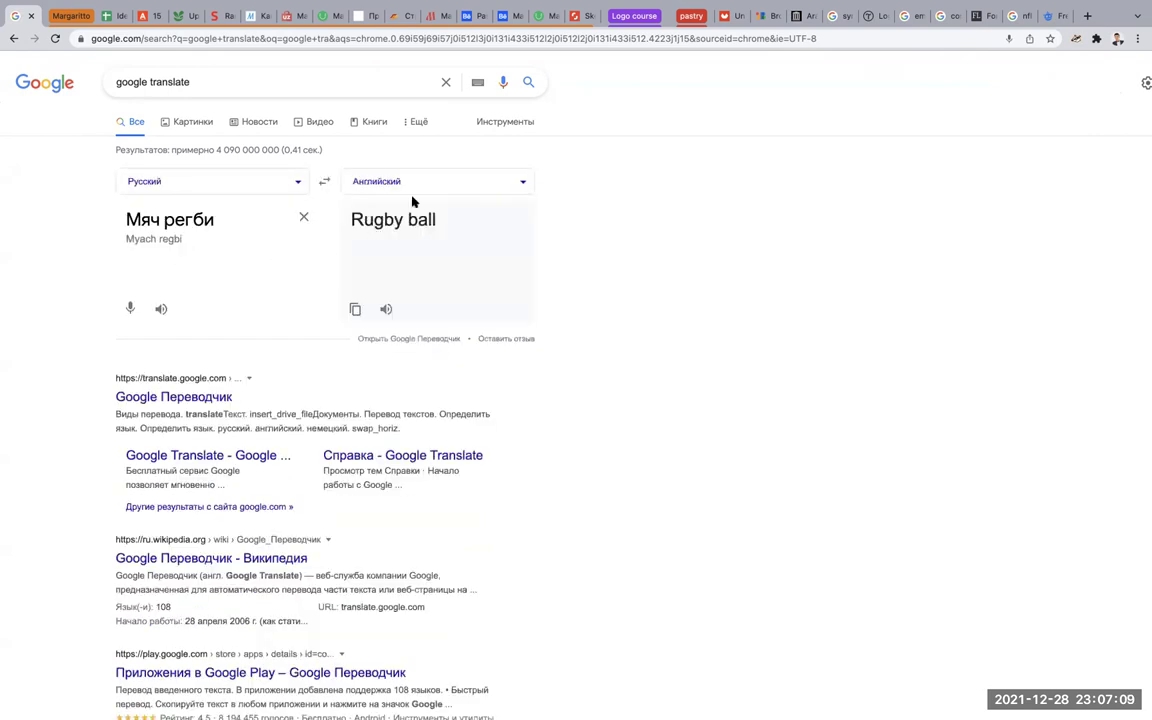
pyautogui.tripleClick(383, 221)
pyautogui.hotkey('ctrl', 'c')
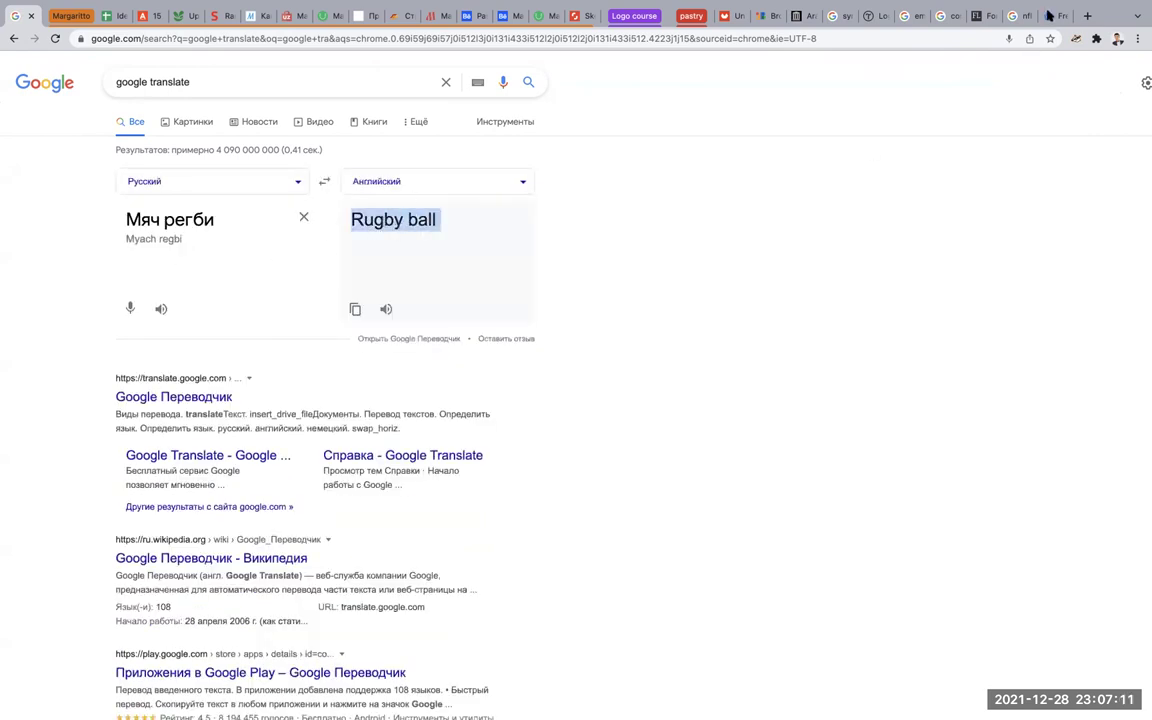
# Return to Freepik and search for 'Rugby ball'.
pyautogui.click(1048, 15)
pyautogui.hotkey('ctrl', 'v')
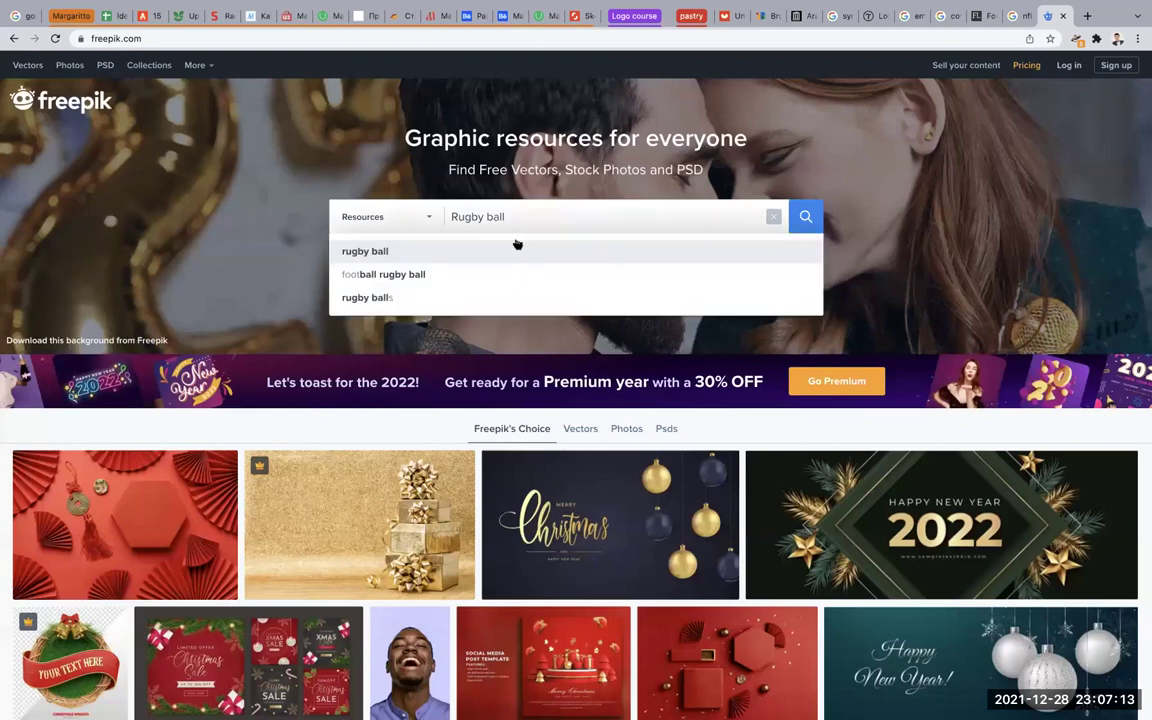
pyautogui.press('Return')
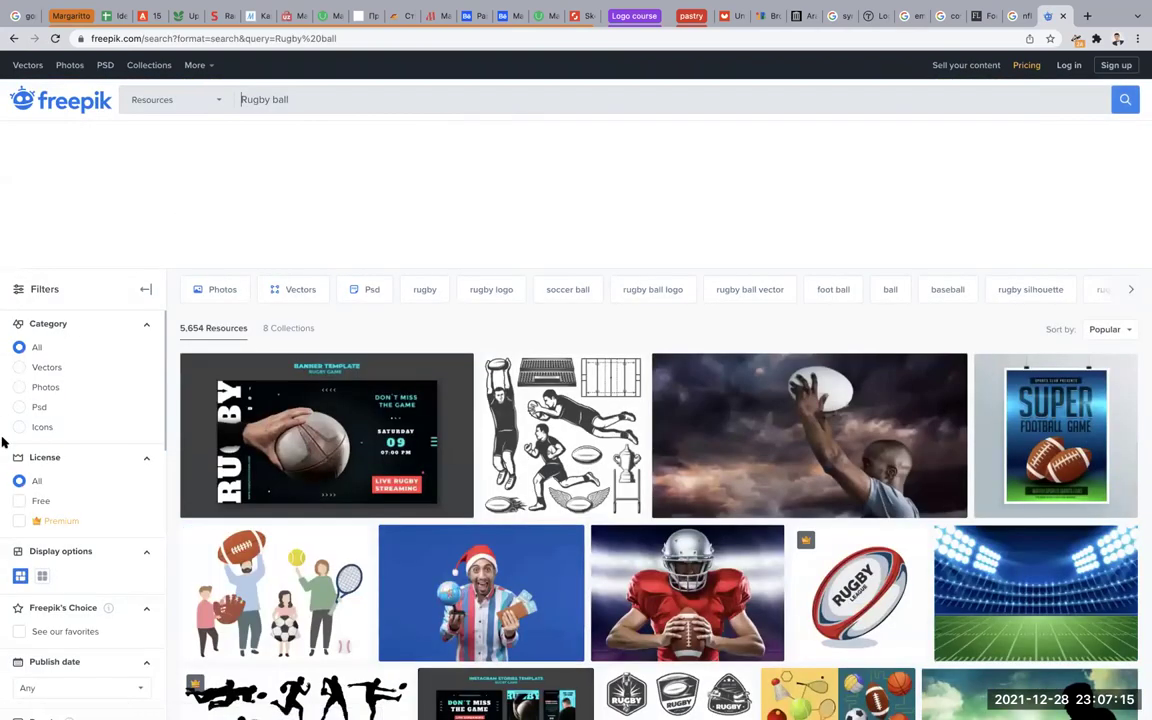
pyautogui.scroll(-2, 3, 440)
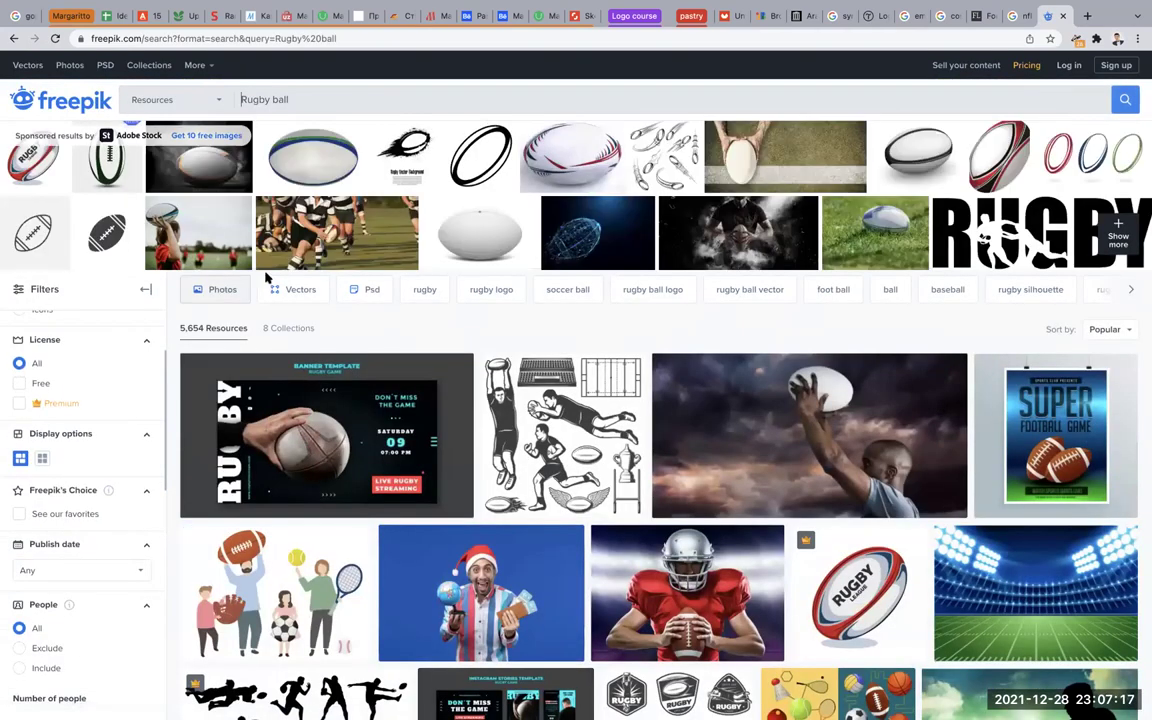
pyautogui.scroll(-2, 92, 432)
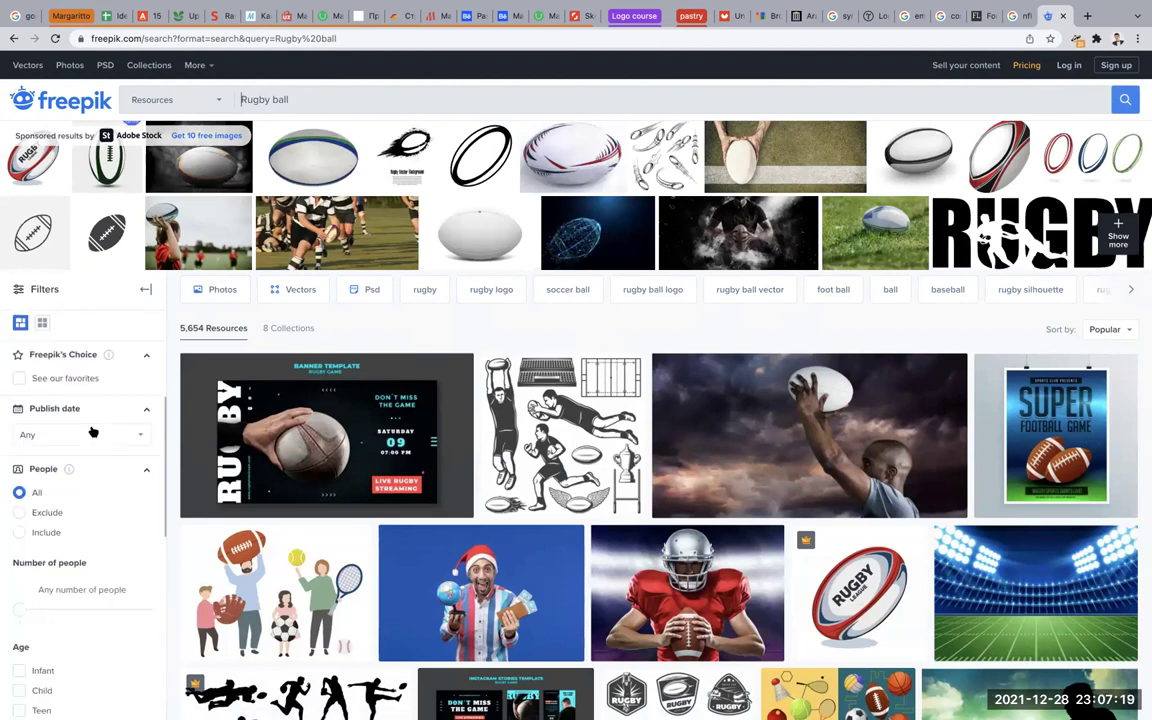
pyautogui.scroll(4, 92, 432)
# Limit the Rugby ball results to vectors and browse them.
pyautogui.click(44, 367)
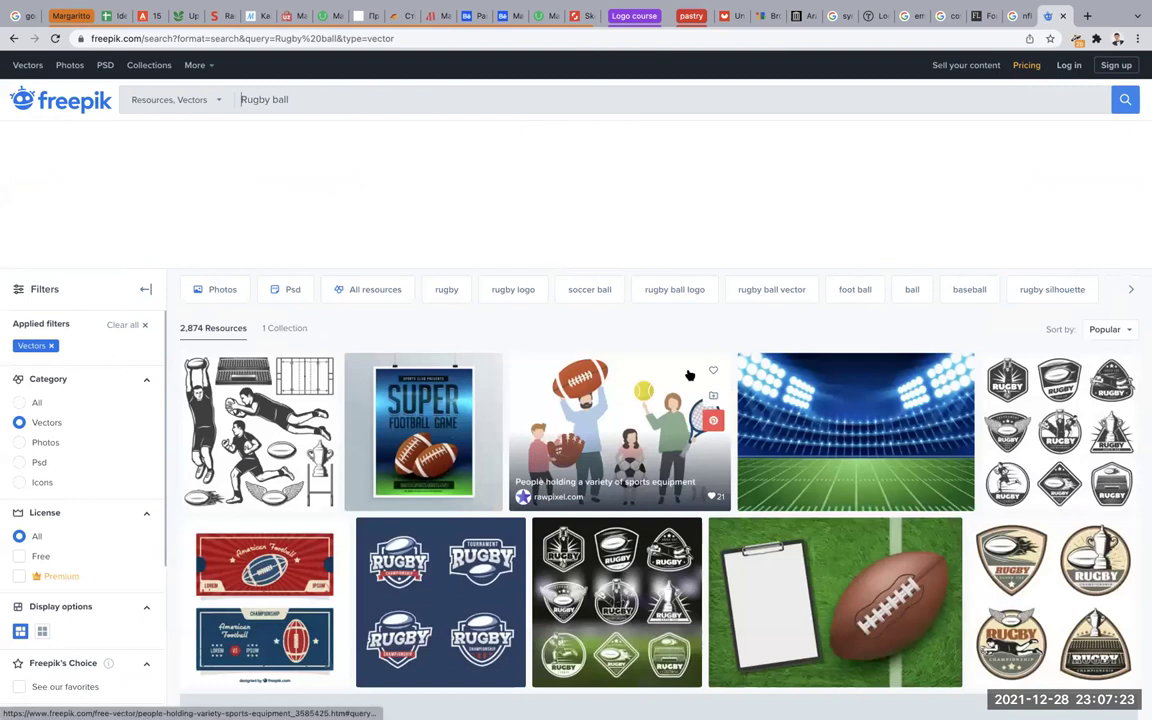
pyautogui.scroll(-1, 690, 373)
pyautogui.scroll(-3, 689, 376)
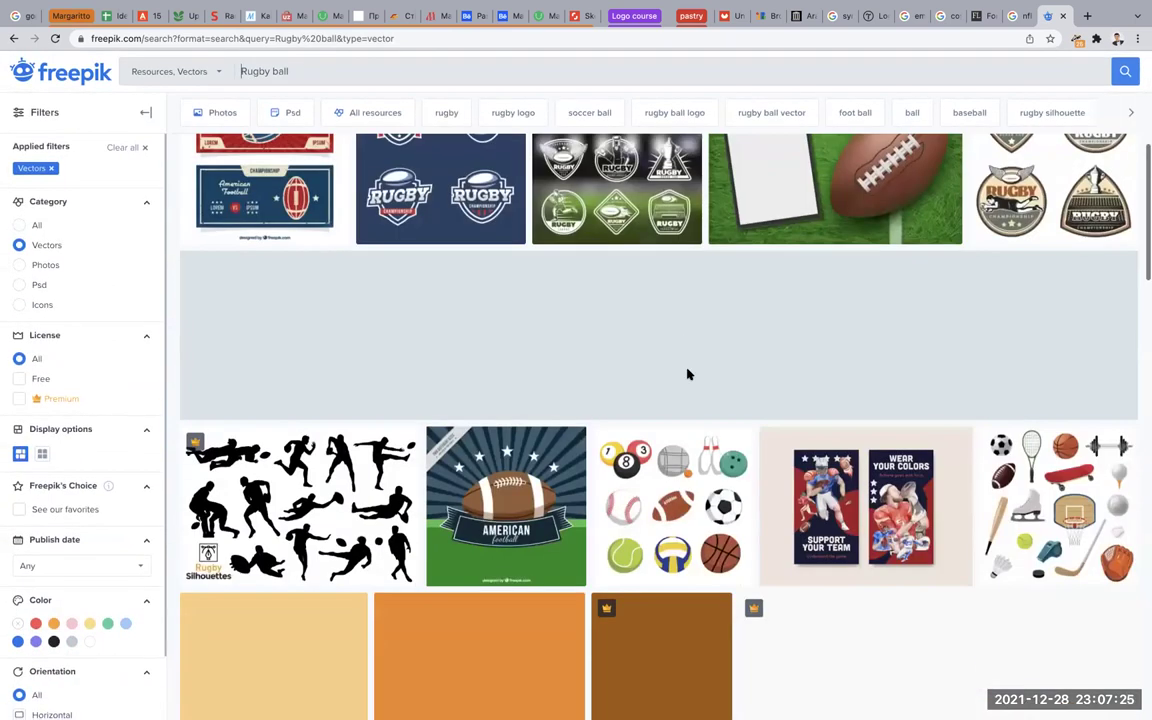
pyautogui.scroll(-2, 689, 376)
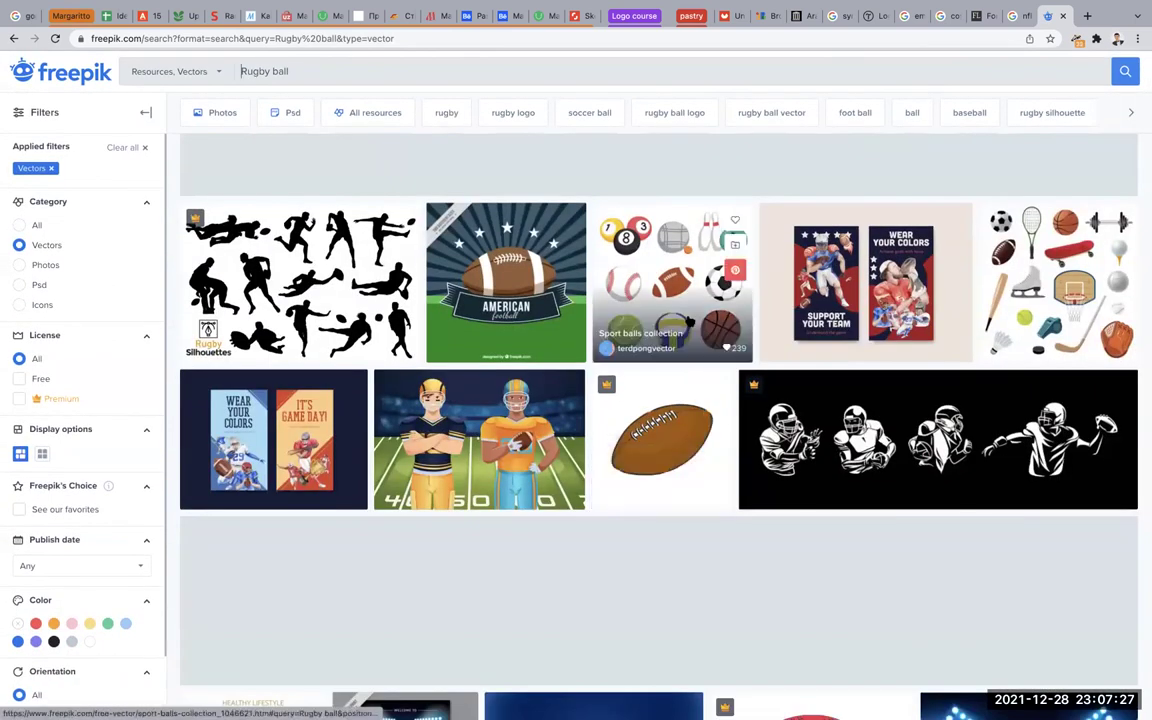
pyautogui.scroll(5, 695, 341)
pyautogui.scroll(-1, 670, 650)
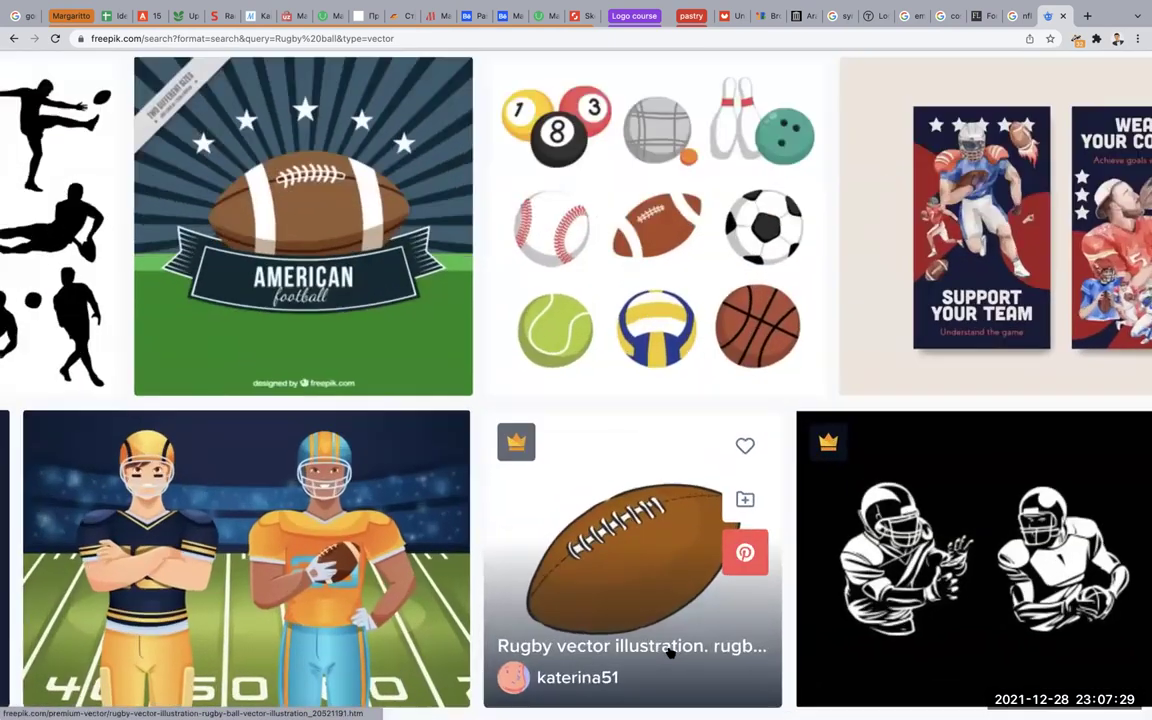
pyautogui.scroll(-3, 660, 600)
pyautogui.scroll(-1, 635, 470)
pyautogui.scroll(-1, 620, 420)
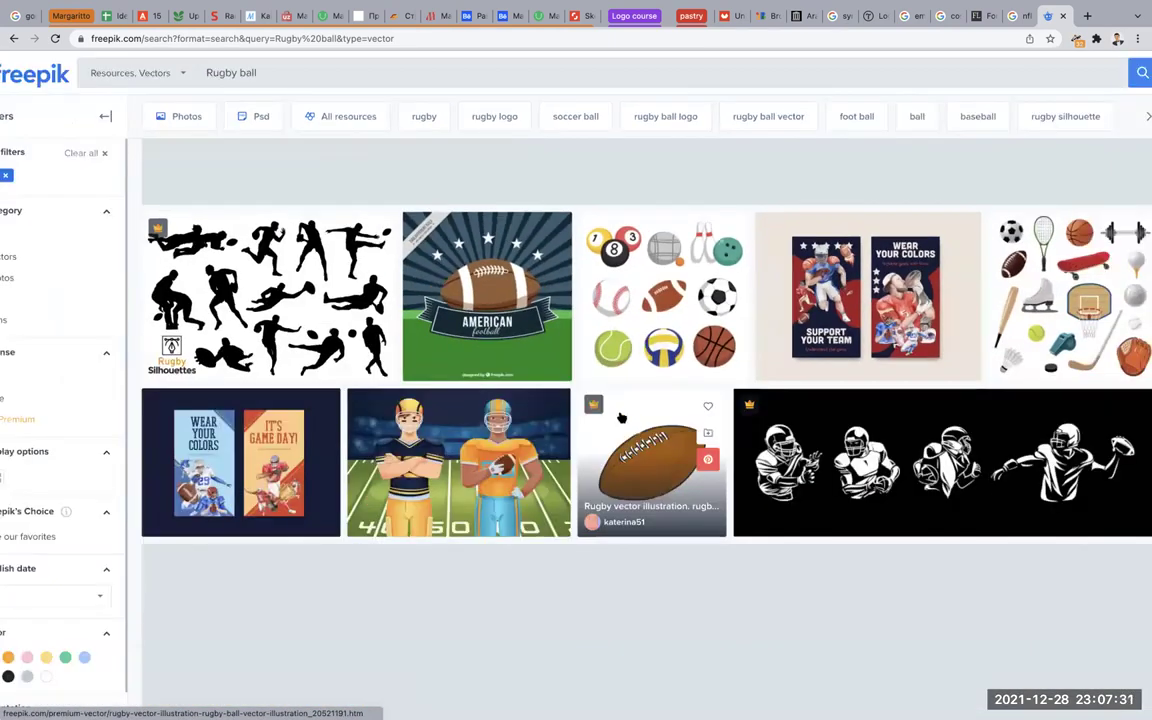
pyautogui.scroll(-2, 620, 418)
pyautogui.scroll(-3, 618, 419)
pyautogui.scroll(-2, 621, 420)
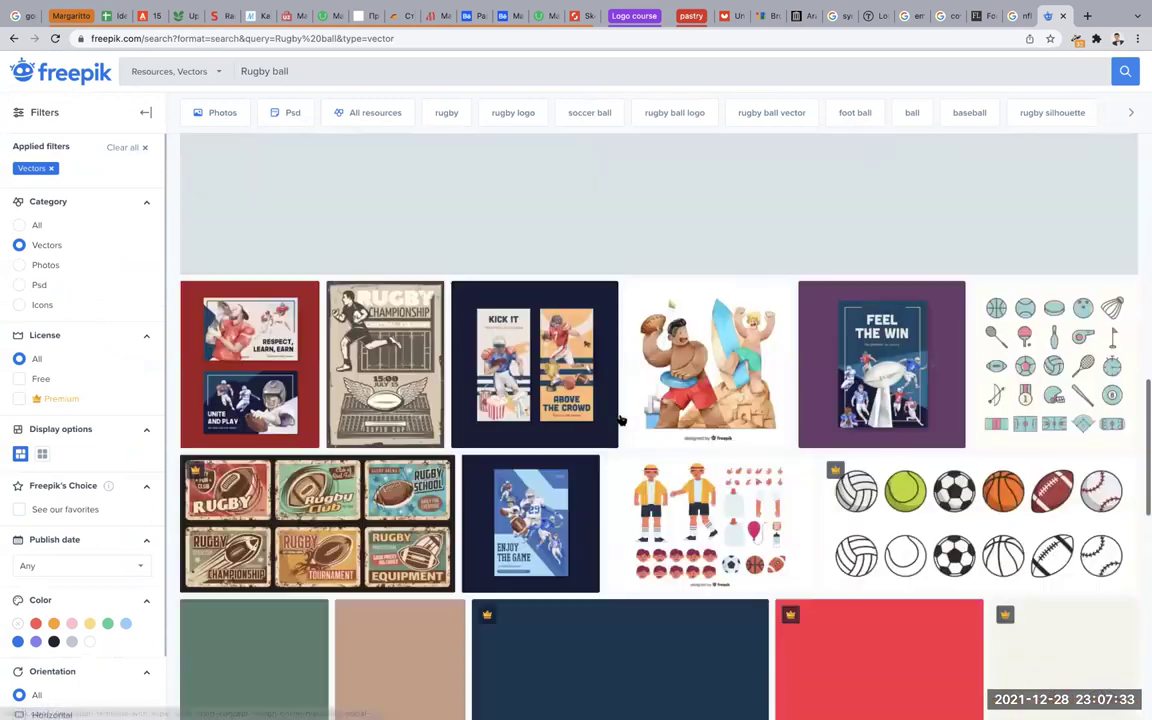
pyautogui.scroll(-1, 620, 420)
pyautogui.scroll(-2, 820, 380)
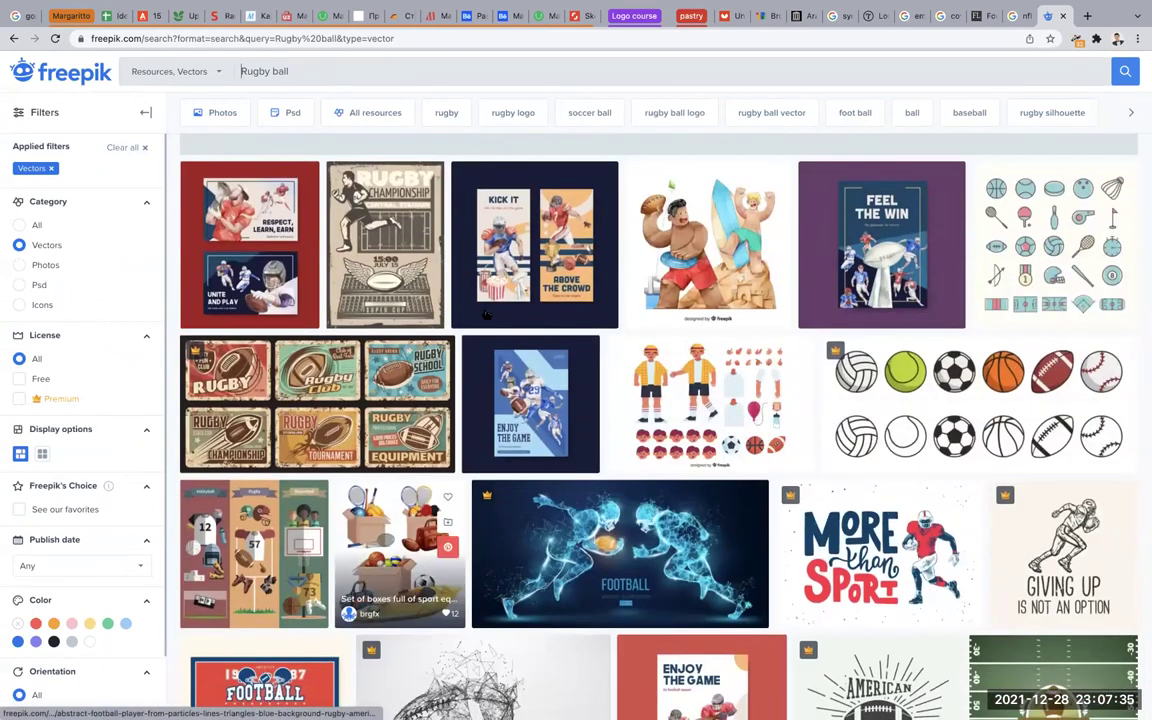
pyautogui.scroll(-3, 530, 260)
pyautogui.scroll(-5, 700, 380)
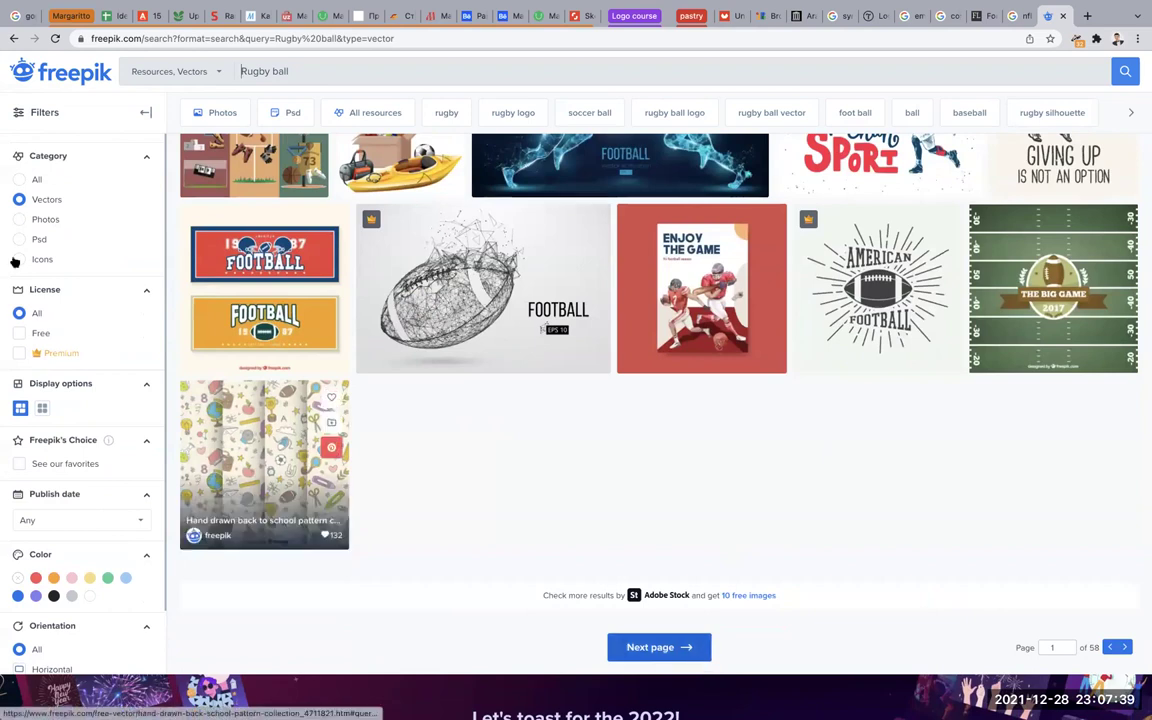
# Show only free vectors and advance to the second results page.
pyautogui.click(19, 333)
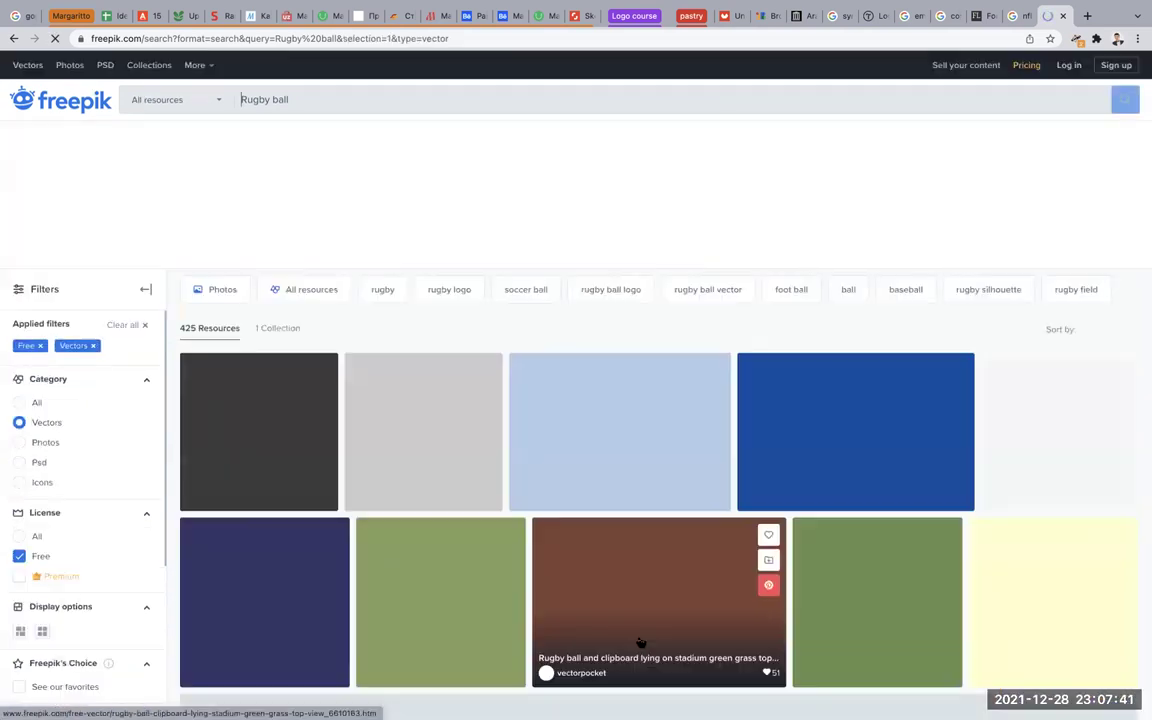
pyautogui.scroll(-3, 620, 390)
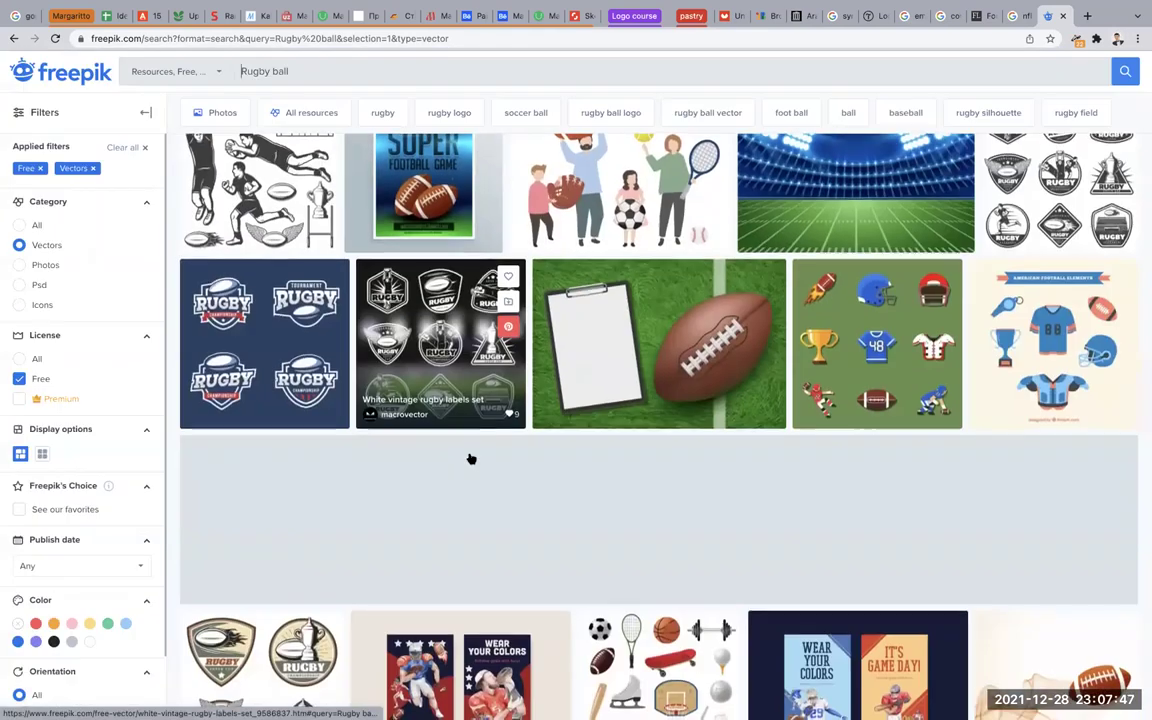
pyautogui.scroll(-3, 470, 458)
pyautogui.scroll(-3, 600, 350)
pyautogui.scroll(-3, 702, 258)
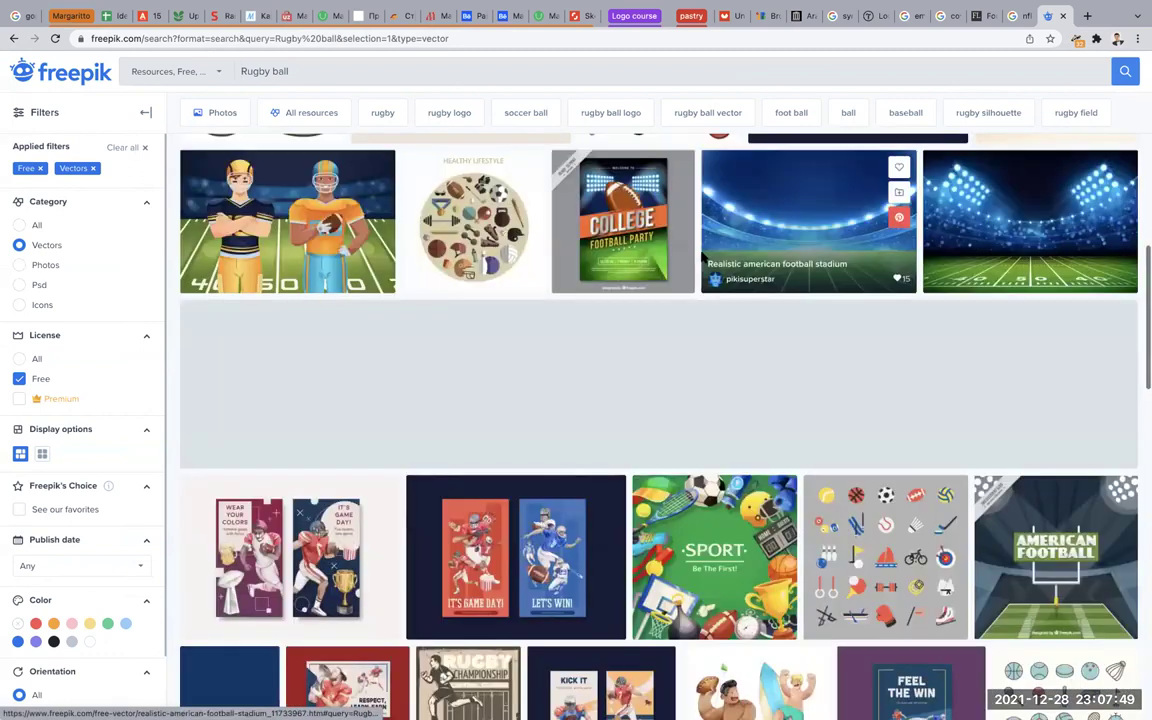
pyautogui.scroll(2, 702, 258)
pyautogui.scroll(3, 702, 258)
pyautogui.scroll(-3, 702, 258)
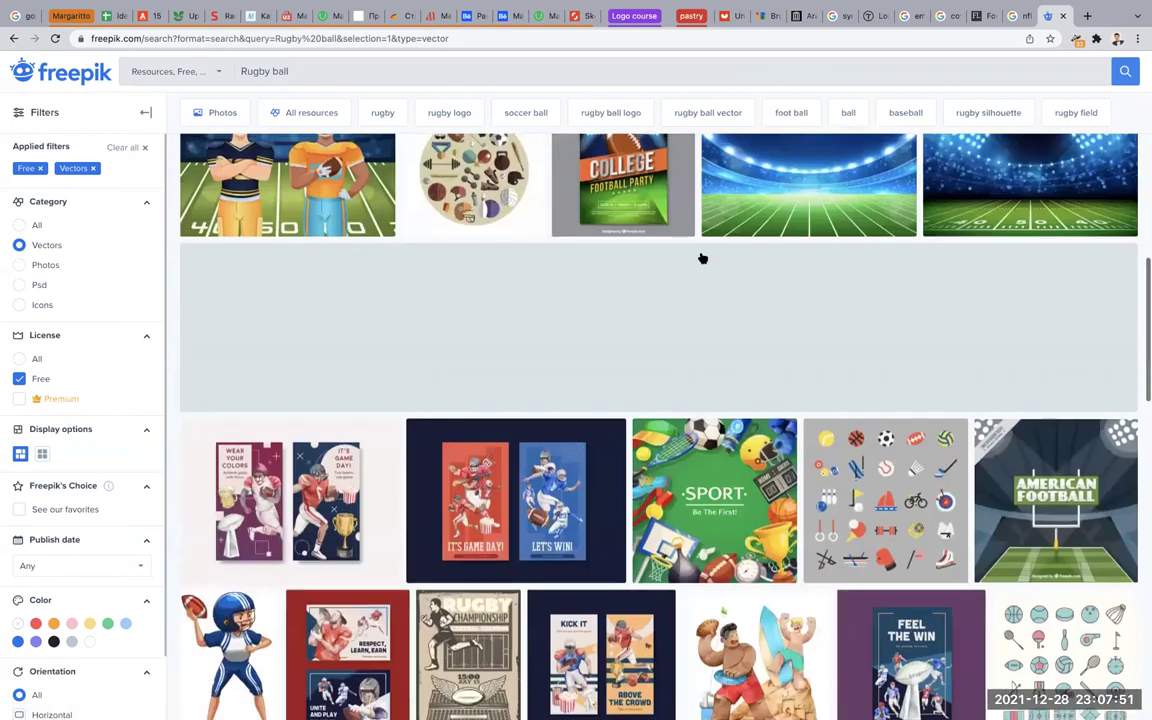
pyautogui.scroll(-3, 702, 258)
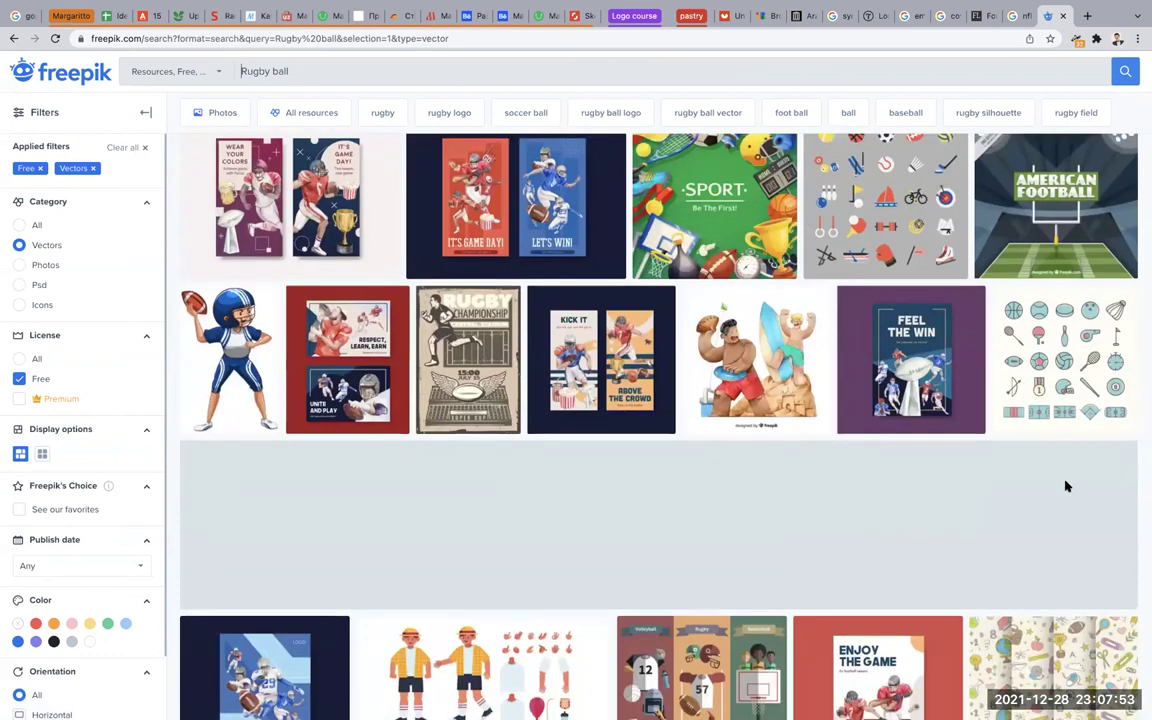
pyautogui.scroll(3, 1065, 484)
pyautogui.scroll(3, 1065, 485)
pyautogui.scroll(2, 1065, 486)
pyautogui.scroll(-3, 1065, 486)
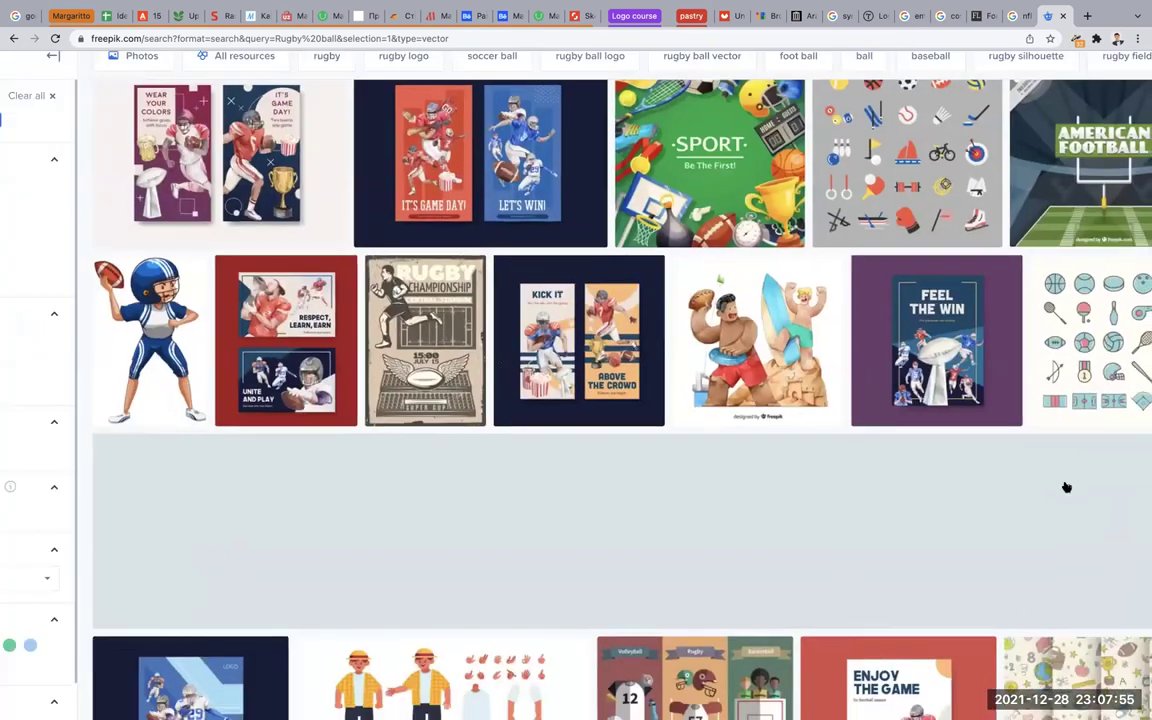
pyautogui.scroll(-3, 1065, 483)
pyautogui.scroll(-2, 335, 448)
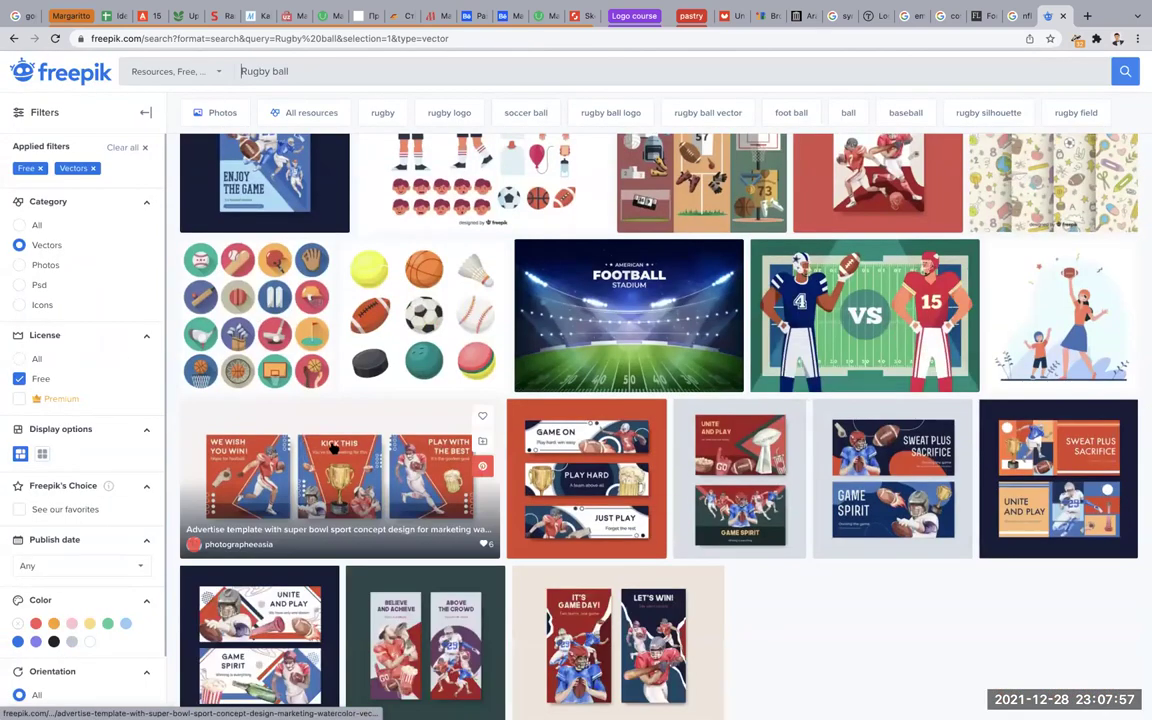
pyautogui.scroll(-2, 869, 504)
pyautogui.click(697, 590)
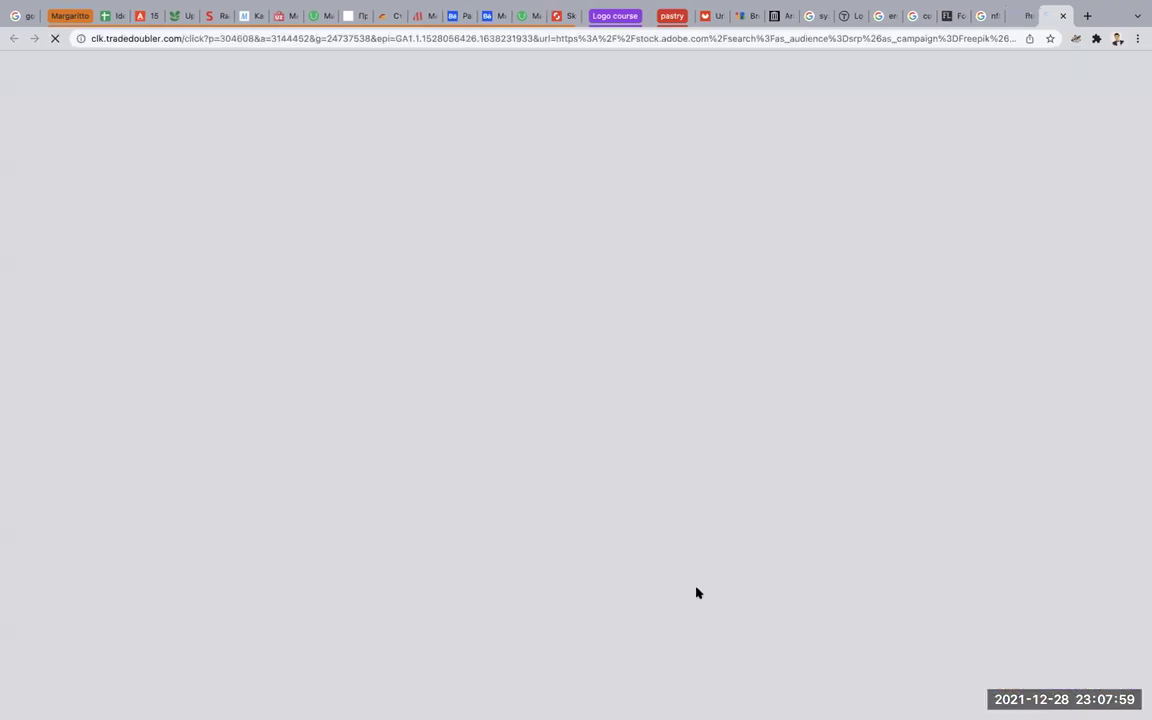
# Close the ad page, browse page 2, and load page 3 of results.
pyautogui.click(1063, 16)
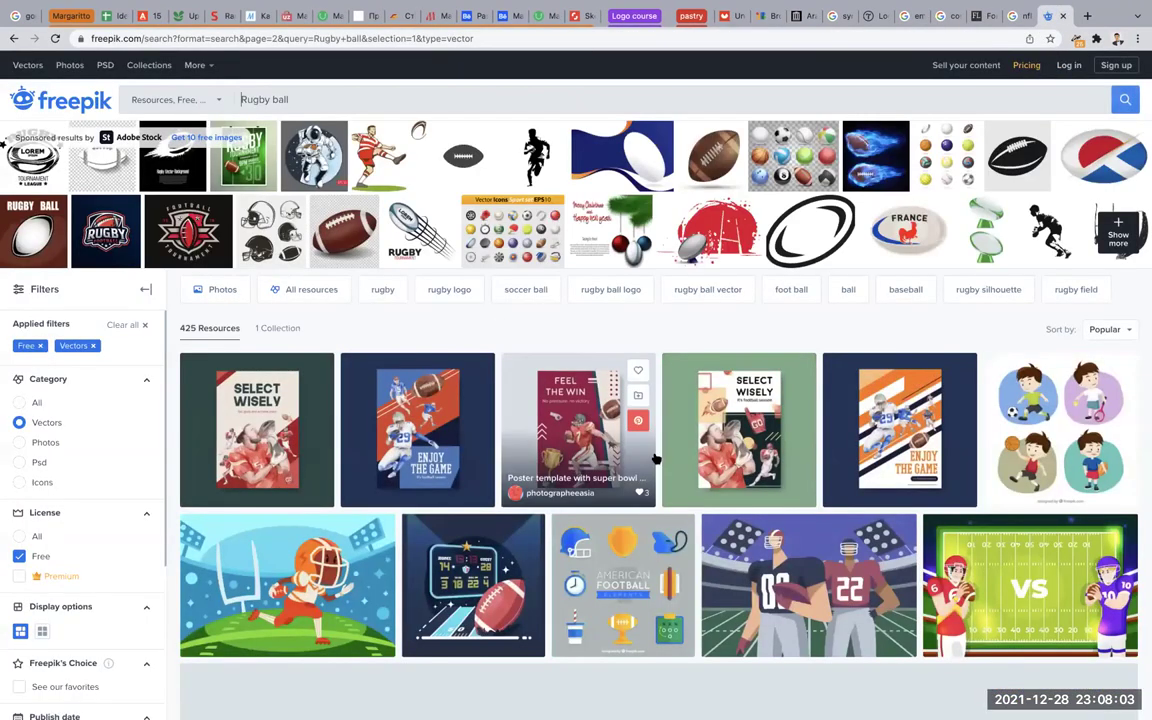
pyautogui.scroll(-5, 655, 458)
pyautogui.scroll(-3, 655, 458)
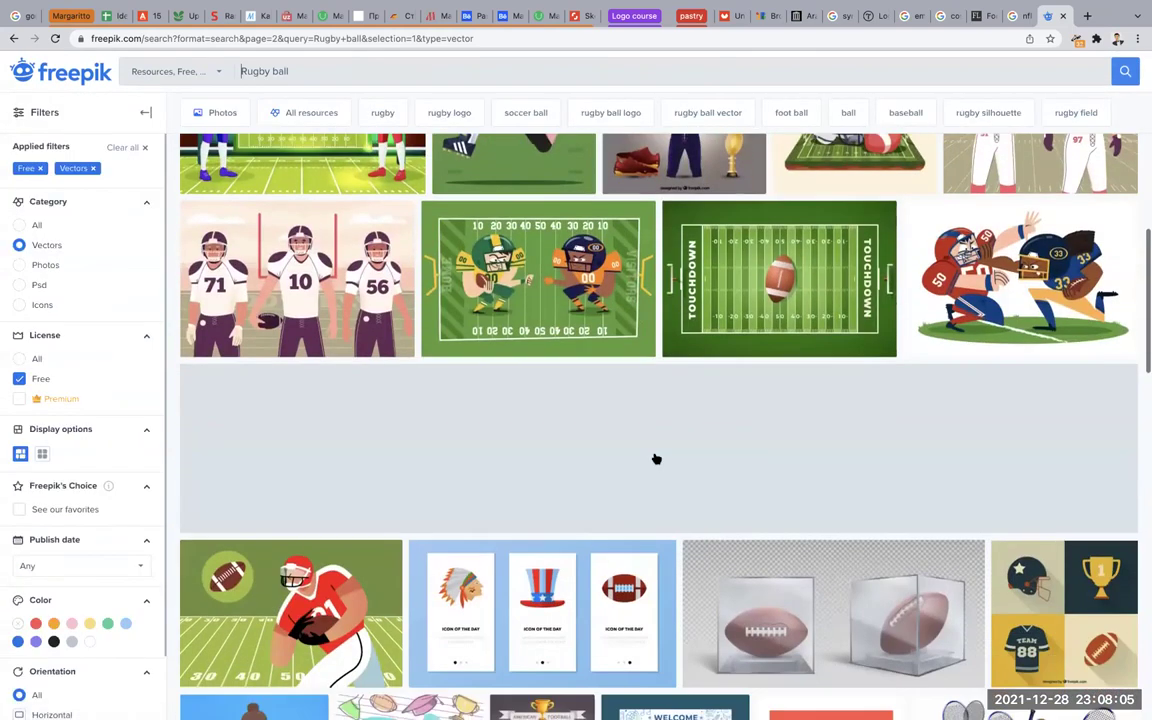
pyautogui.scroll(-5, 655, 458)
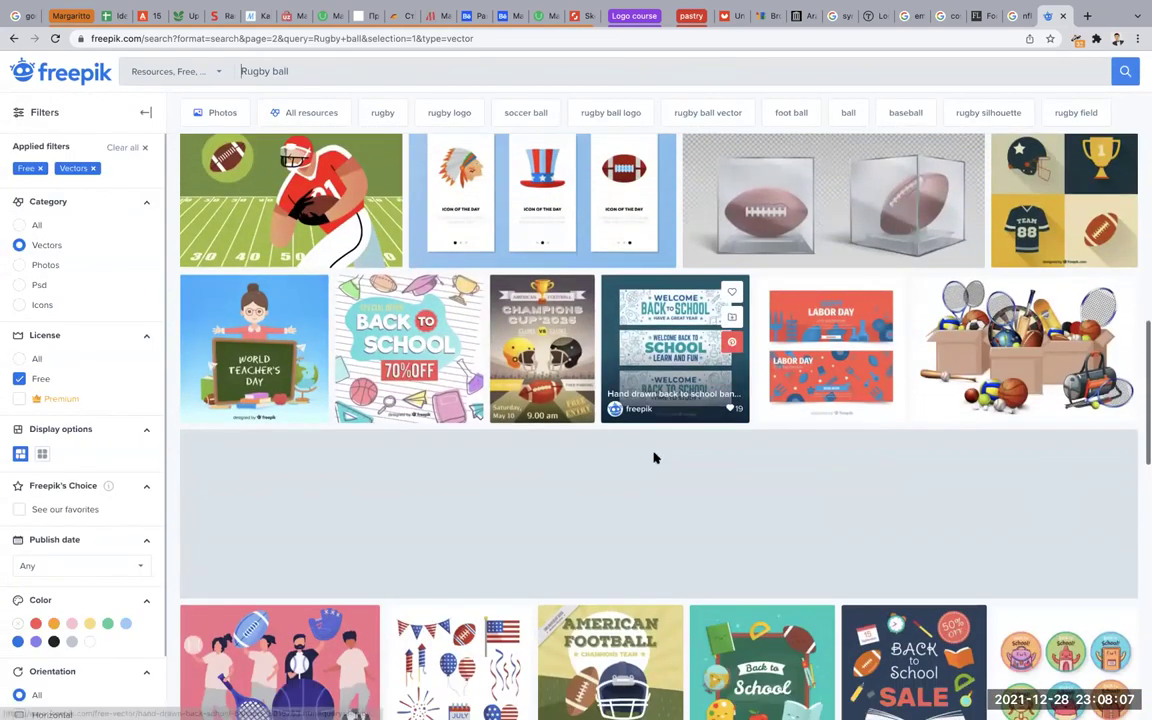
pyautogui.scroll(-2, 1095, 329)
pyautogui.scroll(2, 1095, 329)
pyautogui.scroll(1, 1095, 329)
pyautogui.scroll(5, 700, 552)
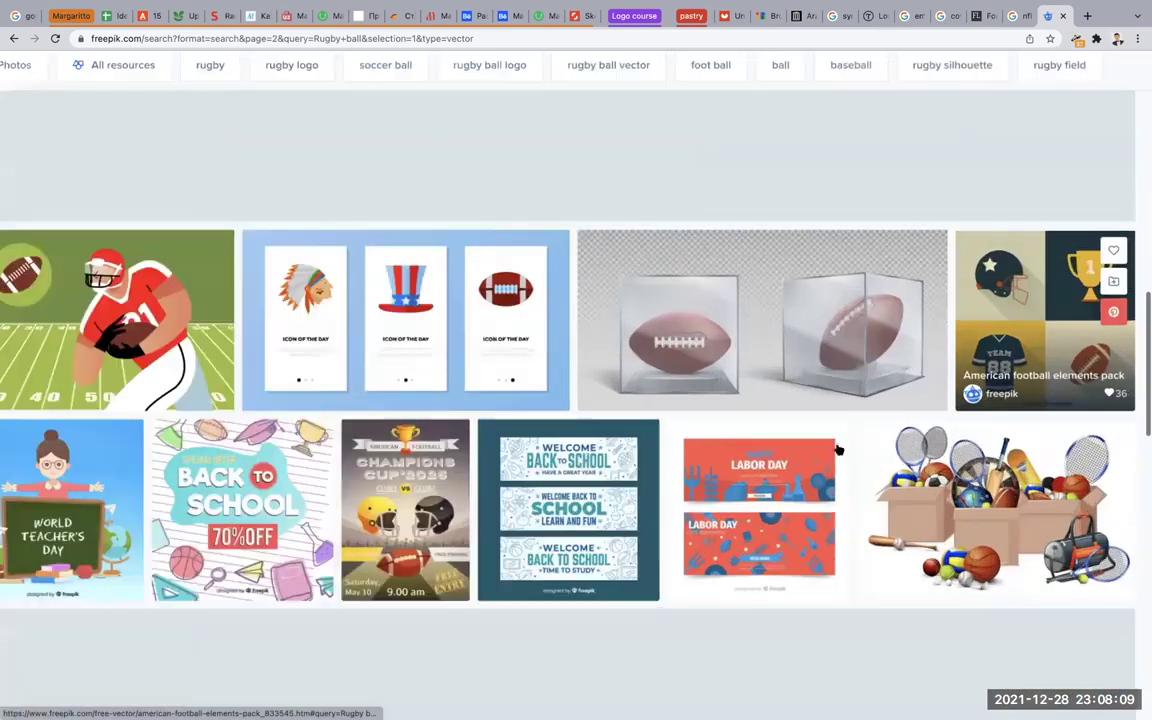
pyautogui.scroll(-5, 700, 552)
pyautogui.scroll(-3, 859, 275)
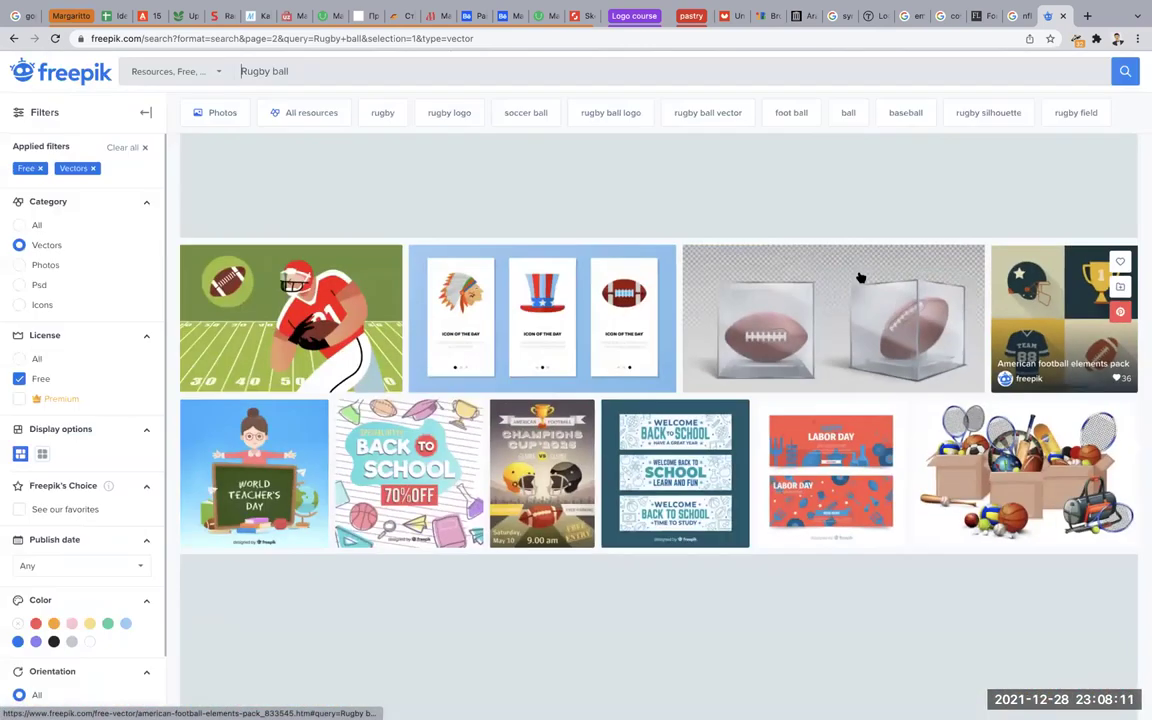
pyautogui.scroll(-4, 860, 277)
pyautogui.scroll(-2, 860, 277)
pyautogui.scroll(-2, 860, 277)
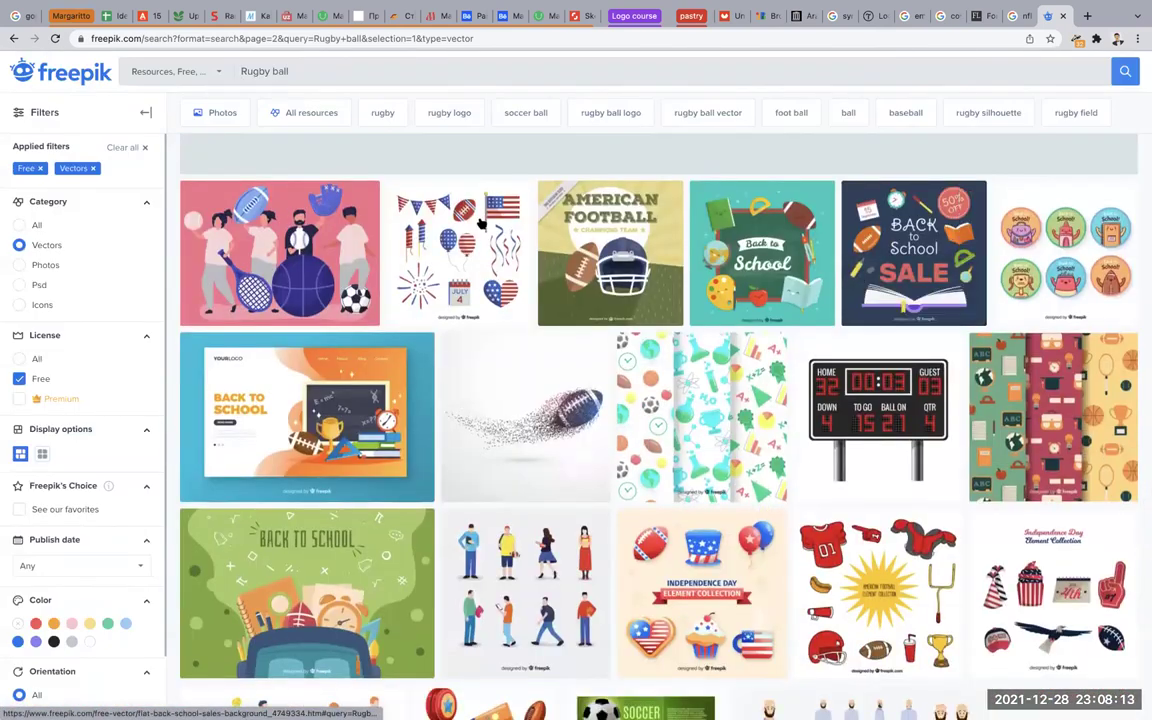
pyautogui.scroll(5, 480, 222)
pyautogui.scroll(3, 480, 222)
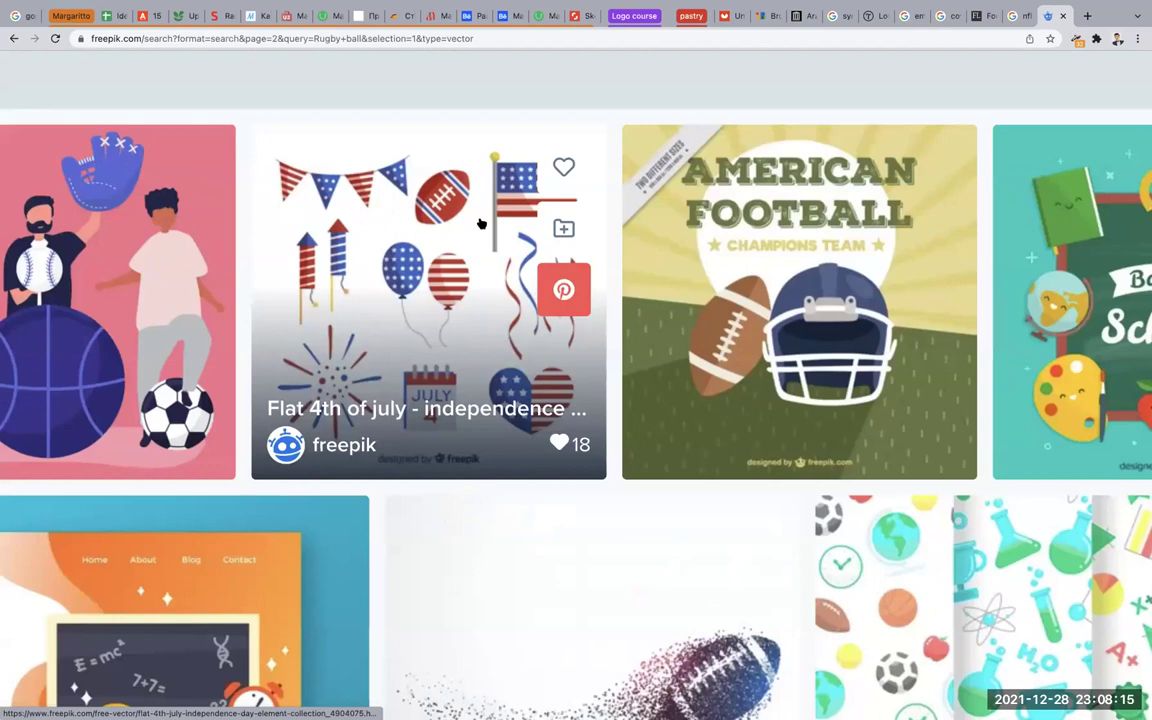
pyautogui.scroll(-3, 480, 222)
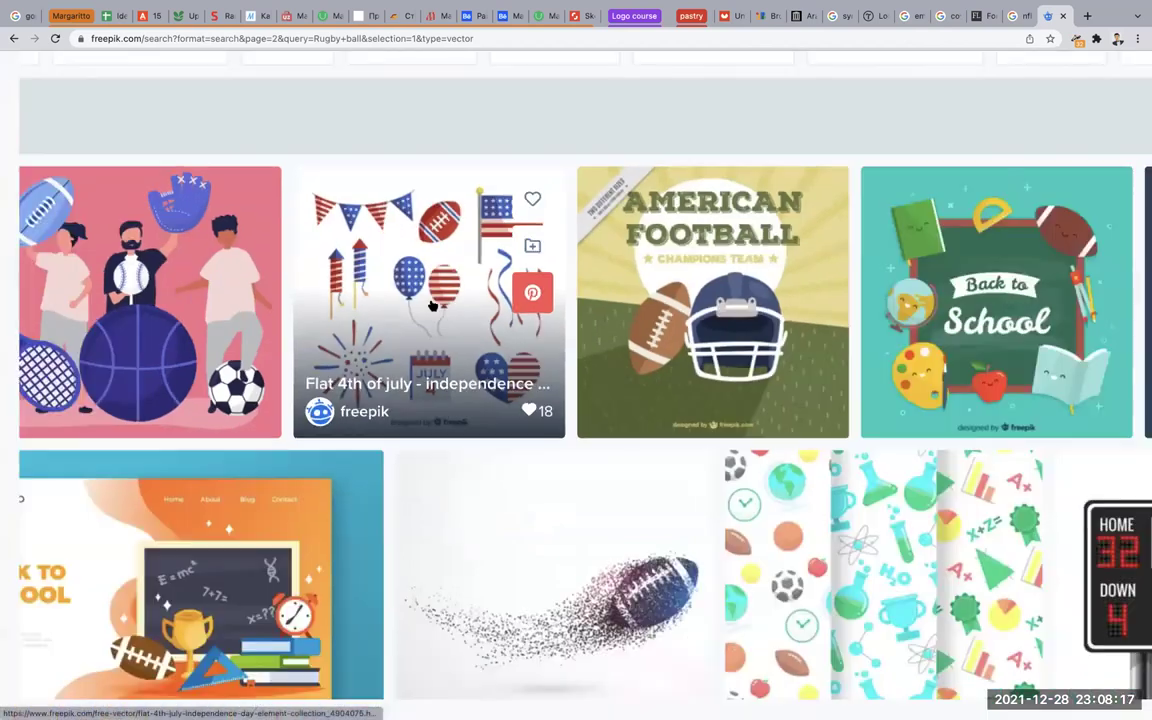
pyautogui.scroll(-3, 600, 250)
pyautogui.scroll(-2, 716, 277)
pyautogui.scroll(-5, 716, 277)
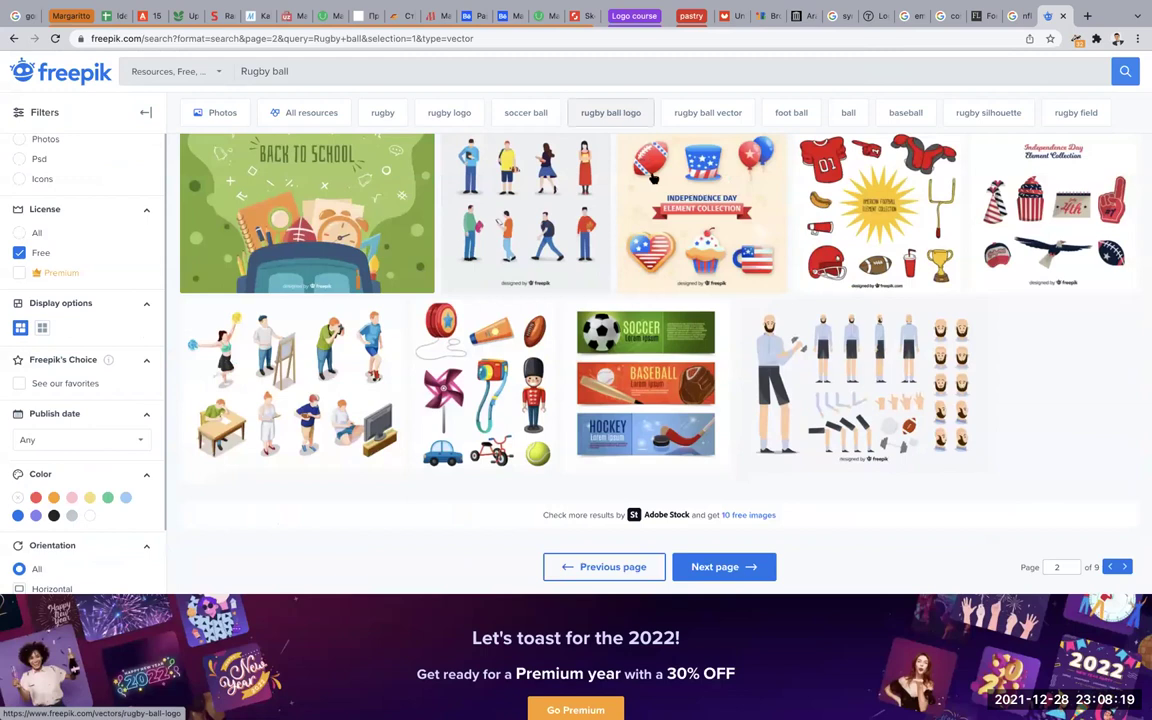
pyautogui.scroll(3, 645, 165)
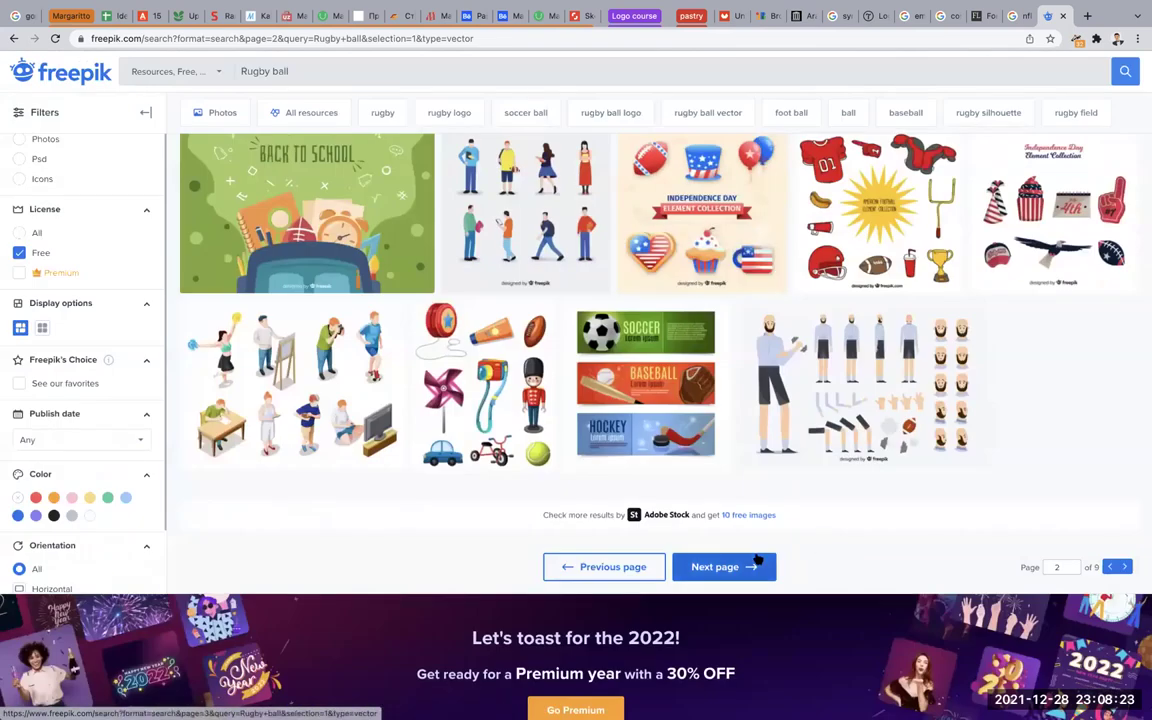
pyautogui.click(756, 560)
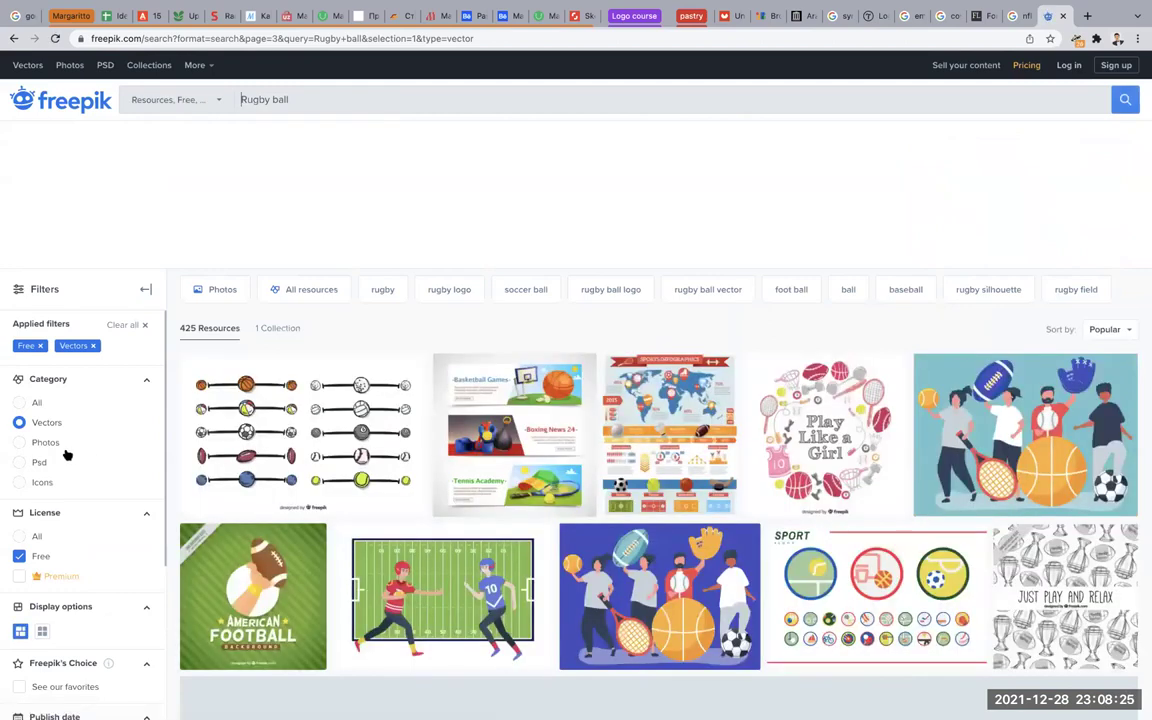
# Filter the Rugby ball results to icons and move to page 2.
pyautogui.click(42, 482)
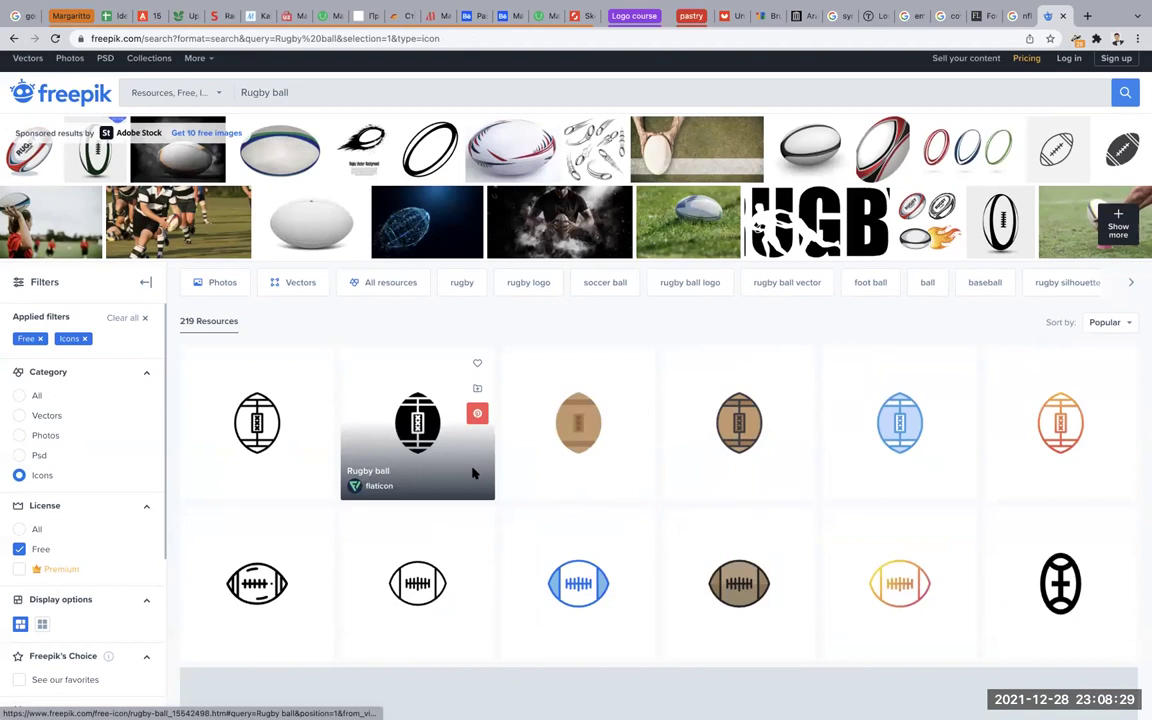
pyautogui.scroll(-3, 474, 474)
pyautogui.scroll(-3, 474, 474)
pyautogui.scroll(-2, 474, 470)
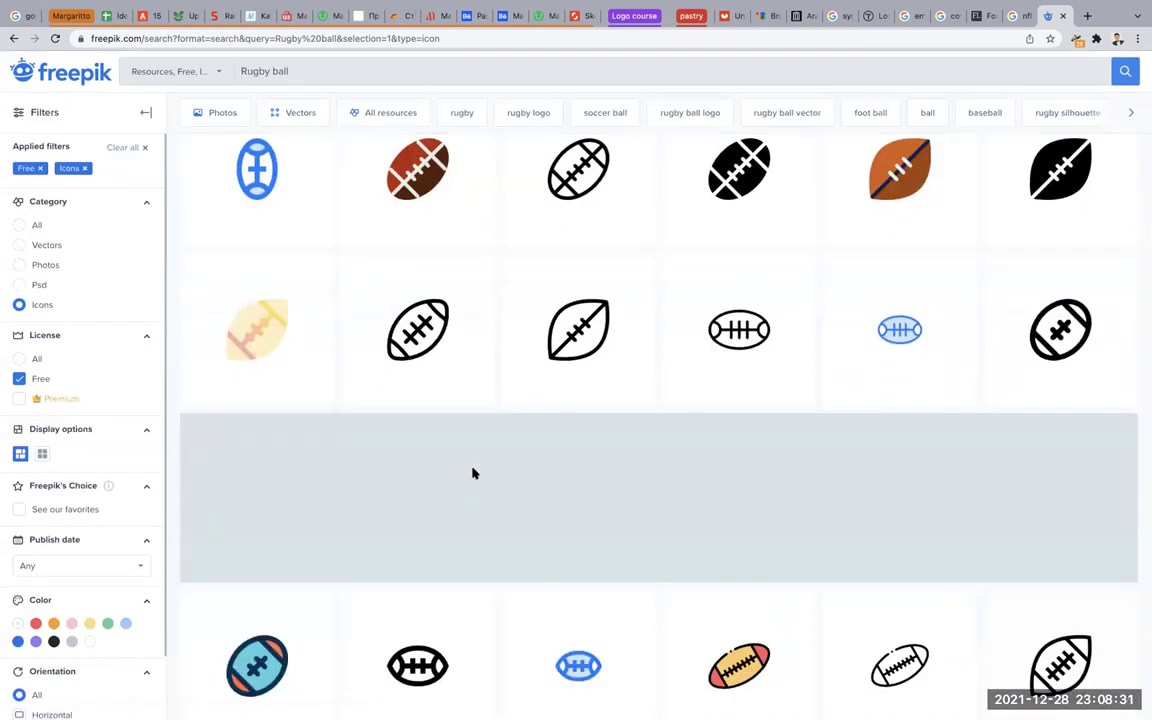
pyautogui.scroll(-3, 474, 465)
pyautogui.scroll(-3, 474, 465)
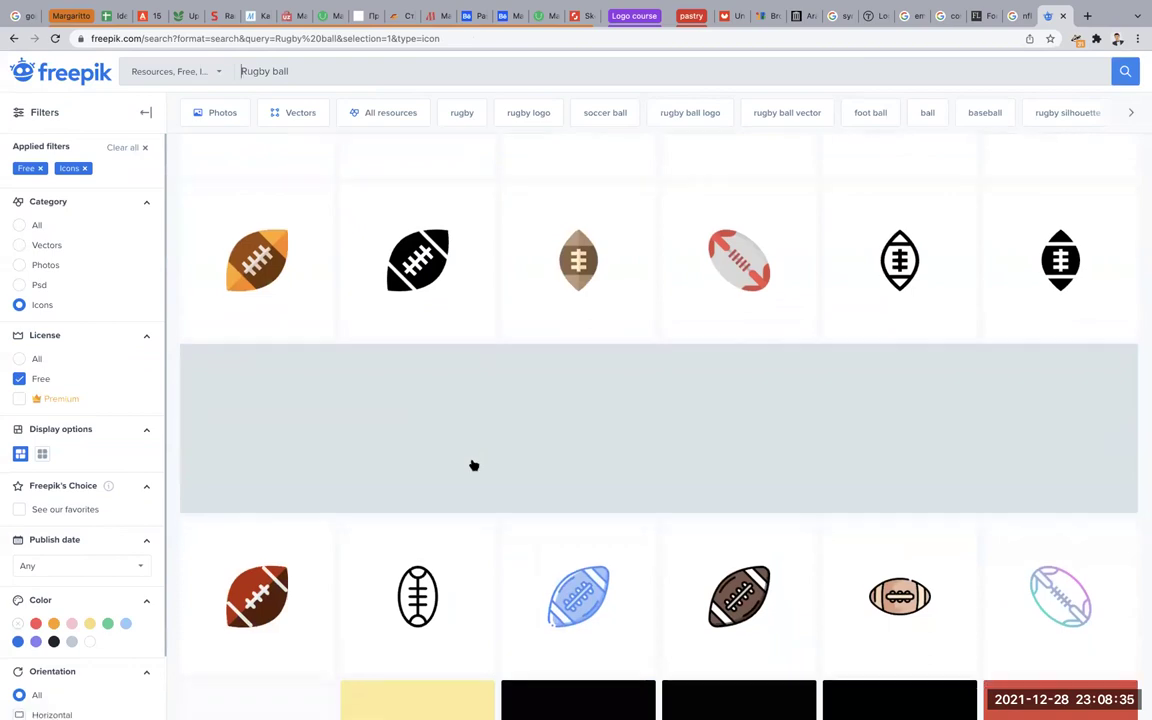
pyautogui.scroll(-3, 474, 464)
pyautogui.scroll(-2, 474, 463)
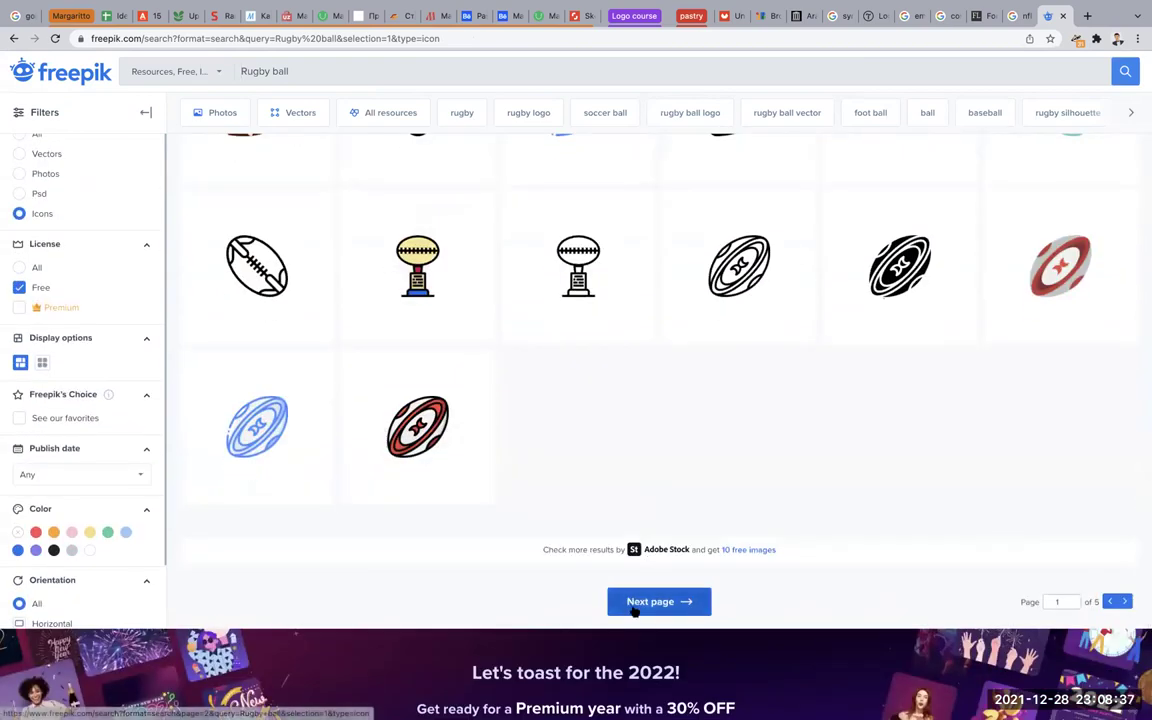
pyautogui.click(633, 607)
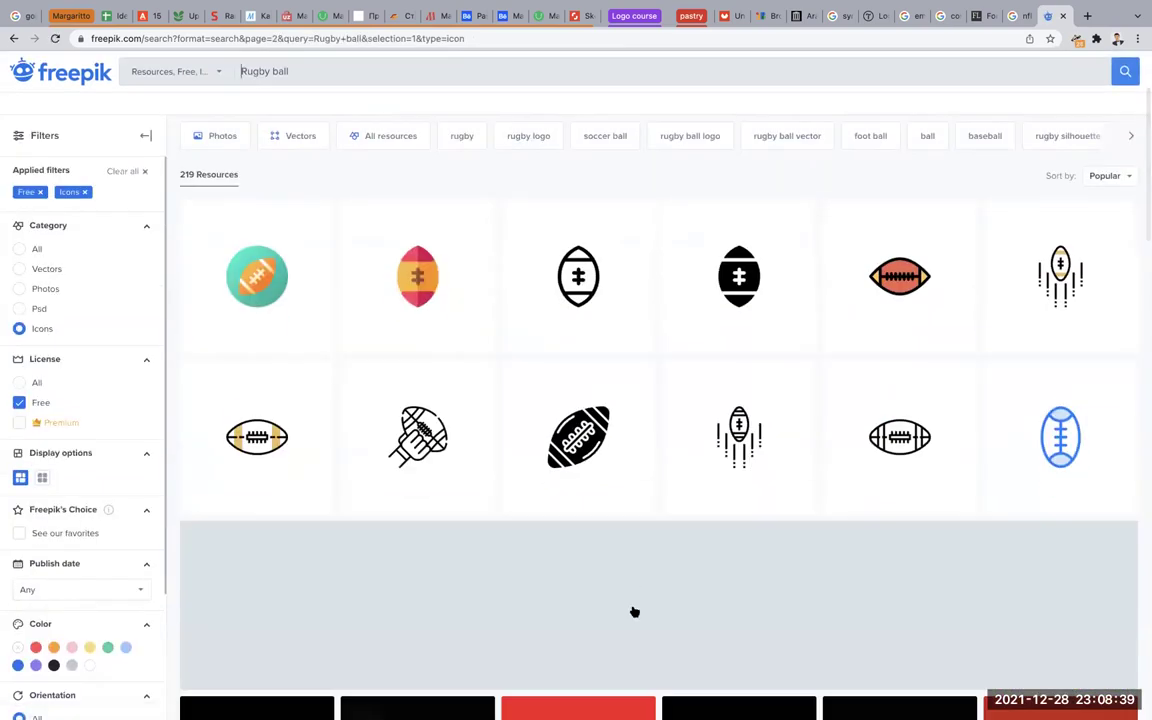
# Browse page 2 of the icon results and load page 3.
pyautogui.scroll(-2, 633, 611)
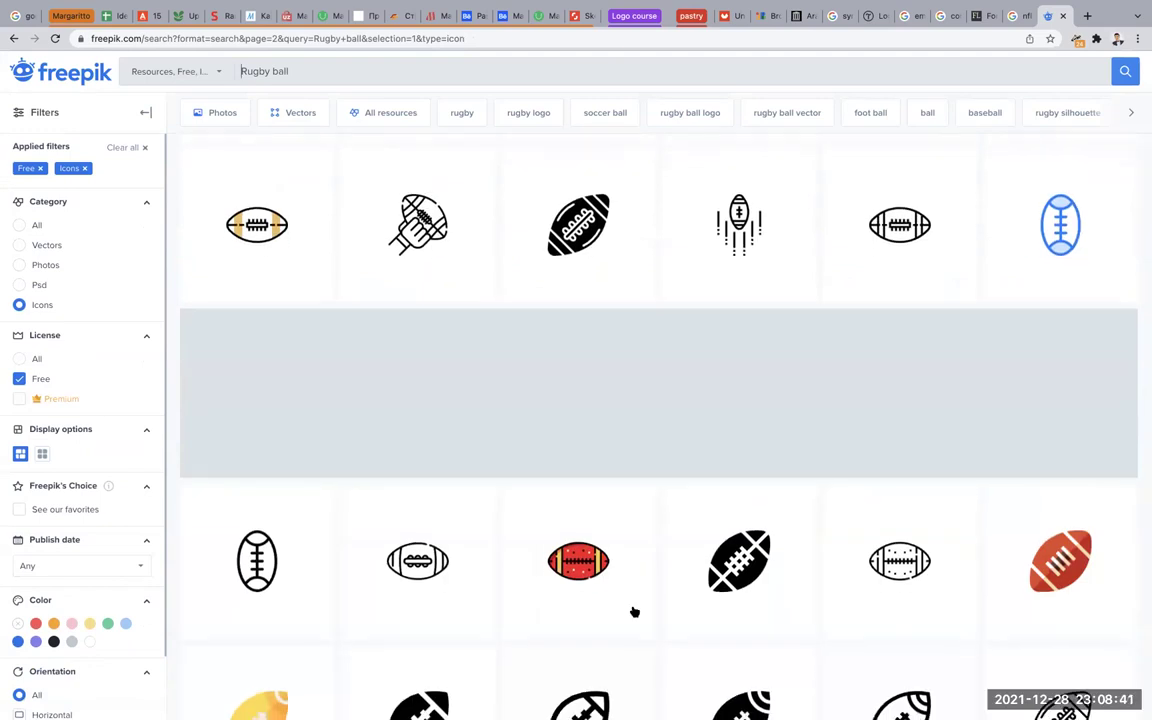
pyautogui.scroll(-3, 634, 611)
pyautogui.scroll(-2, 634, 611)
pyautogui.scroll(-1, 634, 611)
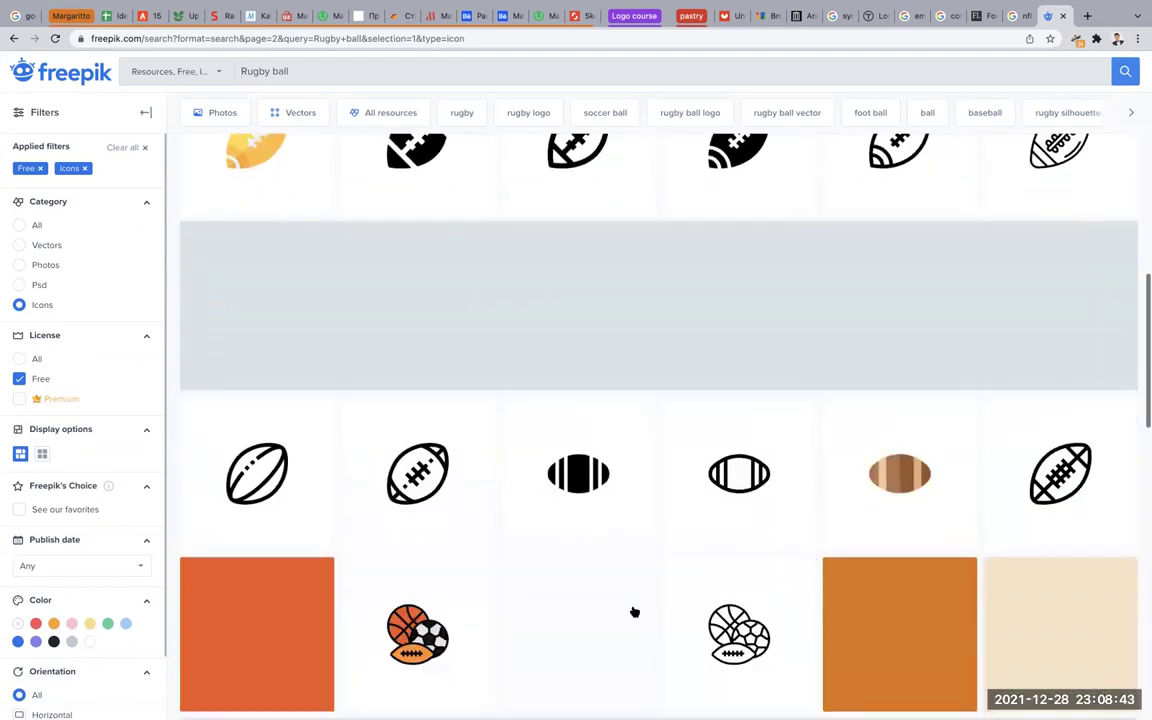
pyautogui.scroll(-2, 634, 611)
pyautogui.scroll(-3, 634, 611)
pyautogui.scroll(-3, 634, 611)
pyautogui.scroll(1, 633, 611)
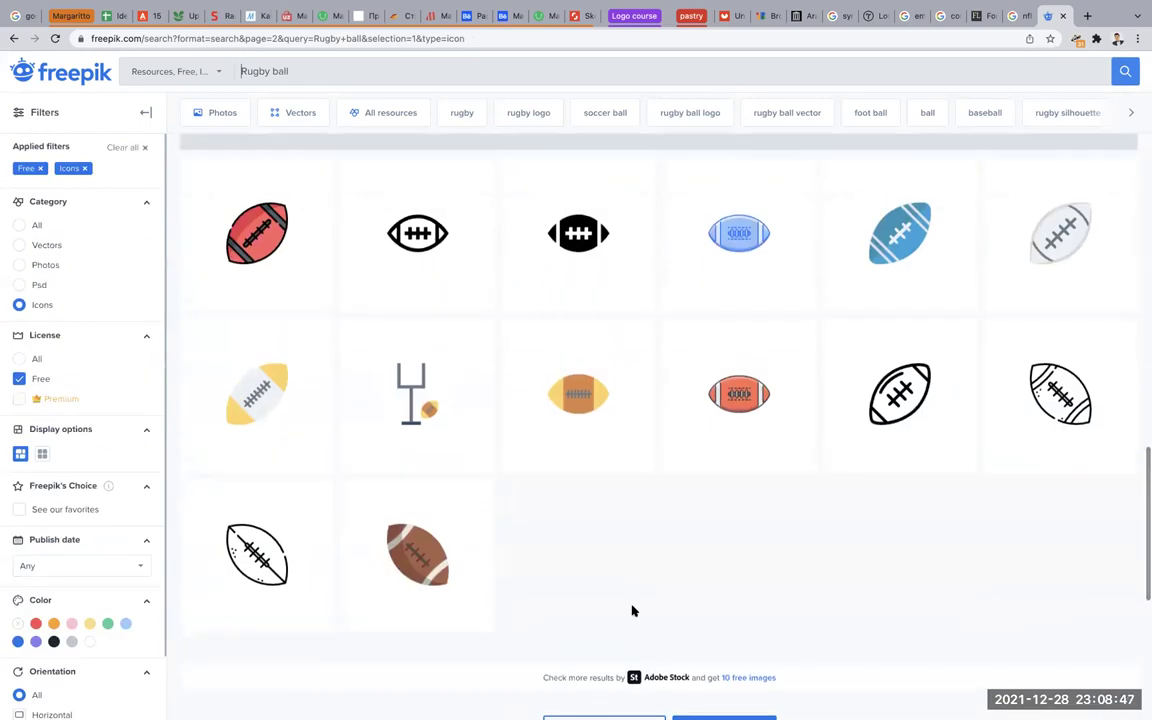
pyautogui.scroll(-1, 633, 611)
pyautogui.scroll(-2, 632, 610)
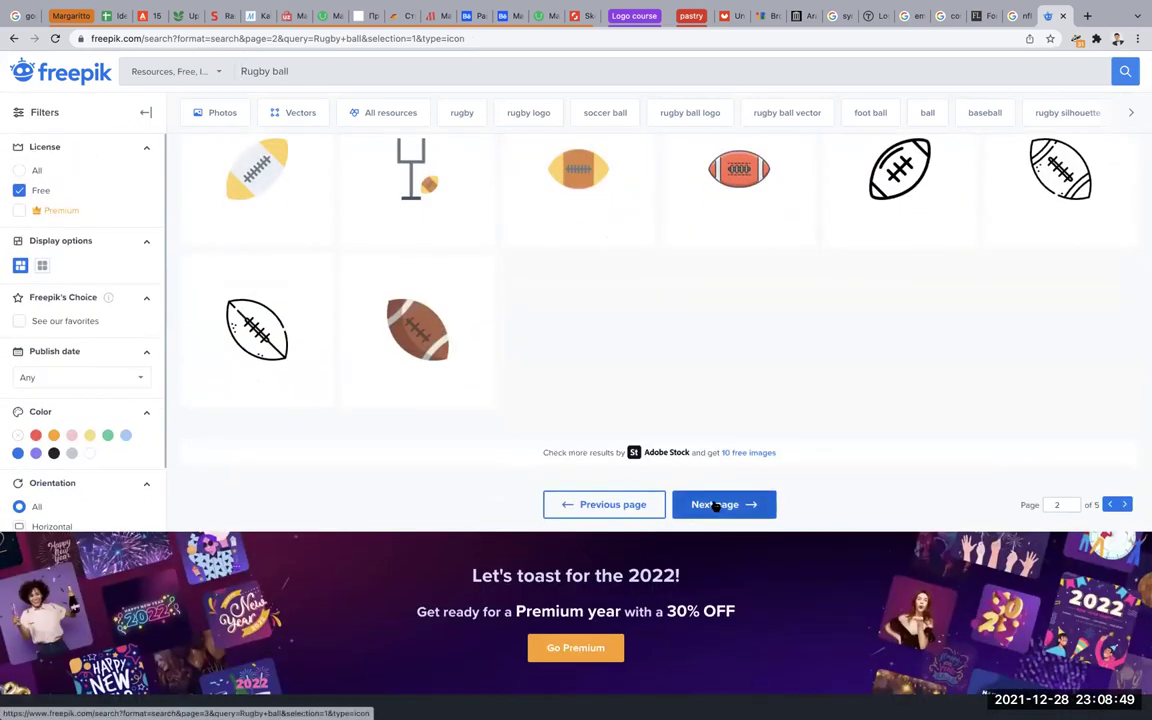
pyautogui.click(713, 504)
# Browse page 3 of the icon results and load page 4.
pyautogui.scroll(-2, 717, 476)
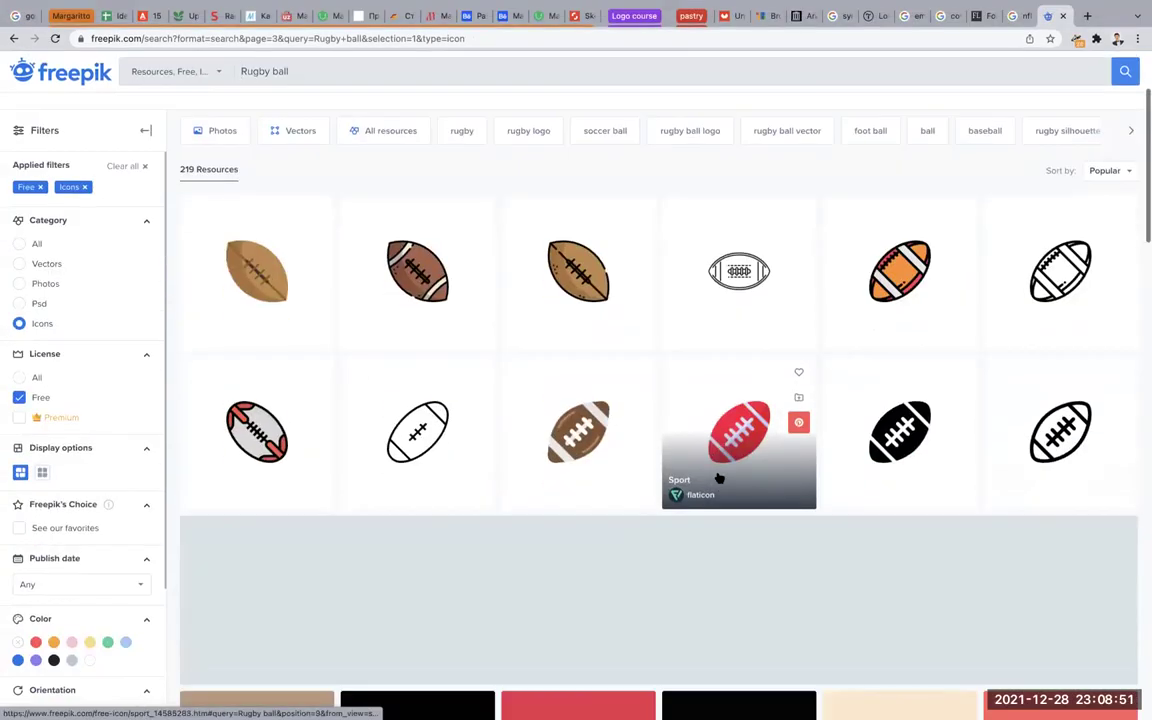
pyautogui.scroll(-3, 719, 479)
pyautogui.scroll(-2, 719, 479)
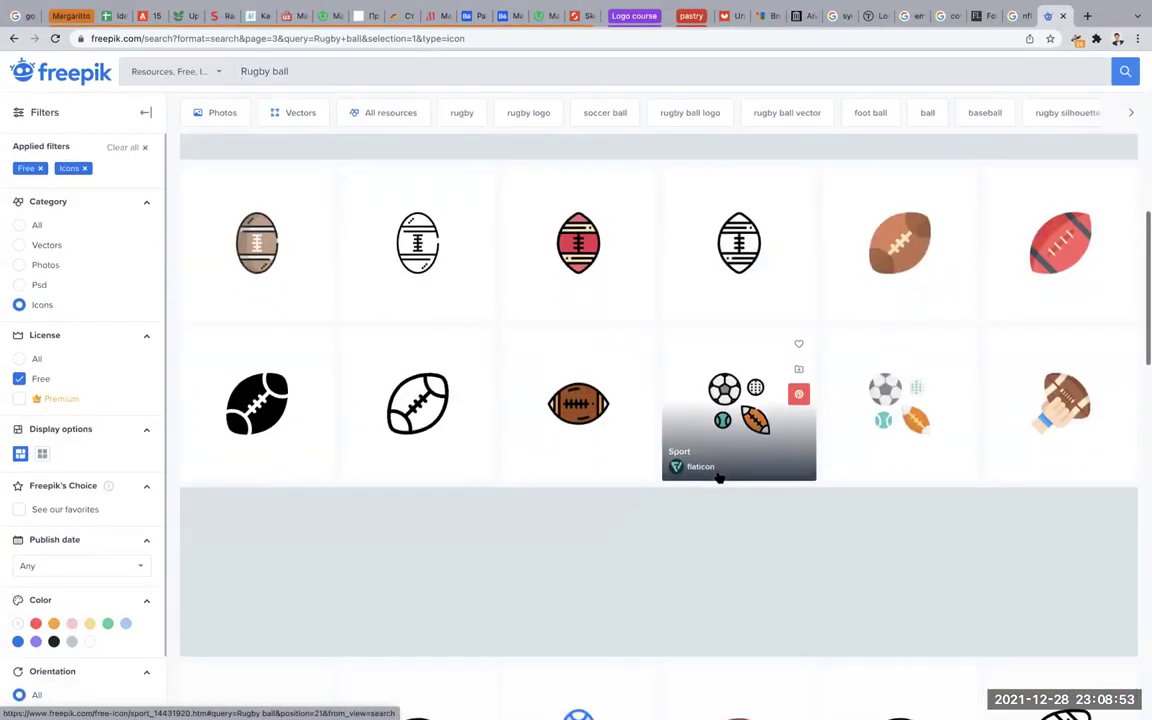
pyautogui.scroll(-3, 719, 478)
pyautogui.scroll(-3, 718, 478)
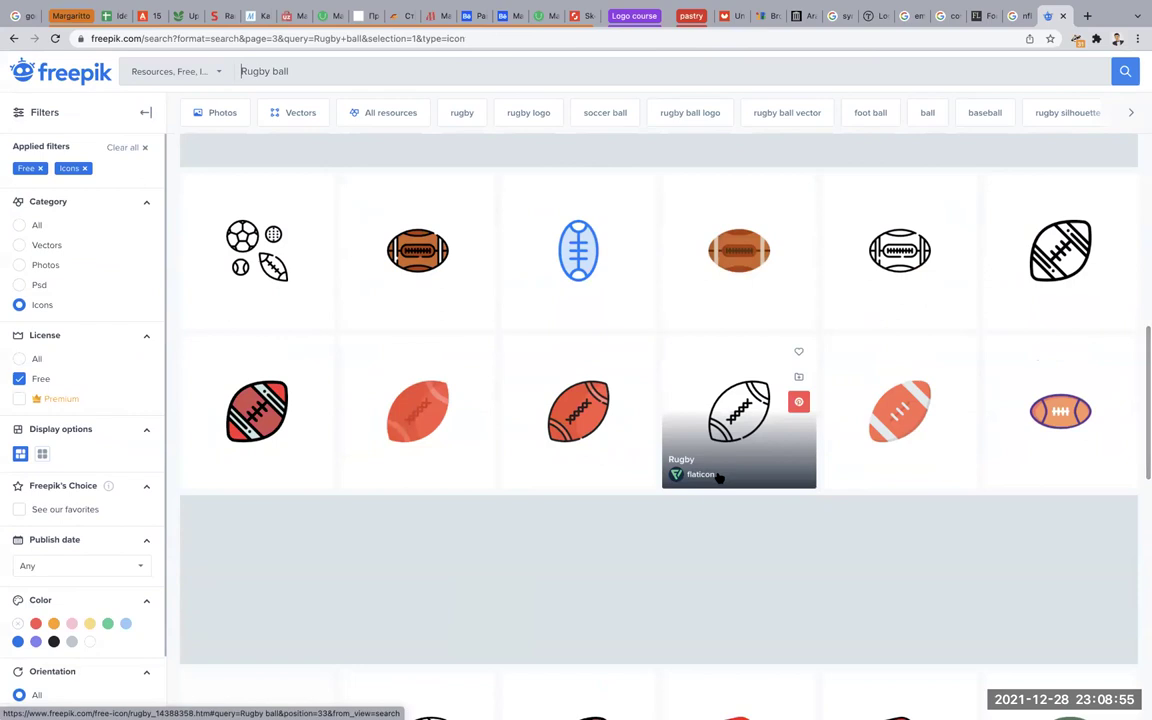
pyautogui.scroll(-2, 718, 477)
pyautogui.scroll(-5, 718, 477)
pyautogui.scroll(-3, 718, 478)
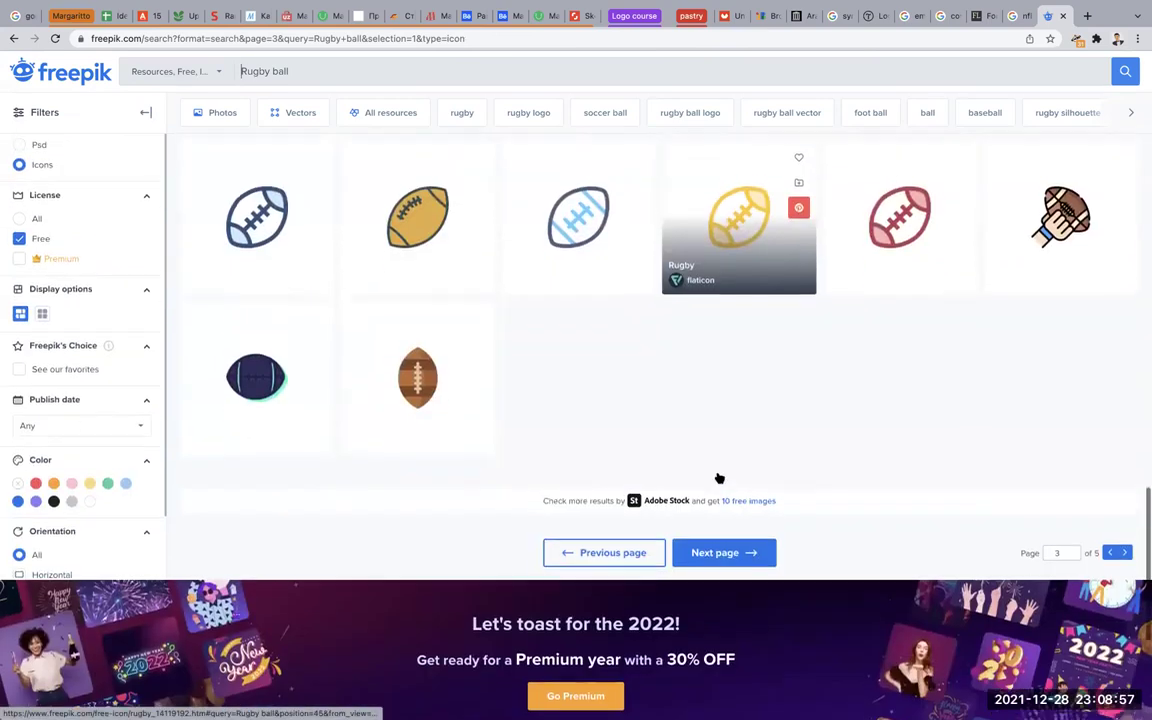
pyautogui.click(712, 546)
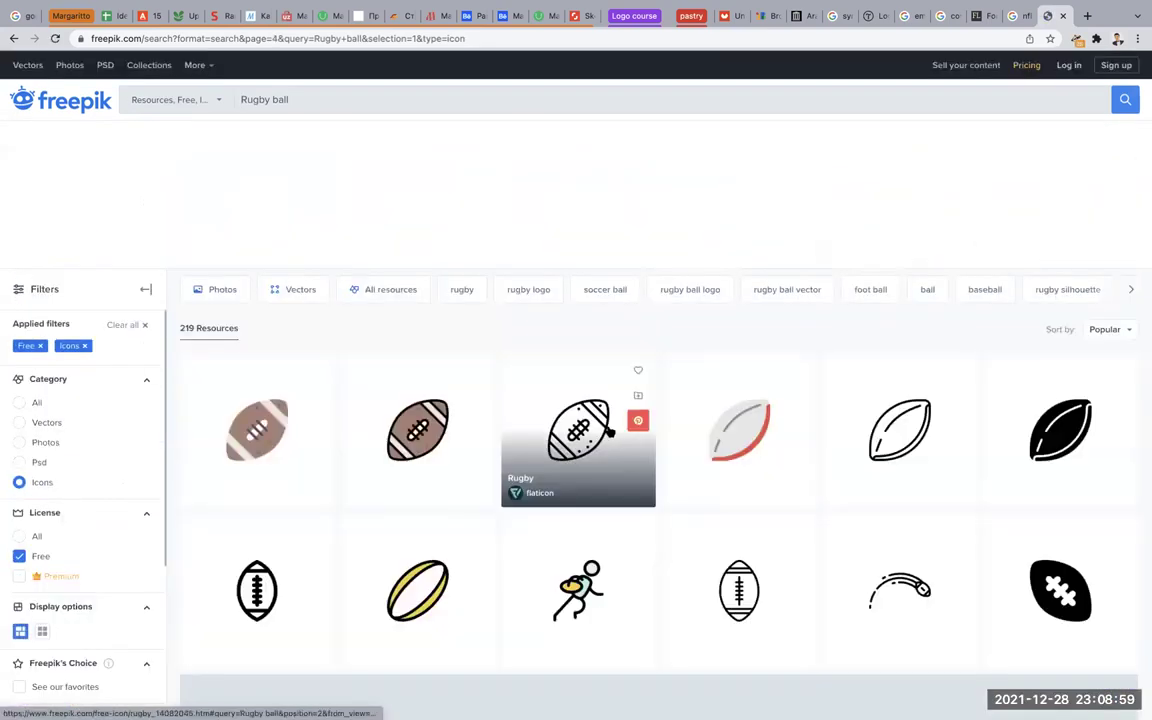
# Preview the rugby player defending ball icon, then load page 5 of results.
pyautogui.scroll(-4, 612, 430)
pyautogui.scroll(-3, 612, 432)
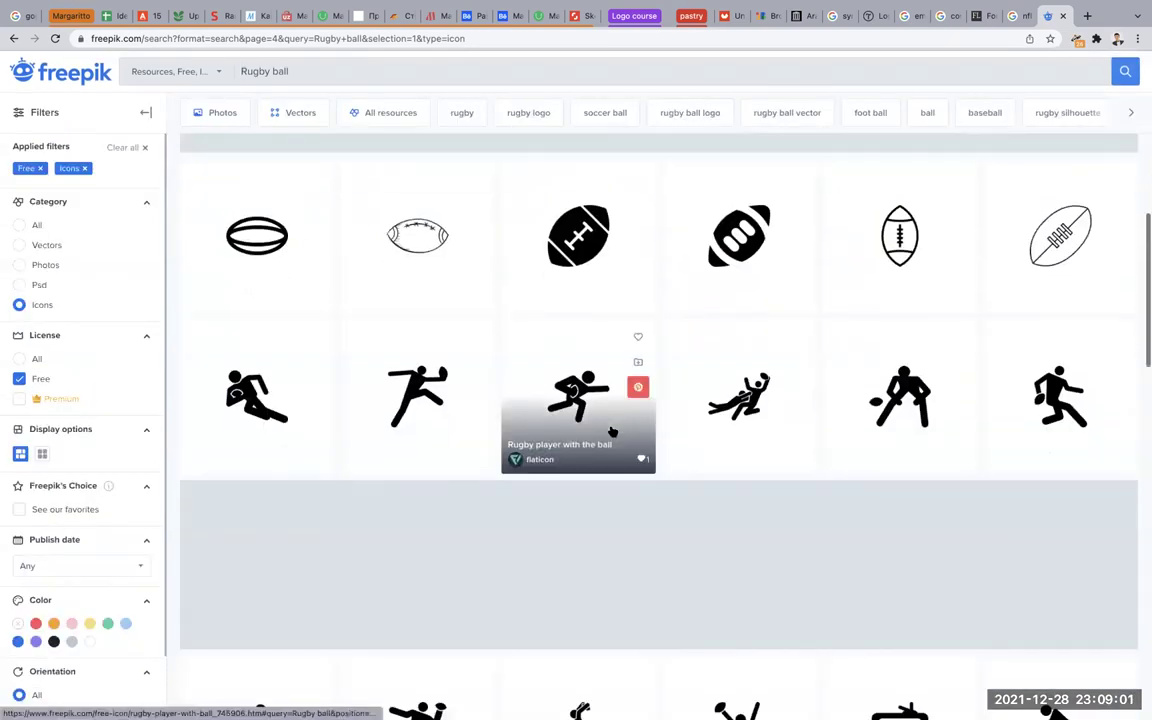
pyautogui.scroll(-3, 612, 430)
pyautogui.scroll(-3, 612, 430)
pyautogui.click(618, 434)
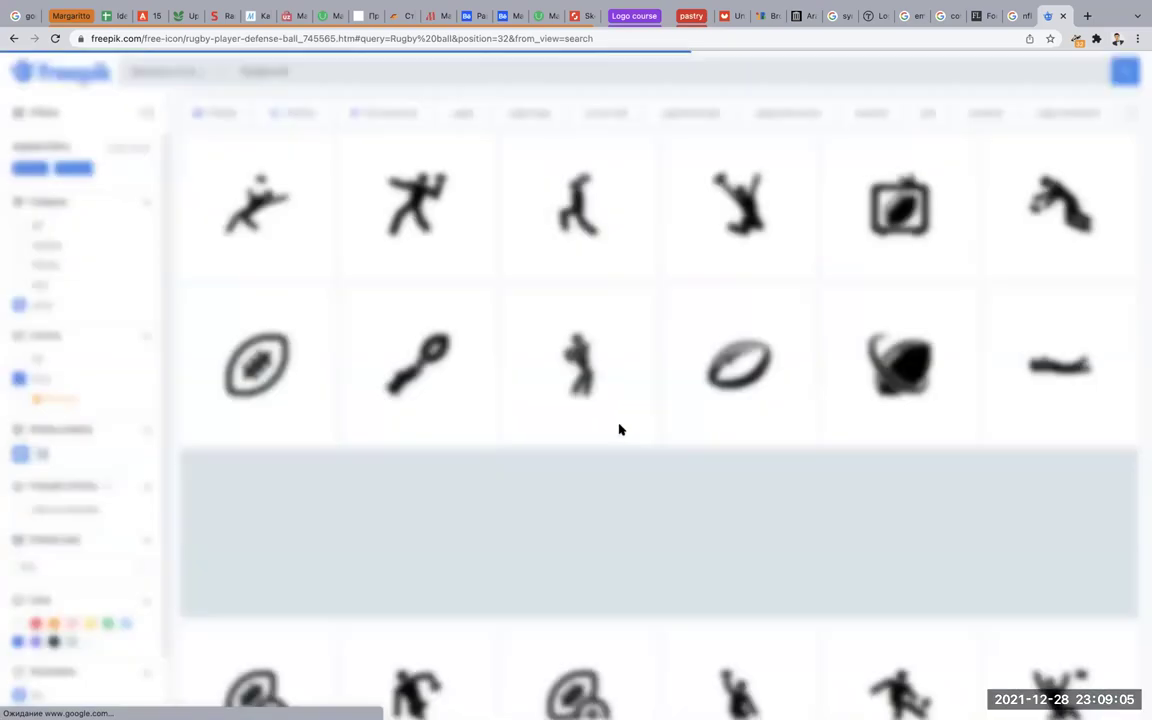
pyautogui.click(1050, 77)
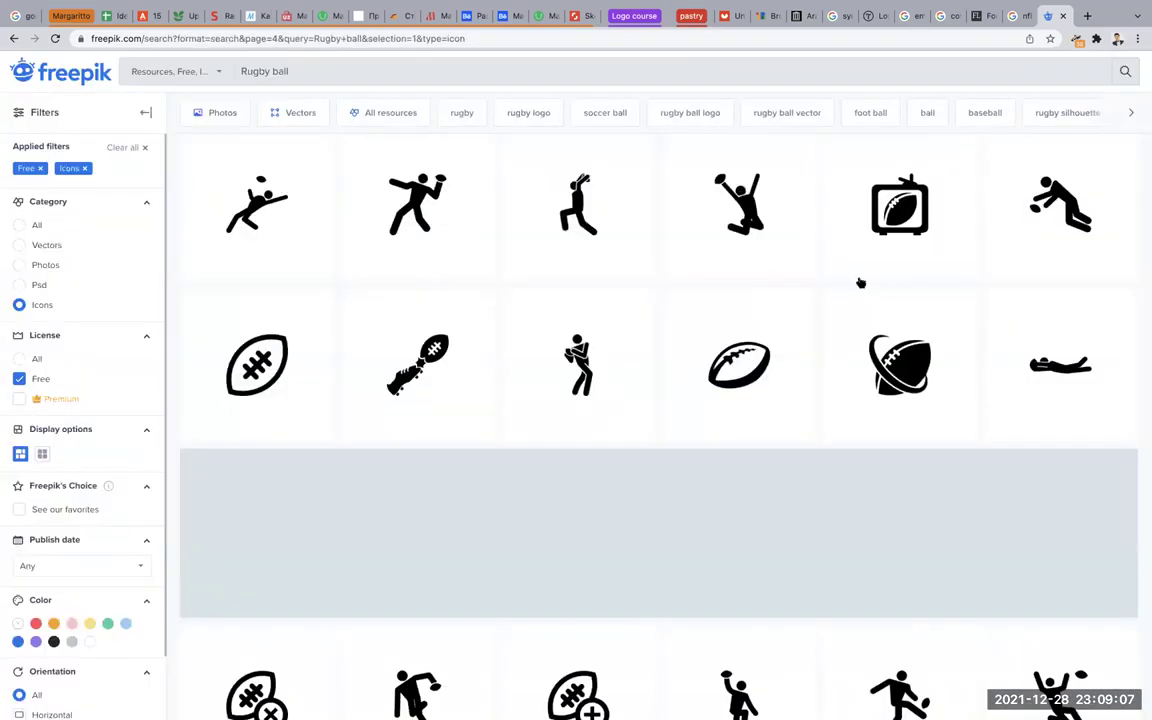
pyautogui.moveTo(740, 370); pyautogui.dragTo(580, 712)
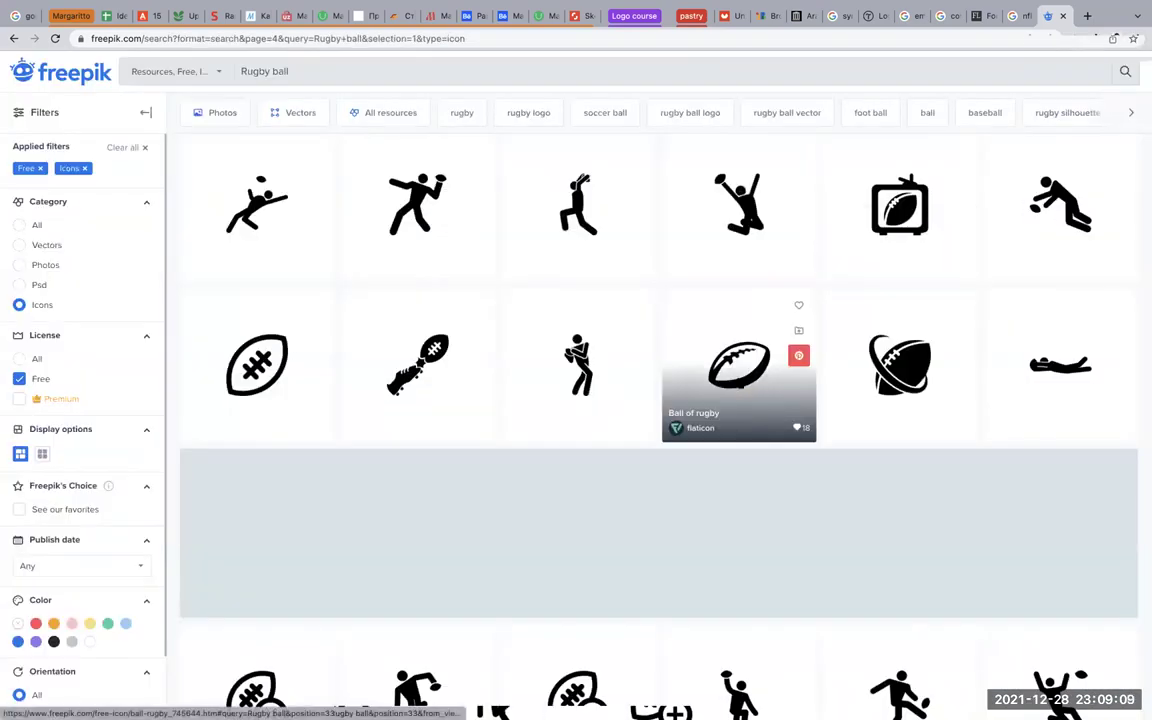
pyautogui.scroll(-3, 743, 372)
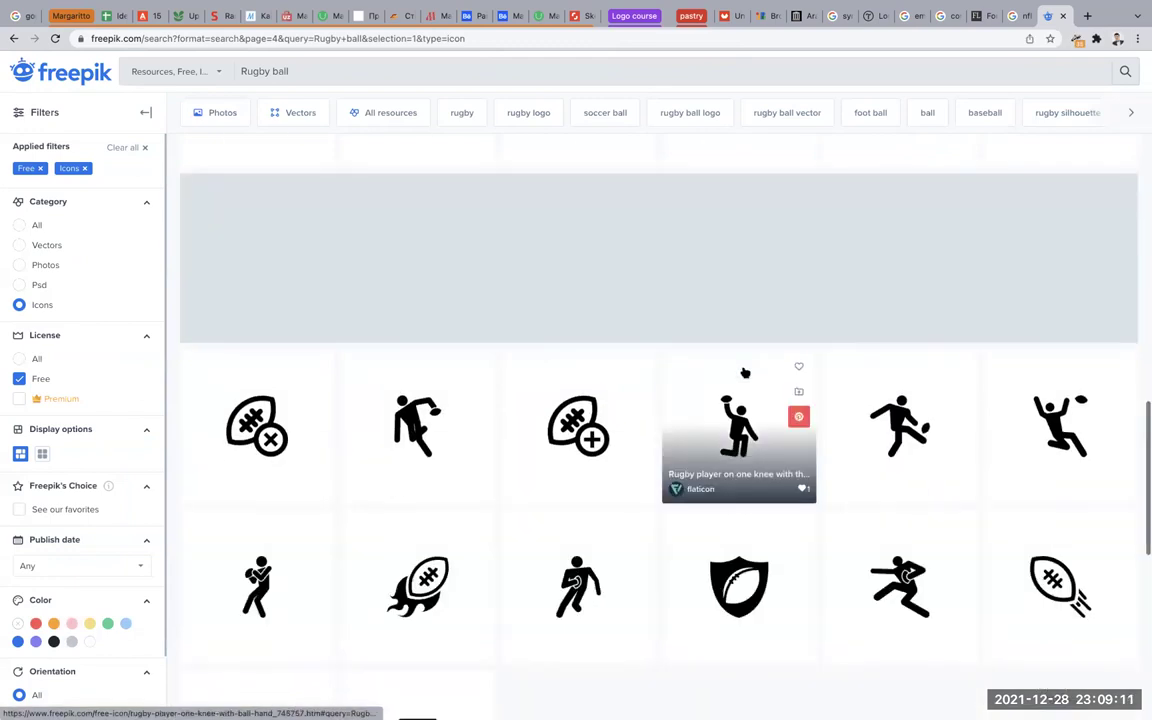
pyautogui.scroll(-3, 743, 372)
pyautogui.click(743, 580)
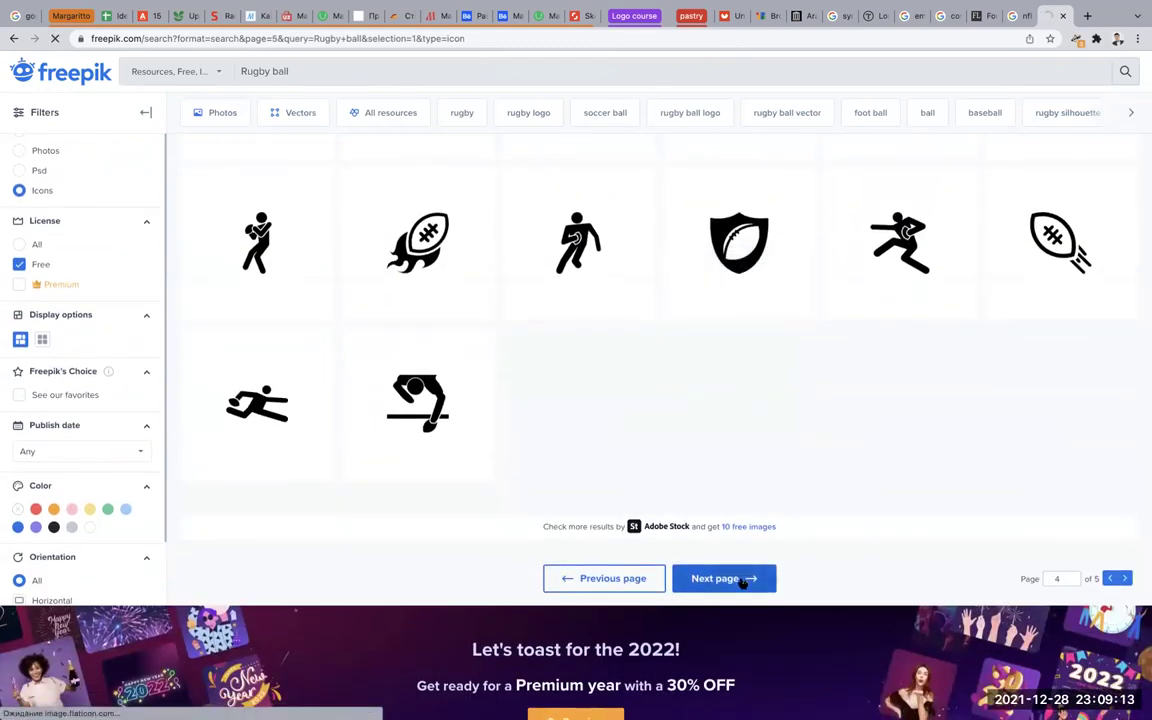
pyautogui.scroll(-2, 700, 538)
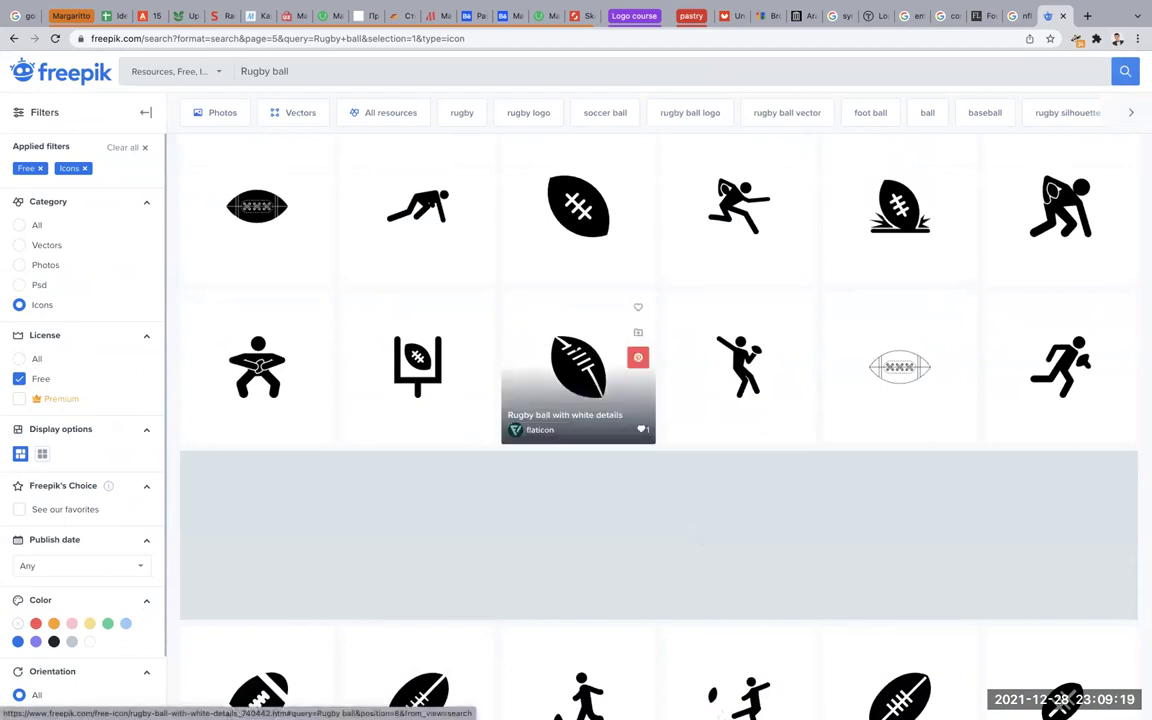
# Open the 'Rugby ball with white details' icon and follow it to Flaticon.
pyautogui.click(571, 342)
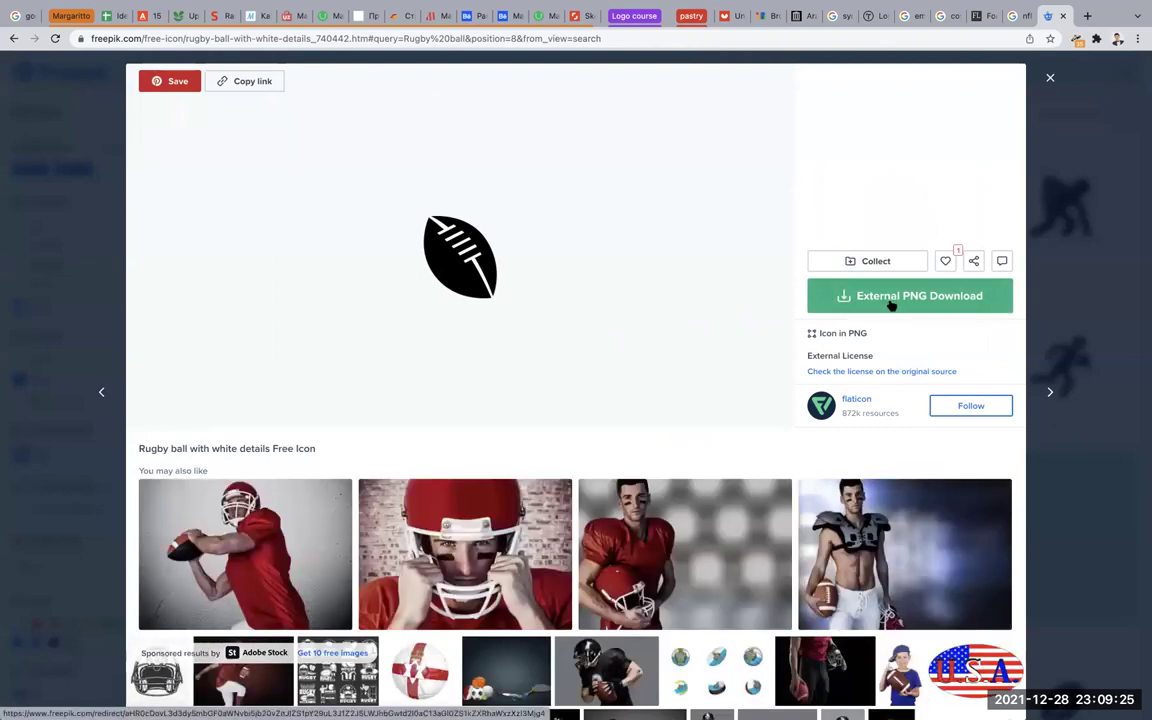
pyautogui.click(890, 303)
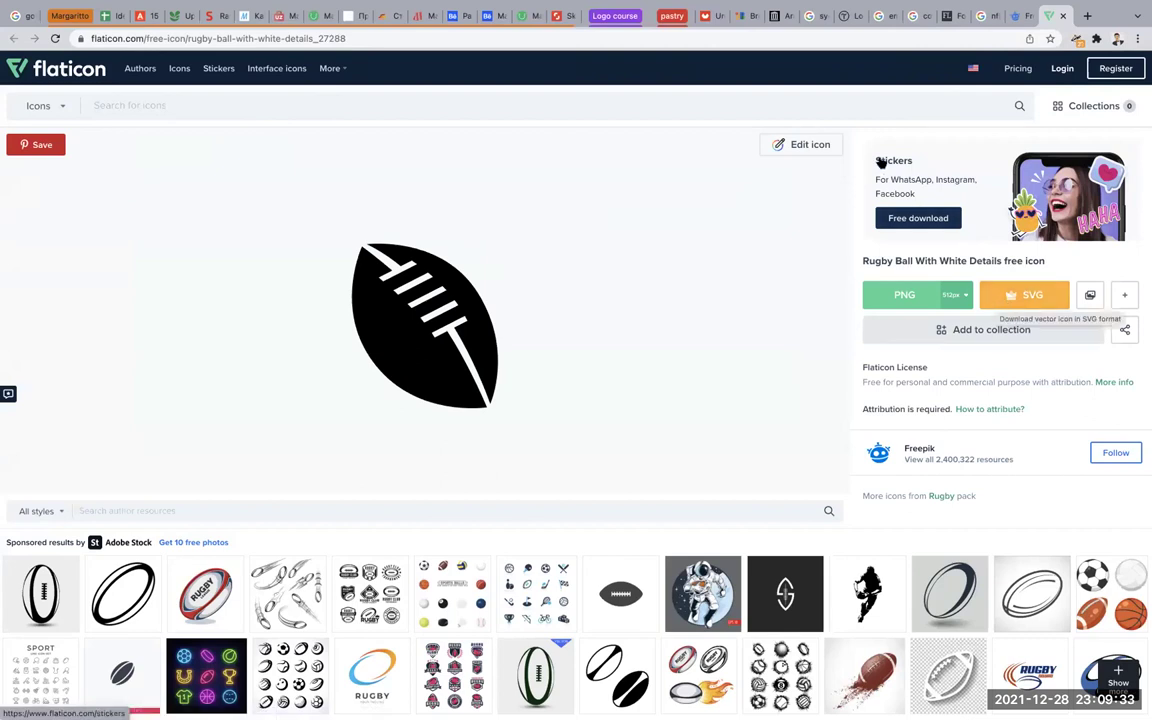
# Briefly enter and exit the icon editor, then choose the PNG download.
pyautogui.click(800, 145)
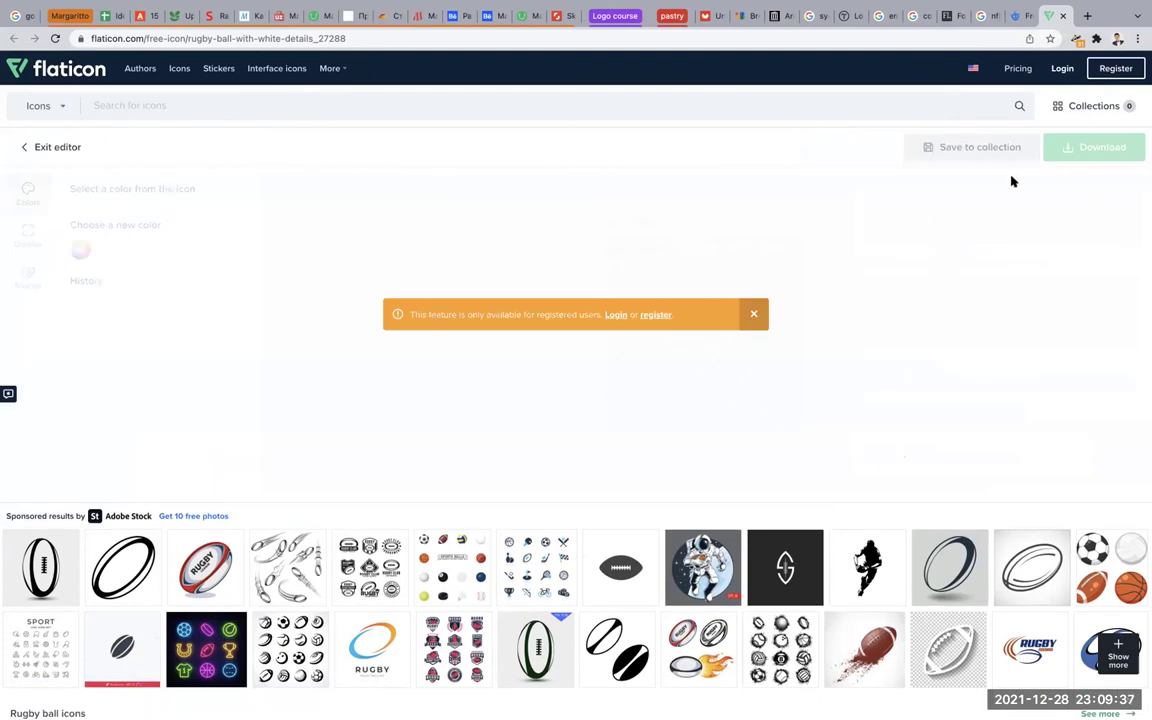
pyautogui.click(47, 147)
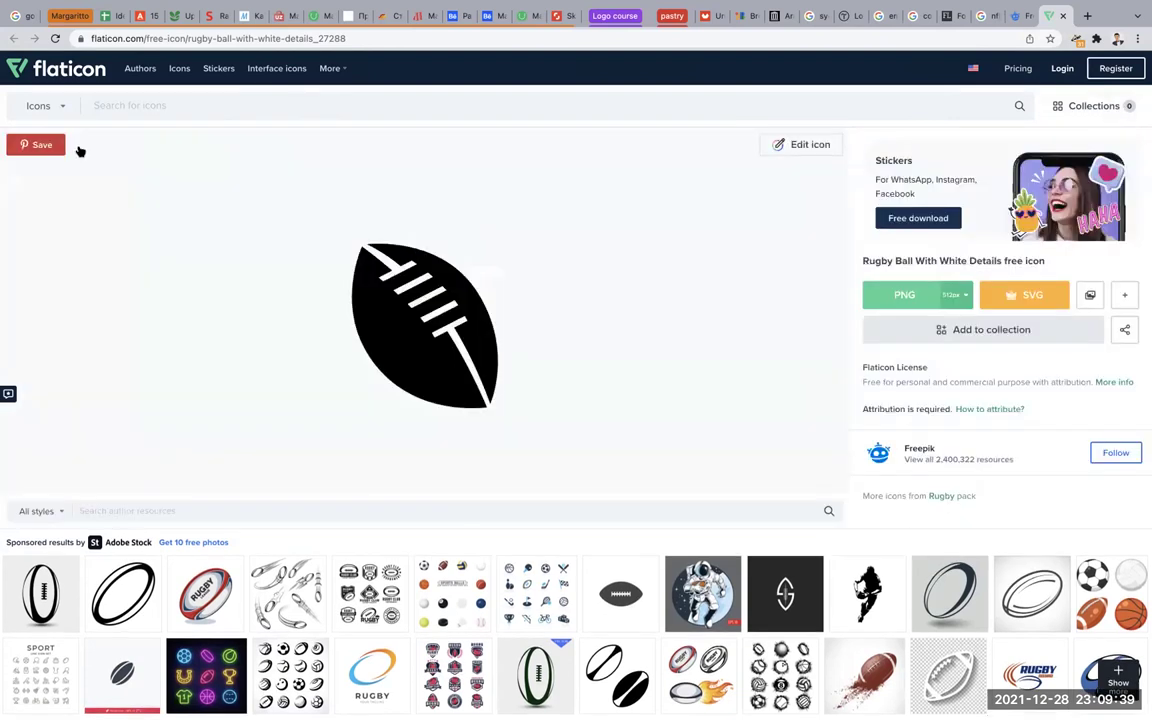
pyautogui.click(903, 300)
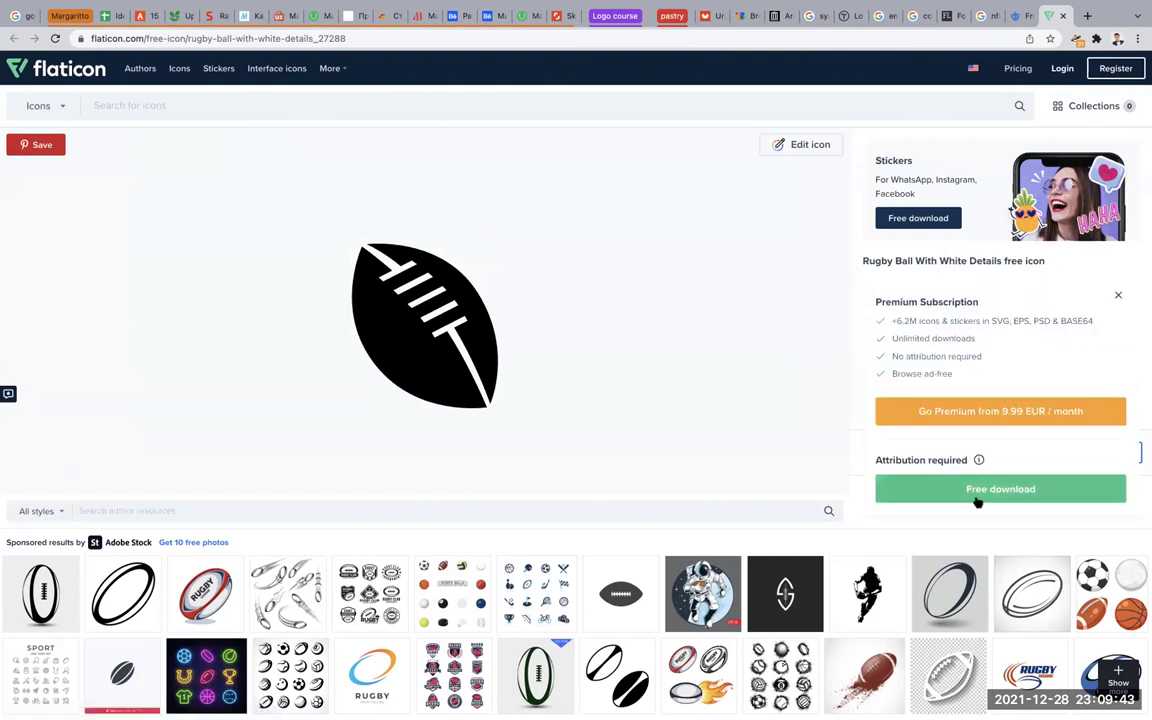
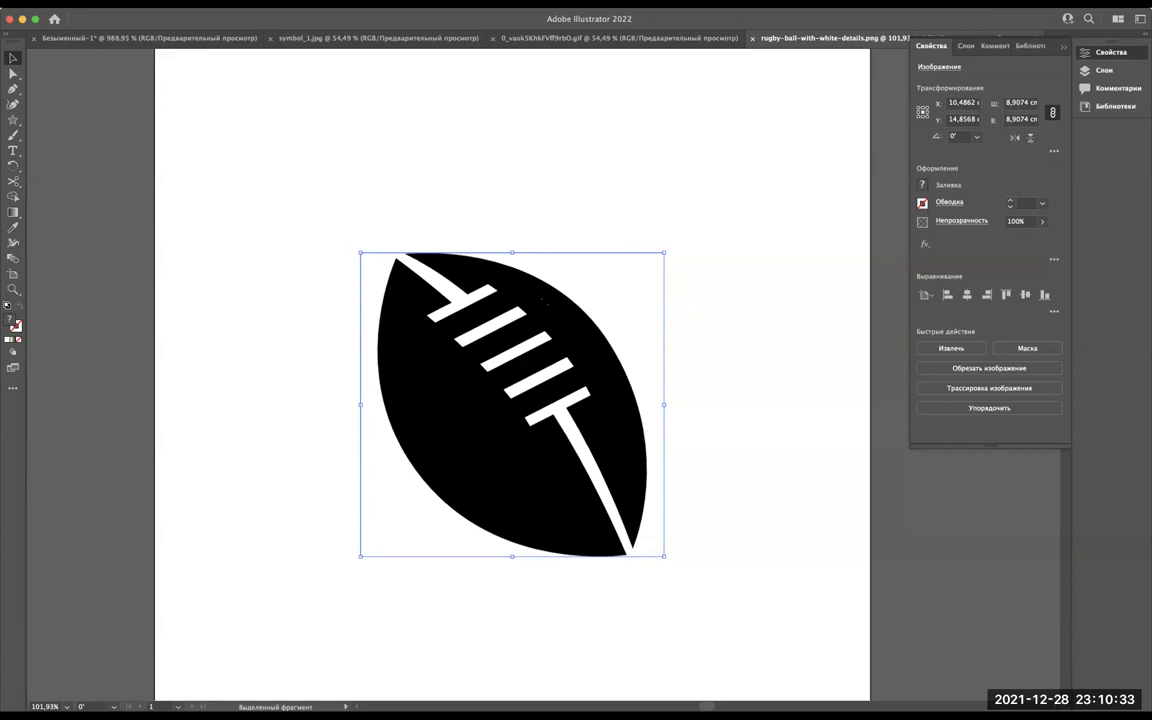
# Apply Image Trace to the rugby ball picture and zoom in on the result.
pyautogui.click(235, 13)
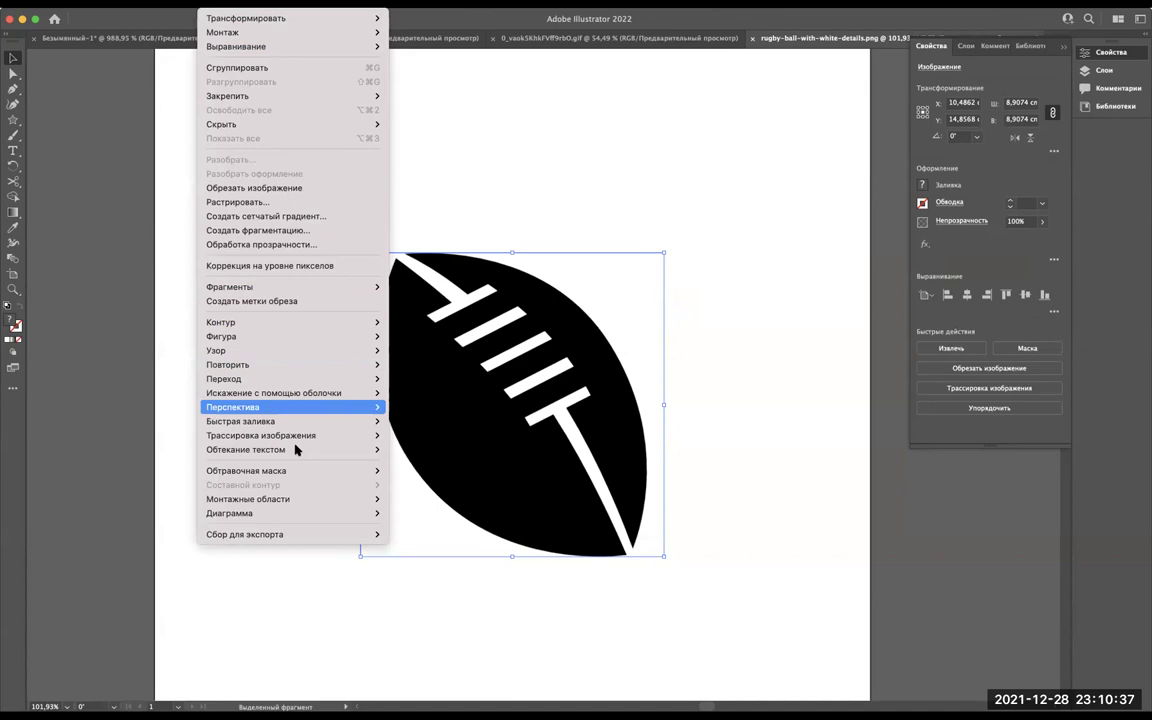
pyautogui.moveTo(261, 435)
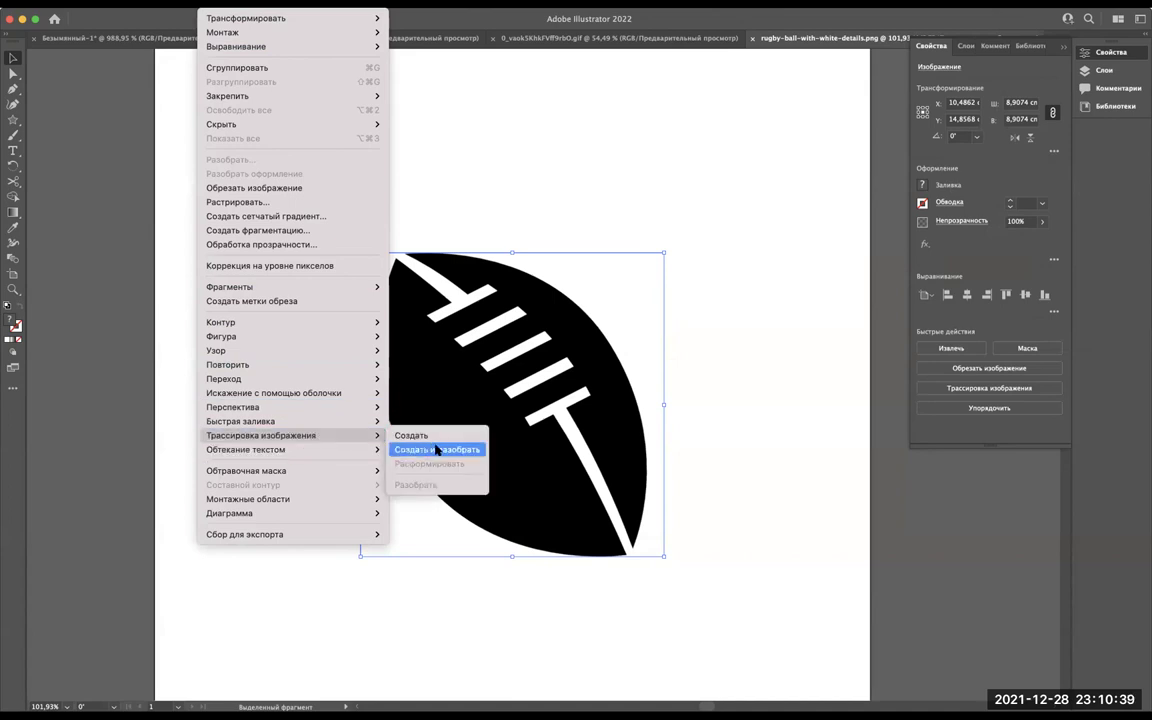
pyautogui.click(458, 439)
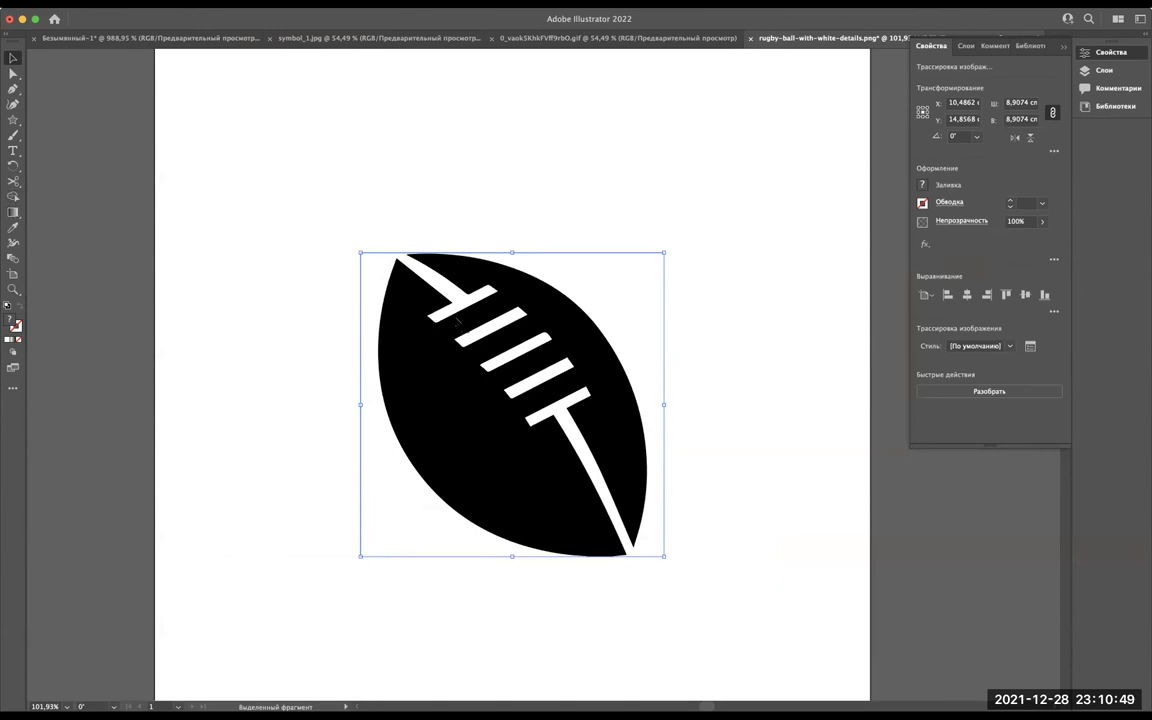
pyautogui.scroll(5, 457, 321)
pyautogui.scroll(5, 457, 321)
pyautogui.scroll(3, 457, 321)
pyautogui.scroll(-2, 426, 237)
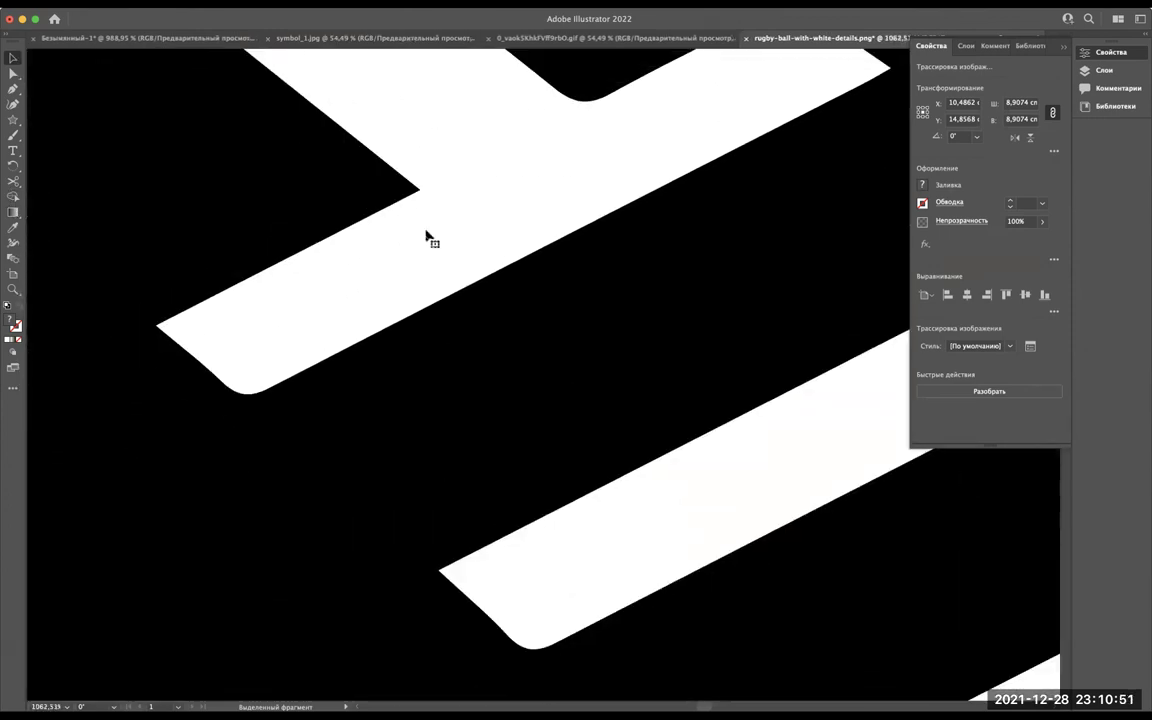
pyautogui.scroll(3, 414, 196)
# Compare the trace against the raw pixels with undo and redo, ending on the untraced image.
pyautogui.hotkey('ctrl', 'z')
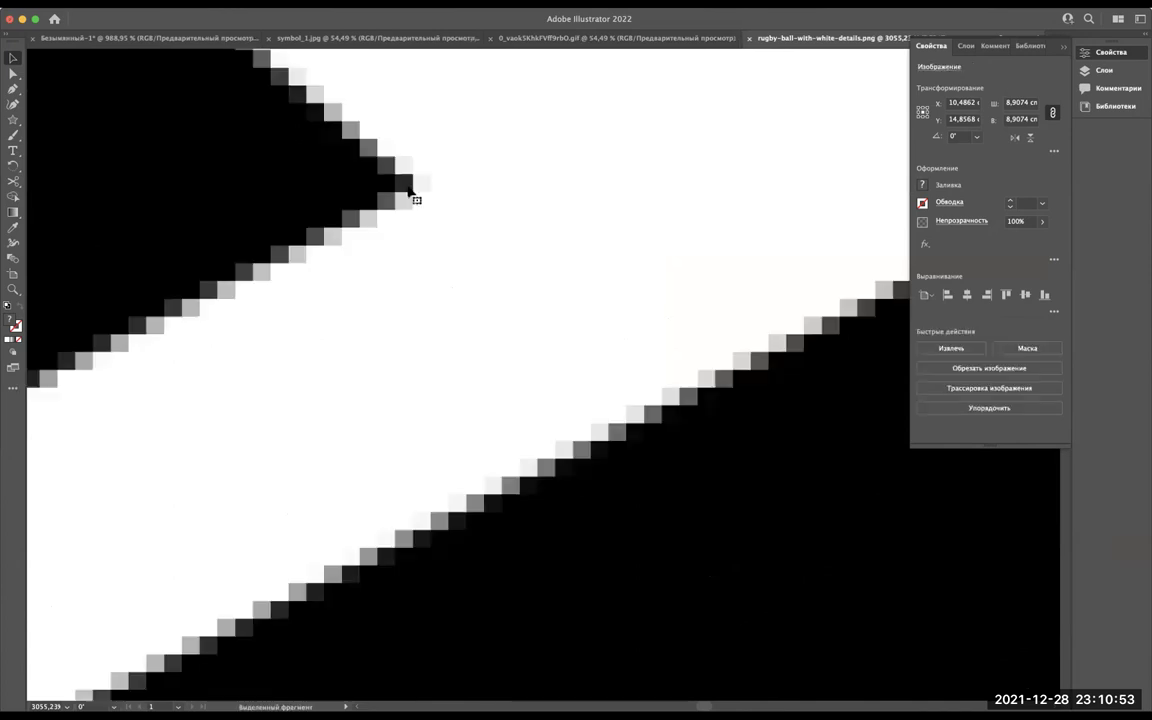
pyautogui.hotkey('ctrl', 'shift', 'z')
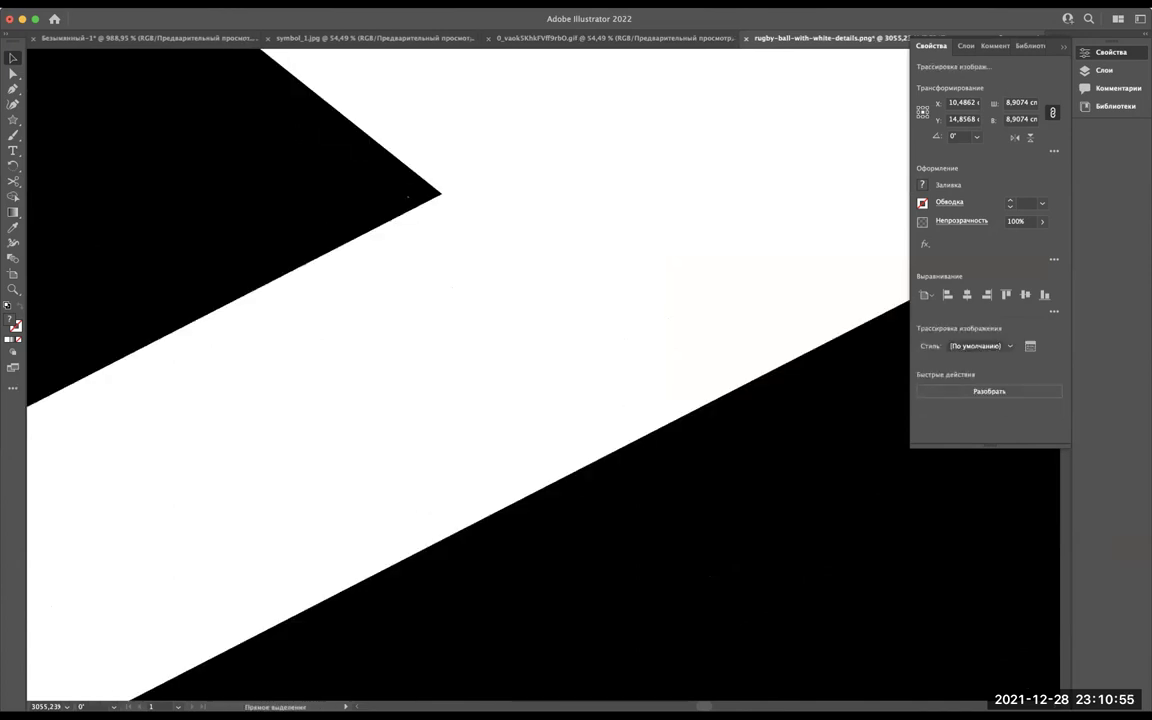
pyautogui.hotkey('ctrl', 'z')
pyautogui.scroll(-6, 410, 194)
pyautogui.scroll(-4, 410, 194)
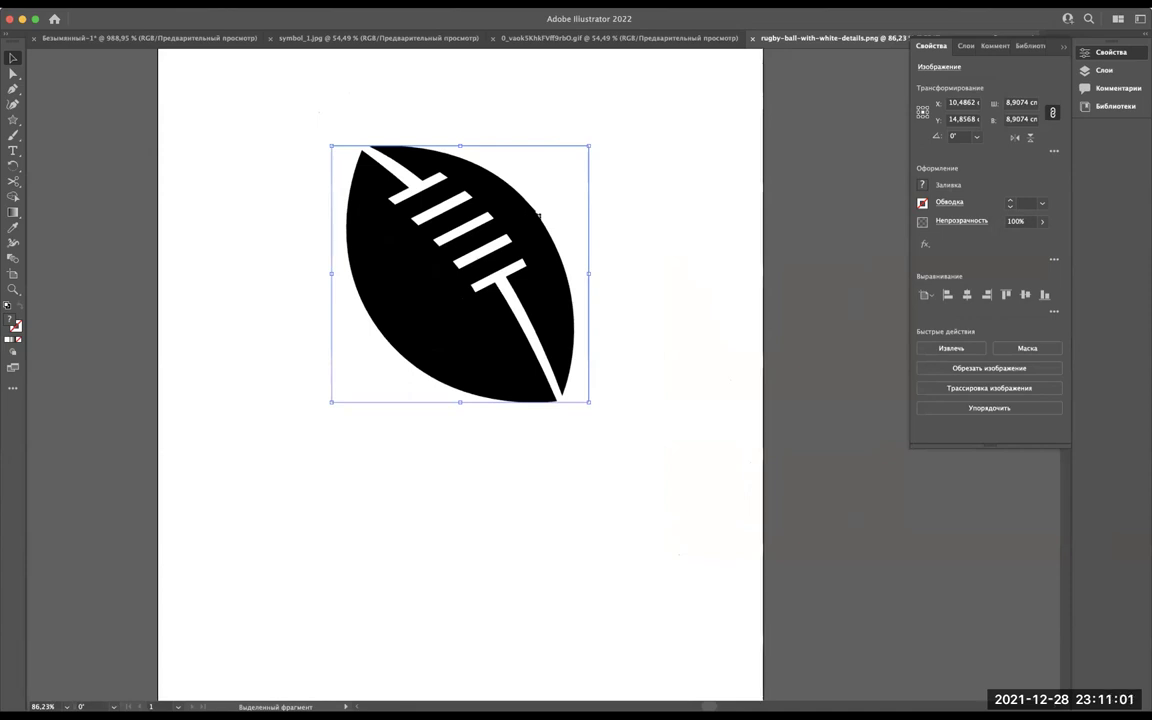
pyautogui.scroll(2, 424, 180)
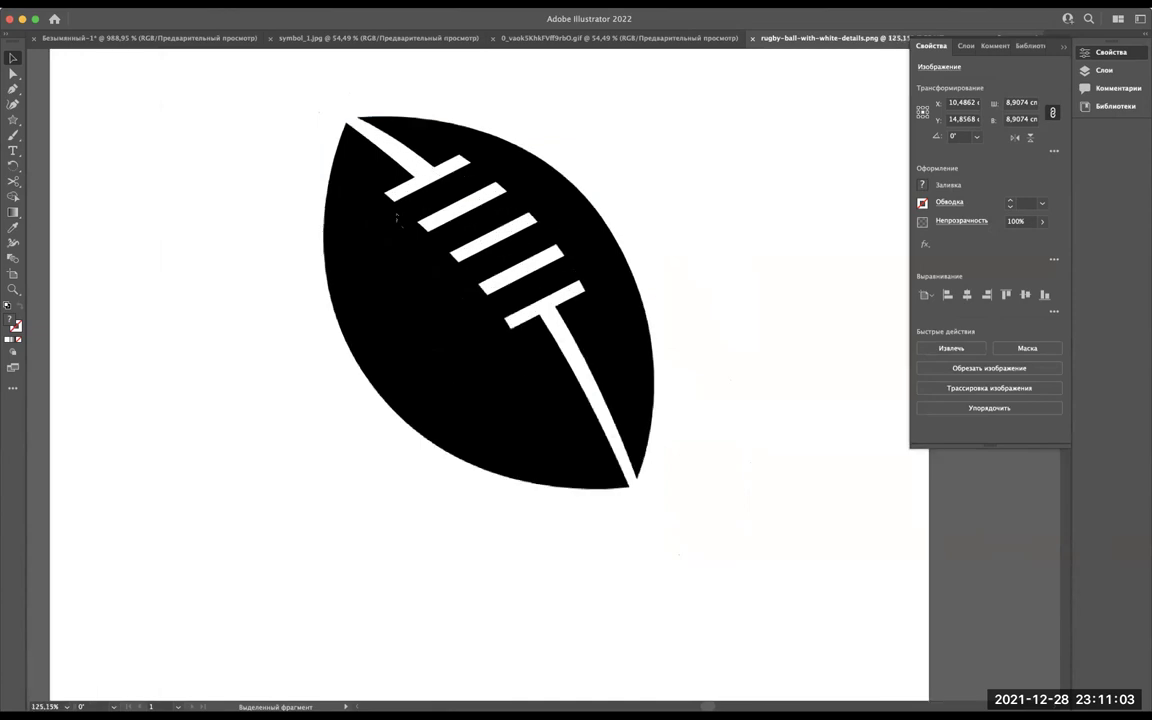
pyautogui.scroll(1, 424, 180)
pyautogui.scroll(3, 424, 180)
pyautogui.scroll(2, 424, 180)
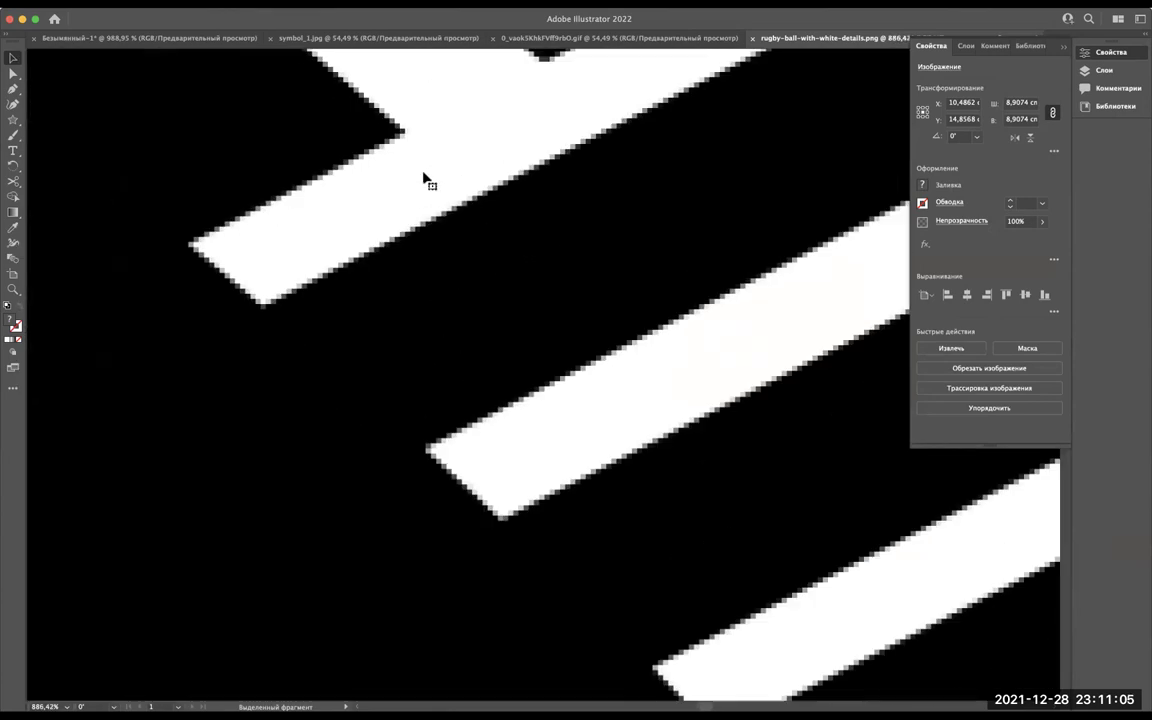
pyautogui.scroll(-1, 424, 180)
pyautogui.scroll(-1, 424, 180)
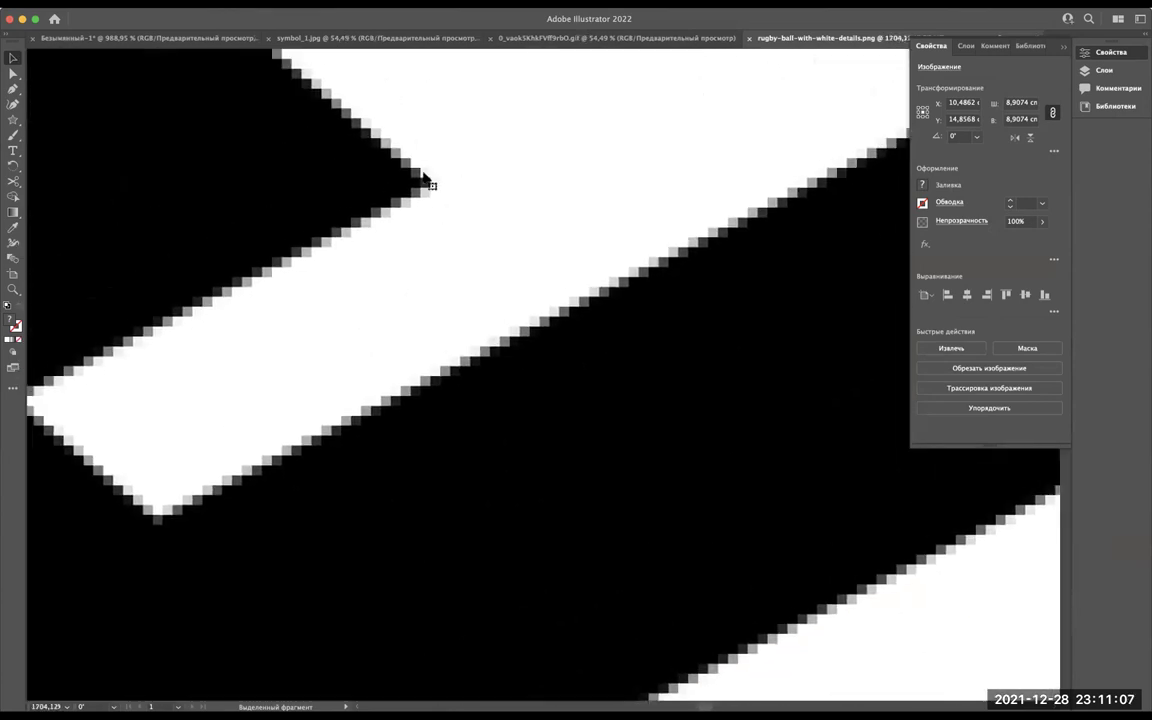
pyautogui.scroll(-1, 424, 180)
pyautogui.scroll(-1, 424, 180)
pyautogui.scroll(2, 424, 180)
pyautogui.scroll(3, 424, 180)
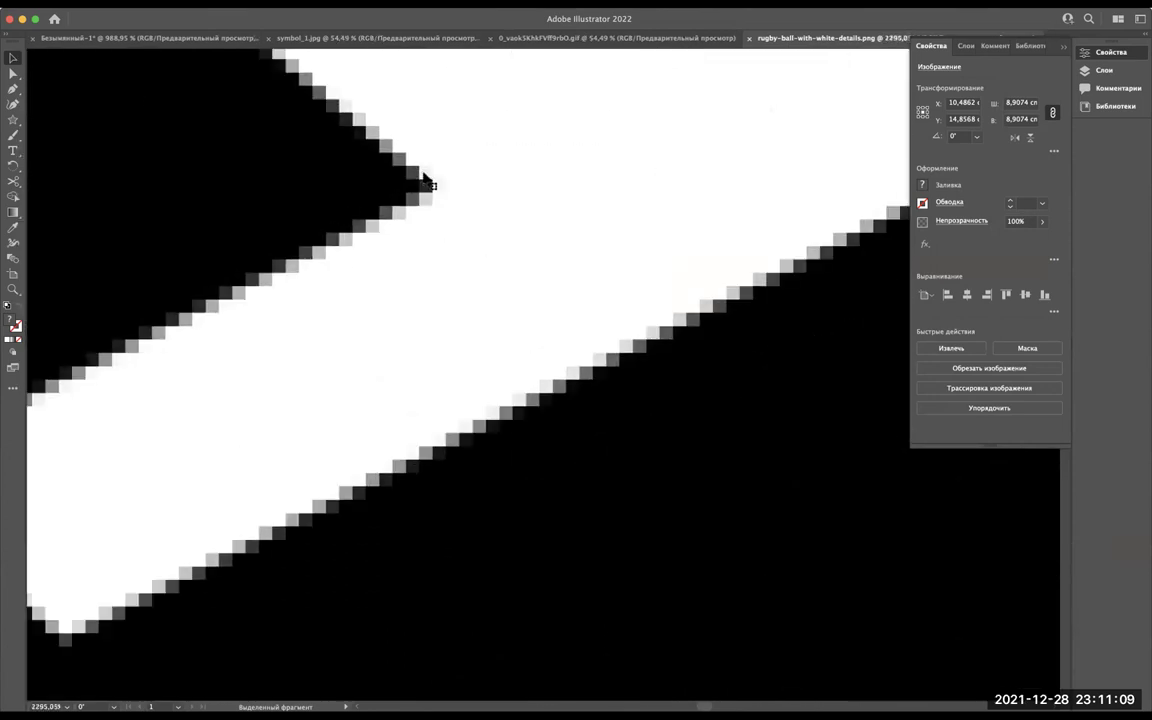
pyautogui.scroll(1, 424, 180)
pyautogui.scroll(1, 424, 180)
pyautogui.scroll(-1, 424, 178)
pyautogui.scroll(2, 424, 178)
pyautogui.scroll(-2, 424, 178)
pyautogui.scroll(2, 424, 178)
pyautogui.scroll(1, 424, 177)
pyautogui.scroll(-2, 424, 178)
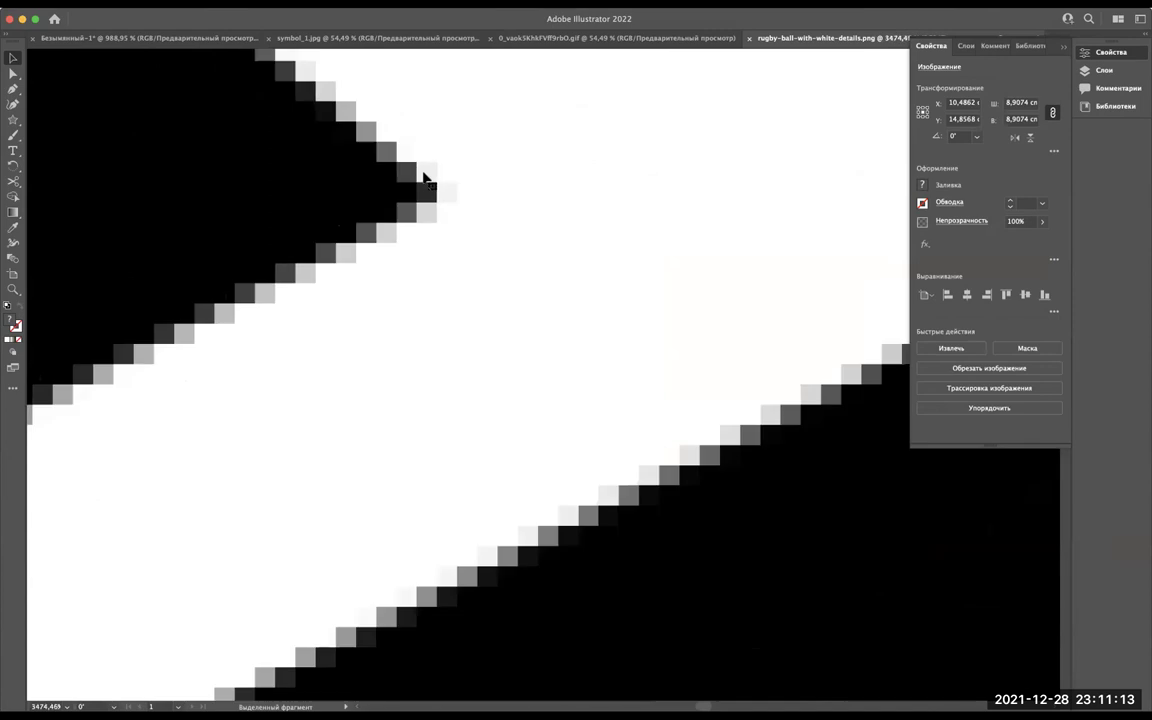
pyautogui.scroll(-1, 424, 178)
pyautogui.scroll(-3, 424, 180)
pyautogui.scroll(-3, 428, 183)
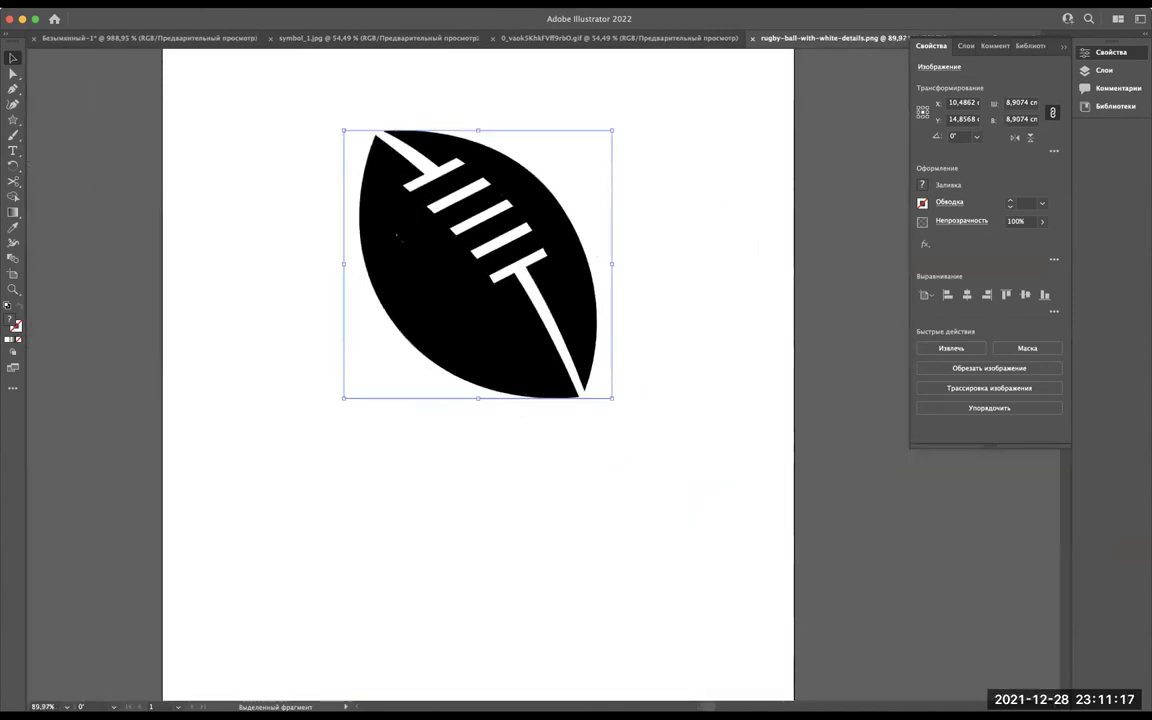
pyautogui.scroll(3, 397, 236)
pyautogui.scroll(-1, 410, 260)
pyautogui.scroll(-1, 422, 288)
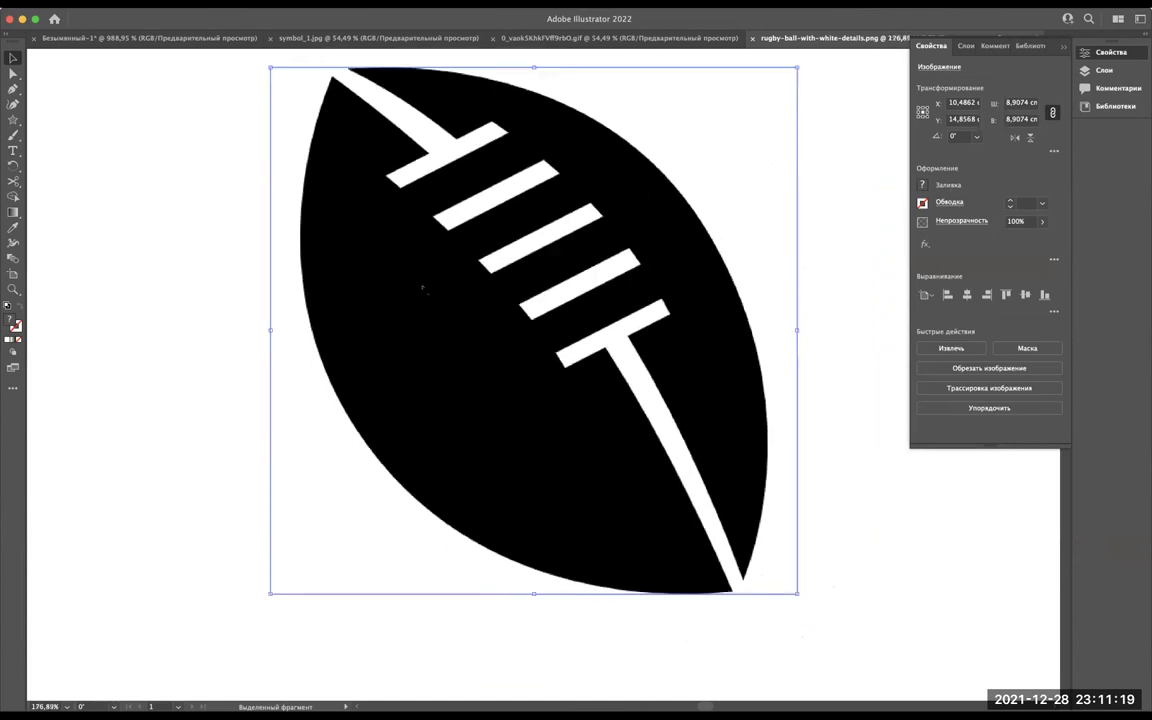
pyautogui.scroll(3, 422, 288)
pyautogui.scroll(3, 422, 288)
pyautogui.scroll(2, 422, 288)
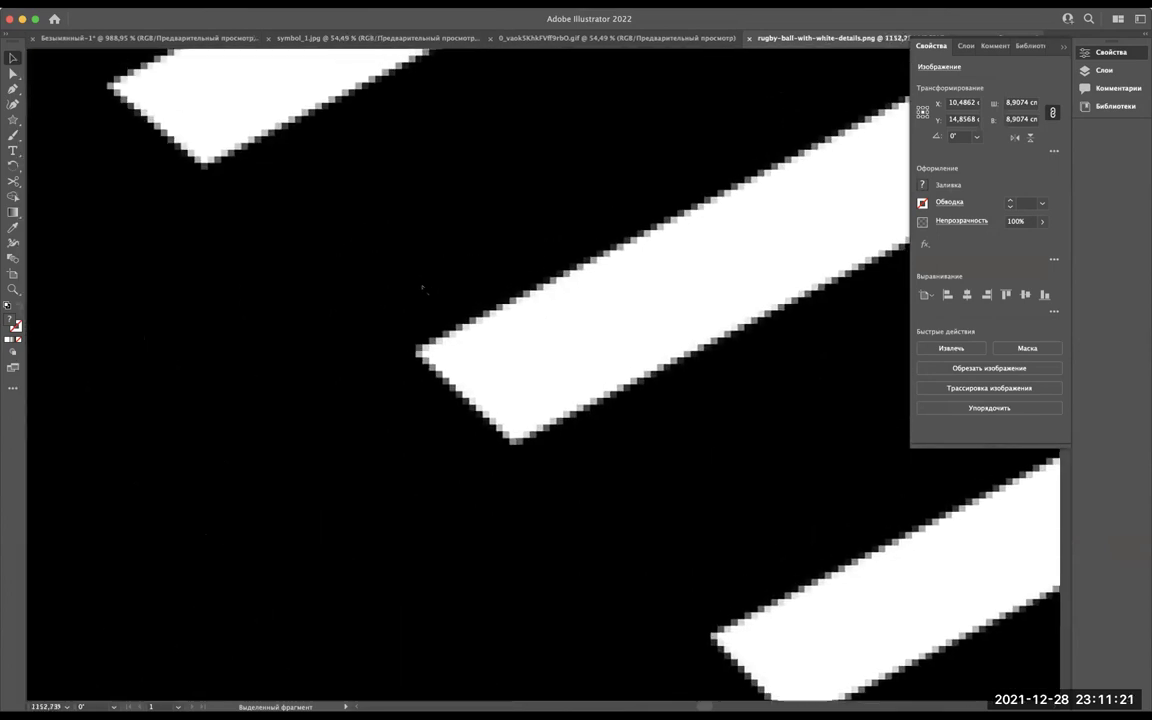
pyautogui.scroll(-3, 430, 390)
pyautogui.scroll(-2, 430, 390)
pyautogui.scroll(-1, 430, 390)
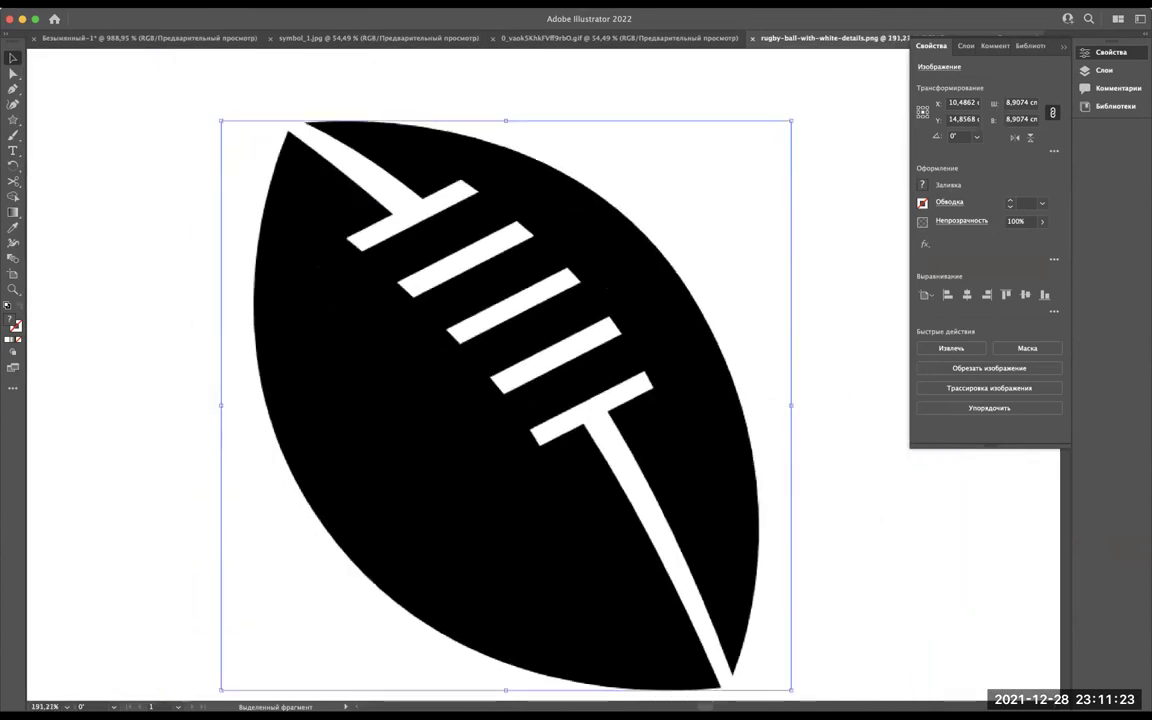
pyautogui.scroll(-1, 536, 515)
pyautogui.scroll(-2, 536, 515)
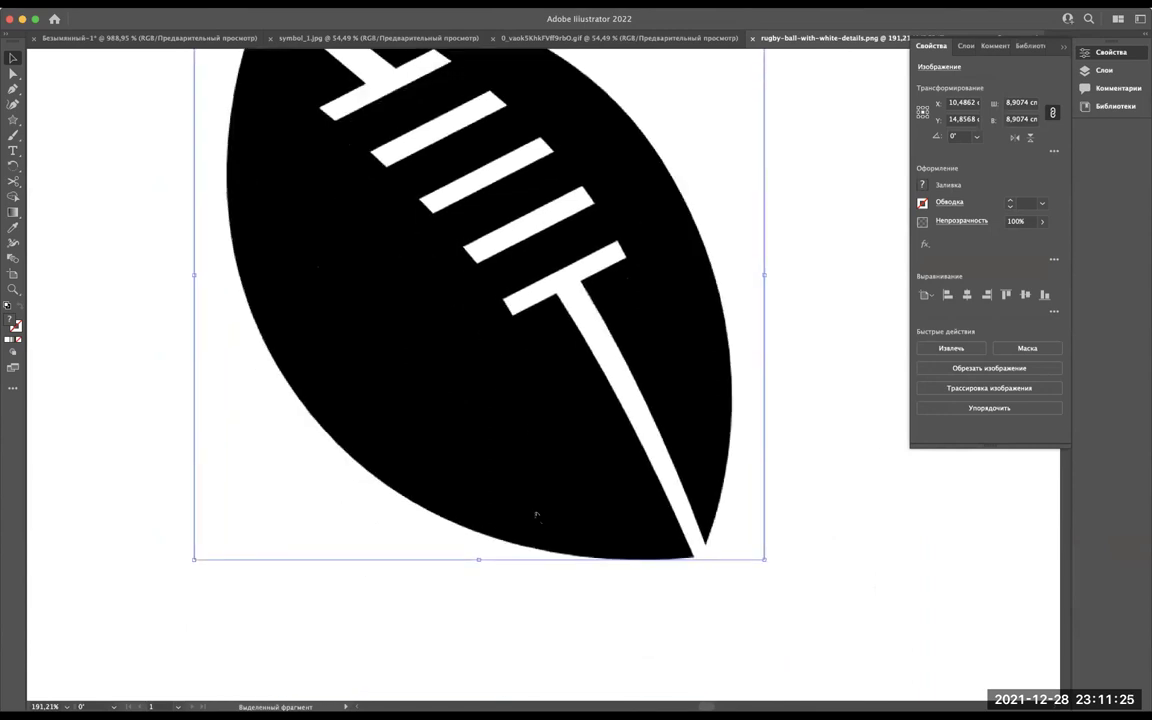
pyautogui.scroll(2, 536, 515)
pyautogui.scroll(-1, 536, 515)
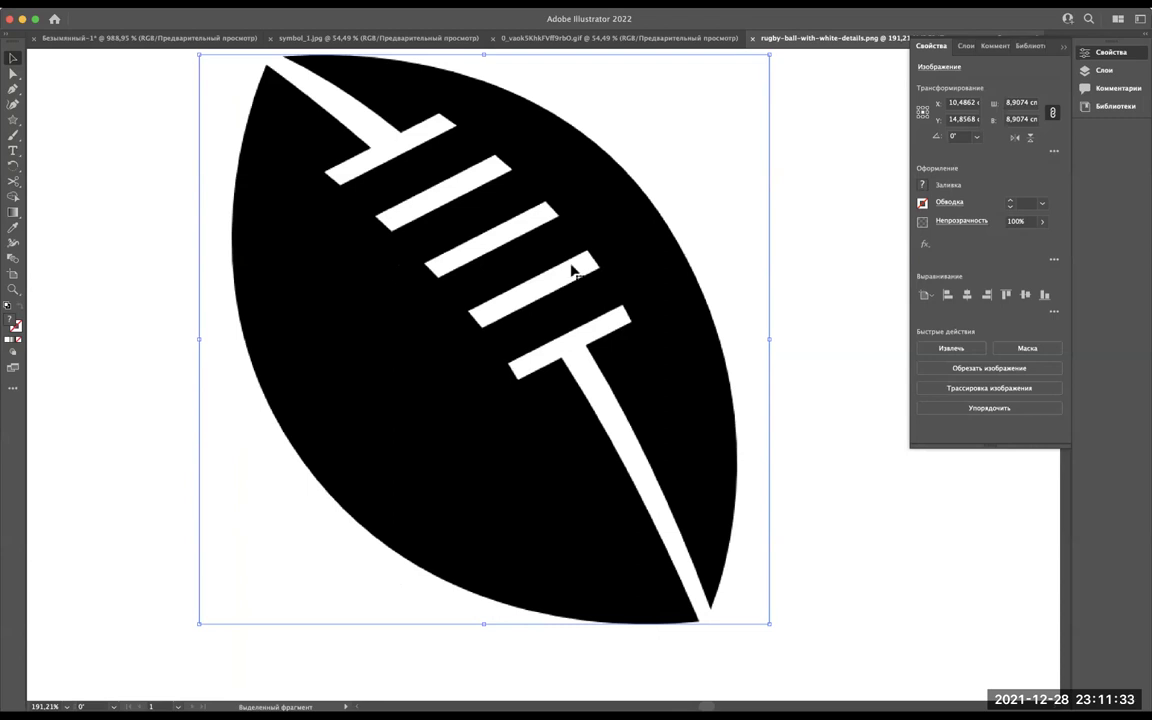
# Re-apply Image Trace to the rugby ball and zoom in on the smooth edges.
pyautogui.click(223, 13)
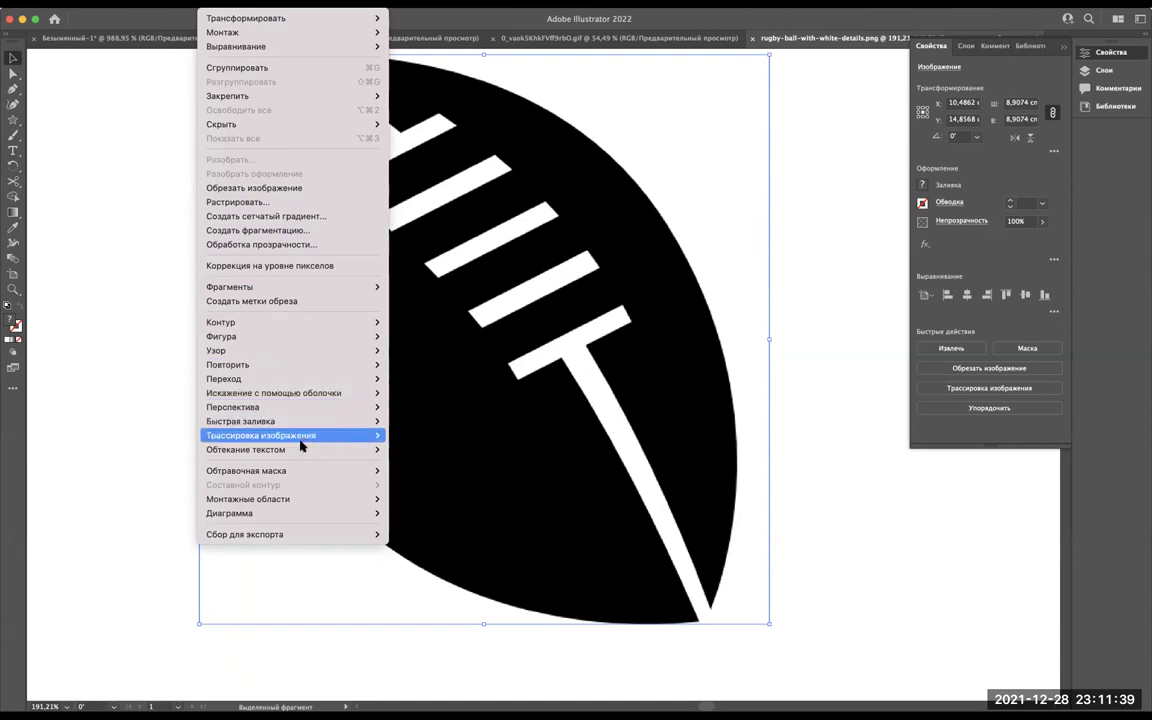
pyautogui.moveTo(261, 435)
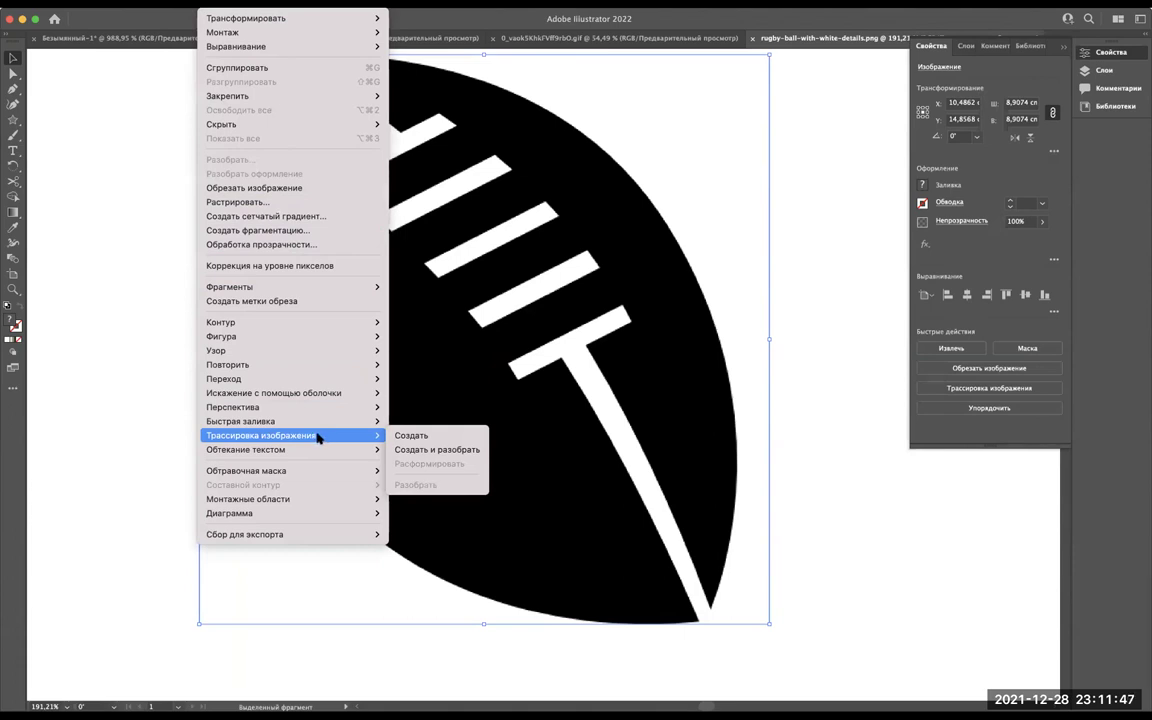
pyautogui.click(410, 437)
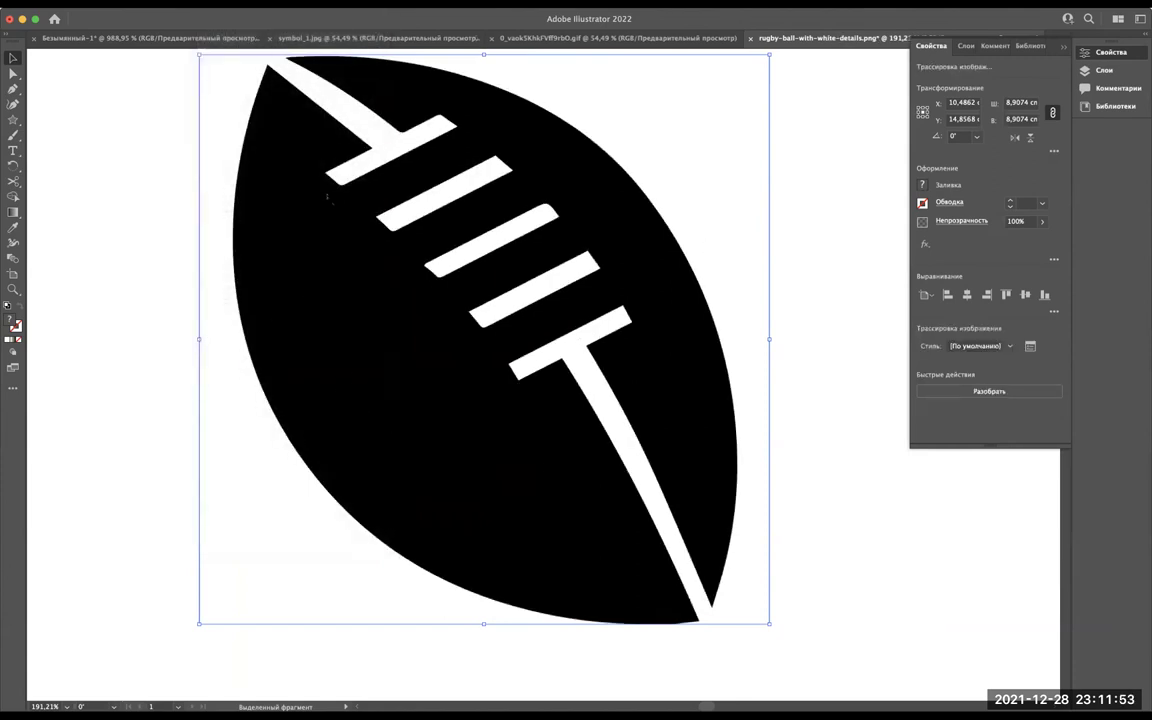
pyautogui.scroll(5, 418, 190)
pyautogui.scroll(3, 418, 190)
pyautogui.scroll(3, 418, 190)
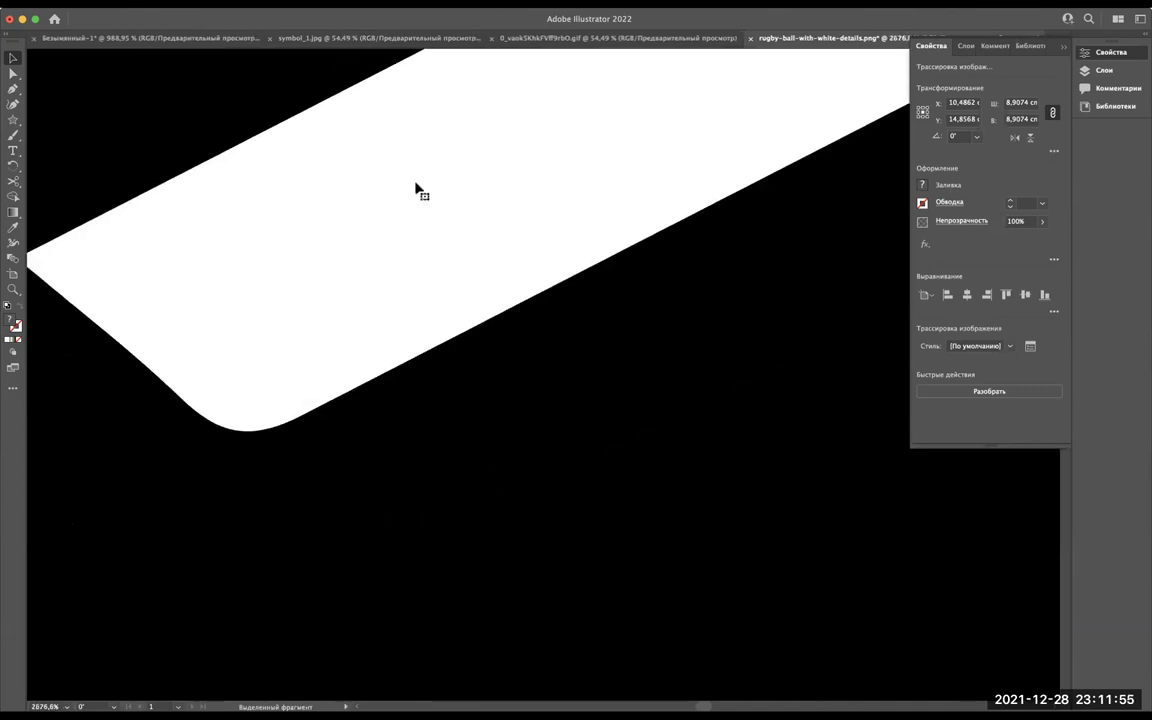
pyautogui.scroll(1, 418, 190)
pyautogui.scroll(1, 418, 190)
pyautogui.scroll(1, 418, 190)
pyautogui.scroll(1, 418, 190)
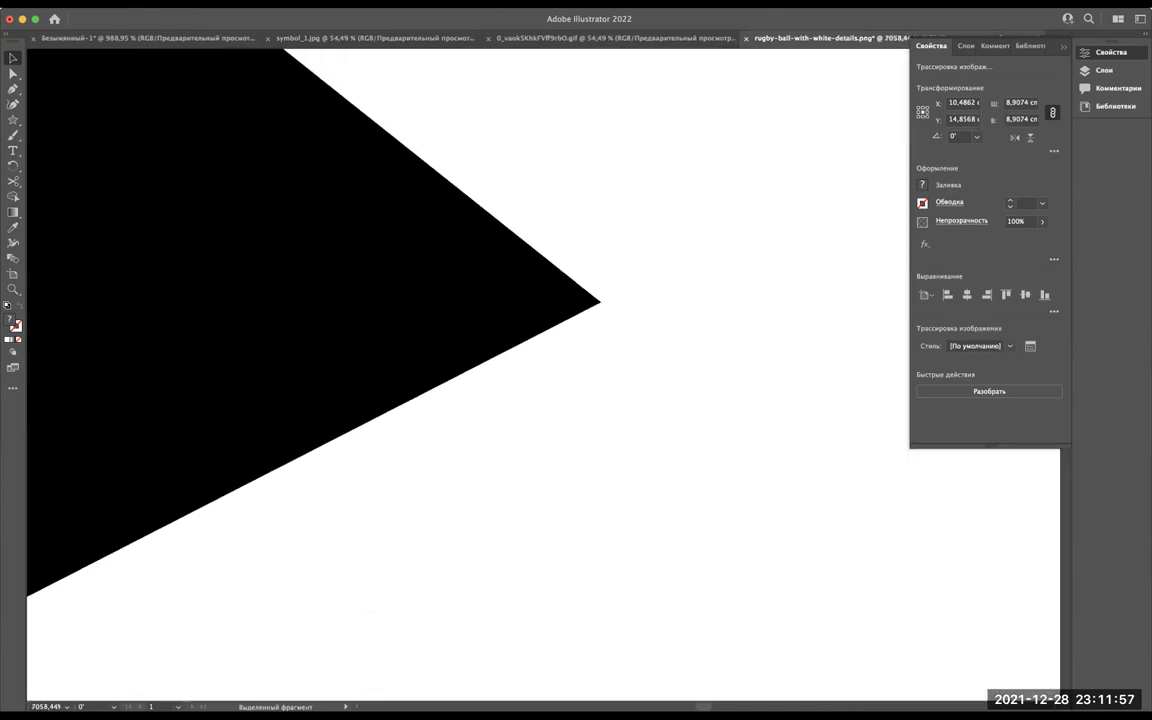
# Compare the traced ball with the raw pixels again, keeping the traced version.
pyautogui.hotkey('ctrl', 'z')
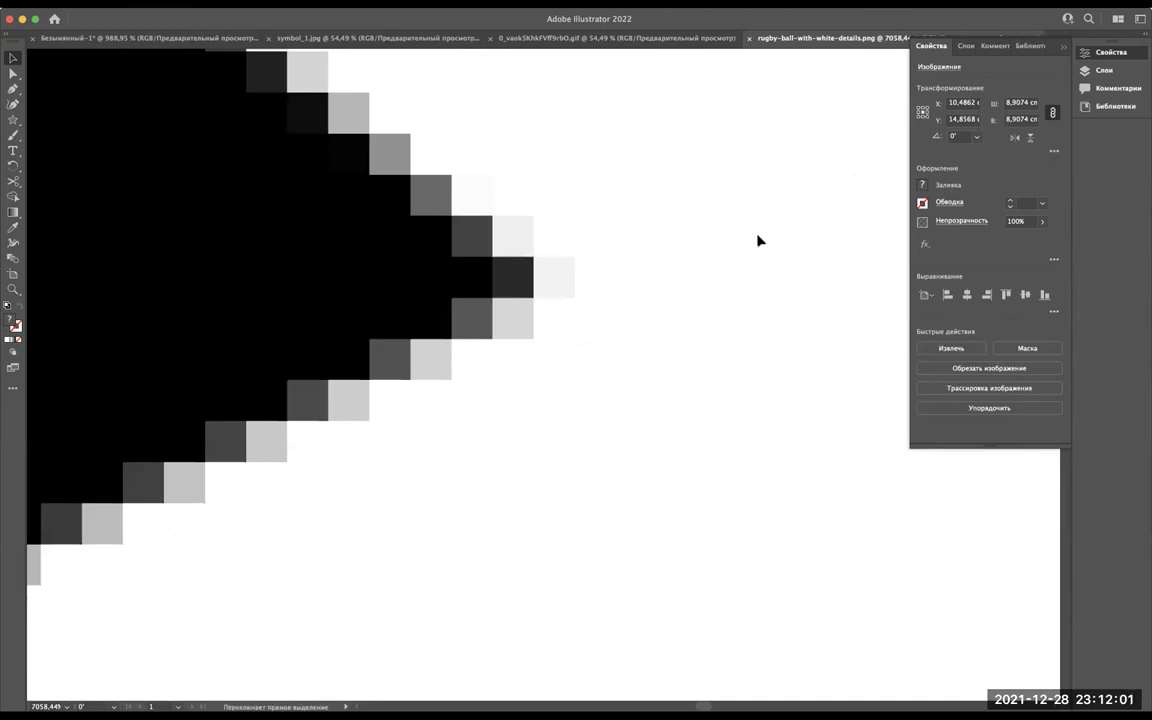
pyautogui.hotkey('ctrl', 'shift', 'z')
pyautogui.scroll(-5, 758, 240)
pyautogui.scroll(-5, 758, 240)
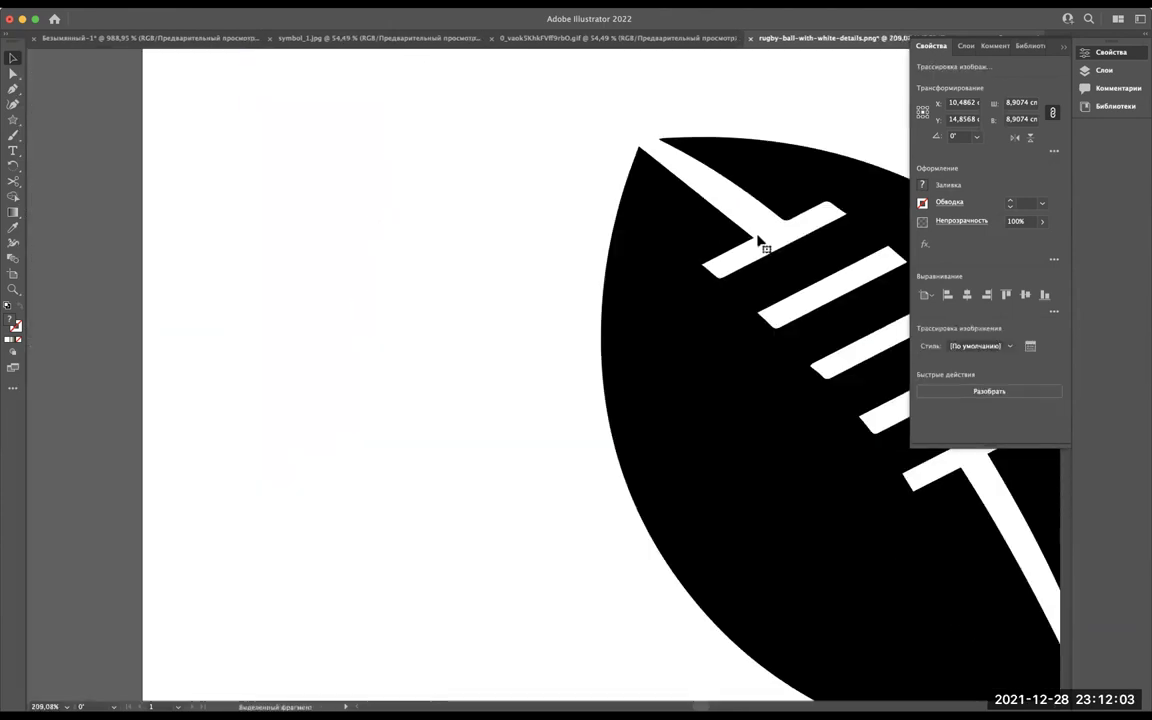
pyautogui.scroll(-3, 758, 240)
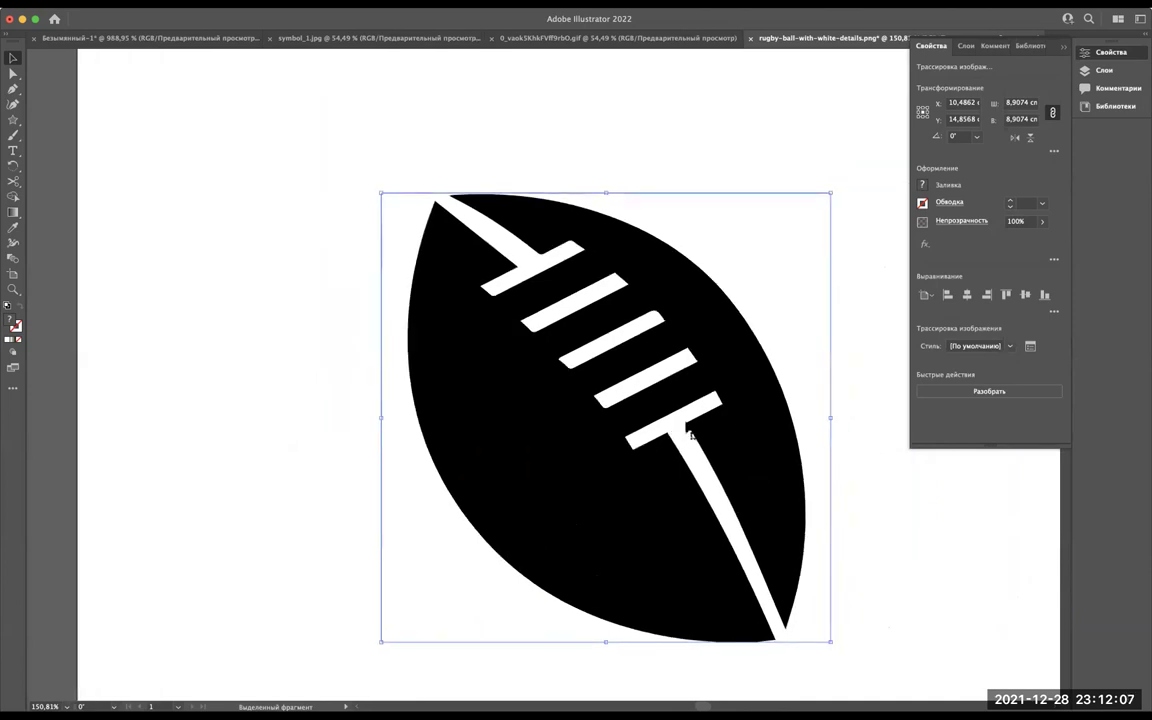
pyautogui.moveTo(690, 433); pyautogui.dragTo(505, 400)
# Cancel the accidental move and return to the untitled NFL logo document.
pyautogui.hotkey('ctrl', 'z')
pyautogui.press('a')
pyautogui.click(120, 38)
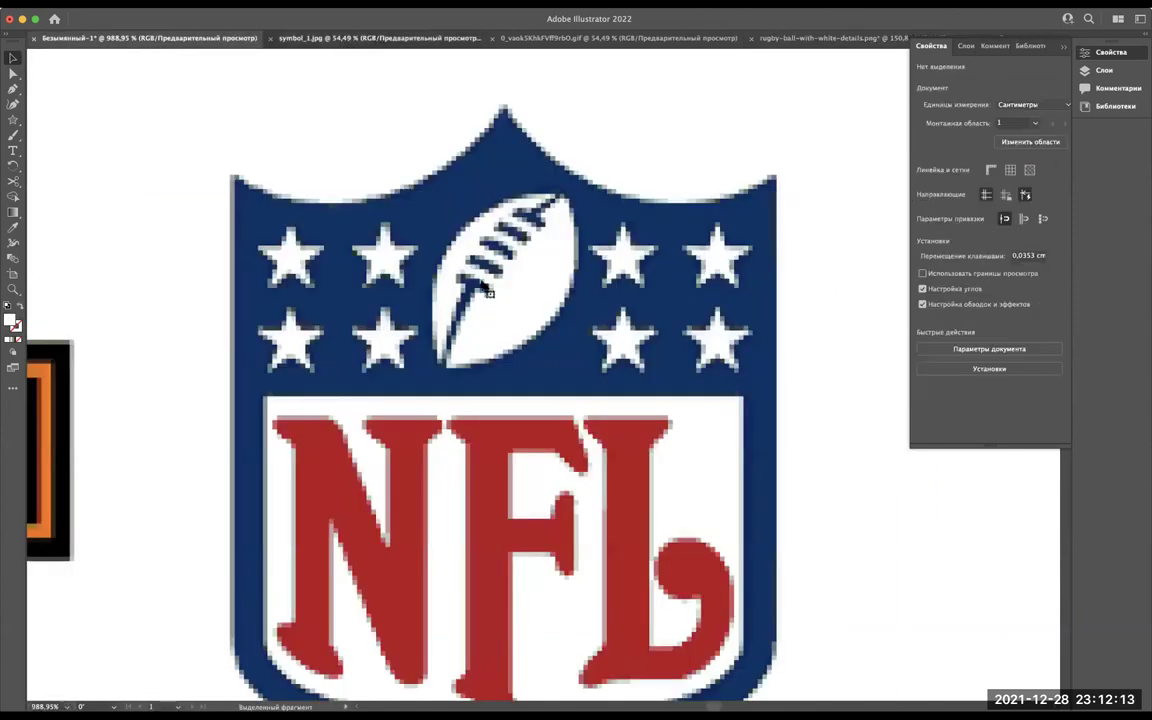
pyautogui.click(342, 39)
pyautogui.click(176, 37)
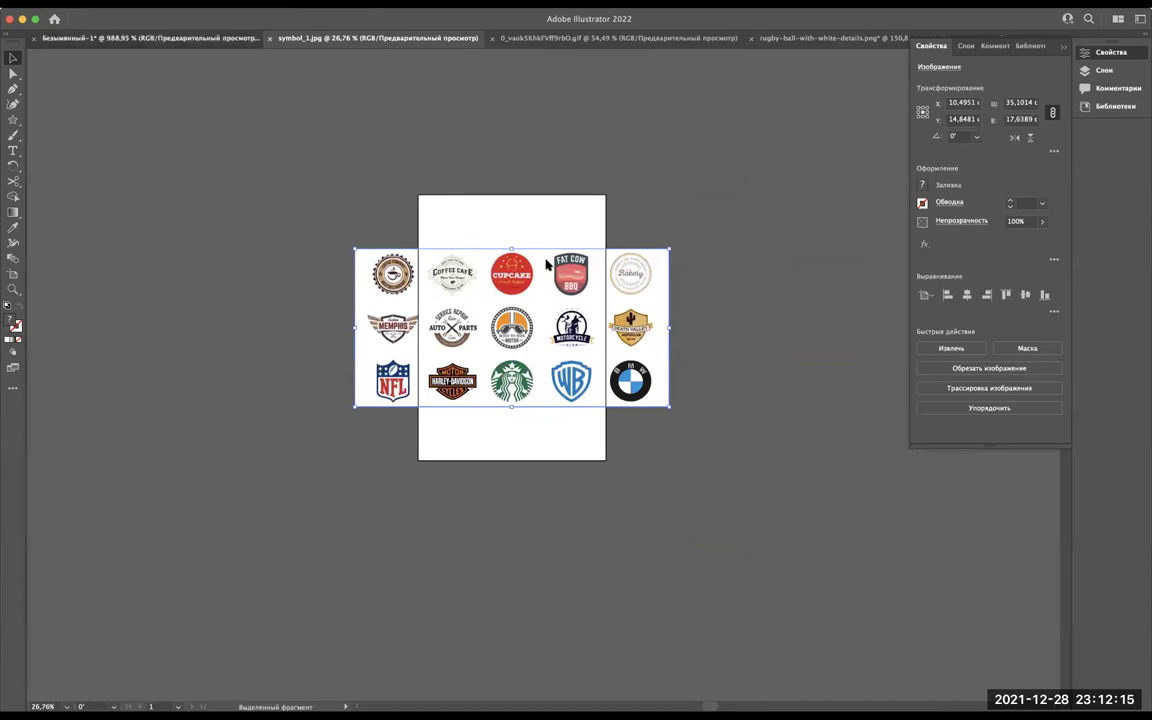
pyautogui.rightClick(545, 262)
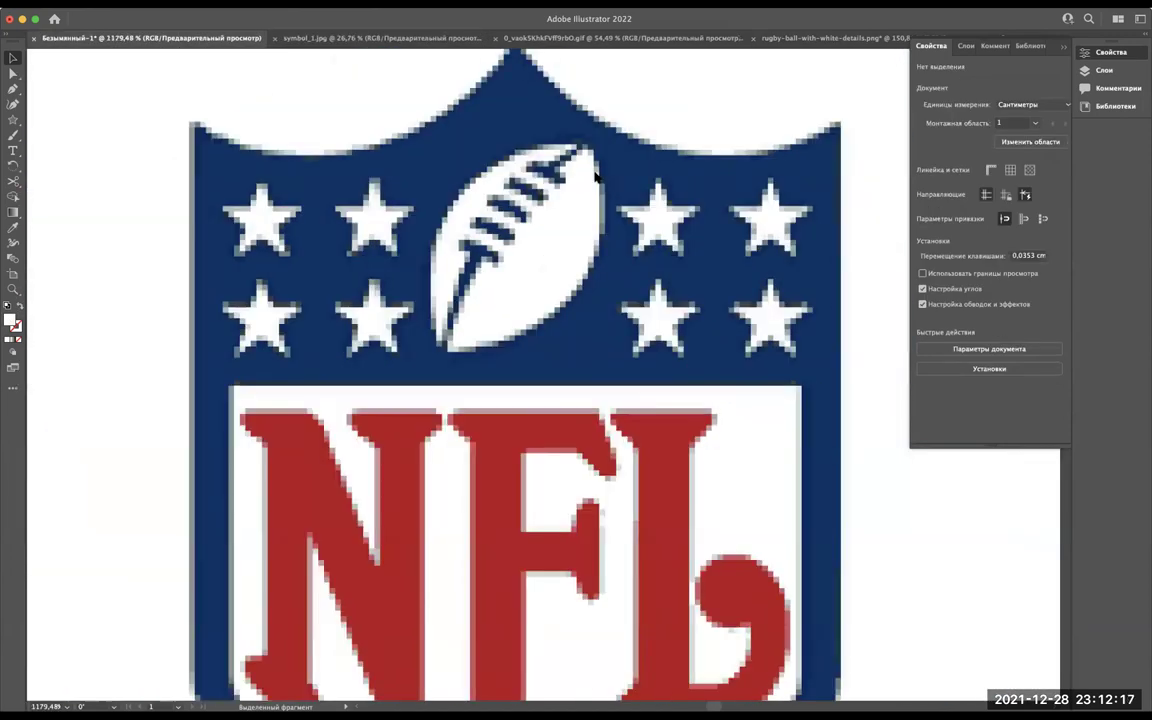
pyautogui.scroll(-3, 645, 305)
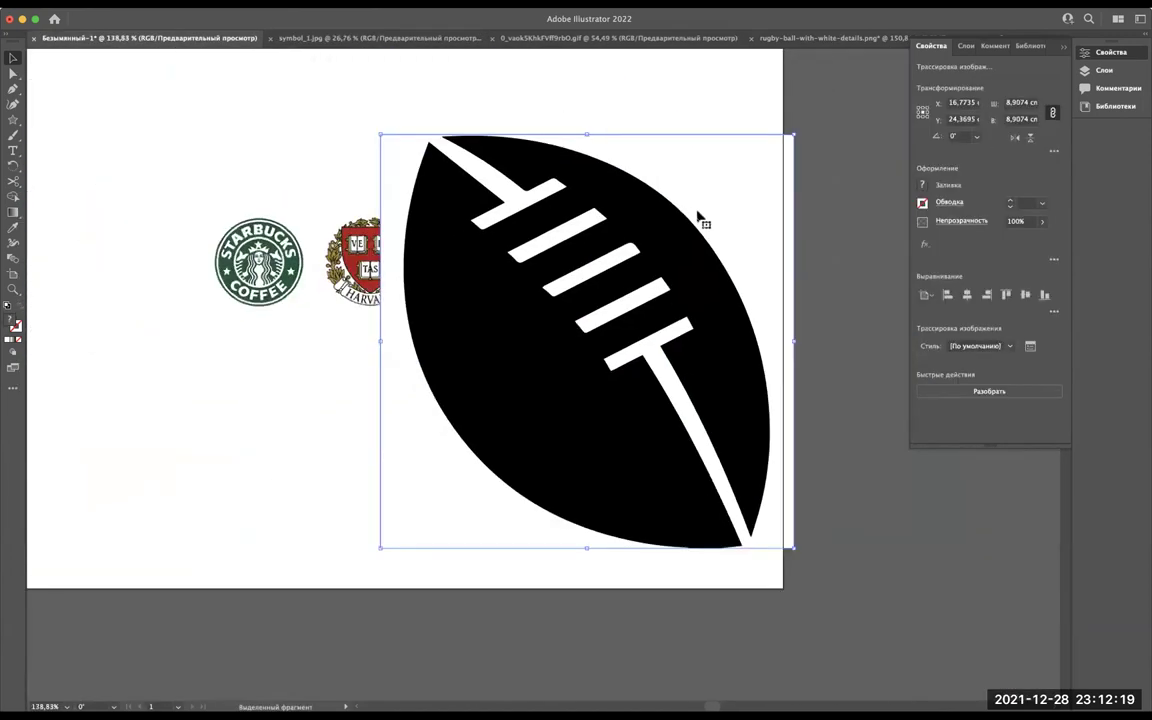
# Try deleting the traced rugby ball in isolation mode, restoring it each time.
pyautogui.doubleClick(751, 169)
pyautogui.press('Delete')
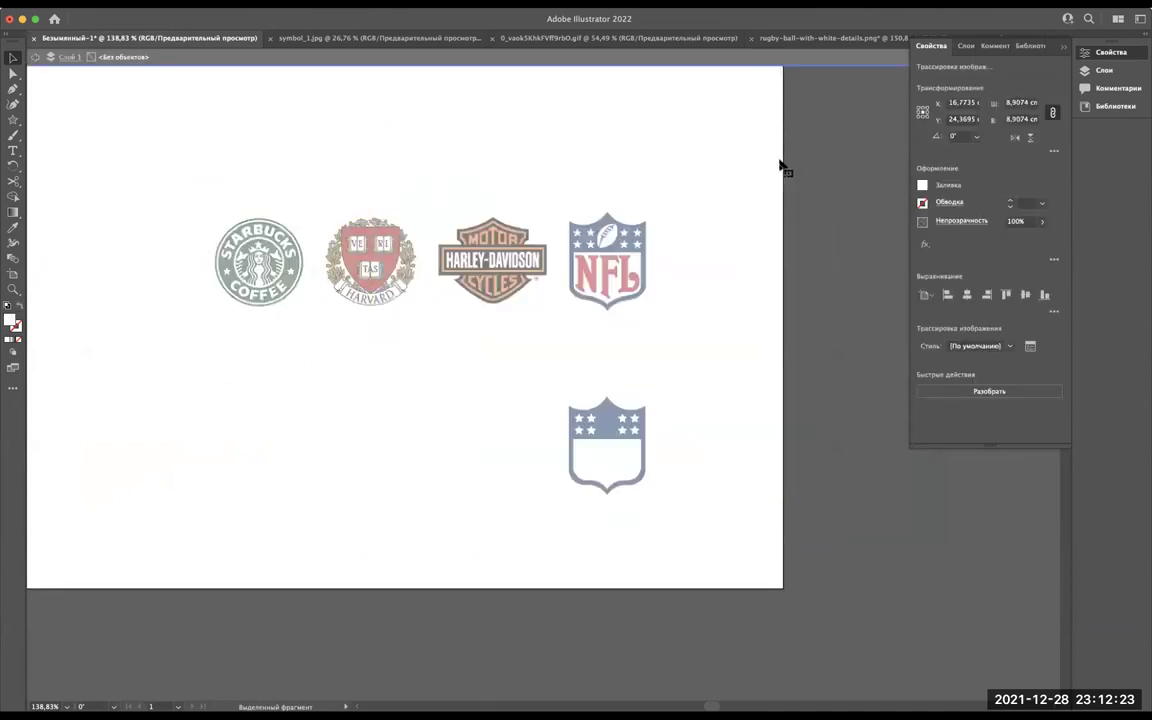
pyautogui.hotkey('ctrl', 'z')
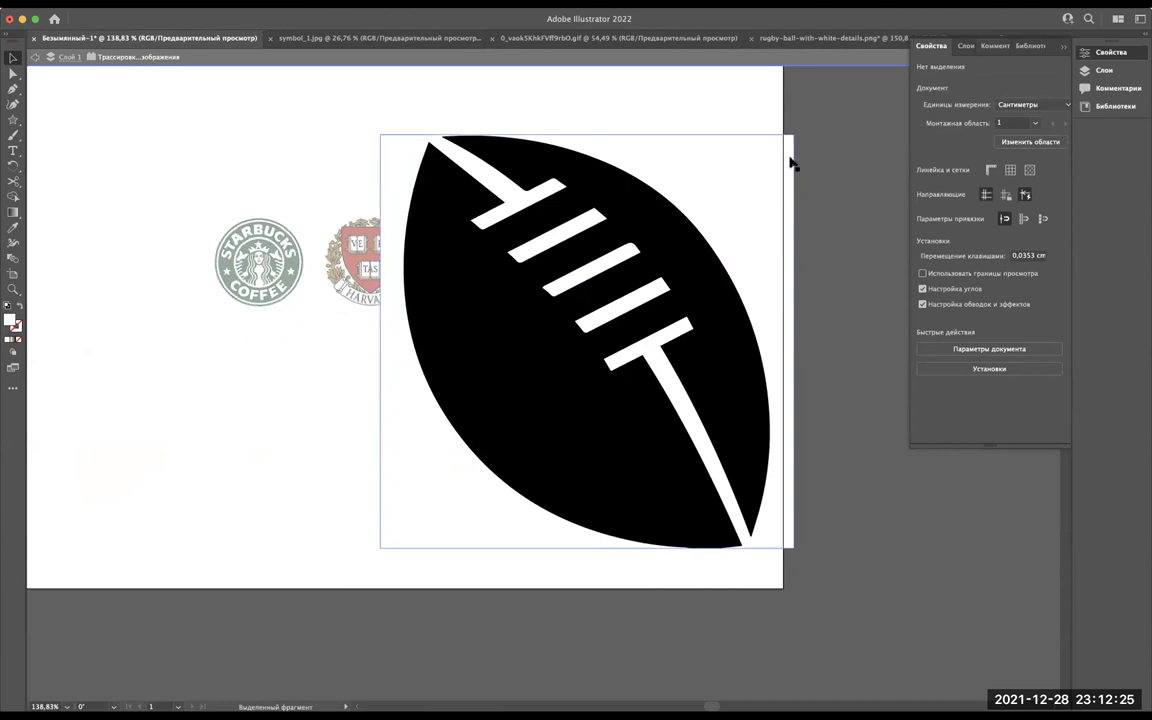
pyautogui.click(748, 185)
pyautogui.press('Delete')
pyautogui.hotkey('ctrl', 'z')
pyautogui.click(749, 185)
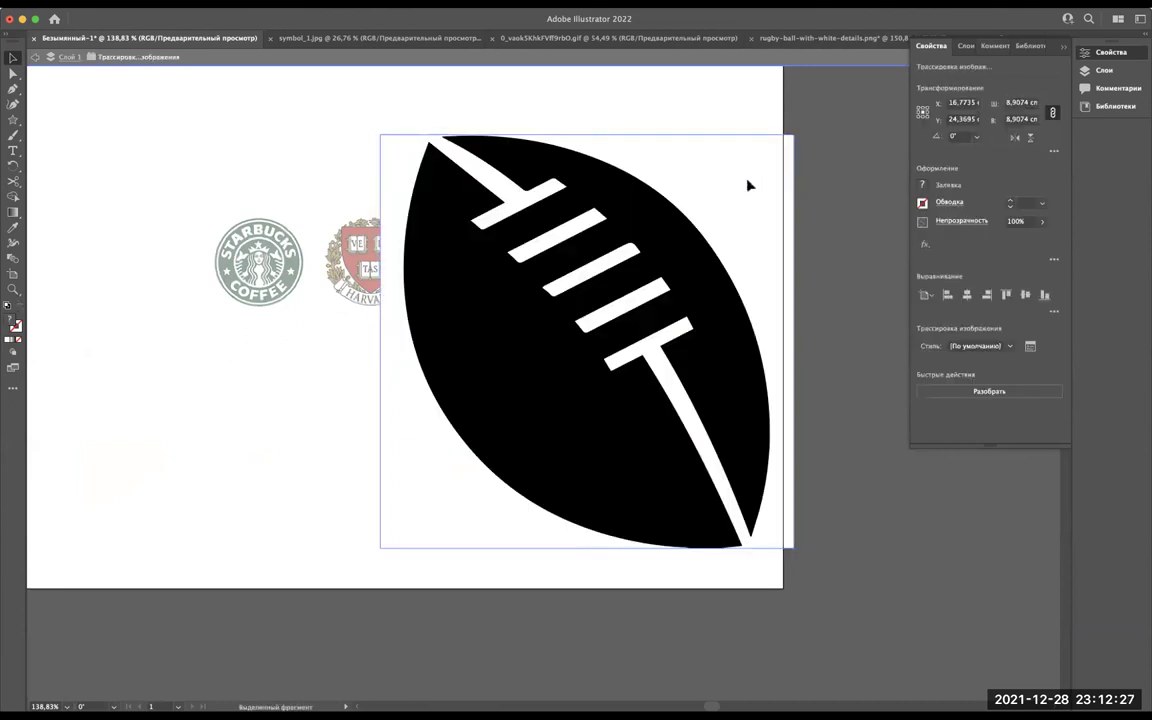
# Select the traced ball via the Layers panel, delete it in isolation mode, and exit isolation.
pyautogui.click(963, 47)
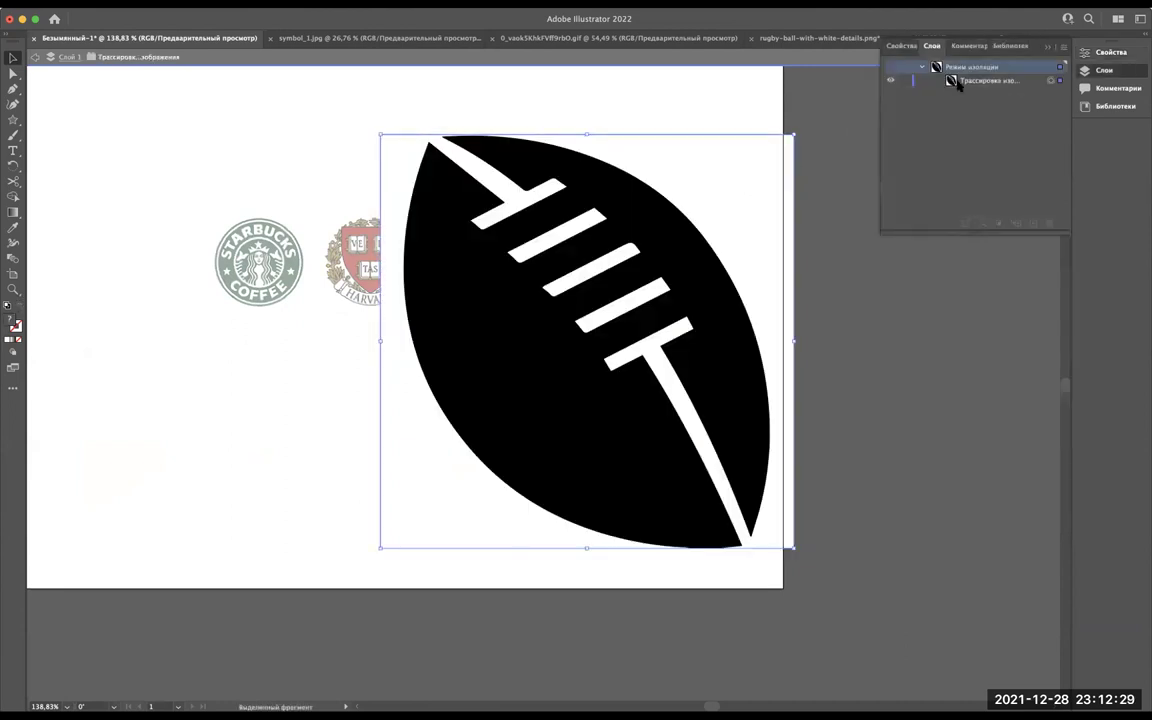
pyautogui.moveTo(957, 86); pyautogui.dragTo(953, 93)
pyautogui.press('super+shift+a')
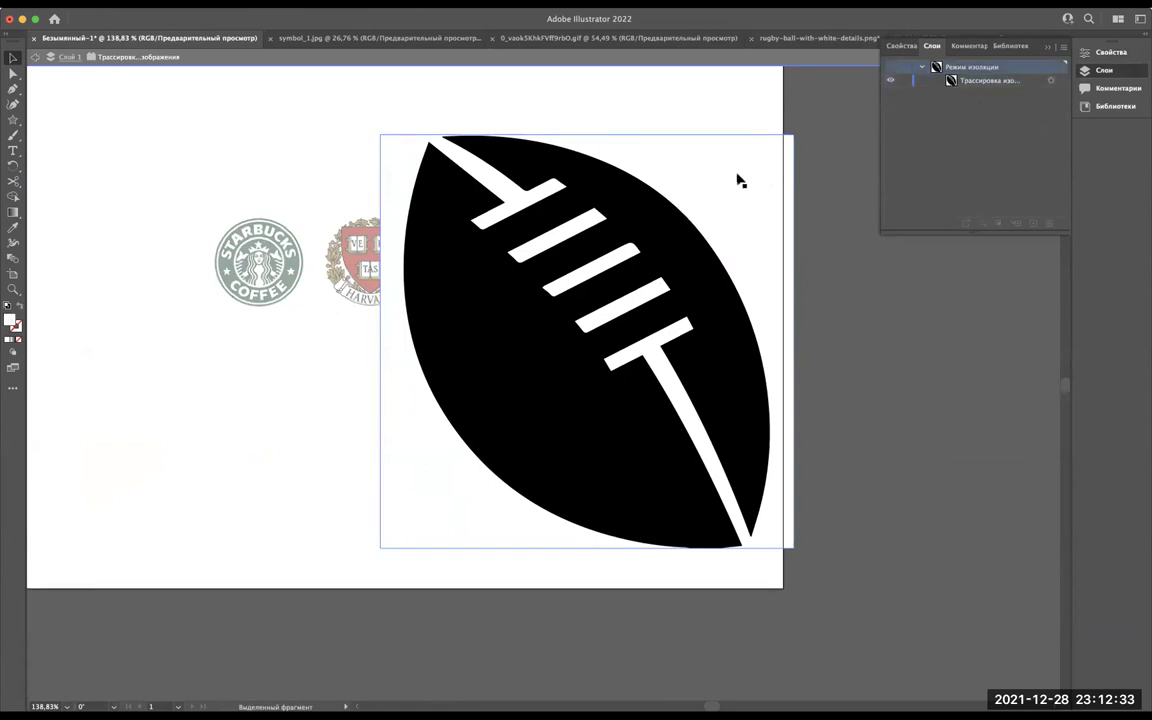
pyautogui.press('Delete')
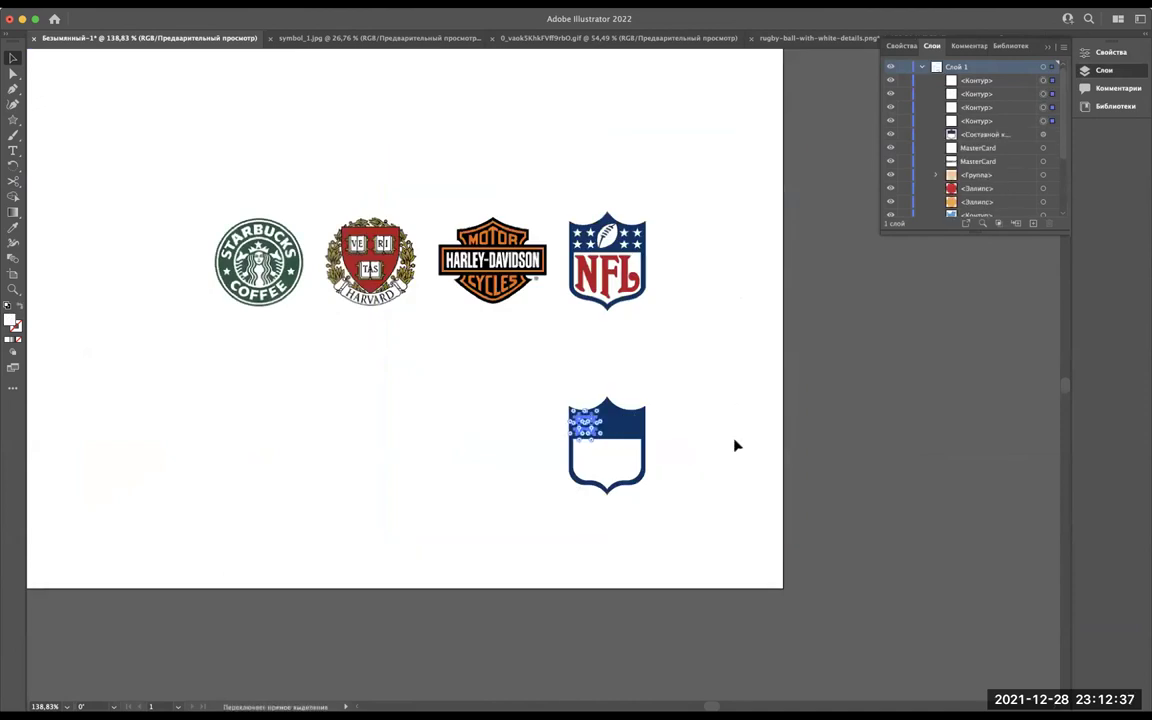
pyautogui.hotkey('ctrl', 'z')
pyautogui.doubleClick(751, 339)
pyautogui.press('Delete')
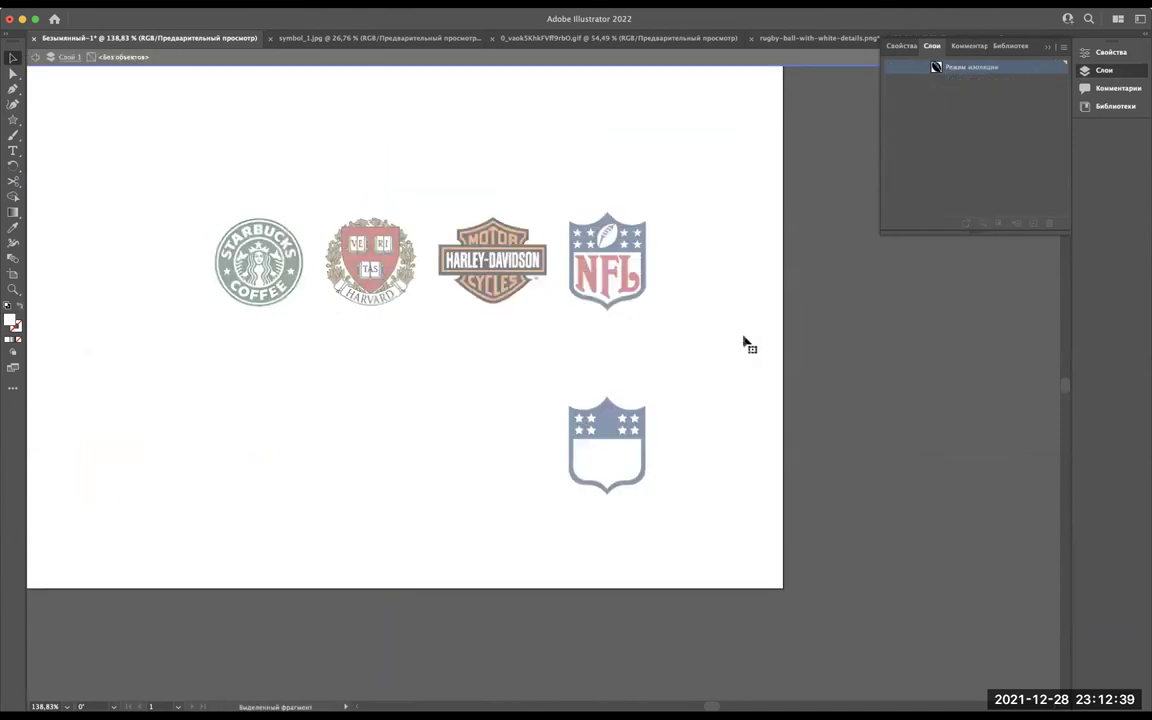
pyautogui.press('Escape')
# Move the ball image toward the artboard's right edge in the rugby ball PNG document.
pyautogui.click(582, 37)
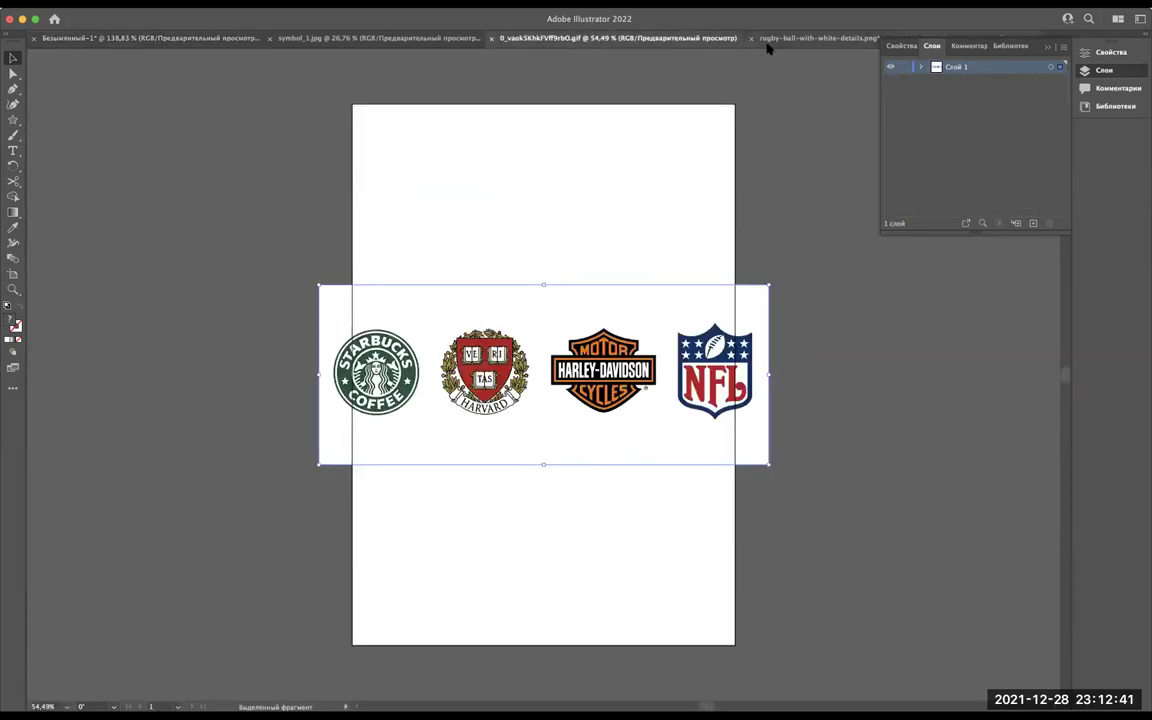
pyautogui.click(768, 38)
pyautogui.scroll(-5, 546, 146)
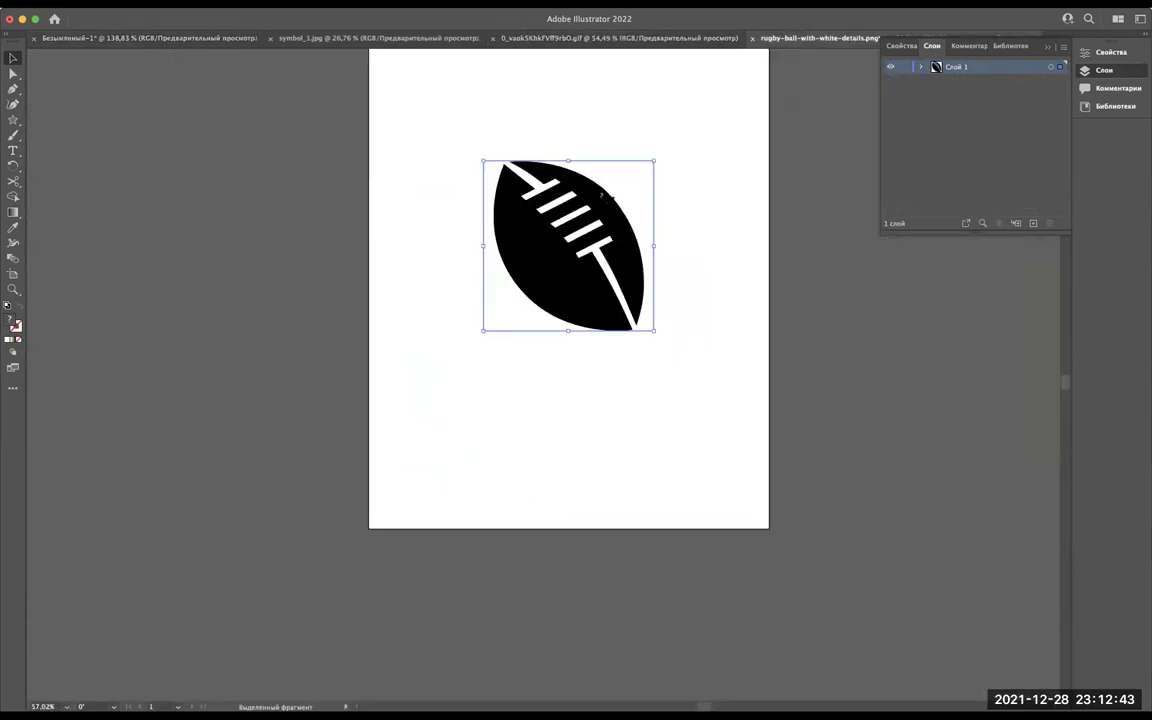
pyautogui.click(922, 67)
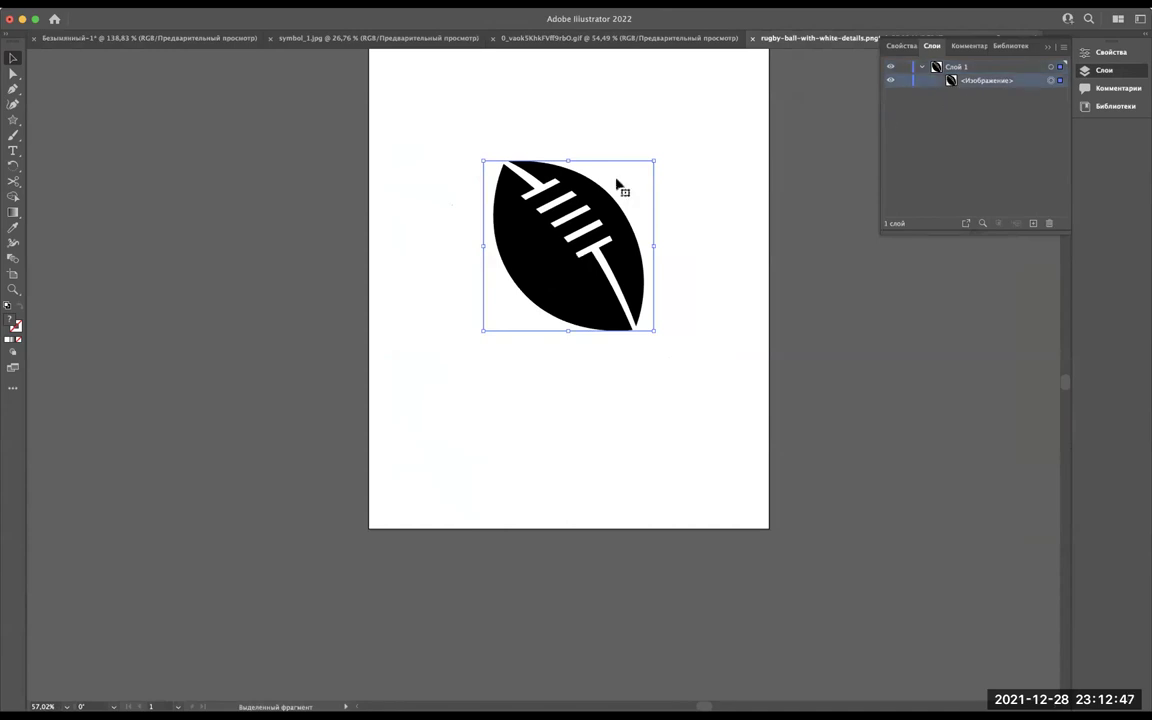
pyautogui.moveTo(641, 265); pyautogui.dragTo(875, 302)
pyautogui.click(840, 510)
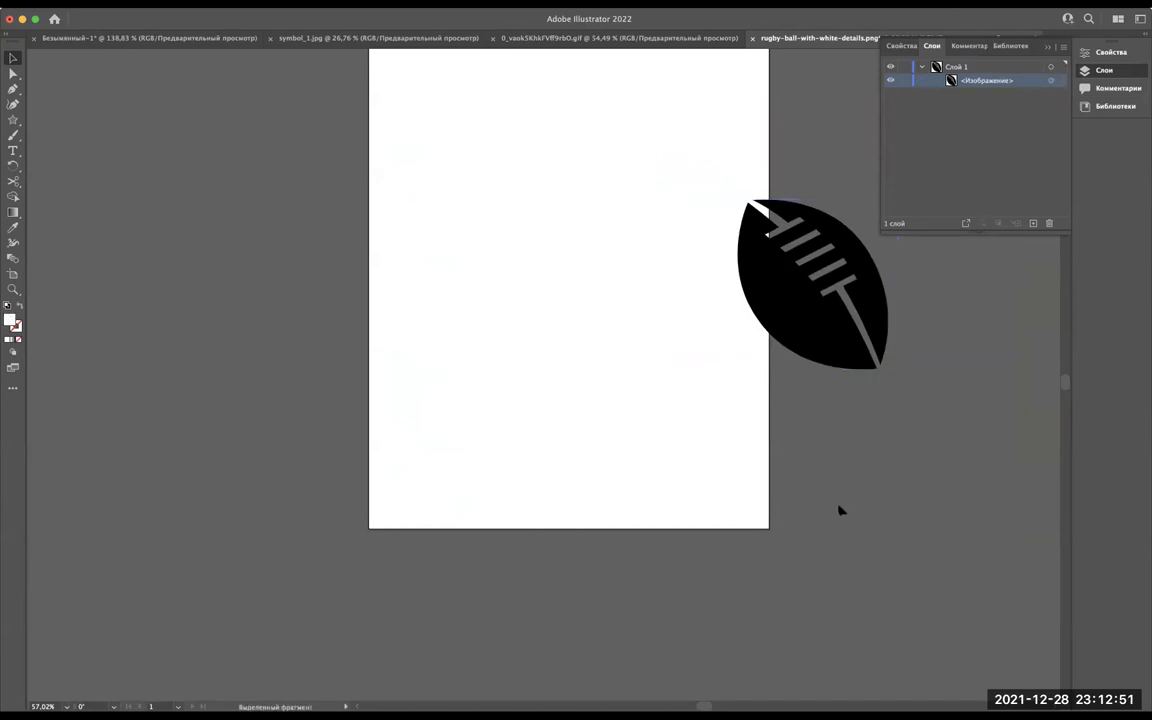
pyautogui.hscroll(3, 896, 449)
pyautogui.scroll(2, 896, 449)
# Isolate the rugby ball image, try moving it further right, then revert that move.
pyautogui.click(768, 285)
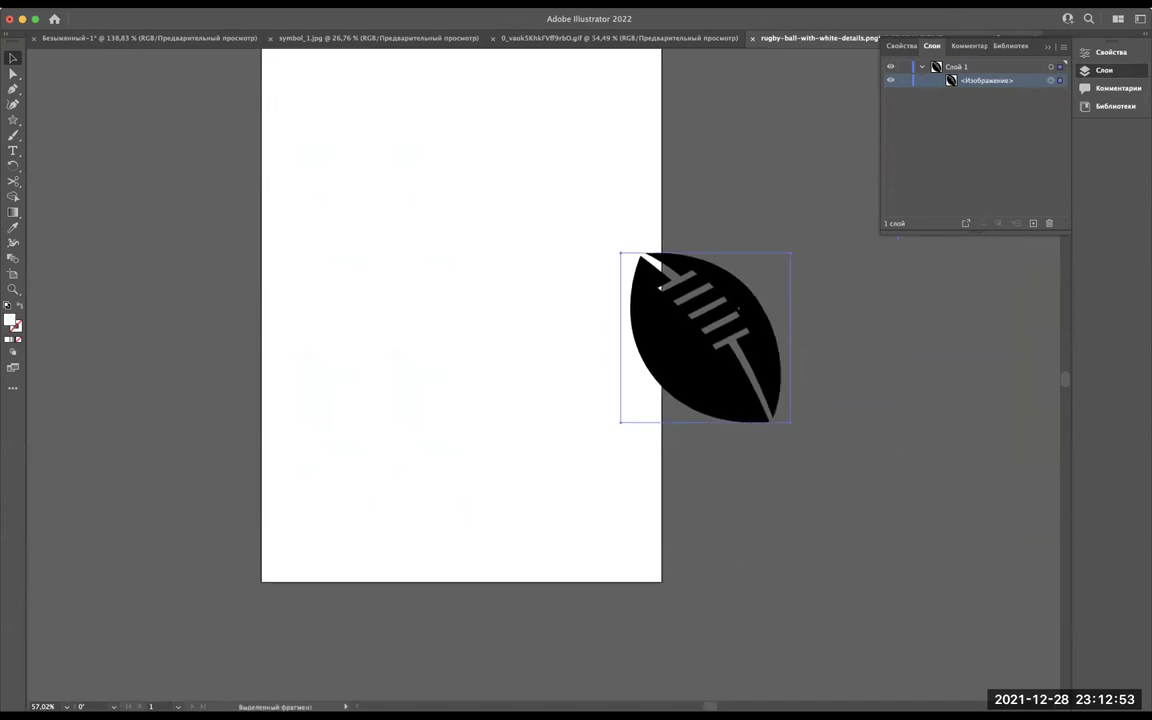
pyautogui.doubleClick(768, 285)
pyautogui.moveTo(721, 305); pyautogui.dragTo(766, 305)
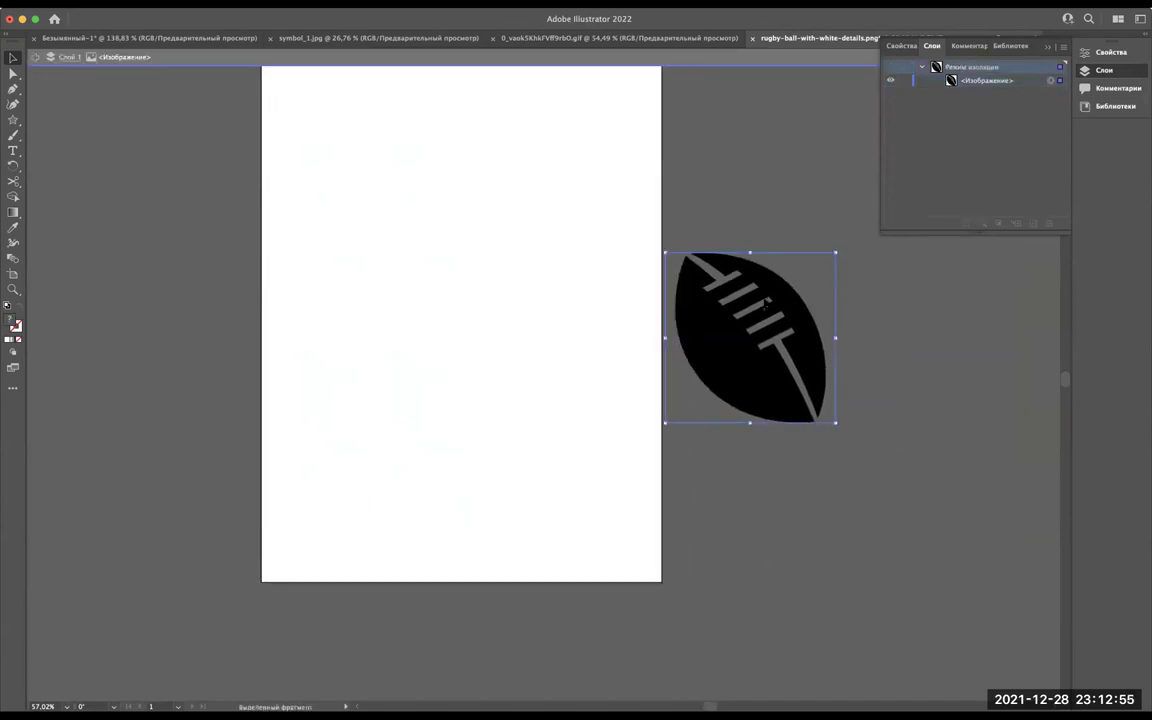
pyautogui.press('Escape')
pyautogui.hotkey('ctrl', 'z')
pyautogui.hotkey('ctrl', 'z')
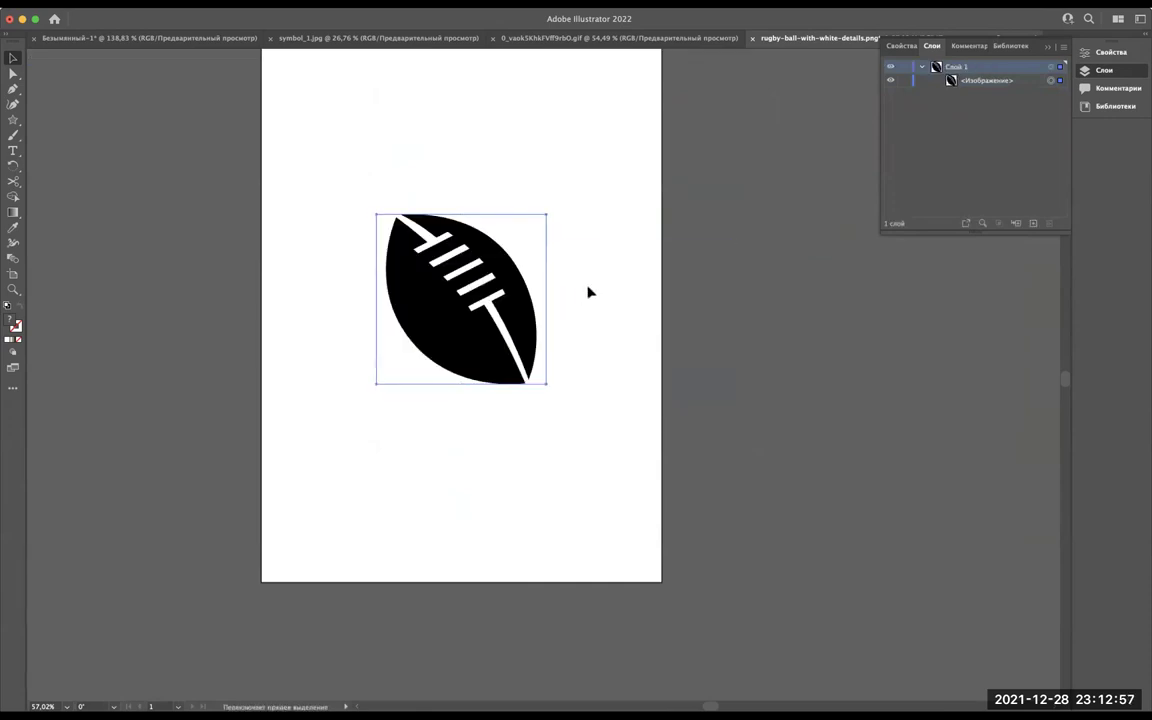
pyautogui.hotkey('ctrl', 'shift', 'z')
pyautogui.hotkey('ctrl', 'shift', 'z')
# Move the rugby ball image upward and paste it onto the untitled logo sheet.
pyautogui.click(760, 298)
pyautogui.scroll(2, 800, 312)
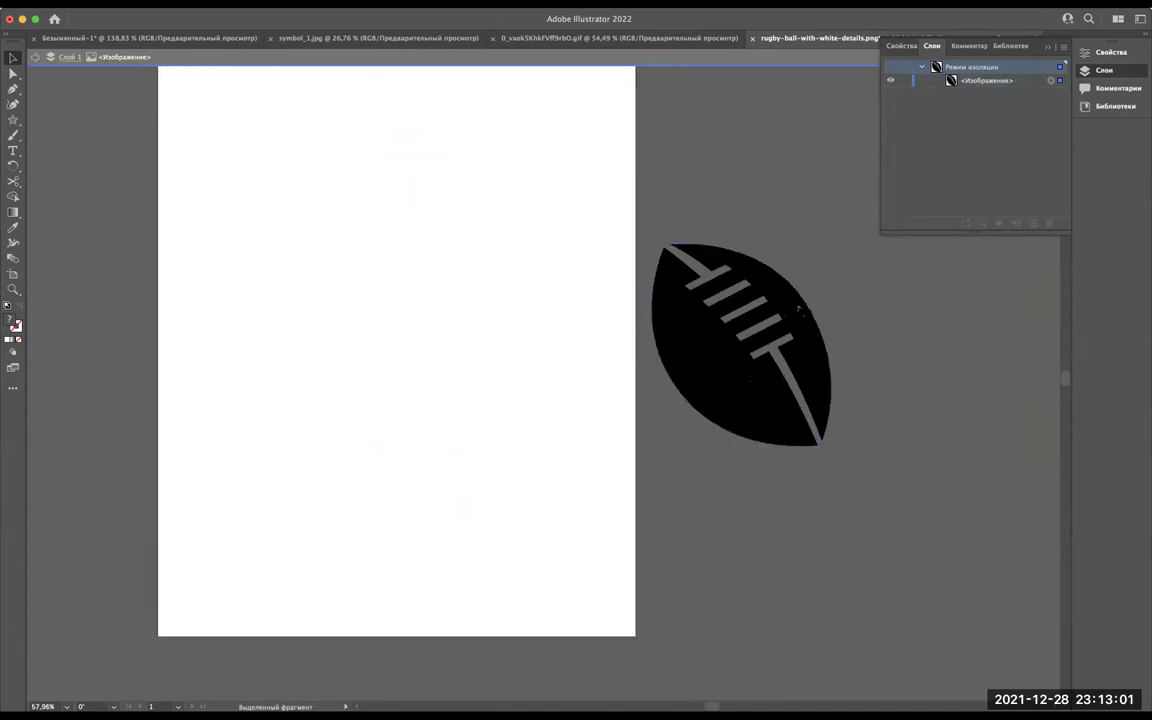
pyautogui.scroll(3, 800, 312)
pyautogui.click(13, 73)
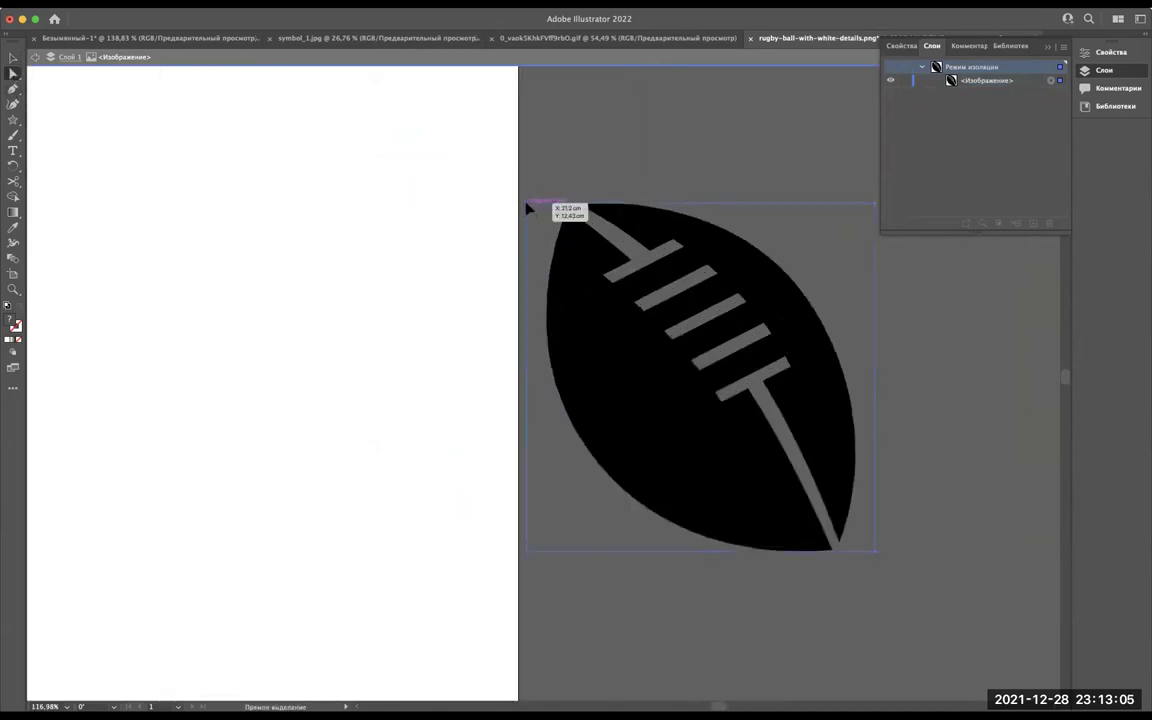
pyautogui.moveTo(528, 208); pyautogui.dragTo(530, 154)
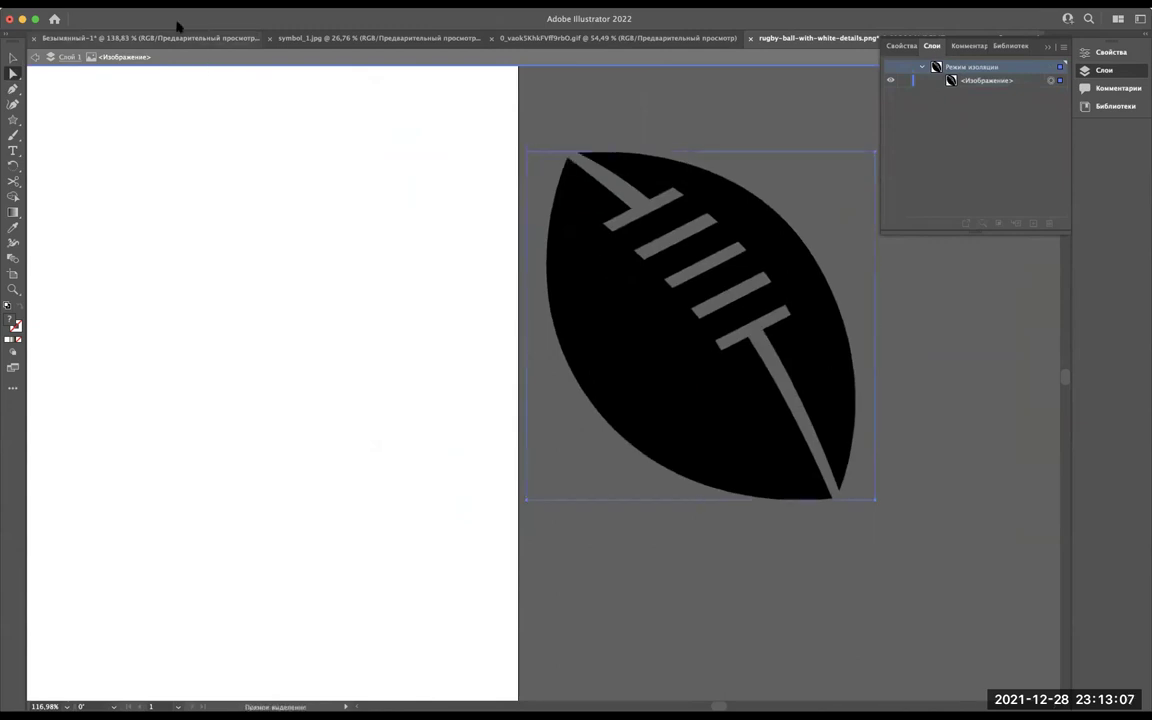
pyautogui.click(150, 38)
pyautogui.hotkey('ctrl', 'v')
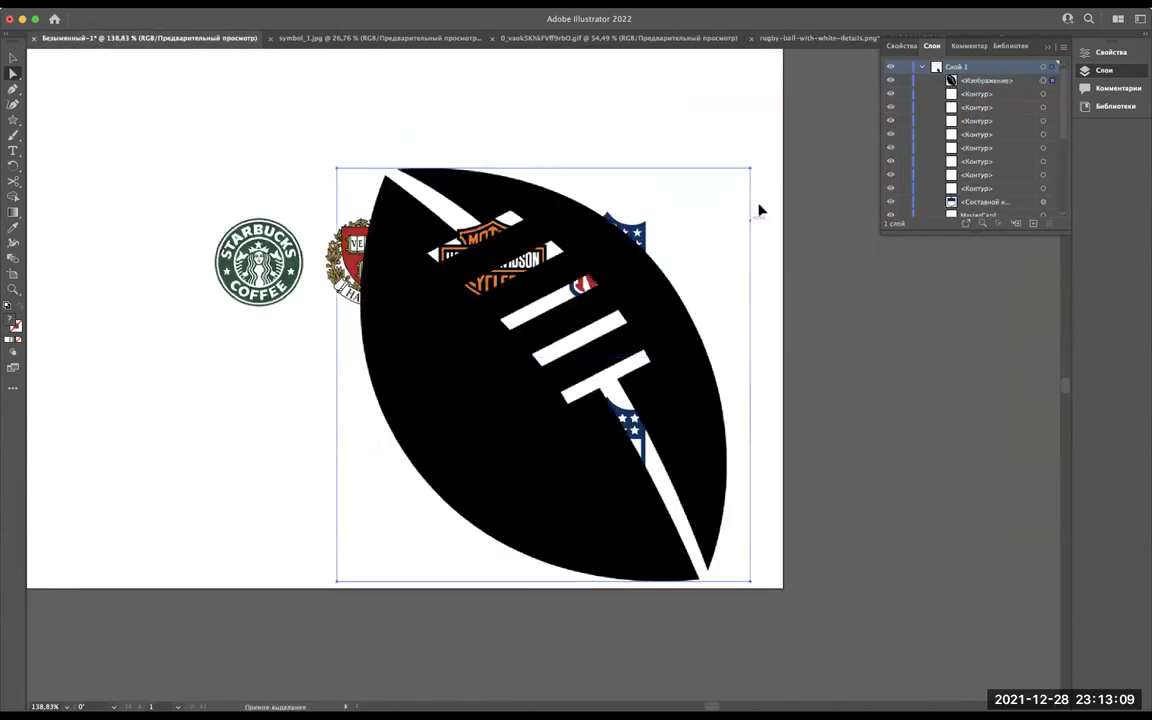
# Return to the rugby ball document and select the ball image with the Selection tool.
pyautogui.scroll(5, 599, 351)
pyautogui.scroll(2, 599, 351)
pyautogui.scroll(-6, 599, 351)
pyautogui.scroll(4, 599, 351)
pyautogui.scroll(4, 599, 351)
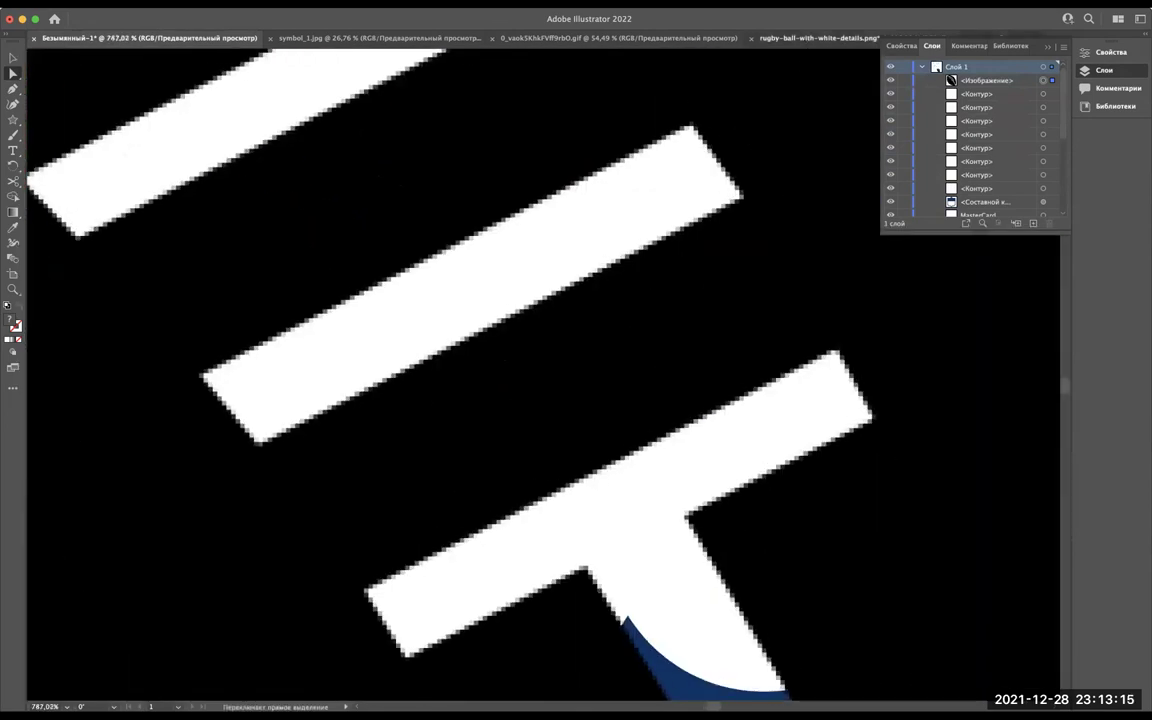
pyautogui.click(790, 38)
pyautogui.doubleClick(537, 250)
pyautogui.press('Escape')
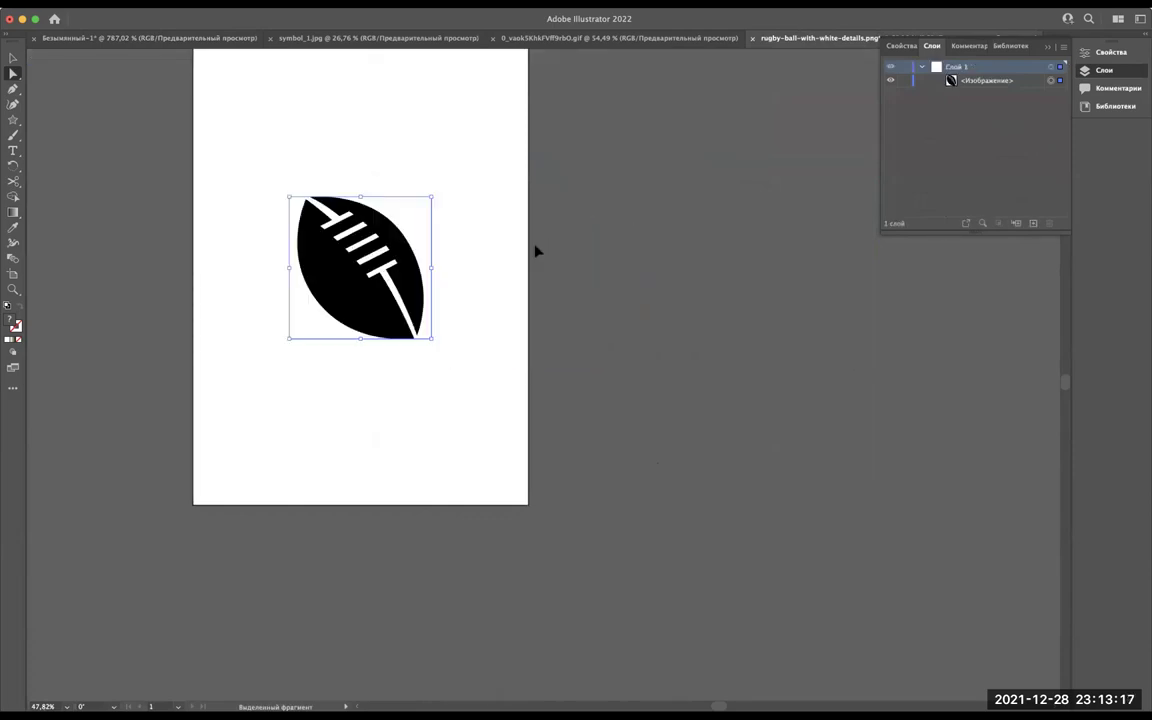
pyautogui.press('v')
pyautogui.scroll(3, 386, 248)
pyautogui.scroll(4, 386, 248)
pyautogui.scroll(1, 470, 365)
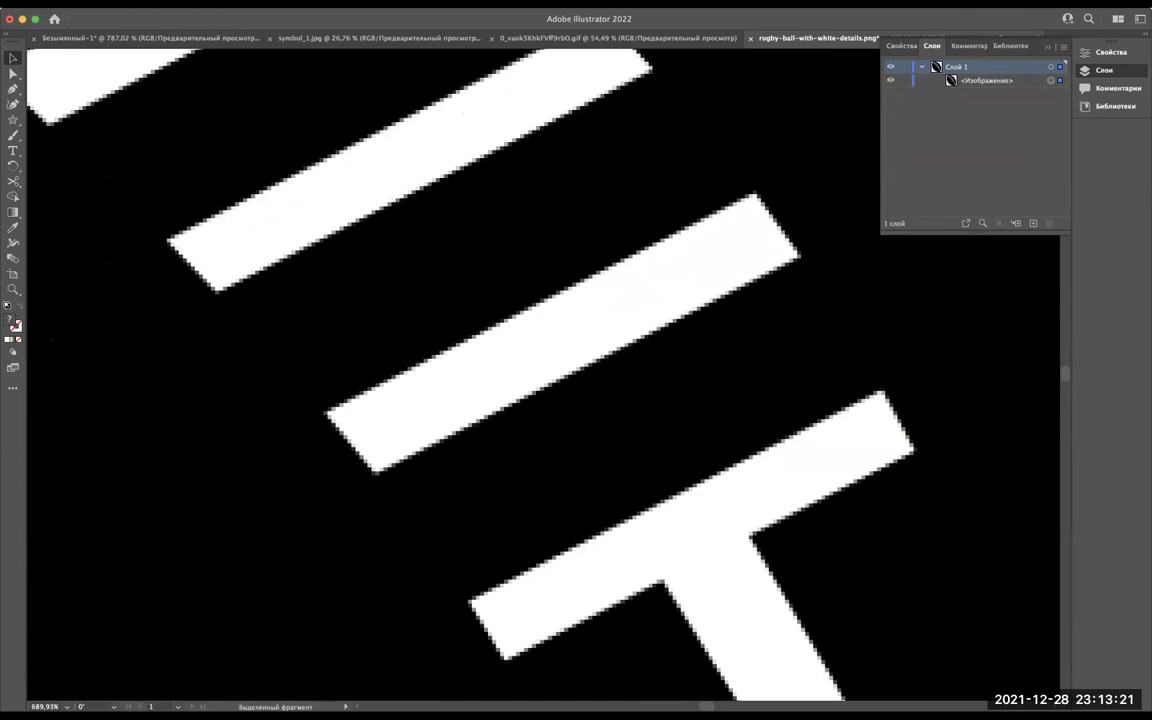
# Apply Image Trace Make and Expand to the ball, then fit the view and select the vectors.
pyautogui.click(215, 2)
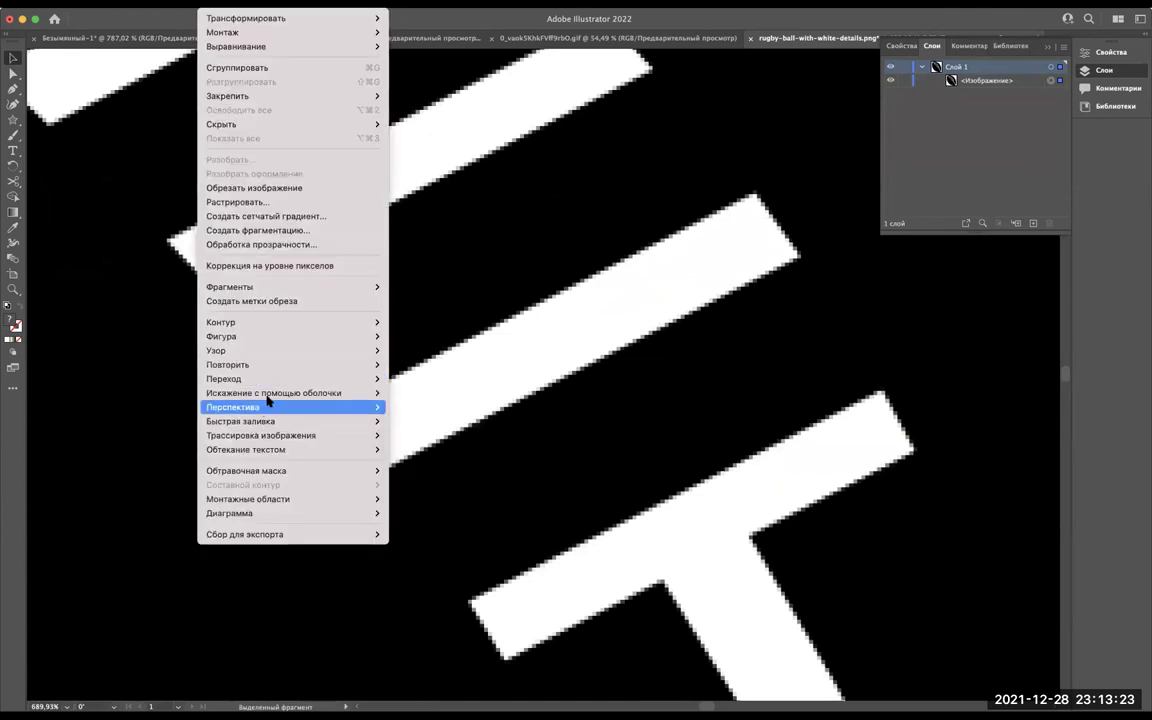
pyautogui.moveTo(260, 435)
pyautogui.click(442, 447)
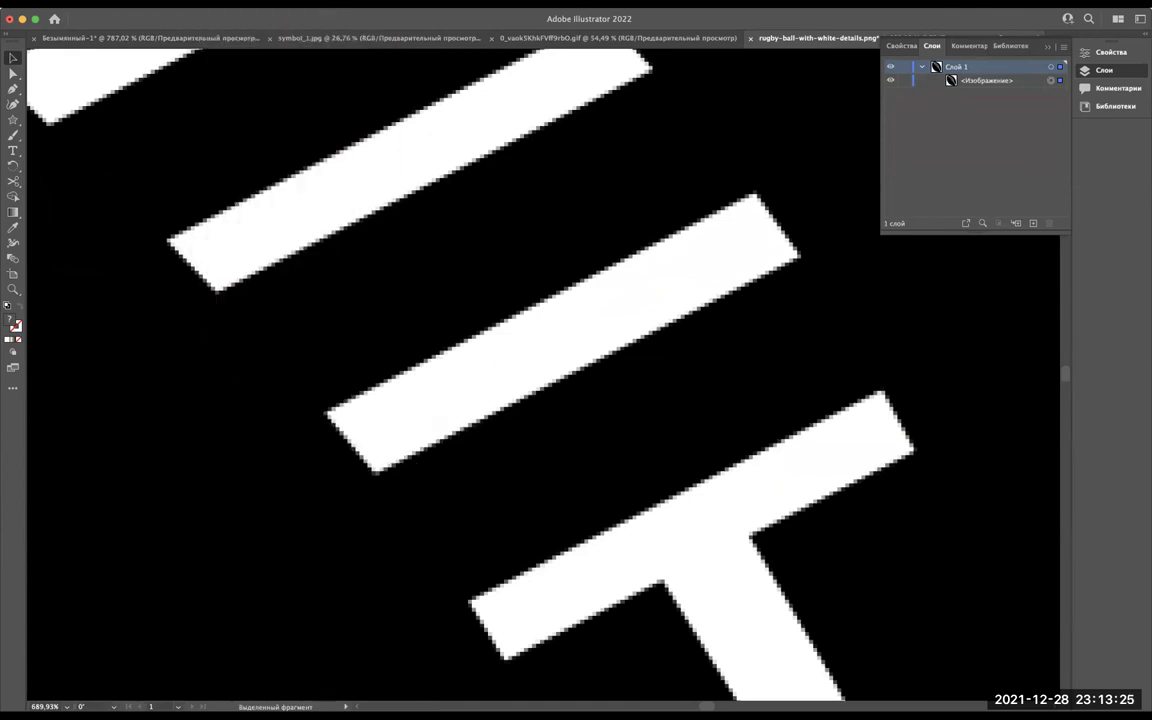
pyautogui.hotkey('ctrl', '0')
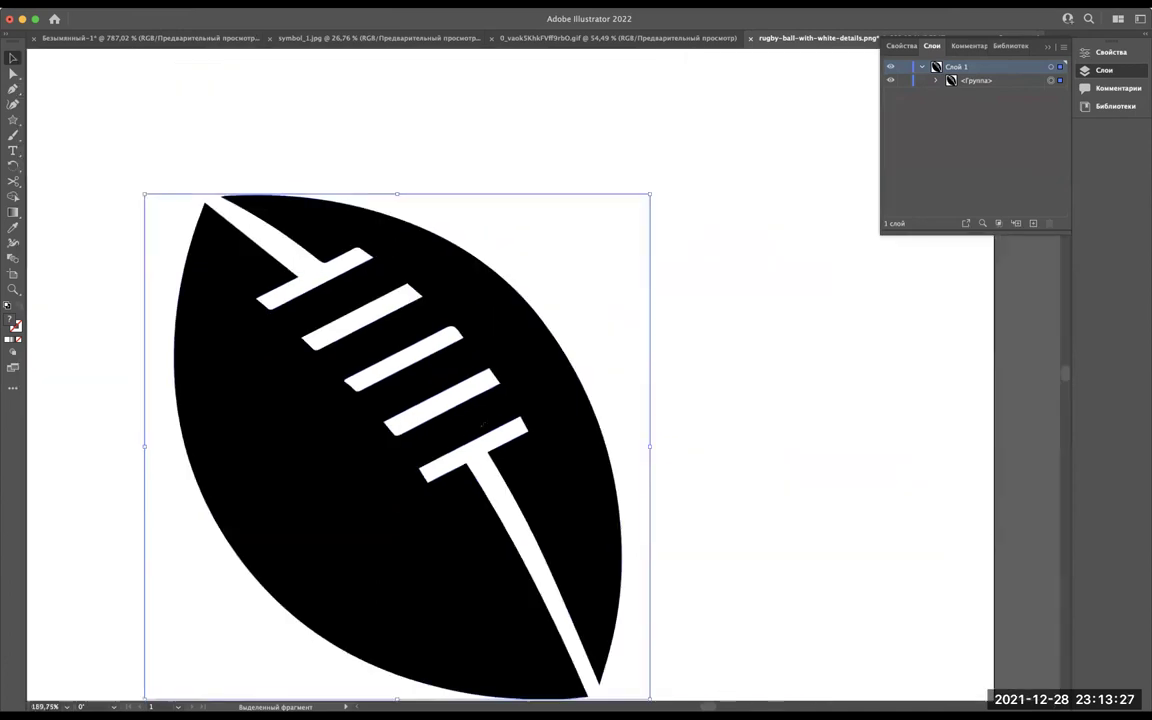
pyautogui.moveTo(477, 426); pyautogui.dragTo(685, 405)
pyautogui.scroll(-5, 682, 406)
pyautogui.click(13, 73)
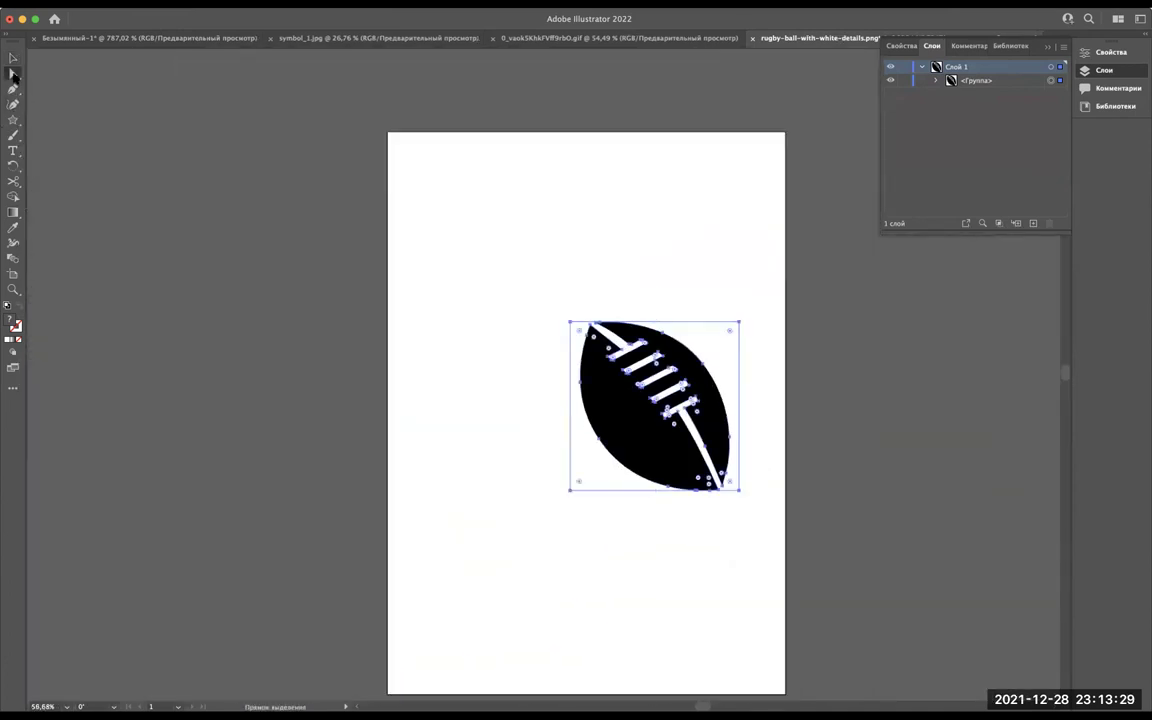
pyautogui.scroll(5, 436, 250)
pyautogui.hscroll(3, 600, 400)
pyautogui.press('v')
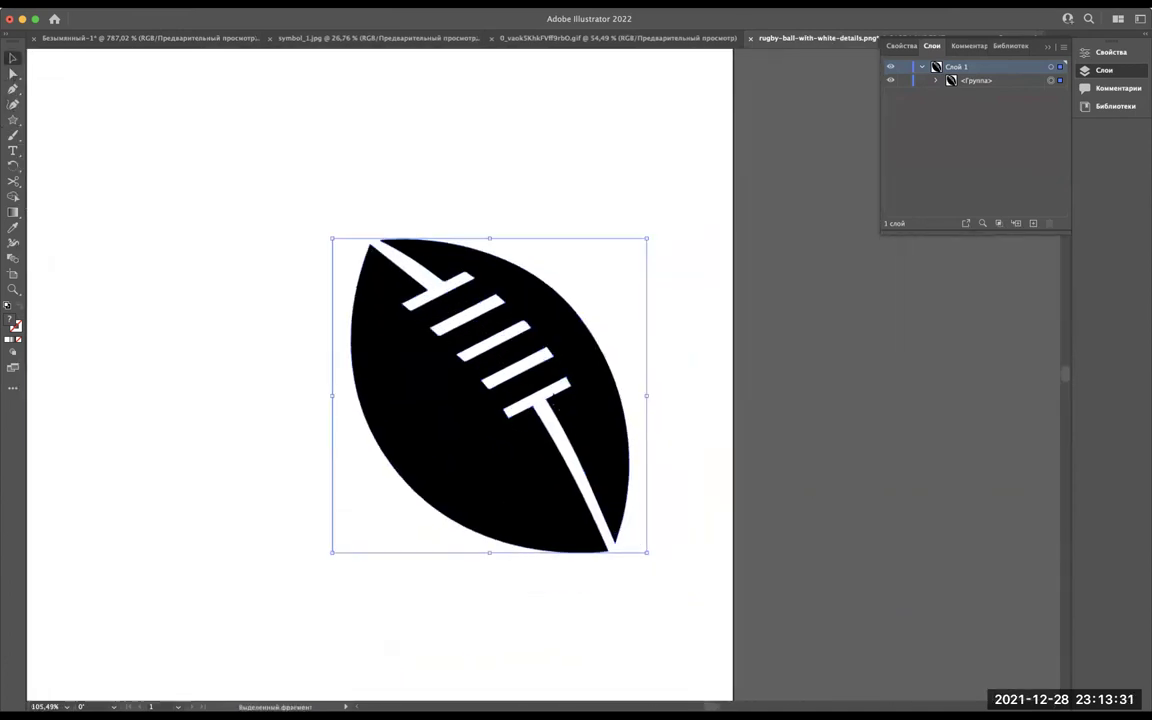
pyautogui.hscroll(-5, 803, 398)
pyautogui.hscroll(4, 748, 319)
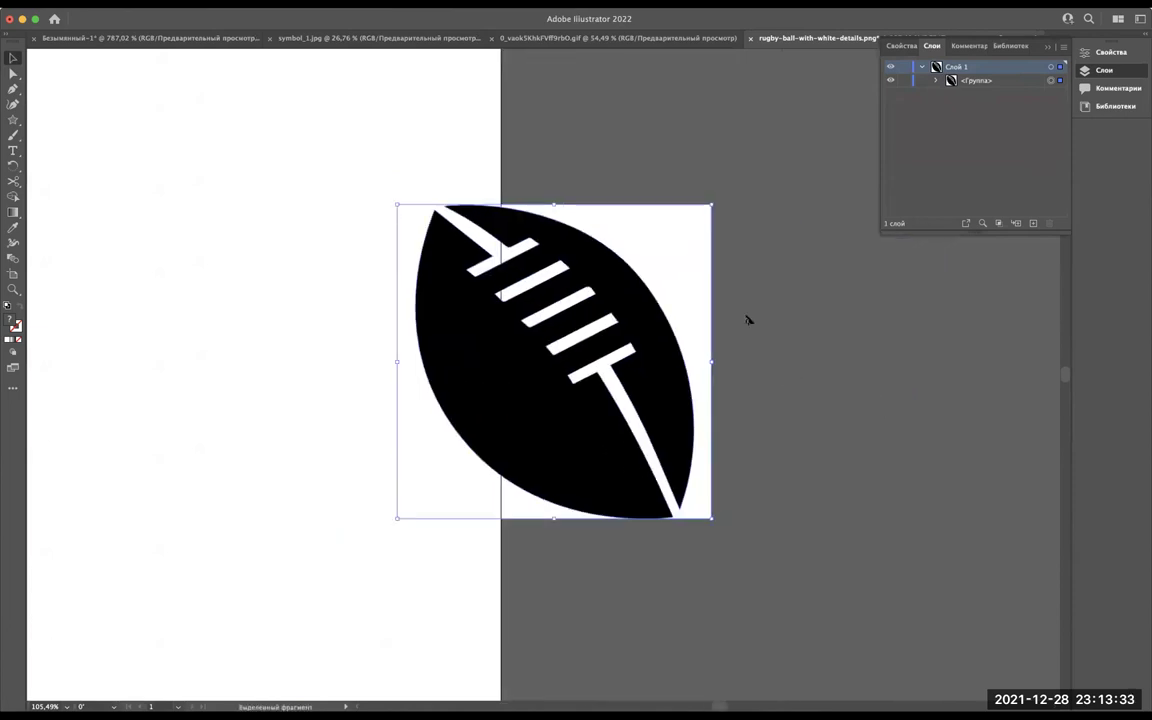
# Delete the white background square from the isolated traced ball group.
pyautogui.doubleClick(661, 253)
pyautogui.doubleClick(667, 265)
pyautogui.moveTo(669, 268)
pyautogui.mouseDown()
pyautogui.moveTo(775, 300)
pyautogui.moveTo(857, 252)
pyautogui.moveTo(895, 257)
pyautogui.mouseUp()
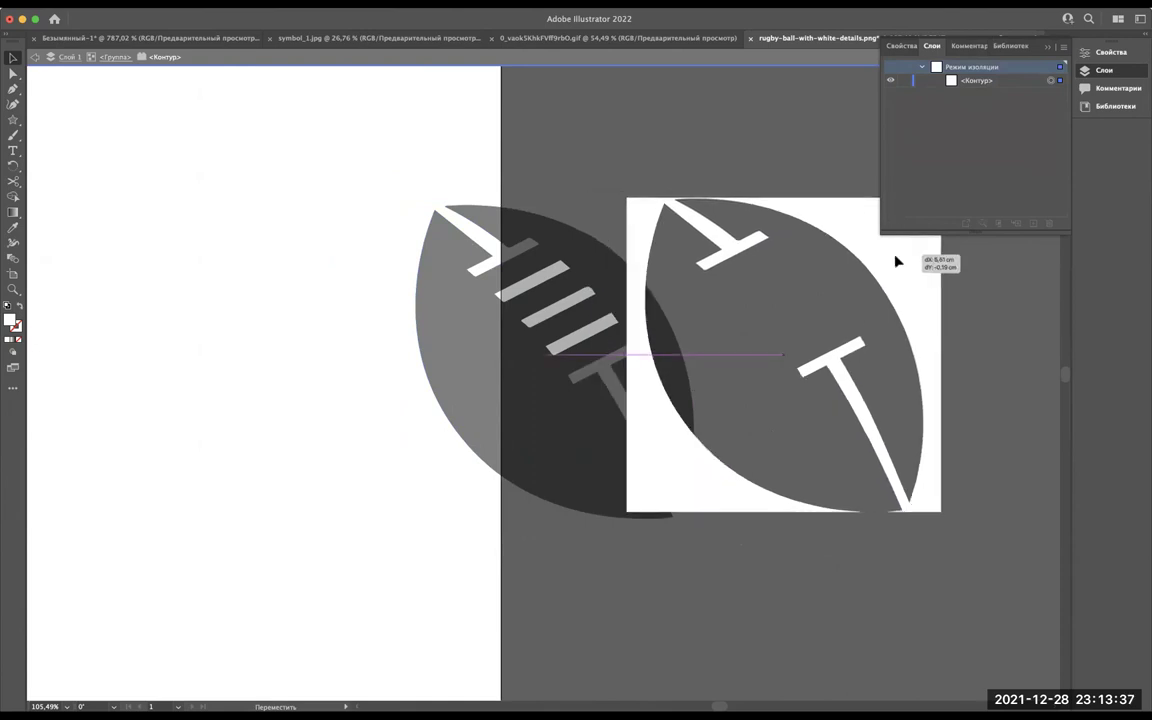
pyautogui.hotkey('ctrl', 'z')
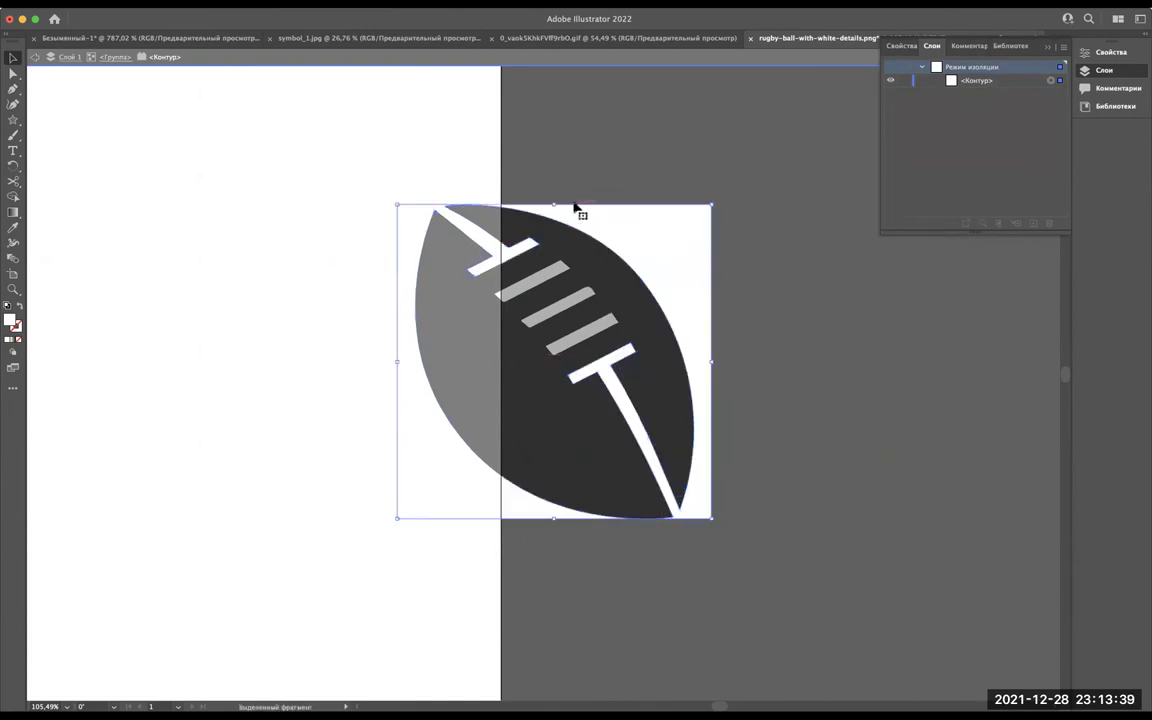
pyautogui.moveTo(650, 247)
pyautogui.mouseDown()
pyautogui.moveTo(905, 260)
pyautogui.moveTo(928, 316)
pyautogui.mouseUp()
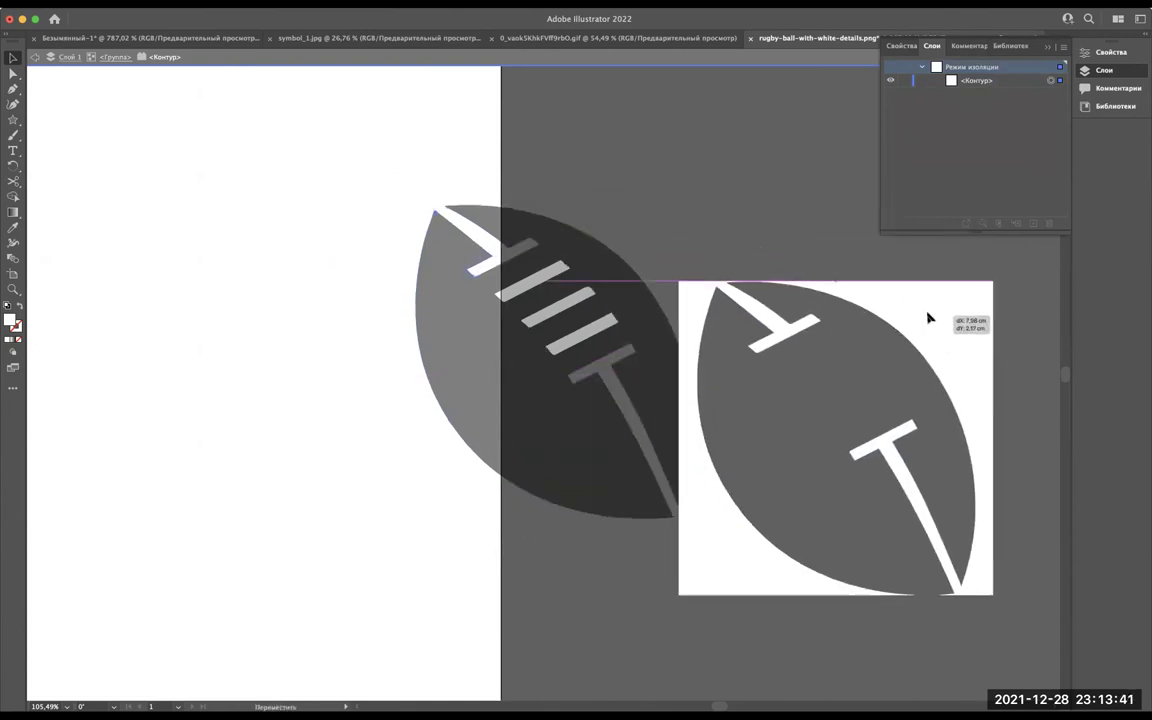
pyautogui.press('Delete')
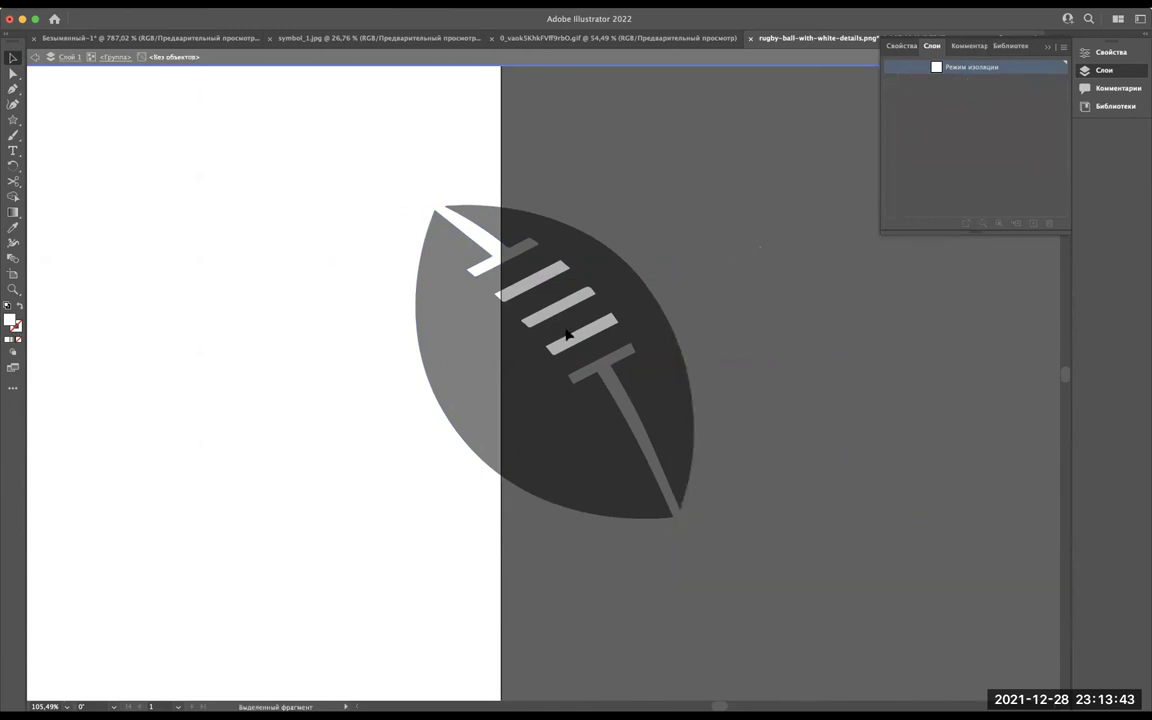
pyautogui.press('Escape')
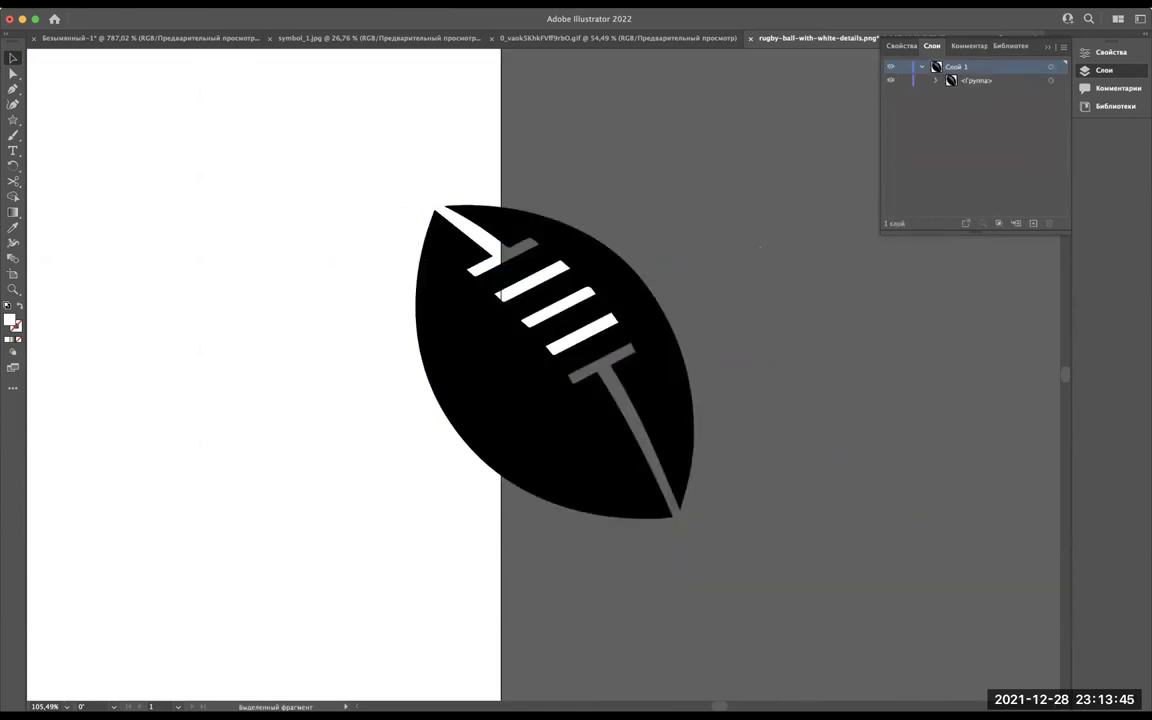
# Delete the ball's three white stripe shapes so the laces become cut-outs.
pyautogui.moveTo(610, 332); pyautogui.dragTo(753, 346)
pyautogui.doubleClick(753, 346)
pyautogui.scroll(3, 748, 346)
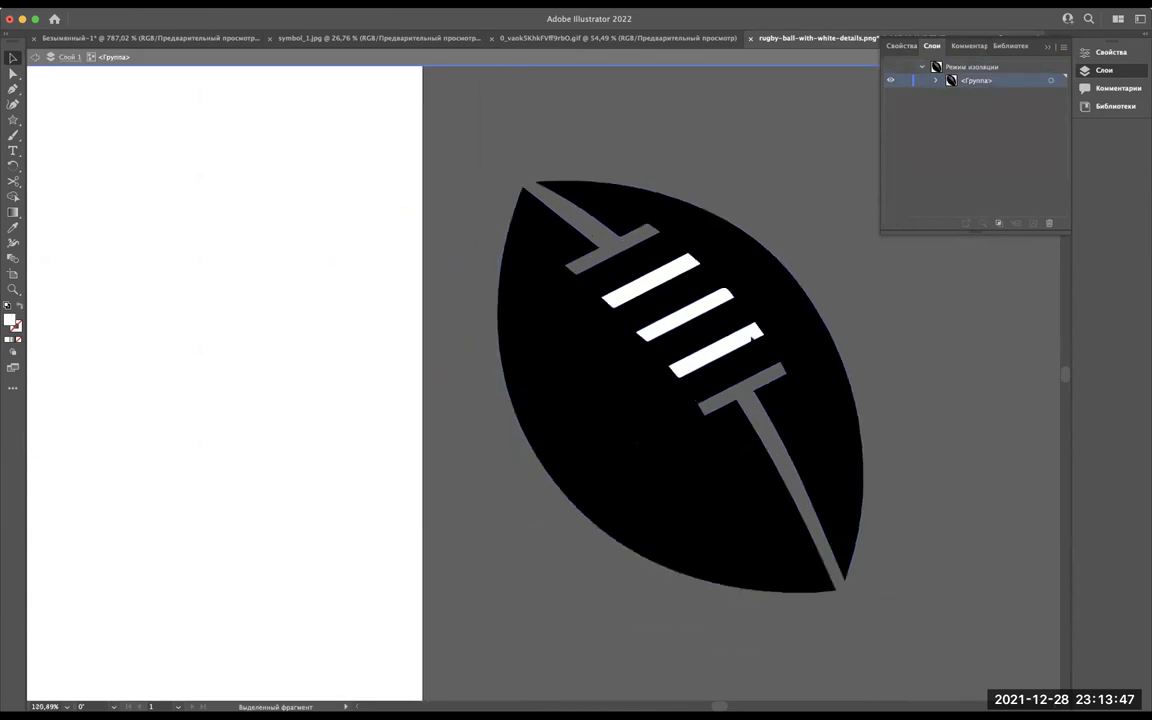
pyautogui.scroll(3, 742, 347)
pyautogui.click(737, 347)
pyautogui.press('Delete')
pyautogui.click(668, 300)
pyautogui.press('Delete')
pyautogui.click(609, 243)
pyautogui.press('Delete')
pyautogui.press('Escape')
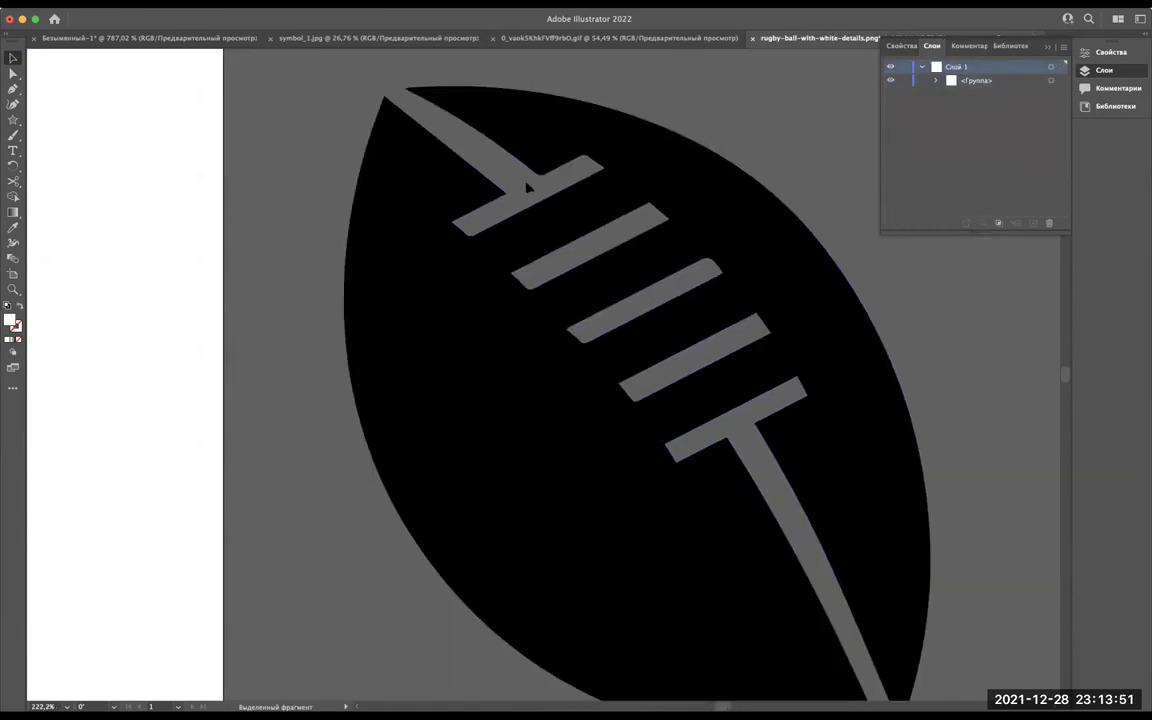
pyautogui.scroll(-5, 560, 194)
# Paste the rugby-ball graphic into the logo sheet document.
pyautogui.click(200, 38)
pyautogui.scroll(-4, 700, 260)
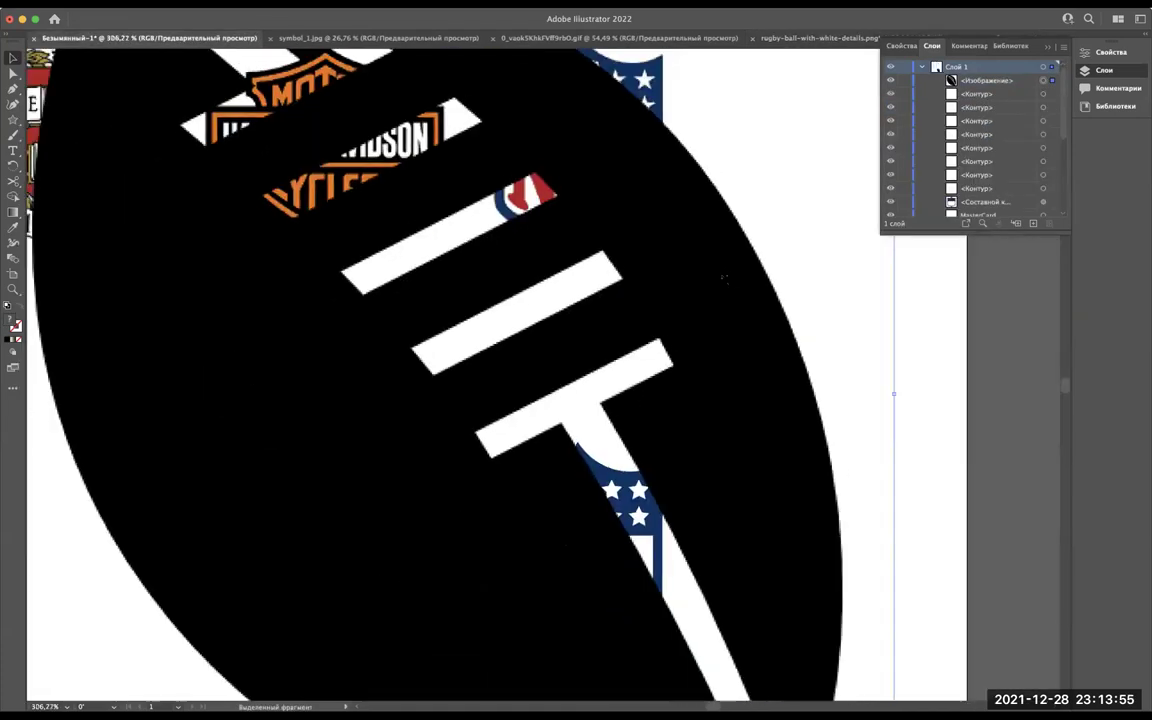
pyautogui.scroll(-4, 728, 276)
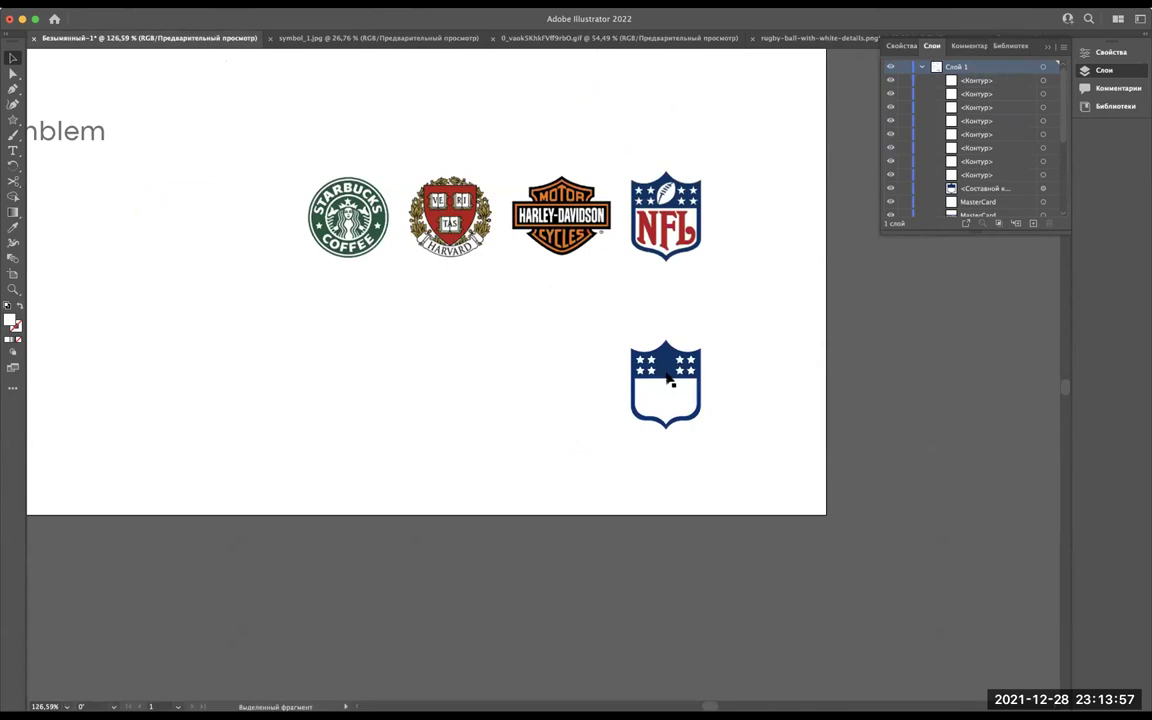
pyautogui.scroll(3, 668, 378)
pyautogui.hotkey('ctrl', 'v')
# Shrink the rugby ball to a small icon placed above the NFL logo.
pyautogui.scroll(-2, 580, 295)
pyautogui.scroll(-2, 668, 486)
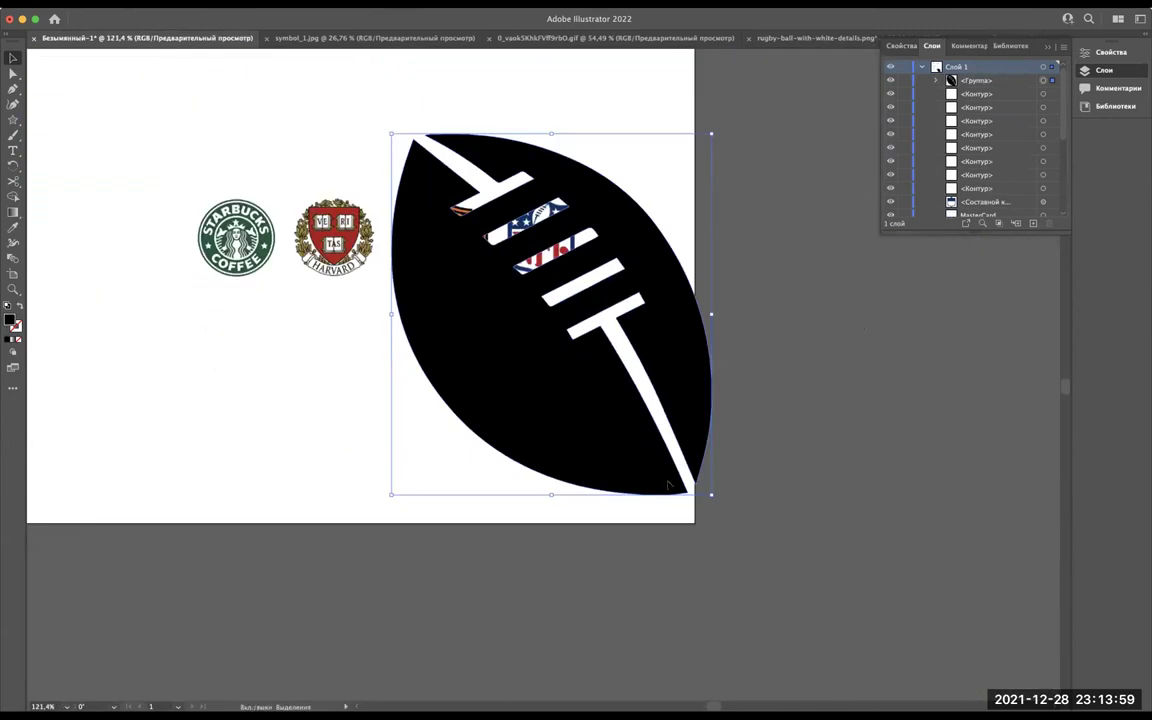
pyautogui.moveTo(711, 497); pyautogui.dragTo(418, 166)
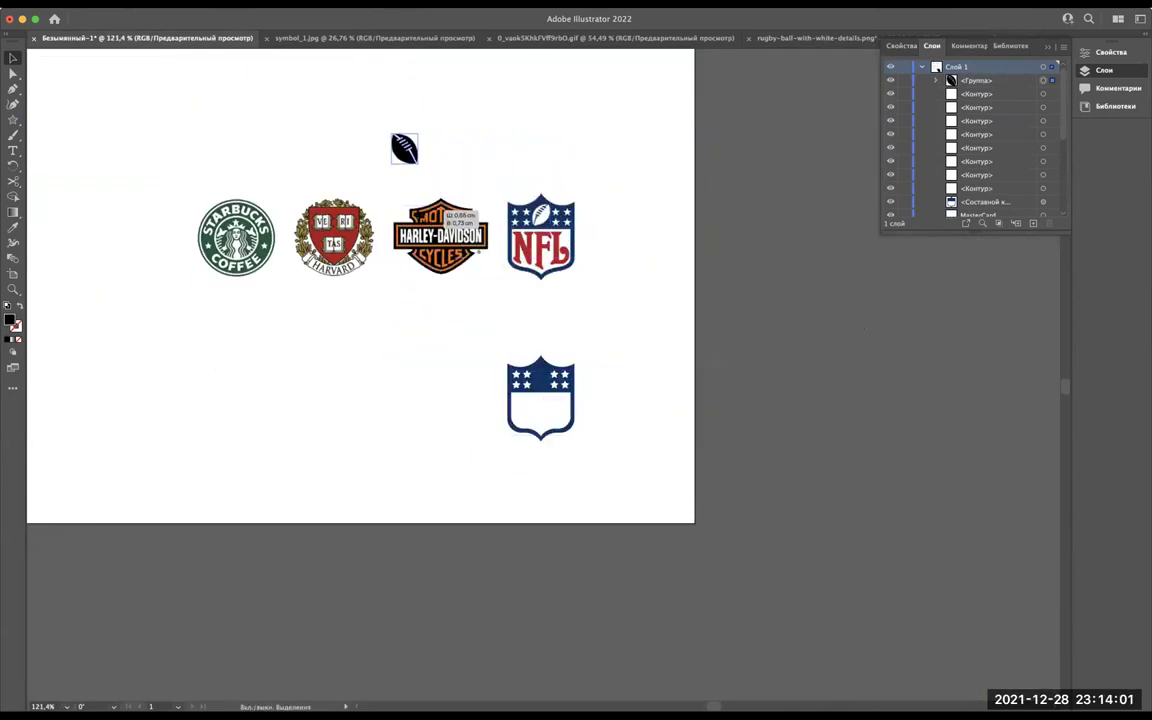
pyautogui.scroll(5, 413, 172)
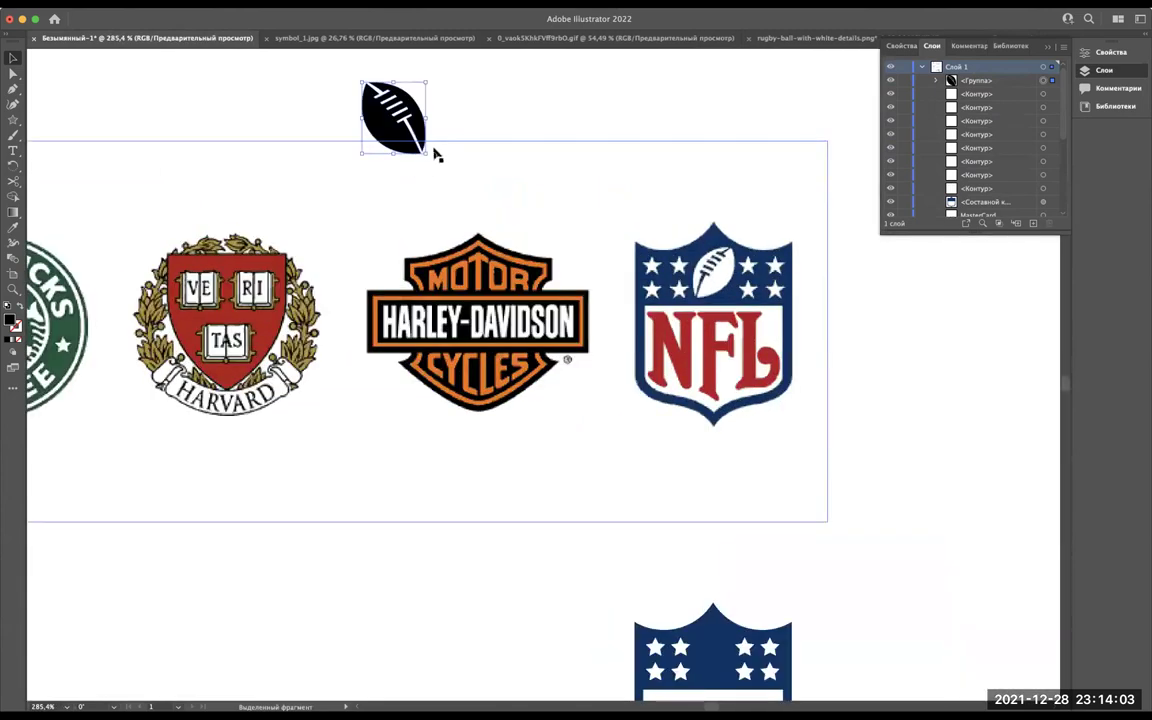
pyautogui.moveTo(393, 117); pyautogui.dragTo(758, 185)
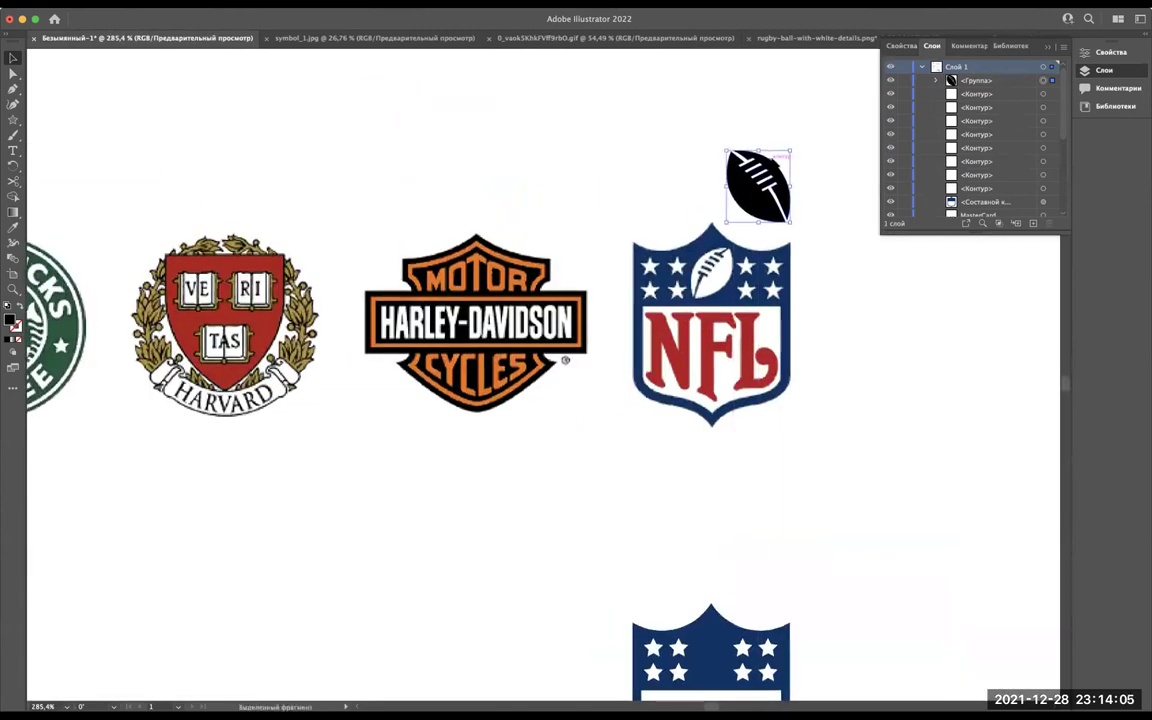
pyautogui.hscroll(3, 771, 162)
pyautogui.scroll(5, 771, 162)
pyautogui.scroll(-2, 468, 281)
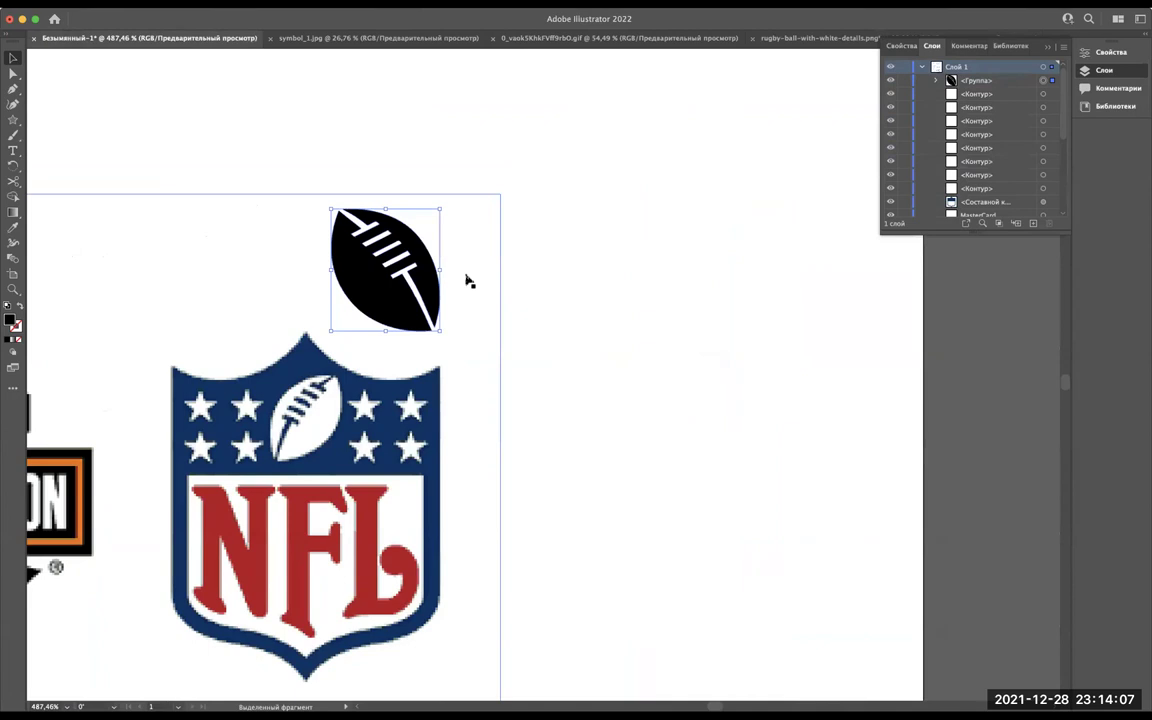
pyautogui.scroll(4, 468, 281)
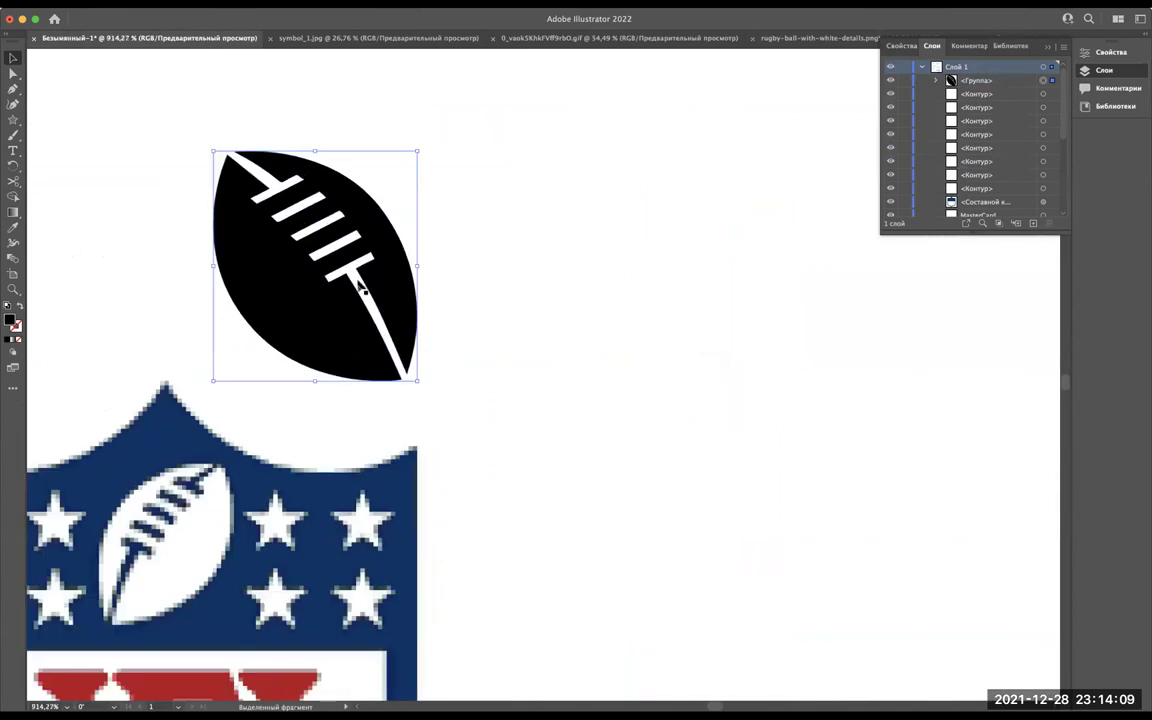
pyautogui.hscroll(-3, 312, 245)
pyautogui.moveTo(365, 182); pyautogui.dragTo(355, 298)
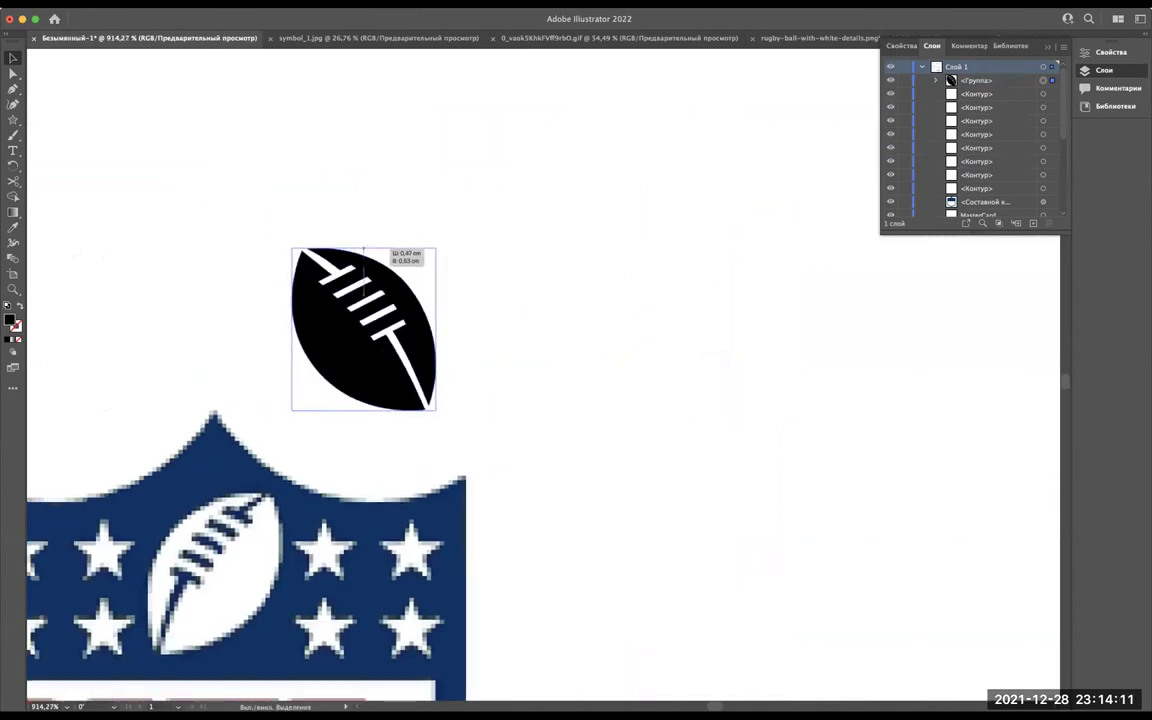
pyautogui.scroll(-2, 355, 298)
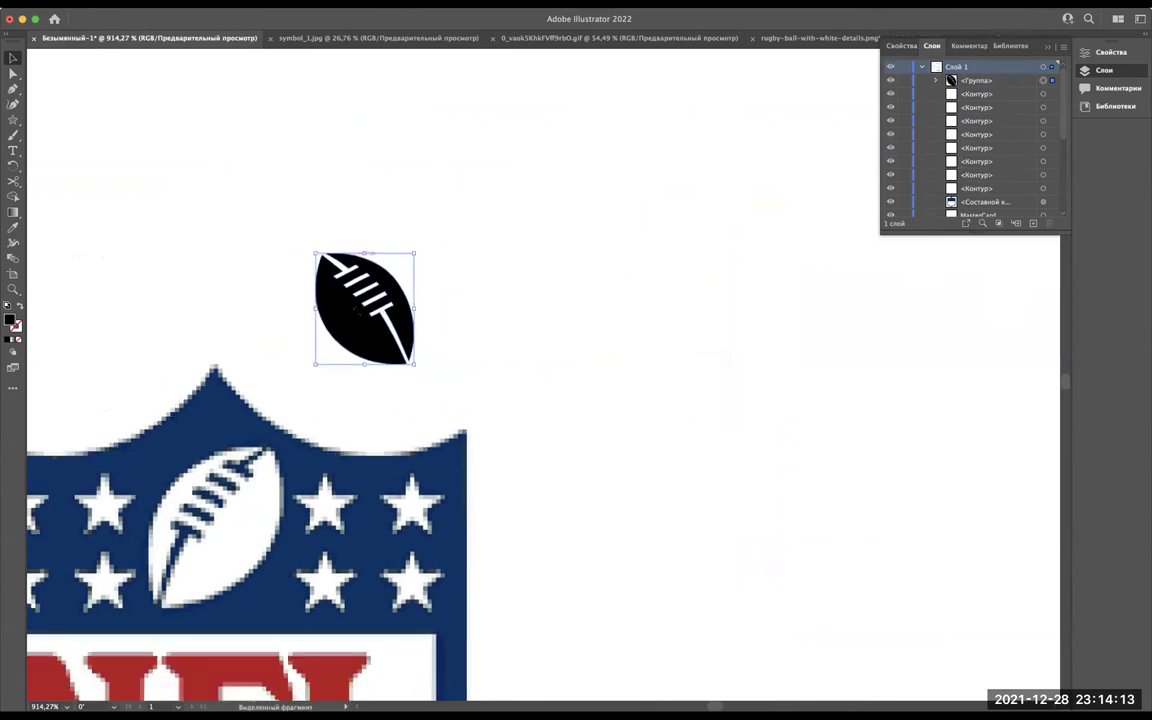
pyautogui.scroll(-3, 357, 304)
pyautogui.scroll(-3, 357, 306)
# Move the black football off to the right of the NFL shield.
pyautogui.moveTo(370, 255); pyautogui.dragTo(925, 379)
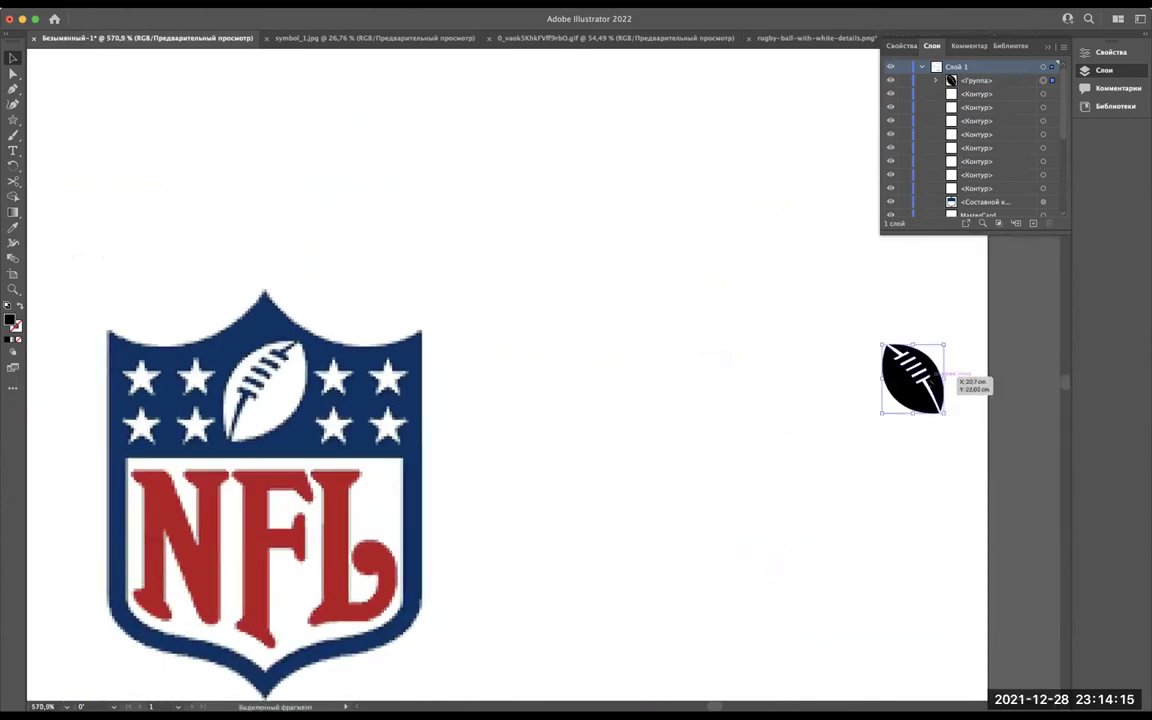
pyautogui.hscroll(3, 925, 380)
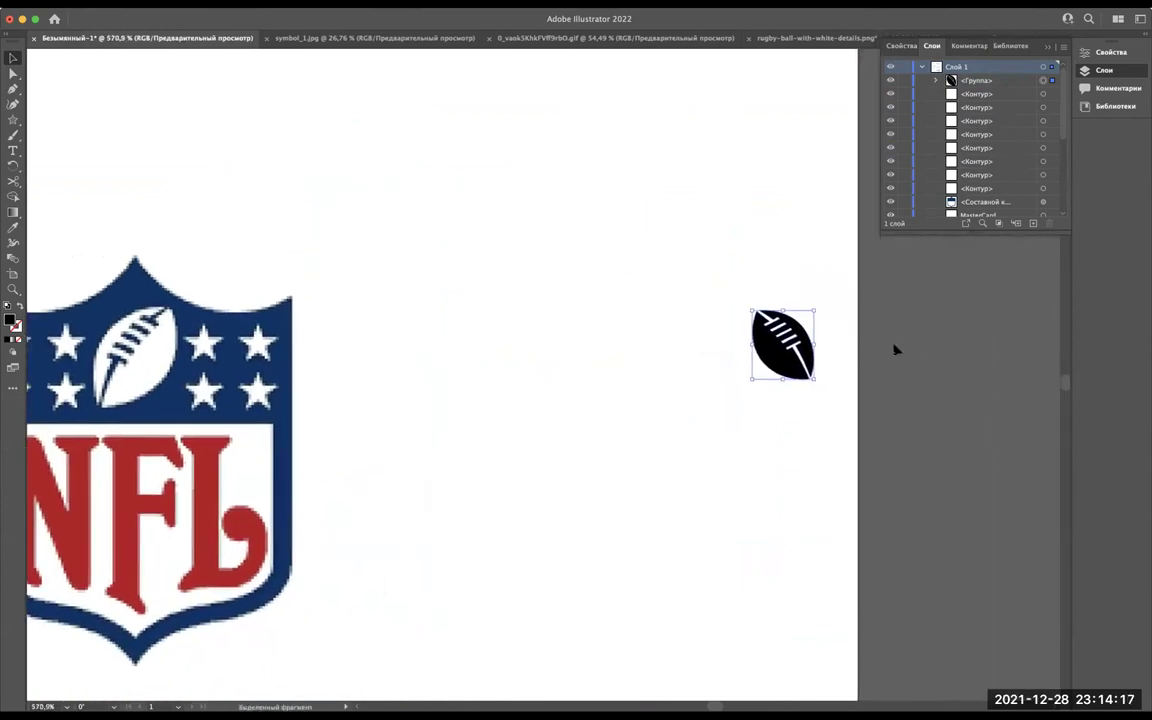
pyautogui.scroll(3, 896, 349)
pyautogui.moveTo(740, 311); pyautogui.dragTo(822, 316)
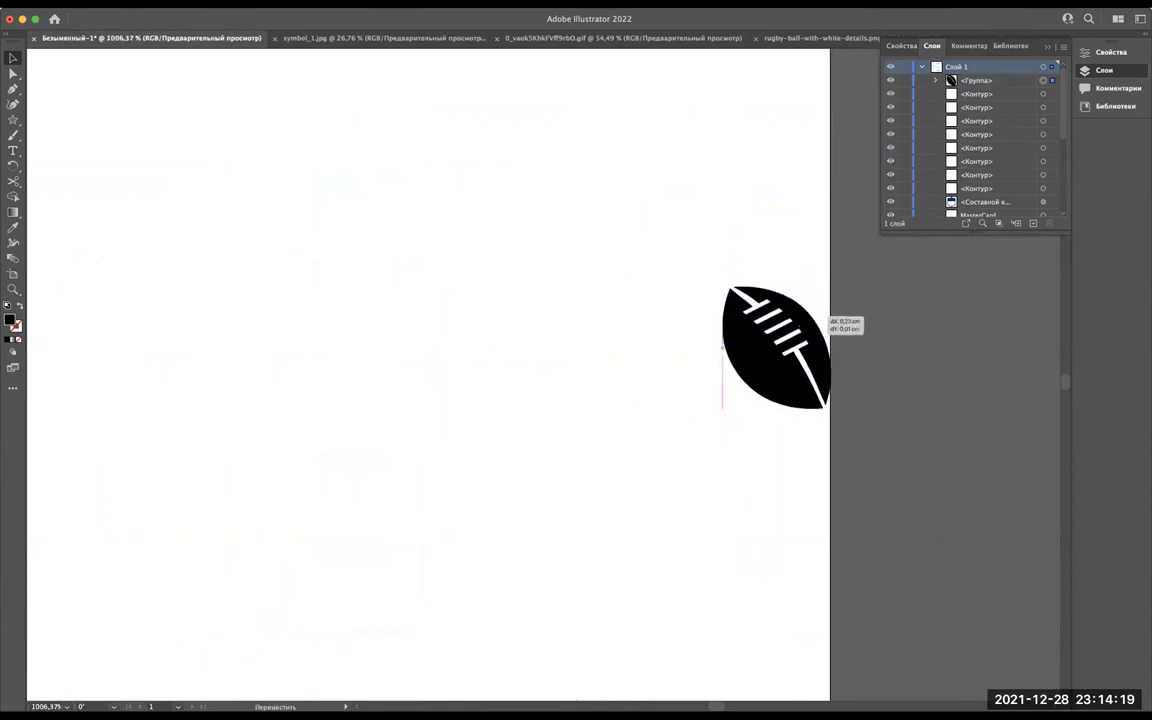
pyautogui.scroll(3, 840, 322)
pyautogui.scroll(1, 845, 325)
pyautogui.moveTo(830, 340); pyautogui.dragTo(822, 372)
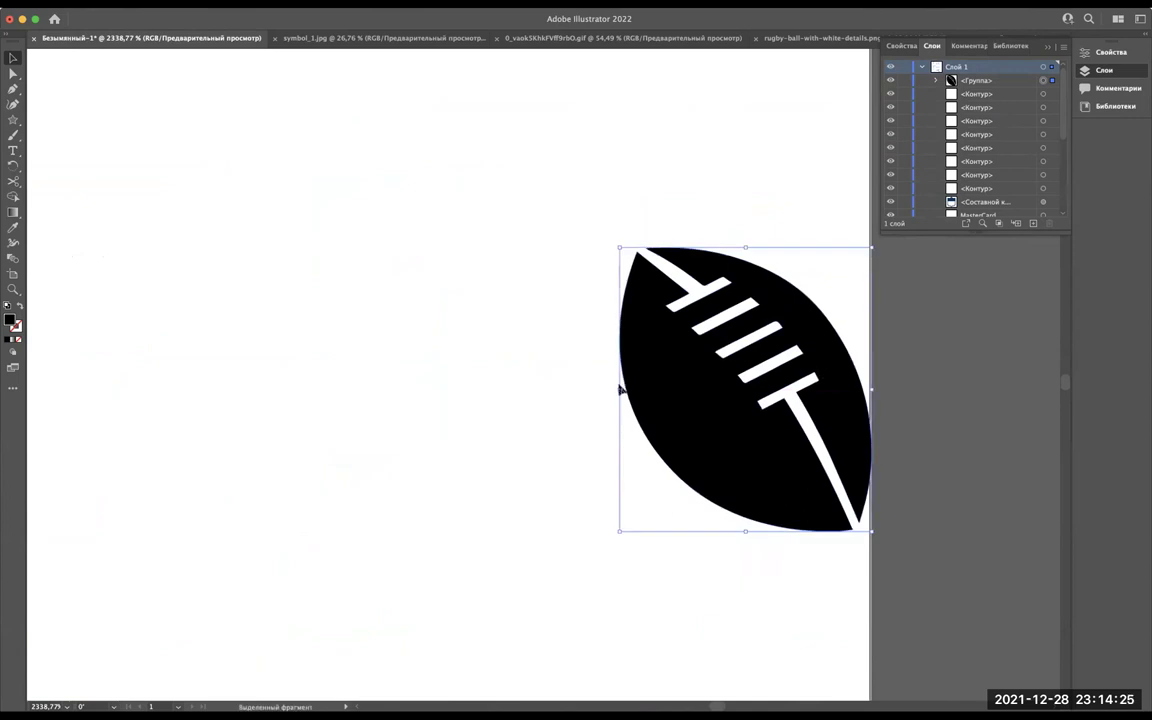
# Mirror the football horizontally and place it over the NFL shield's football.
pyautogui.moveTo(620, 389); pyautogui.dragTo(874, 406)
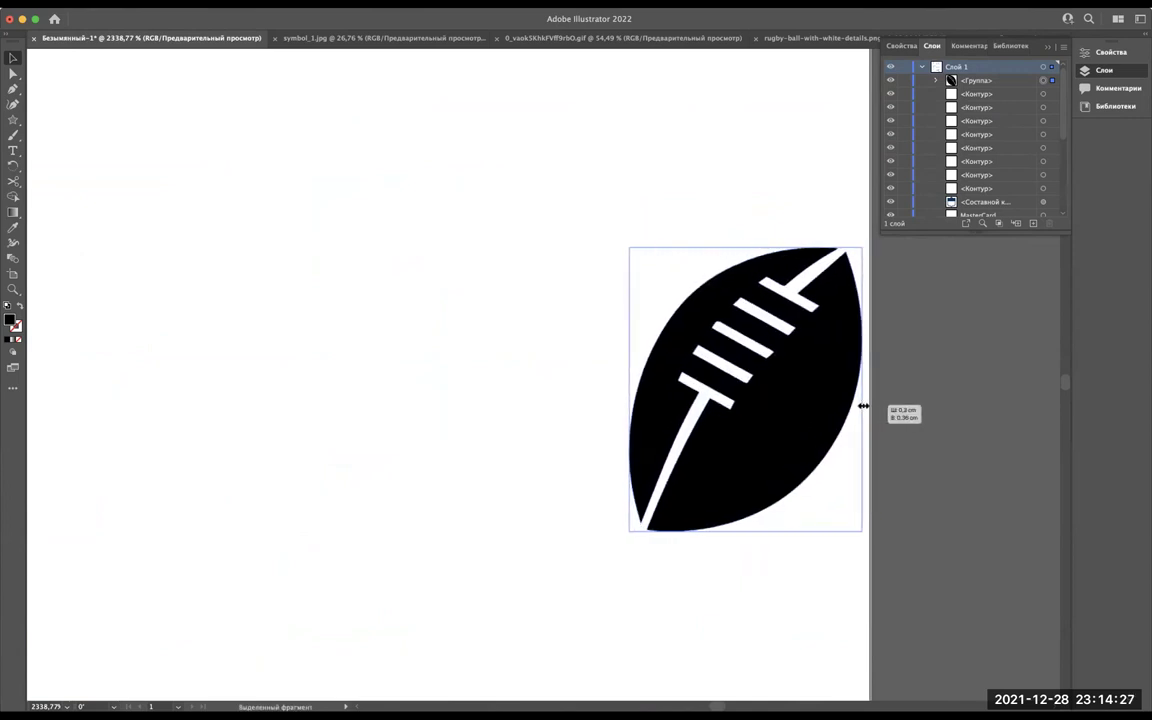
pyautogui.scroll(-3, 872, 400)
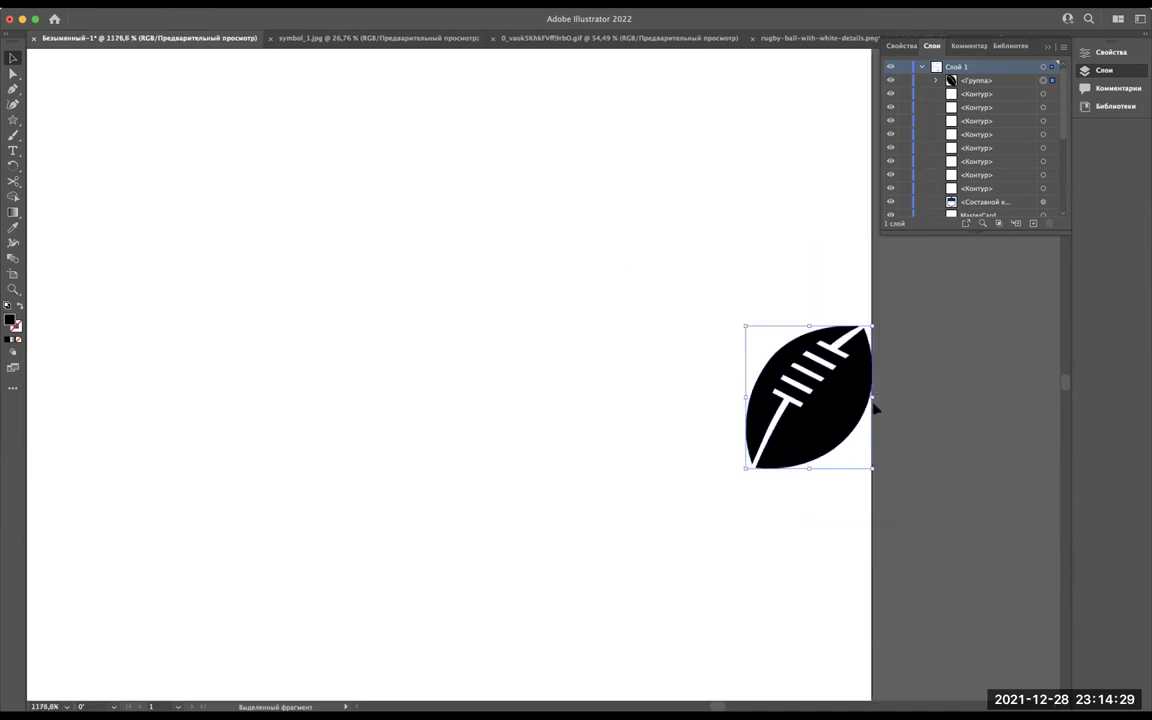
pyautogui.scroll(-4, 872, 404)
pyautogui.moveTo(850, 403)
pyautogui.mouseDown()
pyautogui.moveTo(321, 442)
pyautogui.moveTo(355, 390)
pyautogui.moveTo(393, 363)
pyautogui.mouseUp()
pyautogui.scroll(4, 345, 425)
# Move the black football onto the lower blank shield, scaled to fit between the star rows.
pyautogui.moveTo(432, 265)
pyautogui.mouseDown()
pyautogui.moveTo(457, 236)
pyautogui.moveTo(418, 258)
pyautogui.mouseUp()
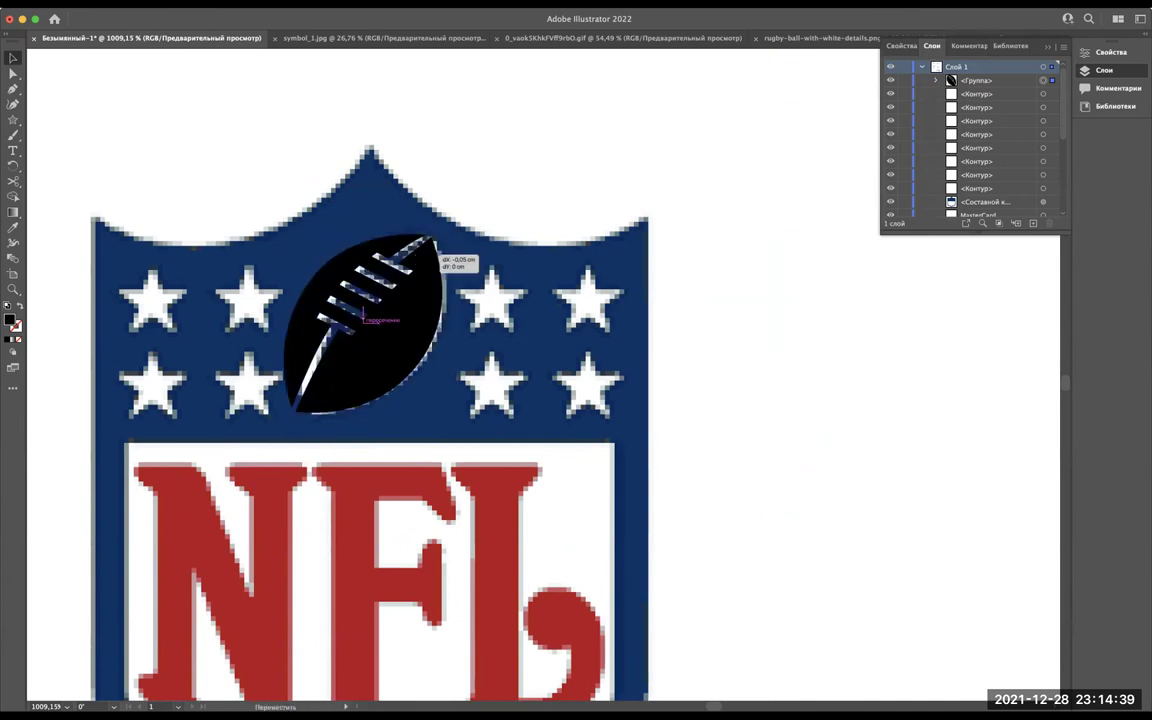
pyautogui.scroll(-5, 390, 110)
pyautogui.moveTo(405, 168); pyautogui.dragTo(405, 588)
pyautogui.scroll(3, 385, 600)
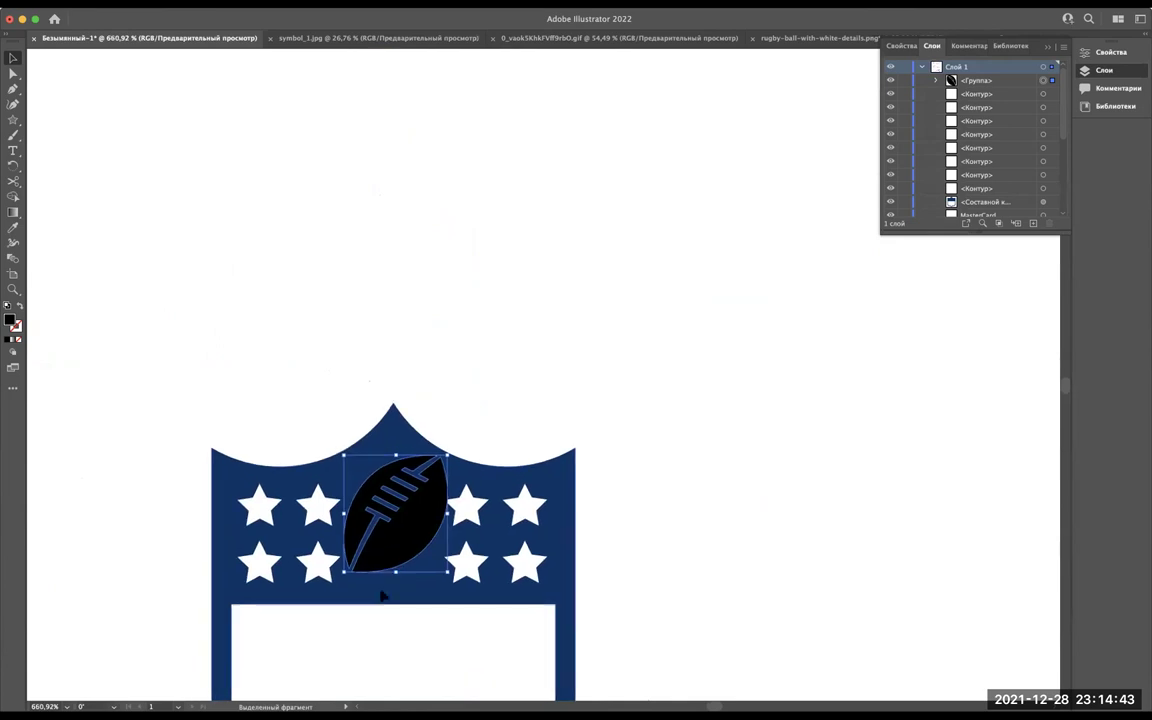
pyautogui.scroll(3, 400, 560)
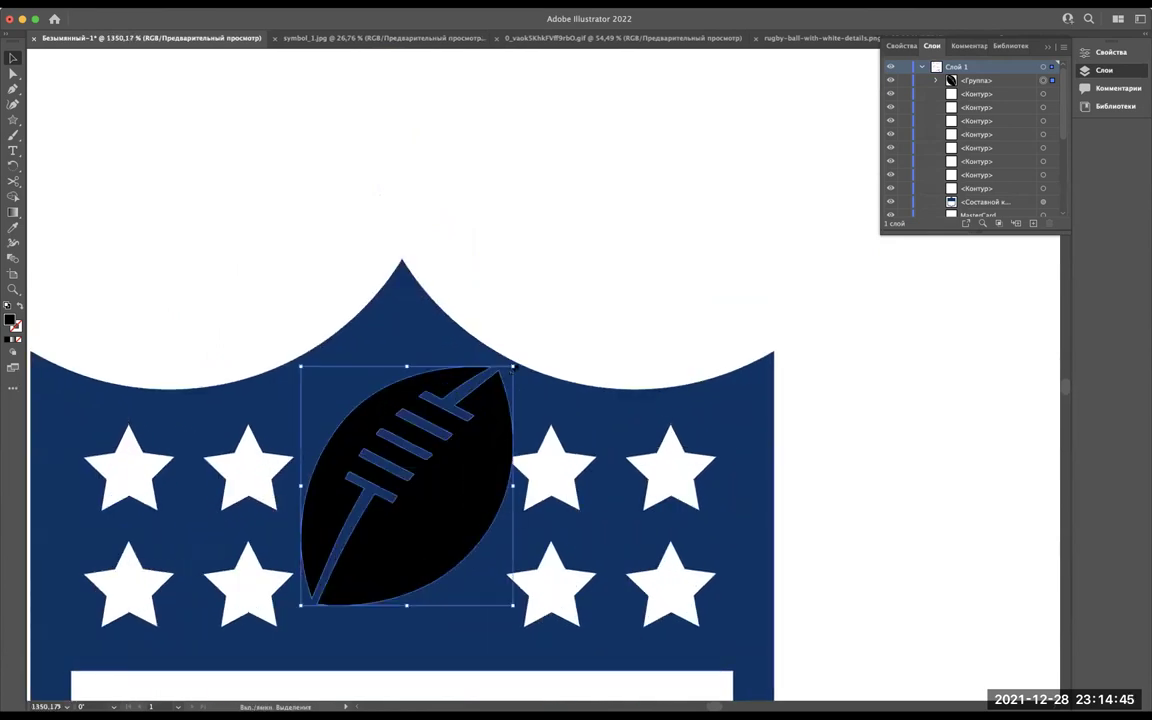
pyautogui.moveTo(512, 367); pyautogui.dragTo(496, 404)
pyautogui.scroll(-3, 496, 404)
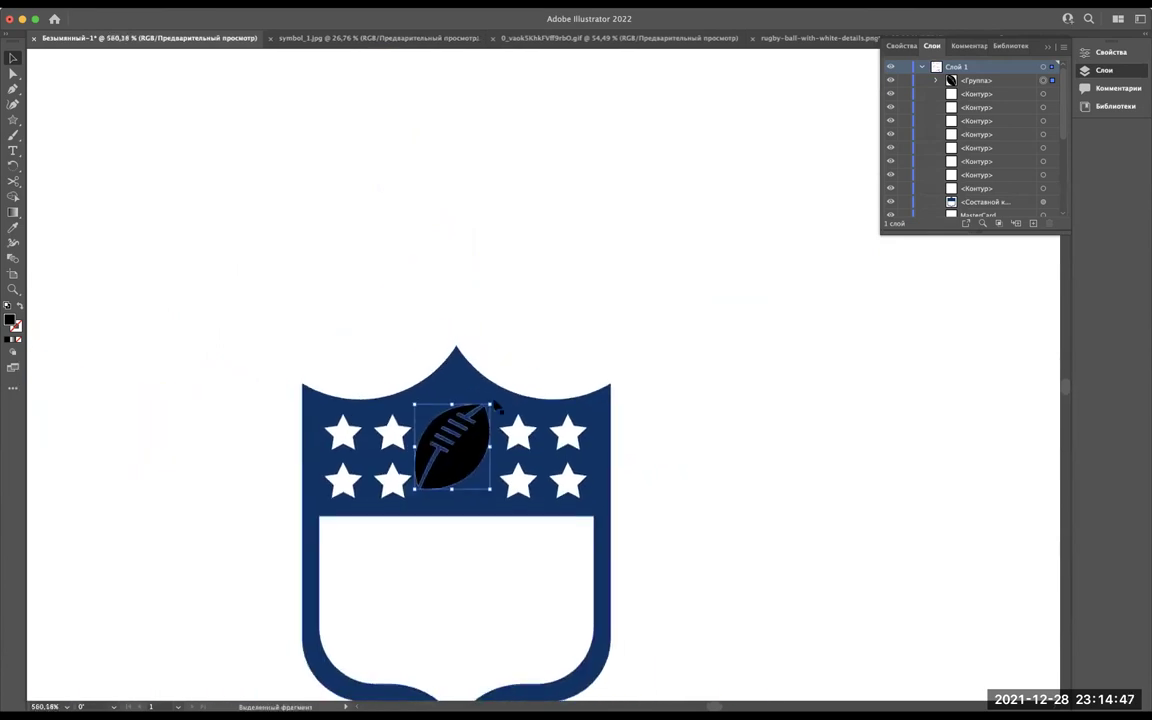
pyautogui.scroll(-2, 496, 404)
pyautogui.scroll(-1, 496, 404)
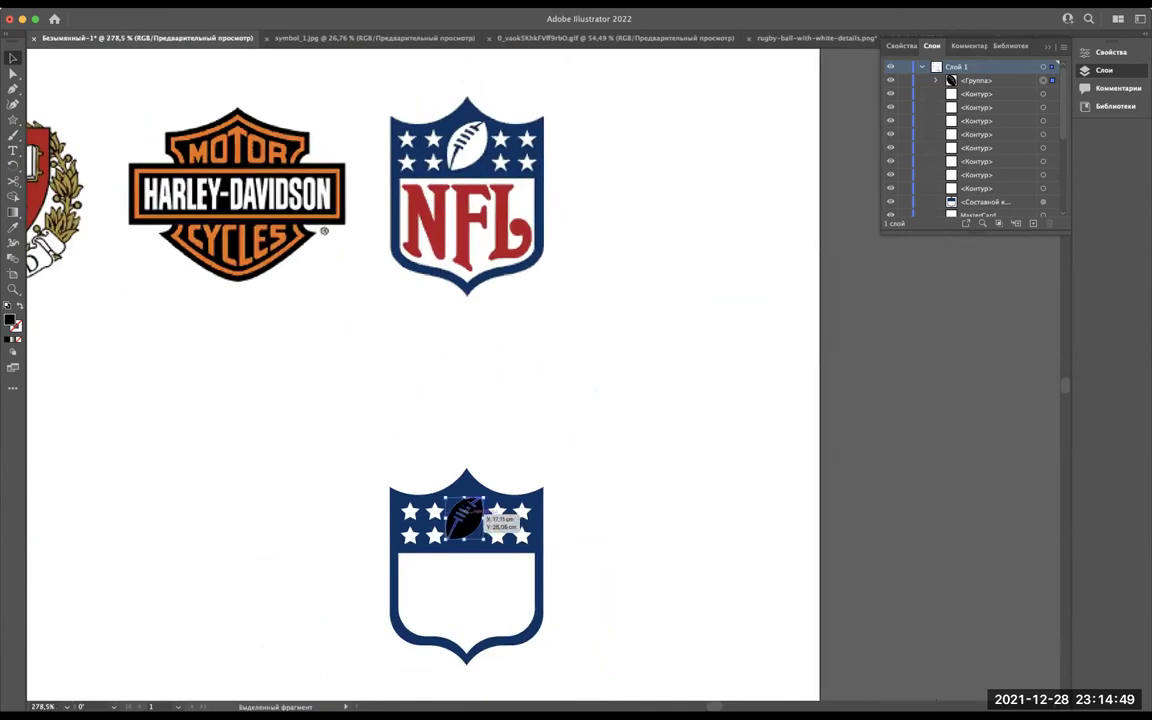
pyautogui.scroll(2, 482, 516)
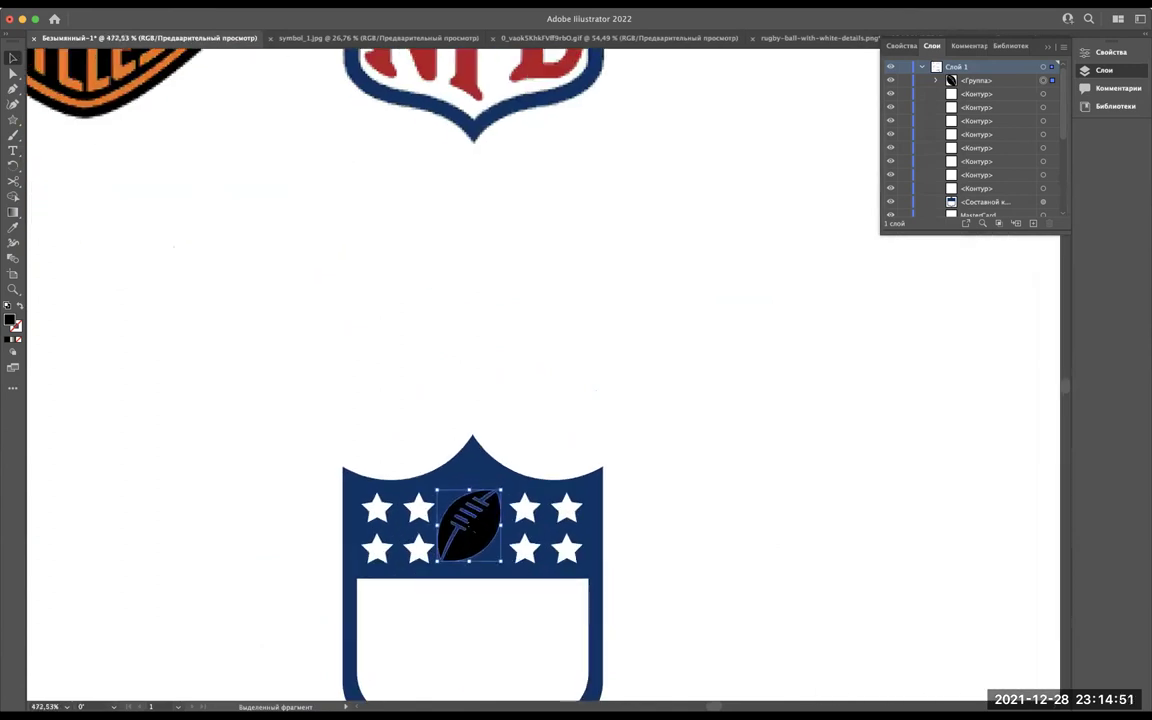
pyautogui.scroll(-1, 491, 527)
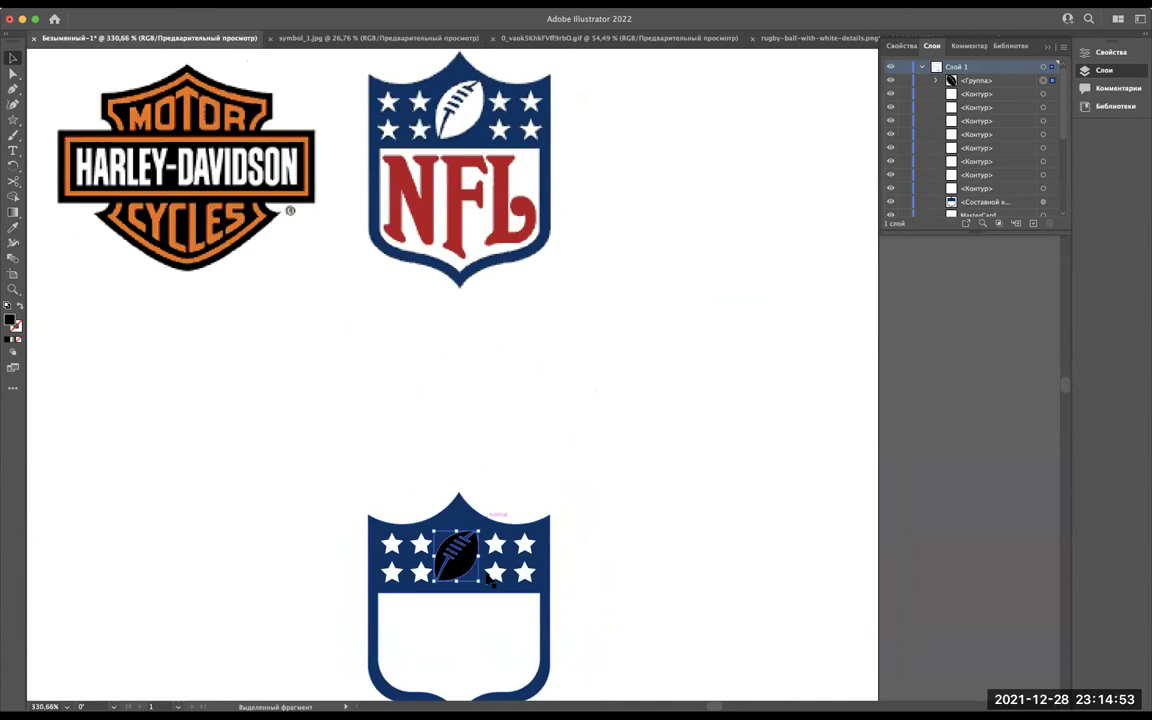
pyautogui.scroll(2, 489, 570)
pyautogui.click(519, 549)
# Delete all the lower shield's stars except the upper-left one.
pyautogui.keyDown('shift'); pyautogui.click(506, 484); pyautogui.keyUp('shift')
pyautogui.keyDown('shift'); pyautogui.click(577, 486); pyautogui.keyUp('shift')
pyautogui.keyDown('shift'); pyautogui.click(578, 563); pyautogui.keyUp('shift')
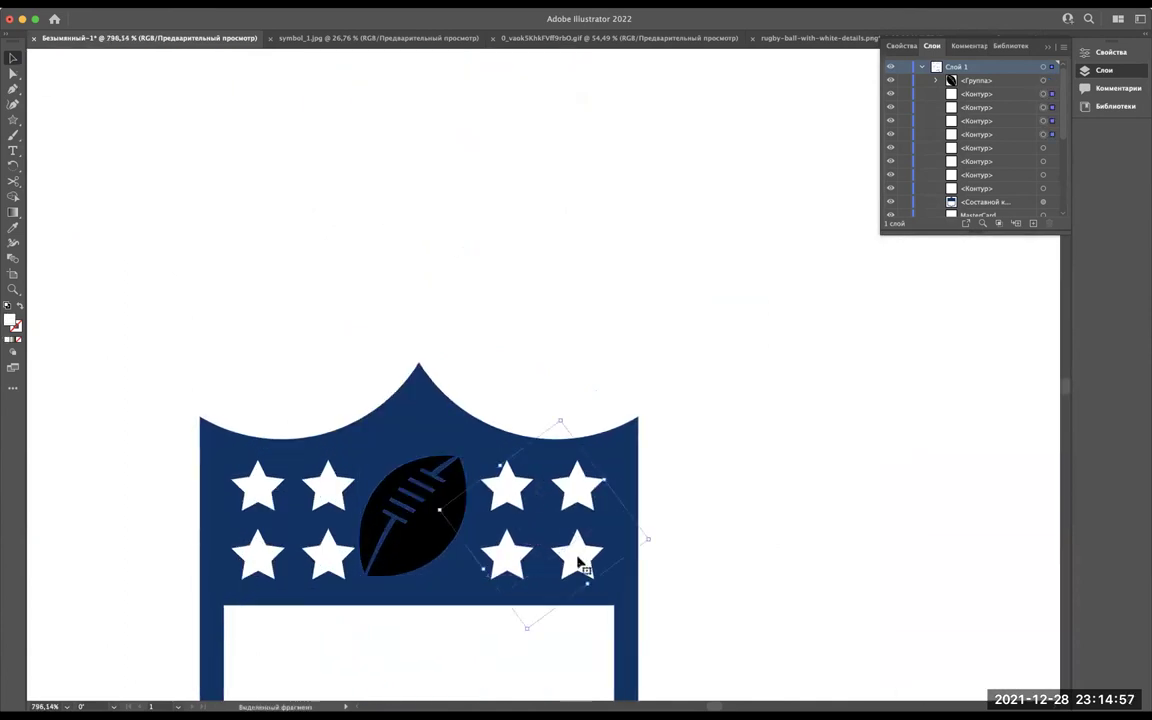
pyautogui.press('Delete')
pyautogui.click(335, 484)
pyautogui.keyDown('shift'); pyautogui.click(334, 556); pyautogui.keyUp('shift')
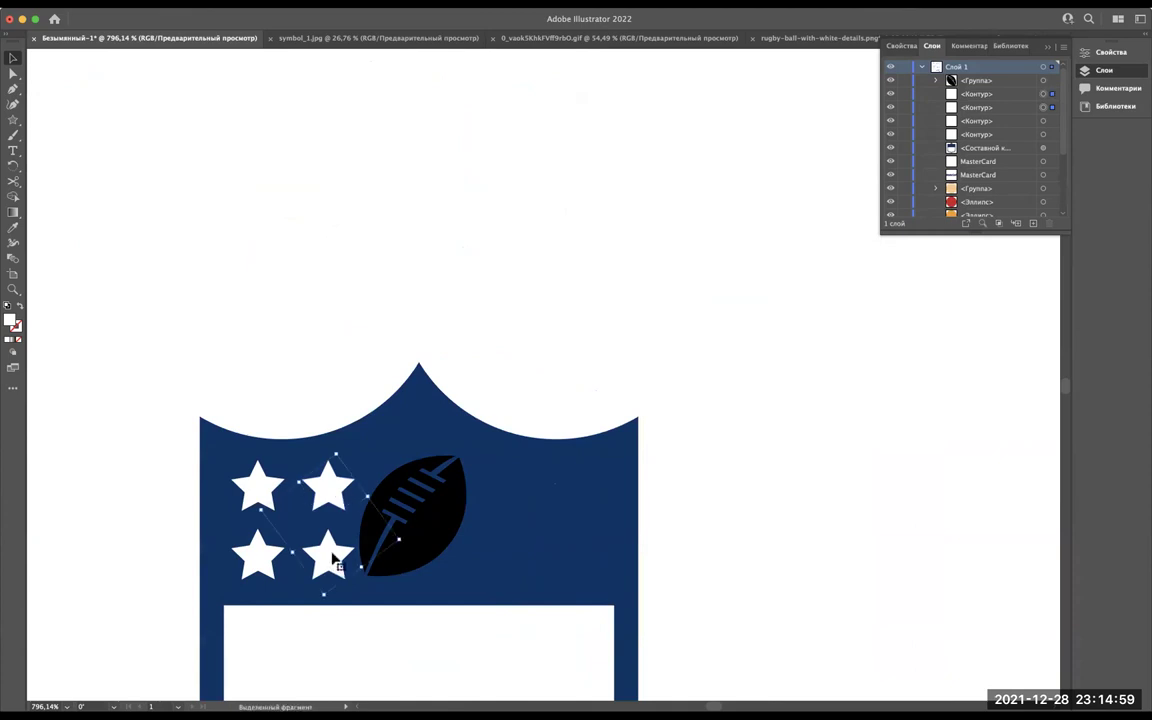
pyautogui.press('Delete')
pyautogui.click(268, 556)
pyautogui.press('Delete')
# Tilt the remaining star slightly and duplicate it into two-by-two groups beside the football.
pyautogui.click(248, 458)
pyautogui.moveTo(298, 494); pyautogui.dragTo(303, 492)
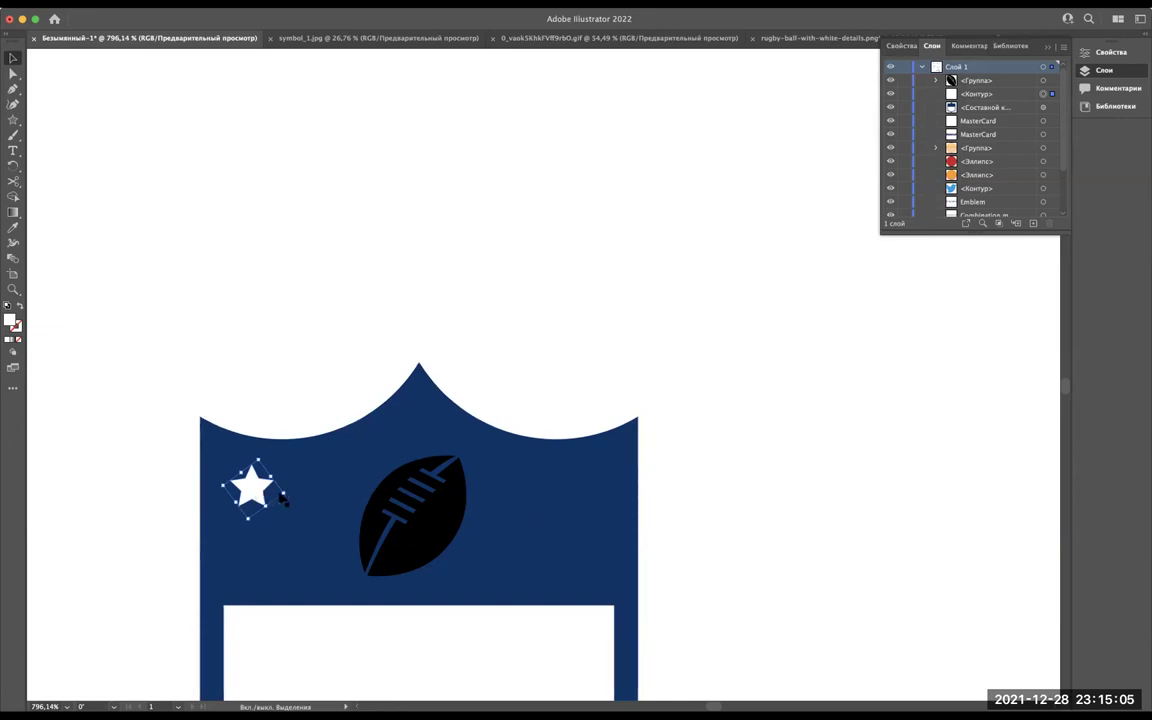
pyautogui.moveTo(257, 492); pyautogui.dragTo(262, 530)
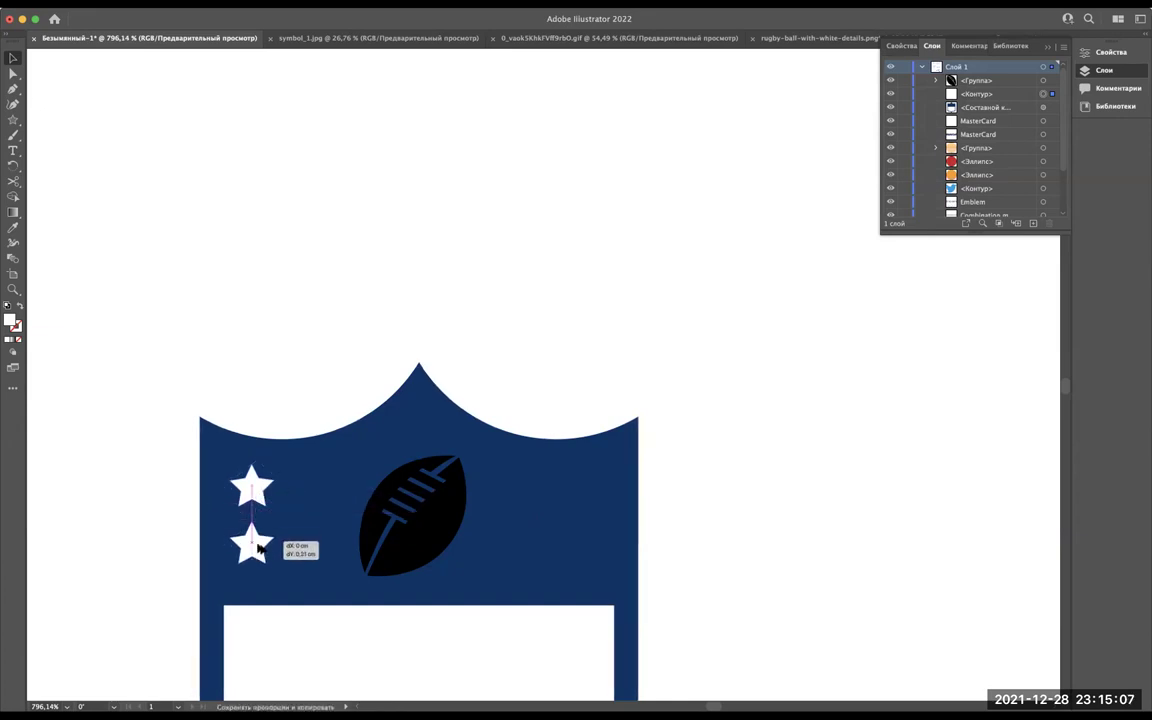
pyautogui.moveTo(258, 590); pyautogui.dragTo(226, 440)
pyautogui.moveTo(254, 488); pyautogui.dragTo(313, 488)
pyautogui.moveTo(335, 445)
pyautogui.mouseDown()
pyautogui.moveTo(215, 575)
pyautogui.moveTo(528, 555)
pyautogui.mouseUp()
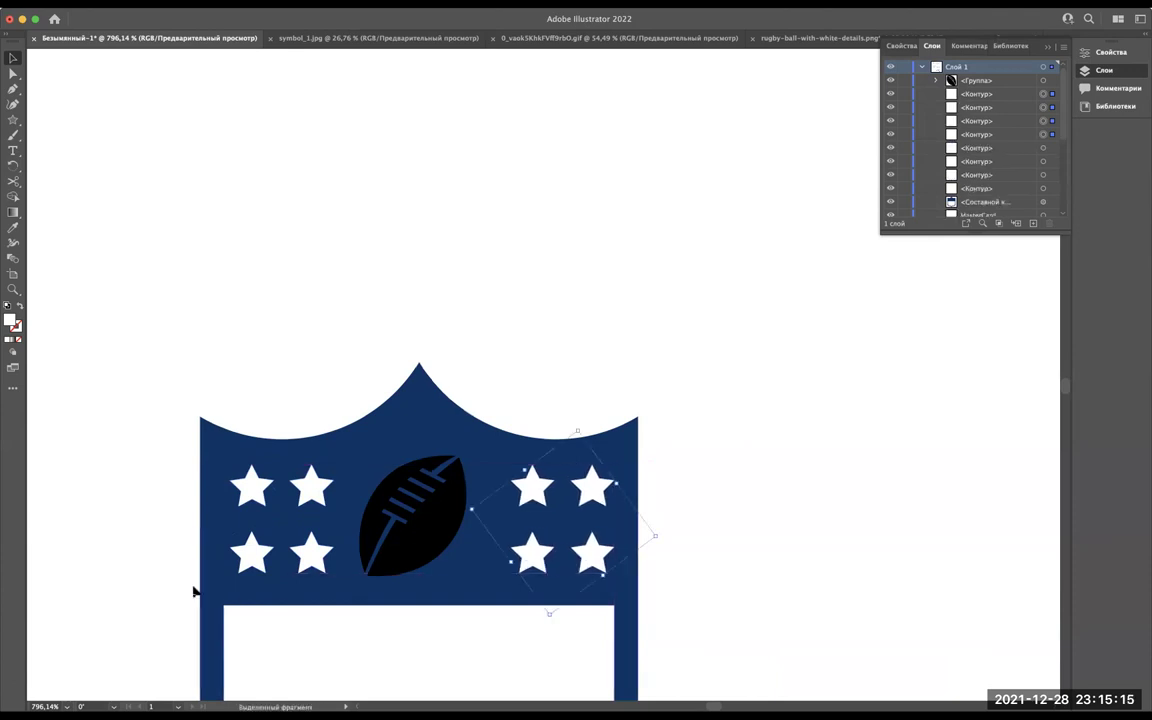
# Nudge the star groups into even alignment on either side of the football.
pyautogui.keyDown('shift'); pyautogui.click(303, 552); pyautogui.keyUp('shift')
pyautogui.keyDown('shift'); pyautogui.click(309, 548); pyautogui.keyUp('shift')
pyautogui.keyDown('shift'); pyautogui.click(245, 483); pyautogui.keyUp('shift')
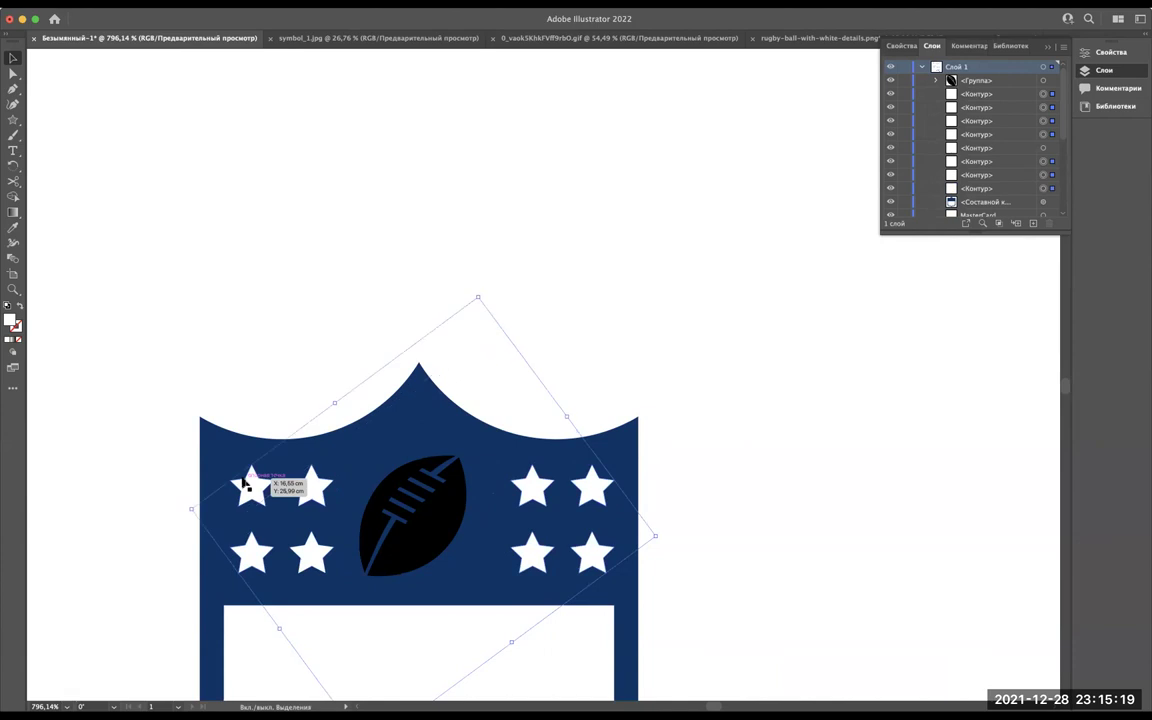
pyautogui.moveTo(310, 563); pyautogui.dragTo(305, 563)
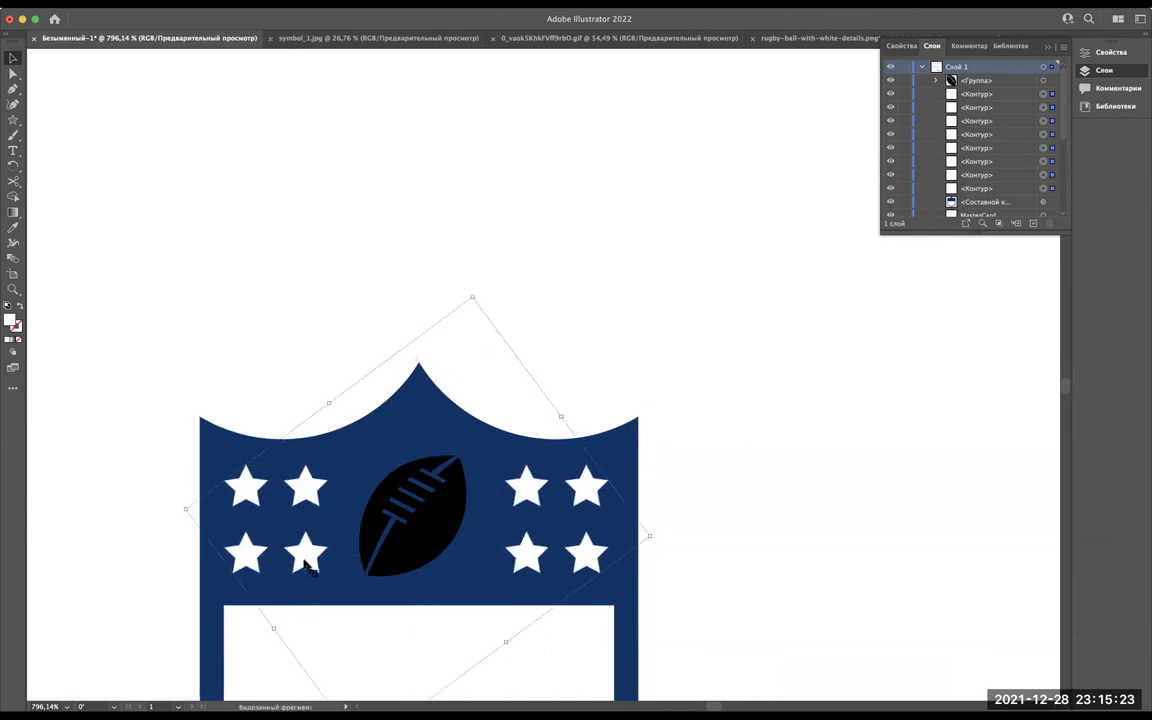
pyautogui.moveTo(307, 565); pyautogui.dragTo(312, 560)
pyautogui.click(424, 538)
pyautogui.scroll(2, 436, 516)
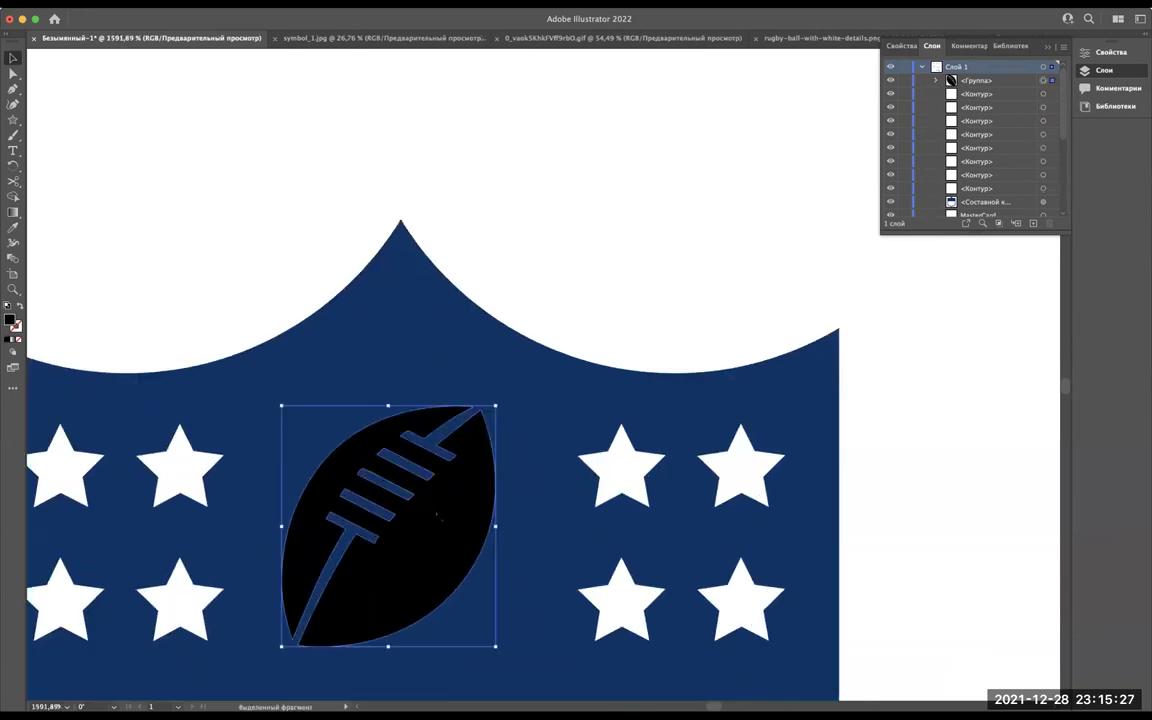
pyautogui.press('i')
pyautogui.click(614, 462)
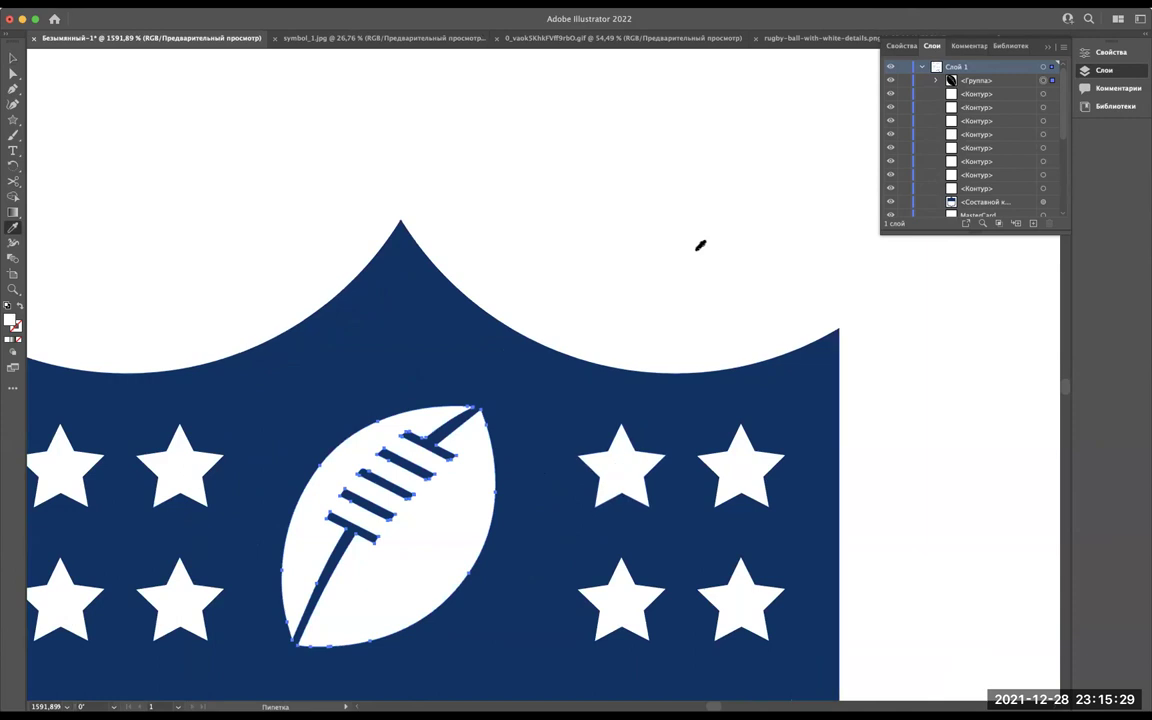
pyautogui.press('v')
pyautogui.click(602, 216)
pyautogui.scroll(-5, 605, 210)
pyautogui.scroll(-2, 613, 180)
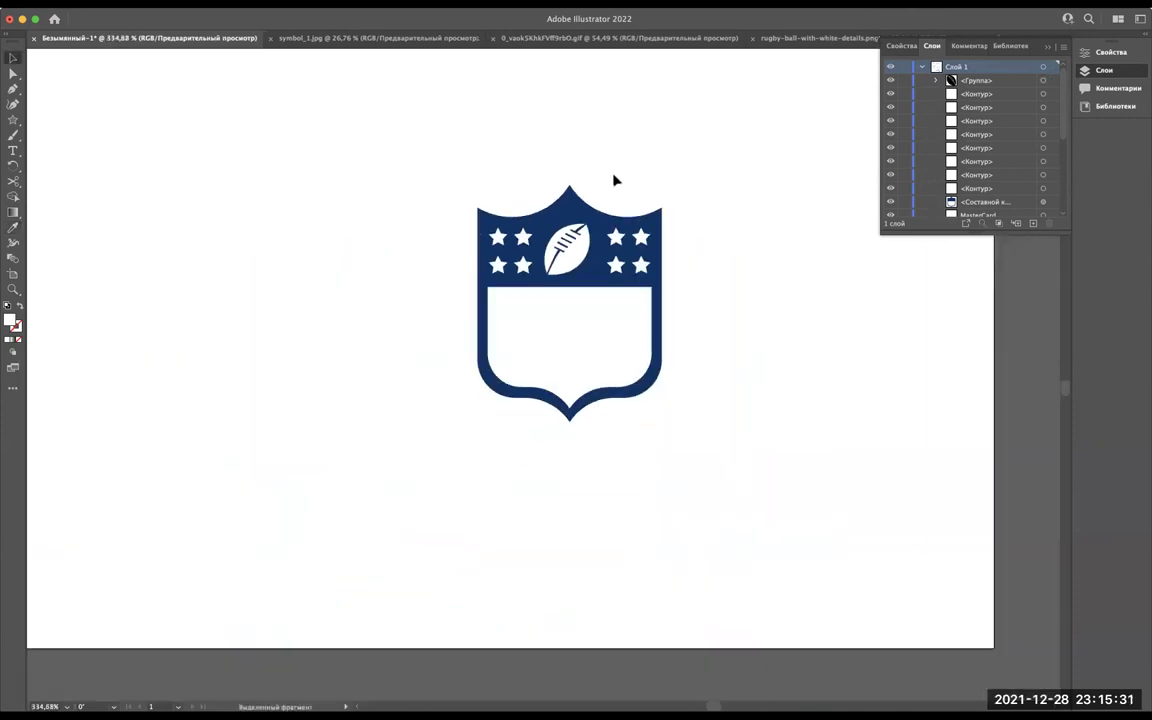
pyautogui.scroll(5, 615, 180)
pyautogui.scroll(-1, 620, 183)
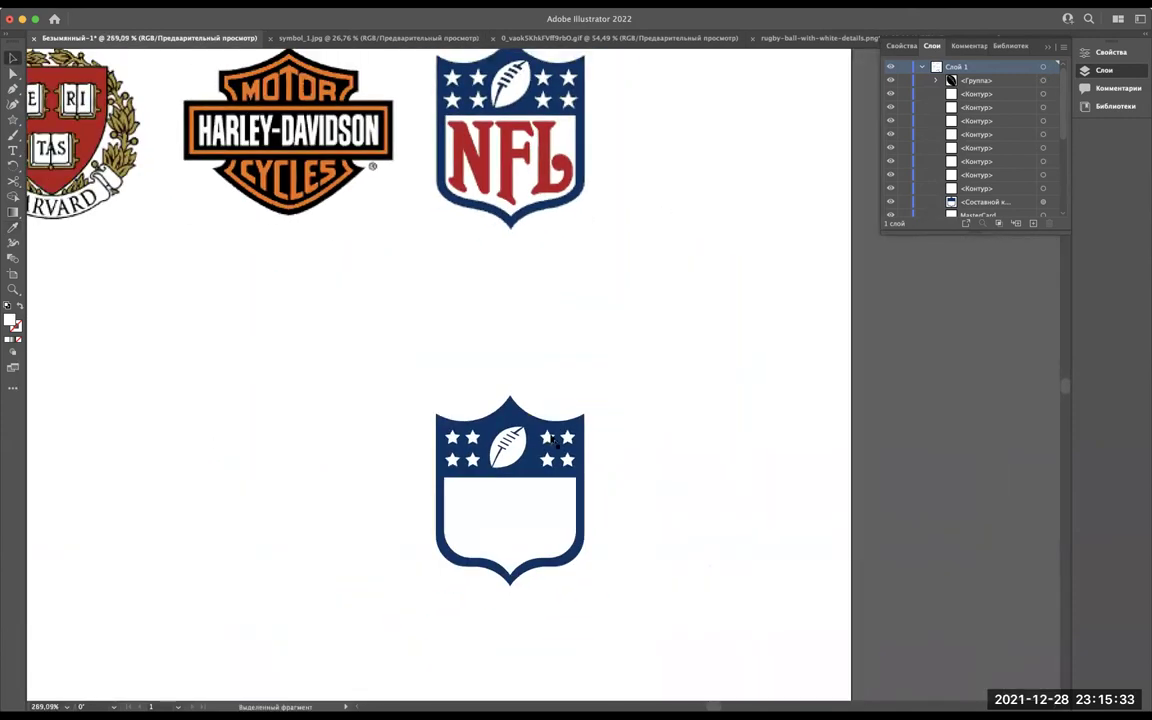
pyautogui.scroll(3, 537, 476)
pyautogui.scroll(2, 535, 478)
pyautogui.scroll(2, 536, 480)
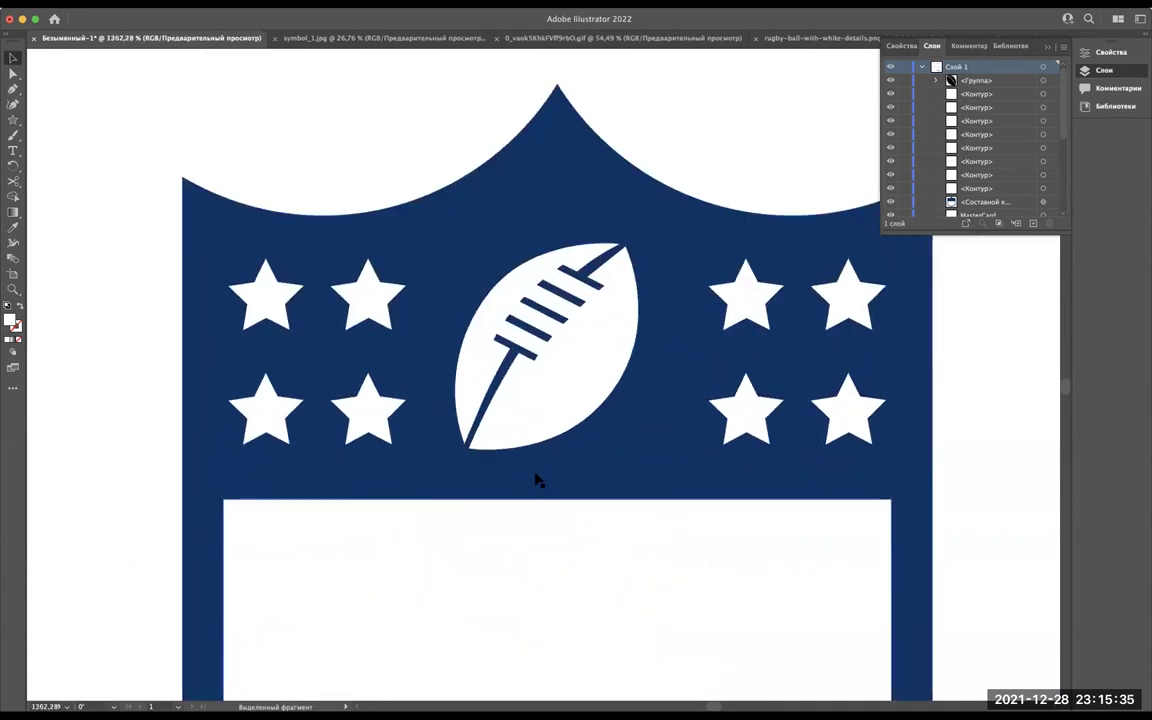
pyautogui.scroll(-3, 535, 480)
pyautogui.scroll(2, 535, 480)
pyautogui.scroll(1, 535, 480)
pyautogui.scroll(-2, 535, 480)
pyautogui.scroll(2, 535, 480)
pyautogui.scroll(-2, 535, 480)
pyautogui.scroll(-1, 535, 480)
pyautogui.scroll(-1, 510, 400)
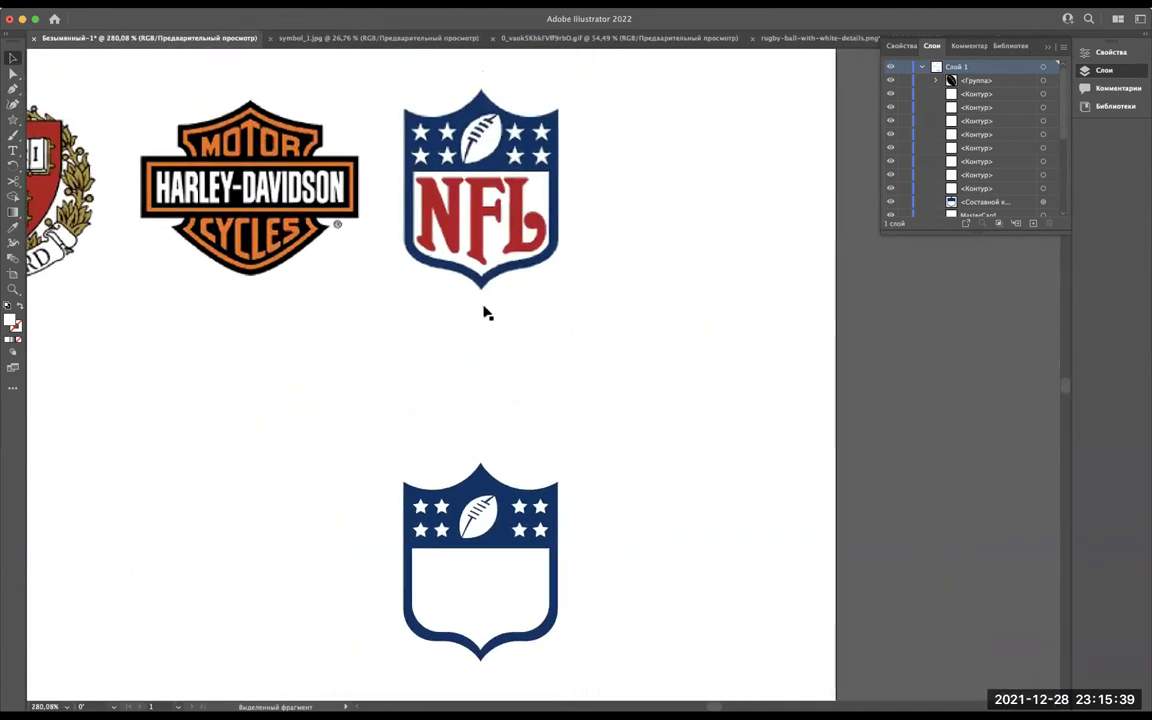
pyautogui.scroll(3, 461, 196)
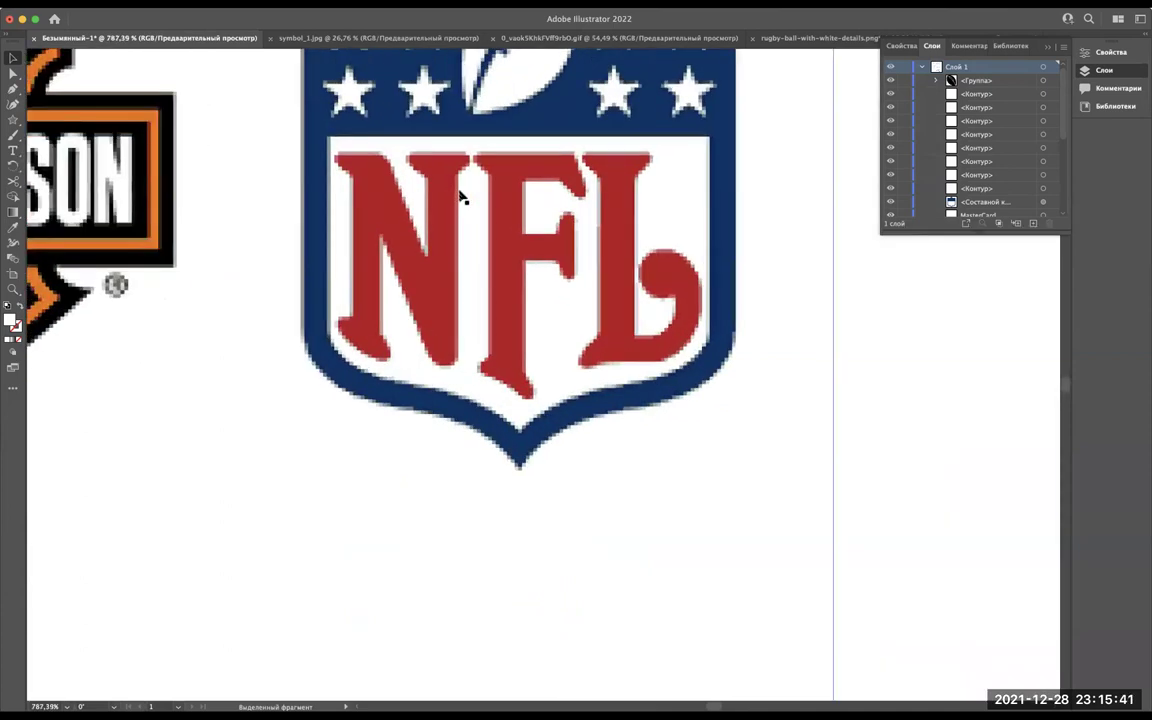
pyautogui.scroll(1, 461, 196)
pyautogui.scroll(-2, 461, 196)
pyautogui.scroll(-1, 461, 196)
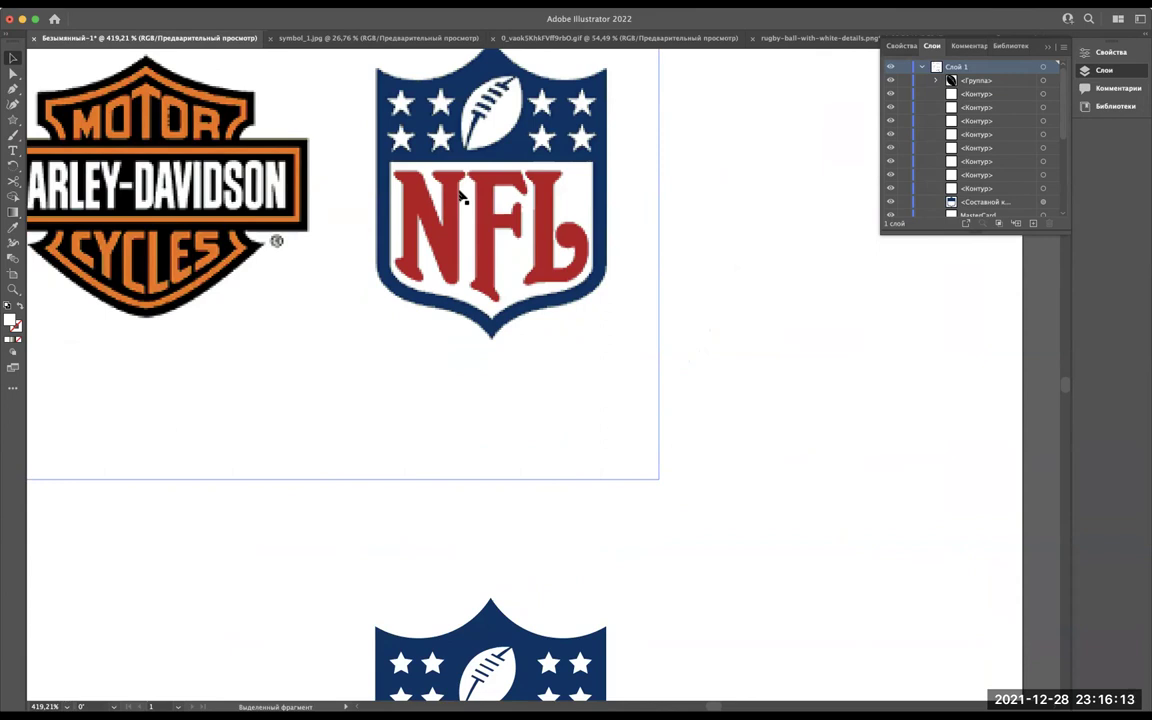
pyautogui.scroll(-5, 535, 391)
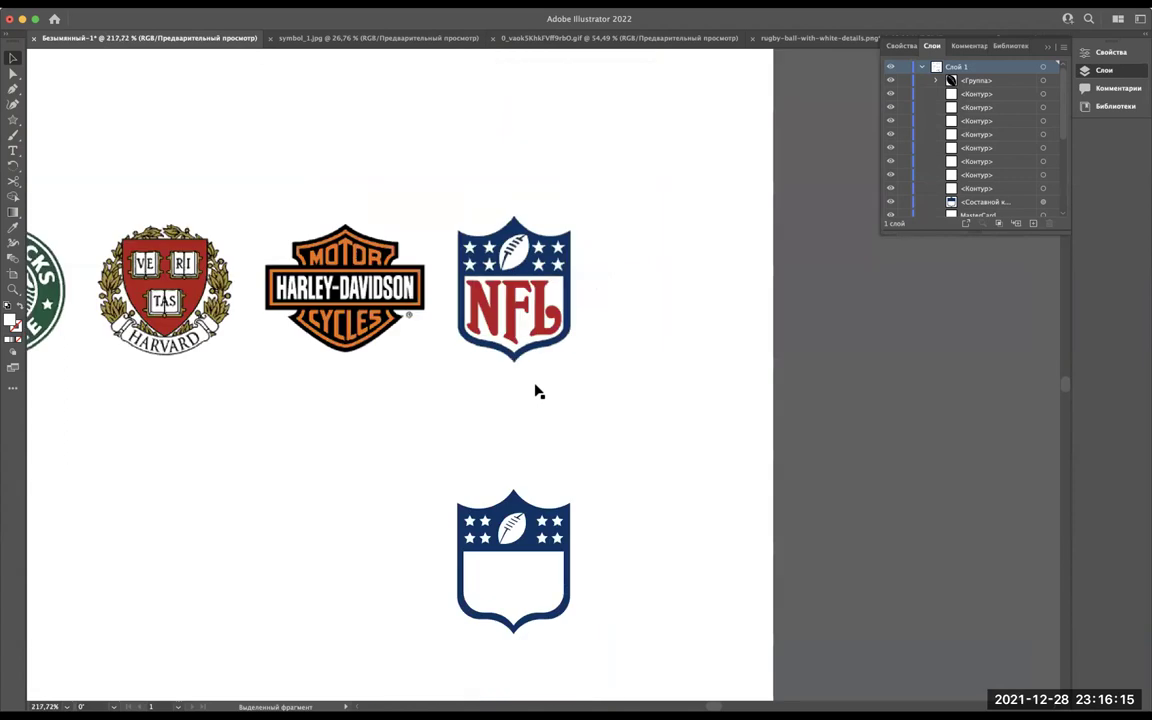
# Add a new 'NFL' text object to the right of the logos.
pyautogui.scroll(5, 681, 391)
pyautogui.press('t')
pyautogui.click(657, 339)
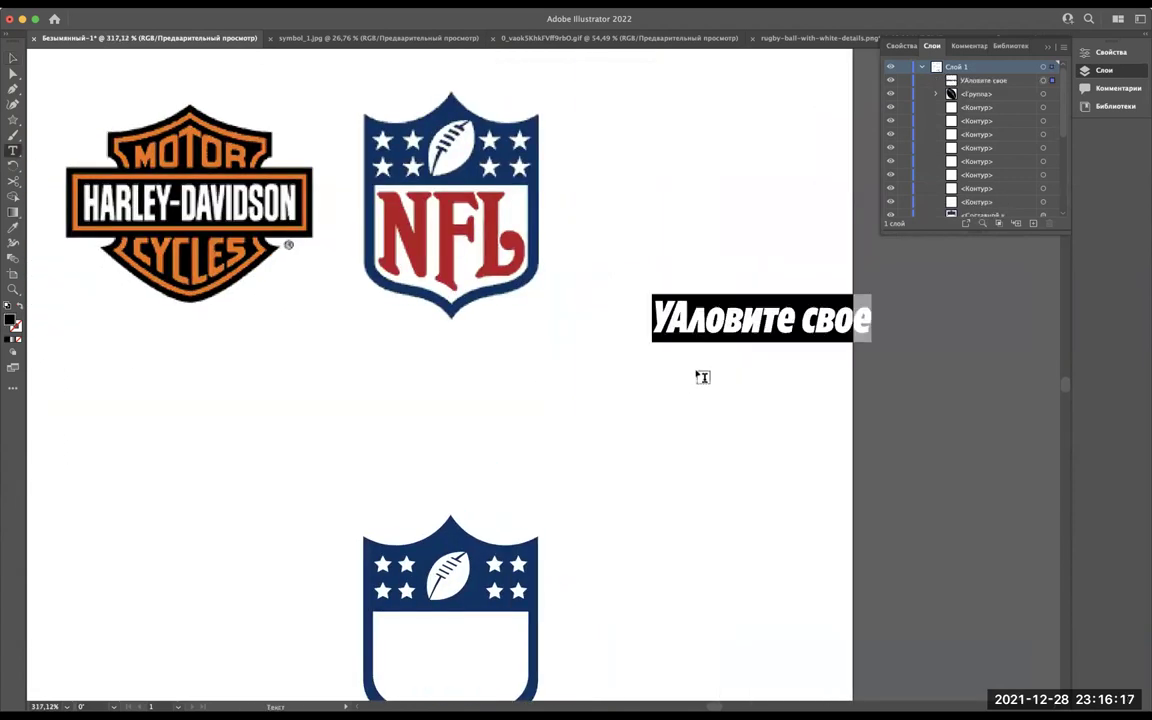
pyautogui.write('NFL')
pyautogui.click(13, 56)
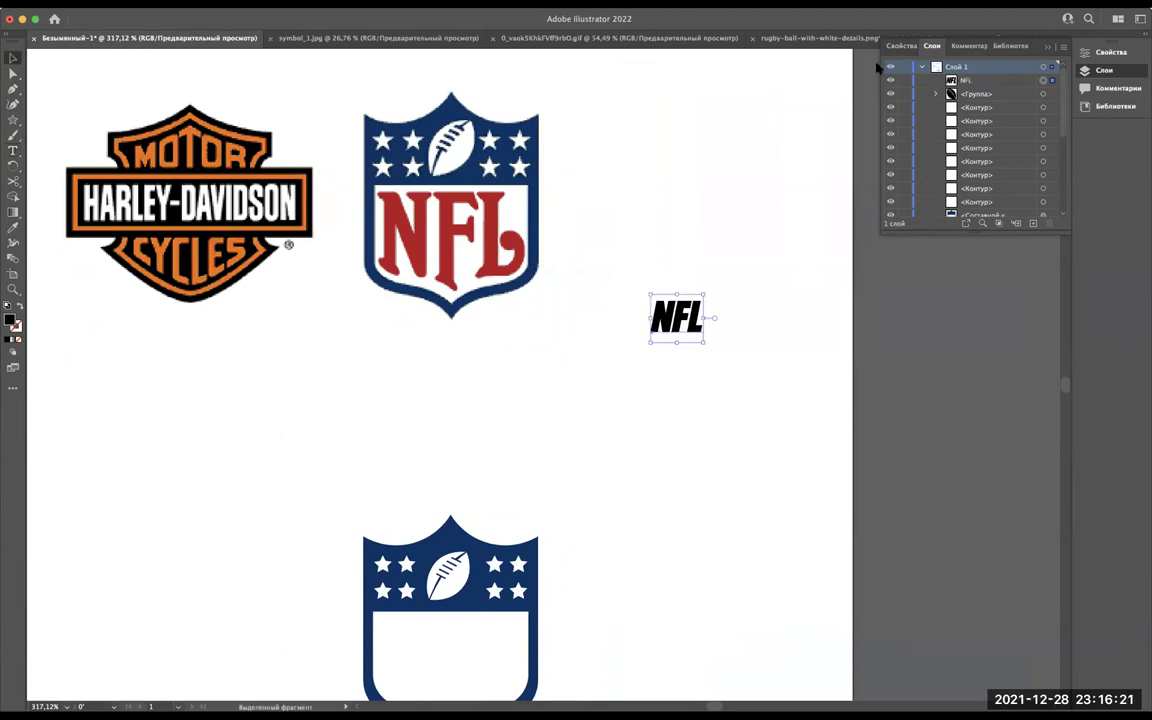
# Select the NFL text and bring up the font list's classification filters.
pyautogui.click(900, 47)
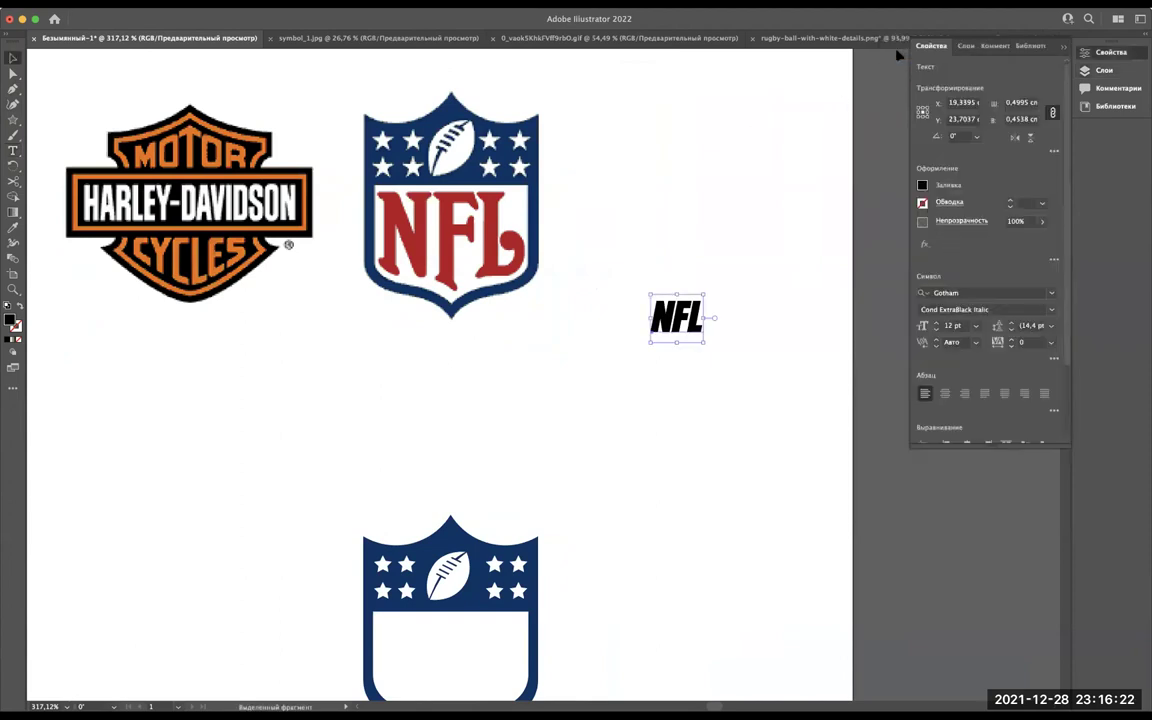
pyautogui.click(1051, 293)
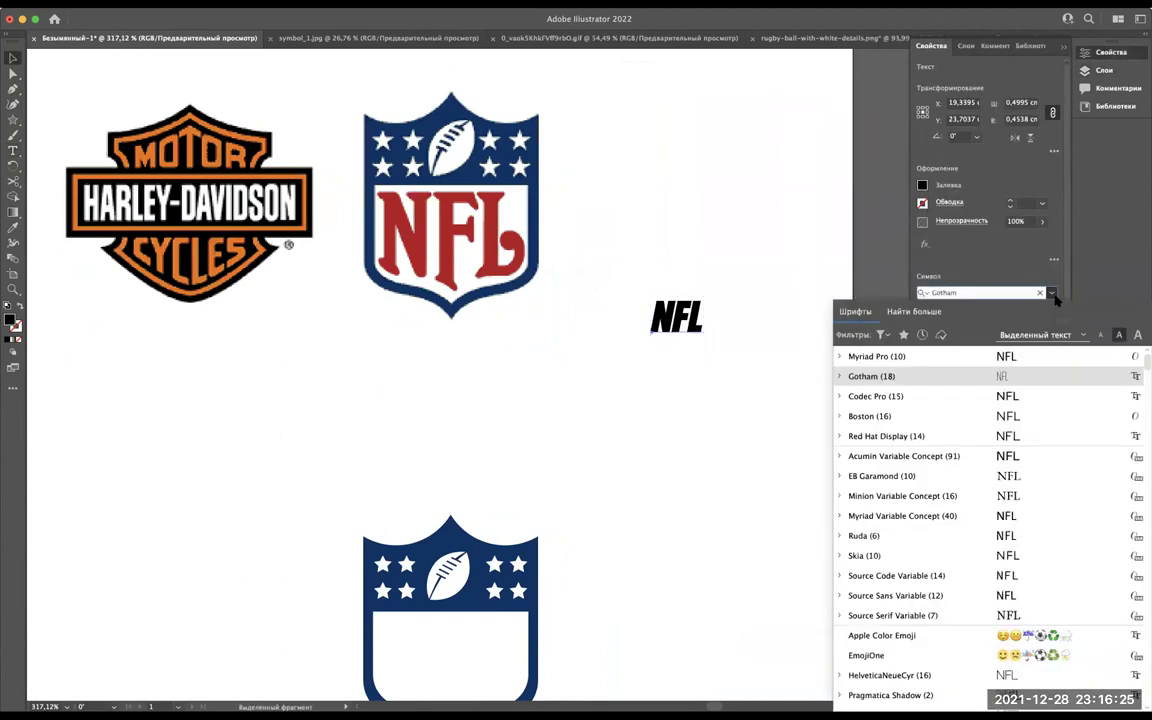
pyautogui.click(881, 335)
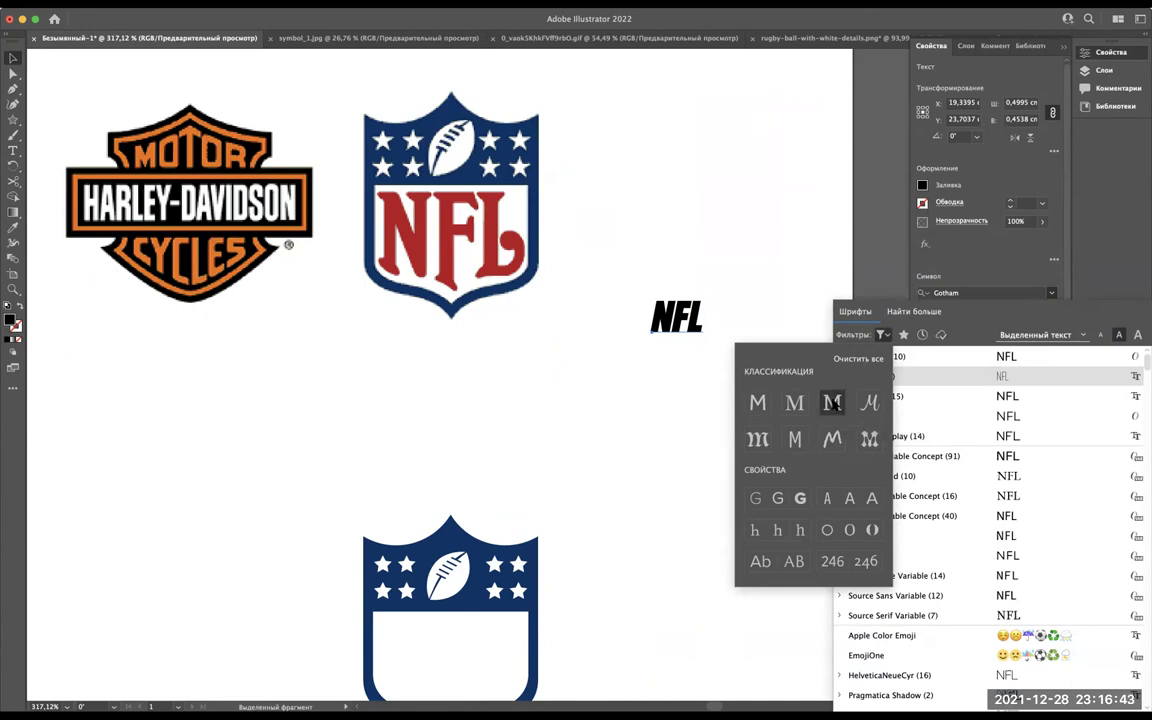
# Filter fonts to slab serif and set the NFL text in American Typewriter Condensed.
pyautogui.click(833, 402)
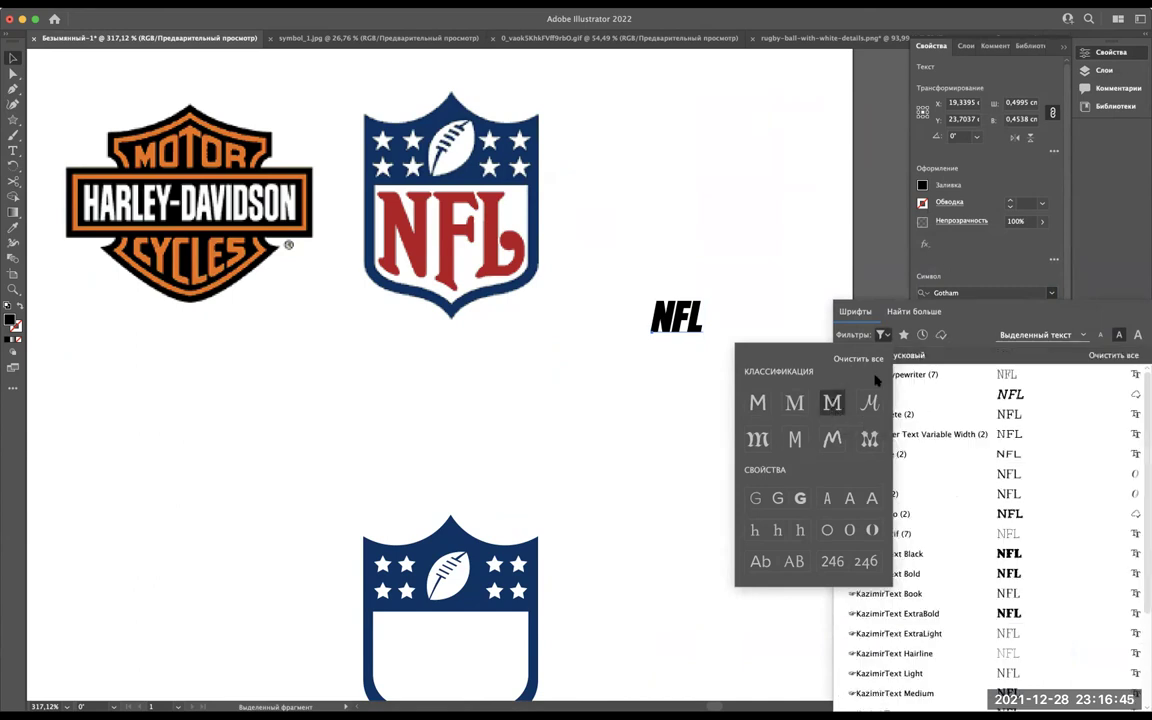
pyautogui.click(1052, 283)
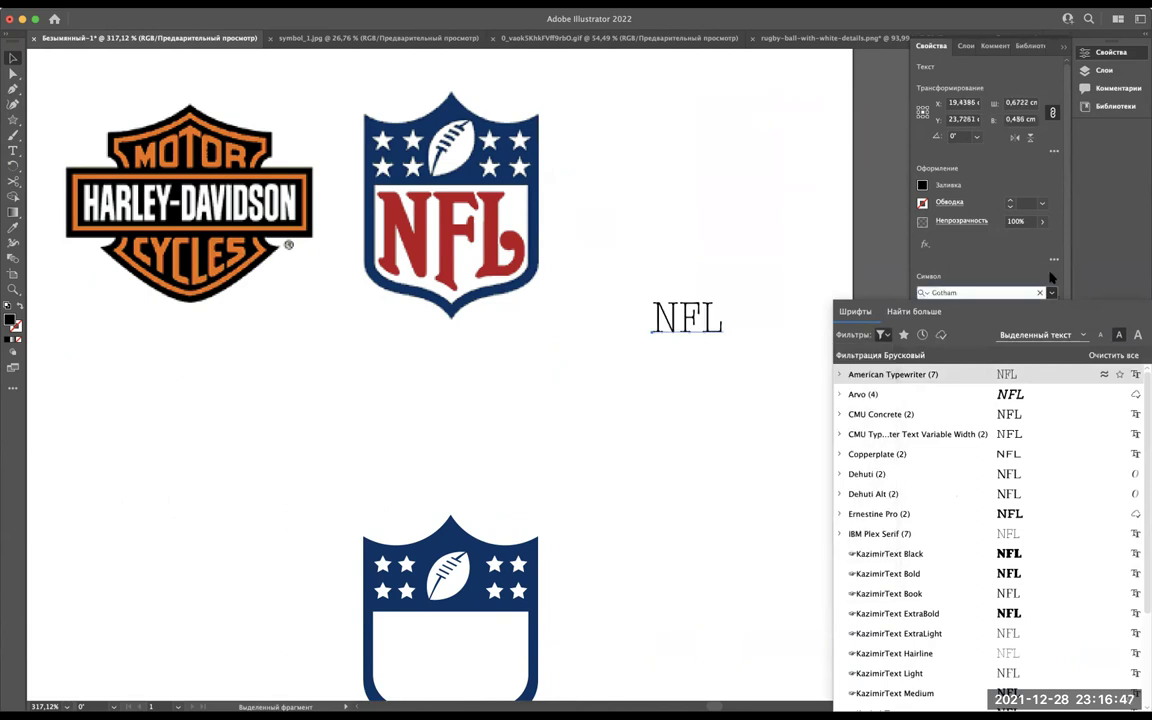
pyautogui.press('Escape')
pyautogui.click(1050, 293)
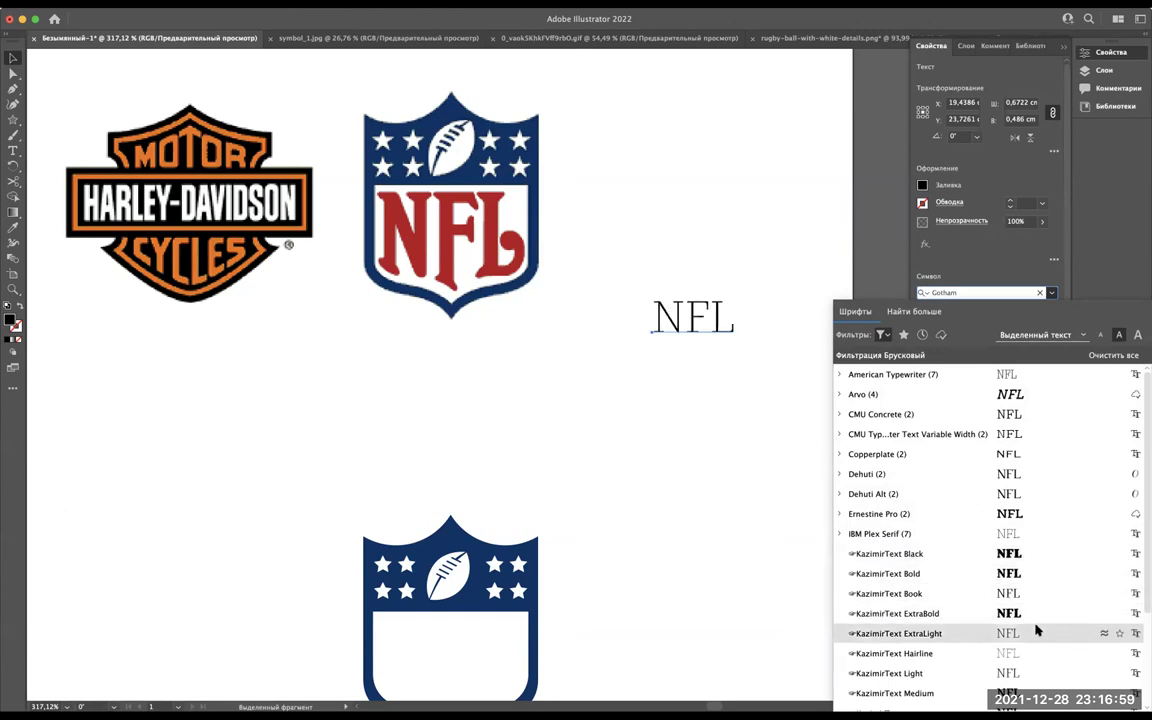
pyautogui.scroll(-3, 1040, 652)
pyautogui.scroll(-2, 1040, 650)
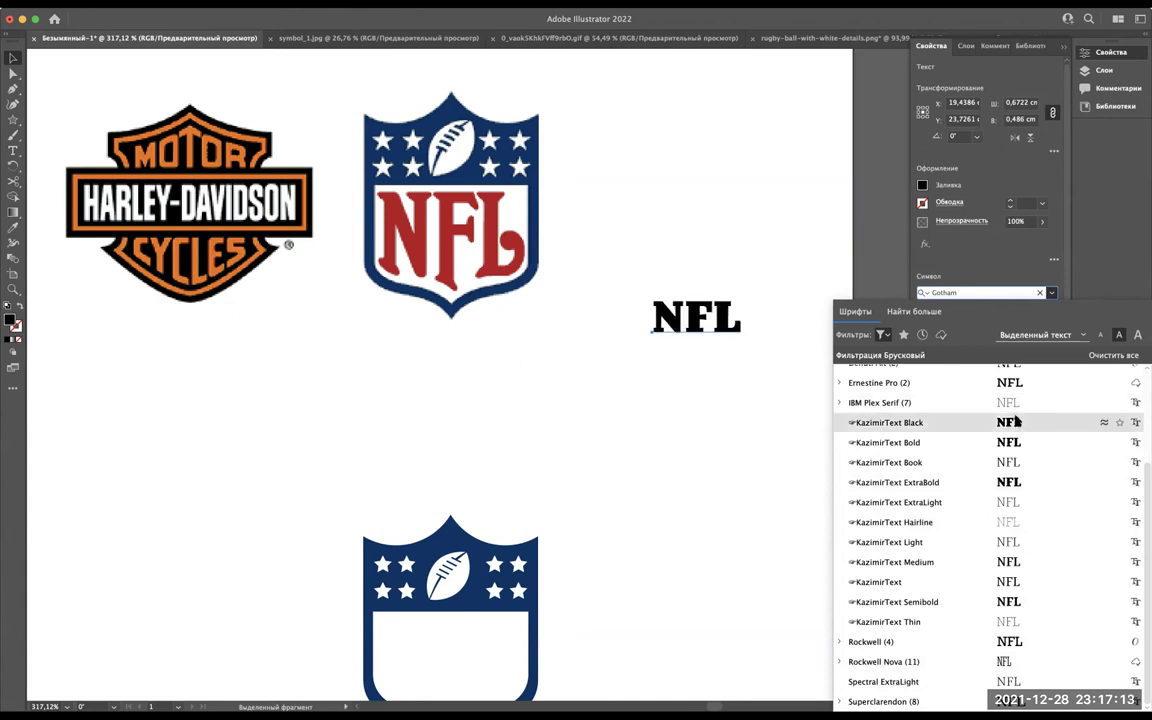
pyautogui.scroll(3, 1016, 420)
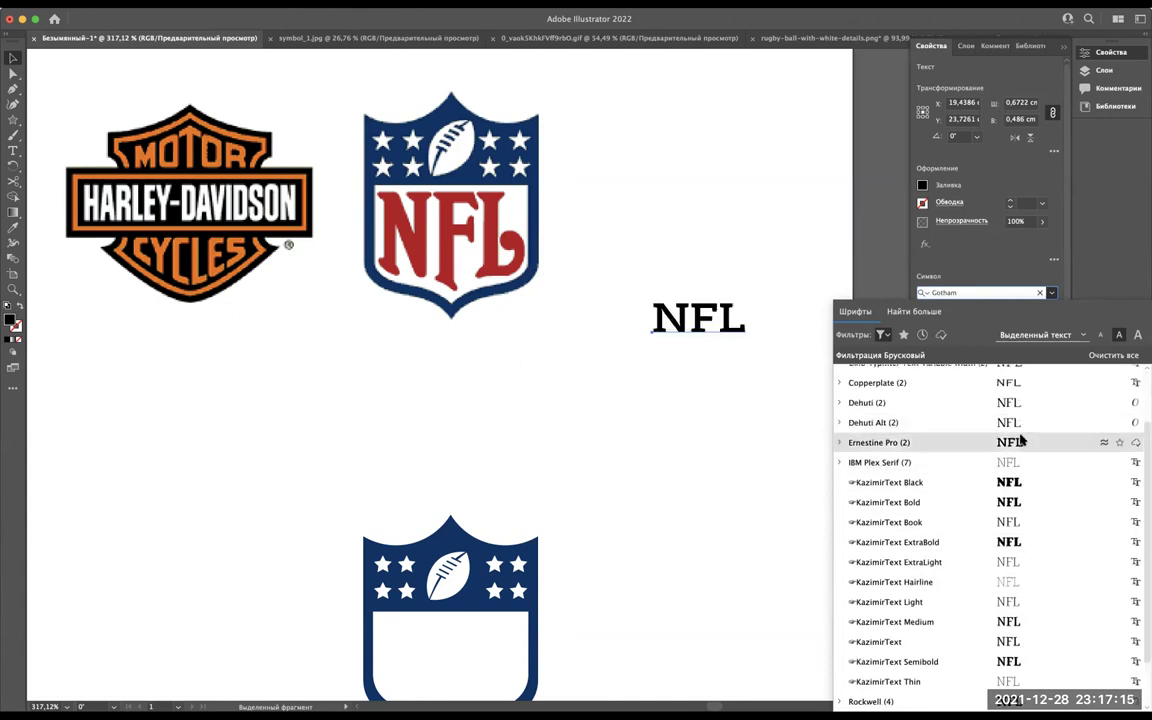
pyautogui.scroll(4, 1020, 438)
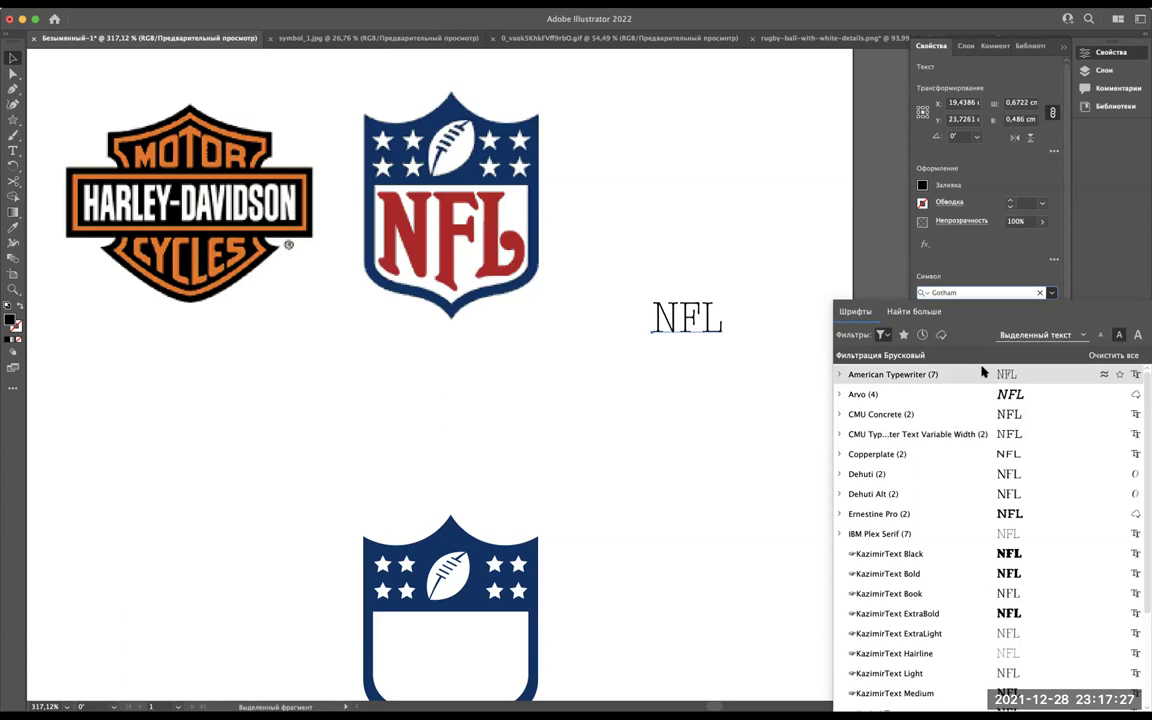
pyautogui.click(840, 376)
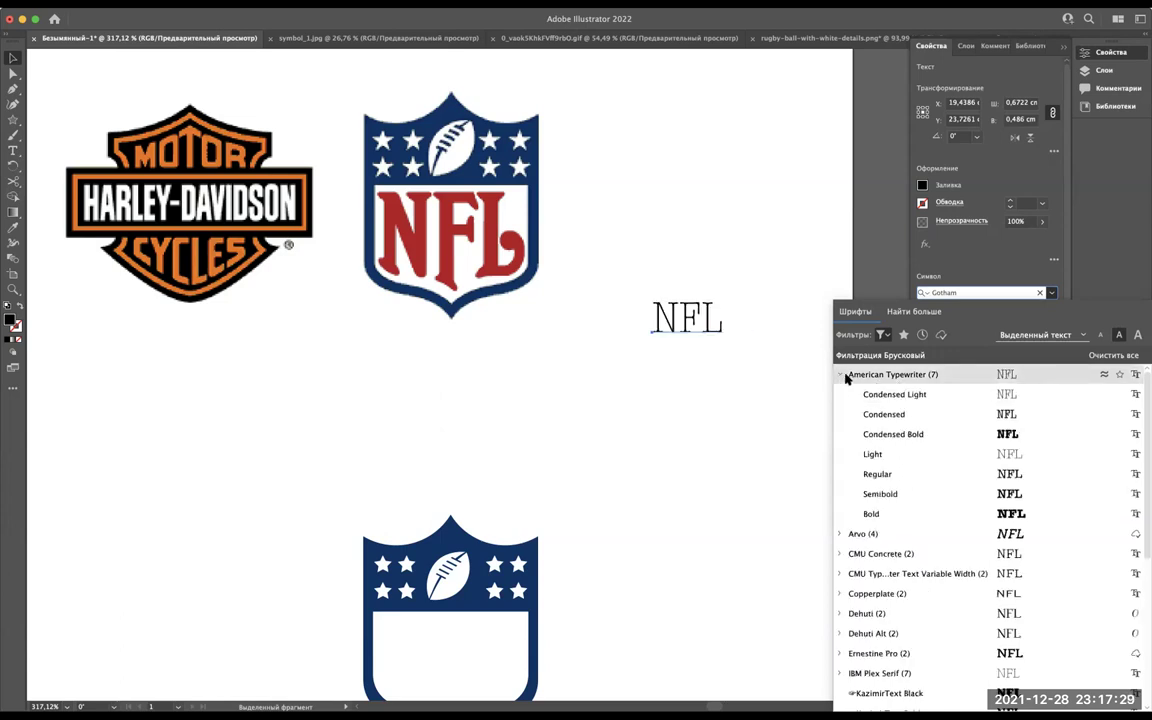
pyautogui.click(990, 418)
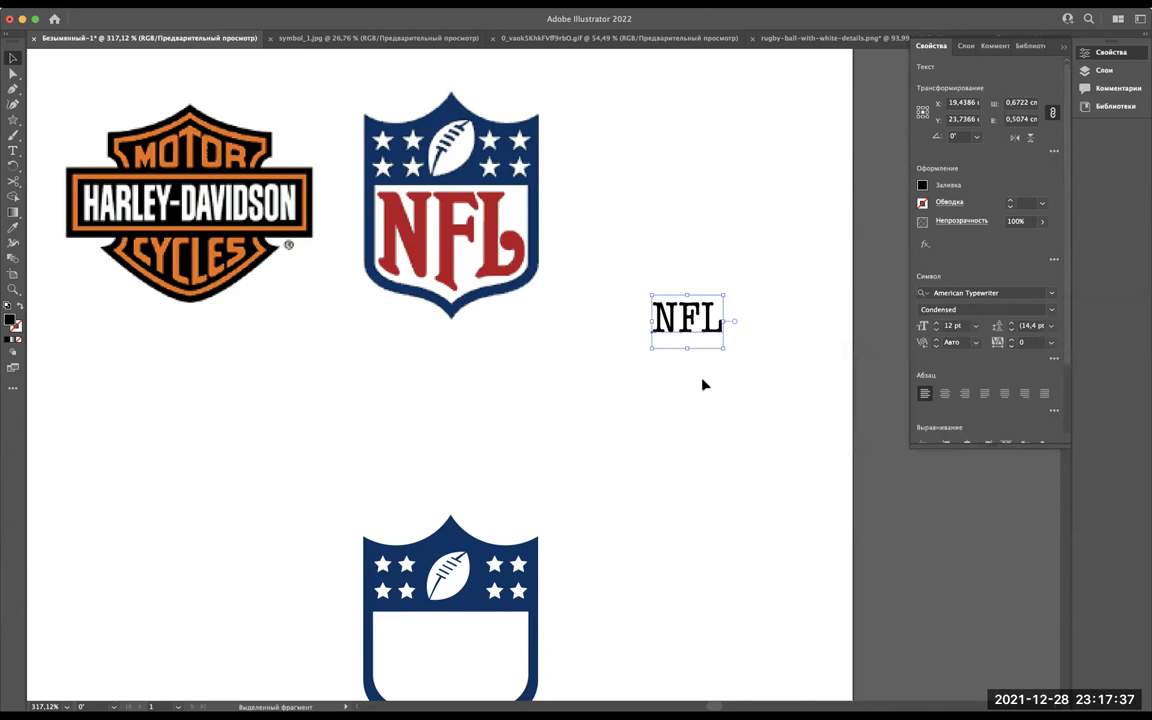
pyautogui.scroll(-2, 702, 383)
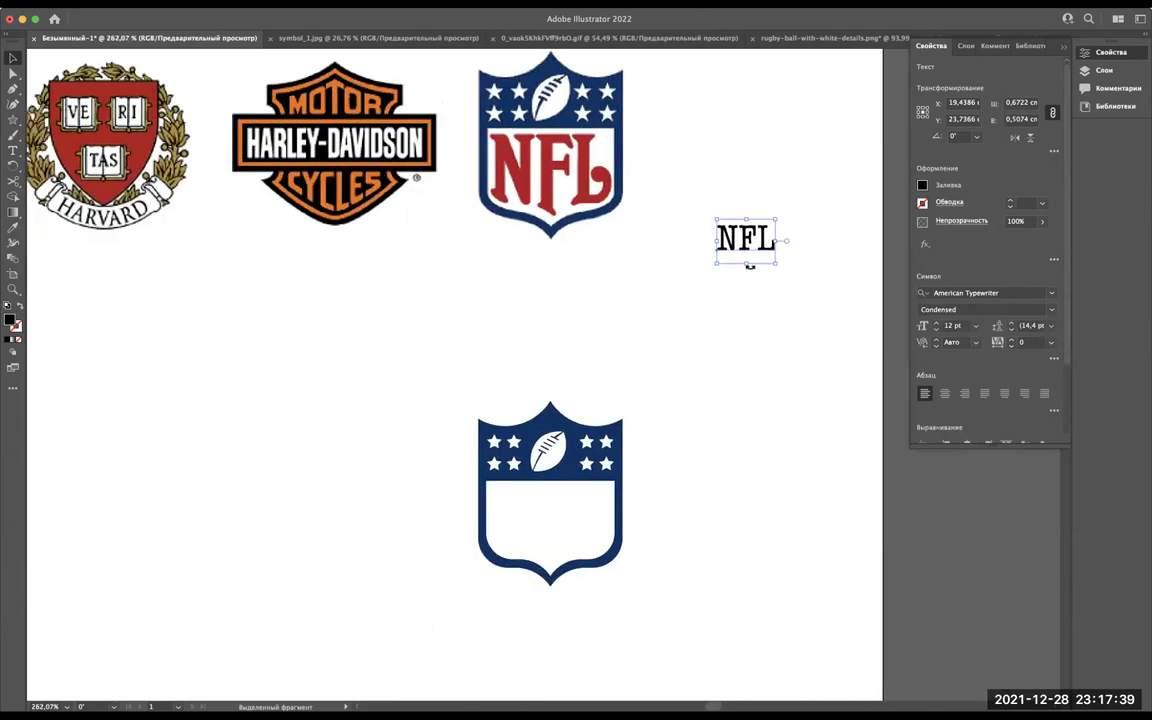
# Enlarge the NFL text to about 29 pt and colour it with the reference logo's red.
pyautogui.moveTo(746, 264); pyautogui.dragTo(750, 330)
pyautogui.press('i')
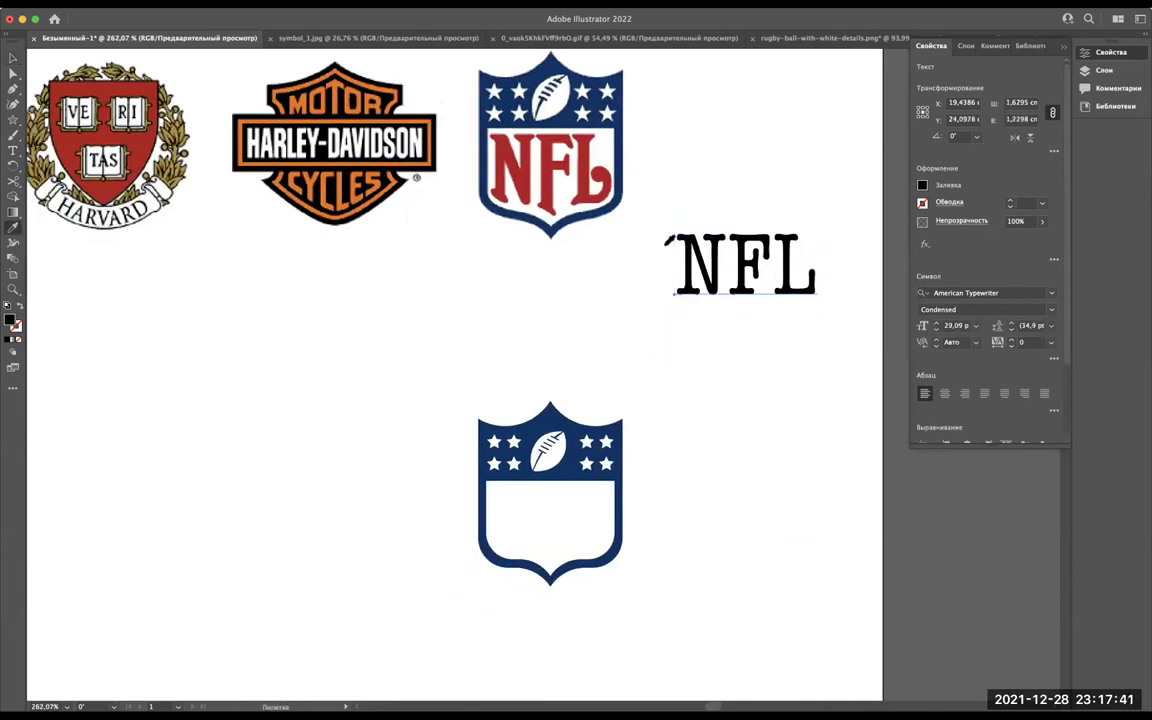
pyautogui.click(528, 170)
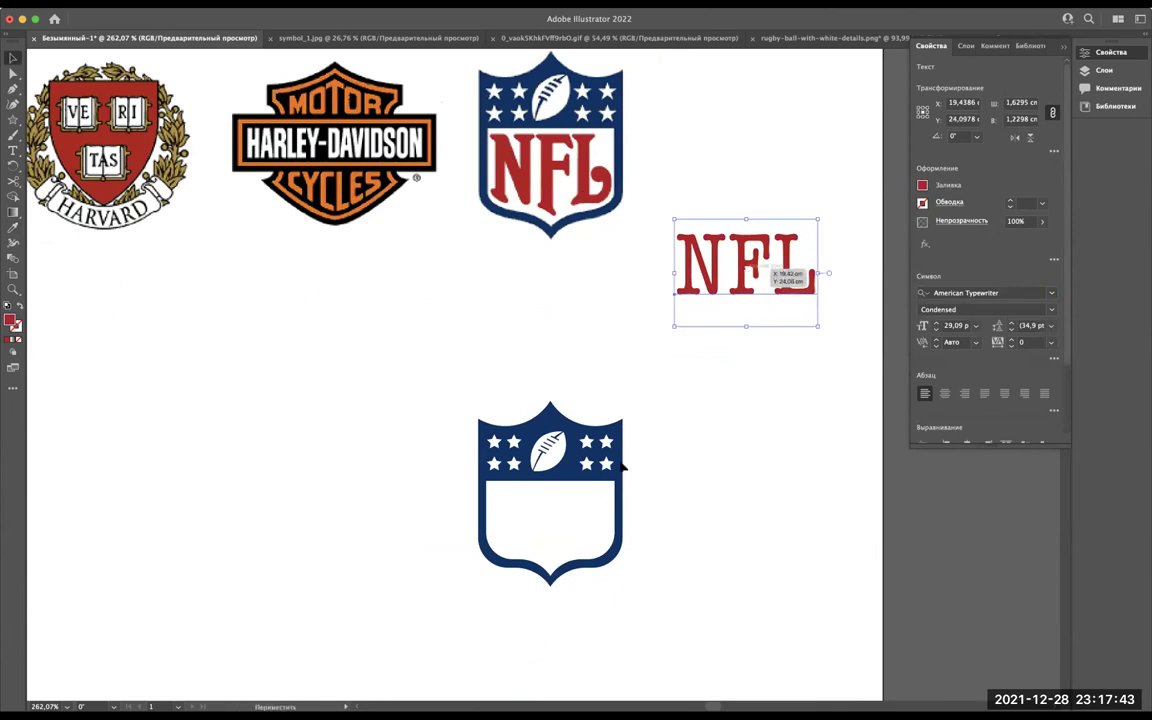
# Move the red NFL text into the shield's white panel, resized to about 23.55 pt.
pyautogui.moveTo(748, 274); pyautogui.dragTo(564, 526)
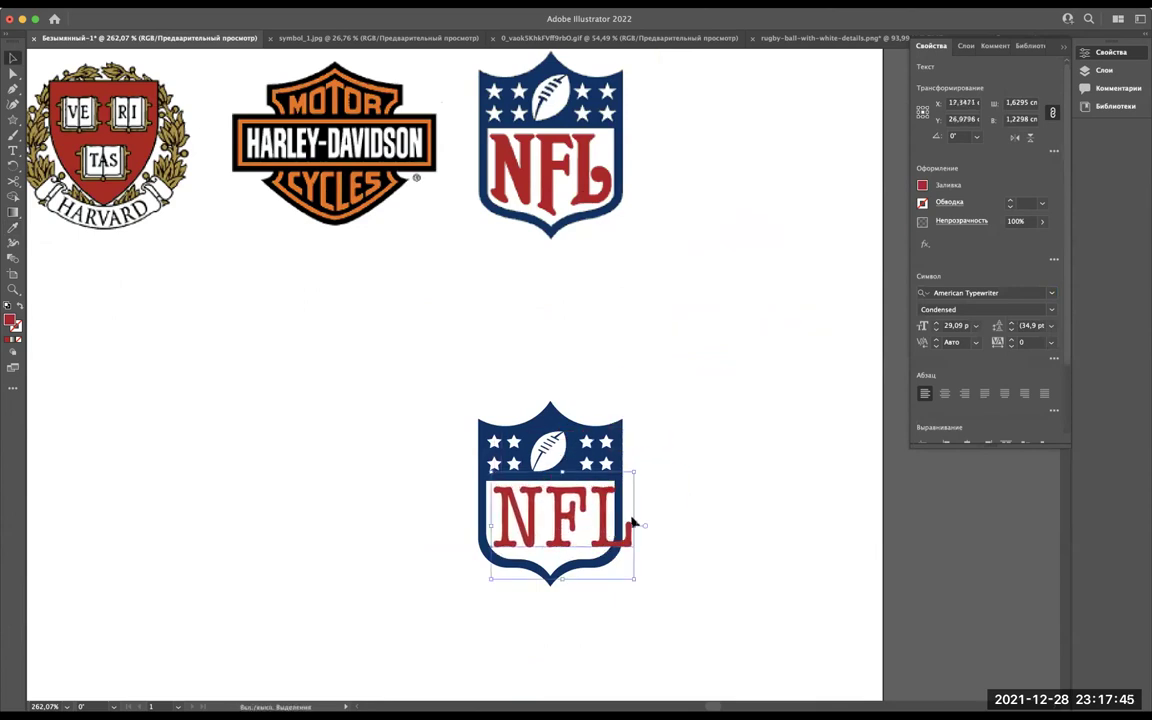
pyautogui.moveTo(634, 524); pyautogui.dragTo(602, 524)
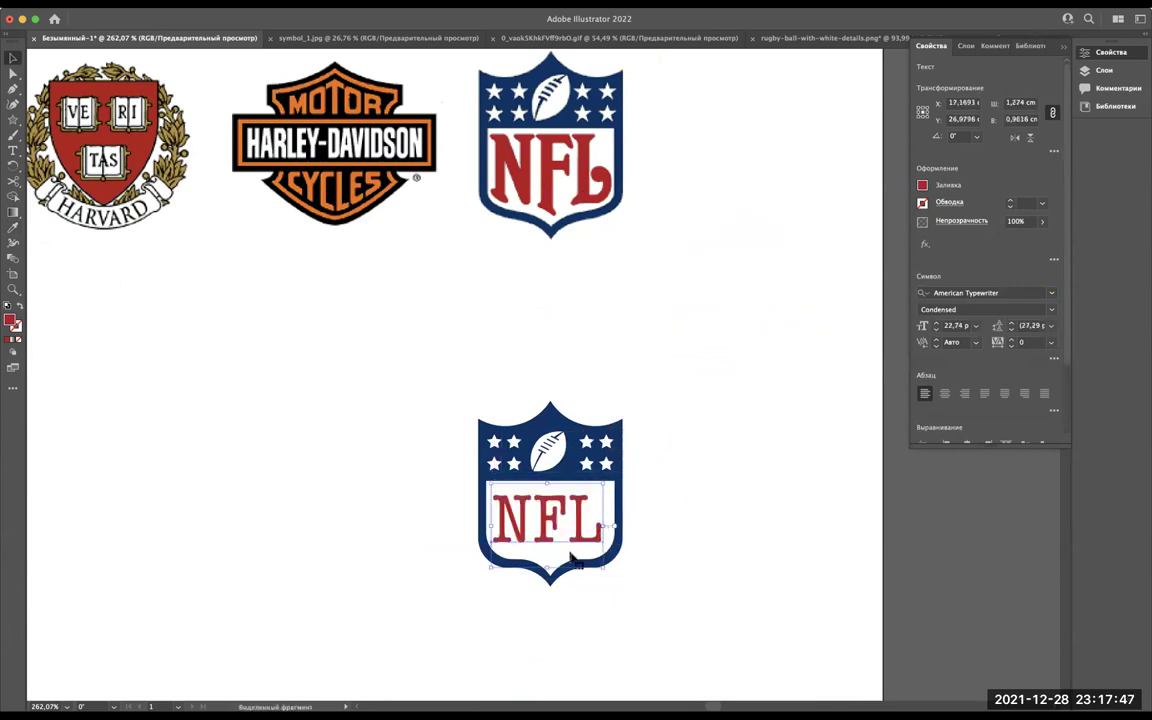
pyautogui.scroll(3, 575, 560)
pyautogui.scroll(1, 583, 507)
pyautogui.moveTo(580, 508); pyautogui.dragTo(630, 505)
pyautogui.scroll(3, 630, 507)
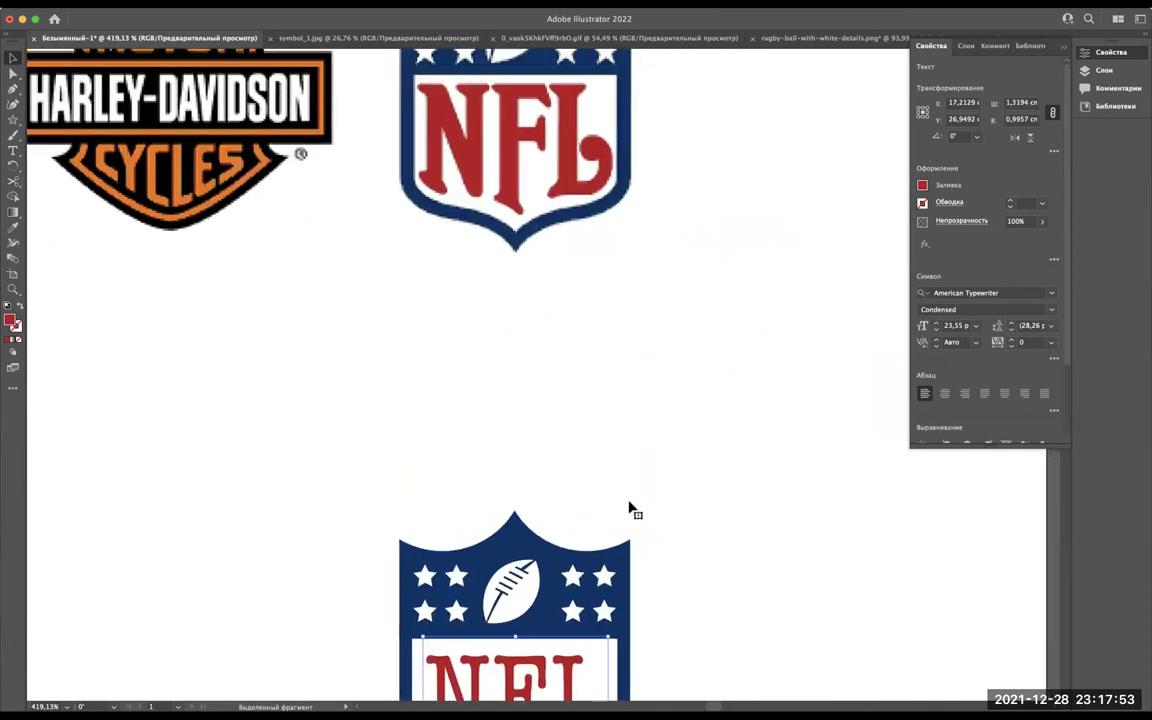
pyautogui.scroll(-2, 632, 510)
pyautogui.scroll(-2, 620, 508)
pyautogui.keyDown('alt'); pyautogui.scroll(2, 550, 460); pyautogui.keyUp('alt')
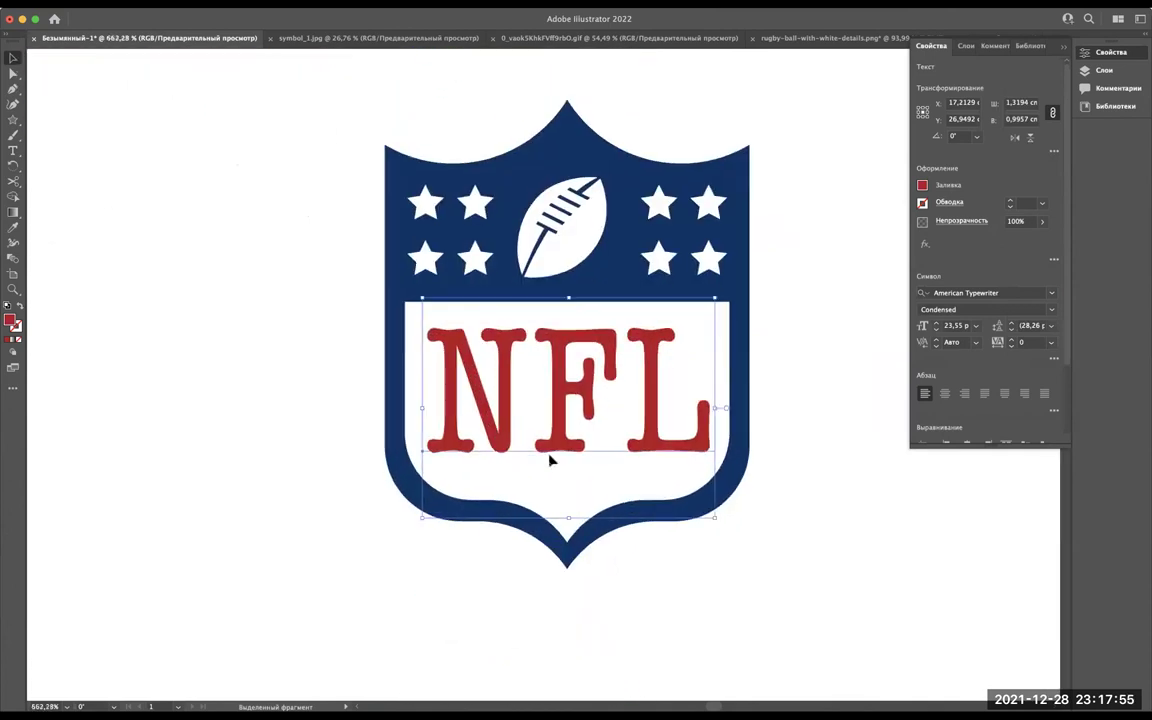
# Tighten the NFL letter tracking to -40.
pyautogui.hotkey('alt', 'Left')
pyautogui.hotkey('alt', 'Left')
pyautogui.hotkey('alt', 'Right')
pyautogui.hotkey('alt', 'Right')
pyautogui.hotkey('alt', 'Right')
pyautogui.hotkey('alt', 'Right')
pyautogui.hotkey('alt', 'Right')
pyautogui.hotkey('alt', 'Right')
pyautogui.hotkey('alt', 'Right')
pyautogui.hotkey('alt', 'Right')
pyautogui.hotkey('alt', 'Right')
pyautogui.hotkey('alt', 'Right')
pyautogui.hotkey('alt', 'Right')
pyautogui.hotkey('alt', 'Right')
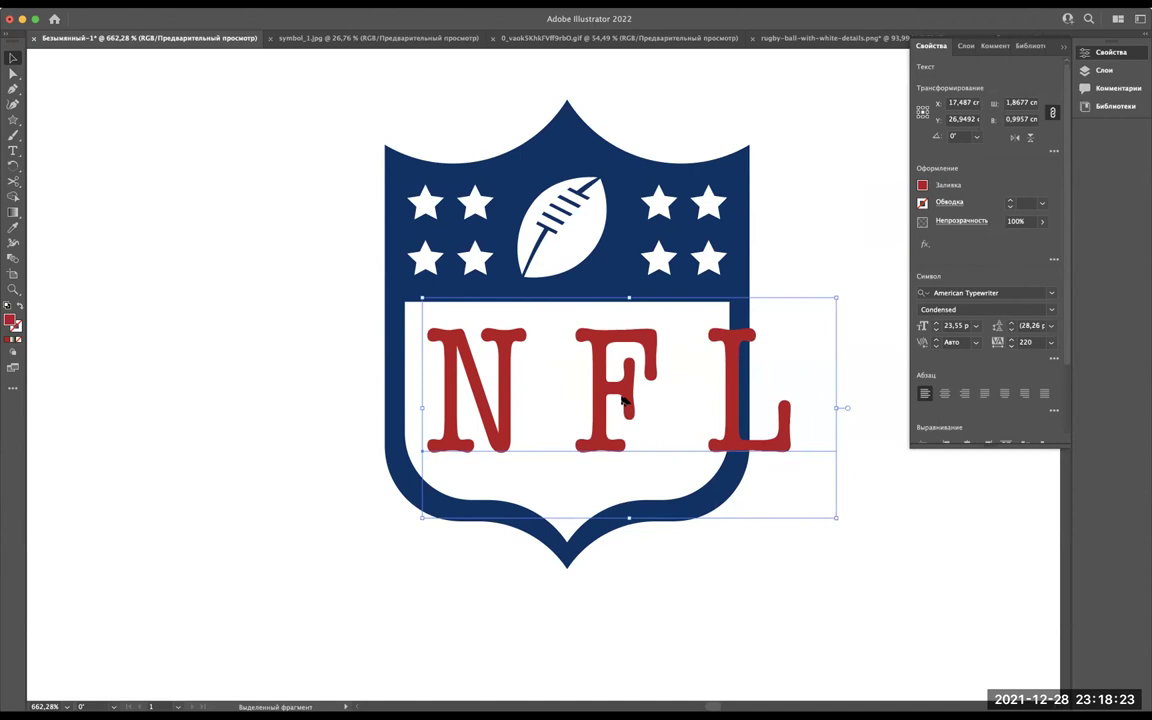
pyautogui.hotkey('alt', 'Left')
pyautogui.hotkey('alt', 'Left')
pyautogui.hotkey('alt', 'Left')
pyautogui.hotkey('alt', 'Left')
pyautogui.hotkey('alt', 'Left')
pyautogui.hotkey('alt', 'Left')
pyautogui.hotkey('alt', 'Left')
pyautogui.hotkey('alt', 'Left')
pyautogui.hotkey('alt', 'Left')
pyautogui.hotkey('alt', 'Left')
pyautogui.hotkey('alt', 'Left')
pyautogui.hotkey('alt', 'Left')
pyautogui.scroll(-5, 624, 402)
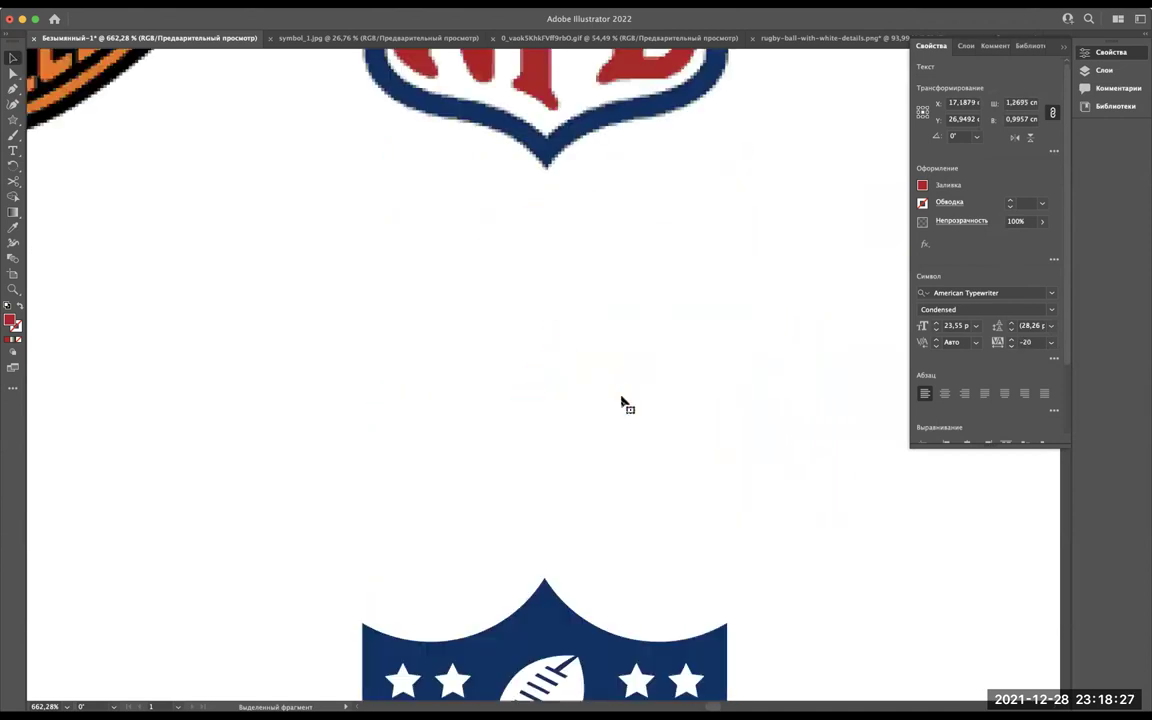
pyautogui.scroll(-5, 624, 404)
pyautogui.scroll(1, 560, 314)
pyautogui.scroll(-5, 581, 321)
pyautogui.scroll(-5, 582, 322)
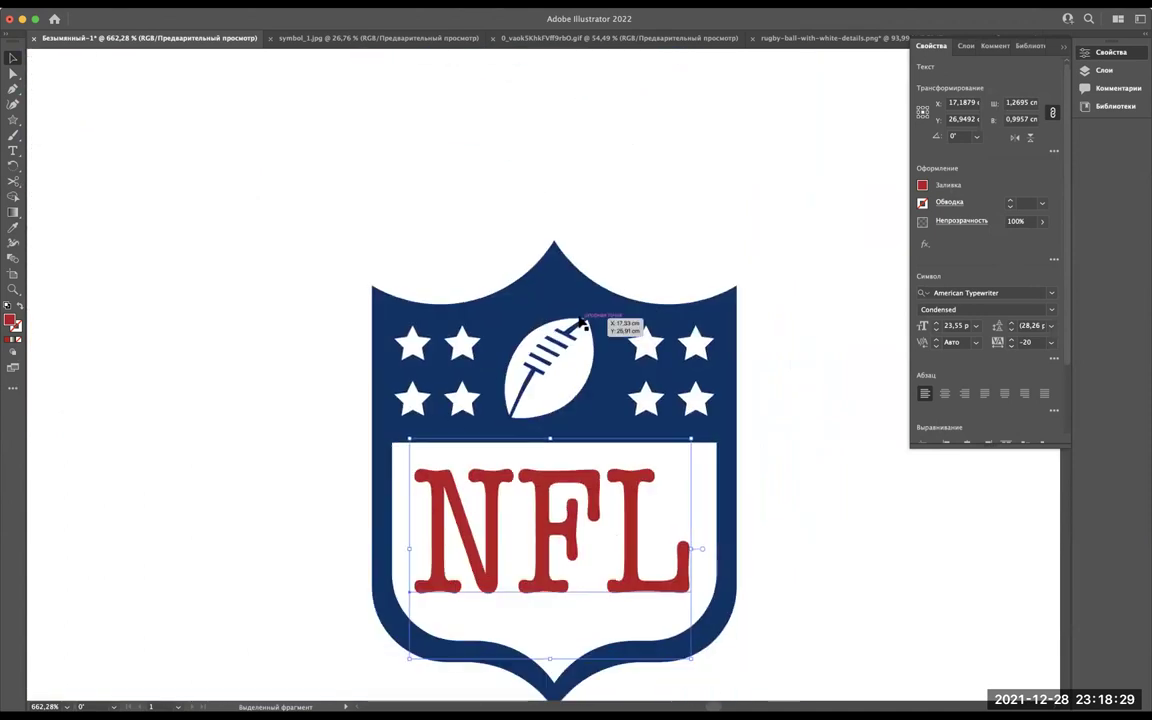
pyautogui.scroll(-2, 582, 322)
pyautogui.hotkey('alt', 'Left')
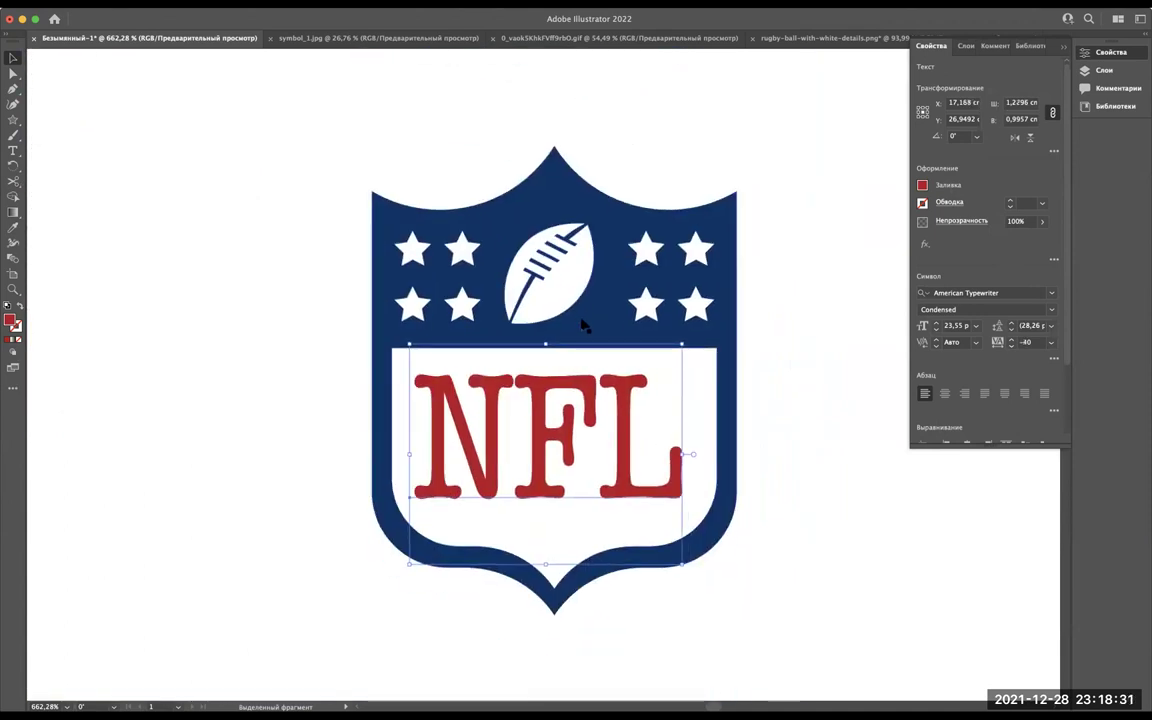
# Enlarge the NFL text to 25.05 pt and switch to the Direct Selection tool.
pyautogui.moveTo(681, 567); pyautogui.dragTo(697, 581)
pyautogui.scroll(-9, 557, 433)
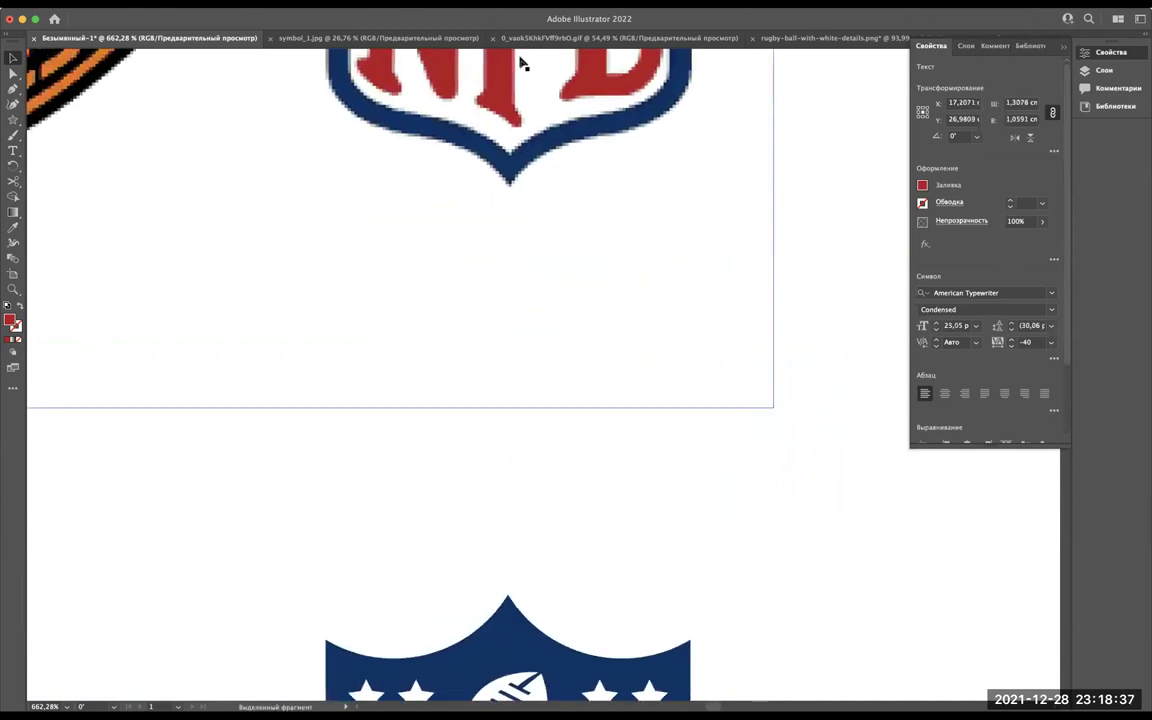
pyautogui.scroll(3, 522, 62)
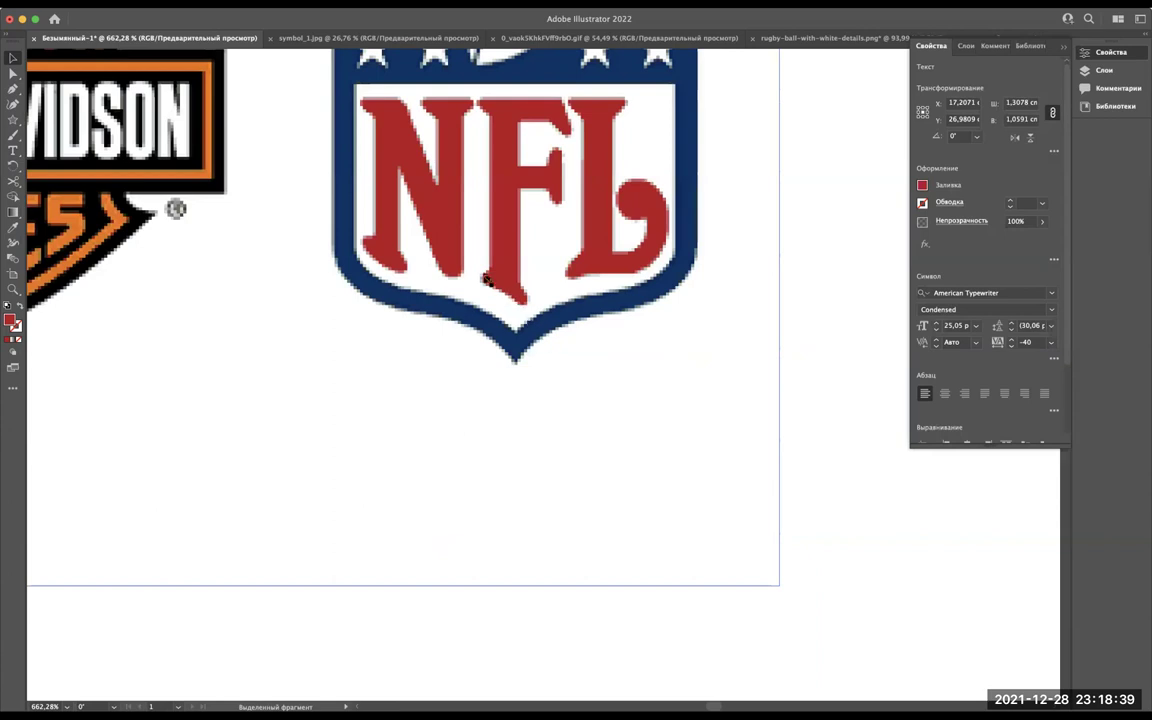
pyautogui.scroll(-2, 495, 297)
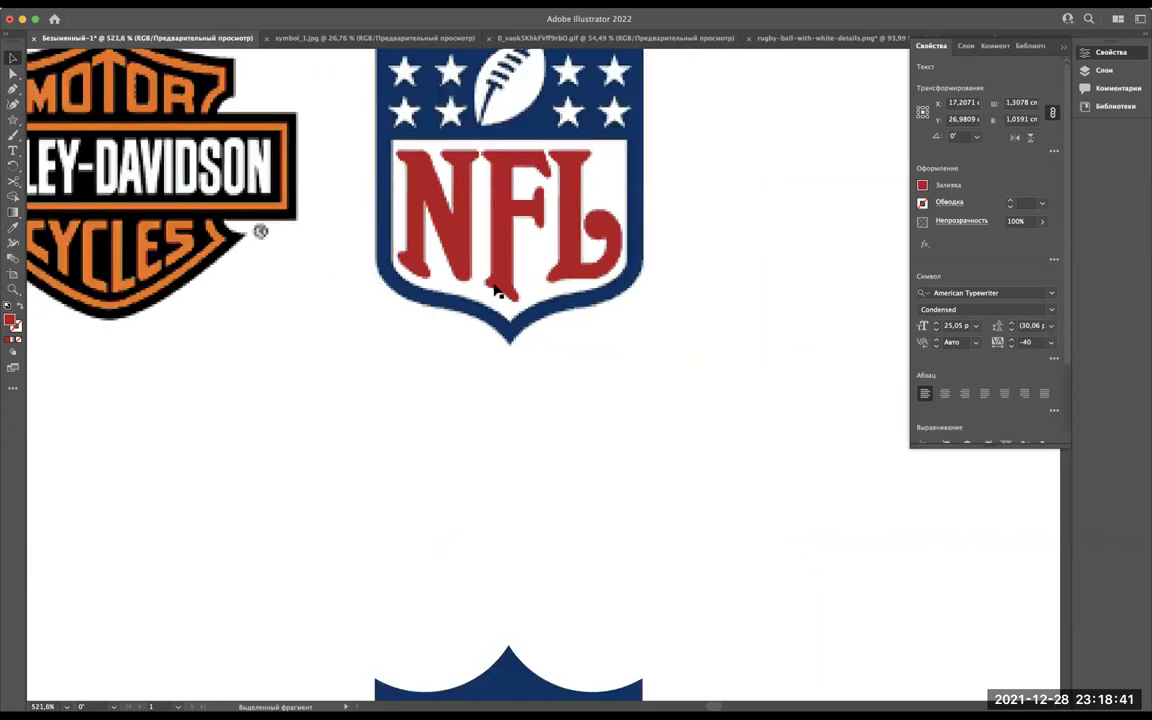
pyautogui.scroll(-5, 545, 623)
pyautogui.scroll(1, 540, 598)
pyautogui.scroll(-3, 530, 560)
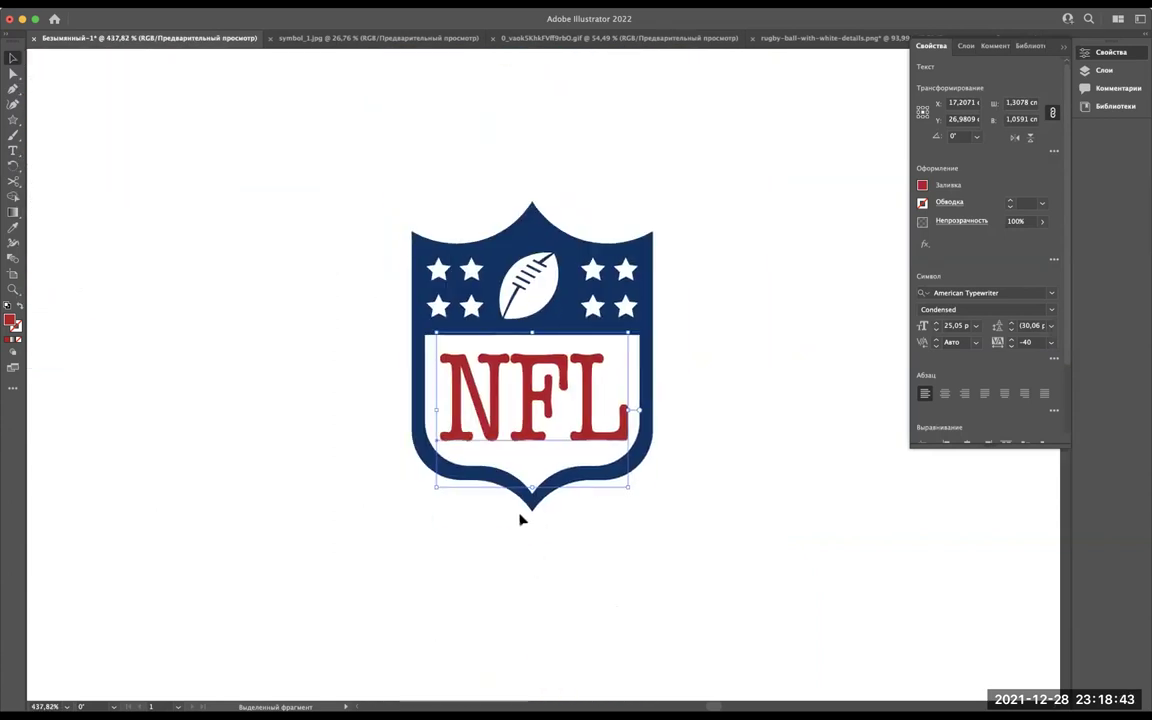
pyautogui.scroll(3, 522, 514)
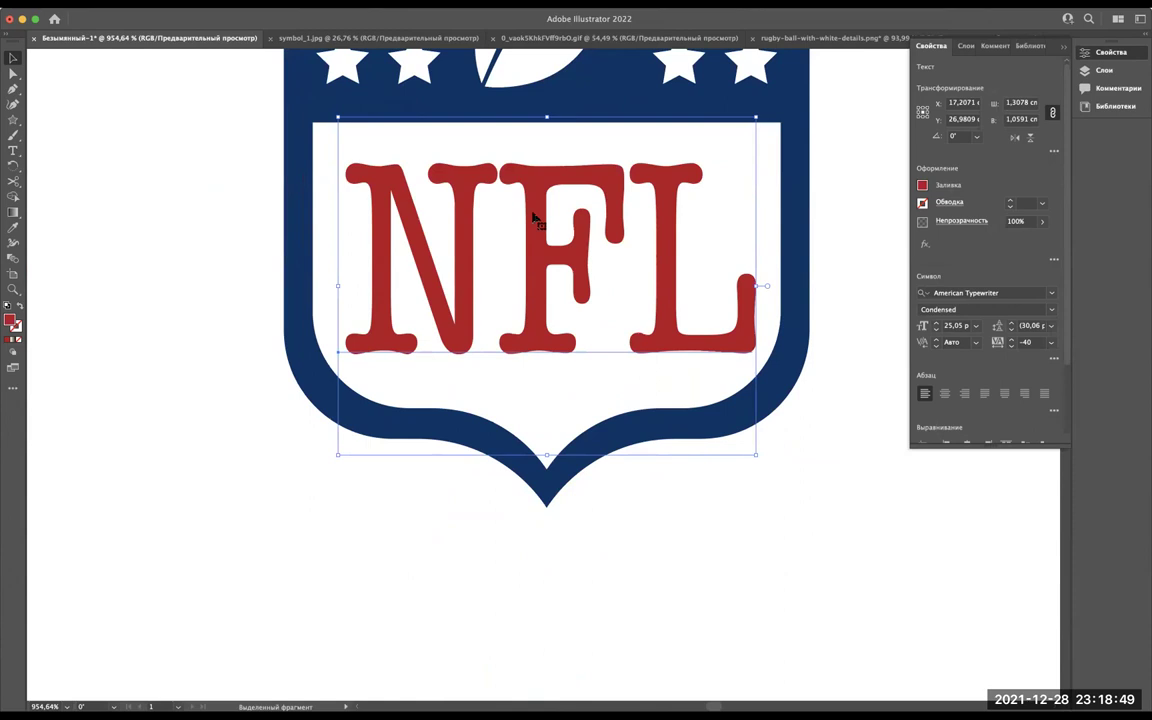
pyautogui.click(13, 73)
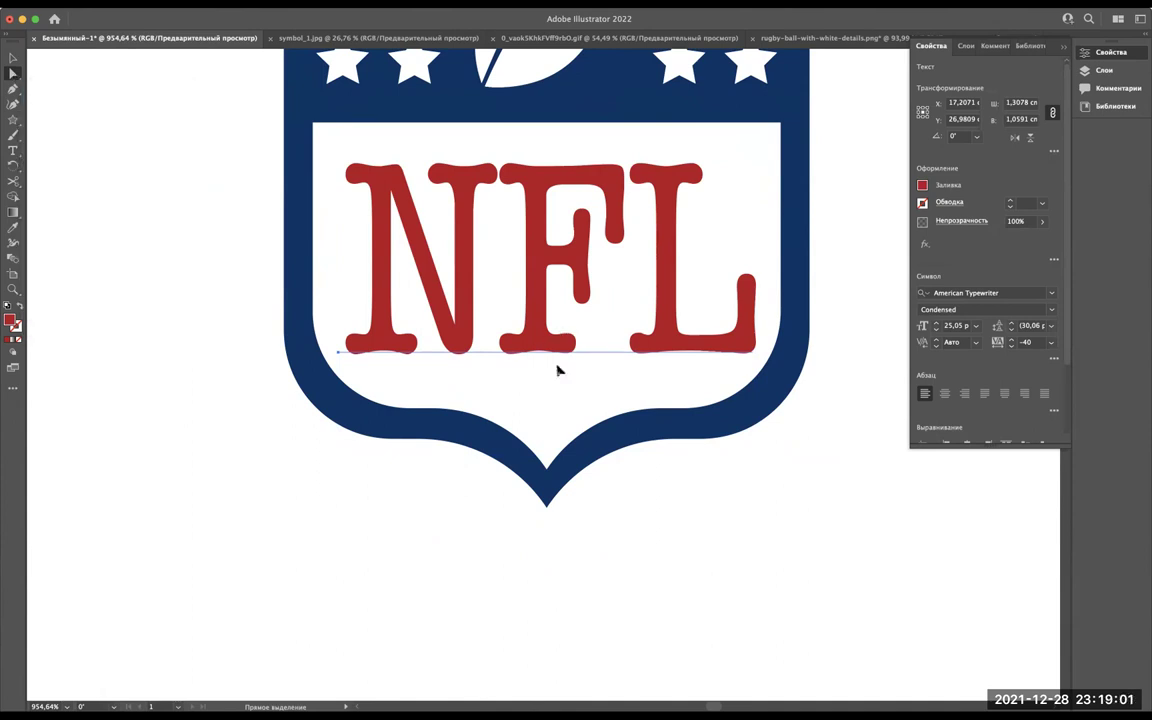
# Convert the red 'NFL' lettering to outlines using Create Outlines from the context menu.
pyautogui.rightClick(539, 211)
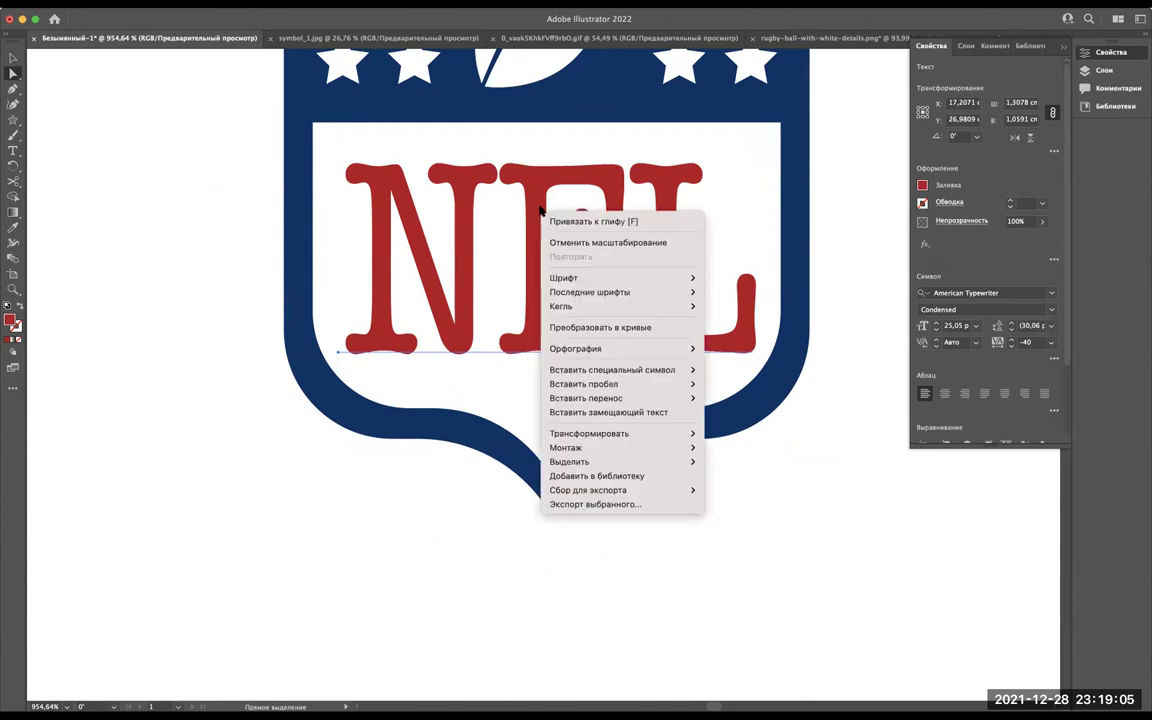
pyautogui.click(483, 206)
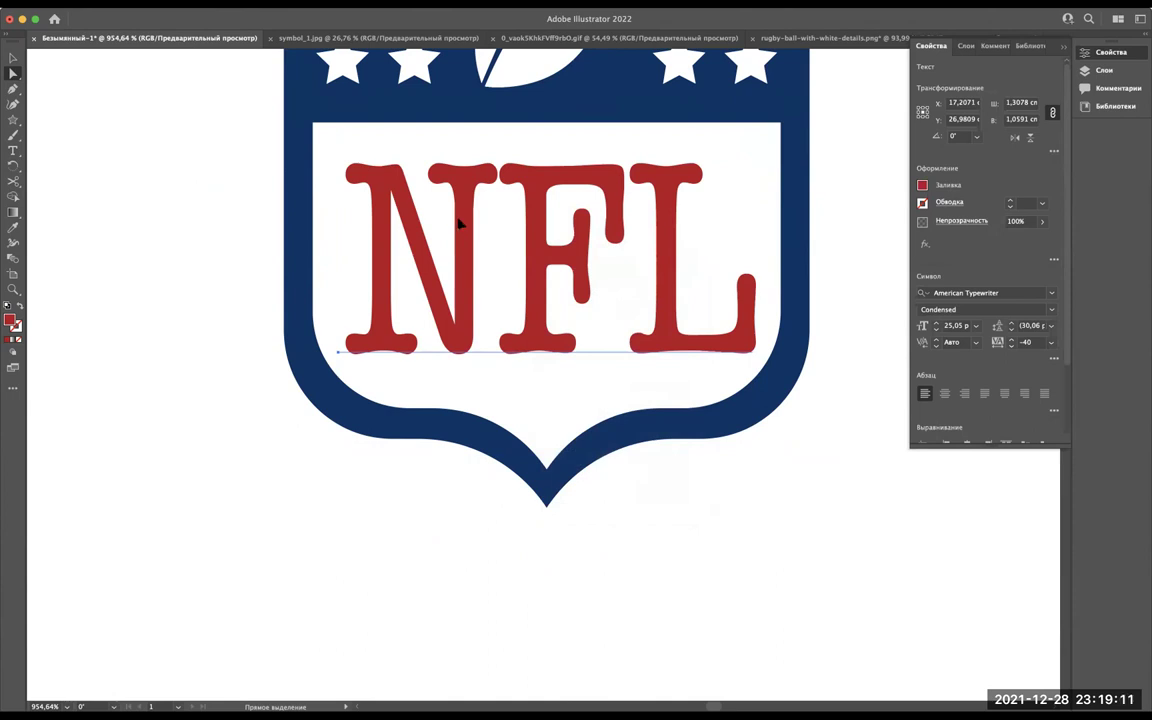
pyautogui.rightClick(460, 224)
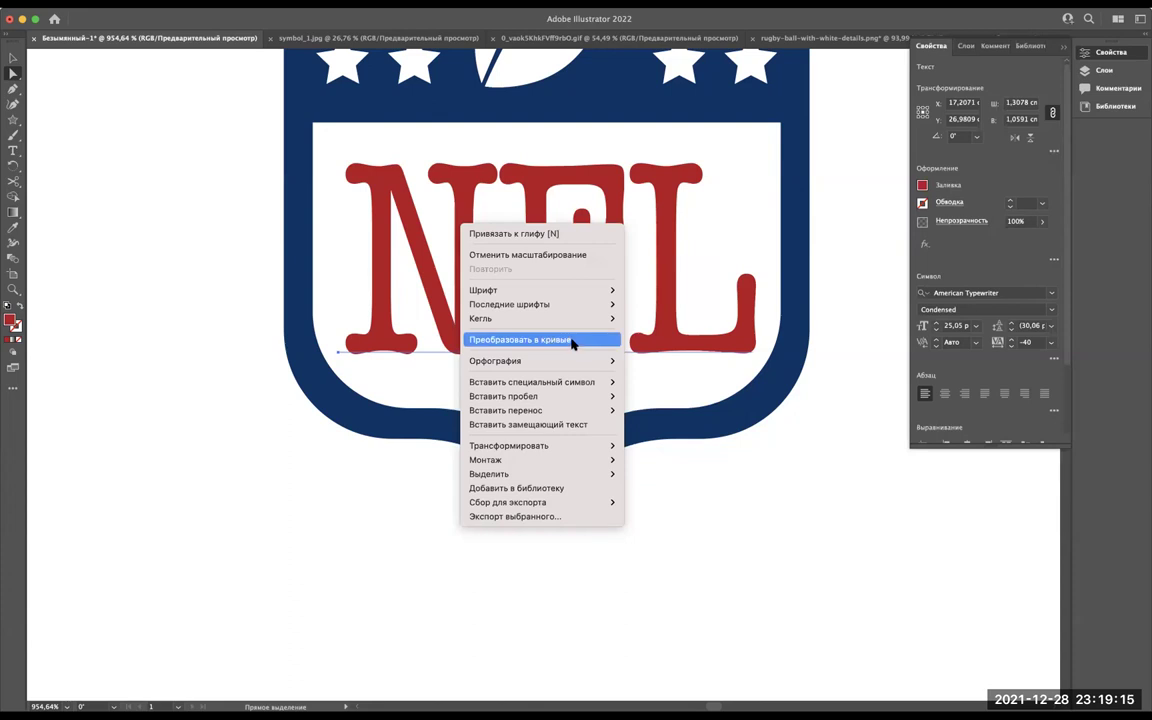
pyautogui.click(573, 343)
pyautogui.scroll(3, 586, 221)
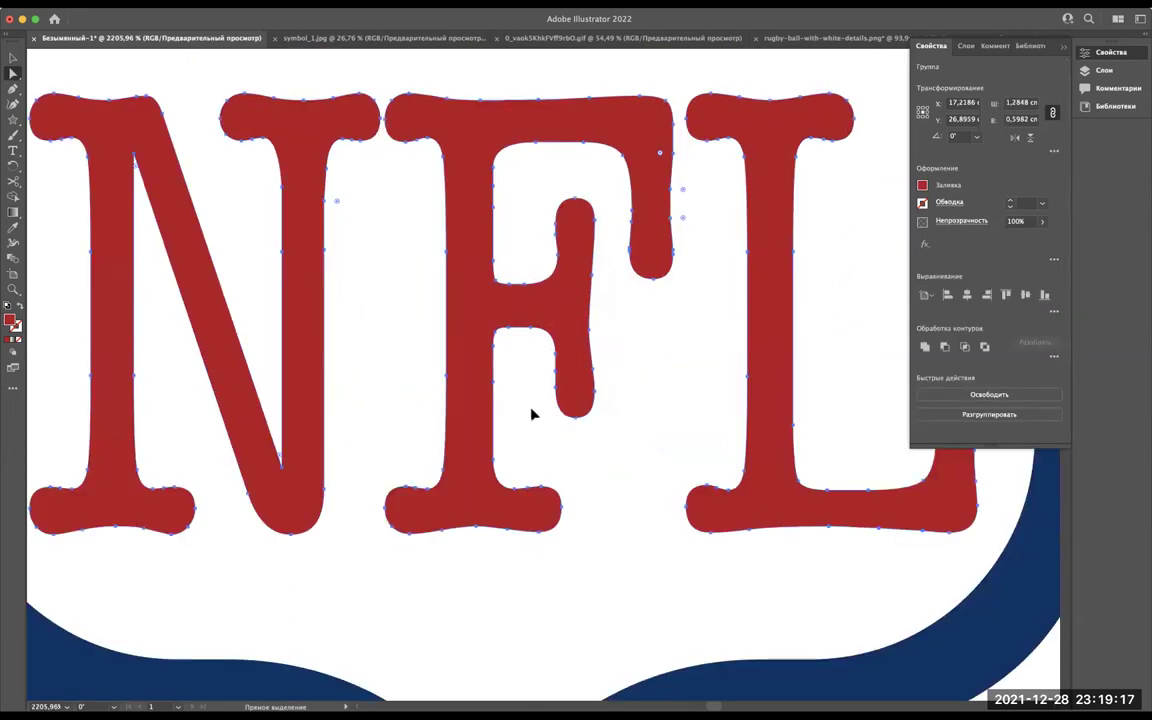
pyautogui.scroll(-3, 531, 414)
pyautogui.scroll(-3, 522, 445)
pyautogui.scroll(3, 522, 445)
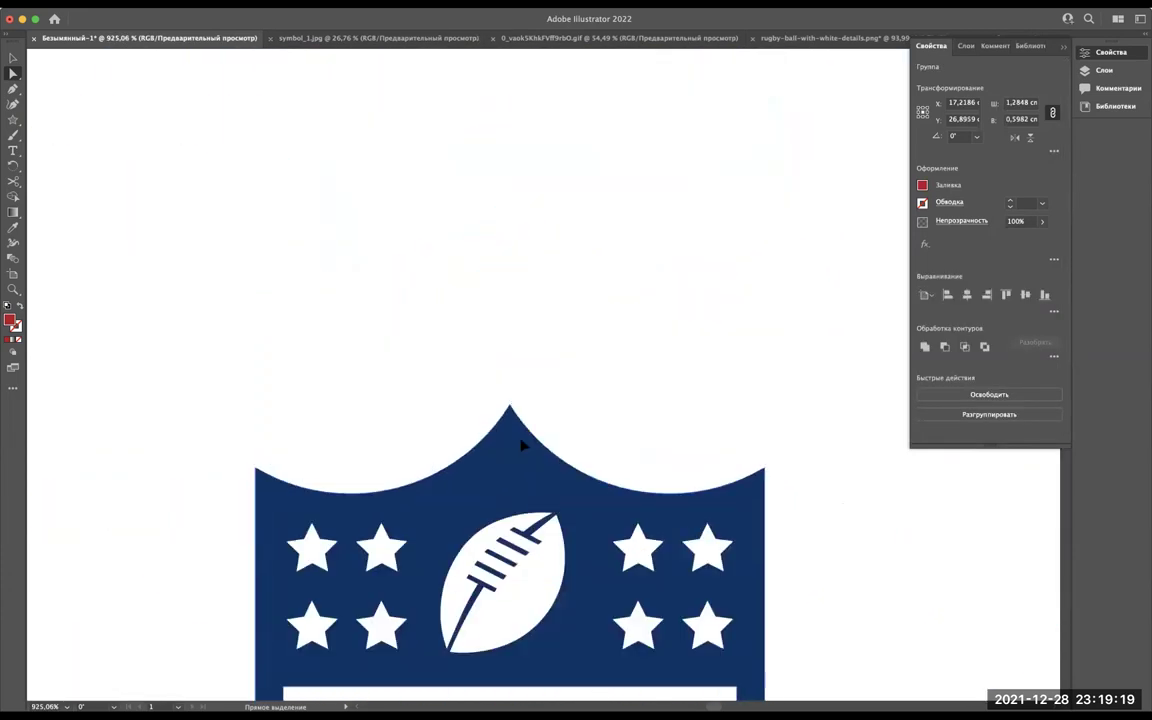
pyautogui.scroll(-5, 522, 445)
pyautogui.scroll(-2, 522, 445)
pyautogui.scroll(-2, 522, 445)
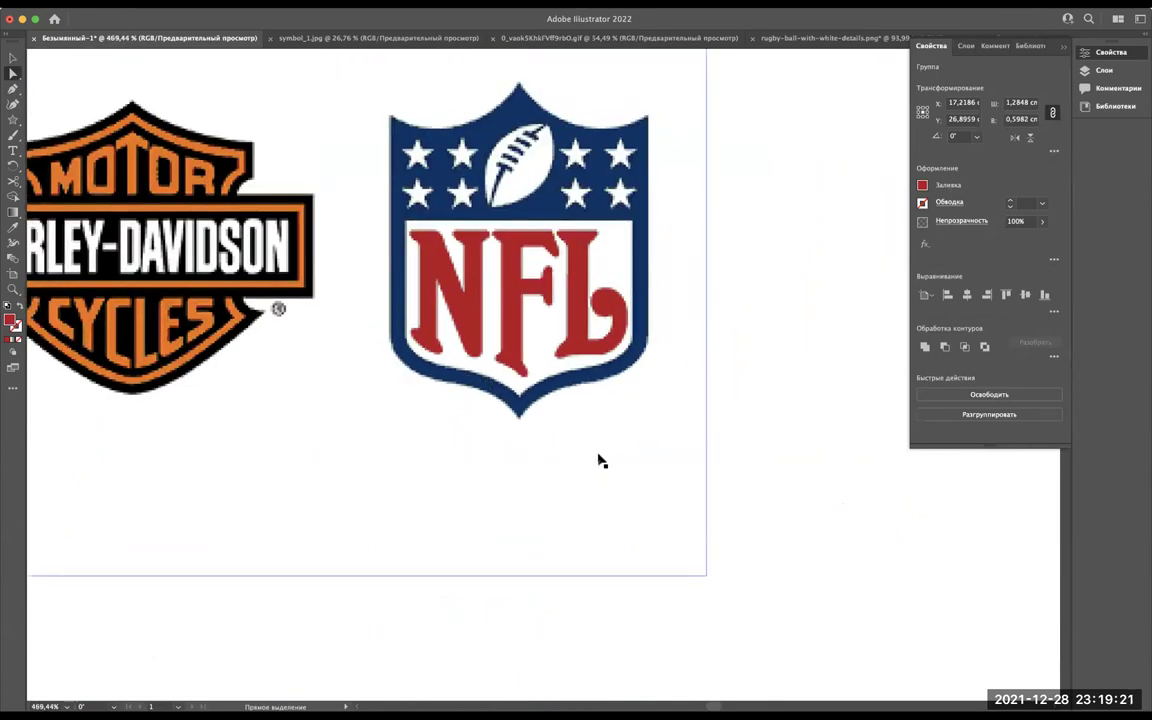
pyautogui.scroll(3, 600, 460)
pyautogui.scroll(-3, 521, 360)
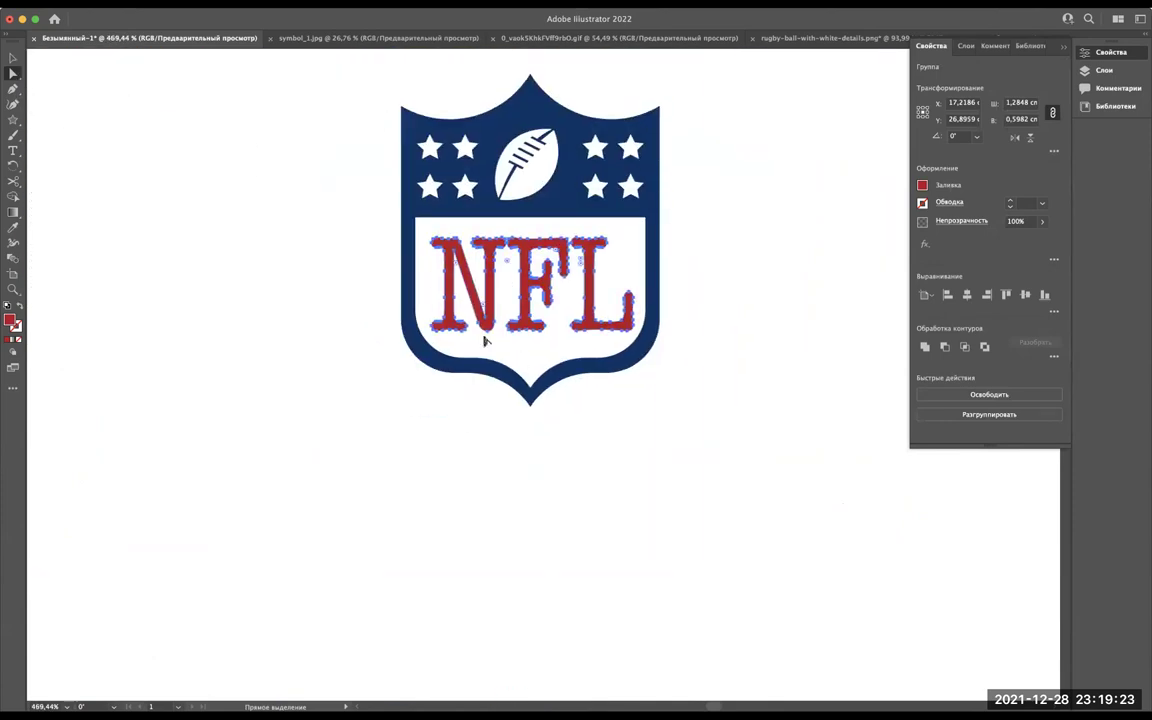
pyautogui.scroll(2, 484, 341)
pyautogui.scroll(2, 484, 338)
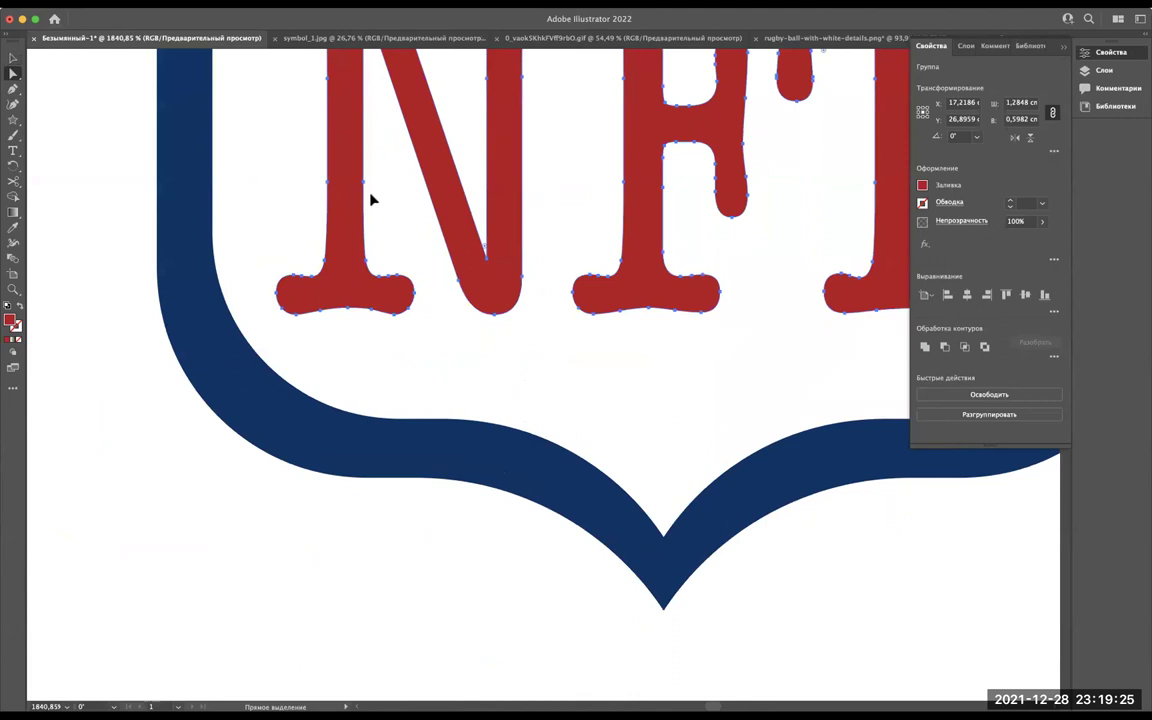
pyautogui.scroll(1, 371, 200)
# Drag the N's bottom point down and nudge its left foot serif points slightly lower.
pyautogui.moveTo(620, 409); pyautogui.dragTo(475, 266)
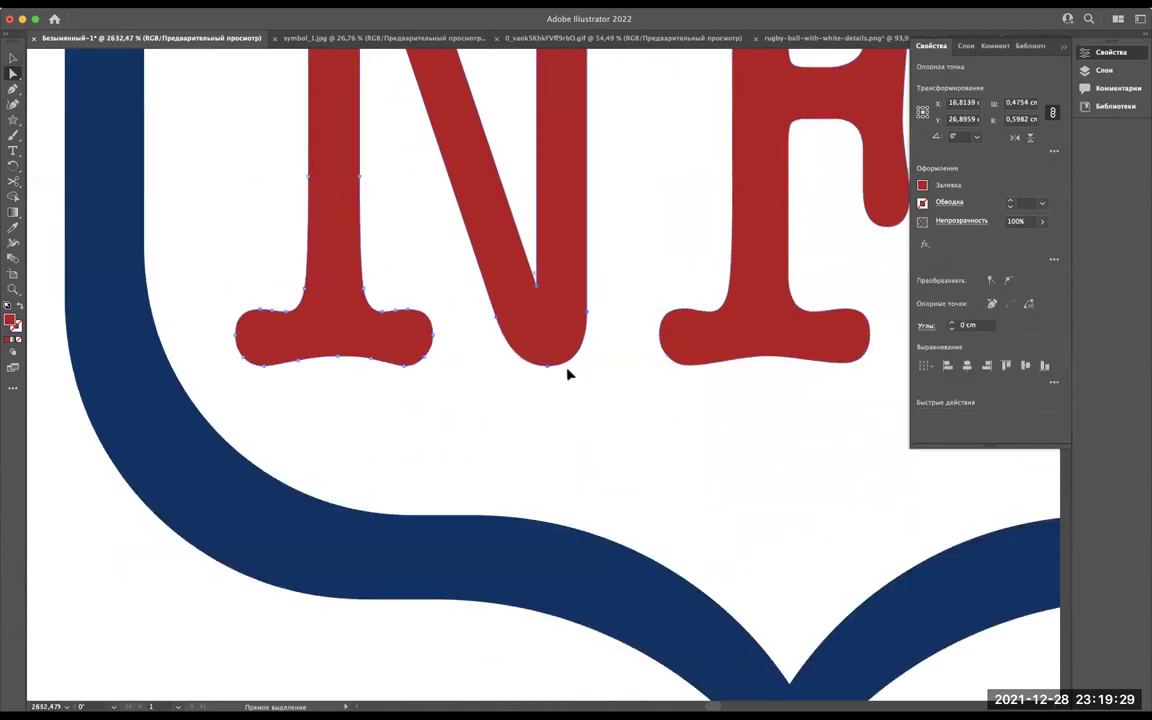
pyautogui.moveTo(551, 369); pyautogui.dragTo(561, 413)
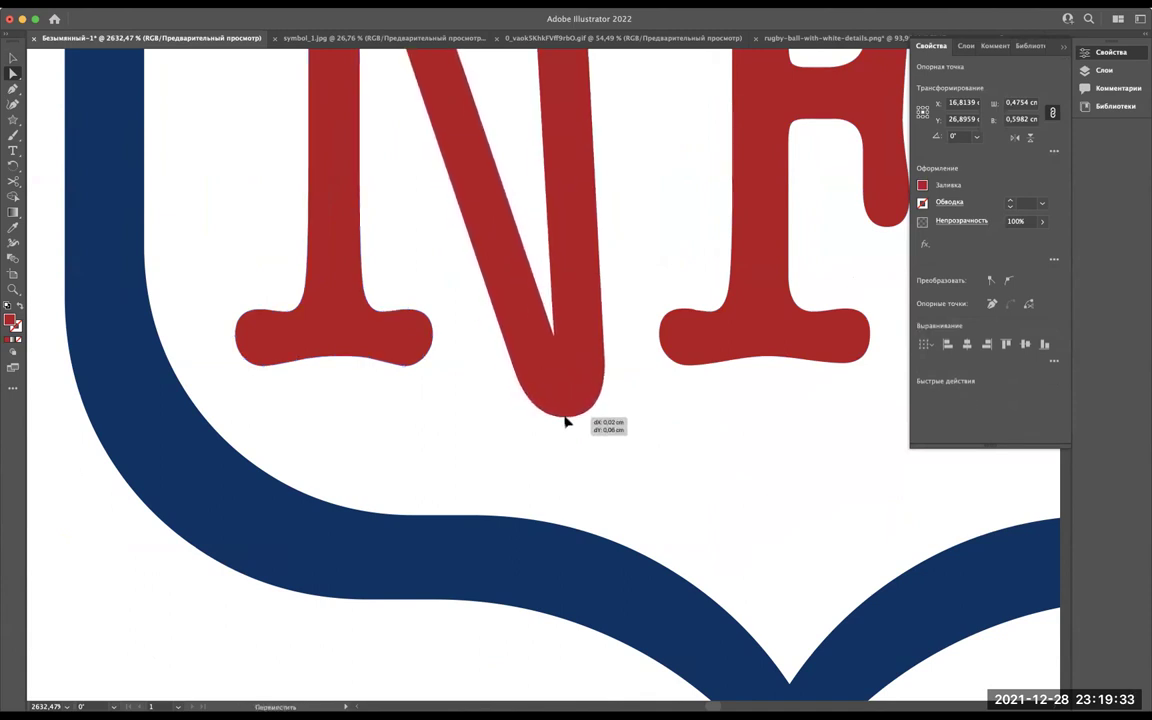
pyautogui.moveTo(561, 413); pyautogui.dragTo(563, 416)
pyautogui.moveTo(447, 432); pyautogui.dragTo(326, 311)
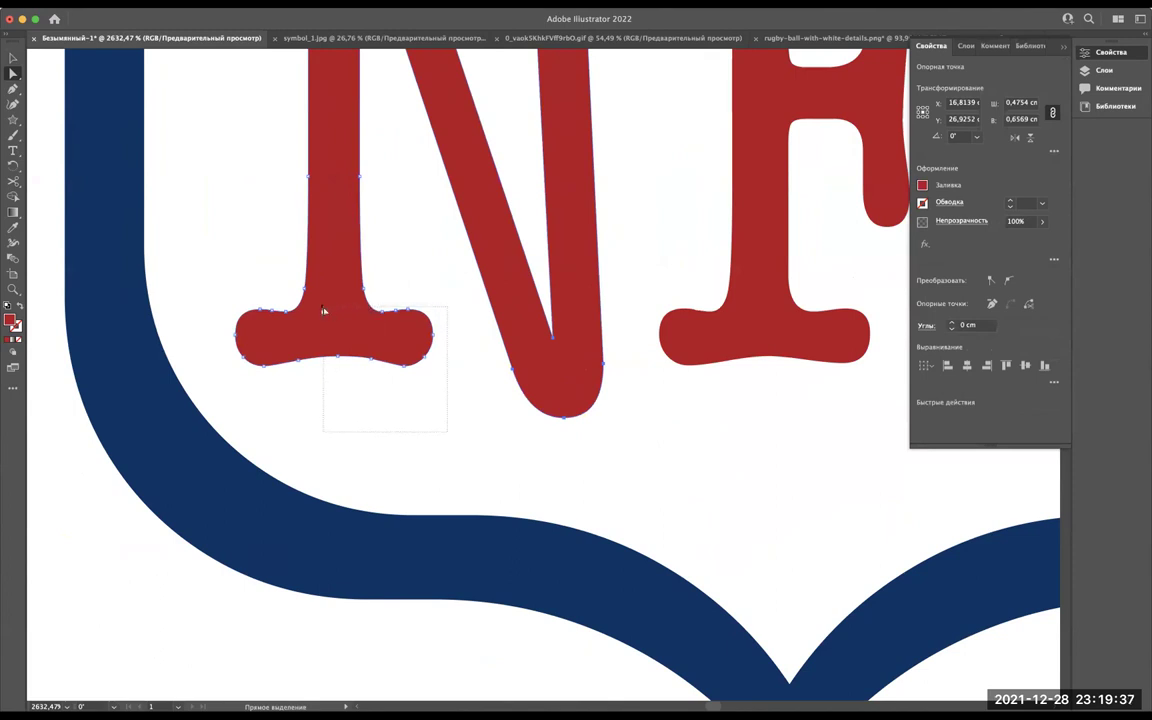
pyautogui.moveTo(326, 311); pyautogui.dragTo(322, 309)
pyautogui.moveTo(440, 338); pyautogui.dragTo(438, 346)
# Shift and stretch the foot serif's right end down and to the right.
pyautogui.scroll(3, 437, 373)
pyautogui.moveTo(471, 465); pyautogui.dragTo(344, 230)
pyautogui.moveTo(442, 314); pyautogui.dragTo(431, 295)
pyautogui.moveTo(381, 249); pyautogui.dragTo(448, 330)
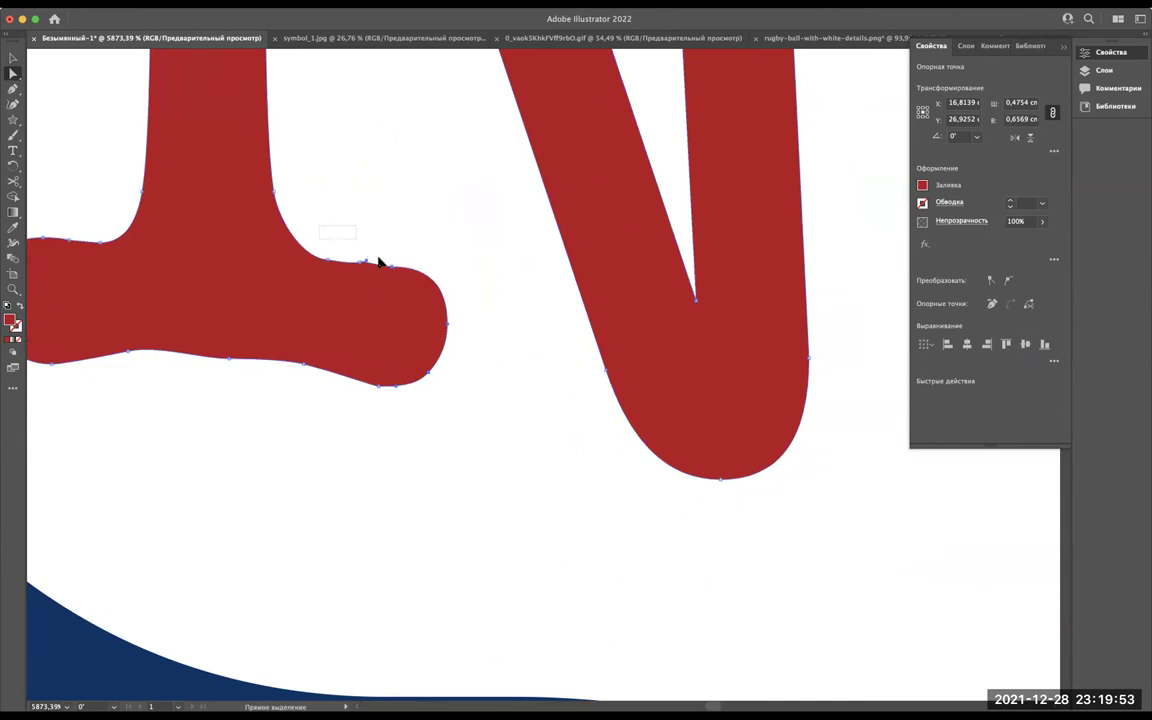
pyautogui.click(991, 303)
pyautogui.hotkey('ctrl', 'z')
# Delete the serif's upper points and lower-tip anchor, then pull the tip into a point.
pyautogui.moveTo(352, 243); pyautogui.dragTo(401, 289)
pyautogui.click(992, 304)
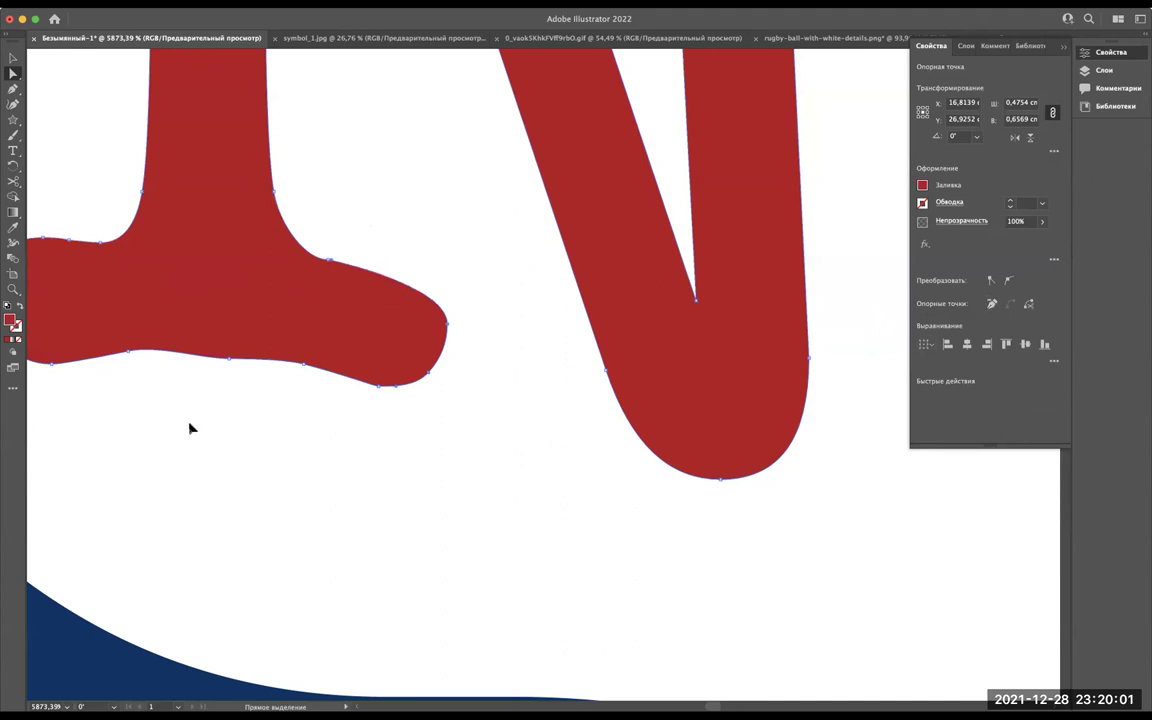
pyautogui.moveTo(399, 365); pyautogui.dragTo(401, 366)
pyautogui.click(991, 306)
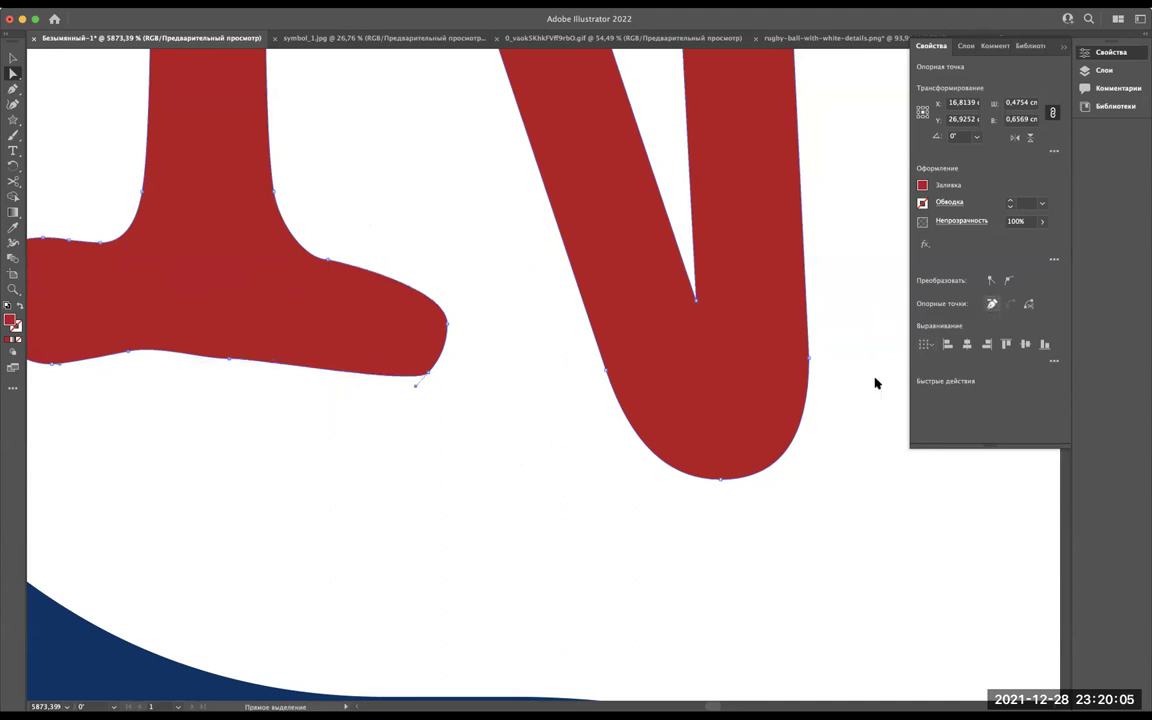
pyautogui.moveTo(429, 377); pyautogui.dragTo(411, 391)
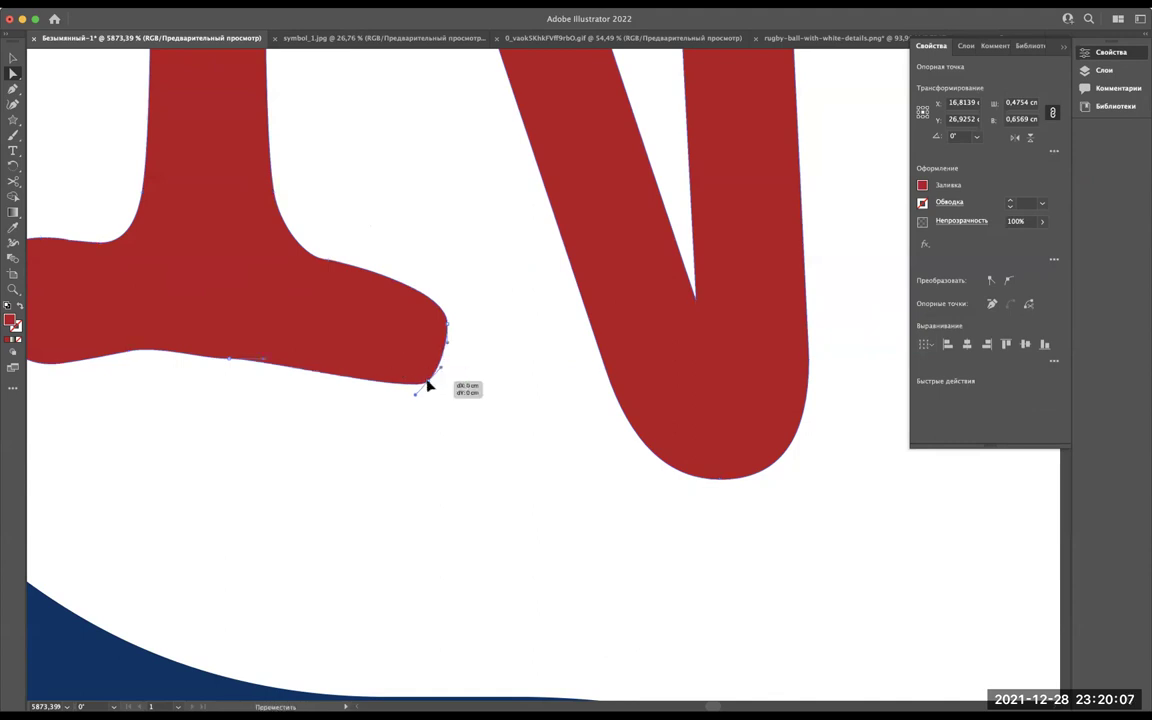
pyautogui.moveTo(448, 323); pyautogui.dragTo(476, 351)
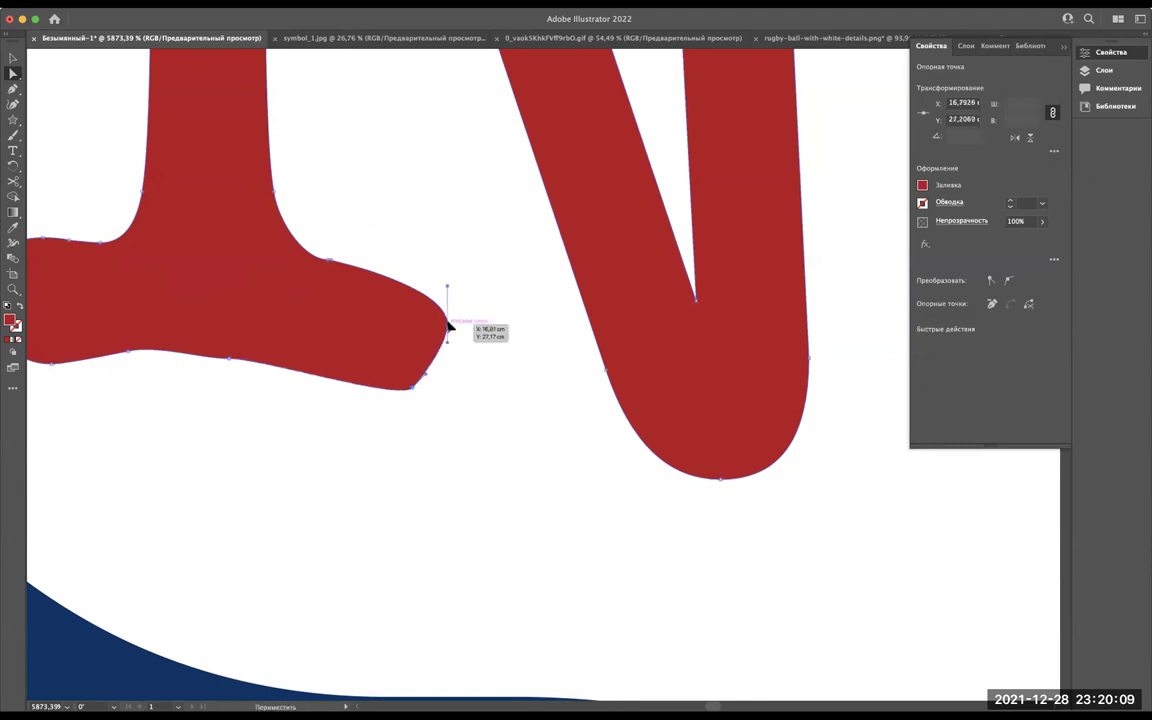
pyautogui.moveTo(411, 388)
pyautogui.mouseDown()
pyautogui.moveTo(414, 411)
pyautogui.moveTo(473, 419)
pyautogui.mouseUp()
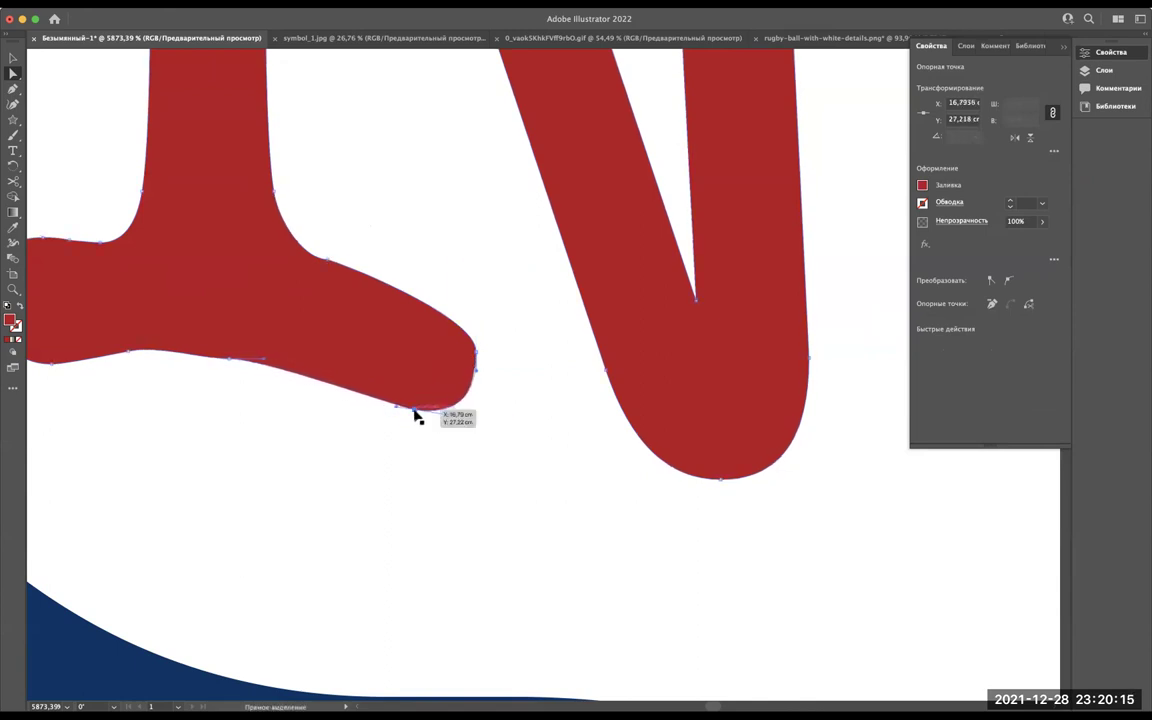
# Refine the serif's lower edge, tip and inner corner into a smooth tapered slope.
pyautogui.hscroll(-3, 390, 405)
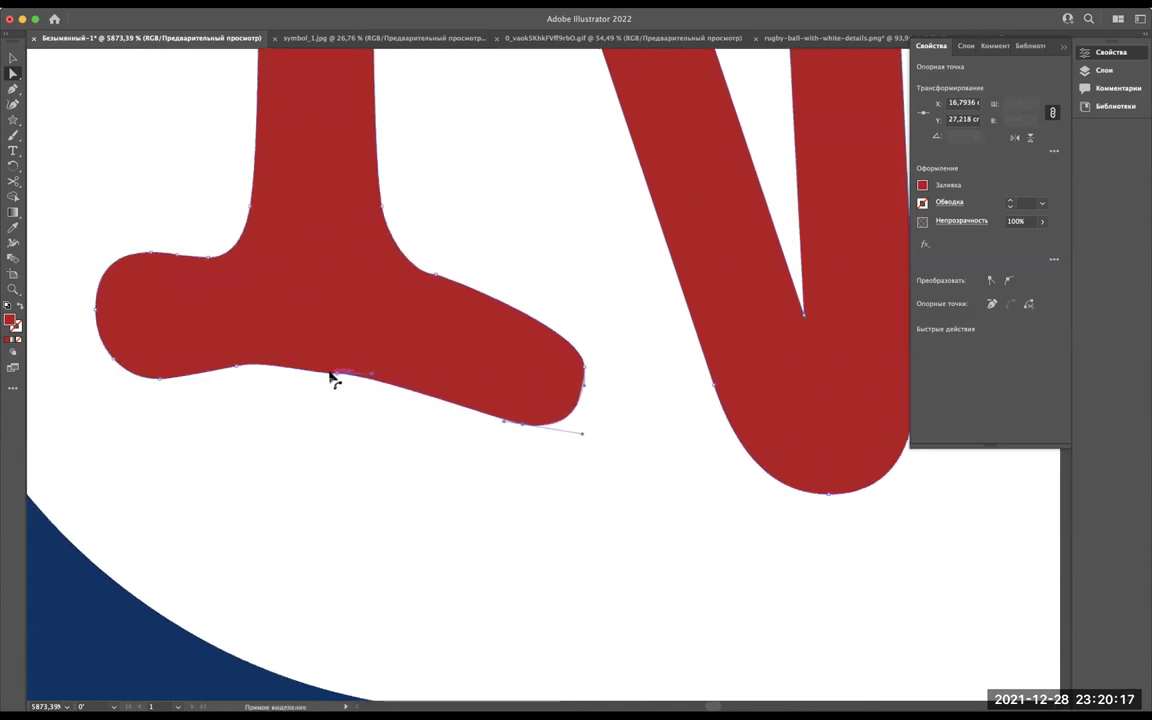
pyautogui.click(991, 303)
pyautogui.moveTo(269, 365)
pyautogui.mouseDown()
pyautogui.moveTo(234, 370)
pyautogui.moveTo(241, 388)
pyautogui.mouseUp()
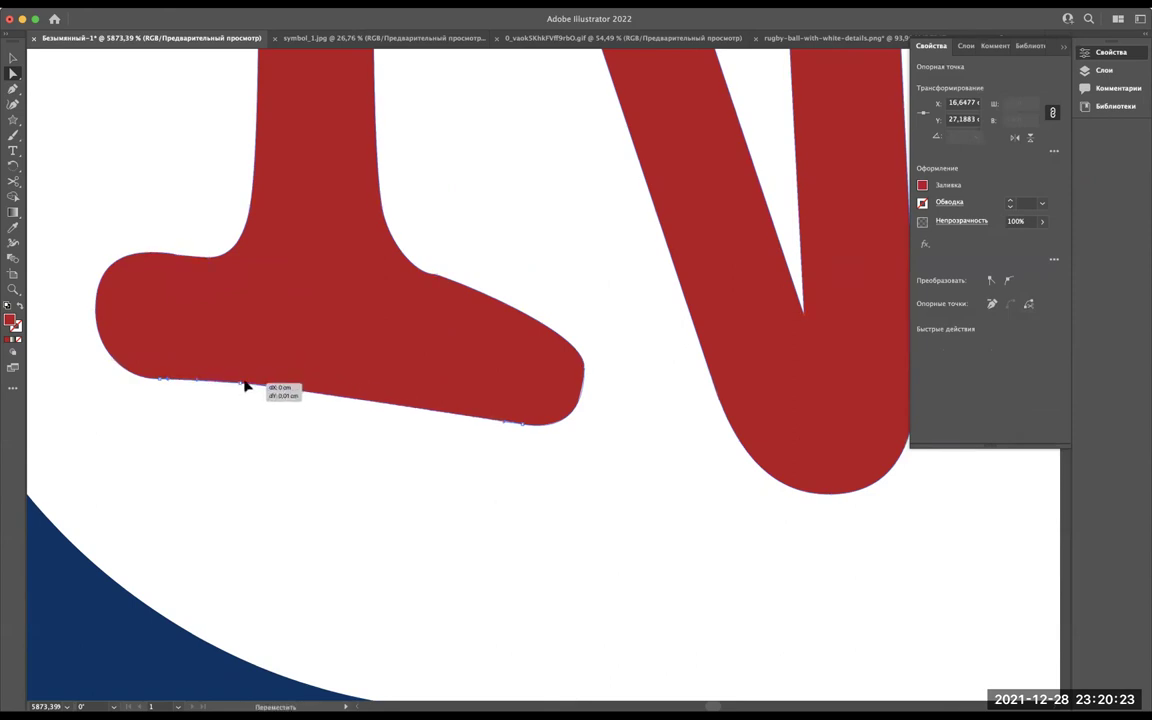
pyautogui.click(436, 285)
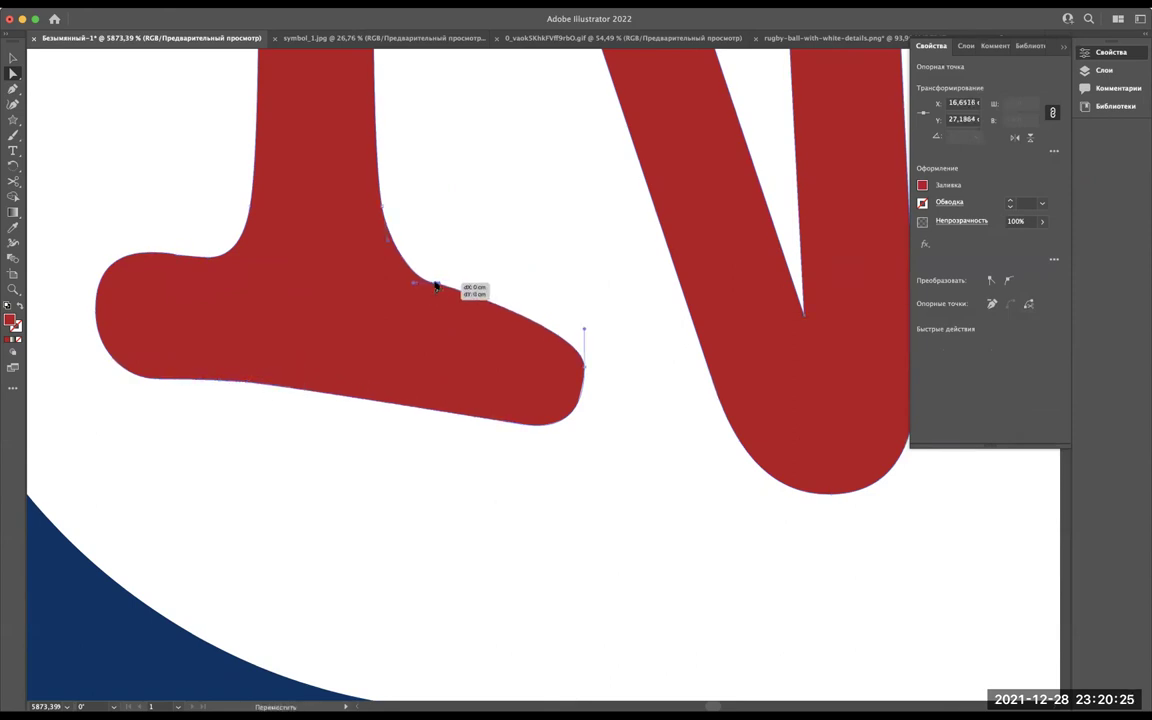
pyautogui.moveTo(436, 285); pyautogui.dragTo(430, 289)
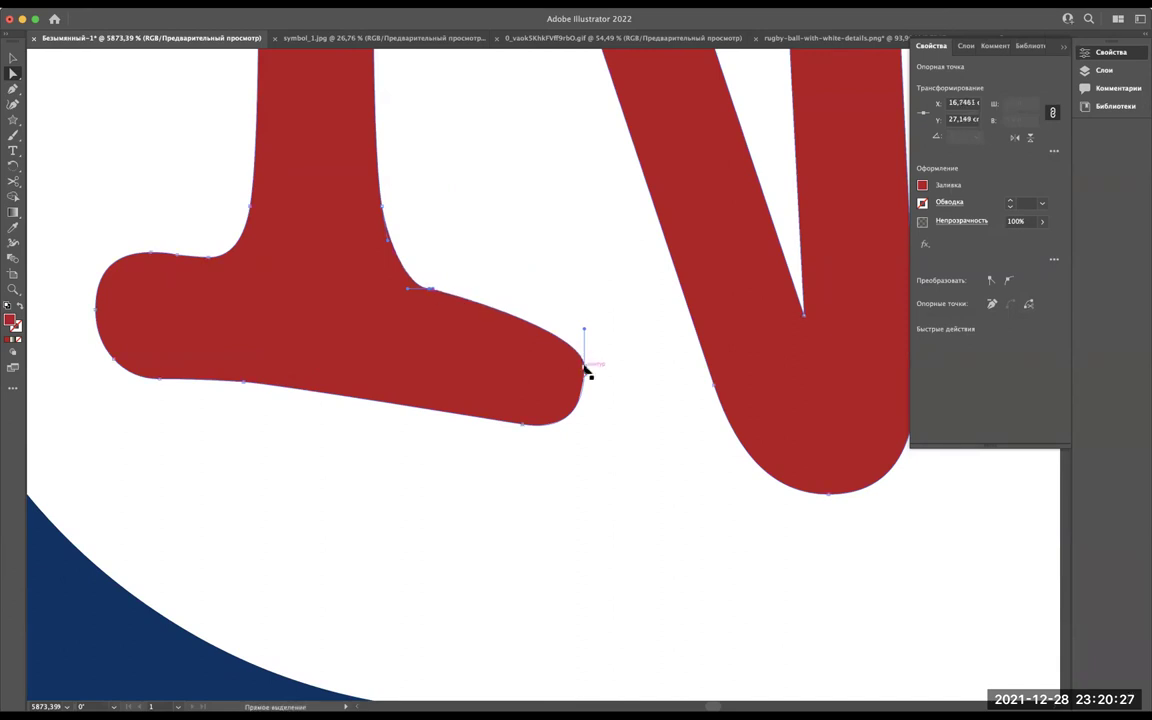
pyautogui.moveTo(586, 370); pyautogui.dragTo(584, 392)
pyautogui.moveTo(520, 423); pyautogui.dragTo(513, 452)
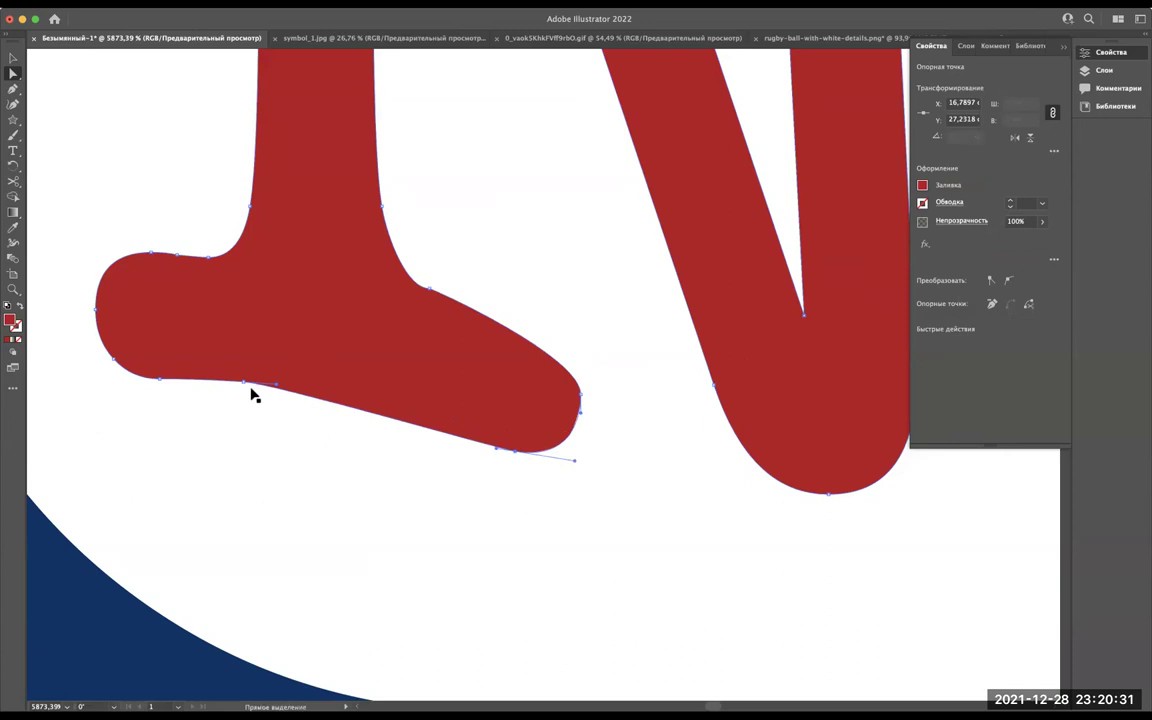
pyautogui.moveTo(240, 383); pyautogui.dragTo(239, 395)
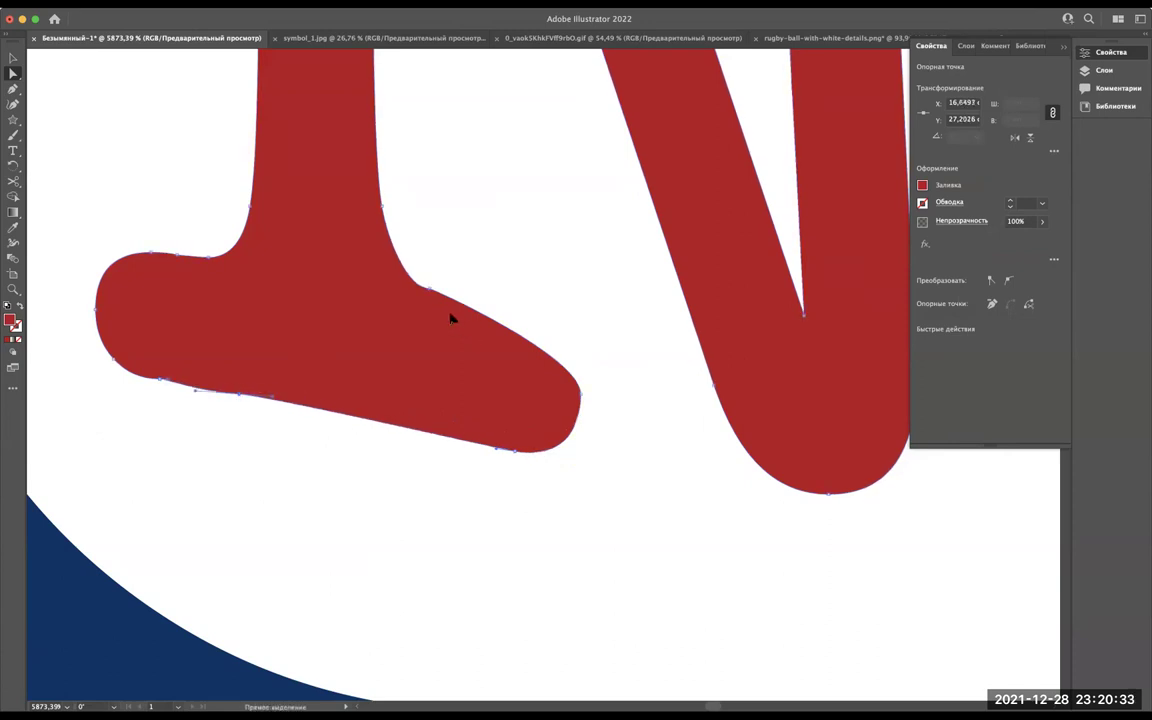
pyautogui.moveTo(428, 293); pyautogui.dragTo(427, 310)
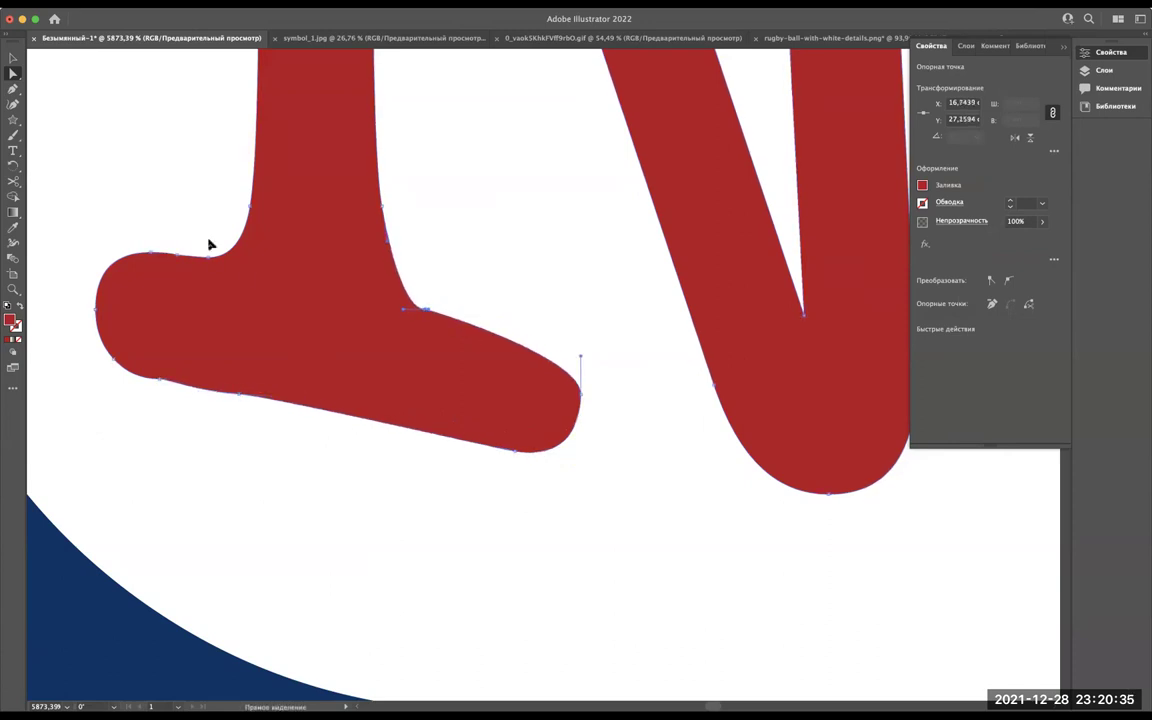
pyautogui.moveTo(581, 358); pyautogui.dragTo(598, 330)
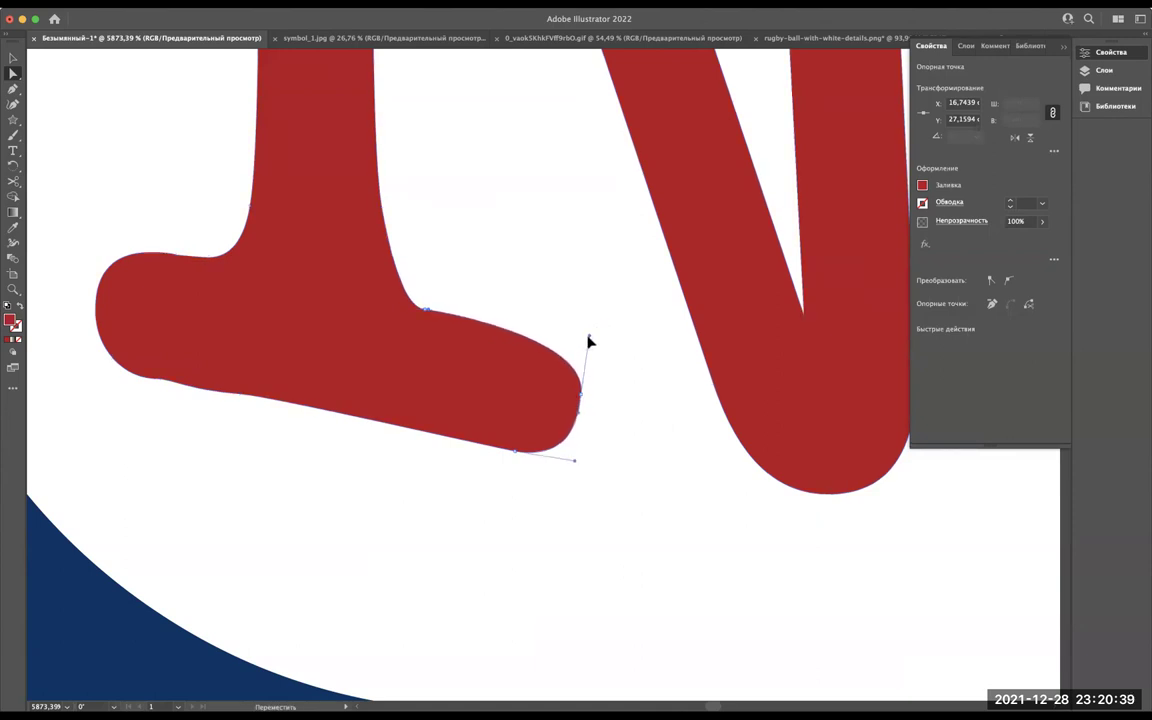
# Select the F's foot points and pull the bottom of the foot downward.
pyautogui.click(616, 460)
pyautogui.scroll(-3, 616, 460)
pyautogui.scroll(-2, 616, 460)
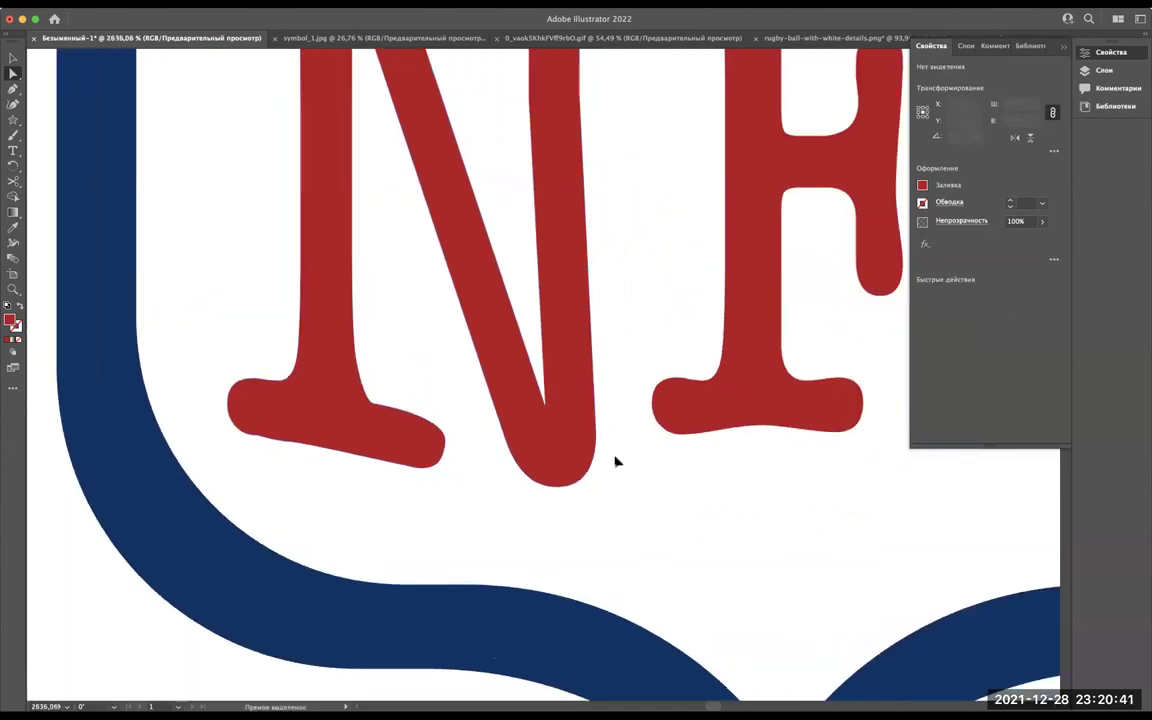
pyautogui.scroll(-2, 614, 462)
pyautogui.scroll(2, 607, 491)
pyautogui.scroll(2, 643, 504)
pyautogui.scroll(2, 650, 501)
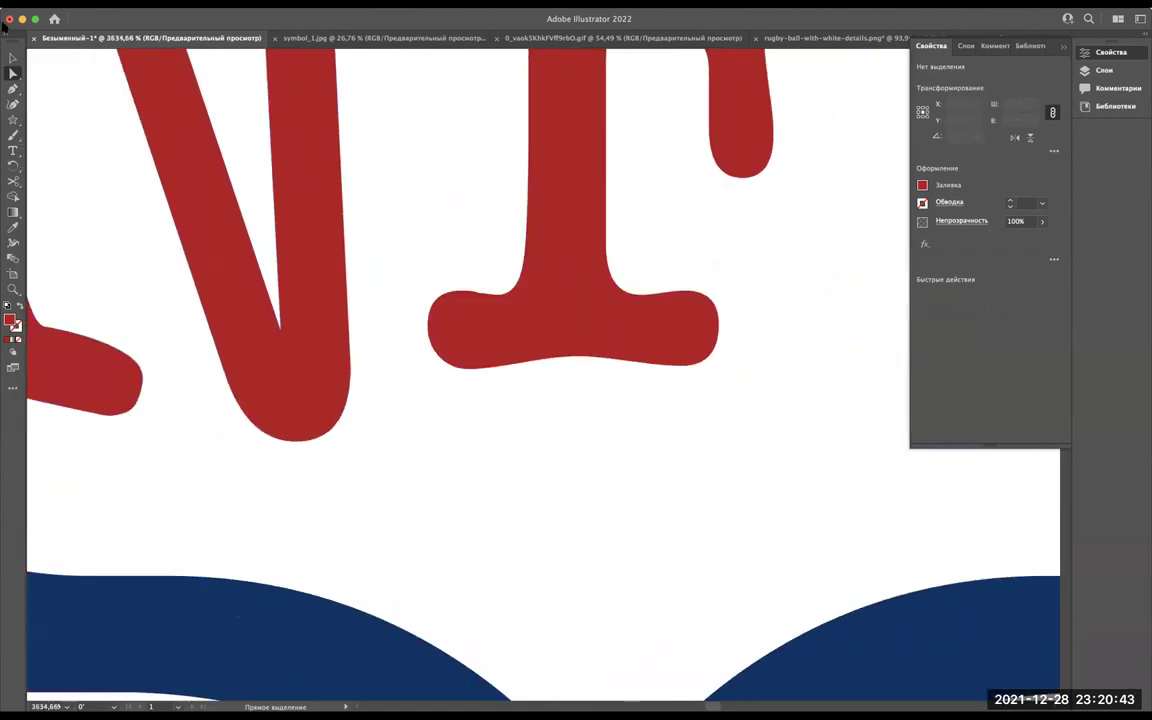
pyautogui.click(571, 314)
pyautogui.moveTo(752, 428)
pyautogui.mouseDown()
pyautogui.moveTo(373, 291)
pyautogui.moveTo(411, 239)
pyautogui.mouseUp()
pyautogui.moveTo(685, 371); pyautogui.dragTo(686, 438)
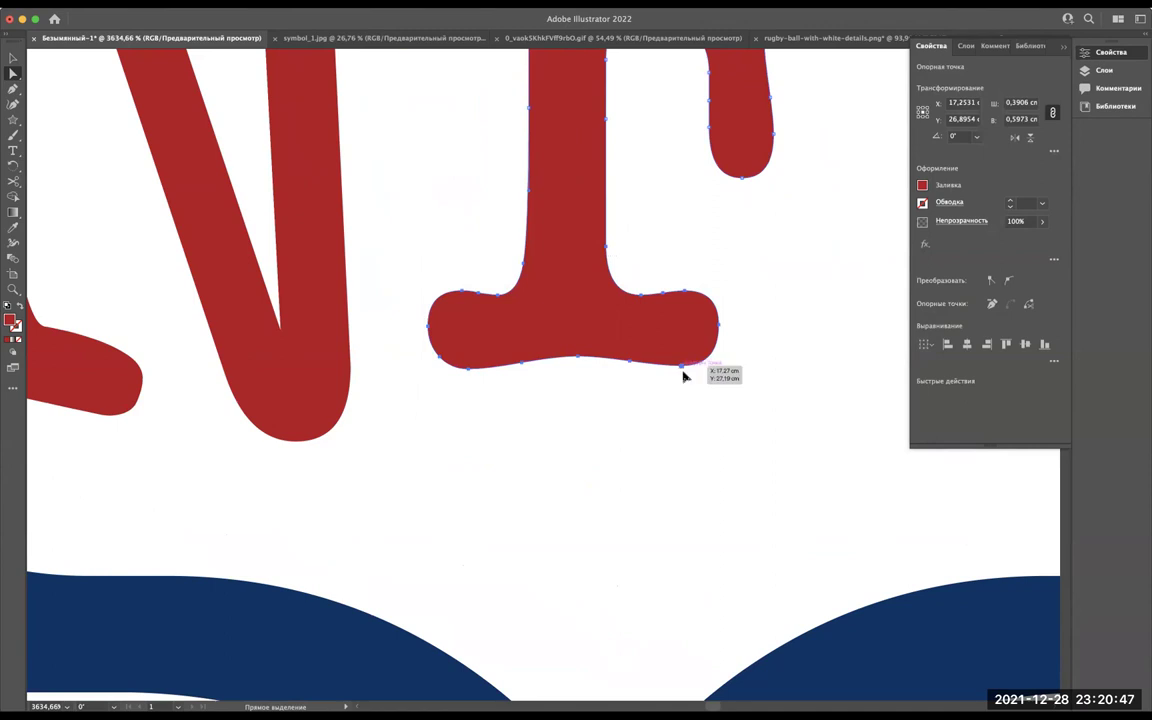
# Delete the anchors along the F serif's bottom edge to straighten it.
pyautogui.scroll(-3, 685, 453)
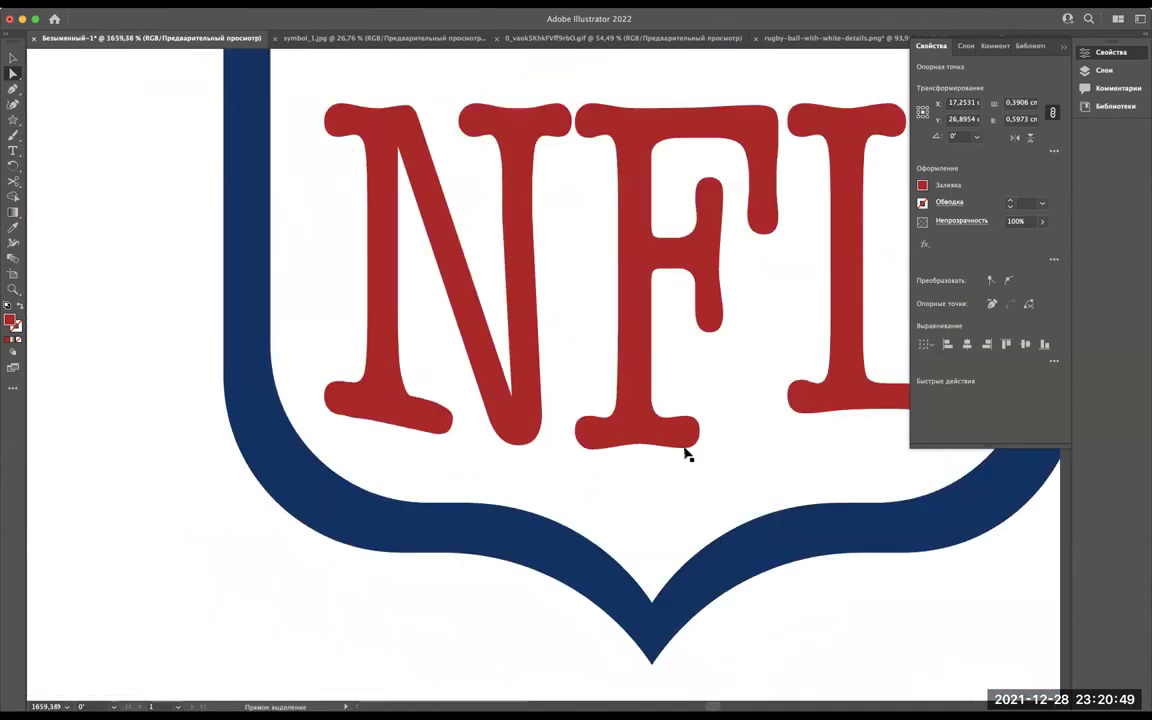
pyautogui.scroll(10, 685, 453)
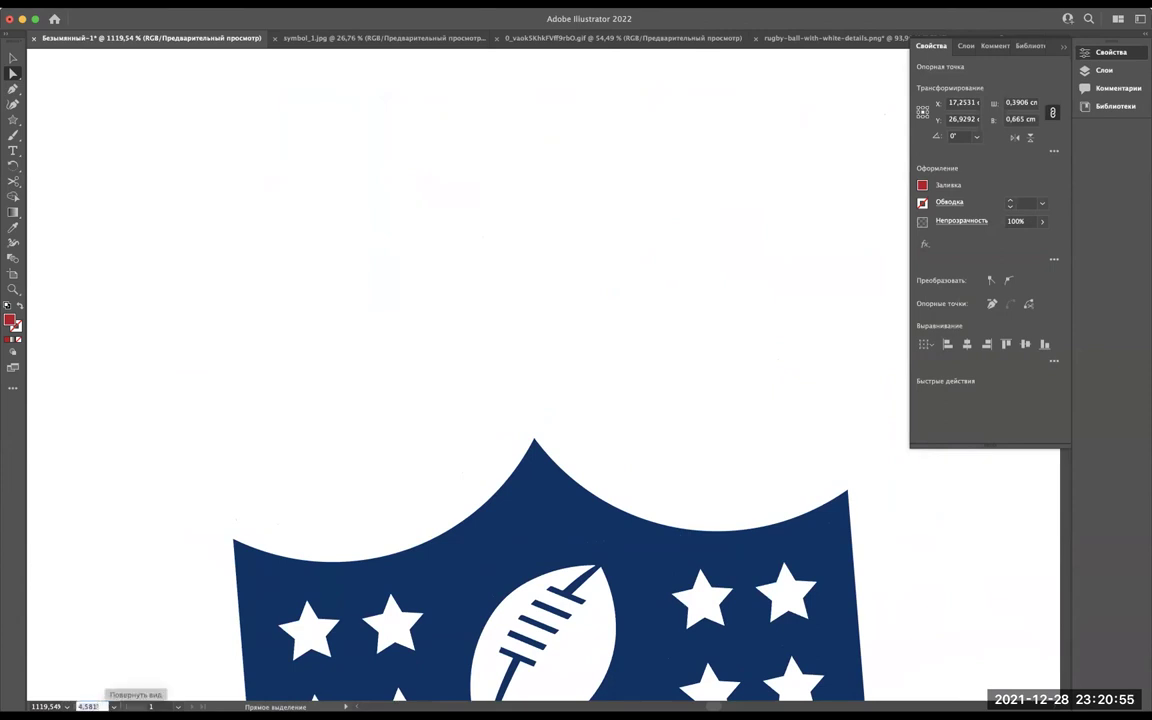
pyautogui.scroll(-2, 254, 398)
pyautogui.scroll(1, 265, 396)
pyautogui.scroll(1, 265, 396)
pyautogui.scroll(5, 265, 400)
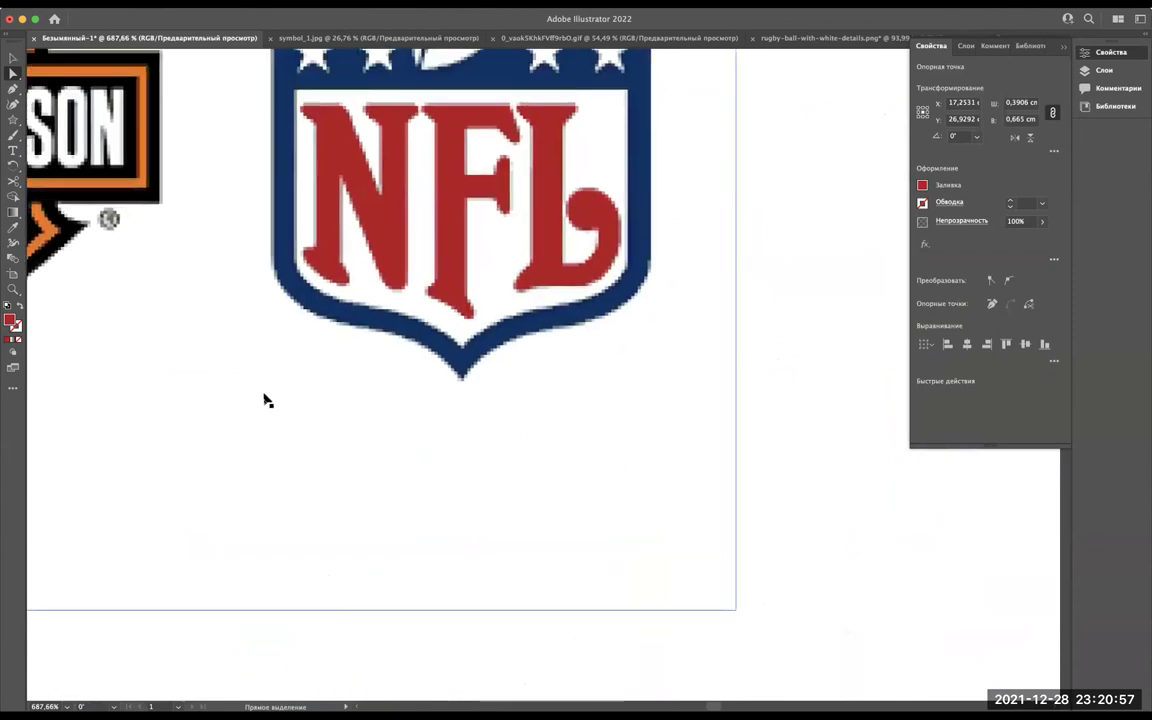
pyautogui.scroll(2, 440, 295)
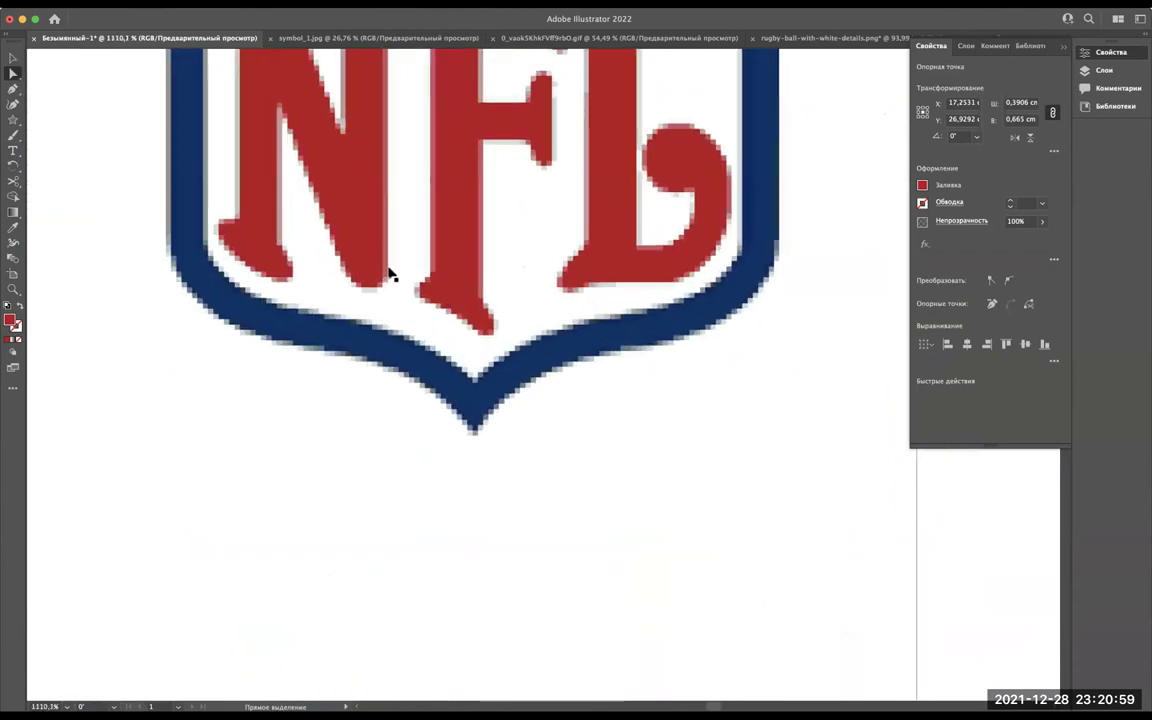
pyautogui.scroll(-3, 516, 359)
pyautogui.scroll(8, 514, 362)
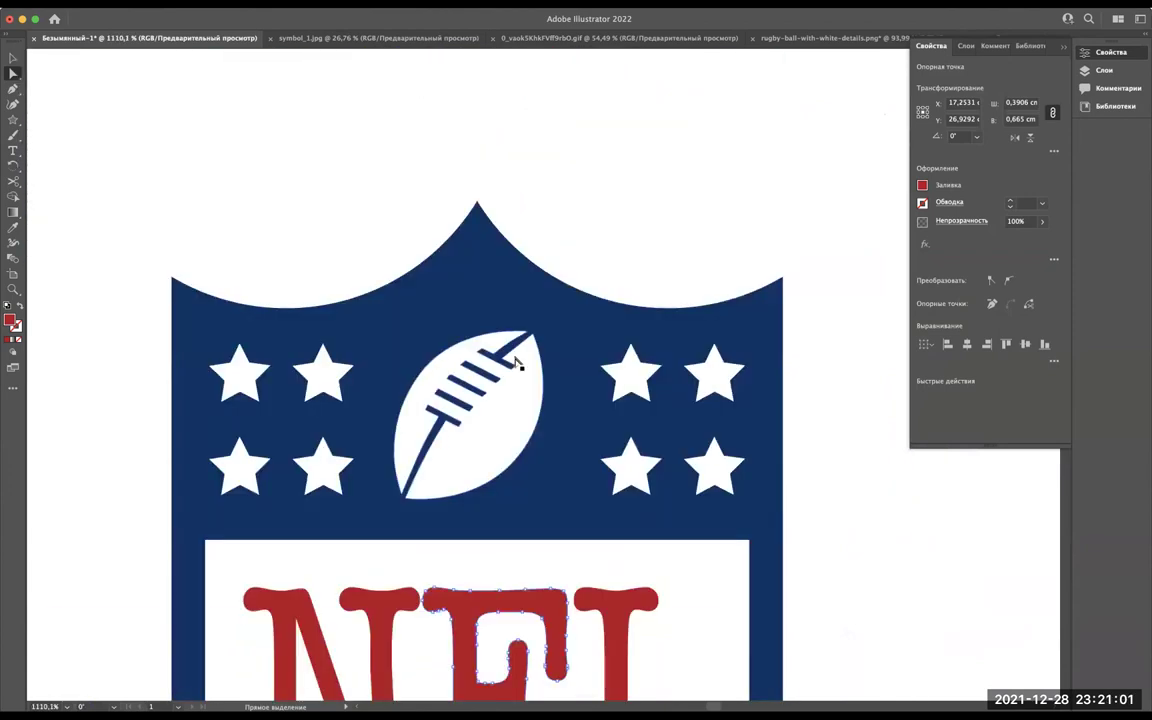
pyautogui.scroll(-6, 514, 360)
pyautogui.scroll(1, 468, 331)
pyautogui.scroll(4, 468, 331)
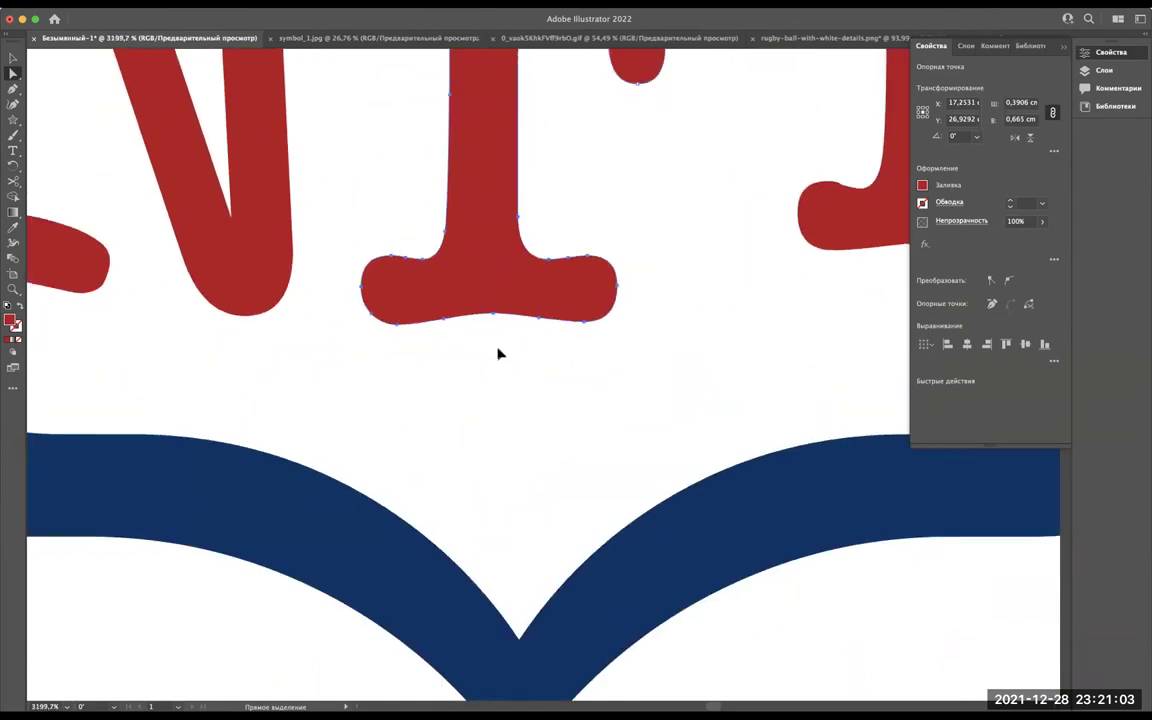
pyautogui.scroll(1, 499, 353)
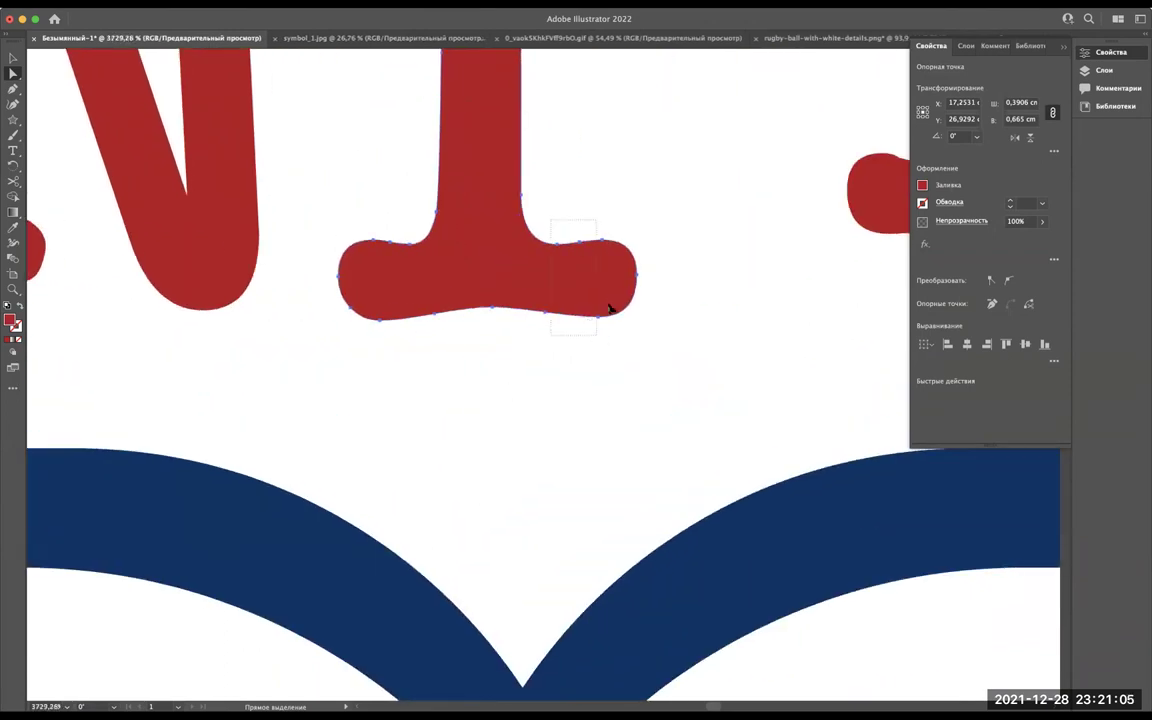
pyautogui.click(584, 233)
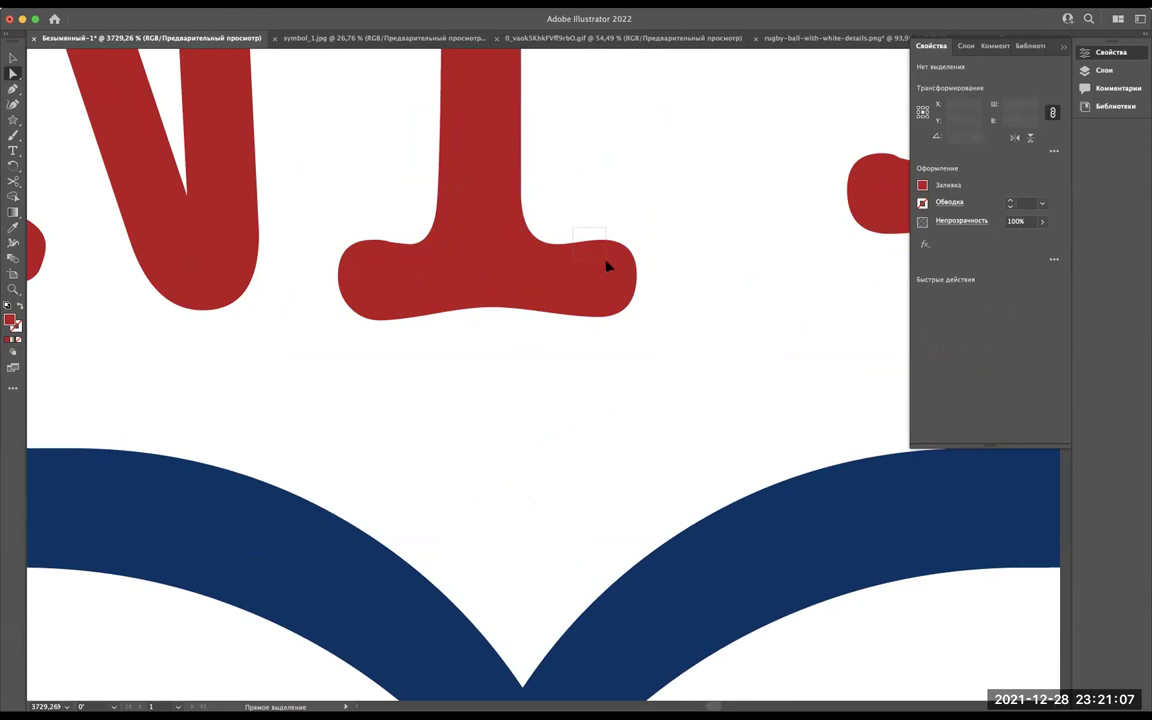
pyautogui.moveTo(573, 228); pyautogui.dragTo(607, 265)
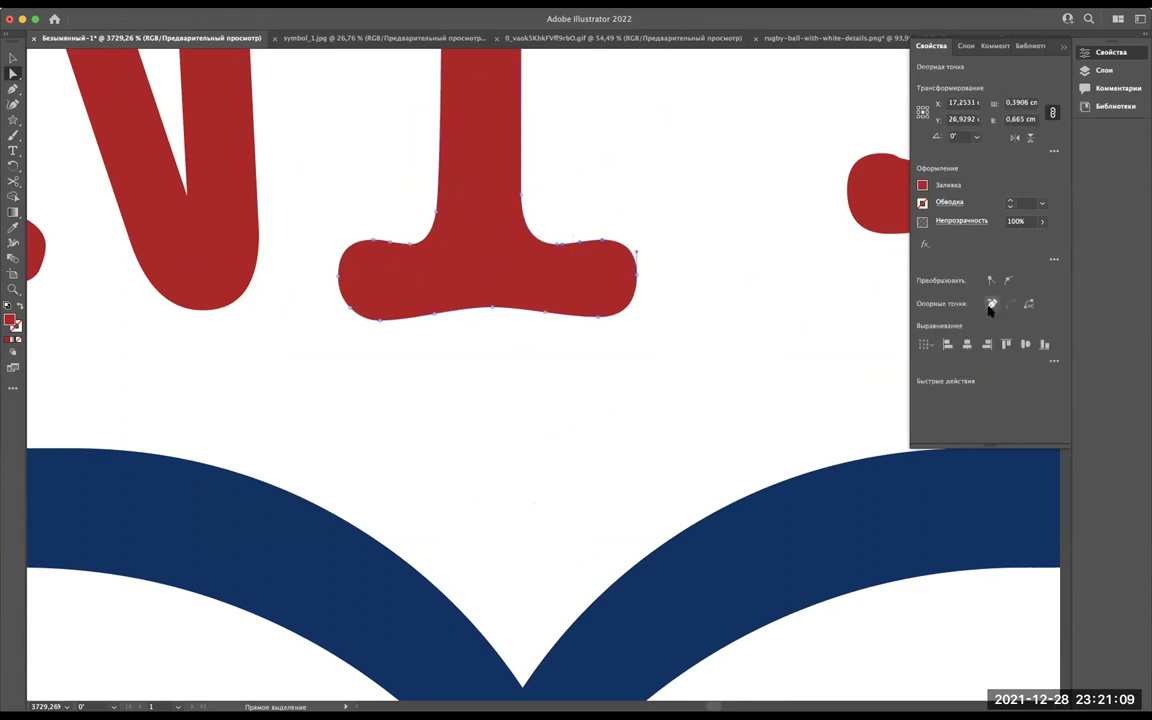
pyautogui.scroll(3, 617, 296)
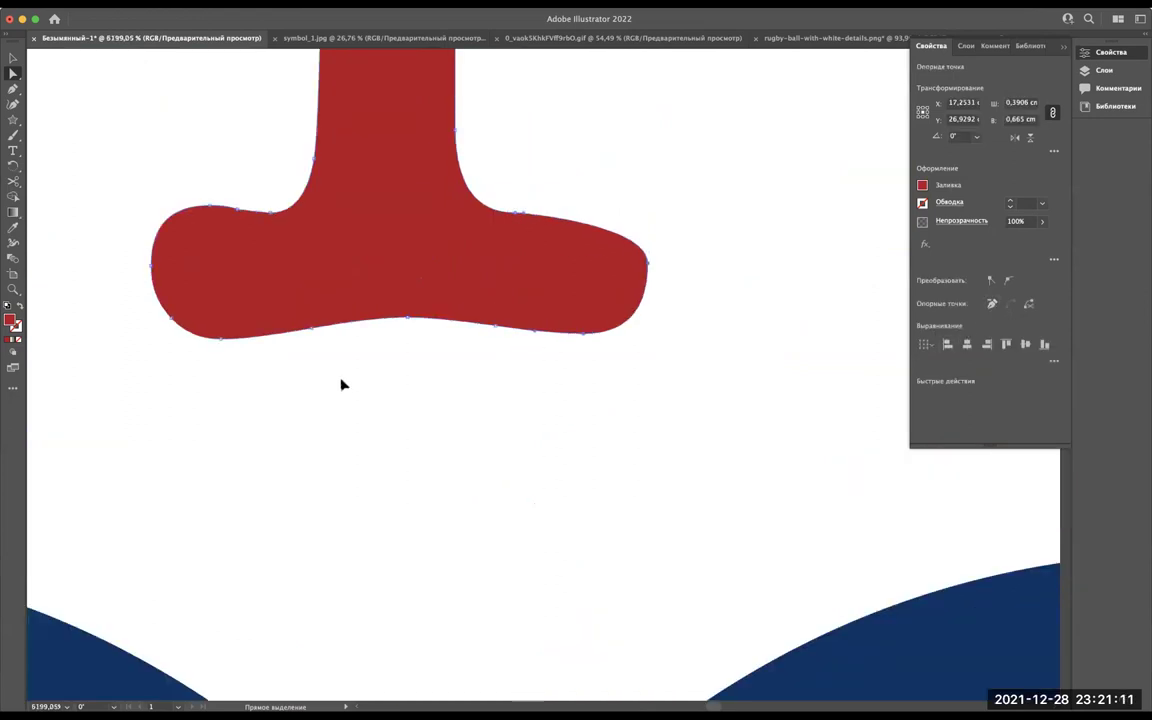
pyautogui.moveTo(291, 374); pyautogui.dragTo(496, 323)
pyautogui.moveTo(555, 298); pyautogui.dragTo(565, 297)
pyautogui.click(994, 303)
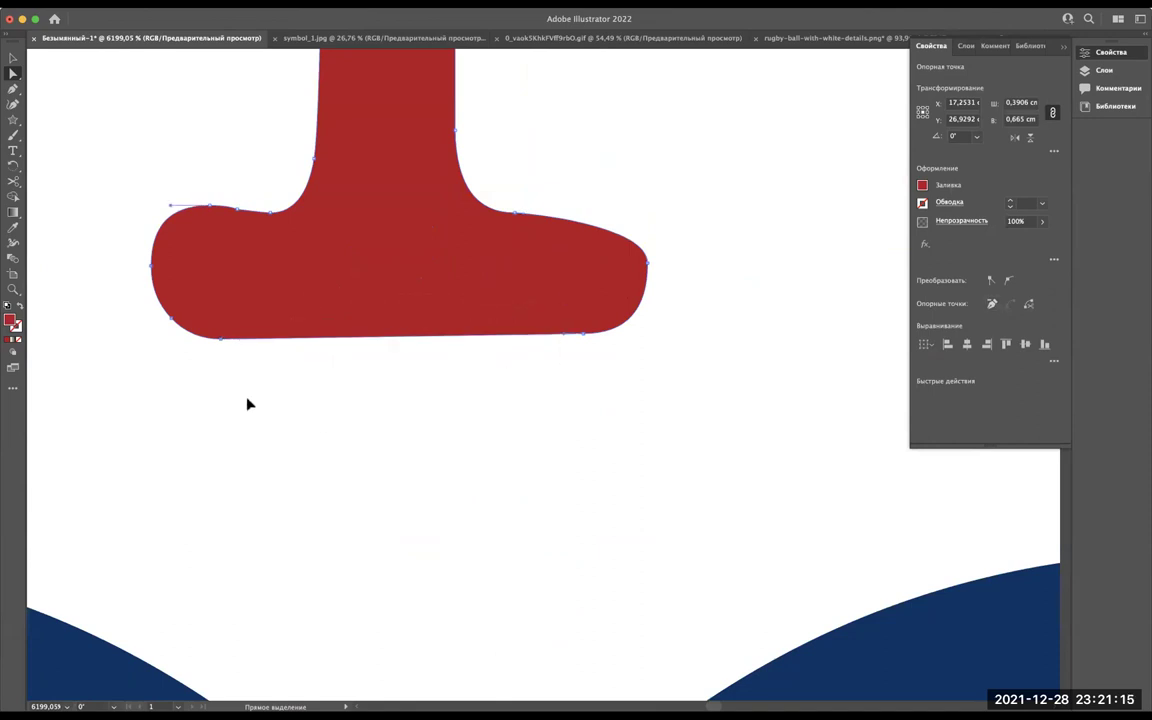
# Drag the serif's right-end anchors down into a slant and curve its lower edge.
pyautogui.moveTo(681, 429); pyautogui.dragTo(509, 159)
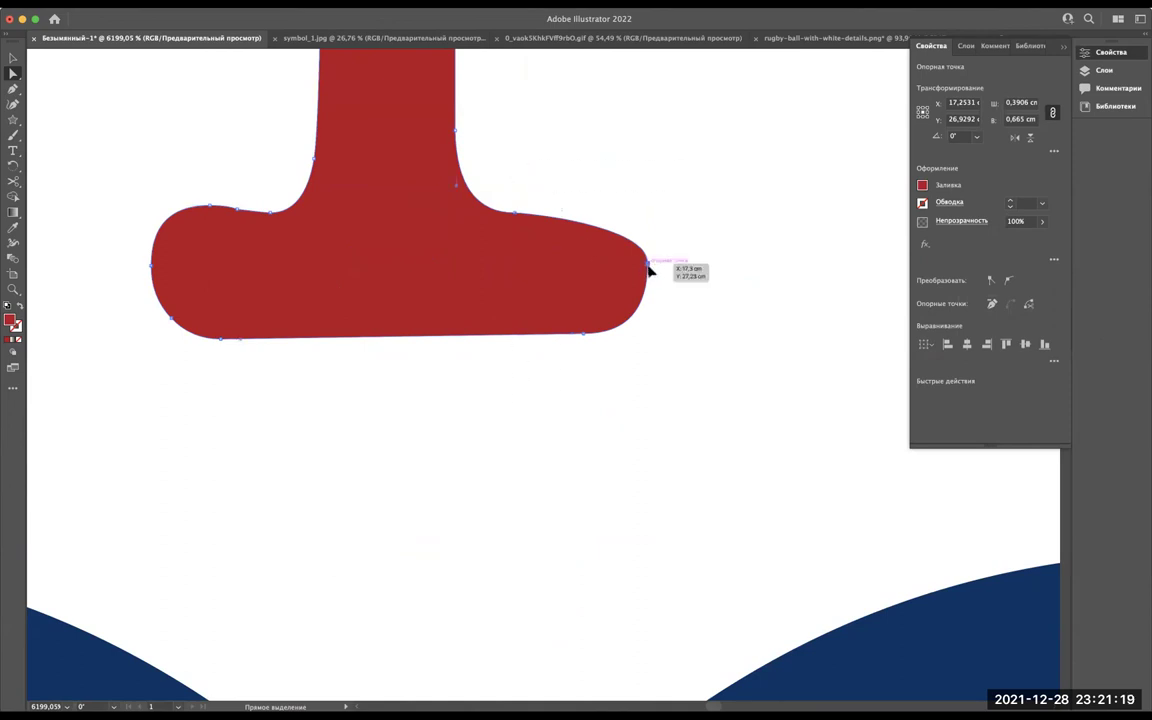
pyautogui.moveTo(648, 269); pyautogui.dragTo(637, 441)
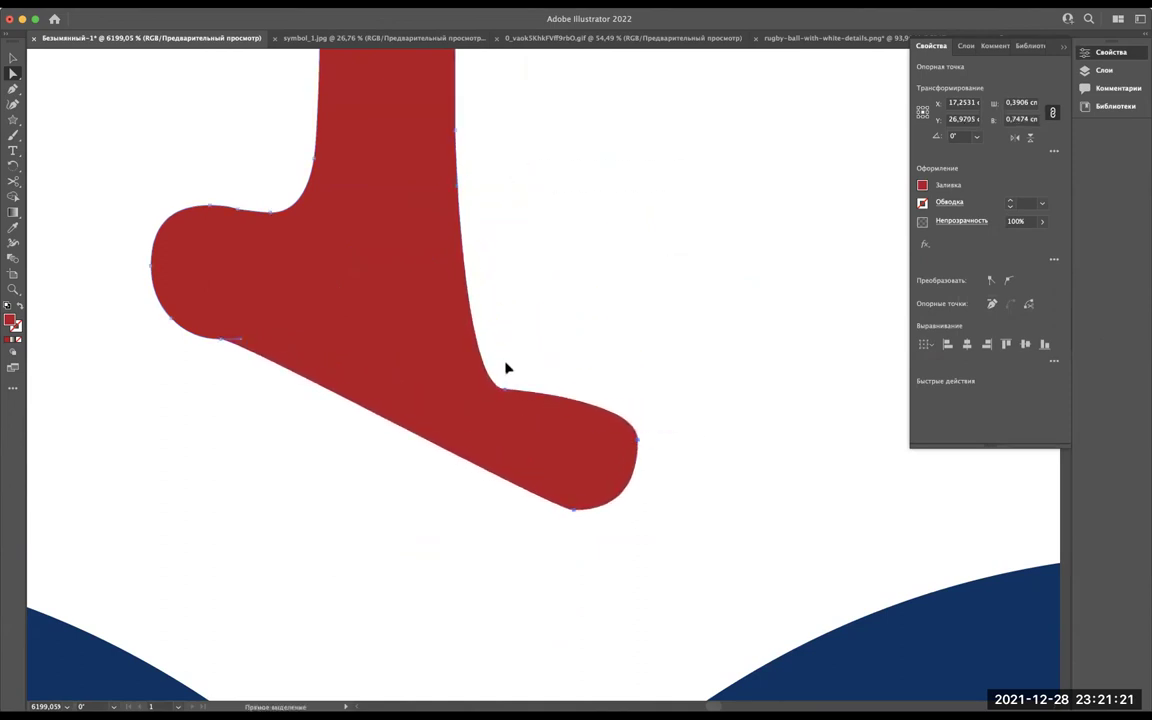
pyautogui.moveTo(507, 392)
pyautogui.mouseDown()
pyautogui.moveTo(473, 283)
pyautogui.moveTo(395, 274)
pyautogui.mouseUp()
pyautogui.click(220, 342)
pyautogui.moveTo(224, 347)
pyautogui.mouseDown()
pyautogui.moveTo(301, 386)
pyautogui.moveTo(317, 372)
pyautogui.moveTo(479, 435)
pyautogui.mouseUp()
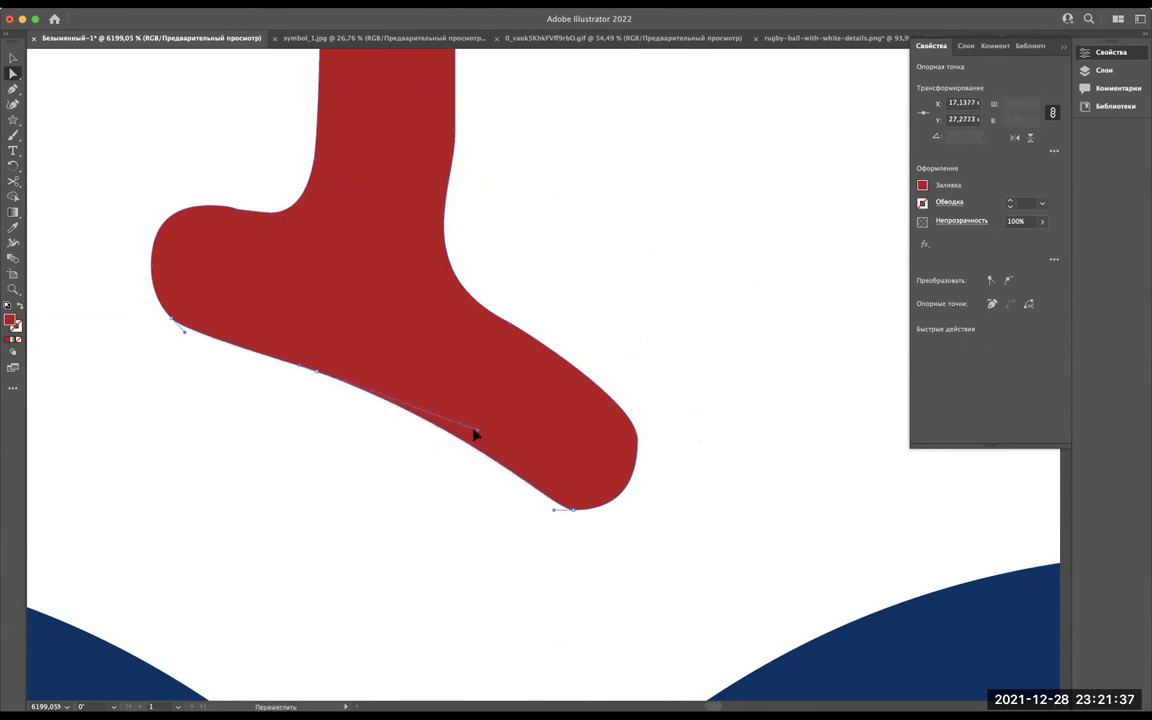
# Make the stem's right-edge anchor a corner and curve the stem smoothly into the slanted arm.
pyautogui.scroll(-2, 391, 352)
pyautogui.moveTo(451, 166); pyautogui.dragTo(445, 172)
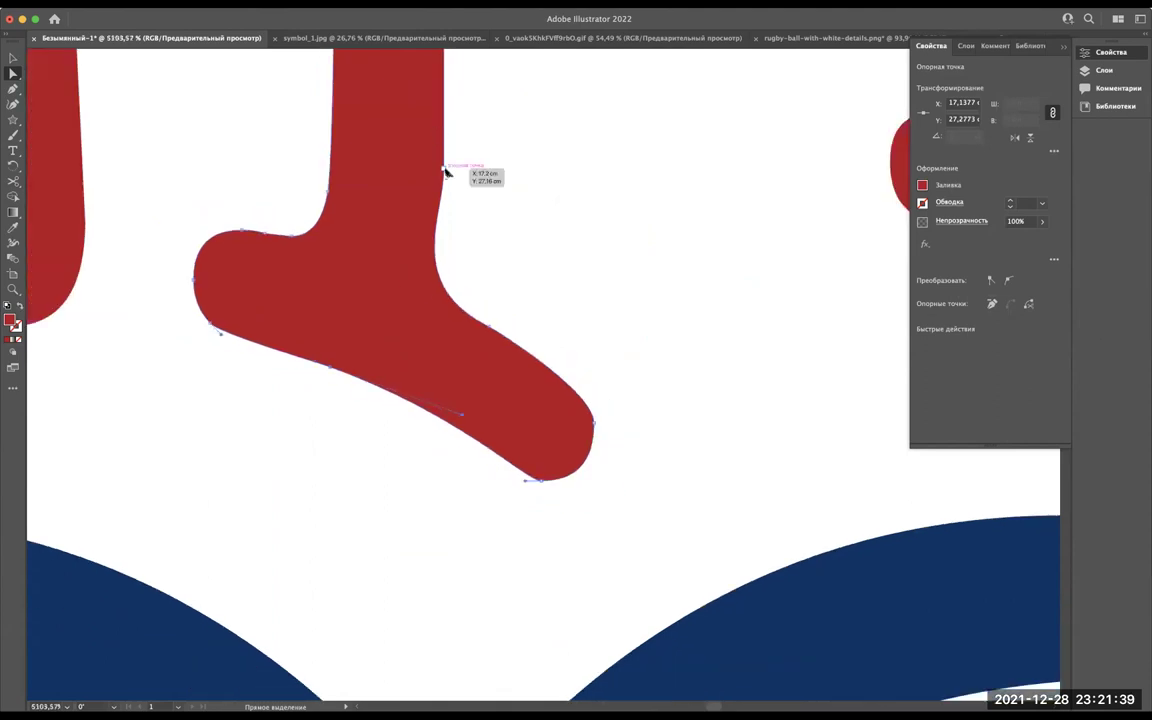
pyautogui.scroll(5, 445, 172)
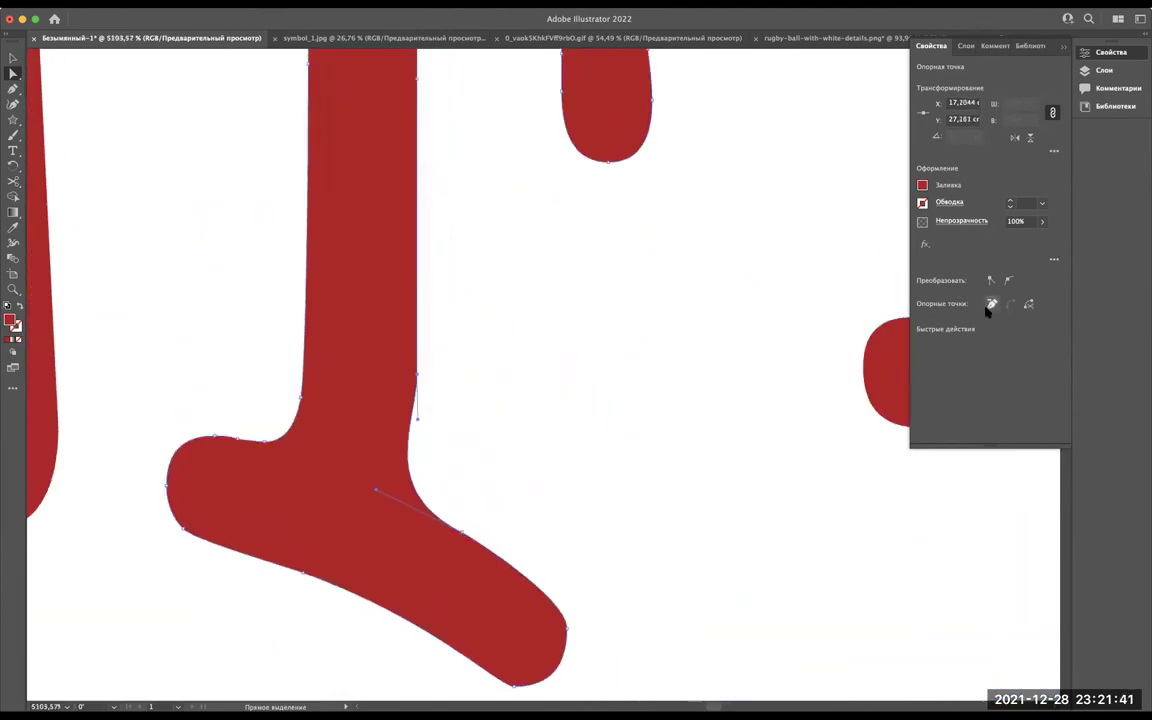
pyautogui.click(992, 303)
pyautogui.click(566, 627)
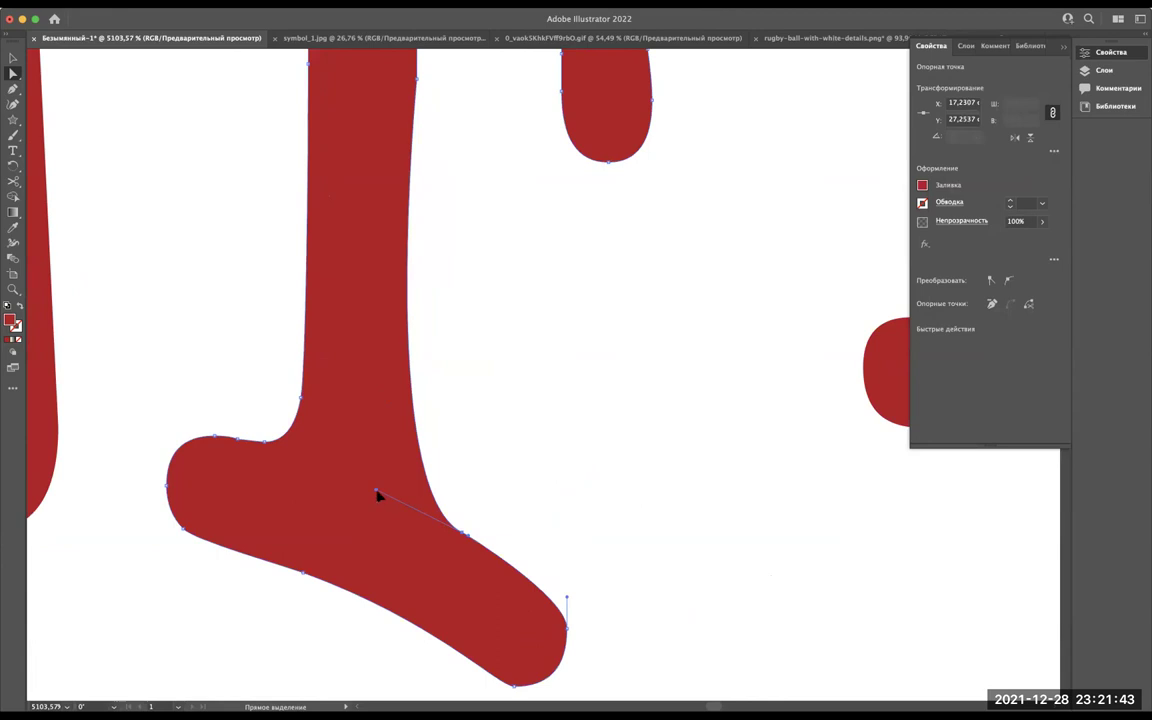
pyautogui.moveTo(376, 492); pyautogui.dragTo(366, 382)
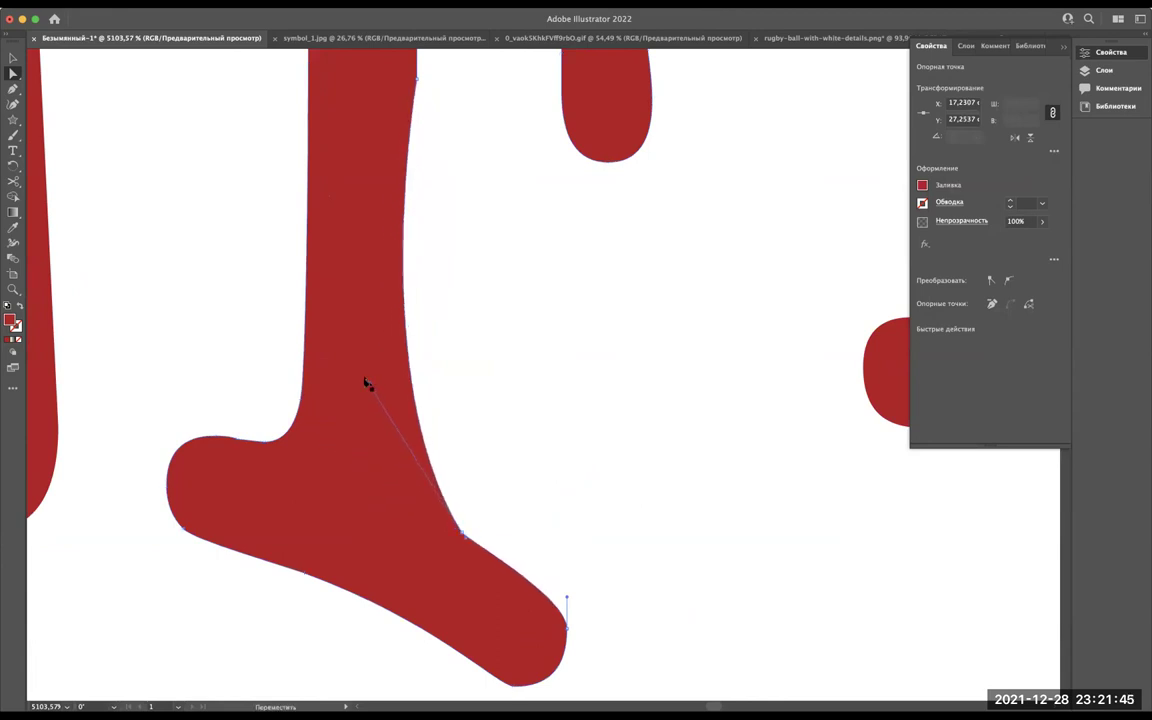
pyautogui.scroll(-5, 362, 505)
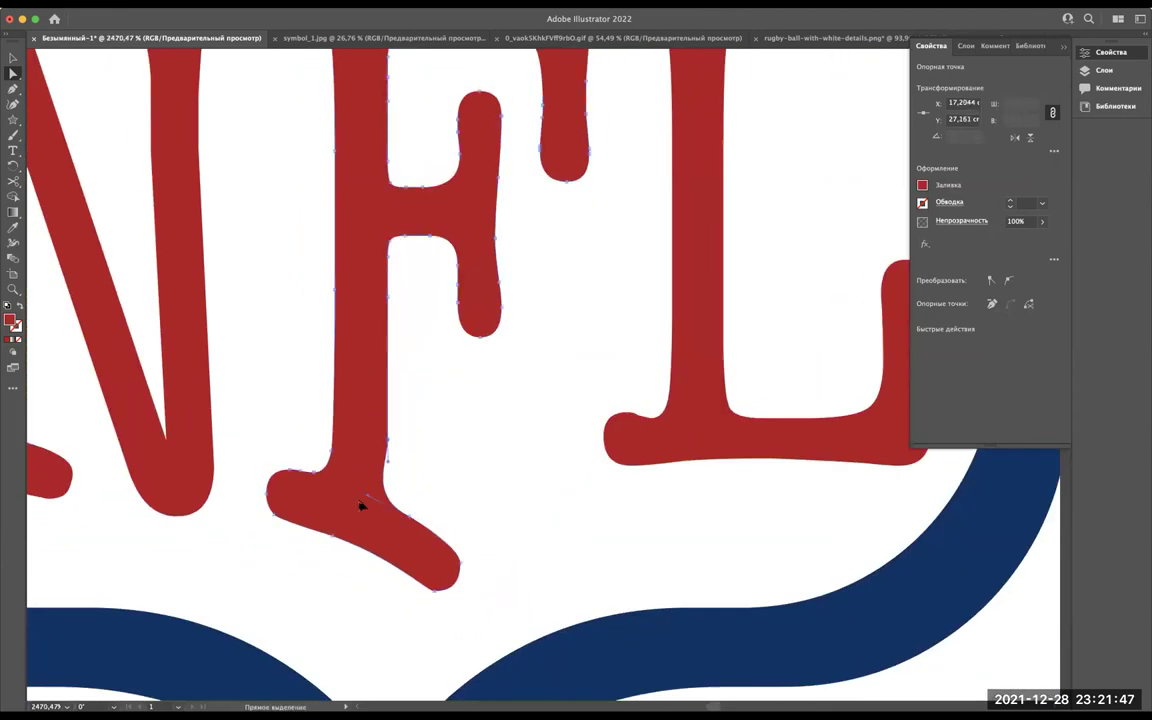
pyautogui.scroll(5, 360, 507)
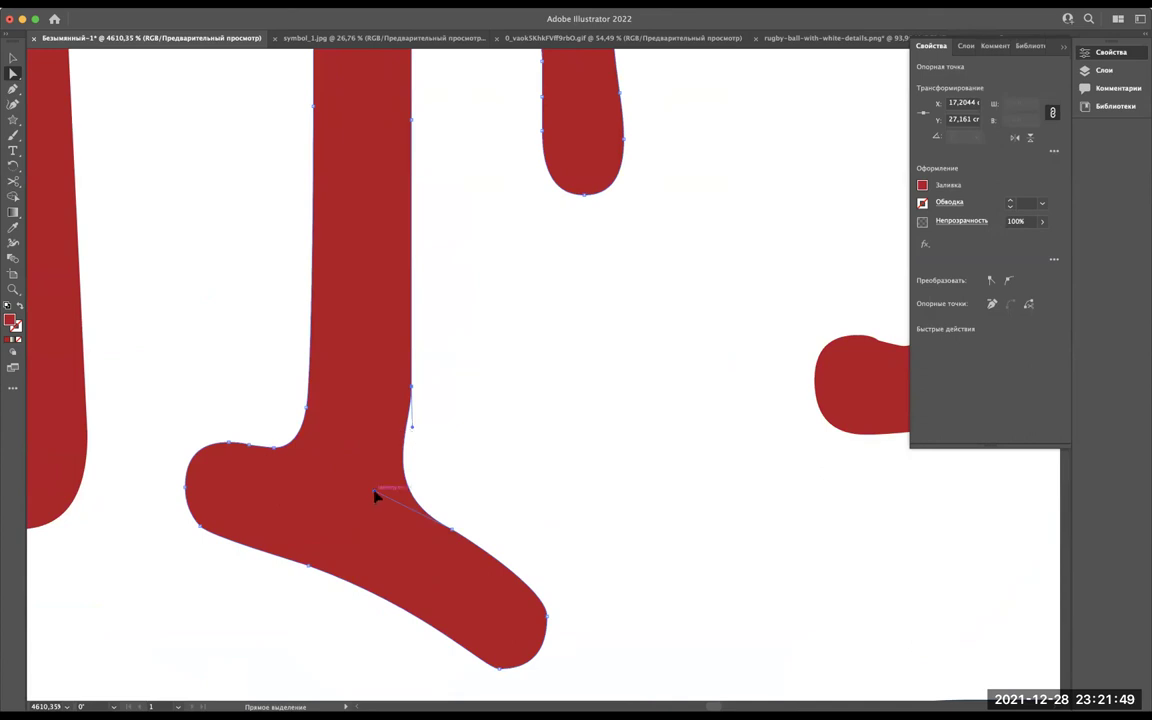
pyautogui.moveTo(376, 496); pyautogui.dragTo(402, 506)
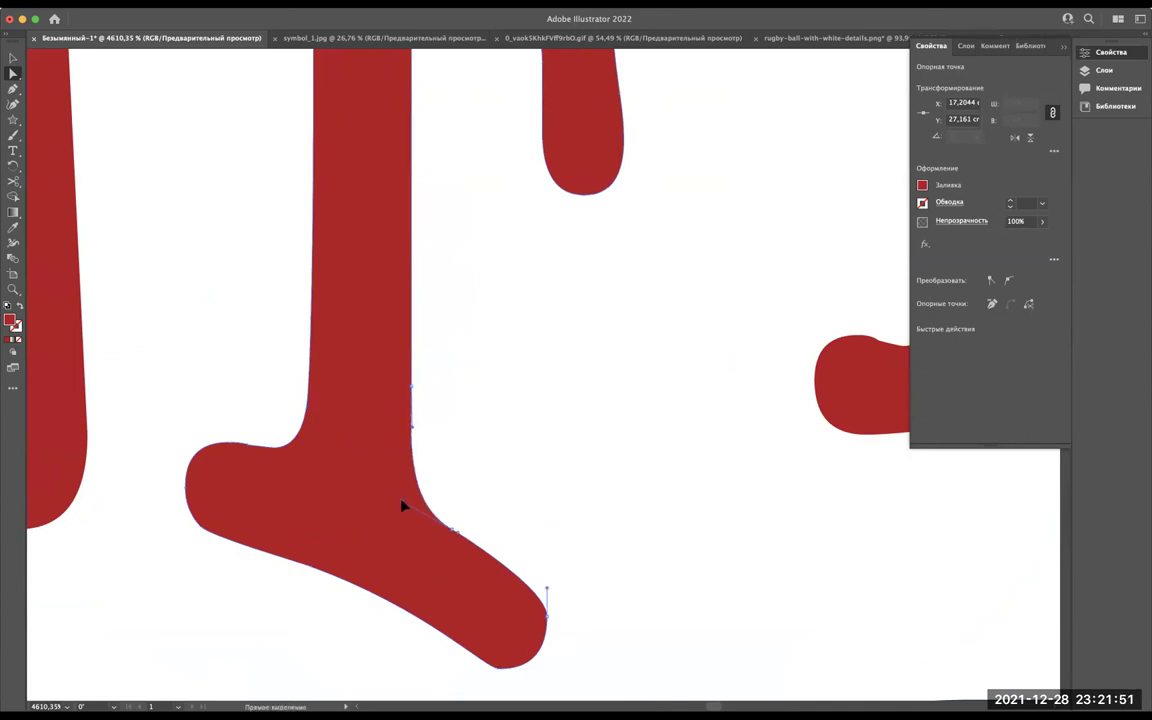
# Round off the bottom of the F's slanted serif tip.
pyautogui.scroll(-5, 402, 506)
pyautogui.scroll(3, 498, 378)
pyautogui.scroll(-2, 498, 378)
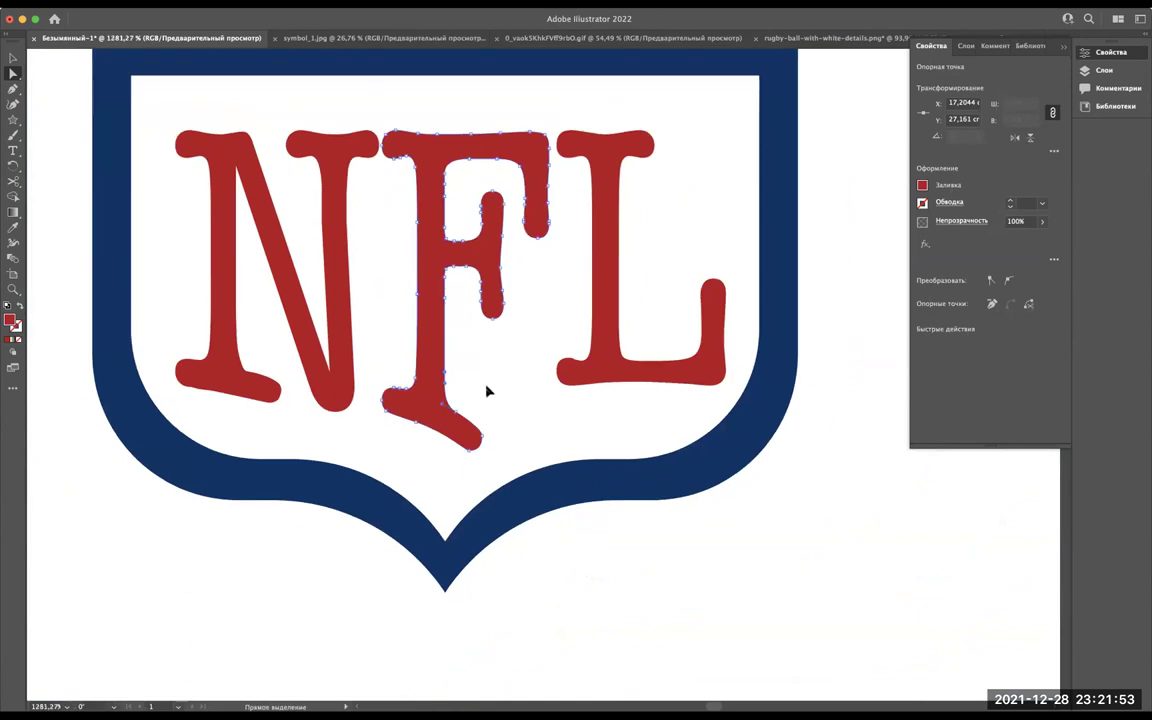
pyautogui.scroll(1, 420, 450)
pyautogui.scroll(2, 425, 500)
pyautogui.scroll(1, 592, 445)
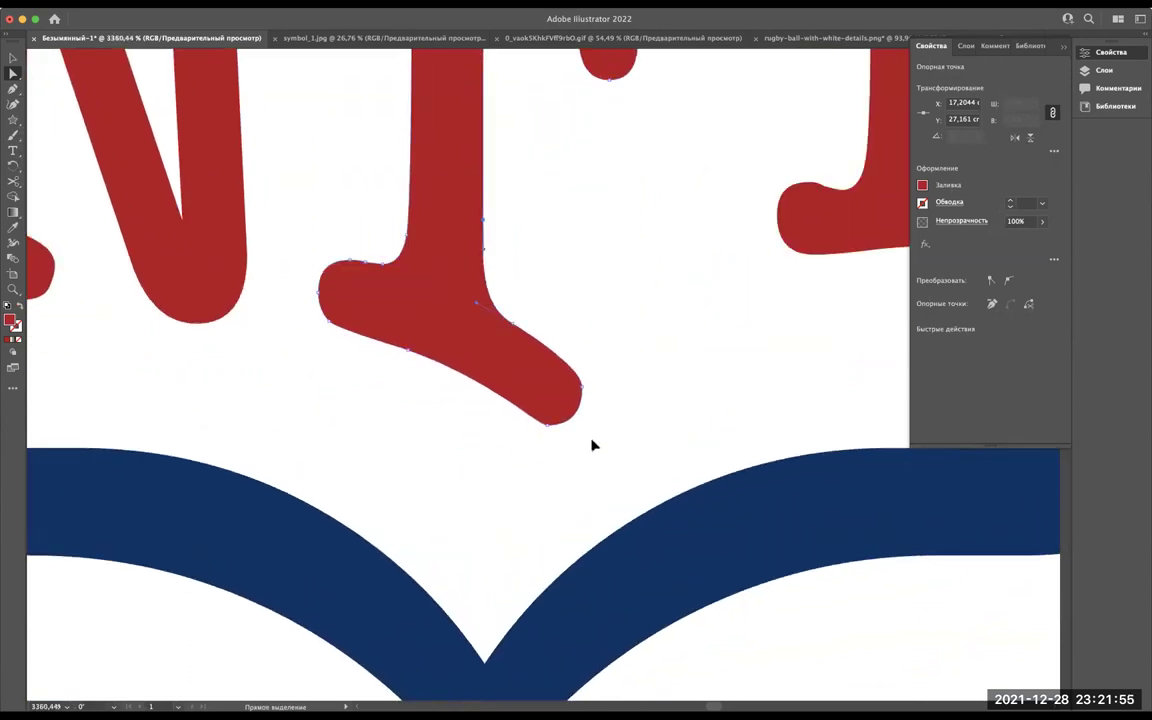
pyautogui.moveTo(548, 427); pyautogui.dragTo(541, 420)
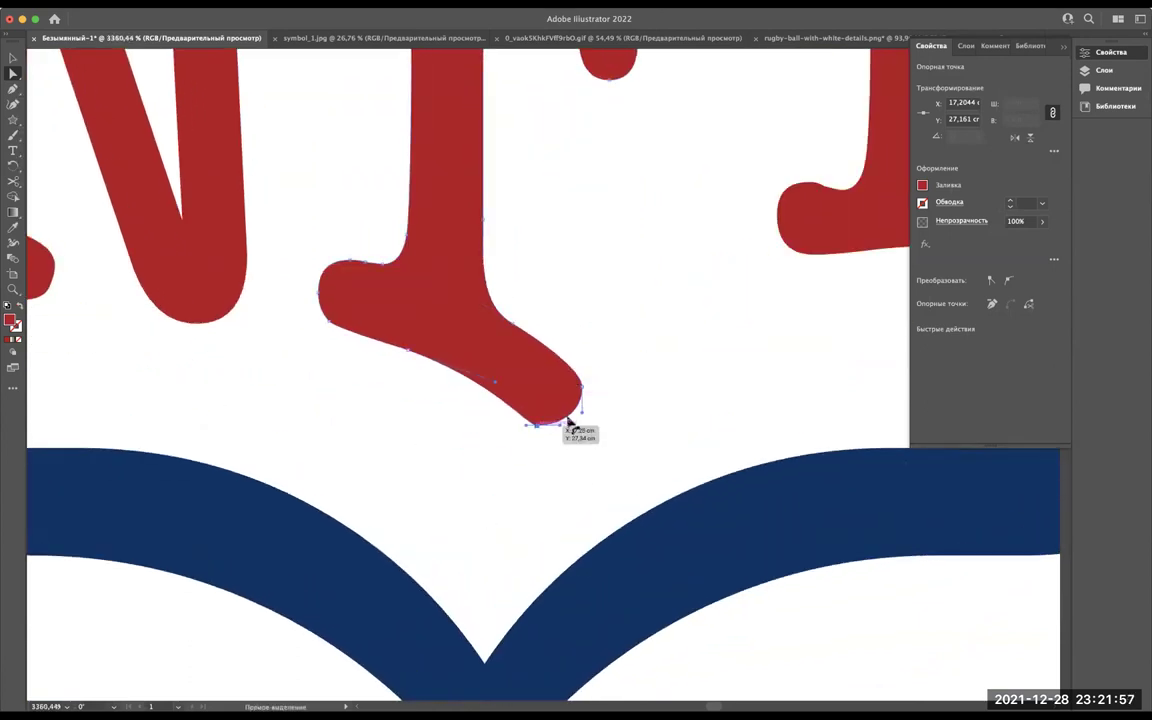
pyautogui.click(582, 387)
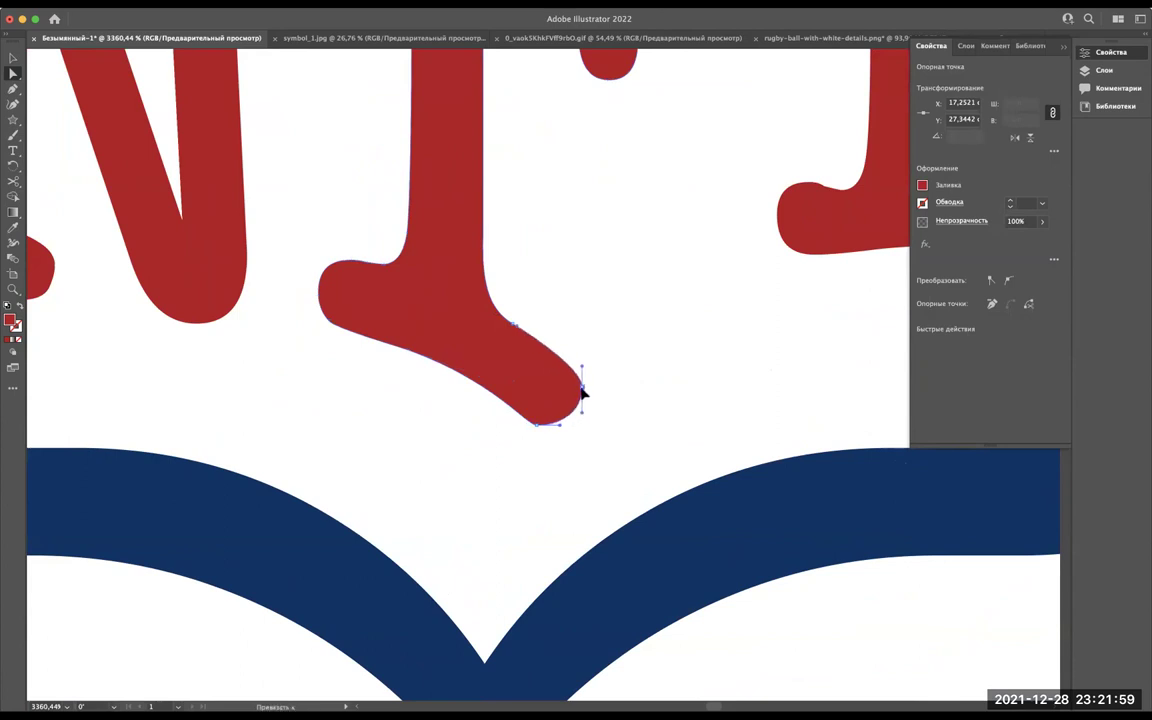
pyautogui.scroll(-3, 686, 342)
# Remove an anchor from the L foot's top-left curve and pull its left end down and left.
pyautogui.click(697, 342)
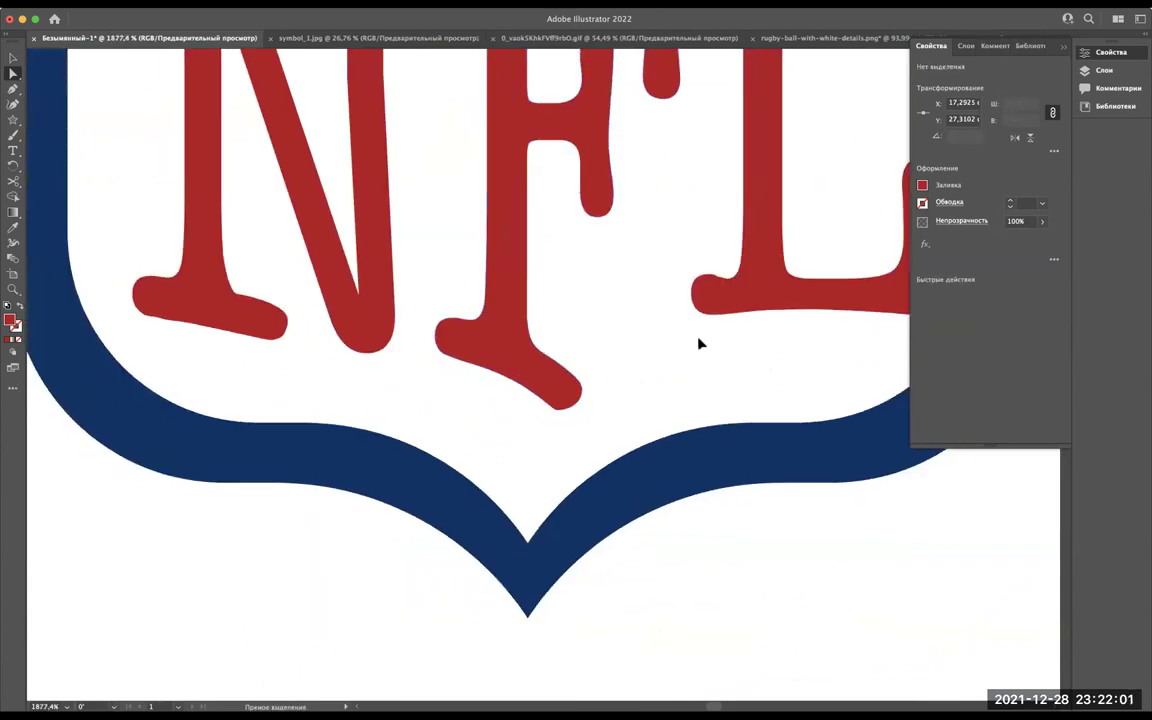
pyautogui.scroll(2, 697, 342)
pyautogui.scroll(-3, 698, 343)
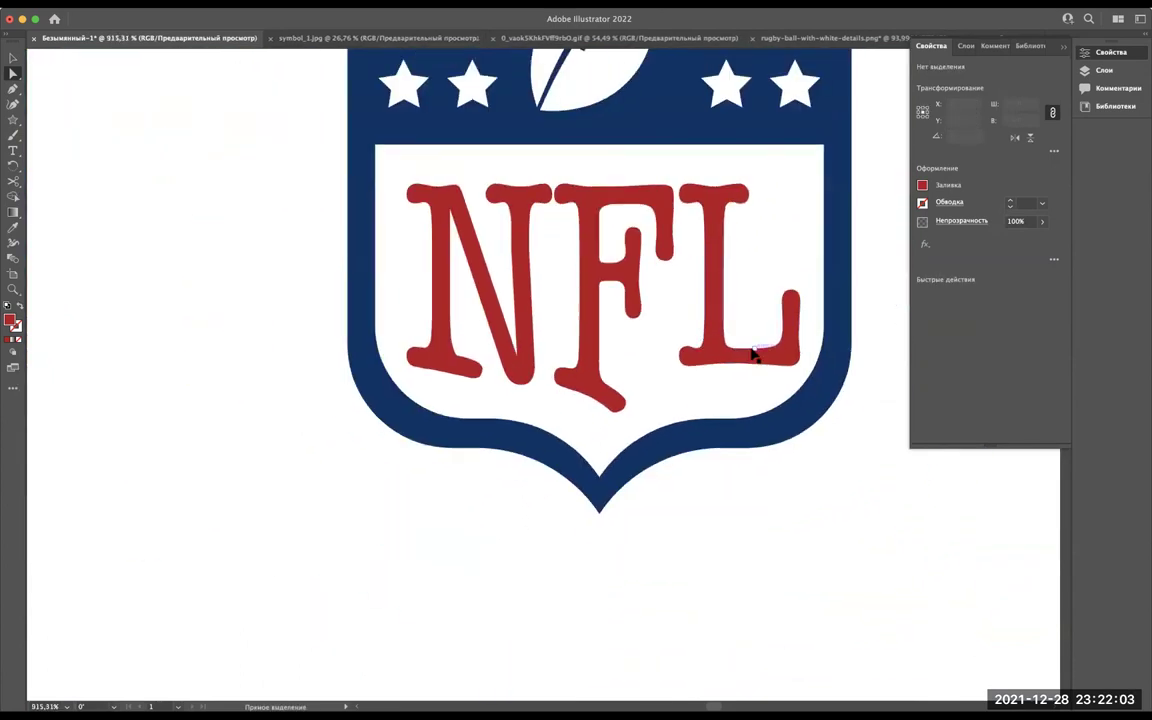
pyautogui.scroll(2, 653, 401)
pyautogui.scroll(1, 655, 401)
pyautogui.scroll(2, 655, 401)
pyautogui.click(660, 322)
pyautogui.scroll(2, 655, 316)
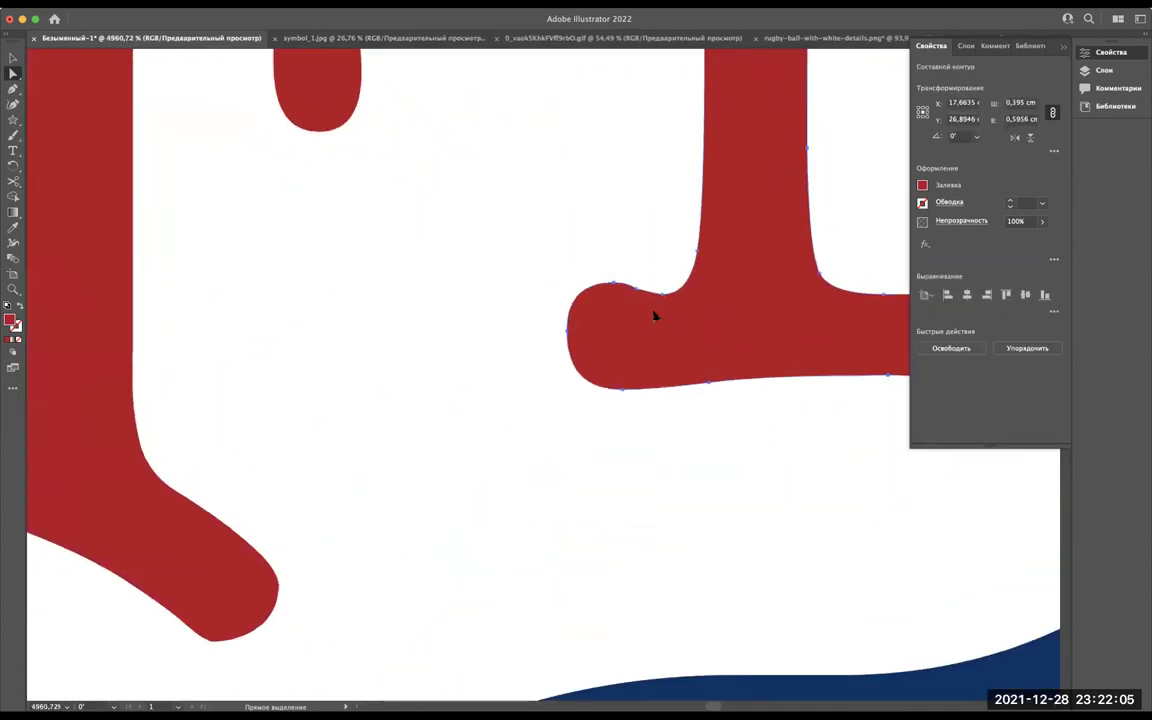
pyautogui.click(578, 268)
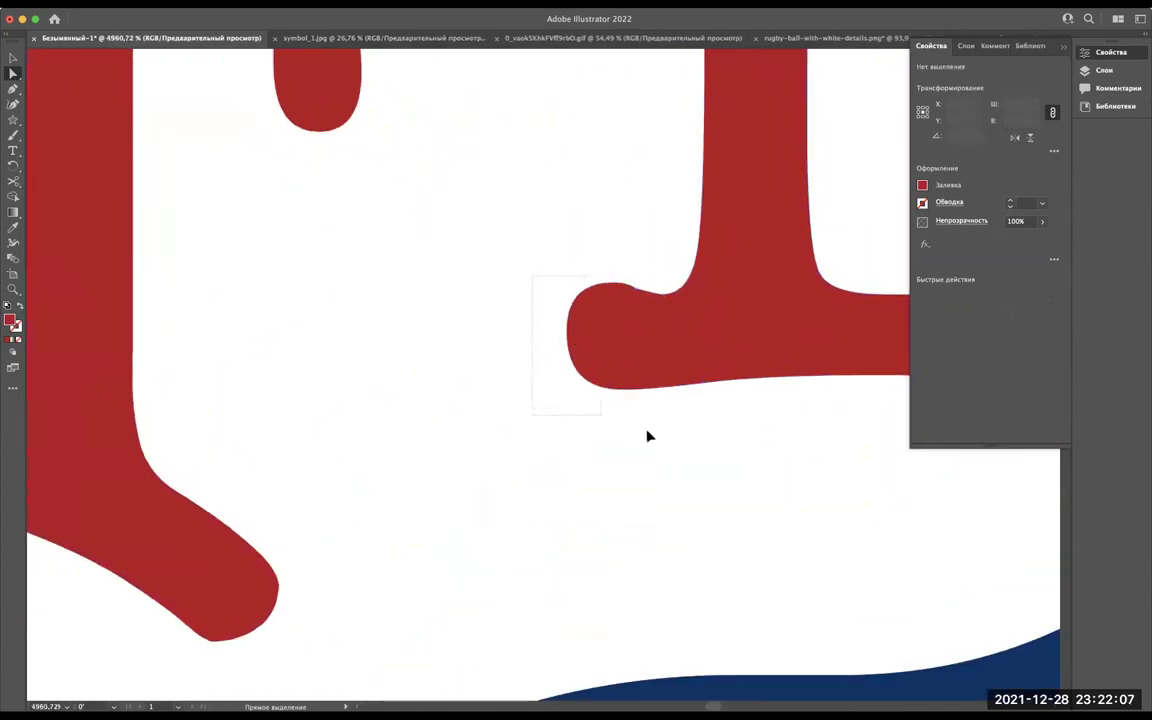
pyautogui.click(632, 314)
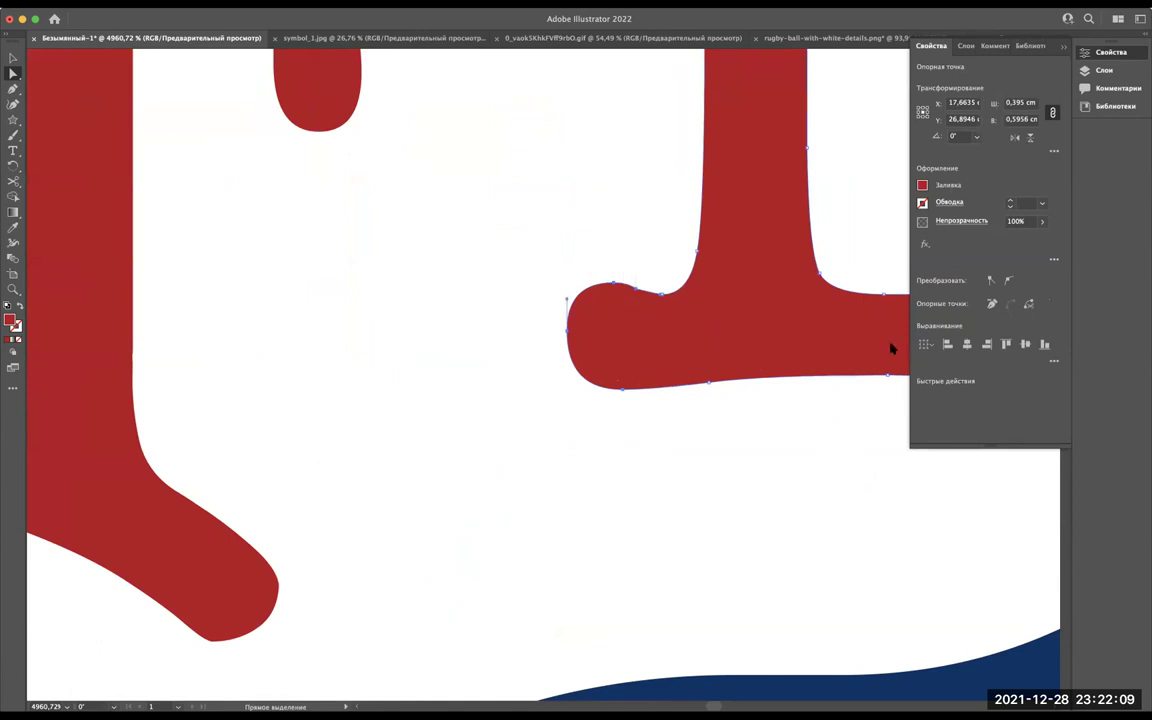
pyautogui.click(992, 303)
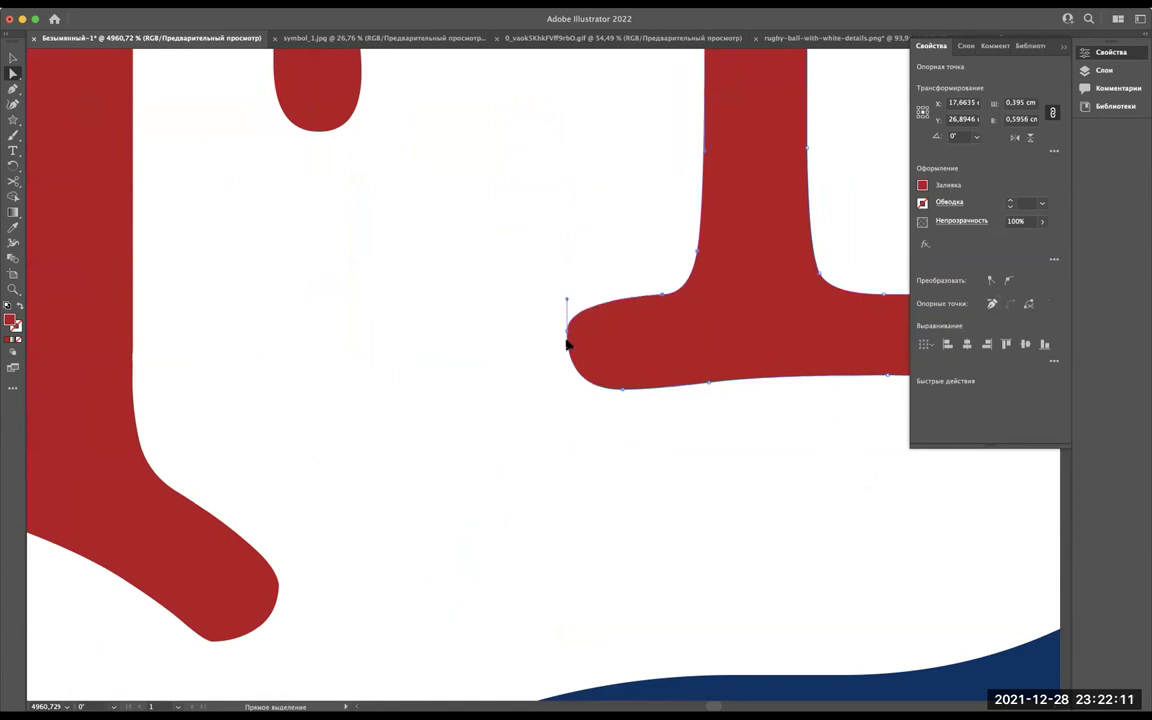
pyautogui.moveTo(567, 334)
pyautogui.mouseDown()
pyautogui.moveTo(557, 390)
pyautogui.moveTo(622, 416)
pyautogui.mouseUp()
pyautogui.moveTo(553, 395)
pyautogui.mouseDown()
pyautogui.moveTo(559, 349)
pyautogui.moveTo(538, 310)
pyautogui.mouseUp()
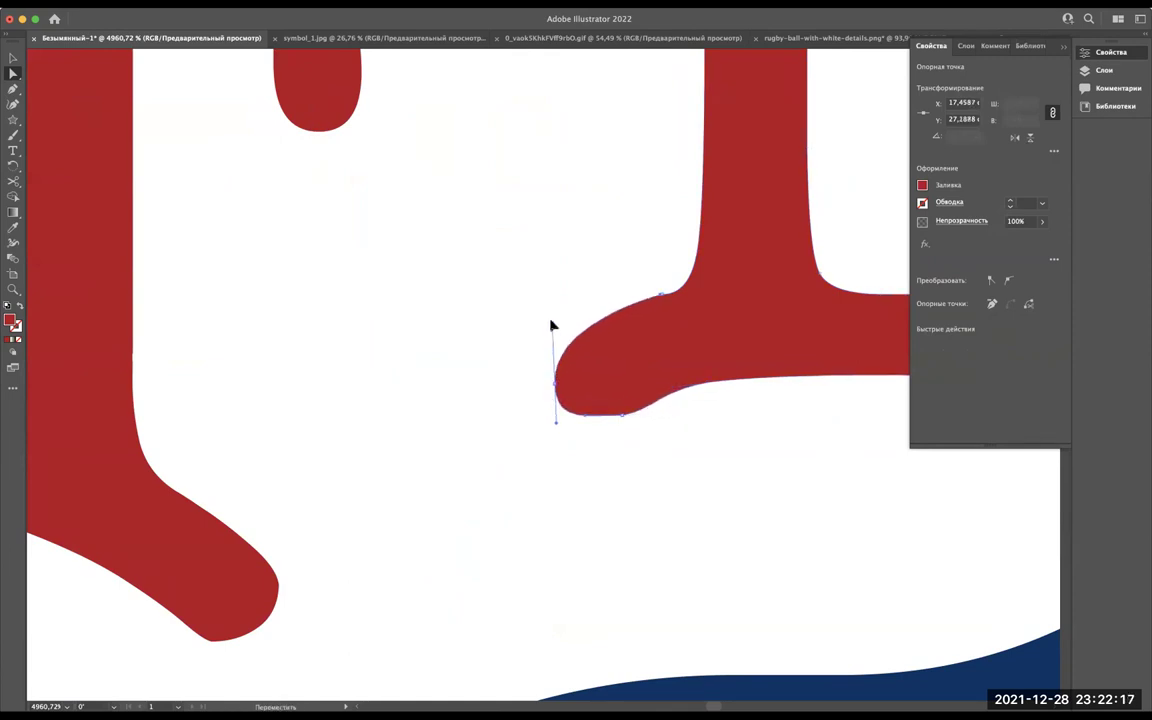
# Delete two extra anchors on the foot's bottom edge and flatten the bottom curve.
pyautogui.click(707, 385)
pyautogui.click(991, 303)
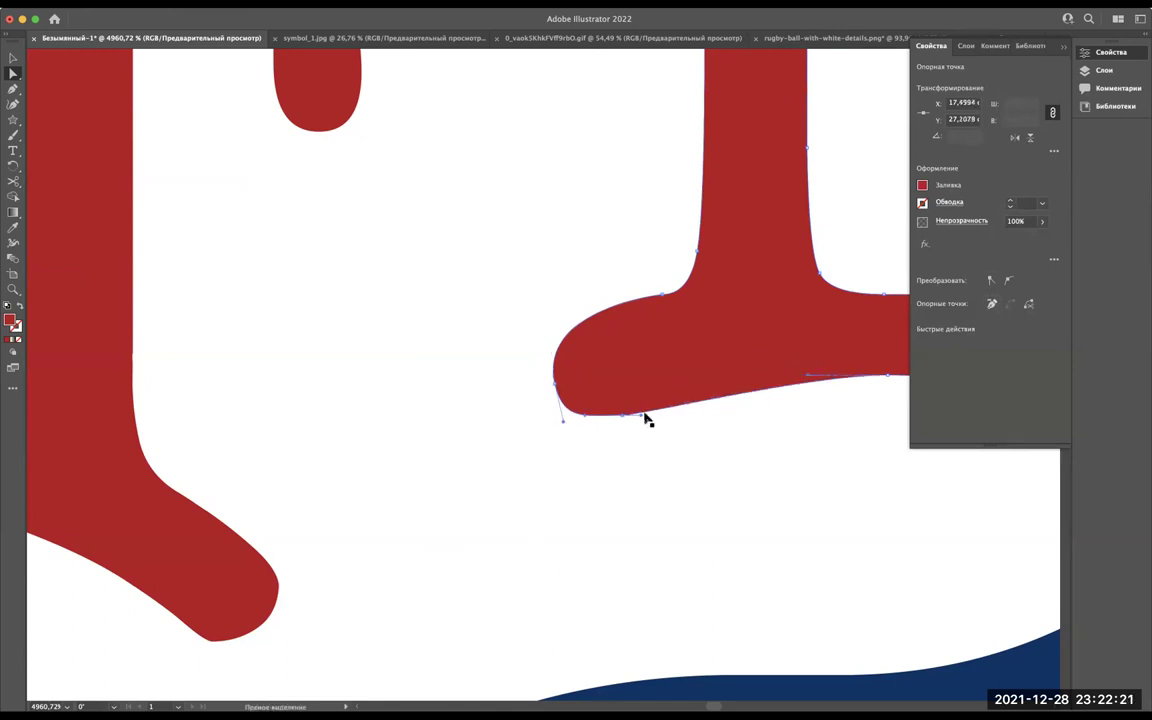
pyautogui.click(990, 305)
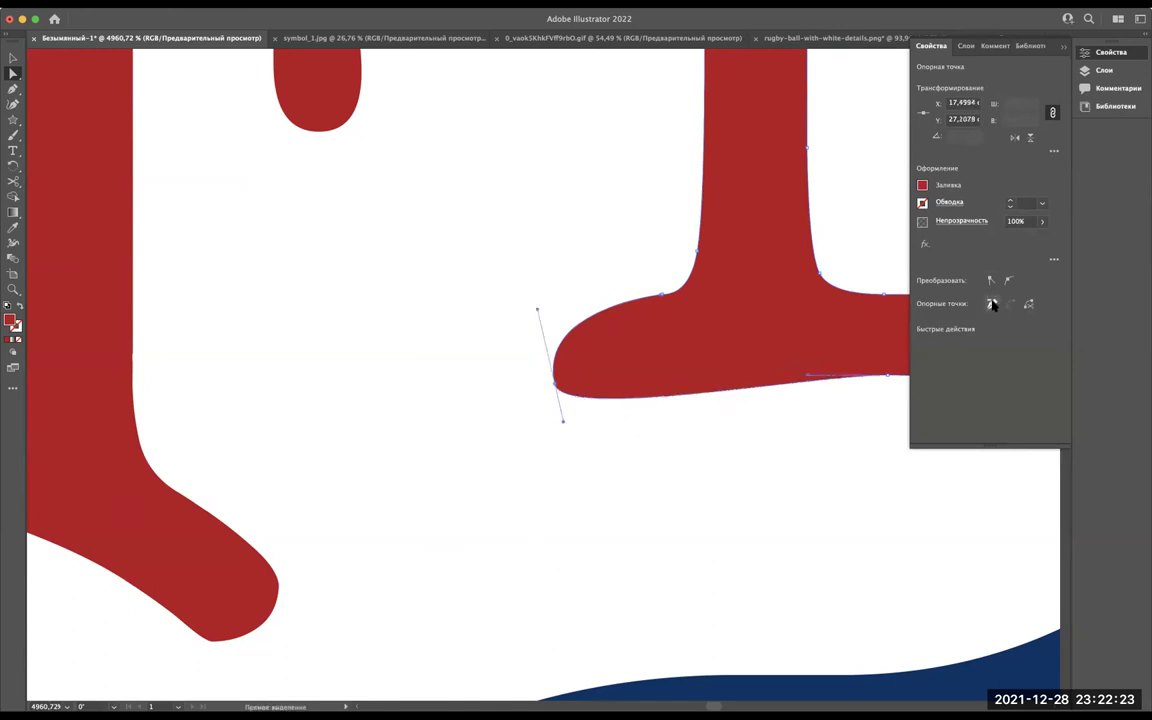
pyautogui.moveTo(563, 423); pyautogui.dragTo(567, 461)
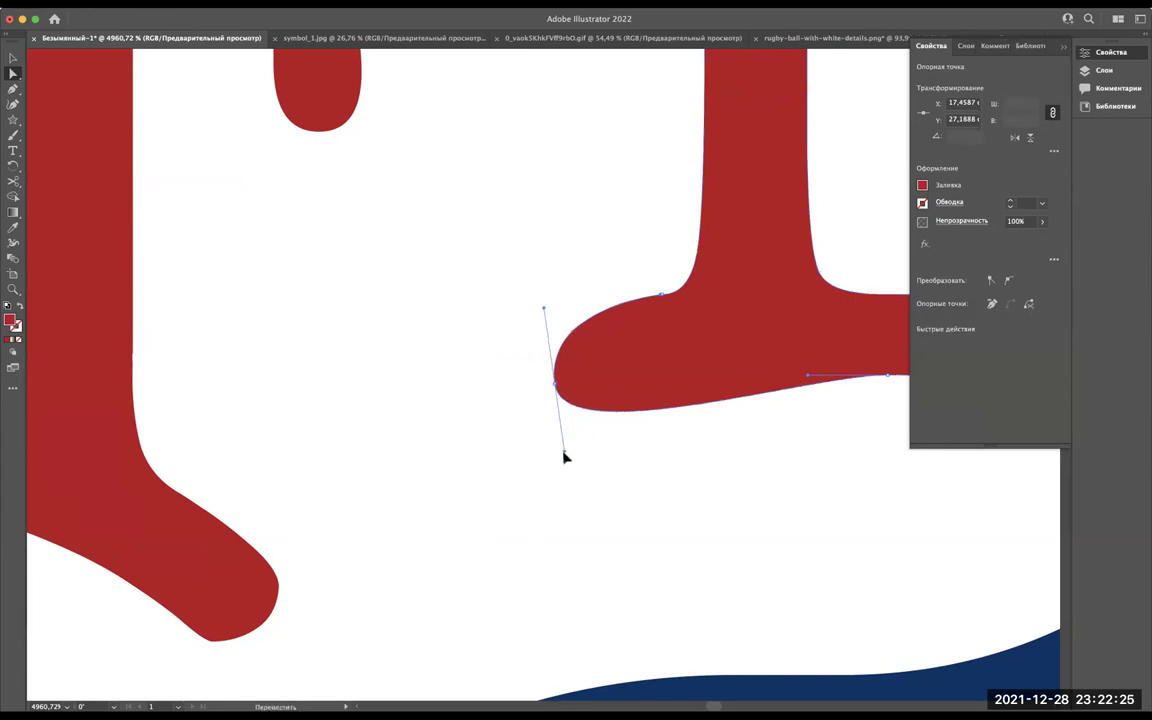
pyautogui.moveTo(556, 396); pyautogui.dragTo(558, 414)
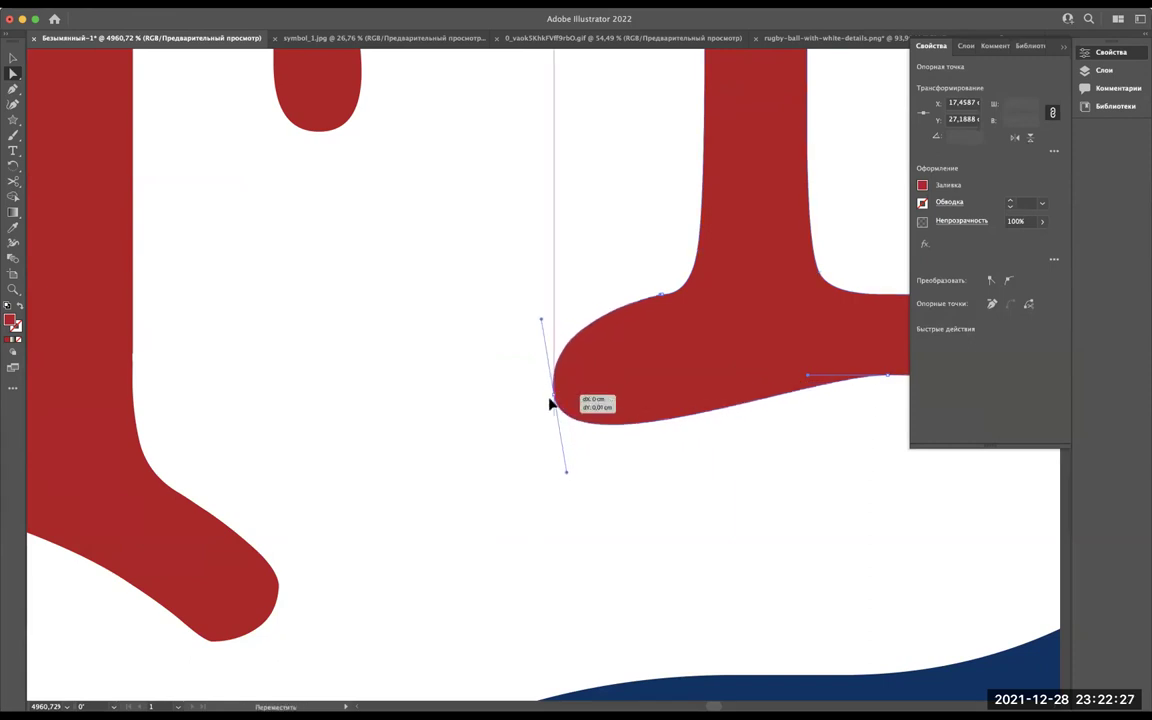
pyautogui.moveTo(571, 482); pyautogui.dragTo(571, 465)
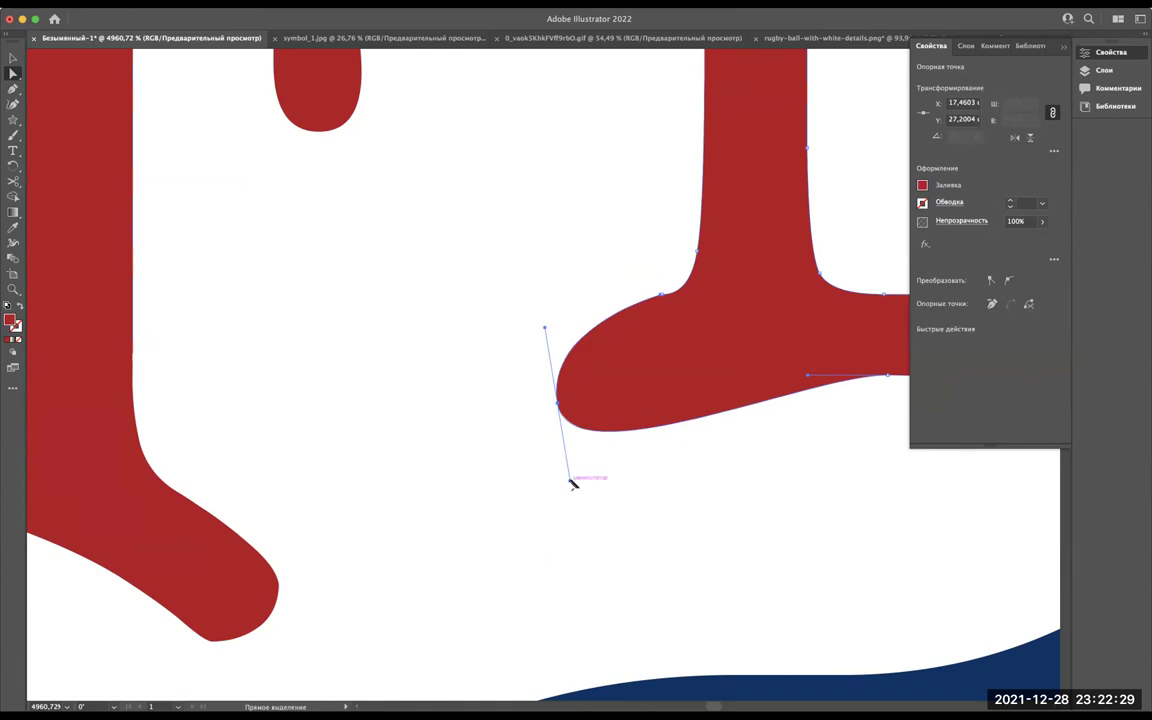
# Stretch the foot's bottom curve leftward and round out its left end into an upswept tip.
pyautogui.hscroll(5, 795, 396)
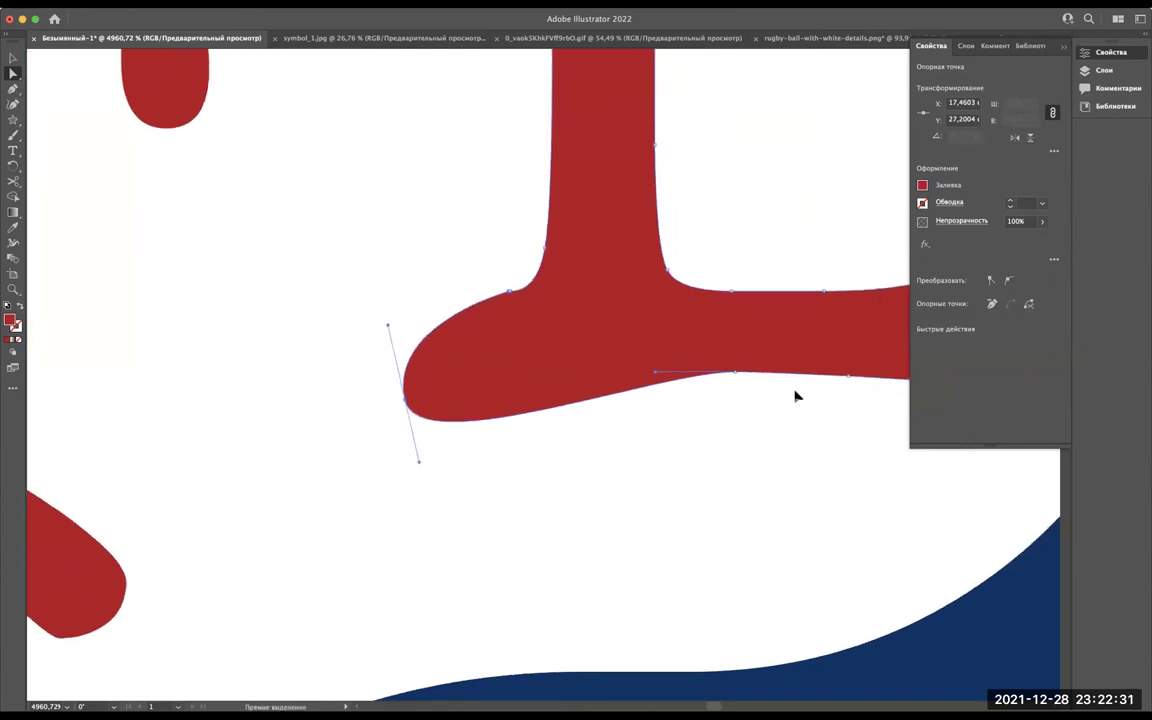
pyautogui.click(656, 373)
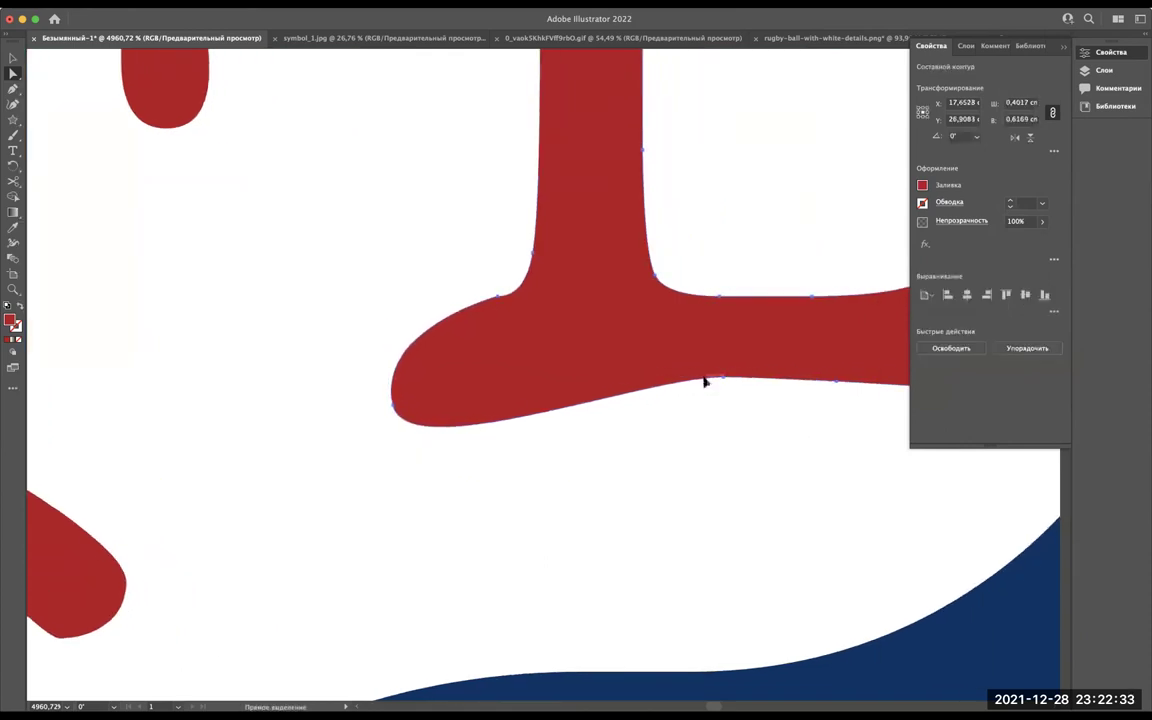
pyautogui.hscroll(-1, 715, 378)
pyautogui.click(735, 374)
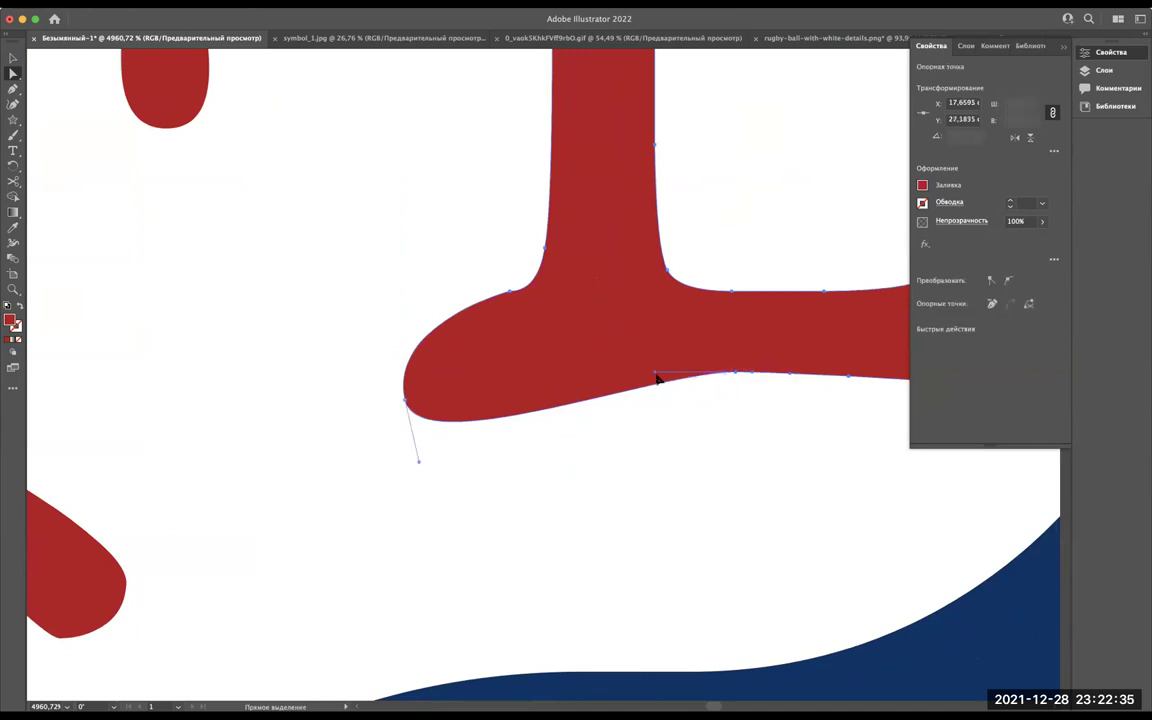
pyautogui.moveTo(655, 374); pyautogui.dragTo(525, 384)
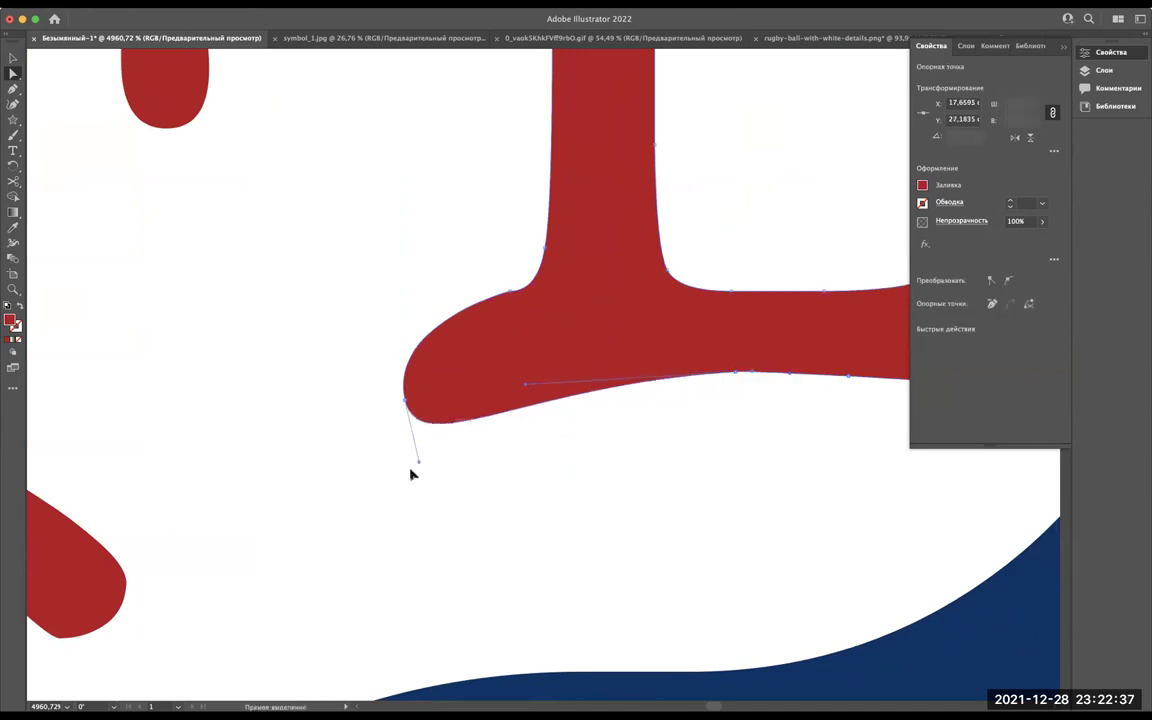
pyautogui.moveTo(418, 463); pyautogui.dragTo(430, 482)
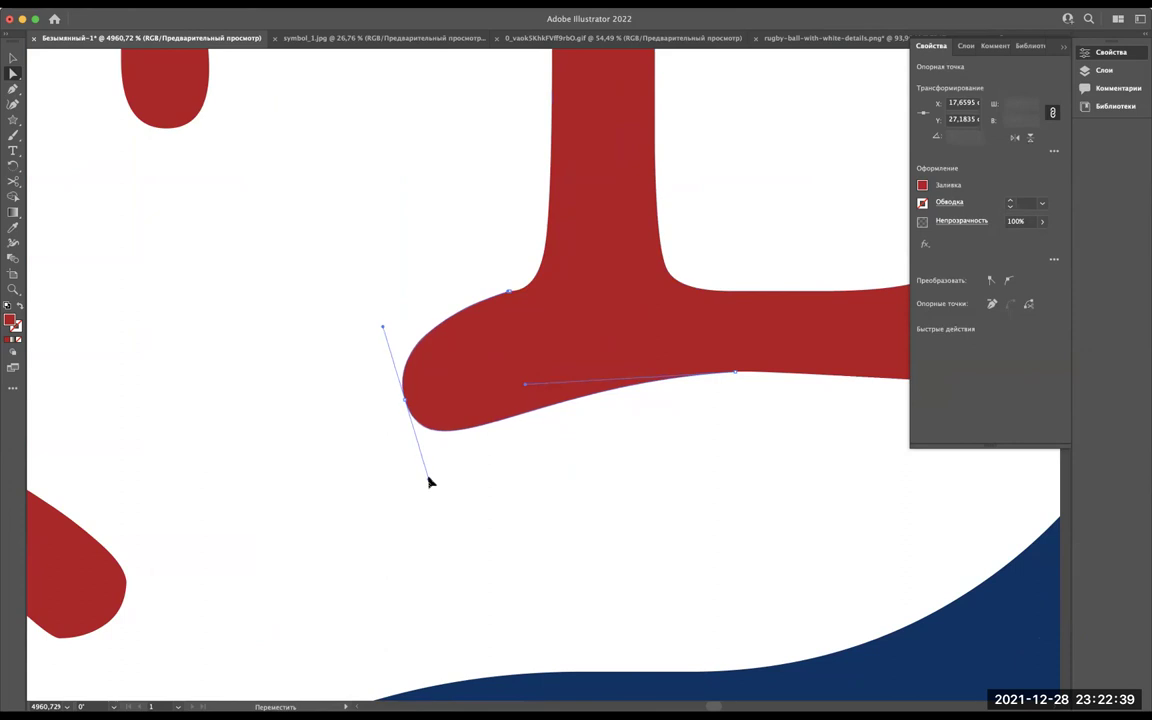
pyautogui.click(465, 510)
pyautogui.scroll(-5, 471, 514)
pyautogui.scroll(-5, 472, 515)
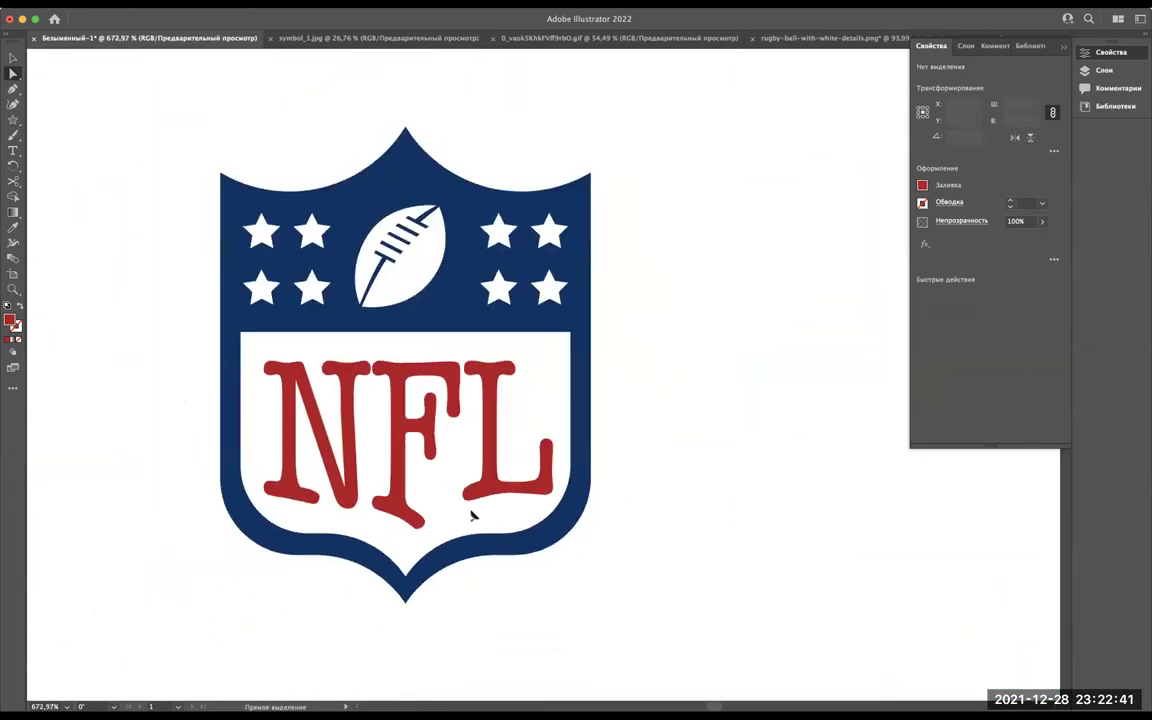
pyautogui.scroll(-2, 472, 515)
pyautogui.press('v')
pyautogui.scroll(-3, 690, 382)
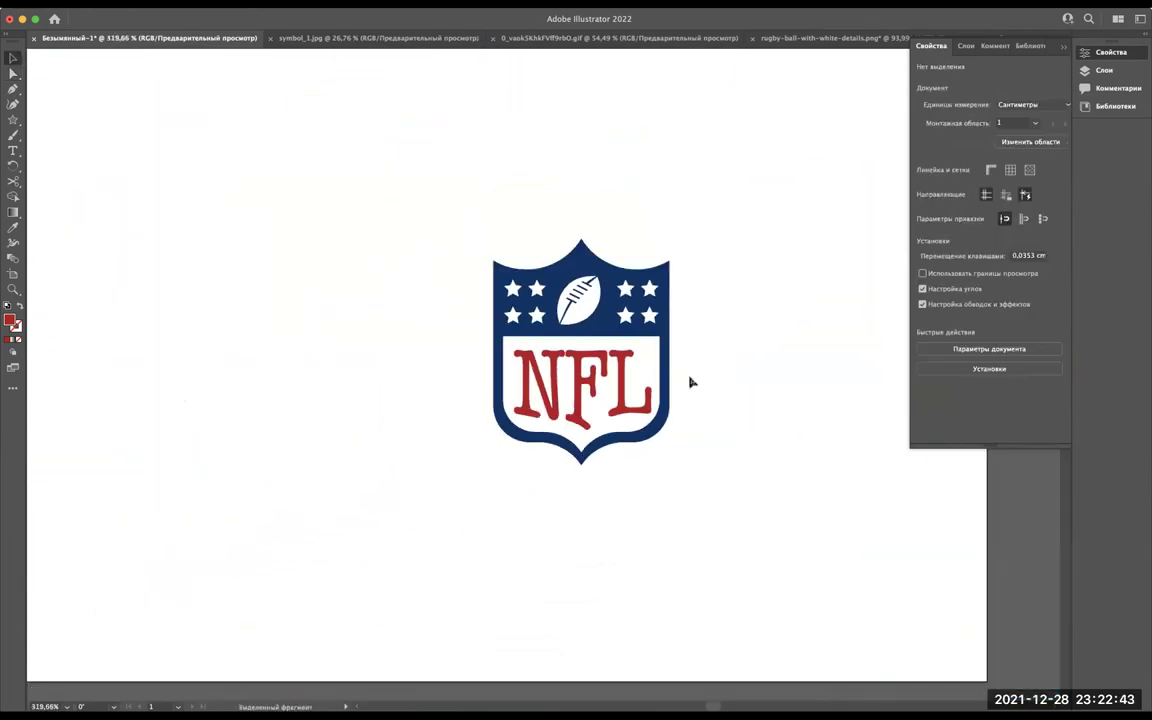
pyautogui.scroll(3, 690, 382)
pyautogui.hscroll(2, 690, 382)
pyautogui.scroll(2, 690, 382)
pyautogui.scroll(-4, 690, 382)
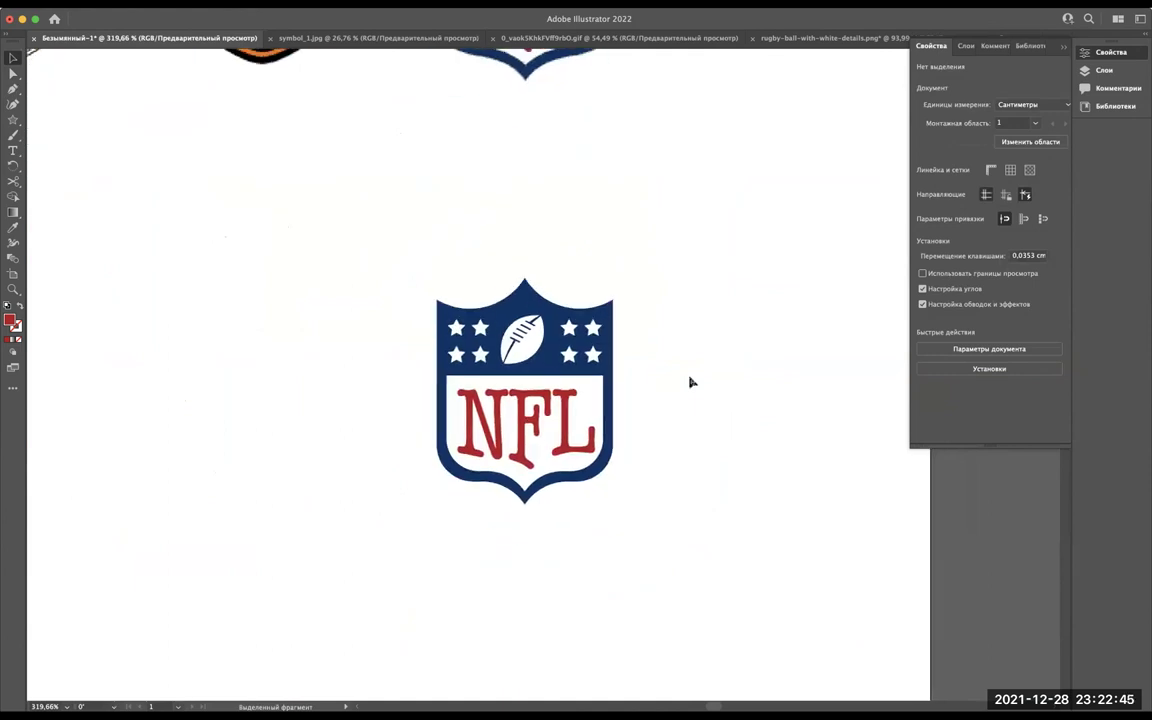
pyautogui.scroll(2, 690, 382)
pyautogui.scroll(2, 684, 380)
pyautogui.scroll(-3, 557, 347)
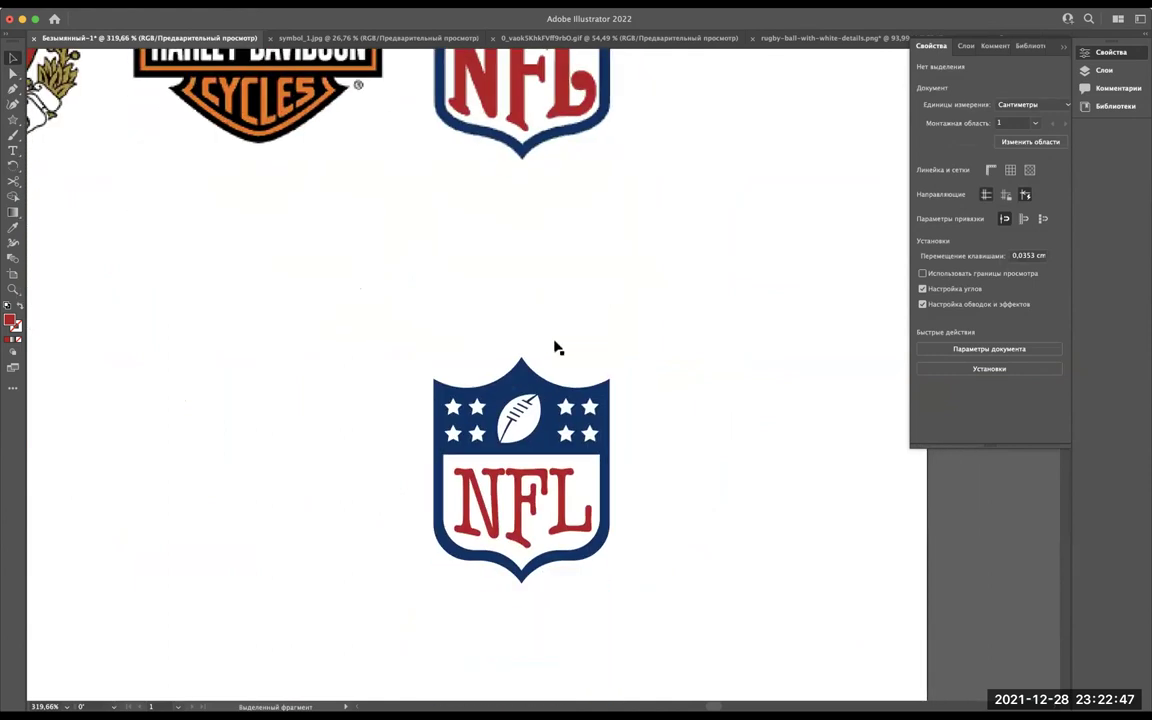
pyautogui.scroll(2, 557, 347)
pyautogui.scroll(-3, 555, 346)
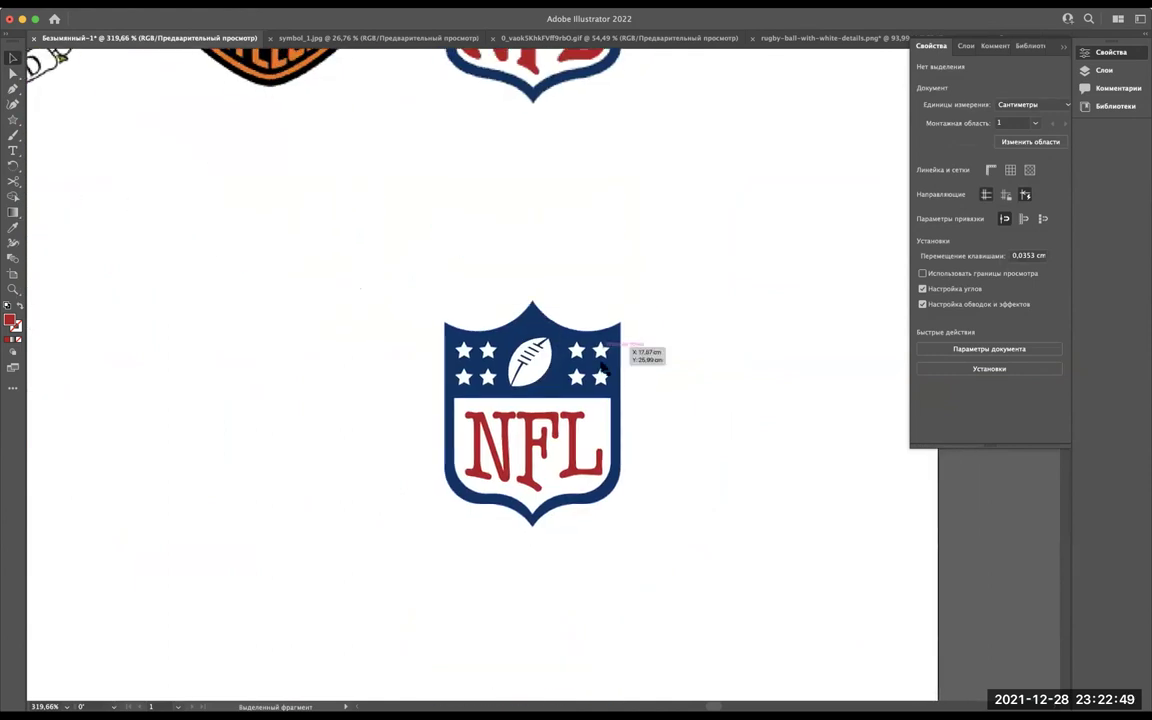
pyautogui.scroll(1, 605, 351)
pyautogui.scroll(2, 620, 390)
pyautogui.scroll(-3, 625, 404)
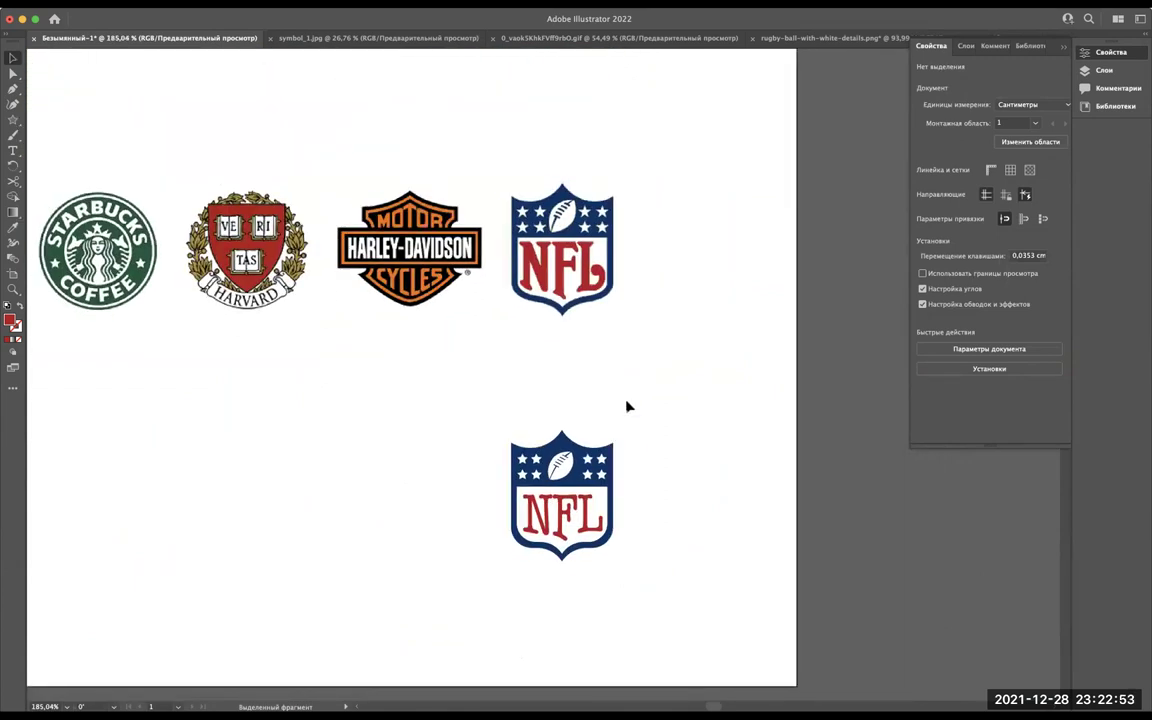
pyautogui.scroll(-3, 628, 406)
pyautogui.scroll(1, 558, 414)
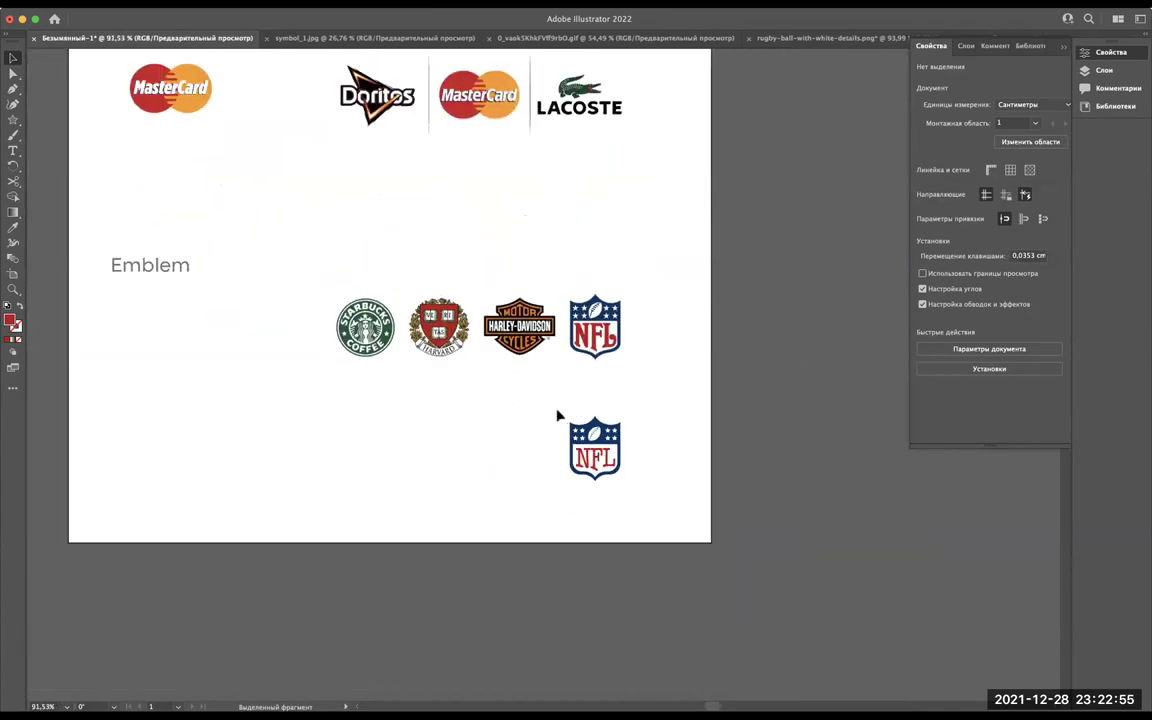
pyautogui.scroll(2, 577, 422)
pyautogui.scroll(1, 590, 430)
# Enlarge the football in the lower NFL logo slightly.
pyautogui.scroll(1, 600, 435)
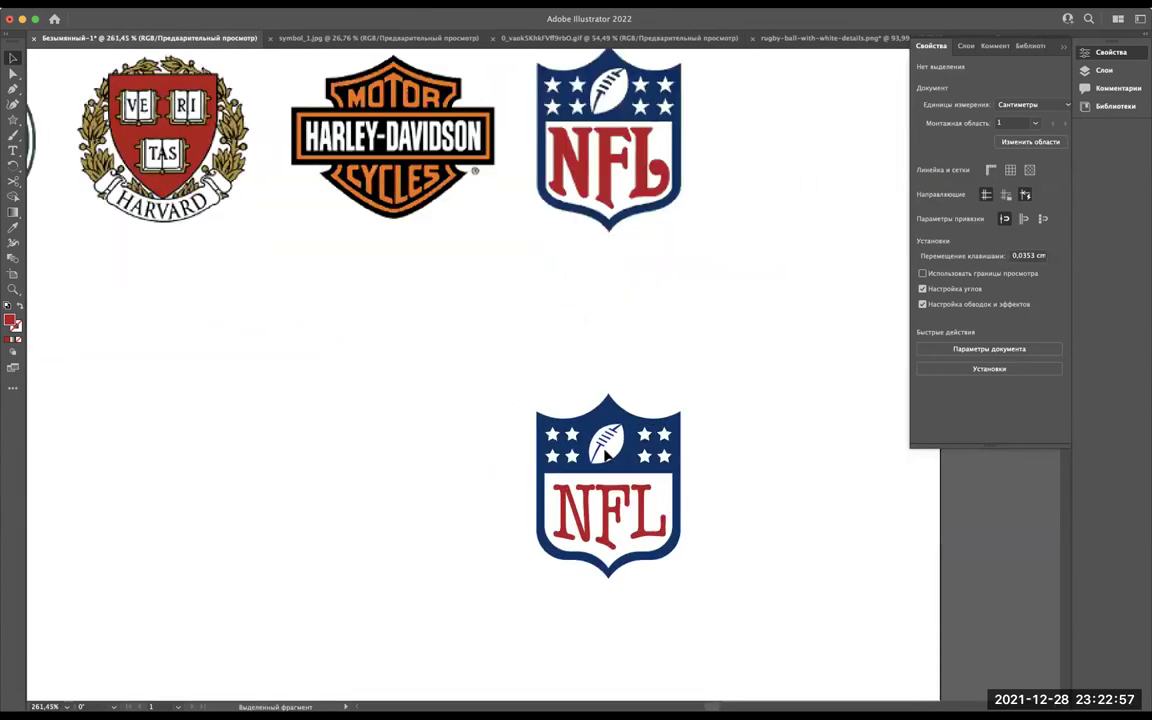
pyautogui.click(615, 442)
pyautogui.scroll(1, 620, 445)
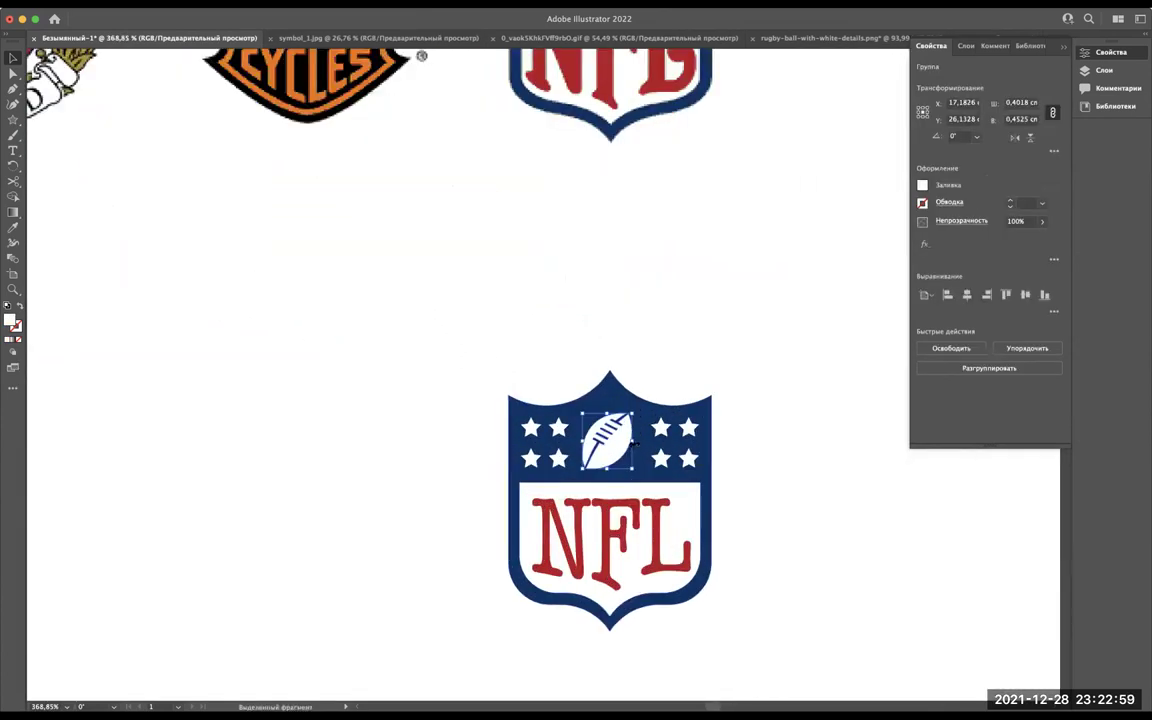
pyautogui.moveTo(633, 441); pyautogui.dragTo(637, 446)
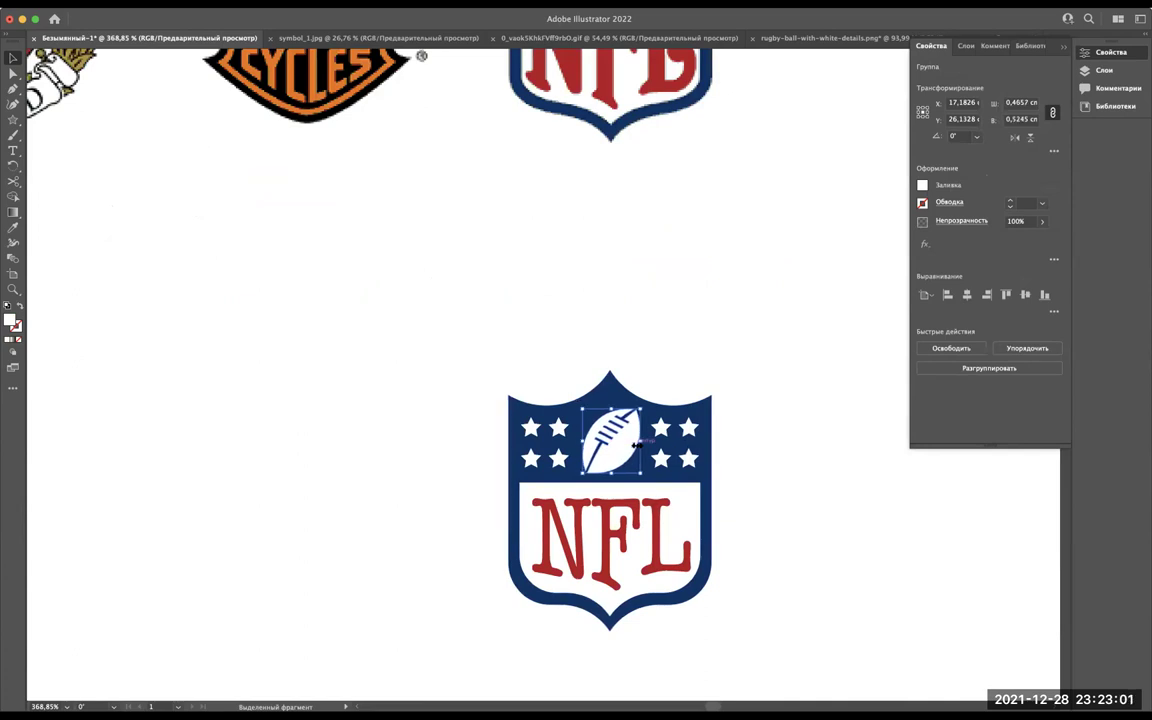
pyautogui.scroll(-2, 636, 444)
# Select all parts of the lower NFL logo and group them with Cmd+G.
pyautogui.moveTo(728, 609); pyautogui.dragTo(514, 398)
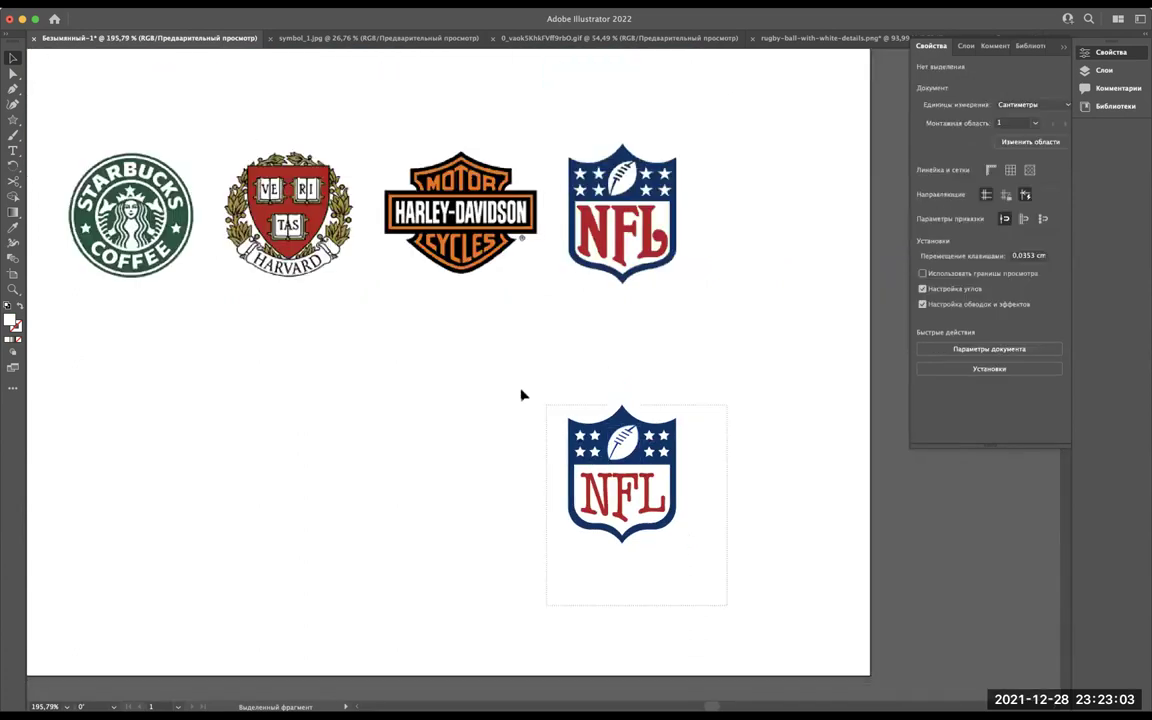
pyautogui.press('super+g')
pyautogui.scroll(-2, 514, 398)
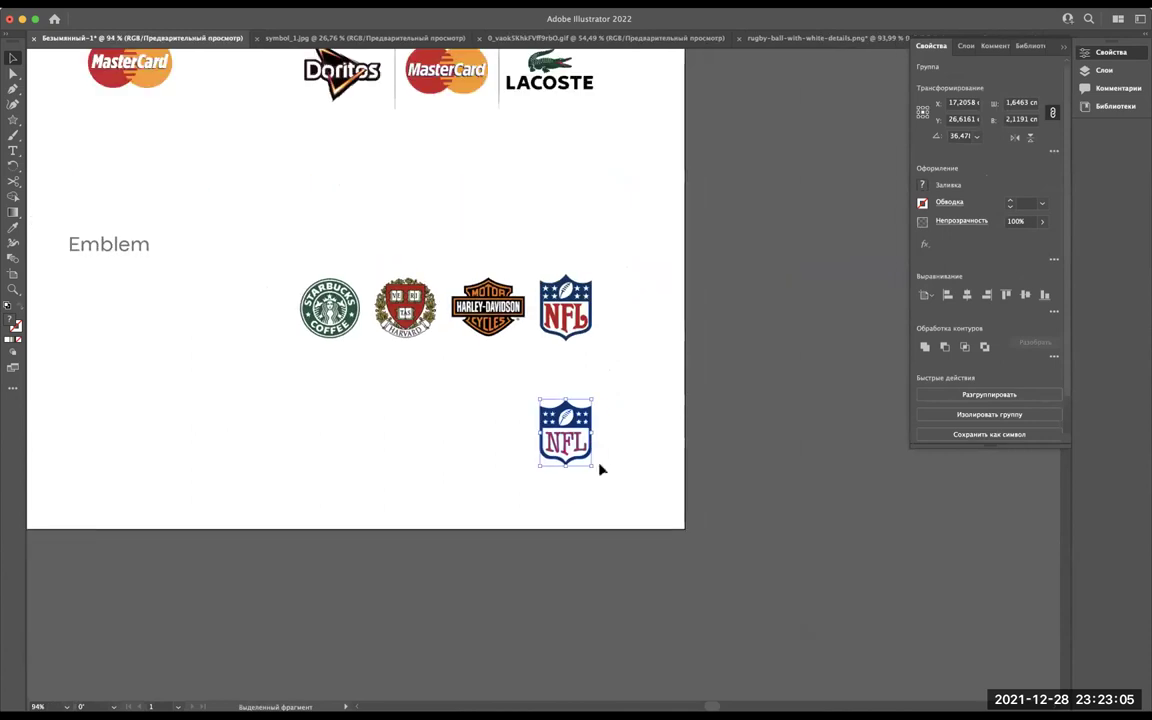
pyautogui.scroll(3, 600, 468)
pyautogui.hscroll(-3, 600, 468)
# Move the NFL logo under the Emblem heading and align the four-logo row with it.
pyautogui.moveTo(659, 489)
pyautogui.mouseDown()
pyautogui.moveTo(207, 388)
pyautogui.moveTo(226, 437)
pyautogui.mouseUp()
pyautogui.click(403, 315)
pyautogui.moveTo(471, 368)
pyautogui.mouseDown()
pyautogui.moveTo(471, 408)
pyautogui.moveTo(472, 396)
pyautogui.mouseUp()
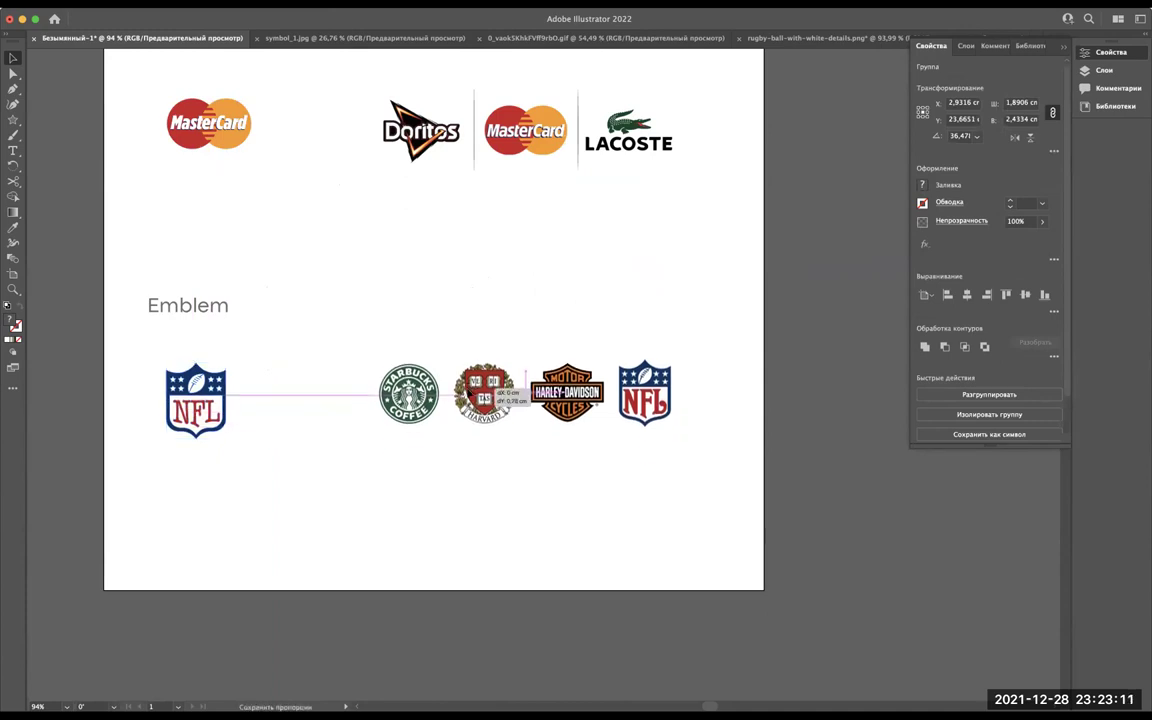
pyautogui.click(327, 399)
pyautogui.keyDown('alt'); pyautogui.scroll(-3, 327, 399); pyautogui.keyUp('alt')
pyautogui.scroll(3, 327, 399)
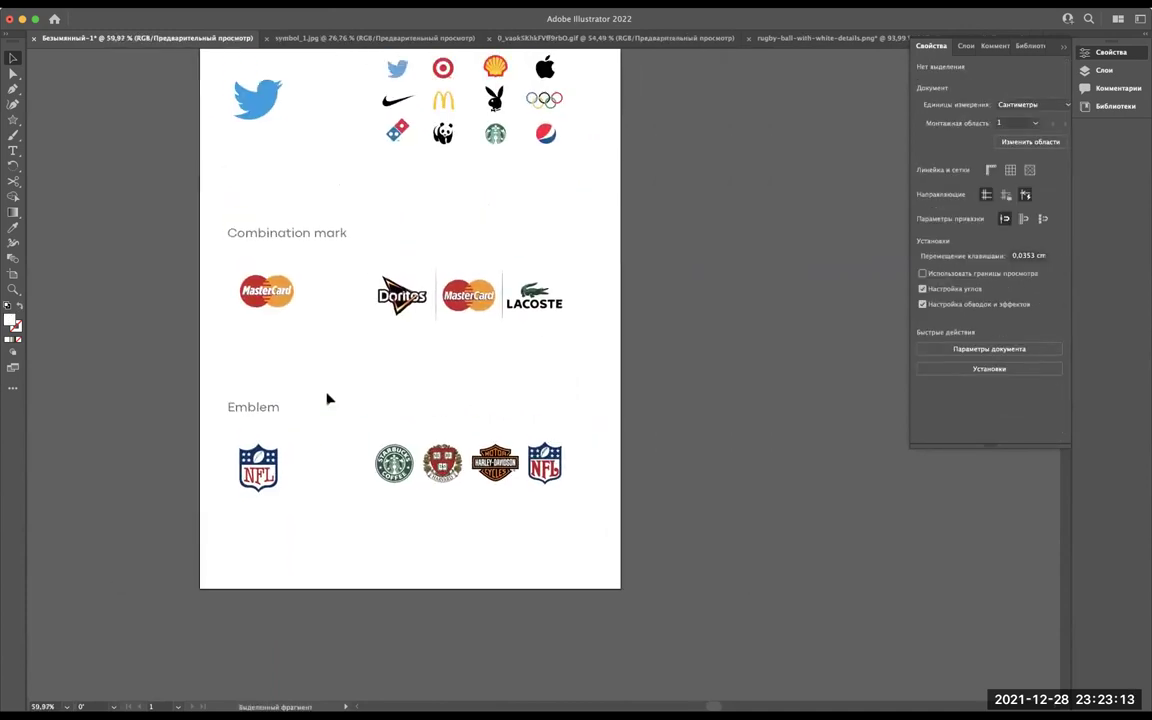
pyautogui.scroll(1, 340, 403)
pyautogui.scroll(3, 342, 404)
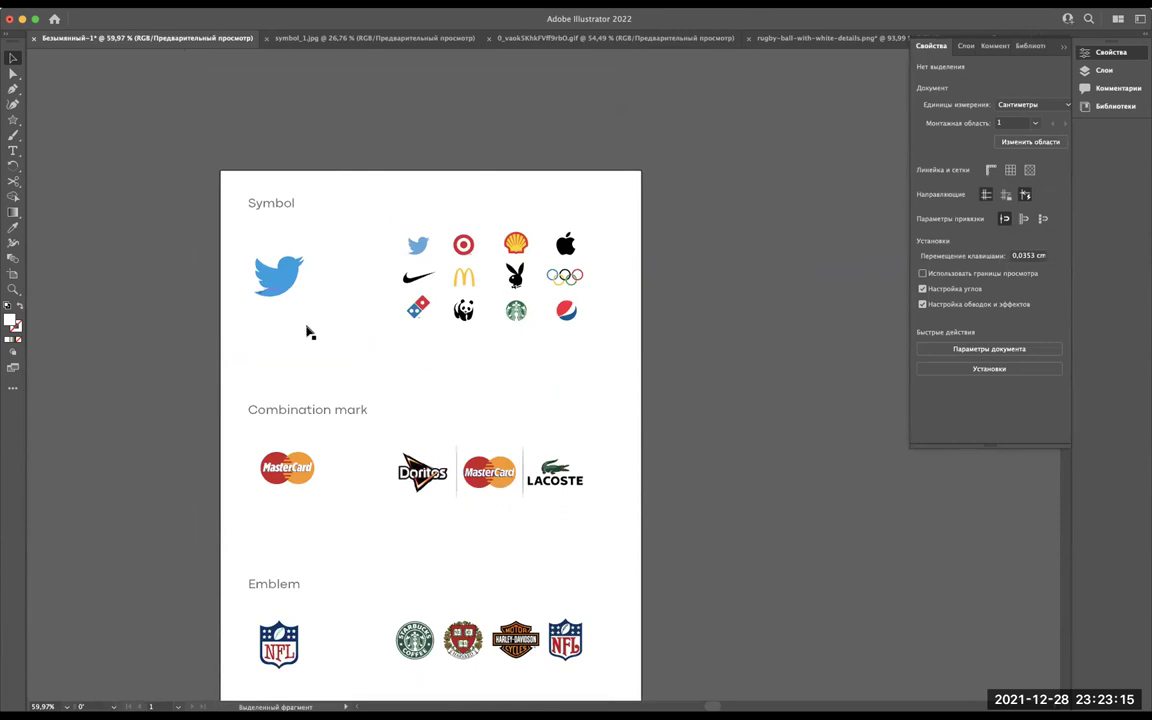
pyautogui.keyDown('alt'); pyautogui.scroll(3, 308, 332); pyautogui.keyUp('alt')
pyautogui.keyDown('alt'); pyautogui.scroll(2, 308, 332); pyautogui.keyUp('alt')
pyautogui.scroll(-3, 309, 386)
pyautogui.scroll(-1, 347, 429)
pyautogui.scroll(-5, 347, 429)
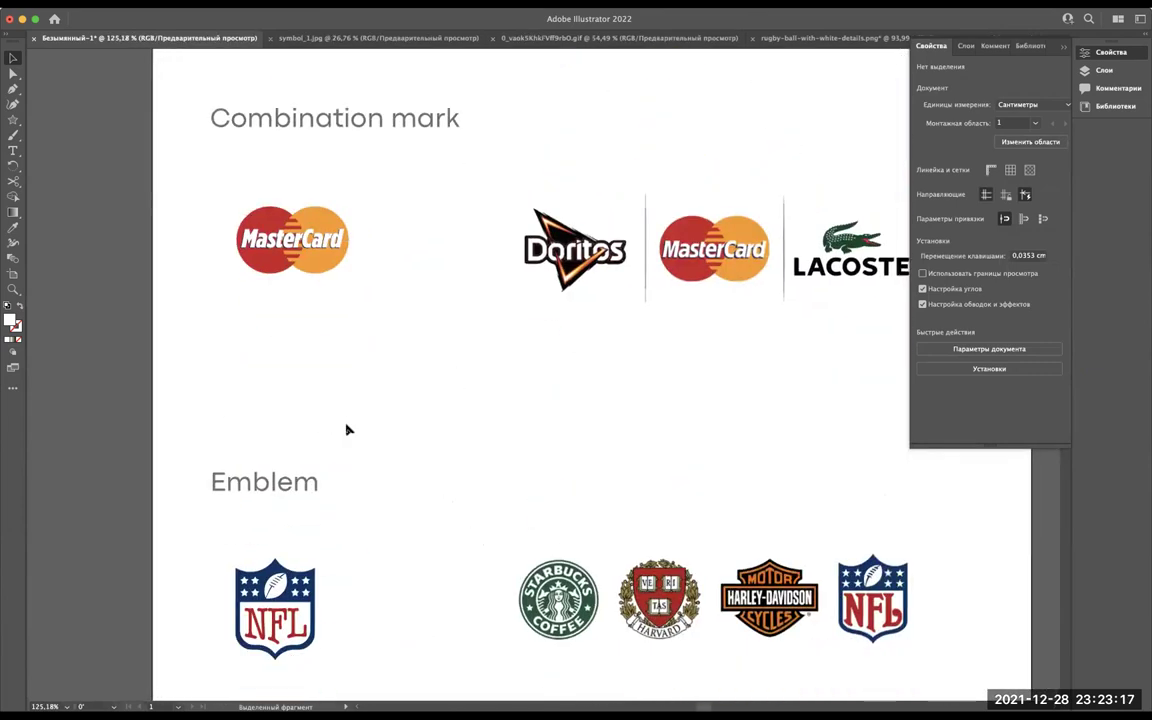
pyautogui.scroll(-3, 284, 387)
pyautogui.click(274, 470)
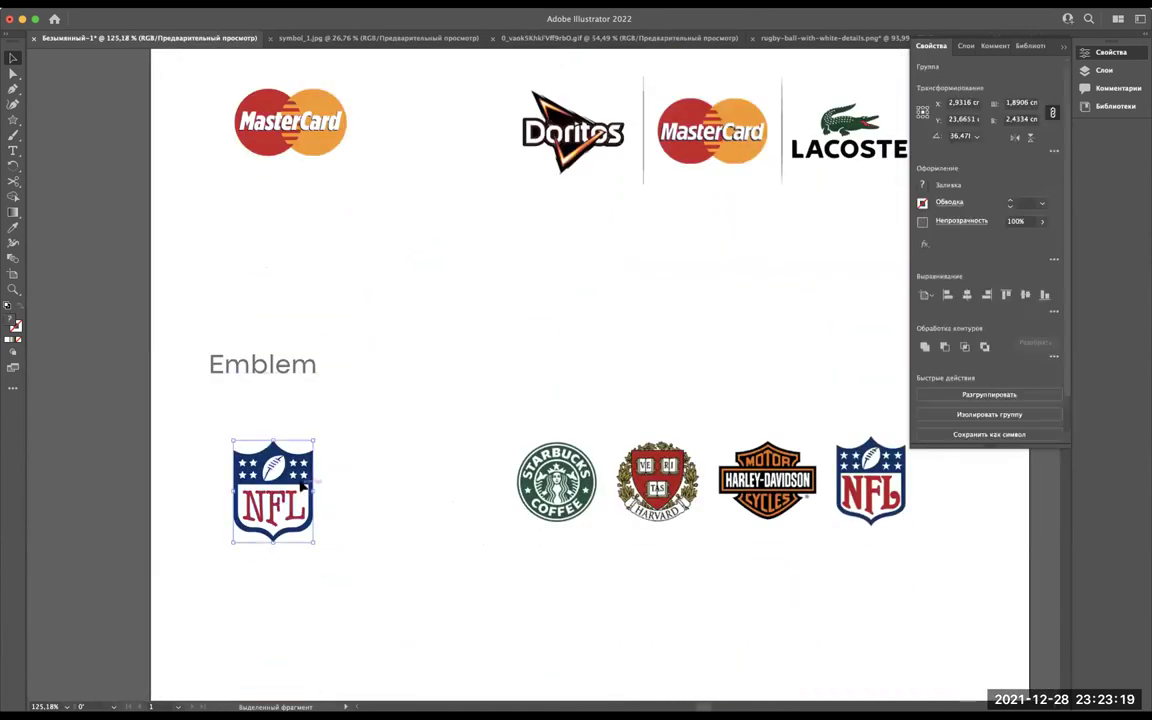
pyautogui.keyDown('alt'); pyautogui.scroll(-4, 474, 466); pyautogui.keyUp('alt')
pyautogui.scroll(2, 430, 428)
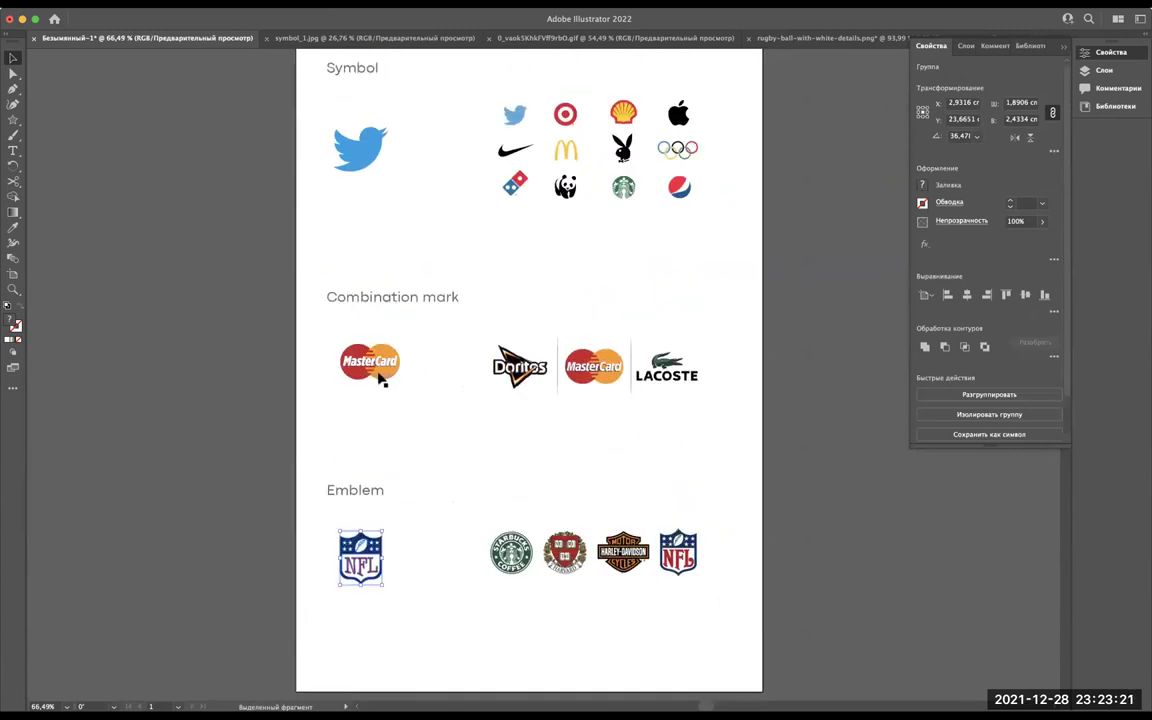
pyautogui.keyDown('alt'); pyautogui.scroll(5, 381, 380); pyautogui.keyUp('alt')
pyautogui.scroll(-1, 308, 393)
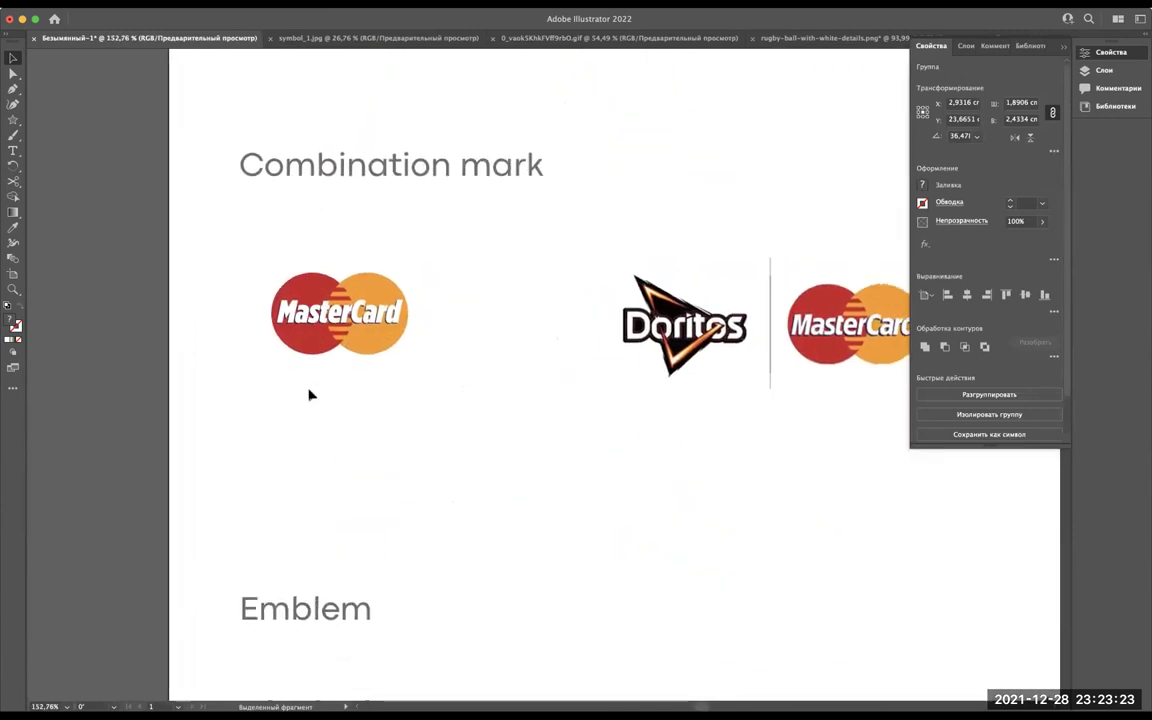
pyautogui.scroll(-2, 300, 420)
pyautogui.keyDown('alt'); pyautogui.scroll(-3, 286, 444); pyautogui.keyUp('alt')
pyautogui.keyDown('alt'); pyautogui.scroll(2, 286, 444); pyautogui.keyUp('alt')
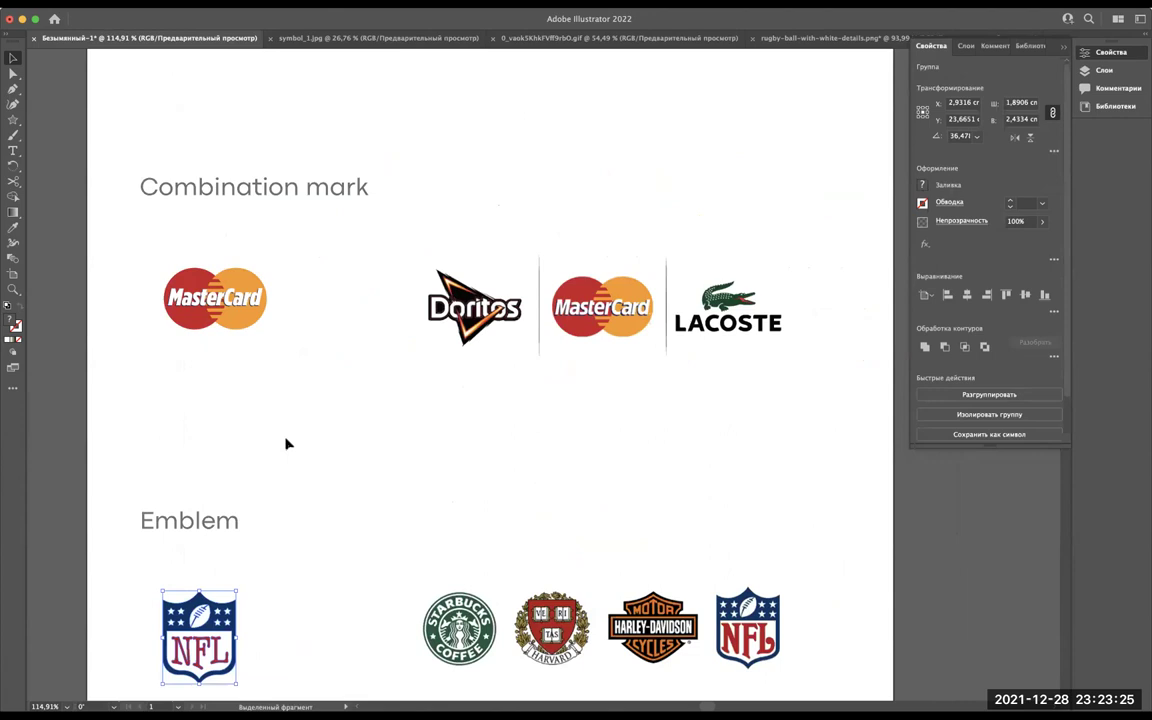
pyautogui.scroll(-1, 286, 444)
pyautogui.scroll(2, 286, 444)
pyautogui.scroll(1, 286, 444)
pyautogui.scroll(1, 286, 420)
pyautogui.scroll(-3, 286, 412)
pyautogui.scroll(-2, 285, 409)
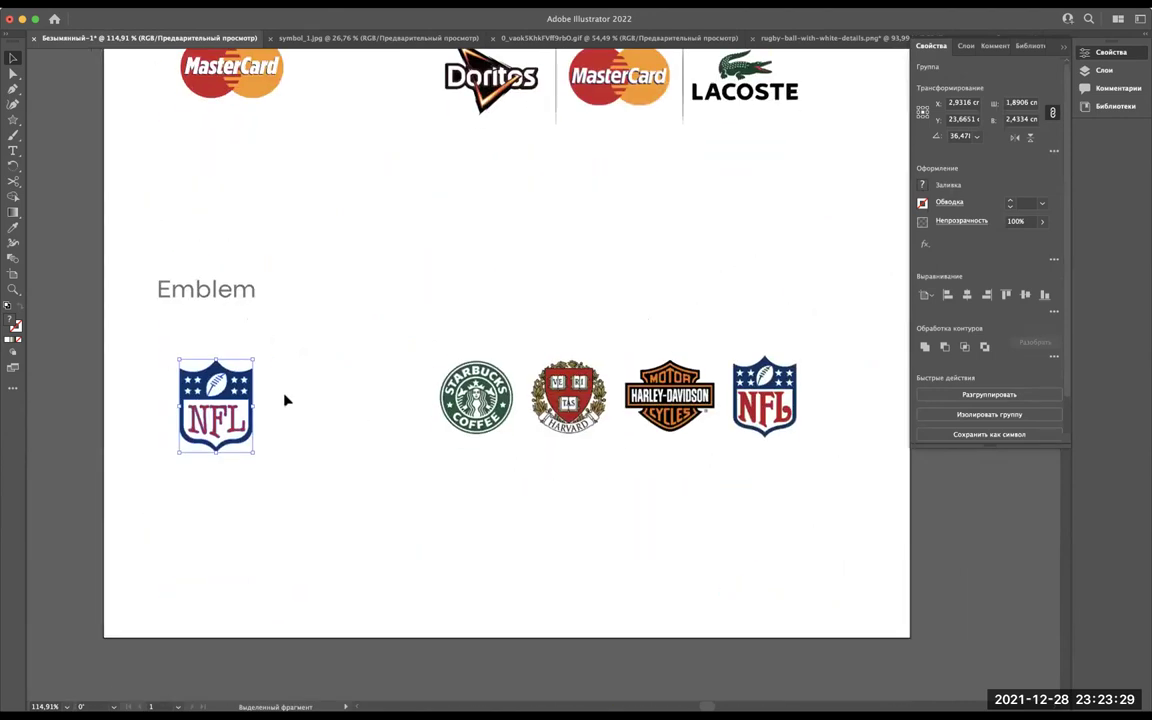
pyautogui.scroll(2, 285, 400)
pyautogui.scroll(2, 285, 400)
pyautogui.scroll(2, 285, 400)
pyautogui.scroll(-3, 285, 400)
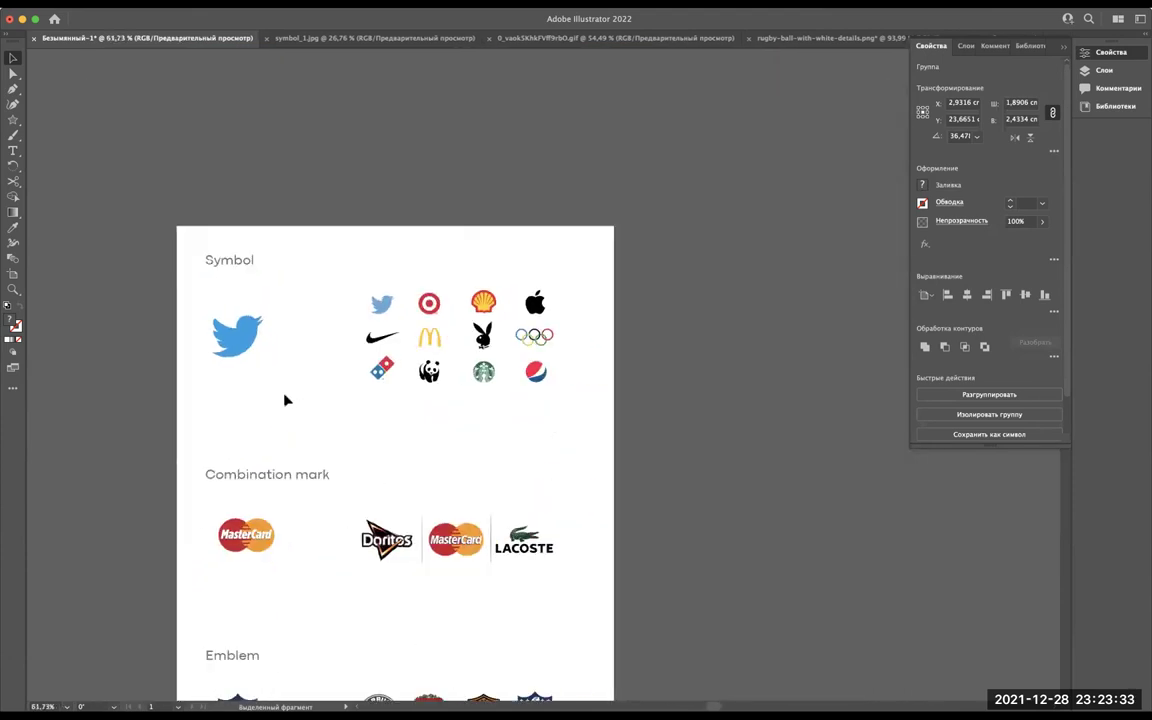
pyautogui.scroll(-3, 288, 398)
pyautogui.scroll(2, 285, 398)
pyautogui.scroll(3, 285, 400)
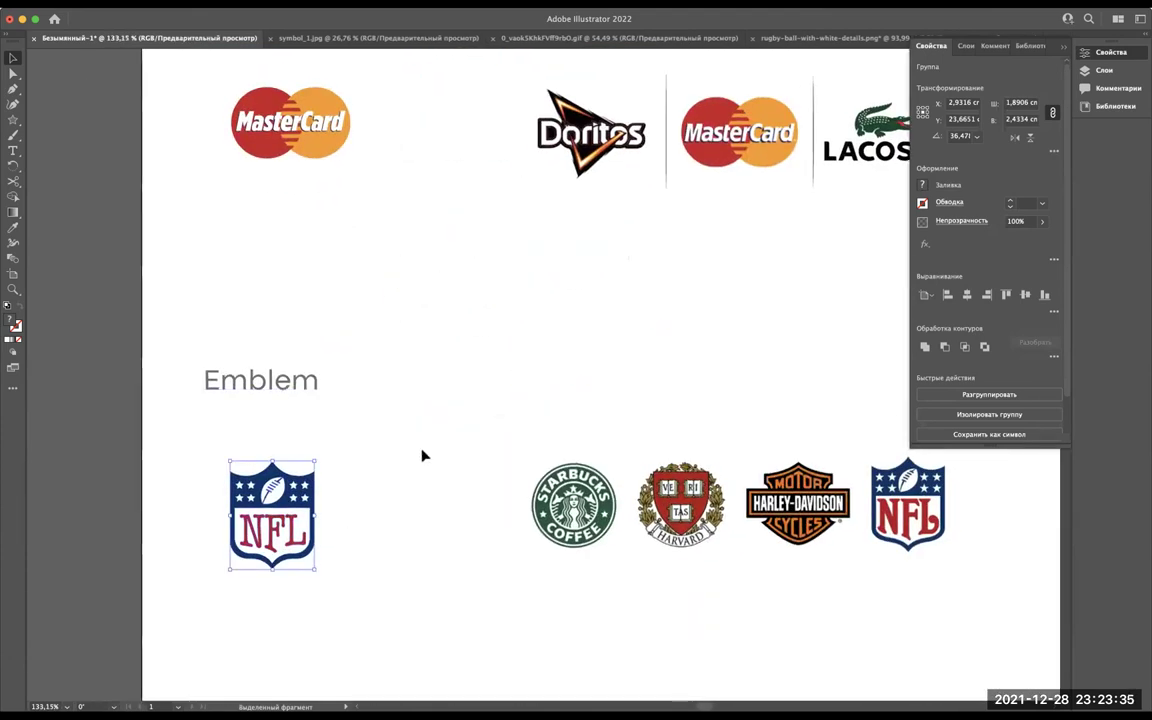
pyautogui.scroll(-2, 423, 456)
pyautogui.scroll(2, 423, 456)
pyautogui.scroll(-3, 423, 456)
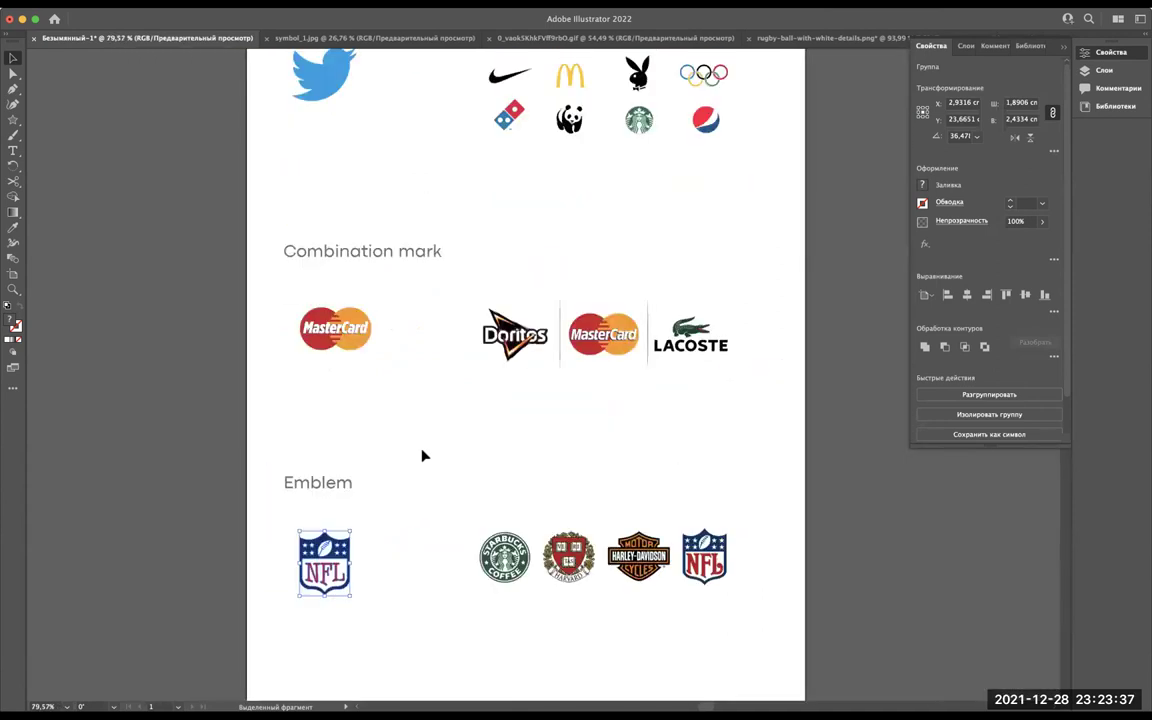
pyautogui.scroll(1, 423, 456)
pyautogui.click(421, 455)
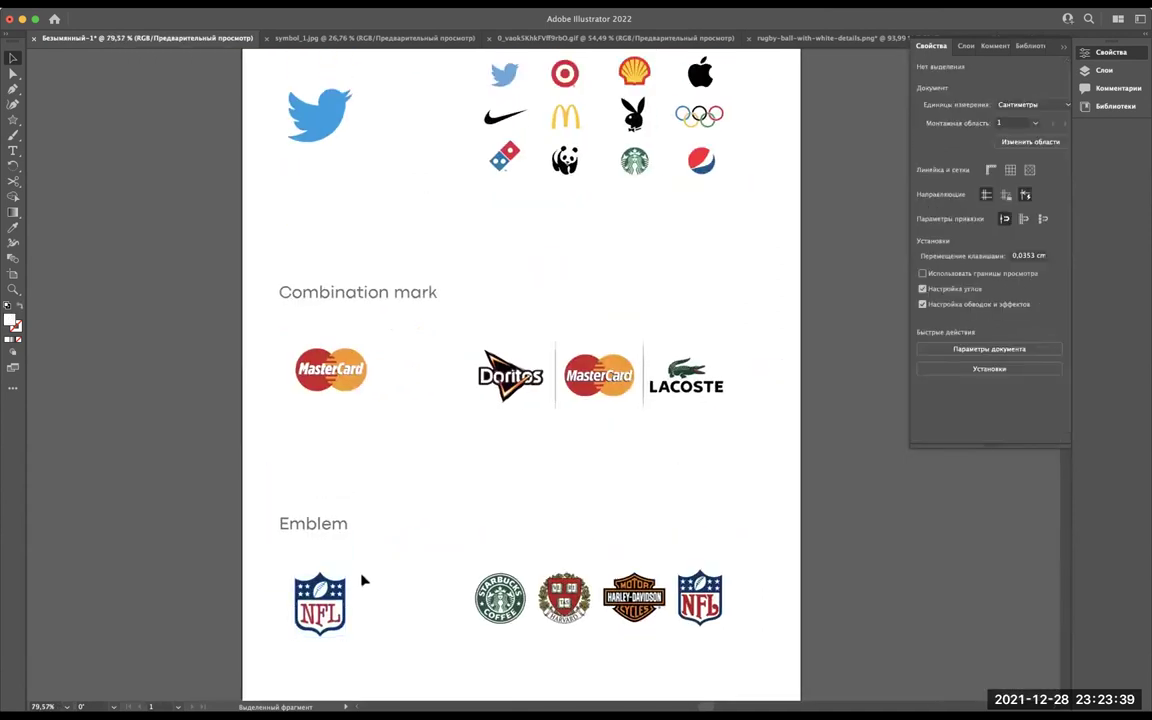
pyautogui.scroll(3, 412, 534)
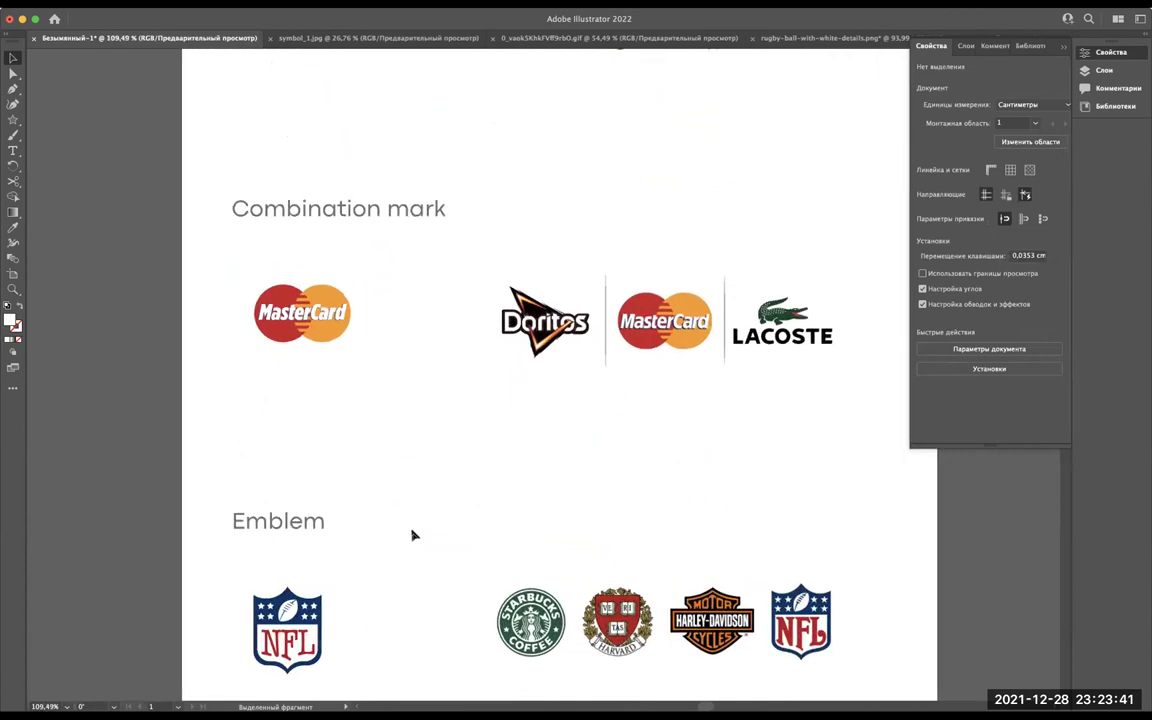
pyautogui.scroll(1, 412, 534)
pyautogui.scroll(3, 412, 534)
pyautogui.scroll(2, 330, 370)
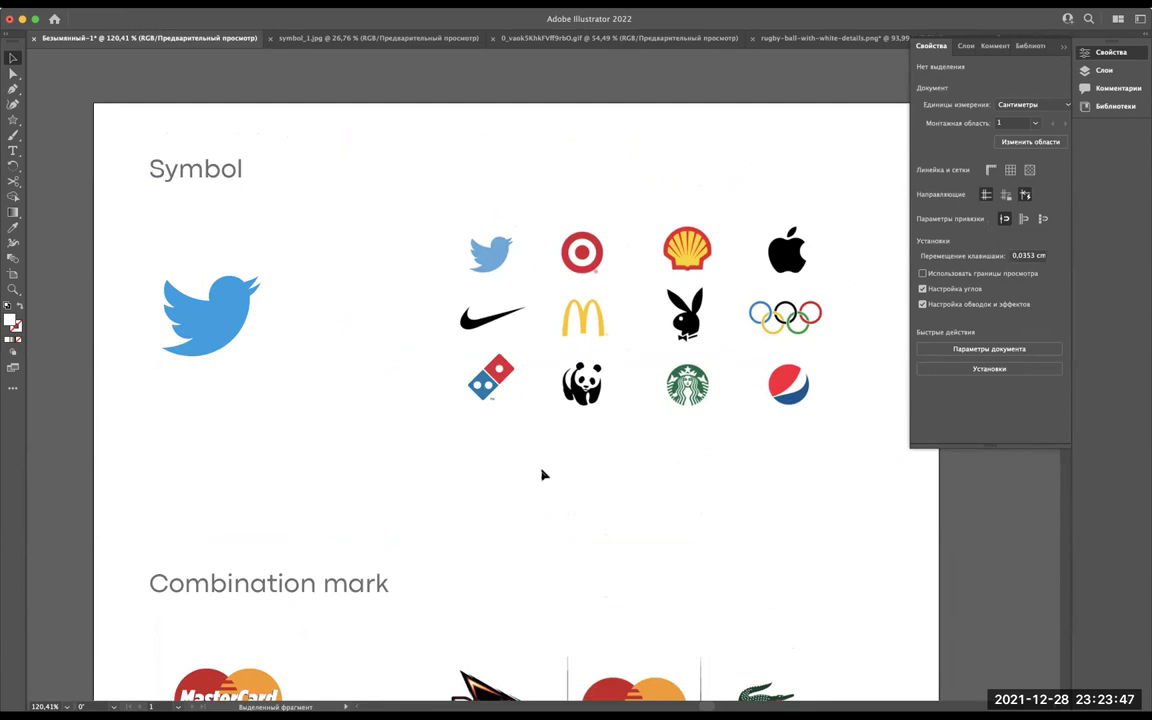
pyautogui.scroll(-2, 542, 475)
pyautogui.scroll(-1, 542, 475)
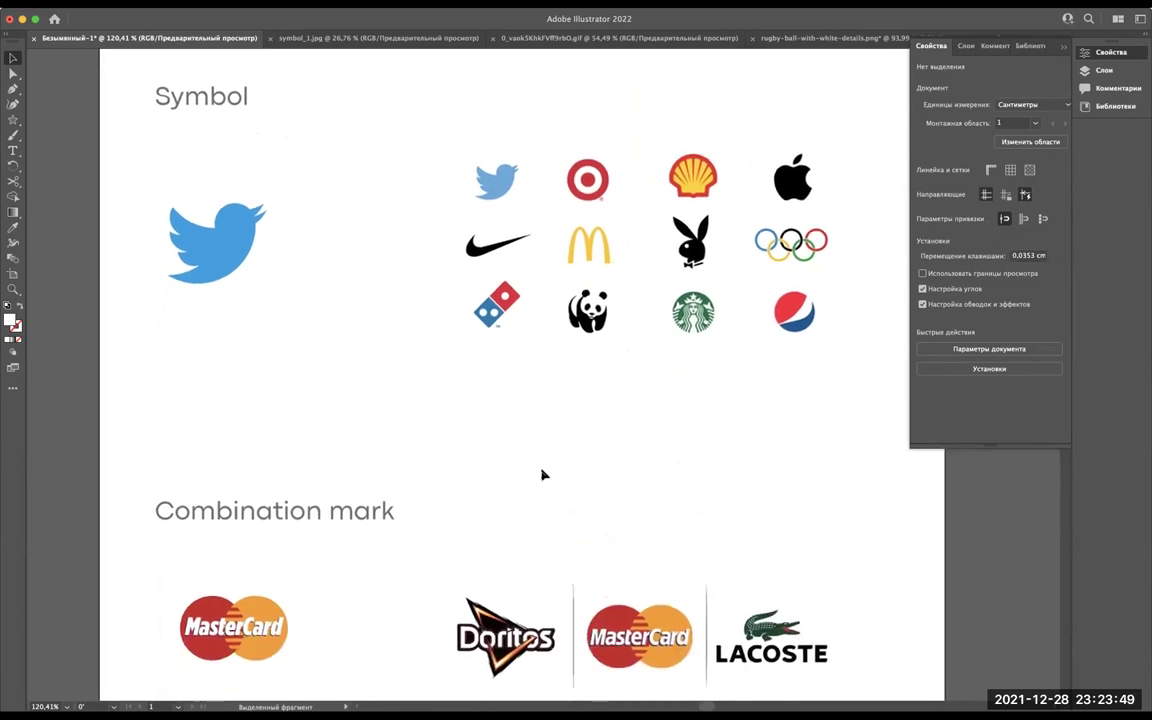
pyautogui.scroll(-5, 542, 475)
pyautogui.hscroll(-2, 542, 475)
pyautogui.scroll(-2, 542, 475)
pyautogui.scroll(-1, 542, 475)
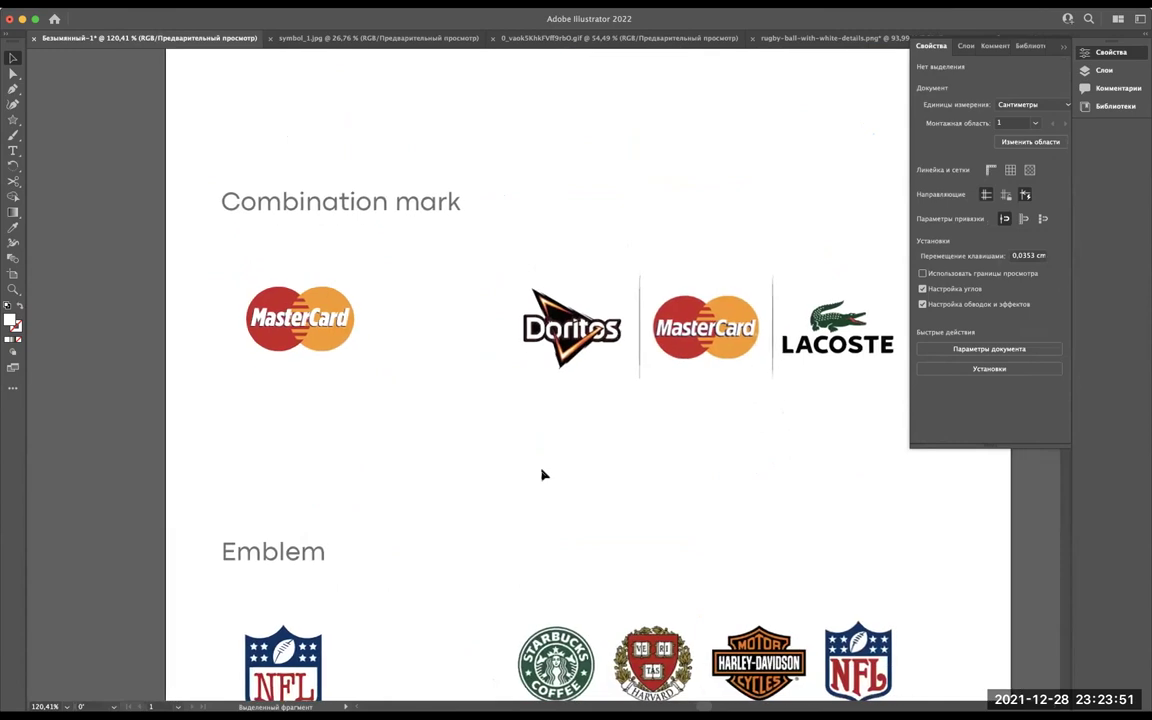
pyautogui.hscroll(2, 542, 475)
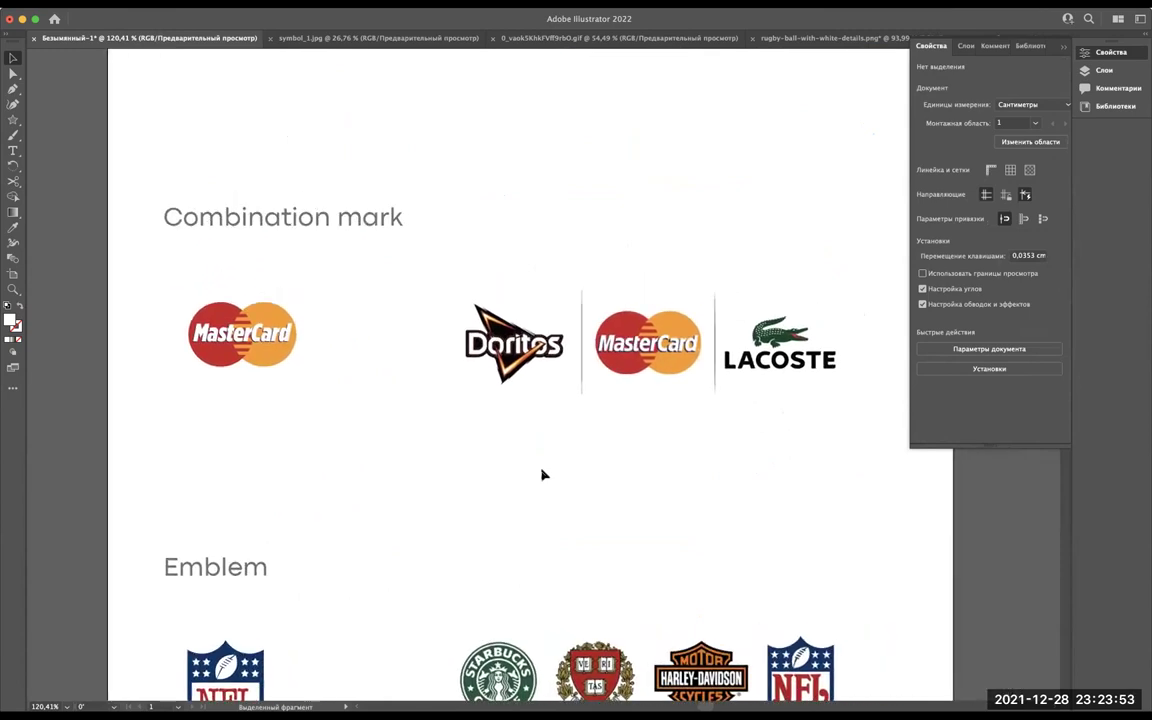
pyautogui.scroll(-5, 543, 473)
pyautogui.scroll(4, 543, 473)
pyautogui.hscroll(1, 543, 473)
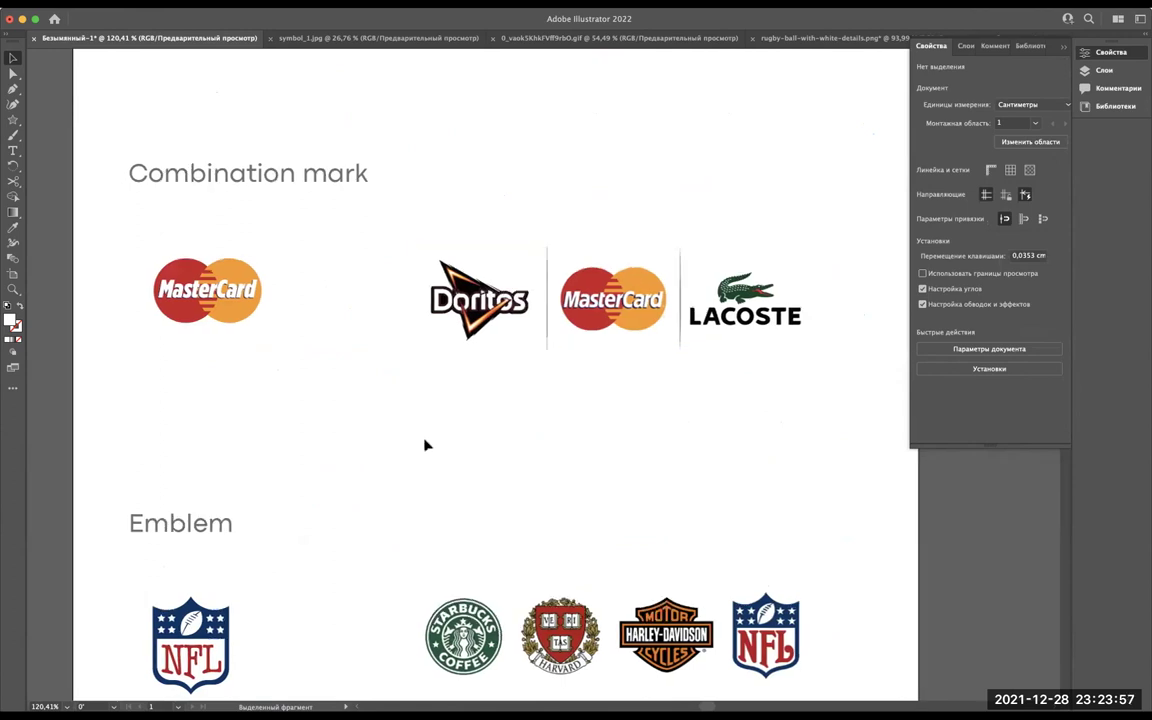
pyautogui.scroll(-1, 424, 445)
pyautogui.hscroll(-1, 424, 445)
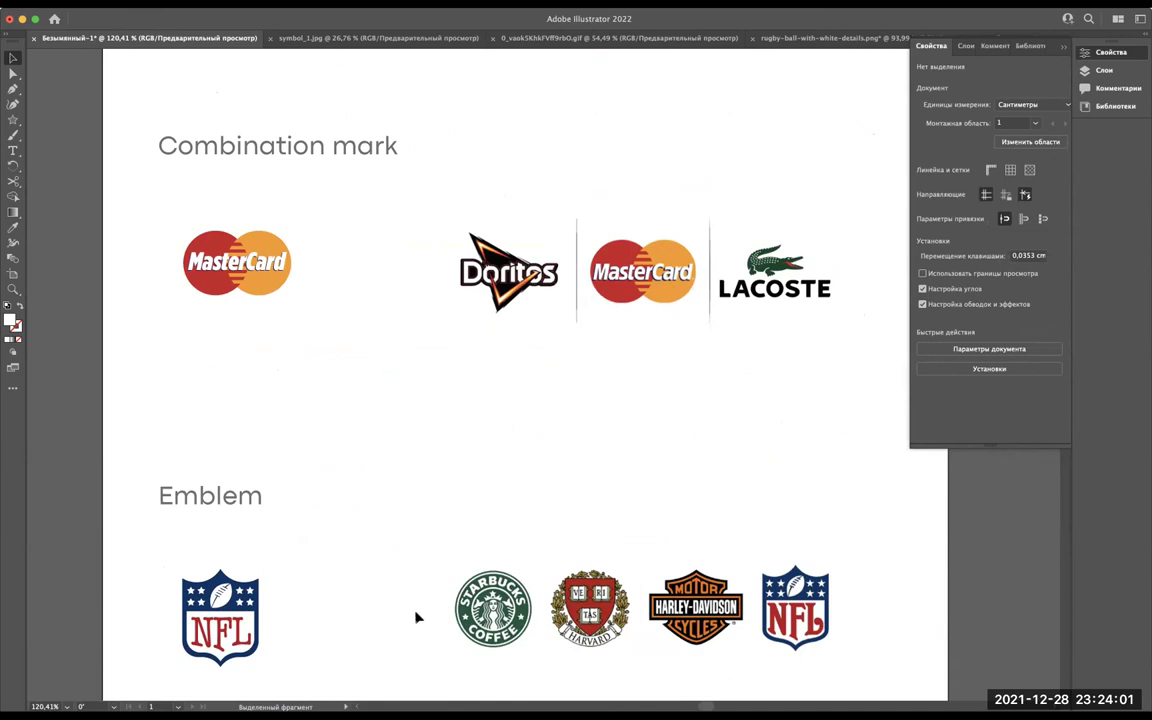
pyautogui.scroll(-3, 459, 416)
pyautogui.hscroll(-1, 459, 416)
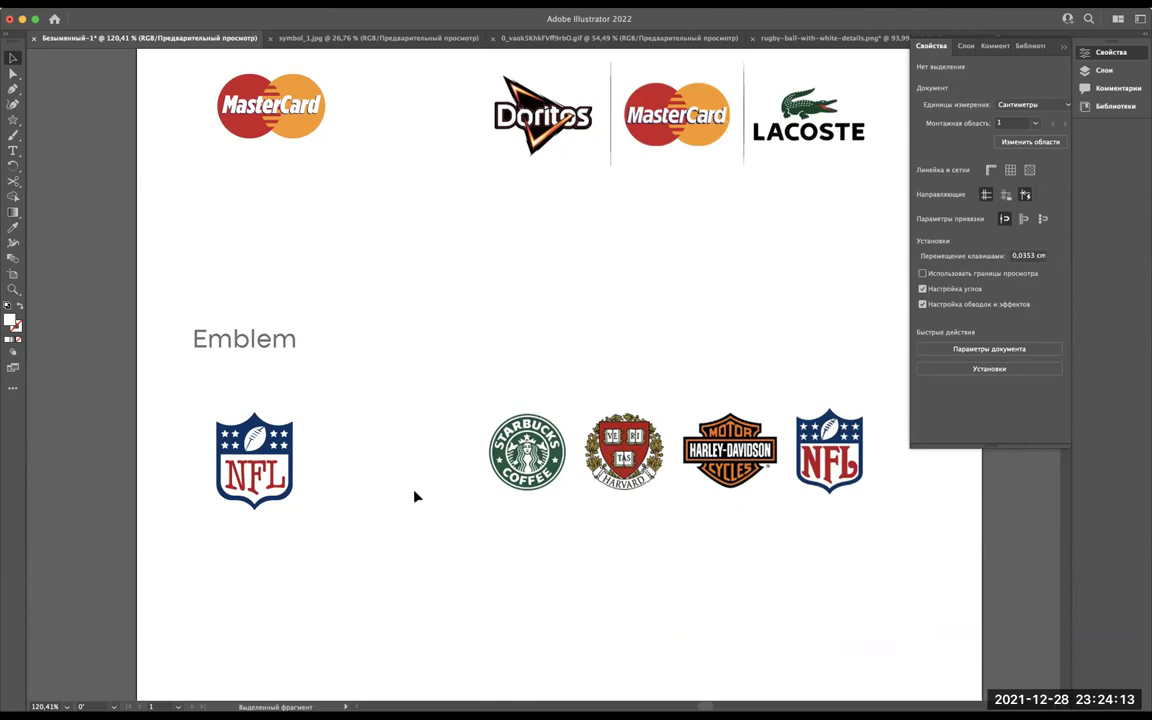
pyautogui.scroll(-2, 388, 540)
pyautogui.scroll(3, 388, 540)
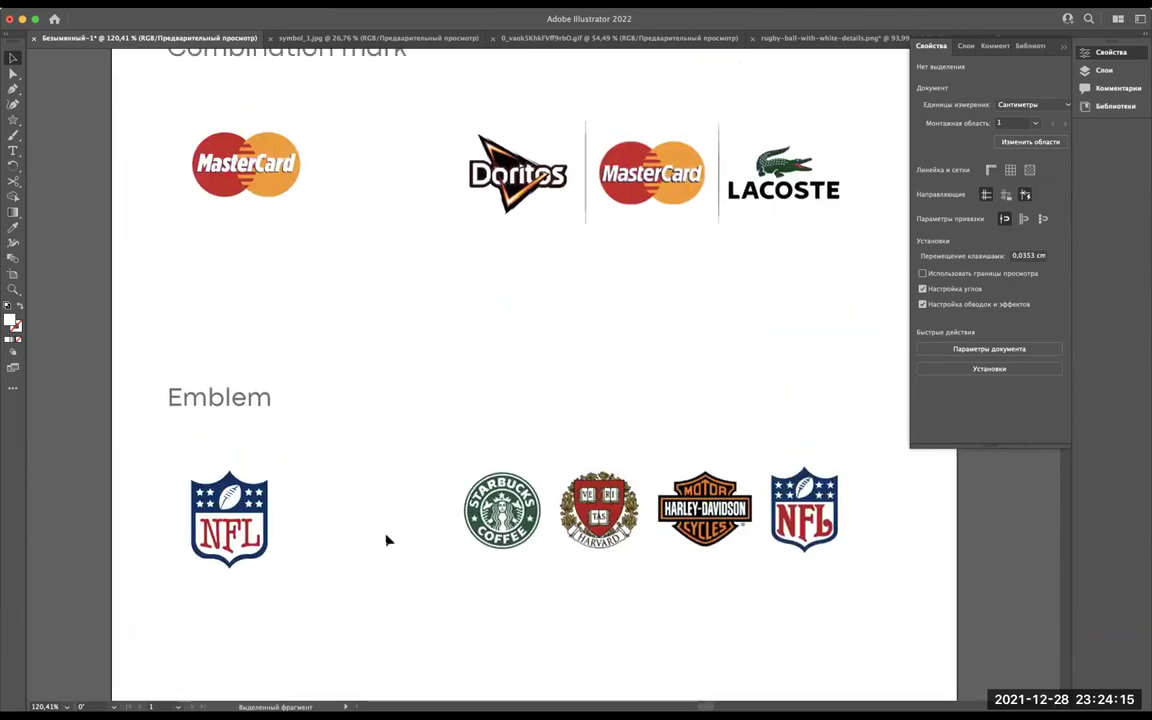
pyautogui.scroll(6, 388, 540)
pyautogui.scroll(3, 388, 540)
pyautogui.scroll(3, 388, 540)
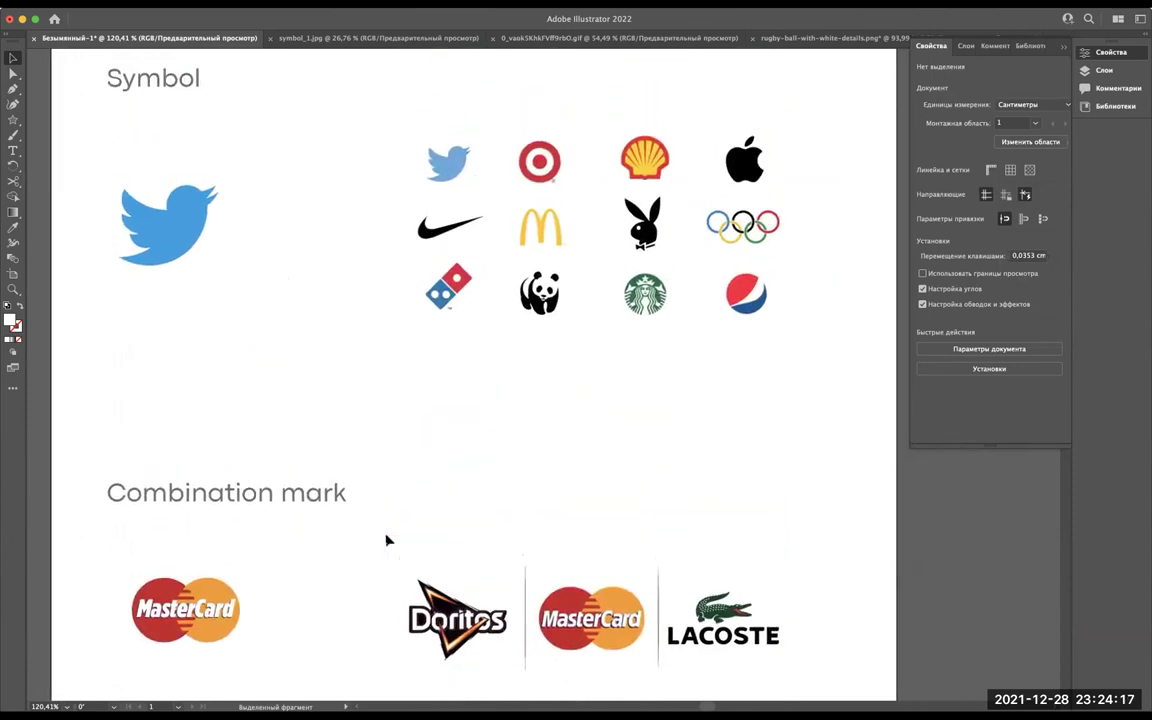
pyautogui.scroll(4, 340, 430)
# Append ' - 3 logo' to the Symbol heading, removing a temporary 'Uyga vazifa' note.
pyautogui.press('t')
pyautogui.click(204, 206)
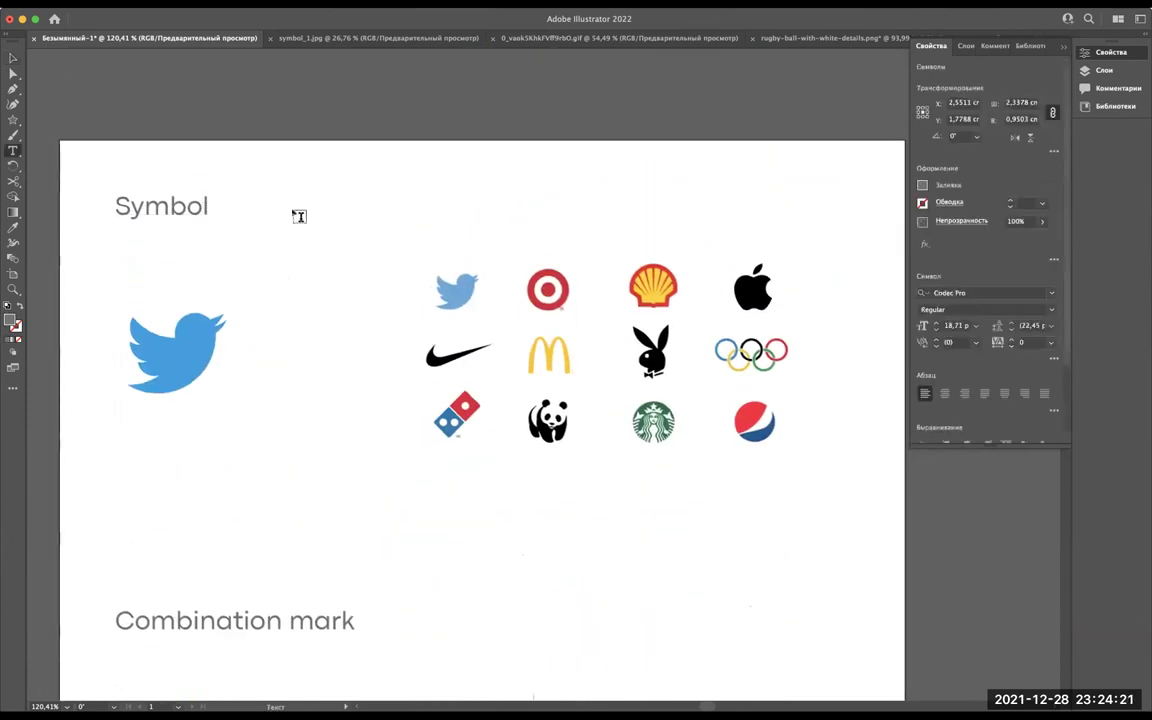
pyautogui.write('- ()')
pyautogui.press('Left')
pyautogui.write('Uyga vazifa')
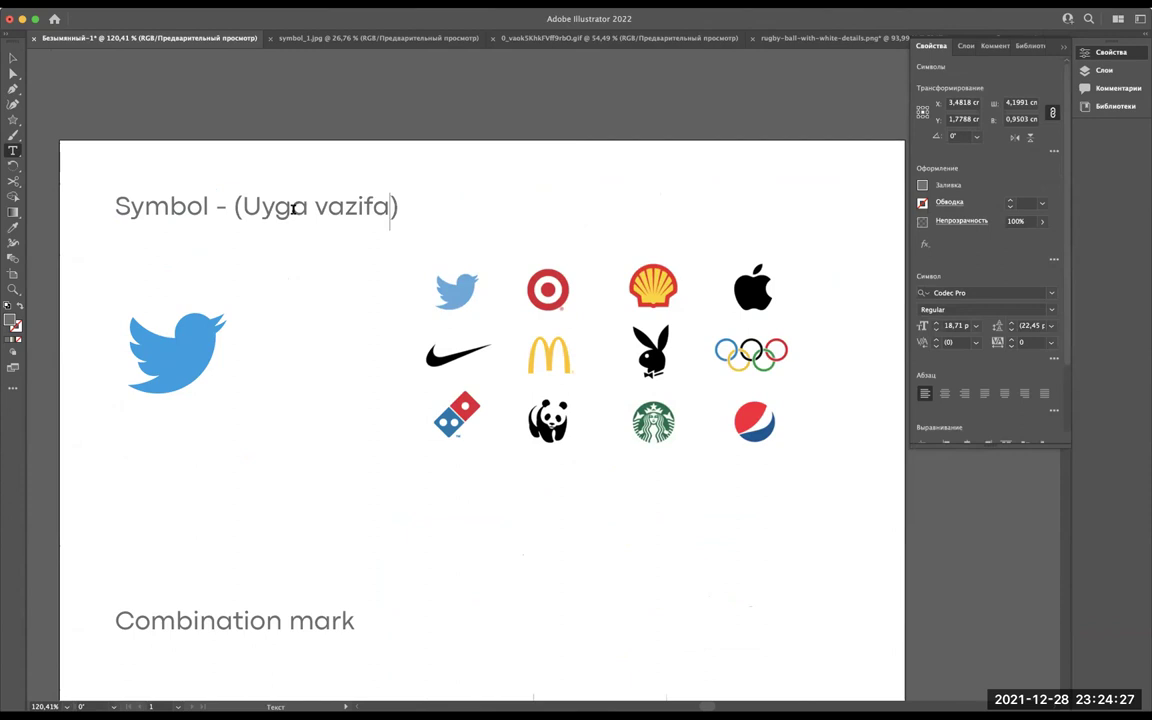
pyautogui.doubleClick(243, 207)
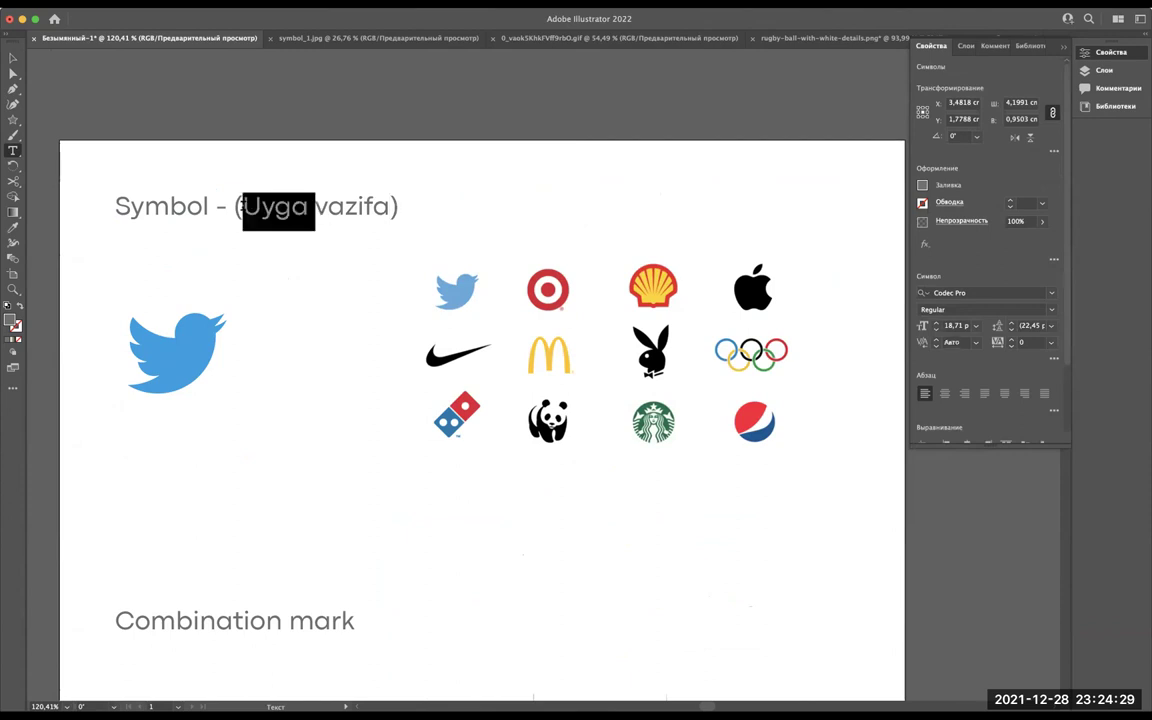
pyautogui.moveTo(390, 206); pyautogui.dragTo(243, 207)
pyautogui.press('End')
pyautogui.press('BackSpace')
pyautogui.press('BackSpace')
pyautogui.press('BackSpace')
pyautogui.press('BackSpace')
pyautogui.press('BackSpace')
pyautogui.press('BackSpace')
pyautogui.press('BackSpace')
pyautogui.press('BackSpace')
pyautogui.press('BackSpace')
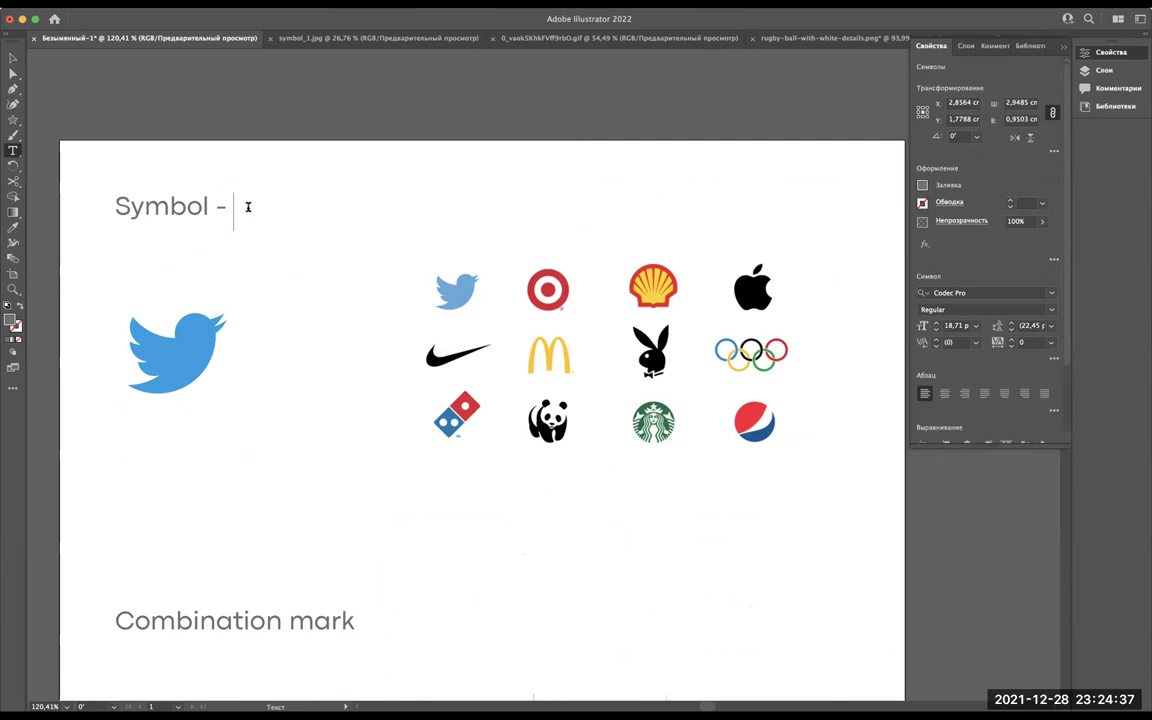
pyautogui.write('3')
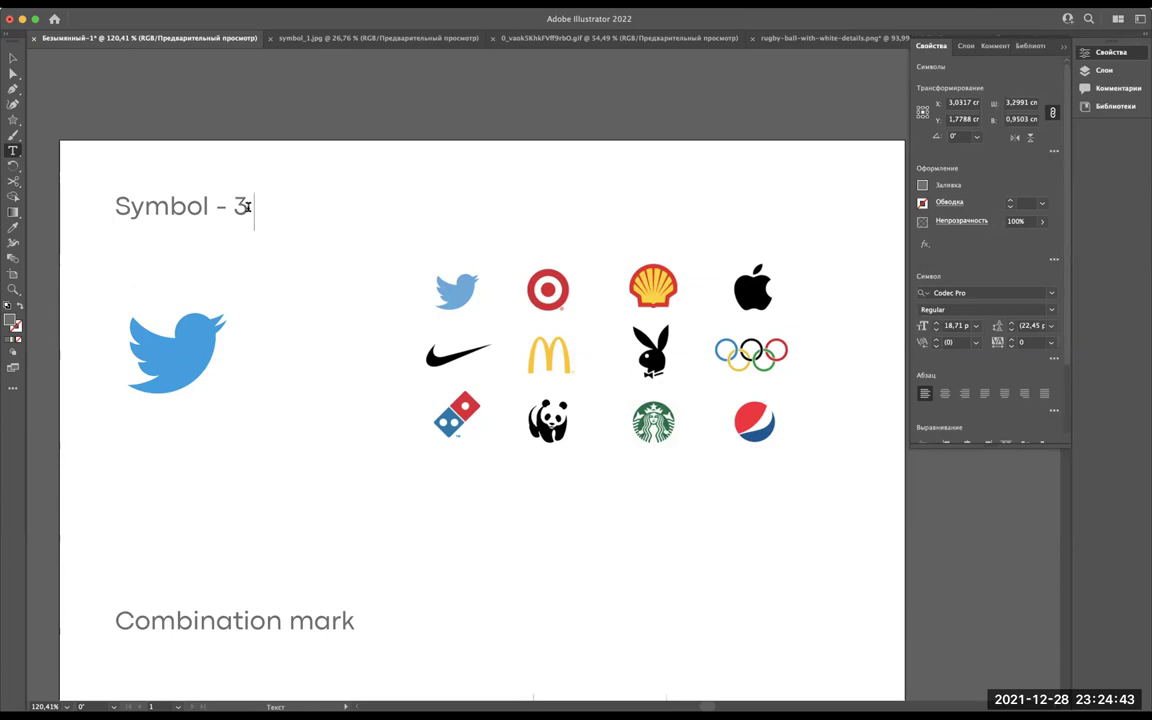
pyautogui.write(' logo')
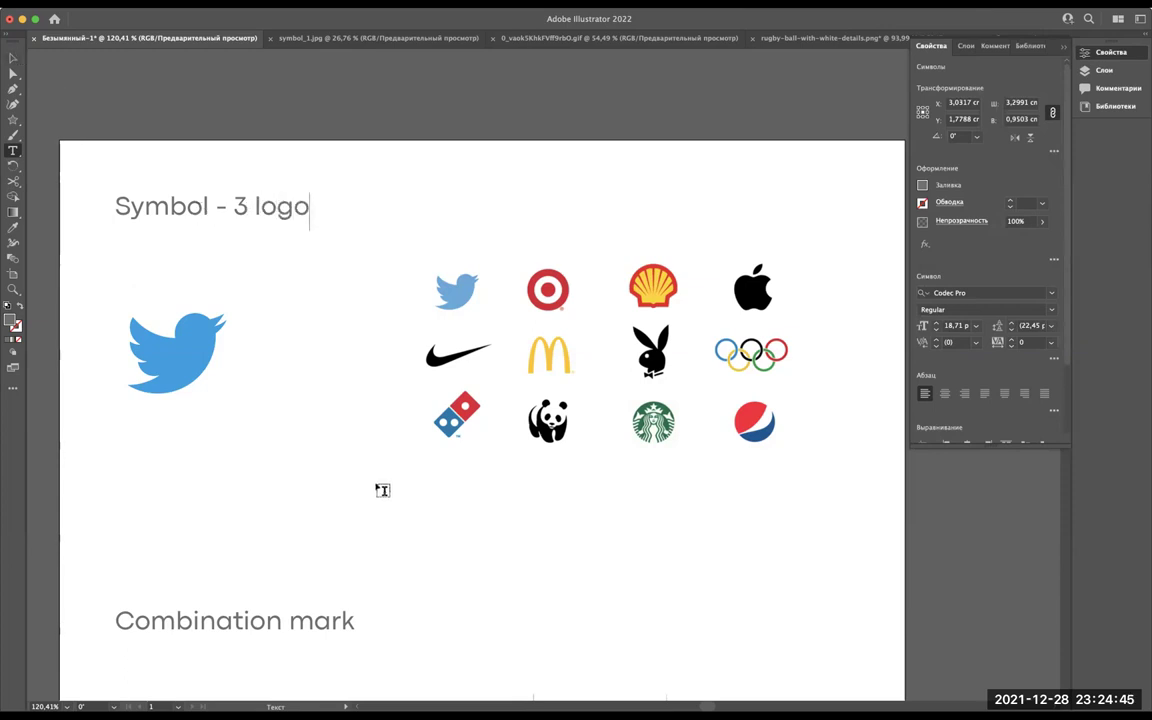
# Add ' - 2 logo' to the end of the Combination mark heading.
pyautogui.scroll(-2, 382, 490)
pyautogui.scroll(-3, 375, 506)
pyautogui.click(371, 456)
pyautogui.write('- 2 logo')
# Add ' - 1 logo' to the Emblem heading and finish text editing.
pyautogui.scroll(-4, 437, 476)
pyautogui.scroll(-3, 300, 530)
pyautogui.click(436, 545)
pyautogui.write('- 1 logo')
pyautogui.click(13, 56)
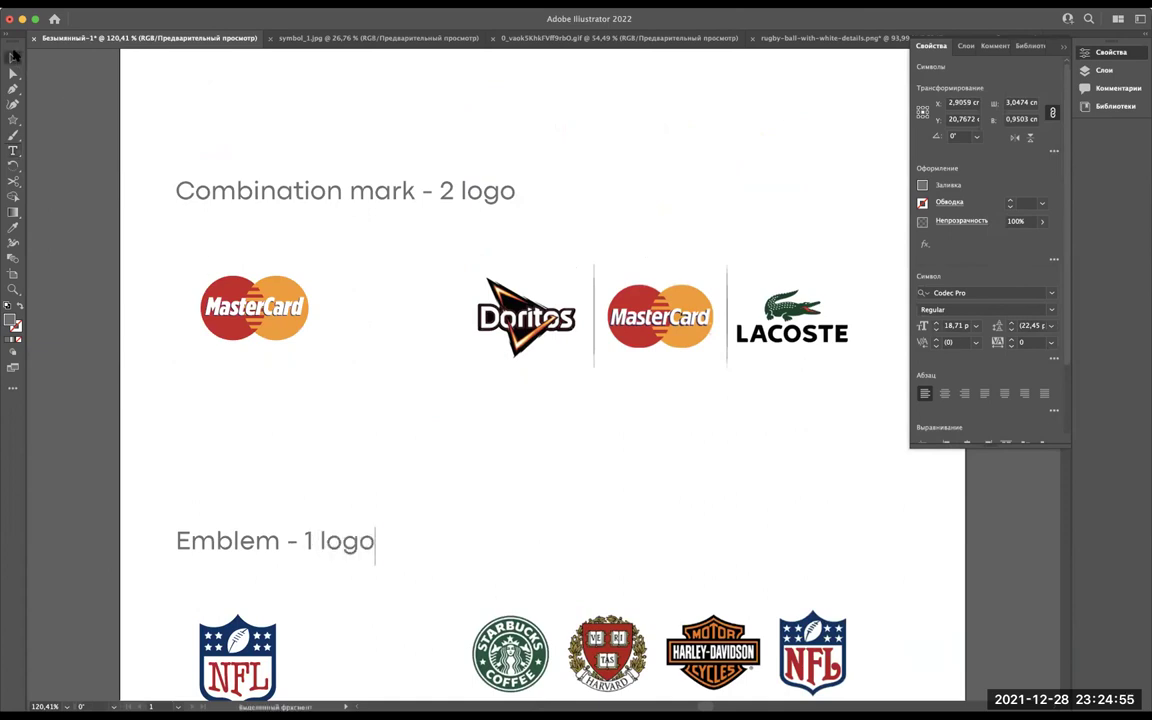
pyautogui.scroll(-2, 265, 255)
pyautogui.scroll(-2, 265, 258)
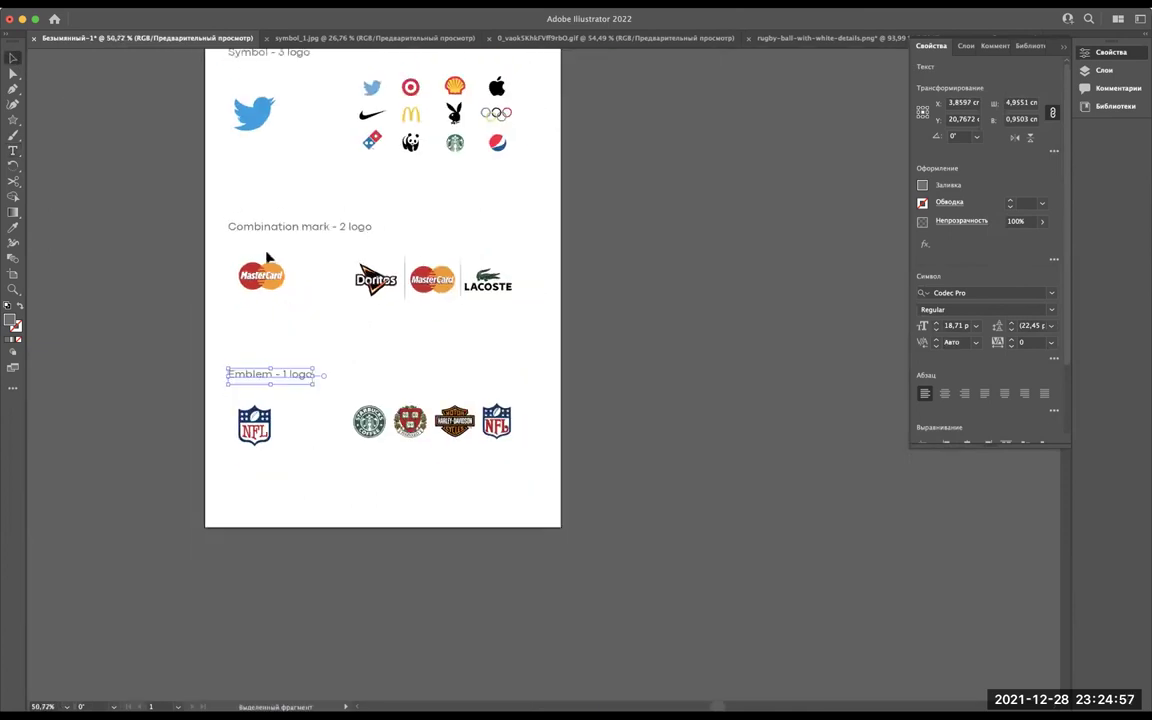
pyautogui.scroll(3, 266, 257)
pyautogui.scroll(1, 267, 257)
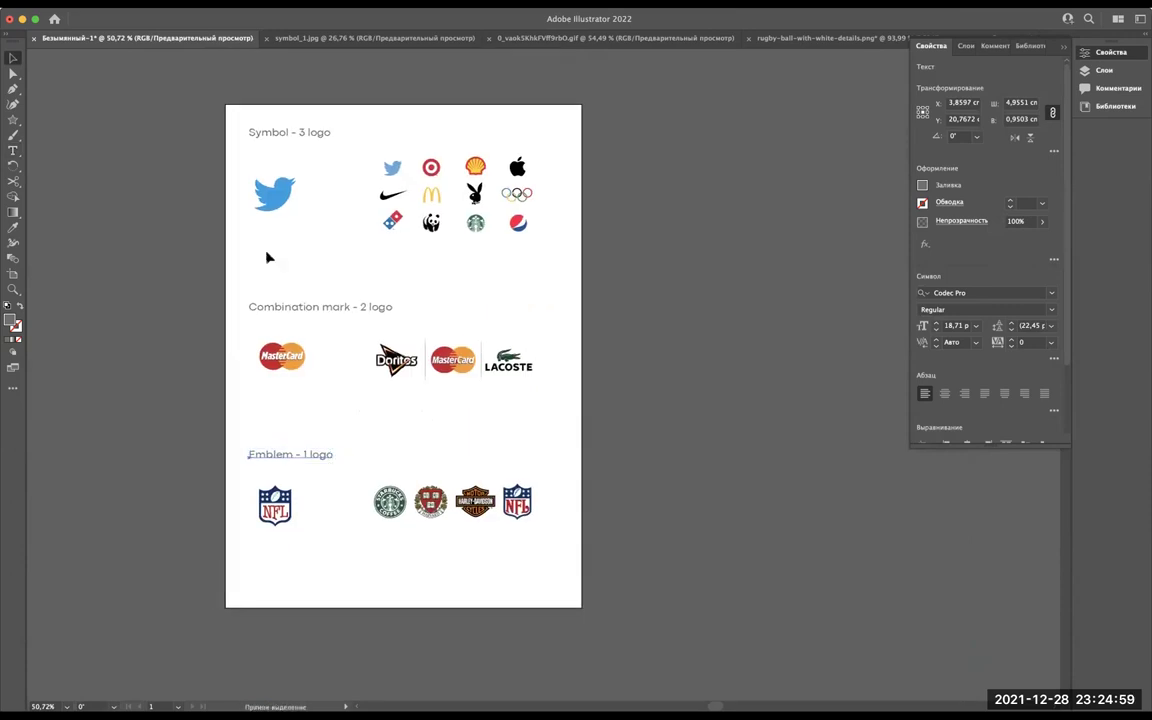
# Save the sheet on this computer as '4-dars u_v' in the 4-dars folder.
pyautogui.hotkey('ctrl', 's')
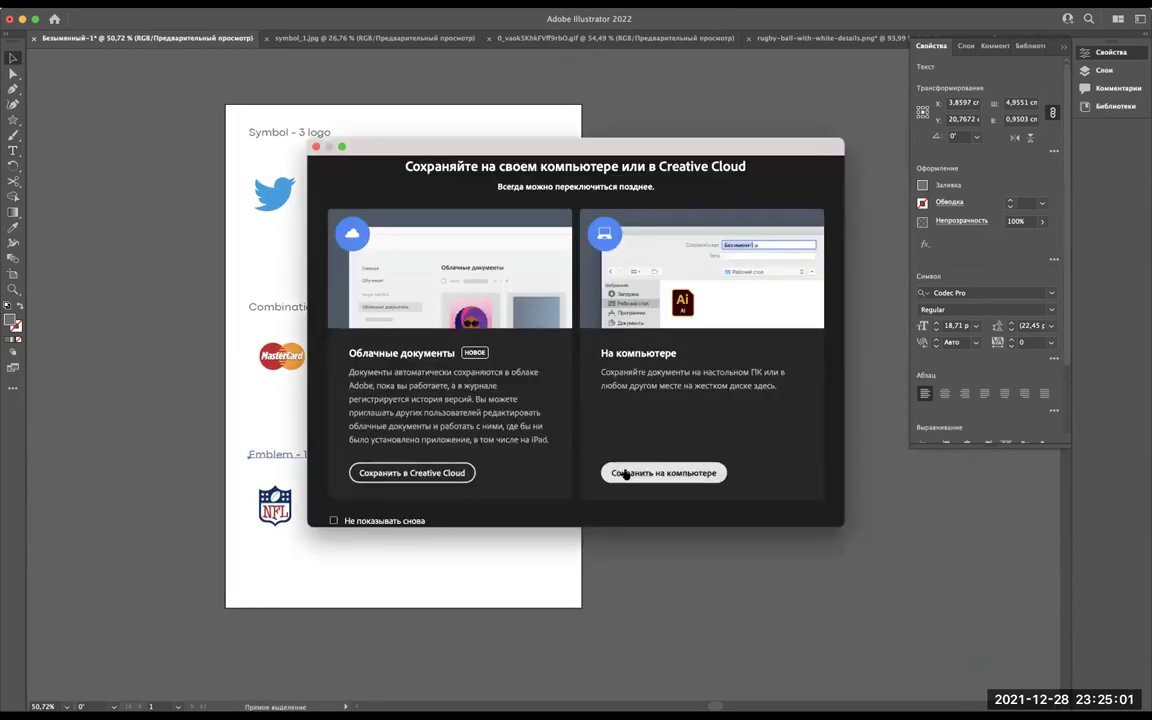
pyautogui.click(625, 474)
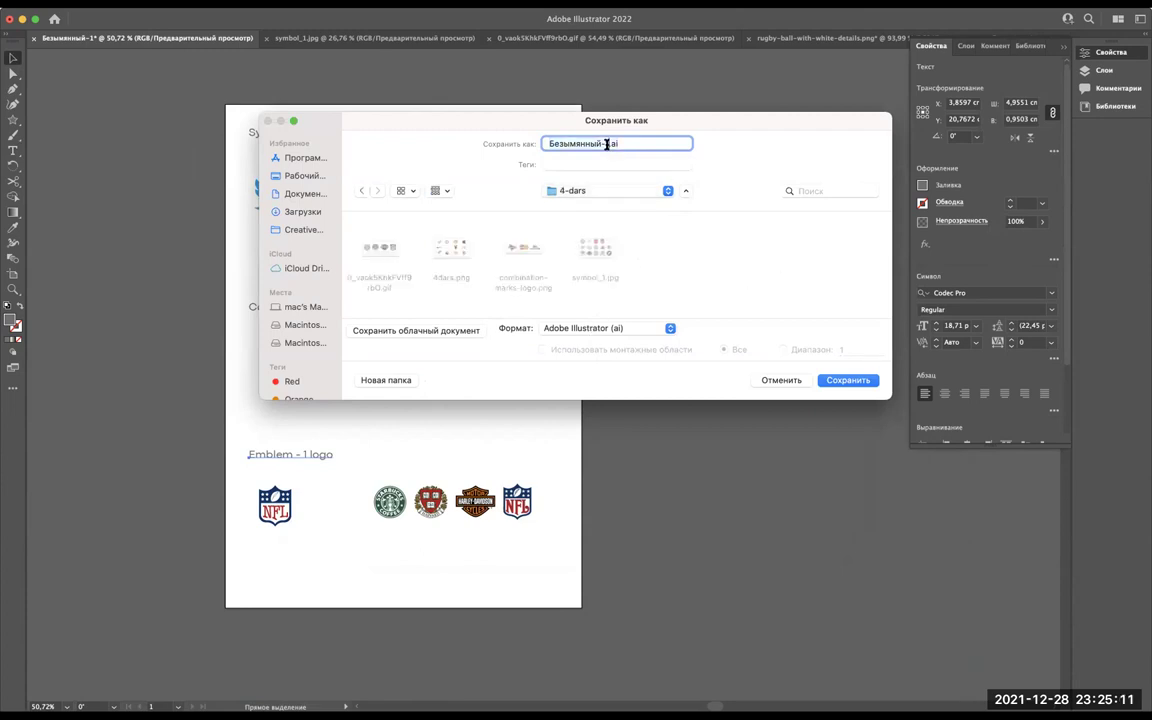
pyautogui.write('4-dars')
pyautogui.write('v')
pyautogui.press('BackSpace')
pyautogui.write('u_v')
pyautogui.click(842, 384)
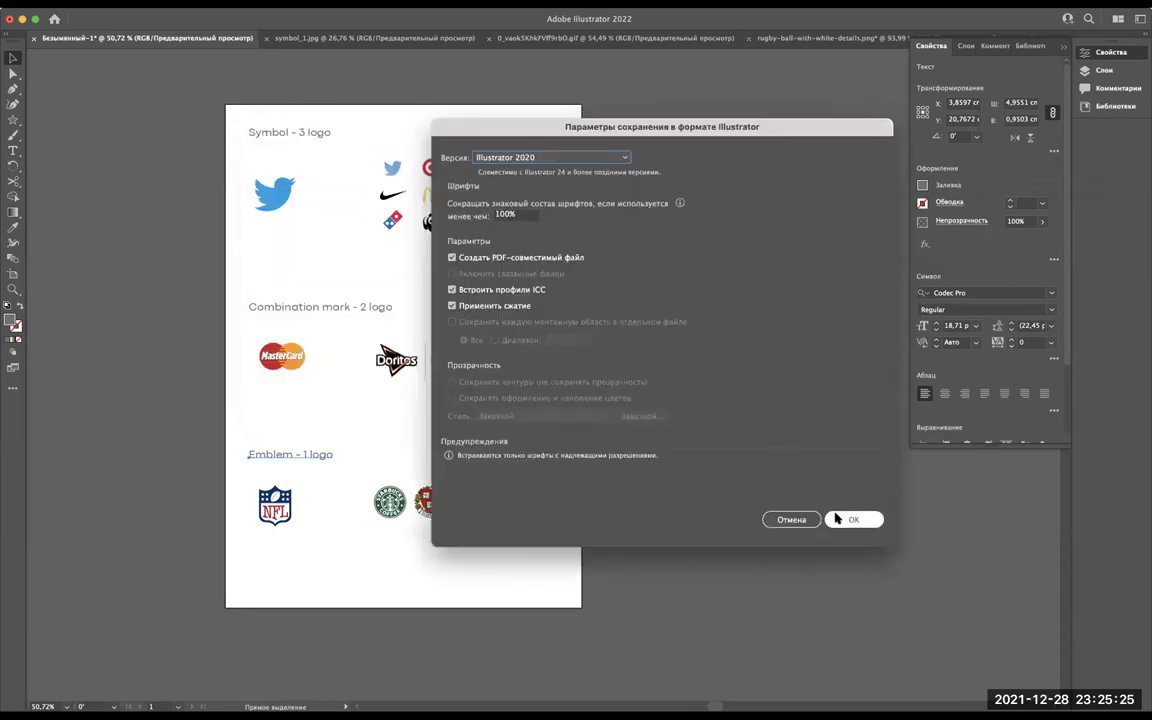
# Accept the Illustrator 2020 save options, then scroll around to review the labeled headings.
pyautogui.click(838, 519)
pyautogui.scroll(3, 311, 509)
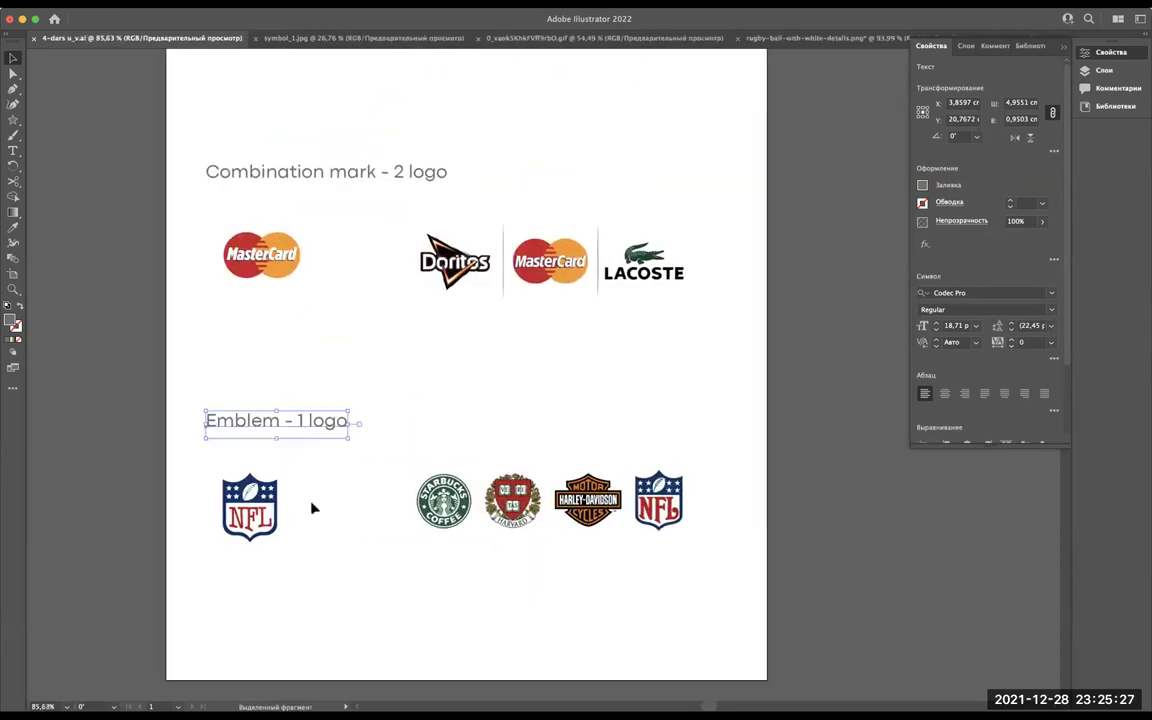
pyautogui.scroll(2, 311, 509)
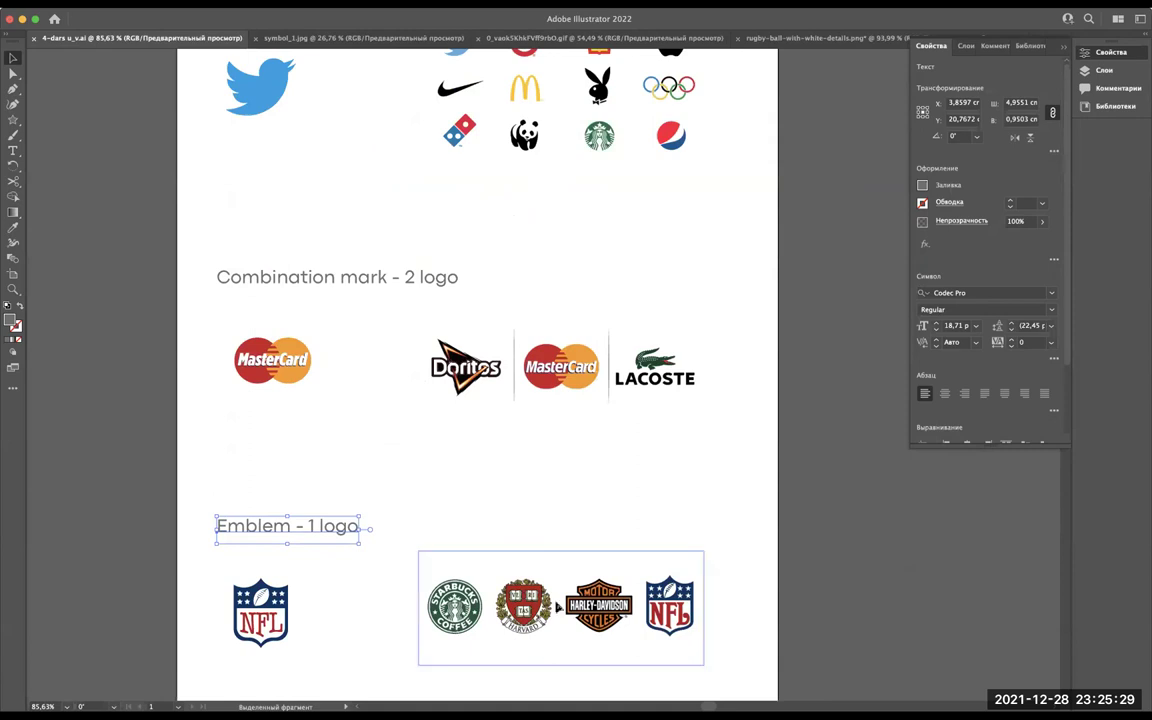
pyautogui.hscroll(-1, 493, 488)
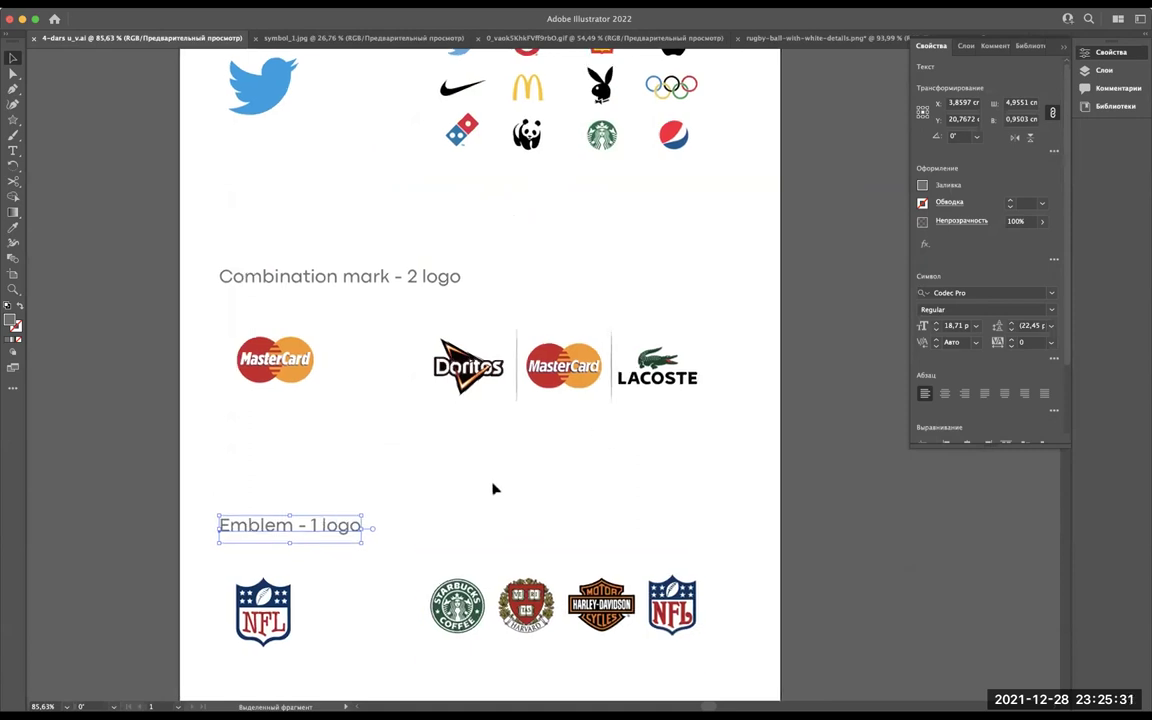
pyautogui.hscroll(-2, 493, 488)
pyautogui.scroll(-1, 493, 488)
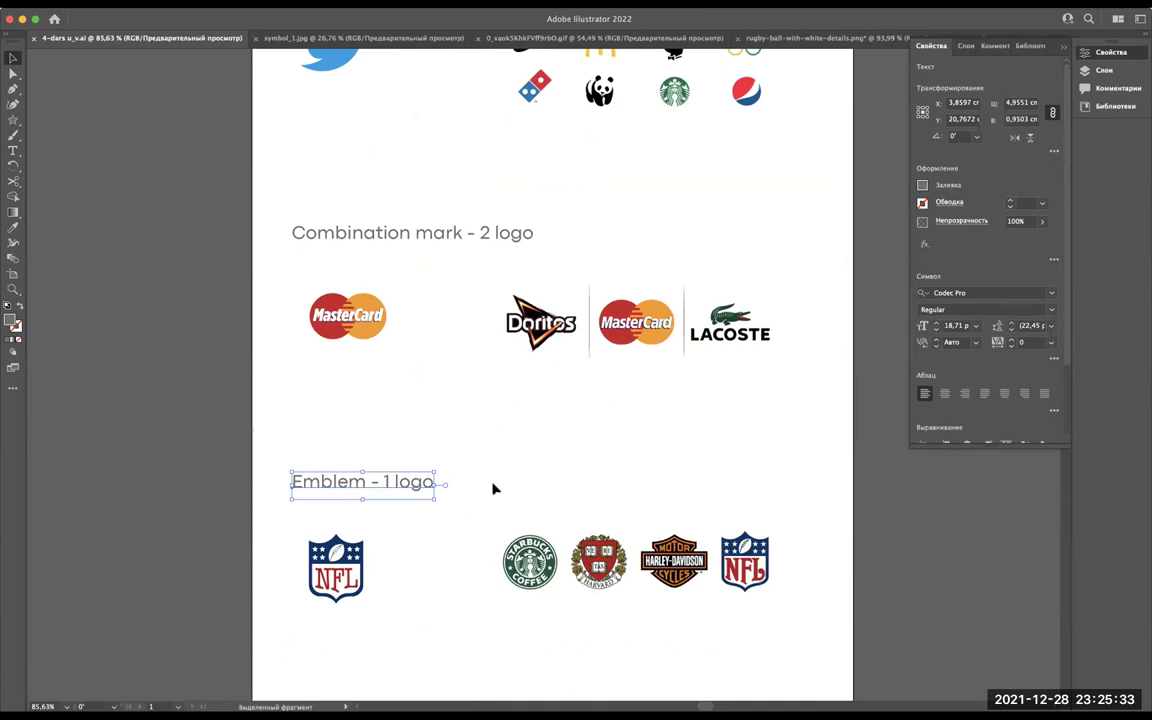